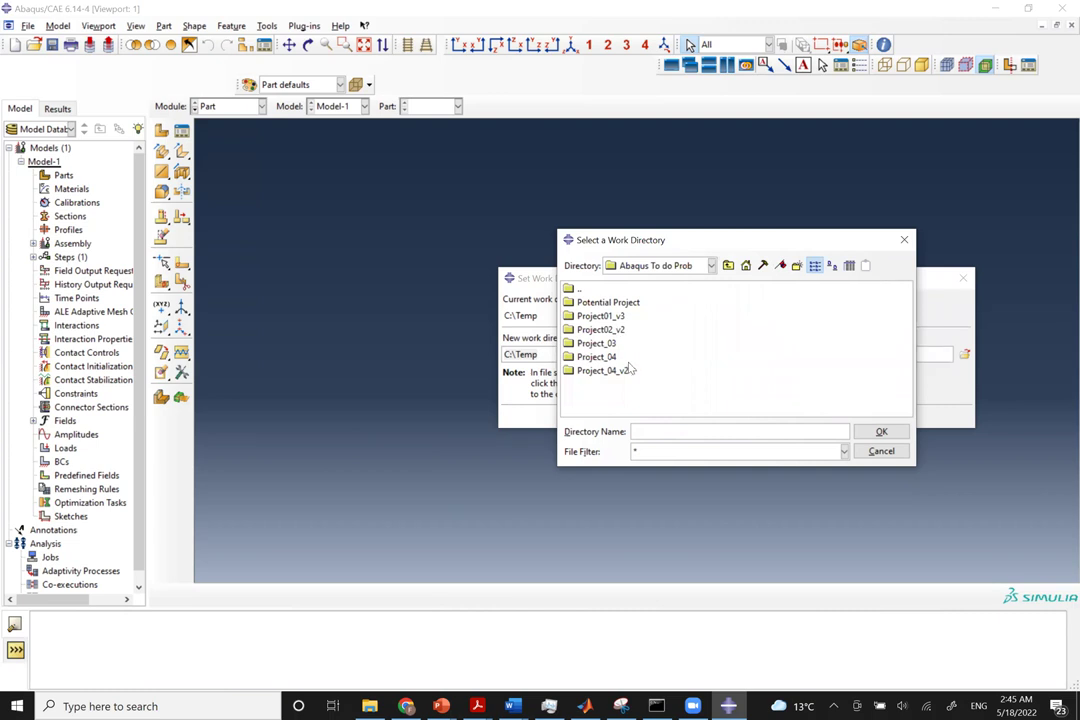
Set the work directory to the Project_04_v2 folder.
left_click(605, 370)
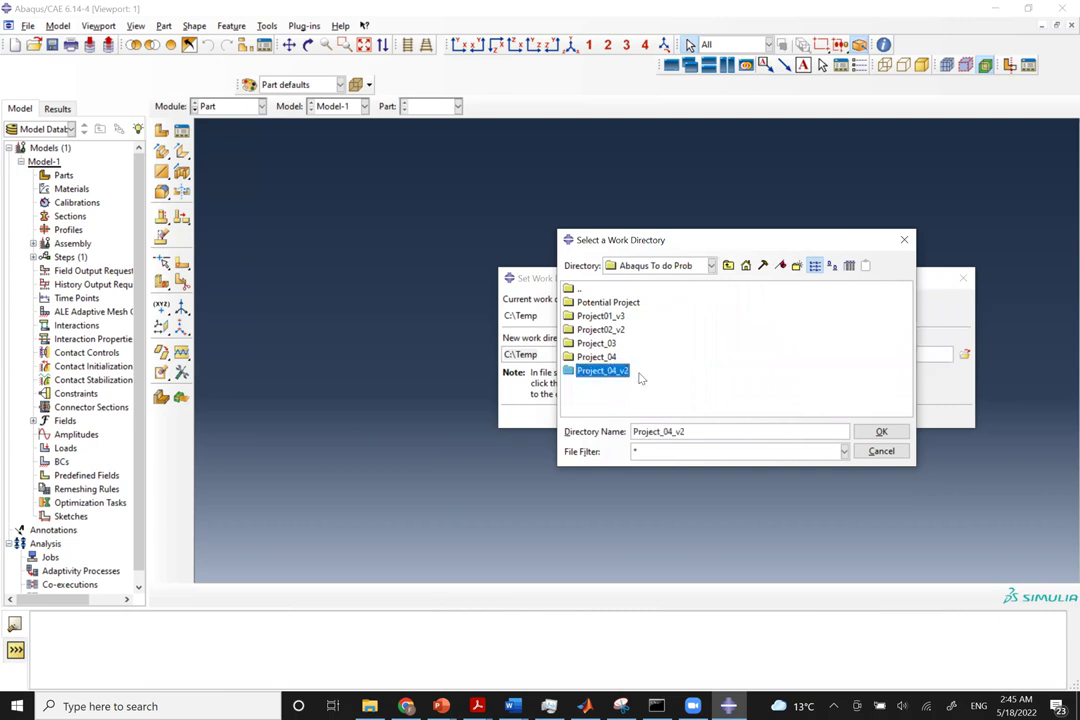
left_click(881, 431)
left_click(615, 417)
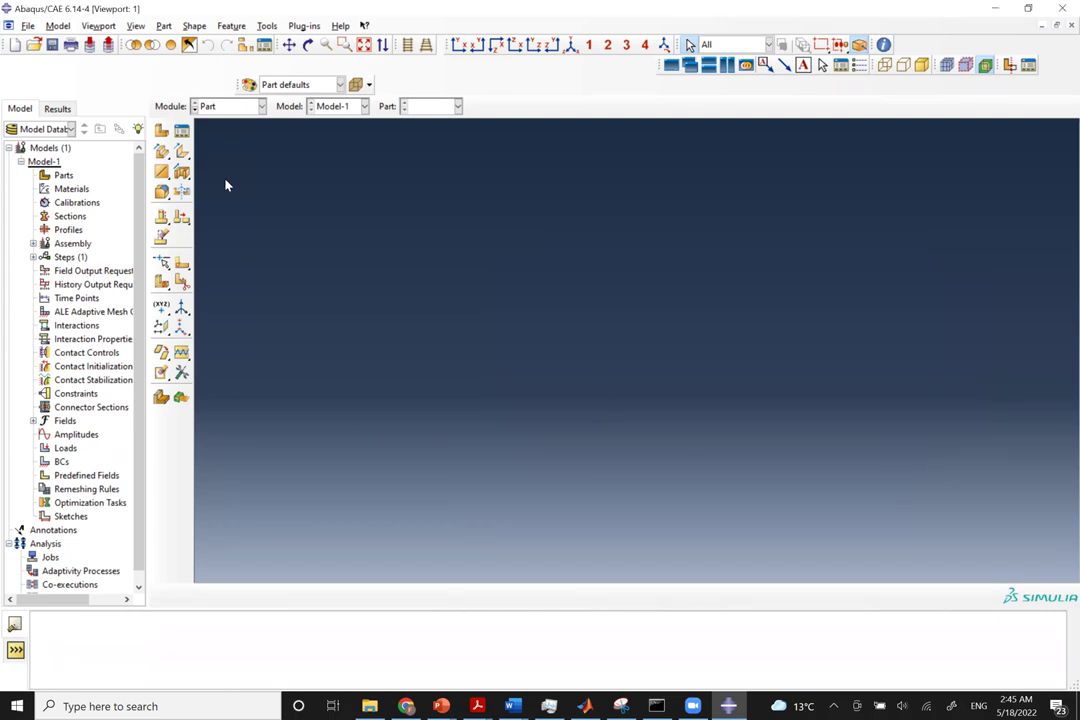
Rename Model-1 as Time_Integration_Implicit.
left_click(44, 162)
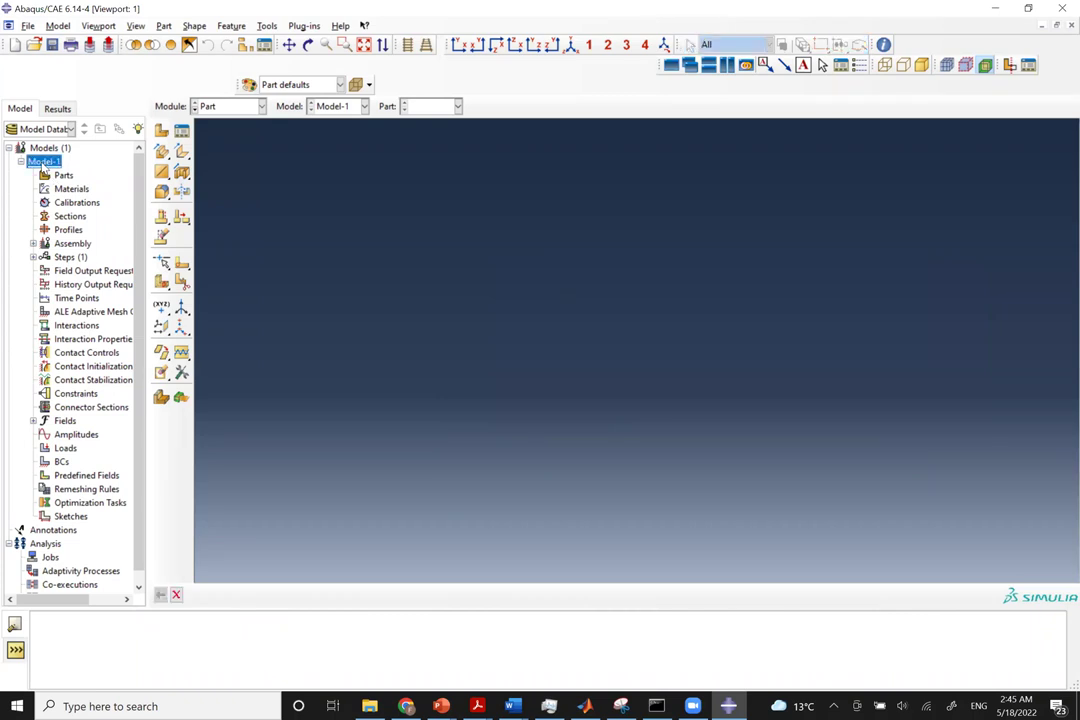
right_click(44, 170)
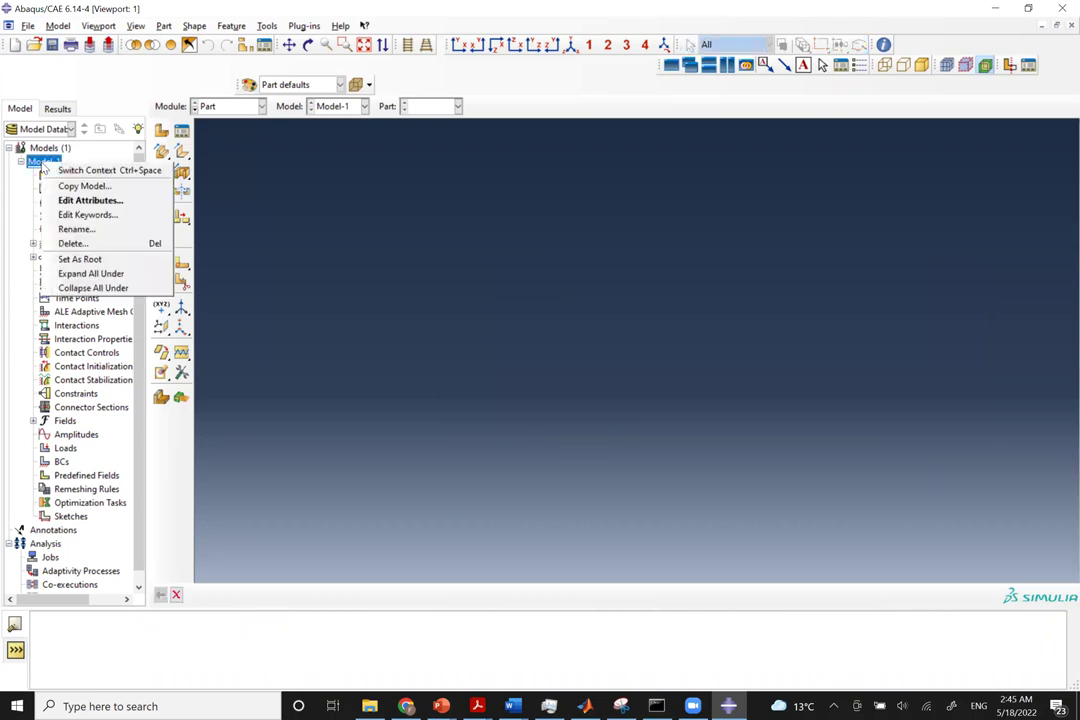
left_click(80, 234)
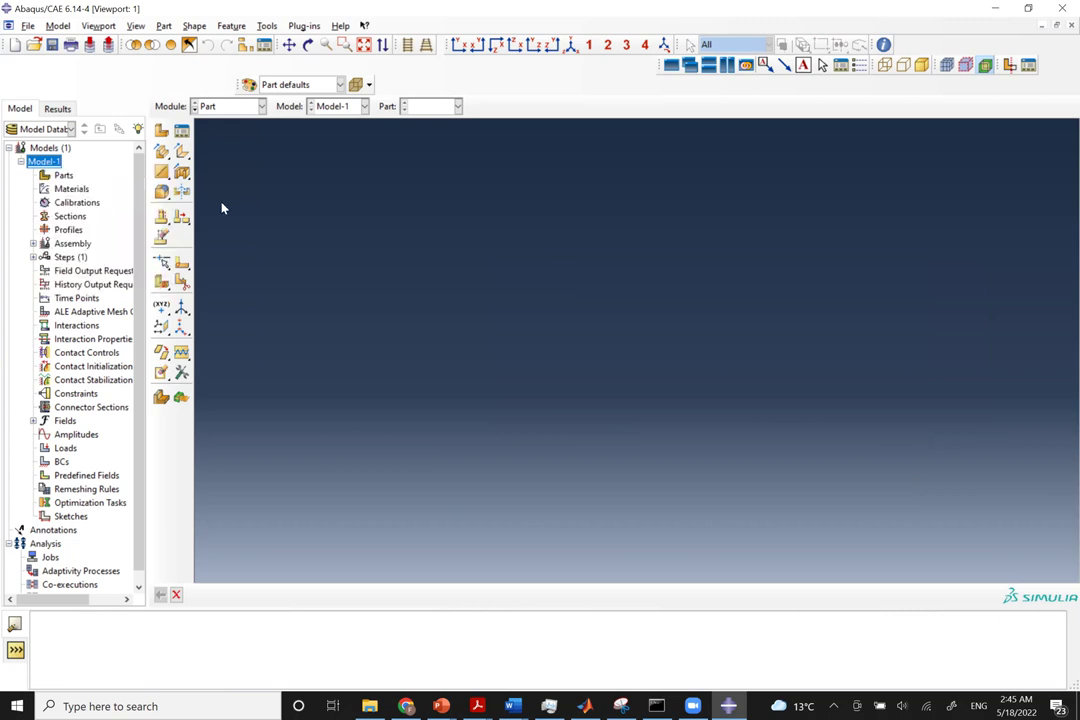
key("BackSpace")
type("Time")
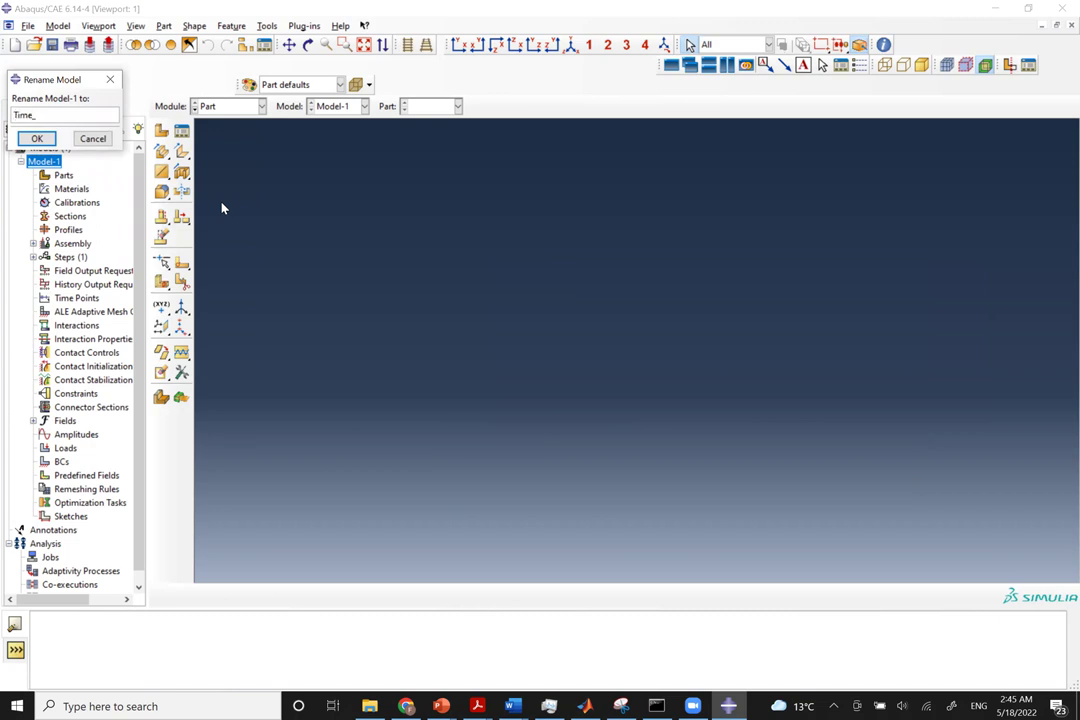
type("_Integration_Implicit")
left_click(36, 138)
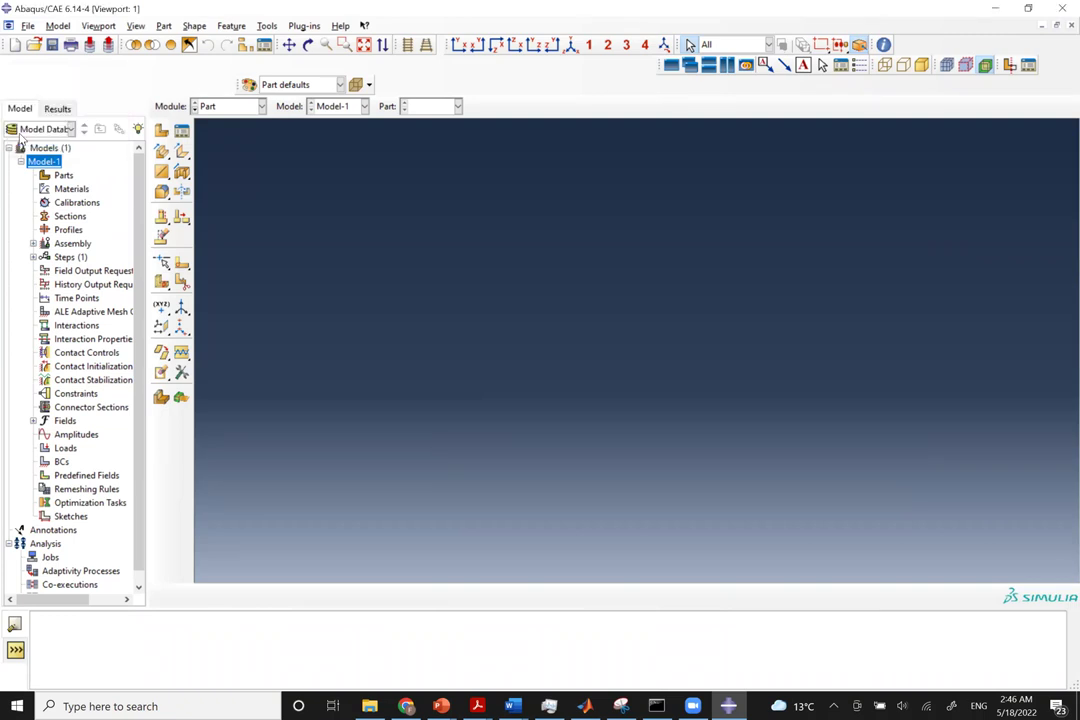
Create a 3D deformable planar wire part named Post, keeping the approximate size of 200.
left_click(70, 176)
double_click(64, 176)
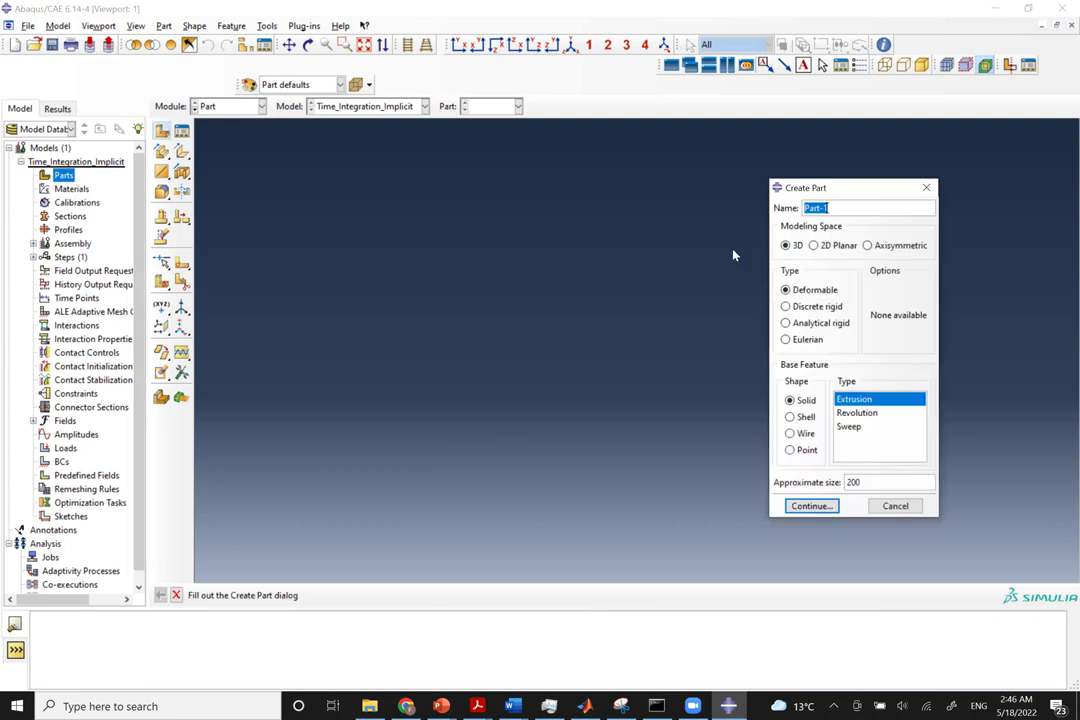
type("Post")
left_click(792, 434)
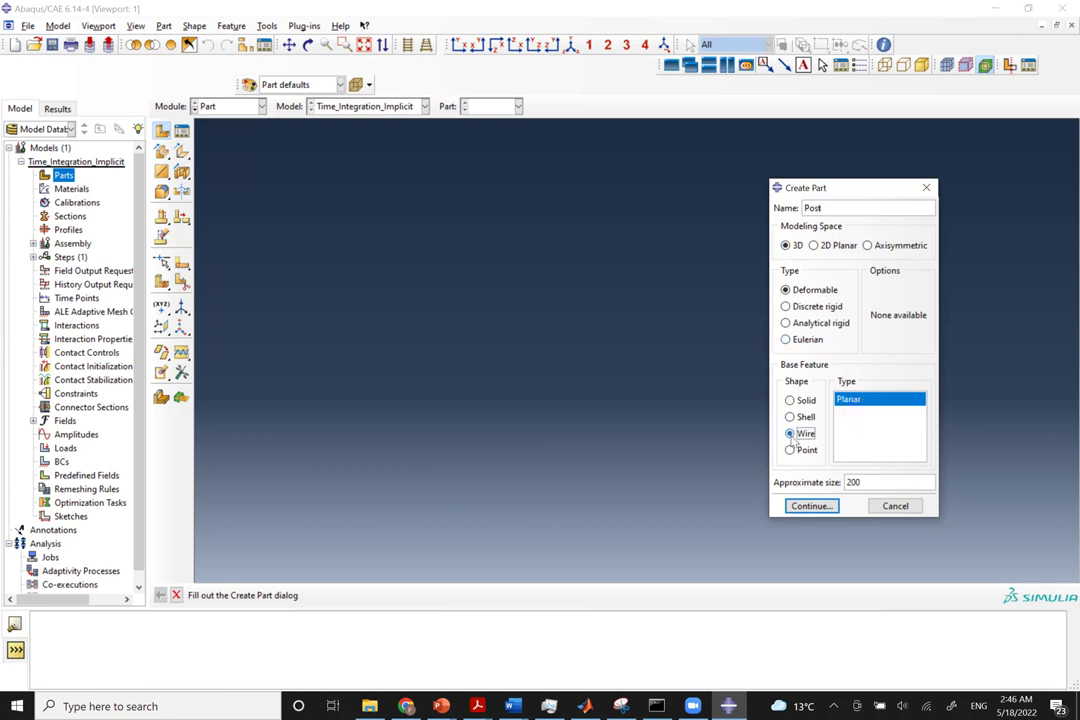
double_click(855, 483)
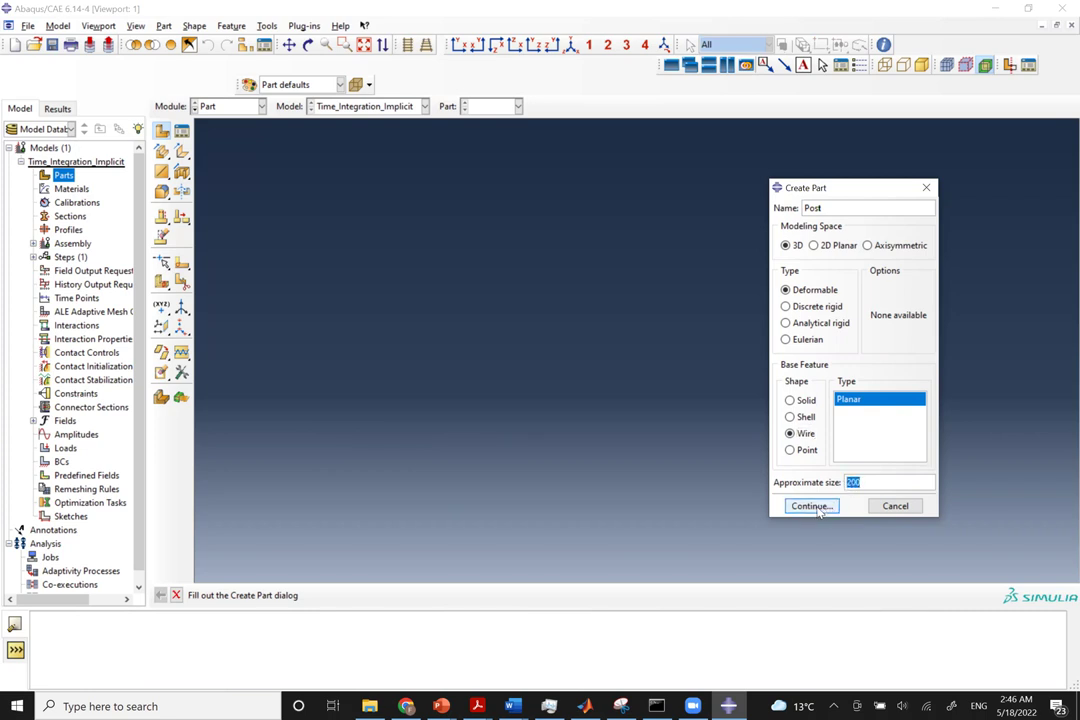
left_click(813, 506)
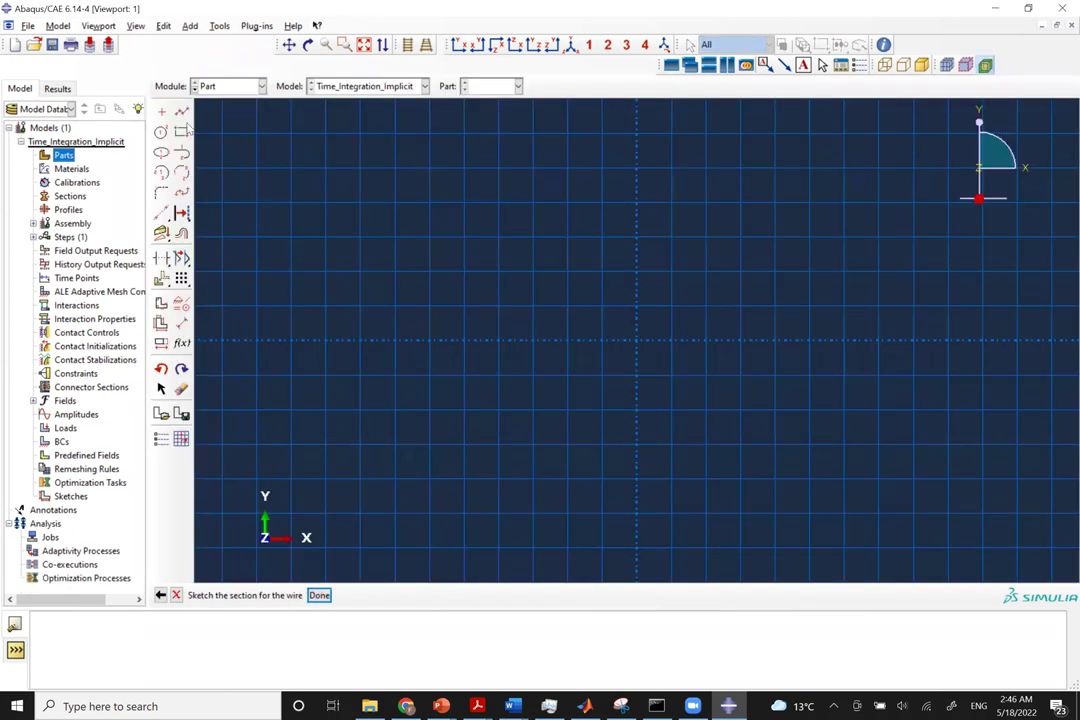
Draw the post's vertical line from 0,0 to 0,130, checking the height on the Components slide in PowerPoint.
left_click(181, 113)
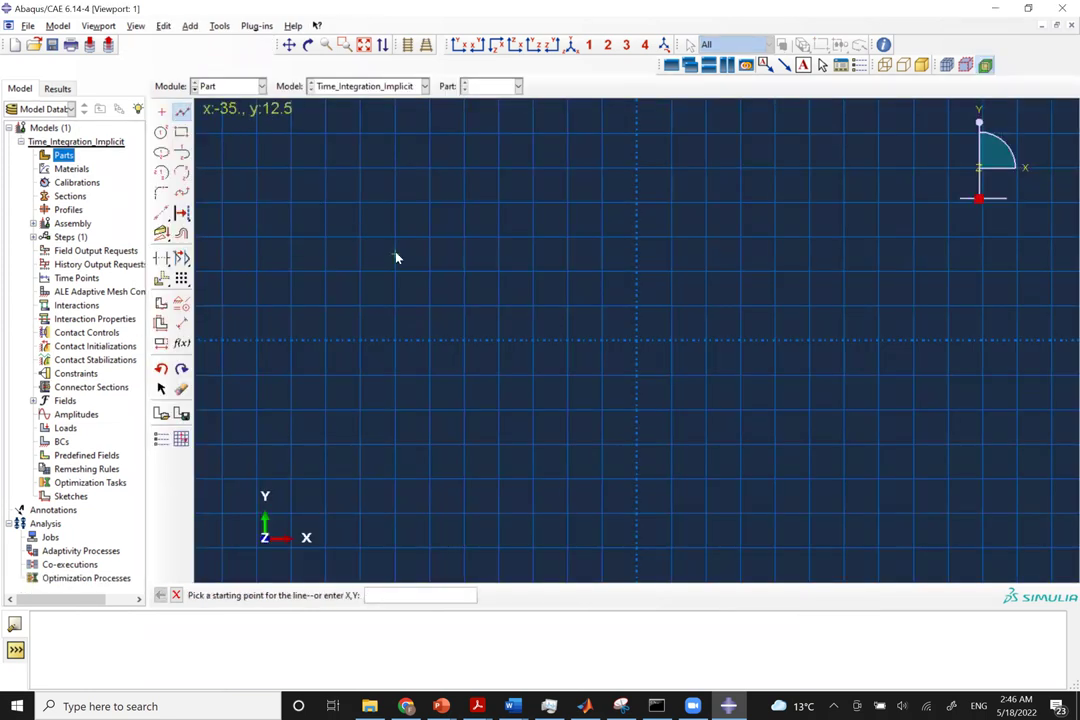
type("0,0")
key("Return")
key("alt+Tab")
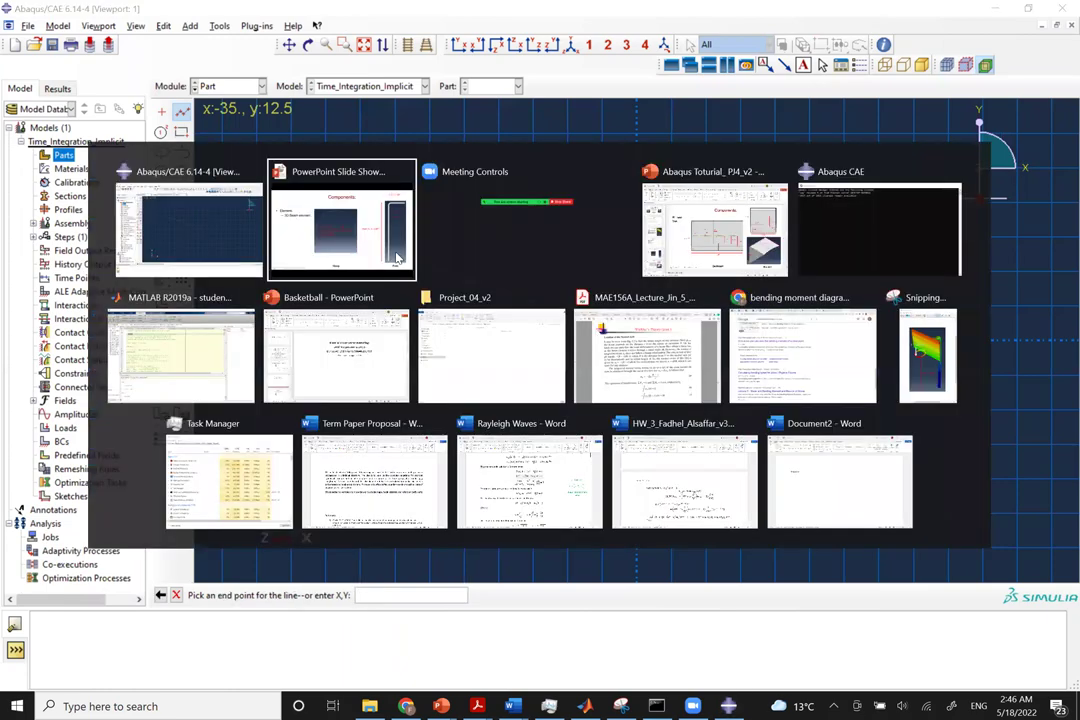
left_click(397, 258)
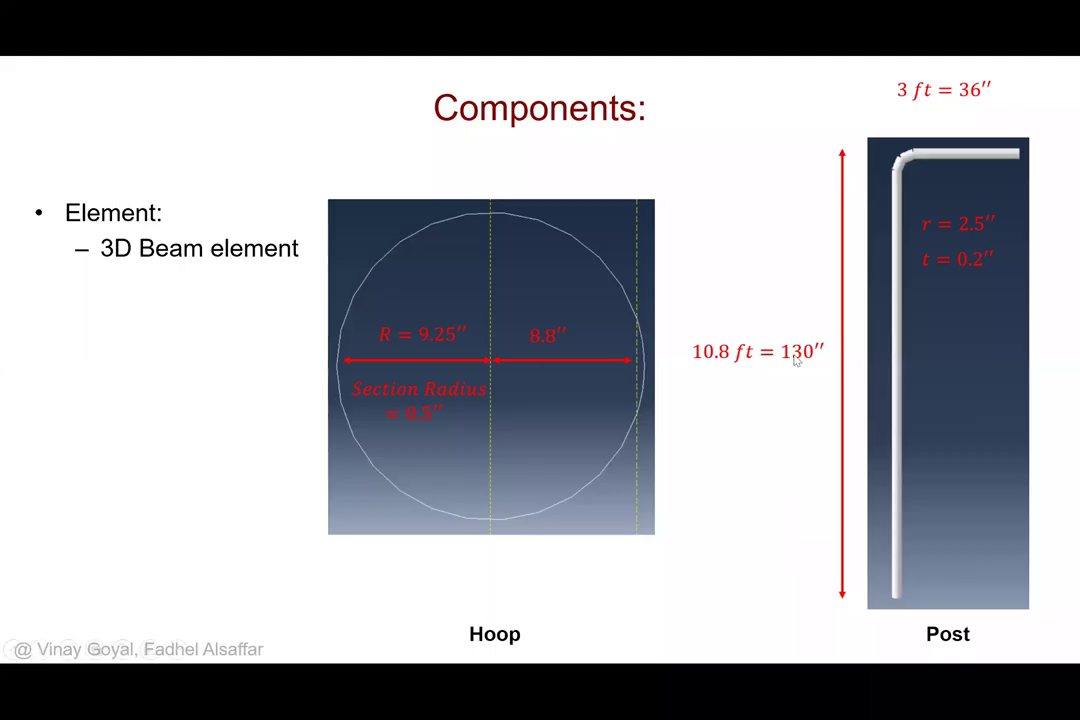
key("alt+Tab")
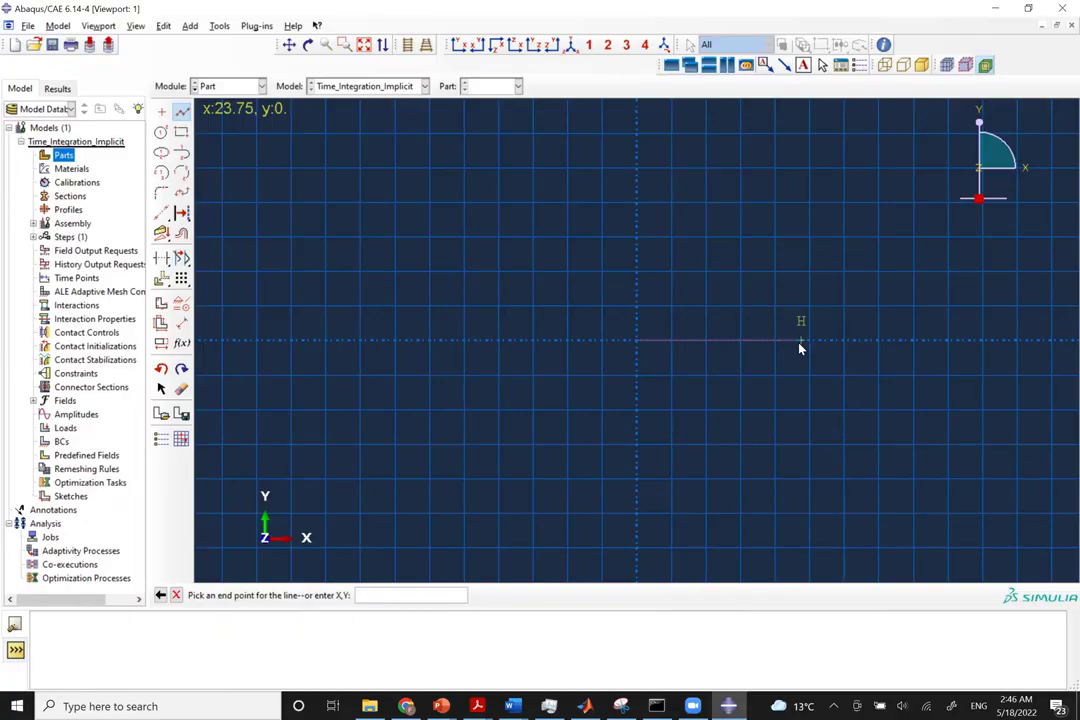
type("0,130")
key("Return")
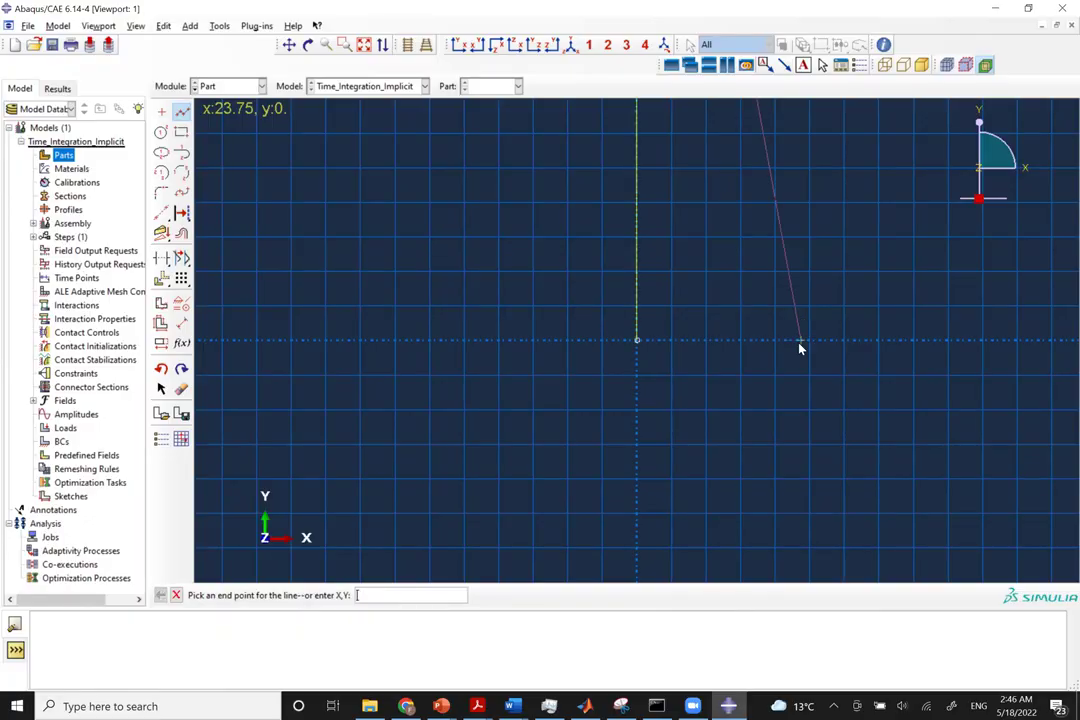
Continue the line horizontally from the post's upper end to 36,130 and end the line command.
left_click(364, 45)
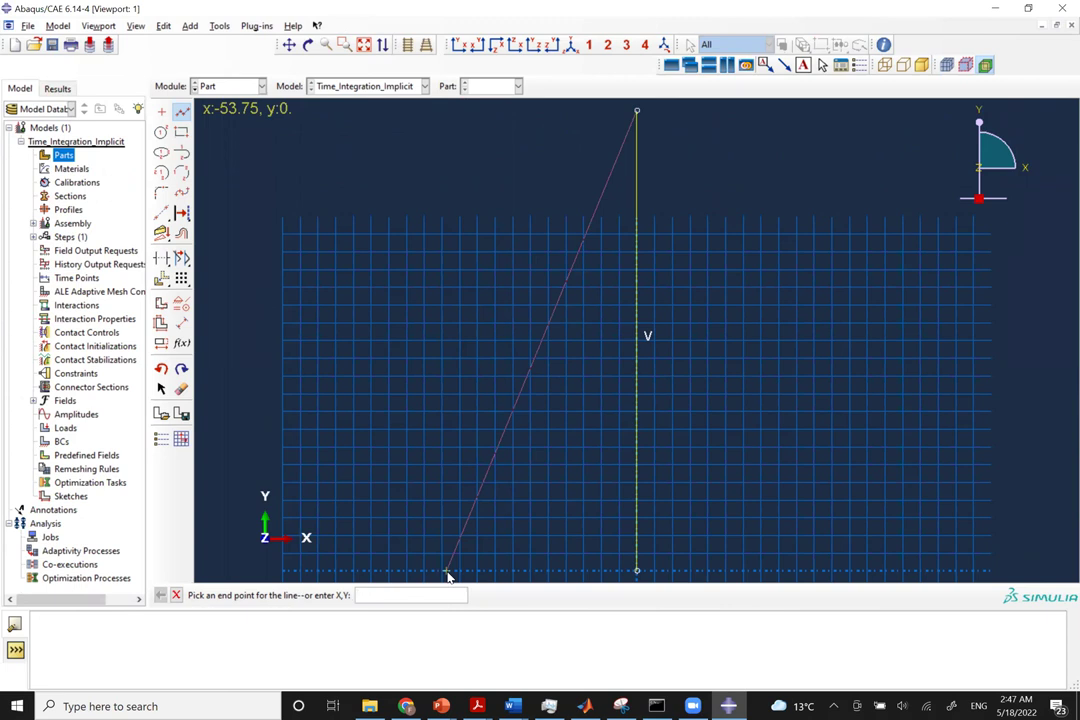
type("36,130")
key("Return")
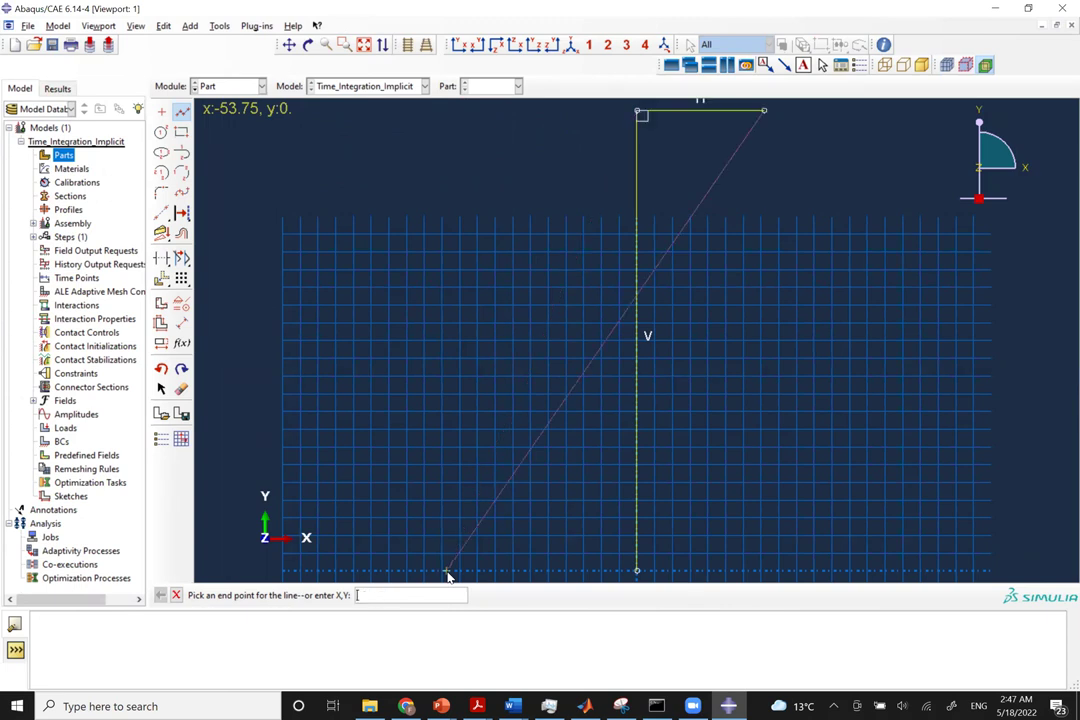
middle_click(447, 575)
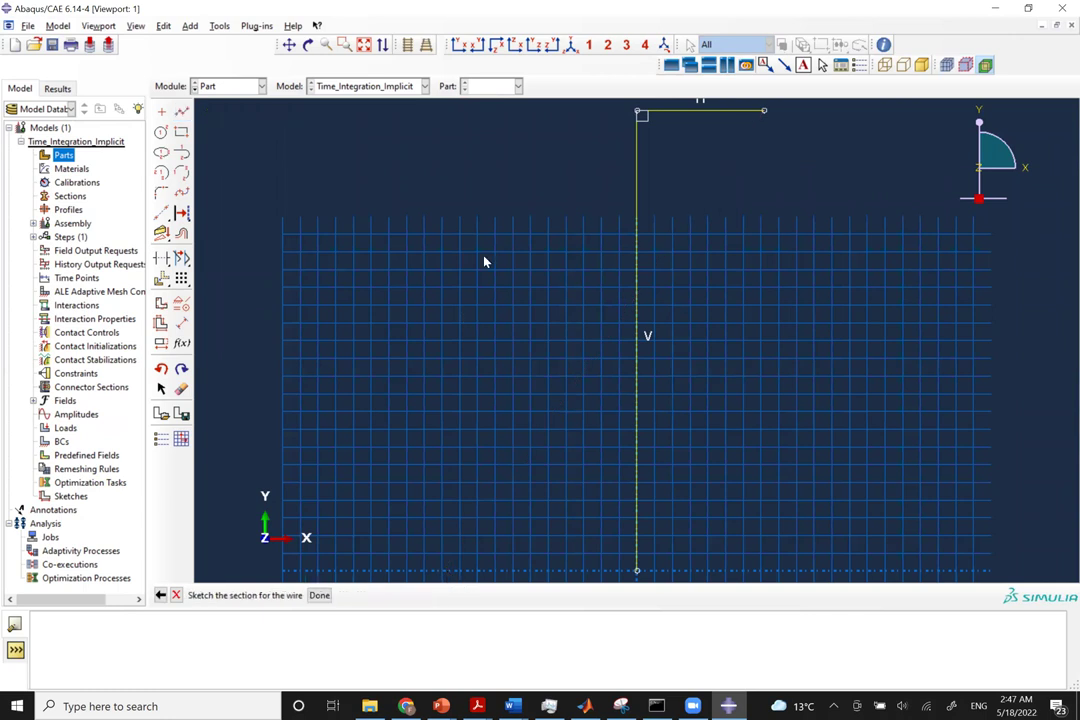
Fillet the corner between the vertical and horizontal lines with radius 5 and finish the Post sketch.
left_click(162, 195)
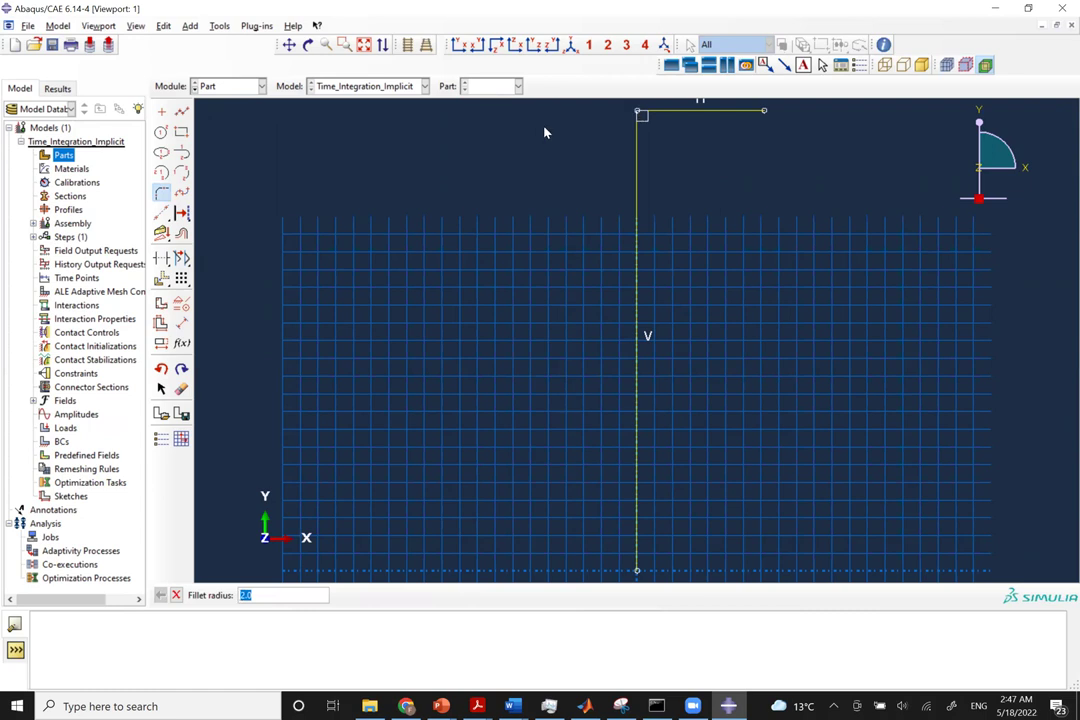
type("5")
key("Return")
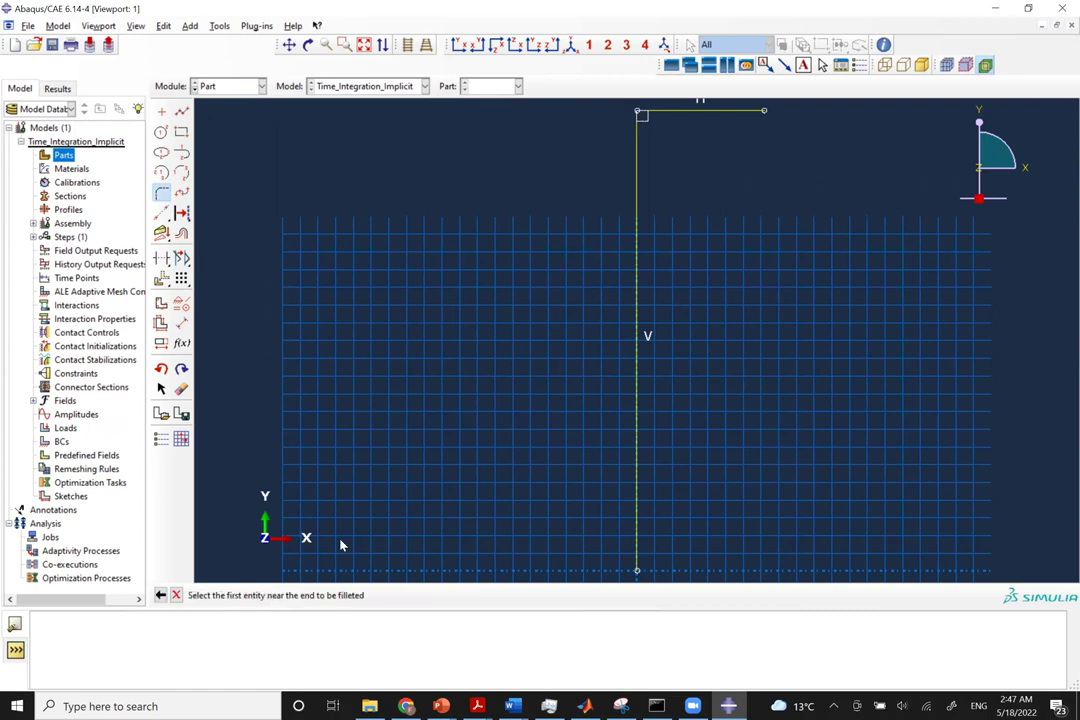
left_click(654, 111)
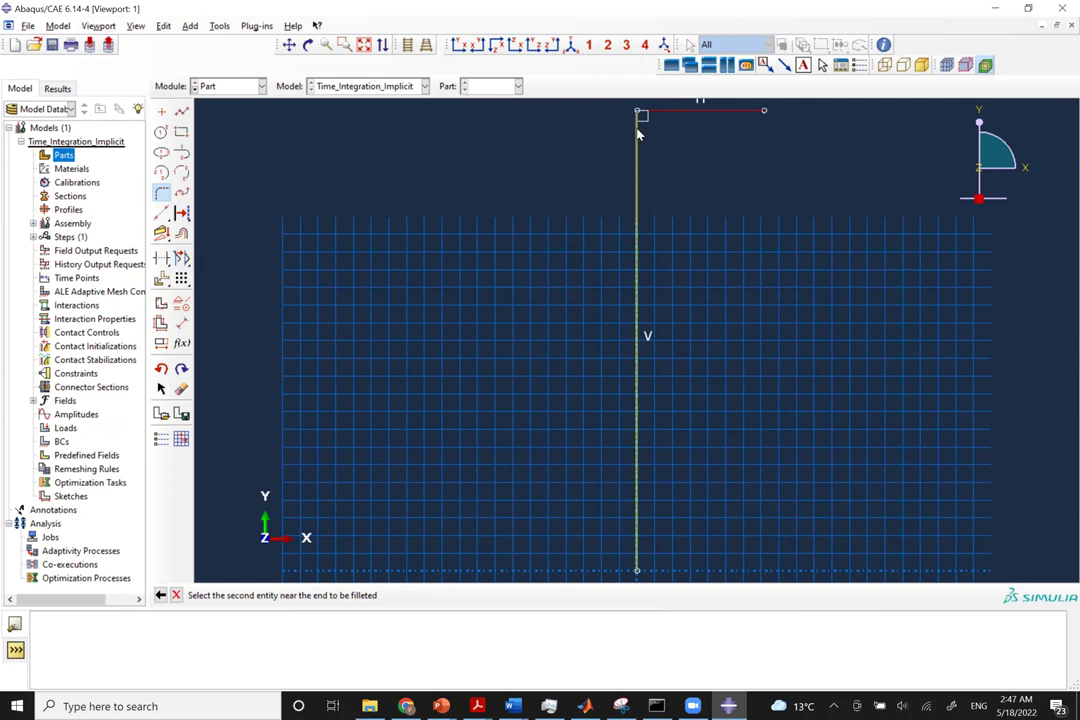
left_click(638, 130)
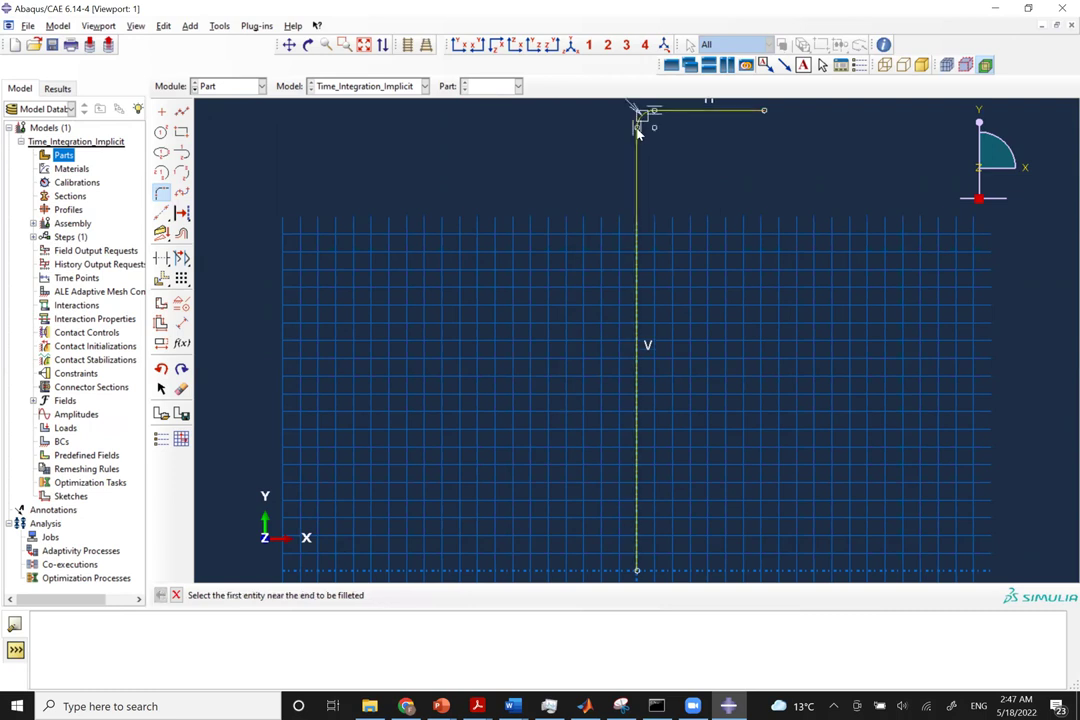
left_click(364, 46)
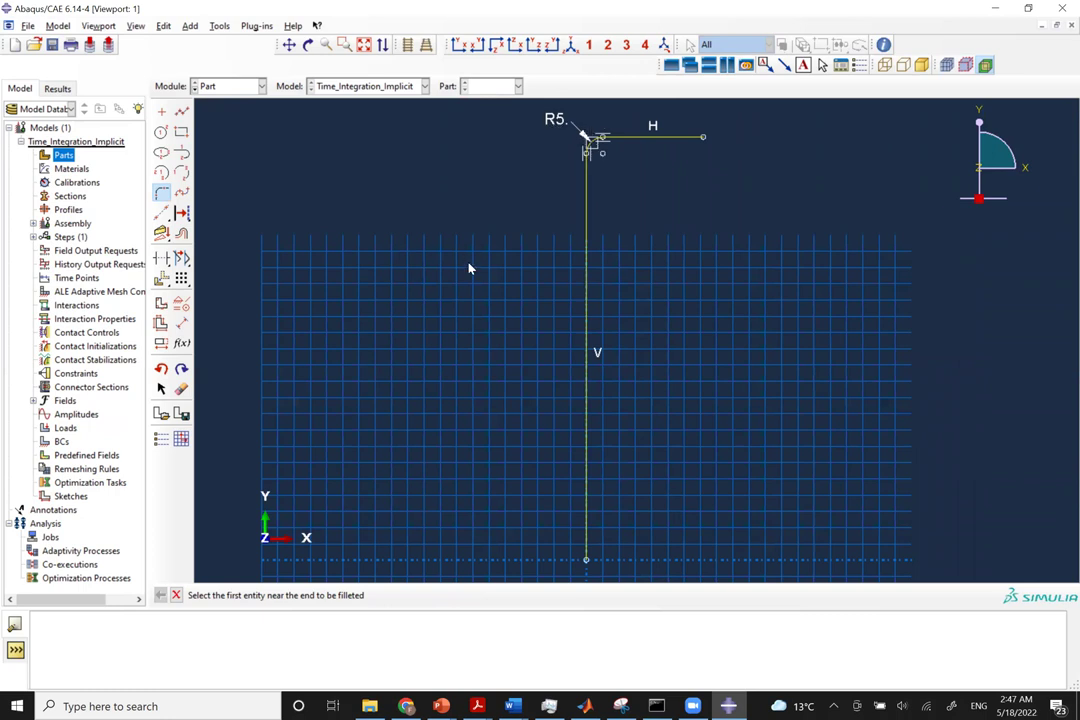
left_click(176, 595)
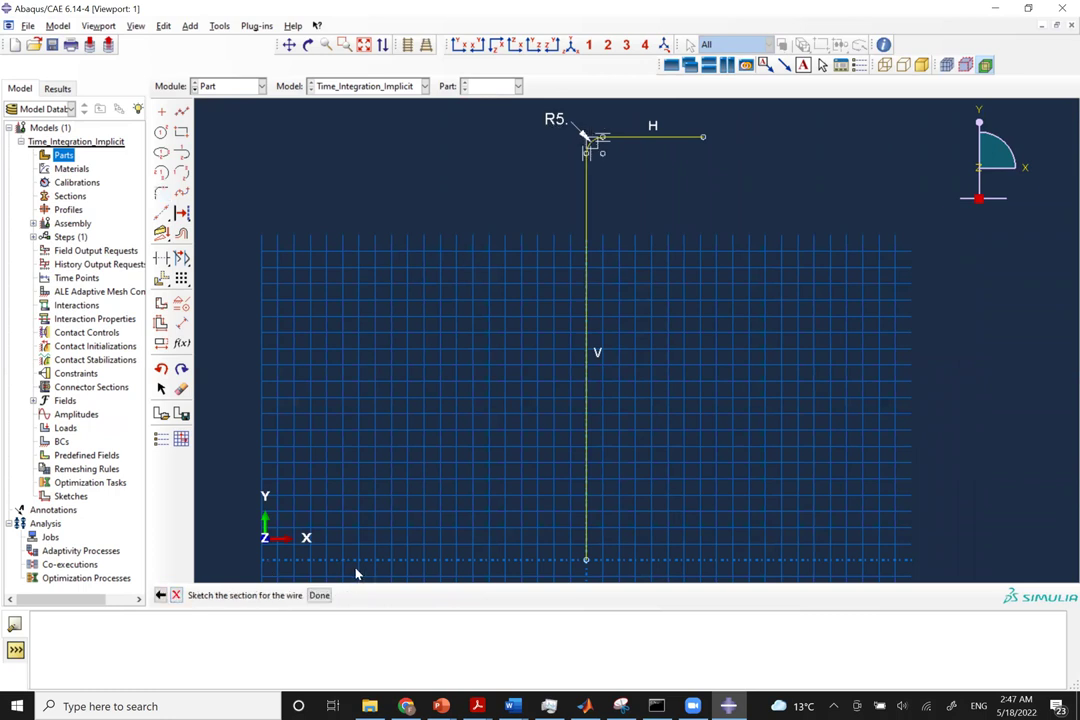
left_click(319, 595)
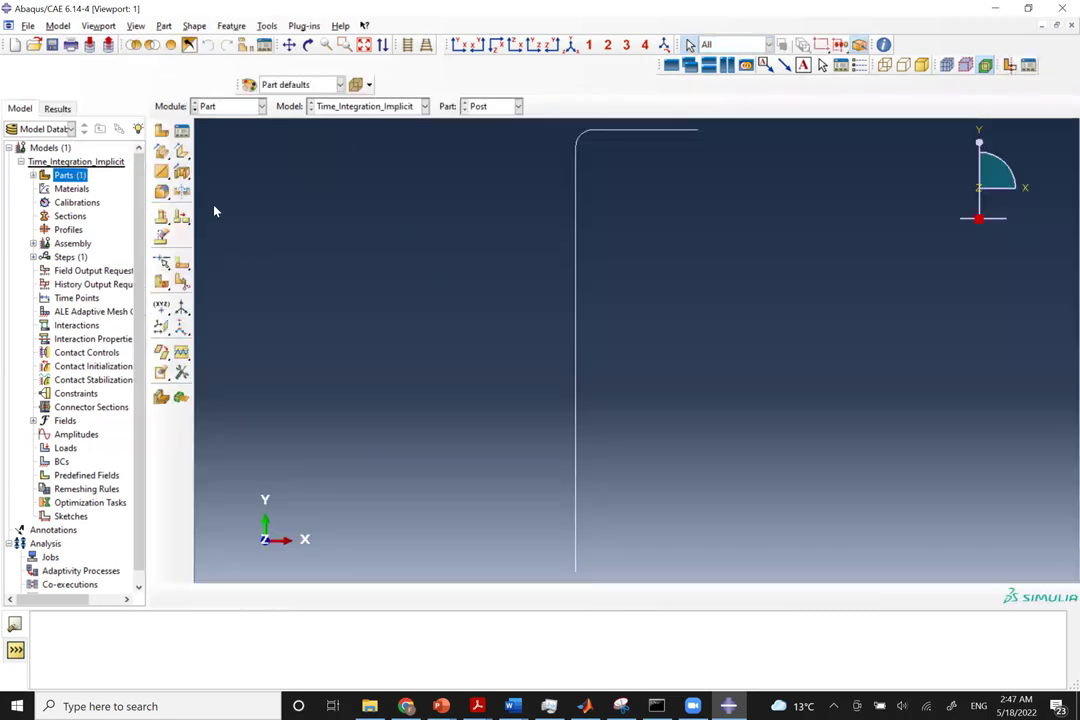
Create a 3D deformable planar wire part named Rim with approximate size 15, consulting the hoop dimensions on the PowerPoint slide.
left_click(33, 175)
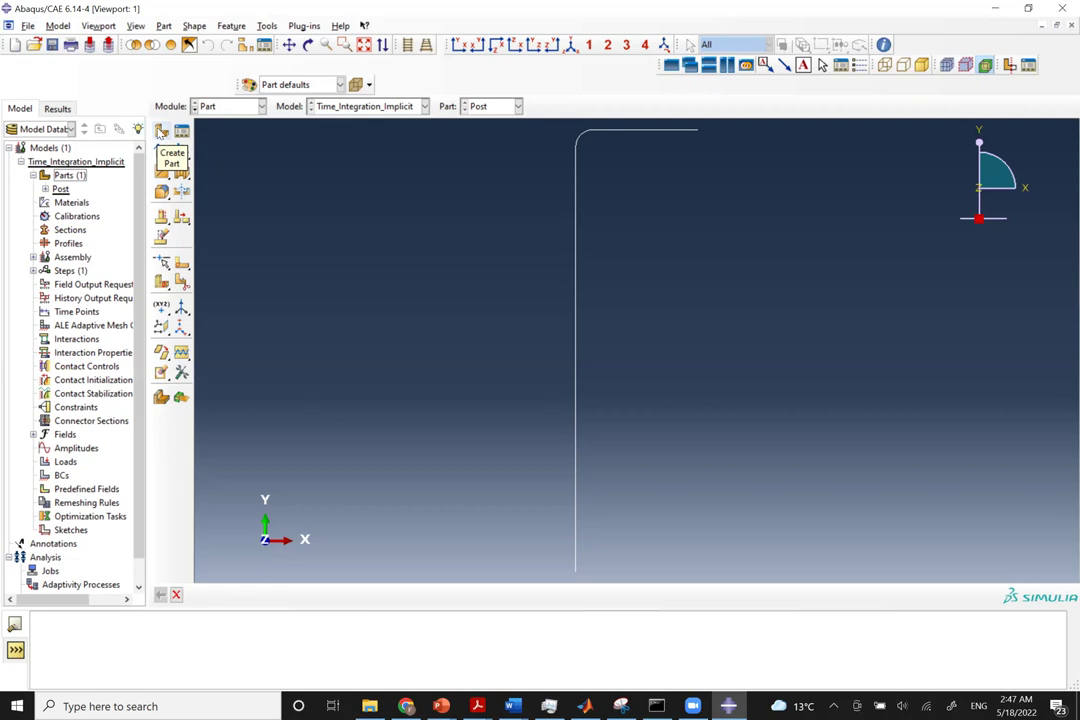
left_click(161, 131)
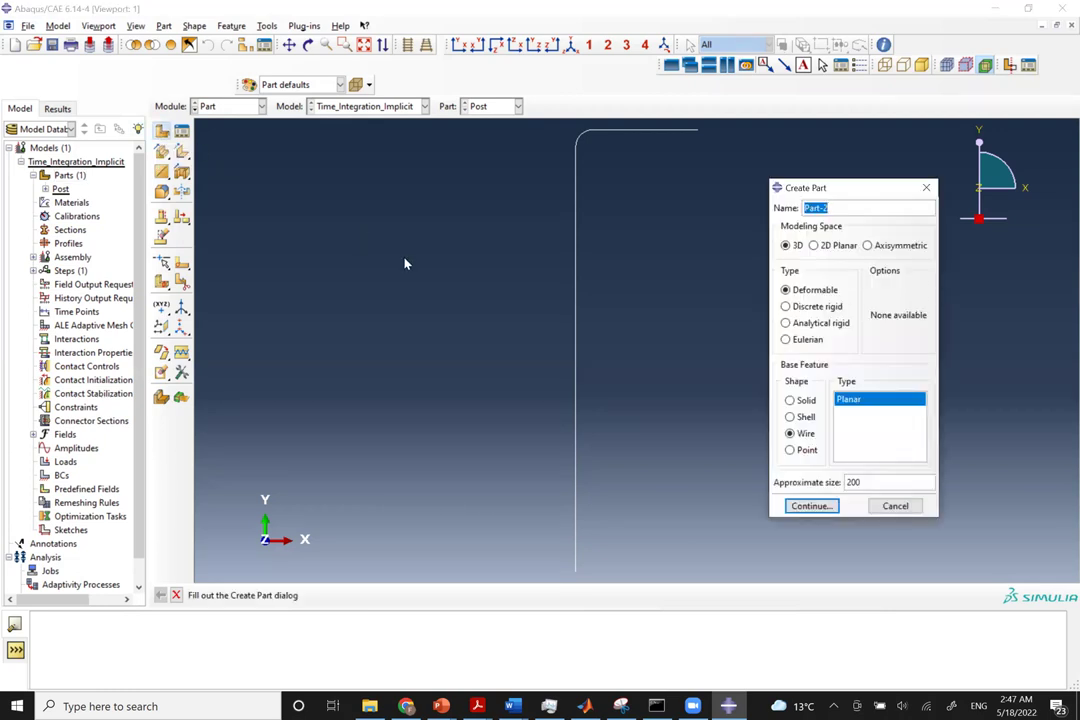
type("Rim")
key("alt+Tab")
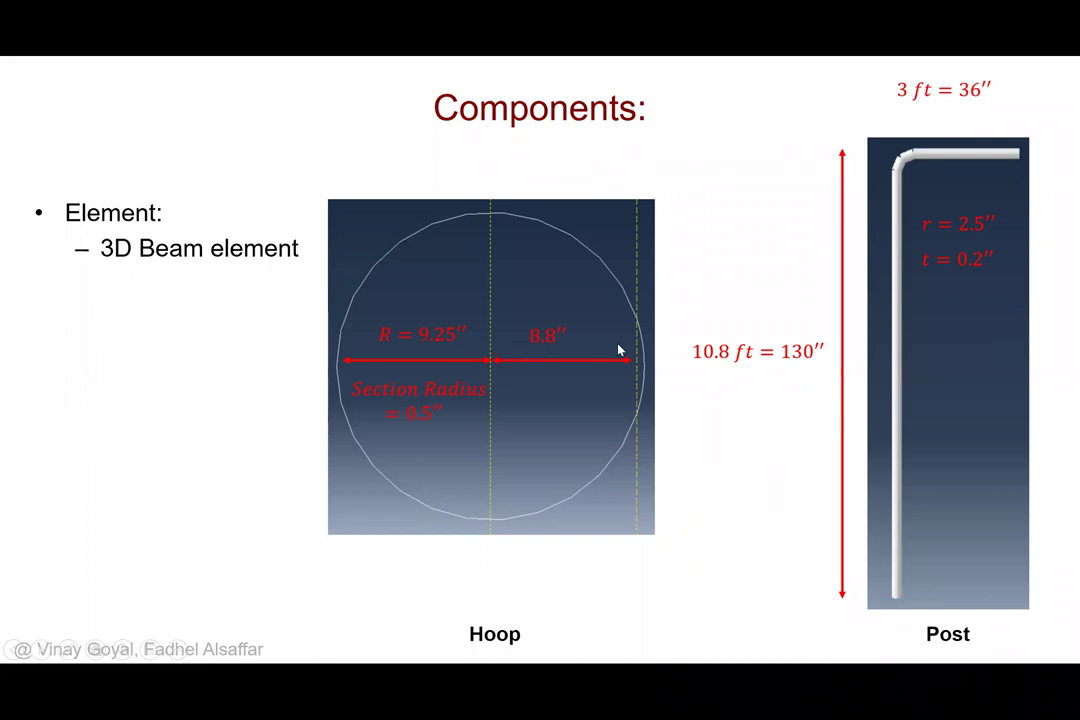
key("alt+Tab")
double_click(853, 483)
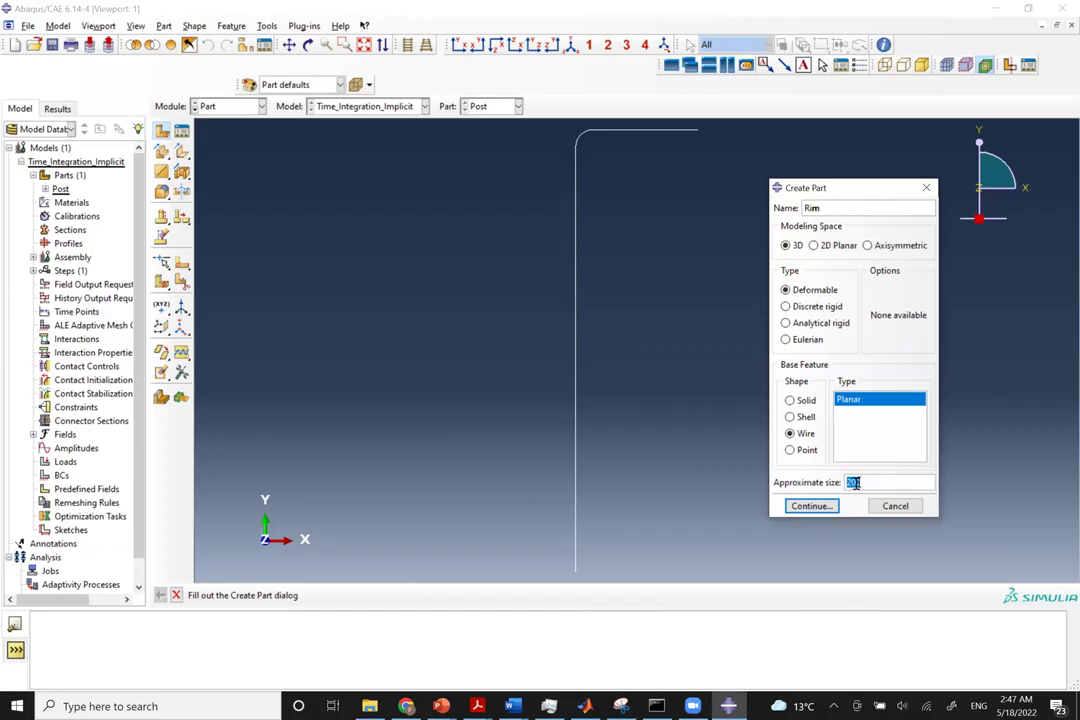
type("15")
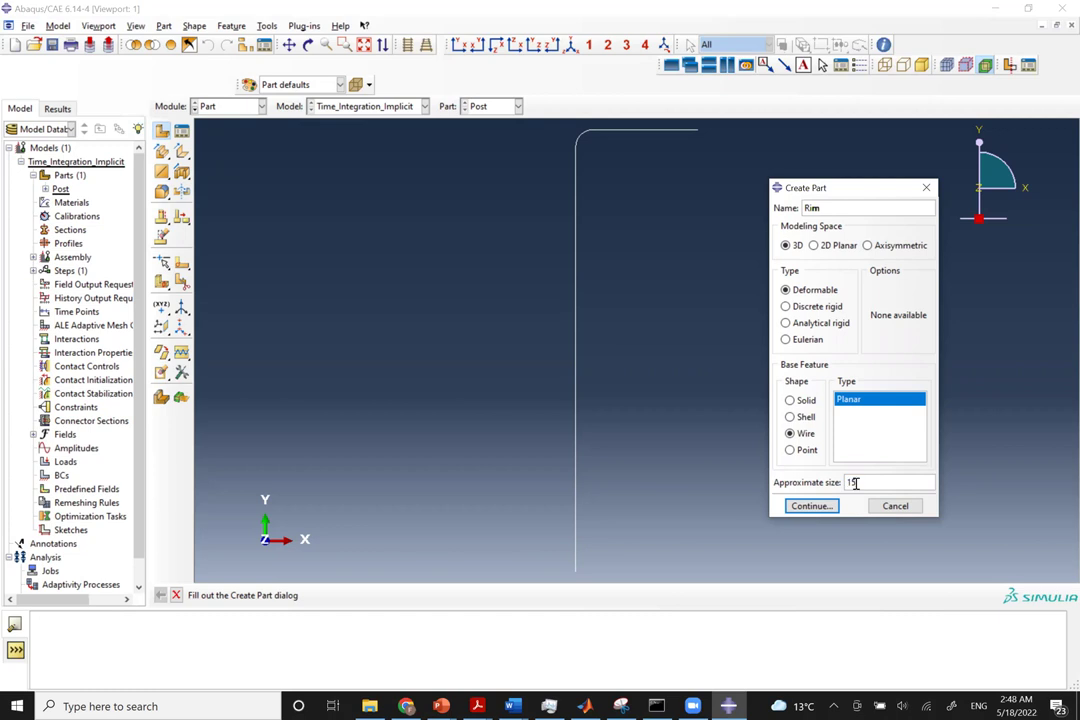
left_click(810, 506)
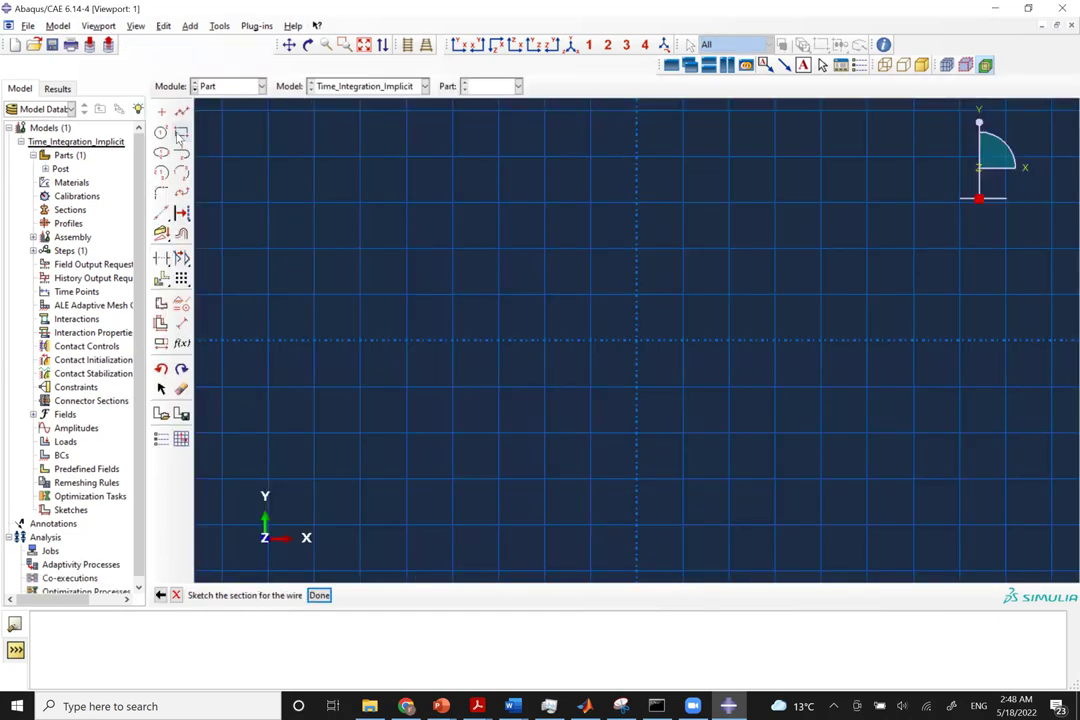
Sketch the rim circle centred at 0,0 with its perimeter point at 9.25,0.
left_click(161, 132)
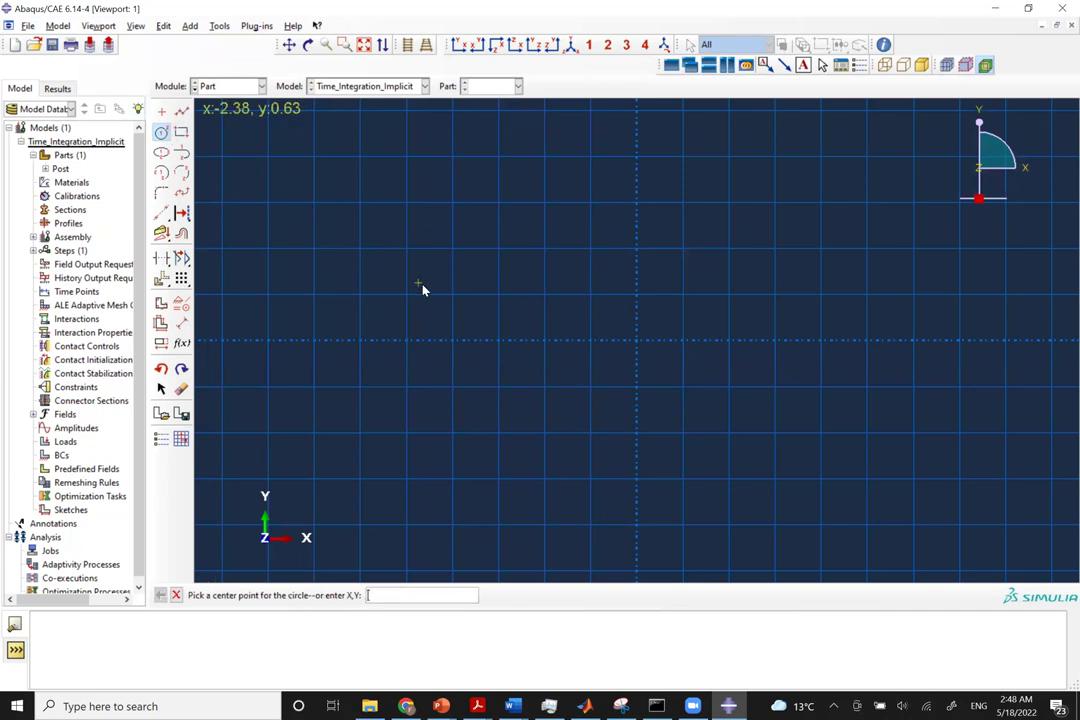
type("0,0")
key("Return")
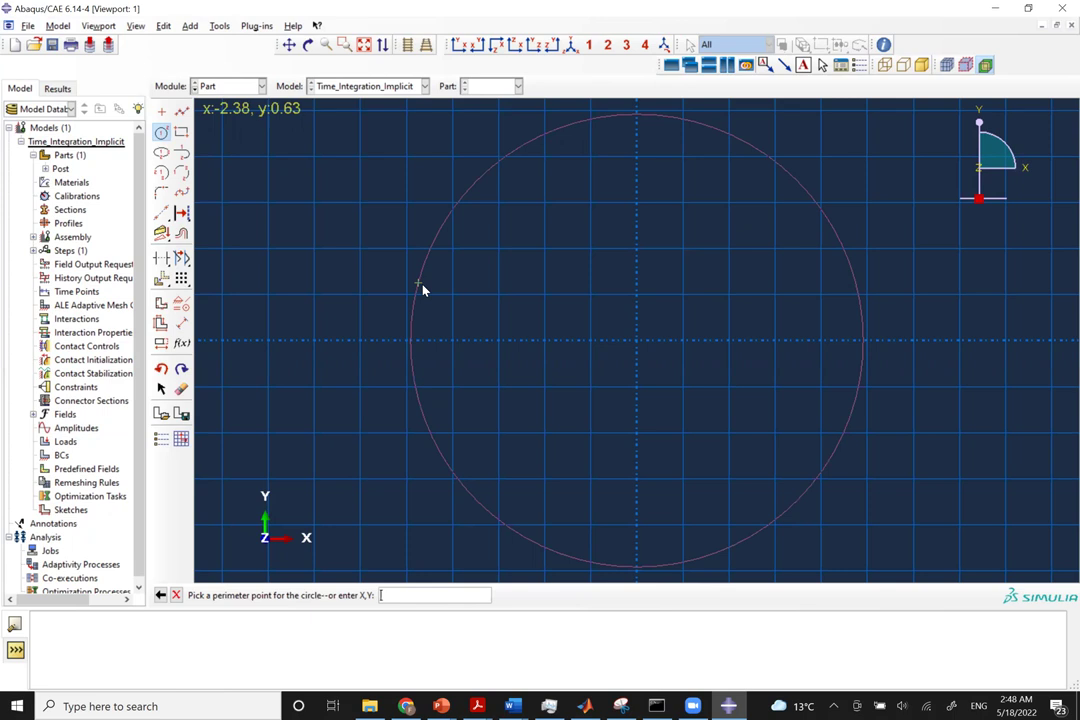
type("9.25,0")
key("Return")
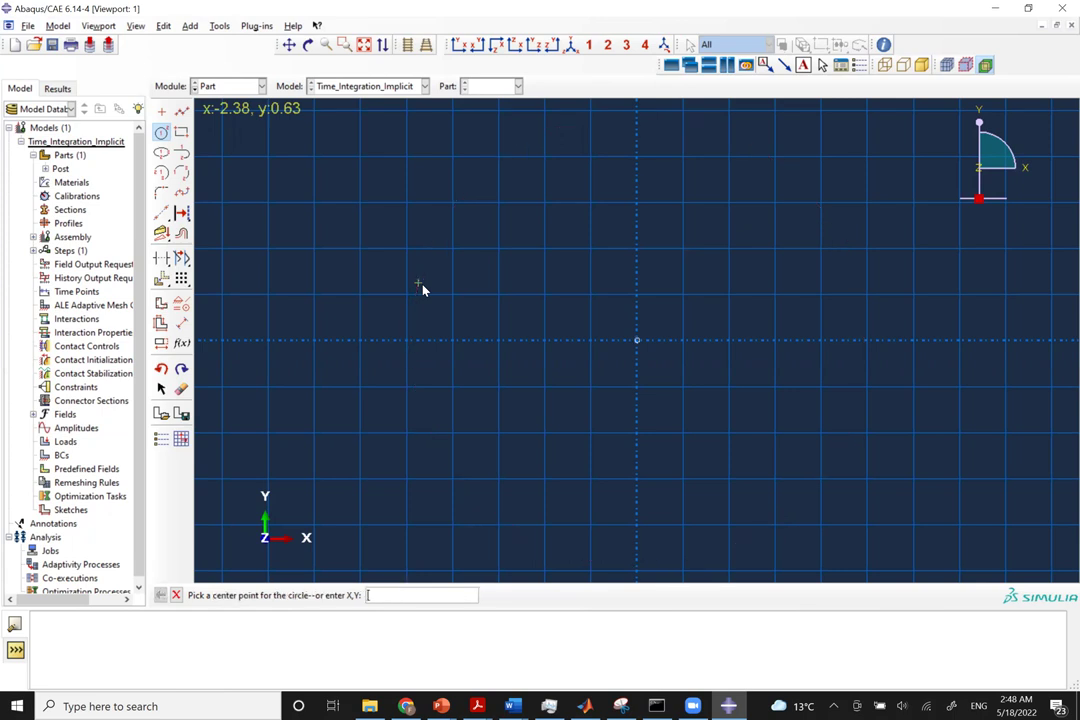
End the circle command and finish the Rim wire sketch.
left_click(363, 46)
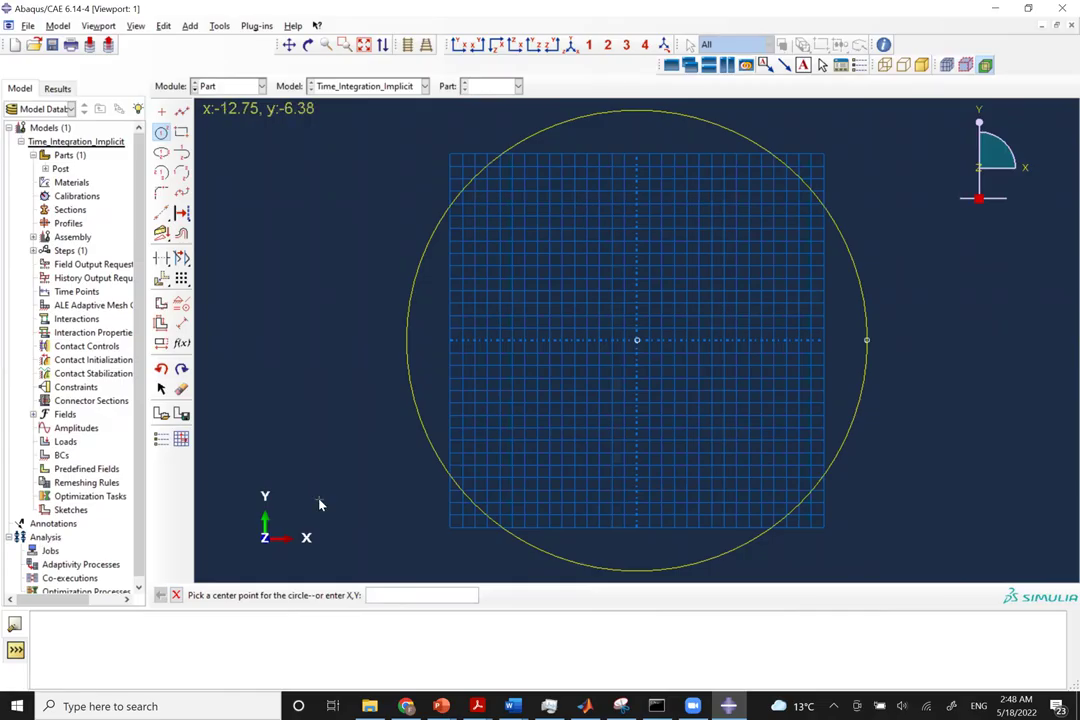
key("Escape")
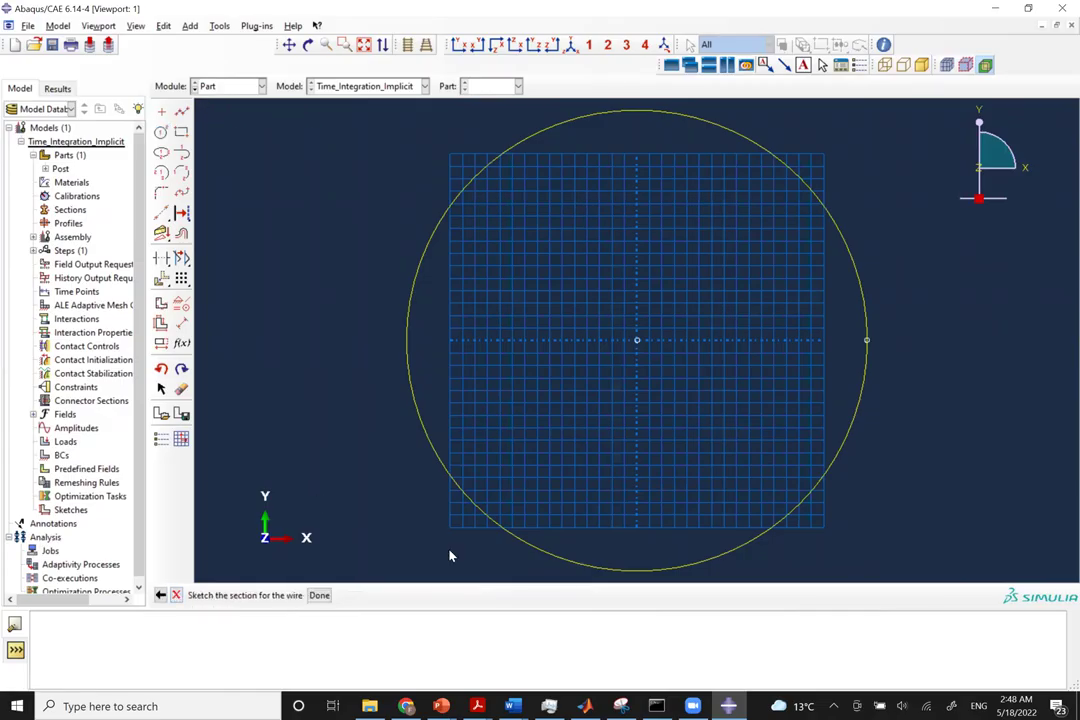
left_click(321, 593)
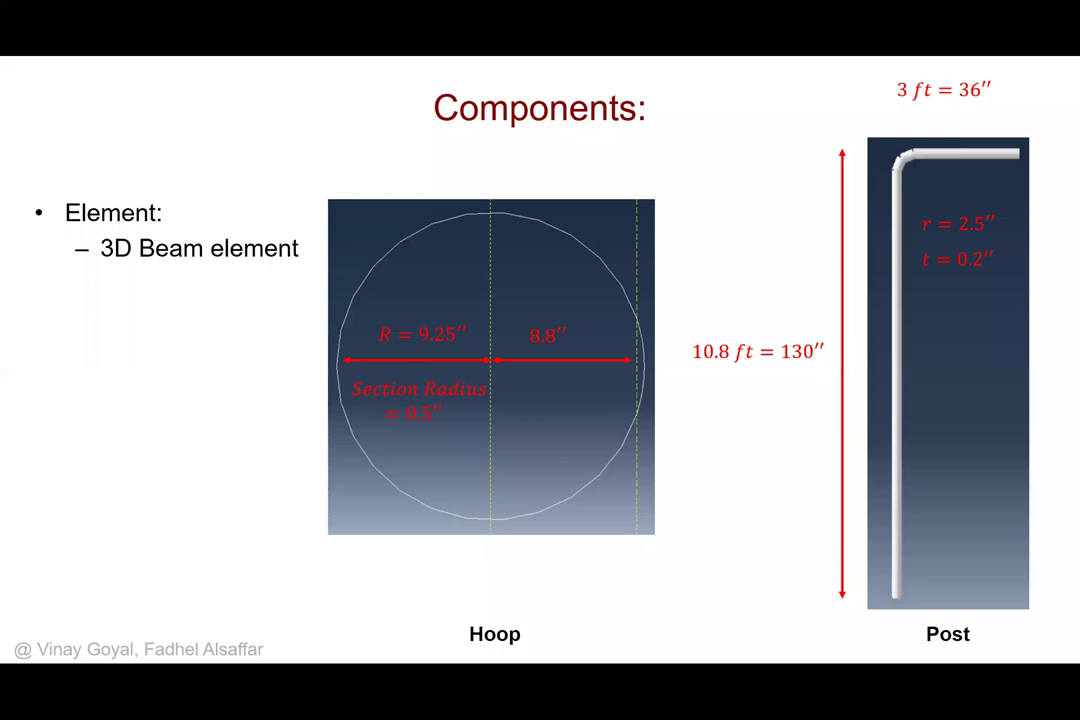
Create a 3D deformable shell extrusion part named Bracket with approximate size 15, consulting the bracket dimensions on the PowerPoint slide.
key("Right")
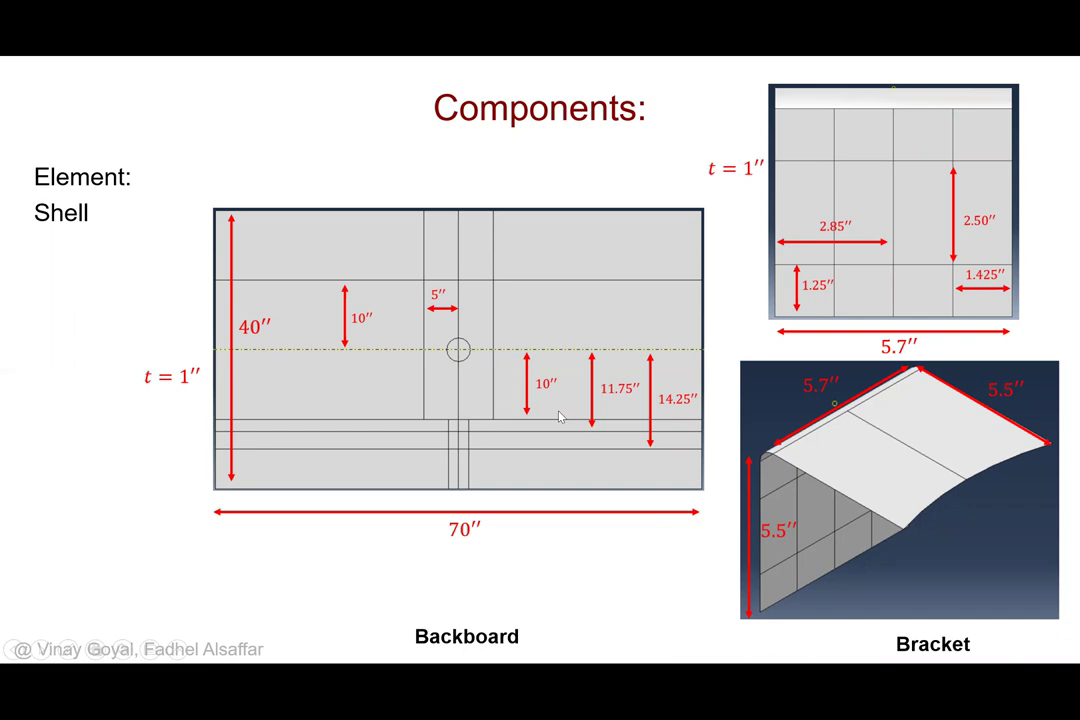
key("alt+Tab")
left_click(162, 131)
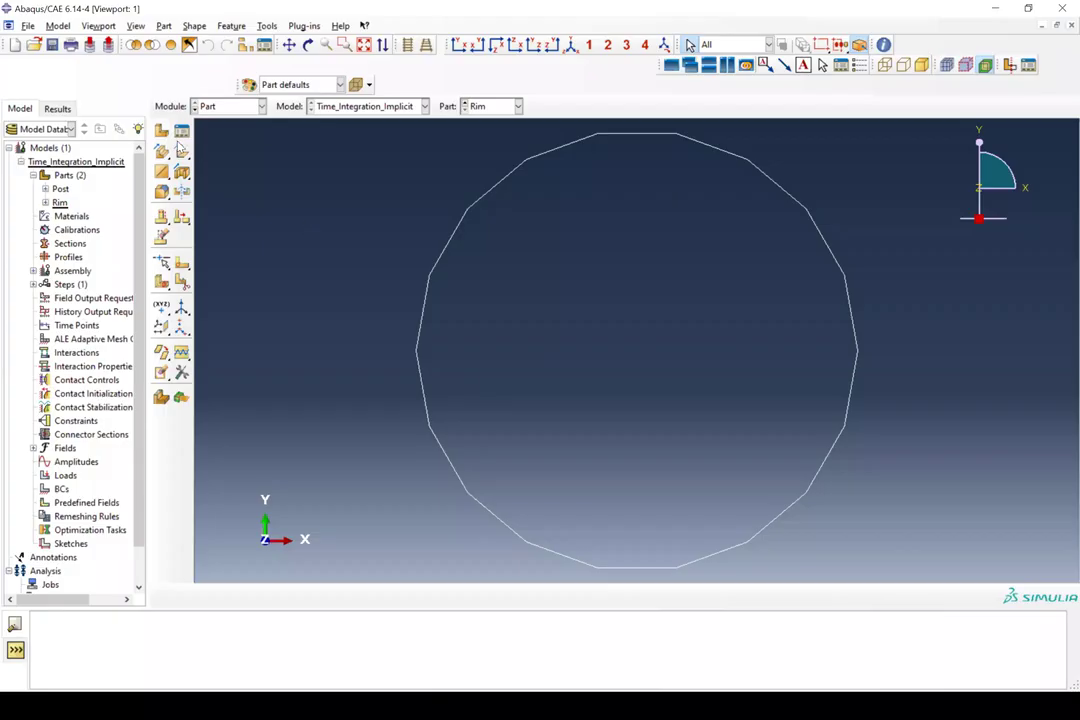
type("Bracket")
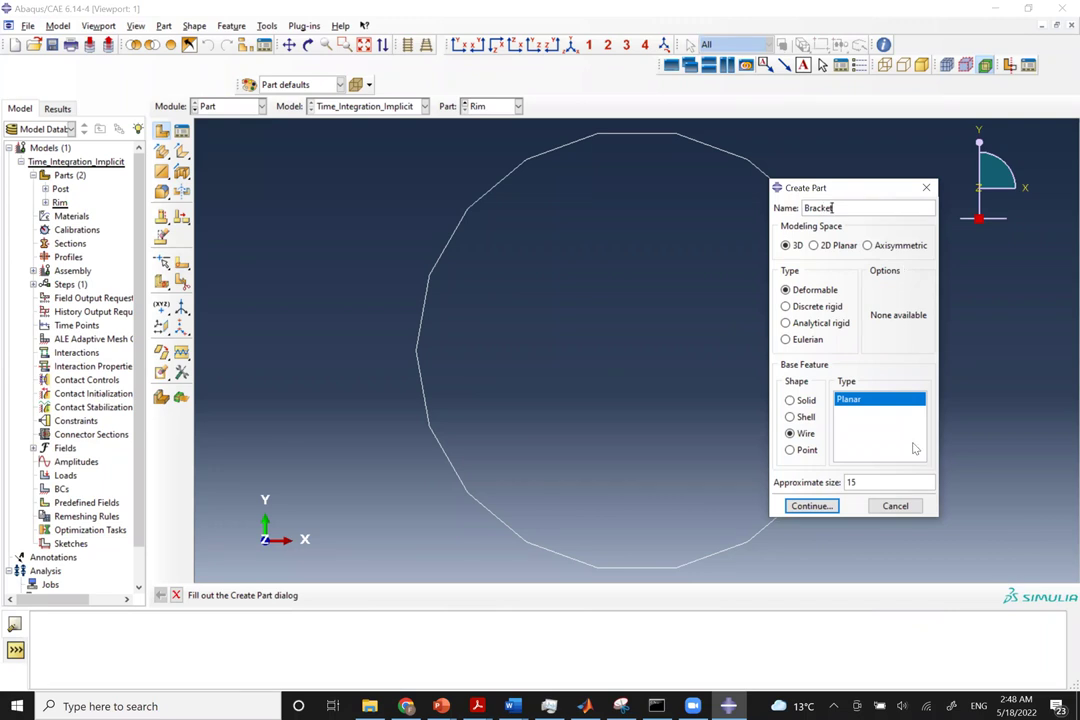
left_click(802, 418)
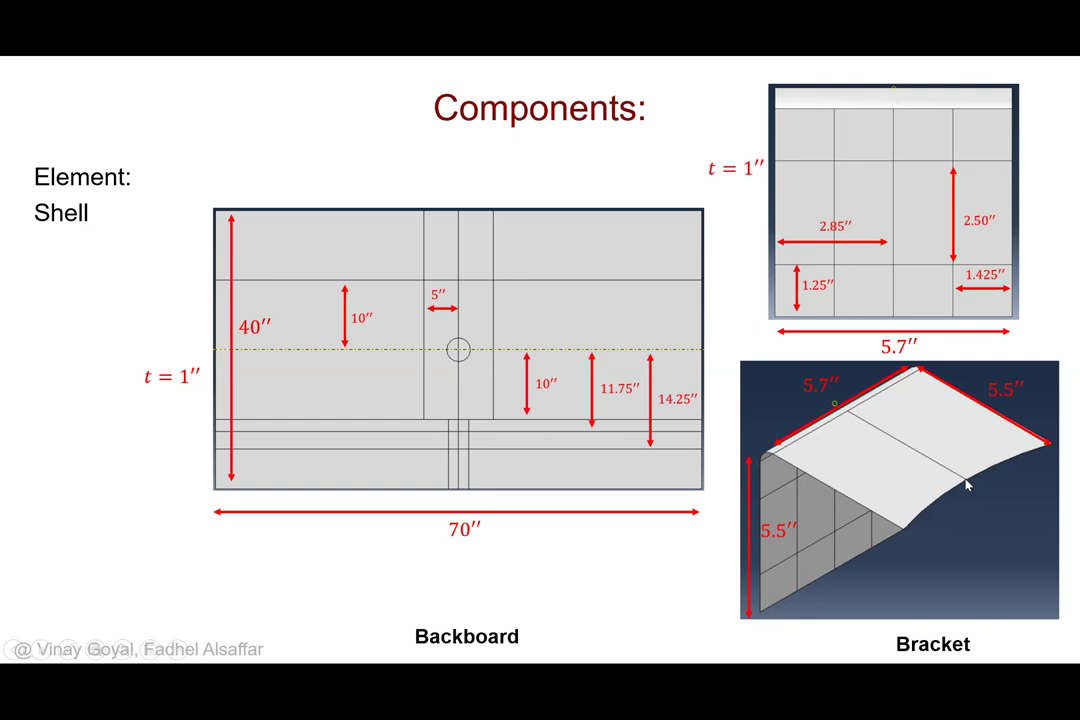
key("Right")
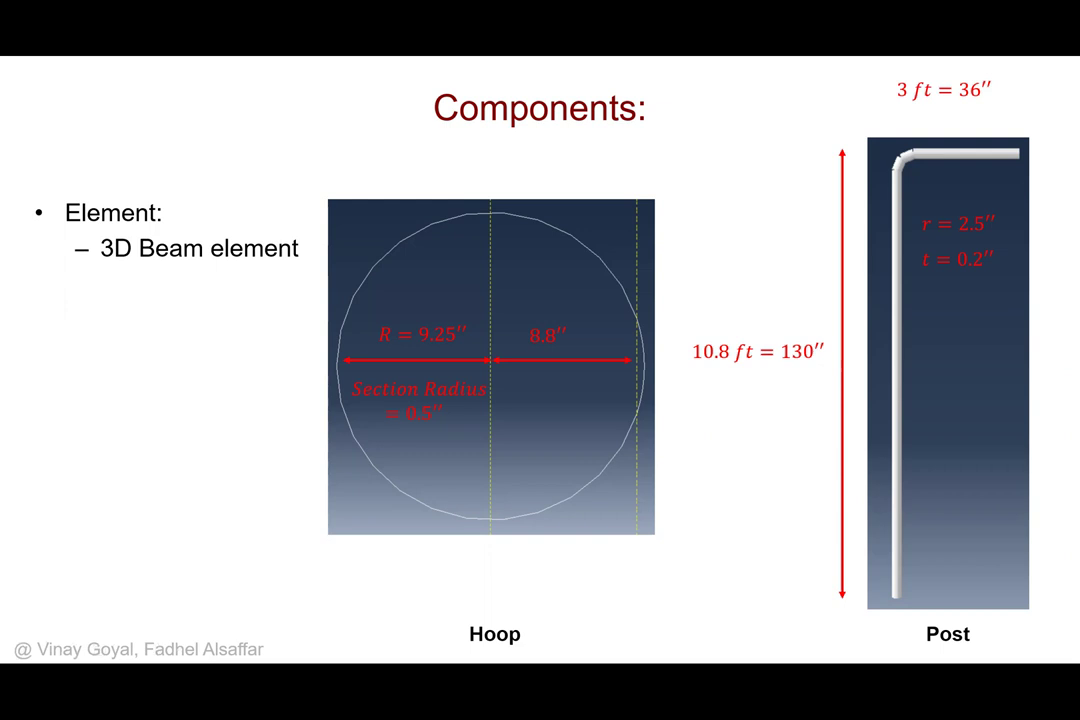
key("Right")
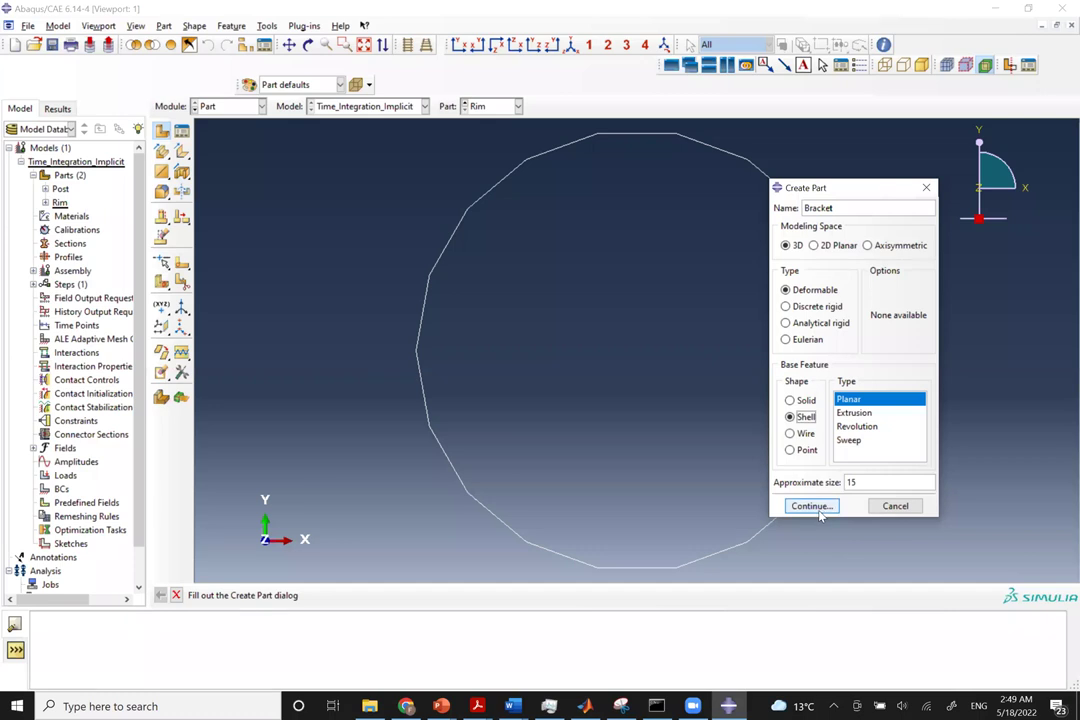
left_click(853, 412)
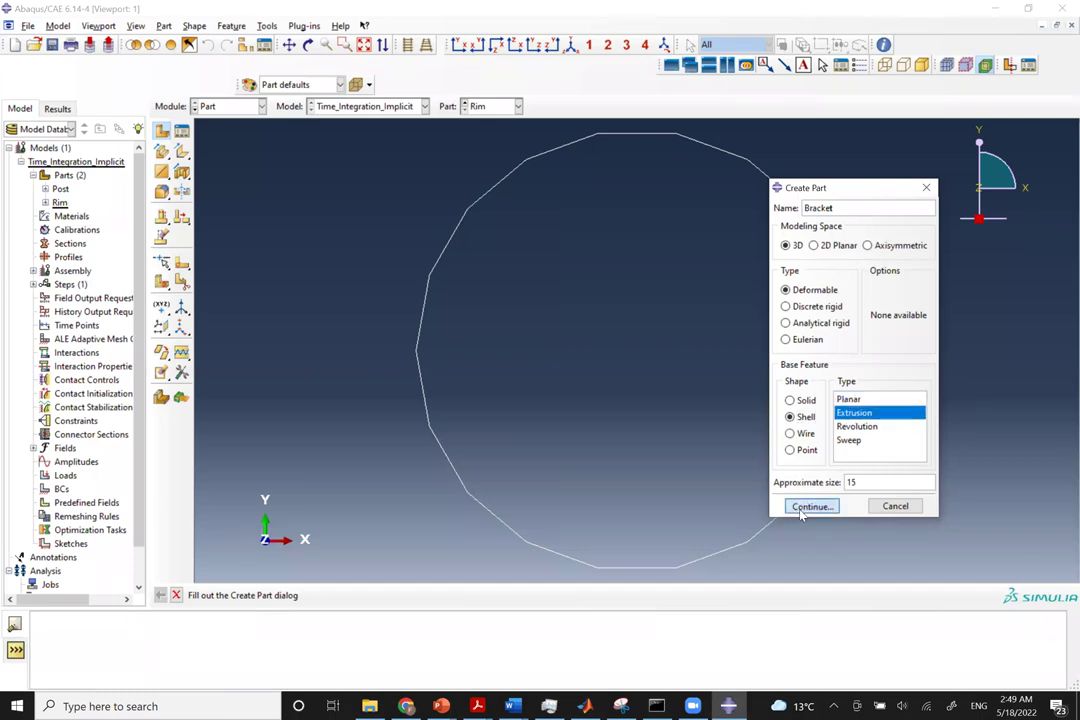
left_click(810, 507)
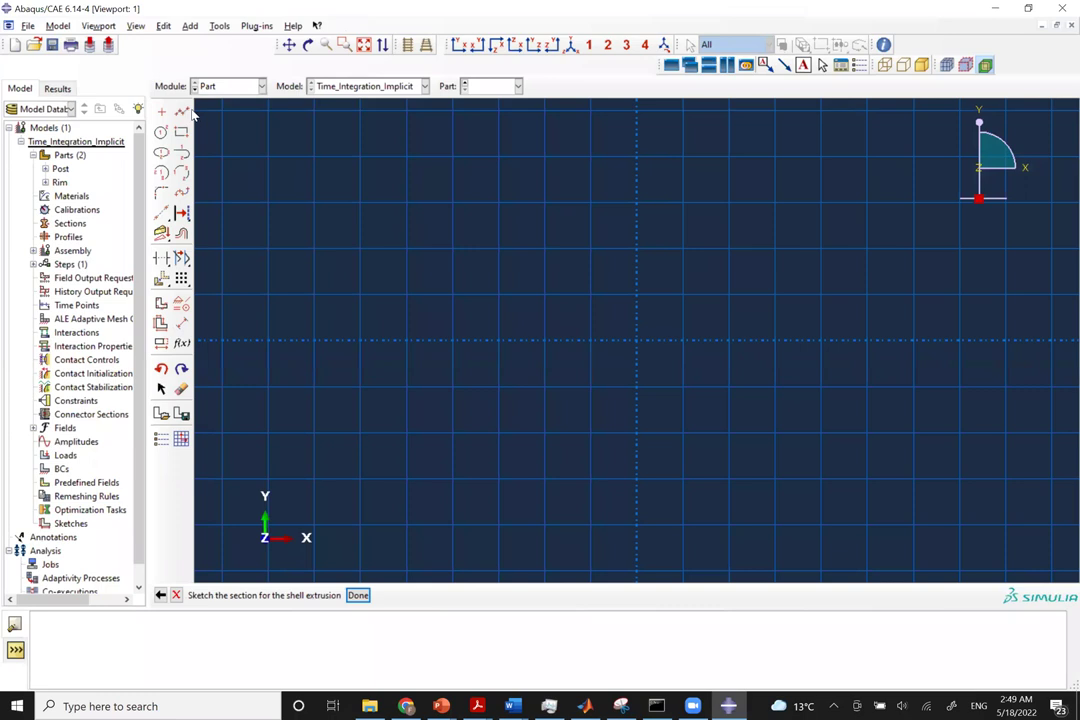
Sketch the bracket's vertical line from 0,0 to 0,5.5.
left_click(183, 111)
type("0,0")
key("Return")
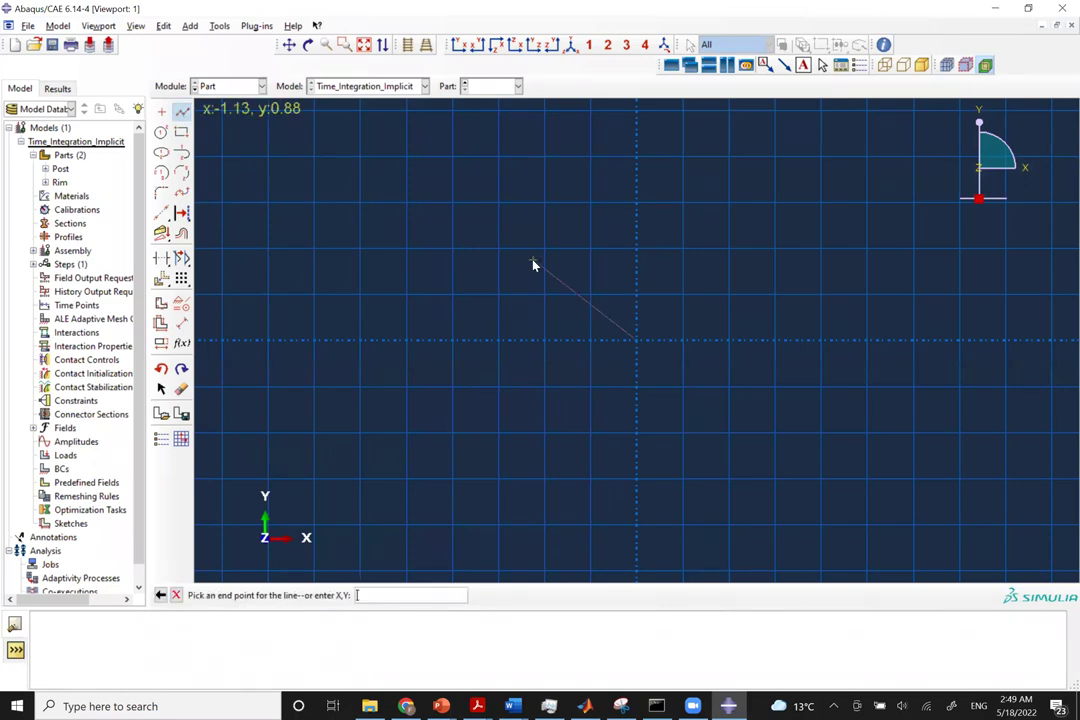
type("0,5.5")
key("Return")
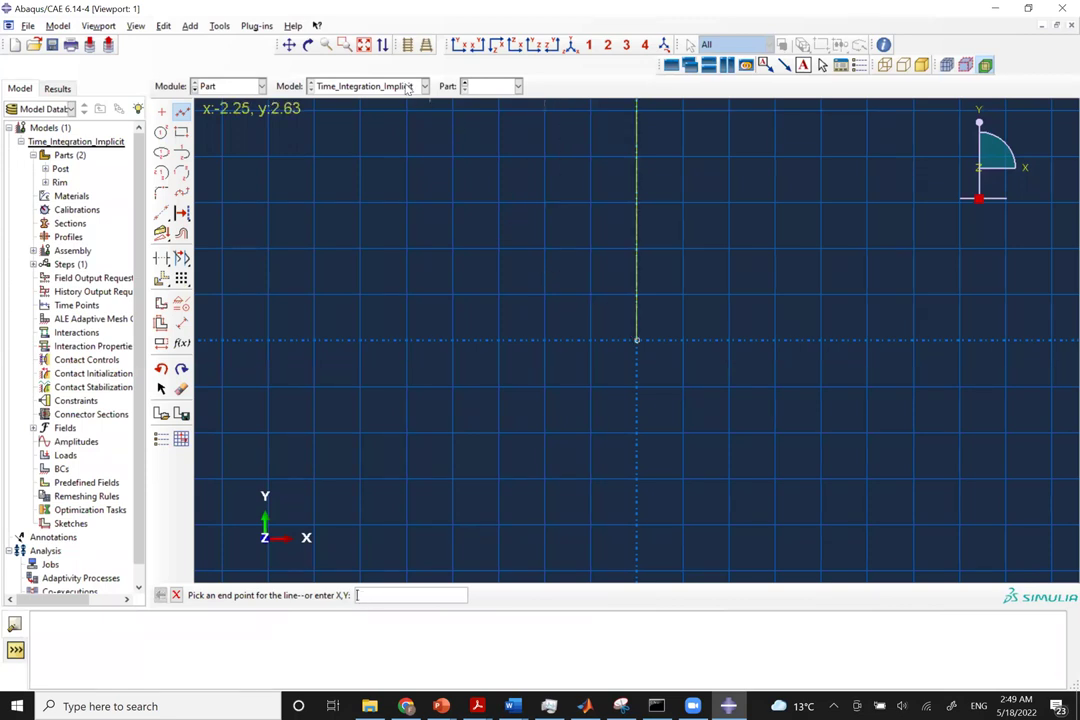
Continue the line horizontally from the vertical line's upper end to 5.5,5.5 and end the line command.
left_click(363, 44)
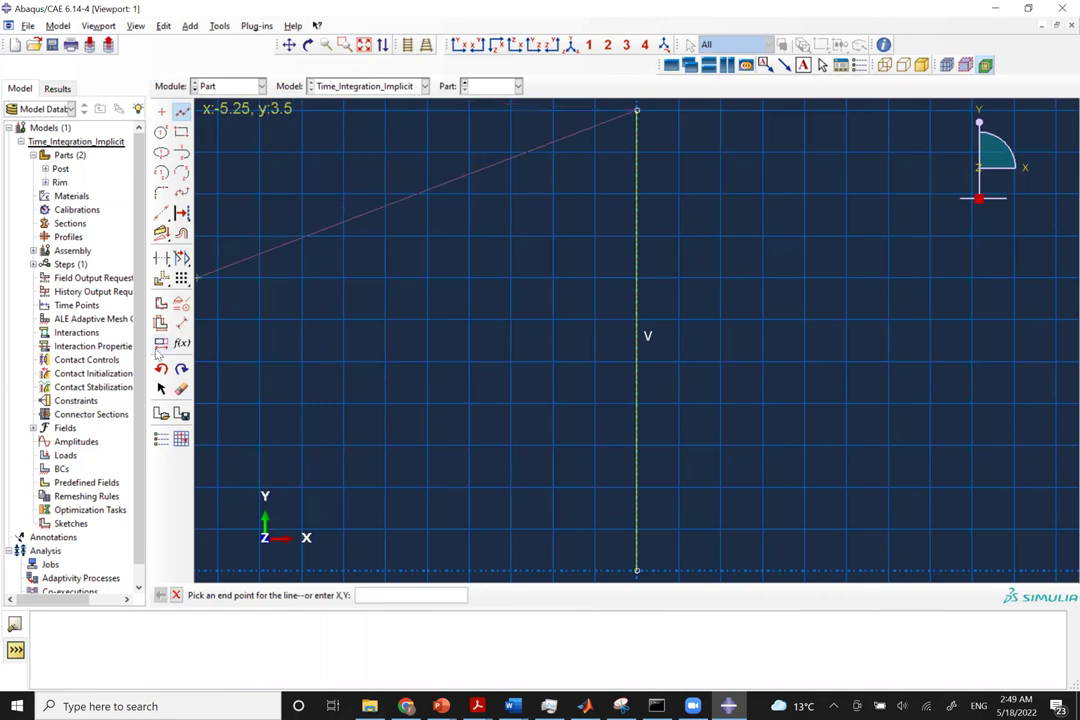
type("5.5, 5")
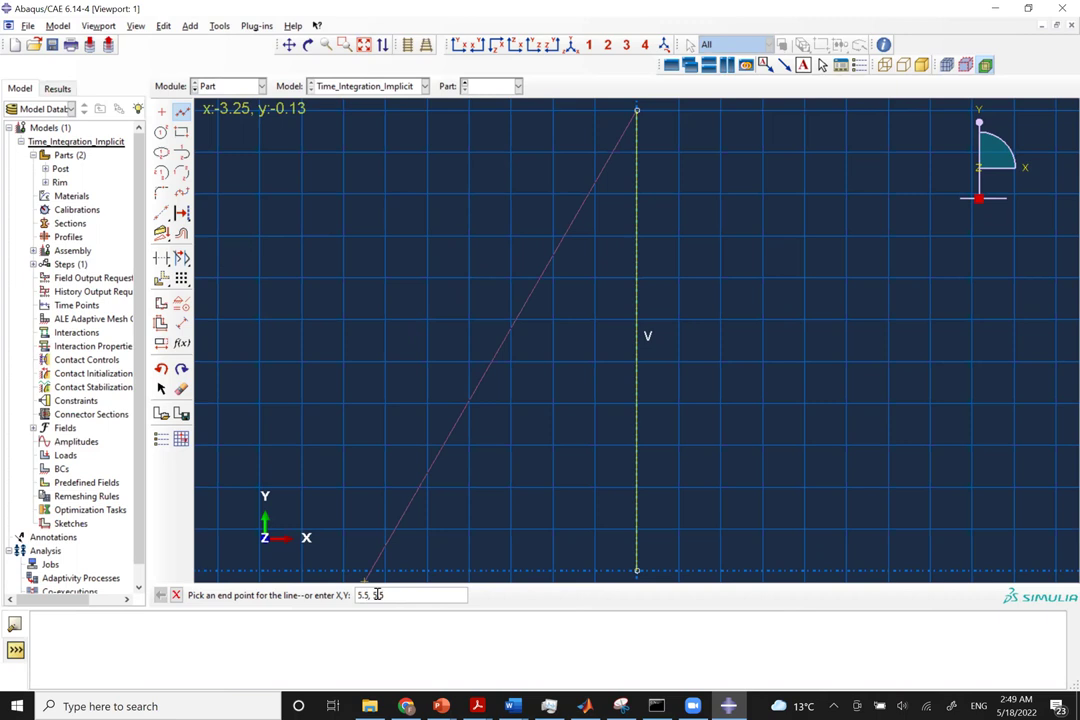
key("Return")
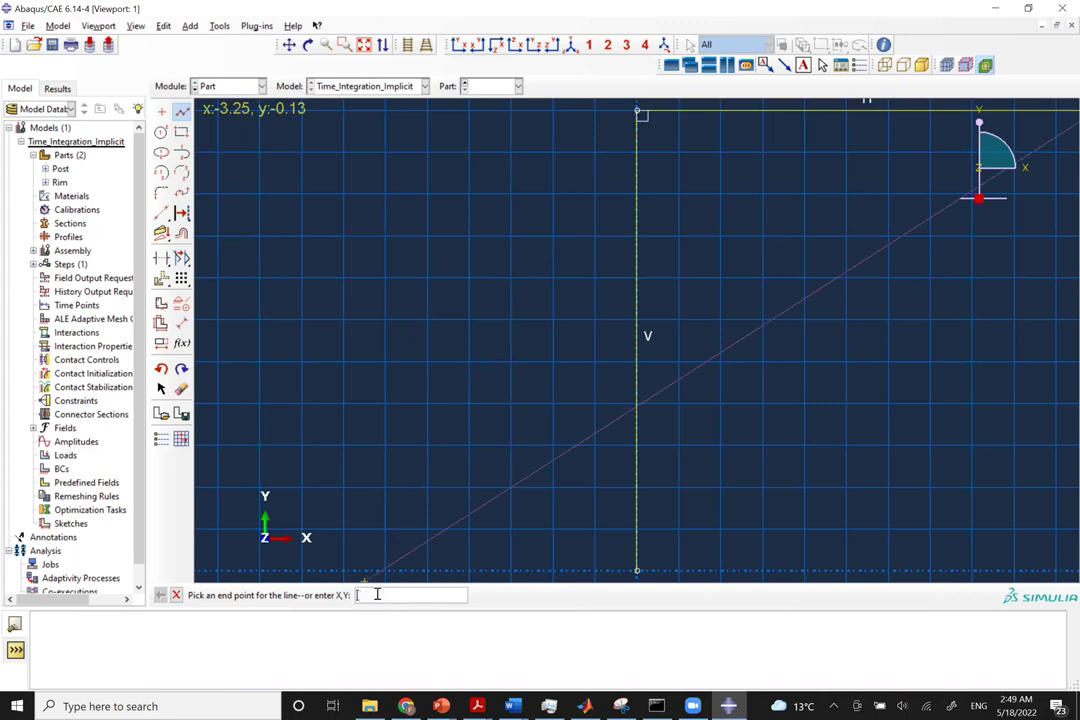
key("Escape")
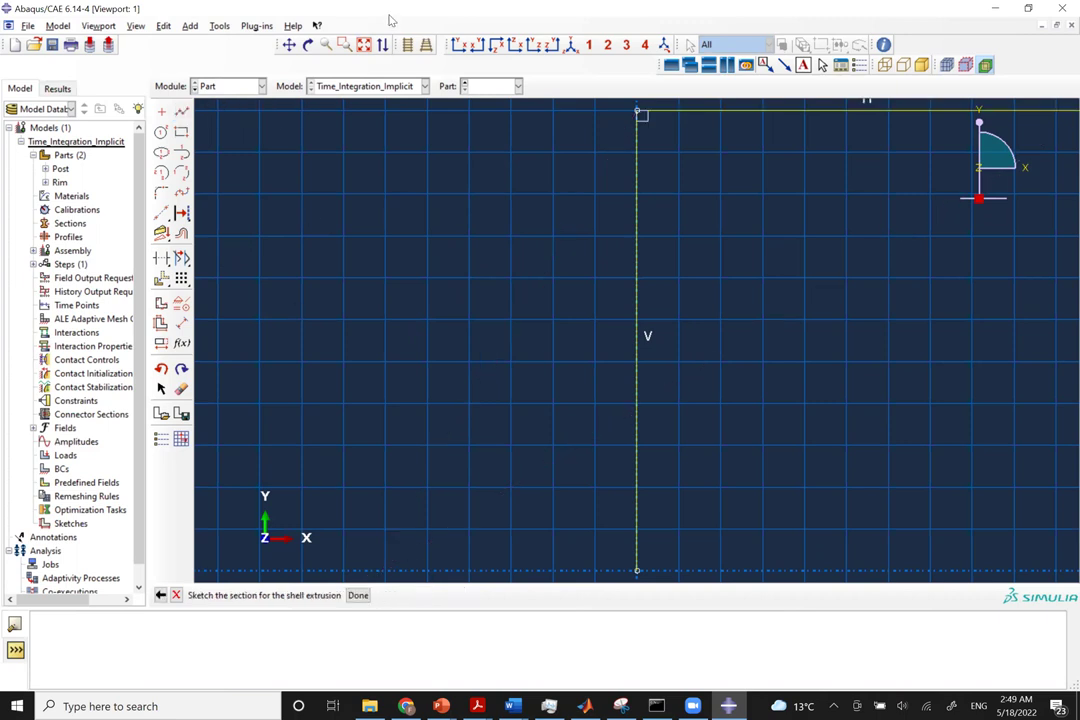
Fillet the corner between the bracket's vertical and horizontal lines with radius 0.5 and end the fillet command.
left_click(364, 45)
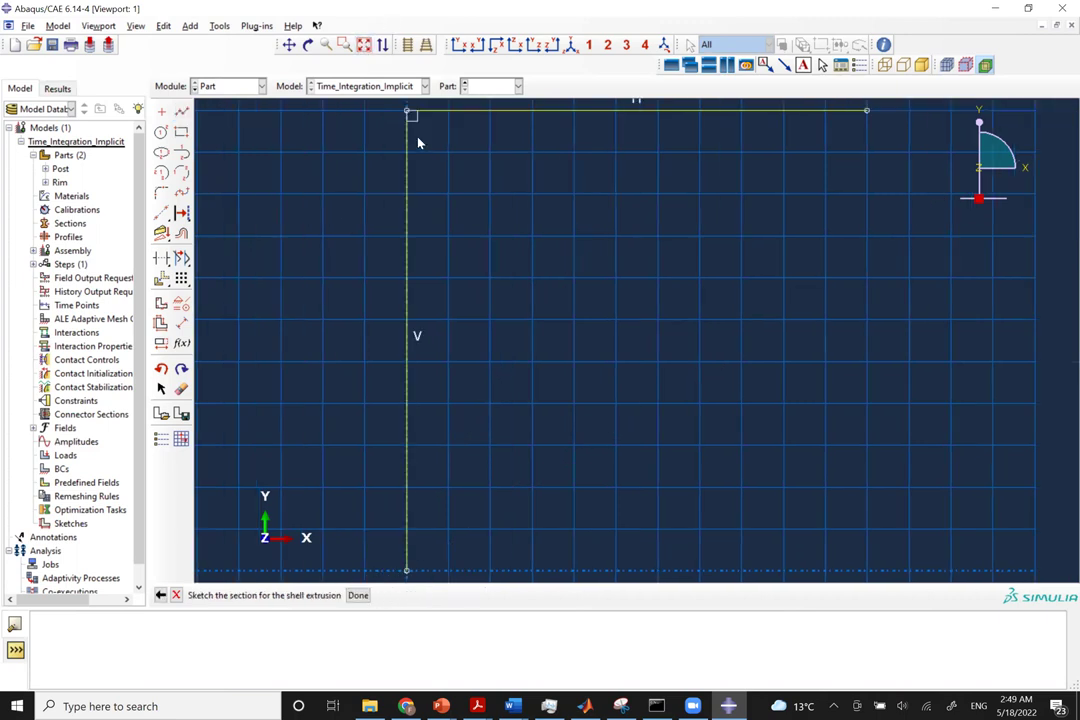
left_click(161, 192)
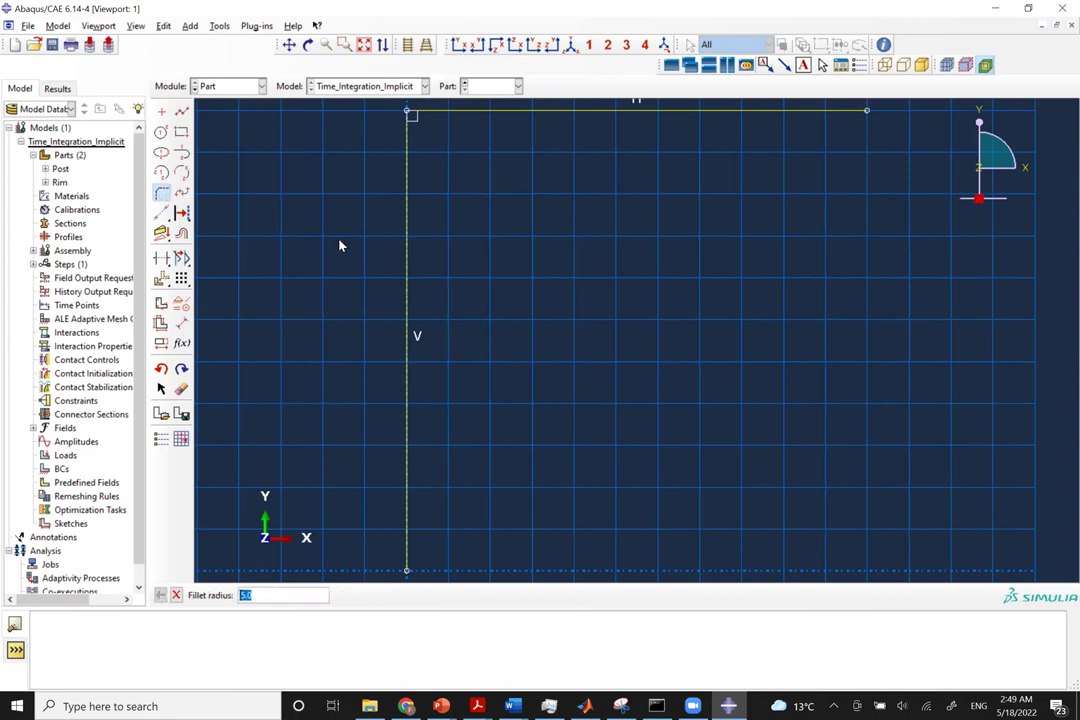
type("0.5")
key("Return")
left_click(407, 150)
left_click(445, 115)
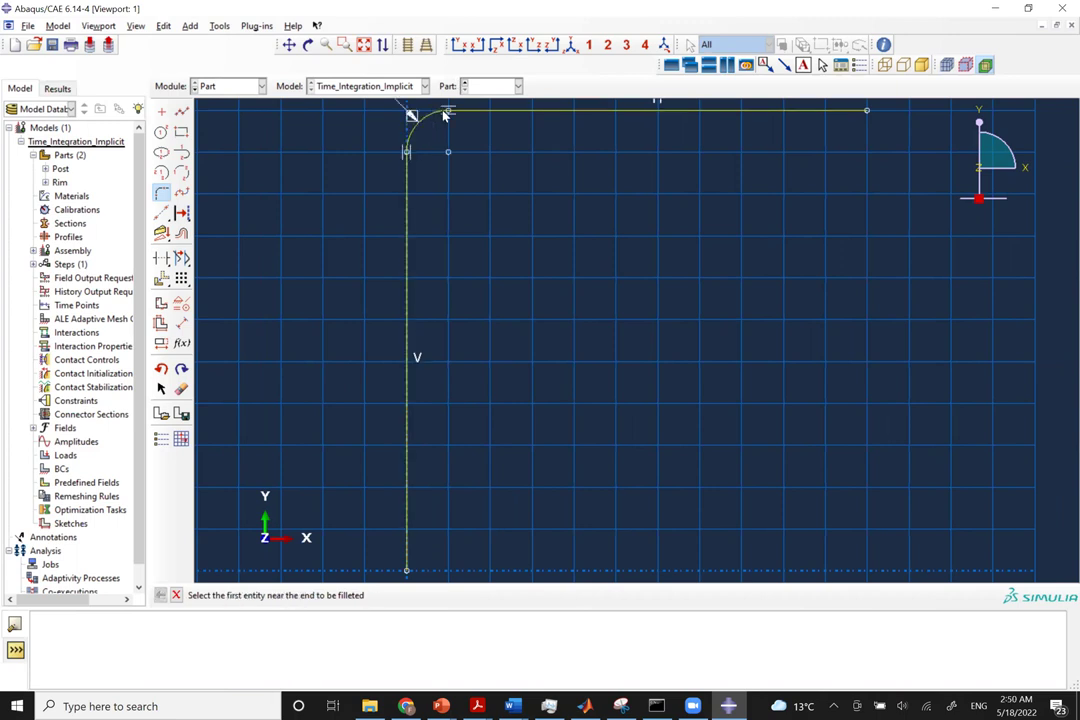
left_click(363, 44)
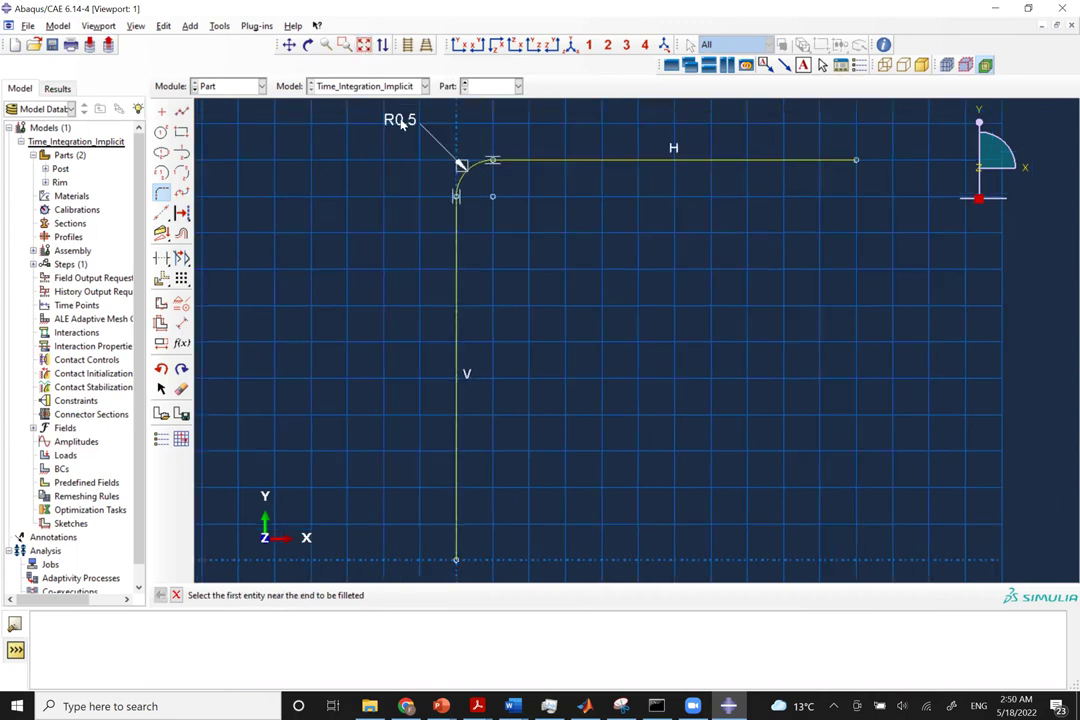
left_click(176, 595)
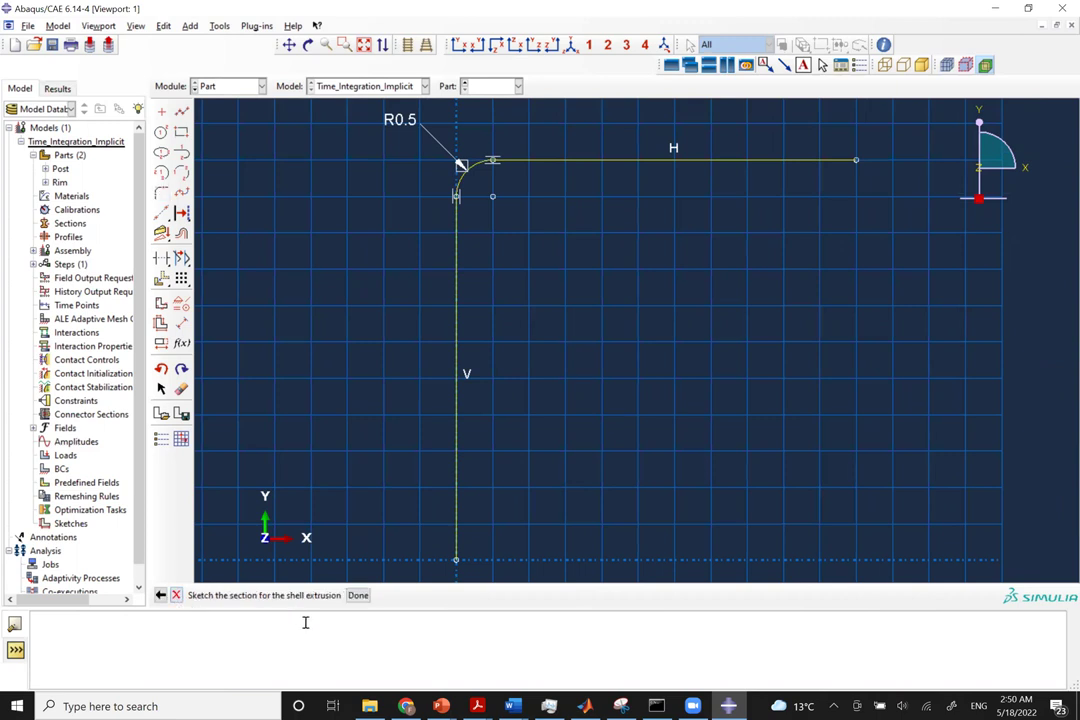
Finish the Bracket section sketch and extrude the shell to a depth of 5.7.
left_click(358, 595)
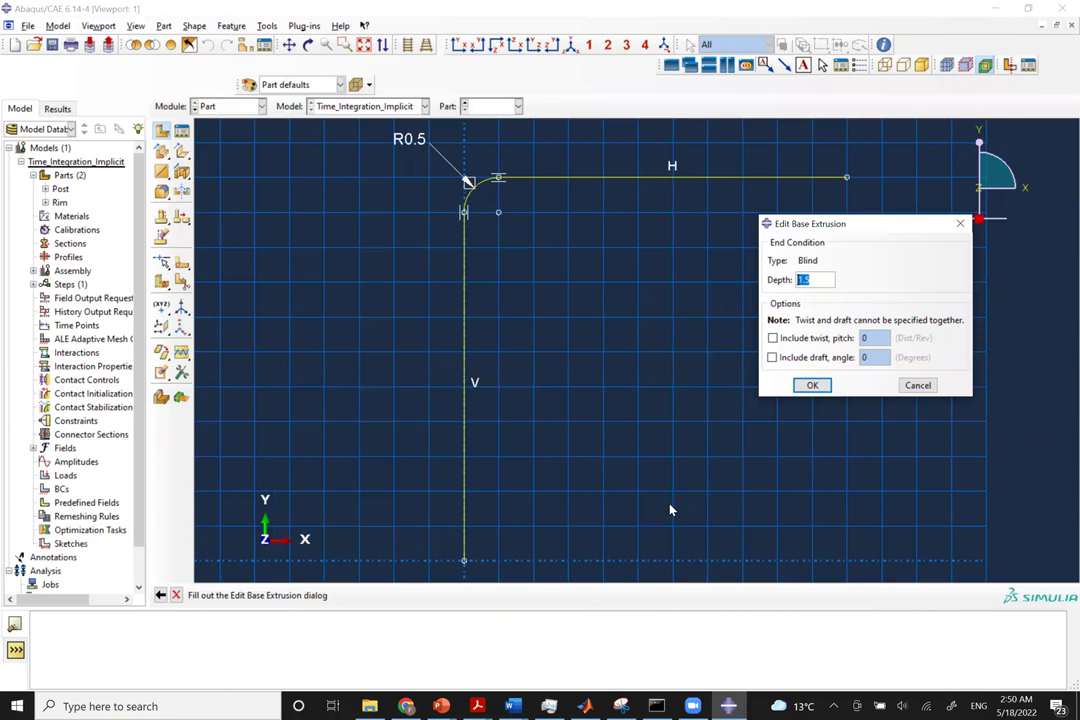
type("5.7")
key("Return")
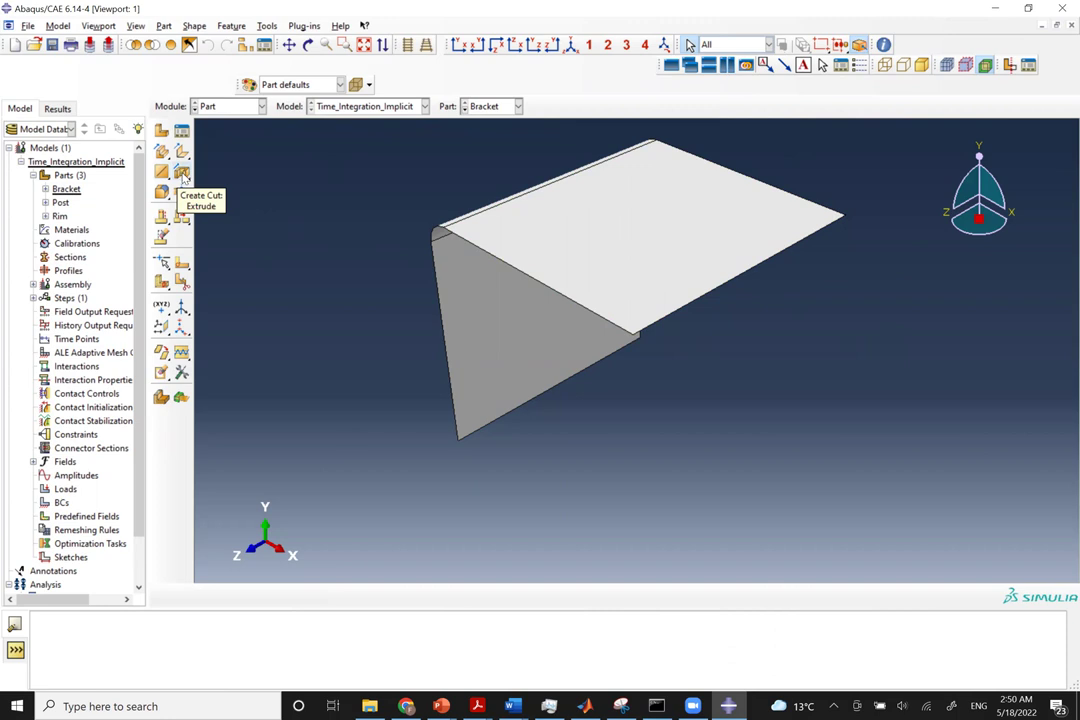
Start an extruded cut sketch on the bracket's upper face, orienting its front side edge as horizontal and on the bottom.
left_click(183, 175)
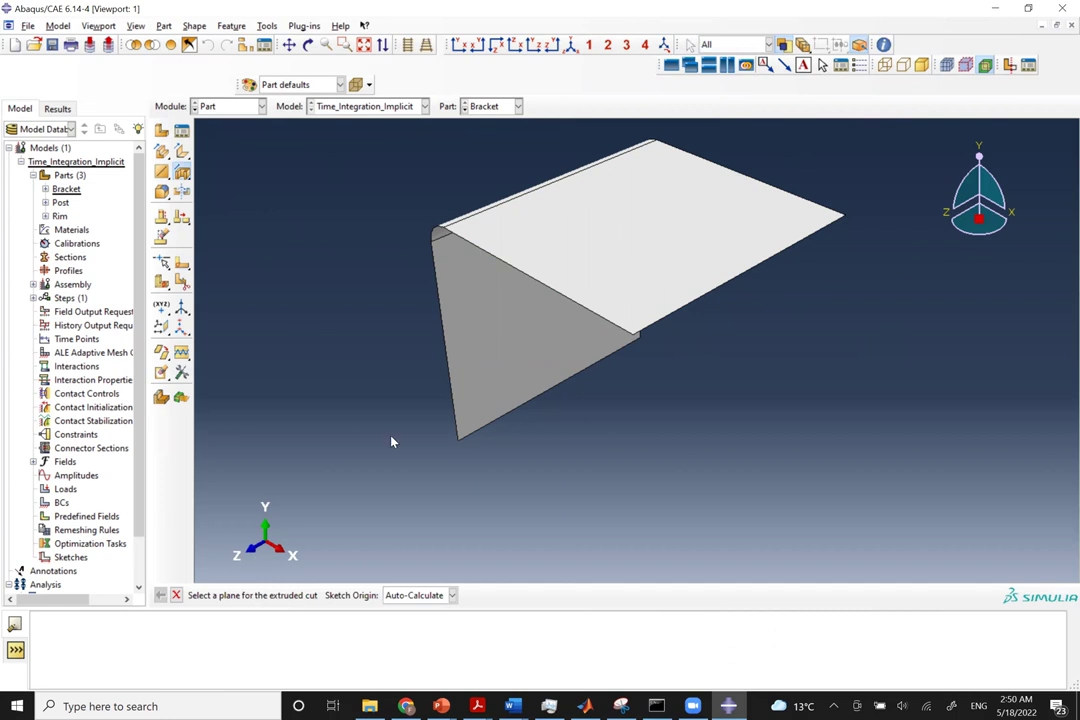
left_click(702, 251)
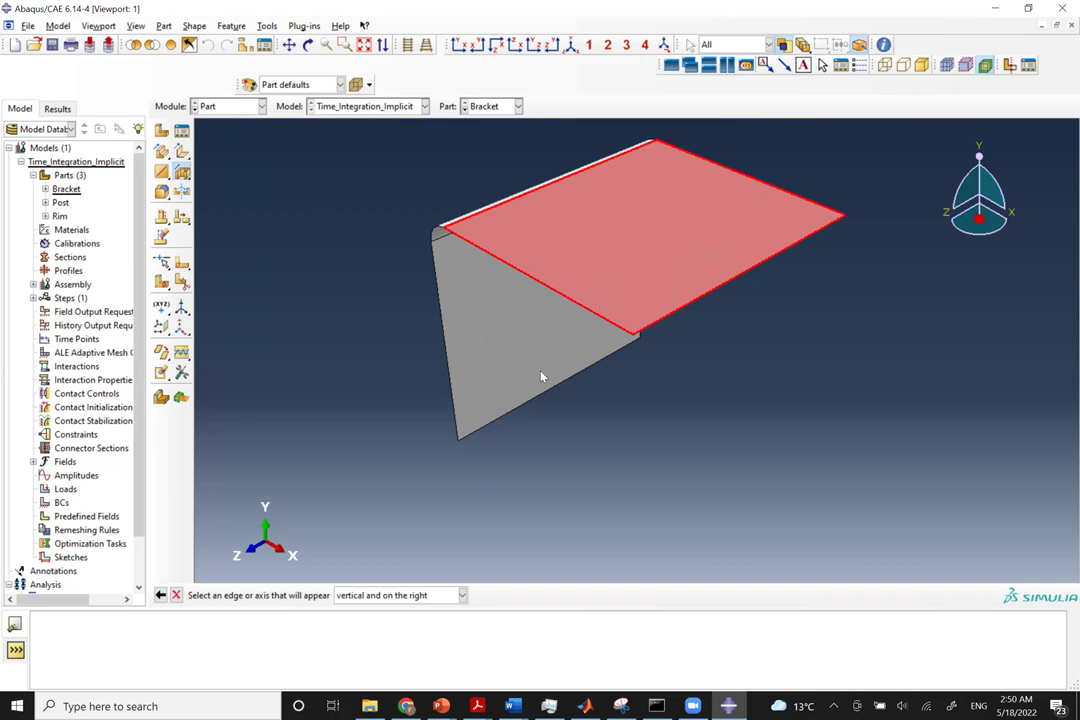
left_click(451, 595)
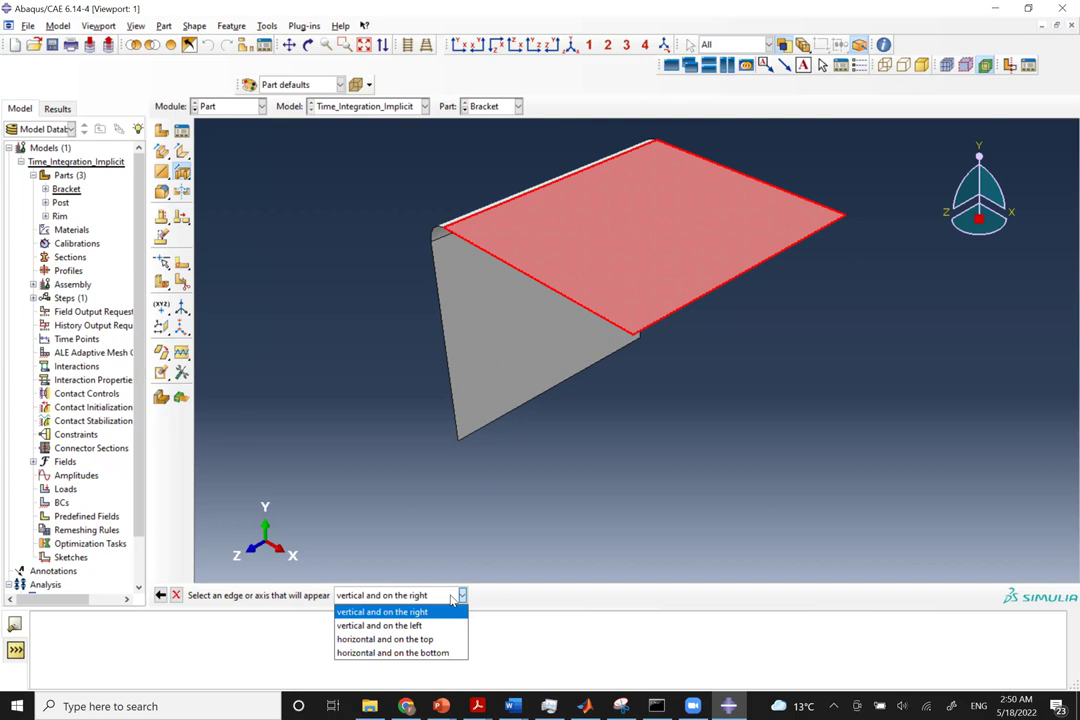
left_click(430, 652)
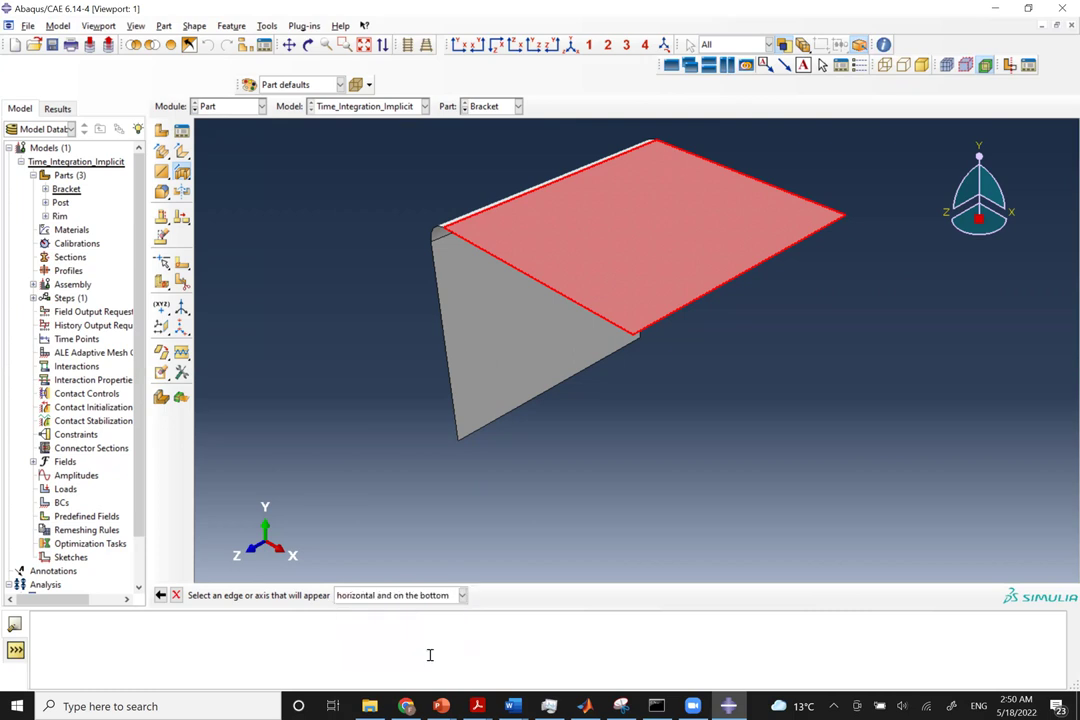
left_click(562, 300)
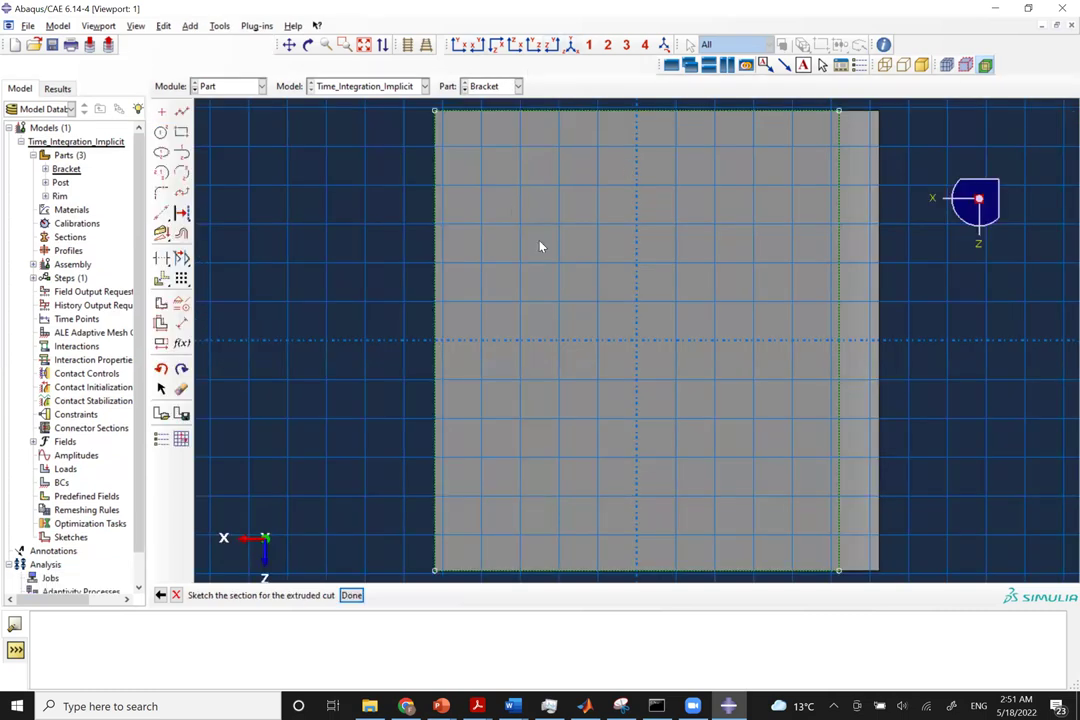
Sketch a centre-and-endpoints arc centred on the horizontal axis outside the bracket, running between the two corners of the face's free edge.
scroll(543, 286, "up", 1)
scroll(543, 286, "down", 1)
scroll(543, 286, "down", 1)
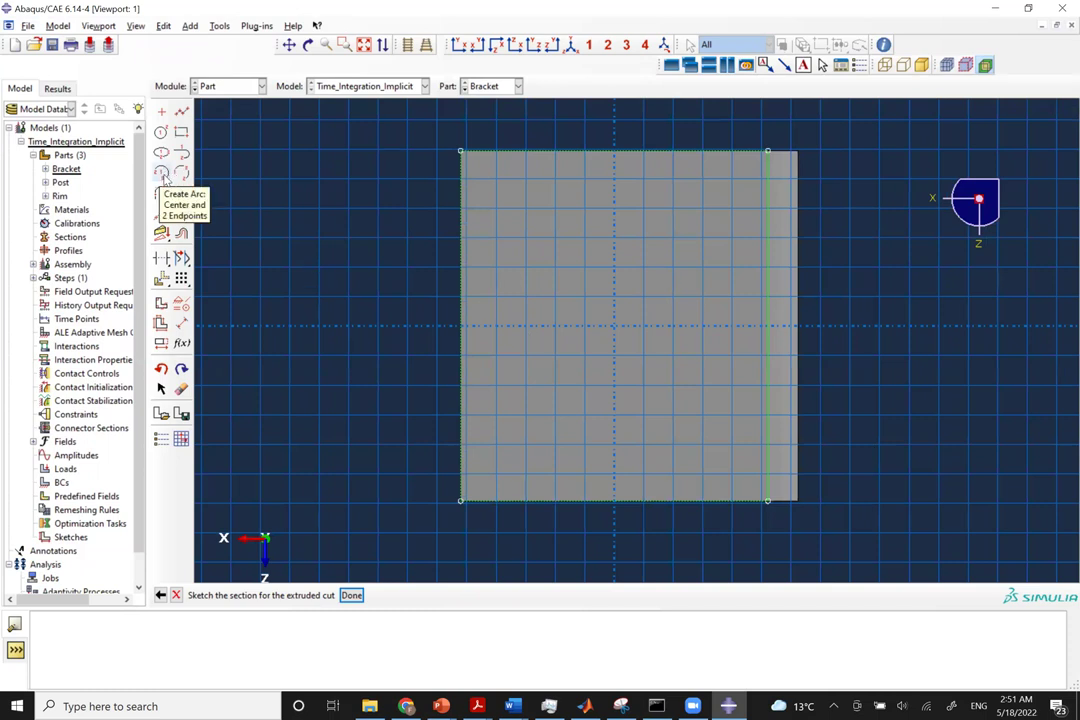
left_click(162, 173)
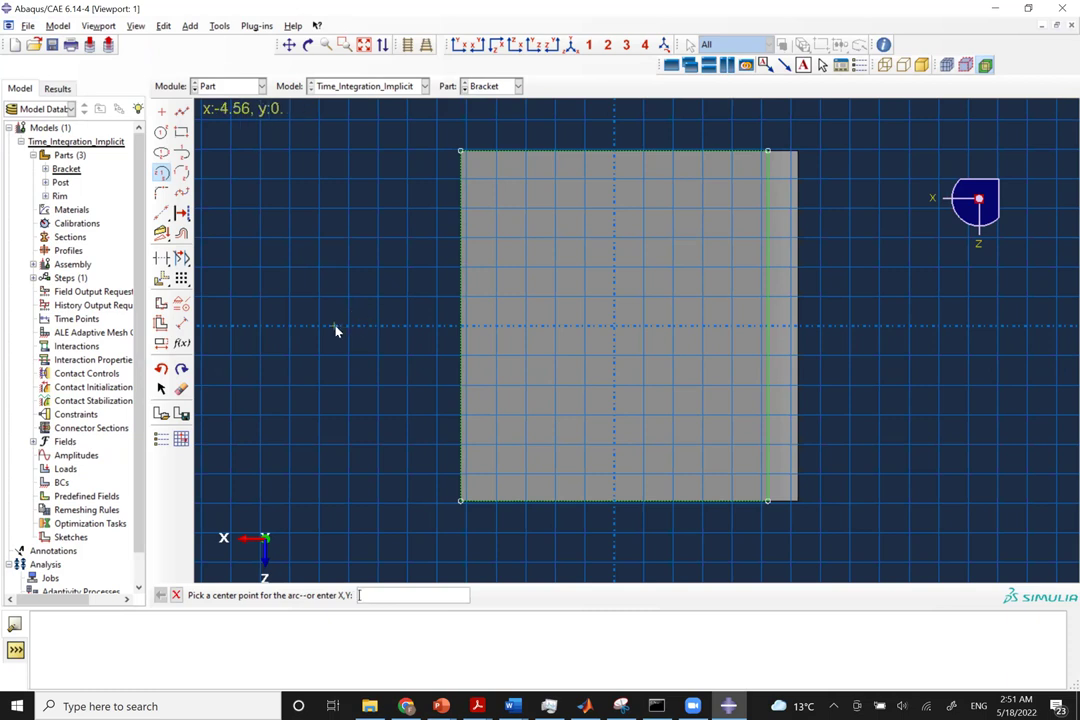
left_click(264, 328)
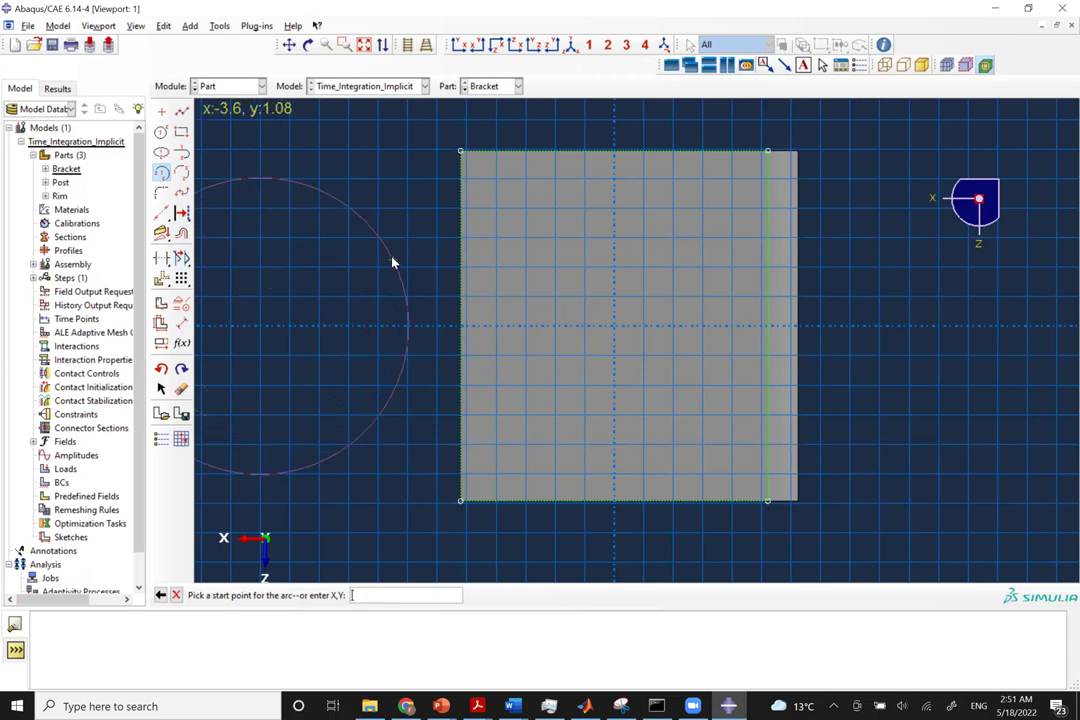
left_click(461, 153)
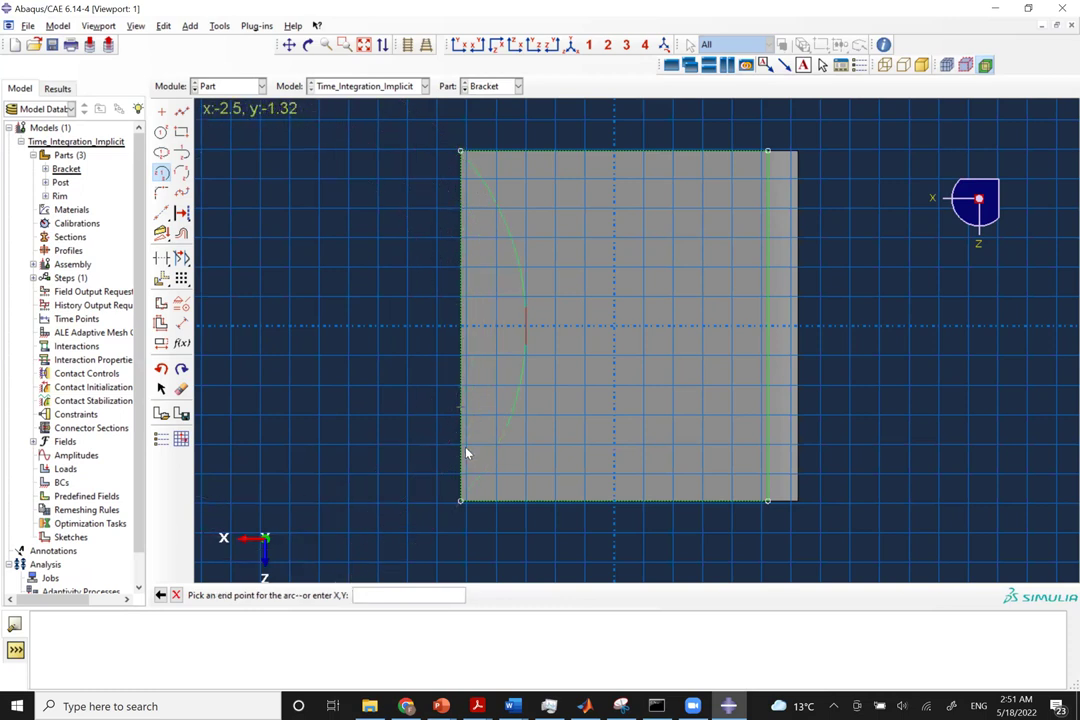
left_click(461, 501)
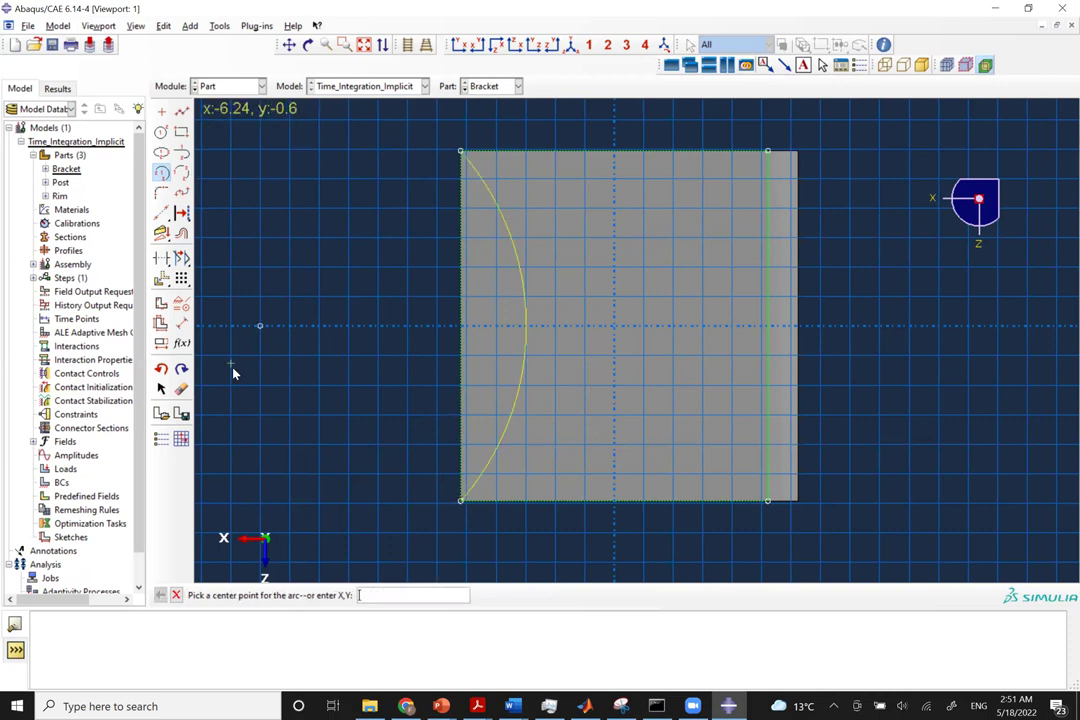
Dimension the arc's radius on the bracket's upper face and set it to 9.25.
left_click(181, 324)
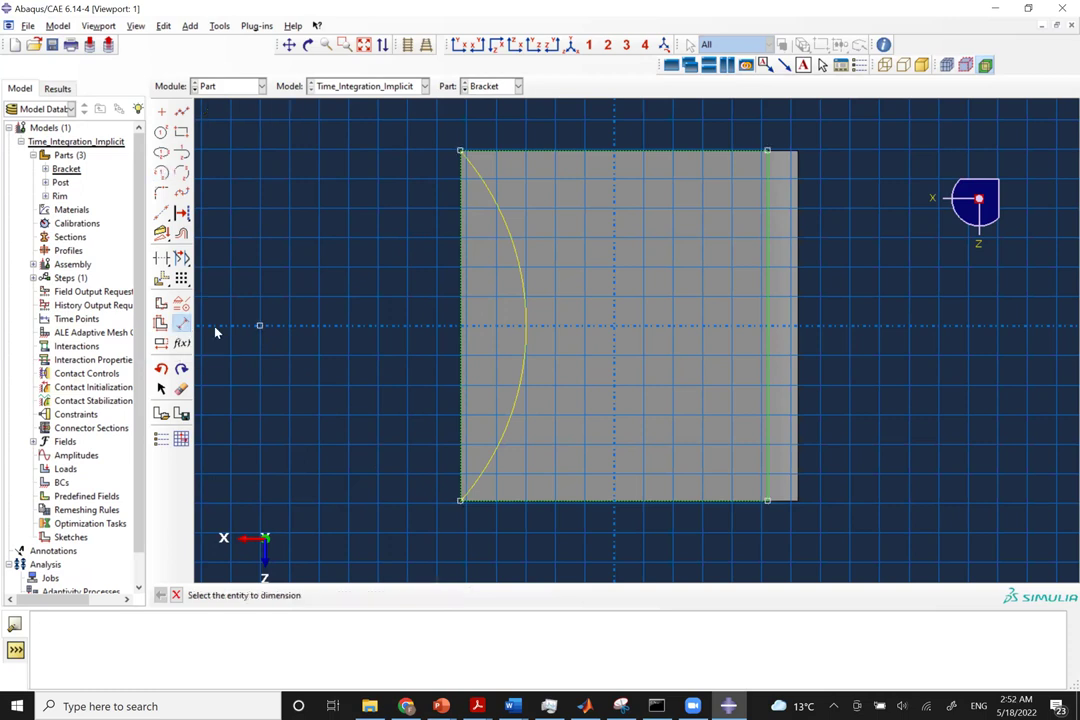
left_click(515, 245)
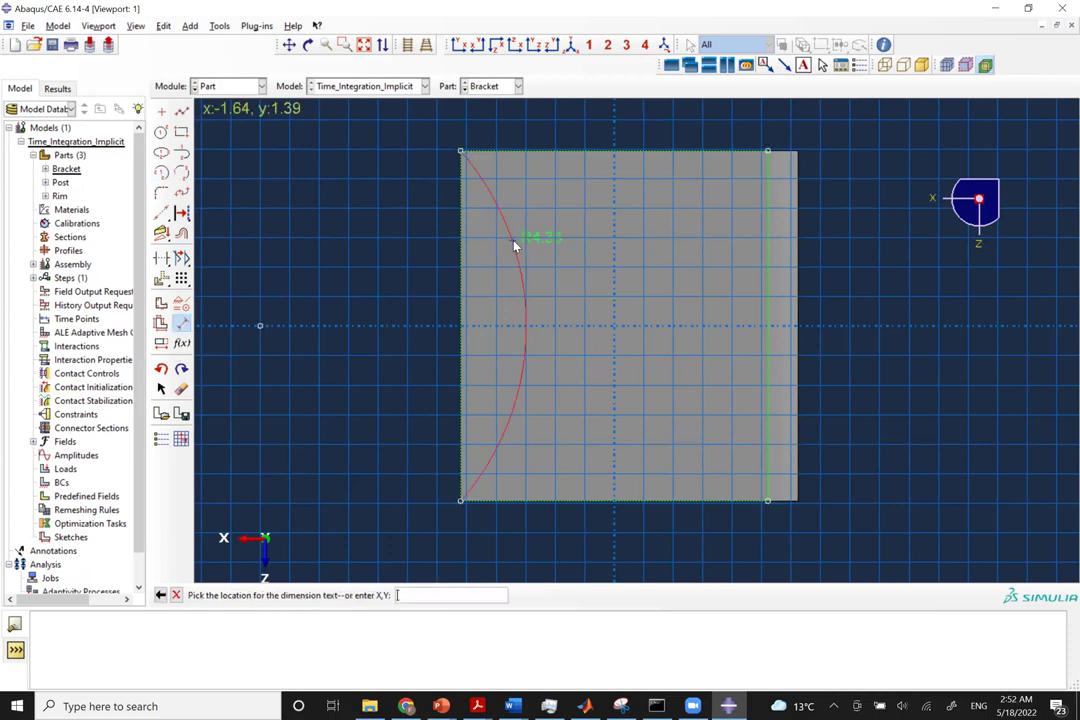
left_click(584, 216)
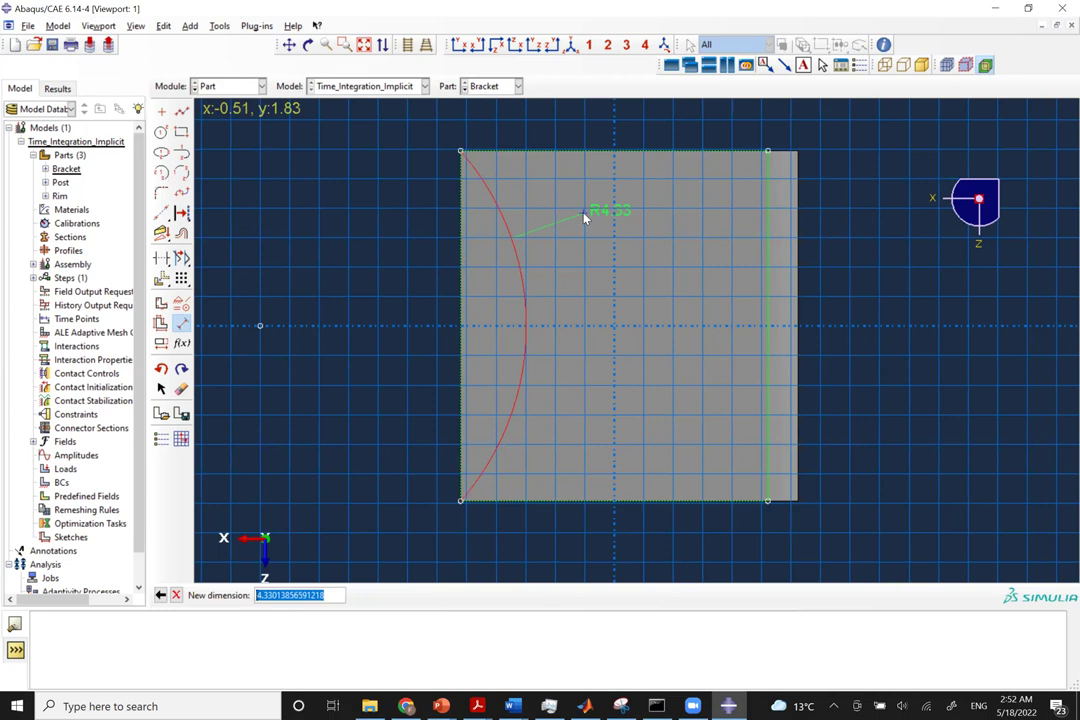
type("9")
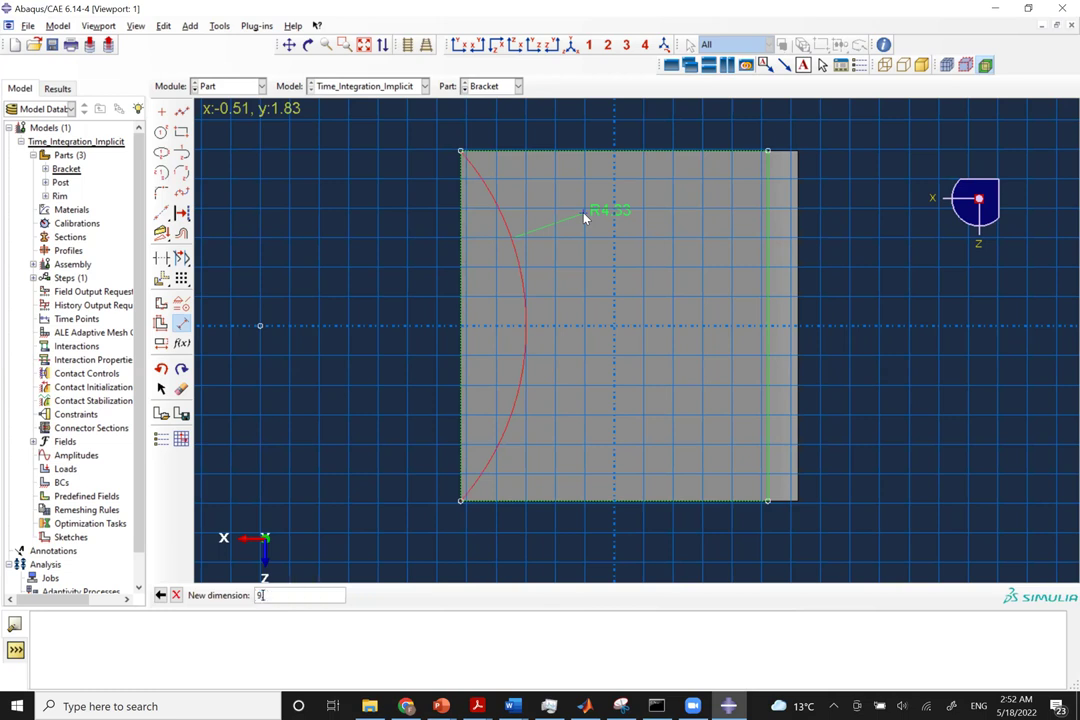
type(".55")
key("Return")
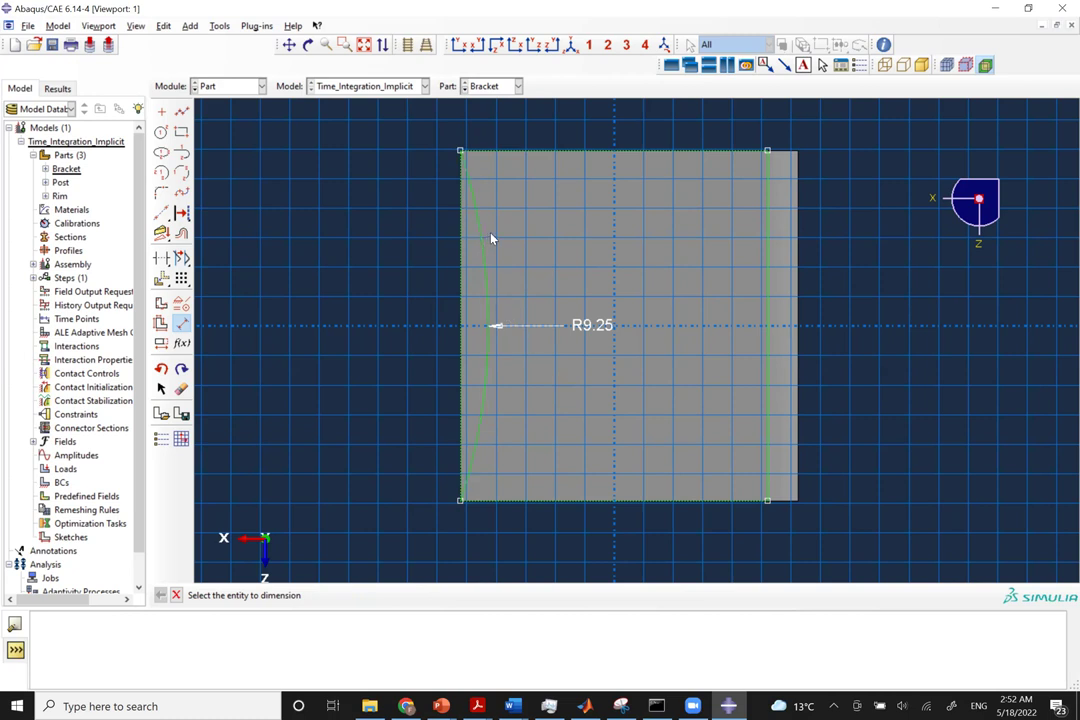
Close the cut profile with a straight vertical line joining the arc's two endpoints and end the line command.
left_click(183, 112)
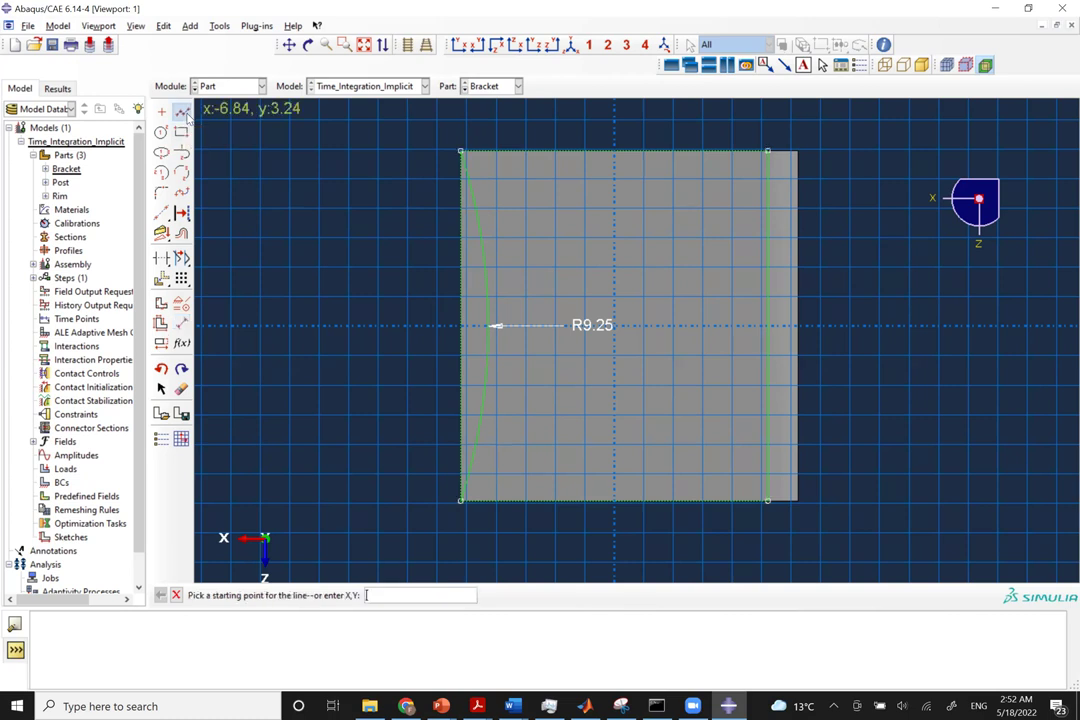
left_click(461, 152)
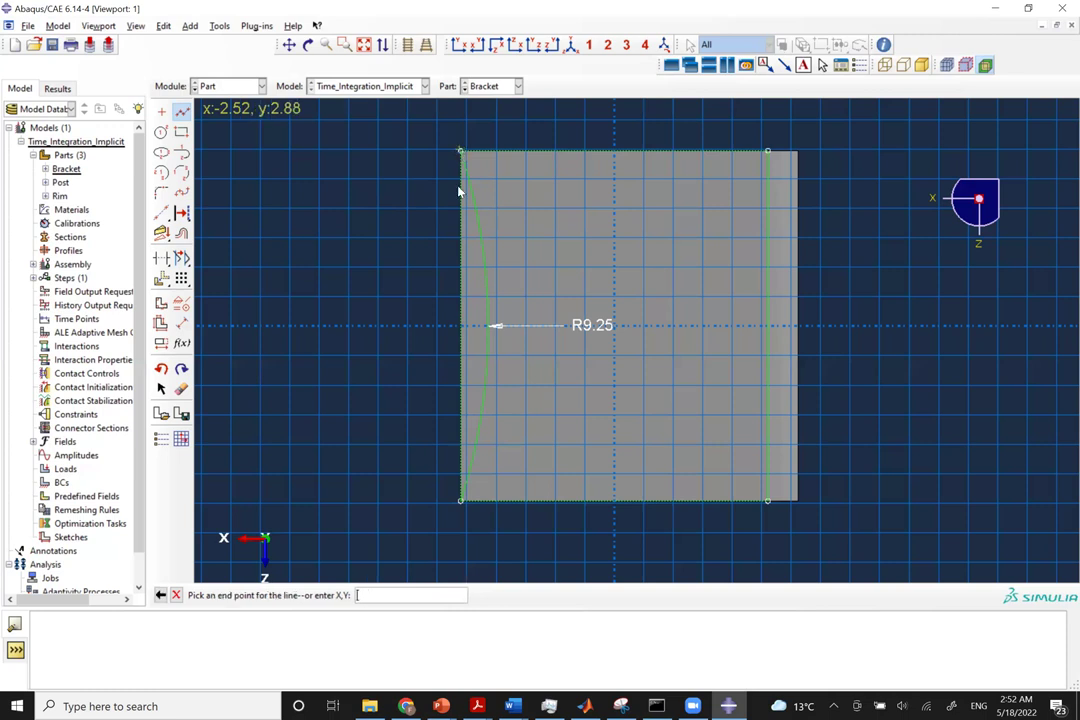
left_click(460, 500)
key("Escape")
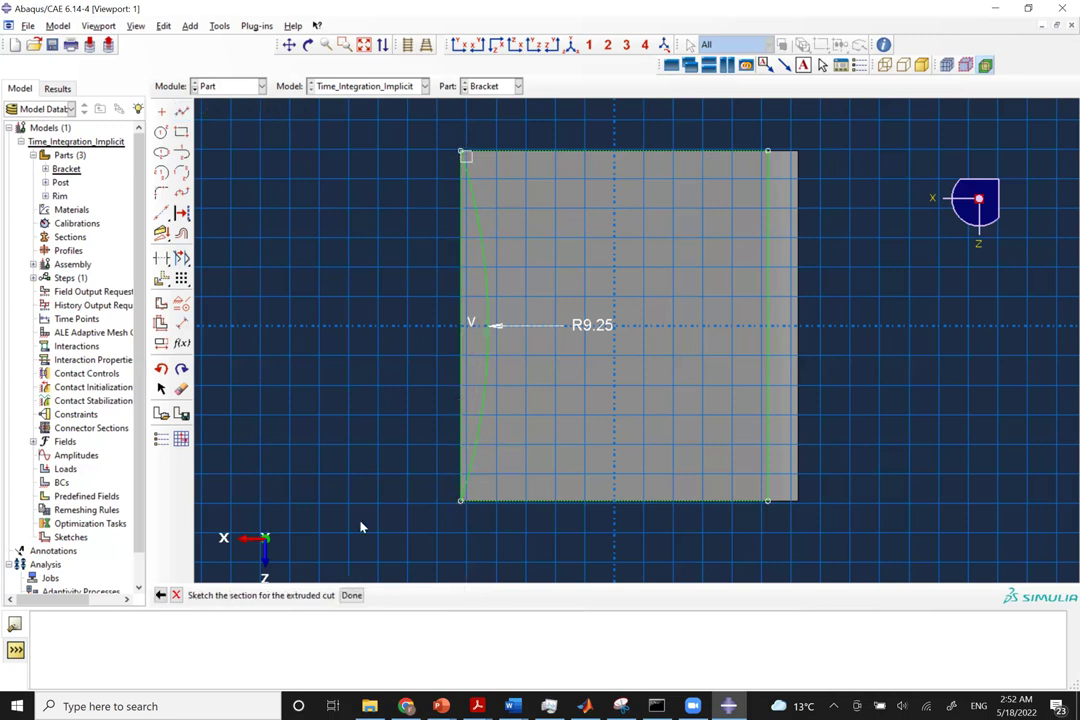
Finish the section sketch and create a Through All extruded cut with the extrude direction flipped downward through the bracket.
left_click(351, 595)
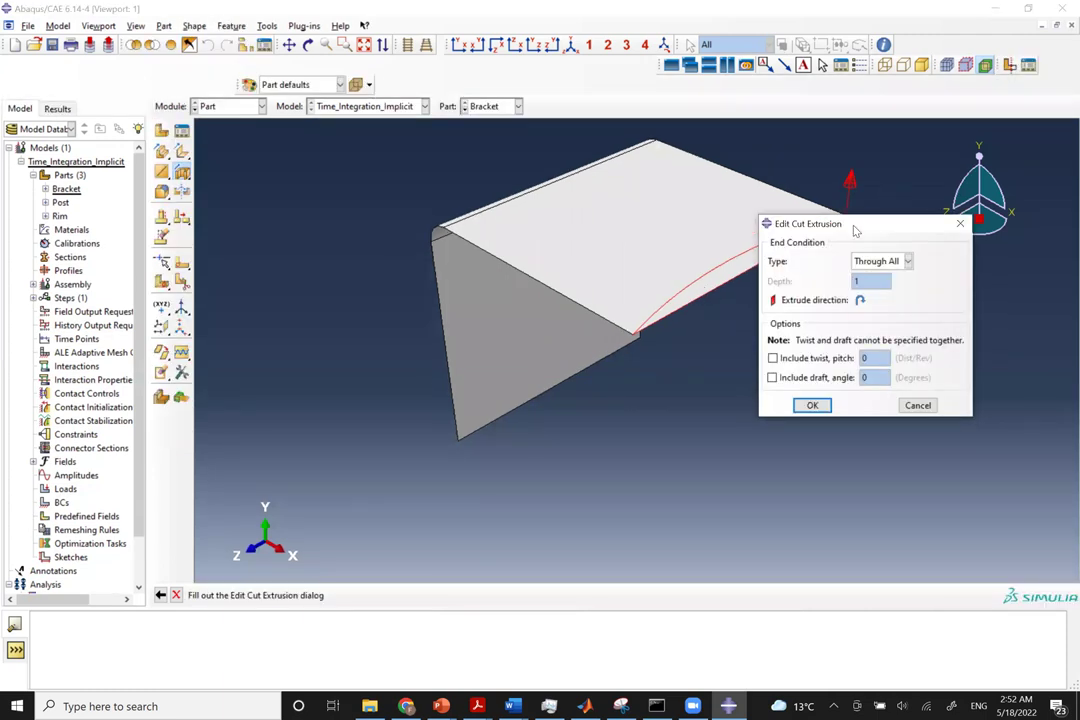
left_click_drag(855, 230, 903, 288)
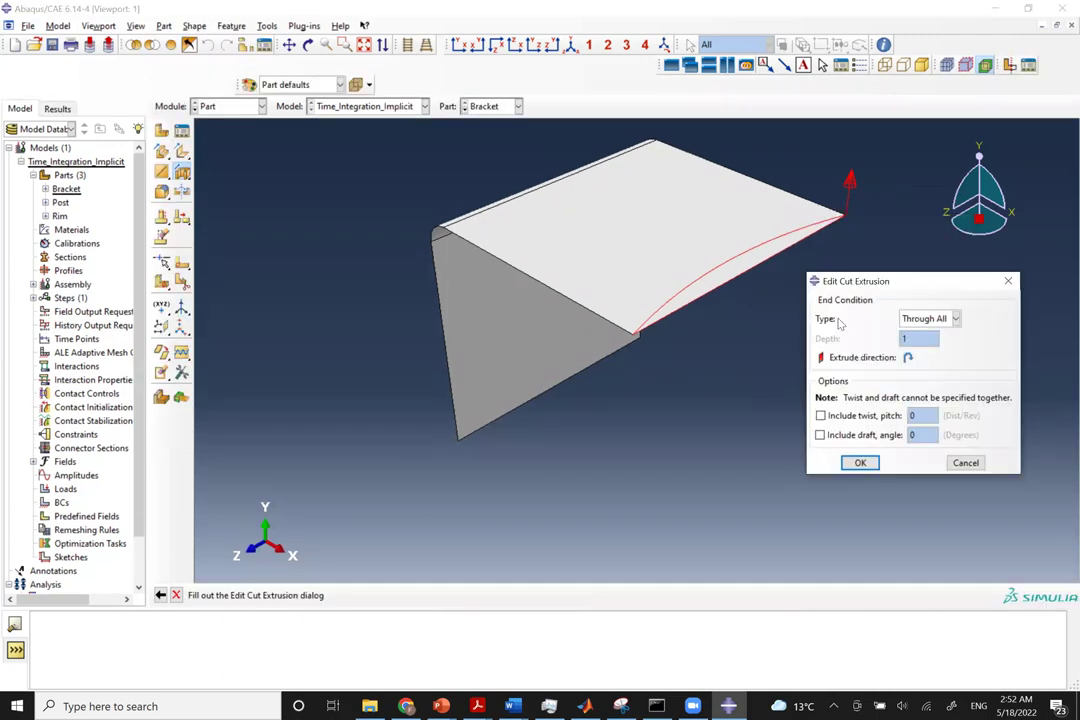
left_click(908, 357)
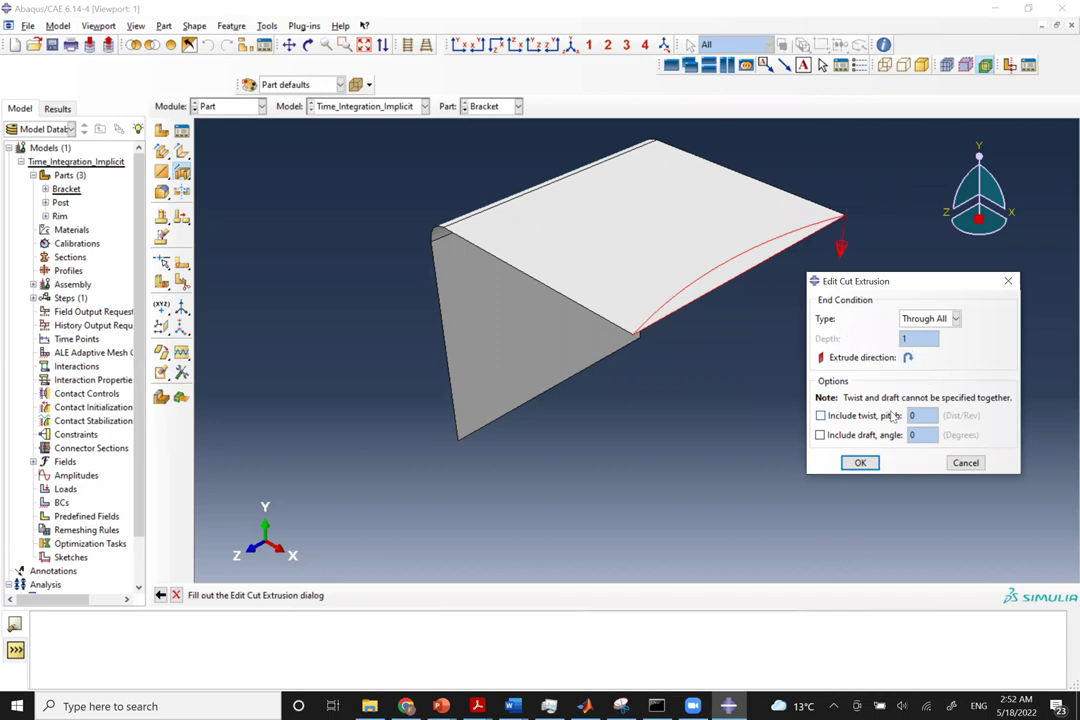
left_click(860, 462)
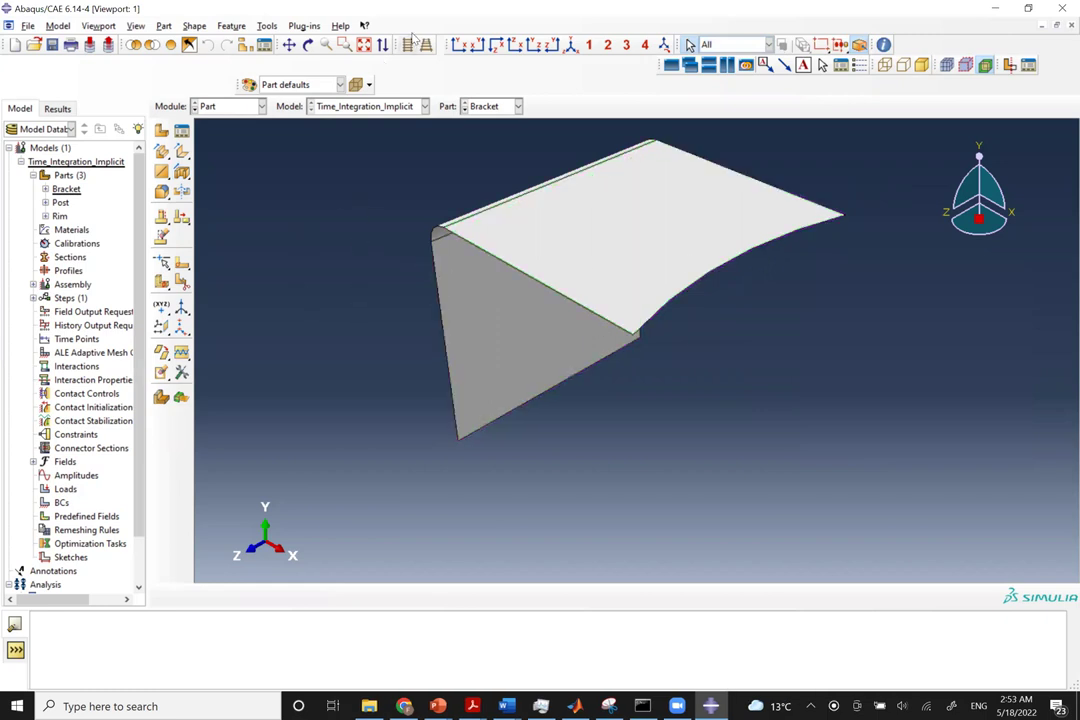
Start a Face partition by Sketch on the bracket's vertical face, seen squarely in the Y-Z view, with Auto-Calculate as the sketch origin.
left_click(412, 36)
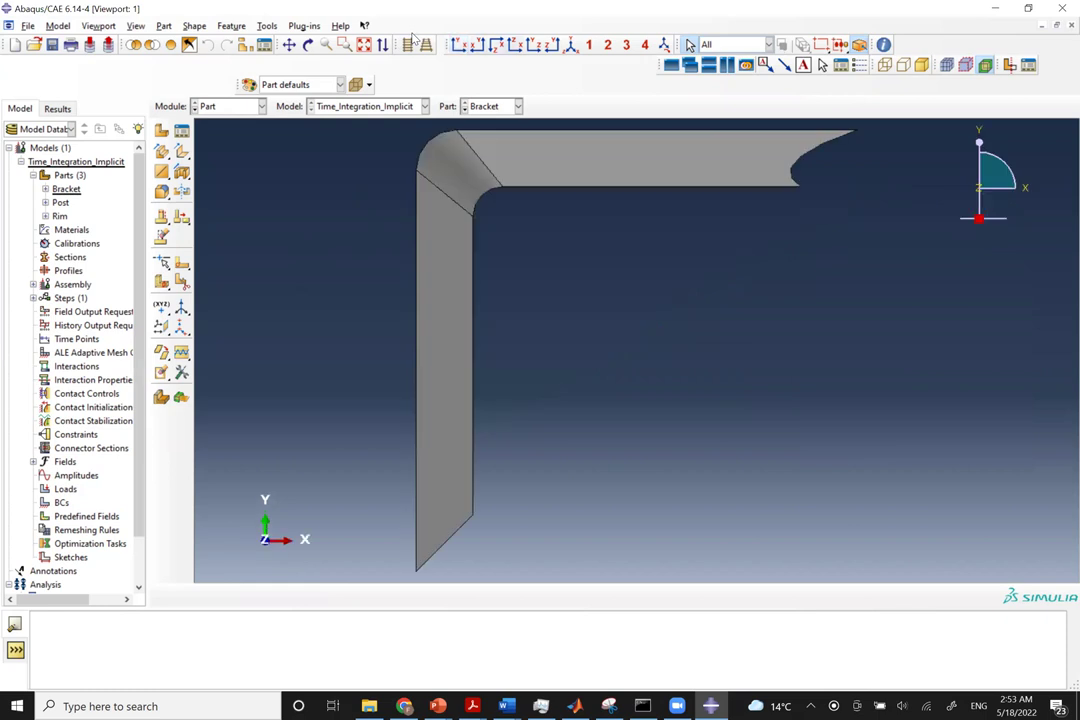
left_click(410, 44)
left_click(421, 47)
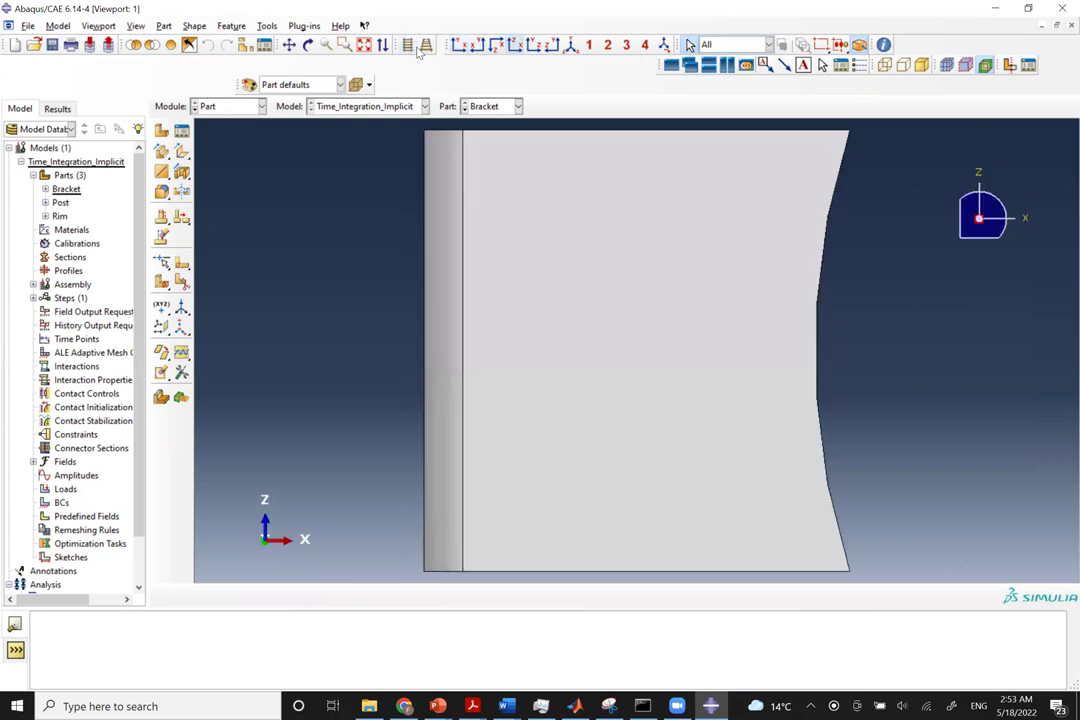
left_click(421, 48)
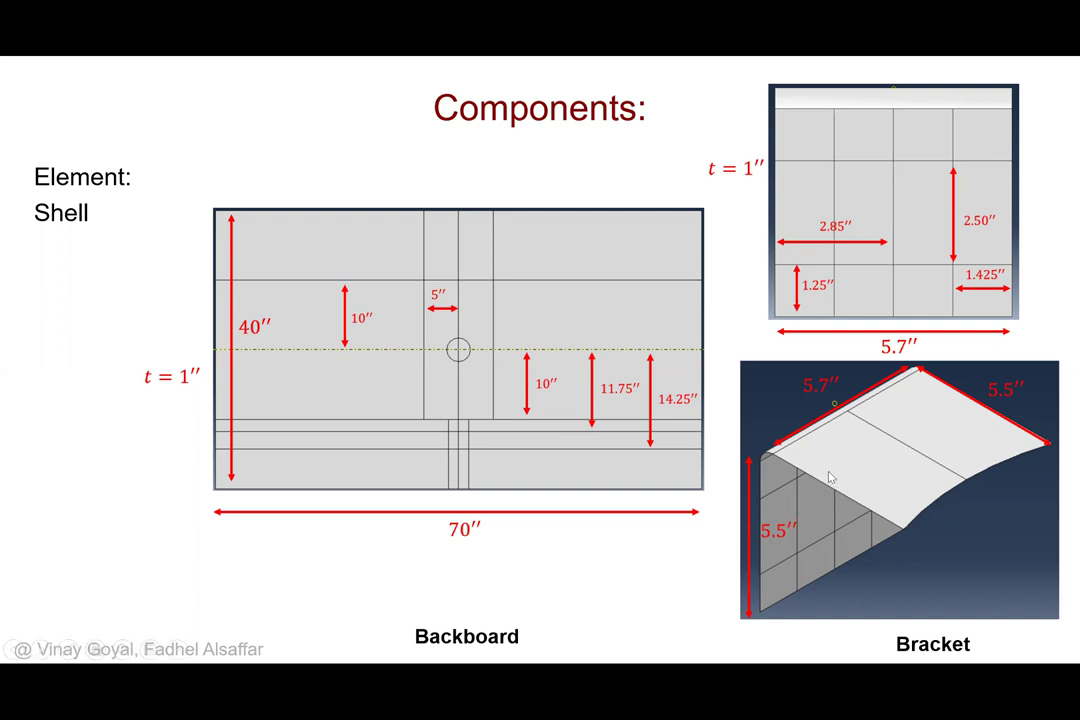
key("alt+Tab")
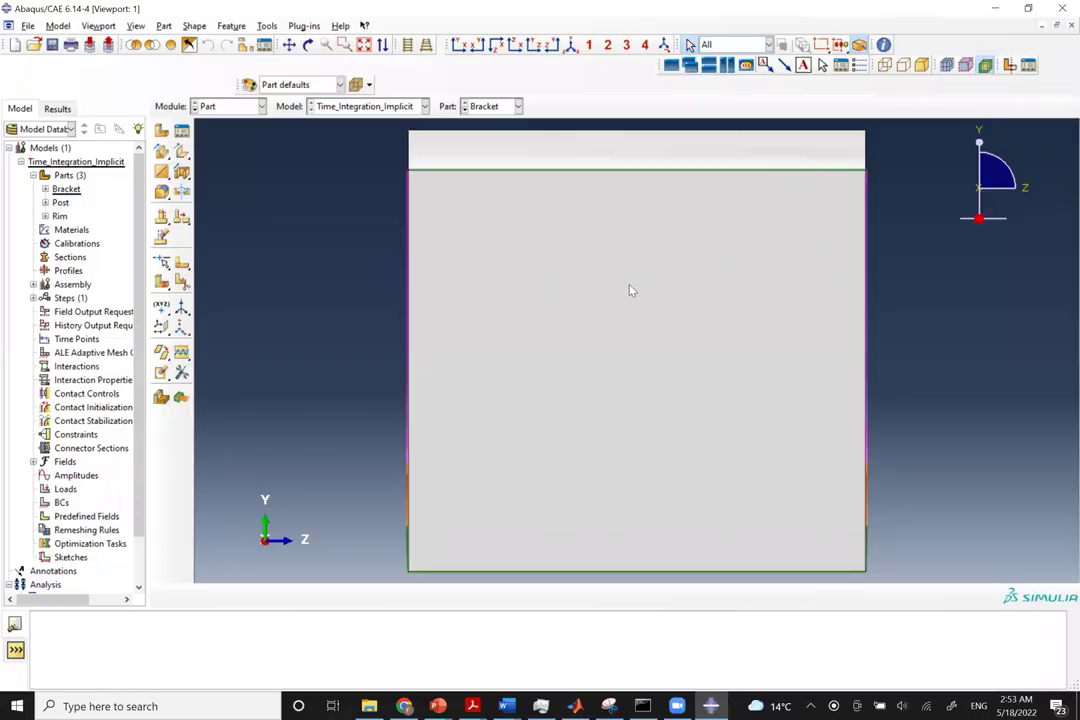
left_click(182, 283)
left_click(50, 535)
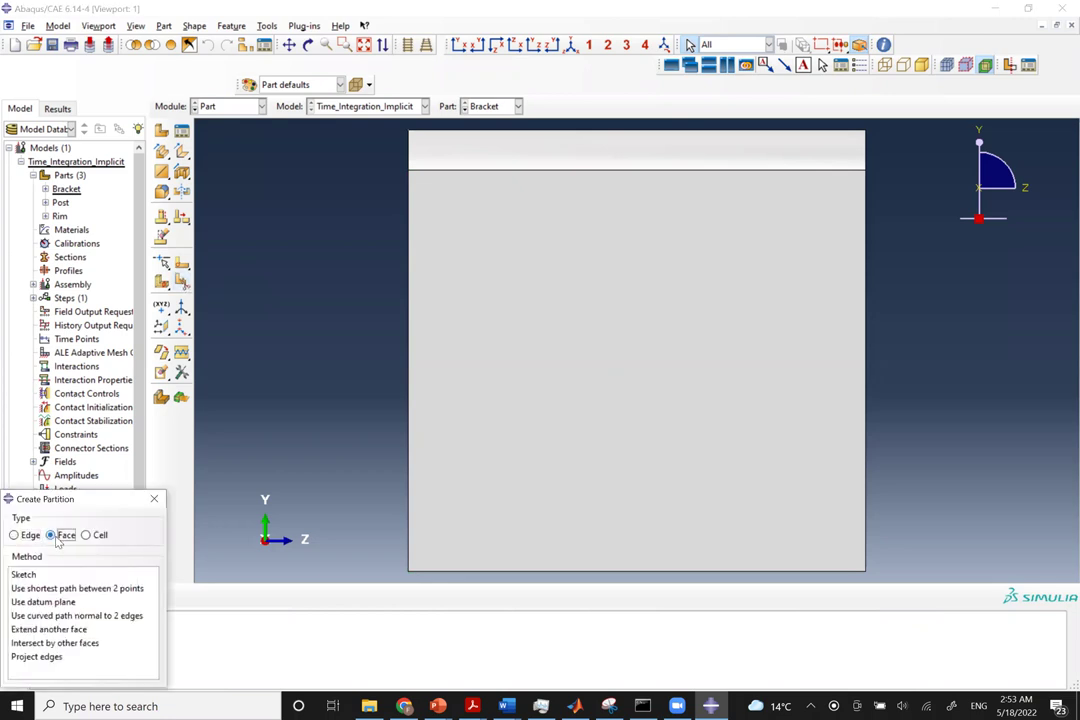
left_click(31, 575)
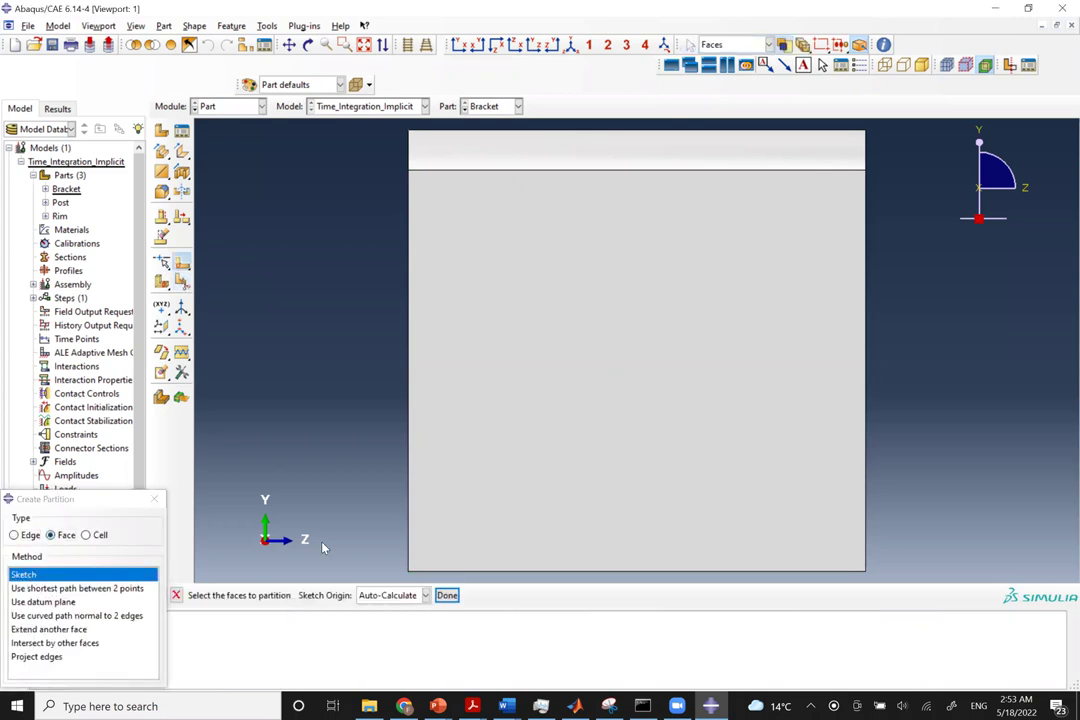
left_click(655, 378)
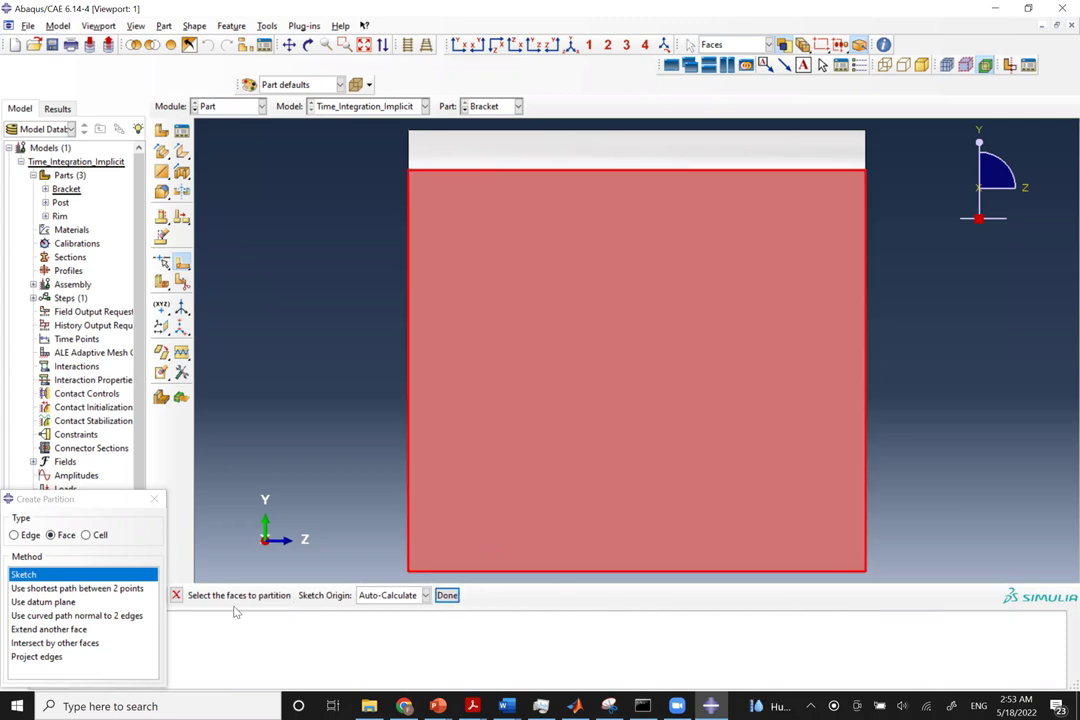
middle_click(592, 458)
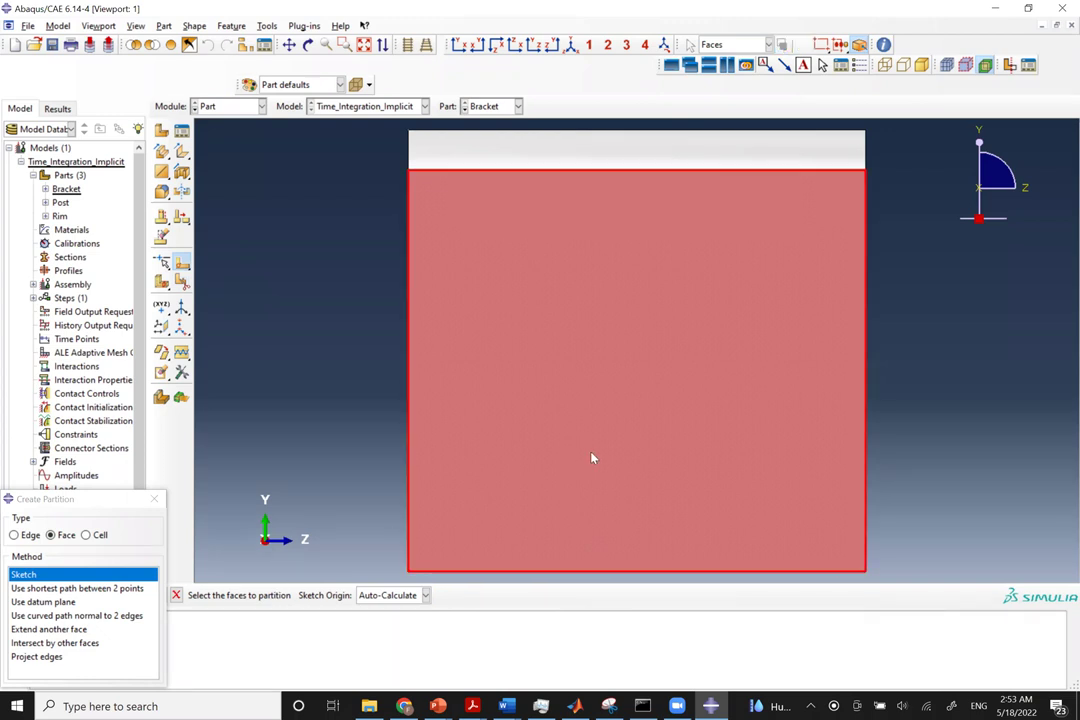
middle_click(380, 600)
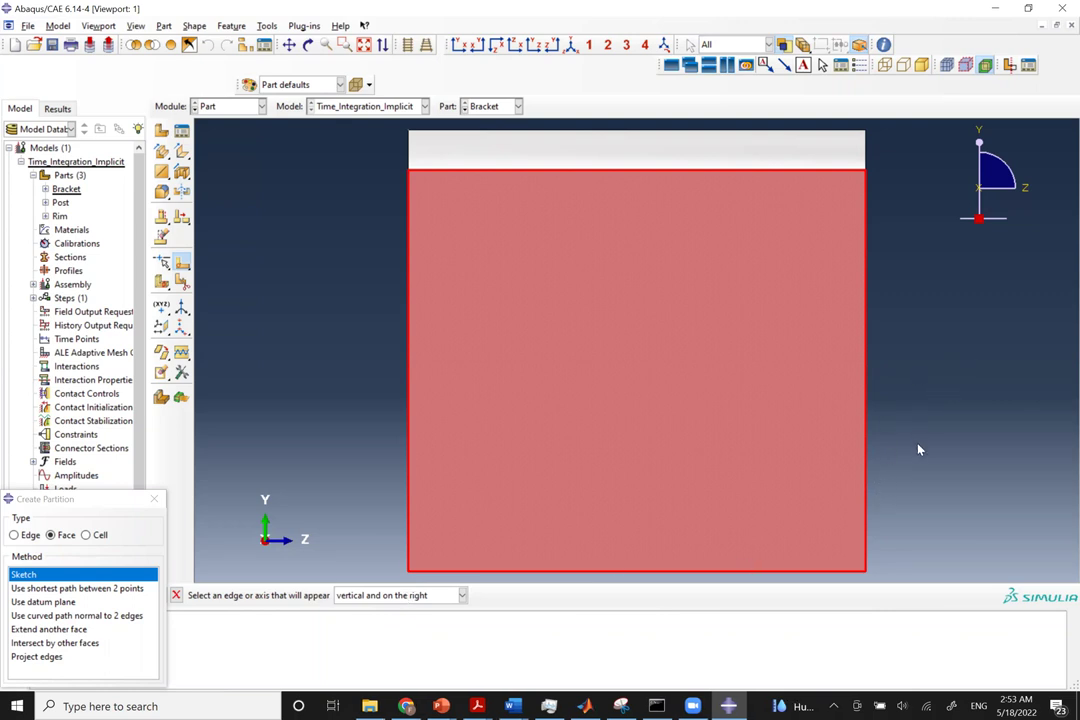
Orient the partition sketch with the face's +Z side edge appearing vertical and on the right.
left_click(443, 597)
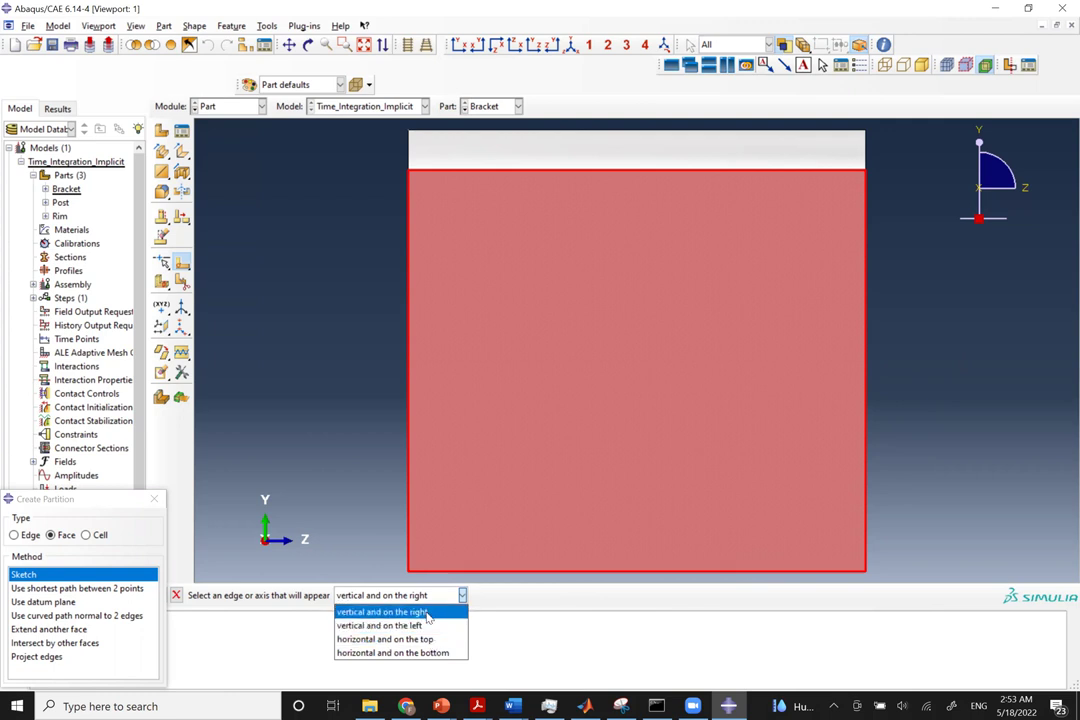
left_click(426, 613)
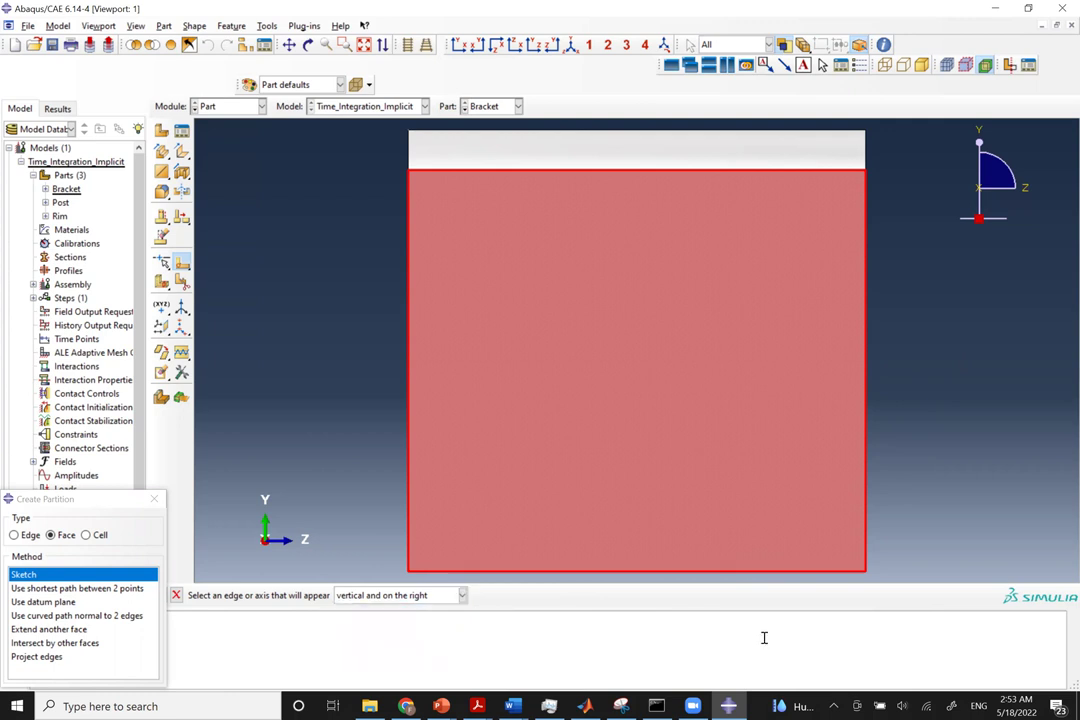
left_click(865, 512)
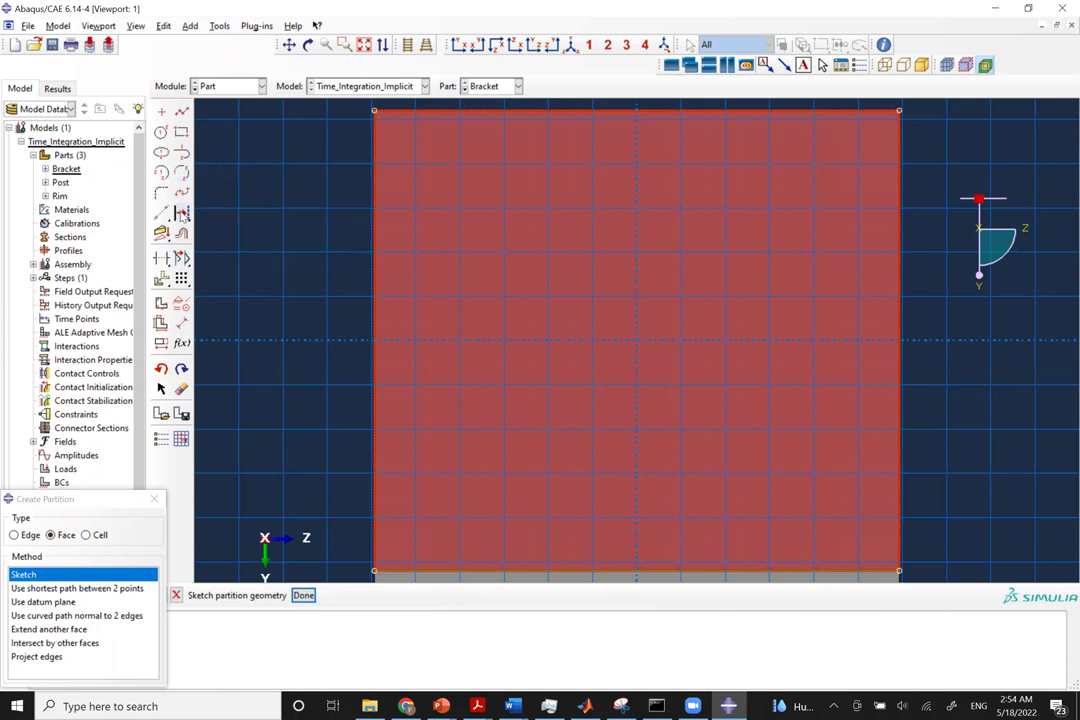
Sketch a vertical line along the face's centre, from the midpoint of its upper edge to the midpoint of its lower edge.
left_click(182, 112)
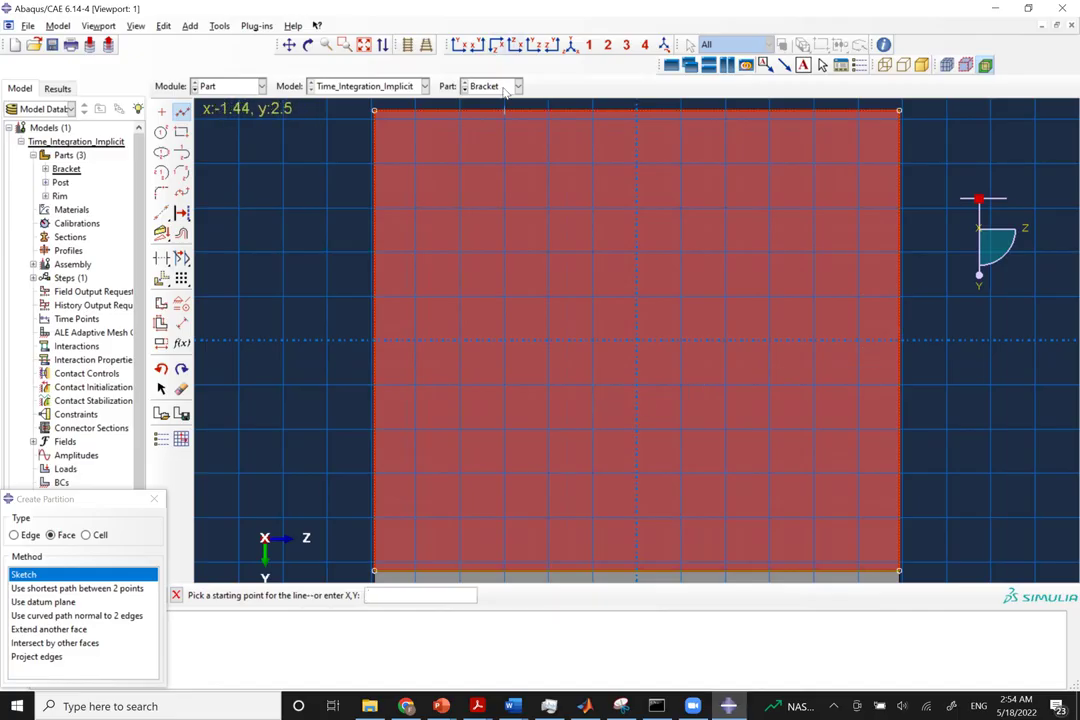
left_click(533, 44)
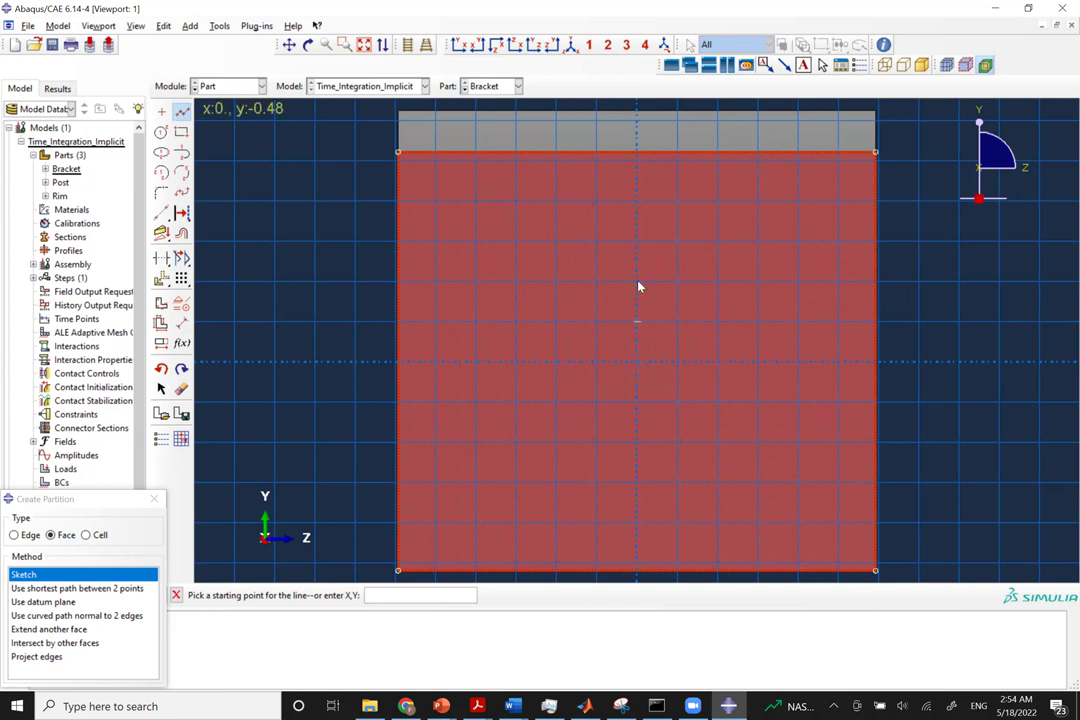
left_click(636, 155)
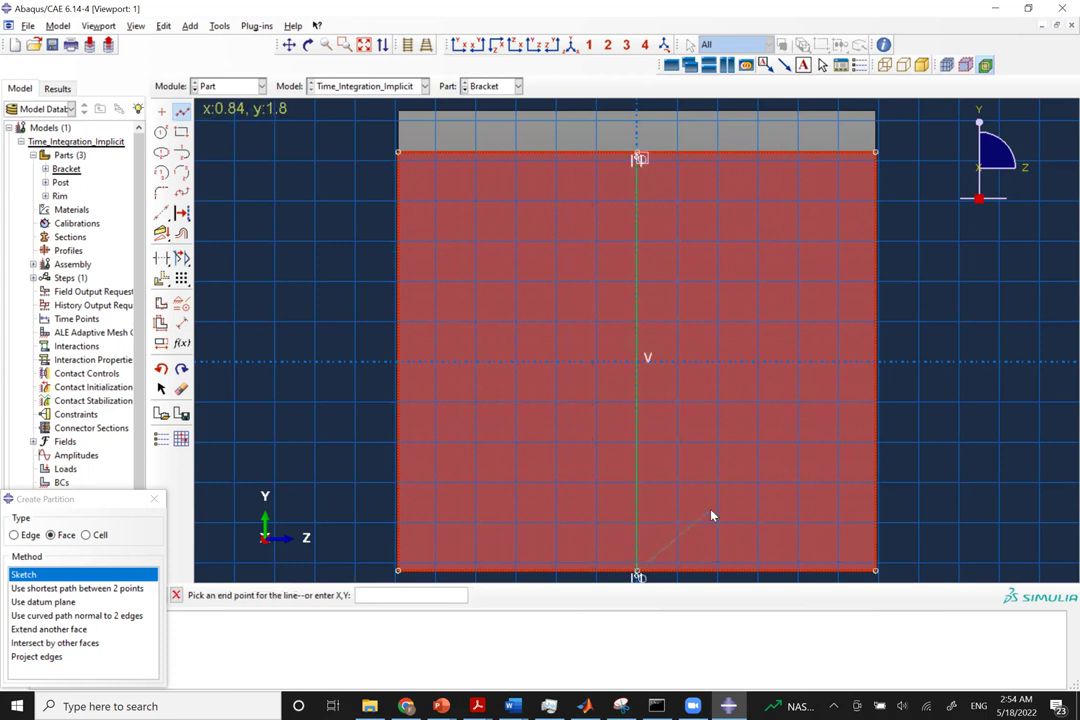
left_click(629, 460)
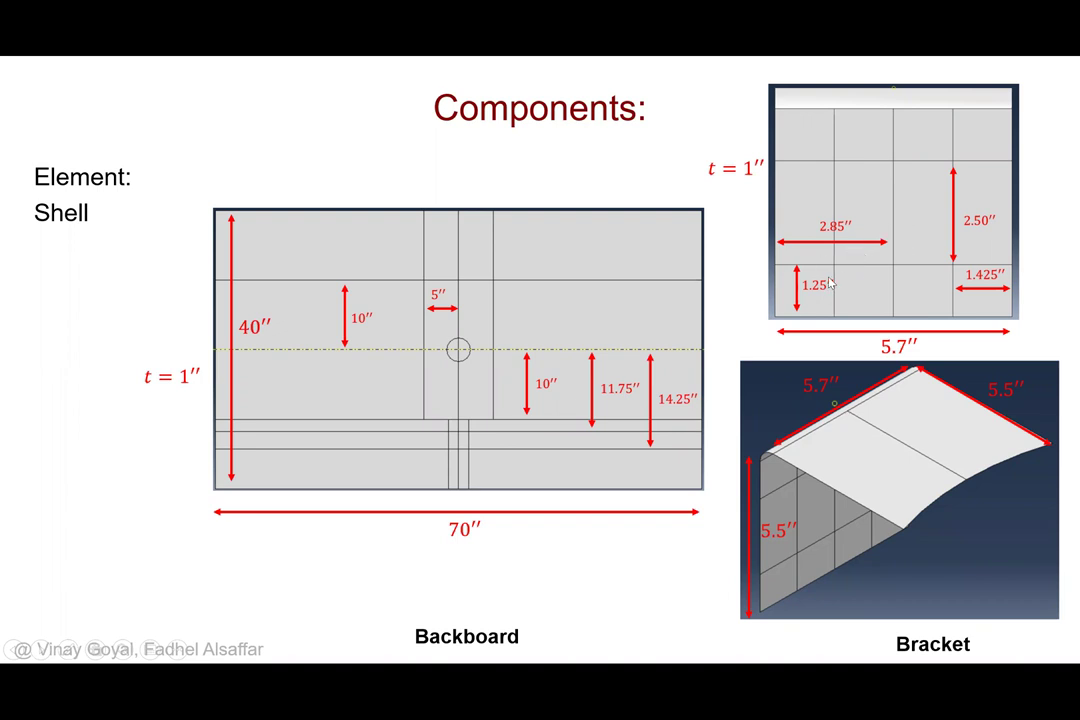
Check the bracket's partition dimensions on the Components slide, and sketch a horizontal line from (-2.85, -1.25) to (2.85, -1.25) on the face.
key("alt+Tab")
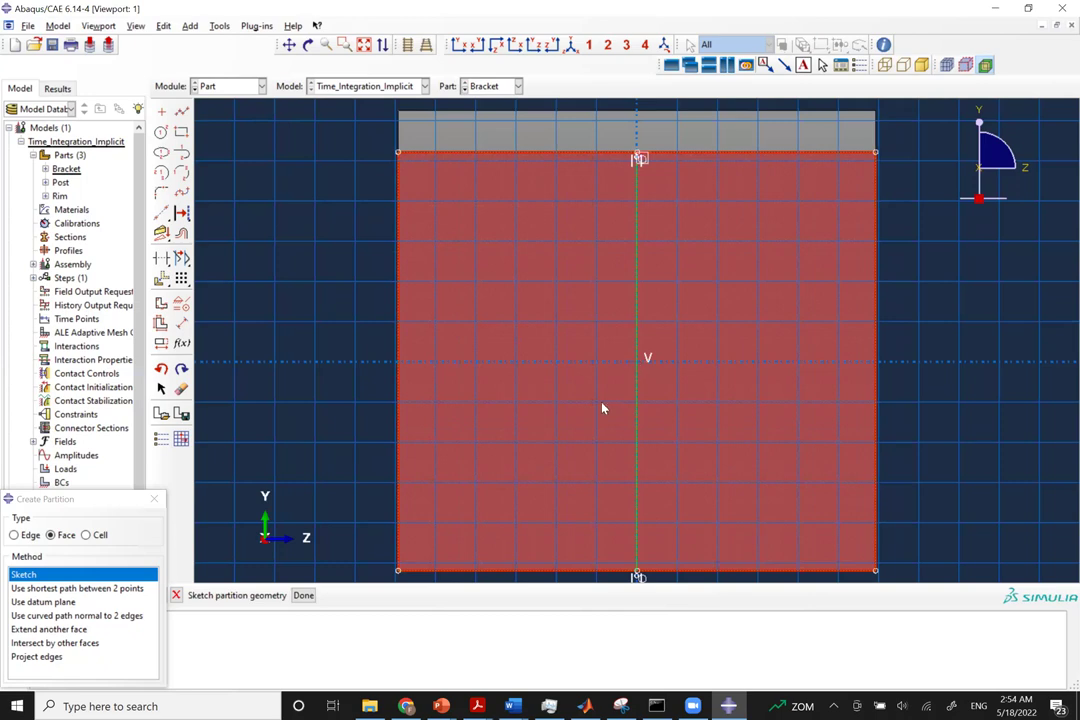
key("alt+Tab")
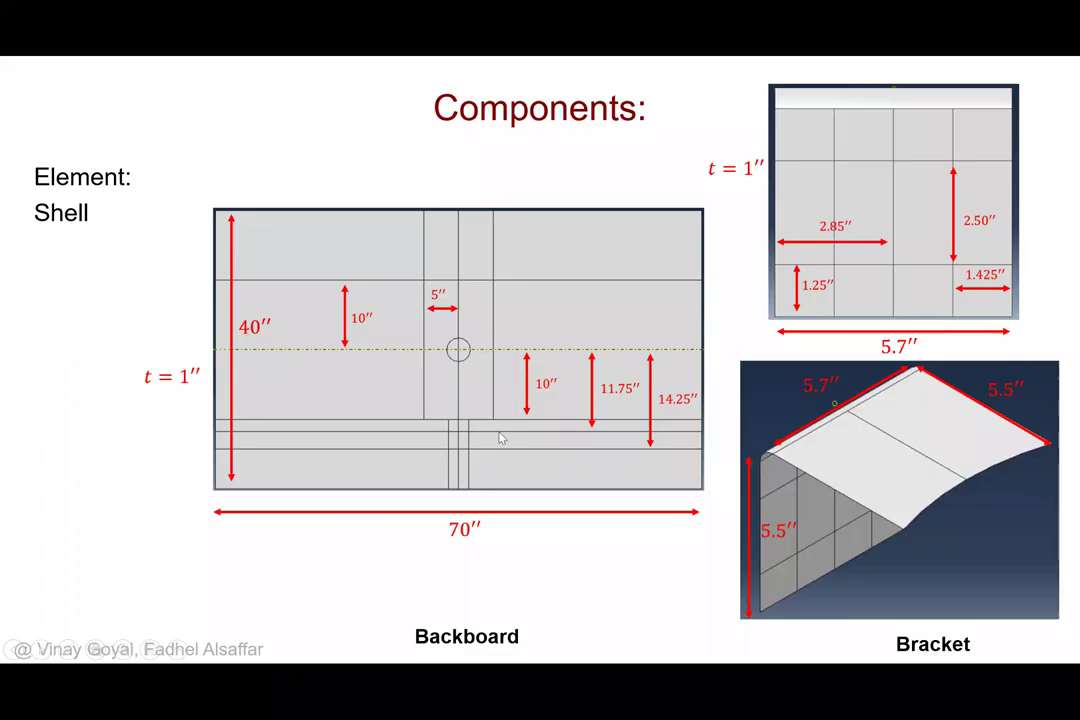
key("alt+Tab")
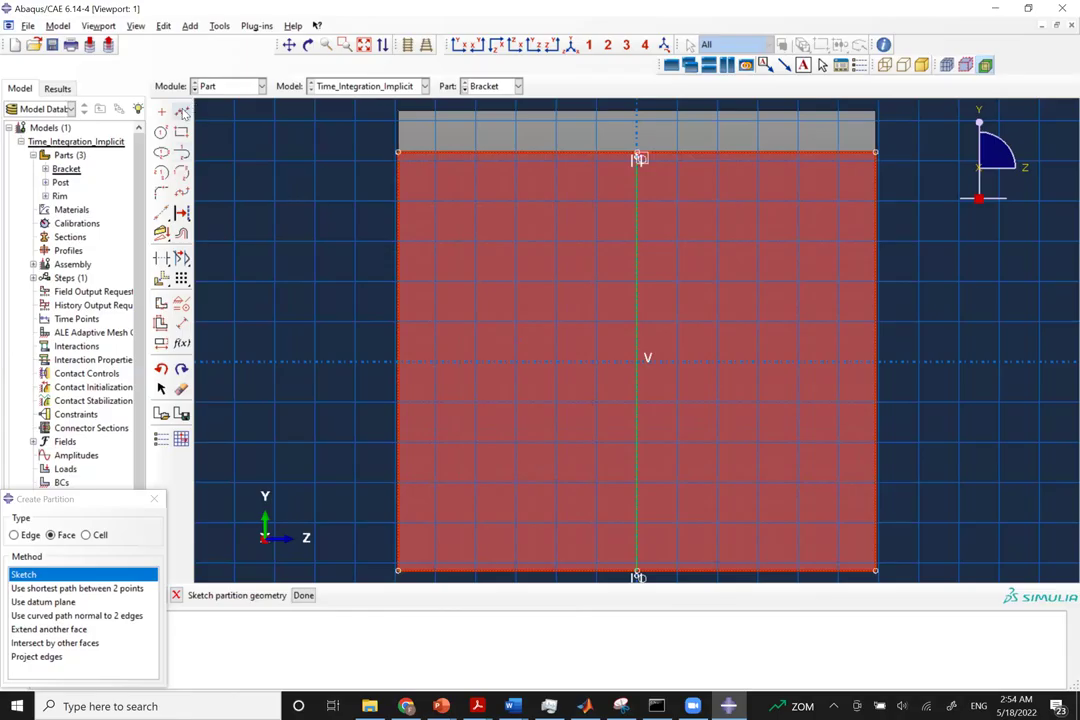
key("alt+Tab")
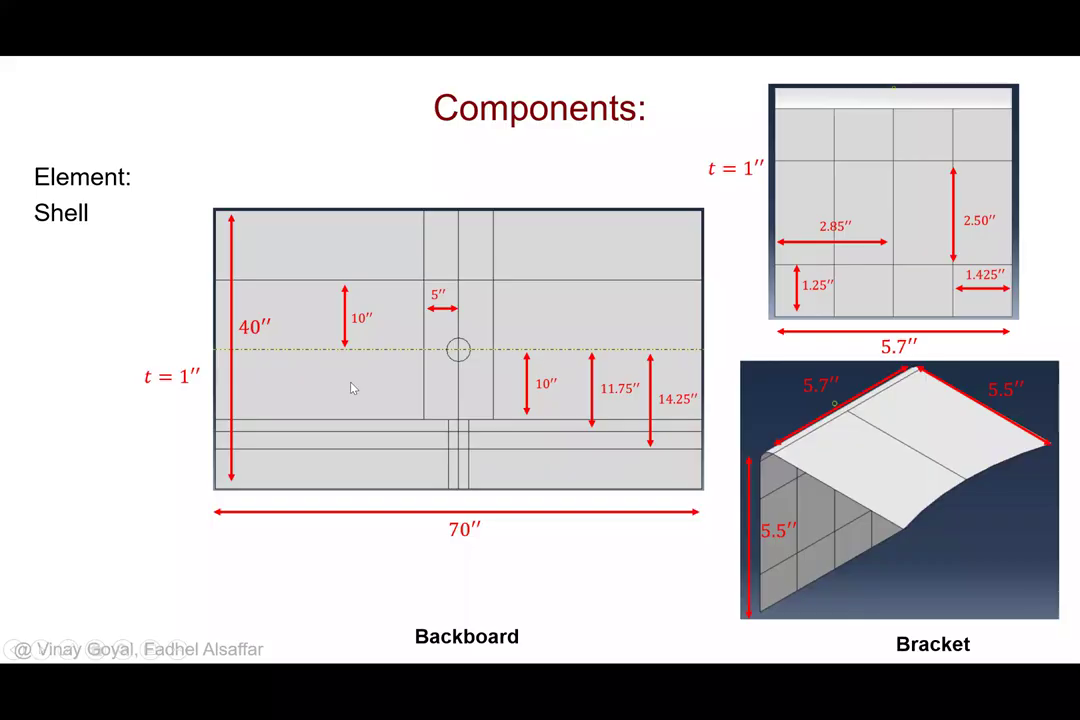
key("alt+Tab")
key("alt+Tab")
key("alt+Tab")
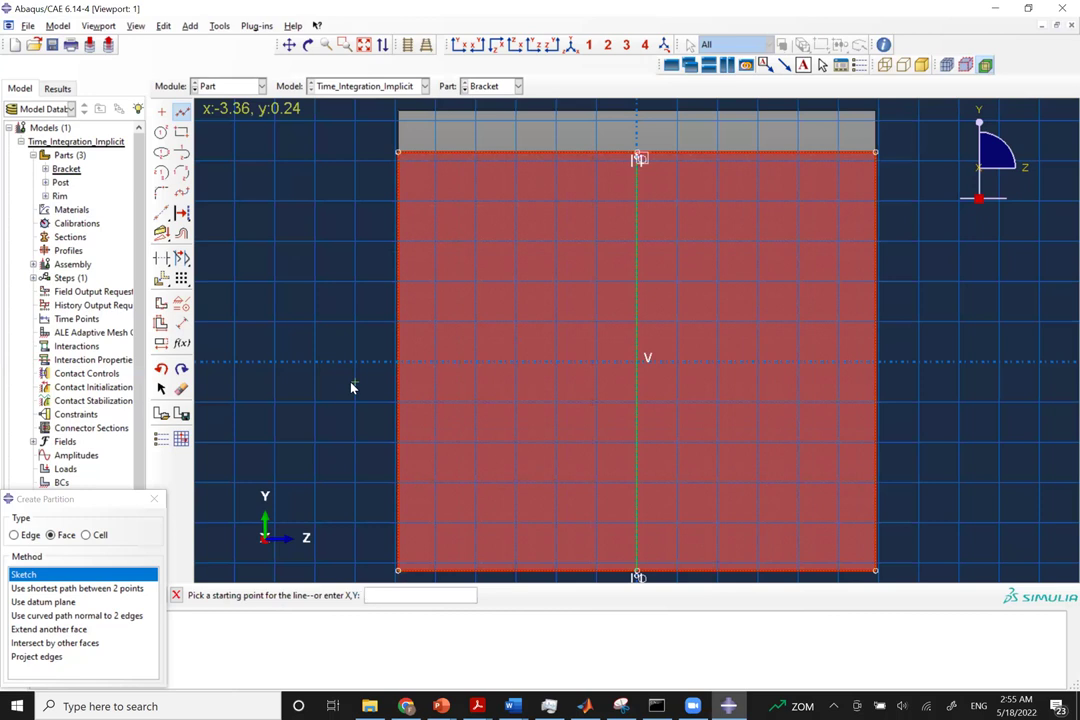
type("-2.85, -1.25")
key("Return")
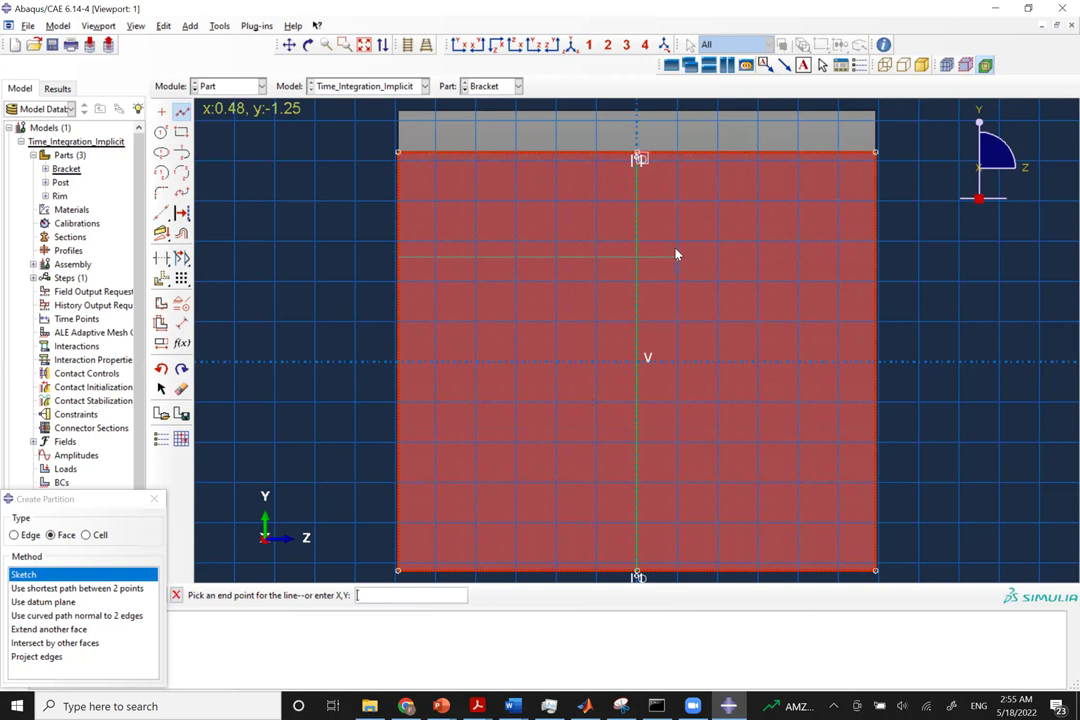
type("2.85,")
type("25")
key("Return")
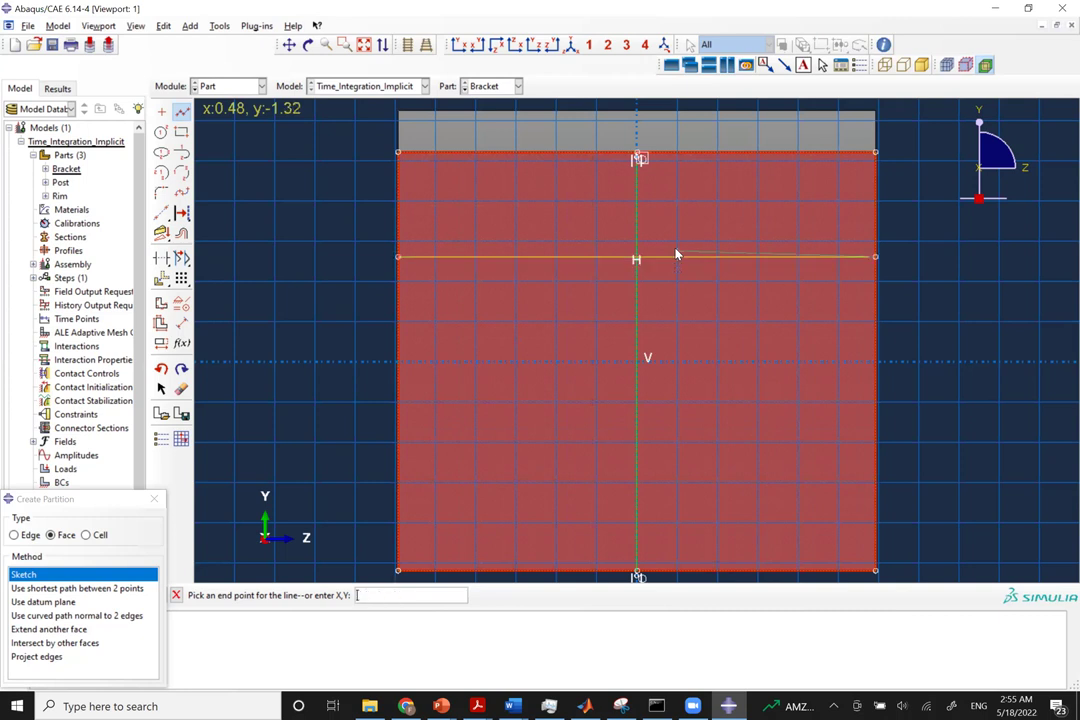
Sketch a second horizontal line on the bracket face from (-2.85, 1.25) to (2.85, 1.25).
key("Escape")
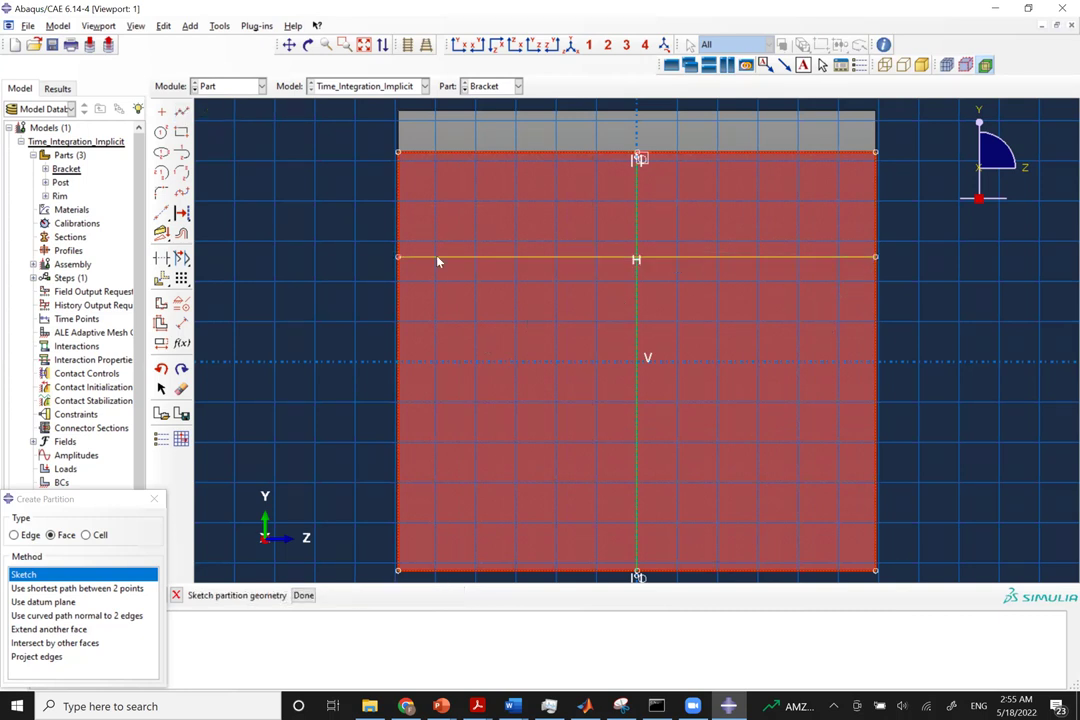
left_click(181, 111)
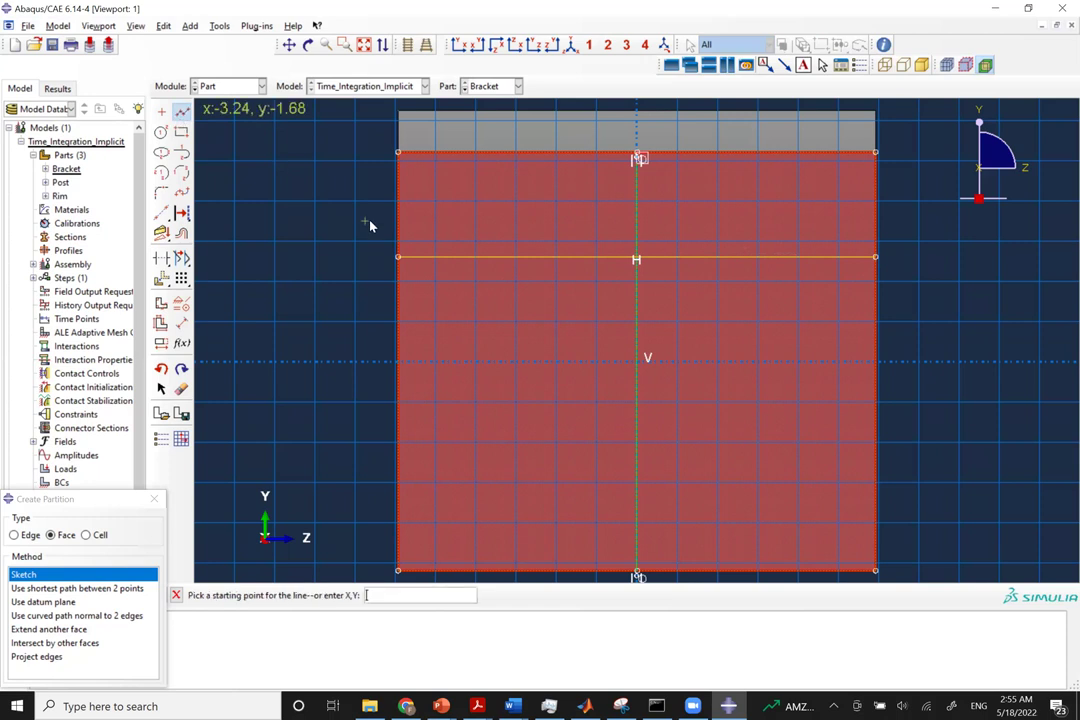
type("-2.85, 1.25")
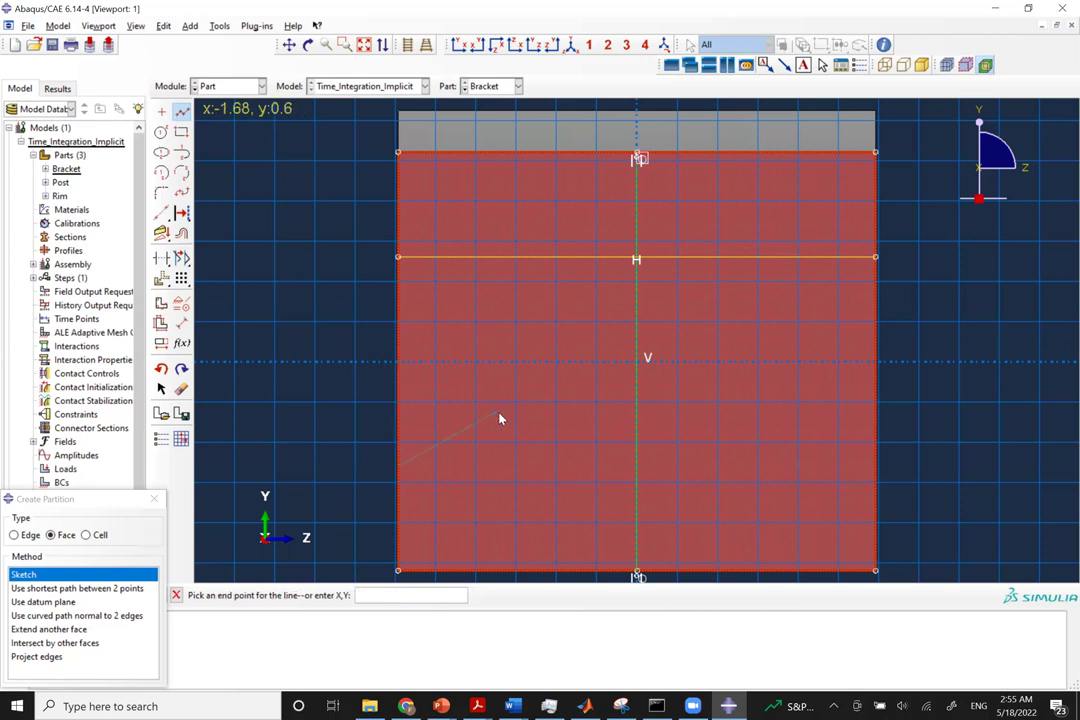
type("2.85, 1.25")
key("Return")
middle_click(567, 436)
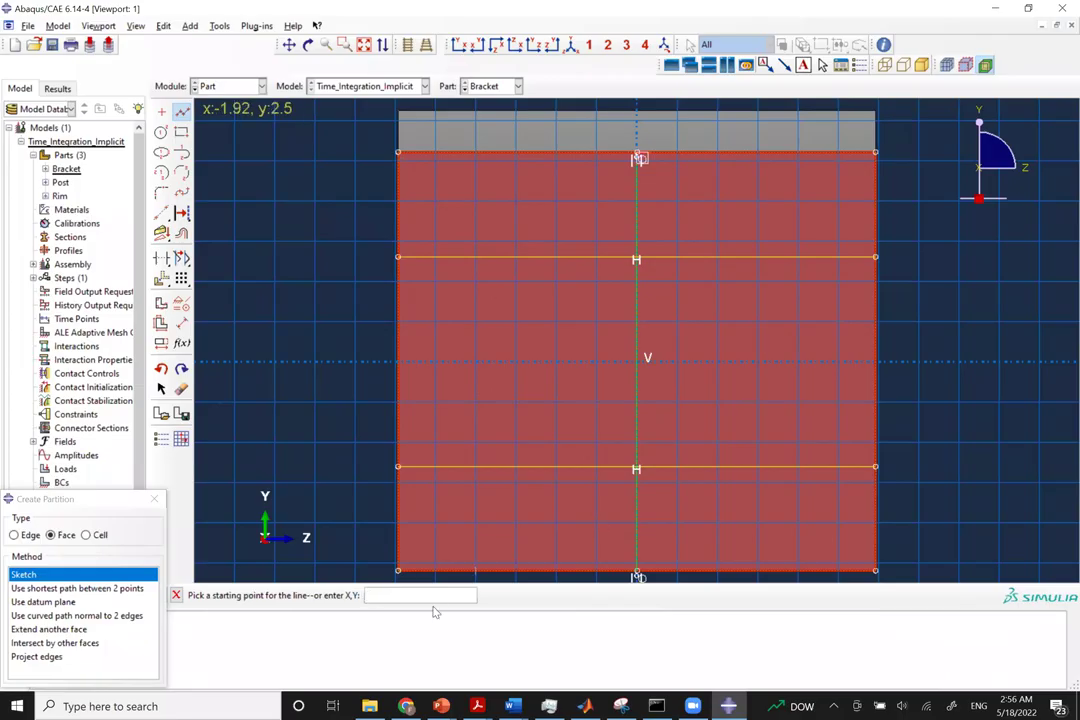
Sketch a vertical line across the bracket face from (-1.425, 2.5) to (-1.425, -2.5).
type("-")
type("-1")
type(".52")
key("BackSpace")
key("BackSpace")
key("BackSpace")
type(".425,")
type("2.")
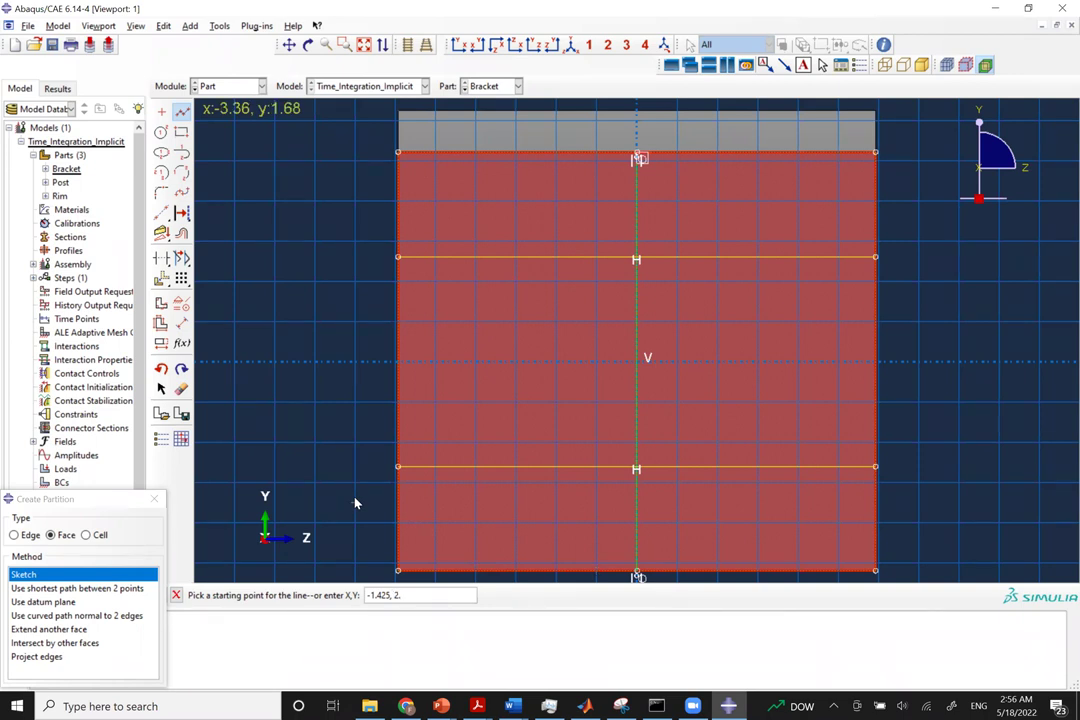
type("5")
key("Return")
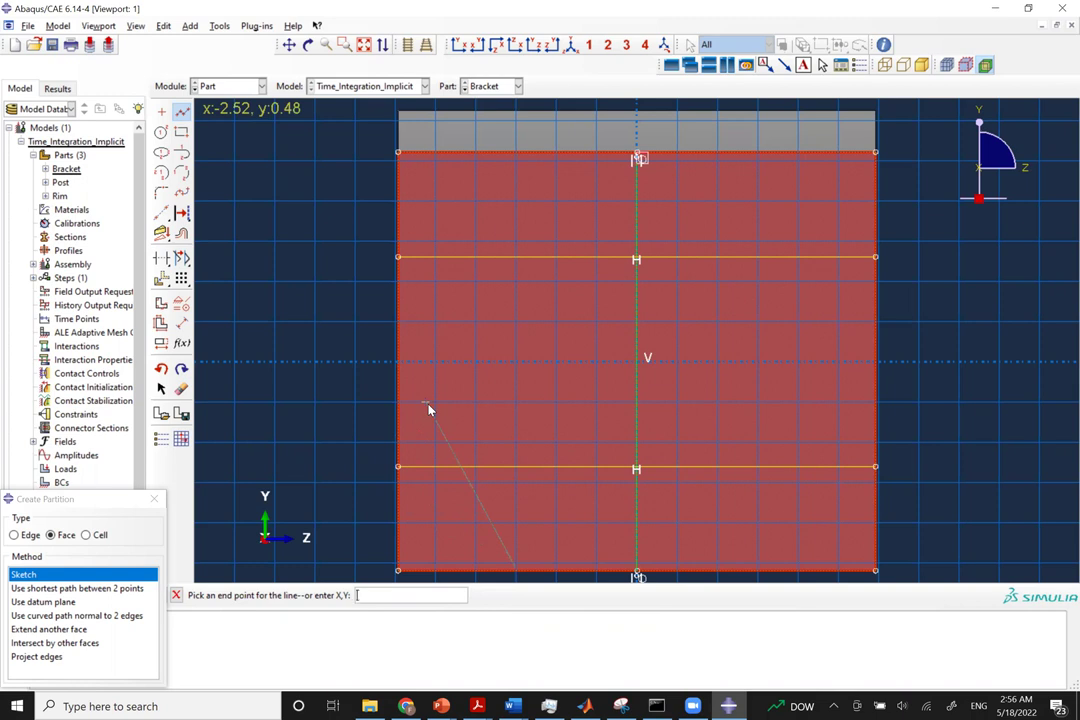
type("-1.425")
type(", -")
type("1")
key("Return")
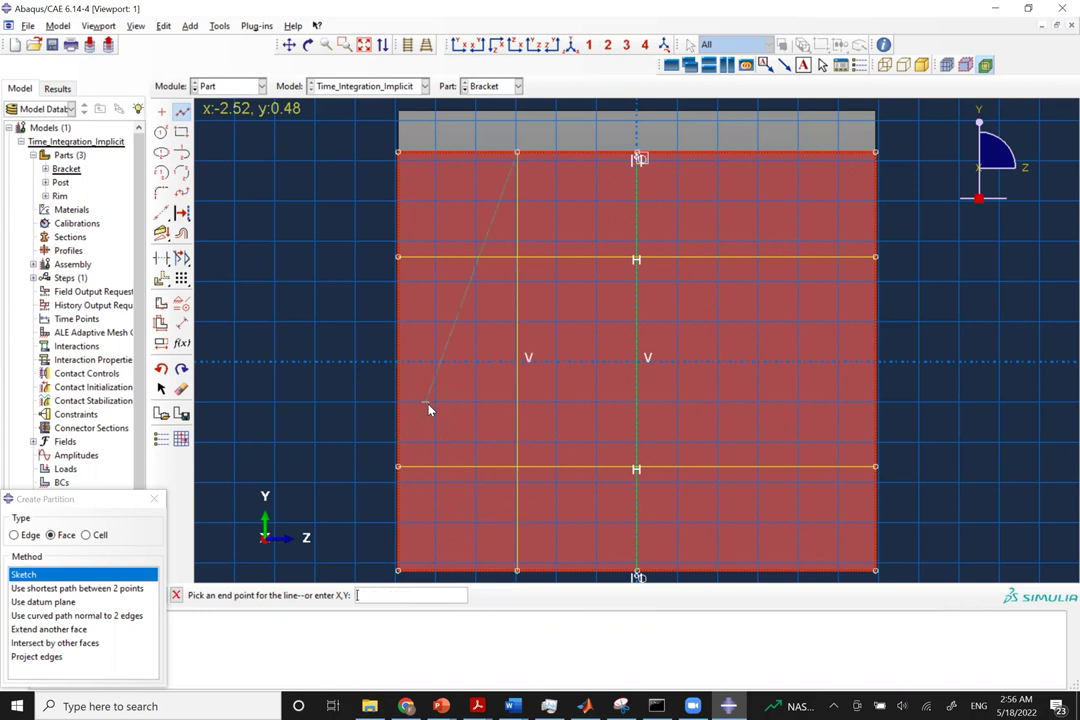
key("Escape")
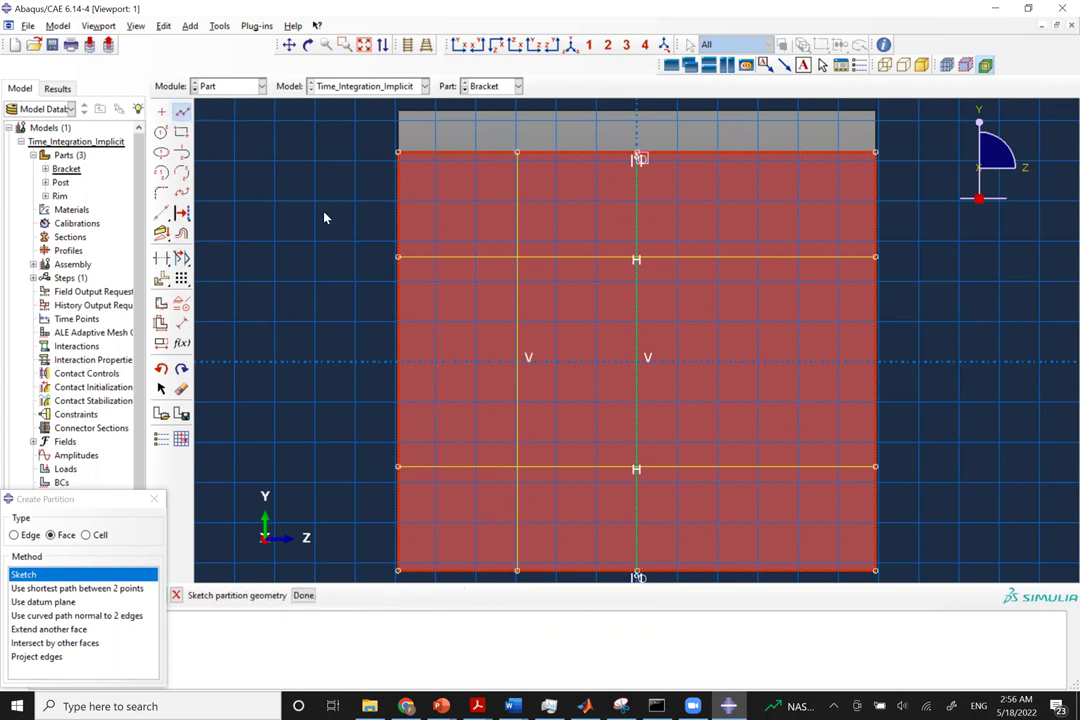
Sketch a vertical line on the other side of the bracket face's centre, from (1.425, 2.5) to (1.425, -2.5).
type("1.425,")
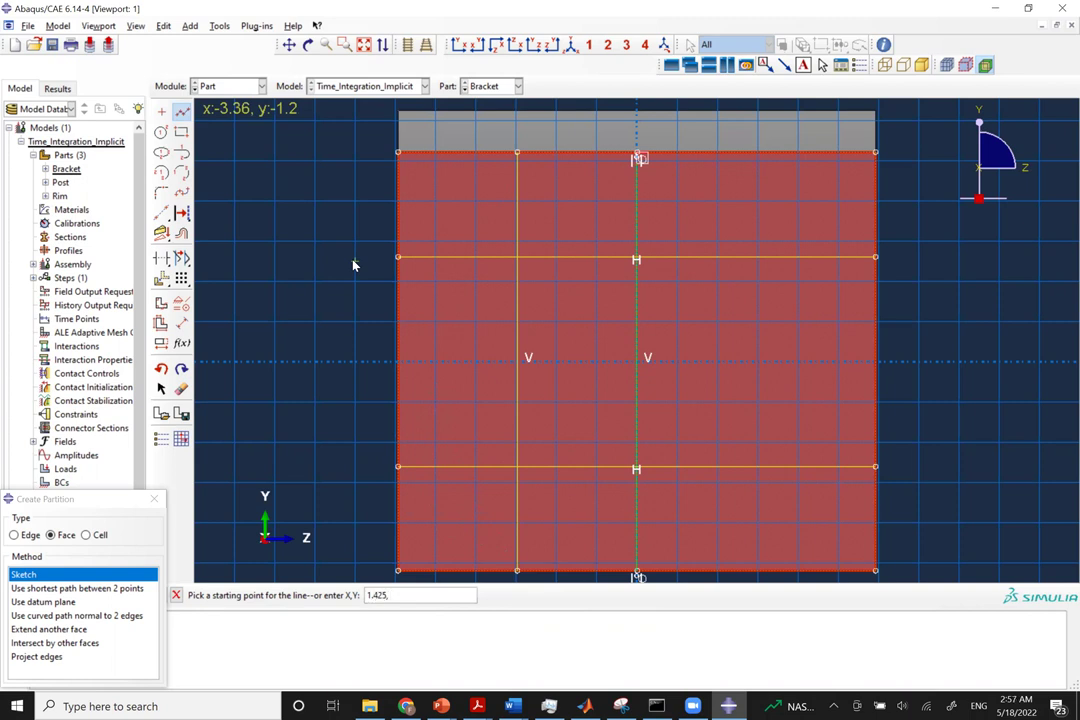
type("-2.5")
key("Return")
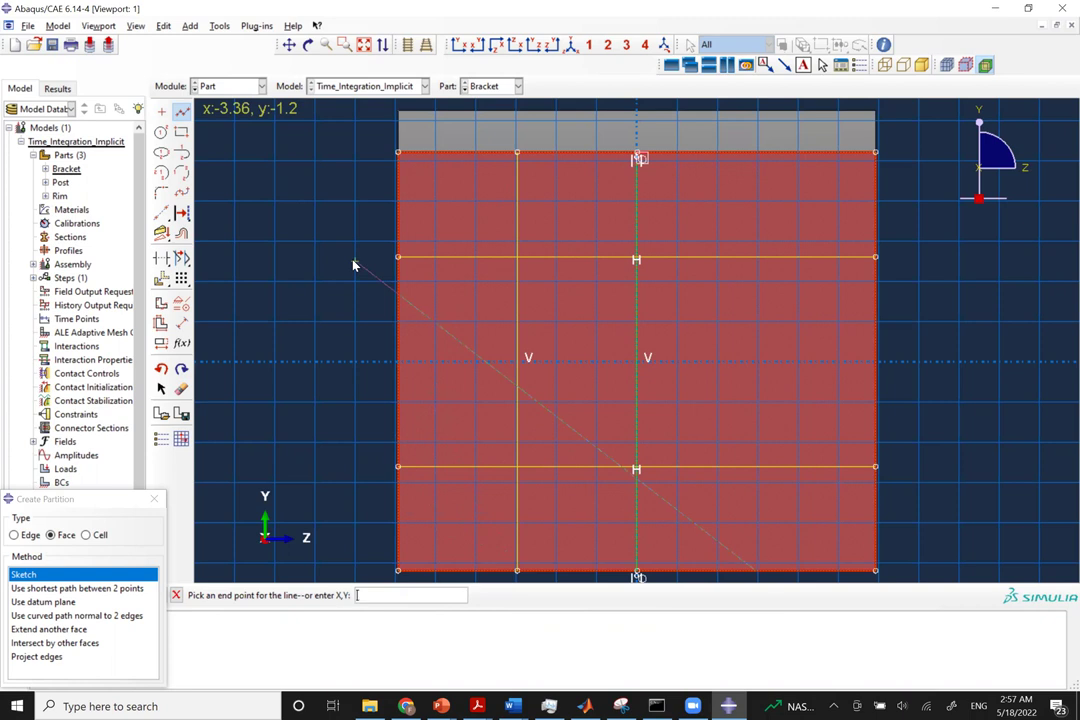
type("1.425, -2.5")
key("Return")
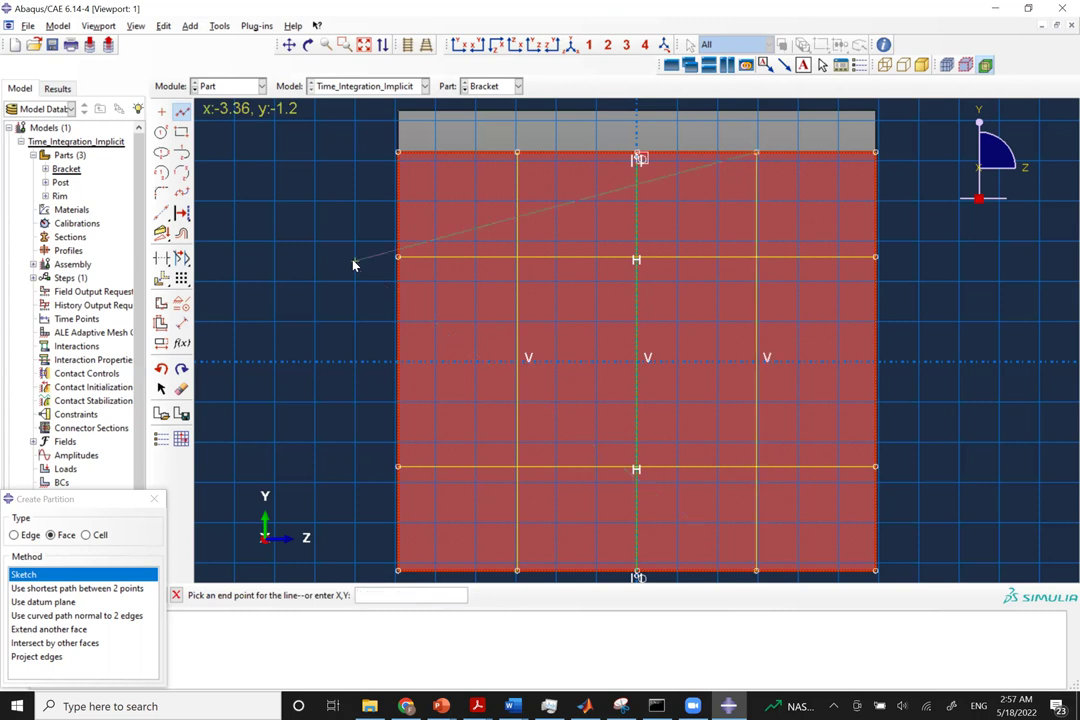
key("Escape")
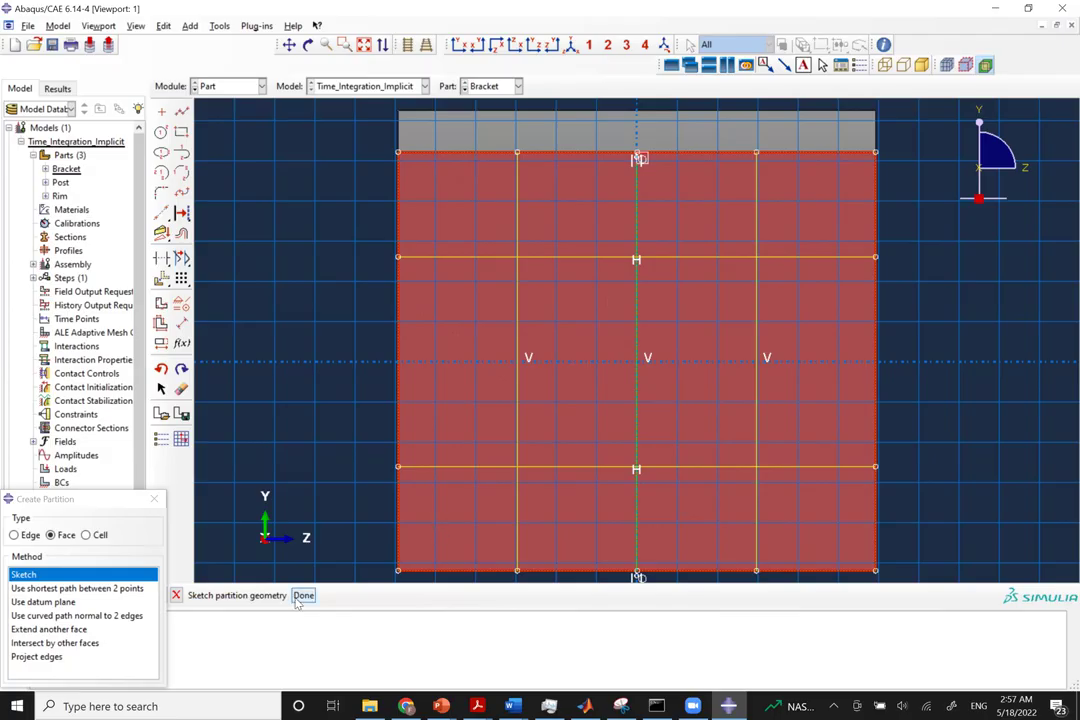
Complete the sketch to partition the bracket's vertical face, and end the face partition command.
left_click(303, 595)
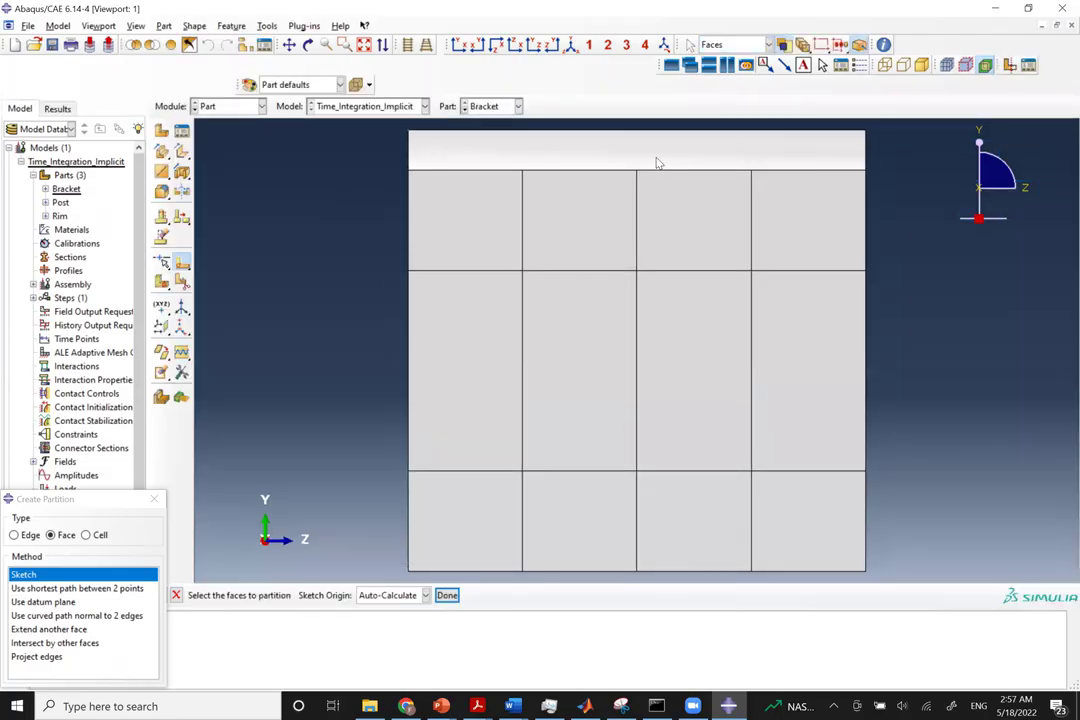
left_click(425, 299)
left_click(340, 330)
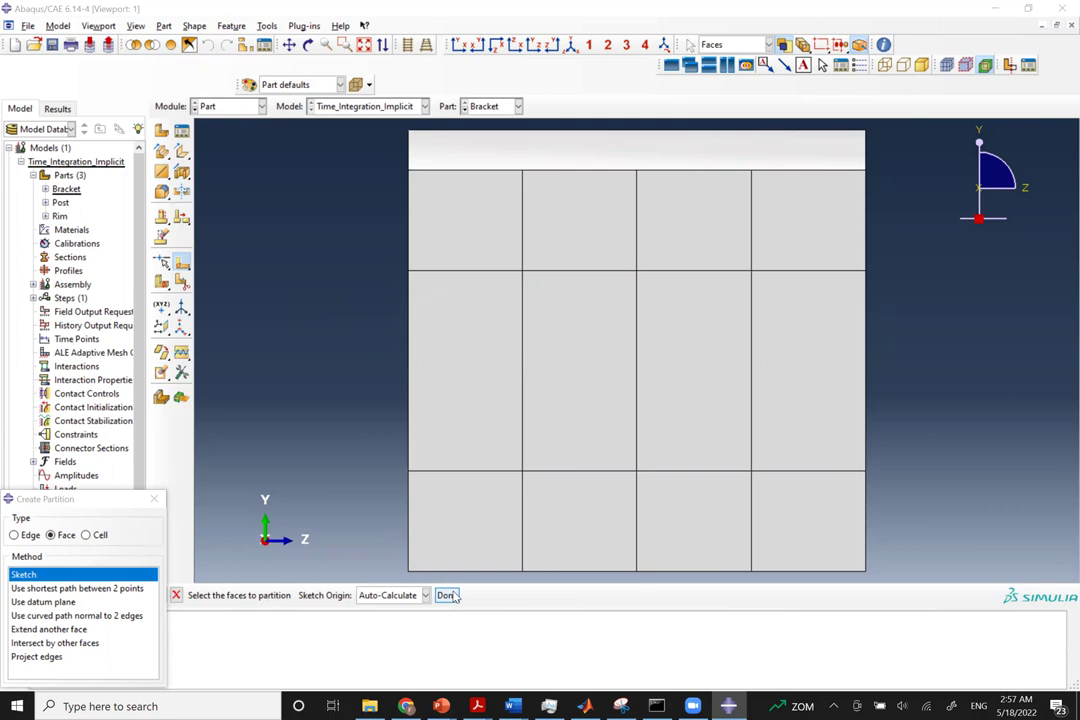
key("Escape")
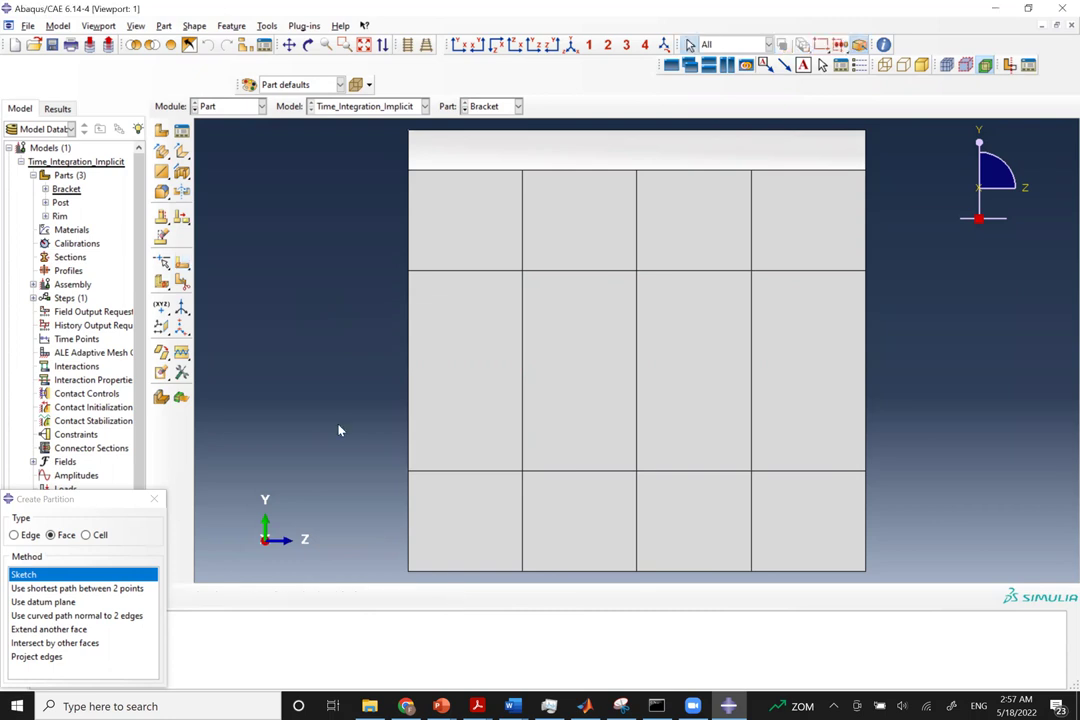
left_click(340, 430)
Start a new 3D deformable part named Backboard with a planar shell base feature.
left_click(160, 132)
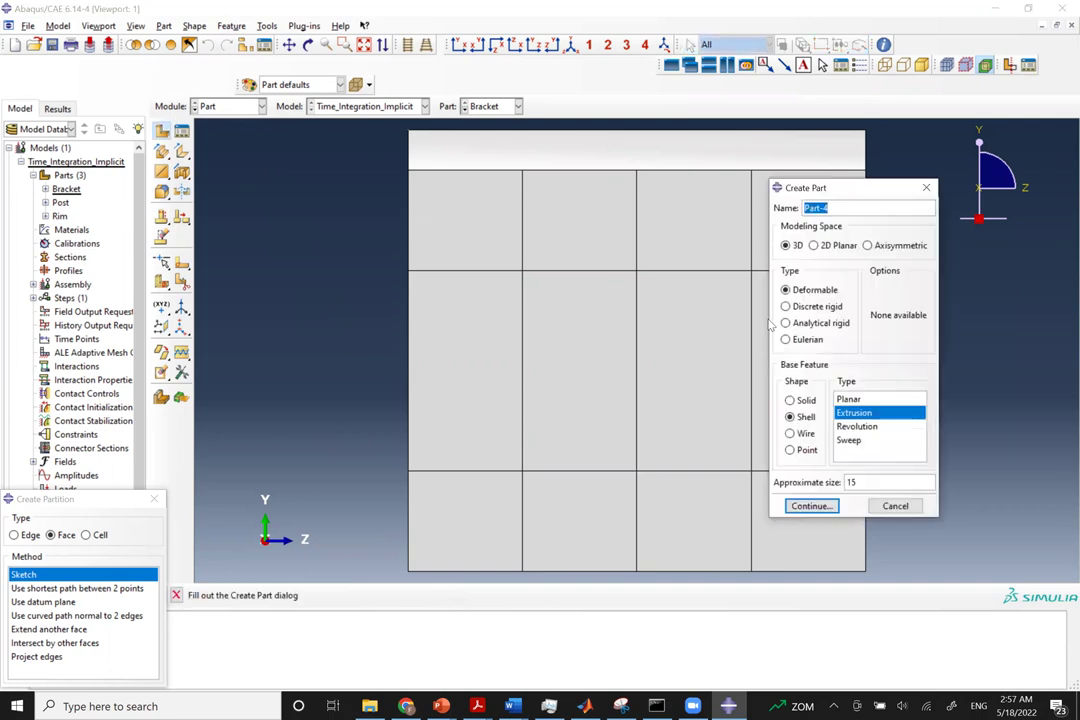
type("Backboard")
left_click(854, 400)
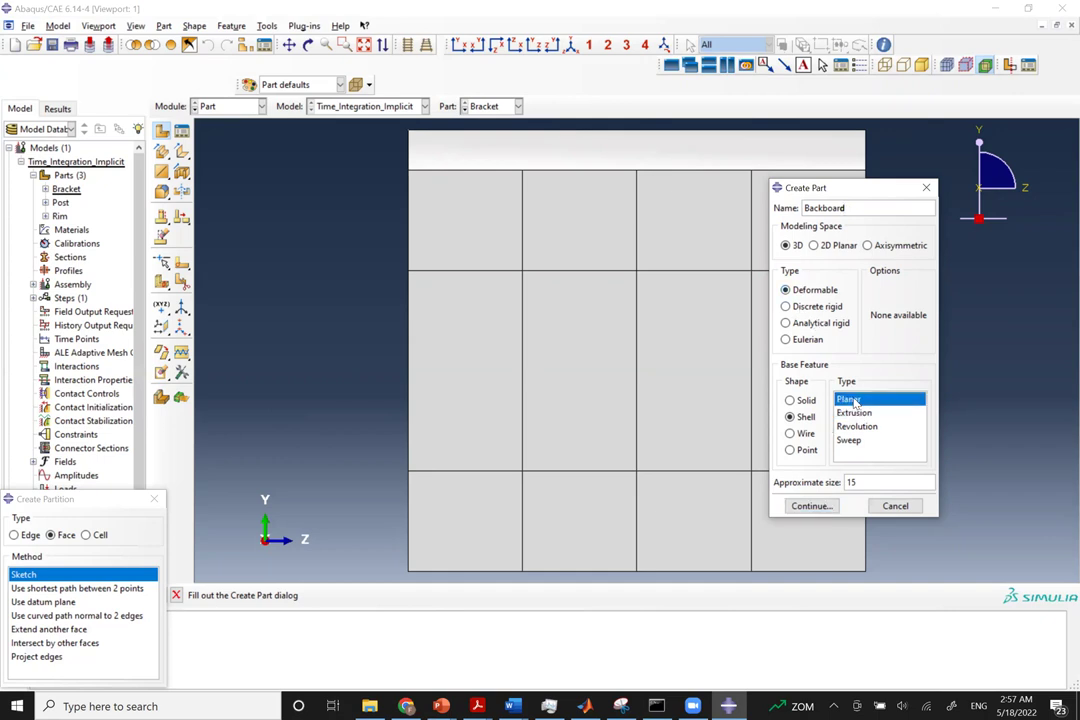
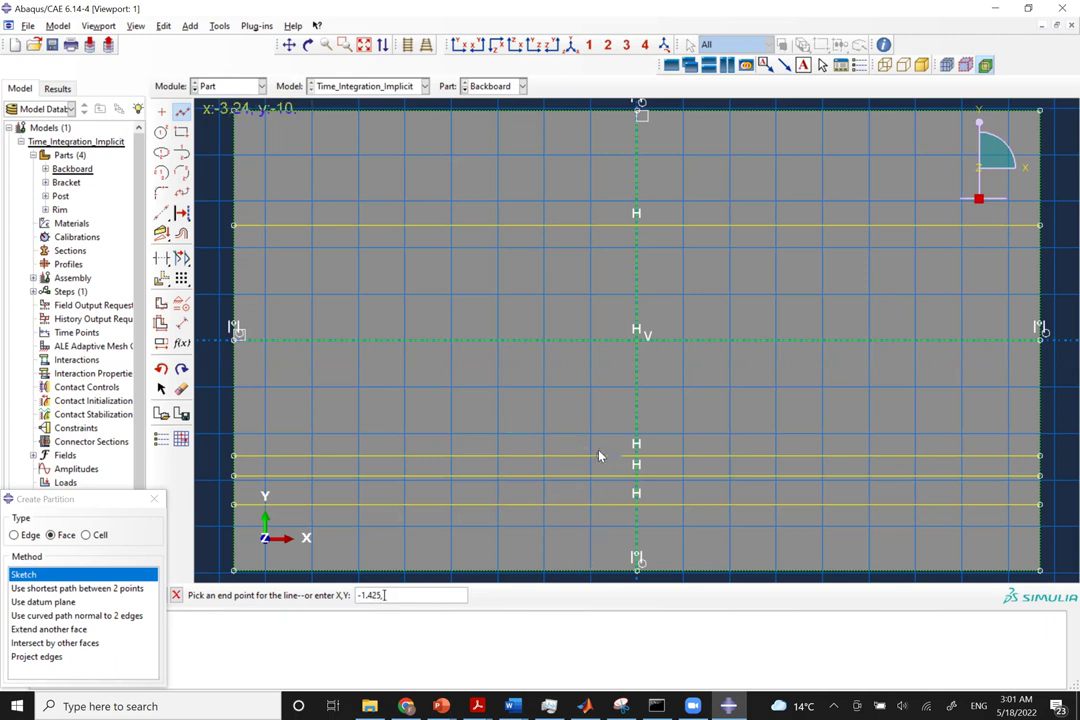
Finish the vertical line at x = -1.425 in the backboard's partition sketch with its end point at (-1.425, -20).
type("-20")
key("Return")
key("Escape")
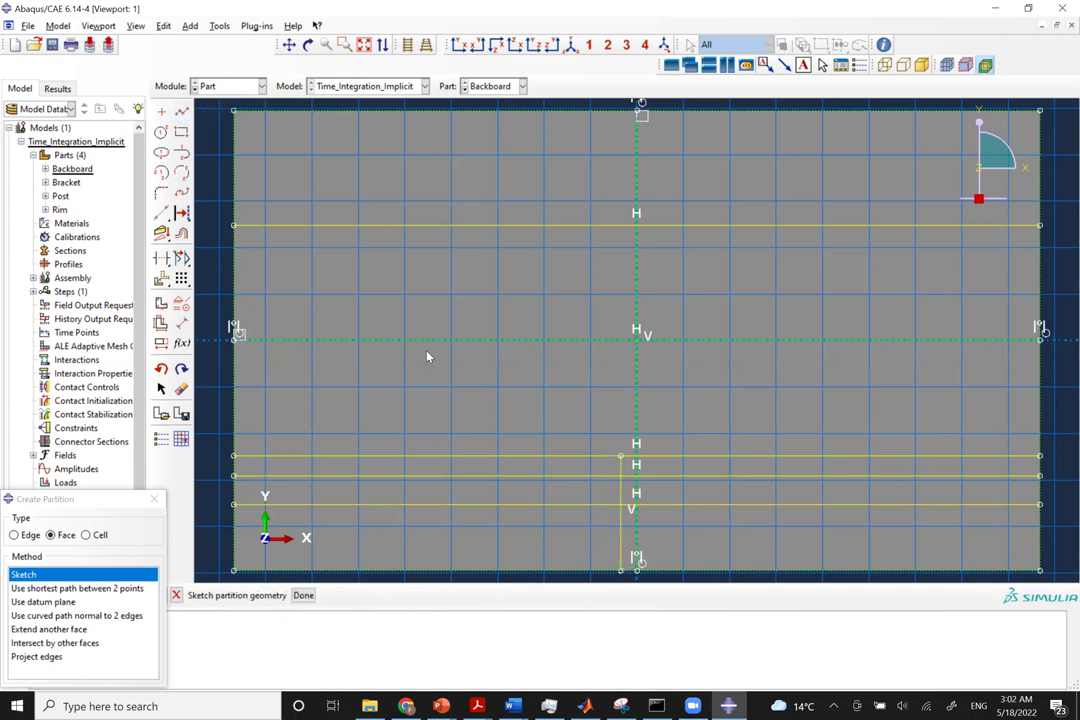
Sketch a matching vertical line on the backboard from (1.425, -10) to (1.425, -20).
left_click(181, 111)
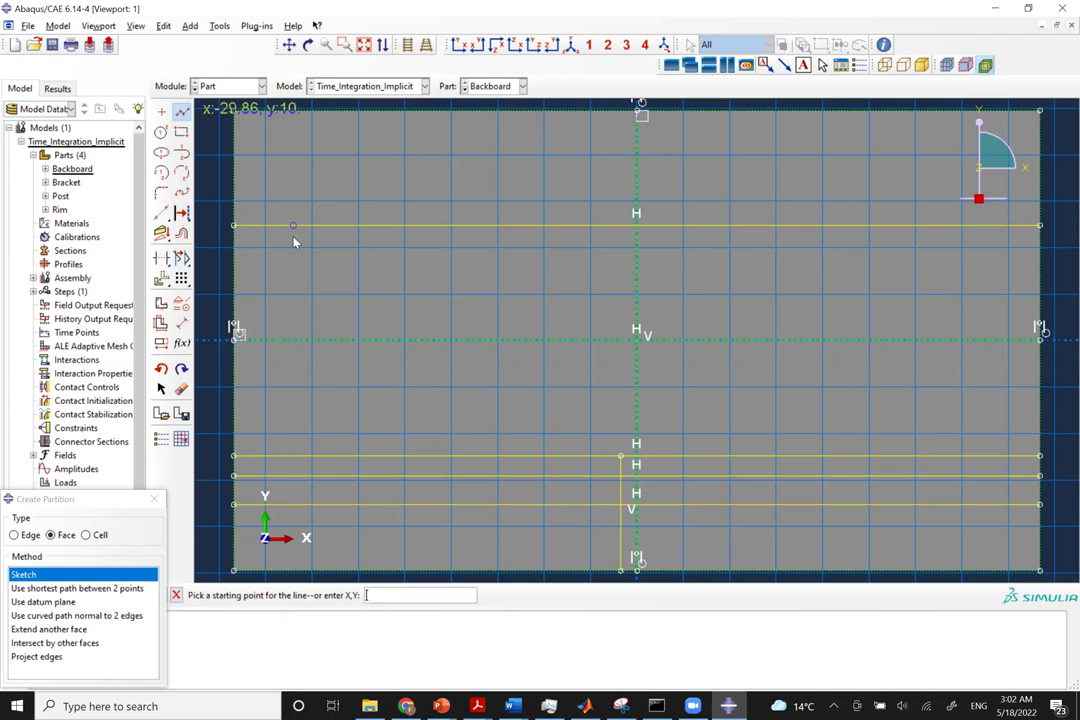
type("1.425,-10")
key("Return")
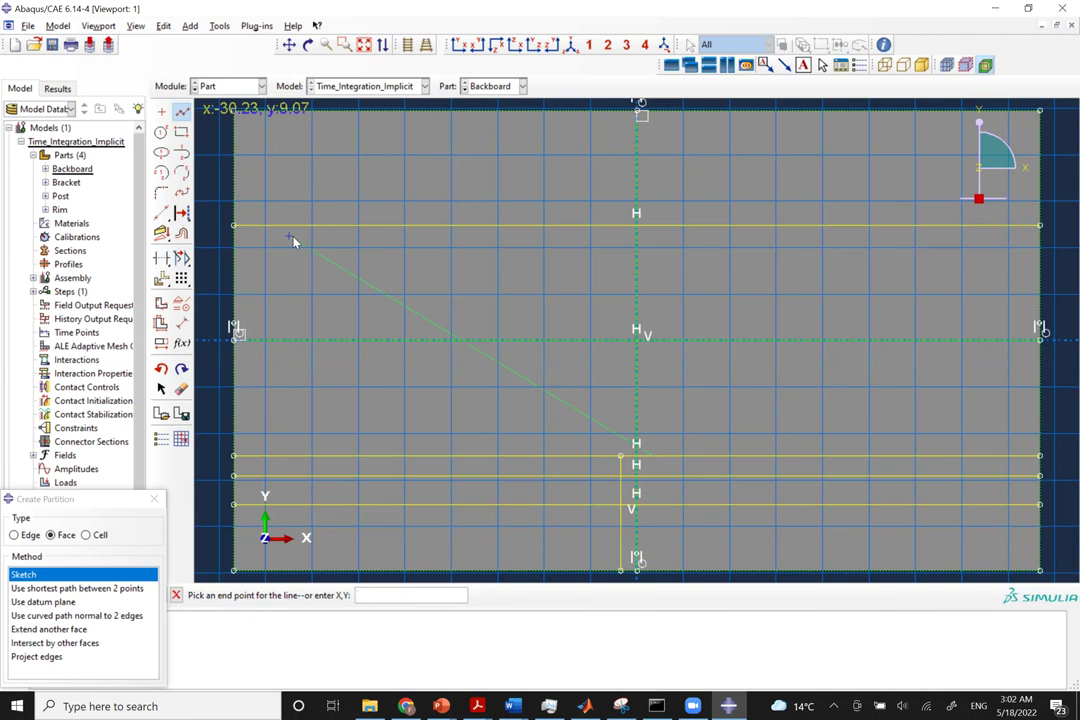
type("1.425,")
type("-10")
key("Return")
key("Escape")
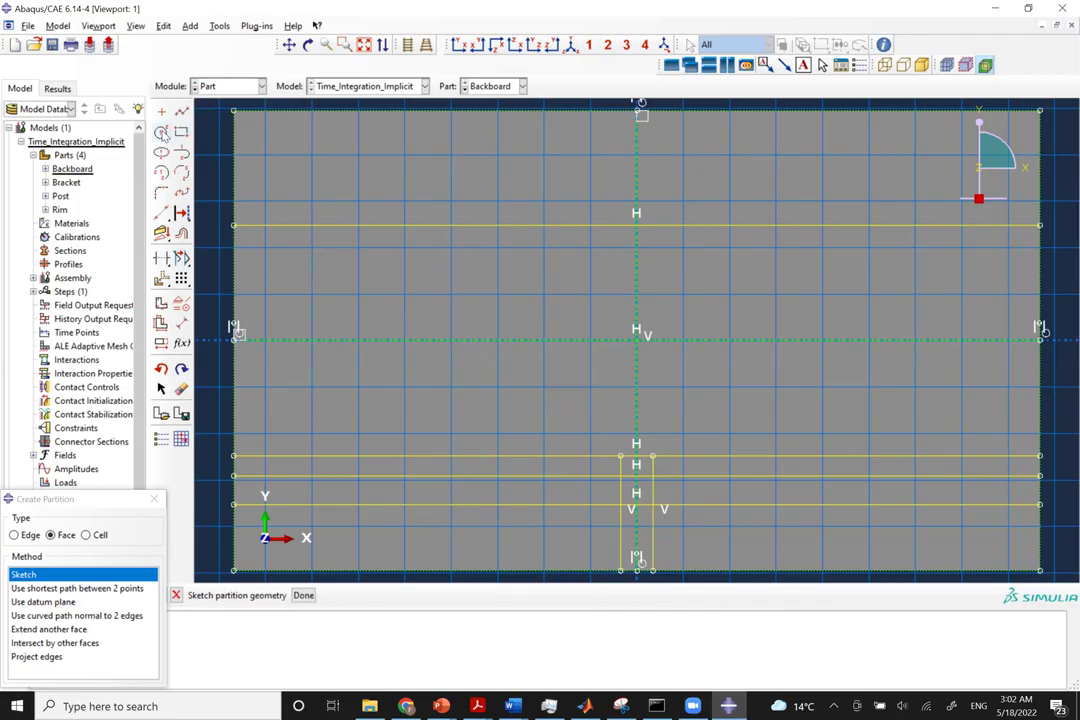
Check the post's radius on the Components slide, and sketch a circle on the backboard centred at (0, 0) through (2.5, 0).
left_click(161, 132)
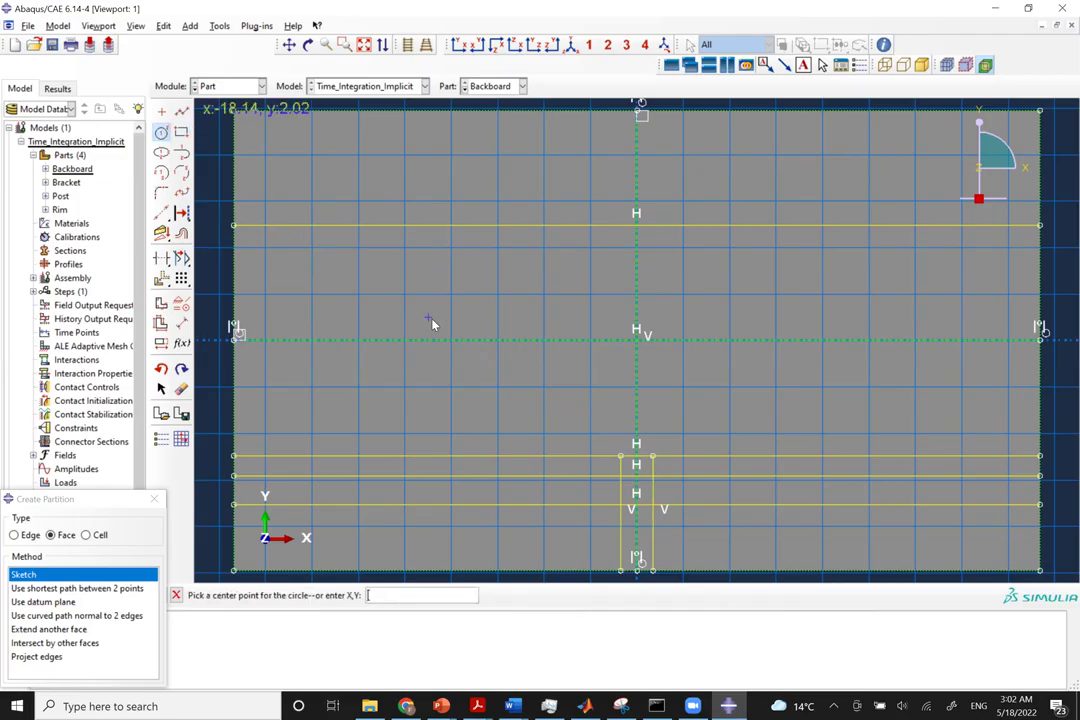
type("0,0")
key("Return")
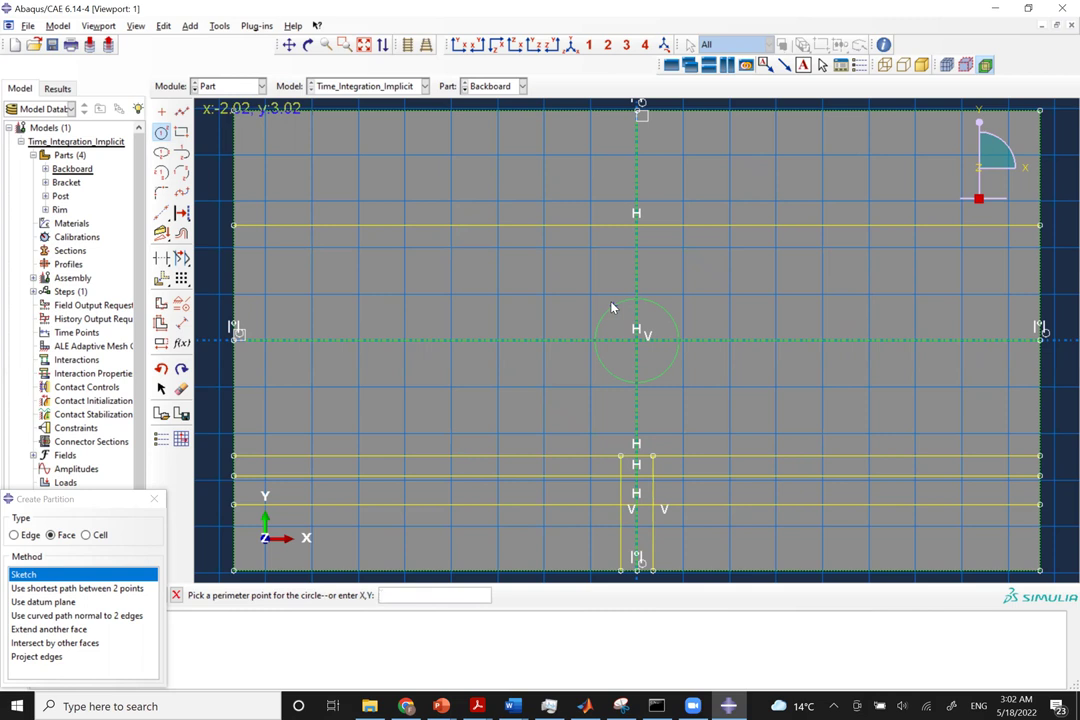
key("alt+Tab")
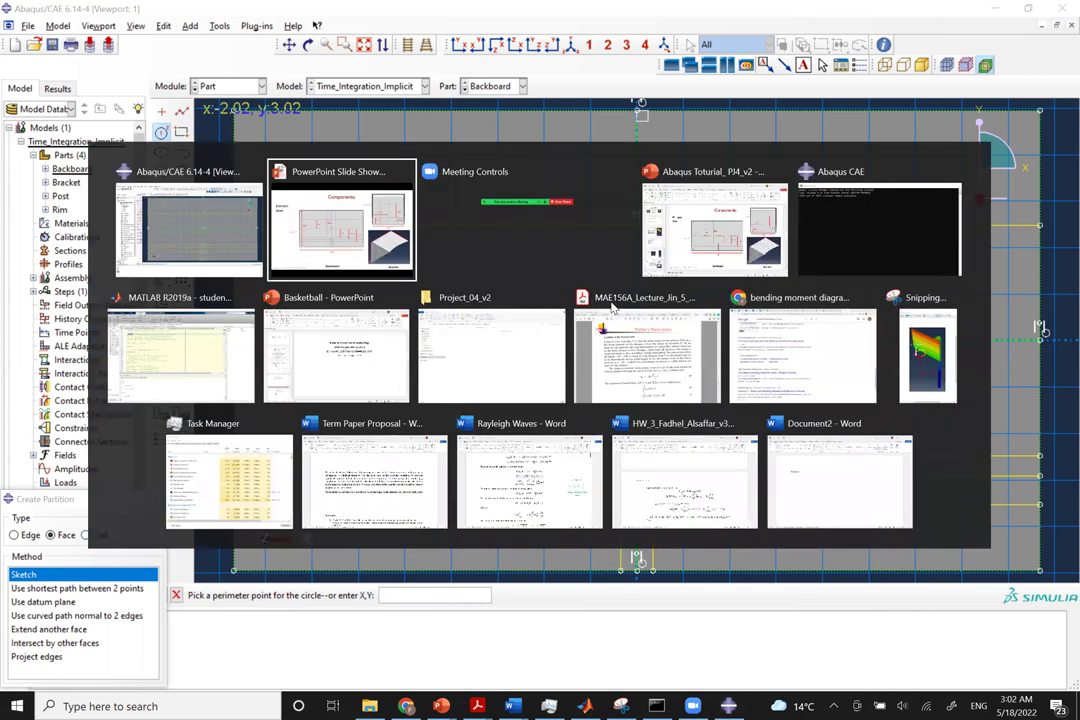
key("Right")
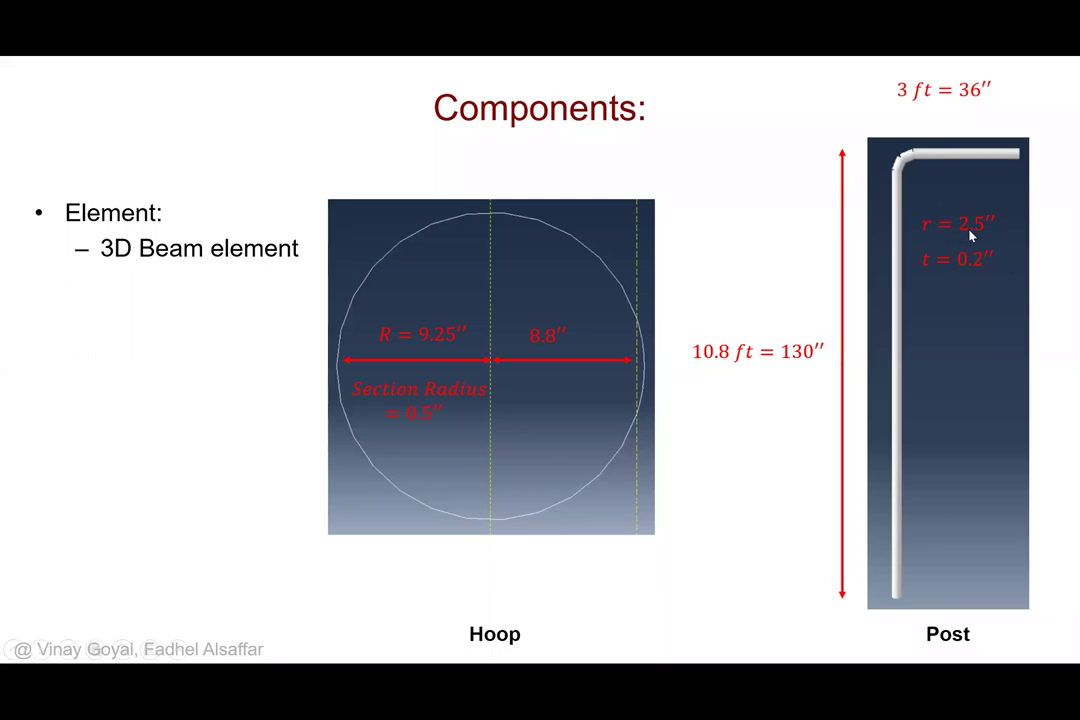
key("alt+Tab")
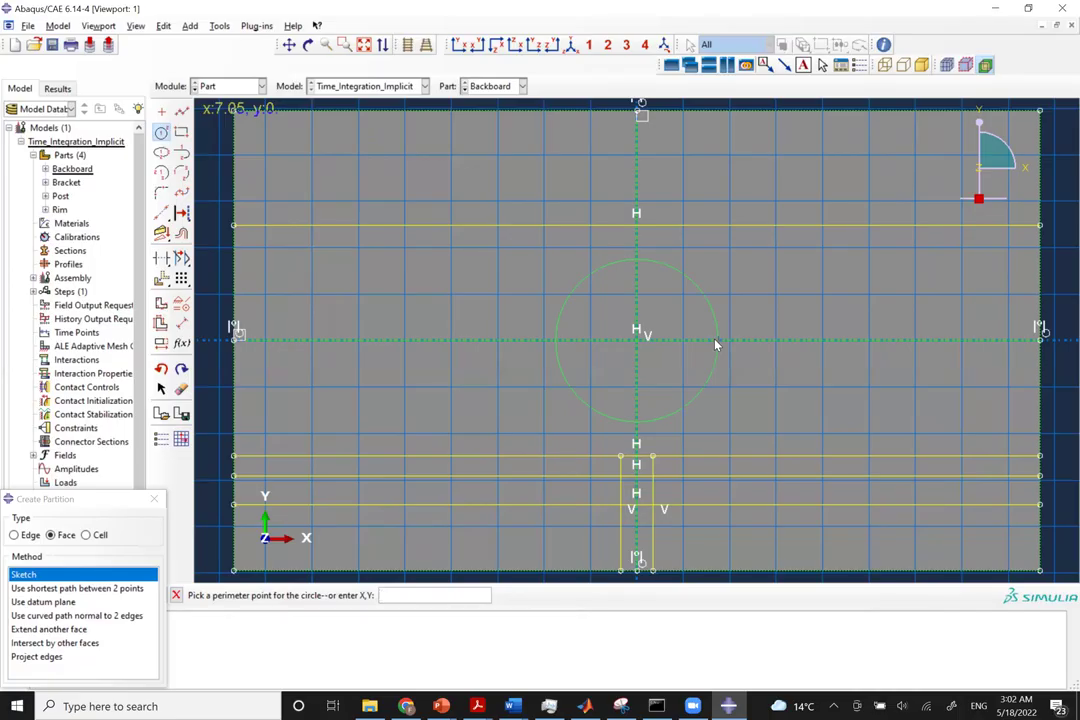
type("2.5,0")
key("Return")
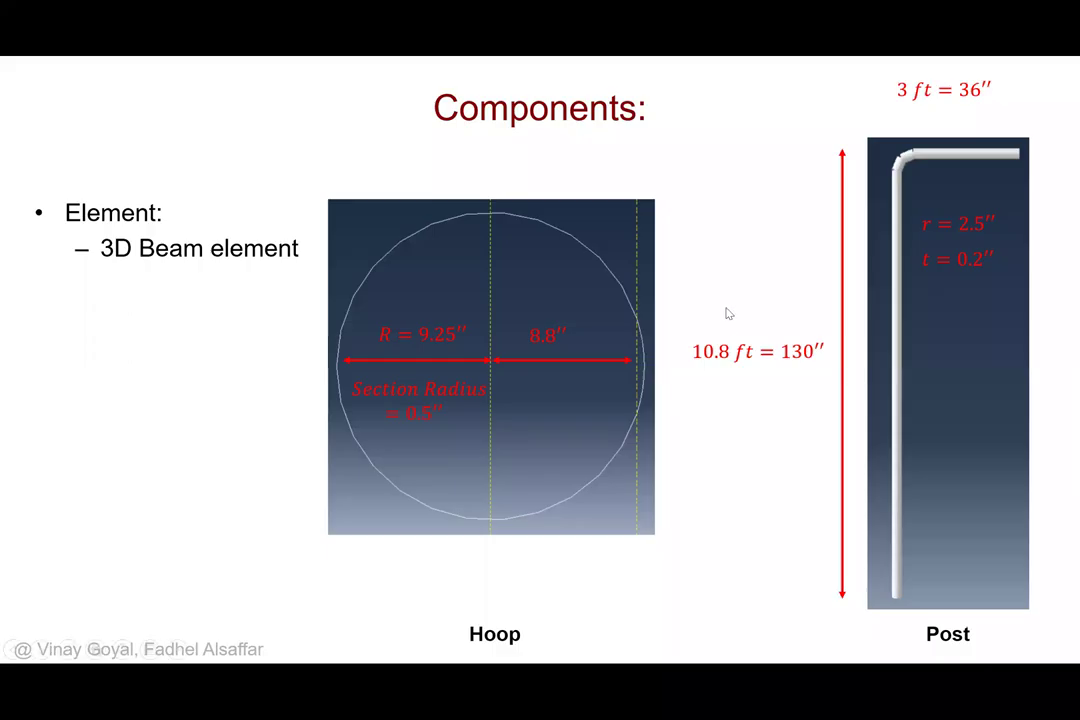
Check the backboard's partition layout on the Components slide, and complete the sketch to partition the backboard face.
key("Right")
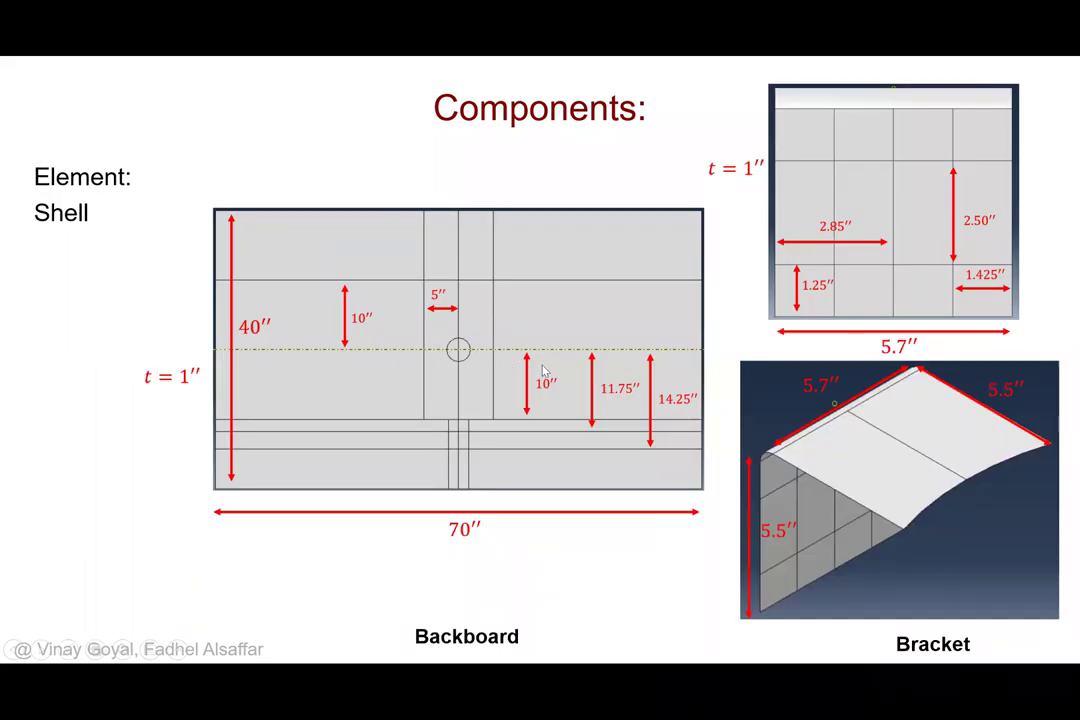
key("alt+Tab")
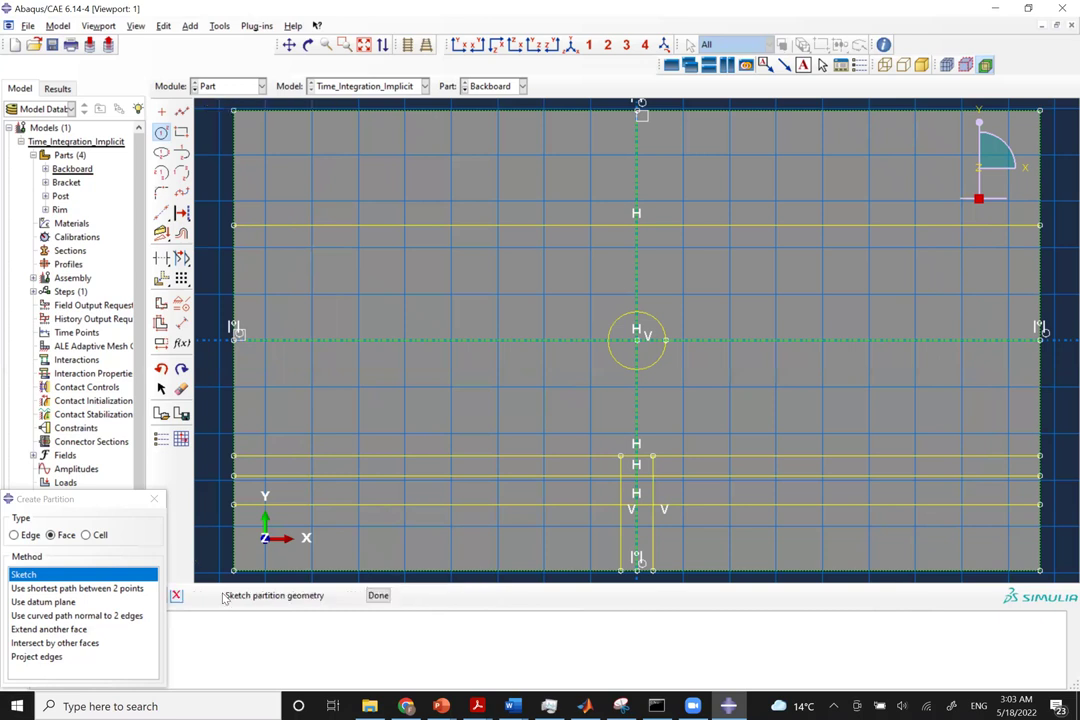
left_click(377, 595)
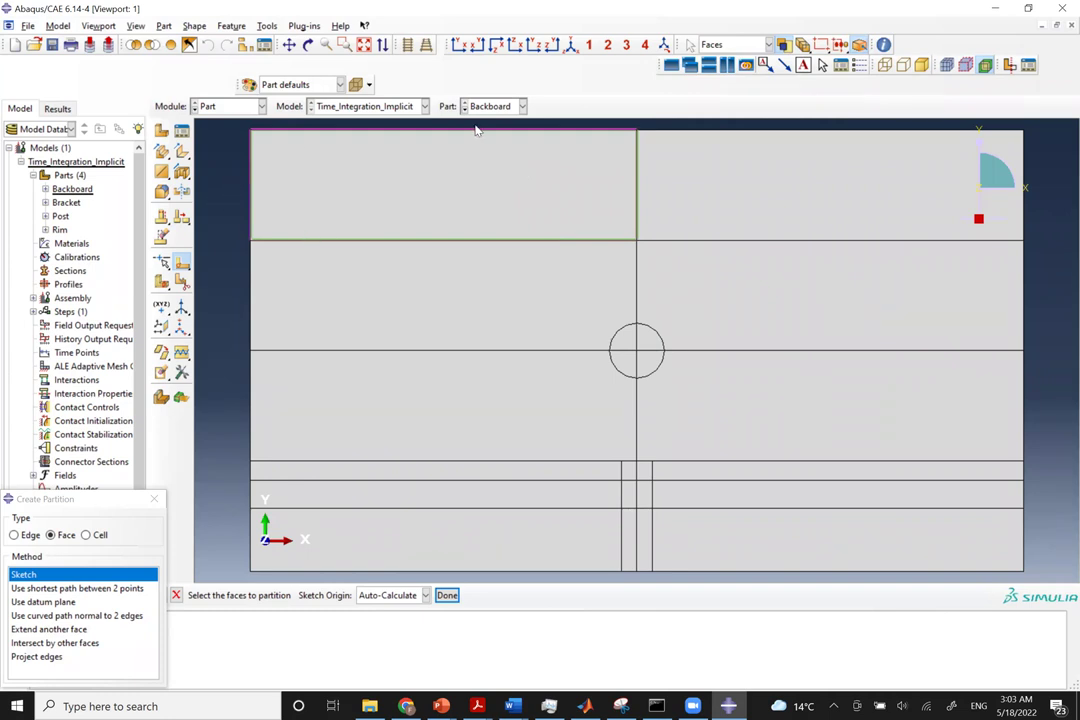
Switch to the Property module and start a new material named Steel.
left_click(520, 106)
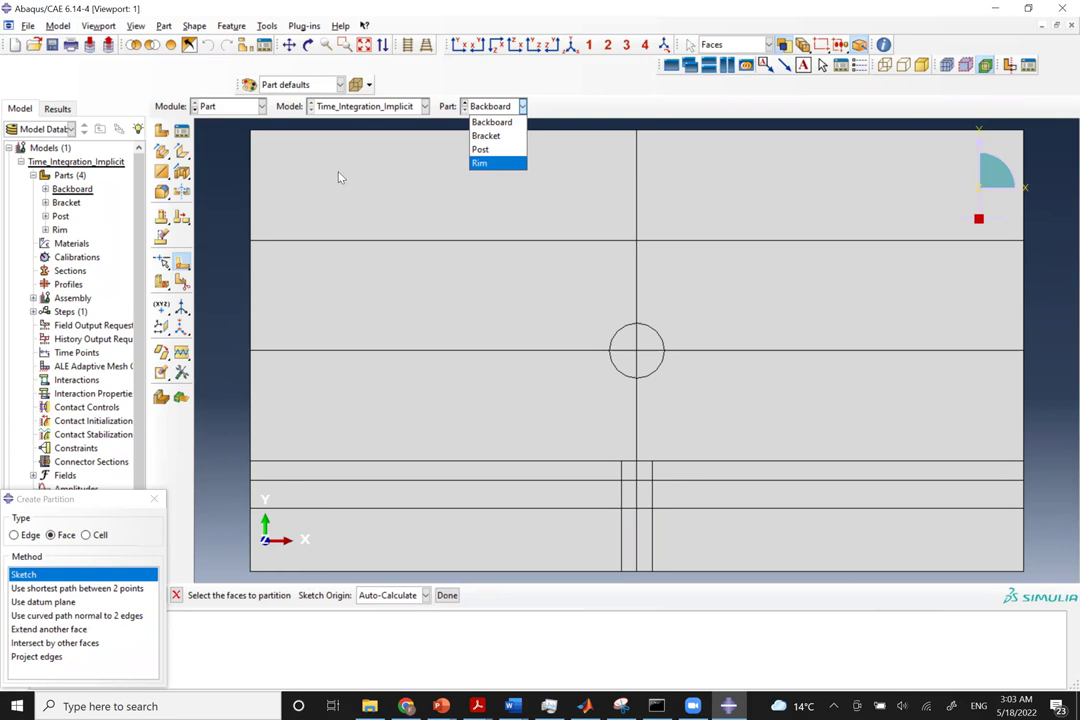
left_click(181, 136)
left_click(228, 106)
left_click(210, 137)
left_click(161, 130)
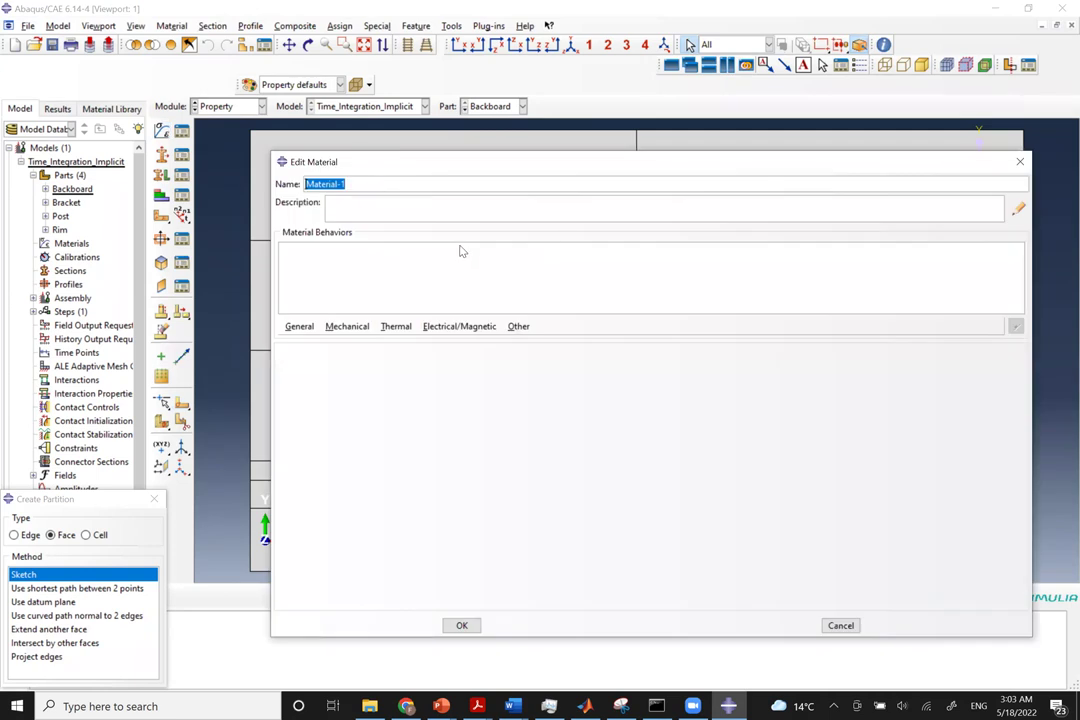
type("Steel")
Add a uniform Density behavior to the Steel material with a mass density of 0.29.
left_click(316, 327)
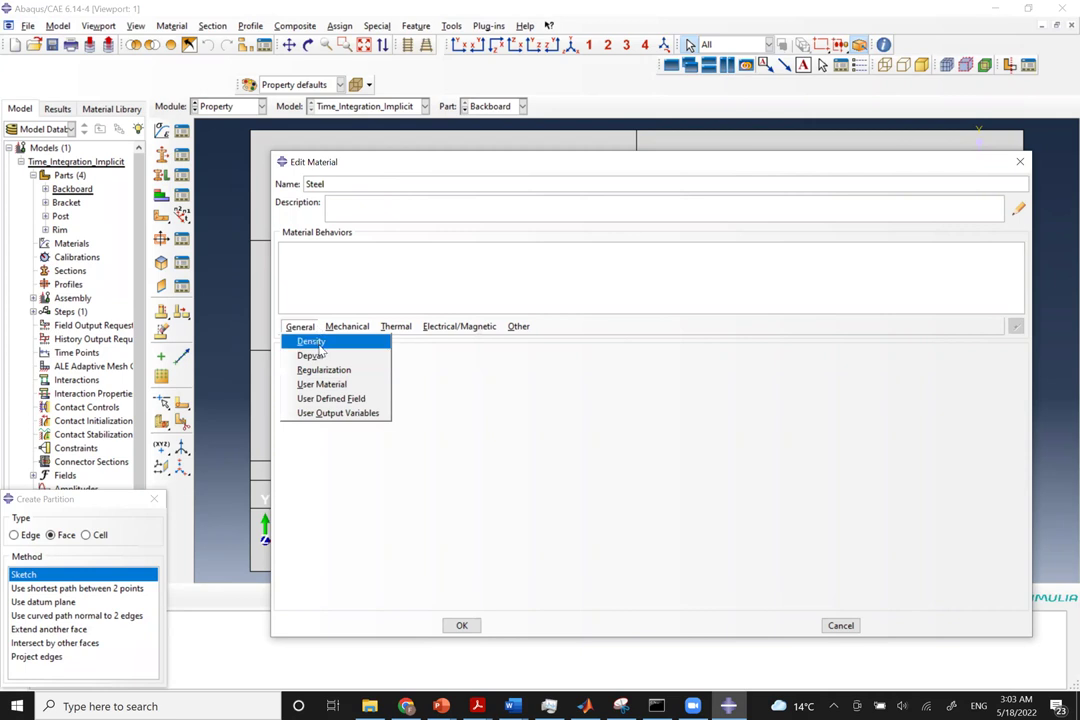
left_click(310, 341)
left_click(317, 467)
type("0.291")
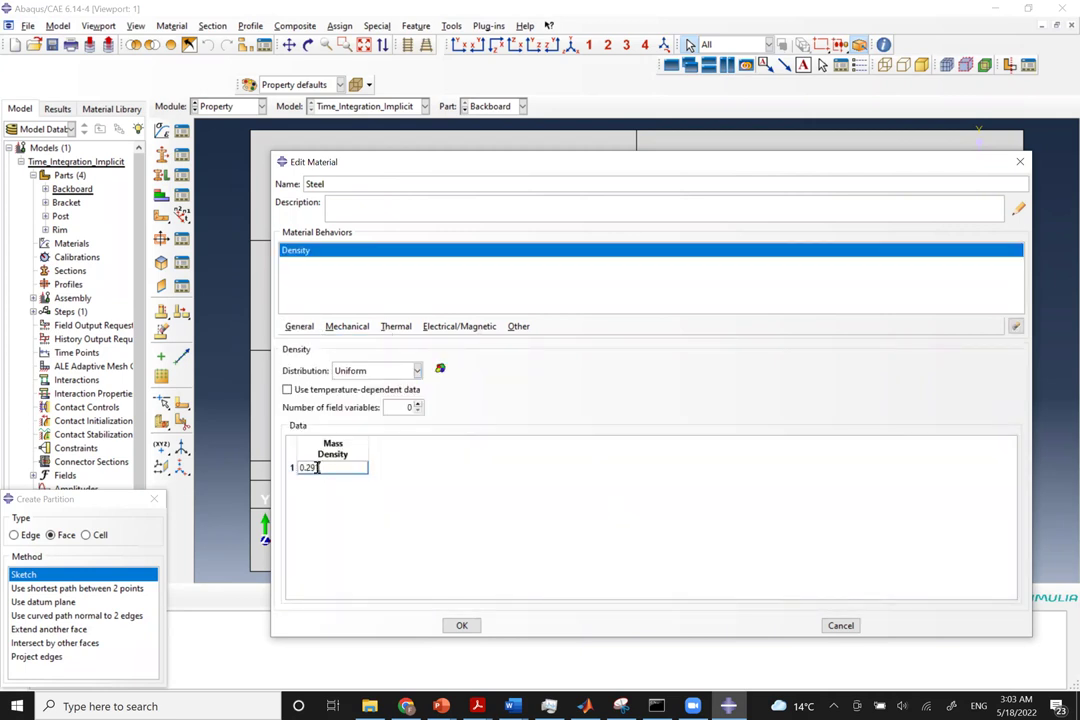
Check the Material Properties slide and give Steel an isotropic Elastic behavior with Young's modulus 30e6 and Poisson's ratio 0.3.
left_click(395, 327)
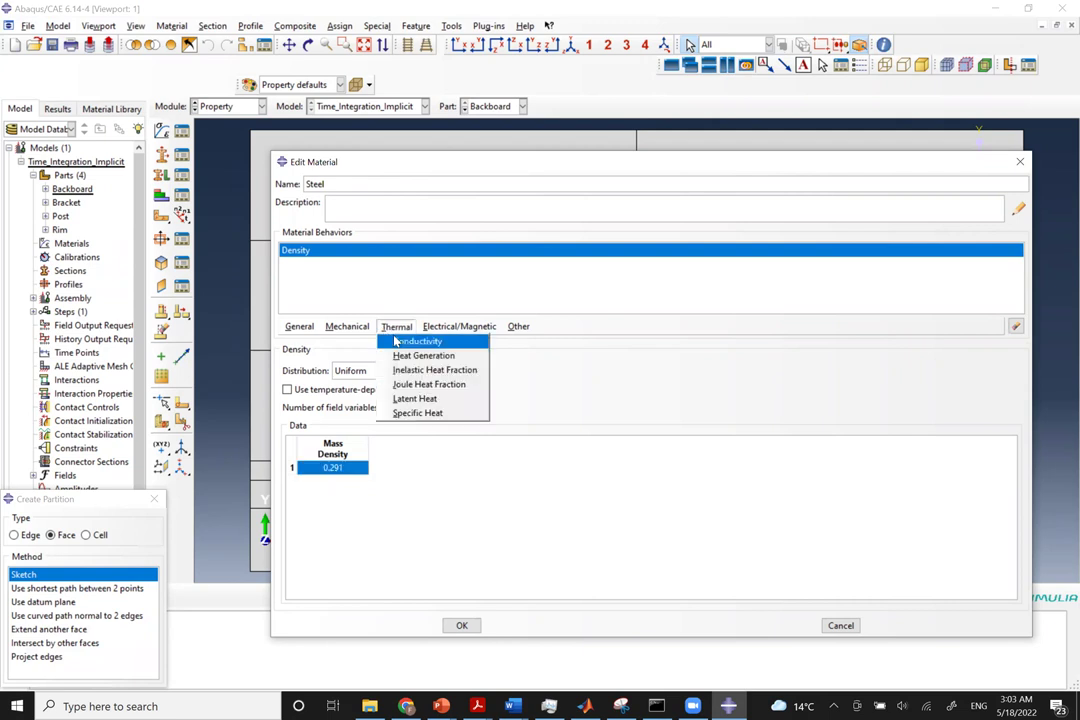
mouse_move(347, 327)
mouse_move(389, 345)
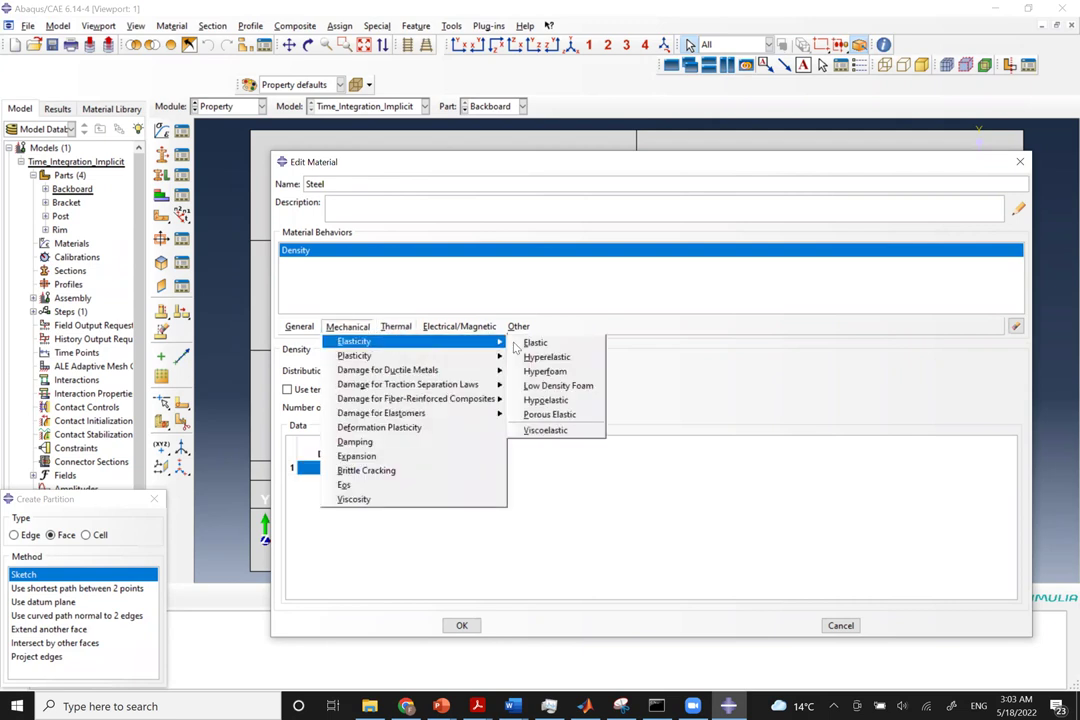
left_click(535, 341)
left_click(325, 523)
key("alt+Tab")
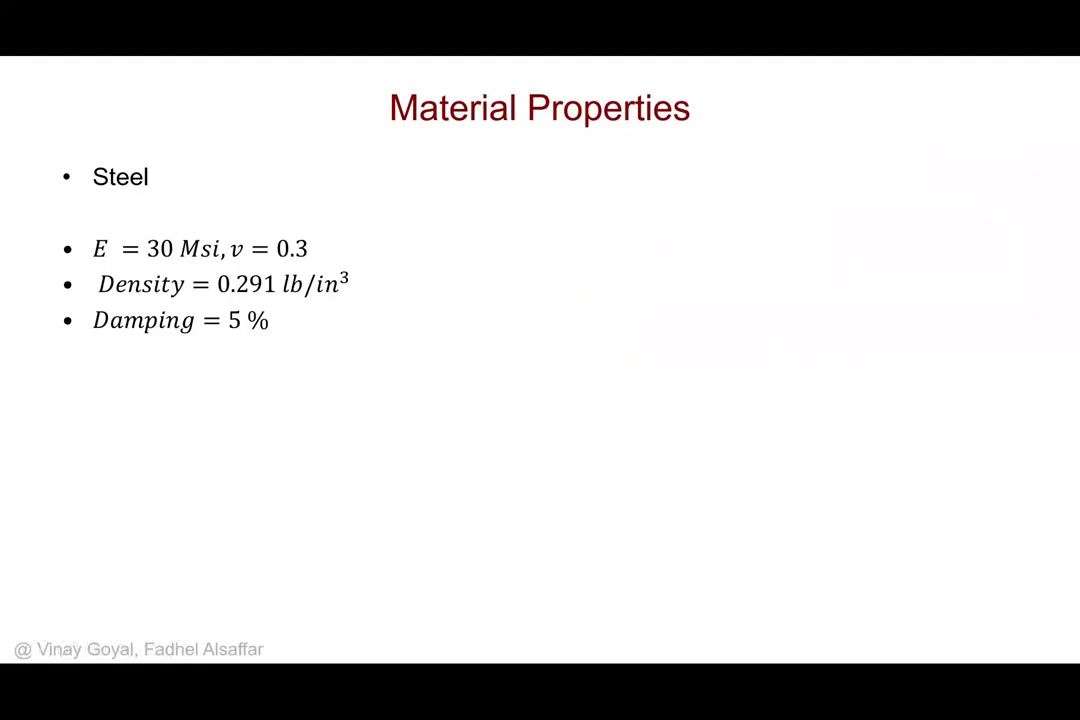
key("alt+Tab")
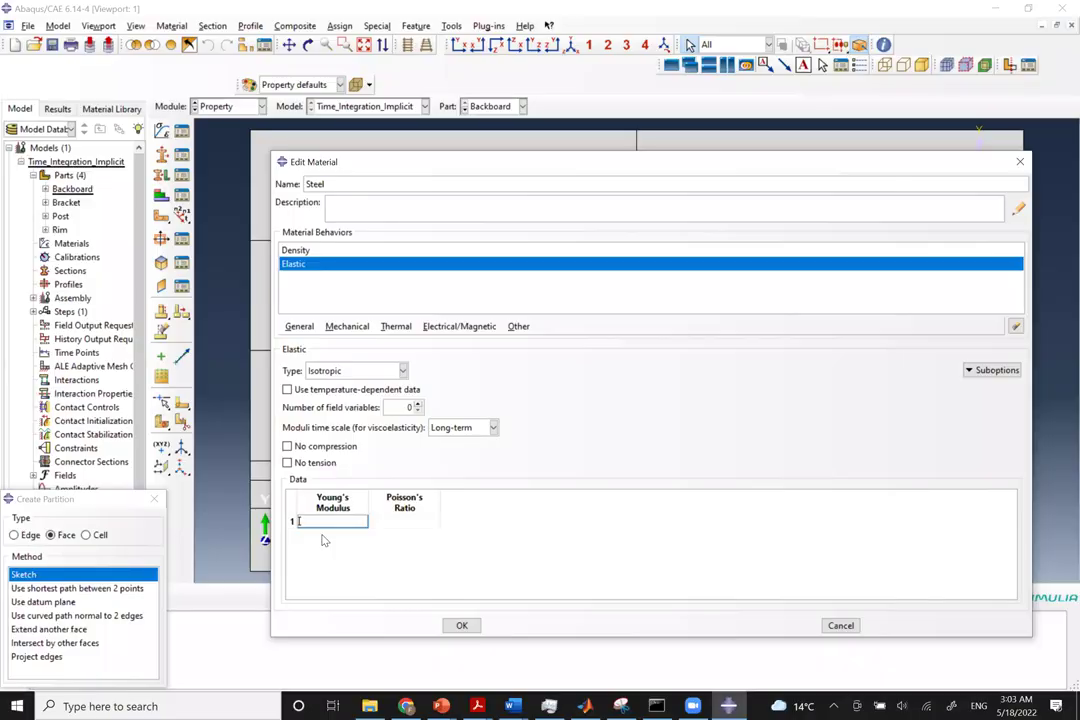
type("30e6")
key("Tab")
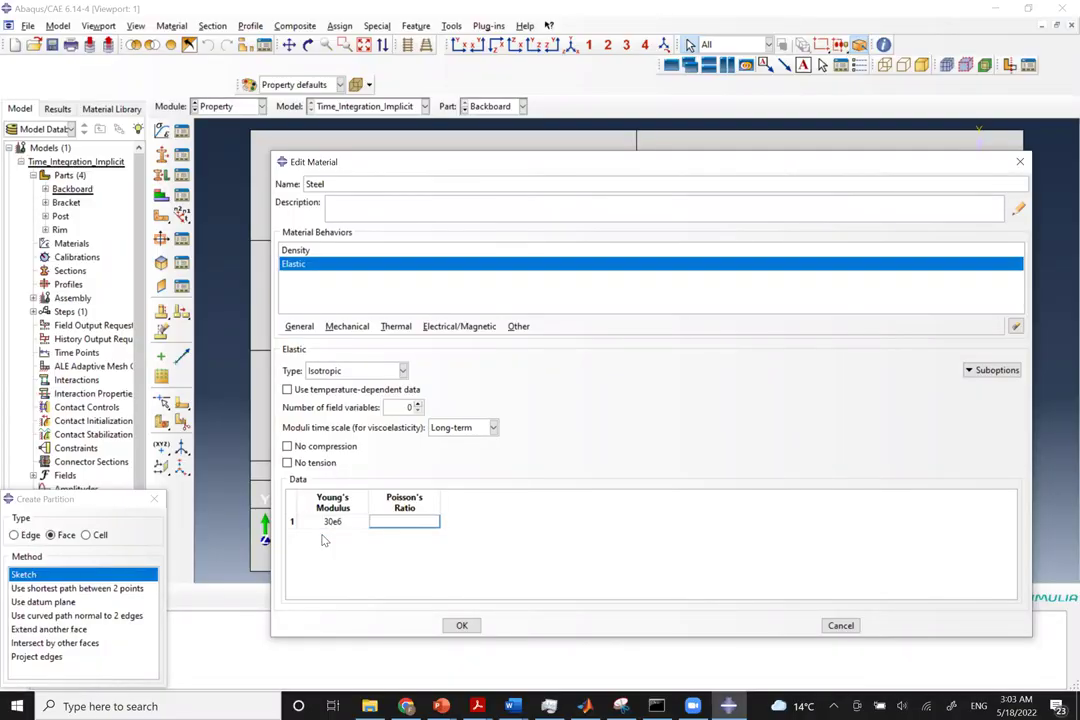
type("0.3")
left_click(473, 624)
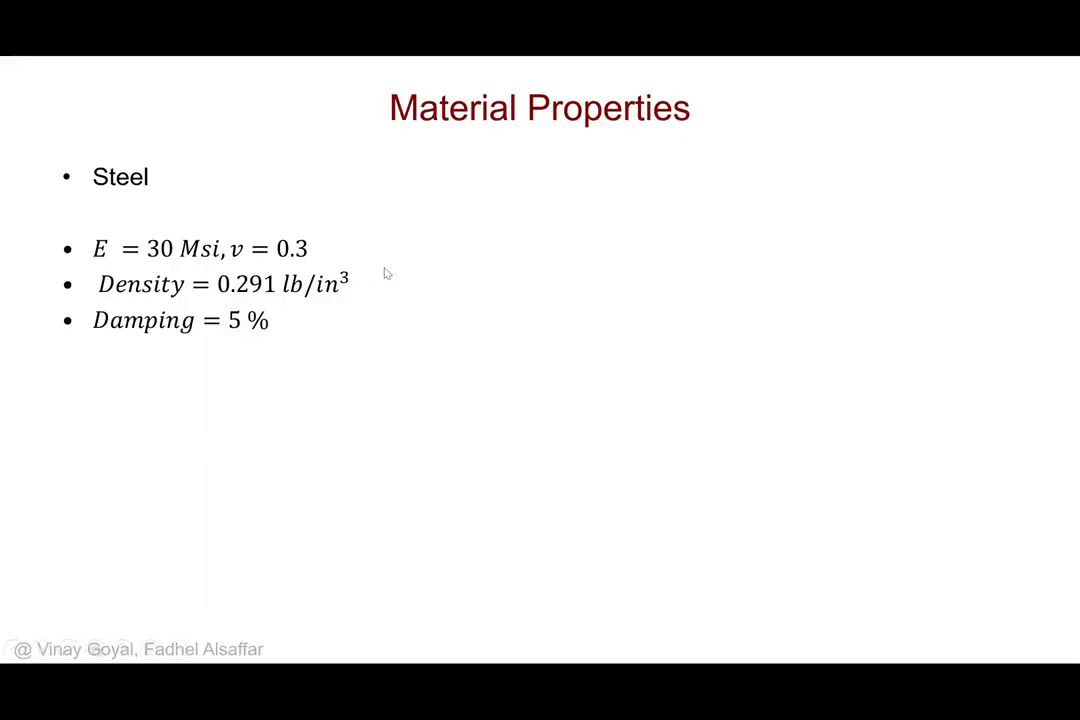
key("alt+Tab")
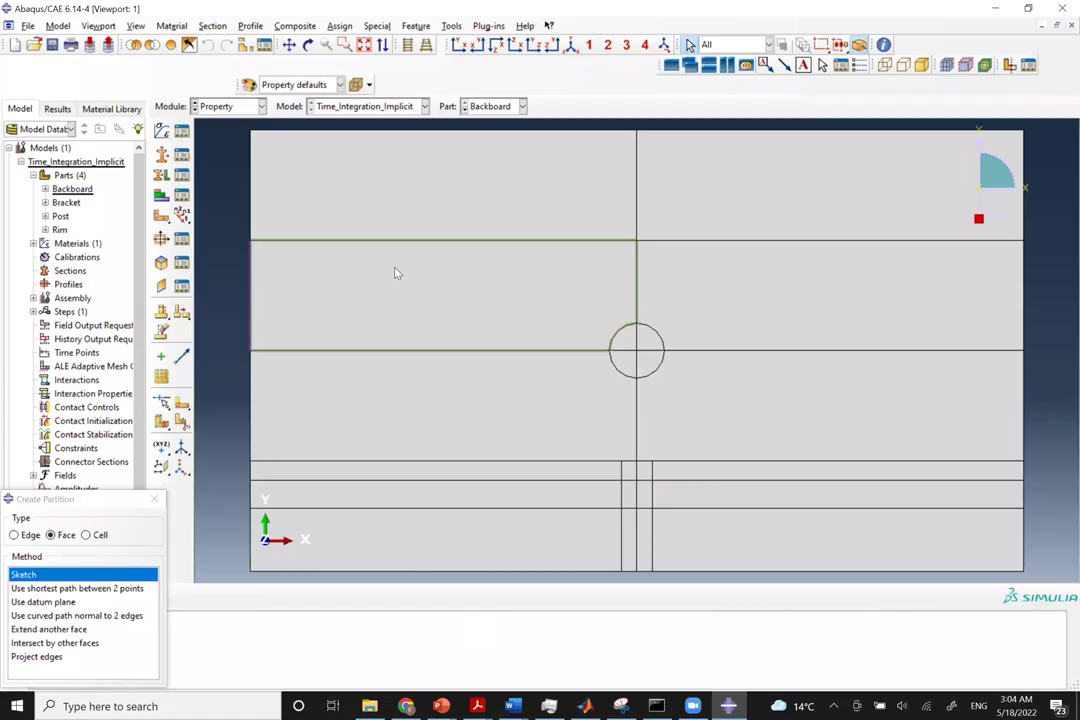
Create a homogeneous shell section named Backboard_section with a shell thickness of 1 and the Steel material.
left_click(183, 155)
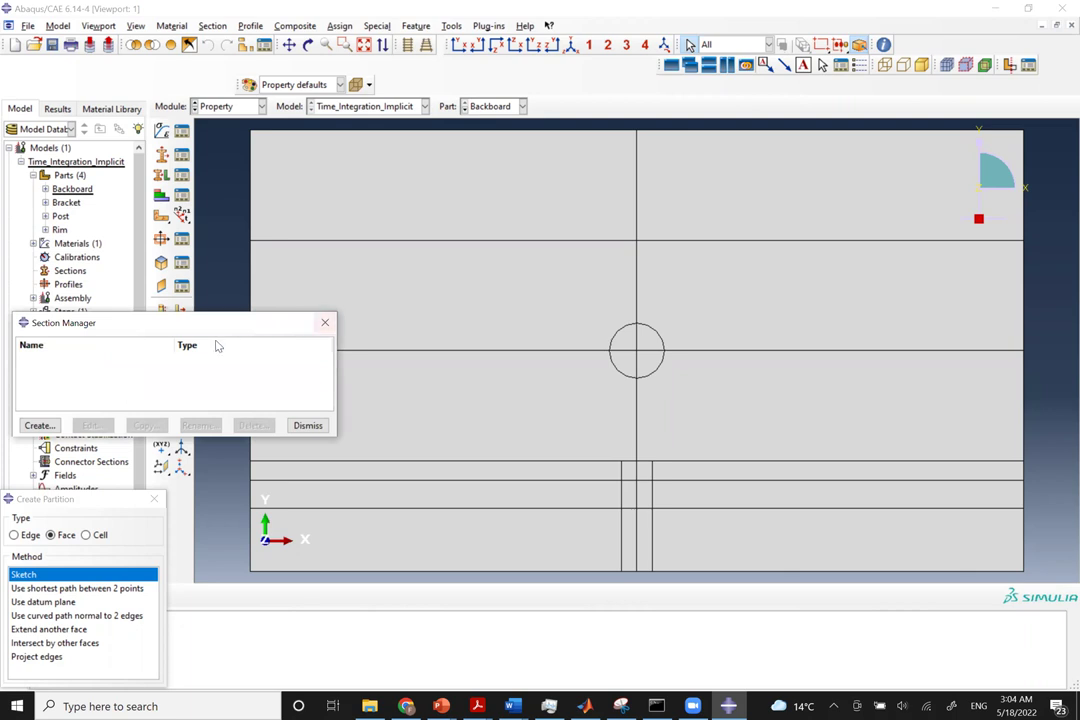
left_click(38, 426)
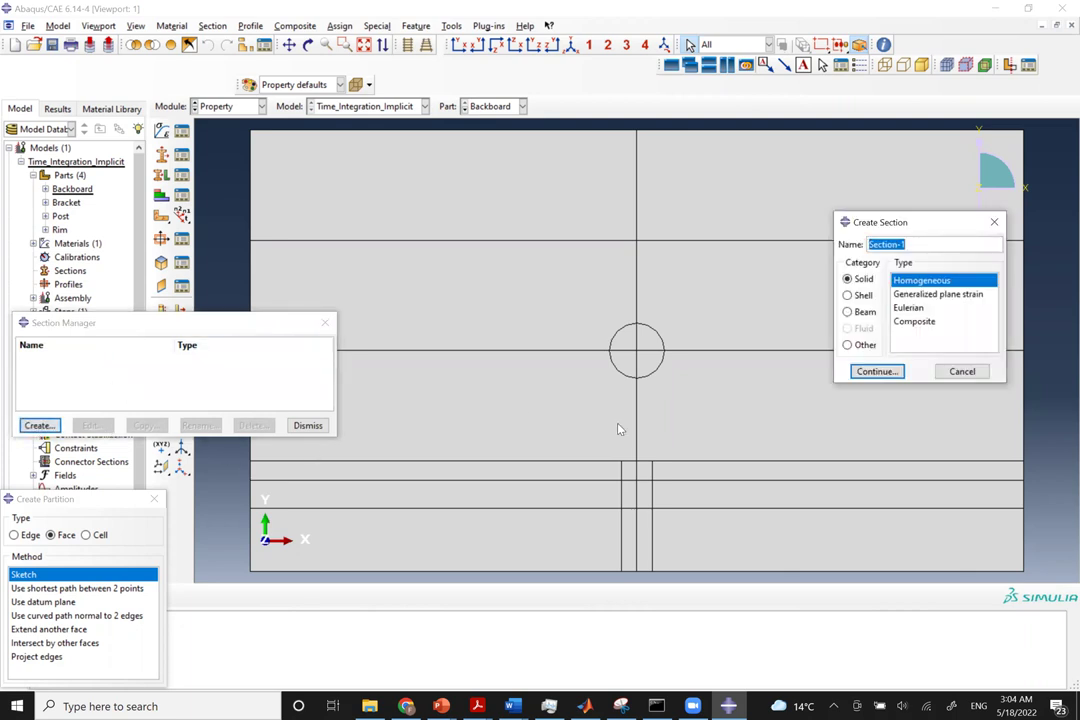
type("Ba")
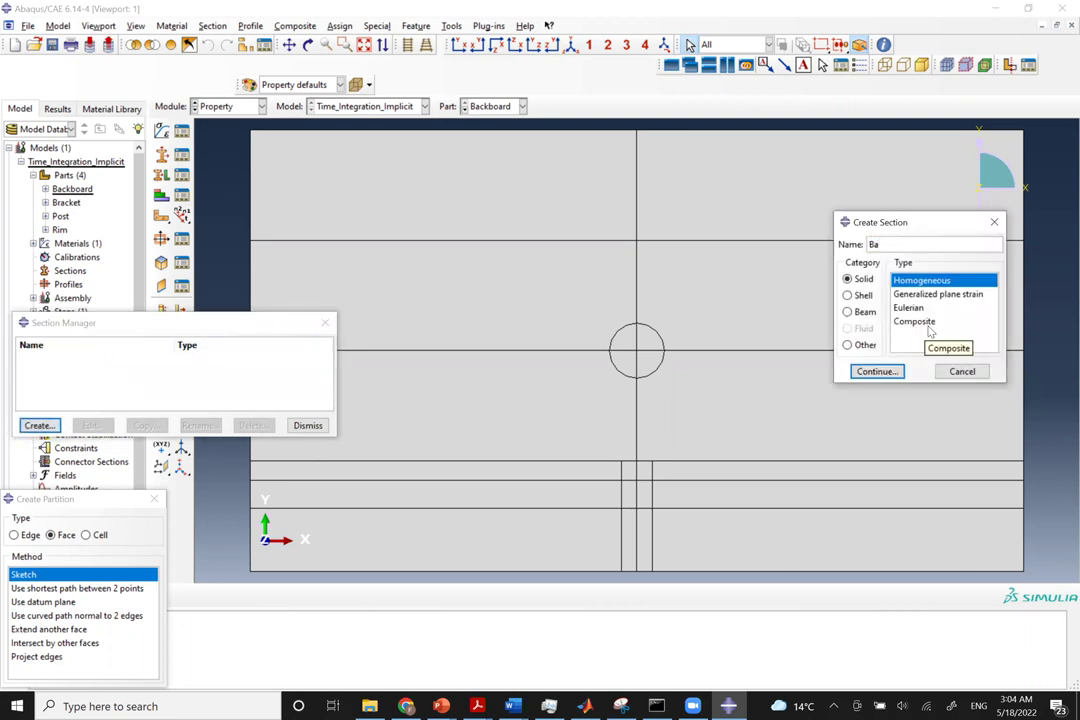
type("ckboard_section")
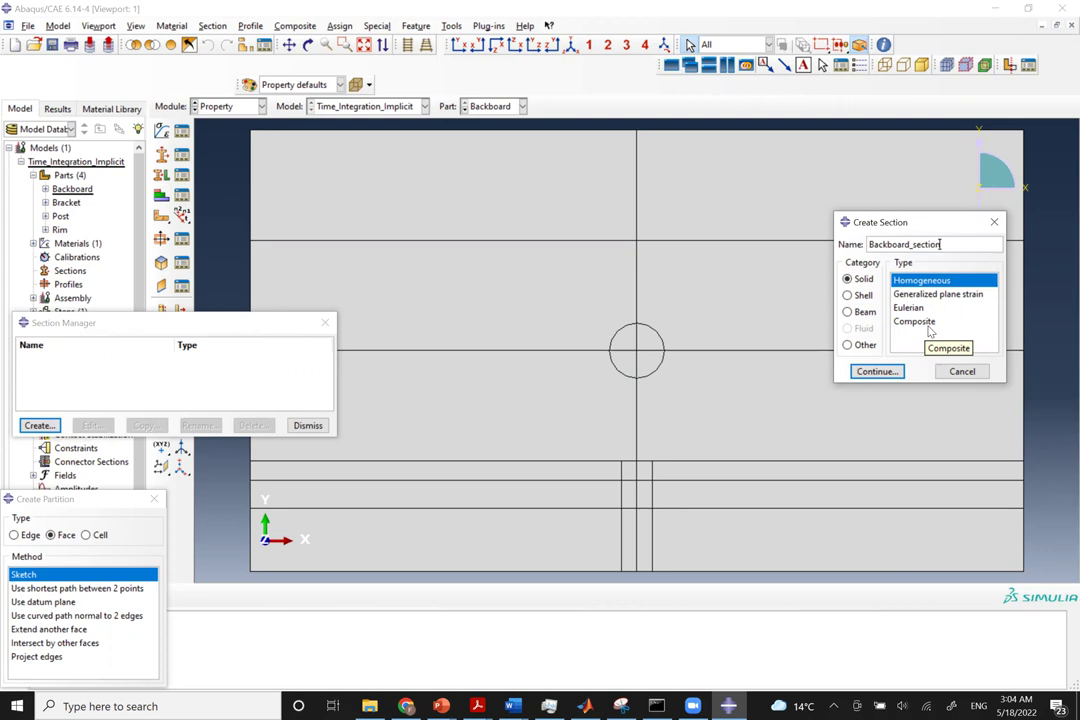
left_click(848, 296)
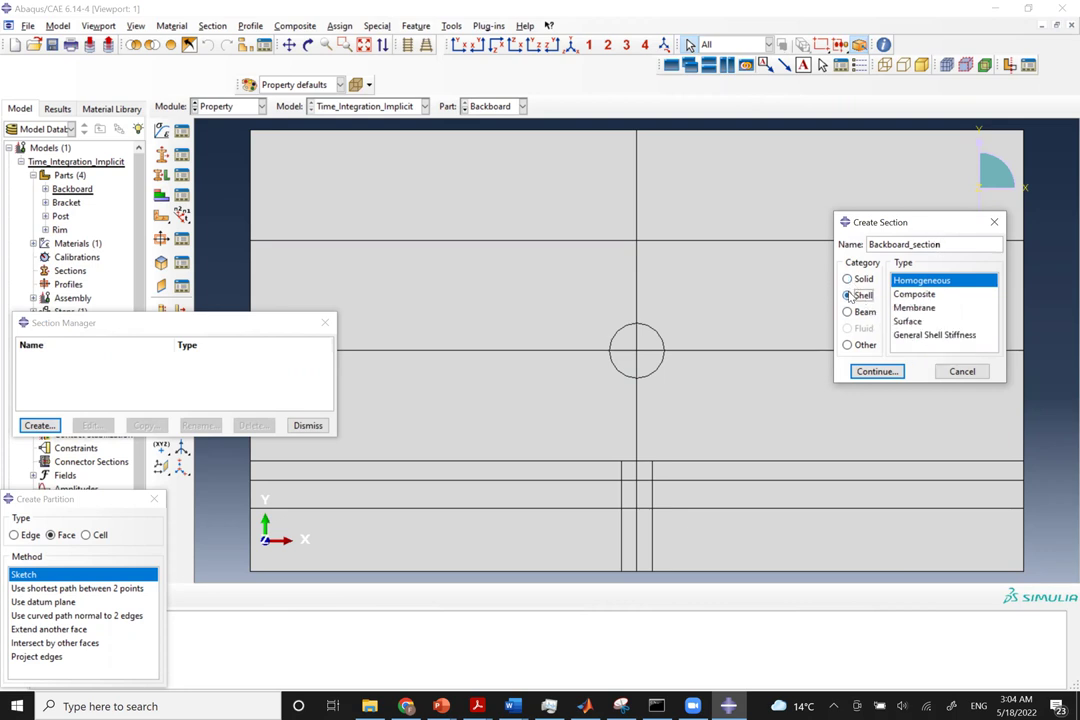
left_click(875, 371)
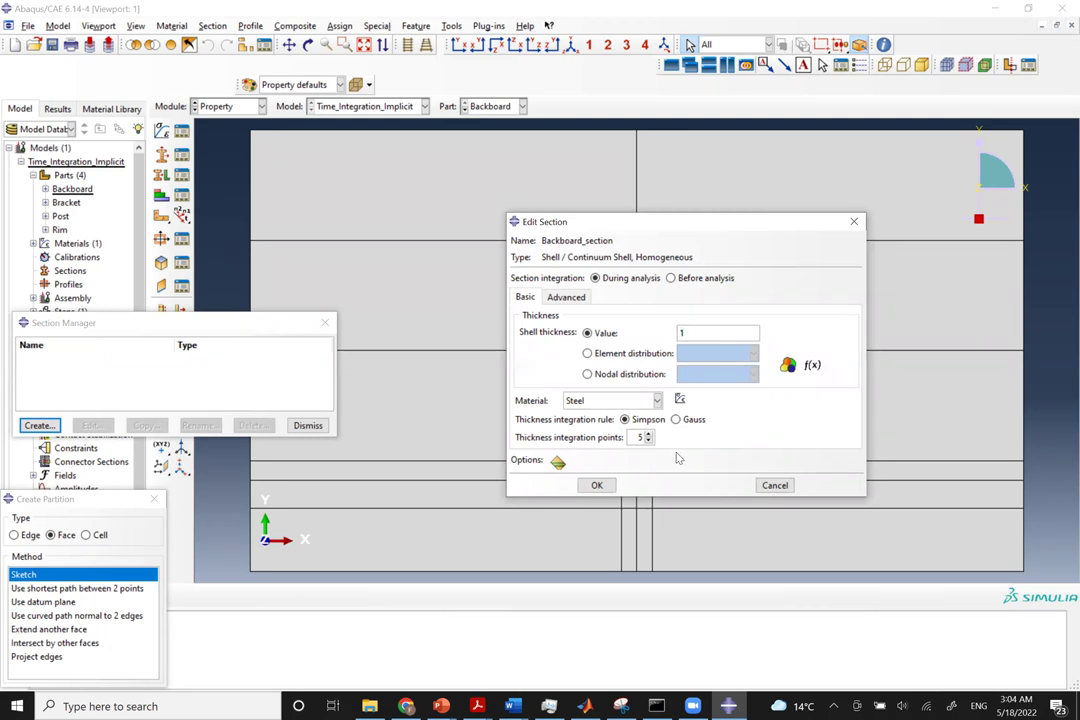
left_click(597, 485)
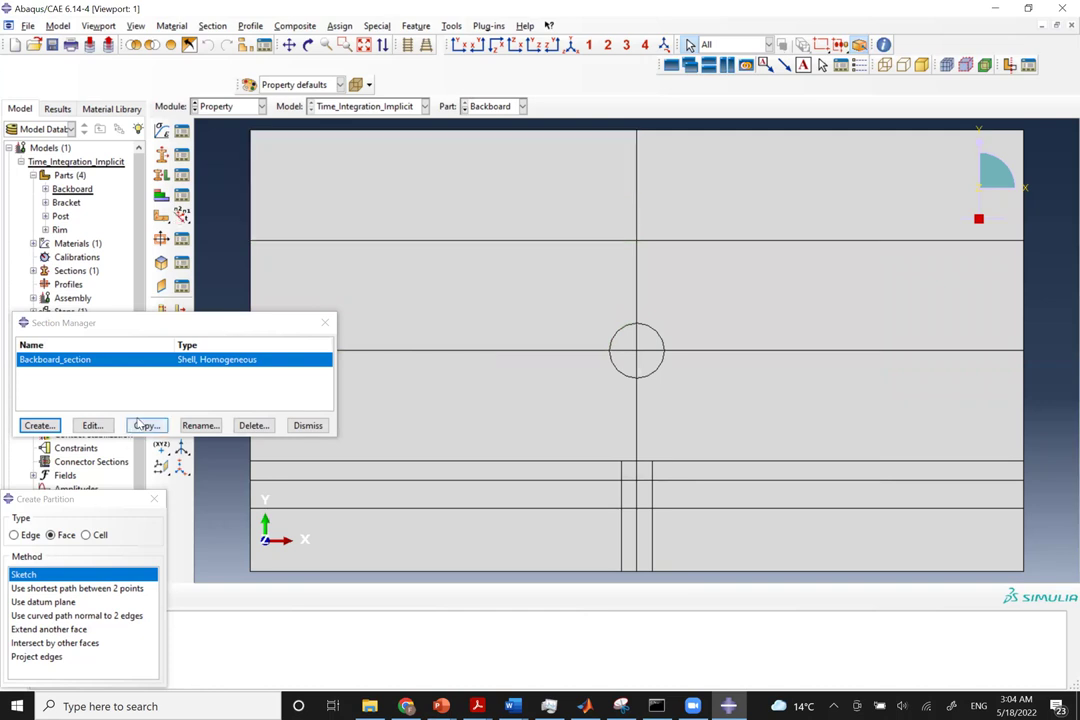
Create a homogeneous shell section named Bracket_section with a shell thickness of 1 and the Steel material.
left_click(40, 425)
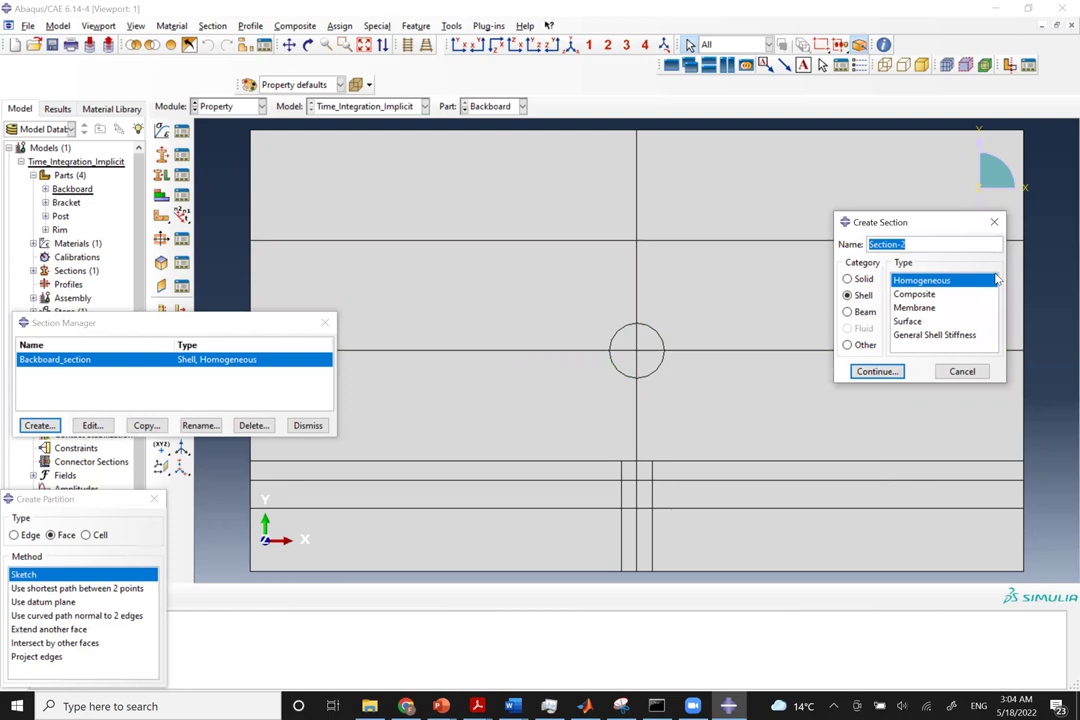
type("Bracket")
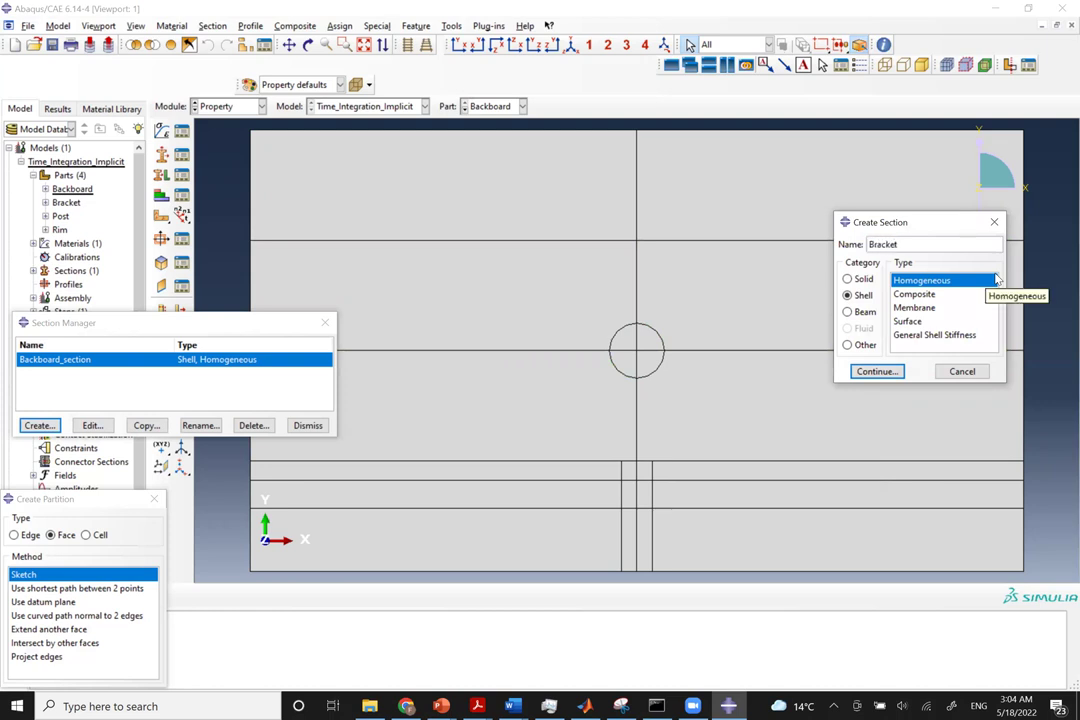
type("_section")
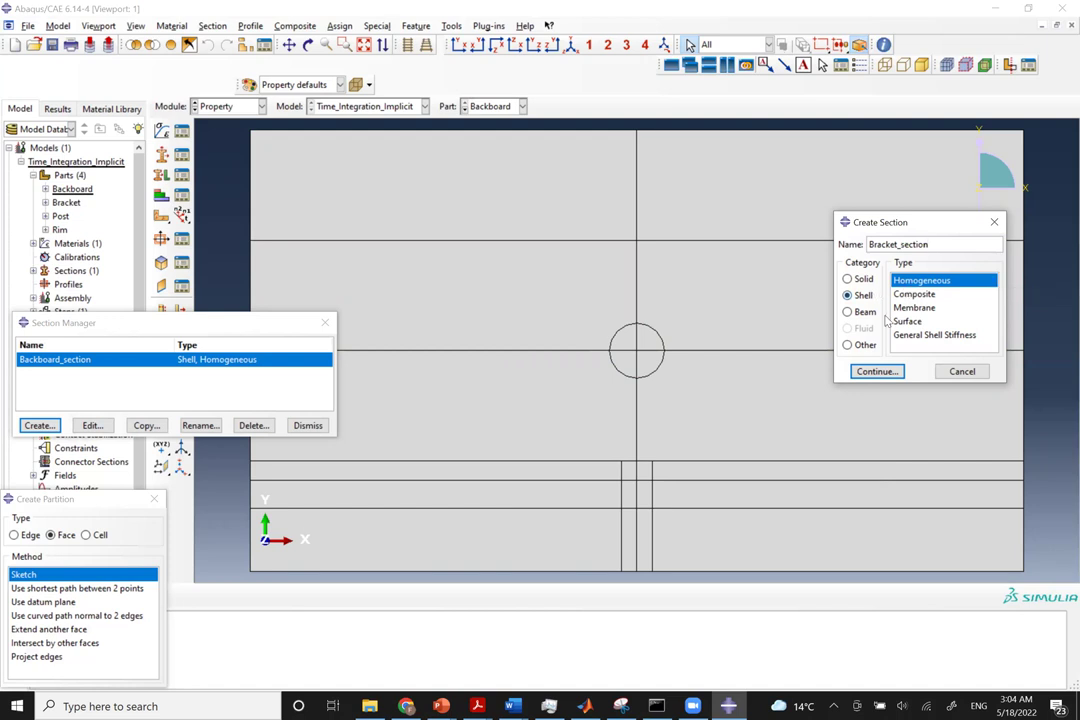
left_click(877, 371)
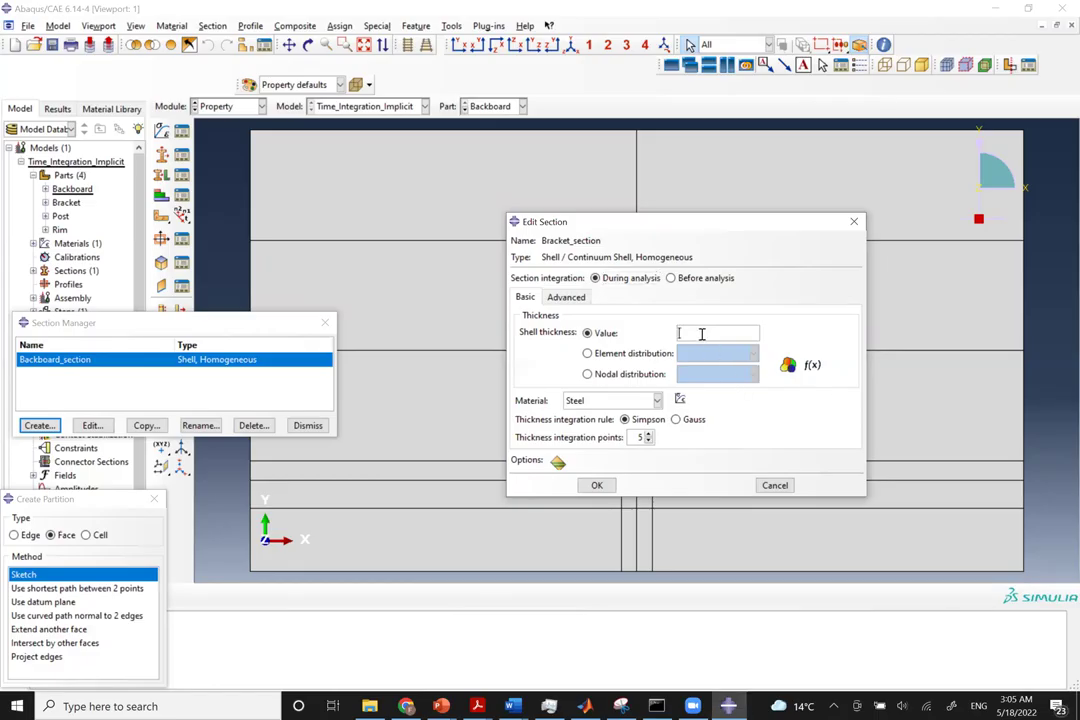
type("1")
left_click(596, 486)
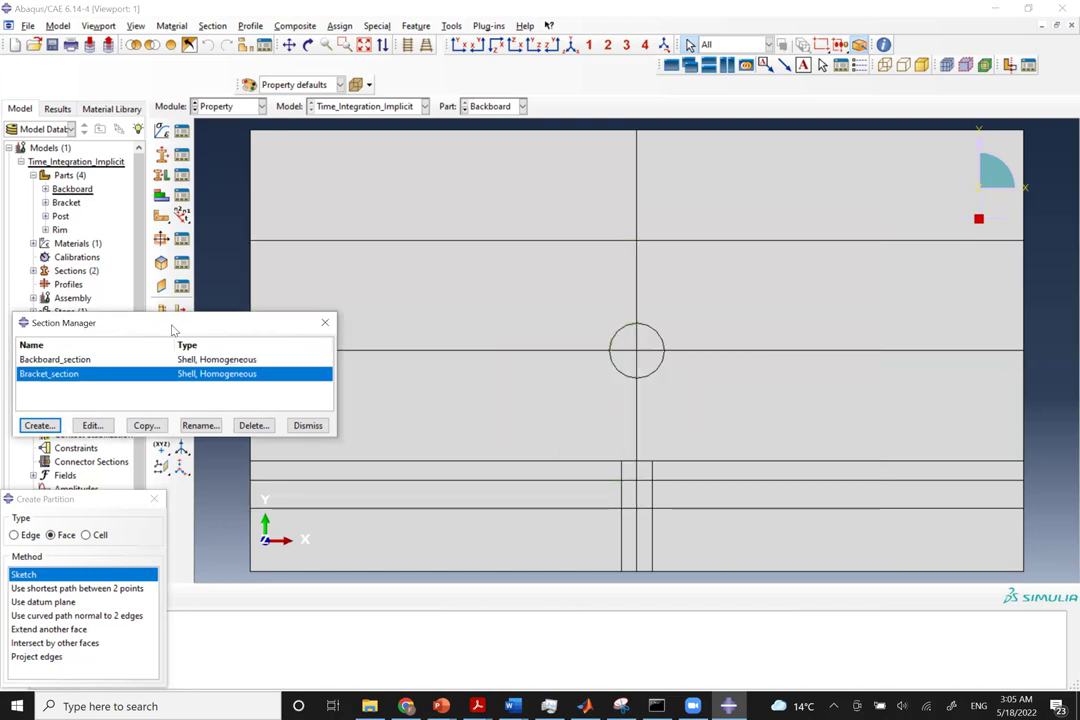
Assign Backboard_section to all faces of the Backboard part, with thickness from section and a middle-surface shell offset.
left_click_drag(172, 330, 187, 390)
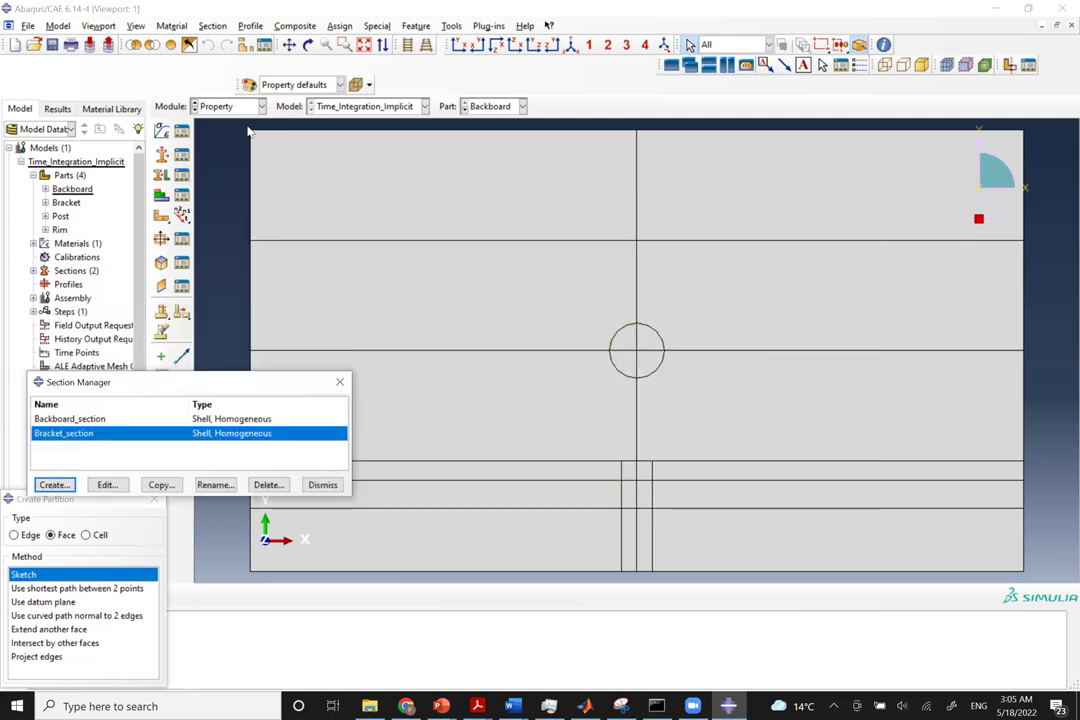
left_click(183, 176)
left_click(122, 453)
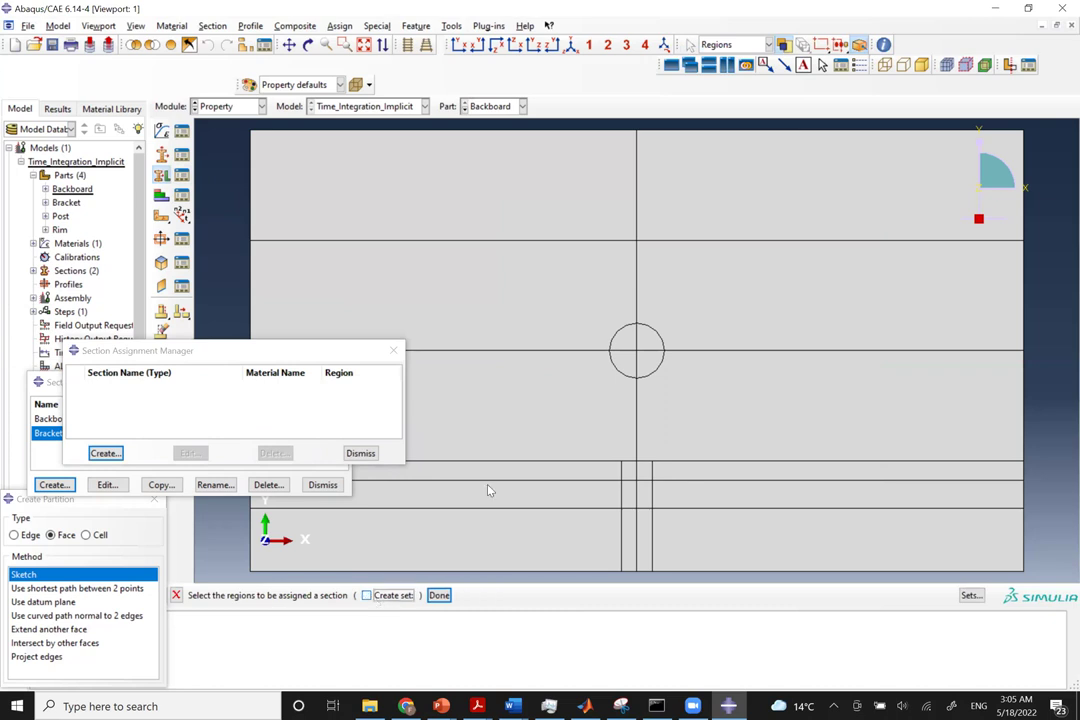
left_click(410, 222)
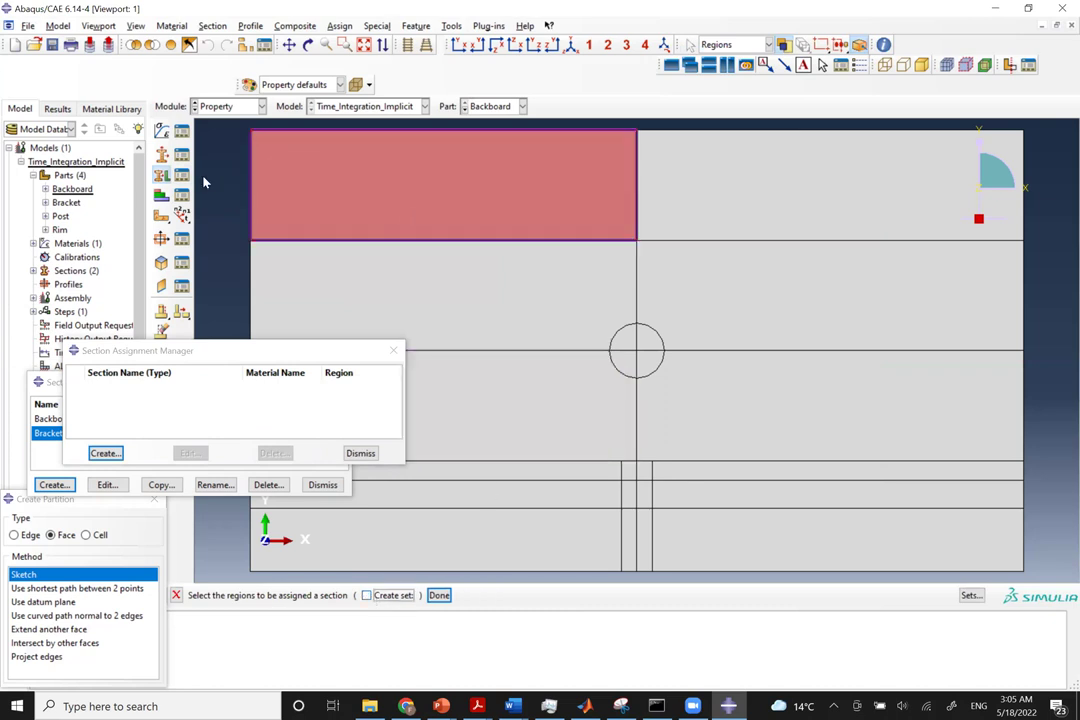
left_click(220, 155)
left_click_drag(236, 122, 1058, 588)
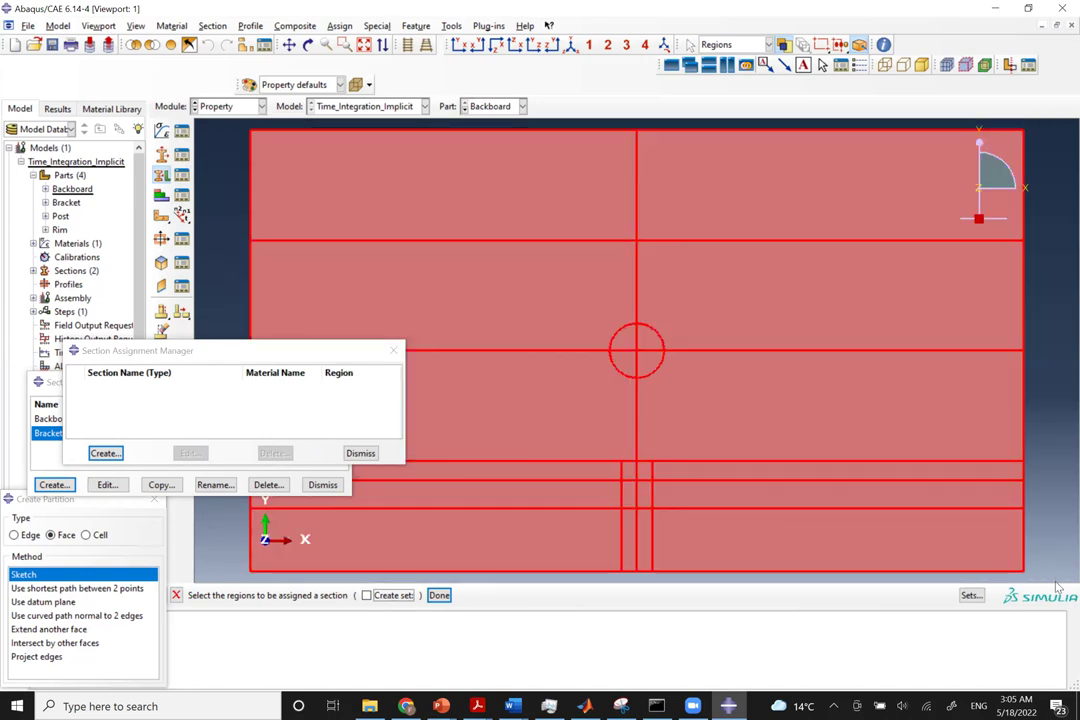
middle_click(926, 249)
left_click(999, 241)
left_click(940, 256)
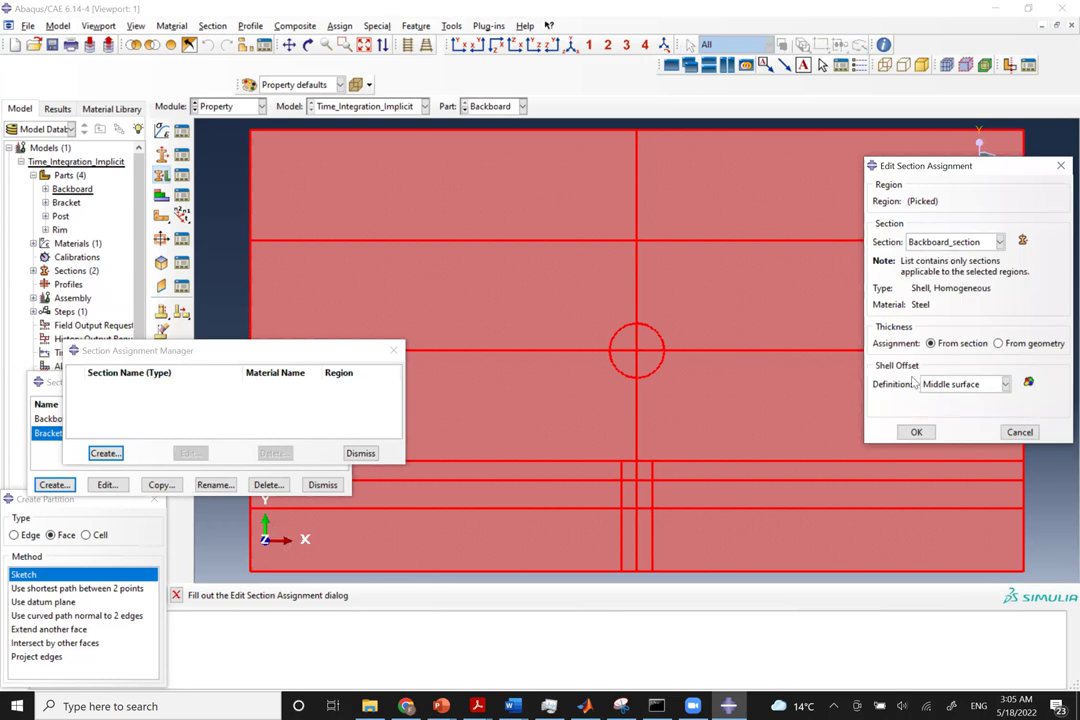
left_click(916, 431)
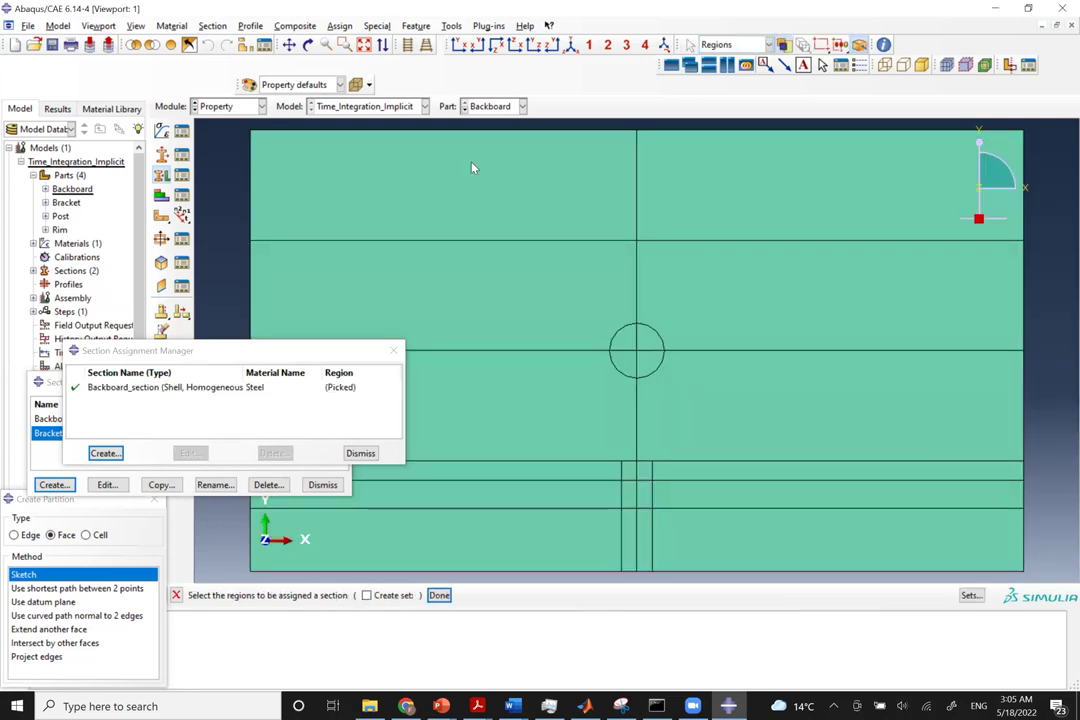
Switch to the Bracket part and assign Bracket_section to all its faces with a middle-surface shell offset.
left_click(490, 106)
left_click(490, 136)
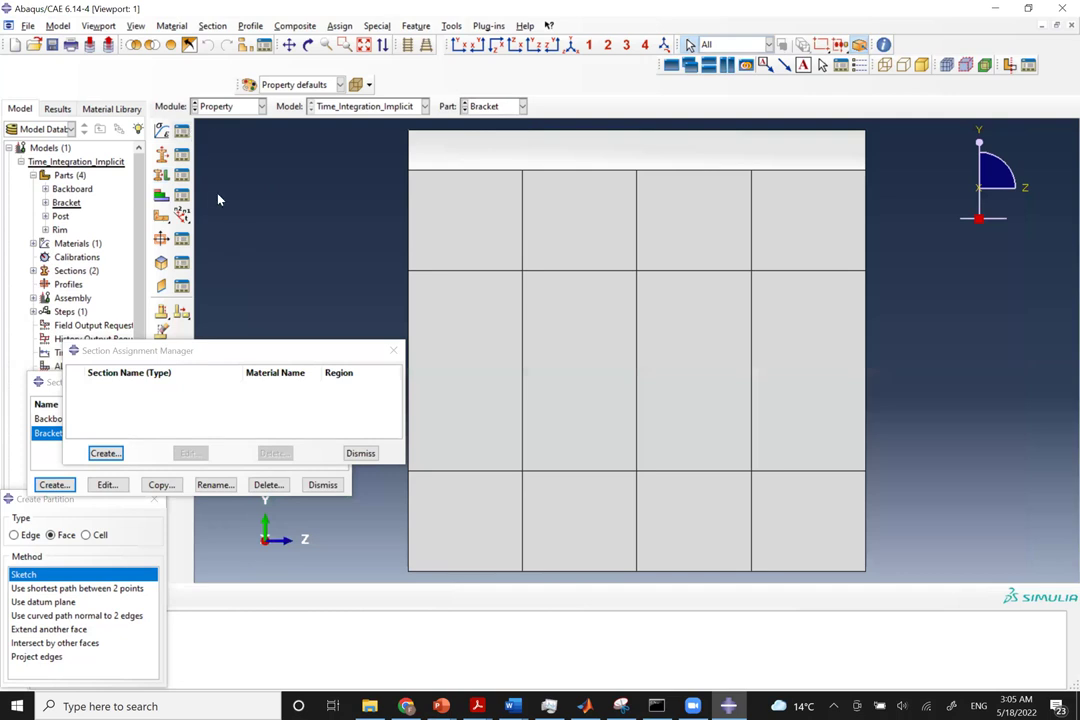
left_click(105, 453)
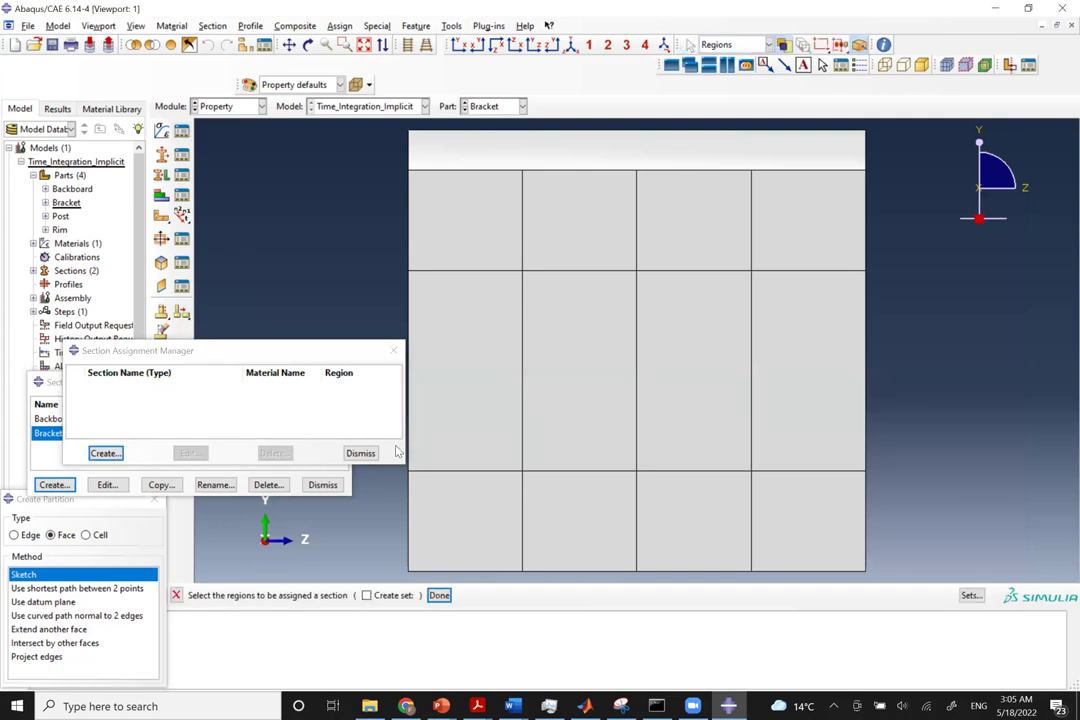
left_click_drag(383, 125, 947, 581)
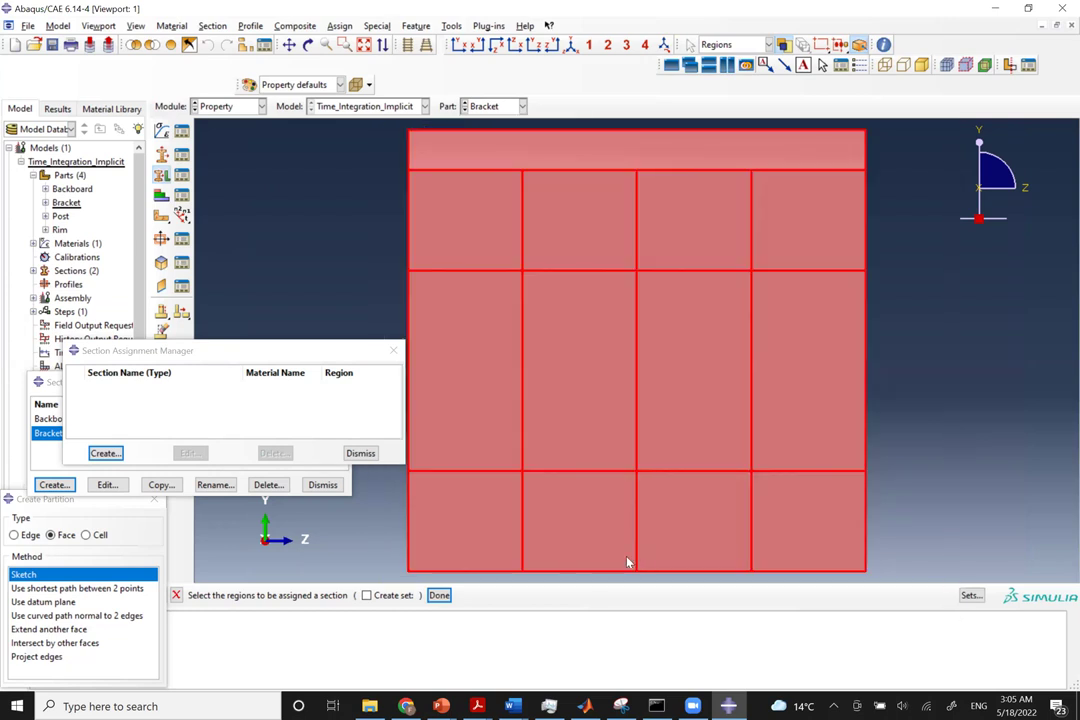
middle_click(651, 299)
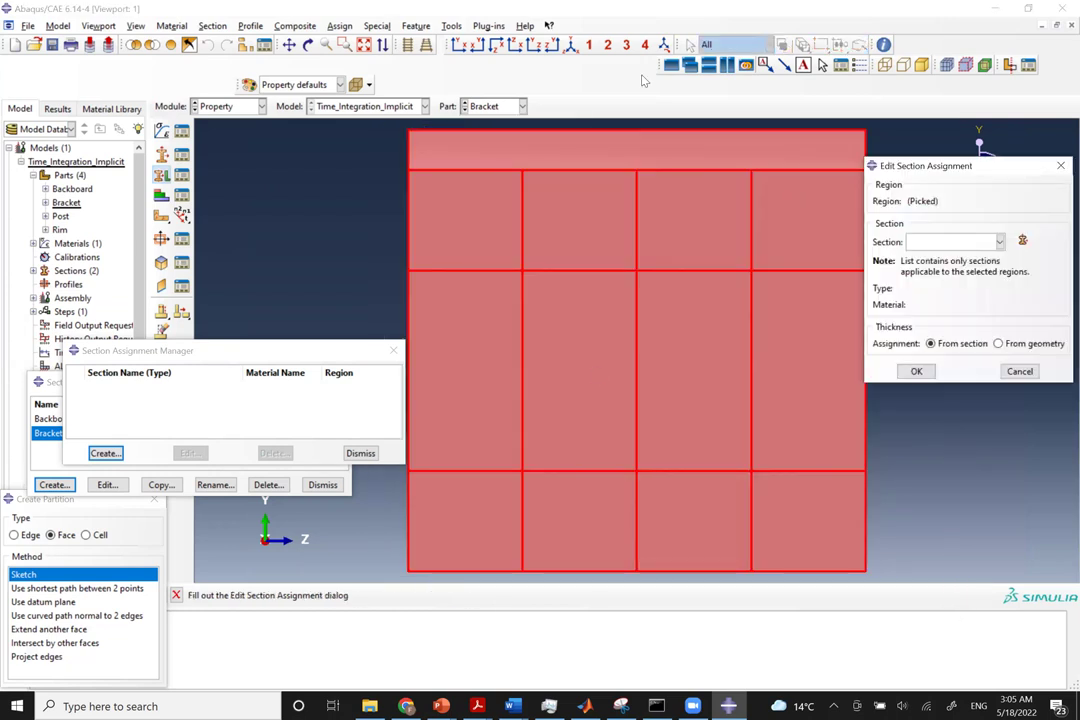
left_click(477, 42)
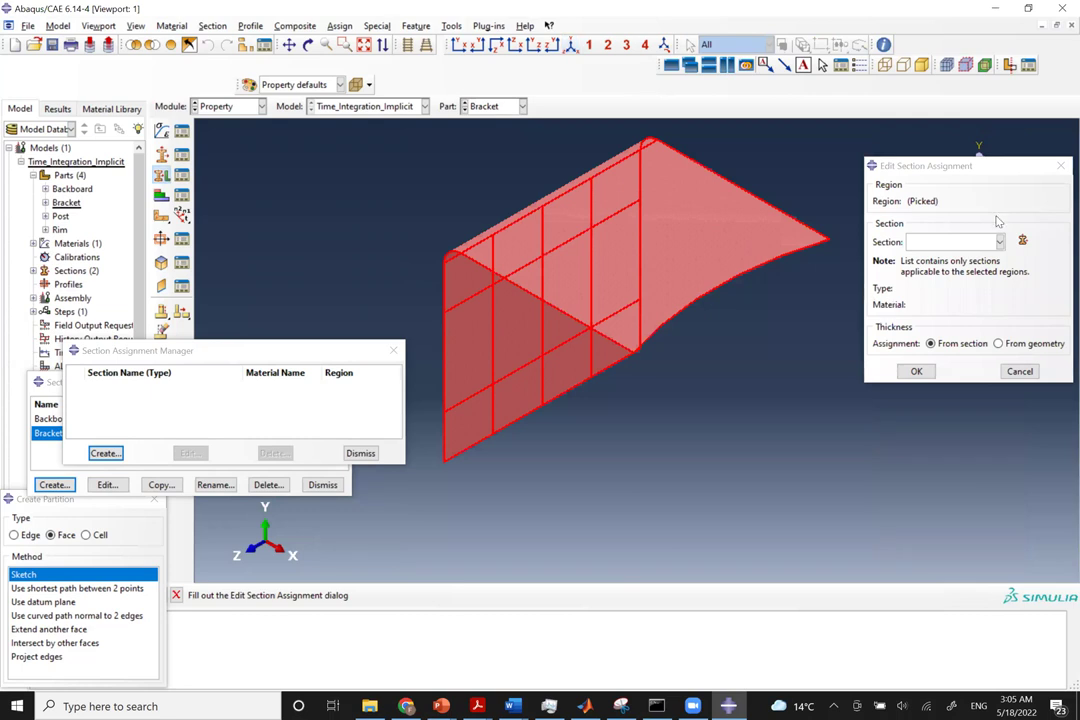
left_click(965, 241)
left_click(955, 272)
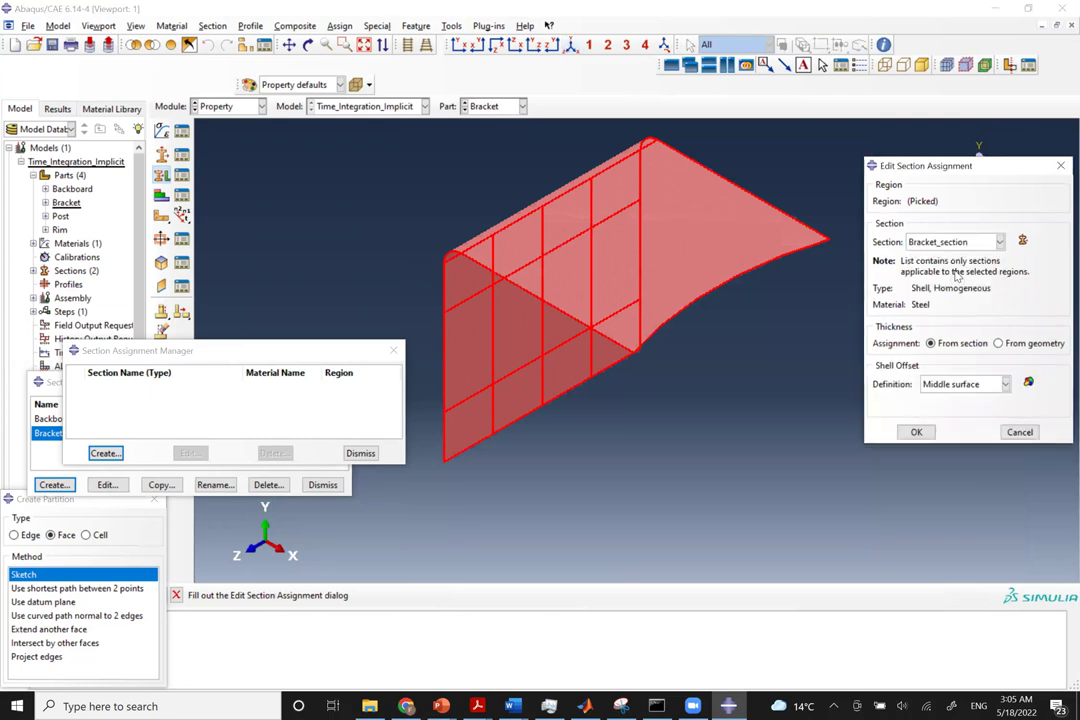
key("Return")
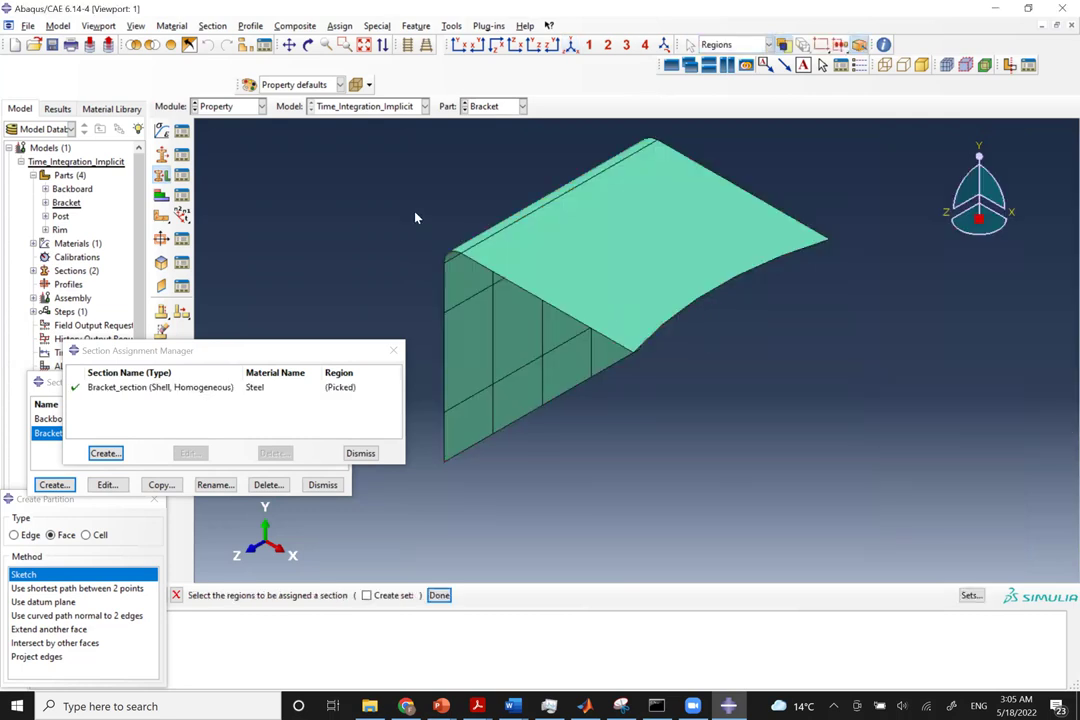
Display the Post part and move the Section Assignment Manager clear of the Section Manager's list.
left_click(520, 106)
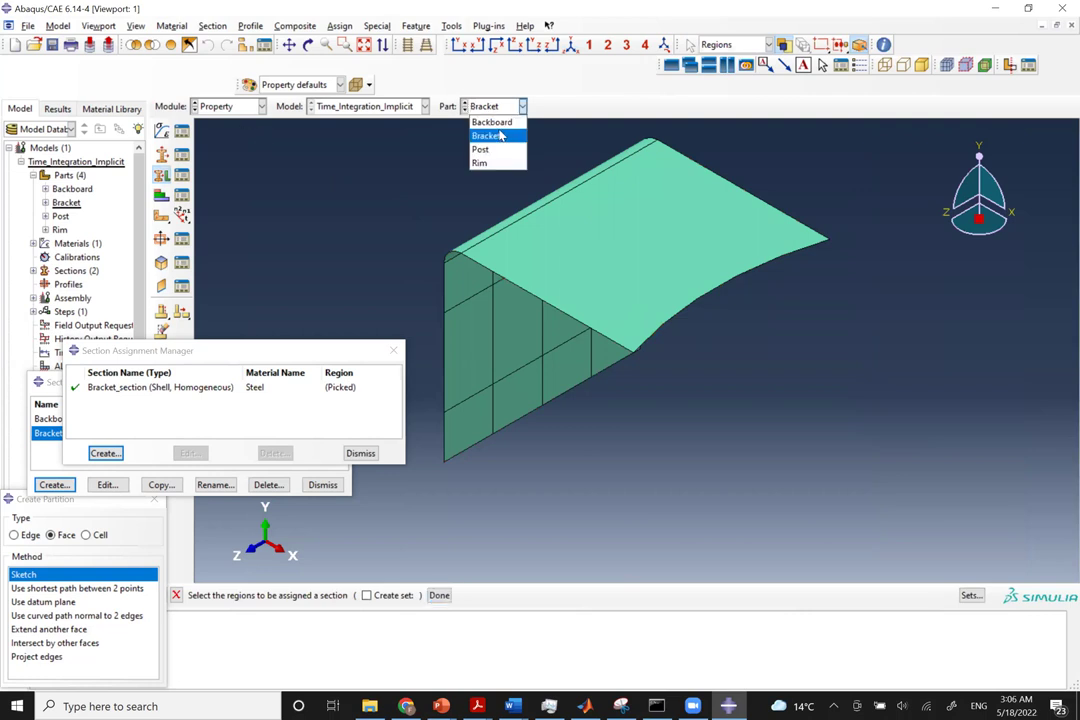
left_click(500, 150)
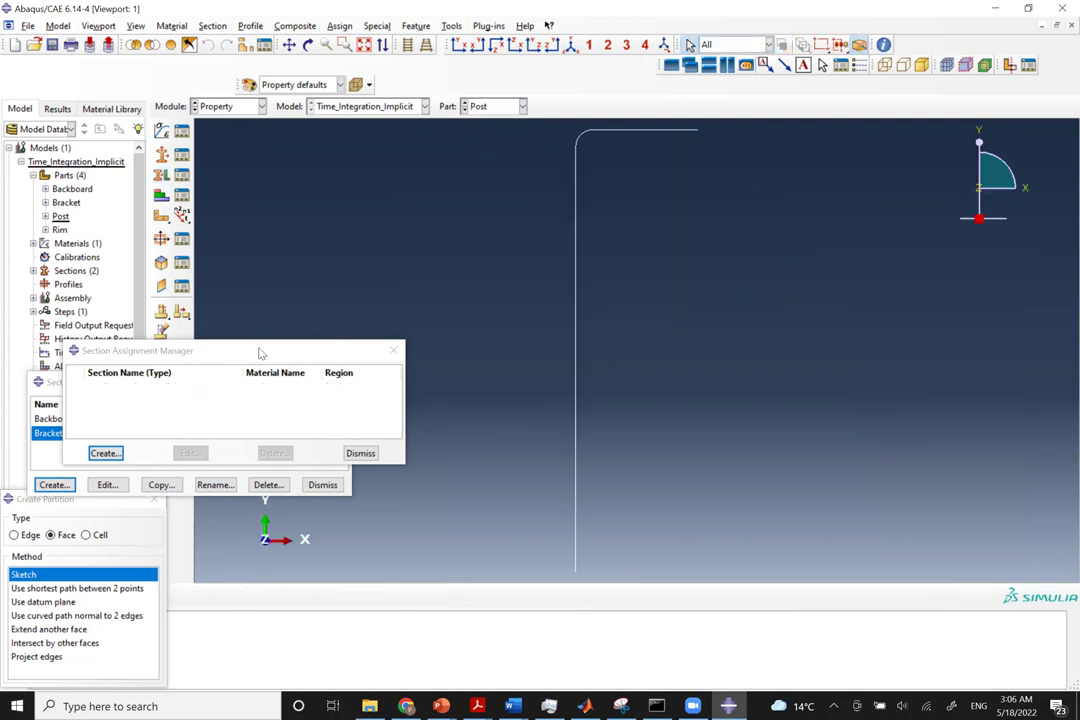
left_click(233, 470)
left_click_drag(244, 345, 264, 483)
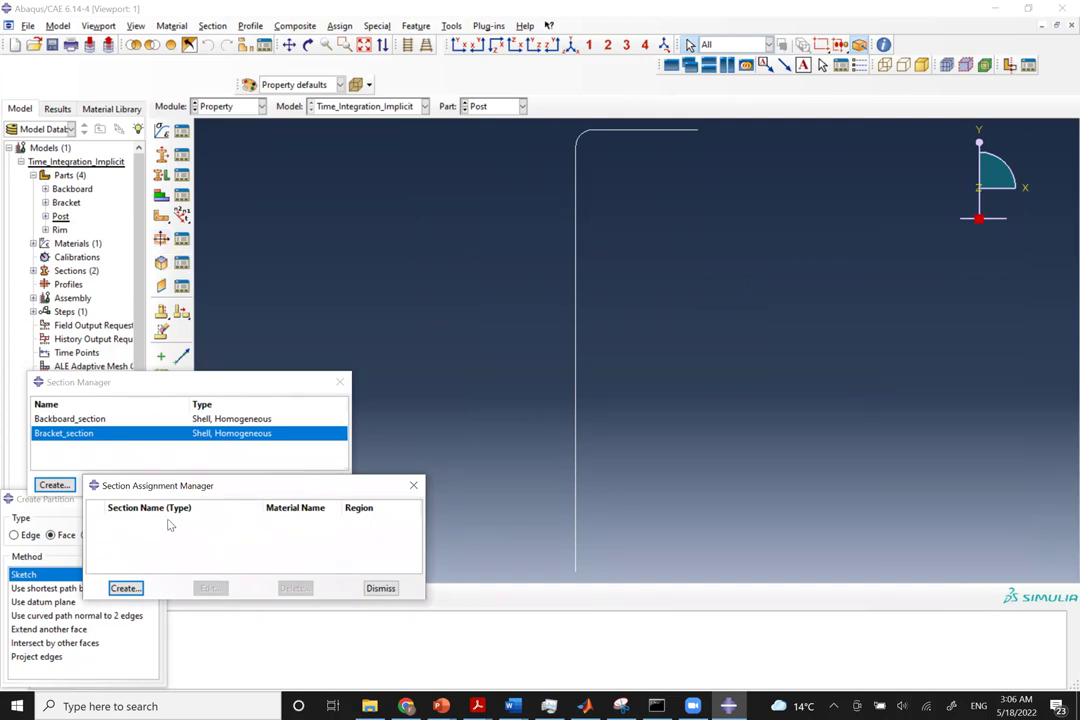
left_click(125, 588)
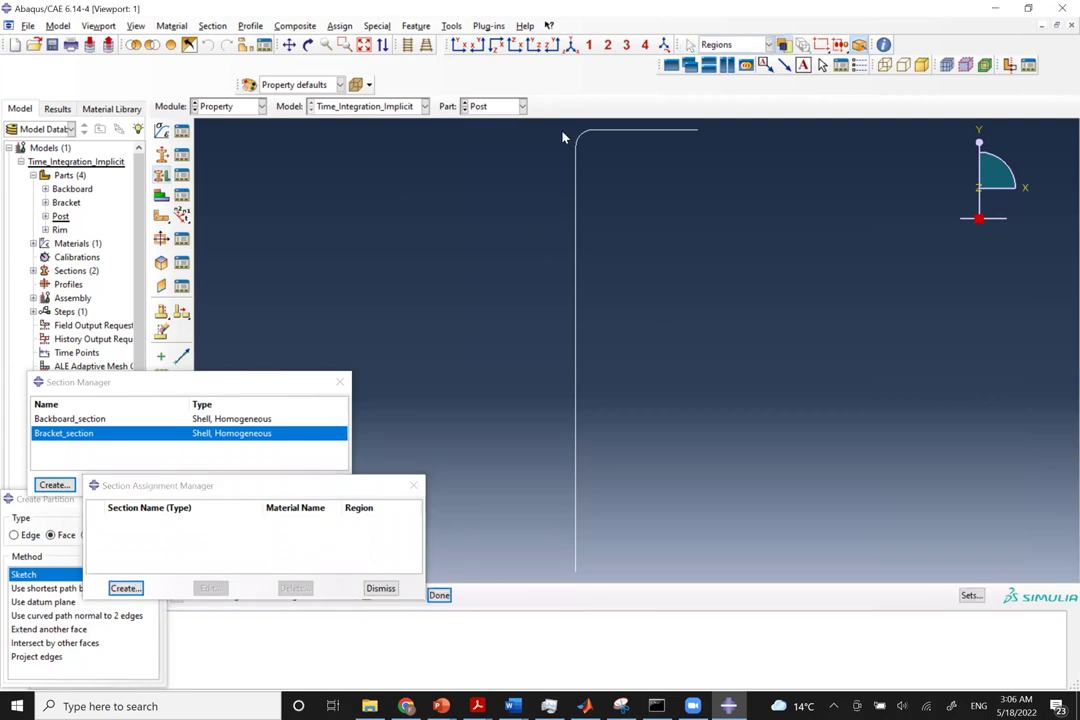
left_click(751, 596)
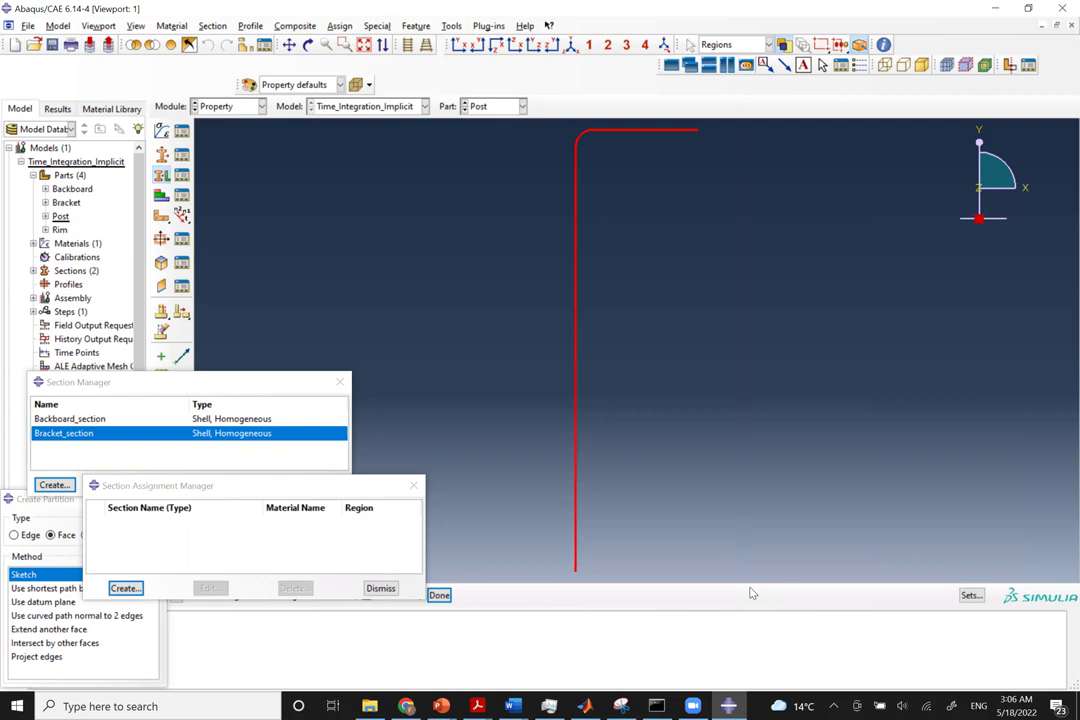
left_click(439, 595)
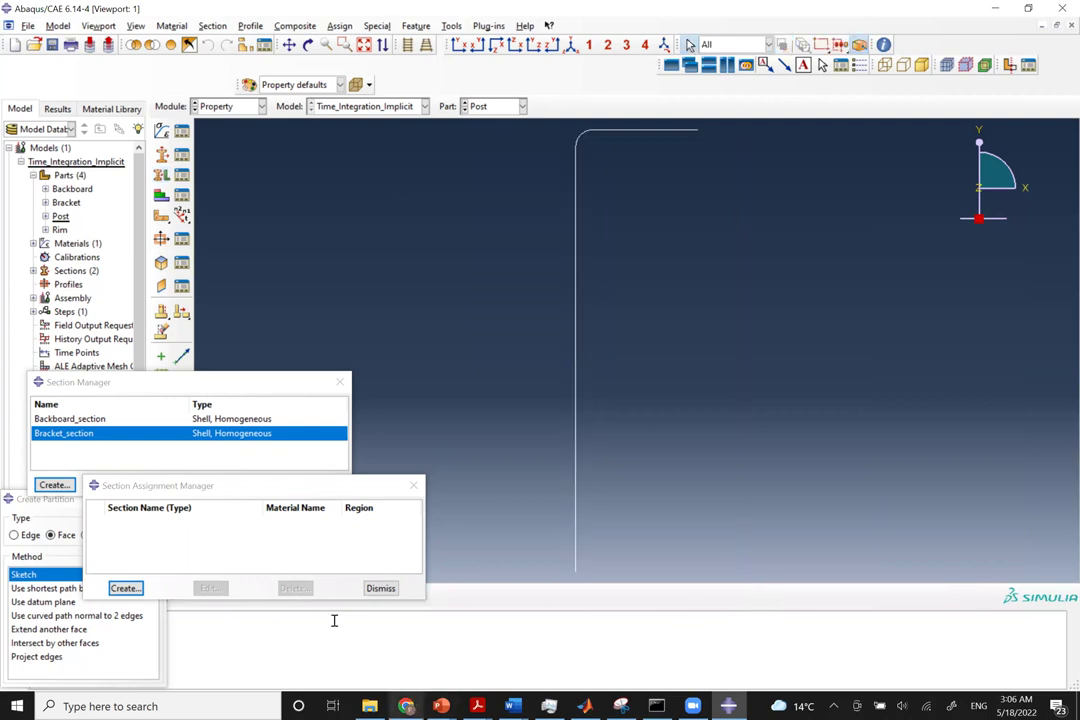
left_click(222, 487)
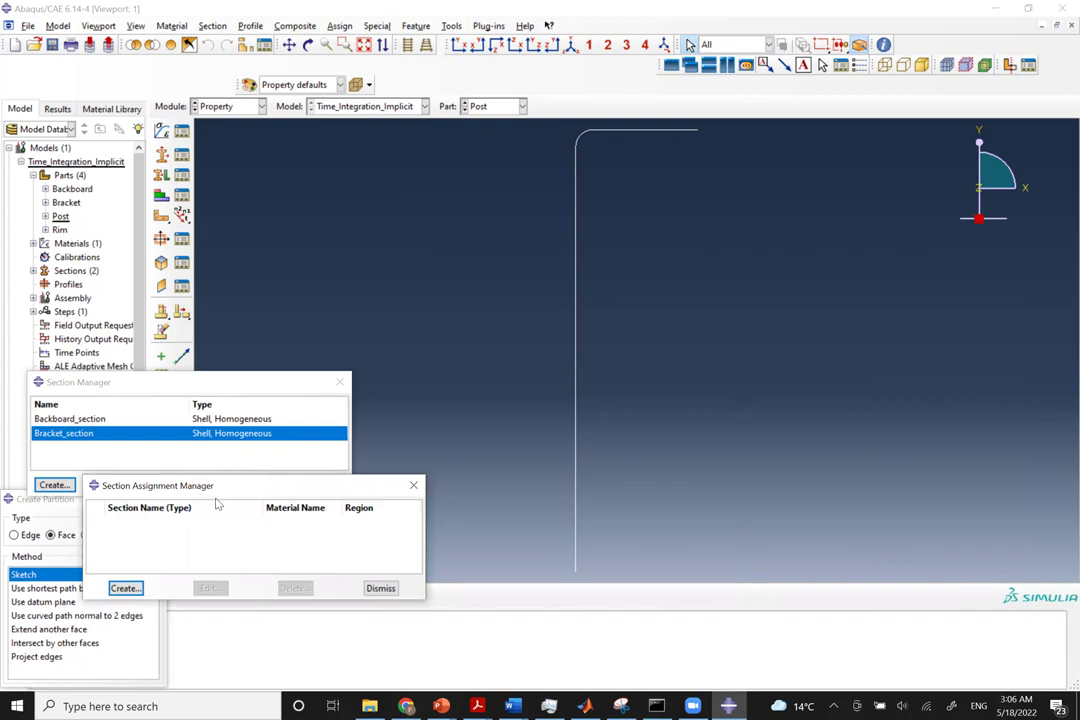
Move the Section Assignment Manager clear of the Section Manager and start a new beam section named Post_section.
left_click_drag(163, 486, 133, 552)
left_click(124, 390)
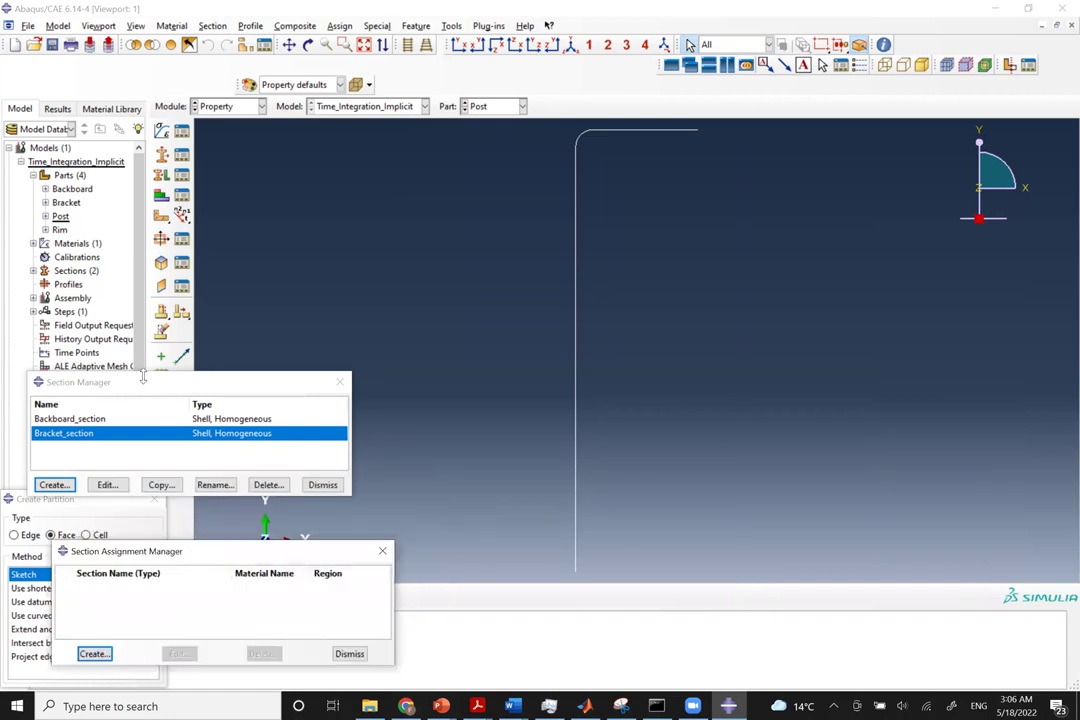
left_click(54, 484)
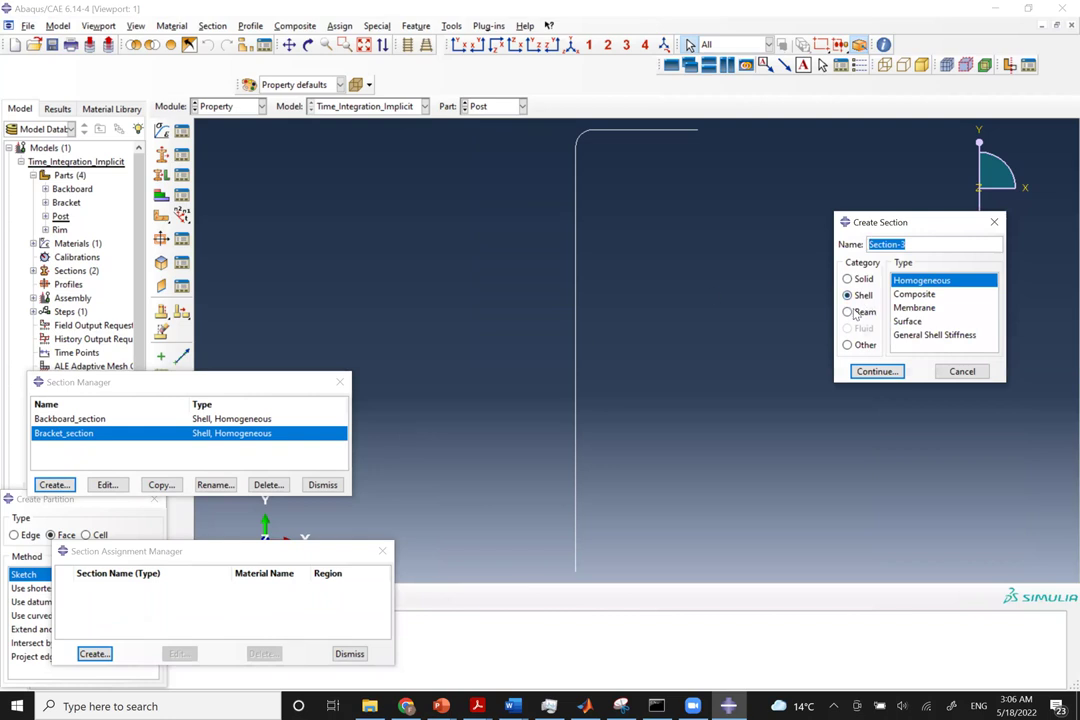
left_click(849, 312)
triple_click(888, 244)
type("Post_section")
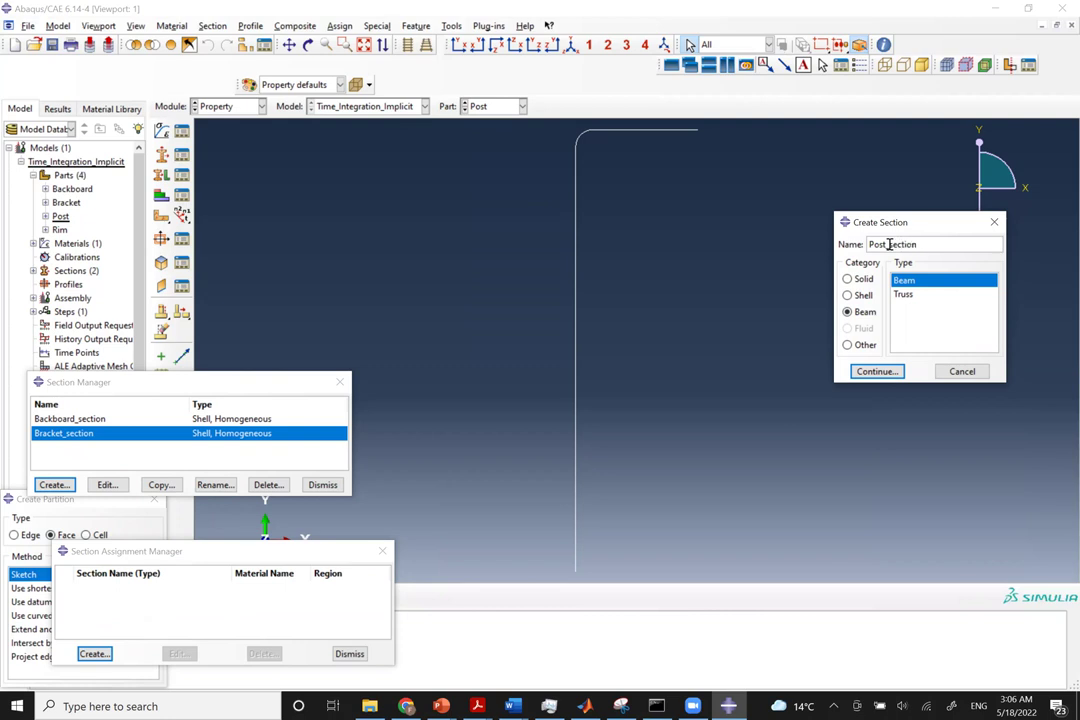
left_click(862, 313)
left_click(877, 371)
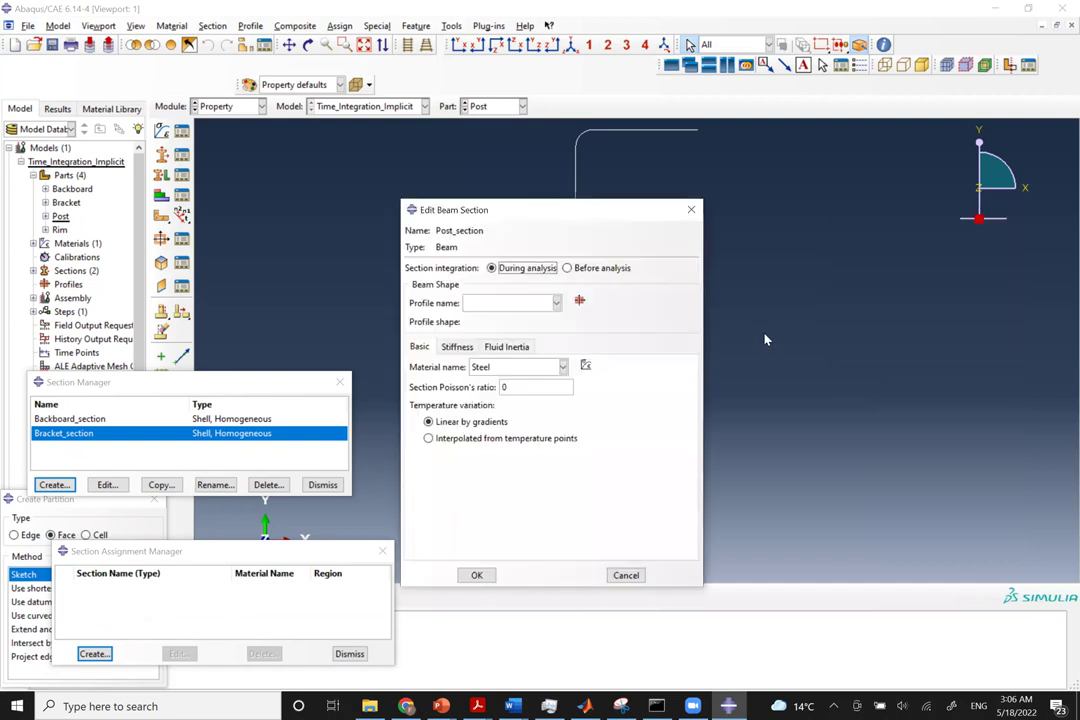
Start a new pipe-shaped beam profile named Post_Section for the post's beam section.
left_click(580, 301)
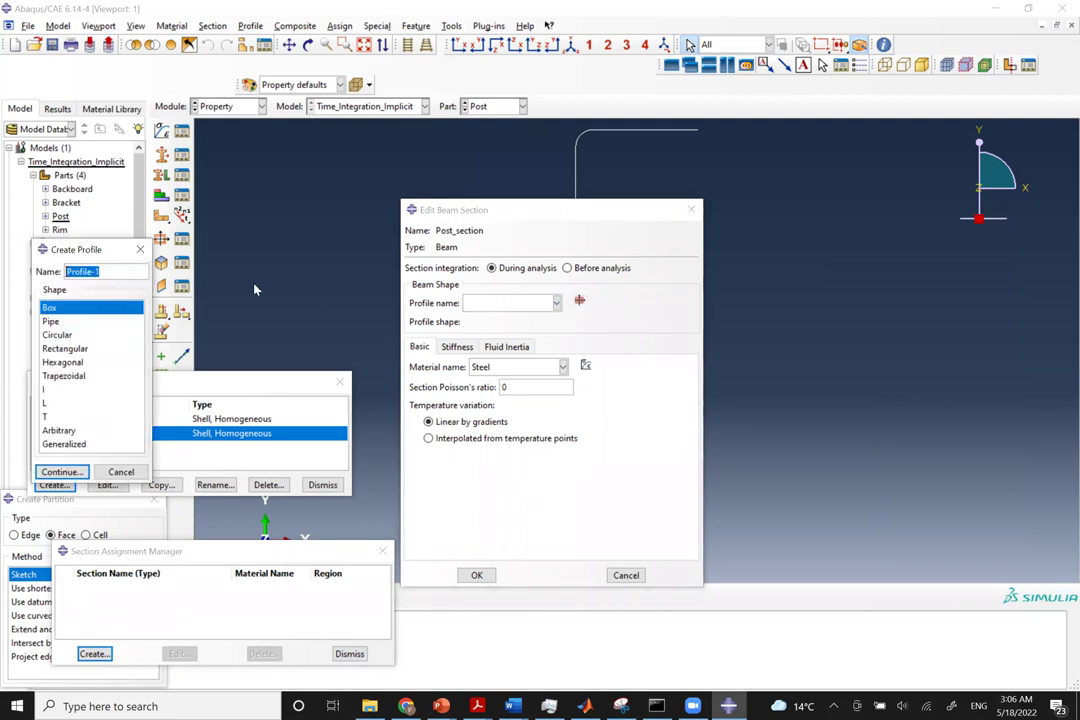
type("Post_Sectino")
key("BackSpace")
key("BackSpace")
key("BackSpace")
type("ion")
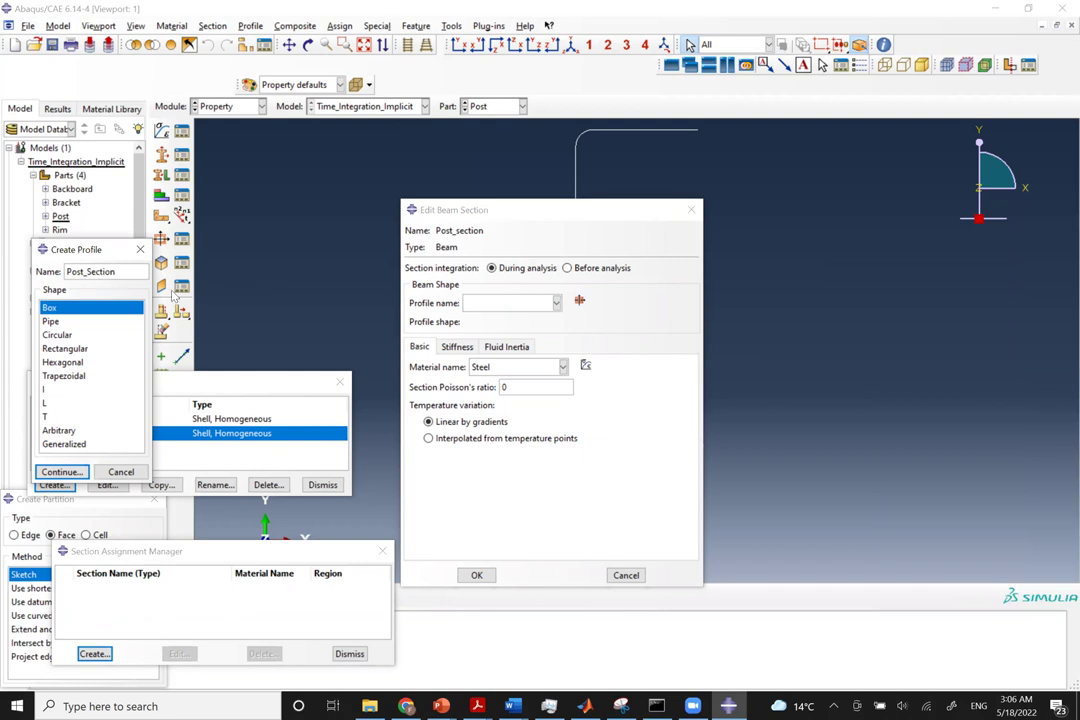
left_click(55, 322)
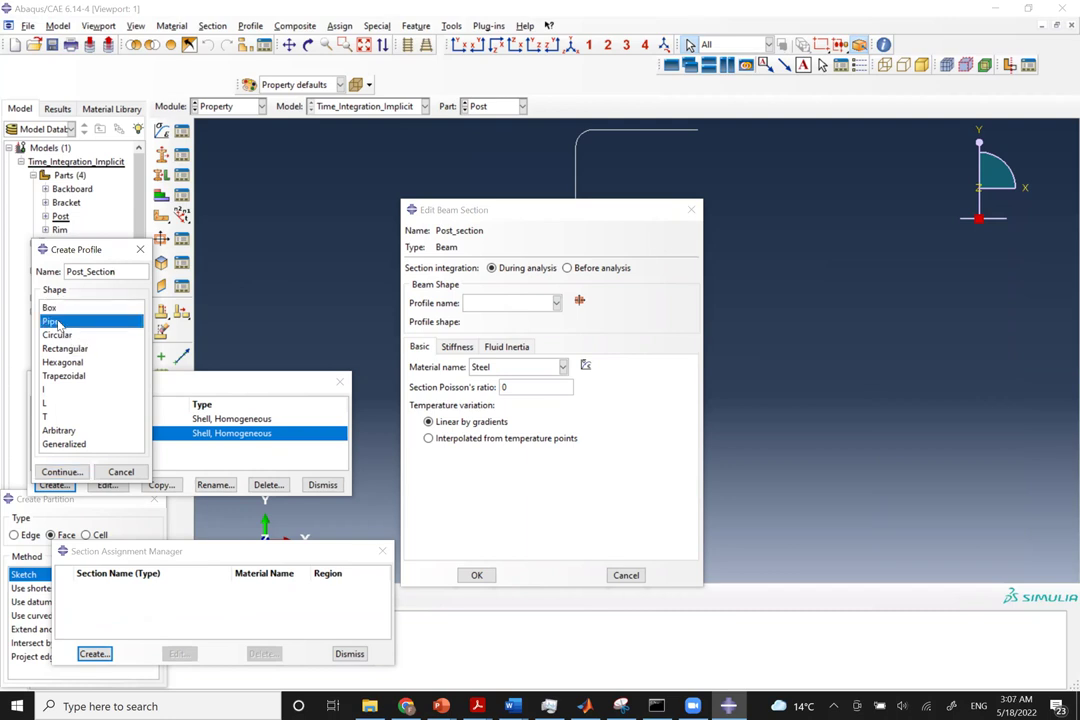
left_click(62, 471)
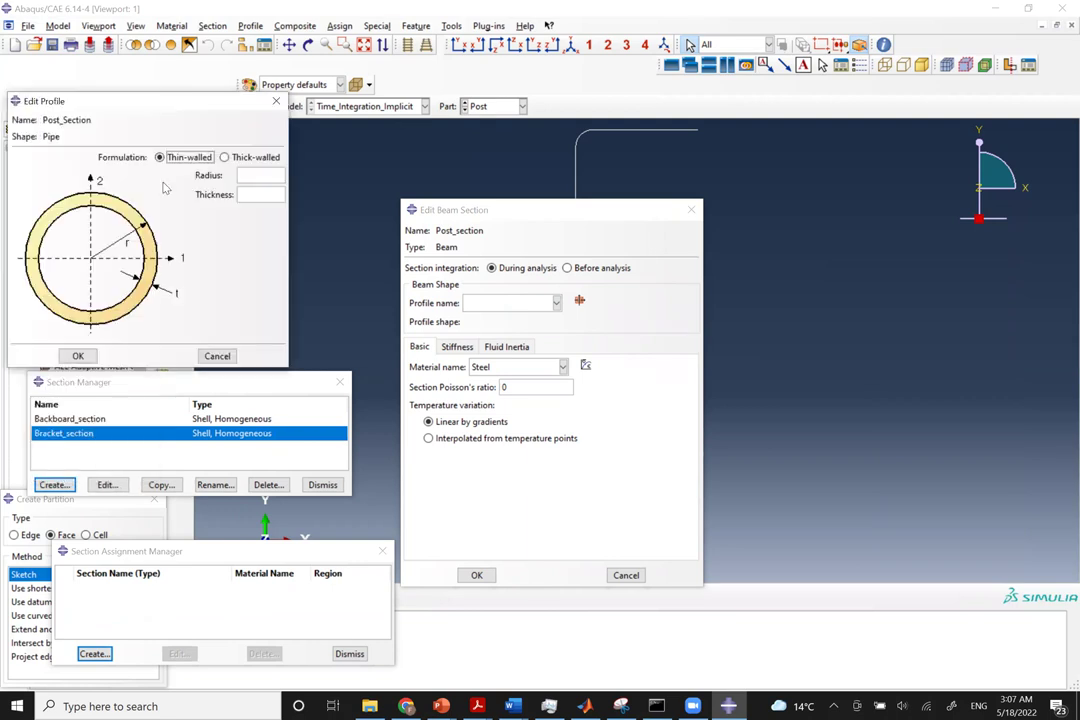
Check the component dimensions in the slides and define the thin-walled pipe profile with radius 2.5 and thickness 0.2.
left_click(239, 175)
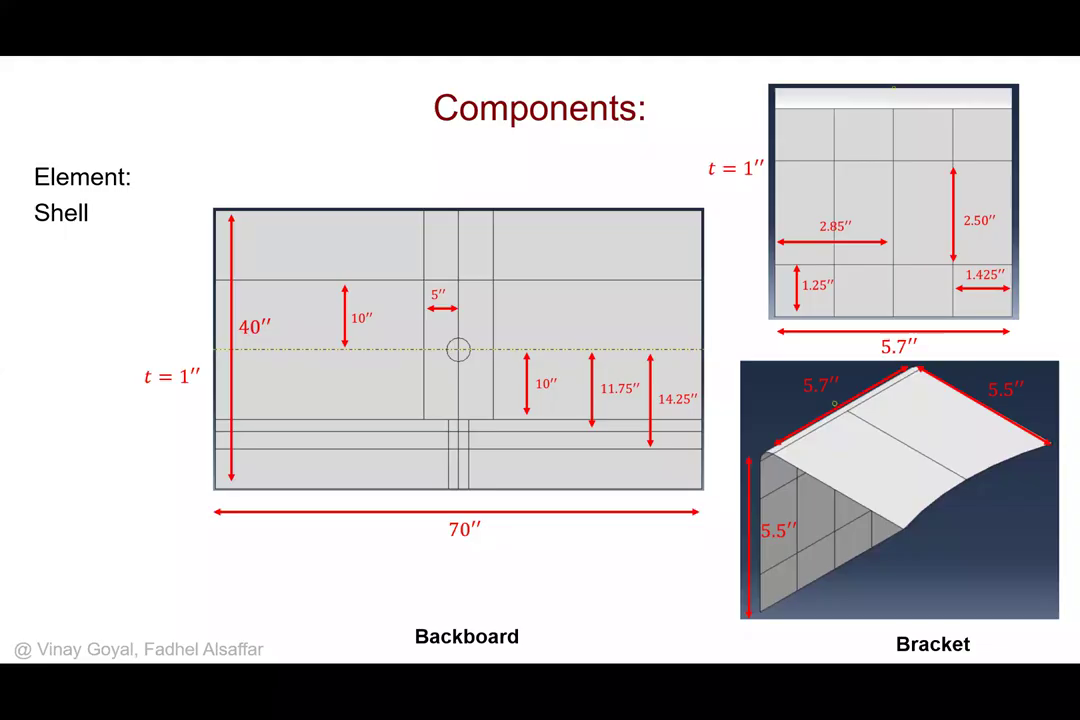
key("Right")
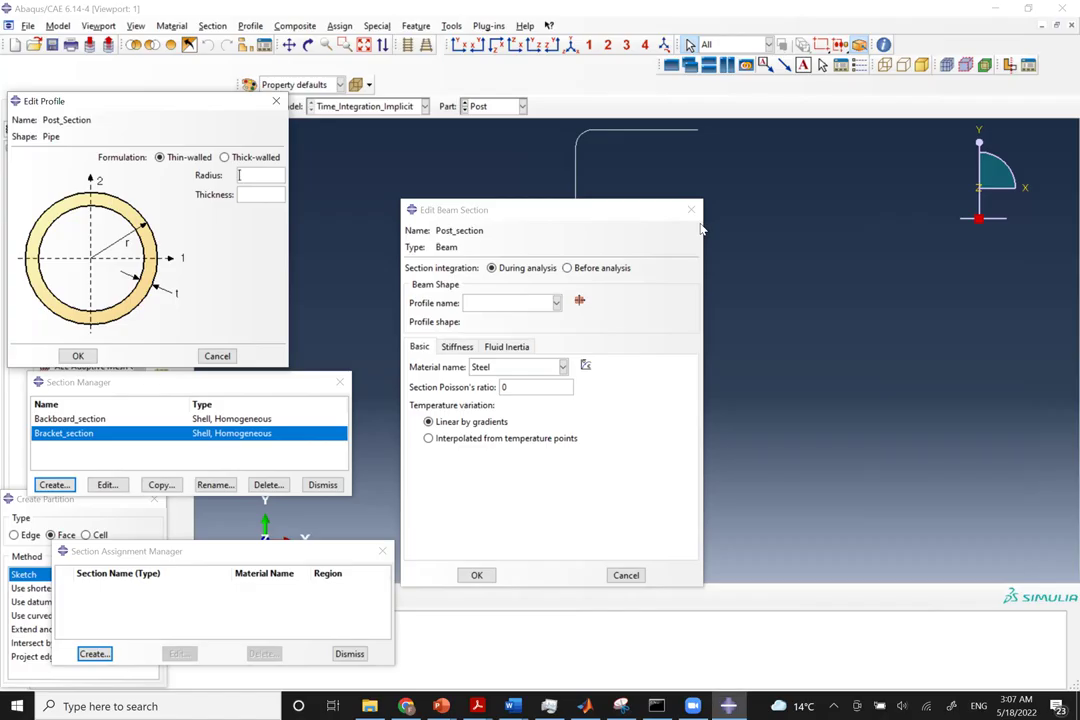
type("2.5")
type("0.2")
left_click(76, 356)
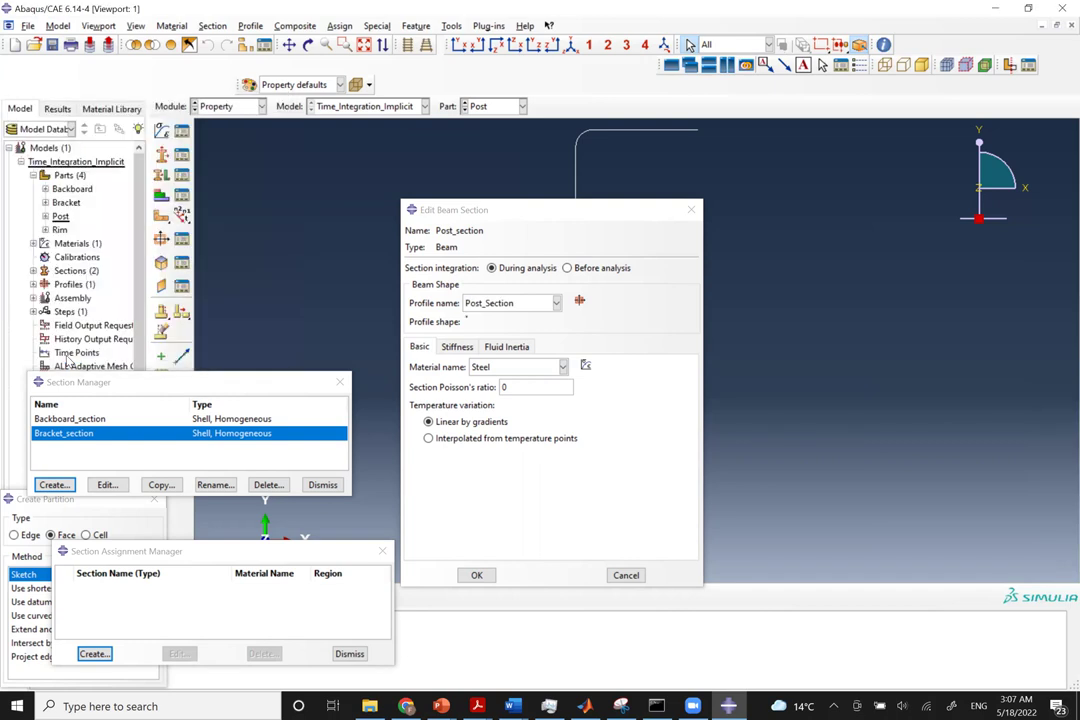
Set the section Poisson's ratio of Post_section to 0.3 and finish the beam section with the Steel material.
double_click(518, 386)
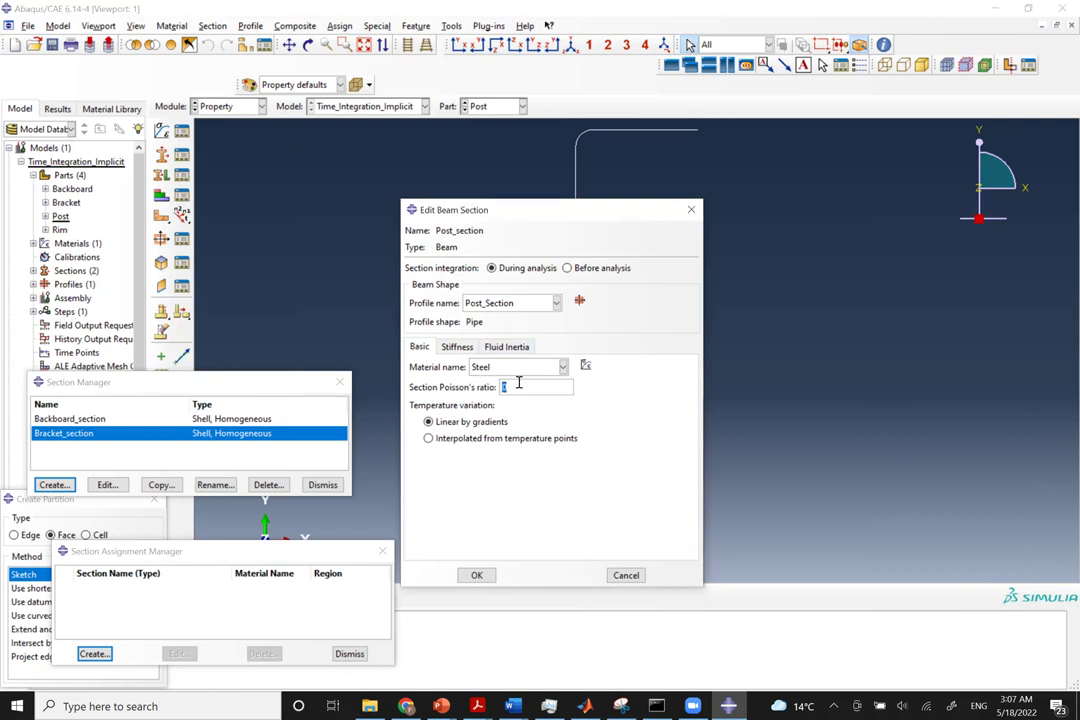
type("0.3")
left_click(476, 577)
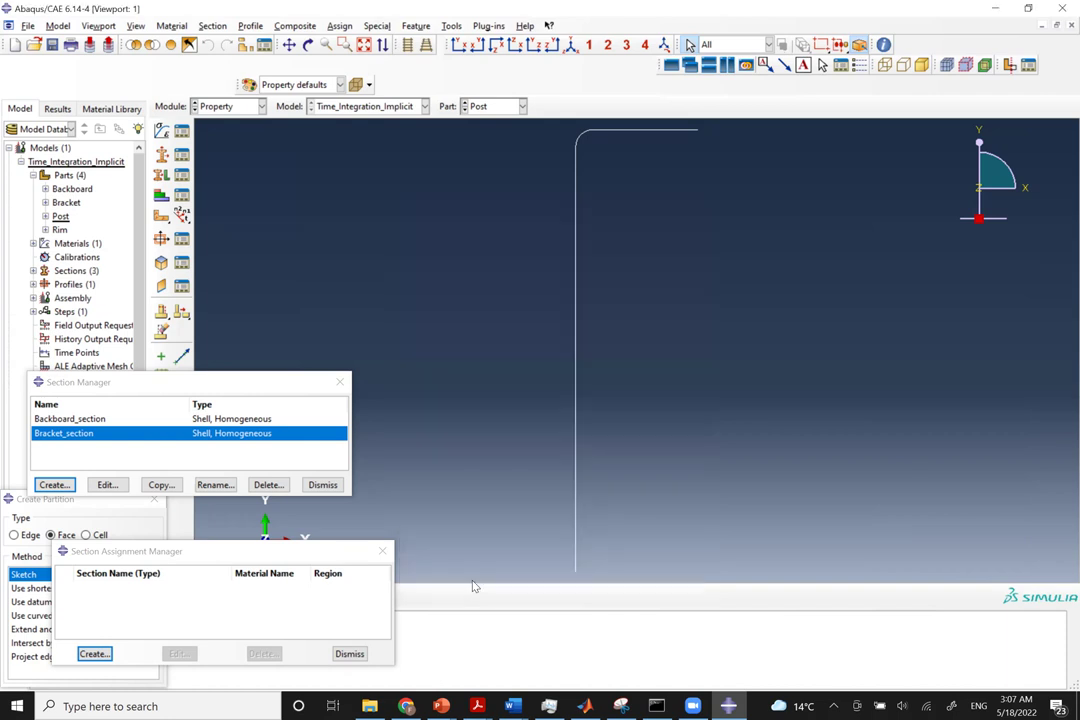
Start another beam section named Rim_Section.
left_click(42, 484)
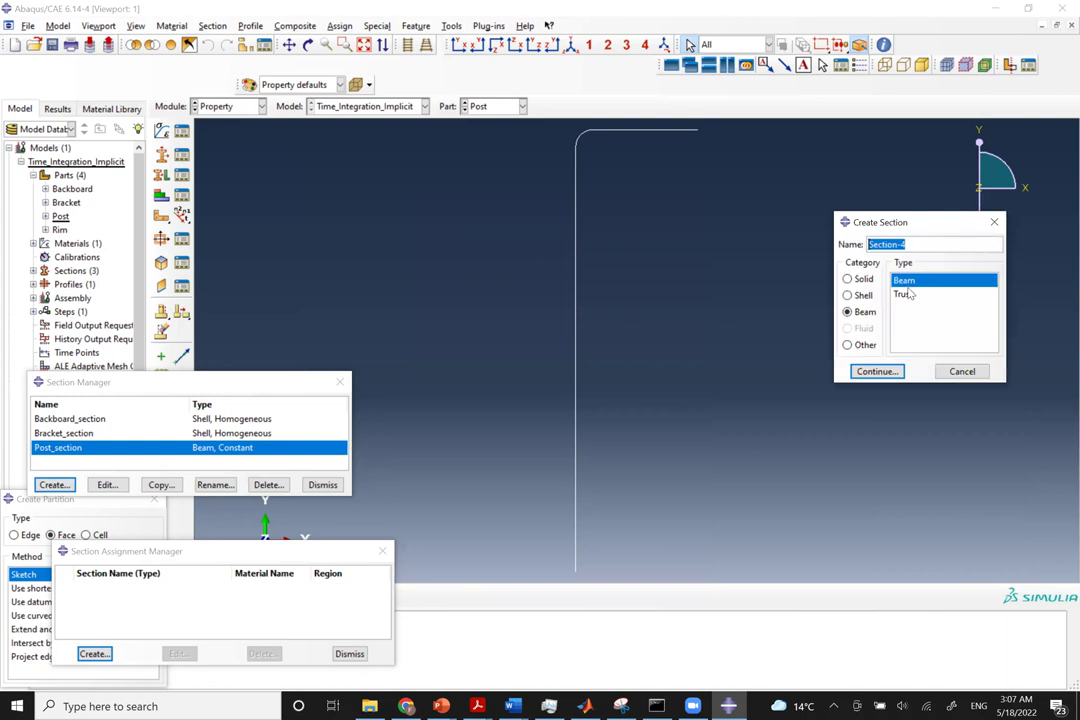
type("Rim_Section")
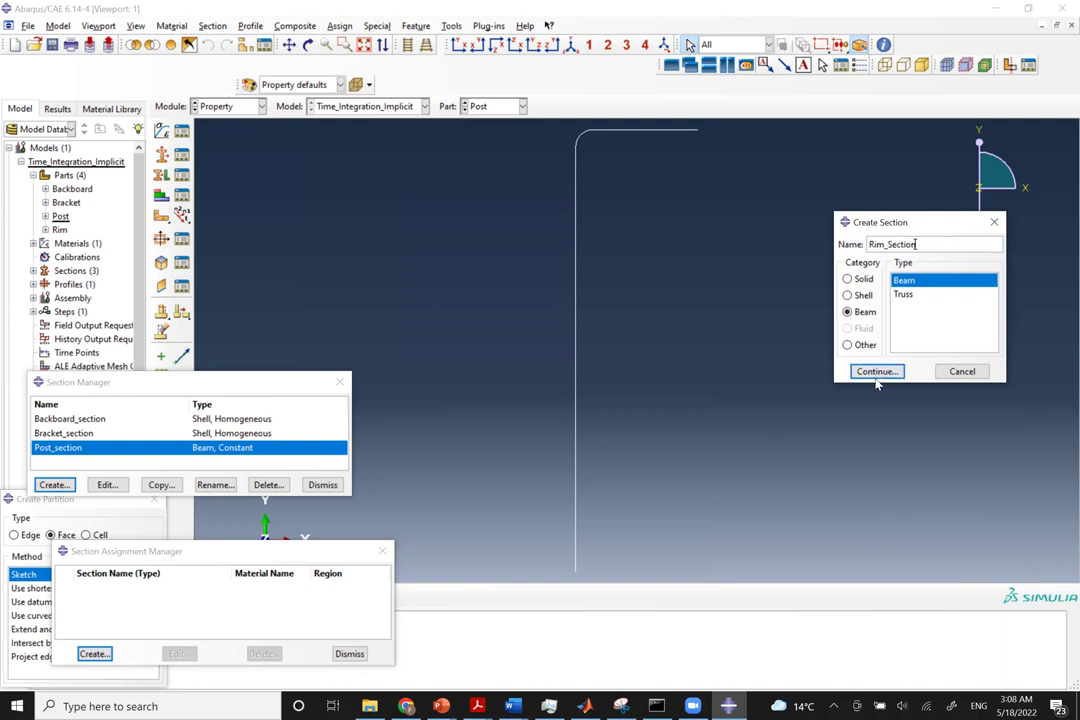
key("Return")
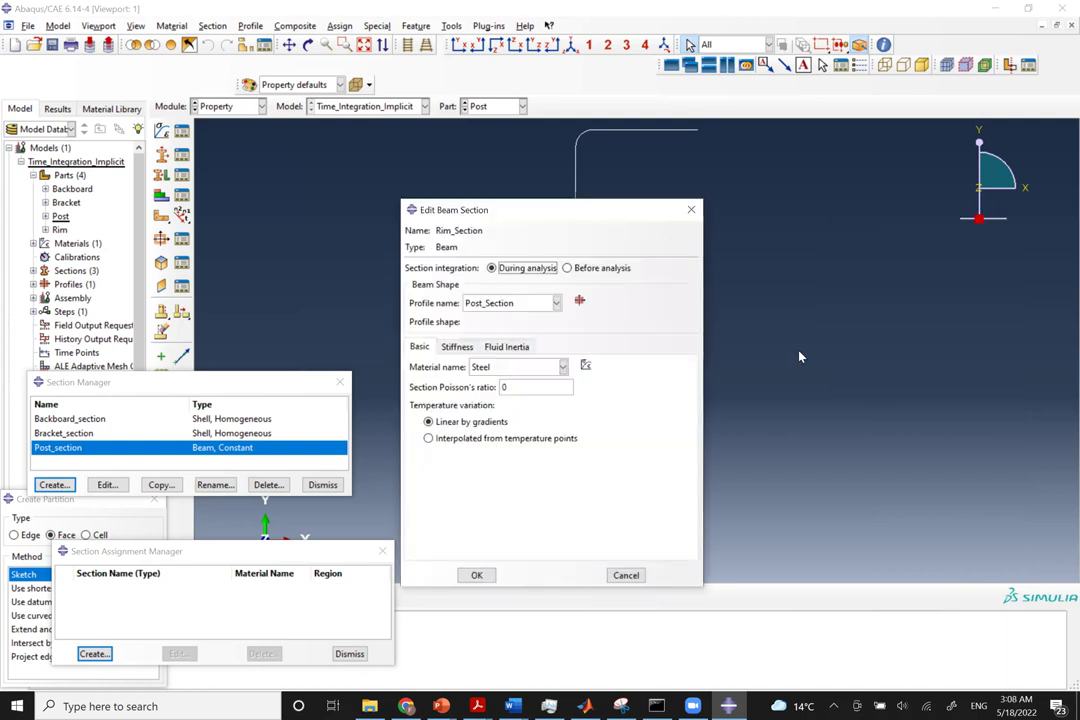
Create a circular beam profile named Rim_section with a radius of 0.5.
left_click(579, 300)
type("Rim_section")
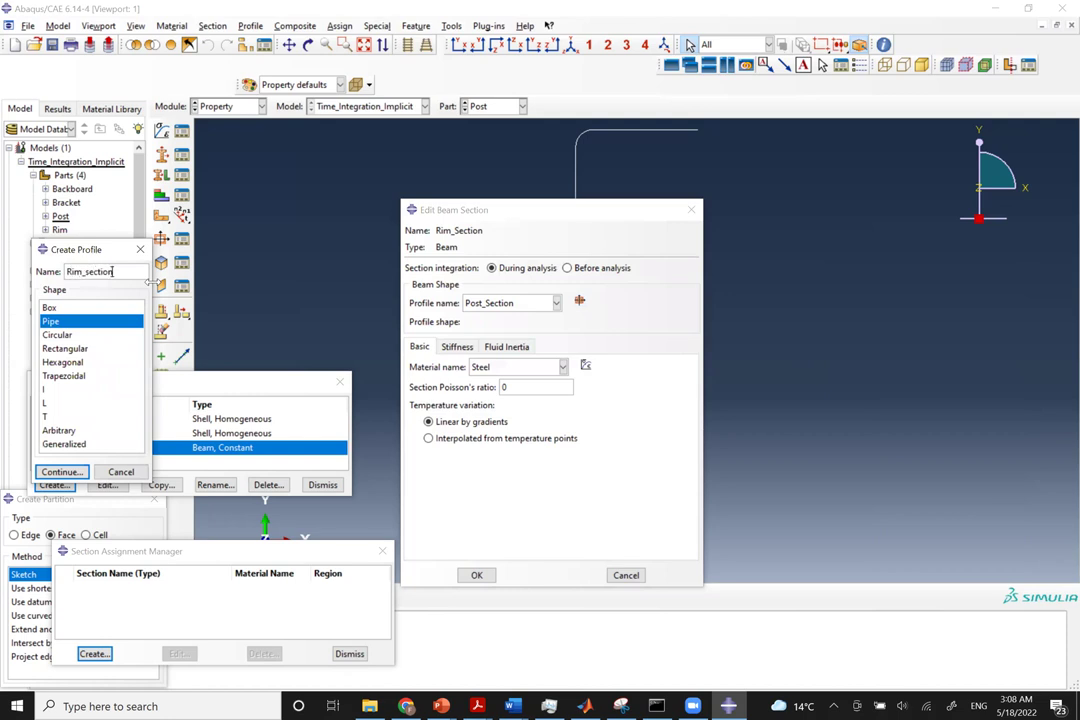
left_click(62, 336)
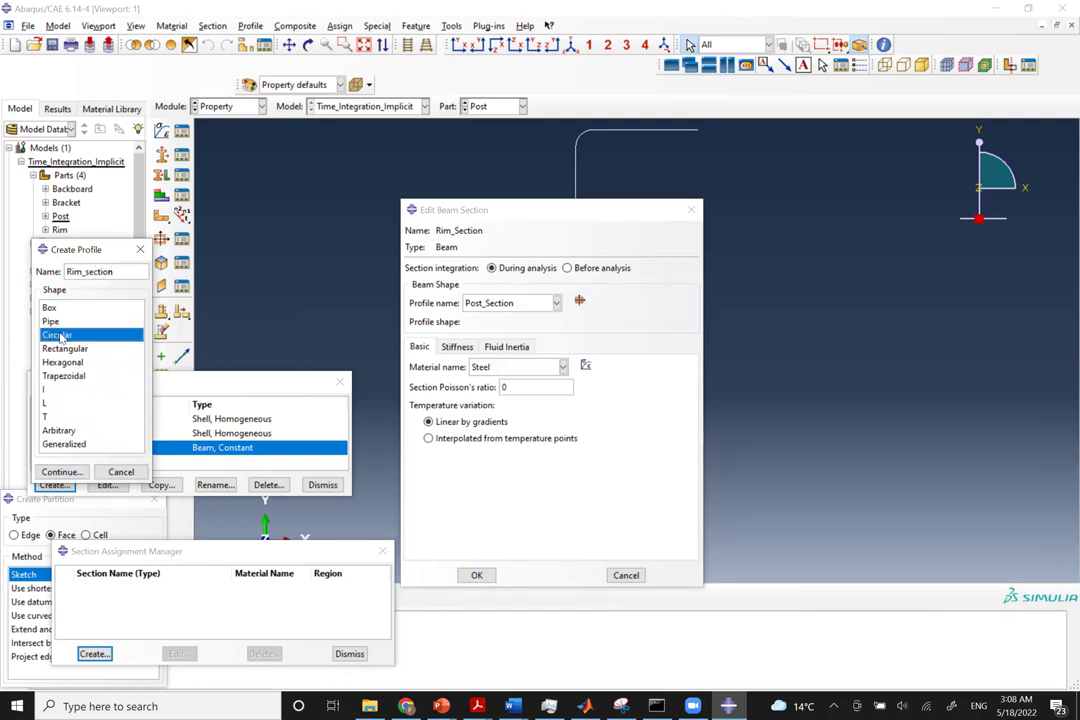
left_click(62, 473)
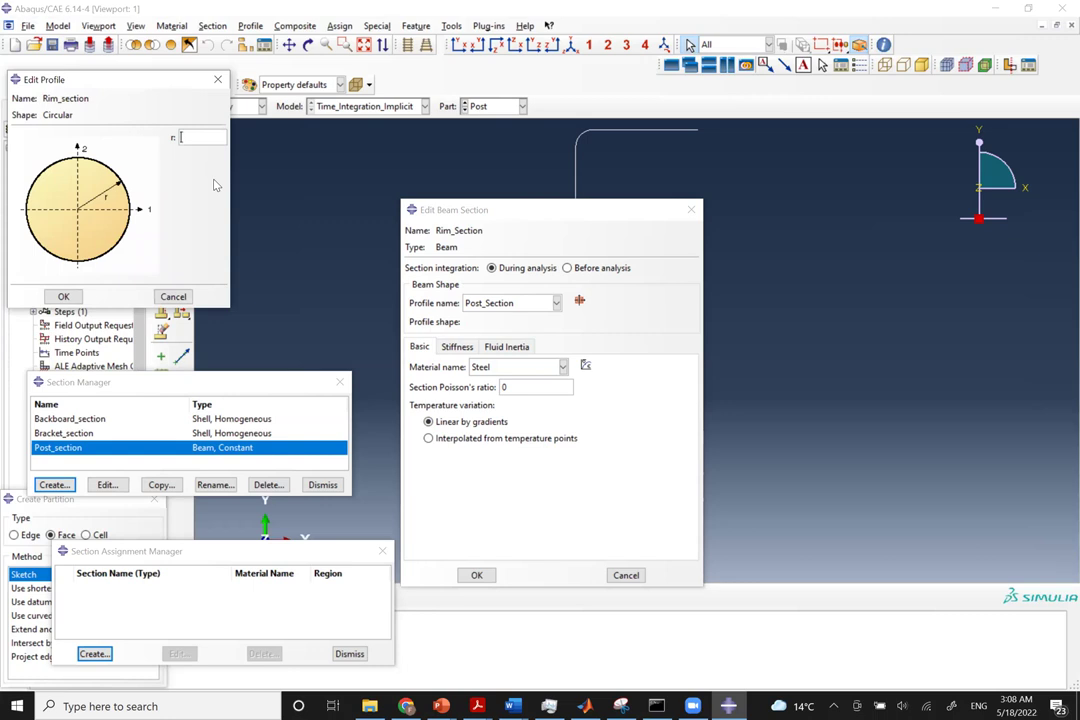
type("0.5")
left_click(63, 296)
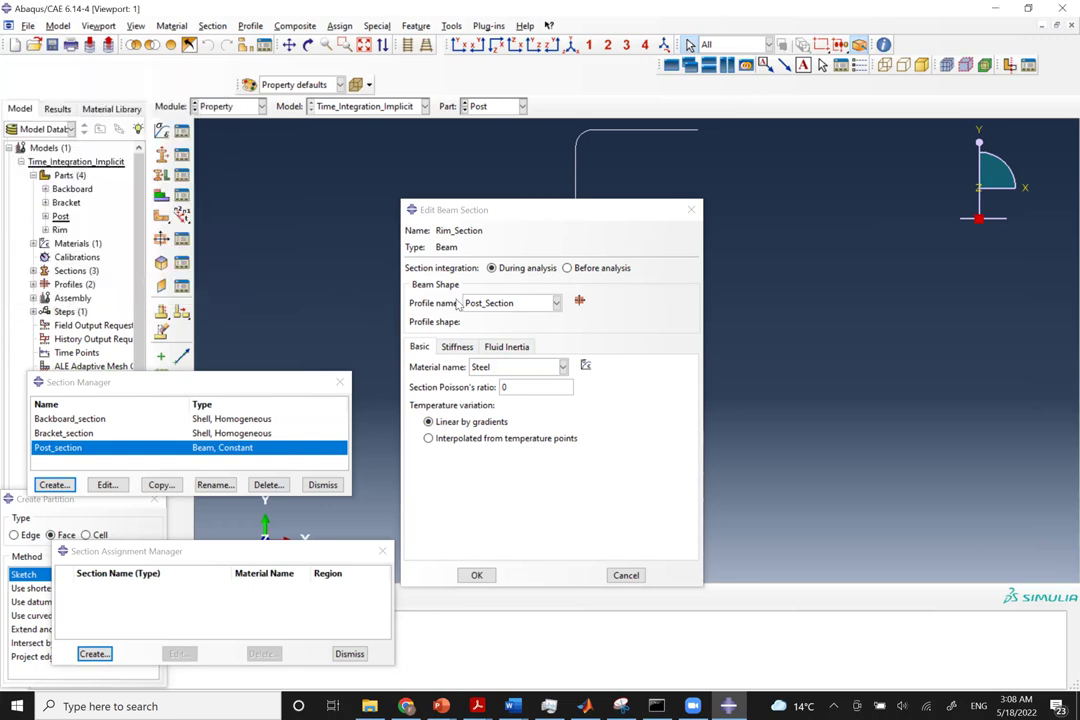
Give Rim_Section the Rim_section profile and a section Poisson's ratio of 0.3, keeping Steel, and finish the section.
left_click(495, 303)
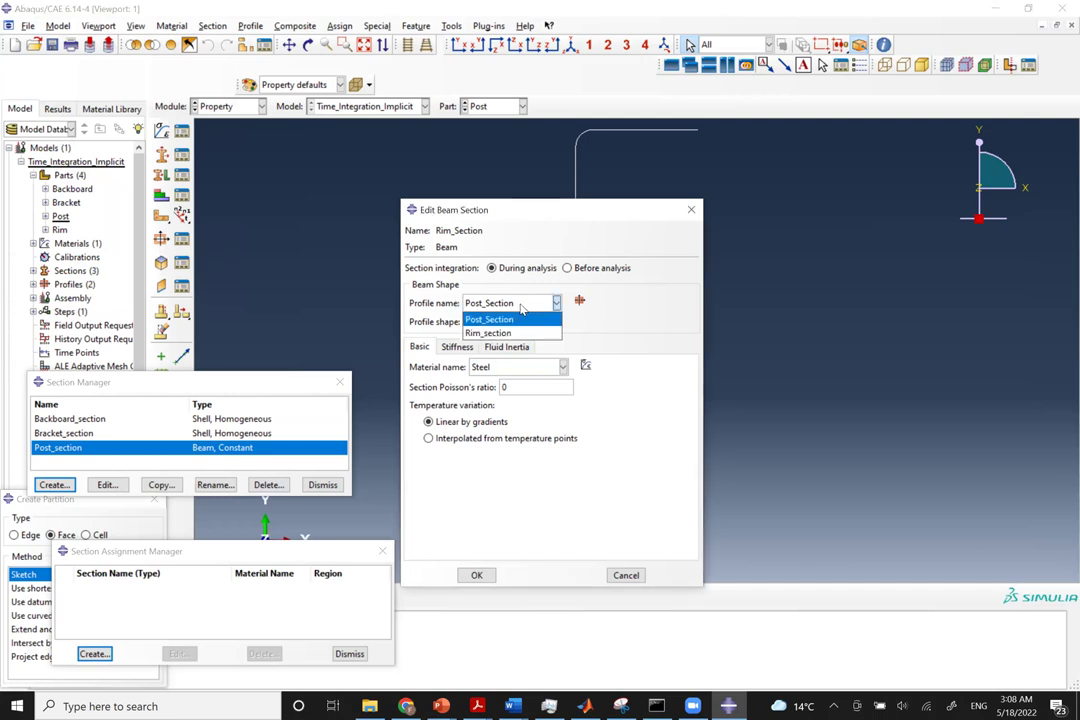
left_click(495, 332)
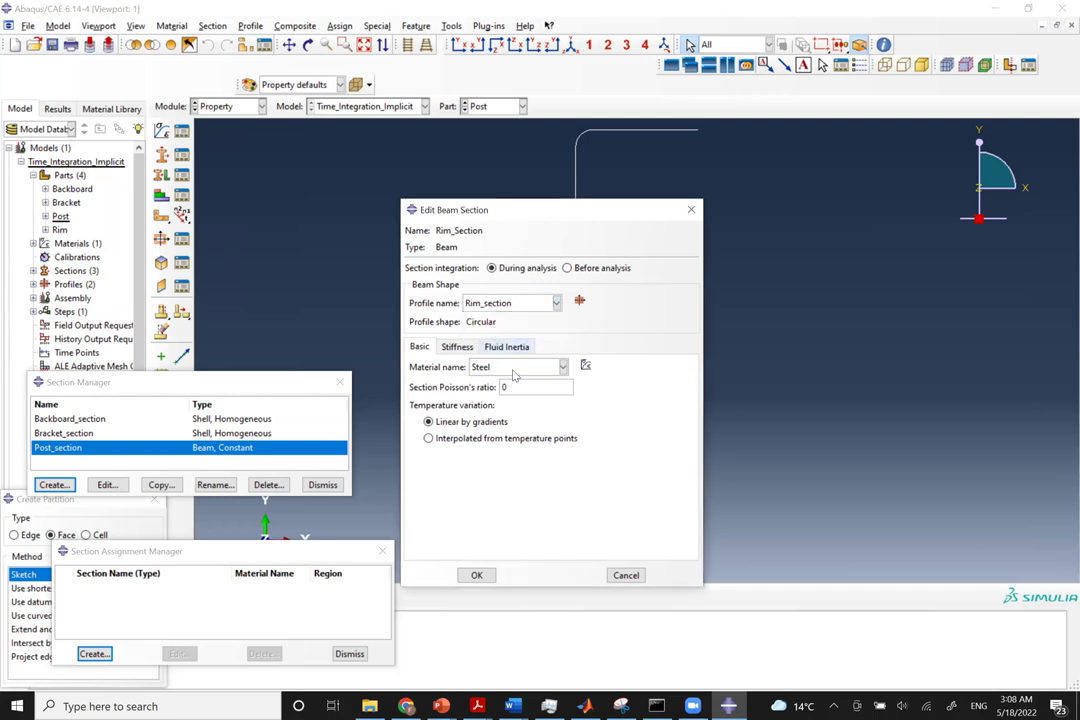
type("0.3")
left_click(476, 575)
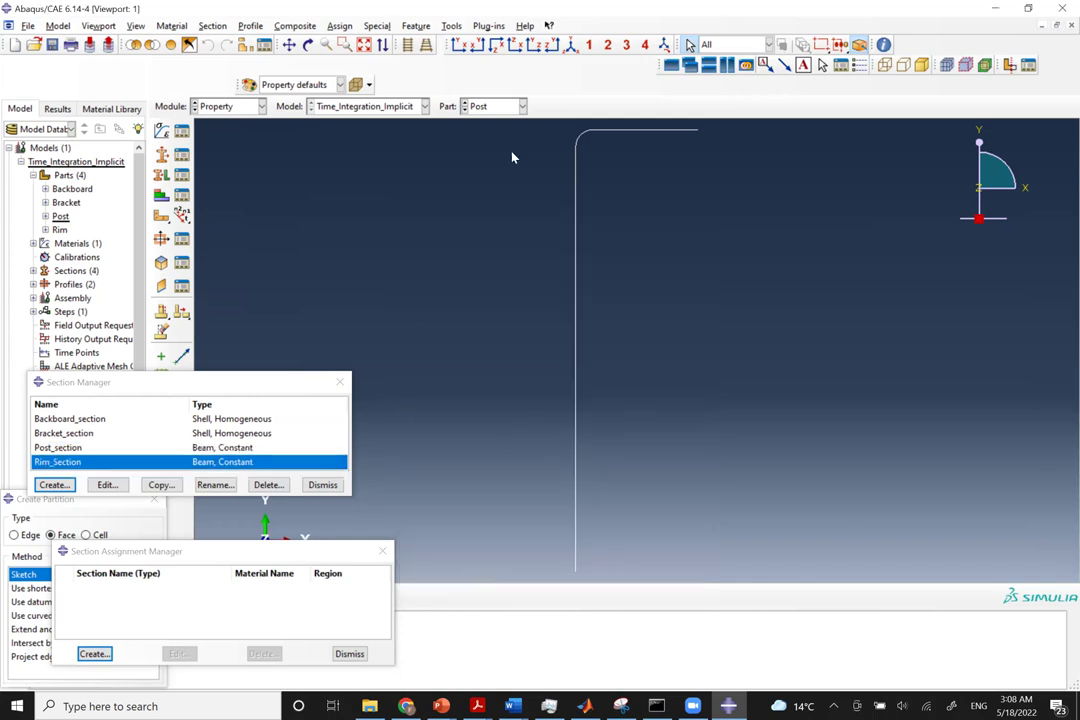
Assign Post_section to the entire wire of the Post part.
left_click(97, 654)
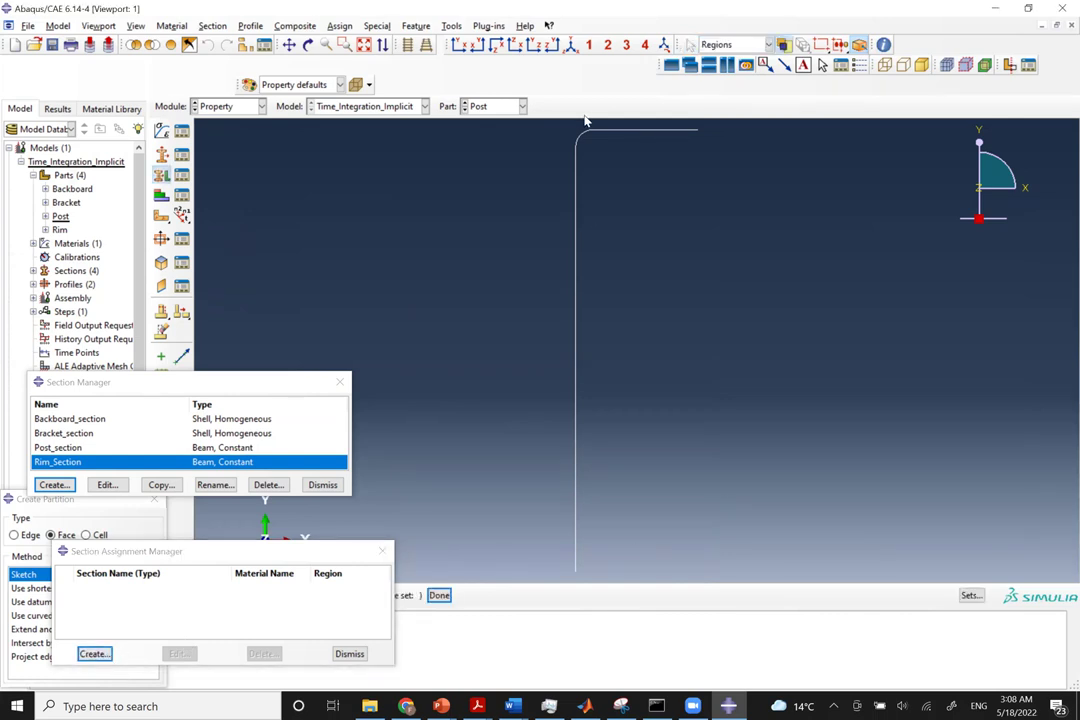
left_click_drag(564, 132, 690, 604)
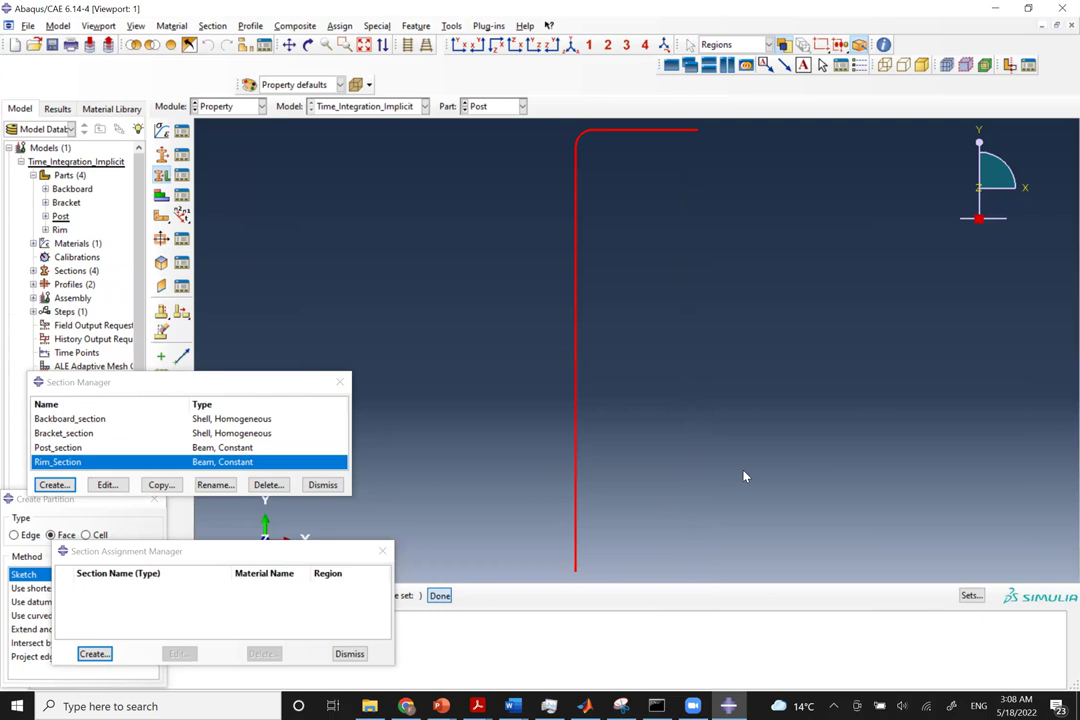
middle_click(744, 477)
left_click(955, 242)
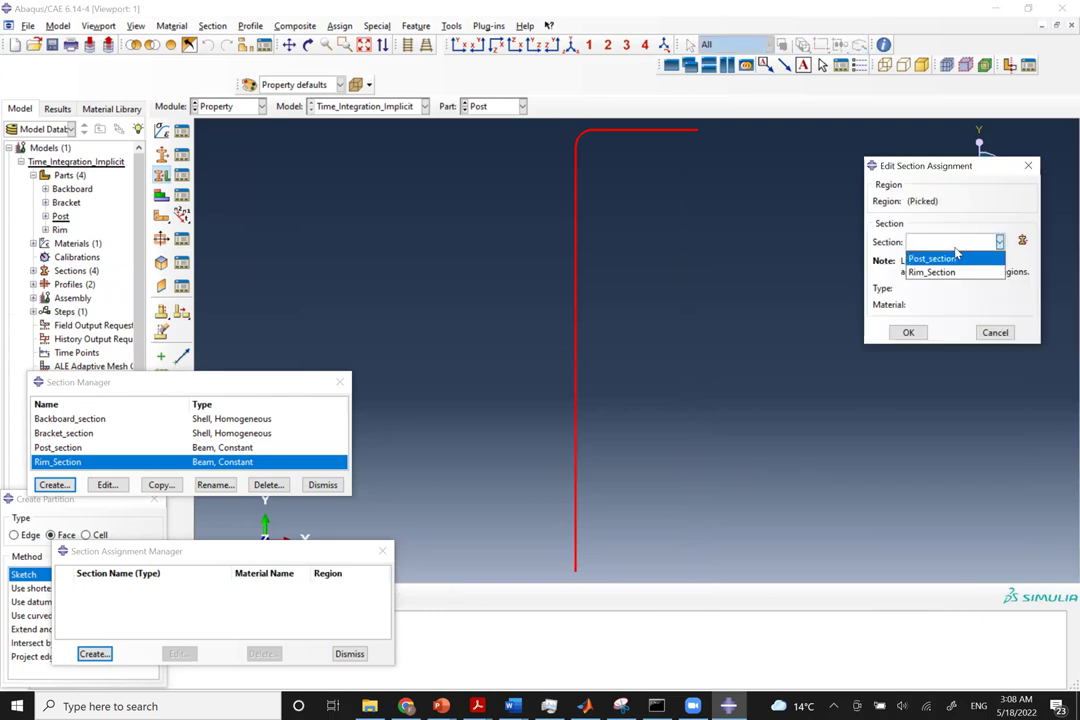
left_click(940, 259)
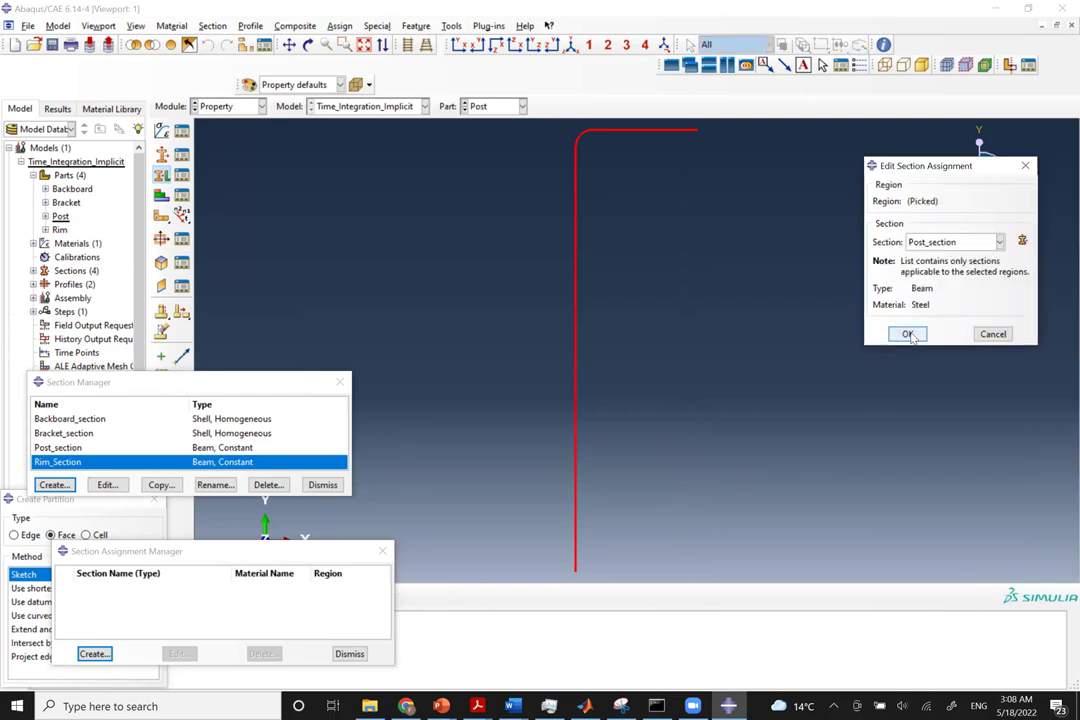
left_click(908, 334)
Assign Rim_Section to the entire wire of the Rim part.
left_click(500, 106)
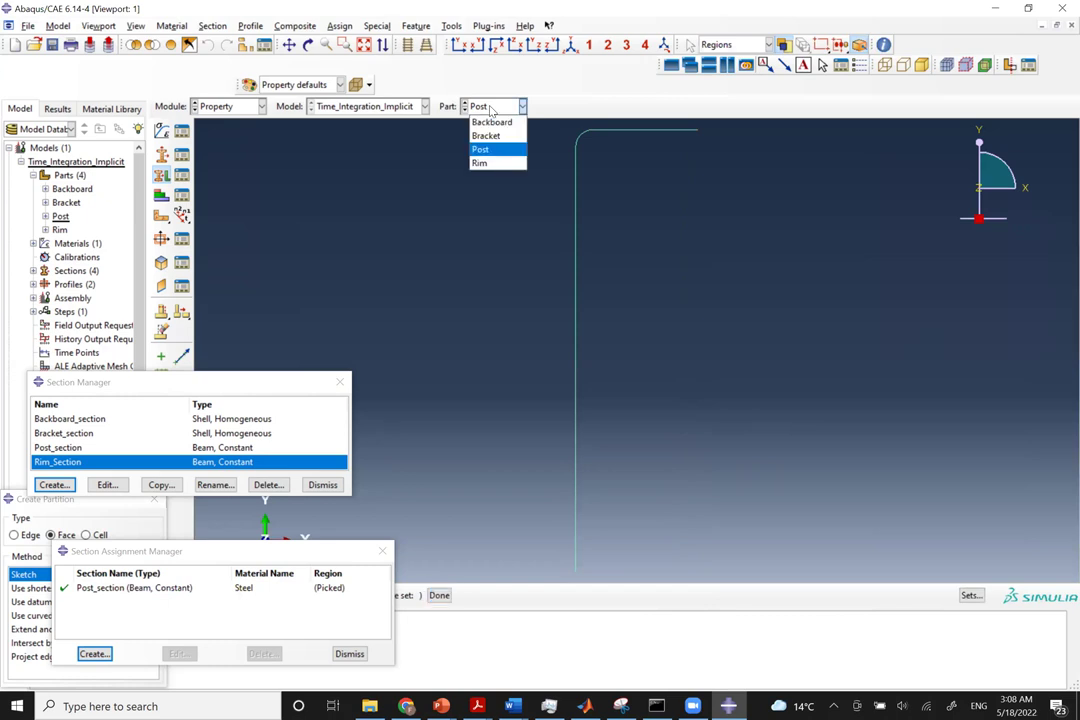
left_click(482, 163)
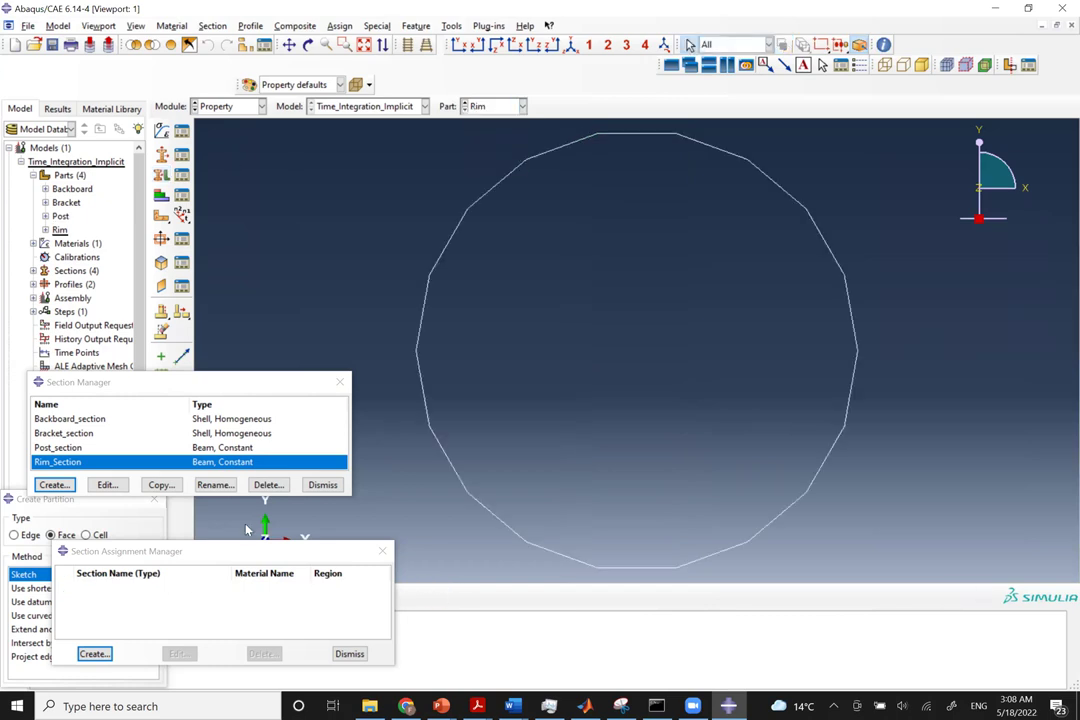
left_click(95, 653)
left_click_drag(397, 221, 790, 480)
middle_click(822, 566)
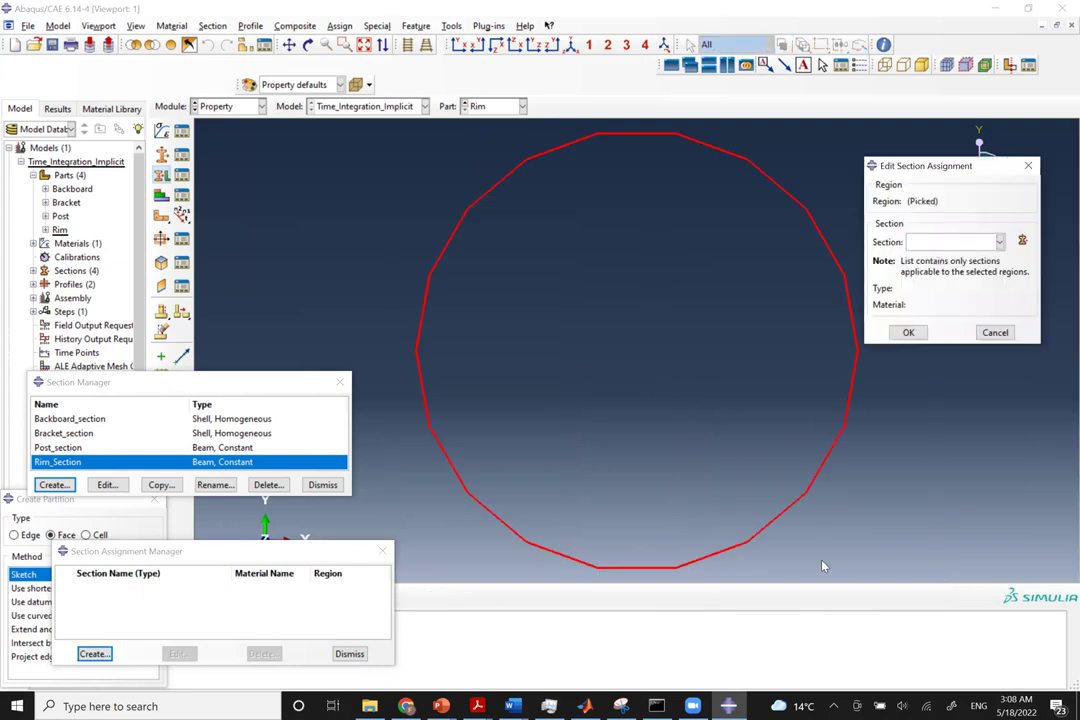
left_click(999, 242)
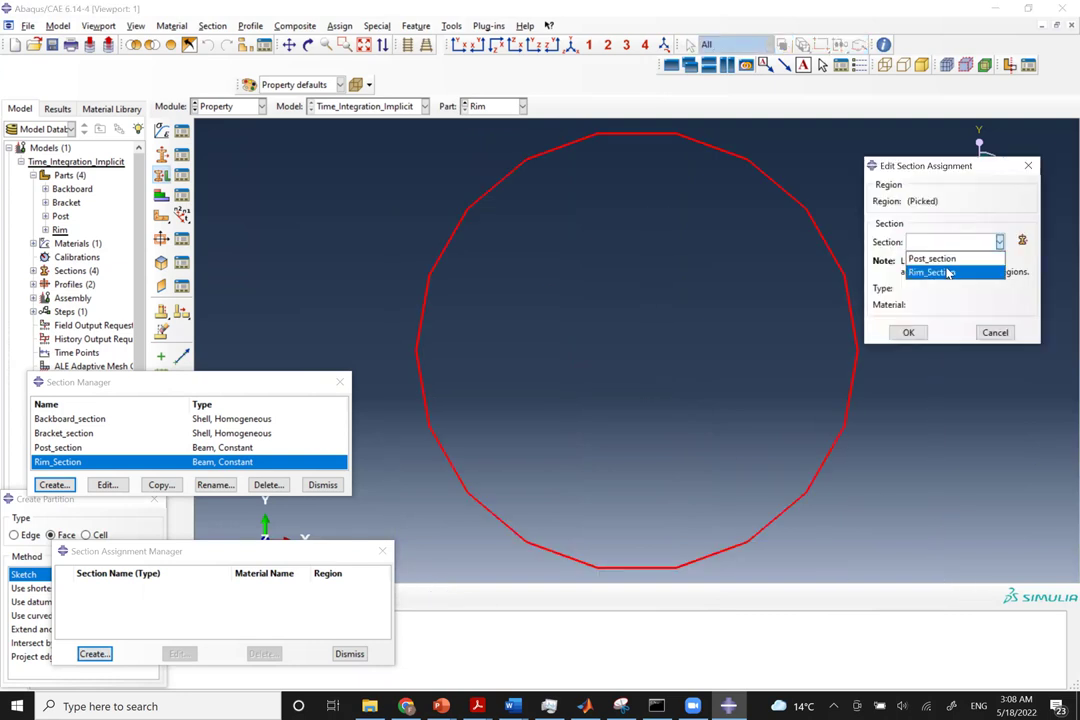
left_click(948, 272)
left_click(908, 332)
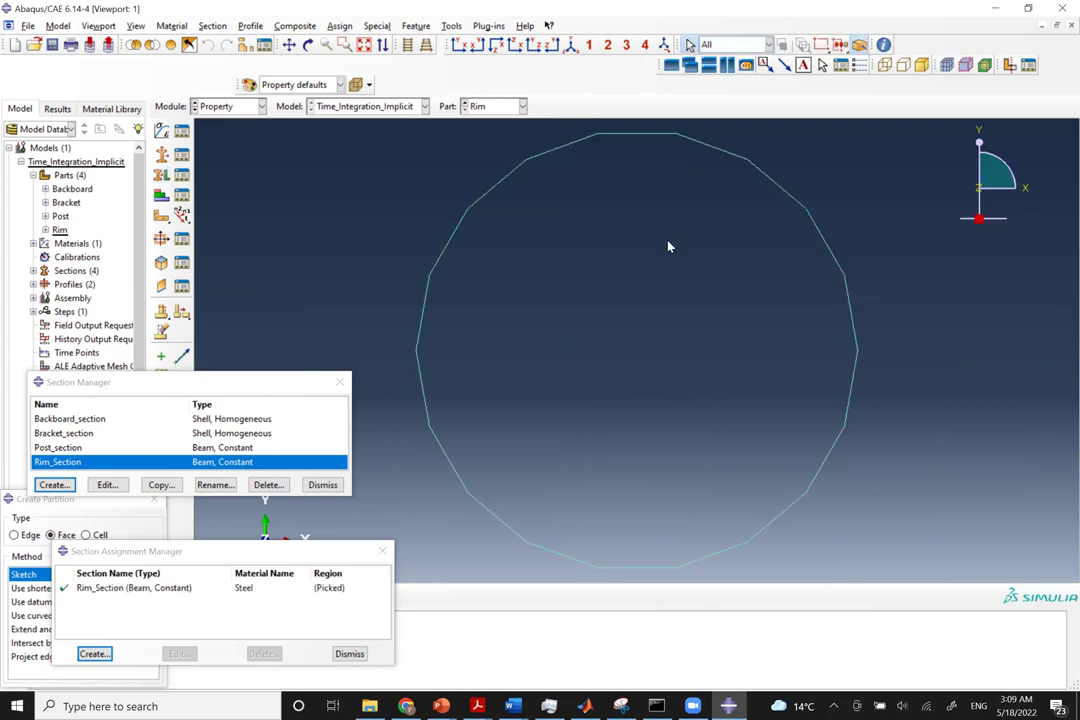
left_click(240, 106)
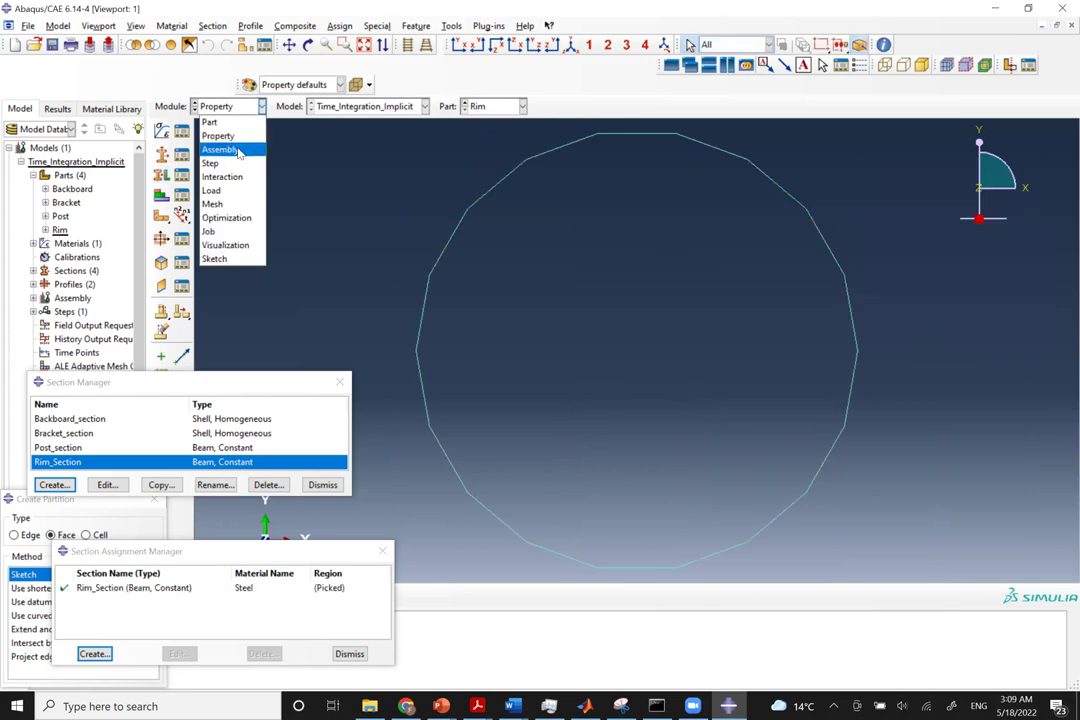
left_click(296, 158)
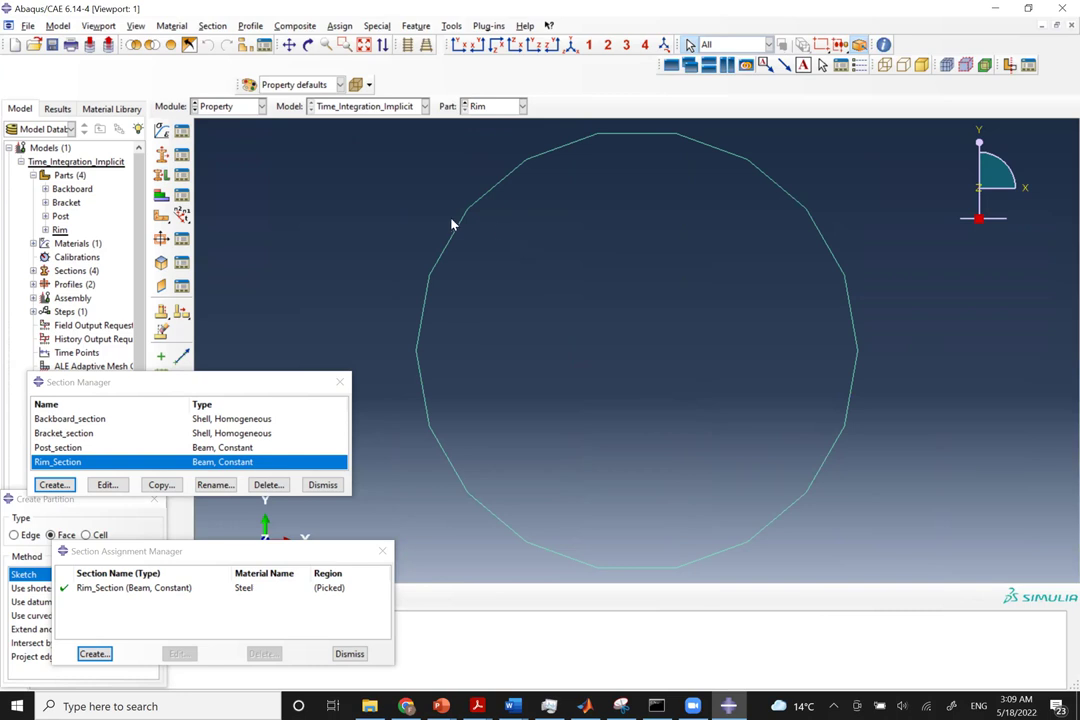
left_click(195, 382)
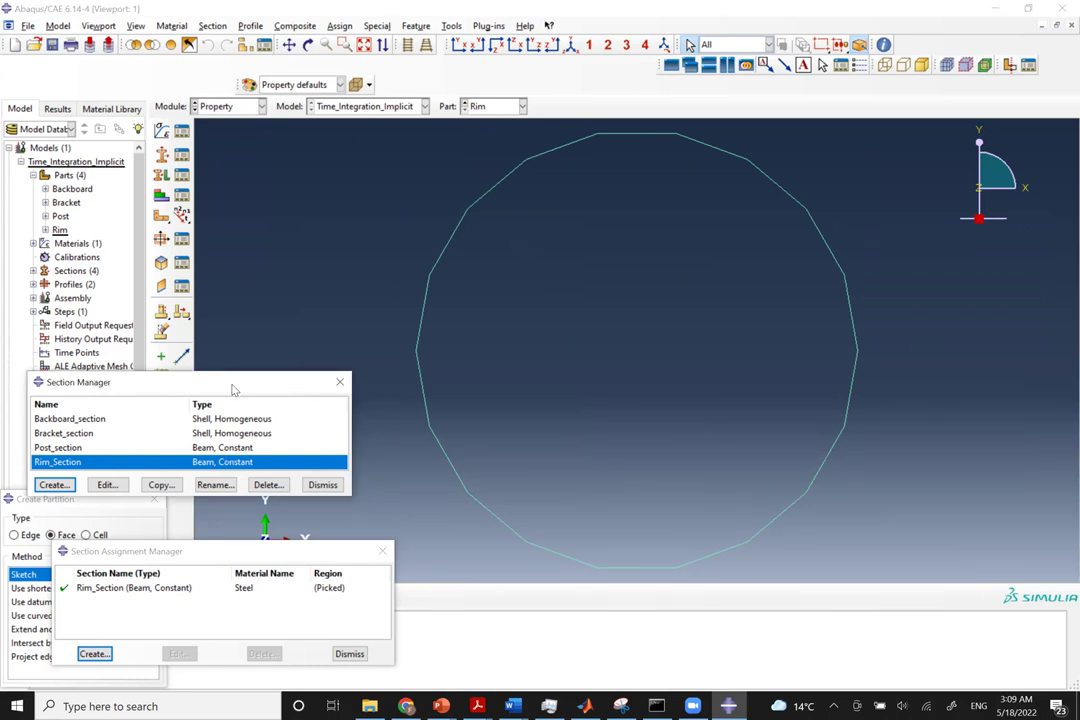
left_click_drag(231, 386, 218, 481)
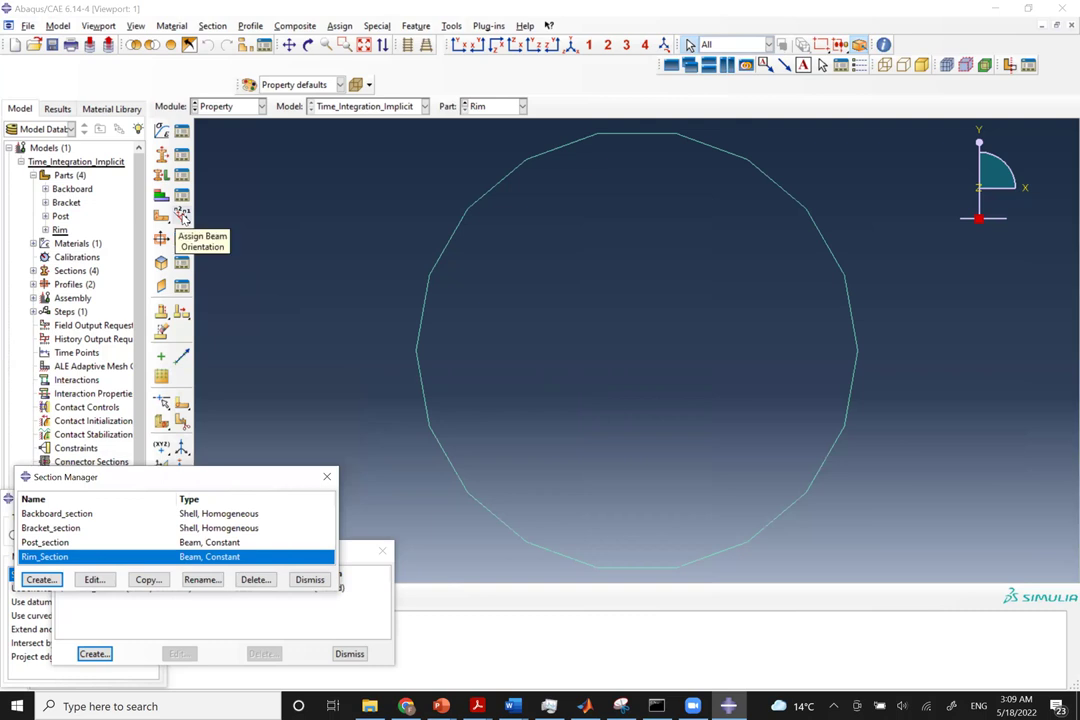
Assign a beam section orientation to the entire Rim wire, using an n1 direction of 0.0,0.0,-1.0.
left_click(181, 215)
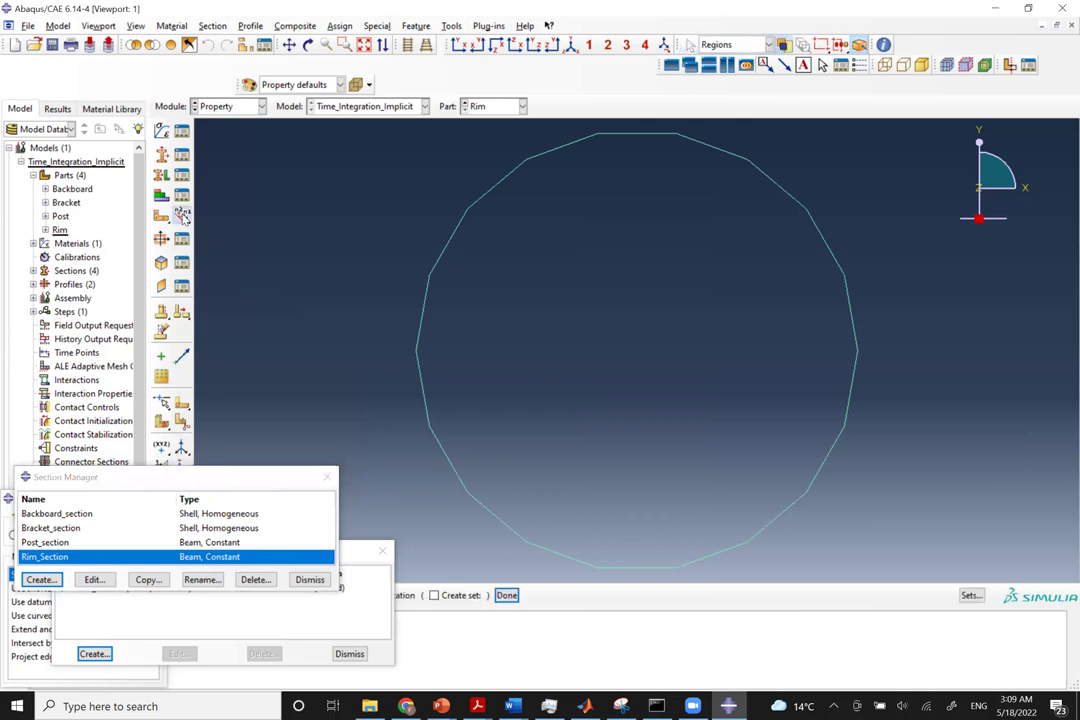
left_click(446, 250)
middle_click(446, 250)
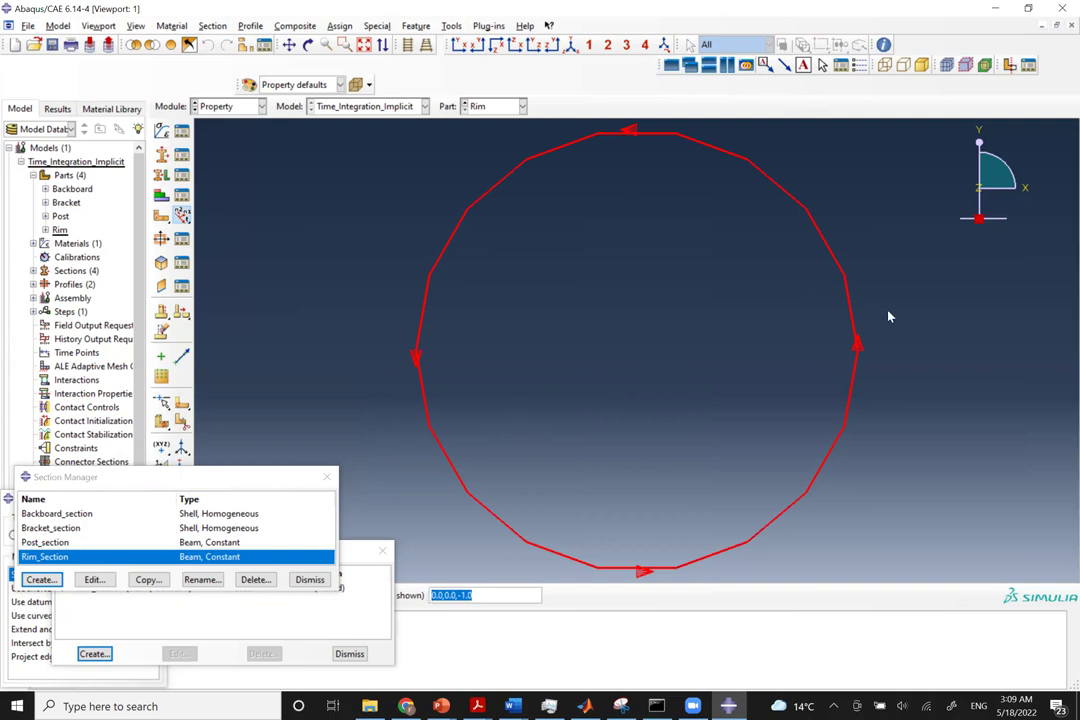
left_click_drag(888, 316, 541, 308, "ctrl+alt")
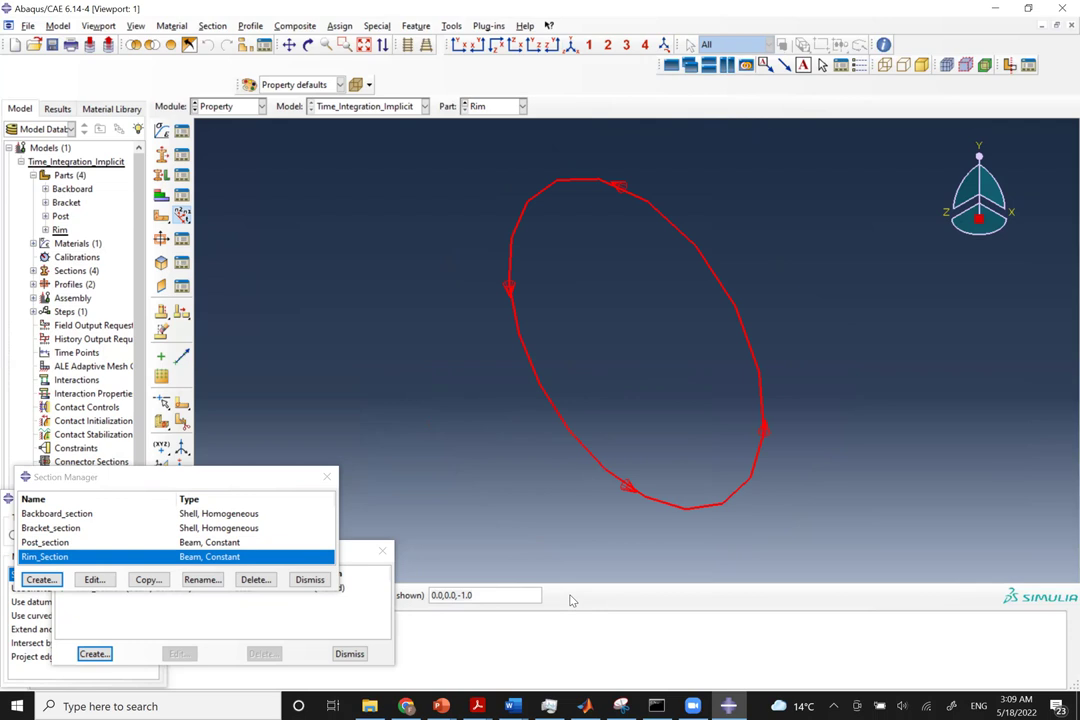
left_click_drag(245, 477, 268, 291)
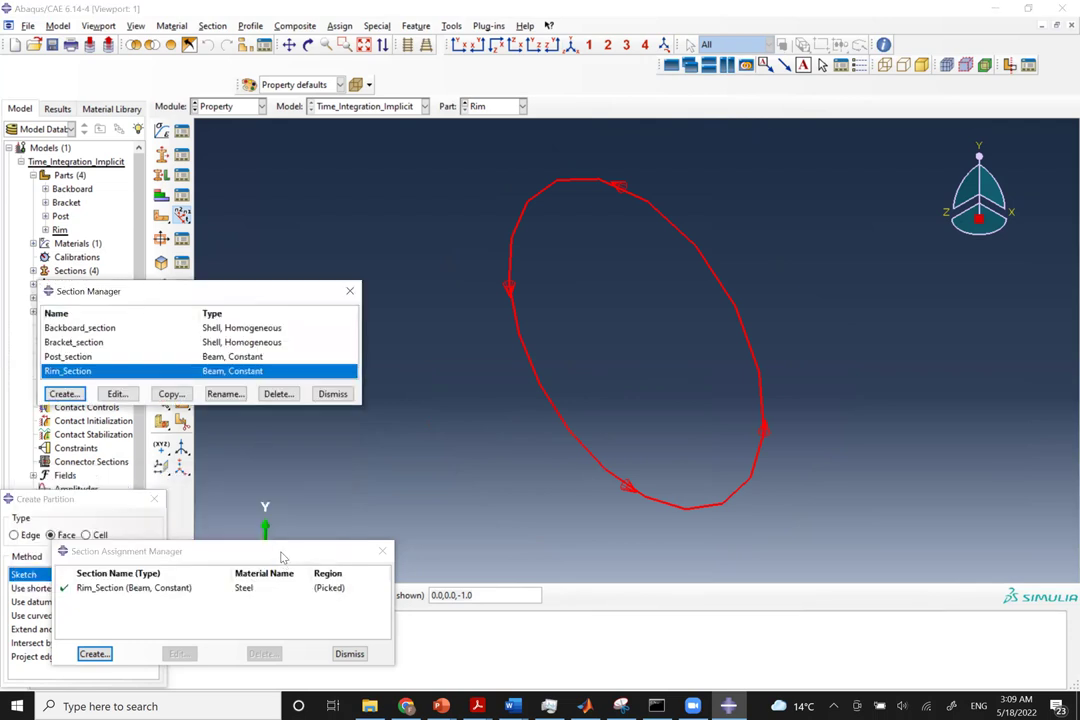
left_click_drag(282, 557, 314, 299)
left_click(117, 508)
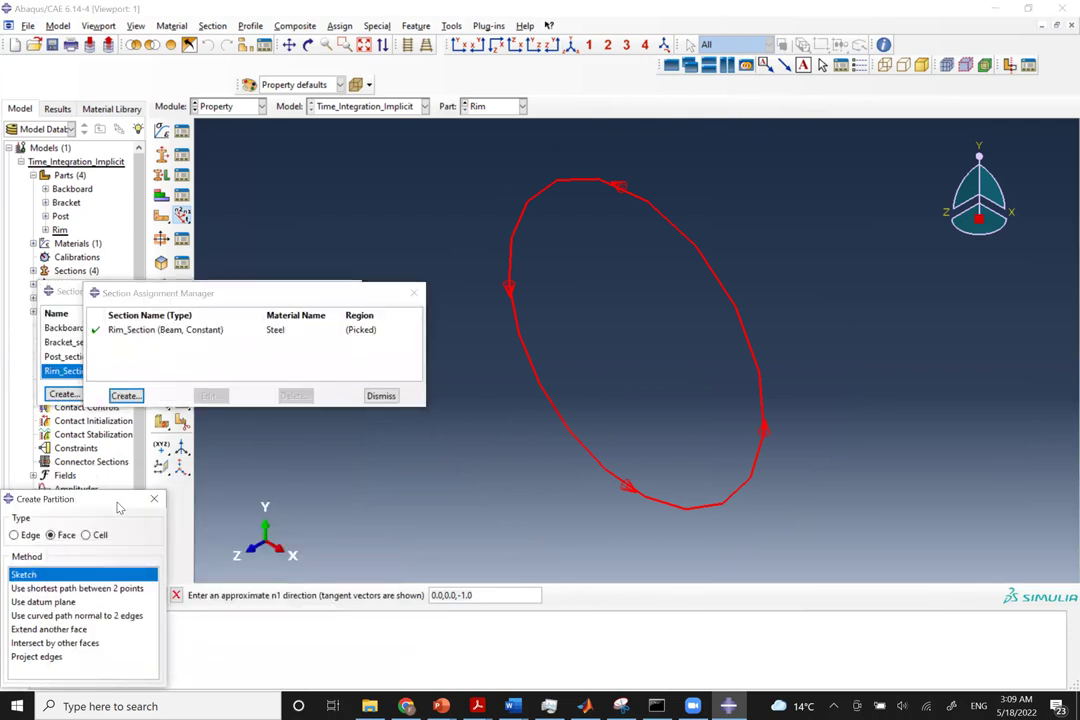
left_click_drag(117, 508, 163, 635)
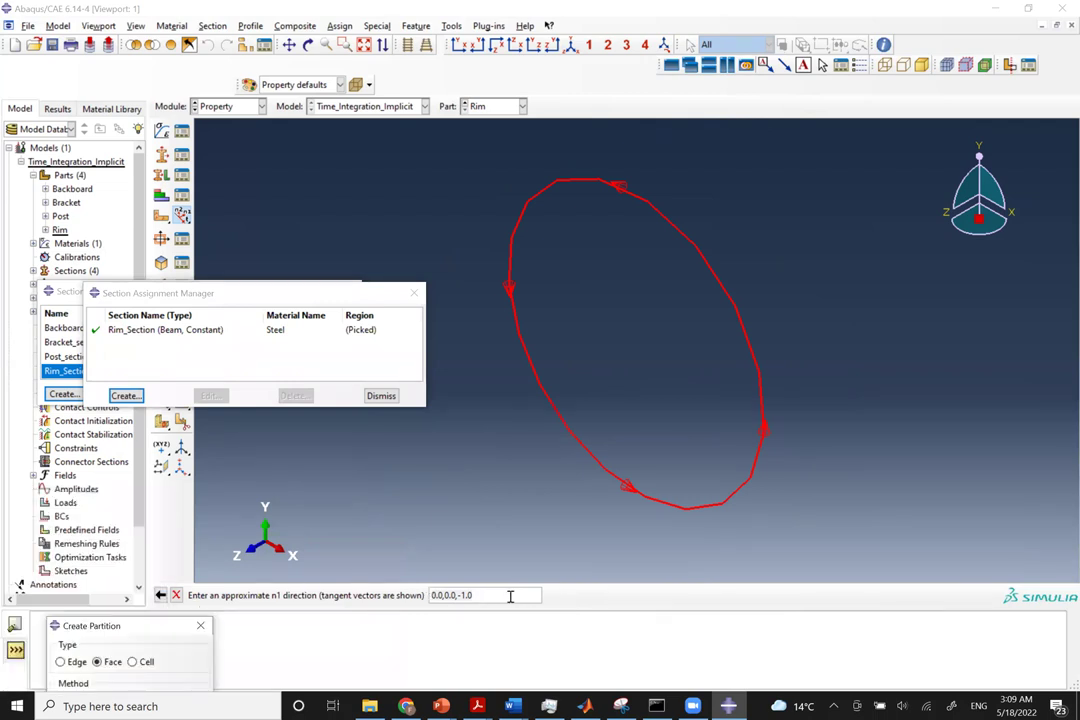
key("Return")
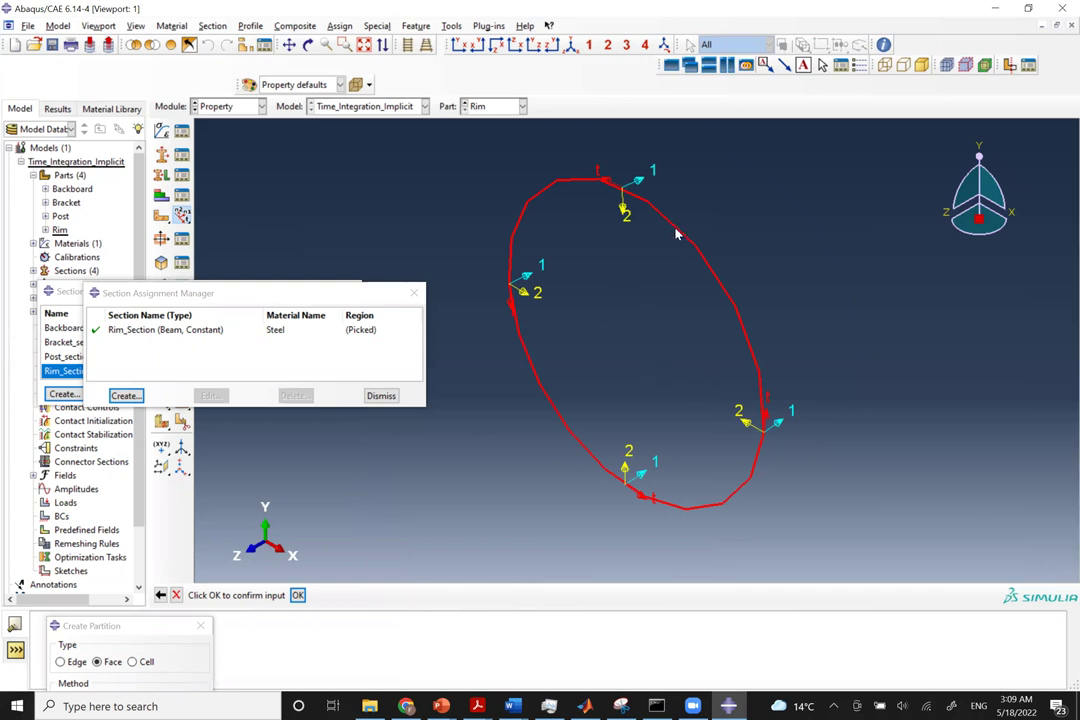
left_click(298, 595)
left_click(518, 242)
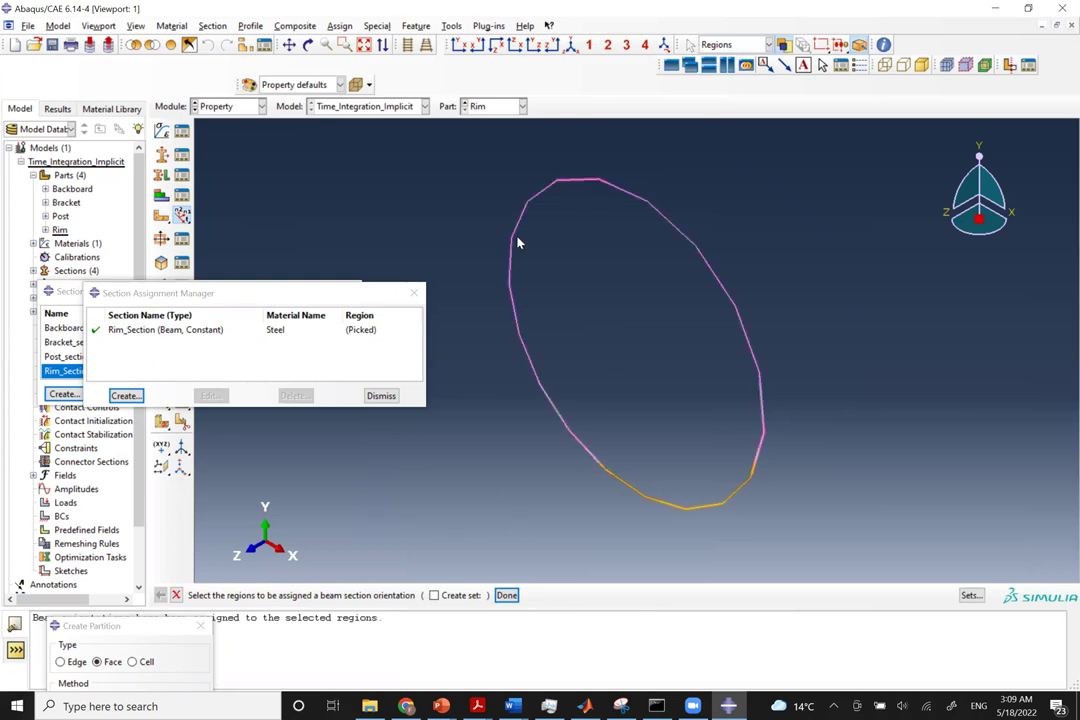
left_click(441, 234)
Assign a beam section orientation to the entire Post wire, using an n1 direction of 0.0,0.0,-1.0, and finish the command.
left_click(495, 106)
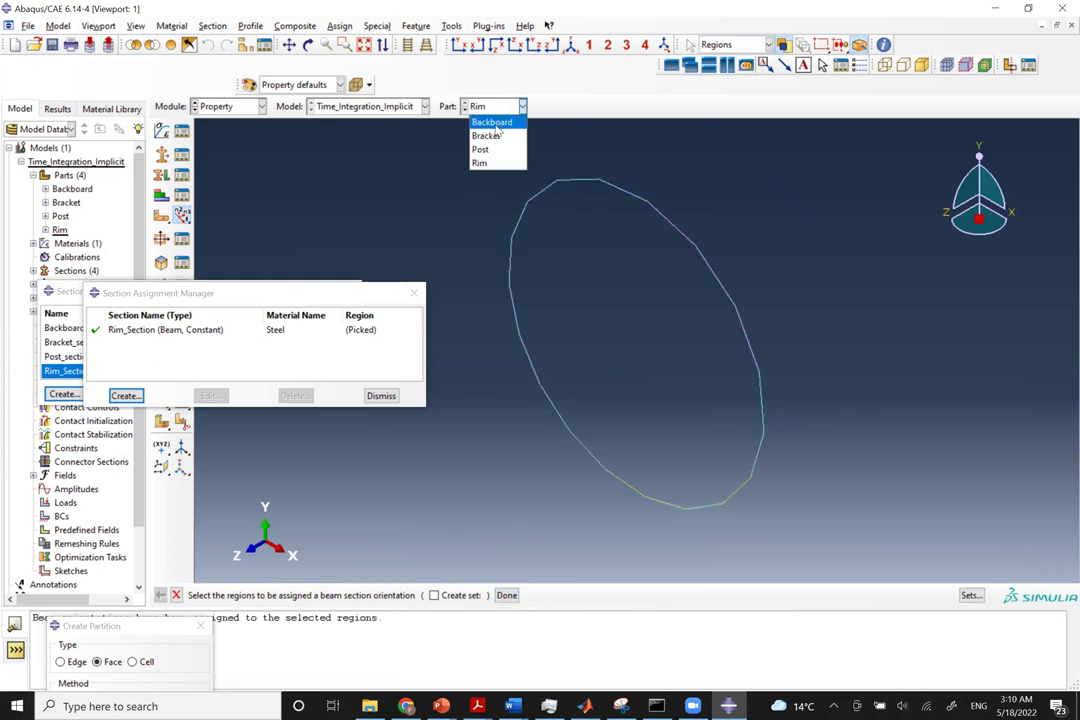
left_click(481, 149)
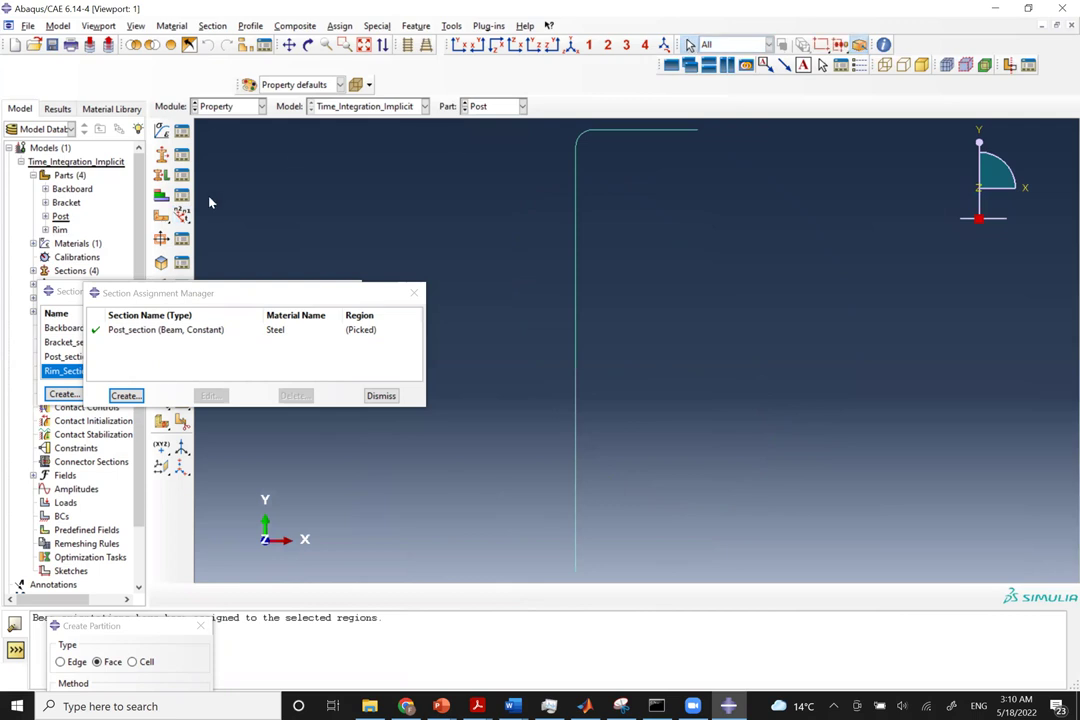
left_click(181, 214)
left_click_drag(536, 134, 699, 294)
left_click_drag(566, 123, 642, 299)
middle_click(642, 299)
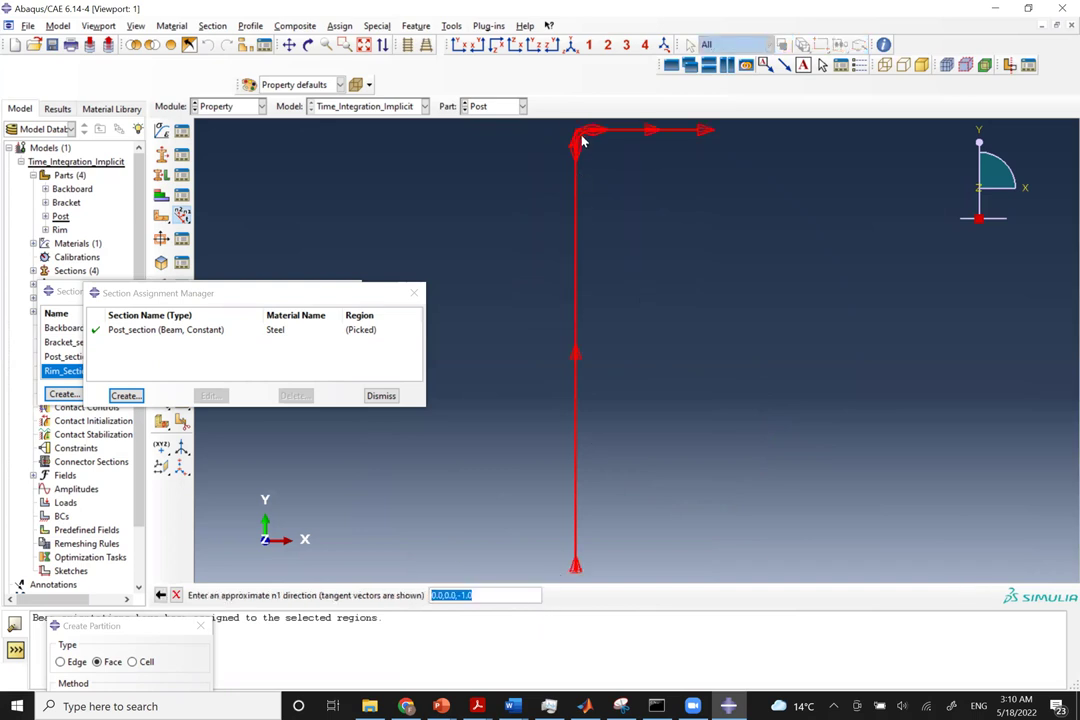
scroll(582, 140, "up", 4)
scroll(582, 140, "down", 2)
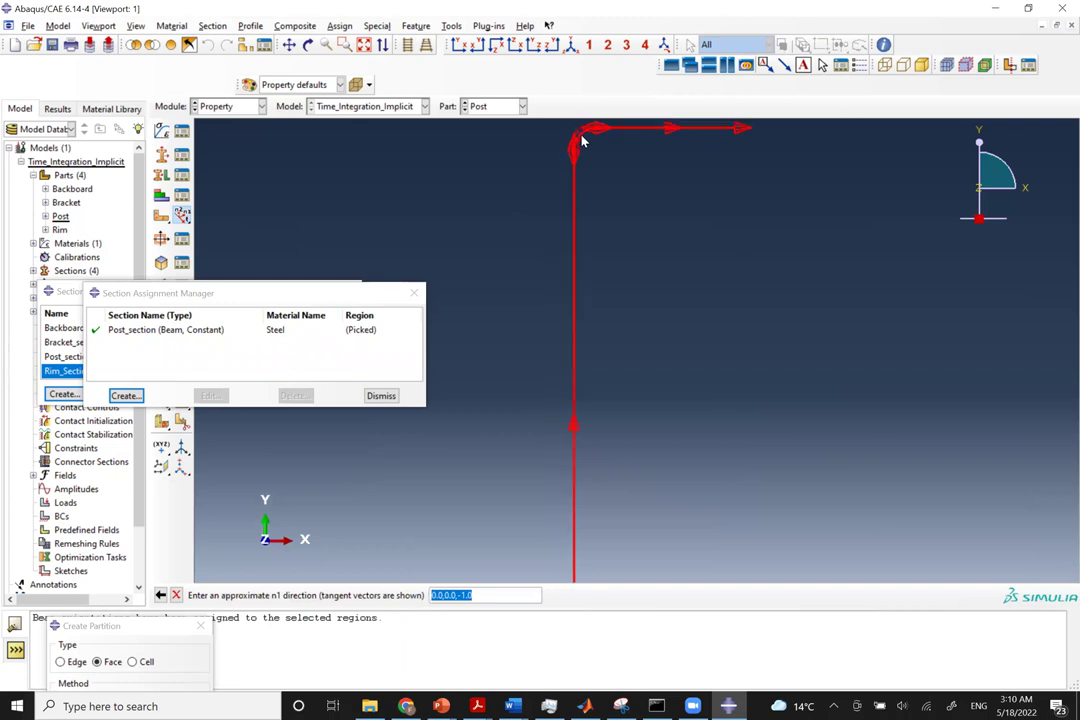
left_click(502, 595)
key("Return")
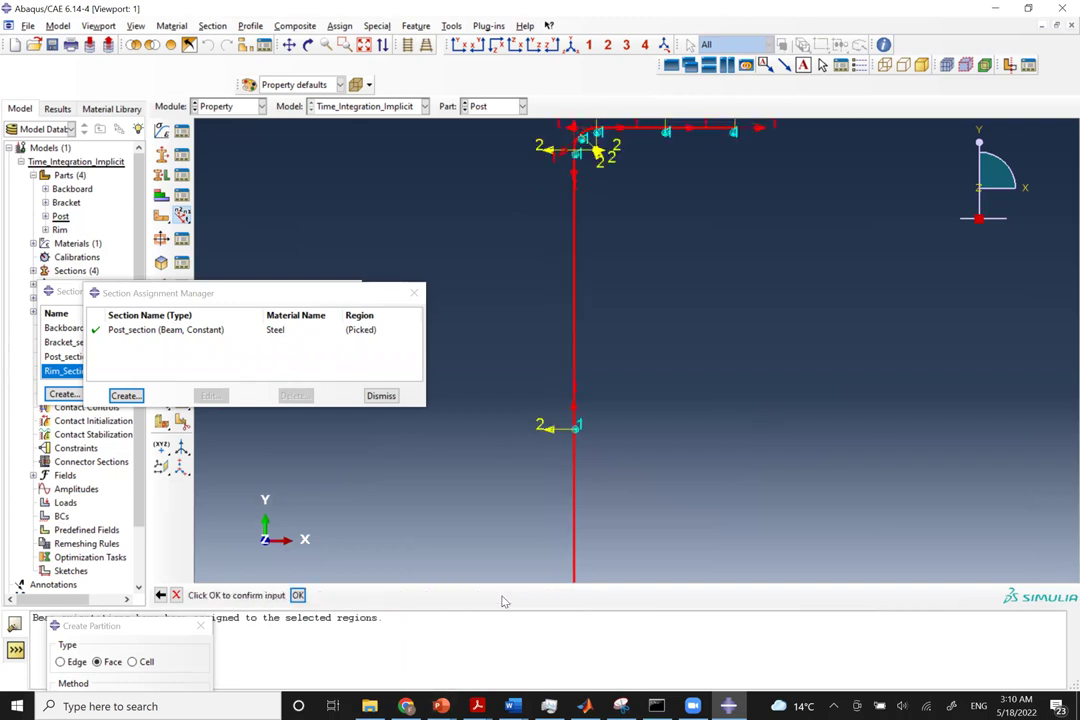
scroll(648, 281, "down", 1)
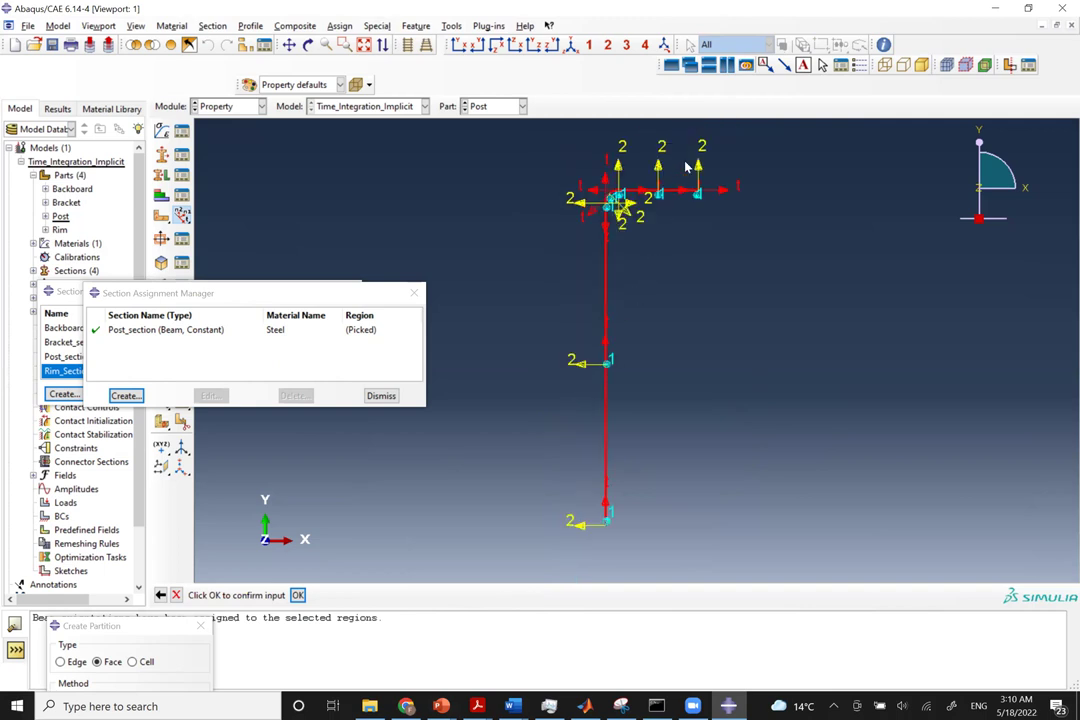
scroll(660, 197, "up", 3)
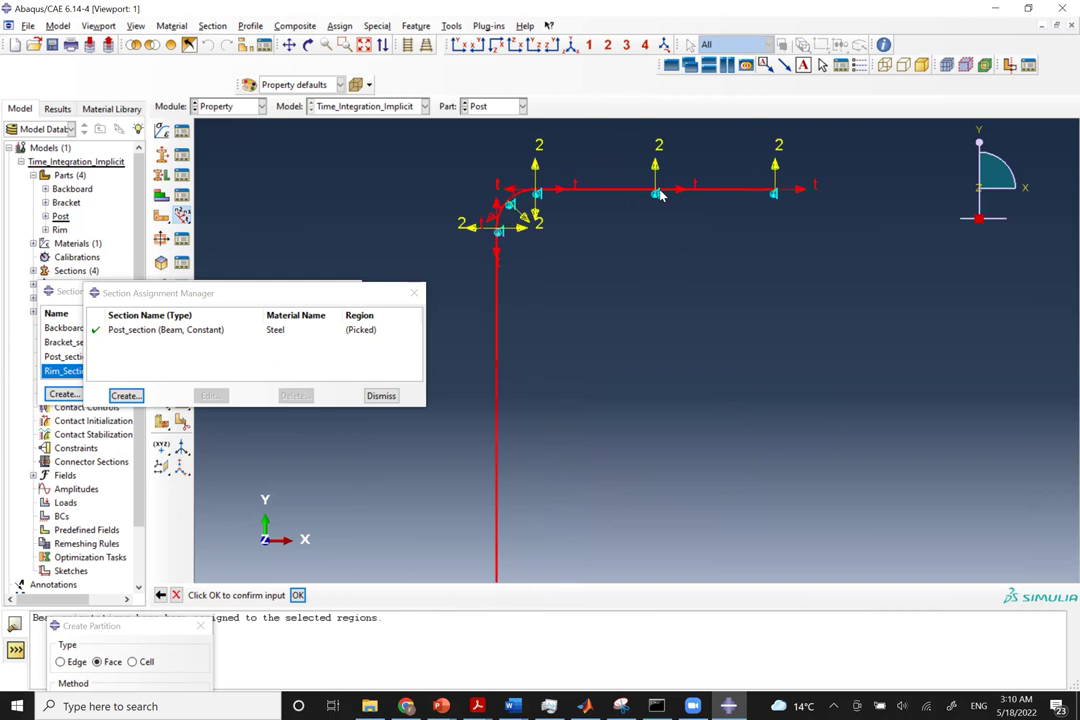
scroll(659, 195, "down", 5)
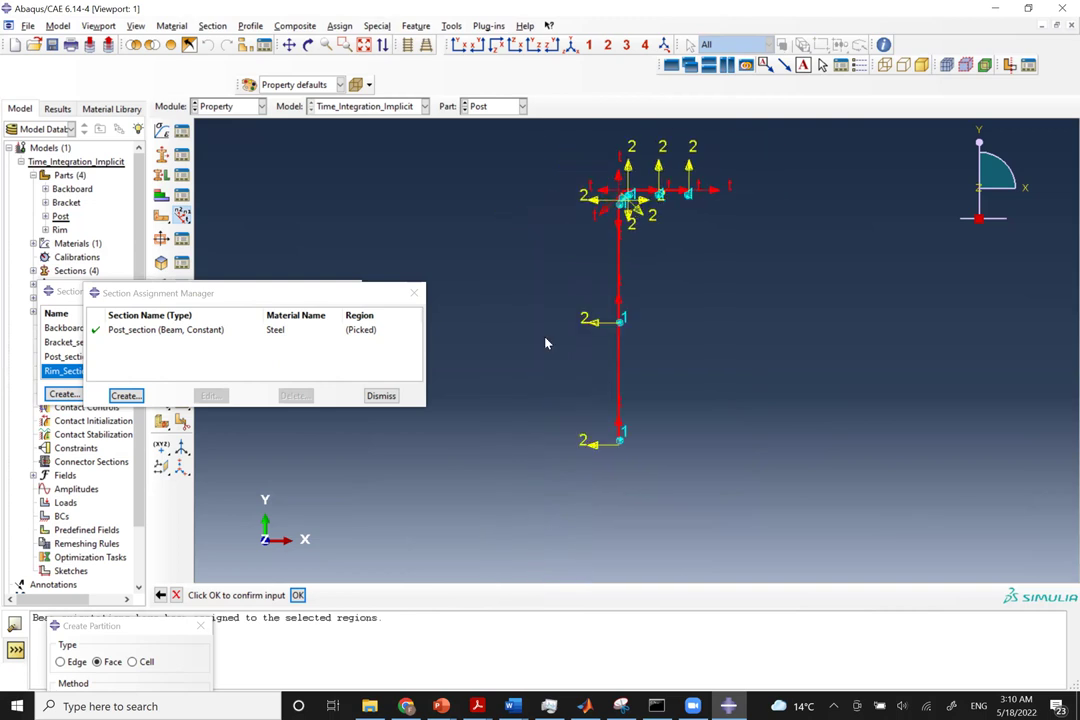
left_click(297, 595)
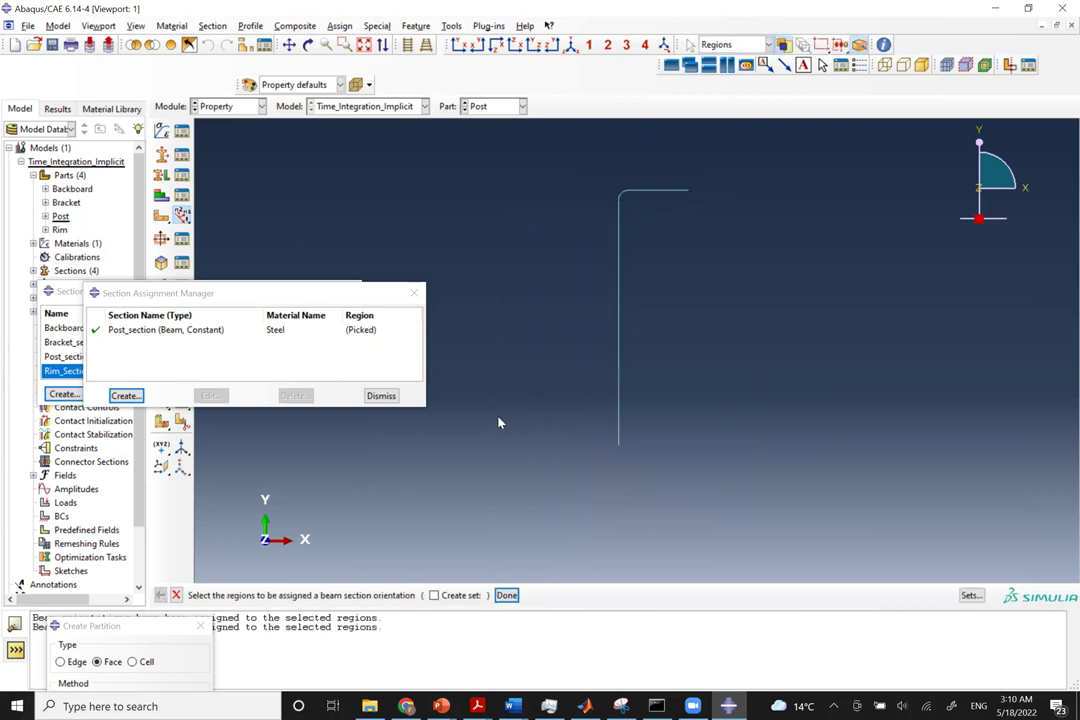
left_click(506, 595)
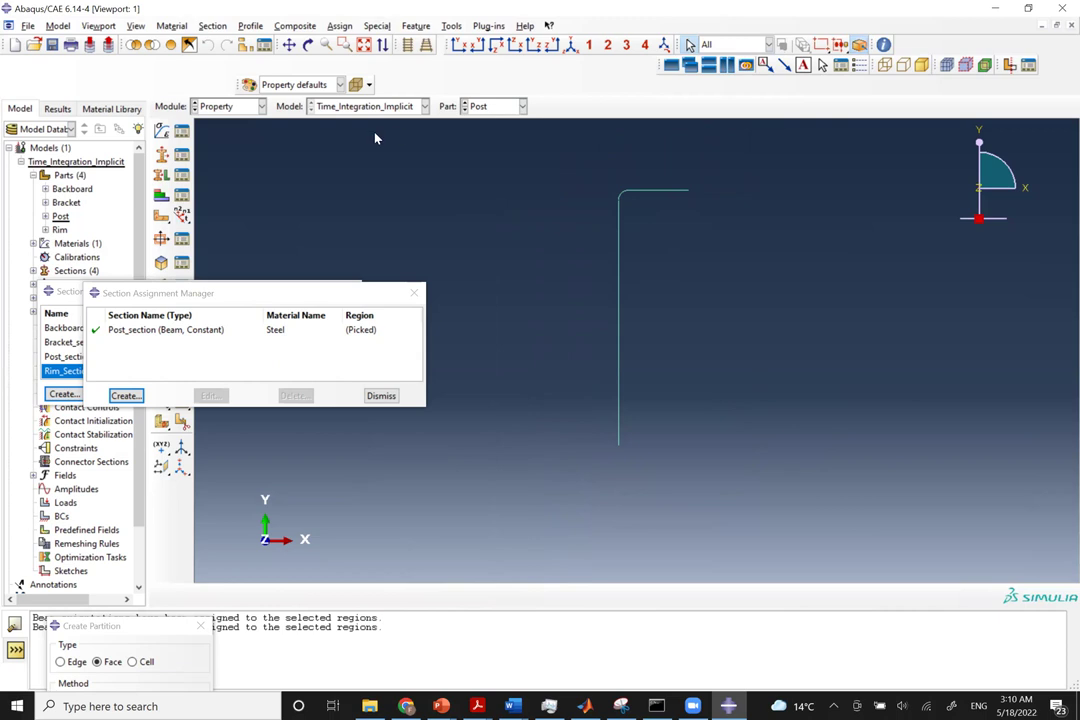
Create independent assembly instances of the Backboard, Bracket, Post and Rim parts.
left_click(215, 106)
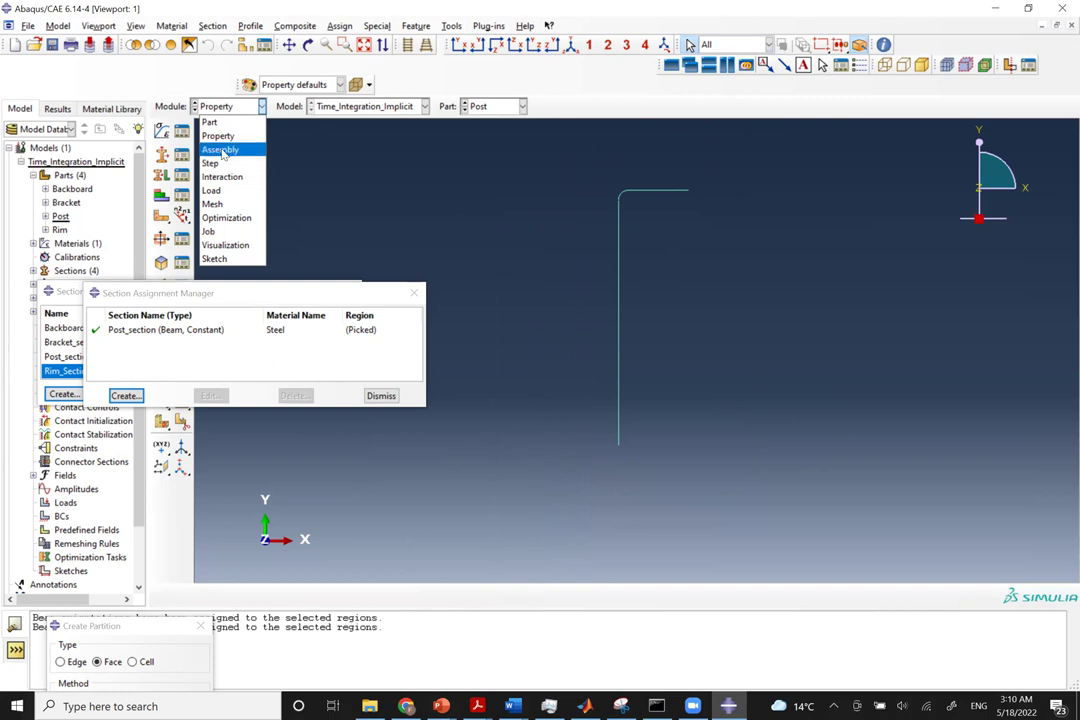
left_click(220, 149)
left_click(162, 130)
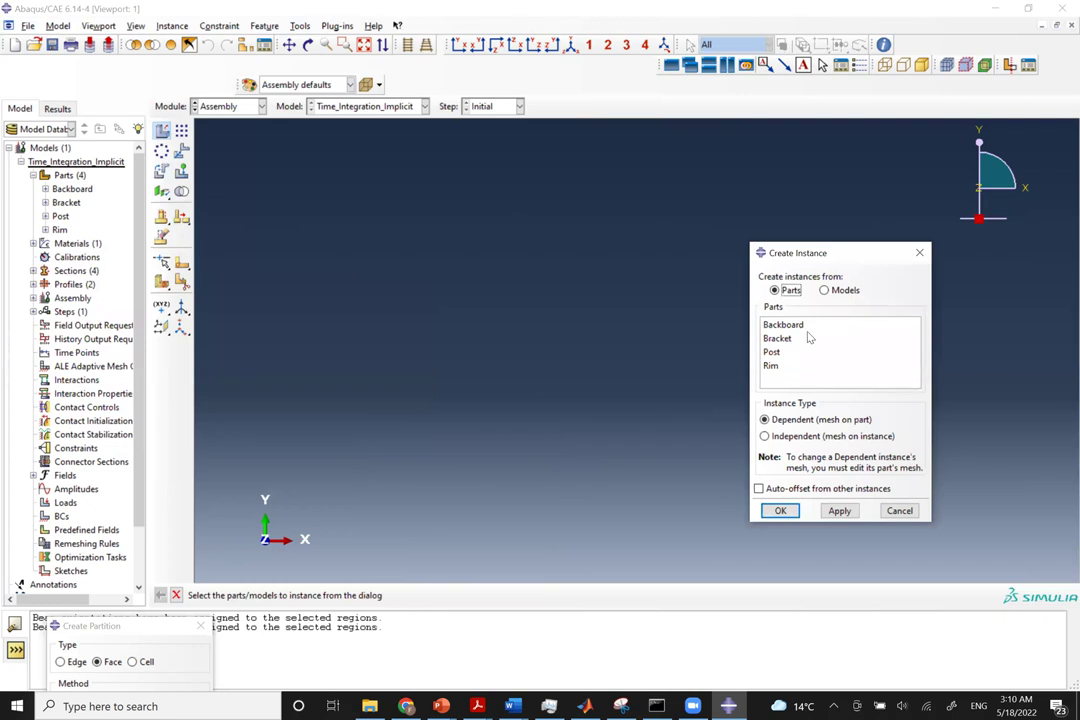
left_click(765, 436)
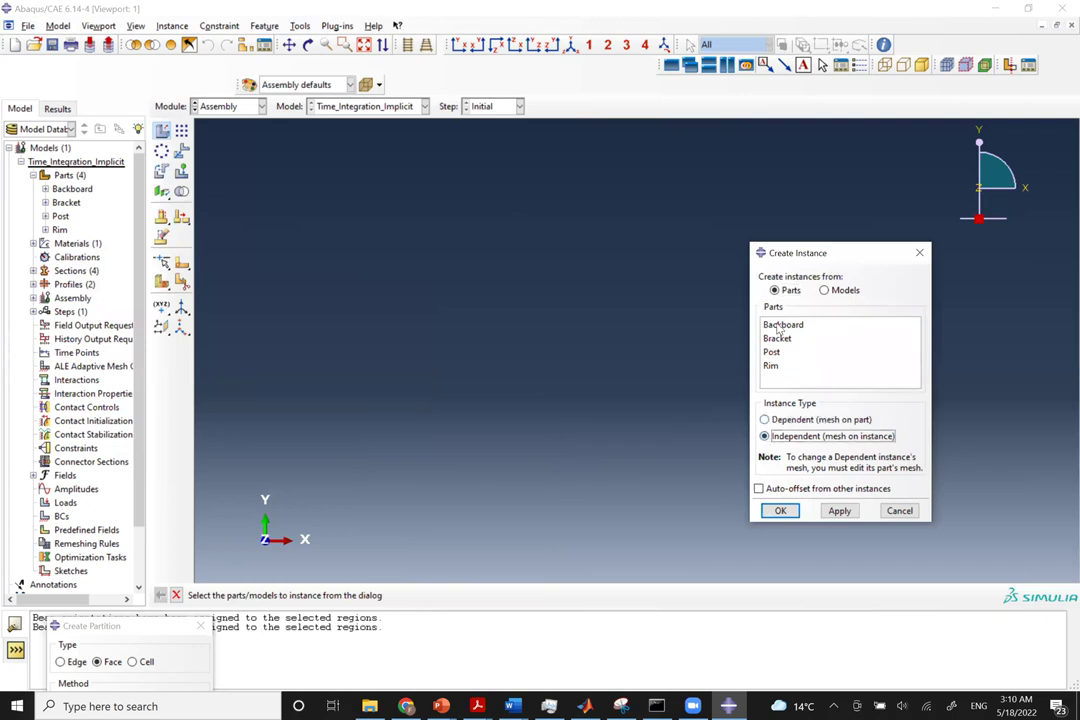
left_click(783, 325)
left_click(778, 340, "shift")
left_click(772, 352, "shift")
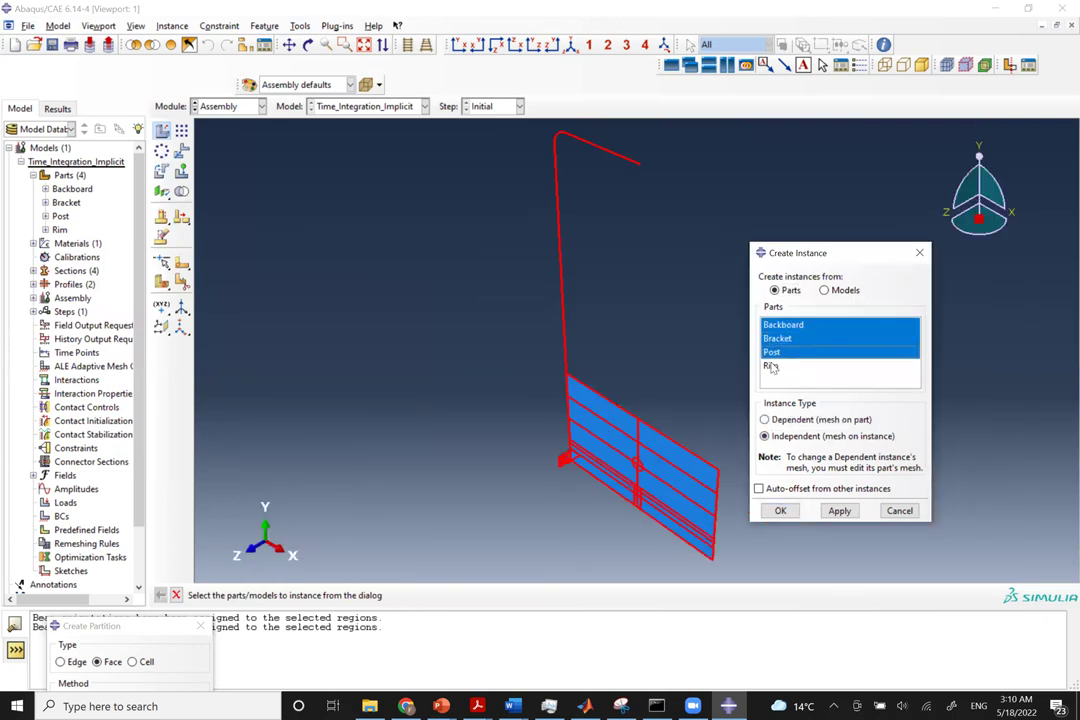
left_click(771, 366, "shift")
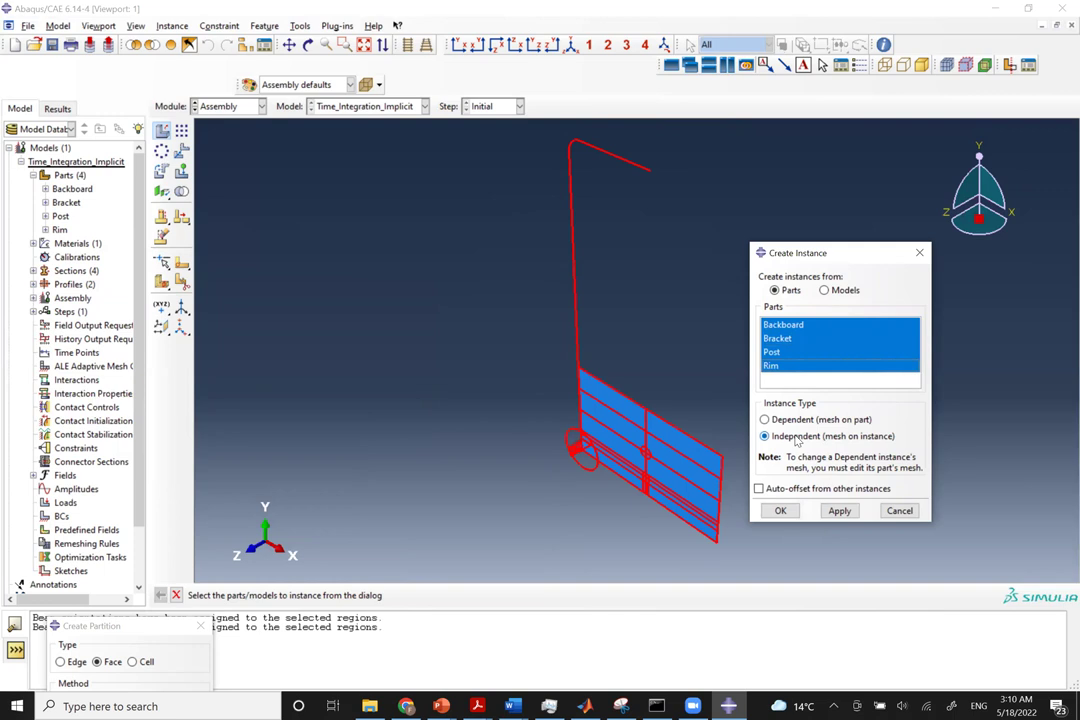
left_click(780, 511)
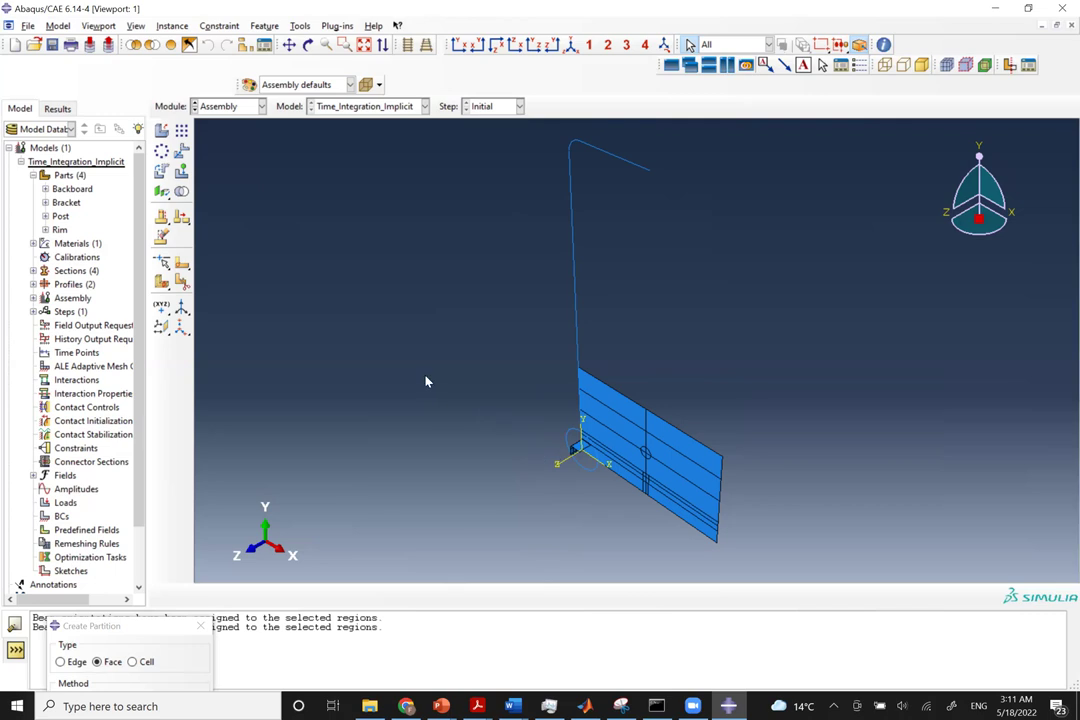
left_click(183, 151)
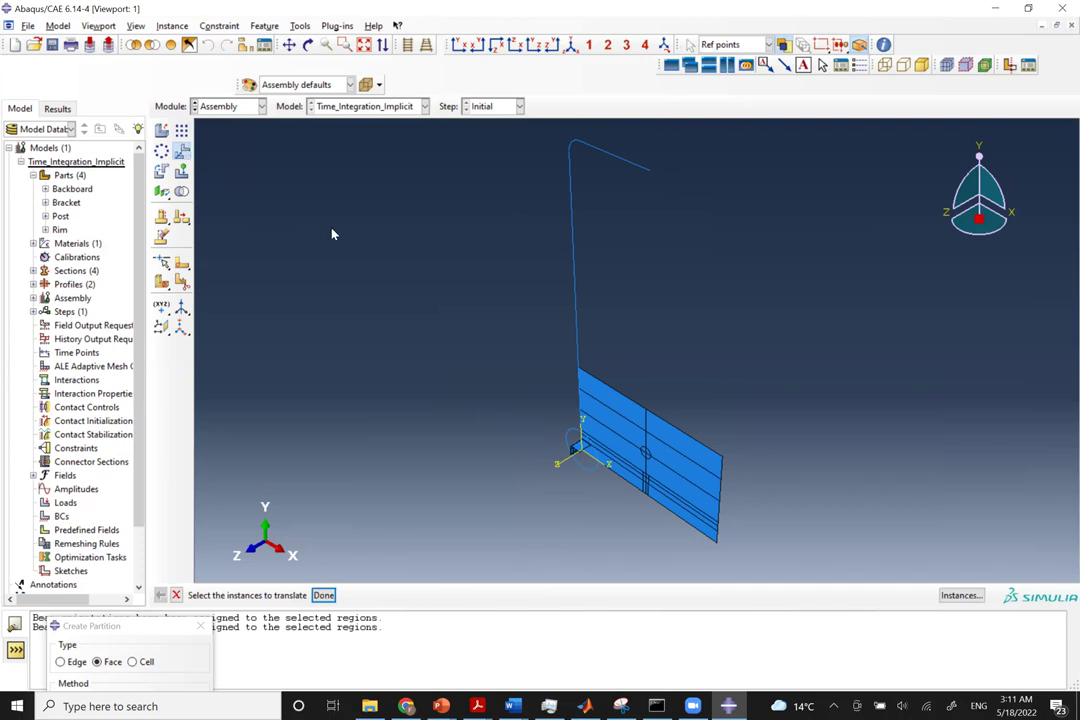
left_click(617, 394)
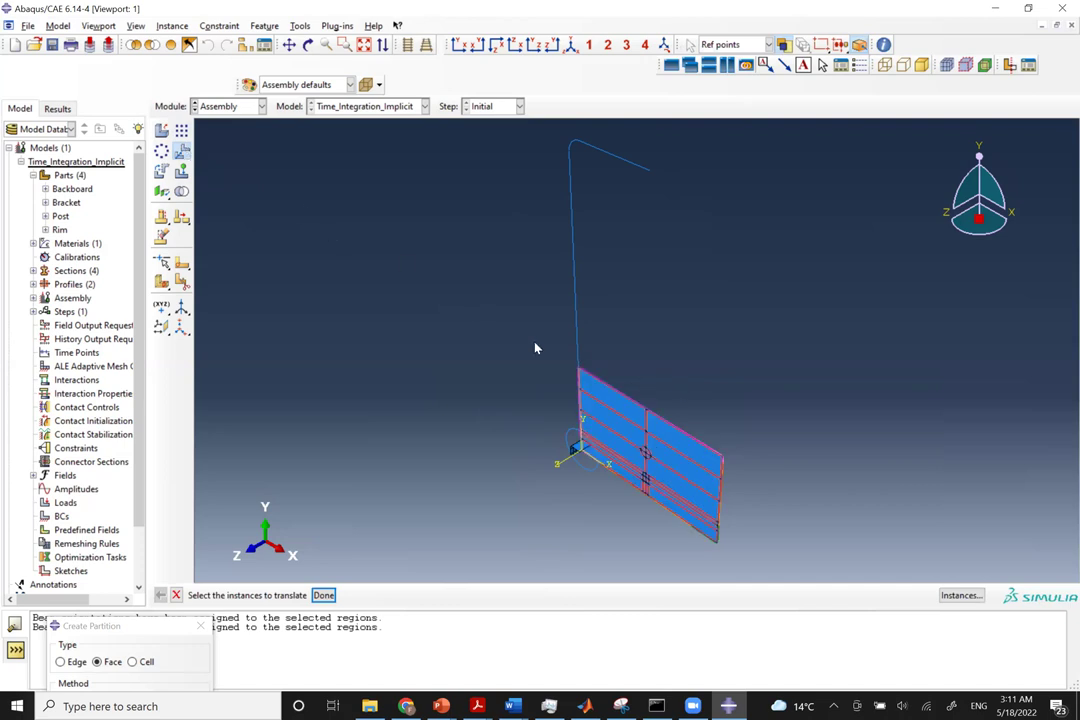
left_click(414, 335)
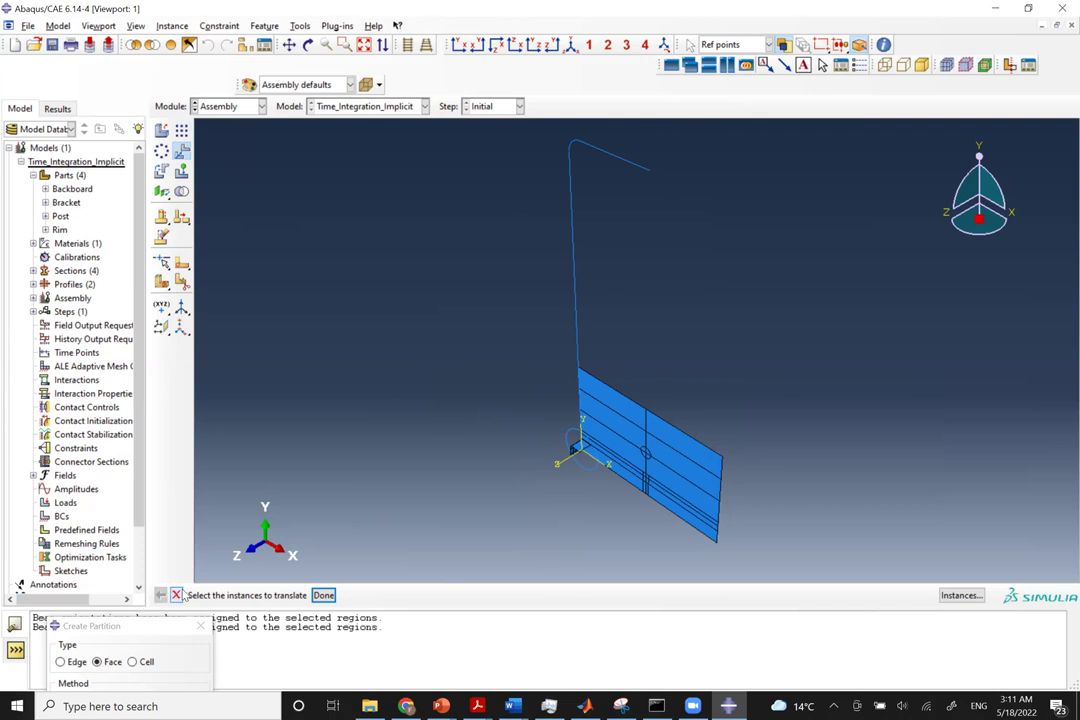
left_click(176, 595)
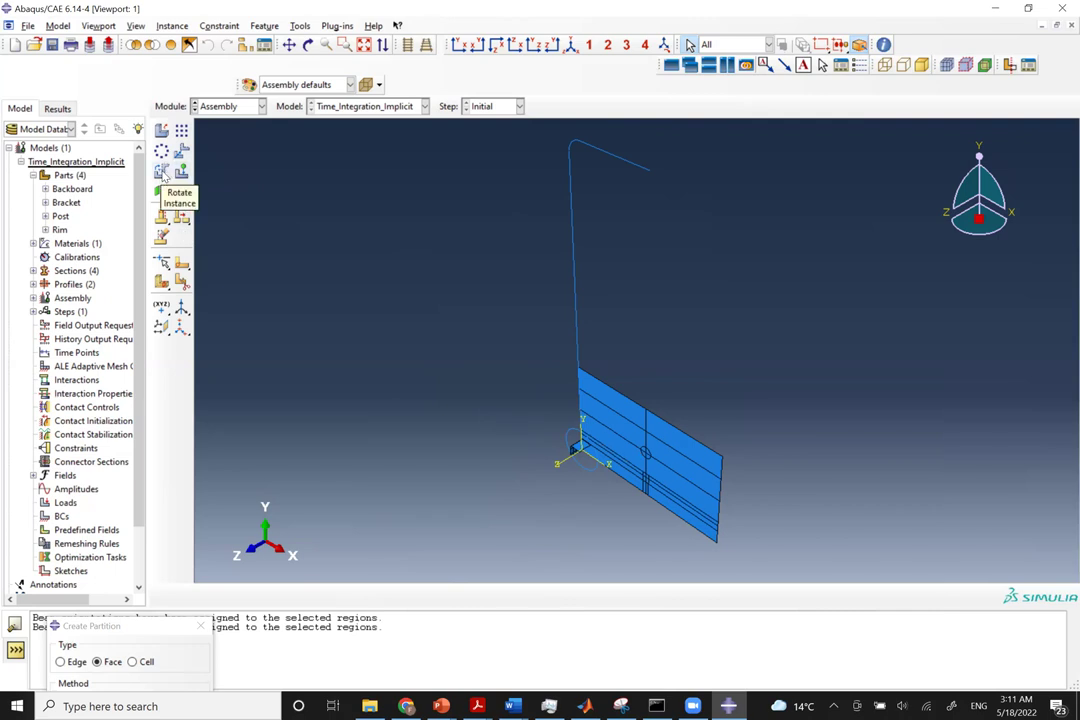
Rotate the Post instance 90 degrees about its vertical segment, with the axis running from the top of the straight section to its midpoint.
left_click(163, 174)
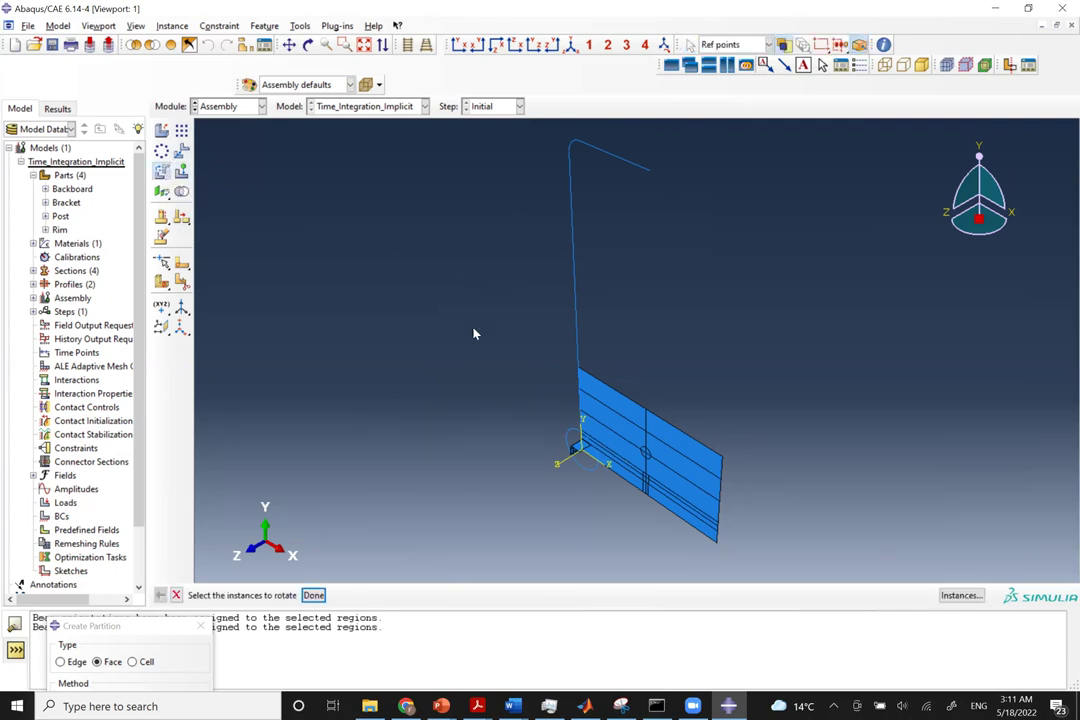
left_click(574, 232)
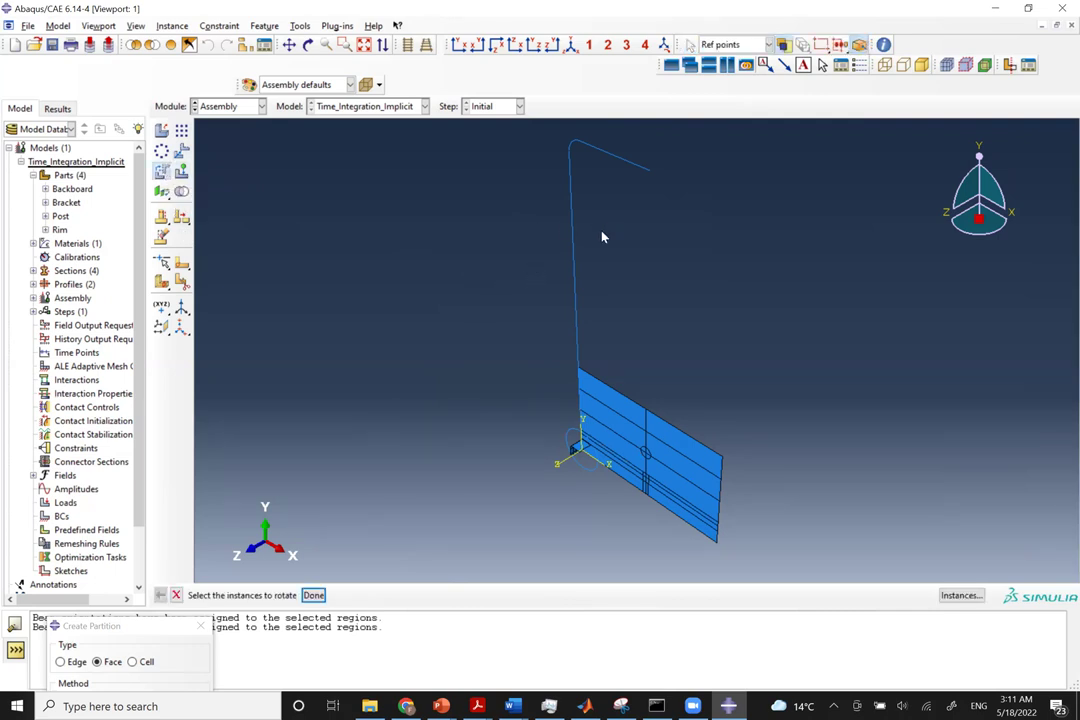
middle_click(658, 257)
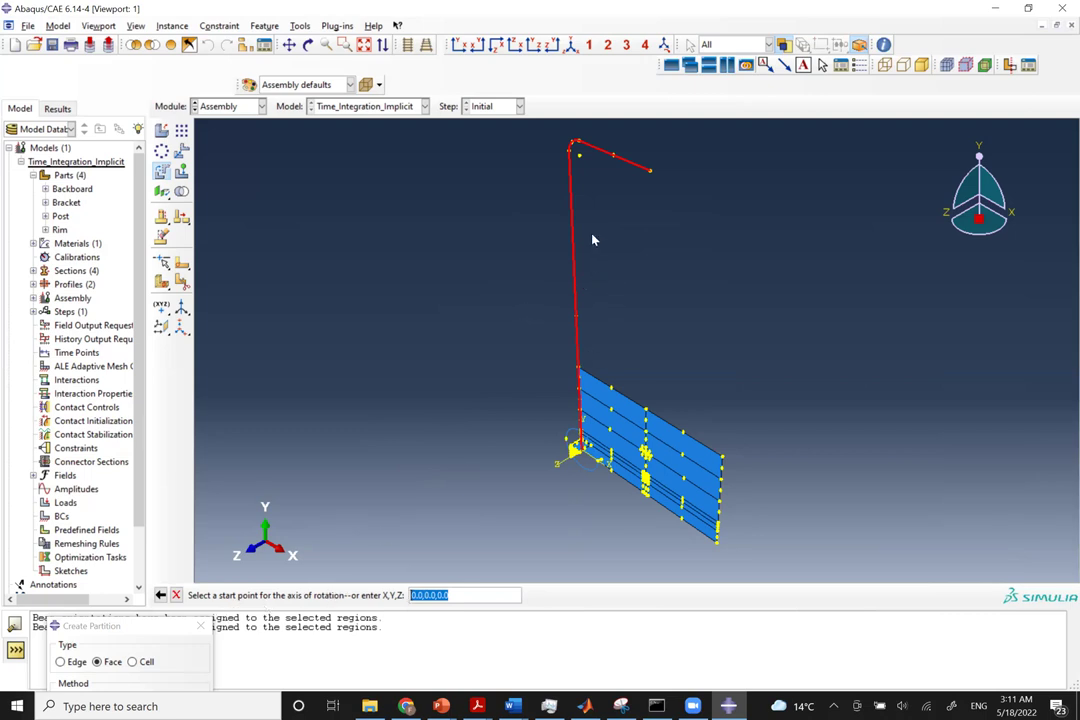
left_click(569, 152)
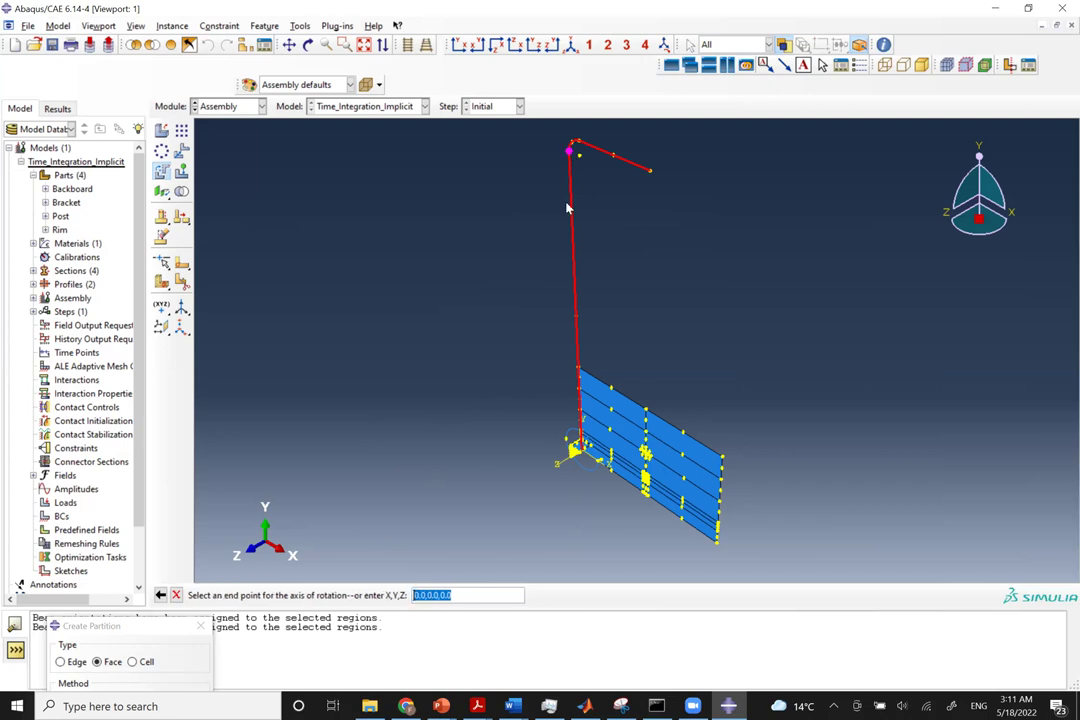
left_click(576, 318)
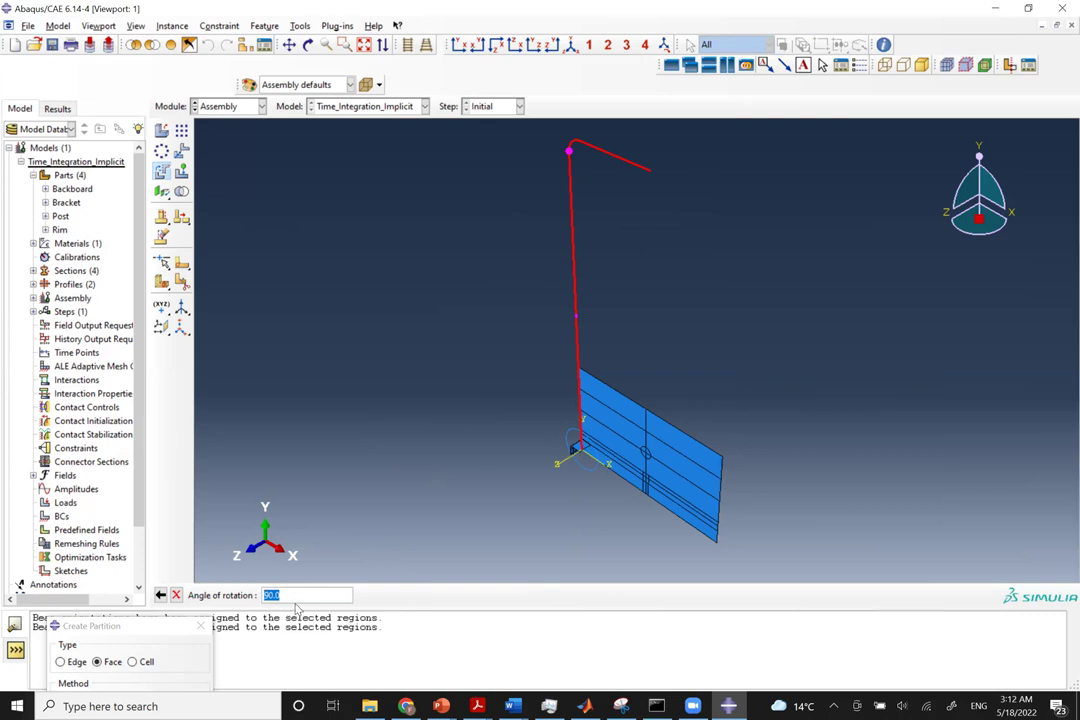
key("Return")
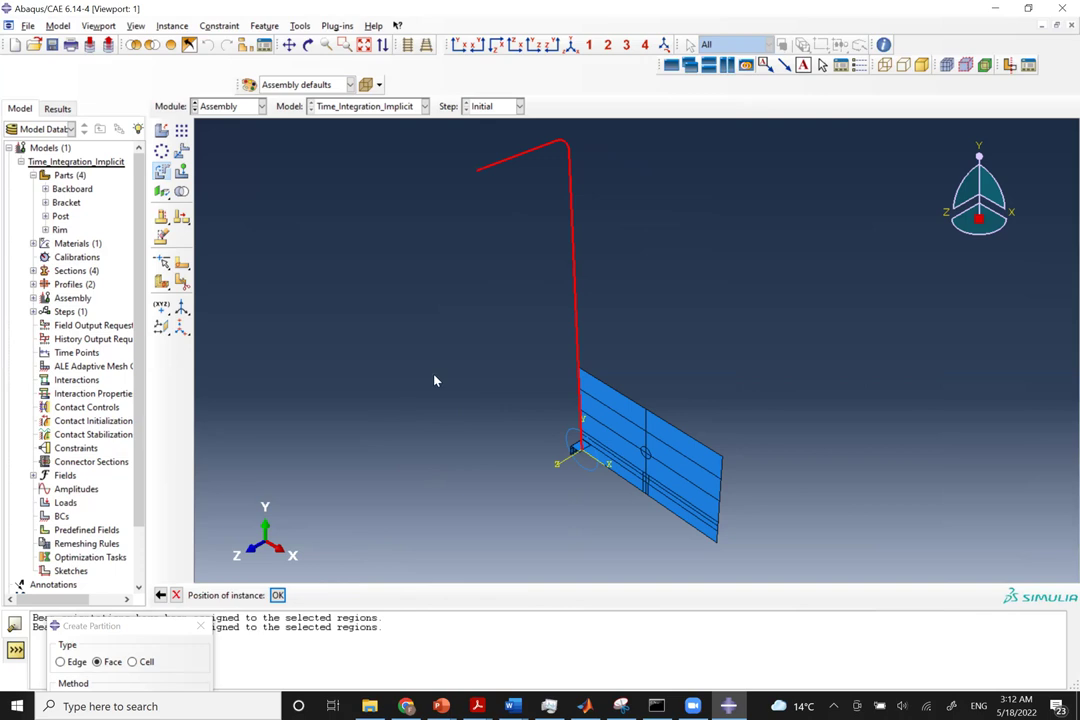
left_click(278, 596)
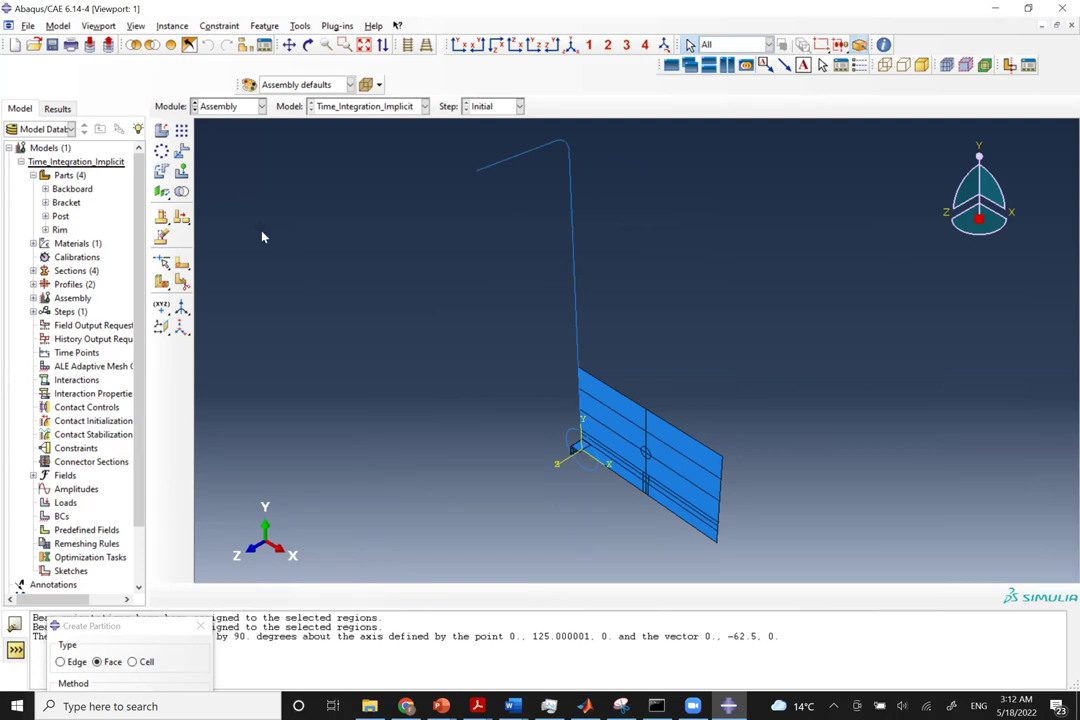
Translate the Backboard instance from the centre of its circular partition to the free end of the Post's upper arm.
left_click(182, 150)
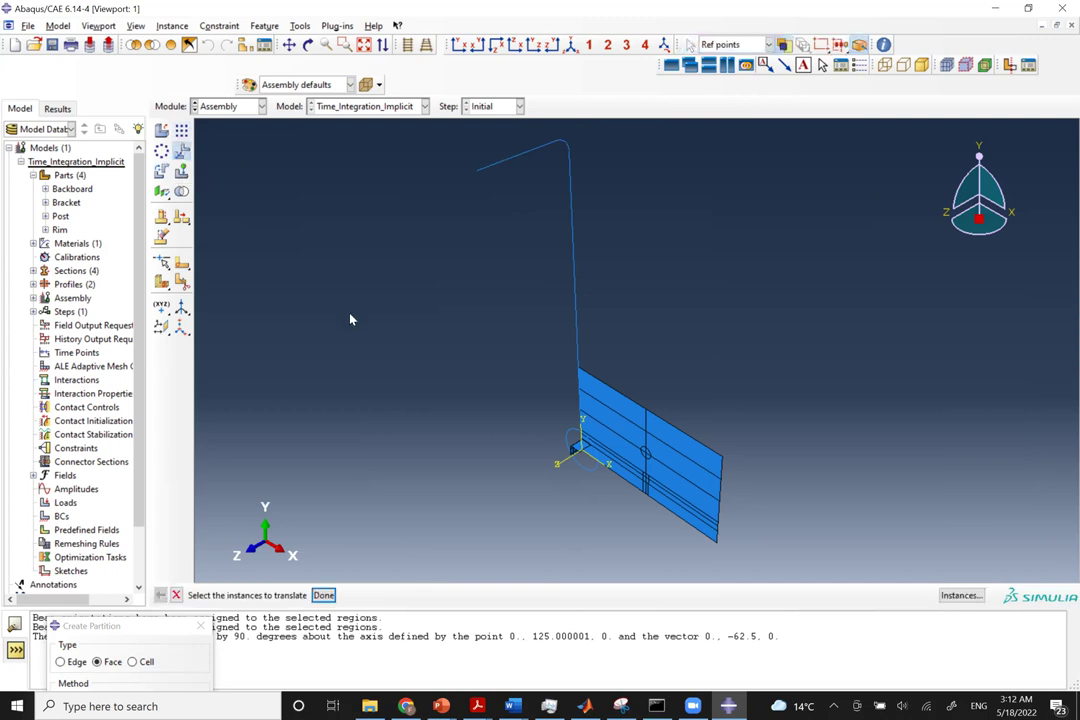
left_click(702, 451)
middle_click(702, 451)
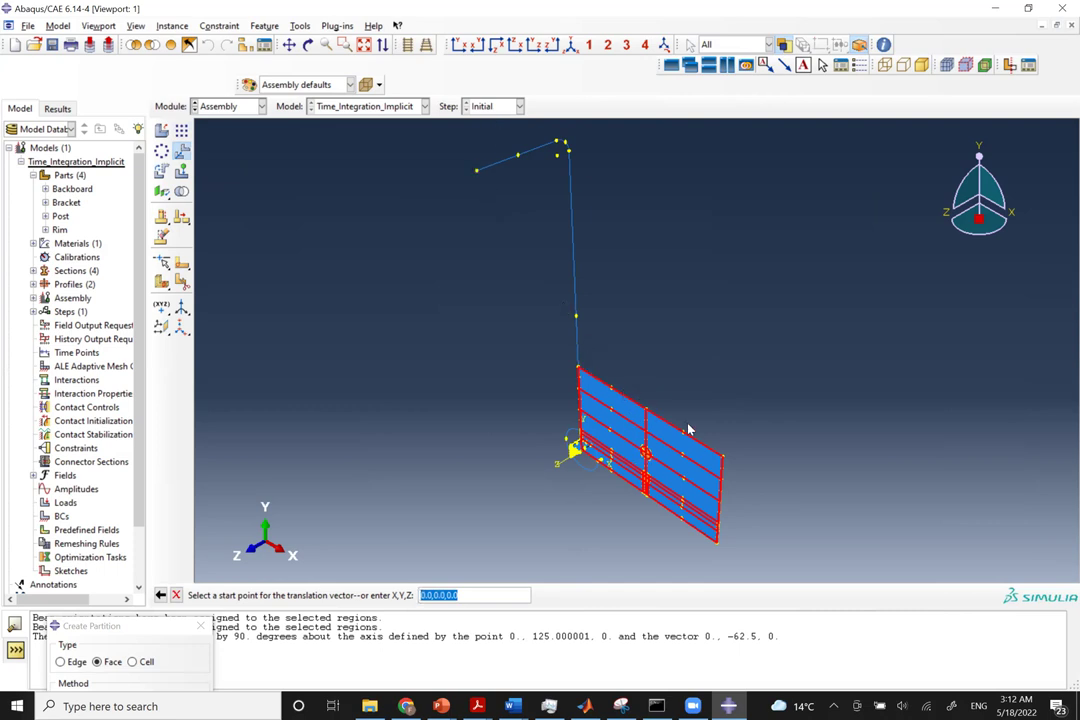
scroll(643, 455, "down", 5)
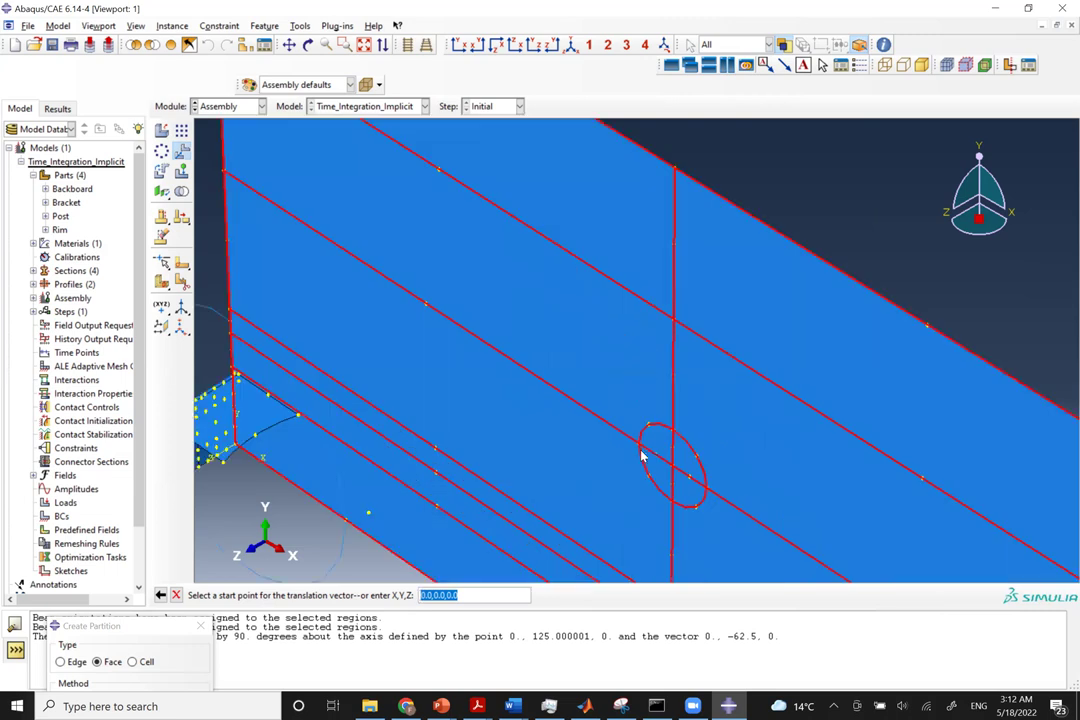
scroll(643, 455, "down", 2)
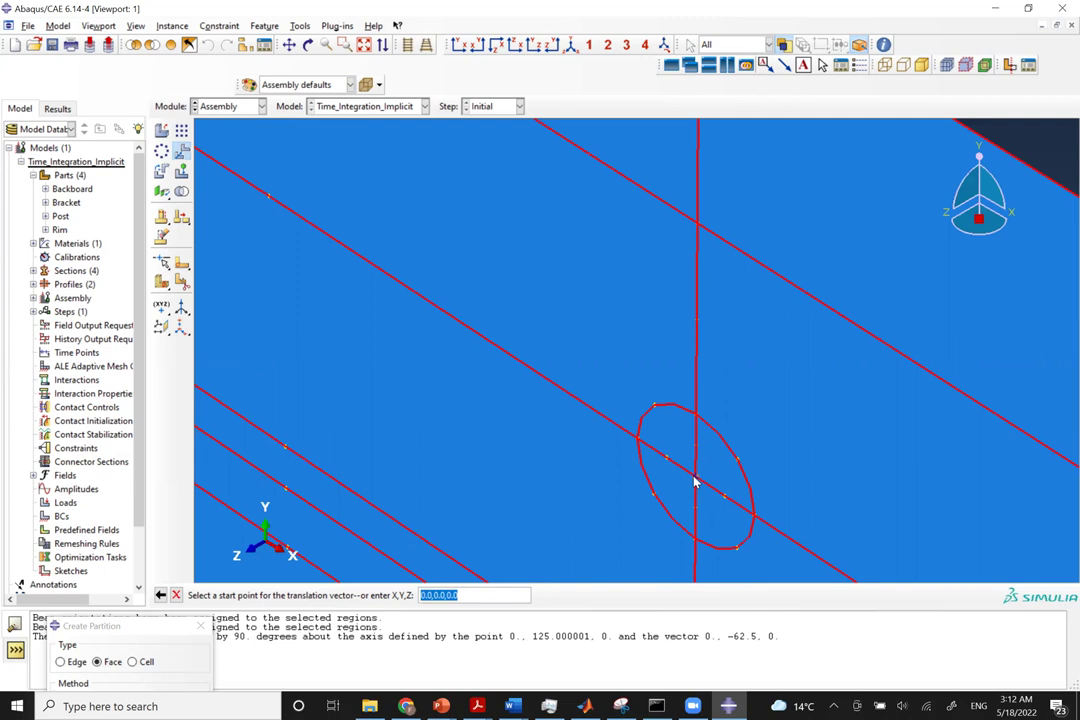
left_click(695, 482)
scroll(695, 482, "up", 5)
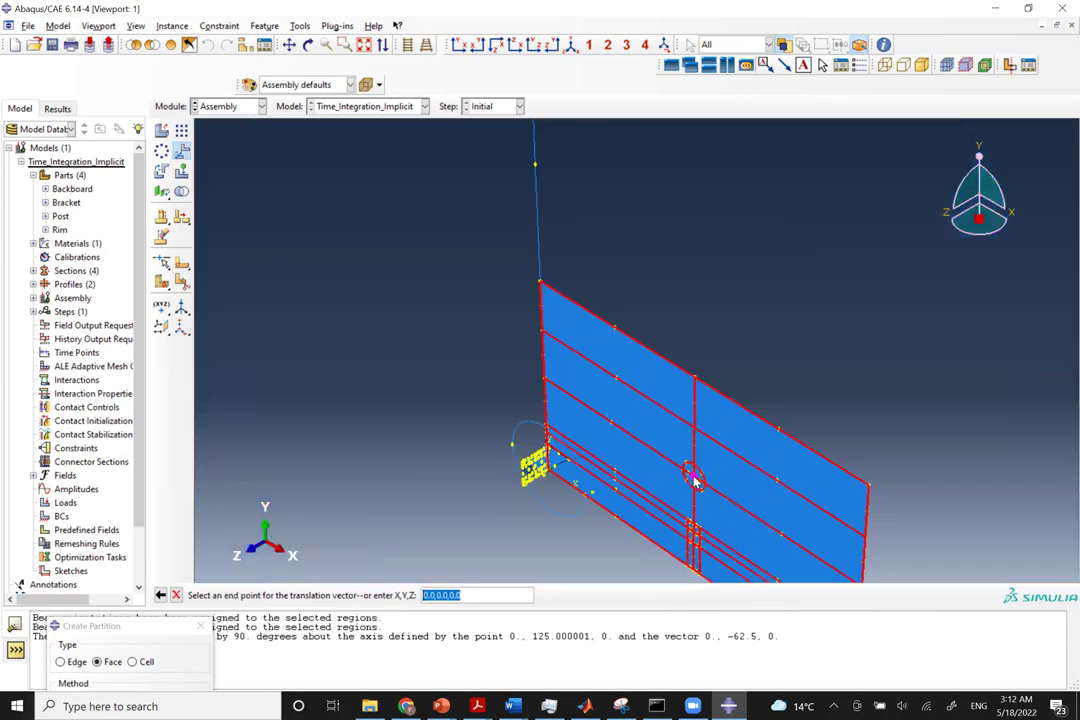
scroll(695, 482, "up", 5)
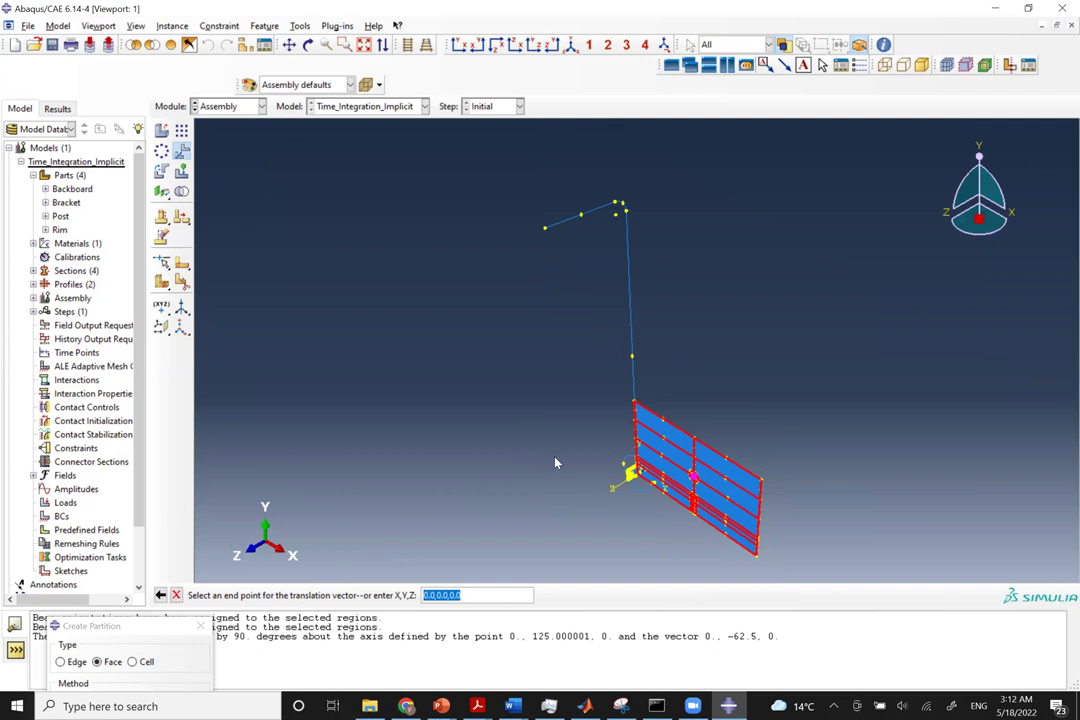
left_click(544, 232)
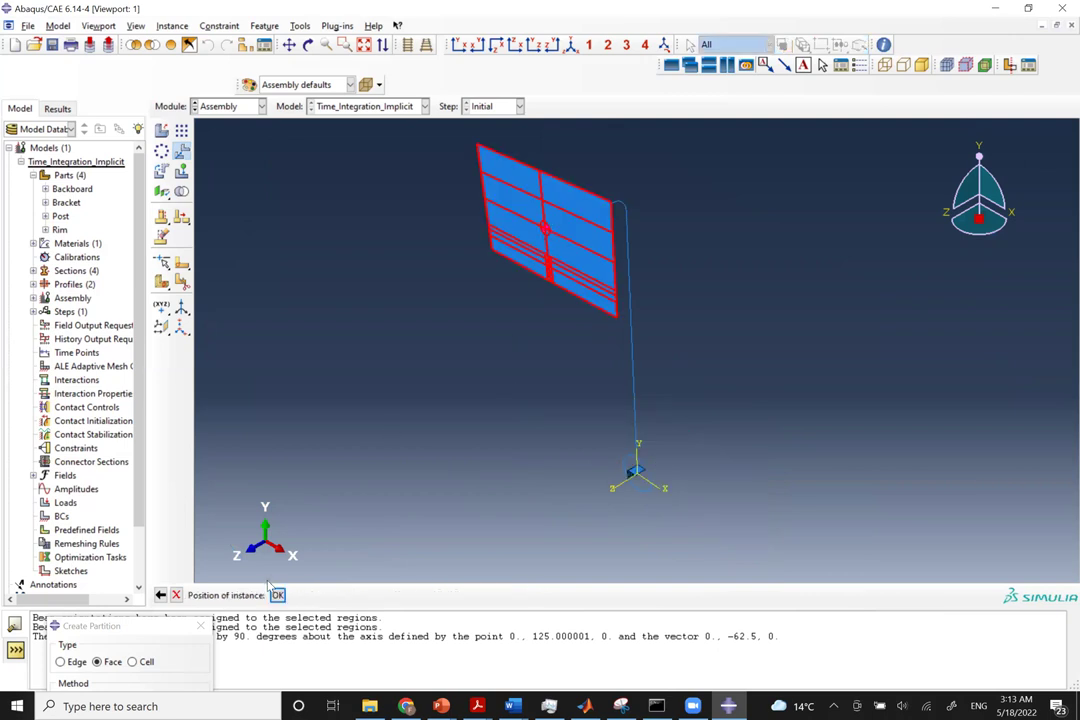
middle_click(389, 507)
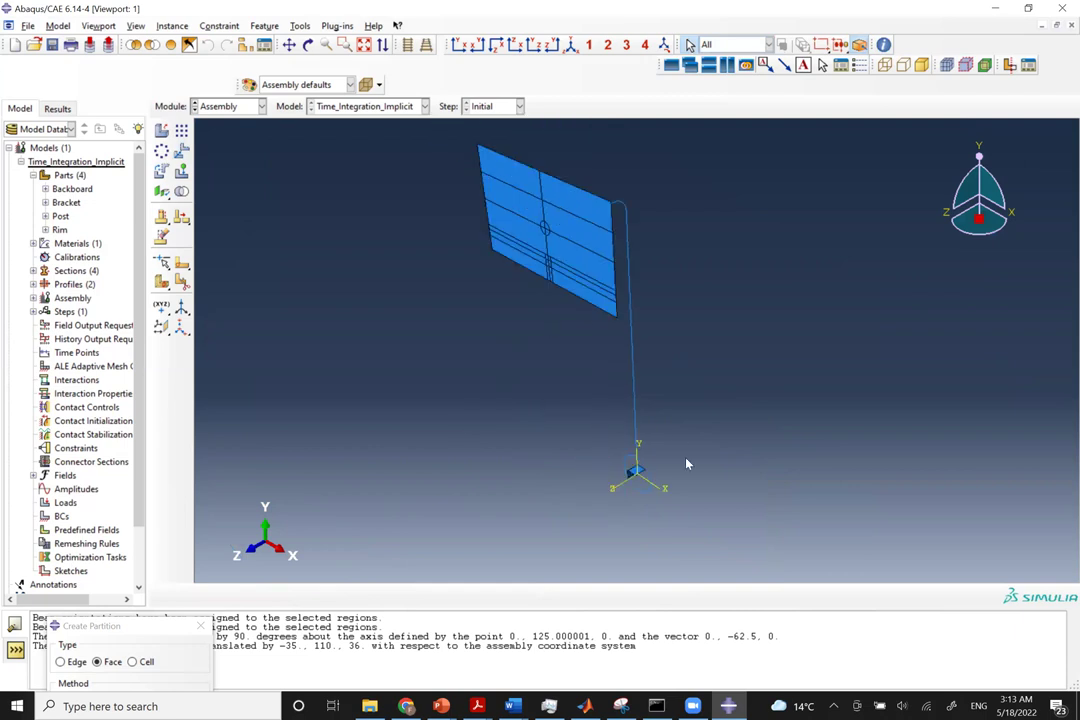
Rotate the Bracket instance 90 degrees about the Backboard's vertical edge nearest the Post, with the axis running downward from its upper corner.
scroll(632, 478, "up", 3)
scroll(632, 478, "up", 1)
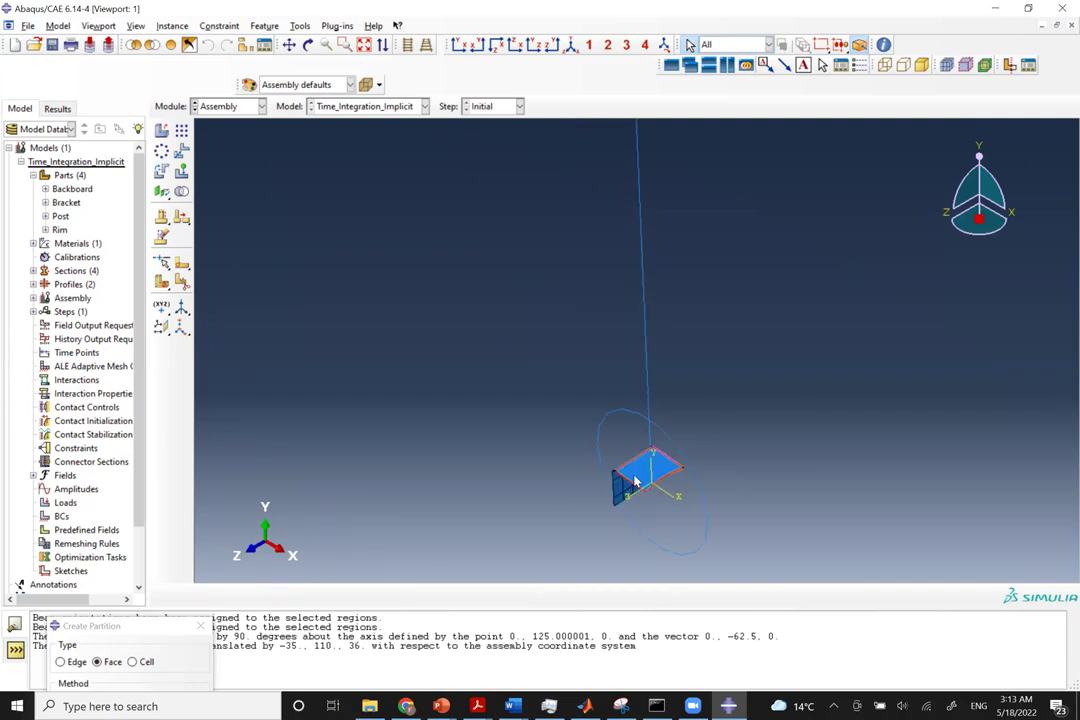
scroll(634, 482, "down", 1)
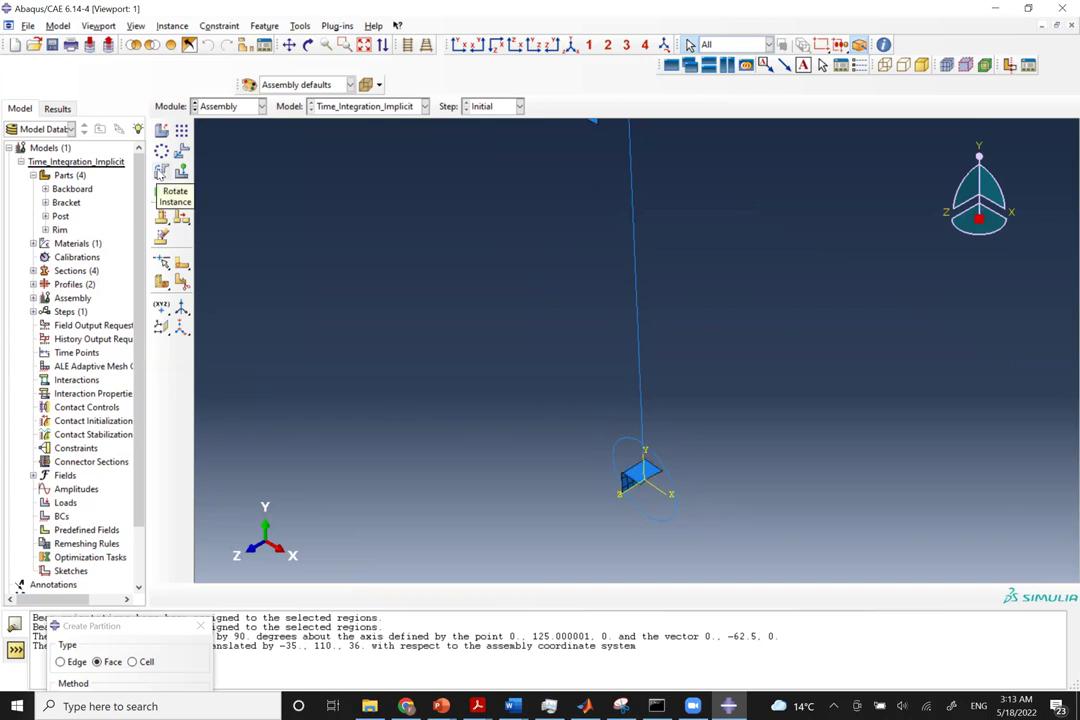
left_click(161, 173)
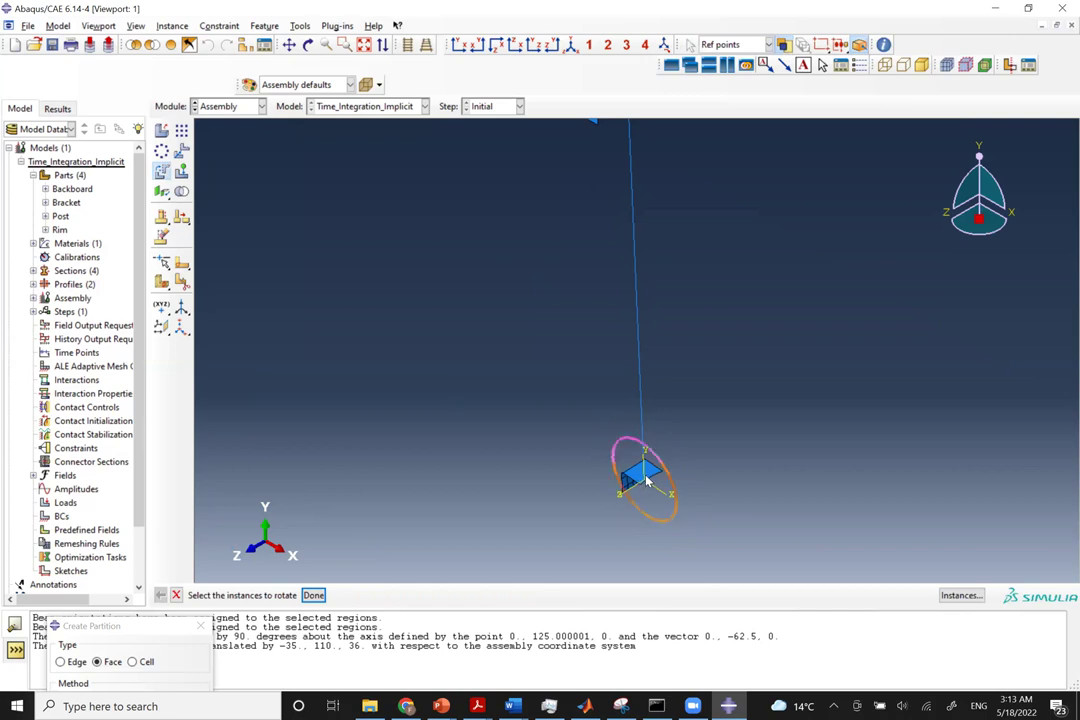
scroll(645, 480, "up", 5)
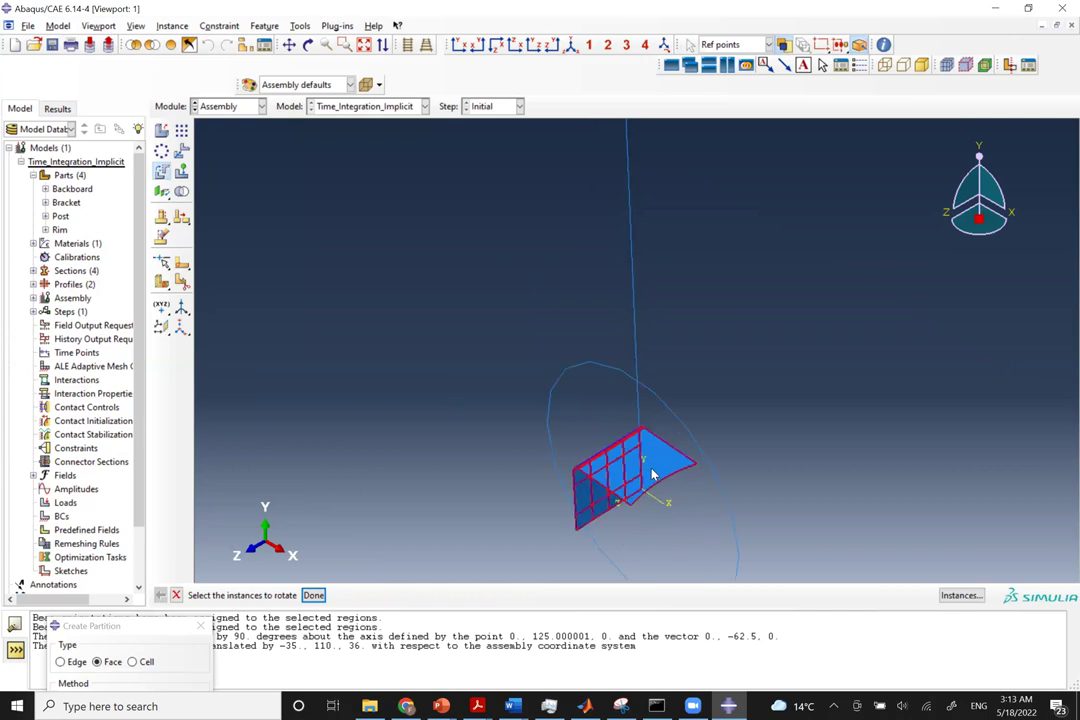
scroll(652, 475, "down", 3)
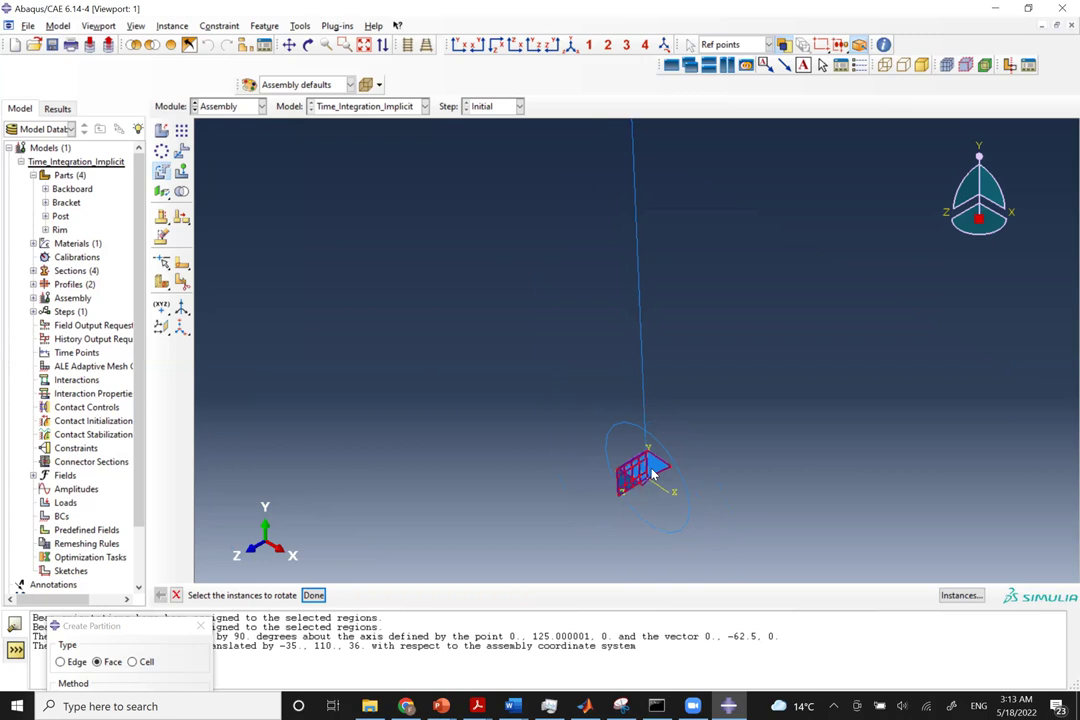
left_click(652, 475)
middle_click(652, 475)
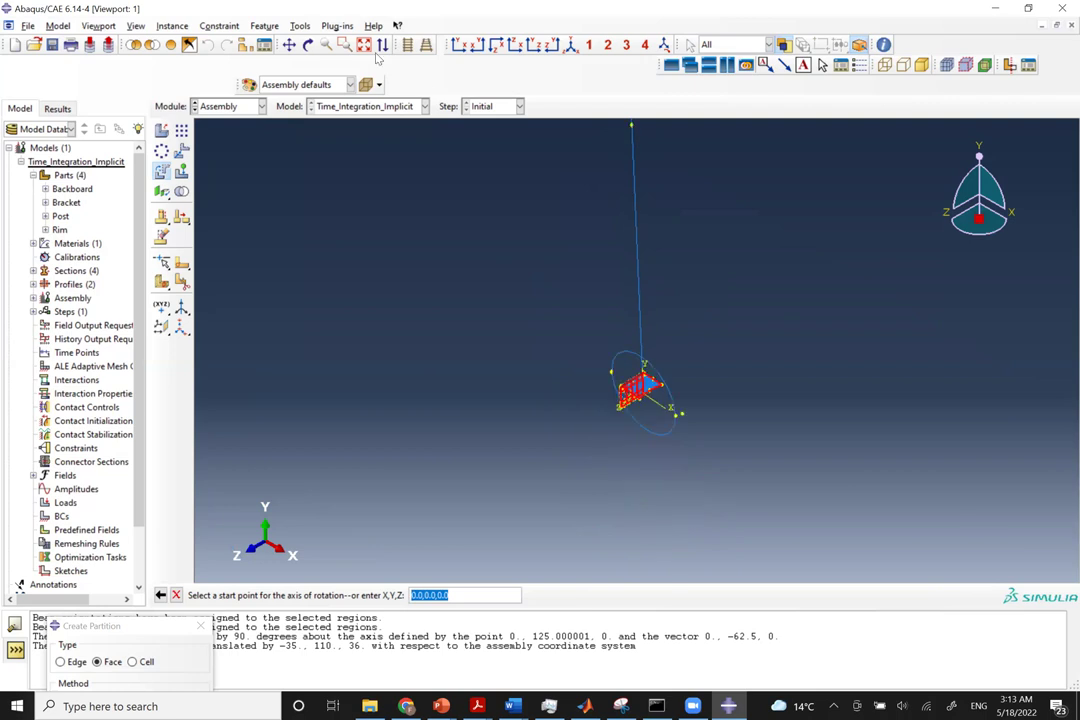
scroll(668, 268, "down", 2)
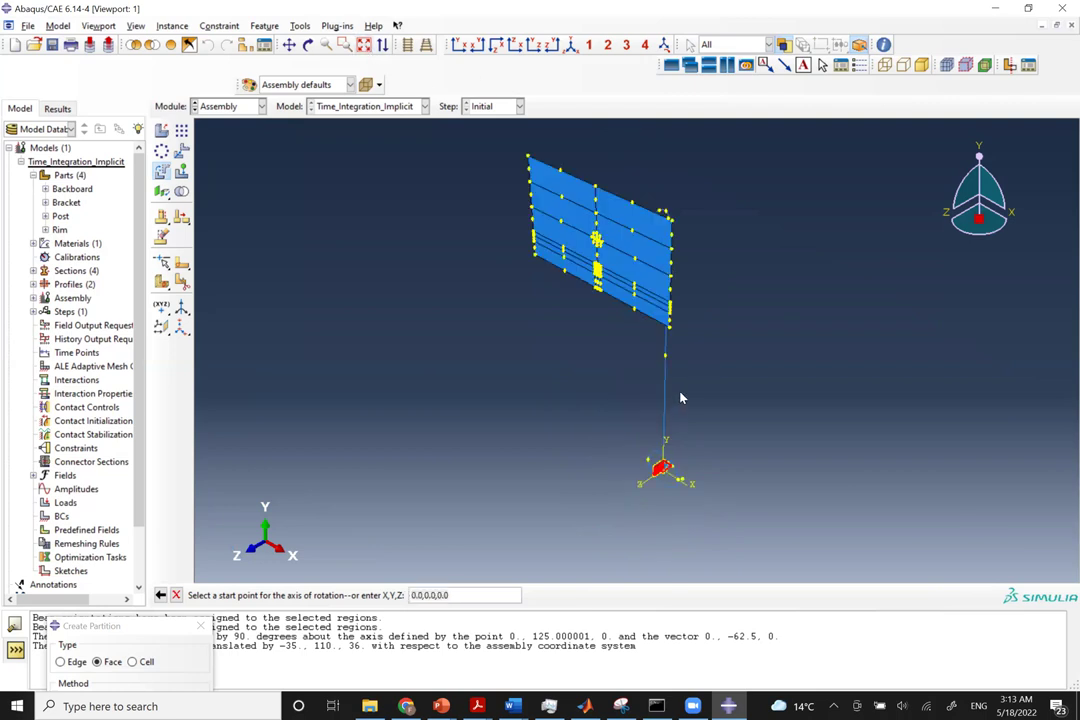
scroll(680, 398, "down", 1)
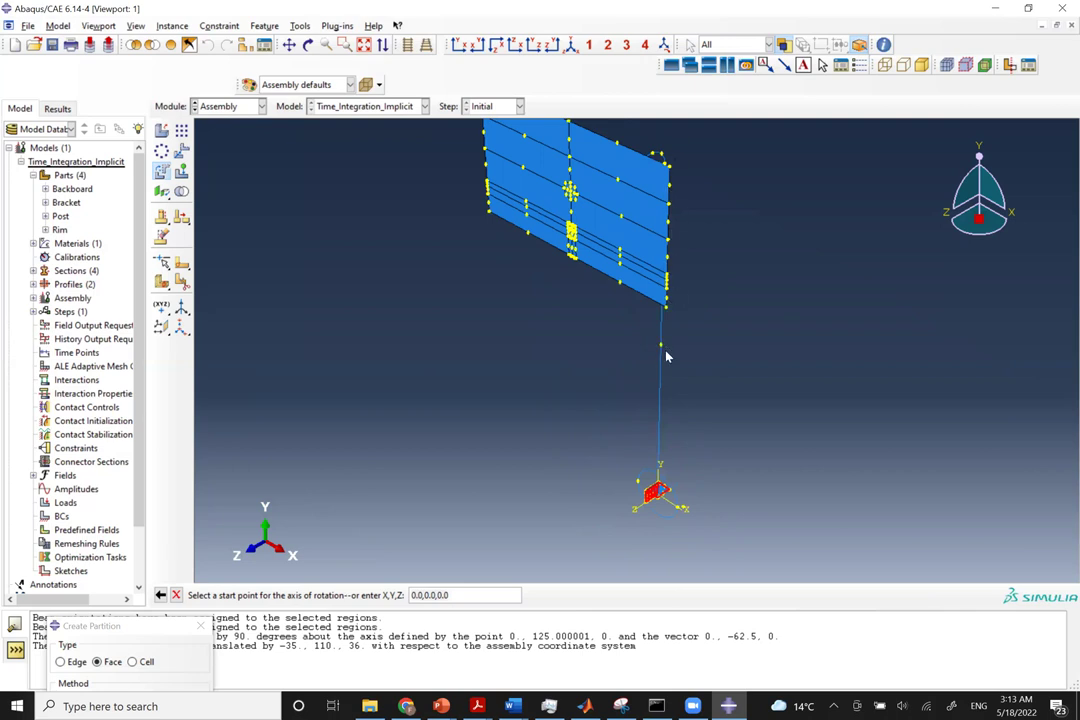
left_click(669, 168)
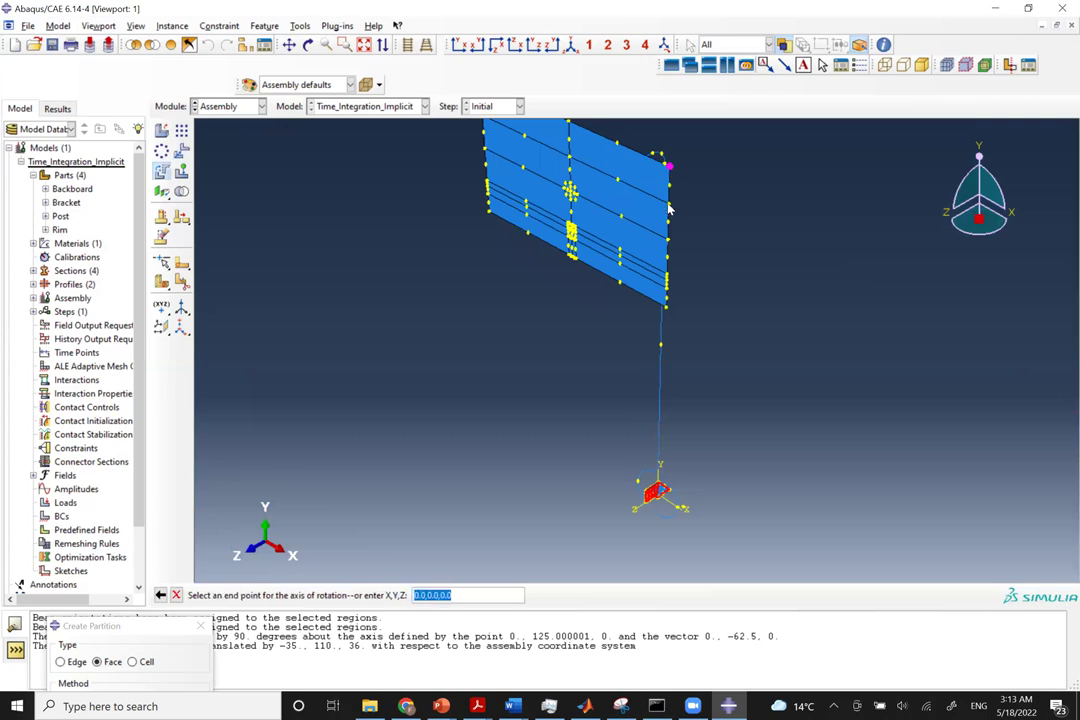
left_click(669, 205)
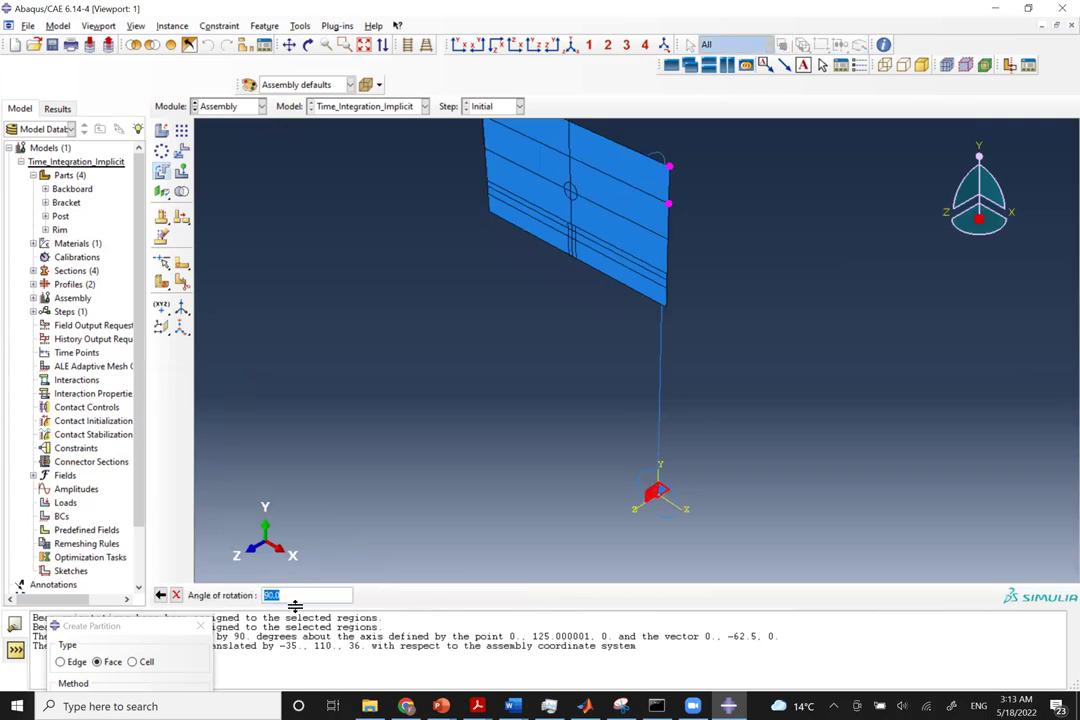
key("Return")
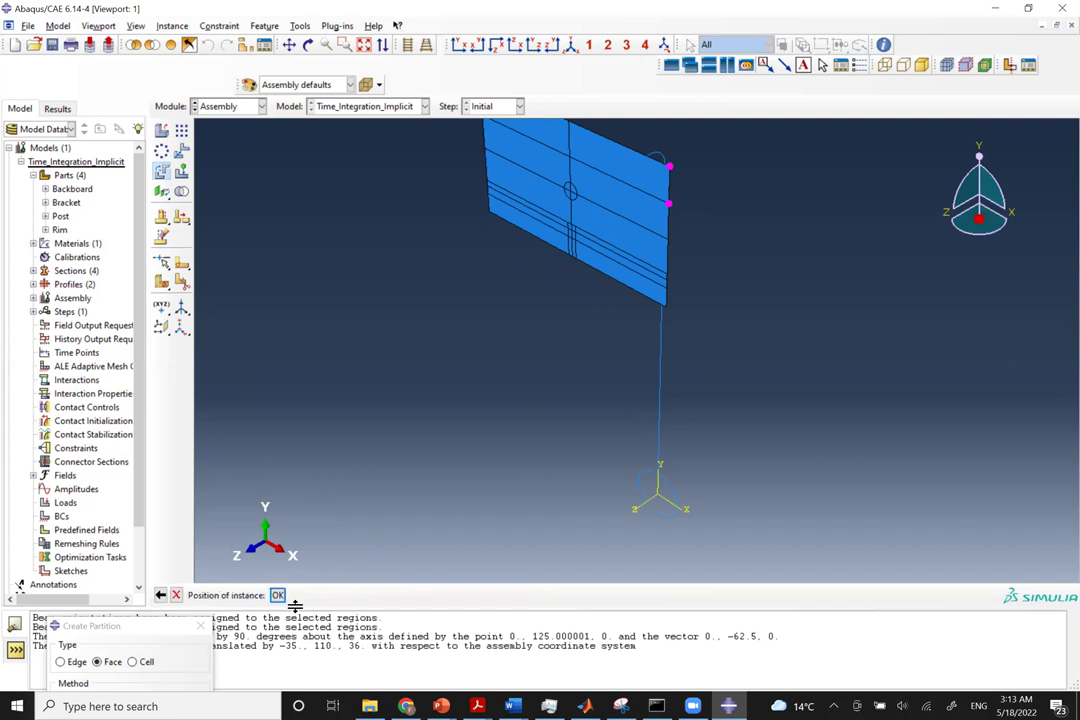
left_click(364, 45)
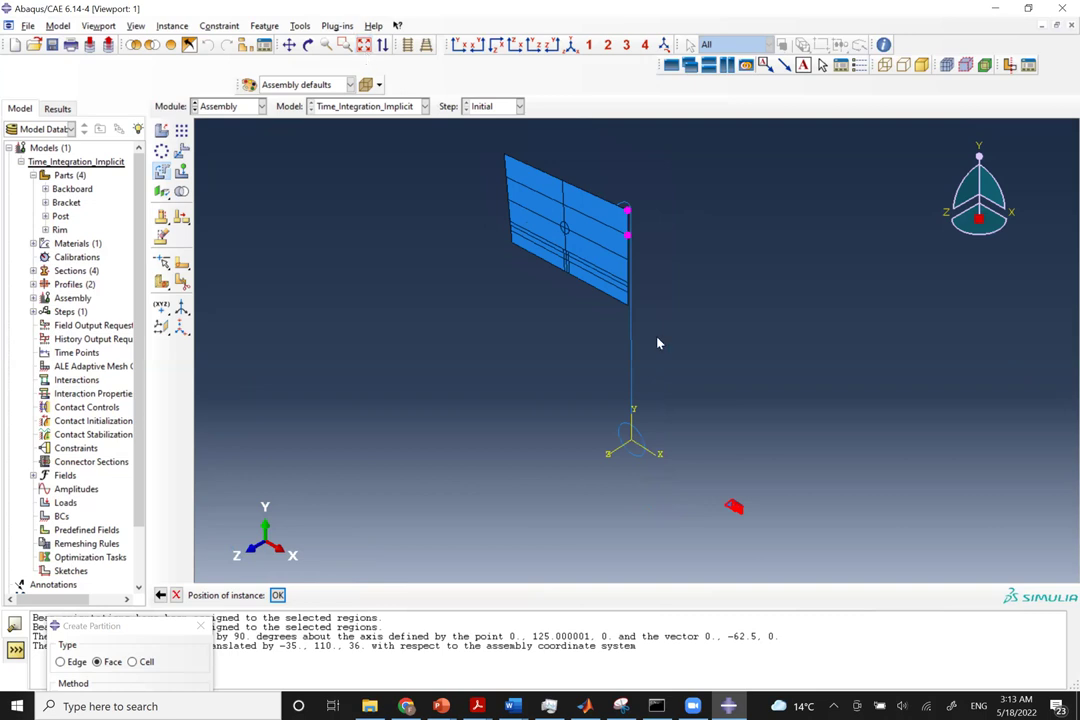
left_click(277, 595)
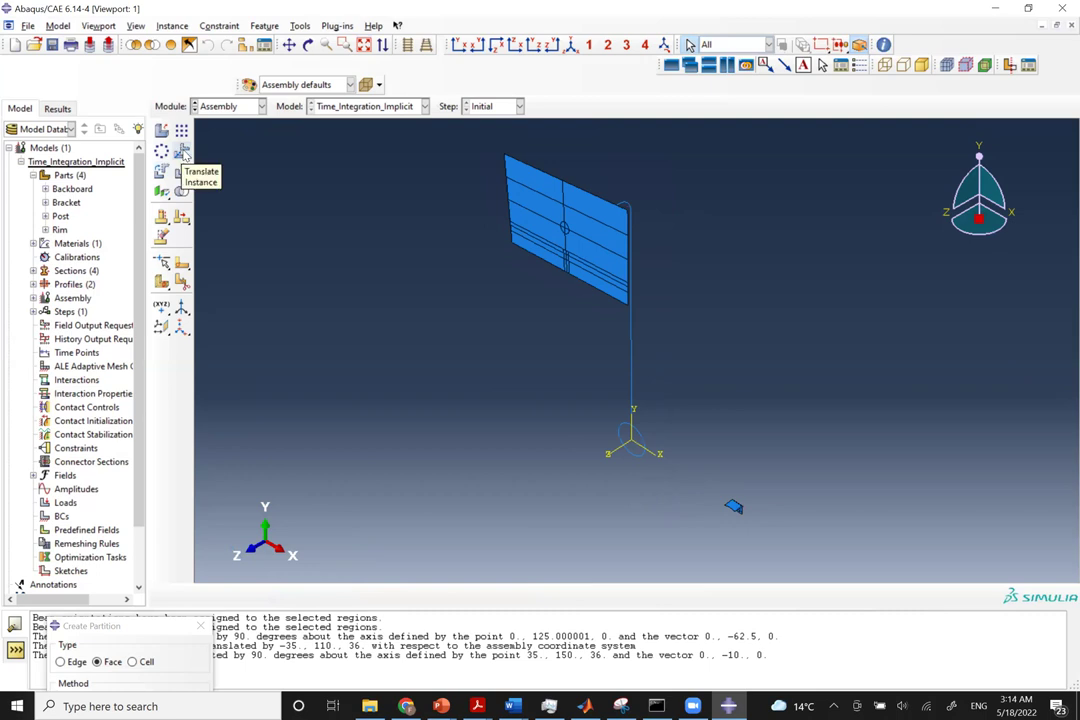
left_click(182, 151)
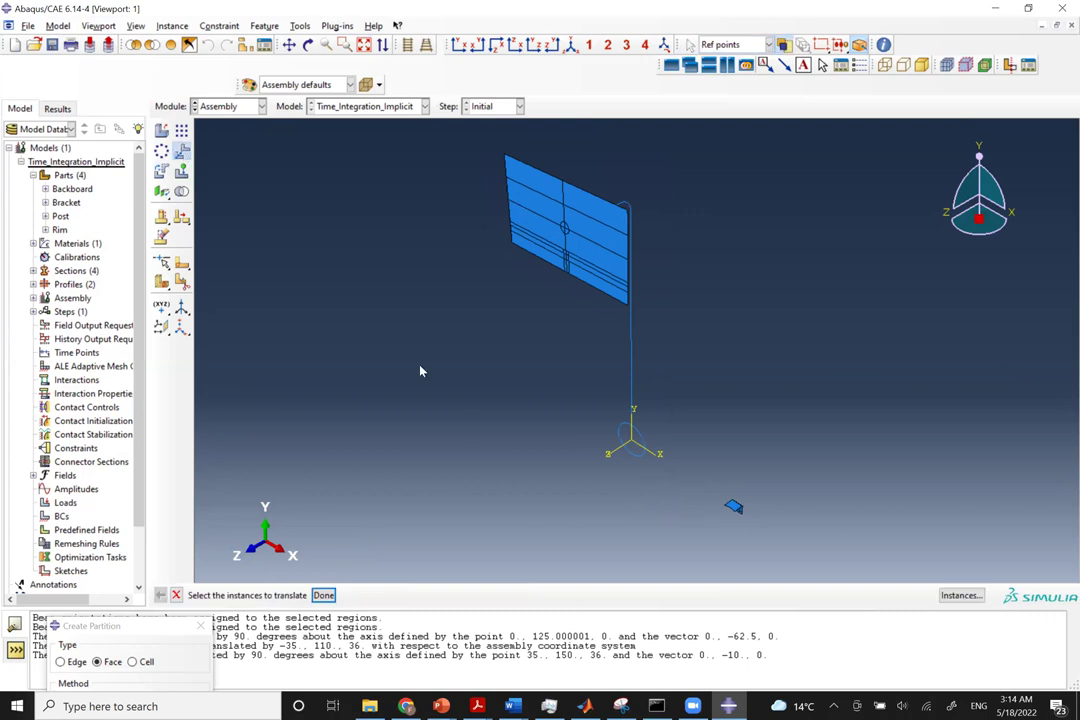
scroll(758, 496, "up", 5)
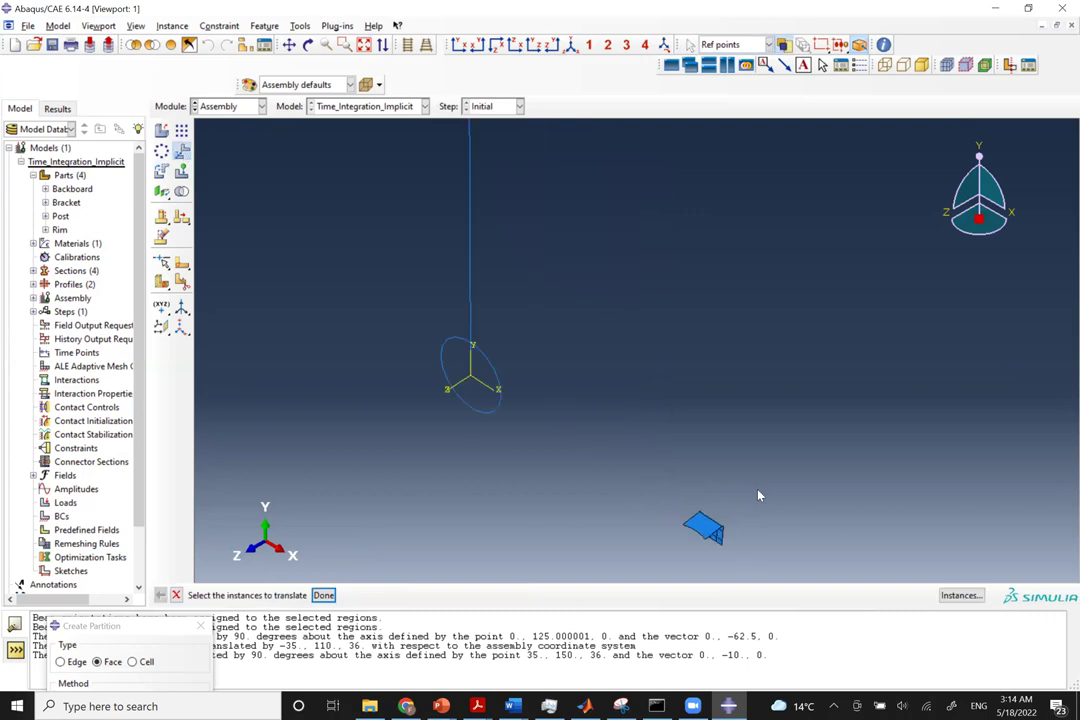
scroll(758, 496, "down", 3)
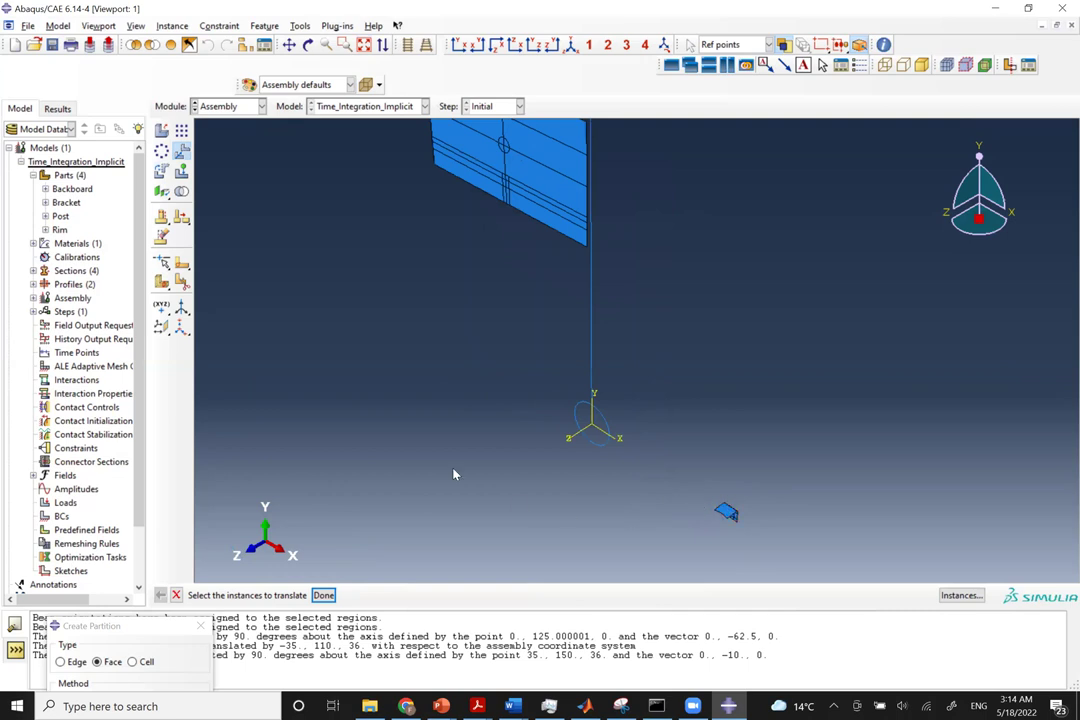
key("Escape")
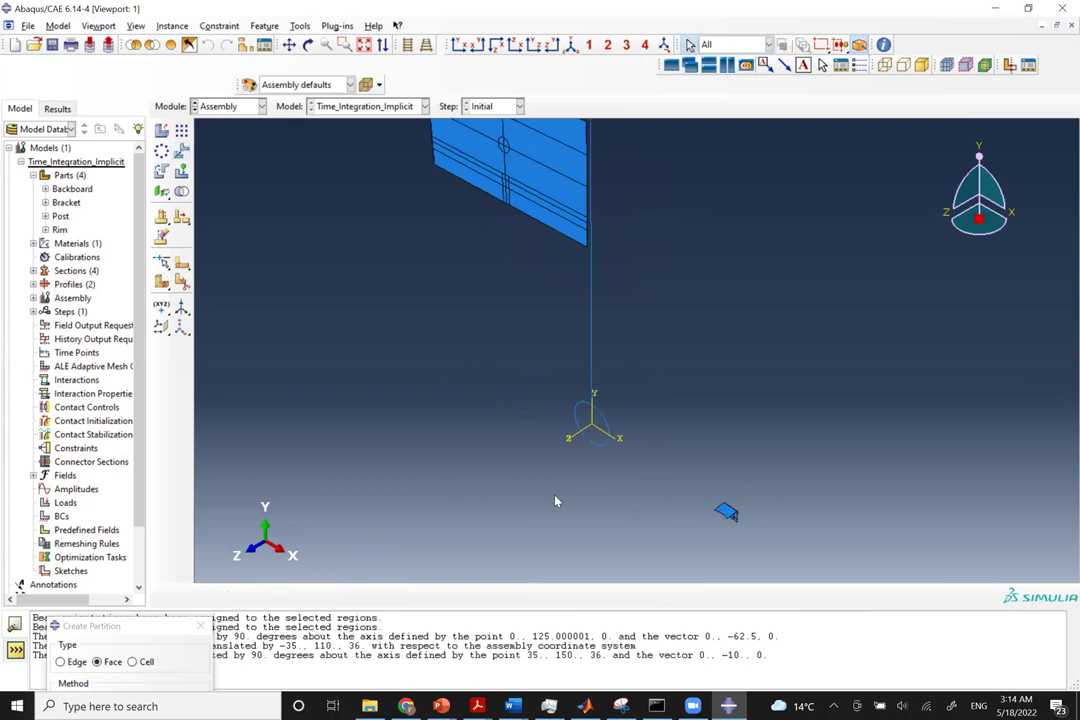
scroll(712, 515, "up", 4)
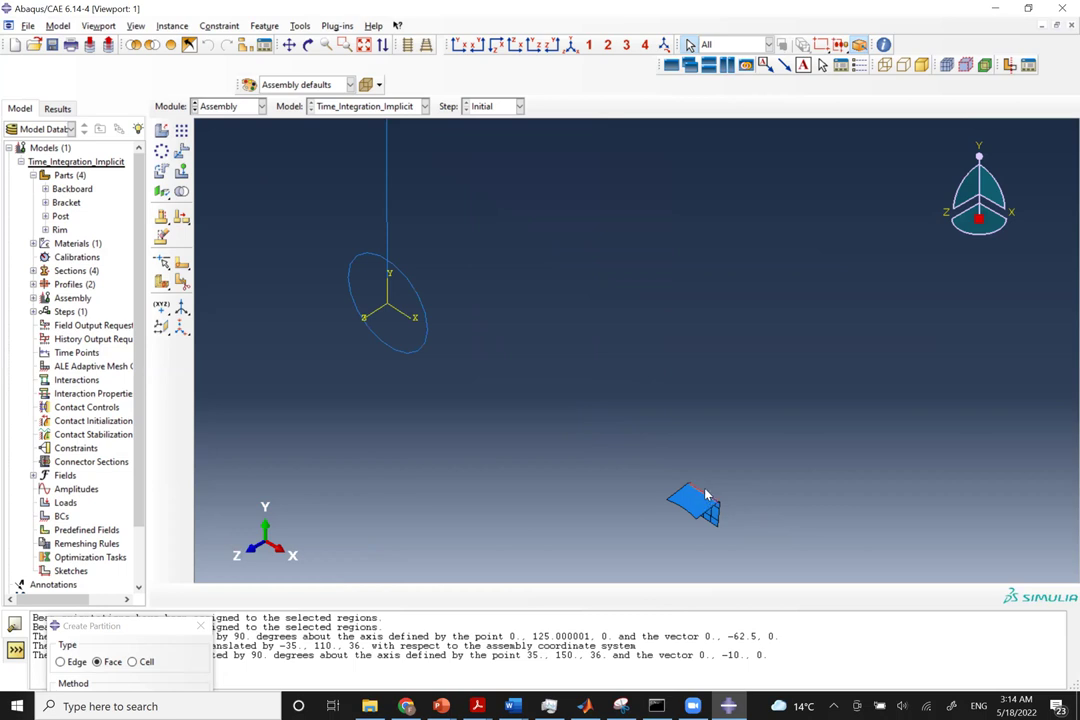
scroll(702, 495, "down", 3)
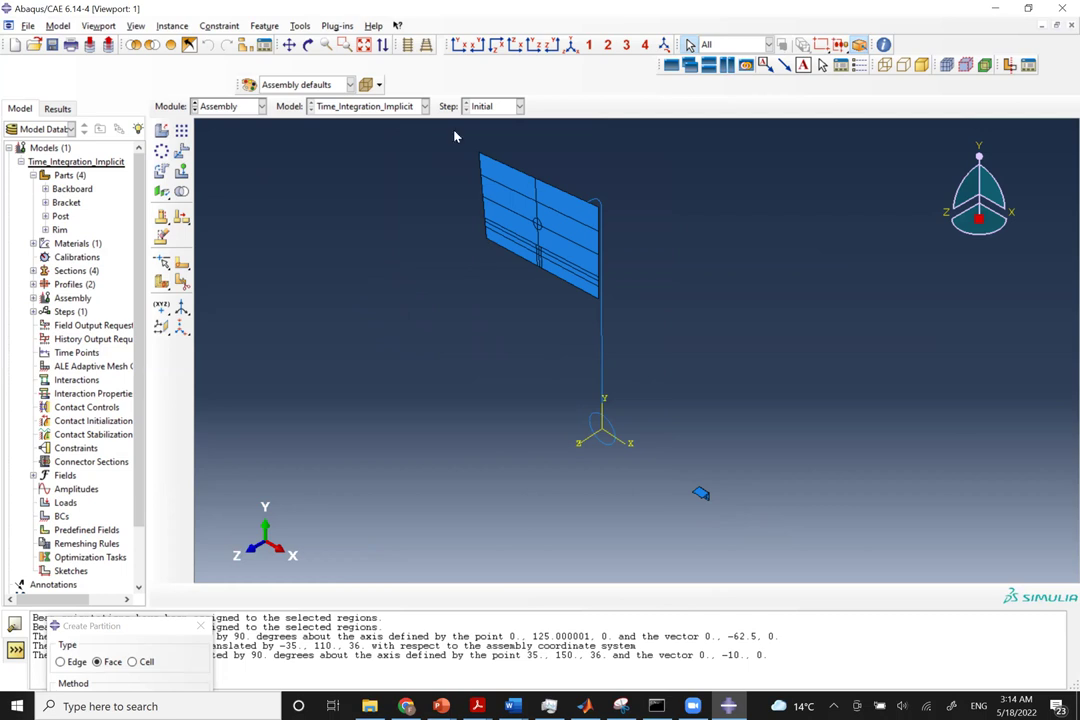
Switch to the Part module and show the Bracket part face-on to its partitioned vertical plate.
left_click(236, 106)
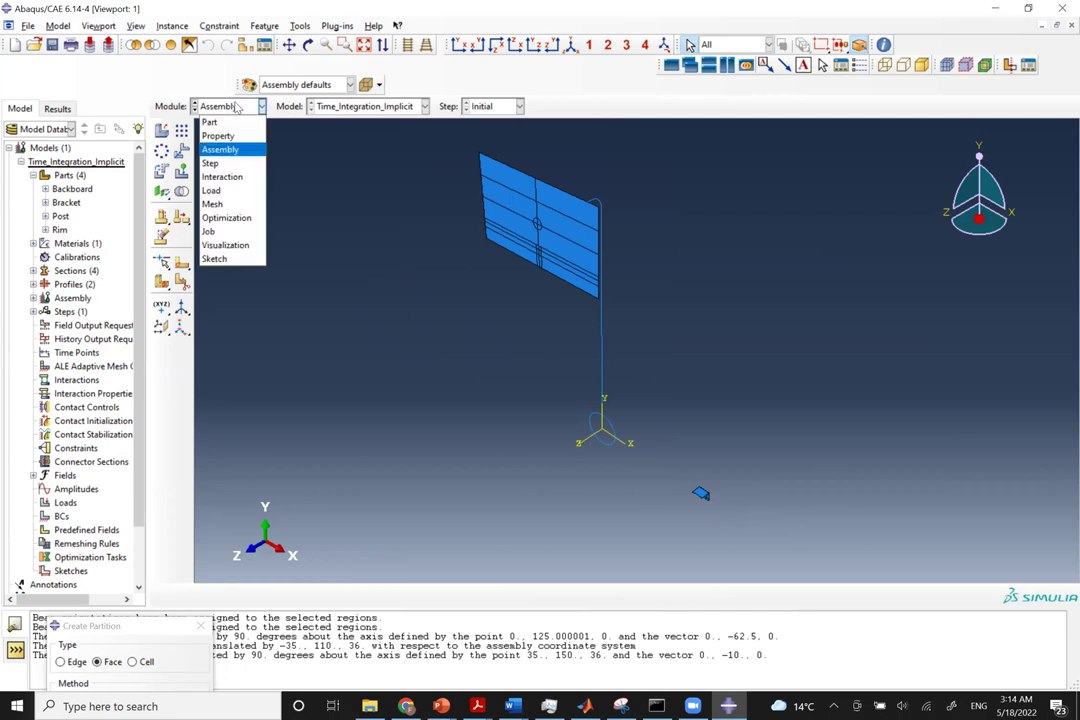
left_click(212, 123)
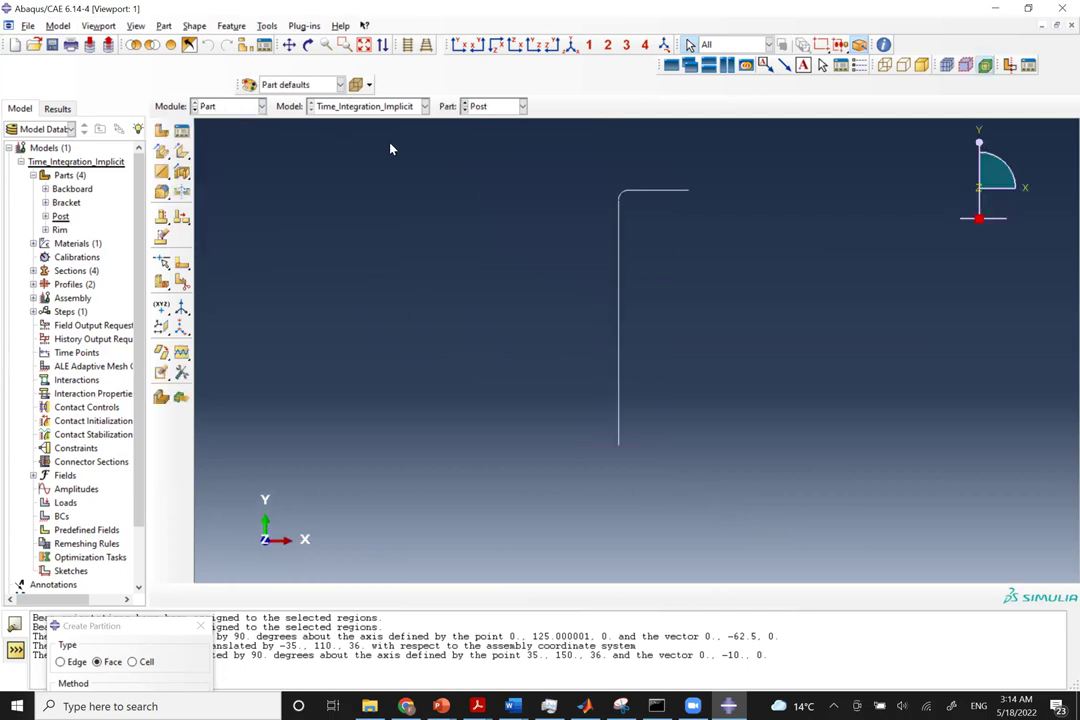
left_click(495, 106)
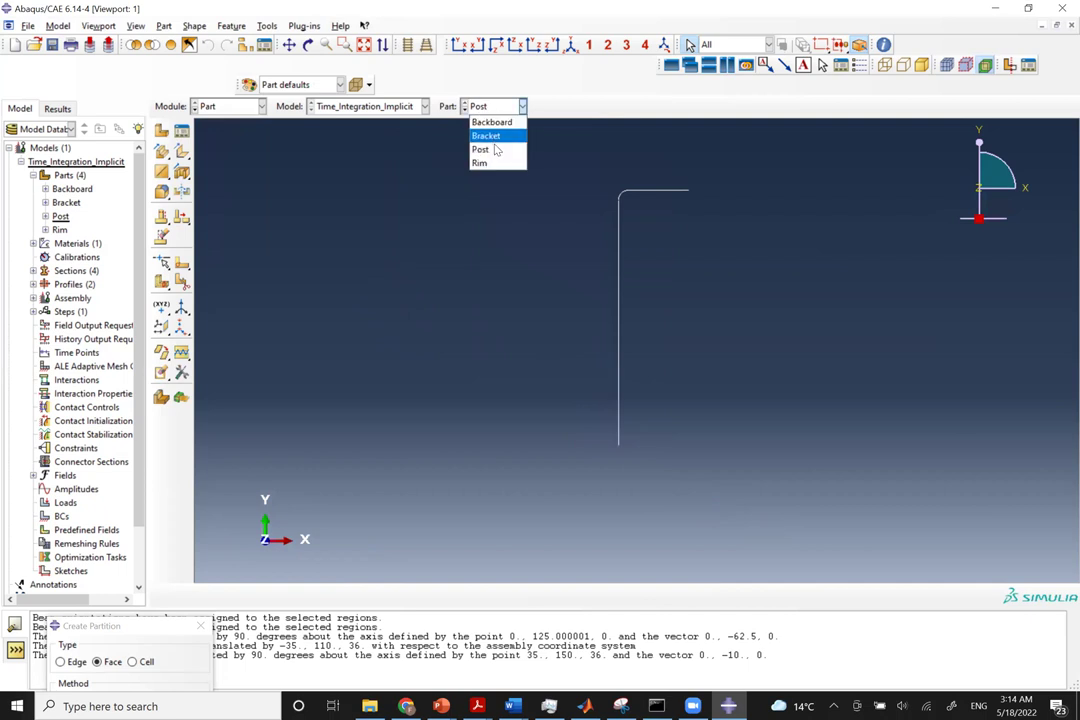
left_click(486, 136)
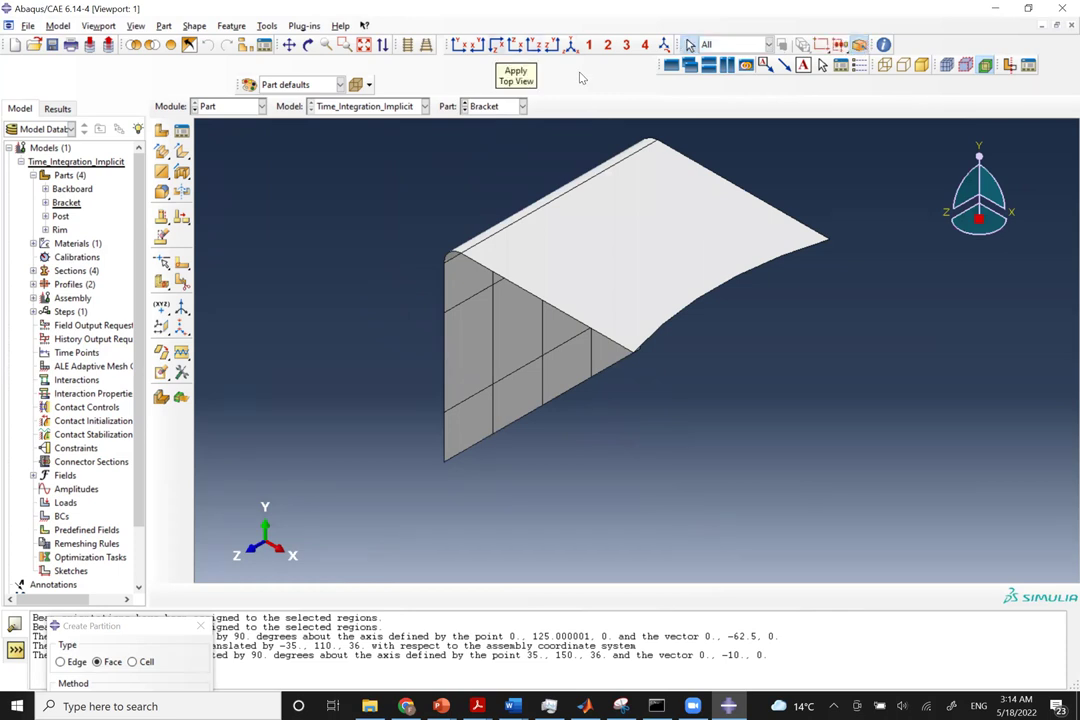
left_click(477, 45)
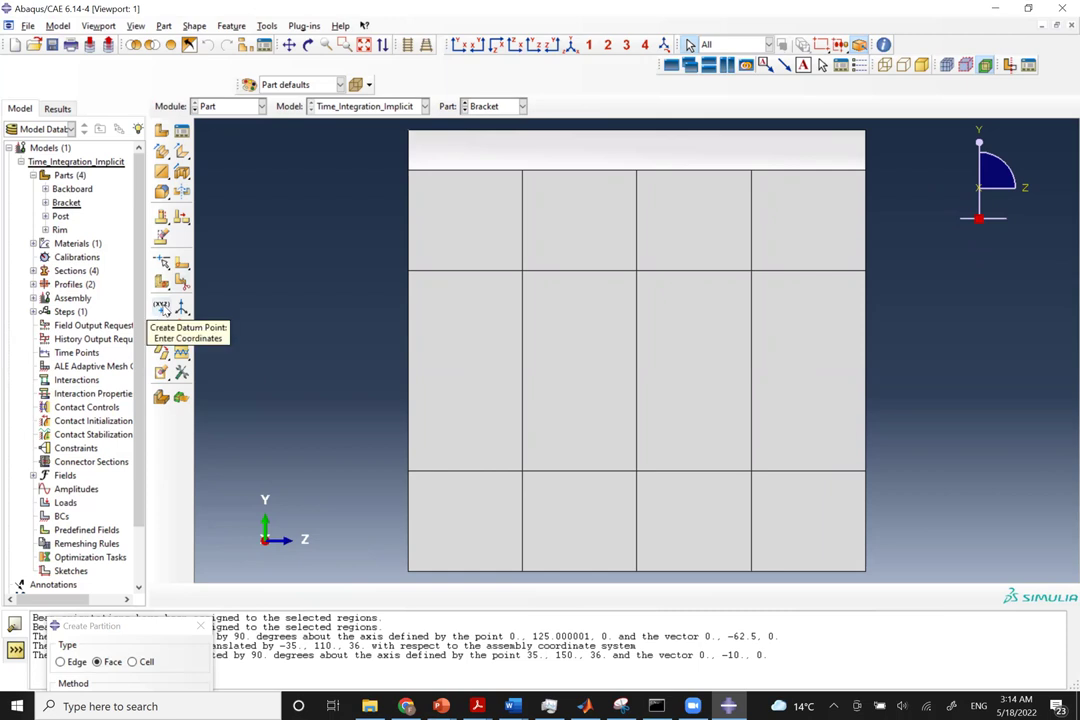
Create a datum point by coordinates at the Bracket's mid-width, at the outer corner where the vertical plate meets the top flange.
left_click(161, 306)
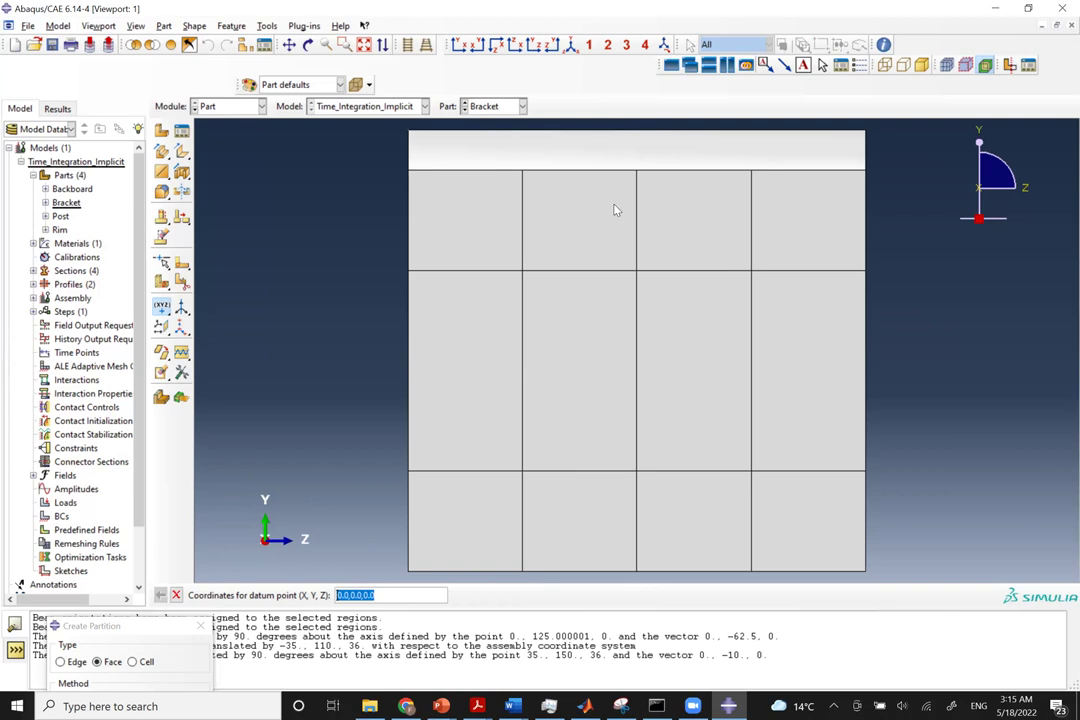
left_click(378, 595)
key("BackSpace")
key("BackSpace")
key("BackSpace")
key("BackSpace")
type("2.185")
key("Left")
key("Left")
key("Left")
key("Left")
key("Left")
key("Left")
key("Left")
key("Right")
key("Right")
key("BackSpace")
type("5")
key("Return")
left_click(177, 596)
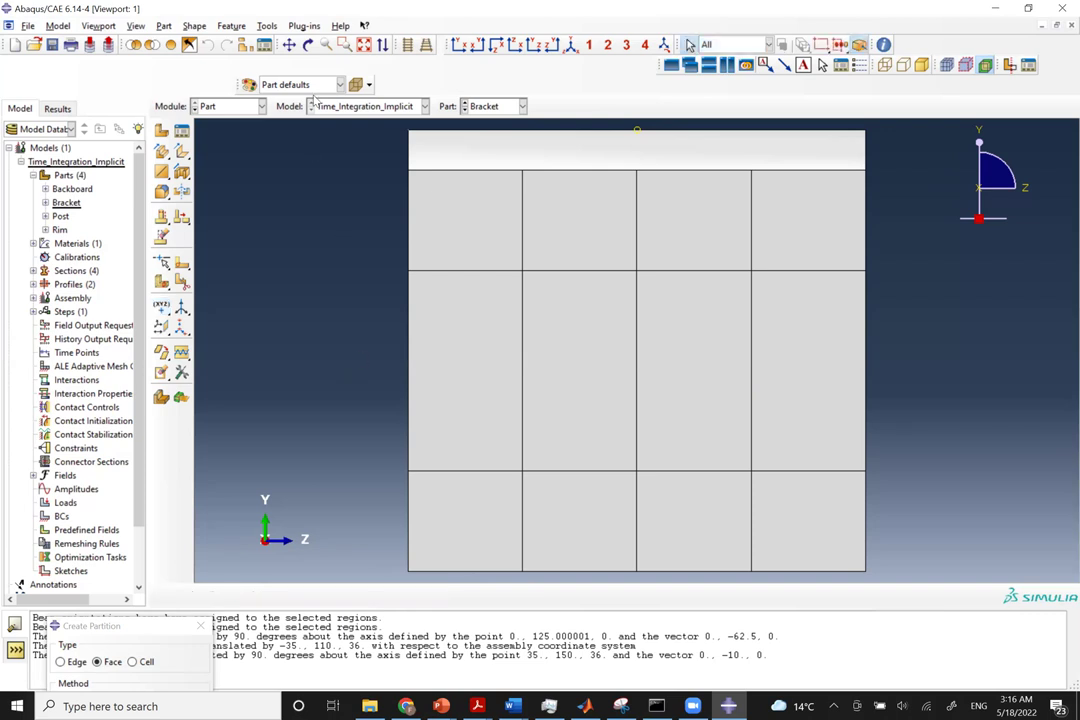
In the assembly, translate the Bracket instance from its datum point to where the Backboard's vertical centreline meets the uppermost of the three closely spaced horizontal partitions.
left_click(197, 105)
left_click(220, 150)
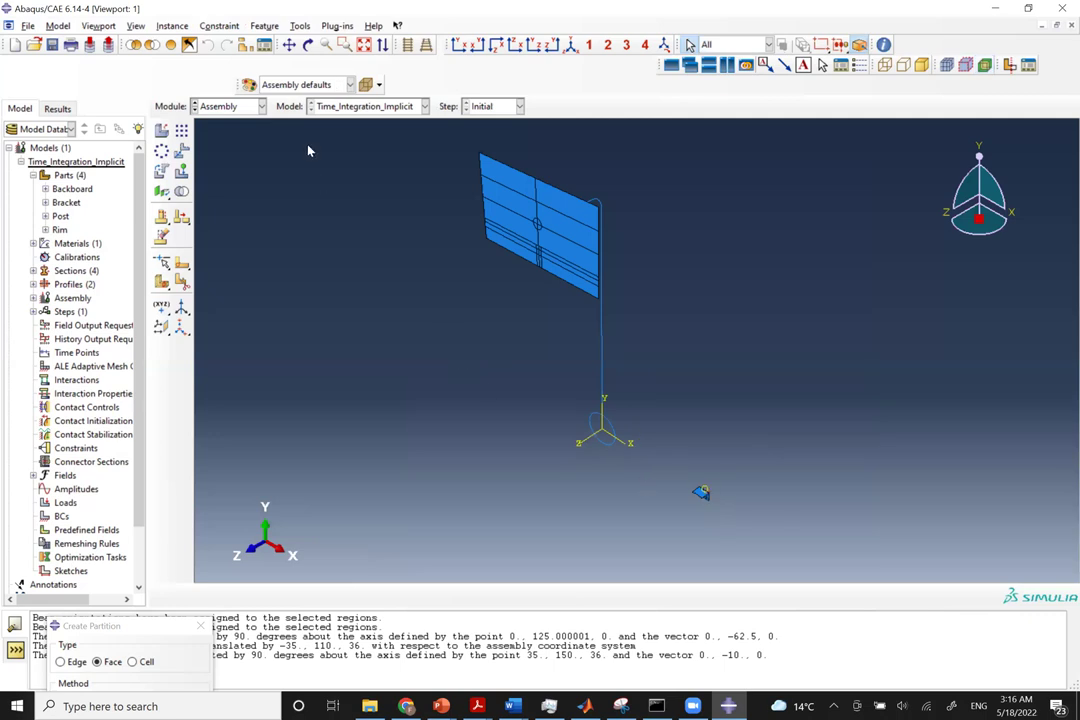
left_click(181, 151)
left_click(705, 492)
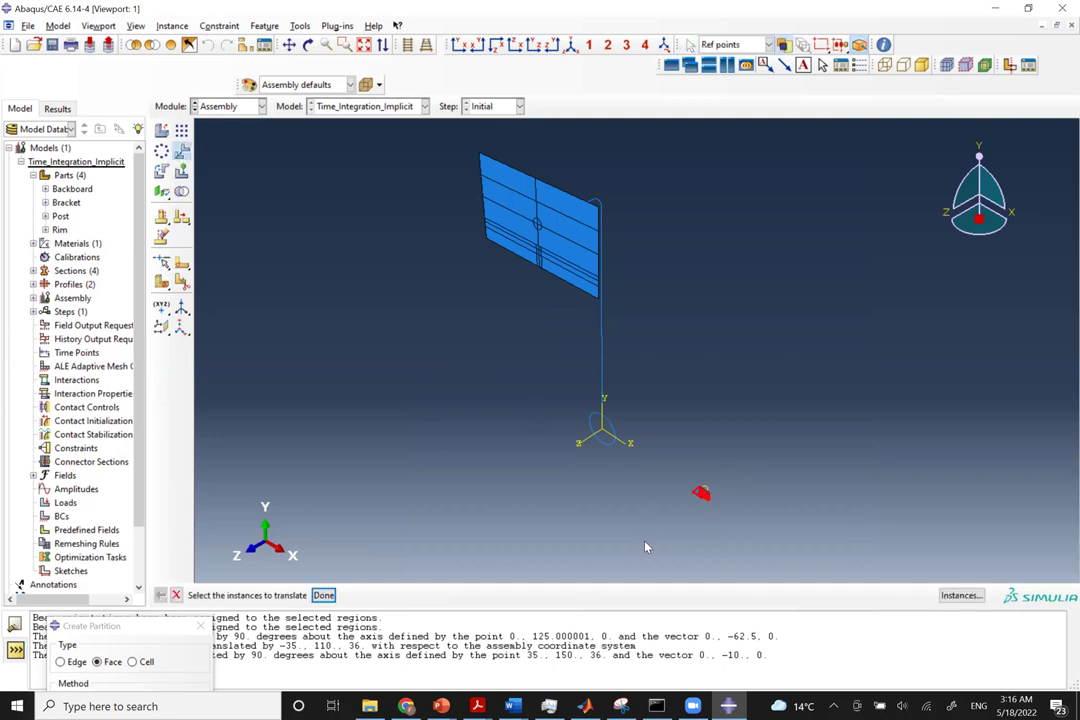
middle_click(645, 547)
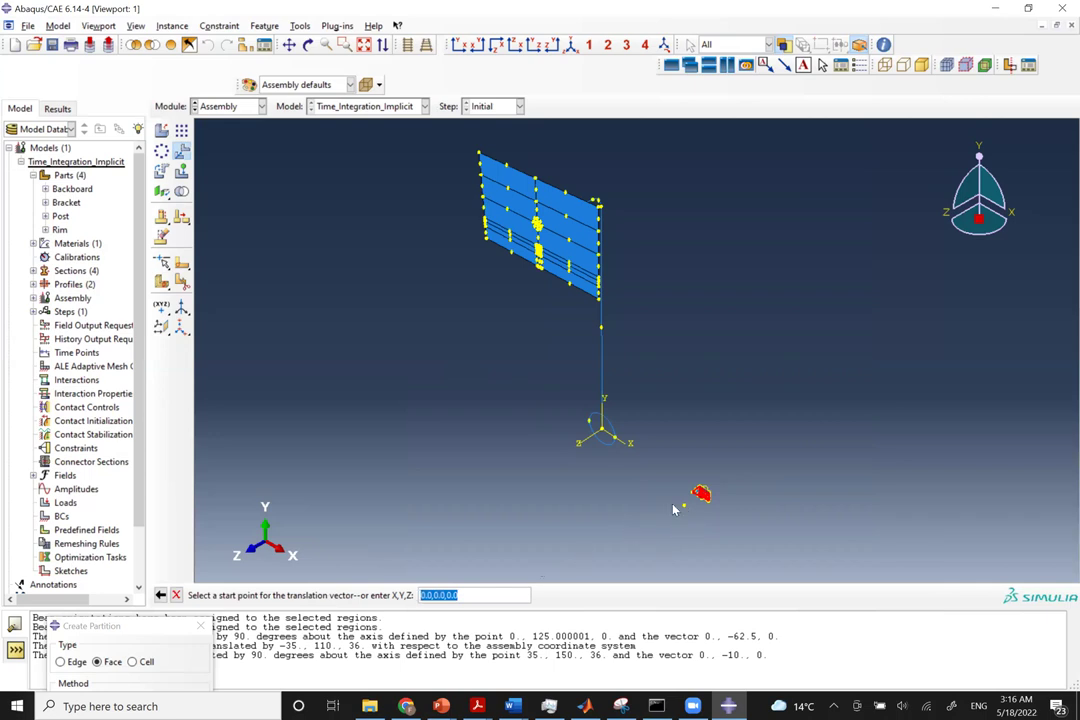
scroll(750, 470, "up", 3)
scroll(805, 443, "up", 3)
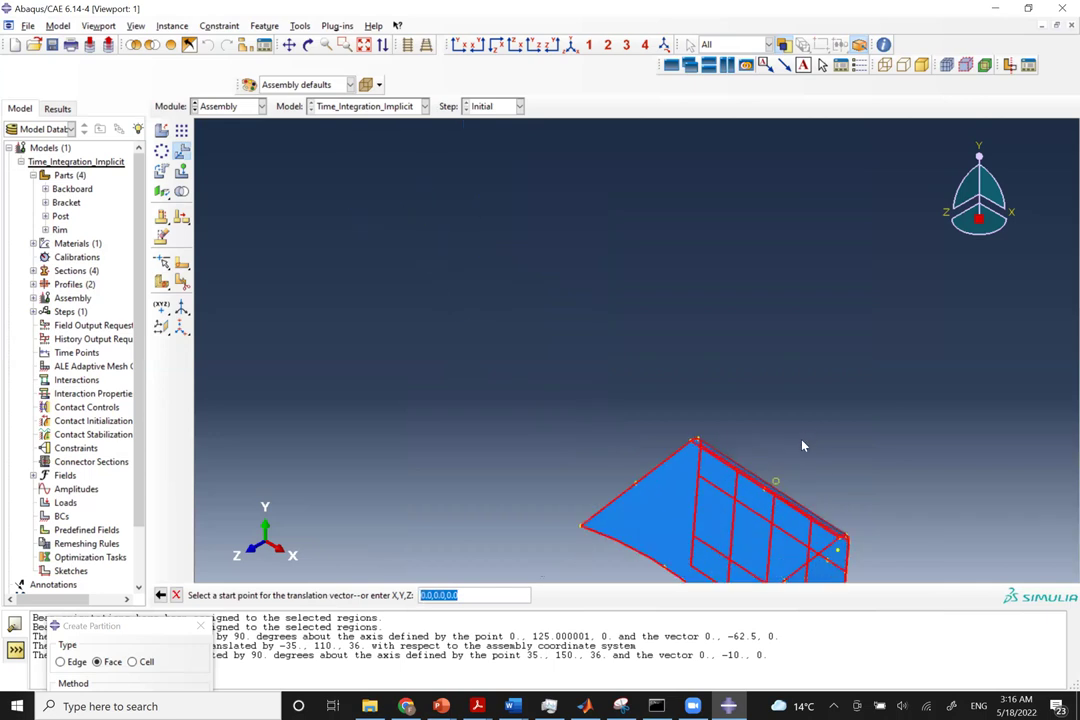
scroll(790, 468, "up", 3)
left_click(750, 521)
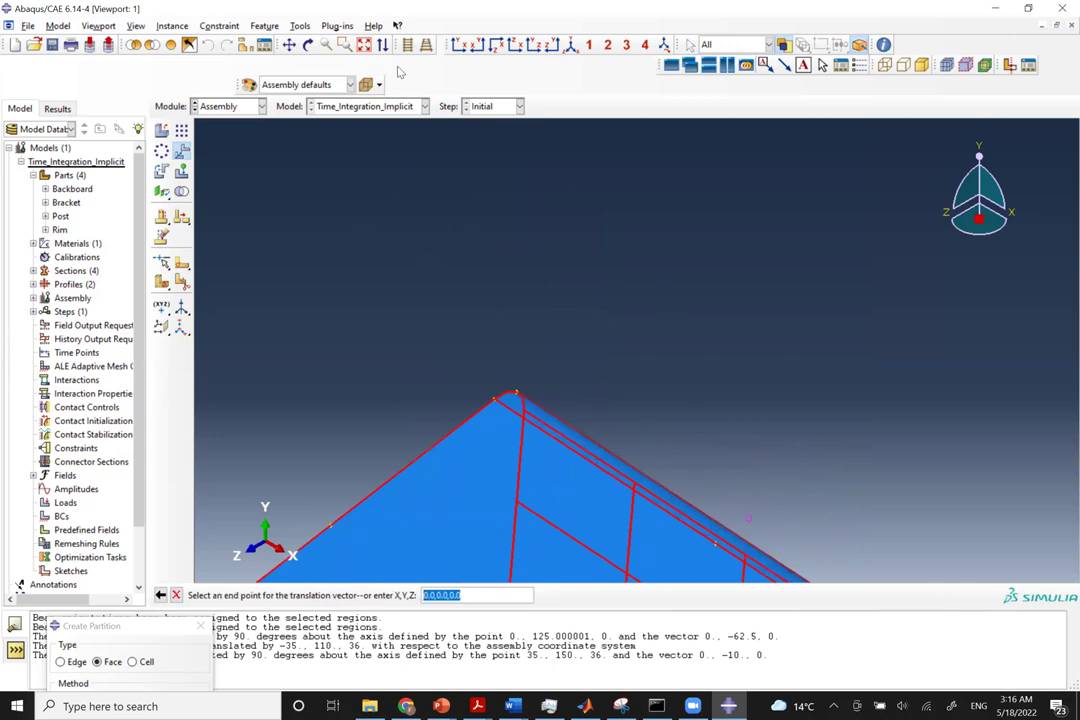
left_click(289, 46)
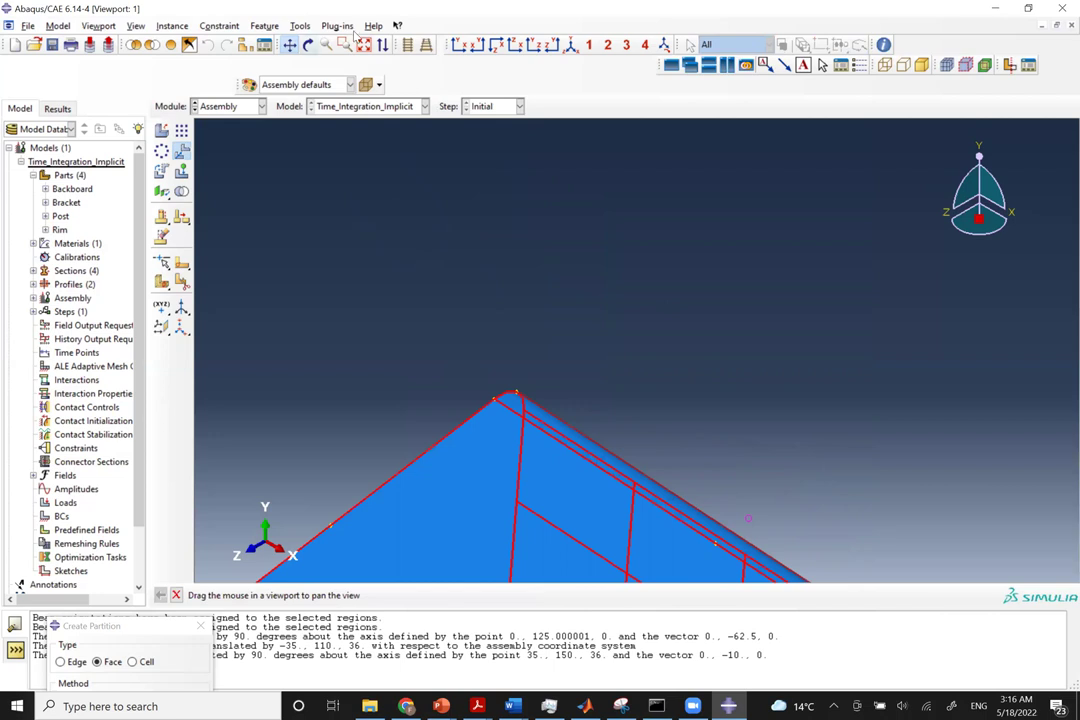
left_click(312, 45)
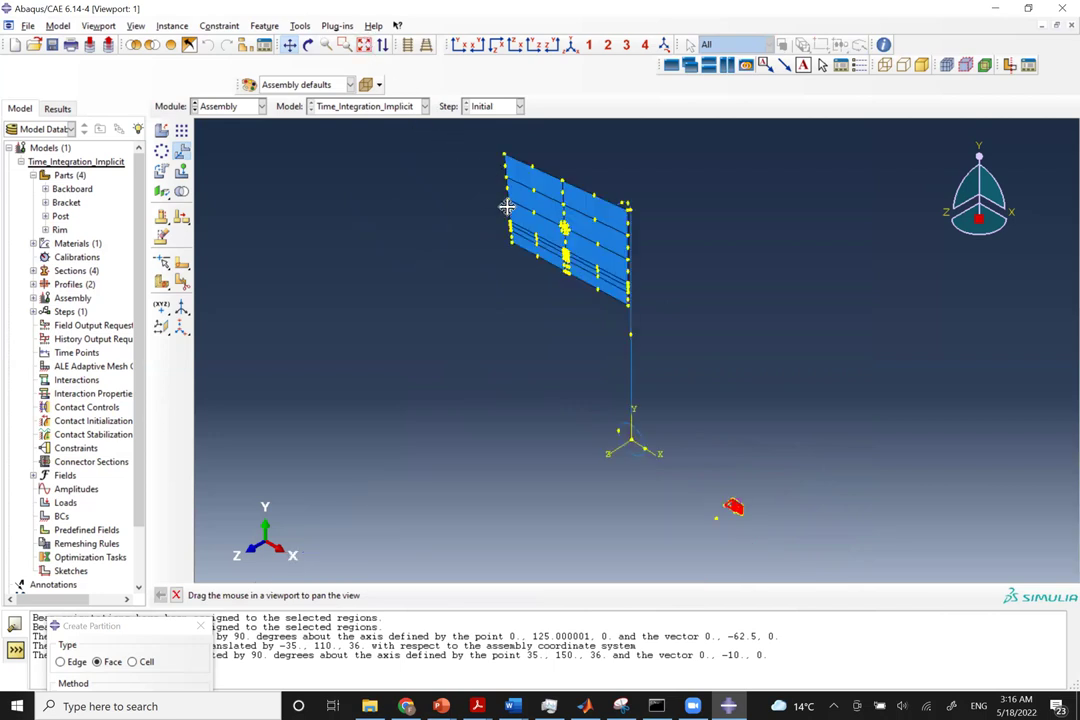
scroll(563, 241, "up", 5)
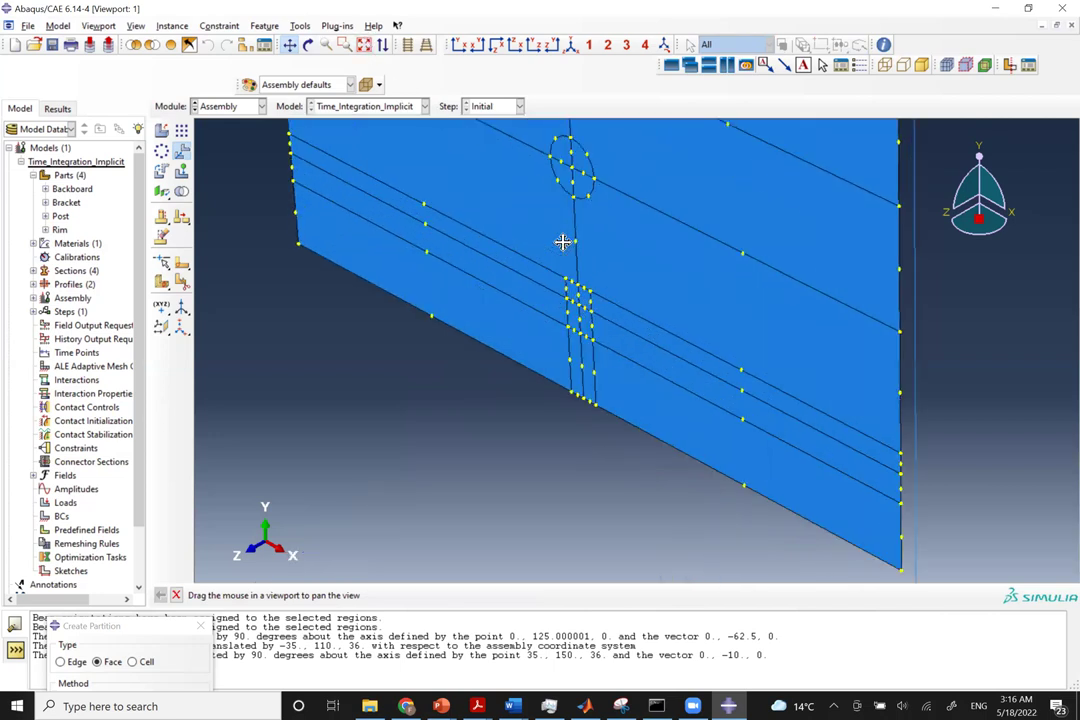
scroll(563, 241, "up", 3)
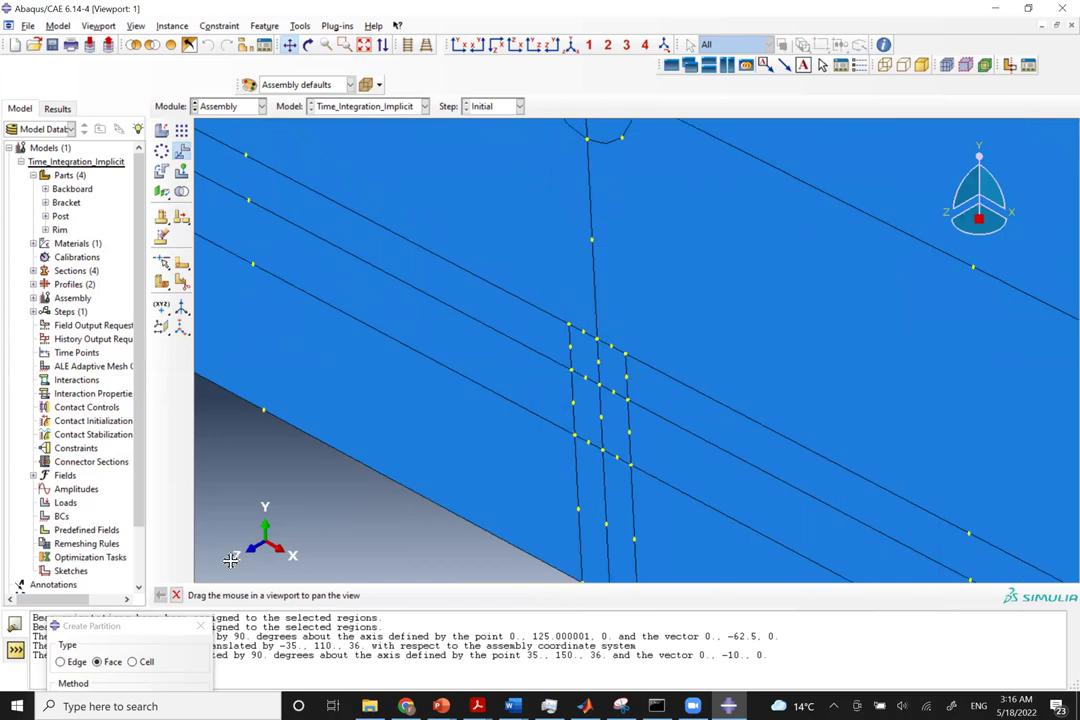
left_click(177, 595)
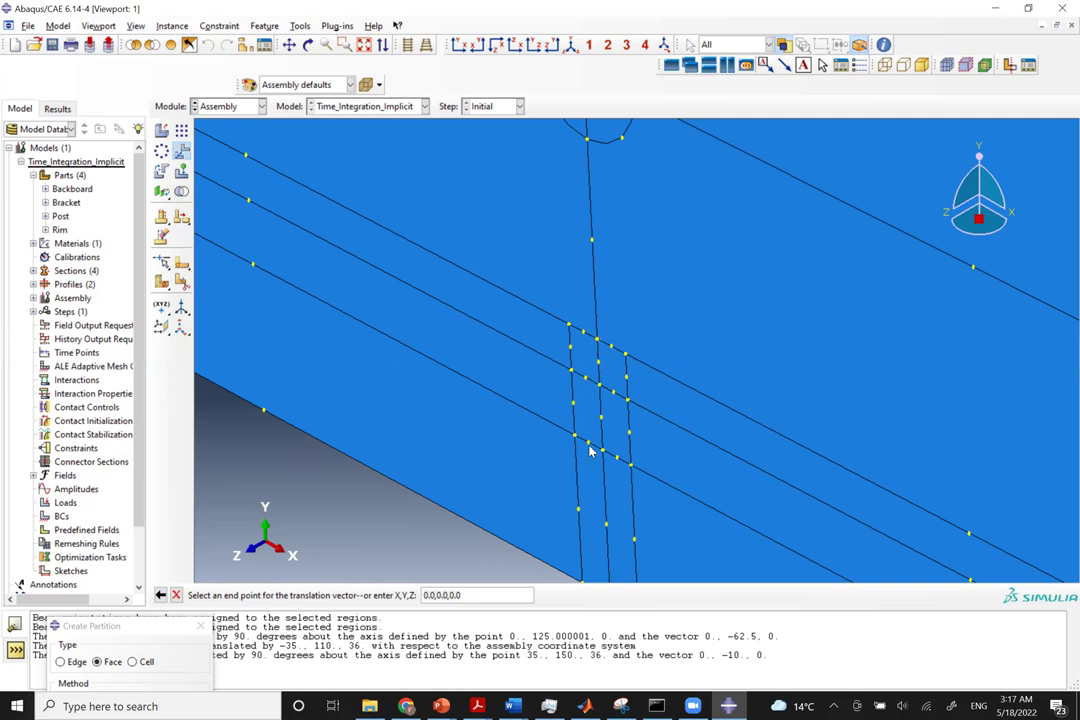
left_click(597, 342)
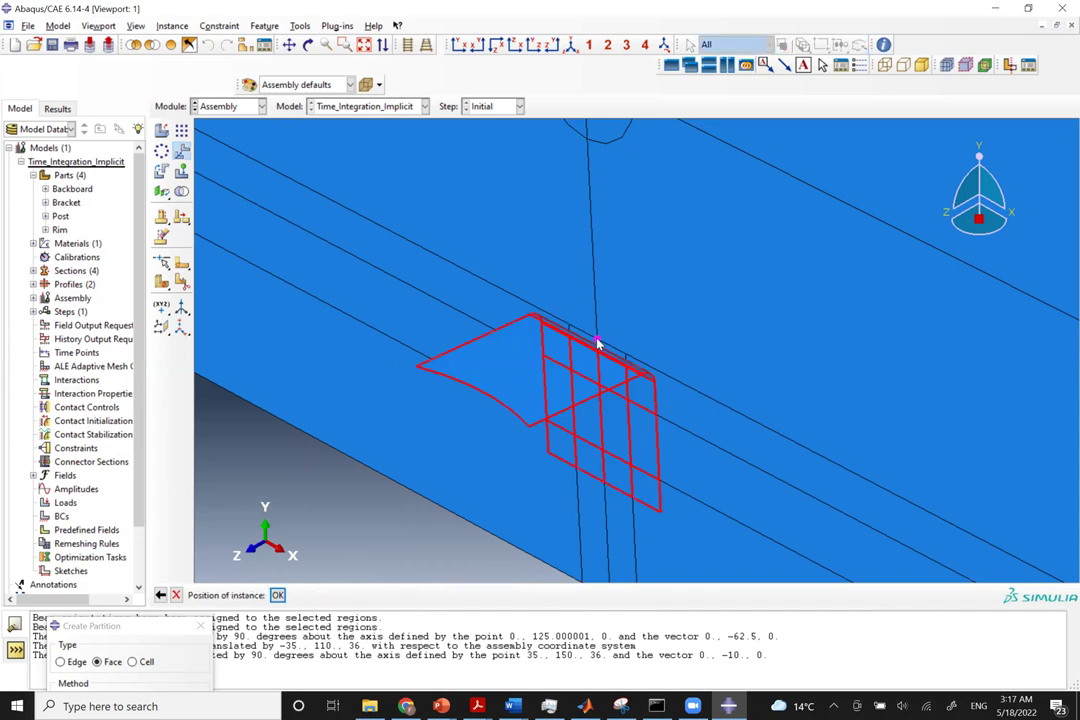
left_click(277, 595)
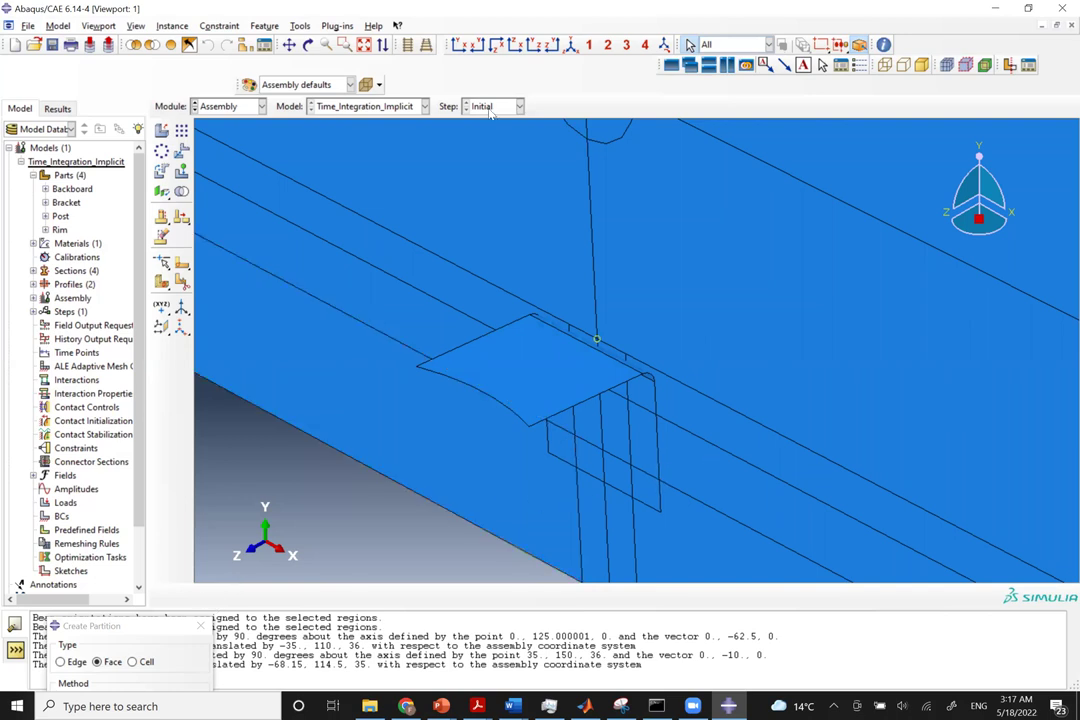
Rotate the Rim instance 90 degrees about the Backboard's top edge, with the axis running from the corner nearest the Post toward the edge's middle.
left_click(363, 44)
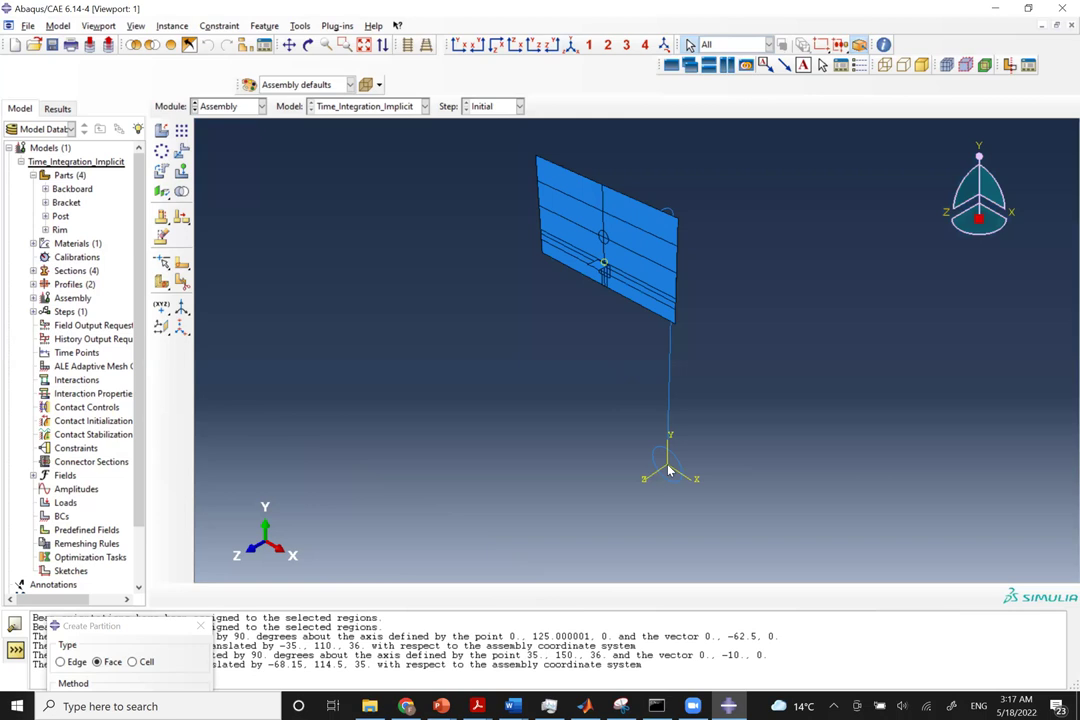
scroll(669, 464, "up", 2)
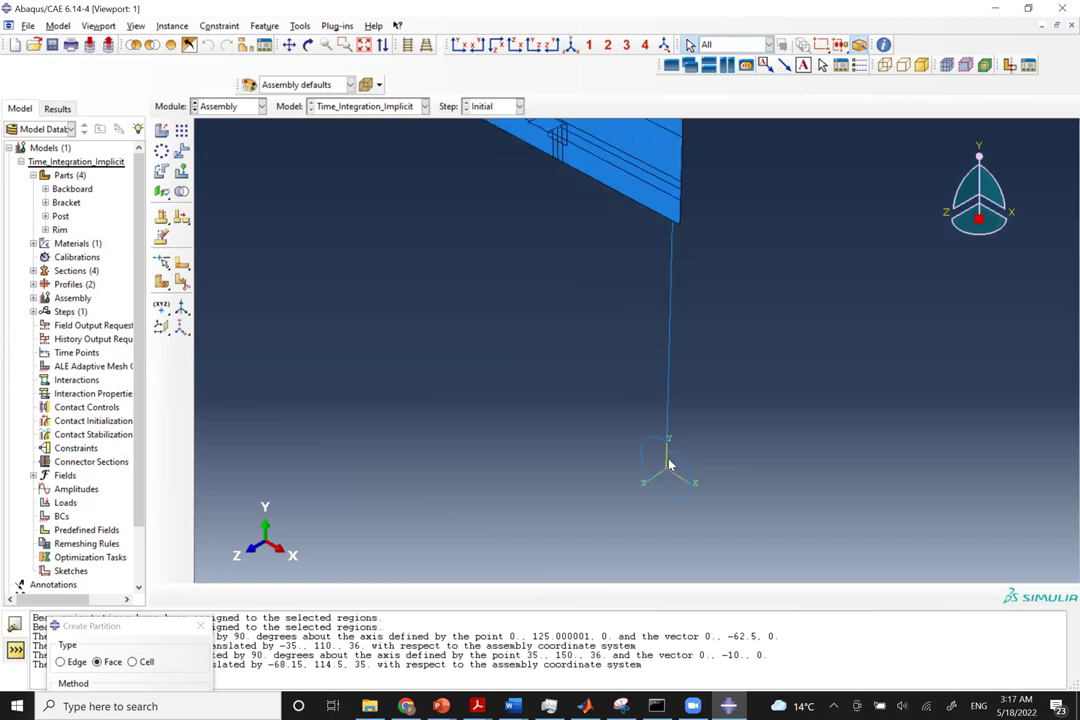
scroll(669, 464, "down", 2)
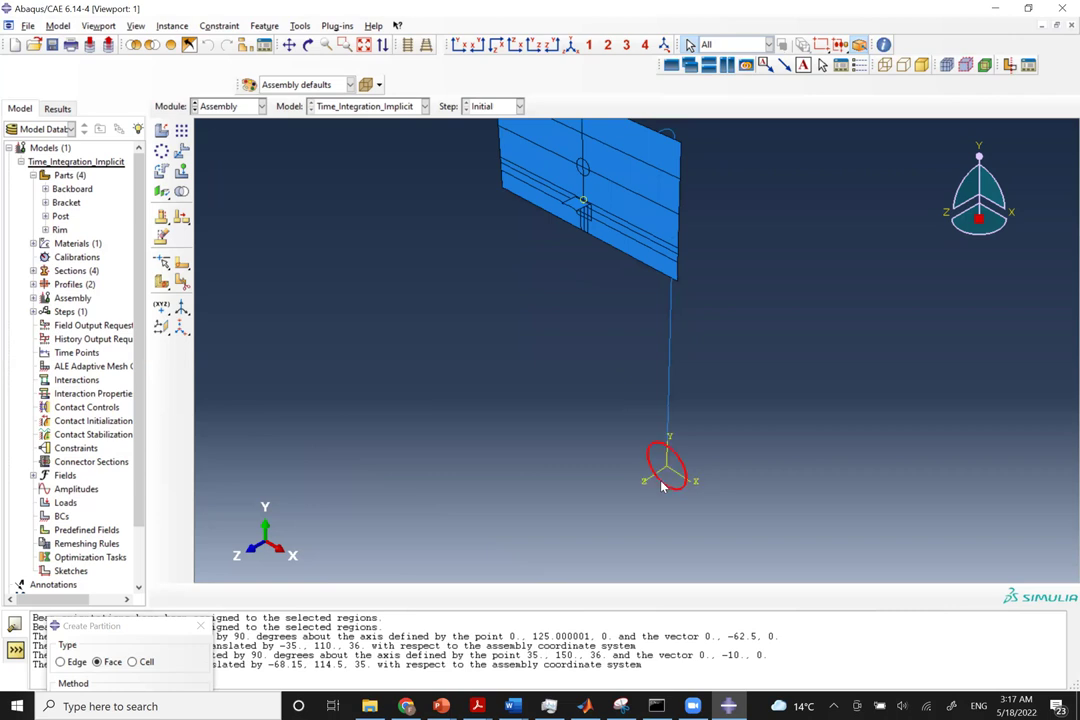
left_click(690, 472)
left_click(161, 171)
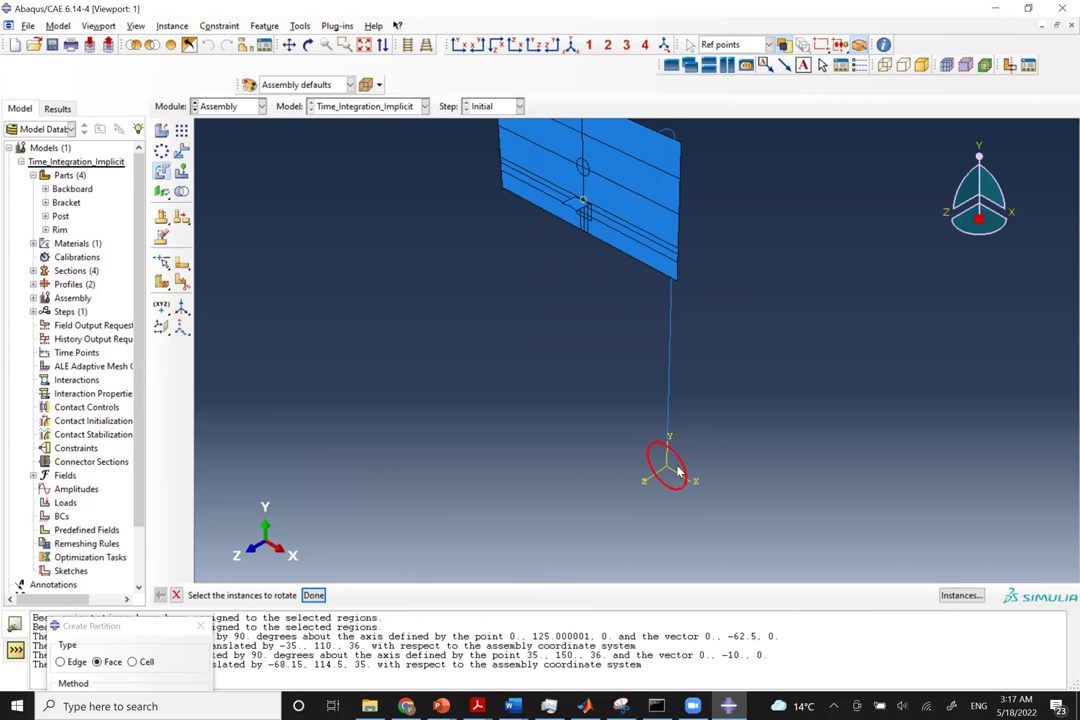
left_click(676, 153)
middle_click(676, 153)
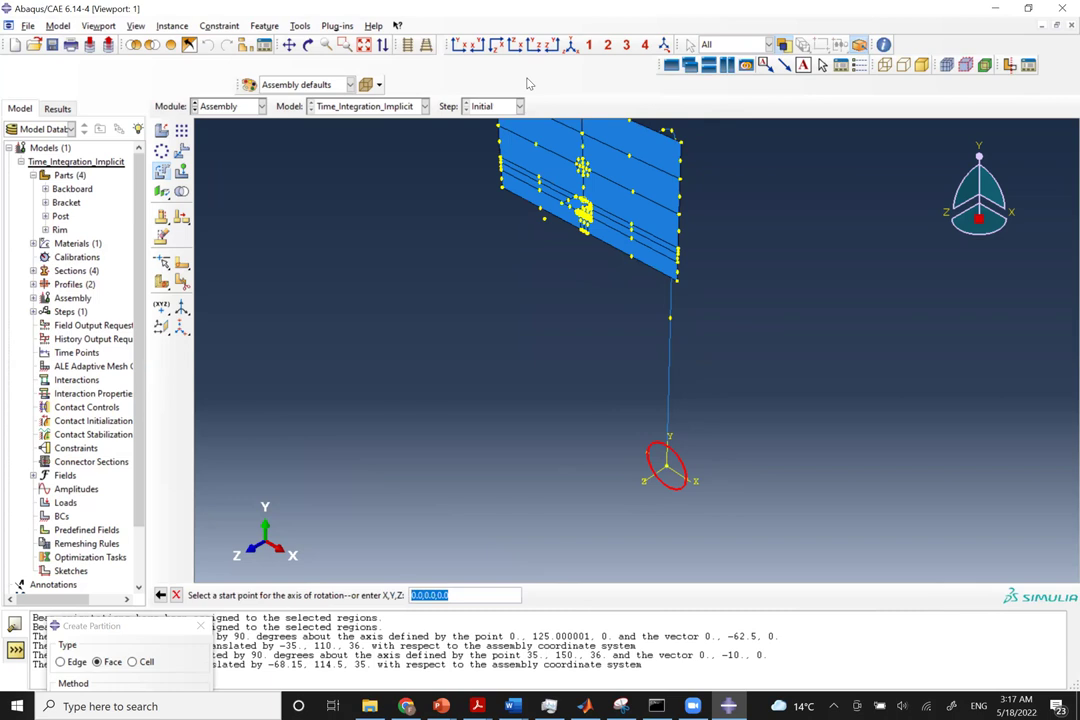
left_click(364, 45)
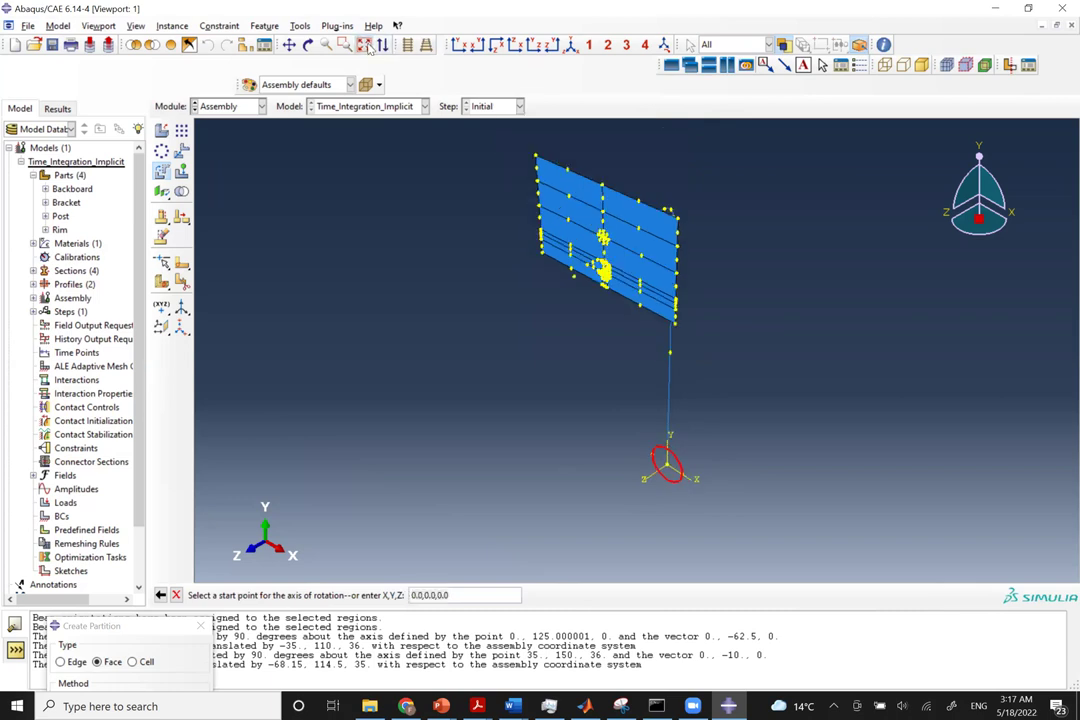
left_click(676, 218)
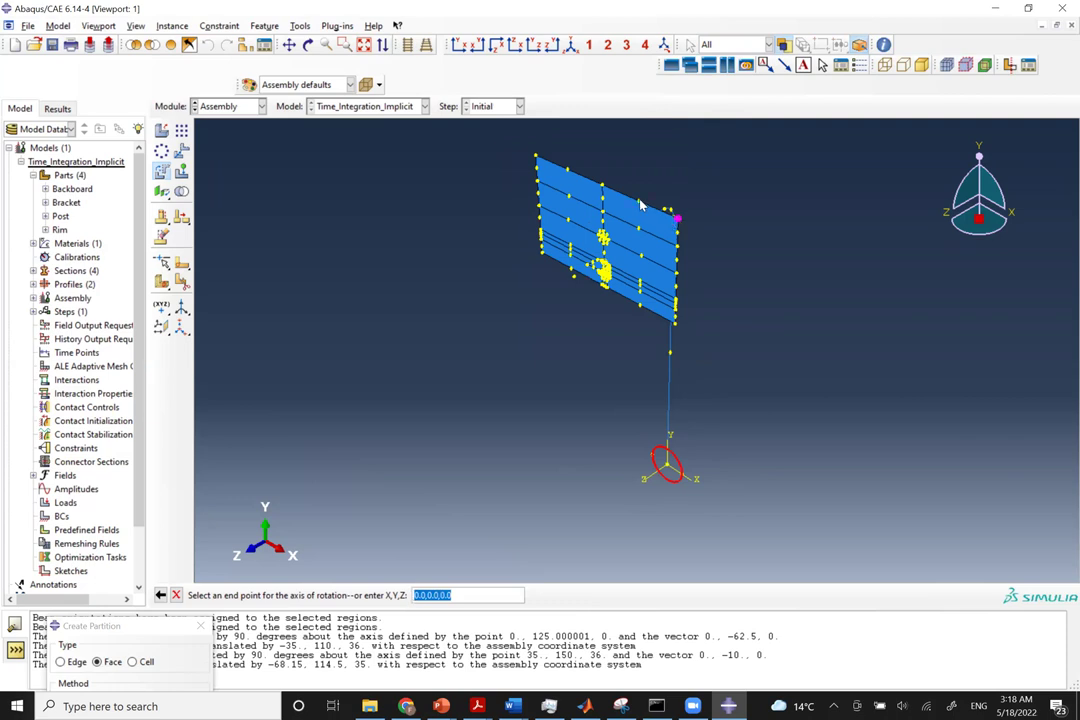
left_click(641, 205)
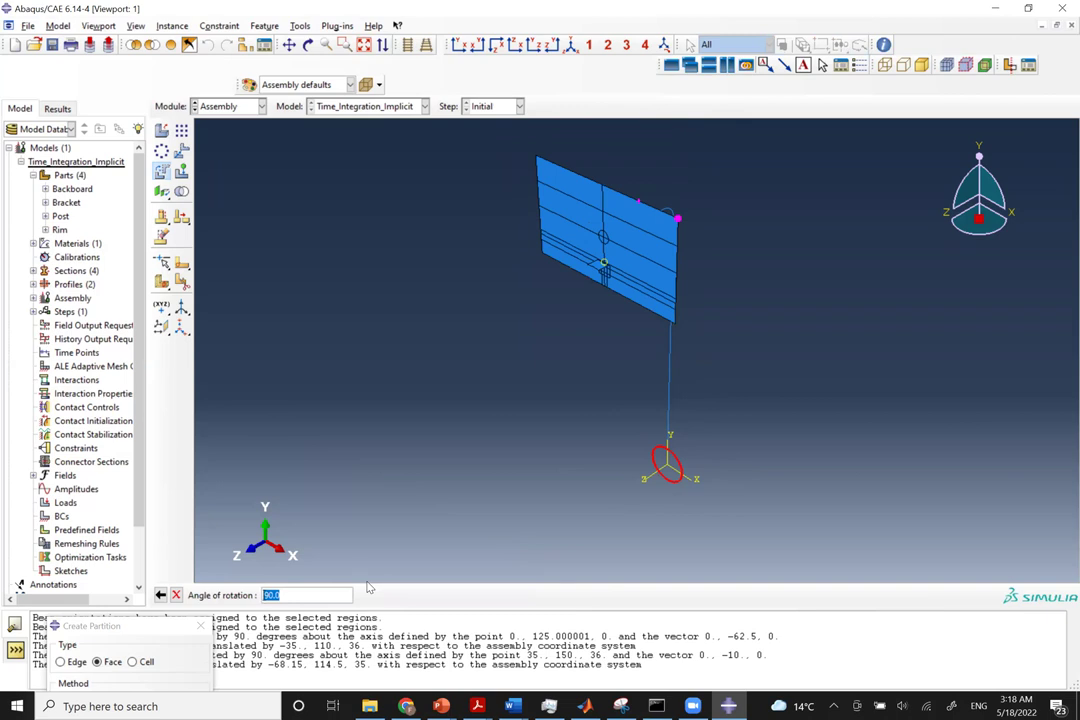
key("Return")
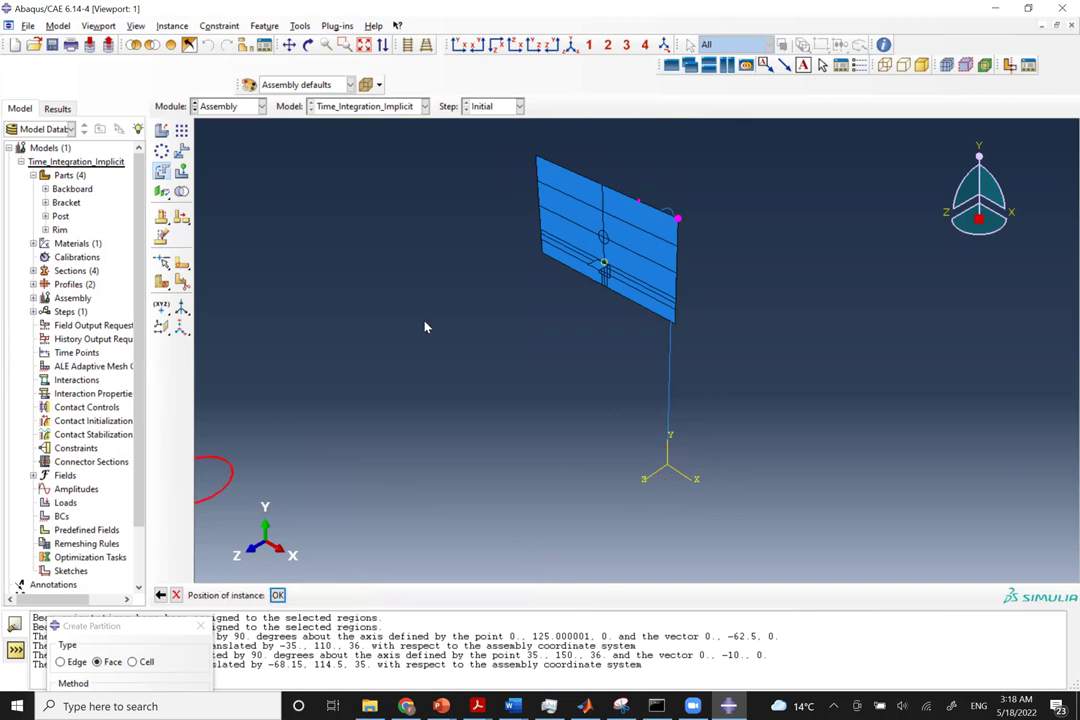
left_click(364, 46)
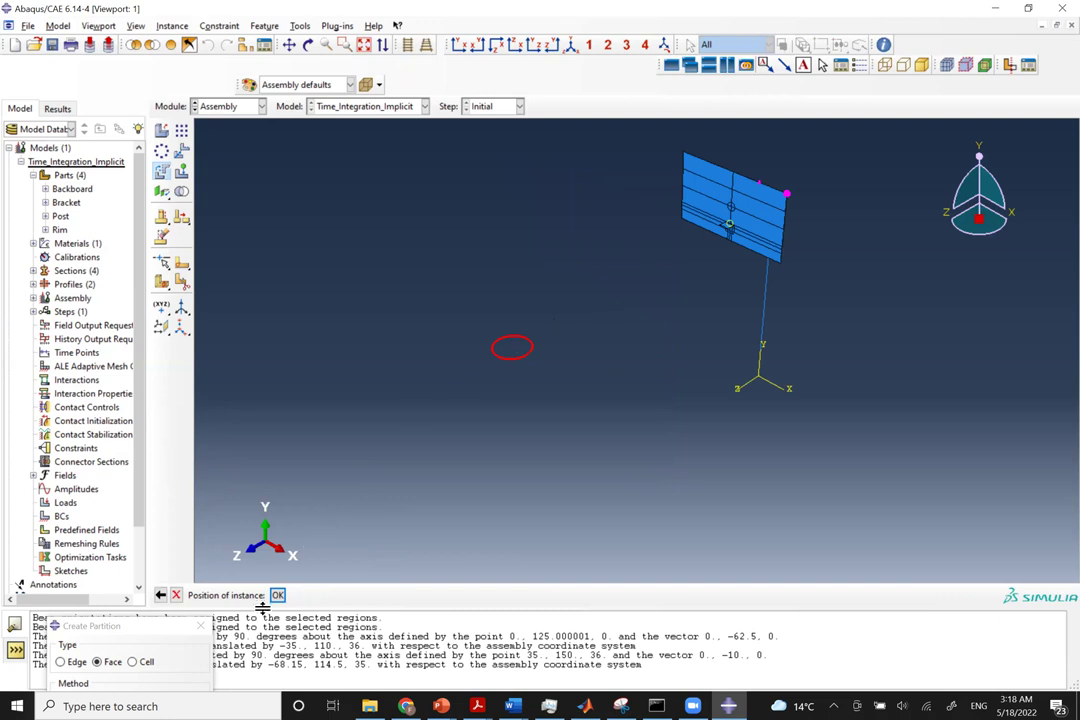
middle_click(421, 477)
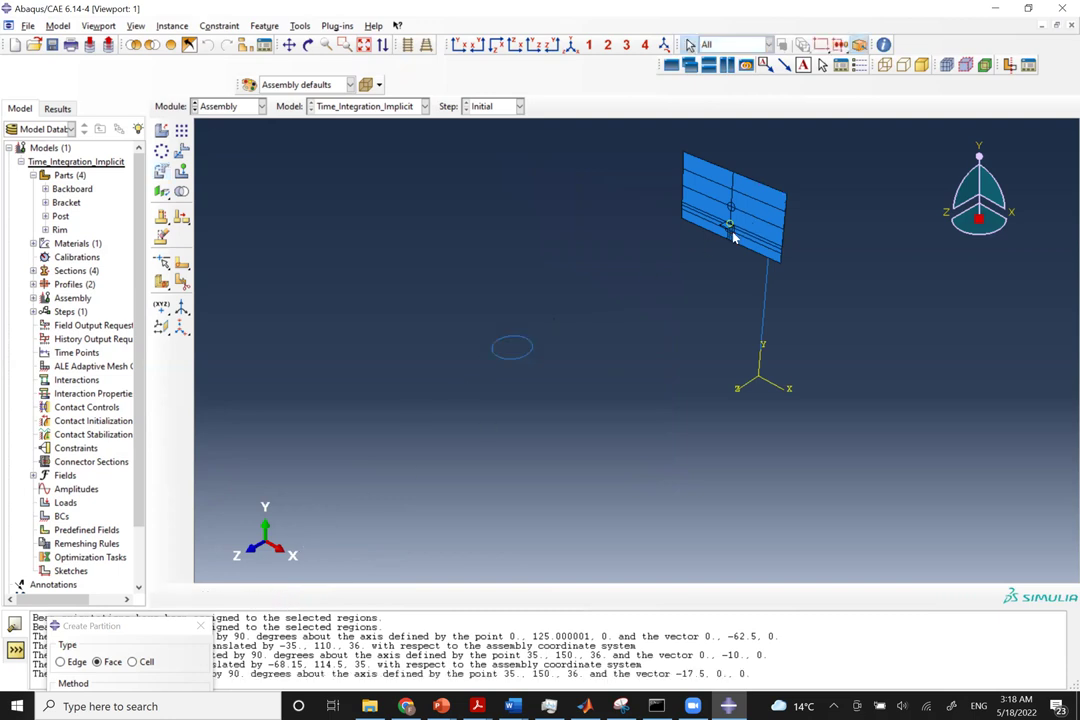
Display the Rim in the Part module and check the Hoop dimensions on the Components slide in PowerPoint, returning to Abaqus.
scroll(716, 256, "up", 3)
scroll(711, 256, "down", 2)
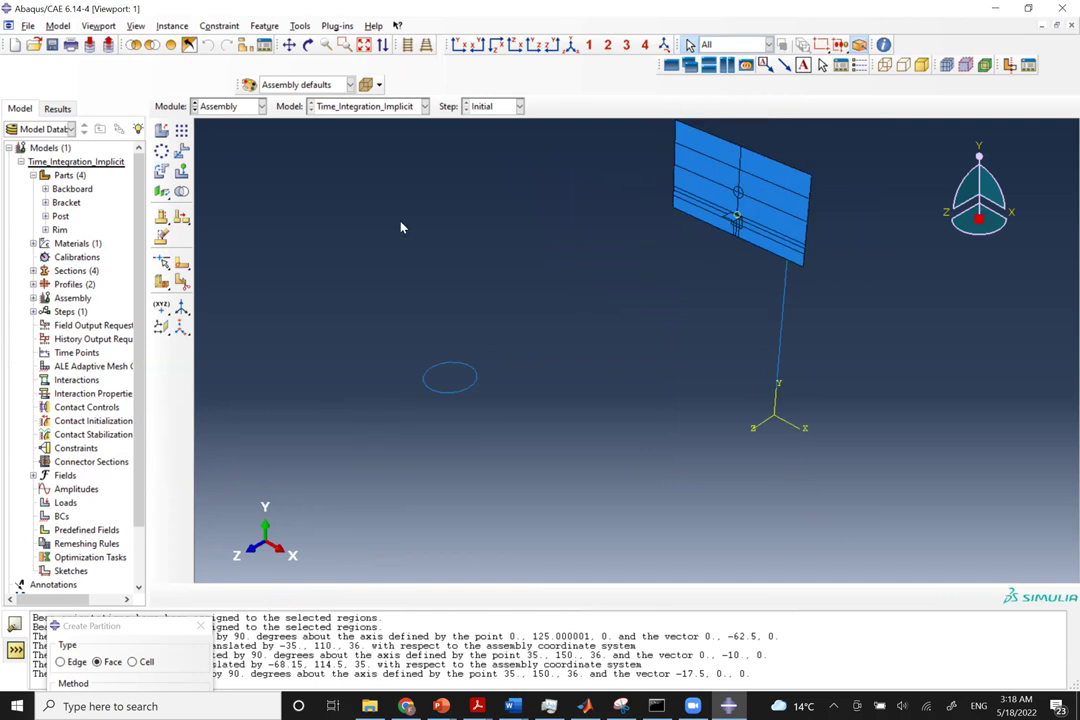
left_click(234, 107)
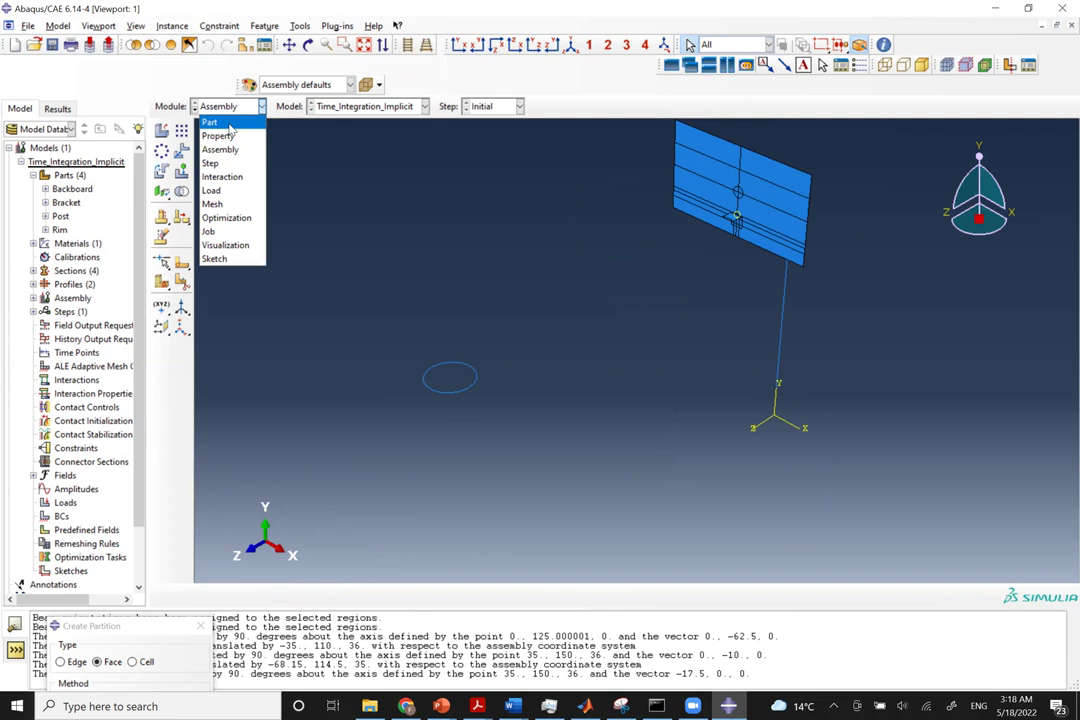
left_click(231, 124)
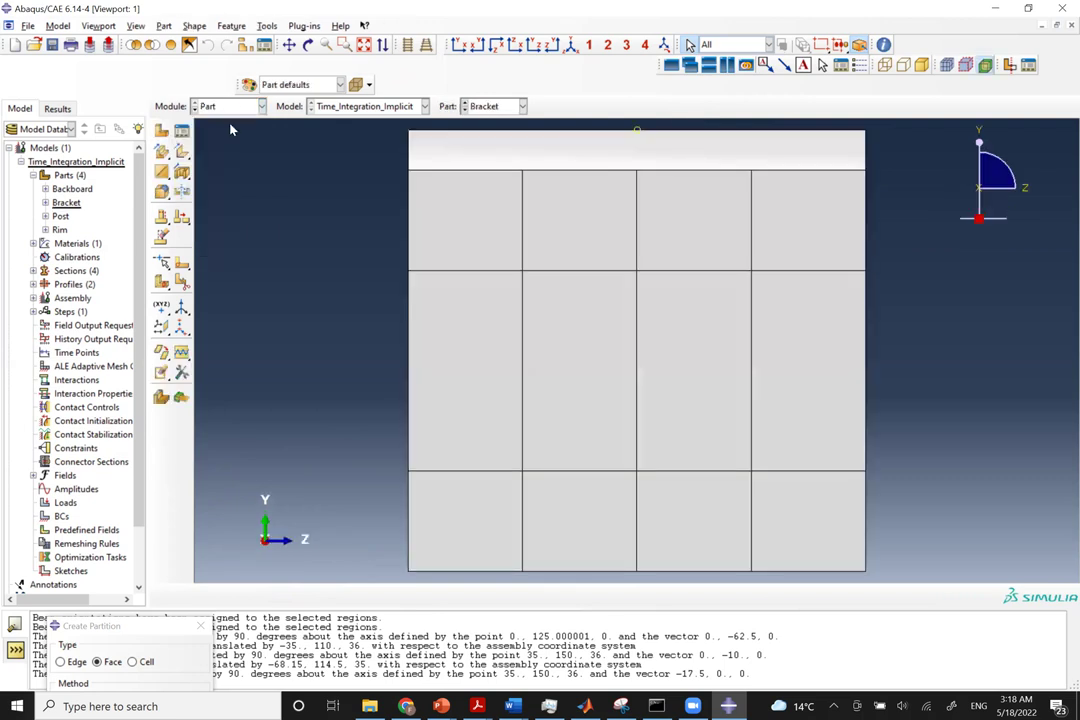
left_click(489, 108)
left_click(480, 163)
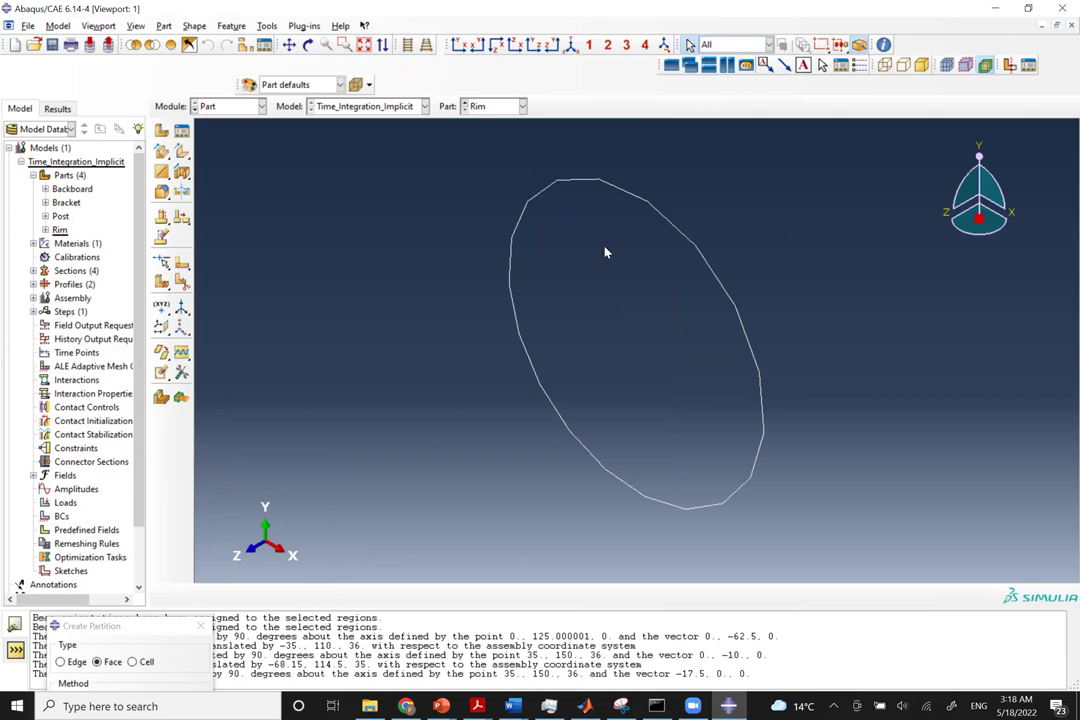
key("alt+Tab")
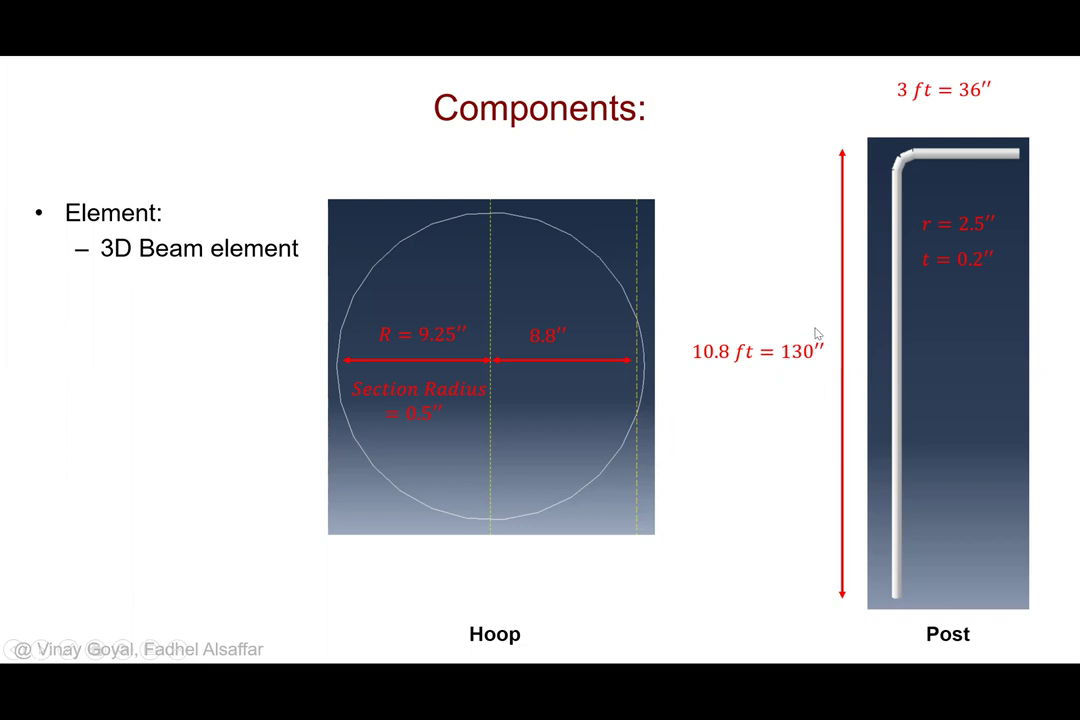
key("alt+Tab")
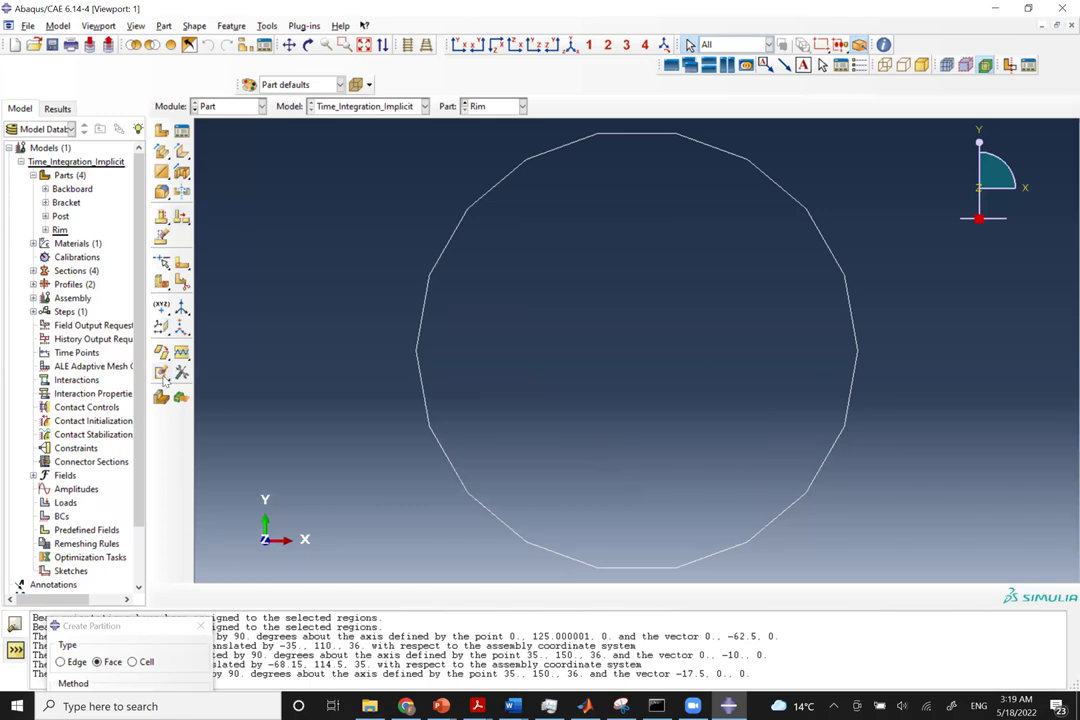
Create a datum plane on the Rim offset 8.8 from the YZ plane and display the part without perspective.
left_click(161, 326)
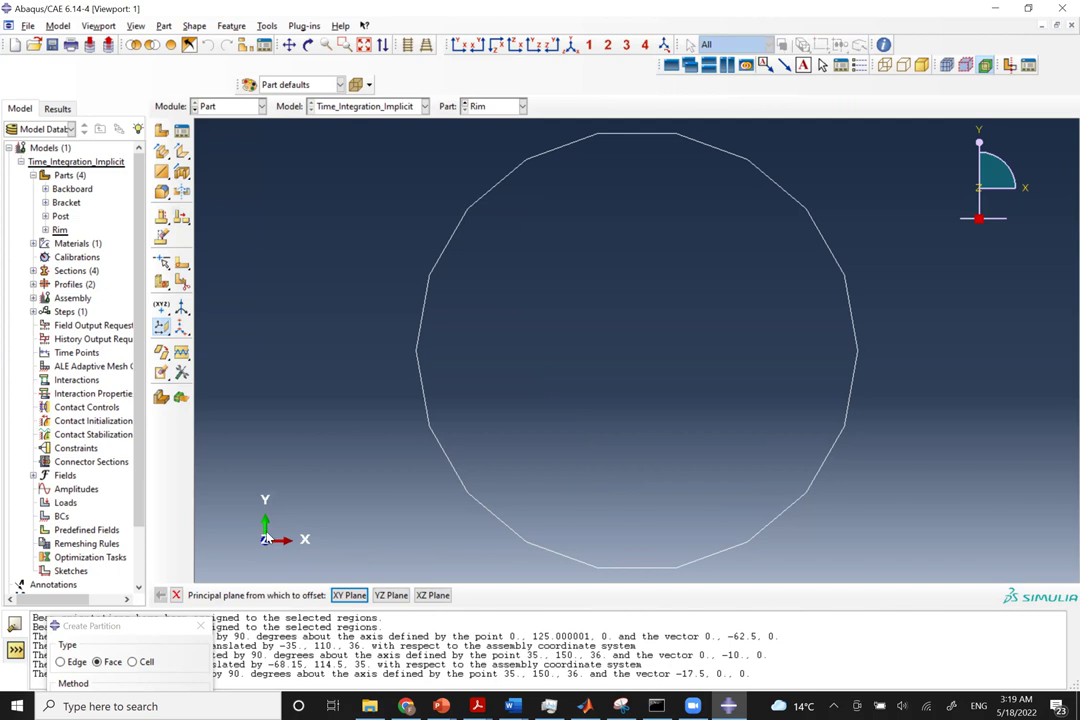
left_click(433, 596)
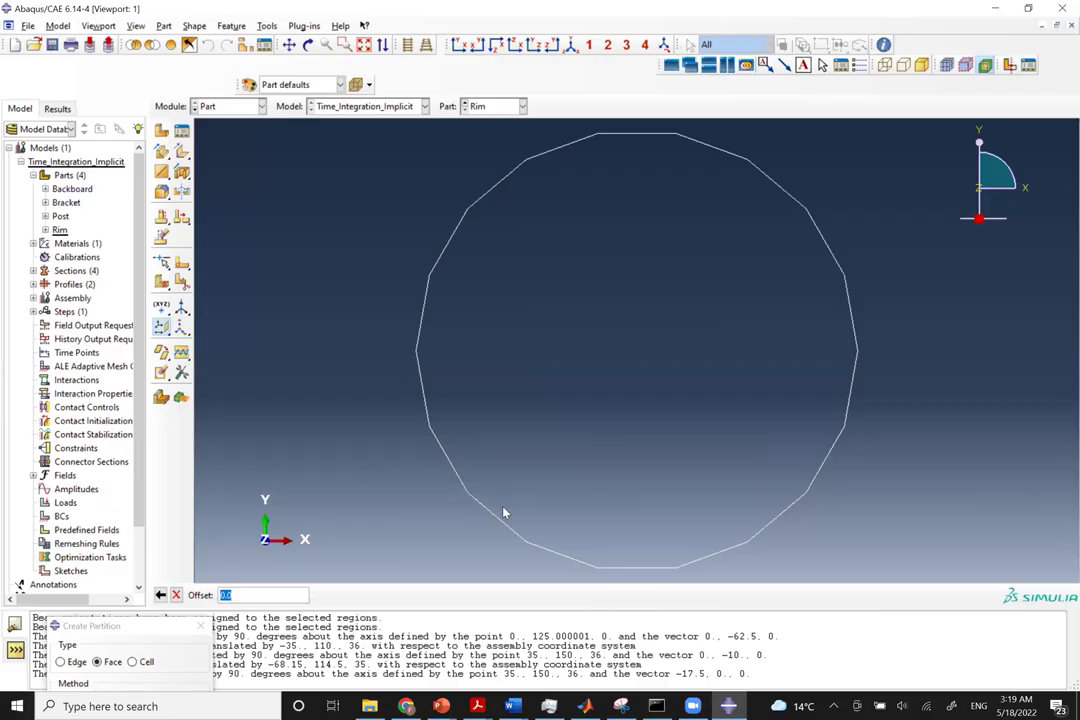
type("8.8")
key("Return")
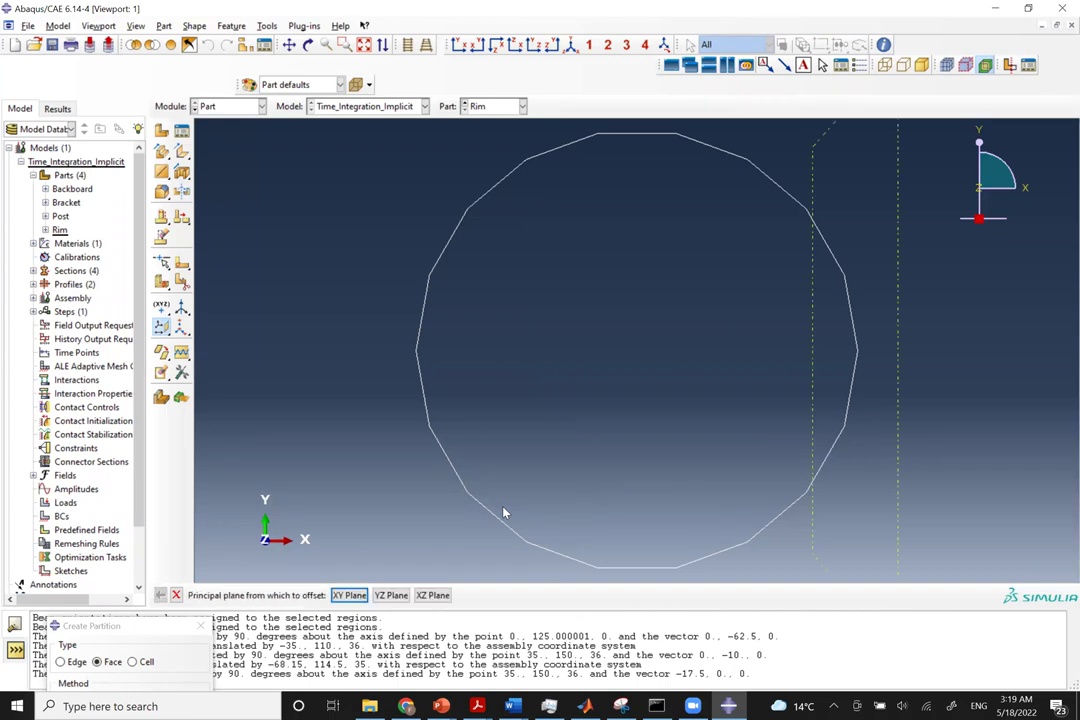
left_click(409, 48)
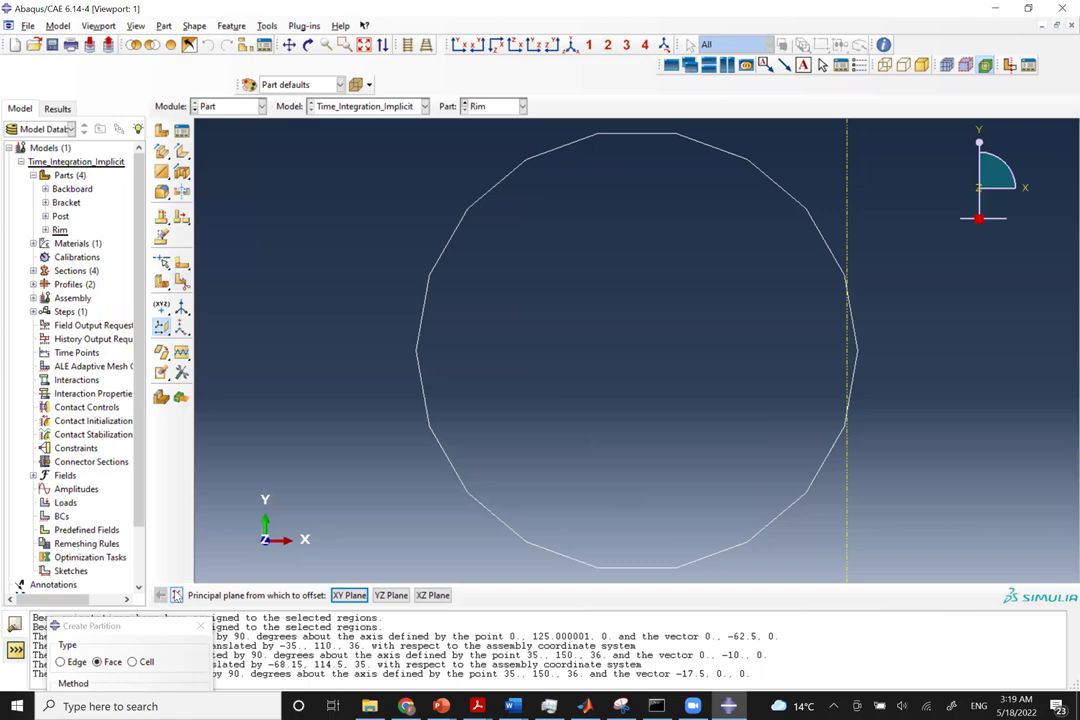
key("Escape")
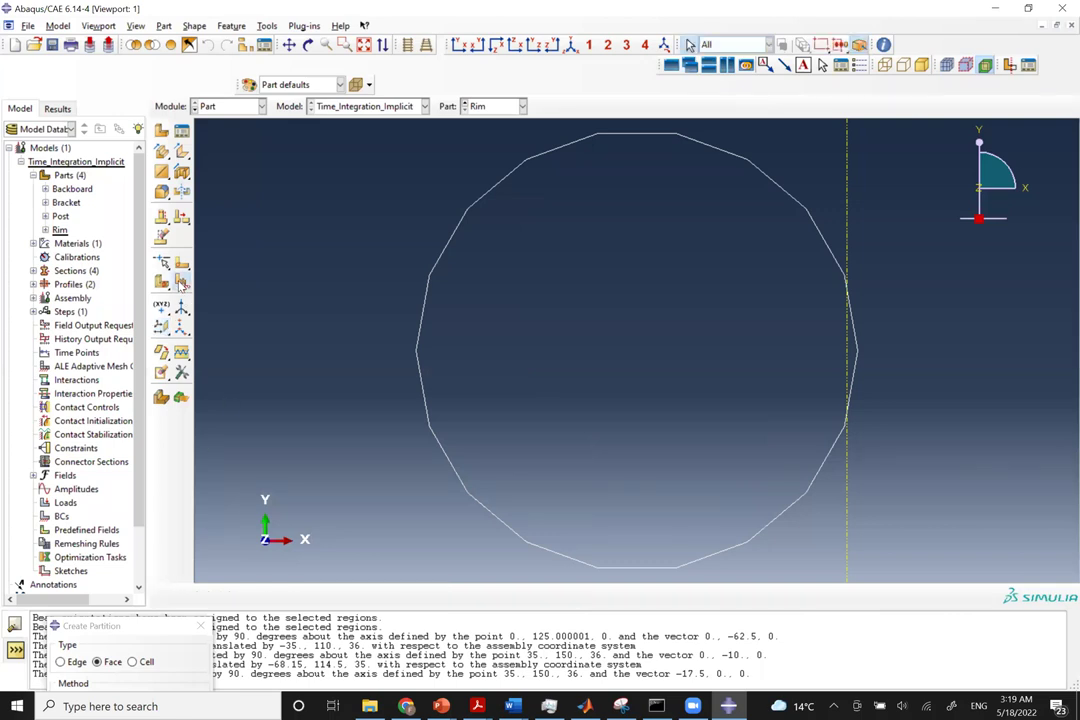
Partition the Rim's circular edge using the offset datum plane and return to the Assembly module.
left_click(155, 632)
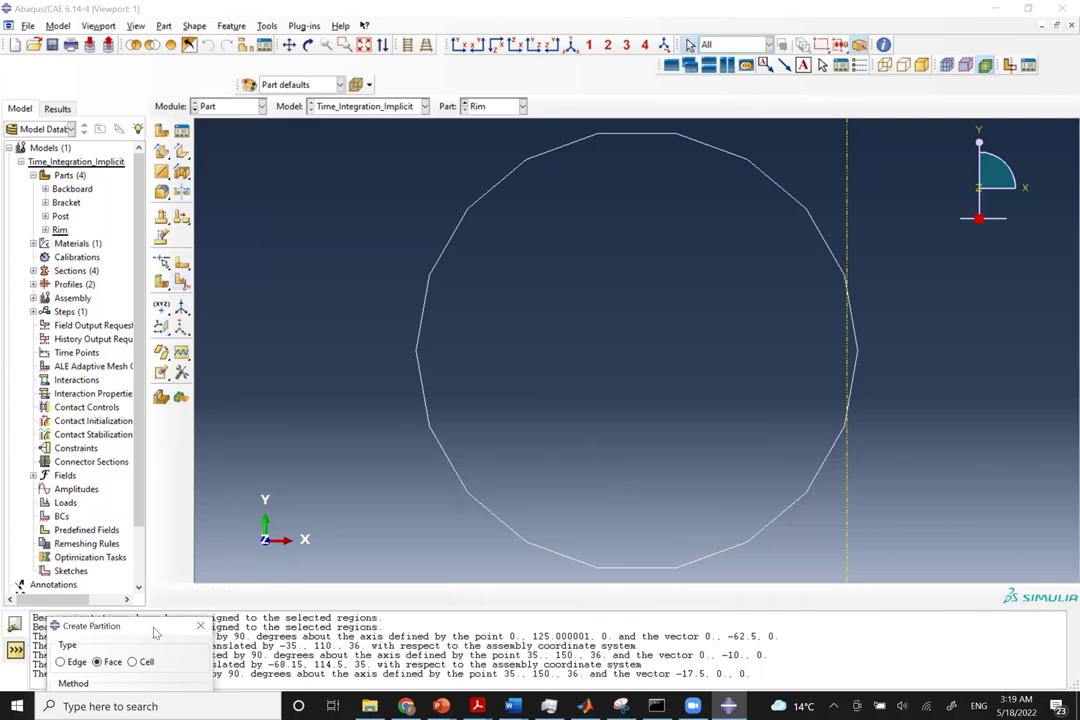
left_click_drag(155, 632, 158, 411)
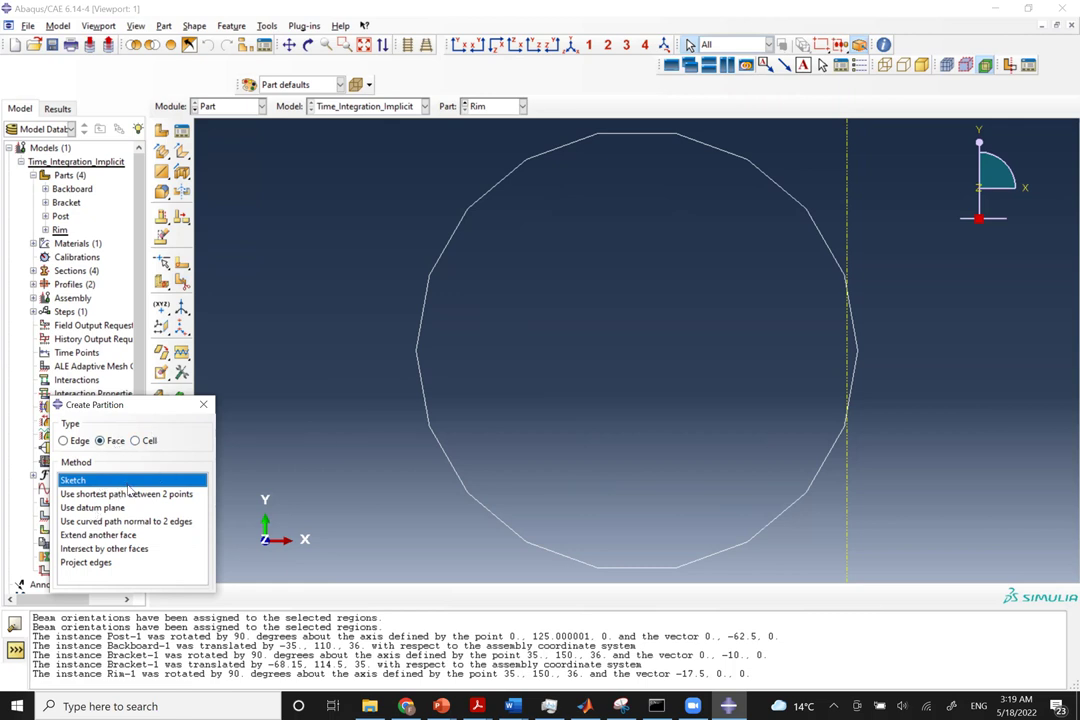
left_click(66, 442)
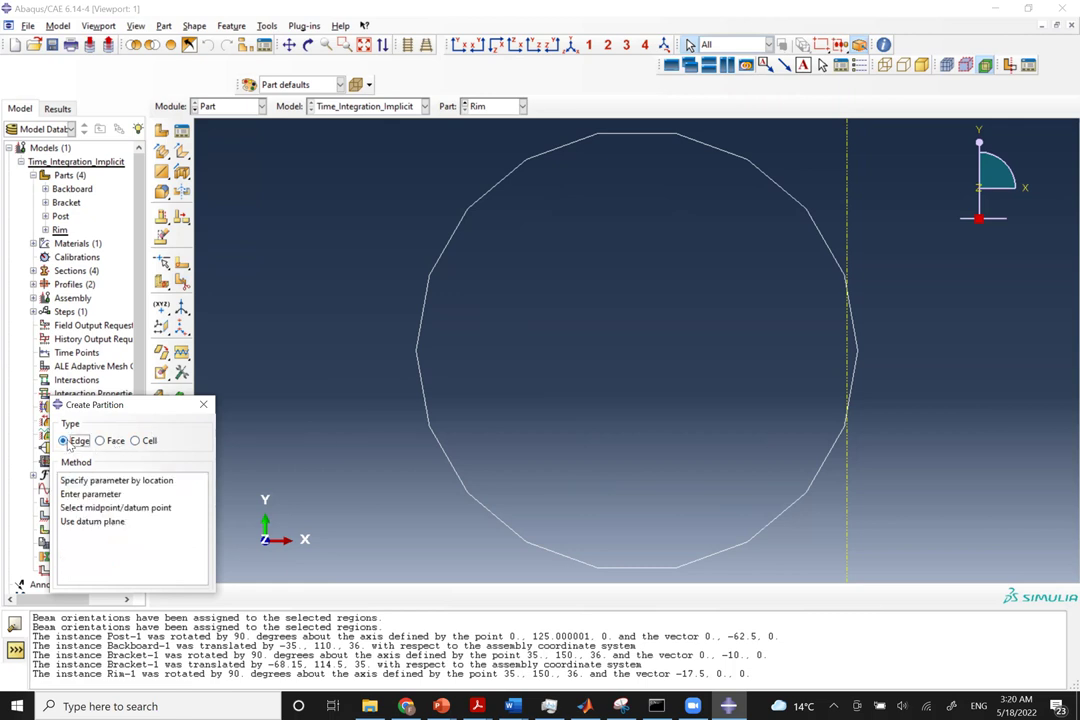
left_click(75, 522)
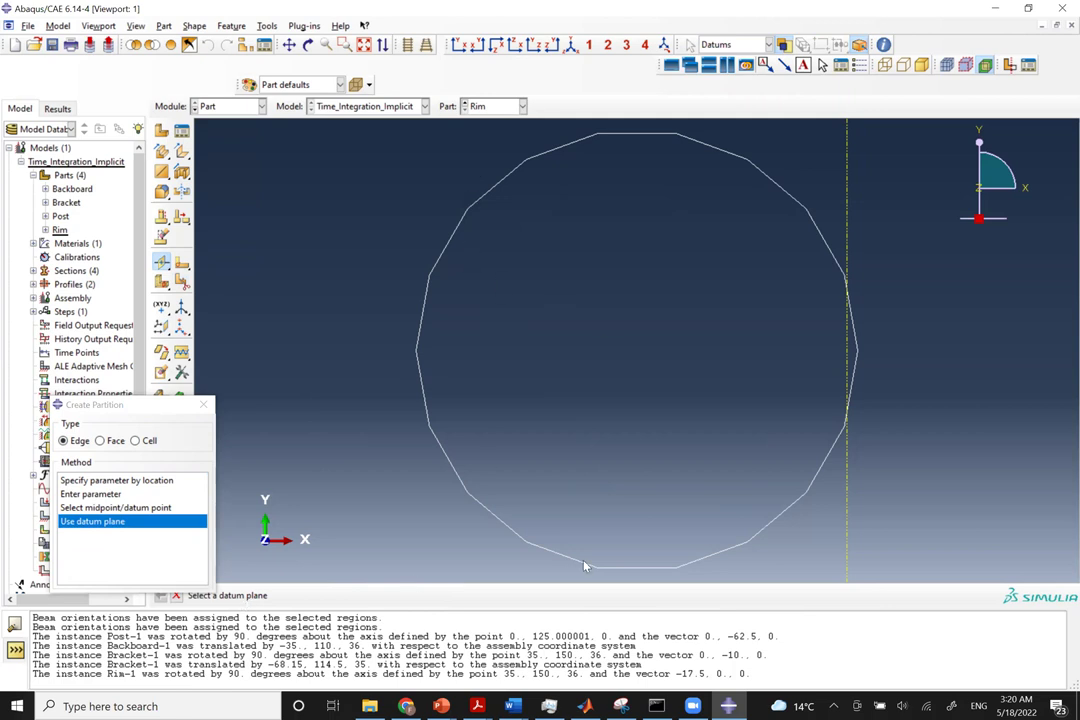
left_click(847, 489)
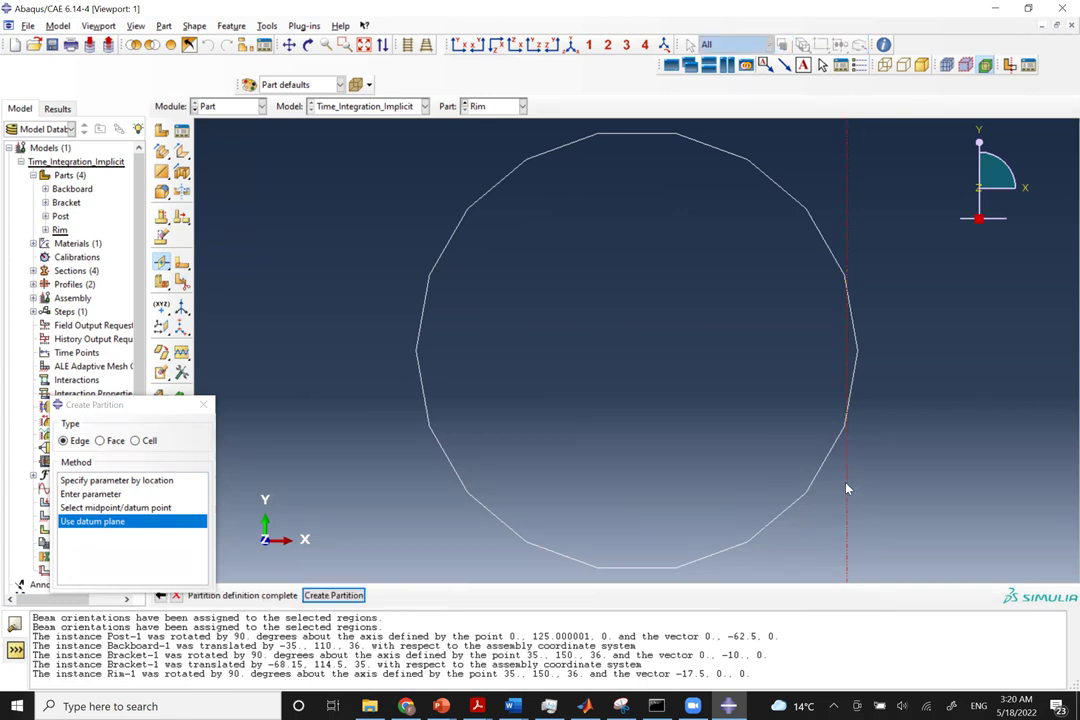
left_click(332, 595)
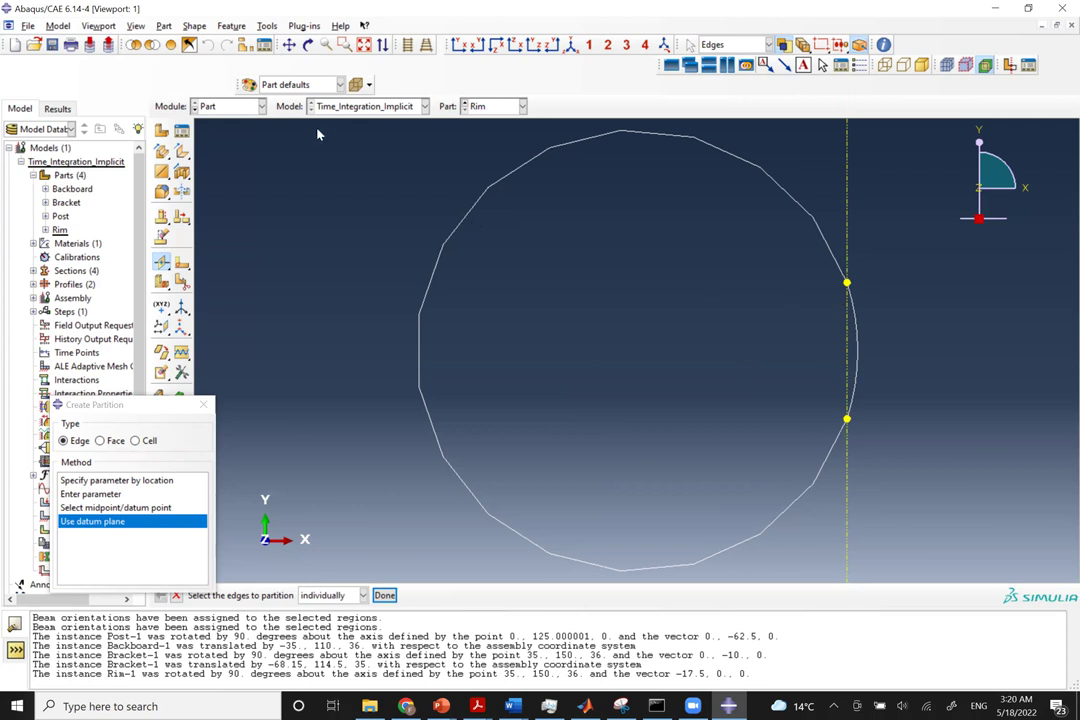
left_click(228, 106)
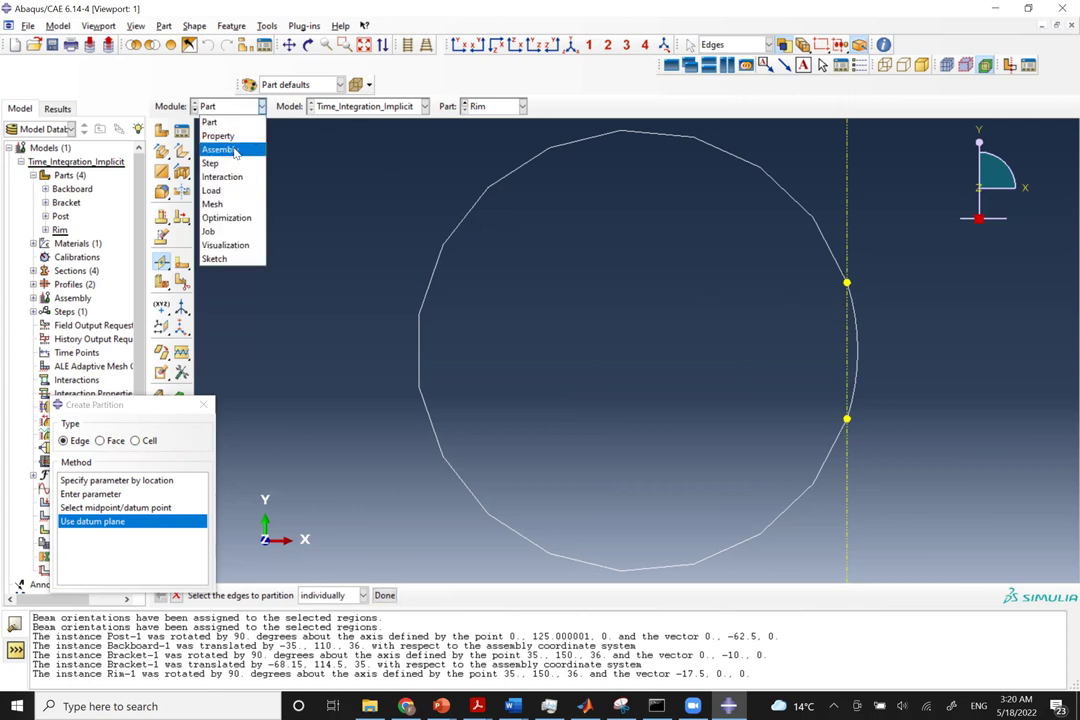
left_click(200, 116)
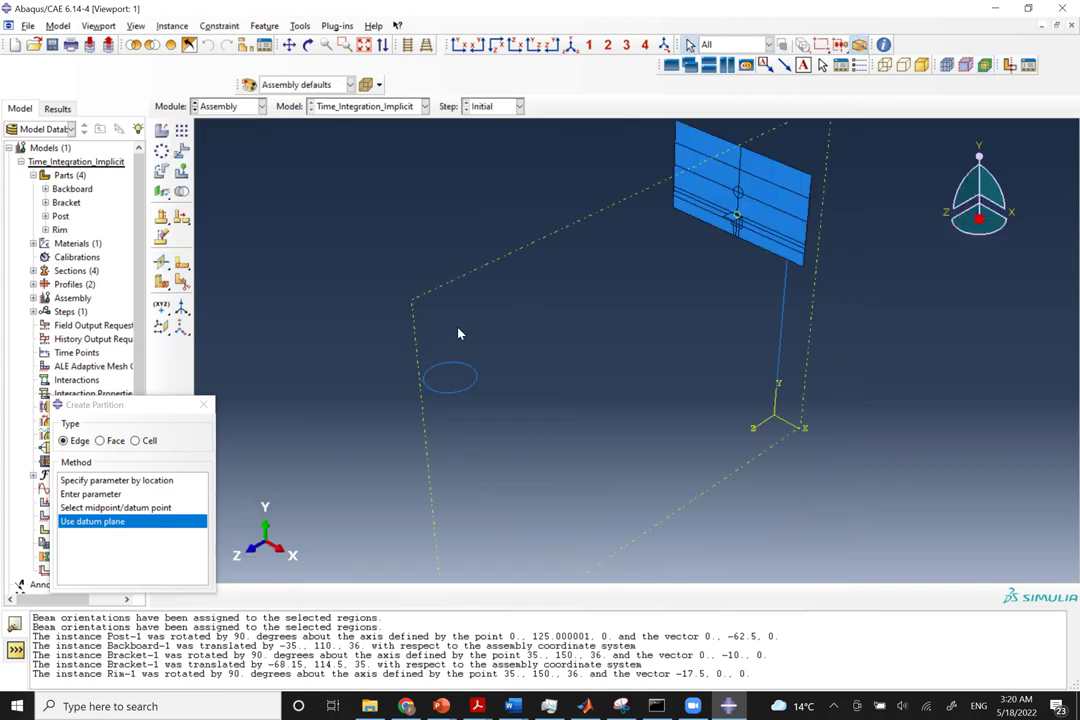
left_click(181, 150)
left_click_drag(510, 360, 413, 424)
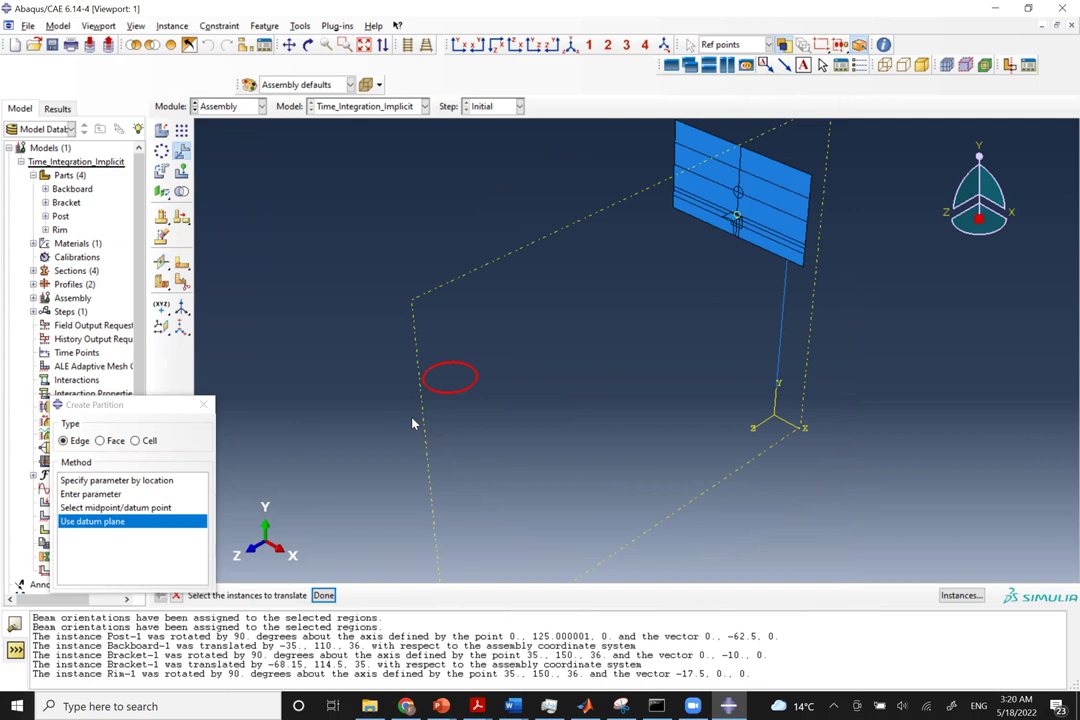
middle_click(413, 424)
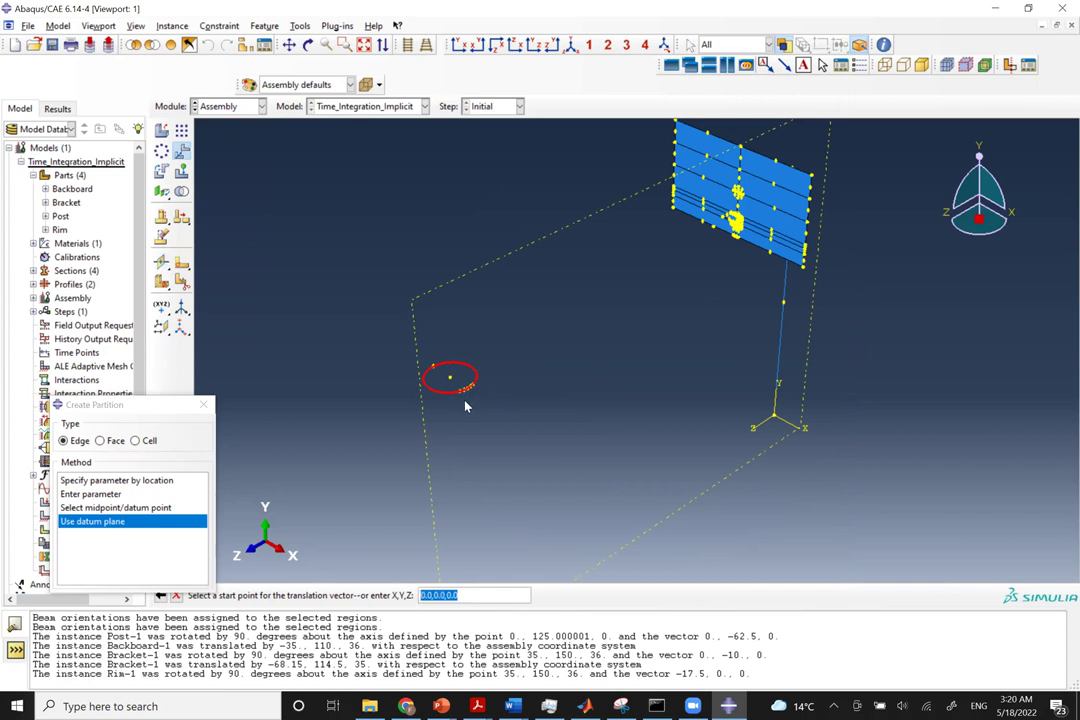
left_click(176, 595)
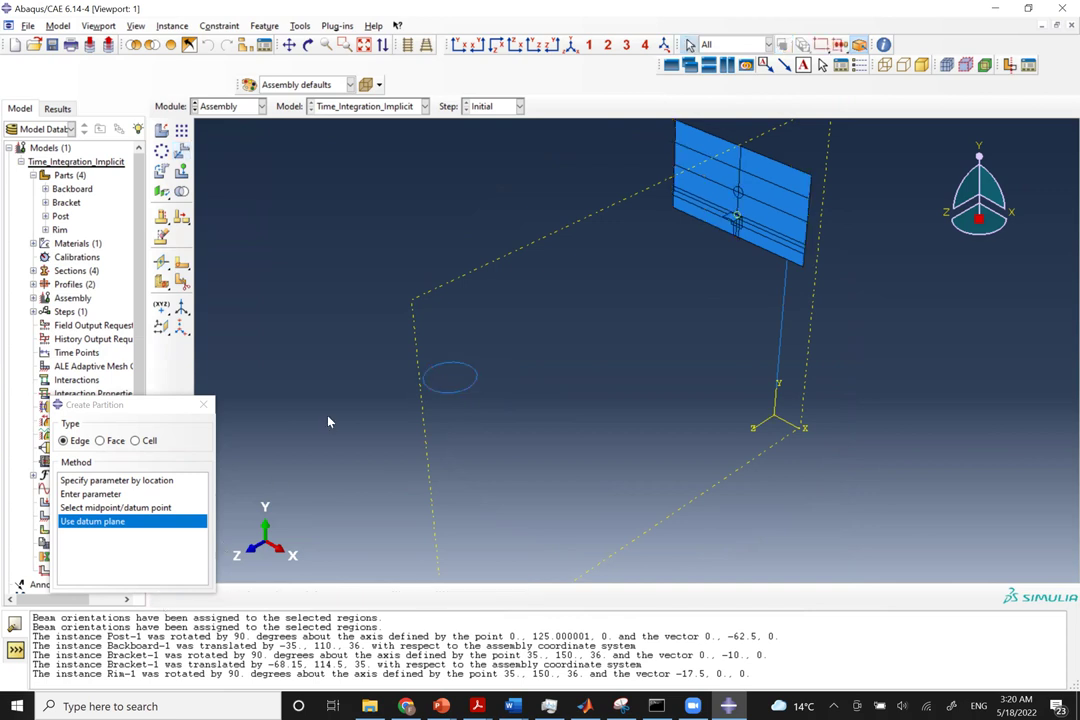
Rotate the Rim instance 90 degrees about the Post's vertical axis, defined from the origin to the midpoint of the Post's straight segment.
left_click(161, 171)
left_click(476, 374)
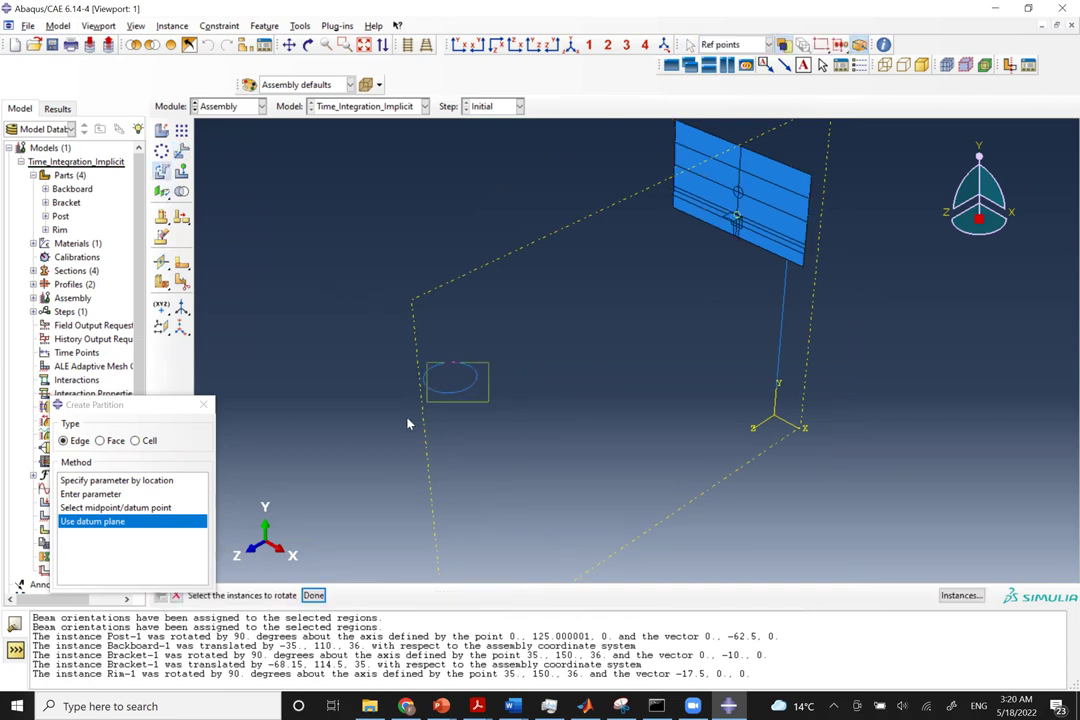
middle_click(588, 431)
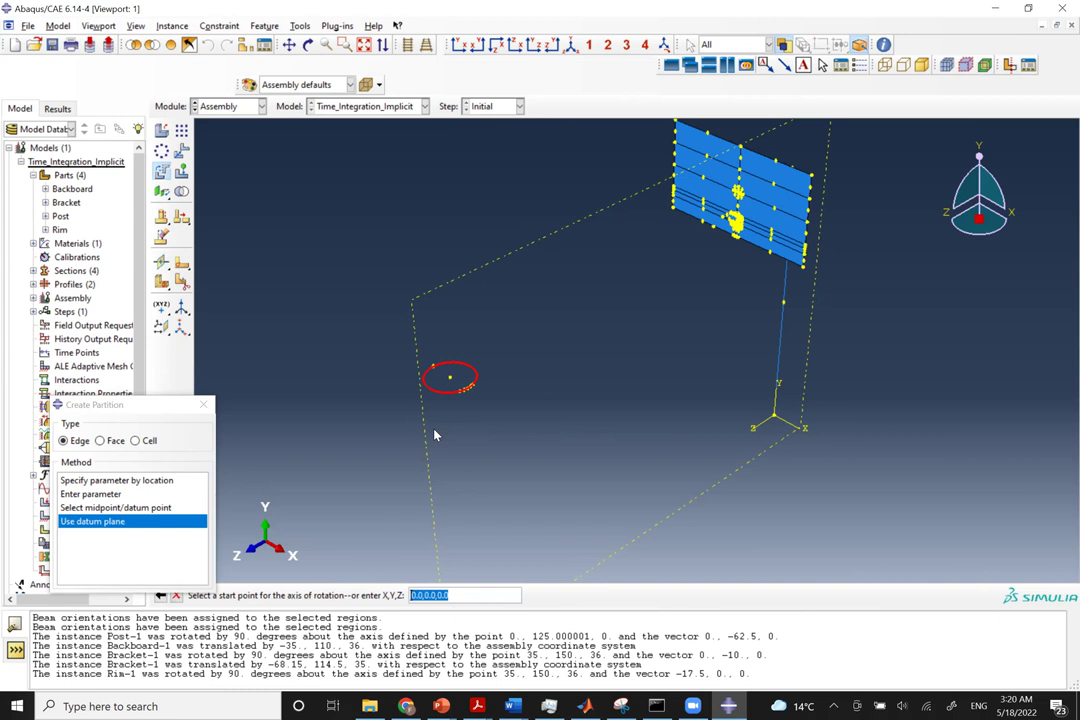
scroll(465, 395, "up", 5)
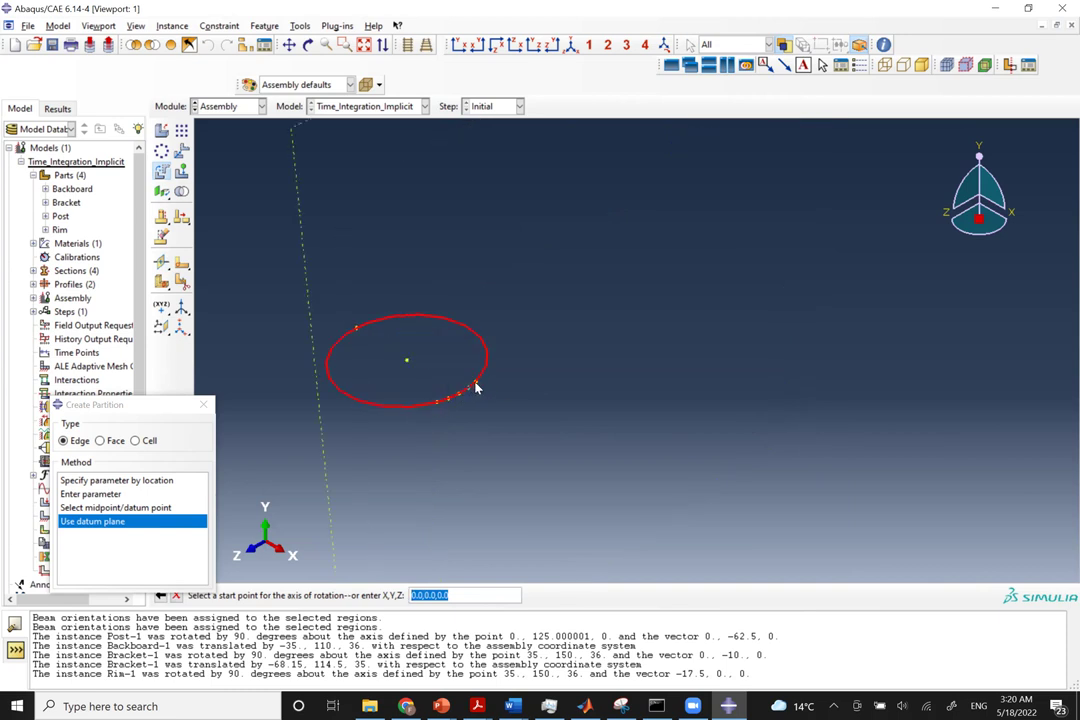
scroll(621, 244, "down", 4)
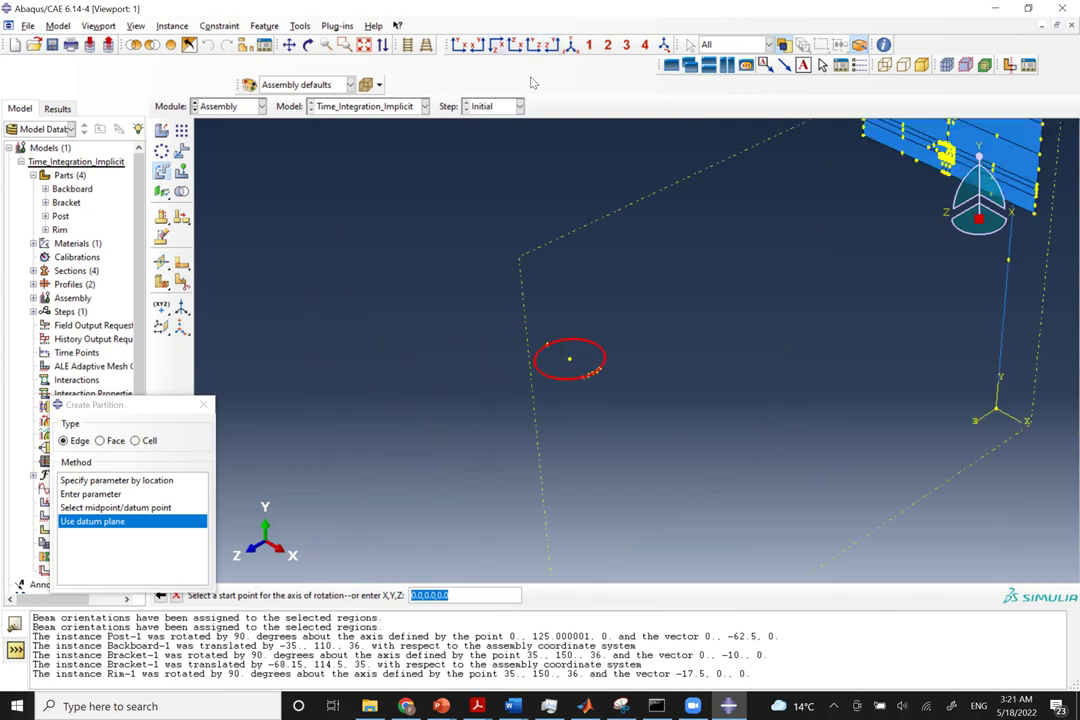
left_click(363, 44)
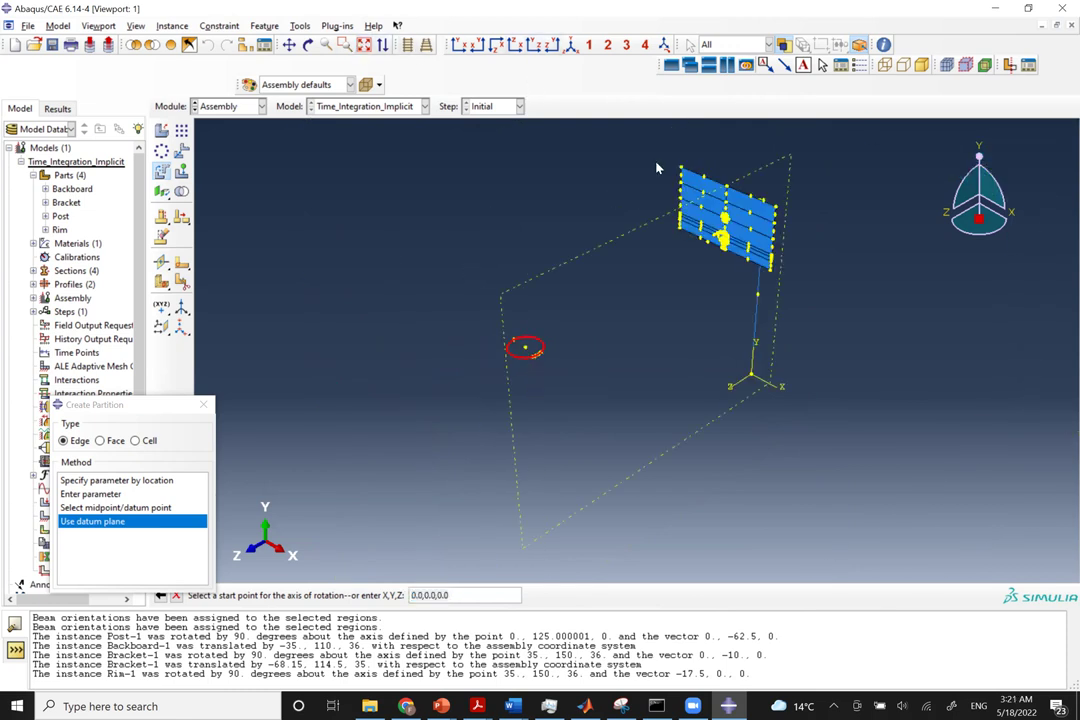
key("Return")
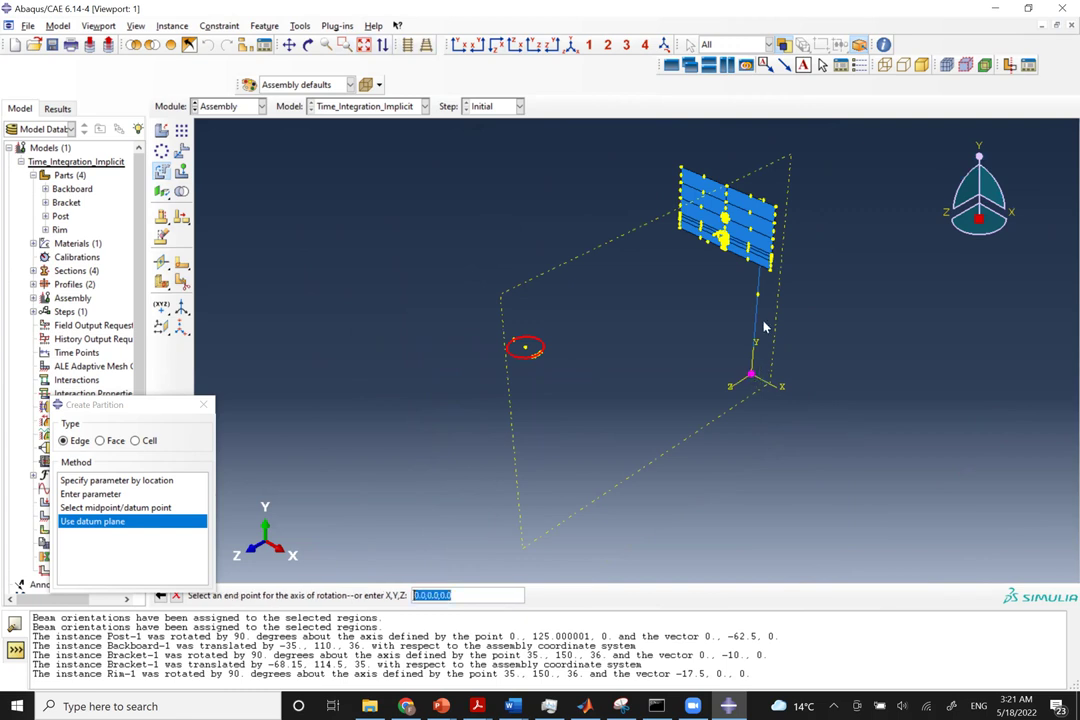
left_click(757, 295)
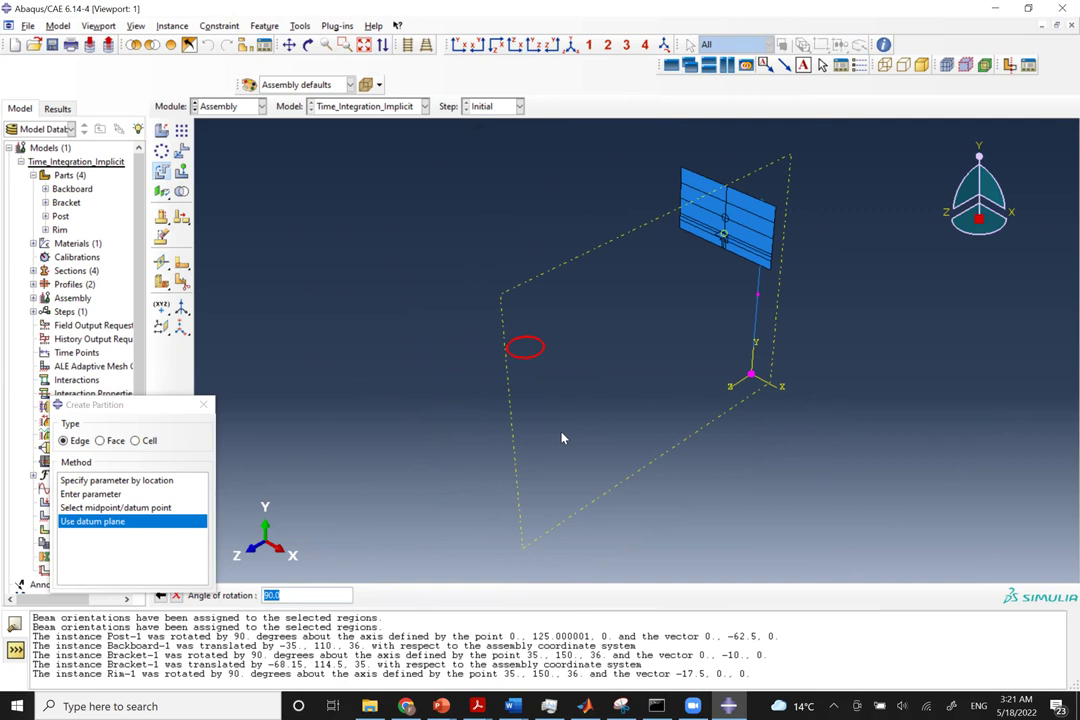
key("Return")
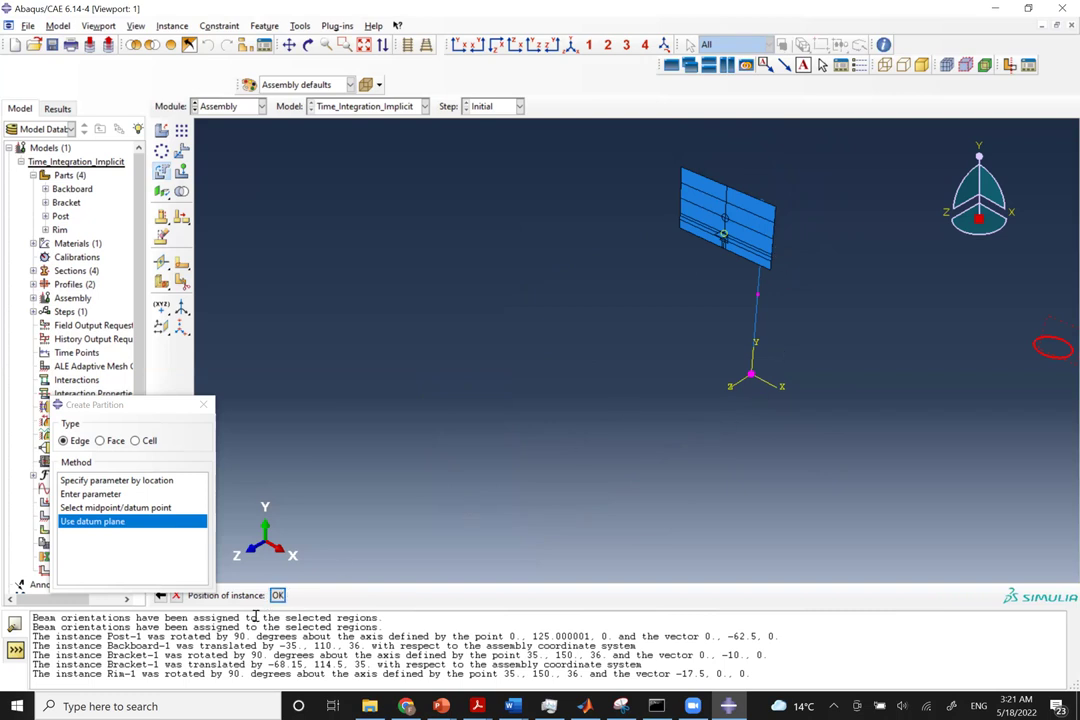
left_click(278, 596)
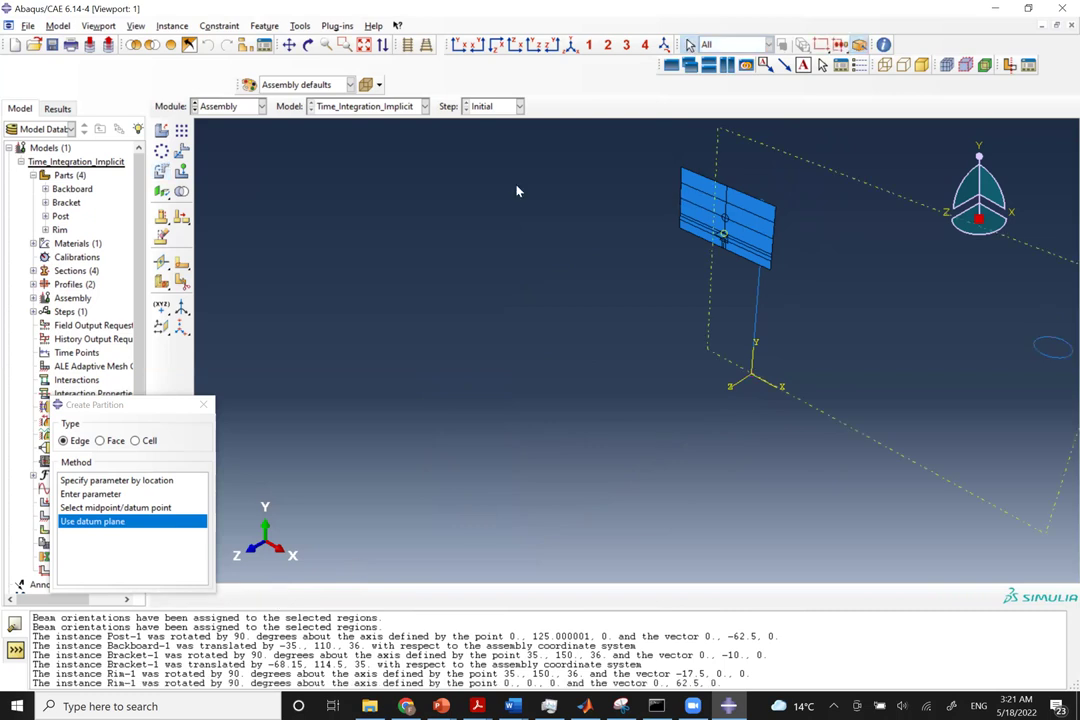
Translate the Rim instance so its partition vertex on the -X side coincides with the -X corner of the Bracket's curved edge.
left_click(308, 42)
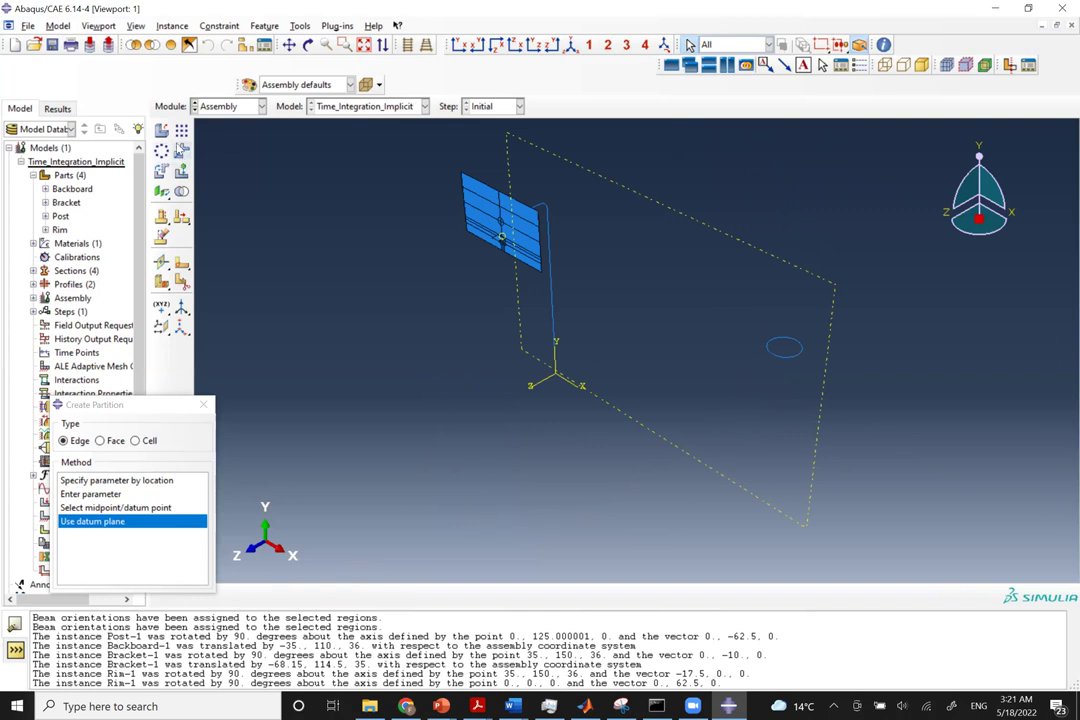
left_click(181, 150)
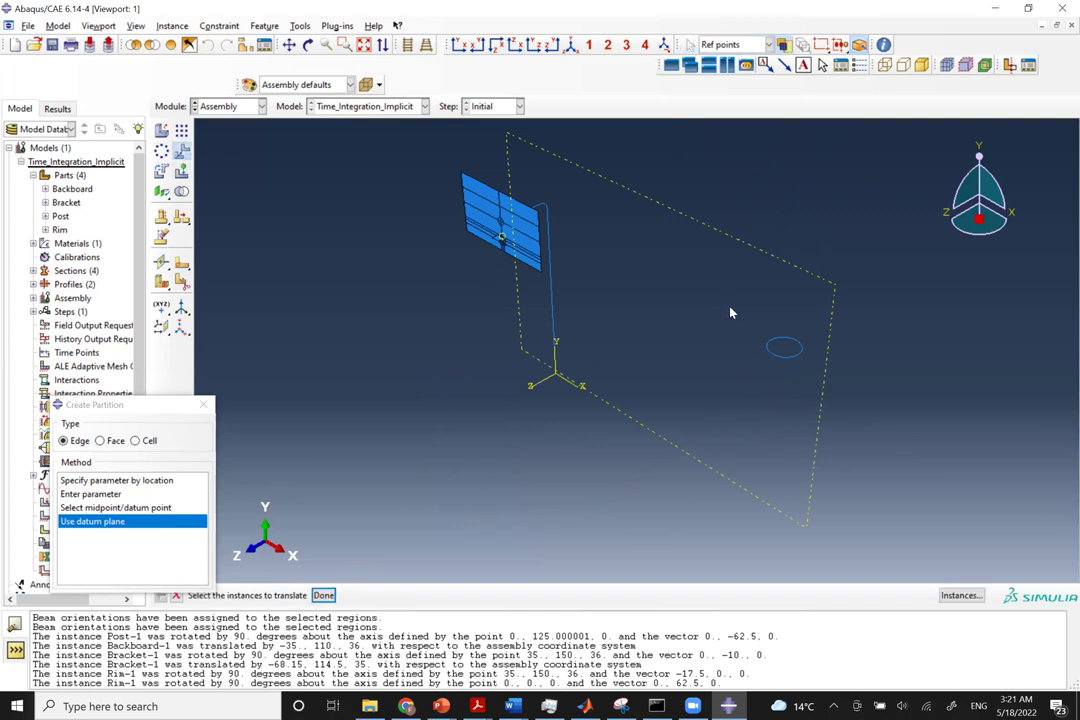
middle_click(847, 378)
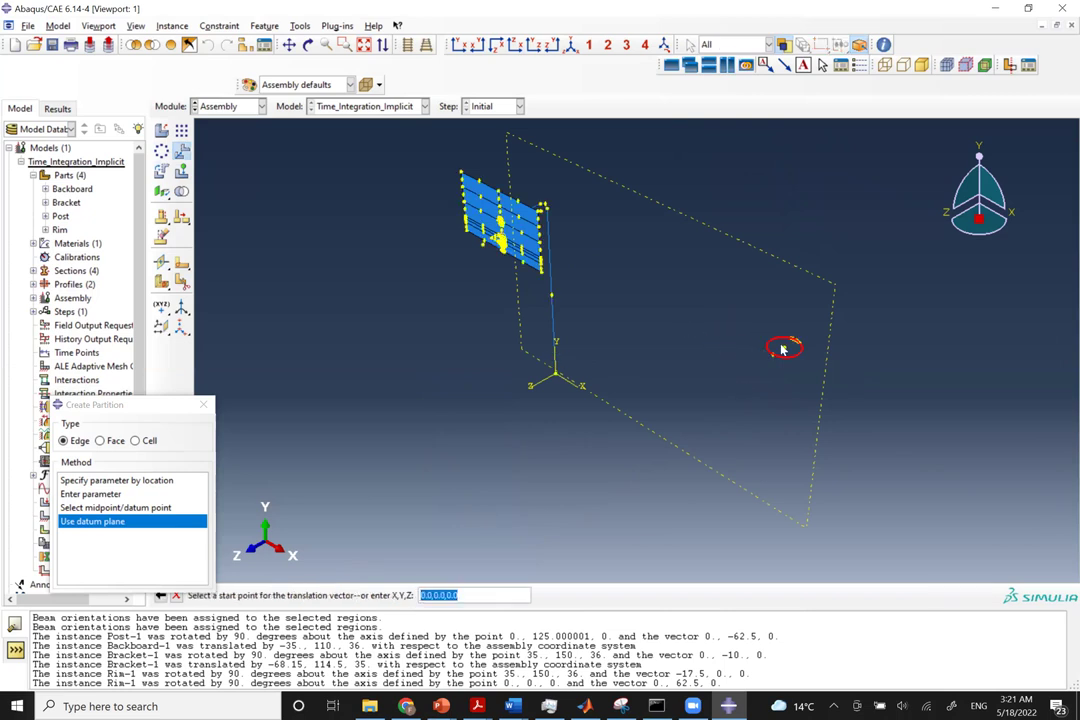
scroll(785, 350, "up", 10)
scroll(785, 360, "up", 3)
scroll(786, 360, "down", 5)
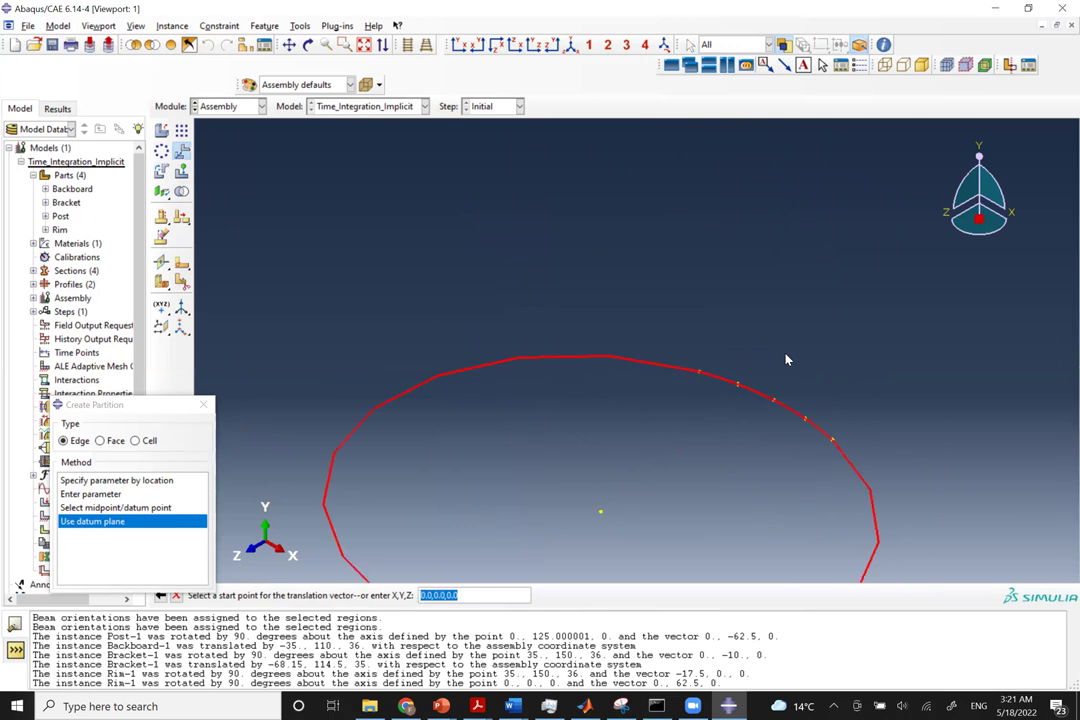
left_click(699, 372)
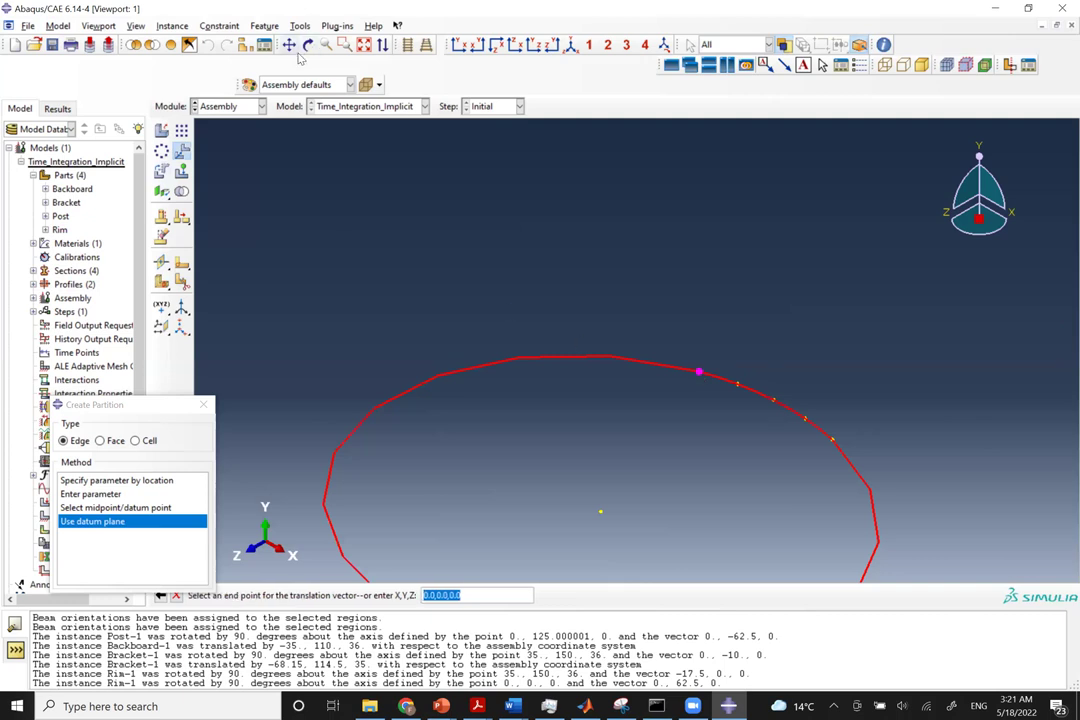
left_click(365, 47)
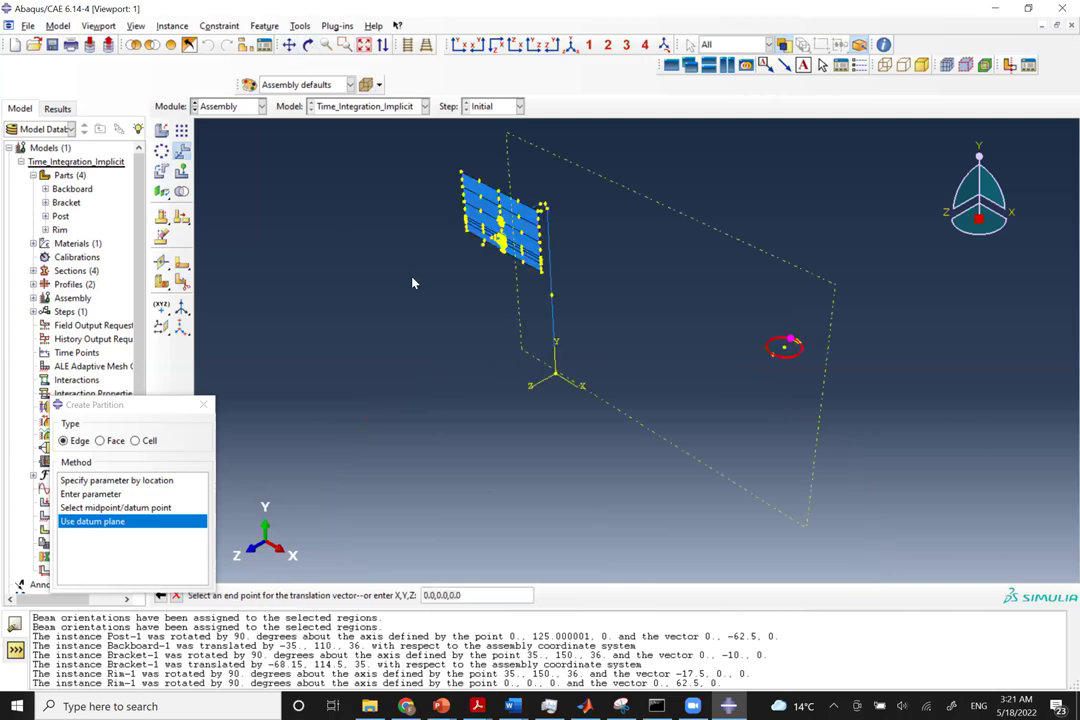
scroll(493, 239, "up", 3)
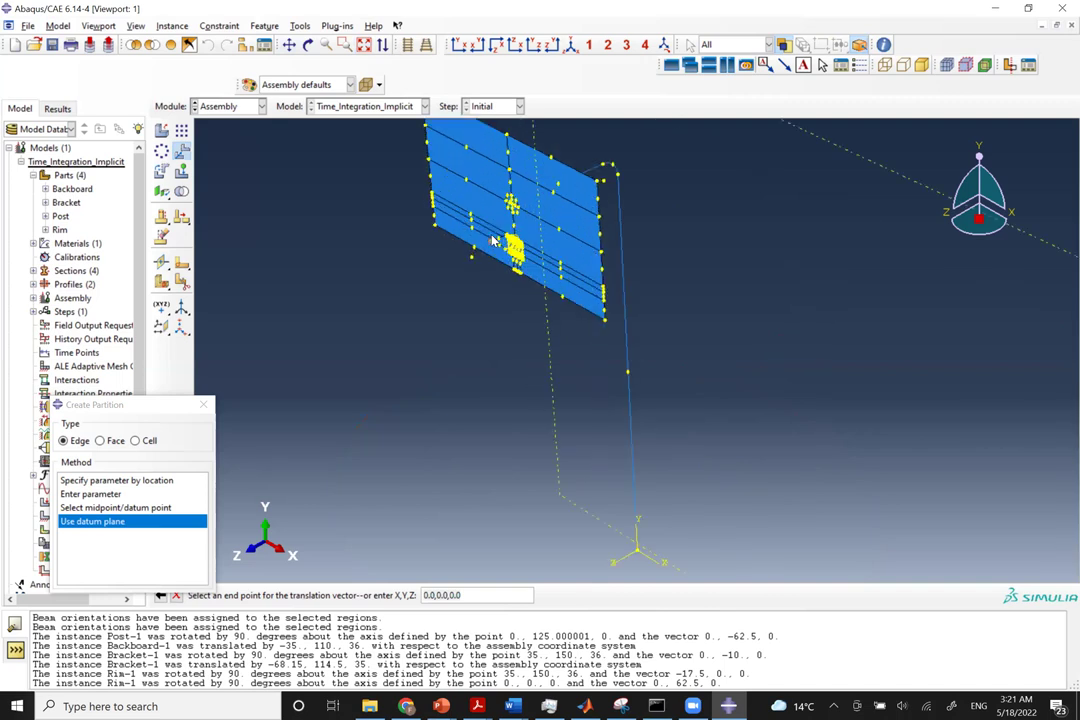
scroll(493, 240, "up", 3)
scroll(493, 241, "up", 3)
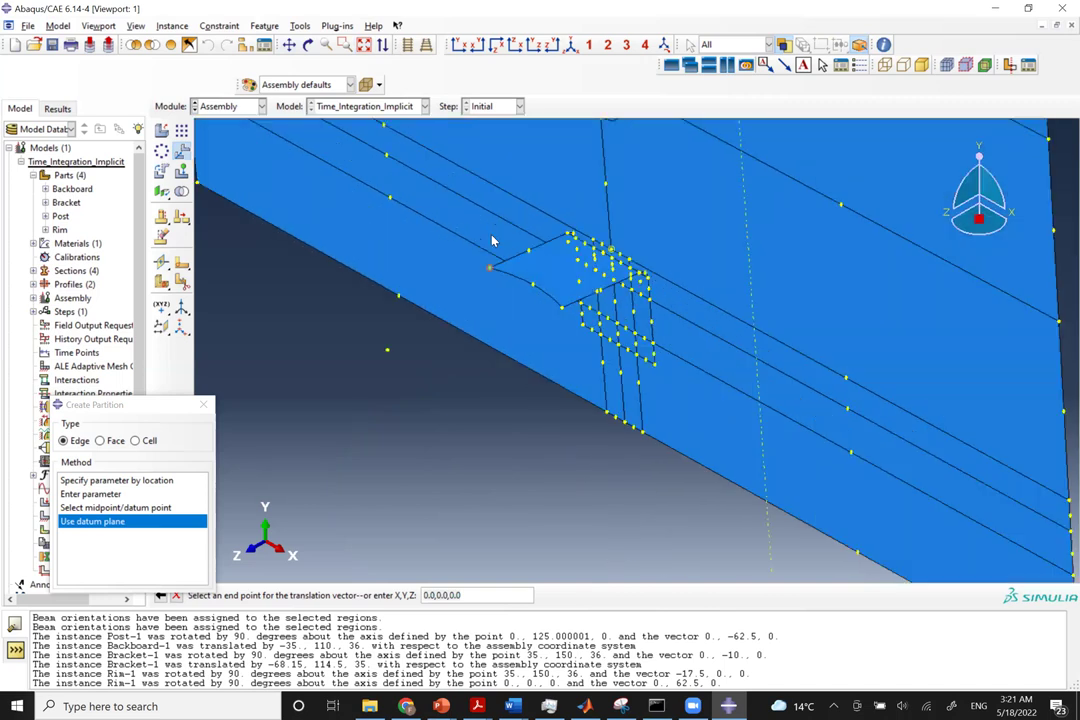
scroll(493, 240, "up", 3)
scroll(494, 239, "up", 3)
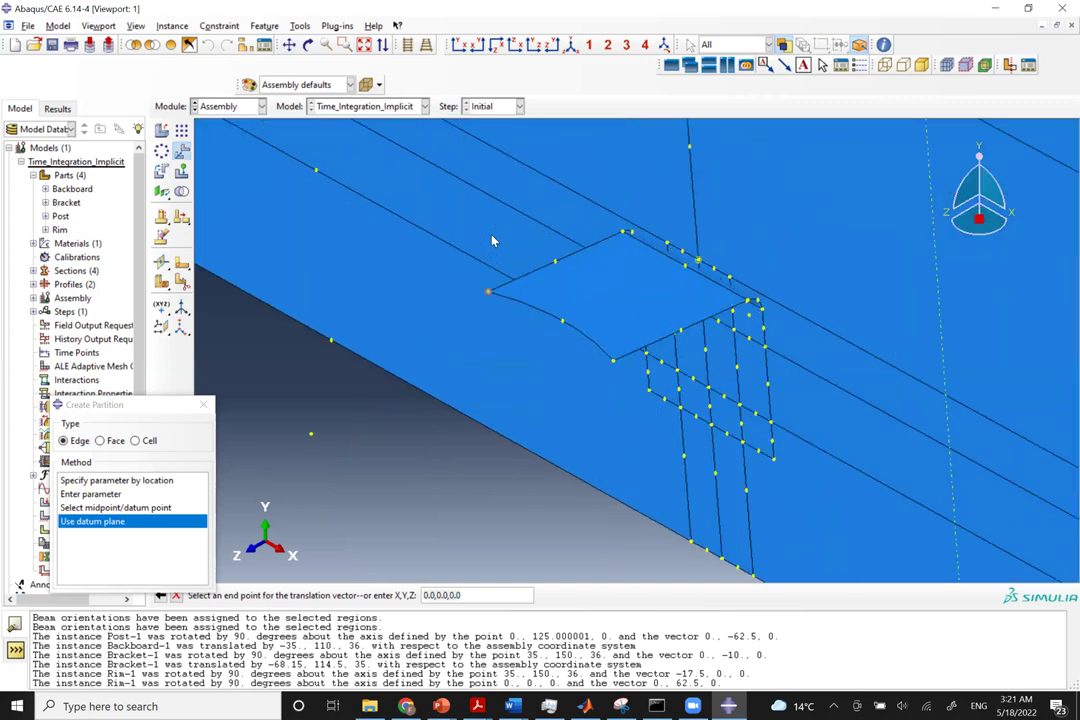
left_click(489, 295)
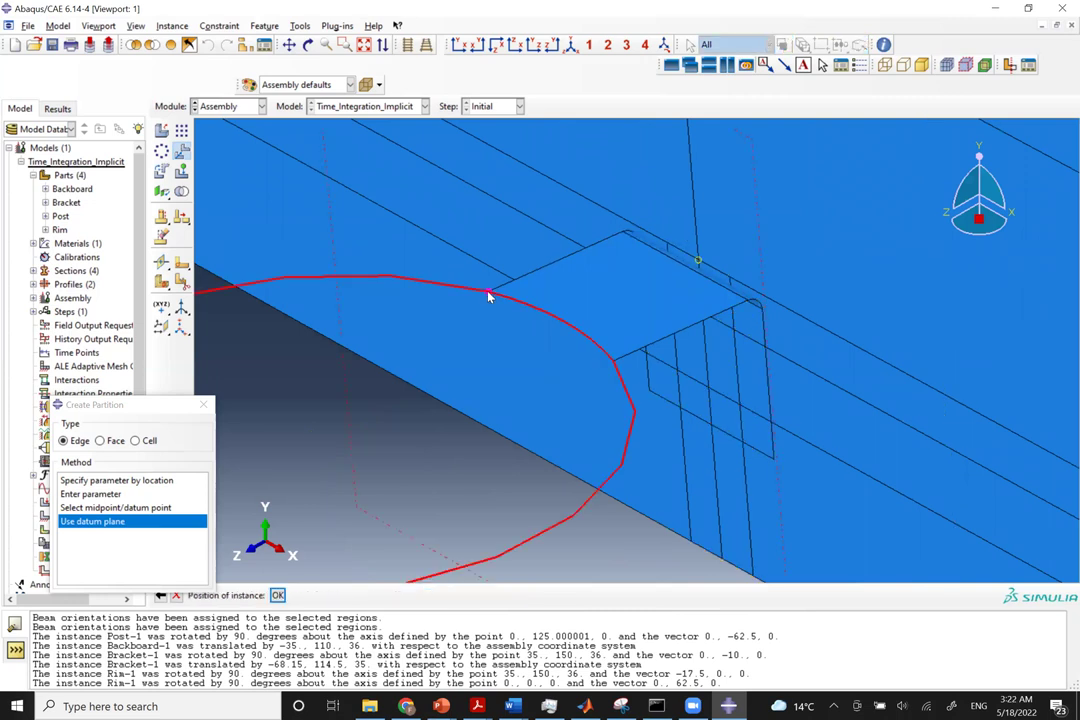
left_click(277, 595)
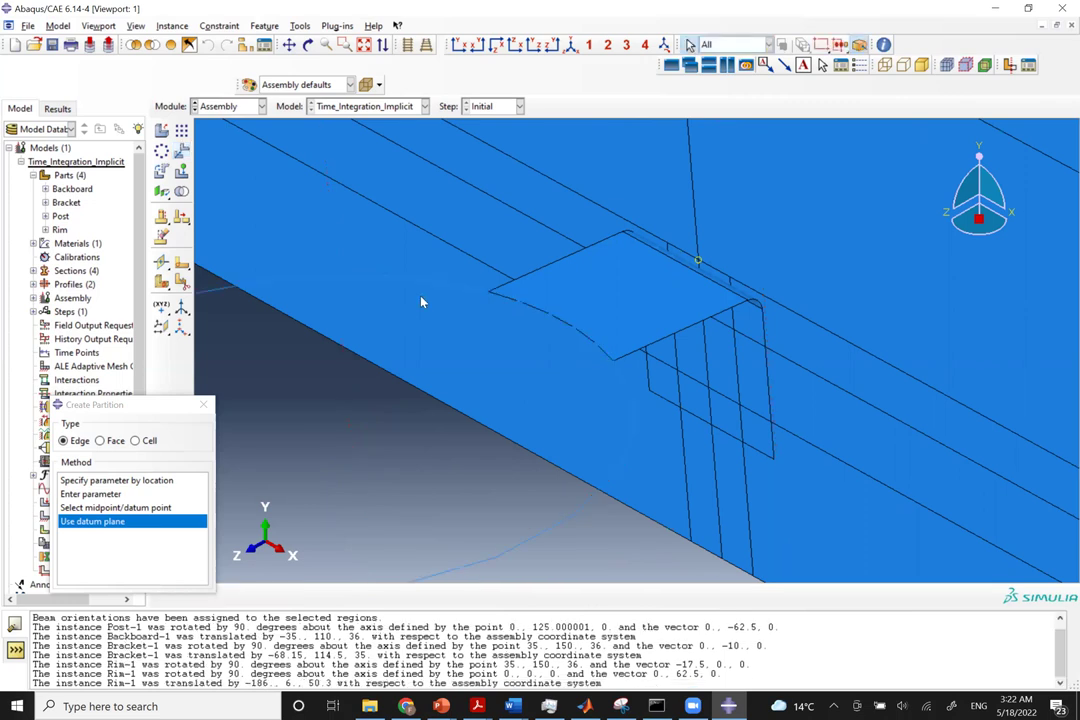
Close the Create Partition dialog and save the model database as Post_Disgn_Dynamic in the Project_04_v2 folder.
left_click(484, 36)
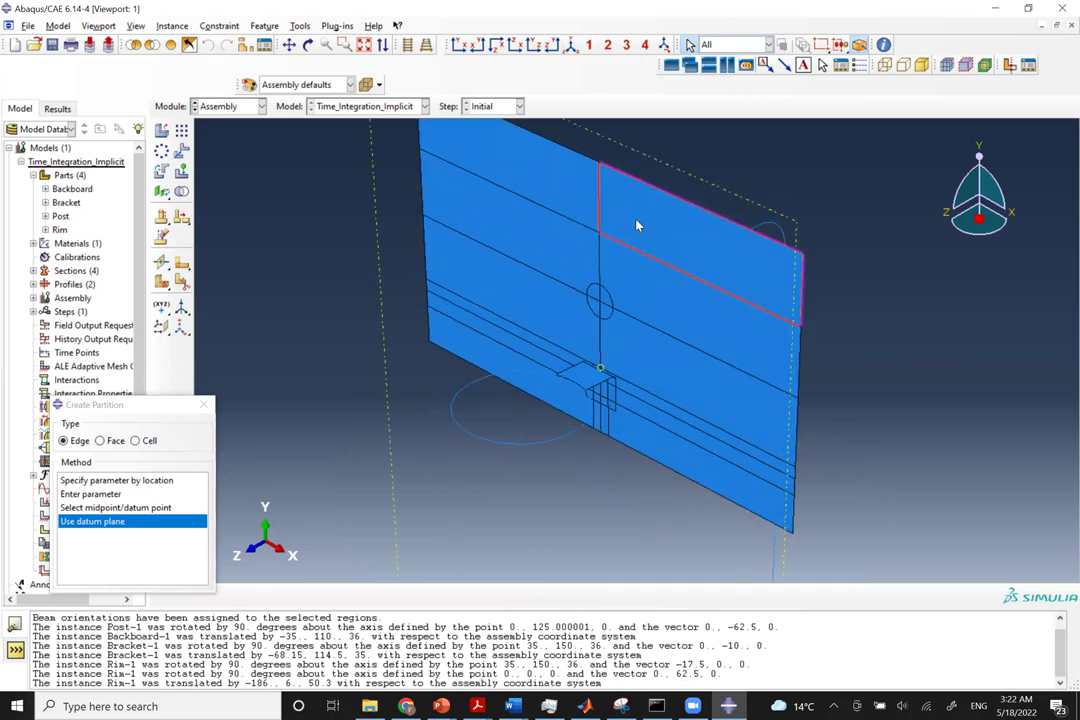
scroll(638, 225, "down", 3)
scroll(600, 384, "down", 2)
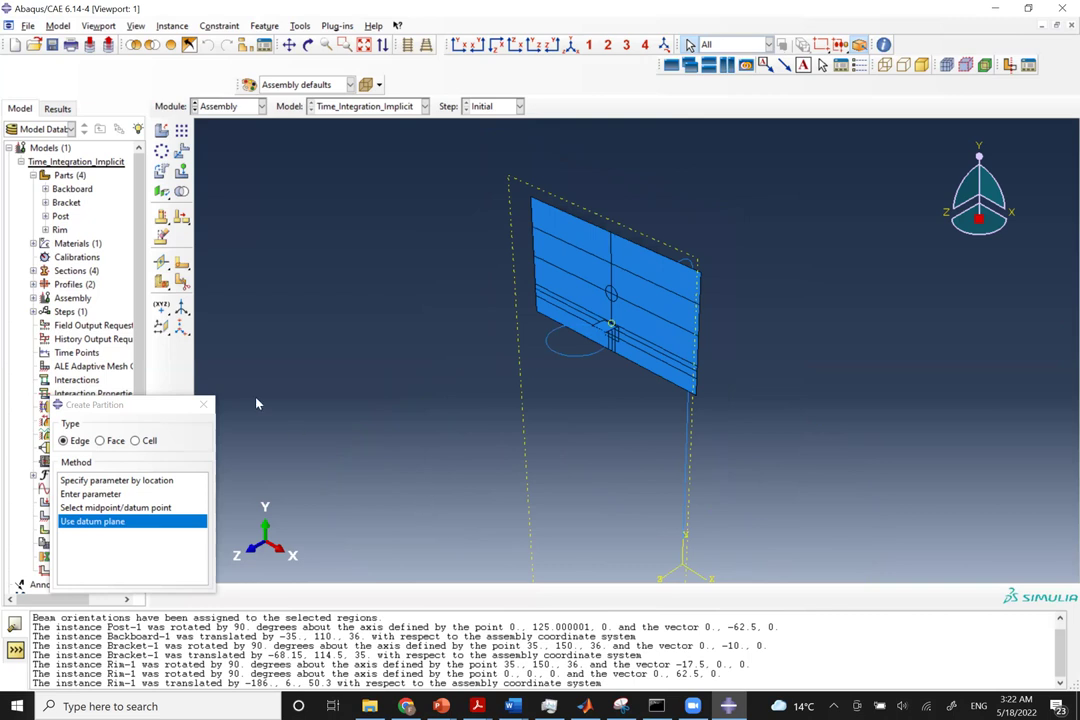
left_click(214, 405)
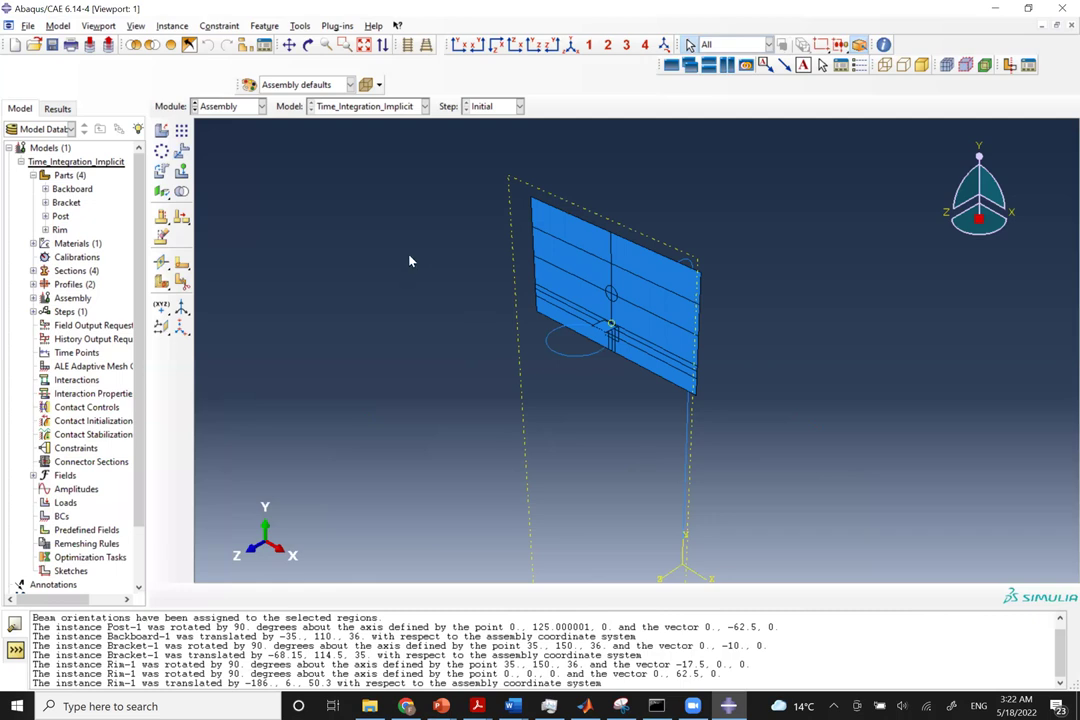
key("ctrl+s")
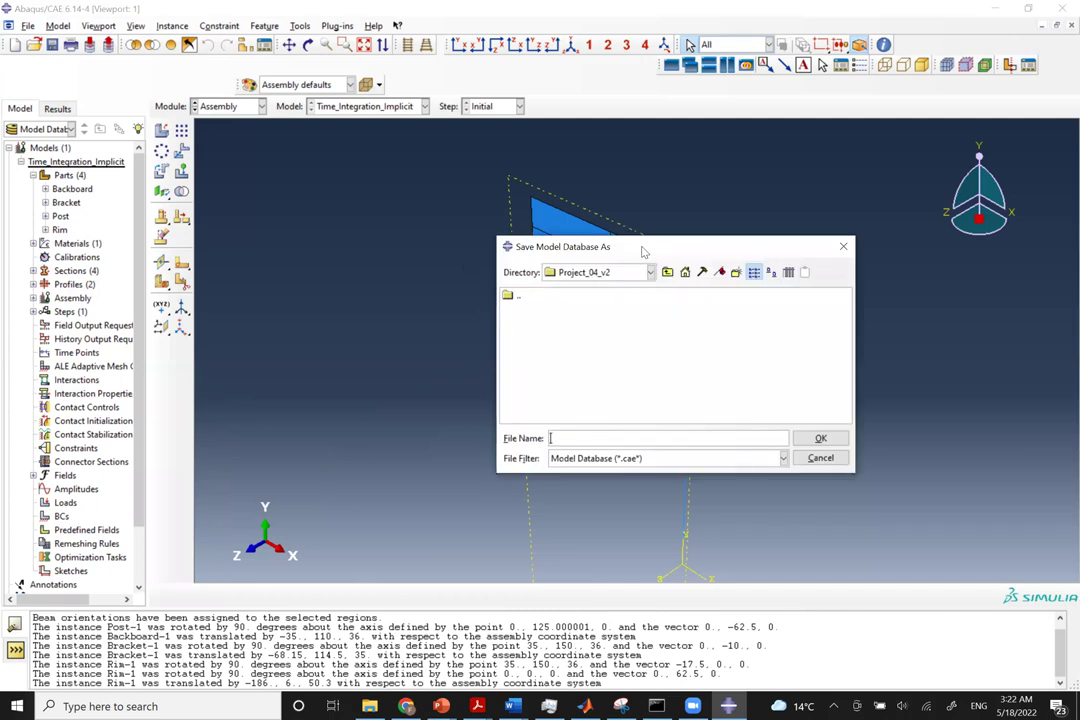
left_click_drag(643, 256, 483, 425)
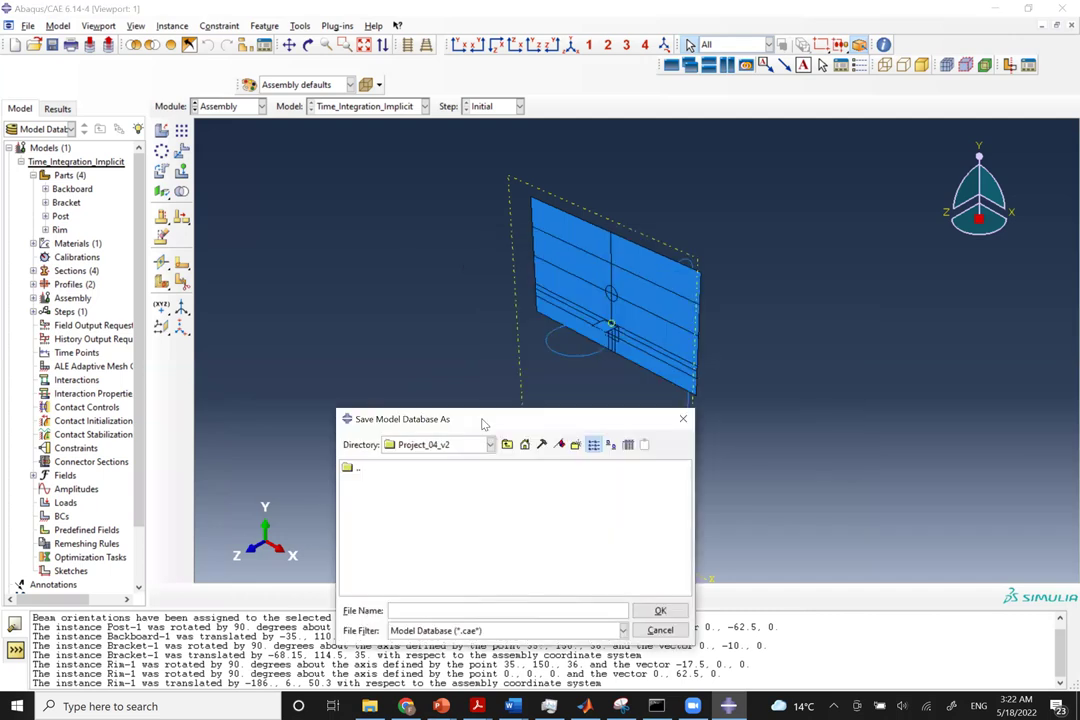
type("Post_Disgn_Dynamic")
left_click(660, 611)
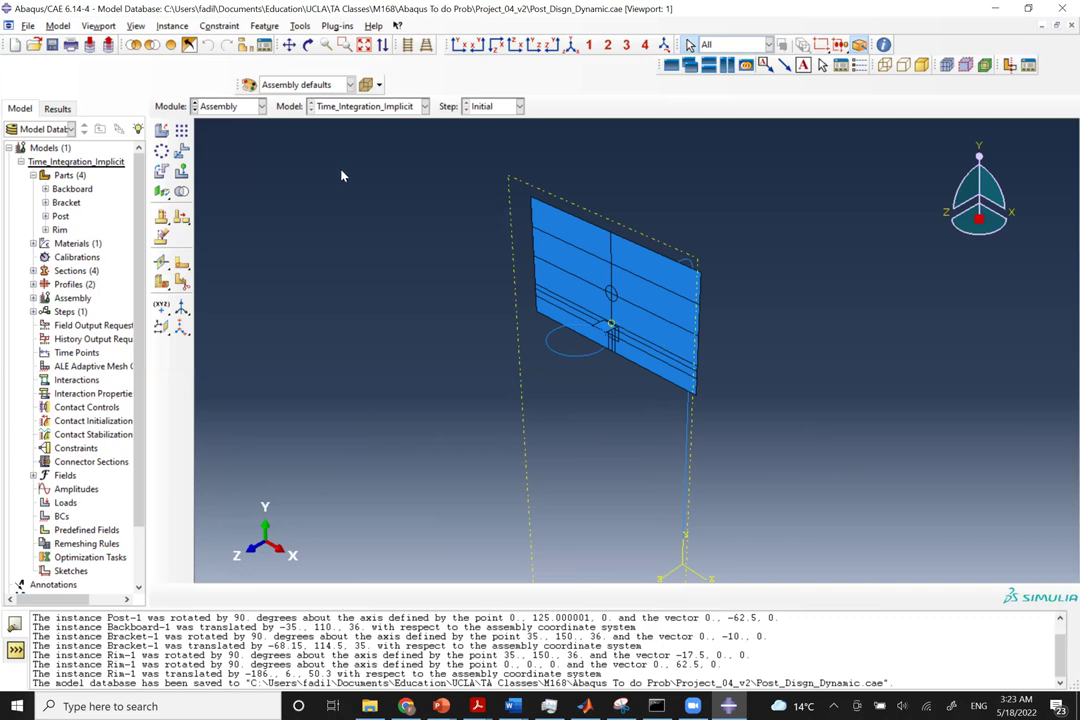
Switch to the Interaction module and remove the Backboard instance from the displayed entities.
left_click(200, 104)
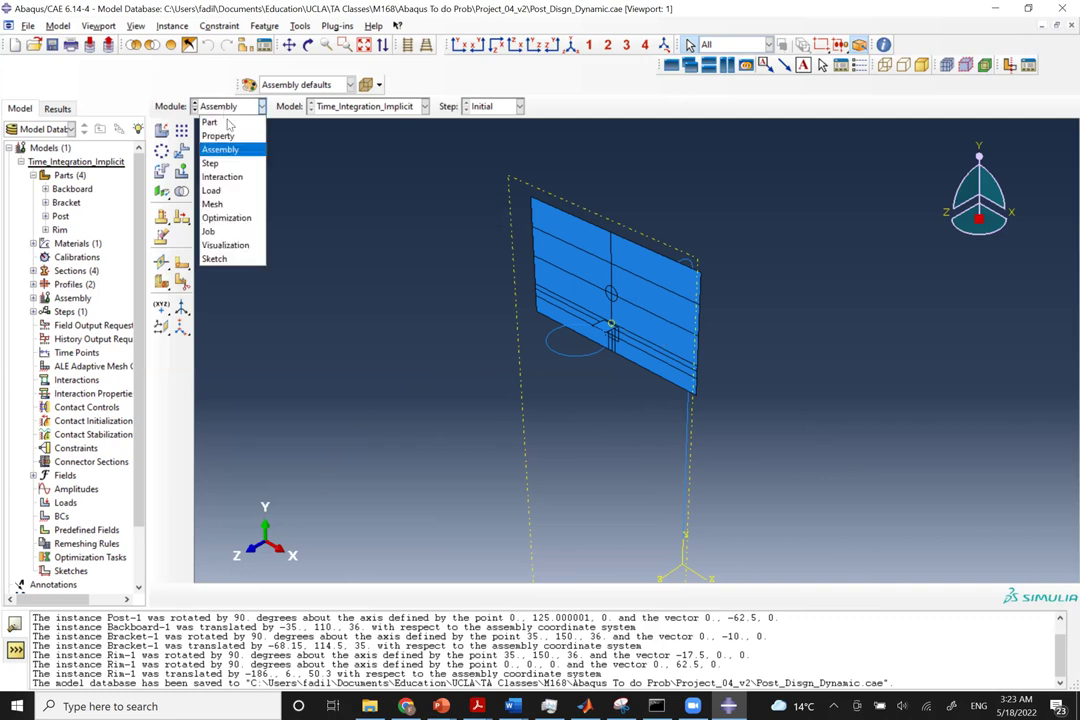
left_click(224, 177)
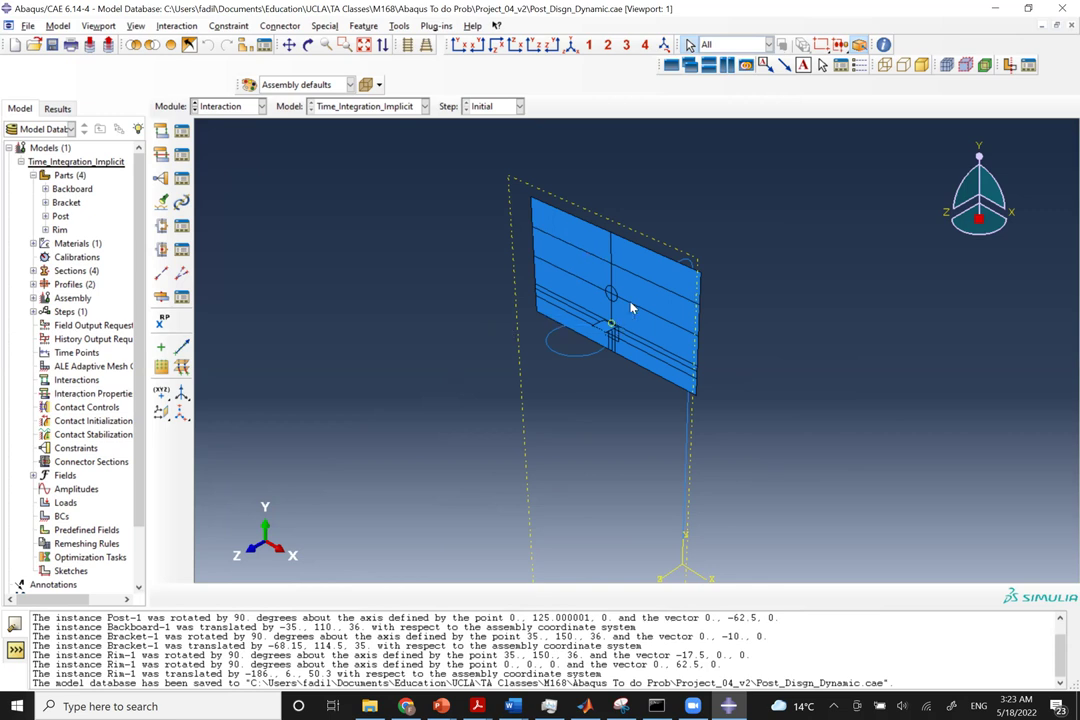
scroll(604, 338, "down", 3)
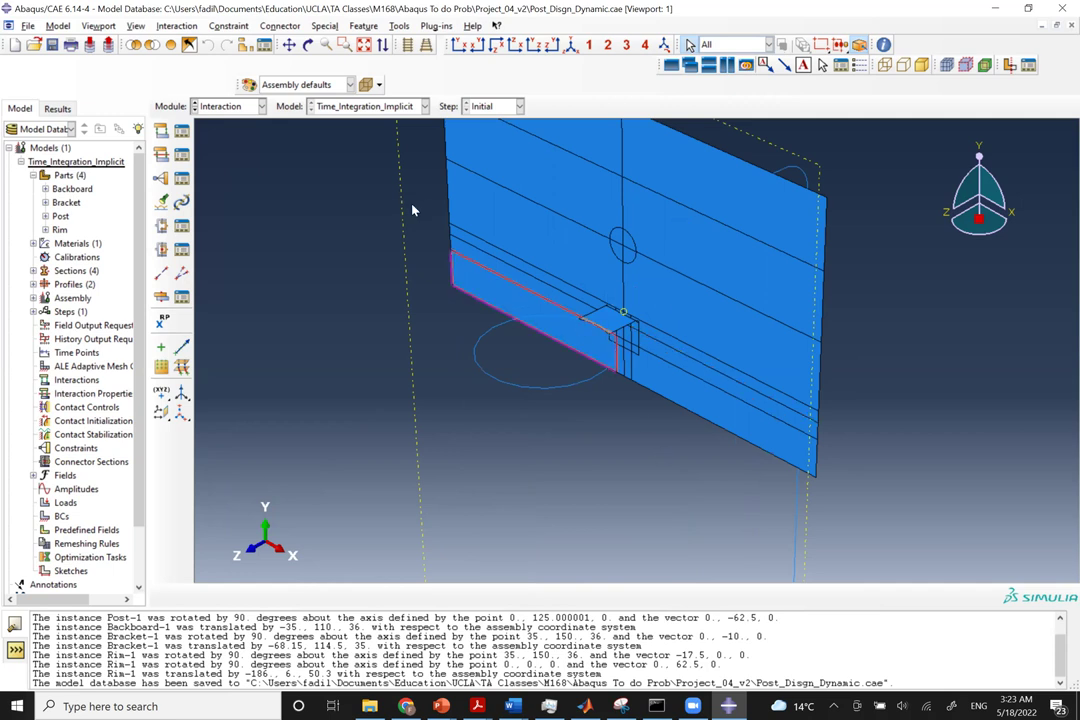
left_click(150, 47)
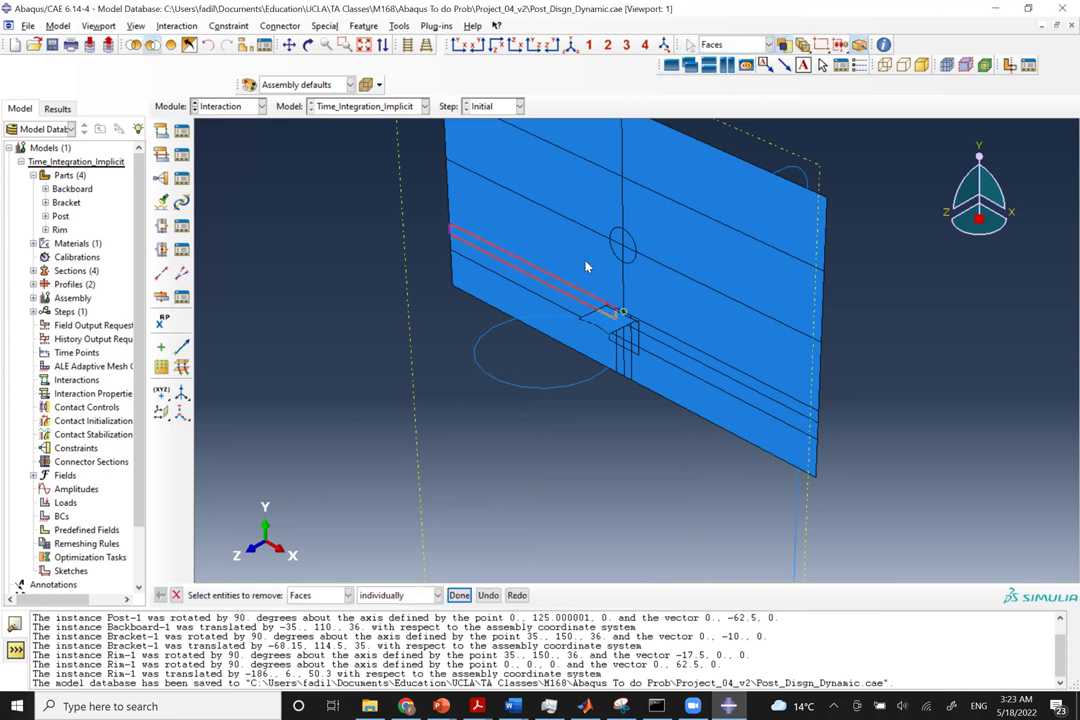
left_click(336, 595)
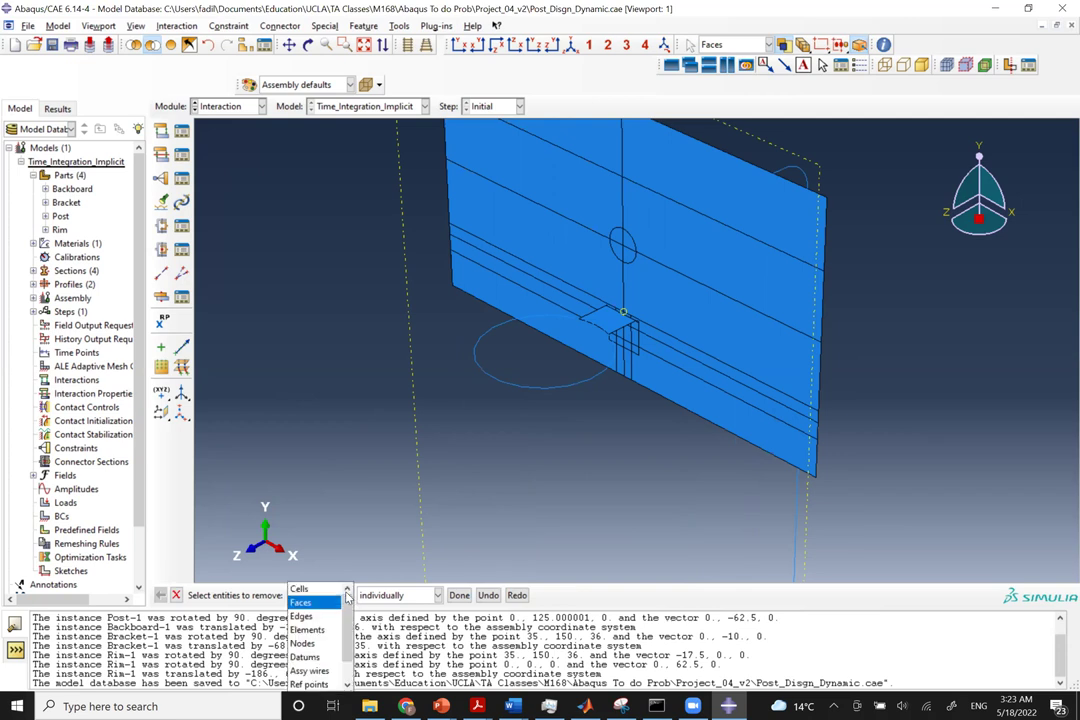
scroll(318, 640, "down", 2)
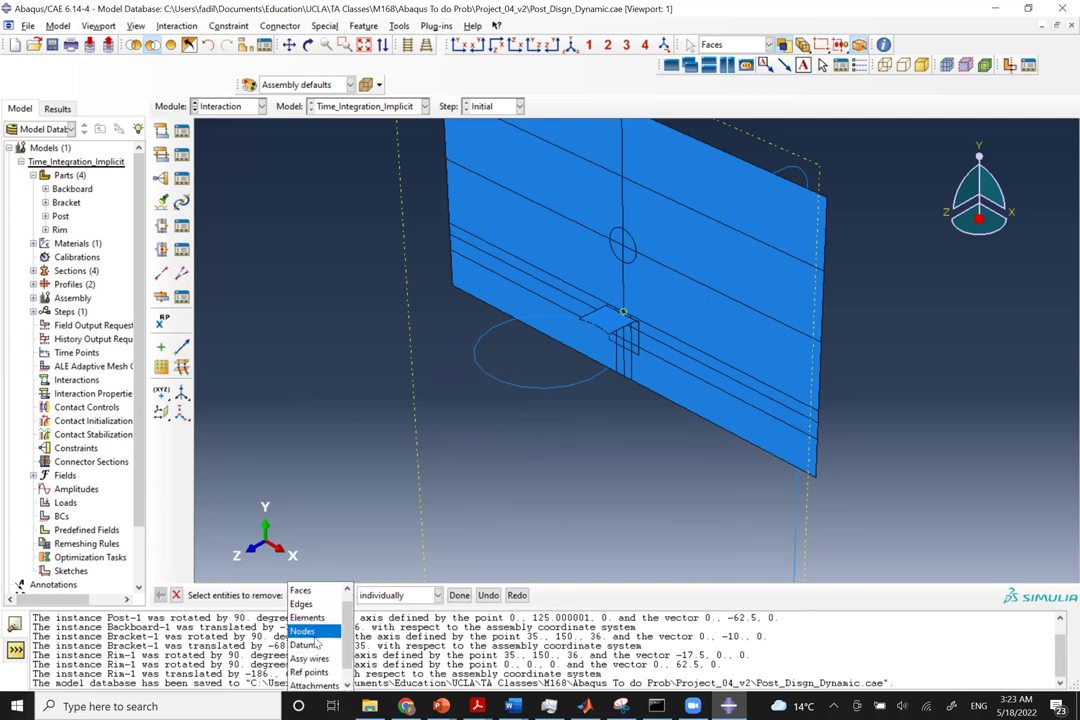
left_click(308, 684)
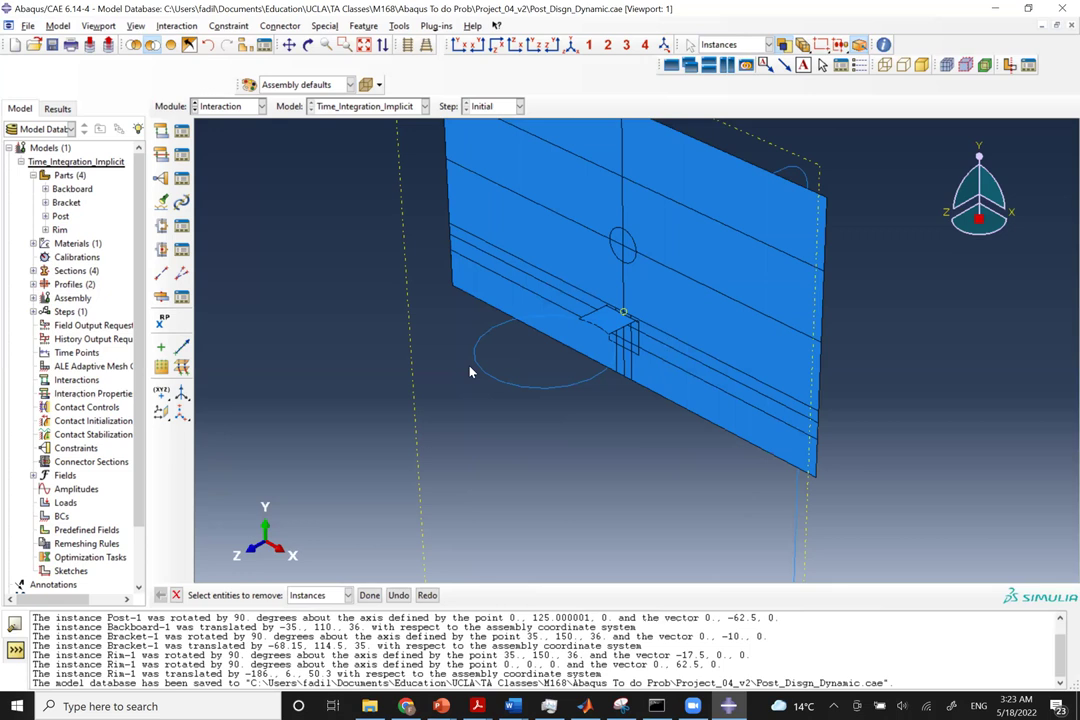
left_click(530, 183)
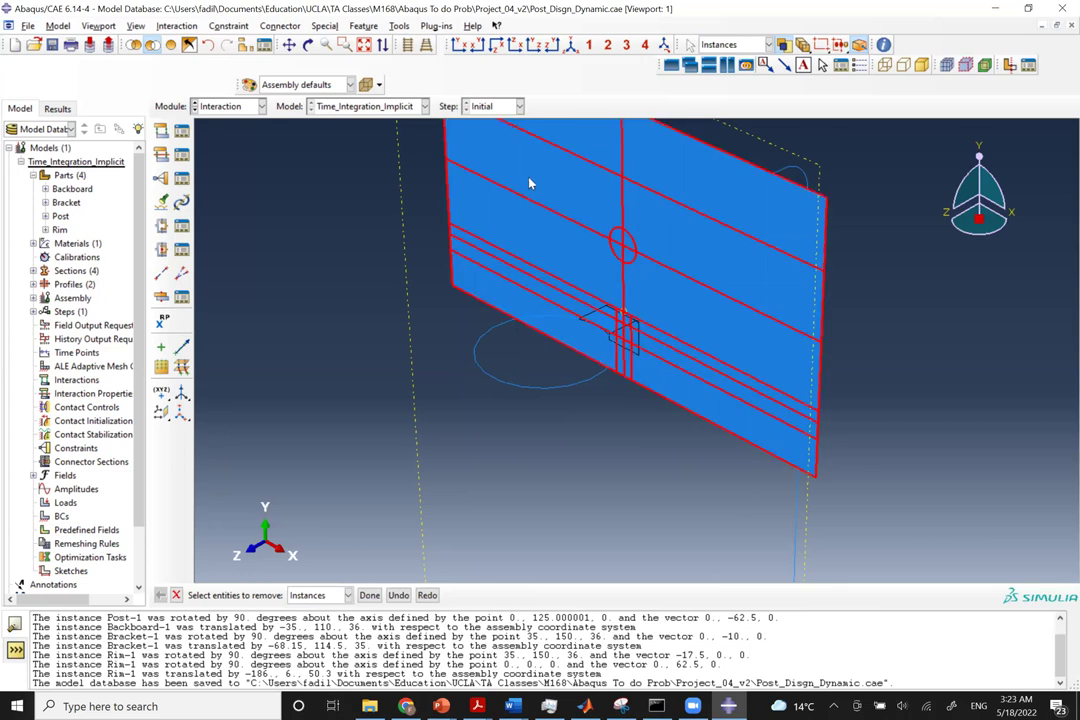
left_click(369, 595)
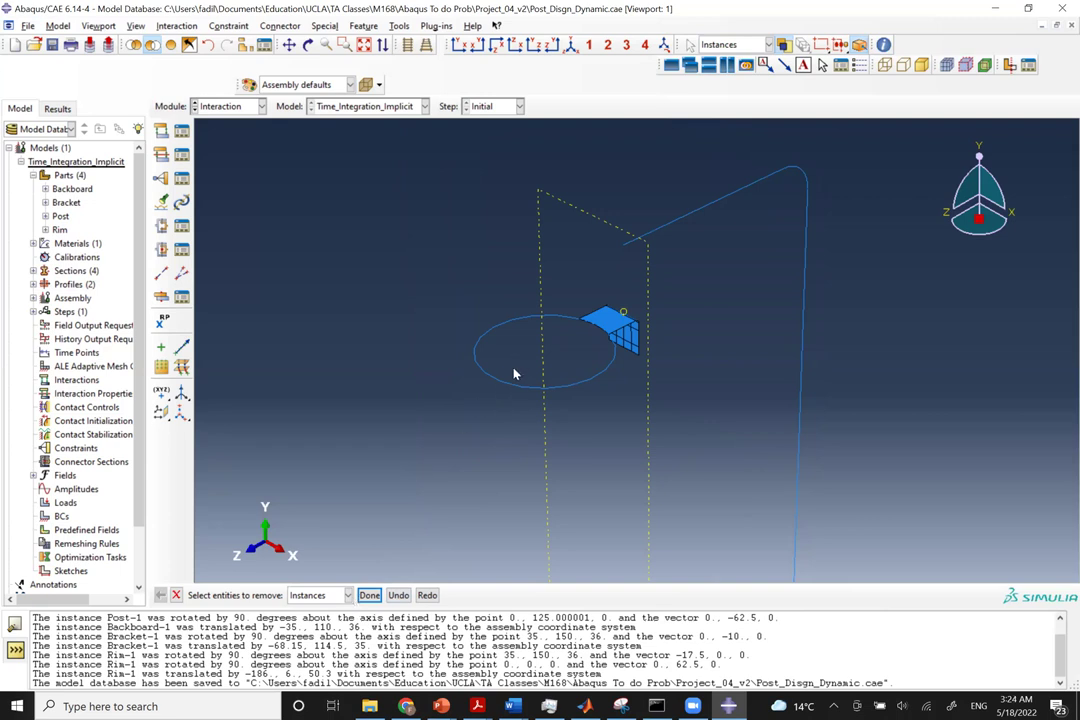
Remove the Rim instance and the Bracket's top face from the displayed entities.
middle_click(484, 457)
left_click(330, 595)
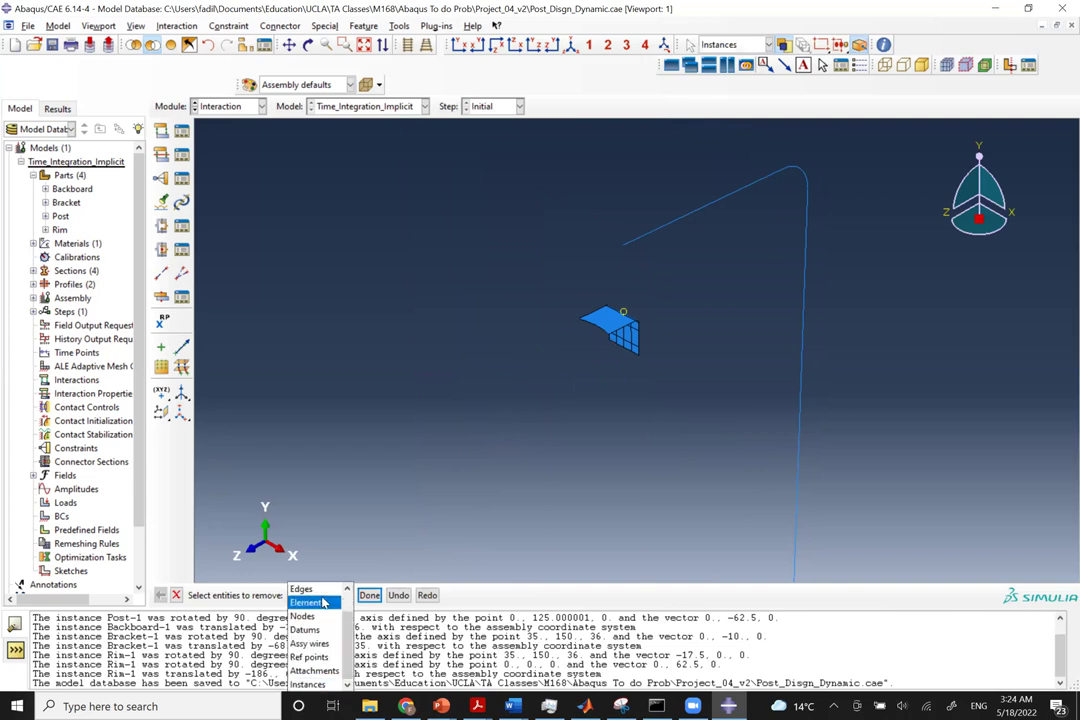
scroll(316, 657, "up", 2)
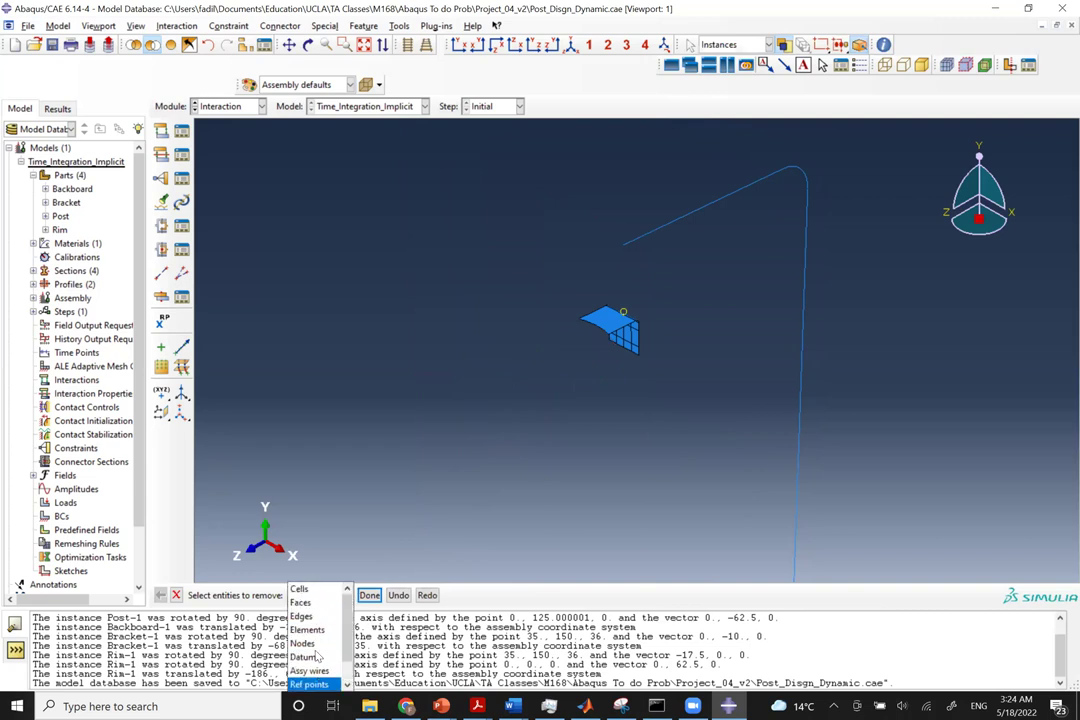
left_click(306, 601)
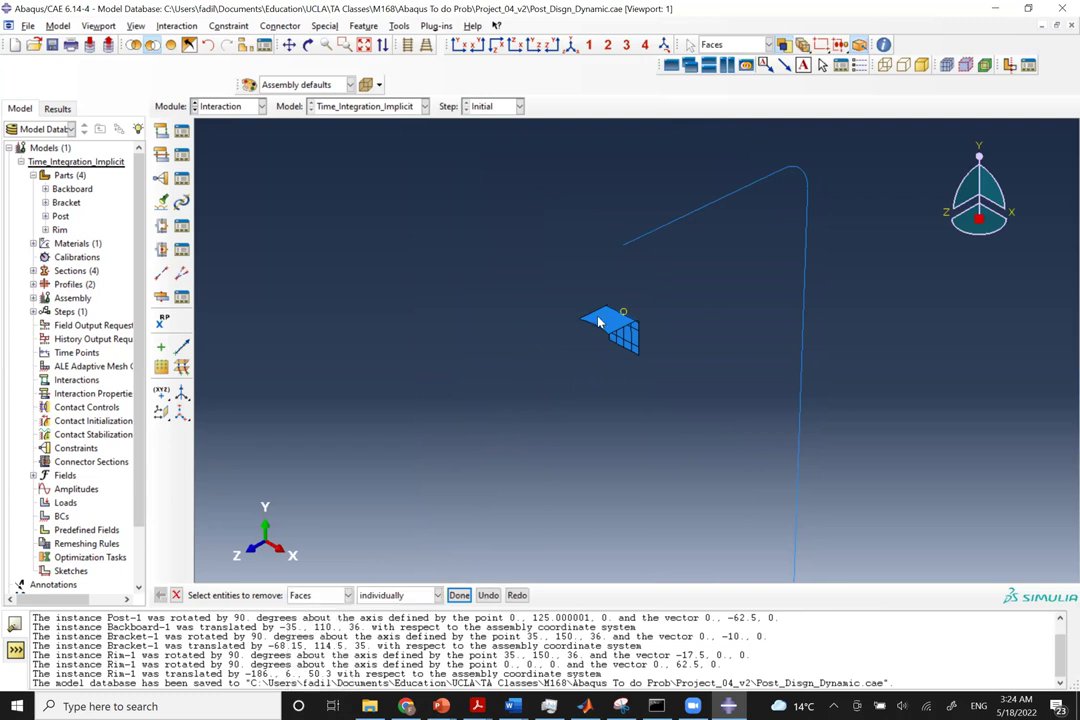
left_click(603, 320)
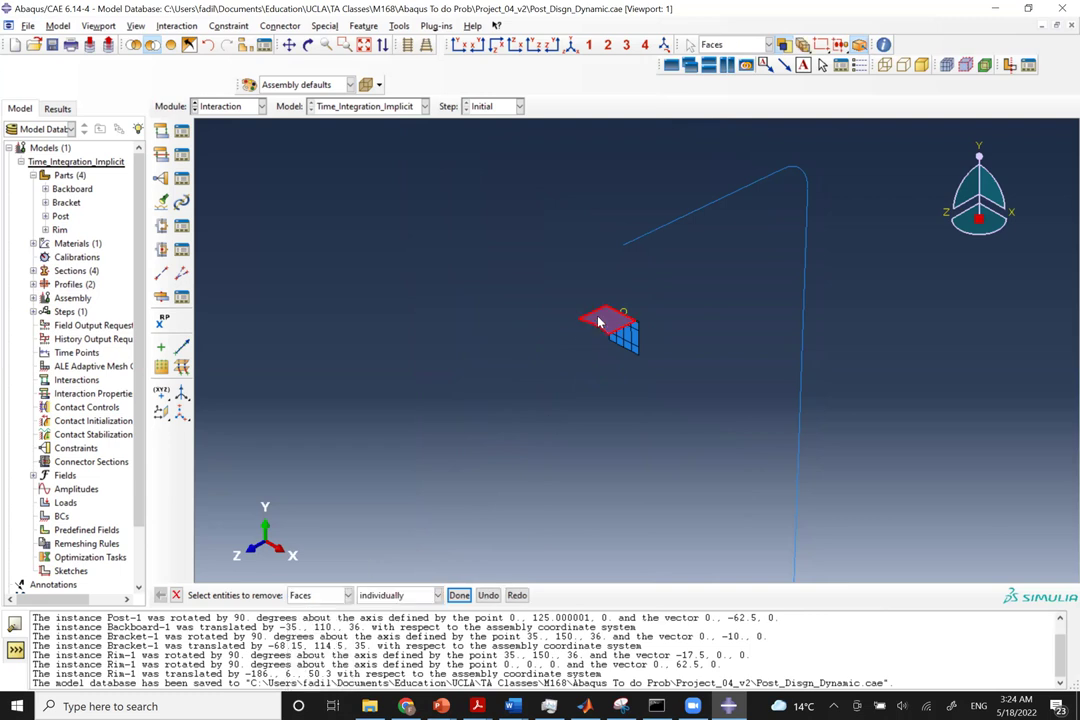
left_click(460, 596)
scroll(617, 314, "up", 3)
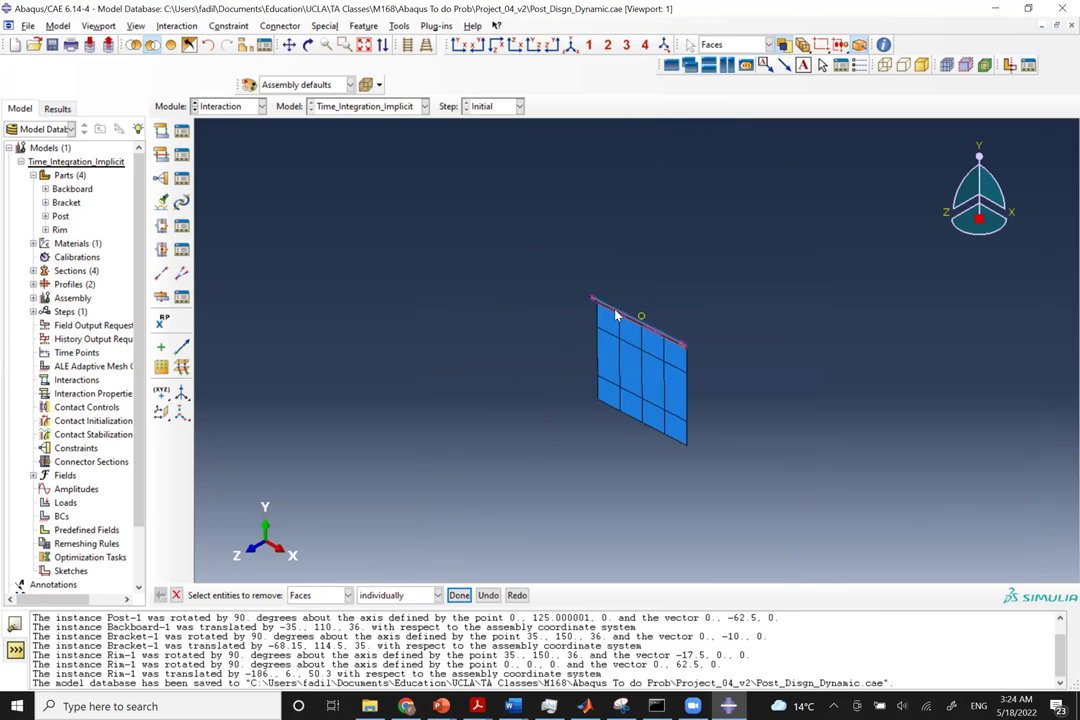
scroll(617, 316, "up", 1)
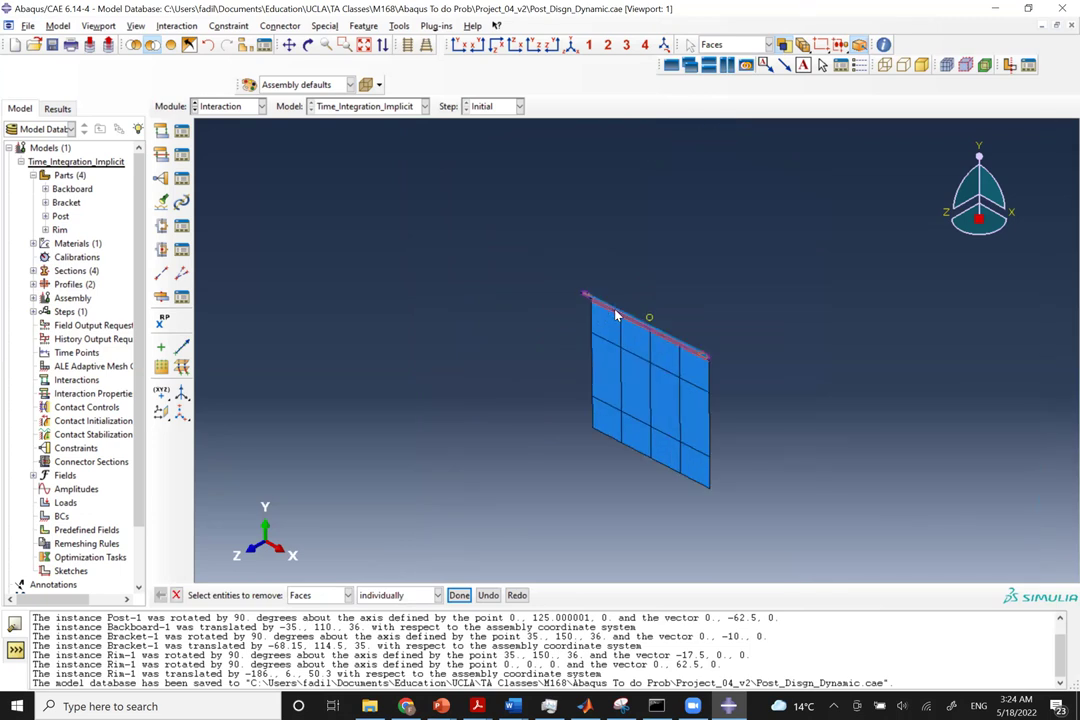
left_click(458, 595)
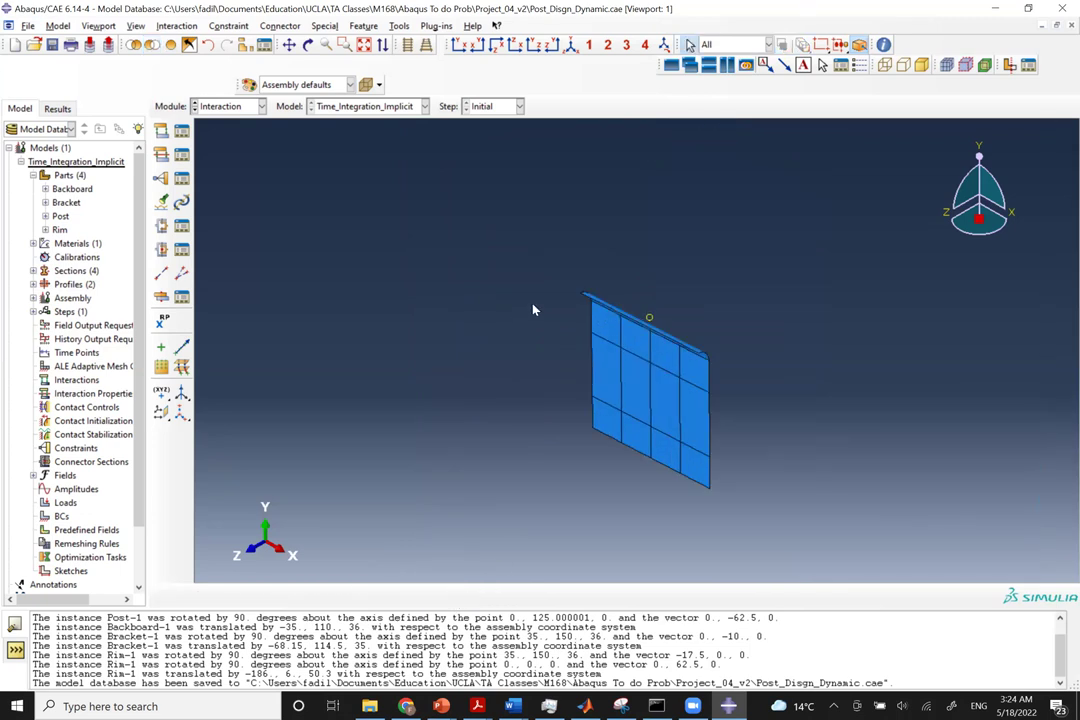
Open the Set Manager and create a geometry set named Bracket_top_left.
left_click(399, 26)
mouse_move(430, 84)
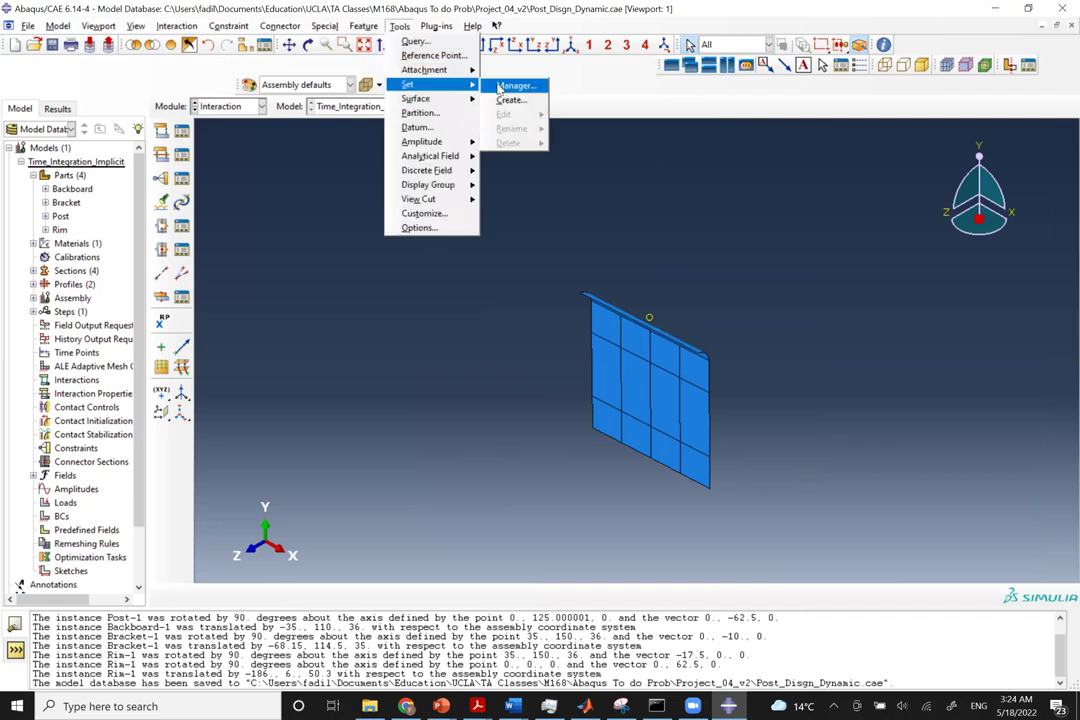
left_click(510, 86)
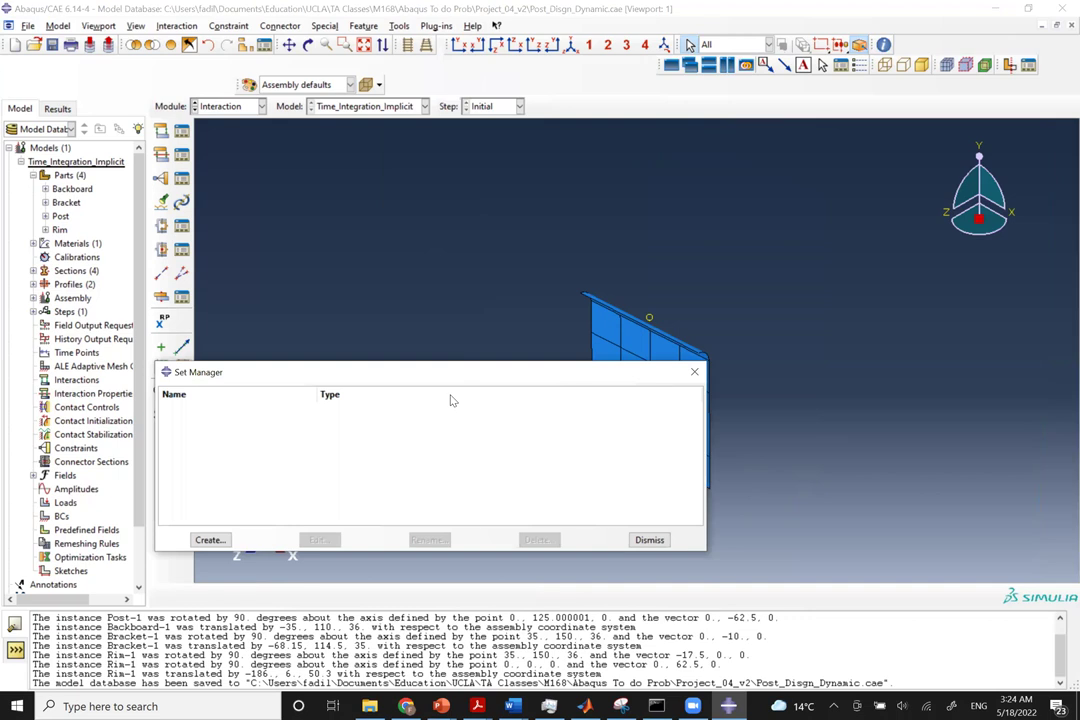
left_click(193, 650)
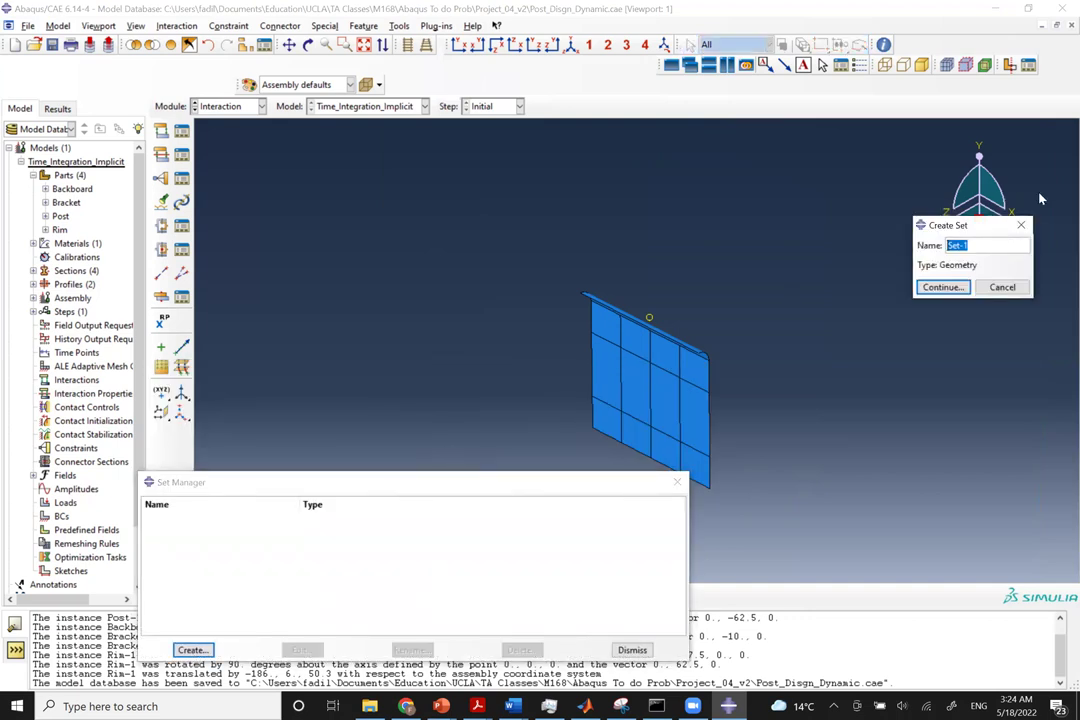
type("Bracket_top_left")
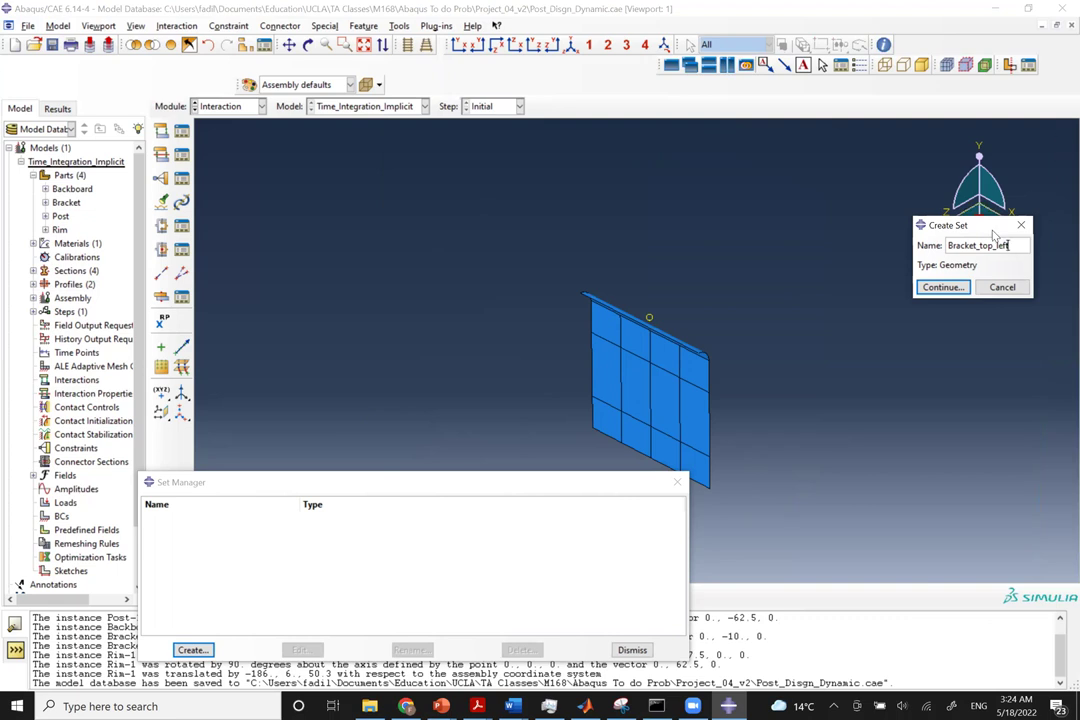
left_click(935, 289)
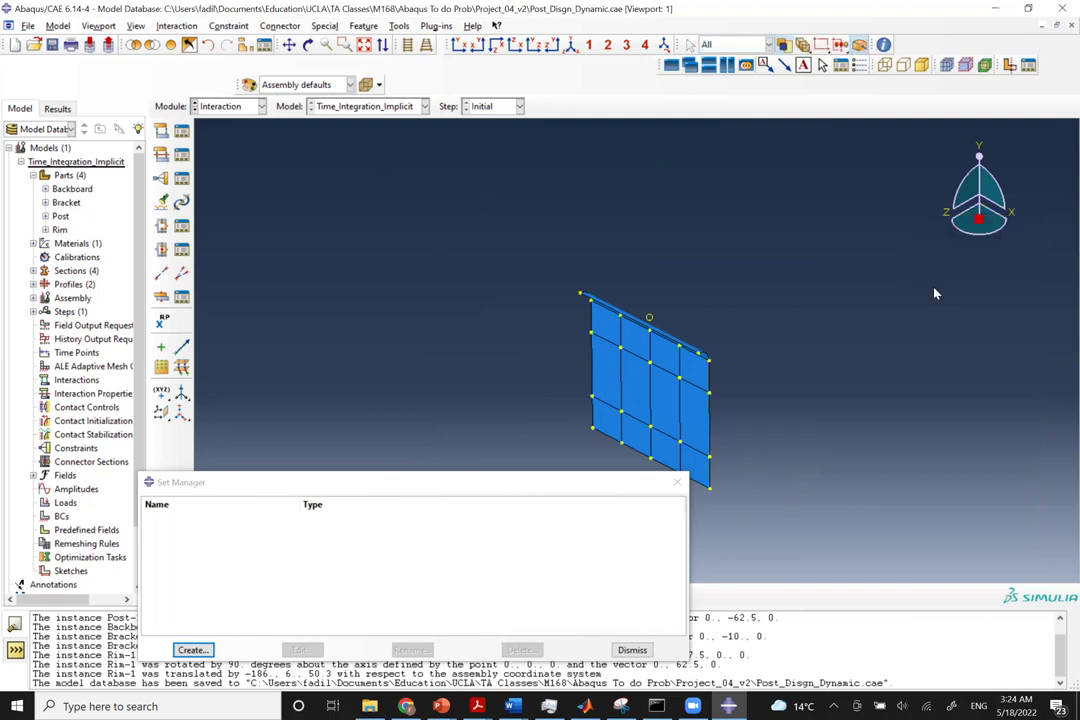
Finish the Bracket_top_left set with the bracket's upper-left inner vertex, and create a Bracket_top_right geometry set from the upper-right inner vertex.
left_click(621, 348)
middle_click(621, 353)
left_click(190, 650)
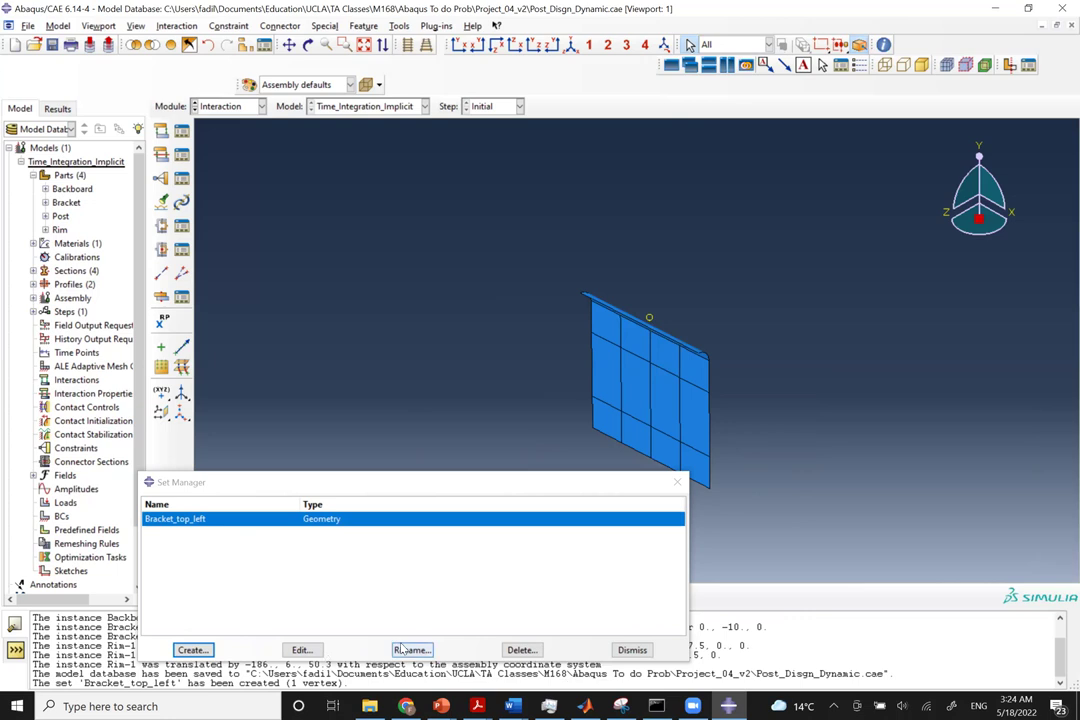
left_click(178, 650)
type("Bracket_")
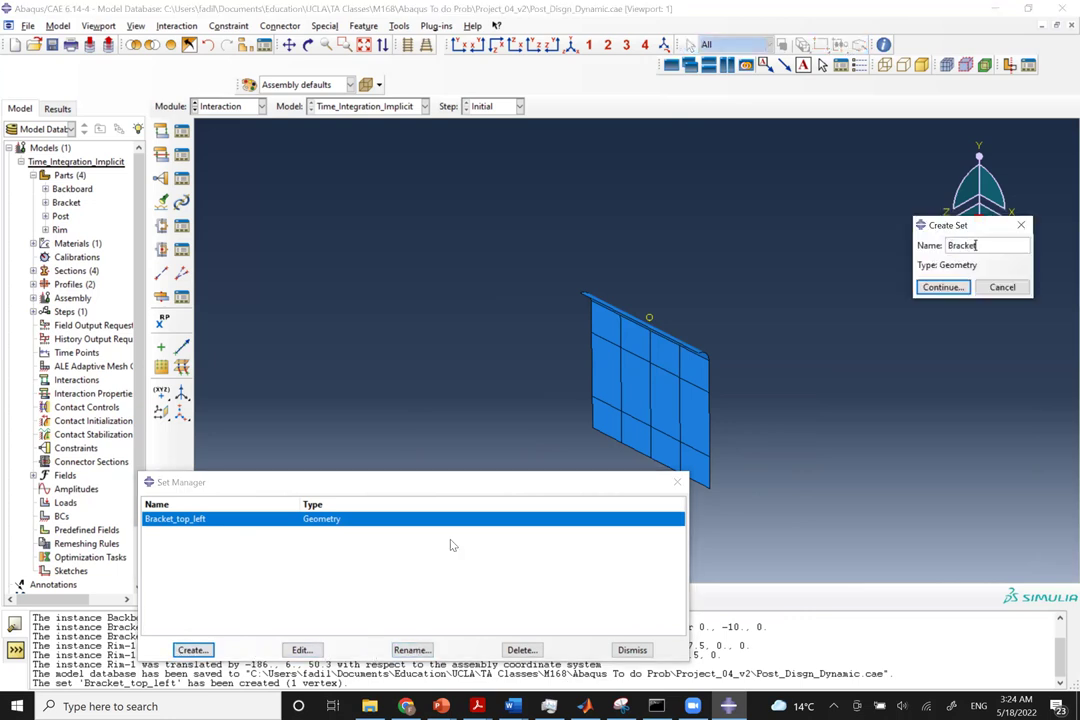
type("top_right")
key("ctrl+a")
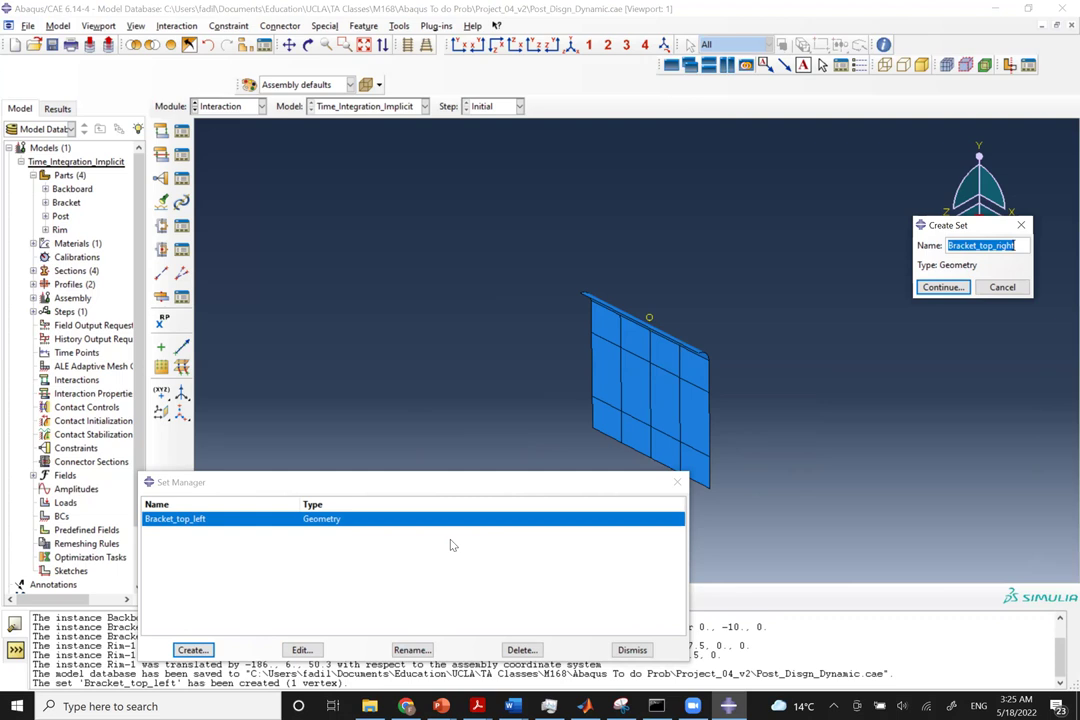
key("Return")
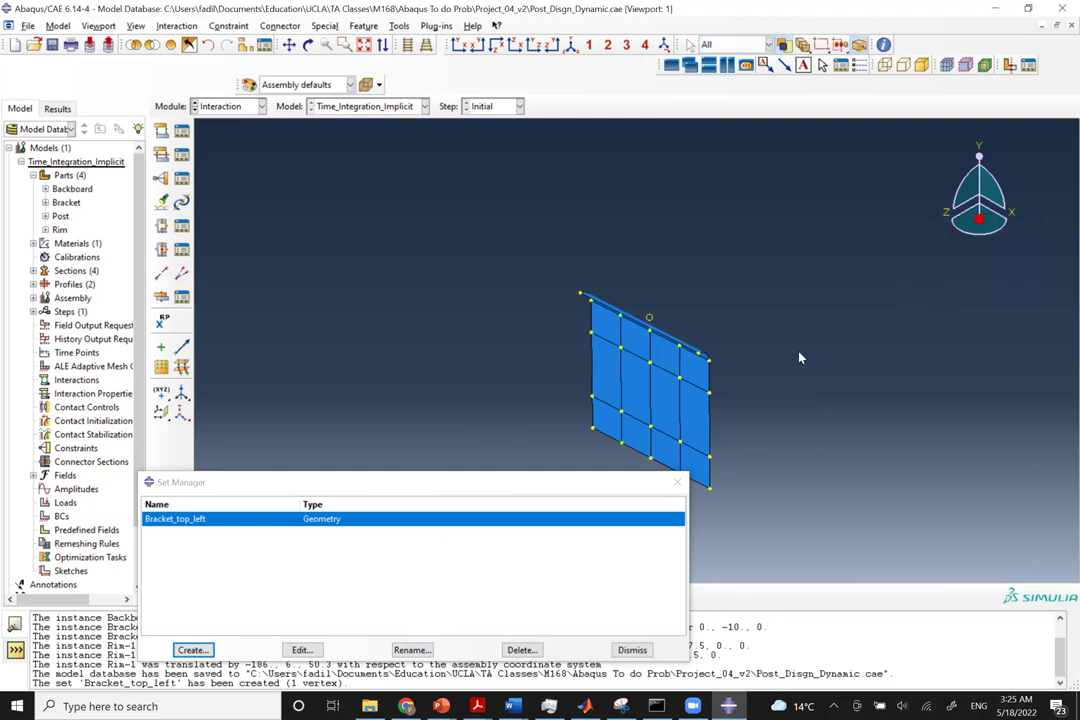
middle_click(679, 381)
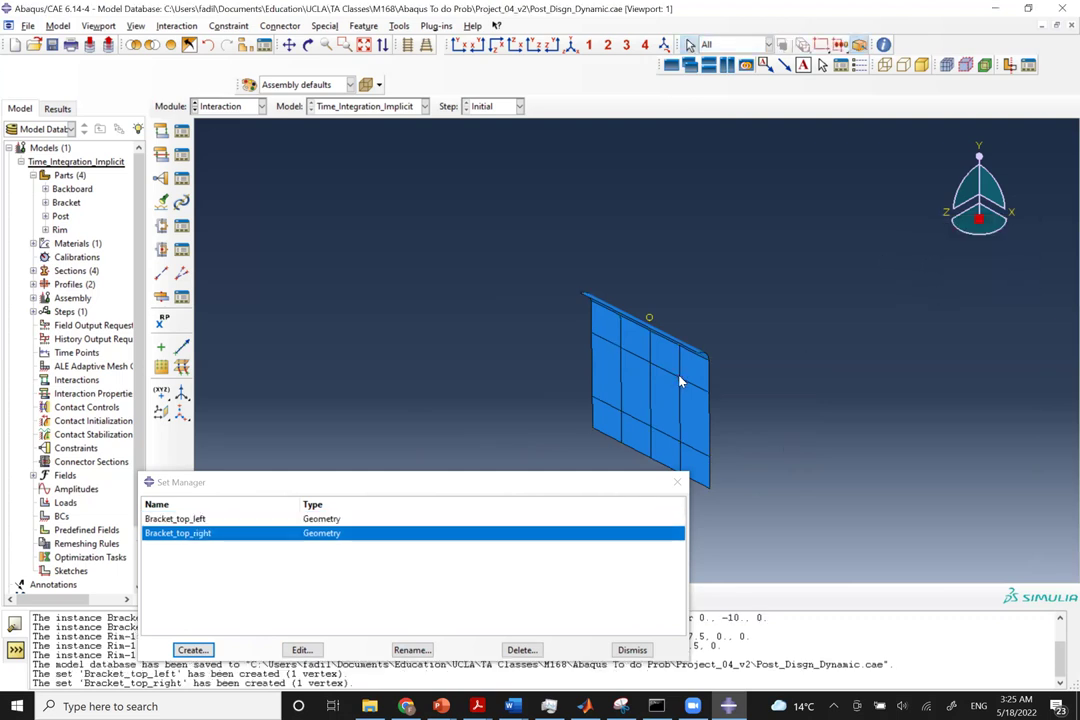
Create a geometry set named Bracket_bottom_left from the bracket's lower-left inner partition vertex.
left_click(193, 650)
key("BackSpace")
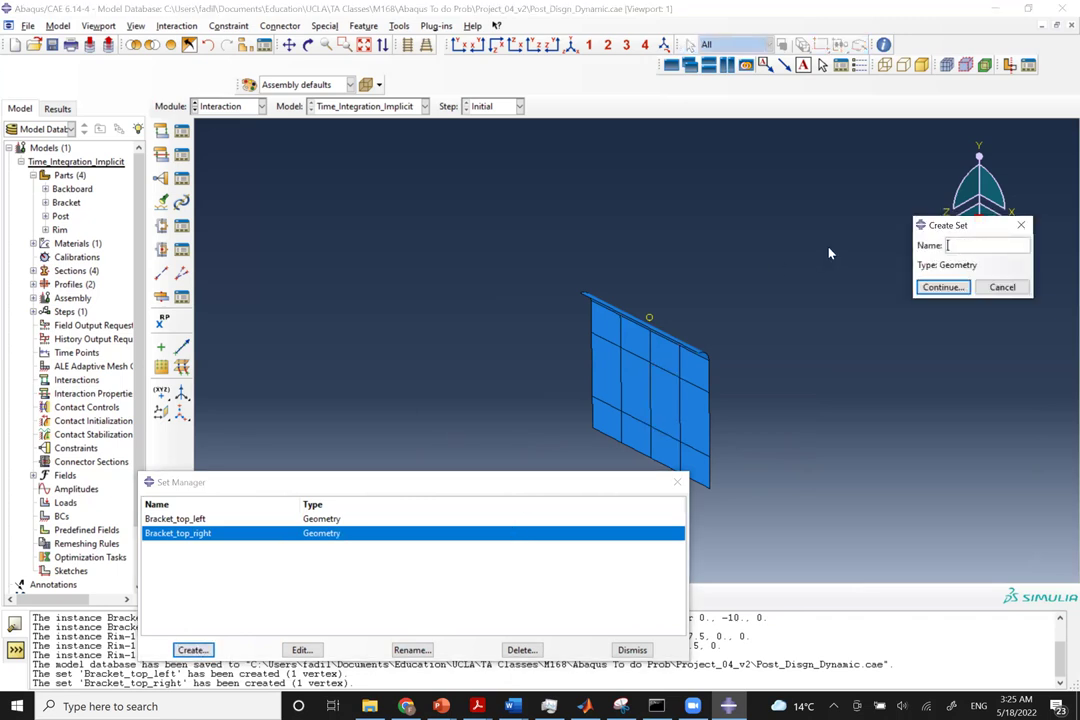
type("Bracket_bottom_left")
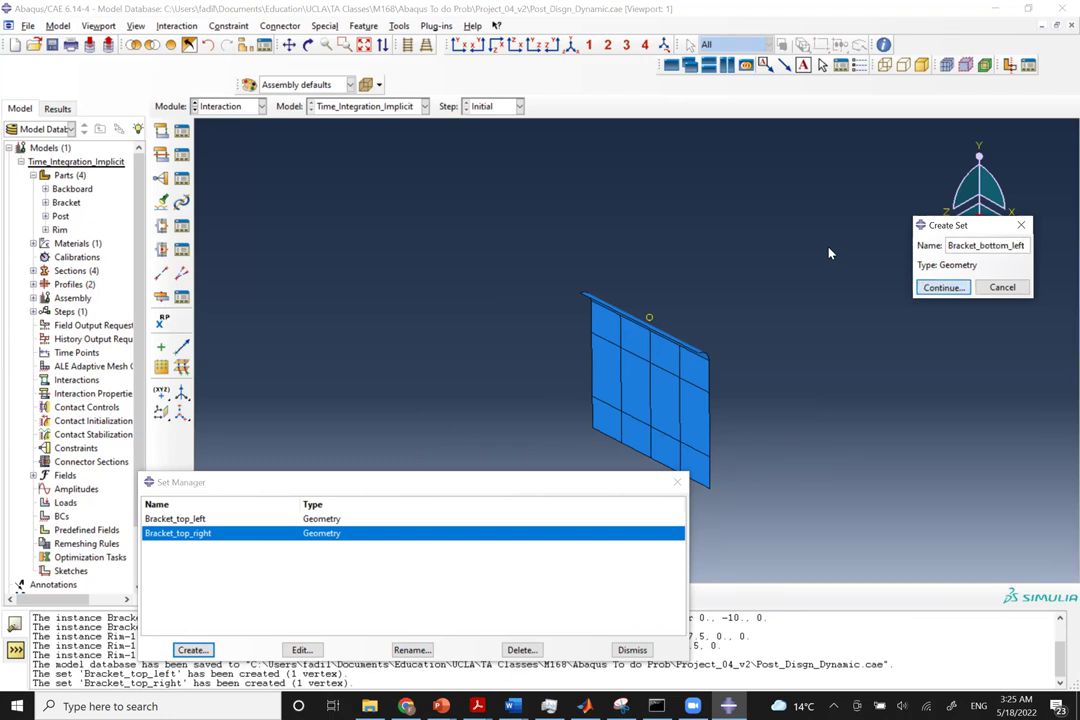
key("Return")
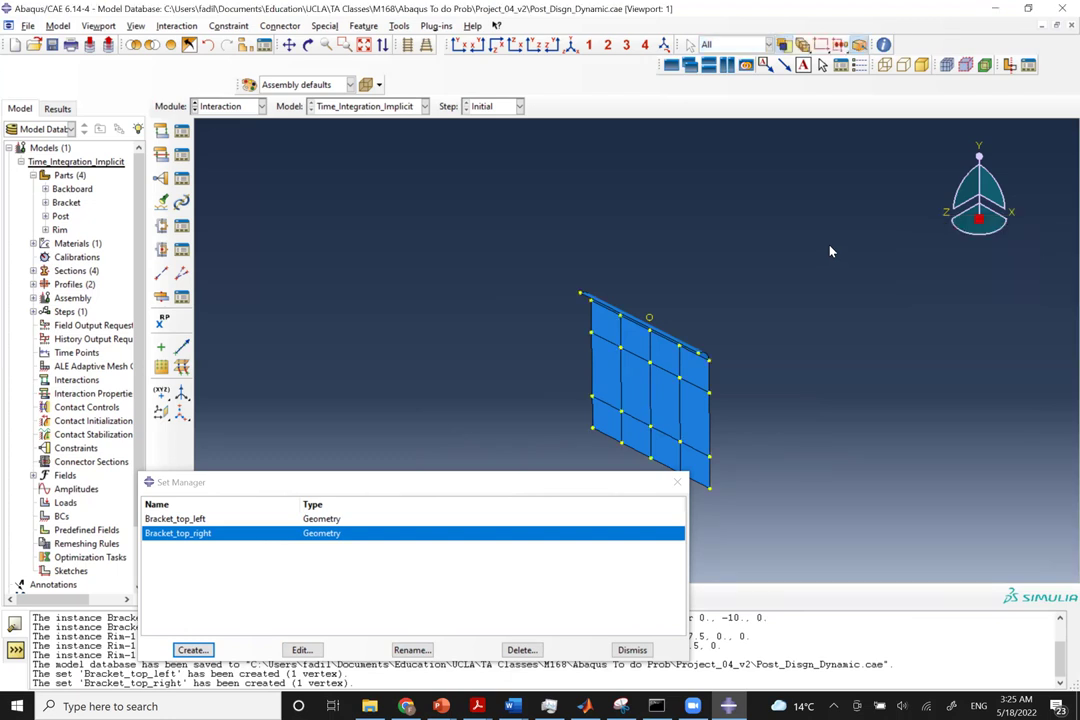
left_click(621, 414)
middle_click(621, 414)
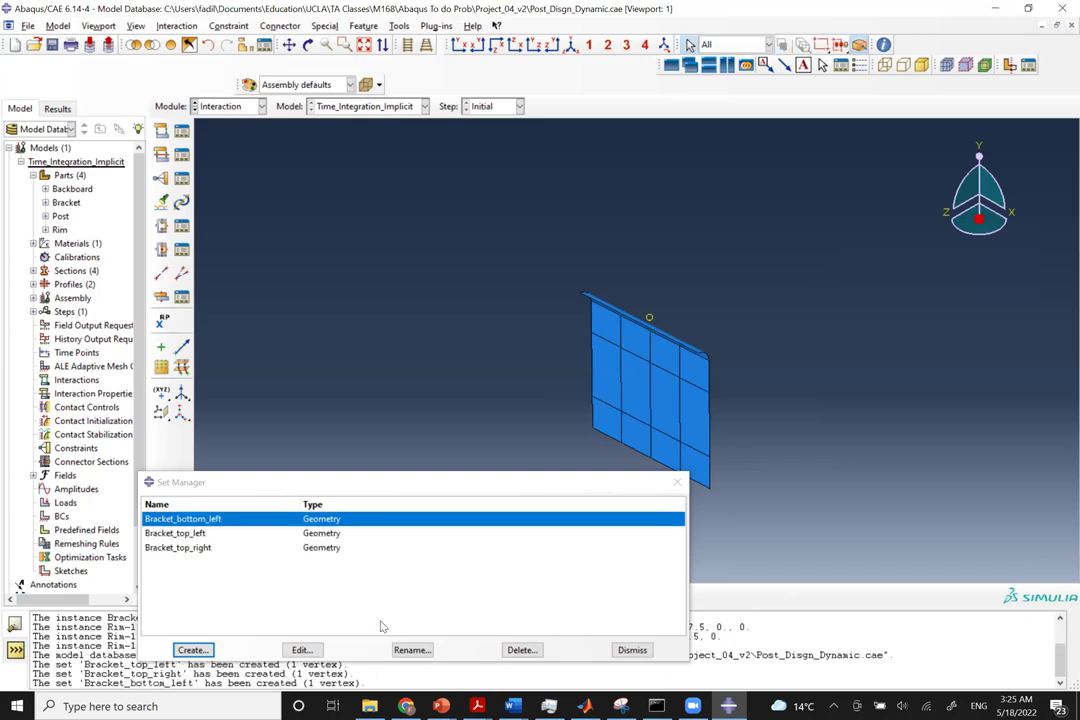
Create a geometry set named Bracket_bottom_right from the bracket's lower-right inner partition vertex.
left_click(204, 655)
type("Br")
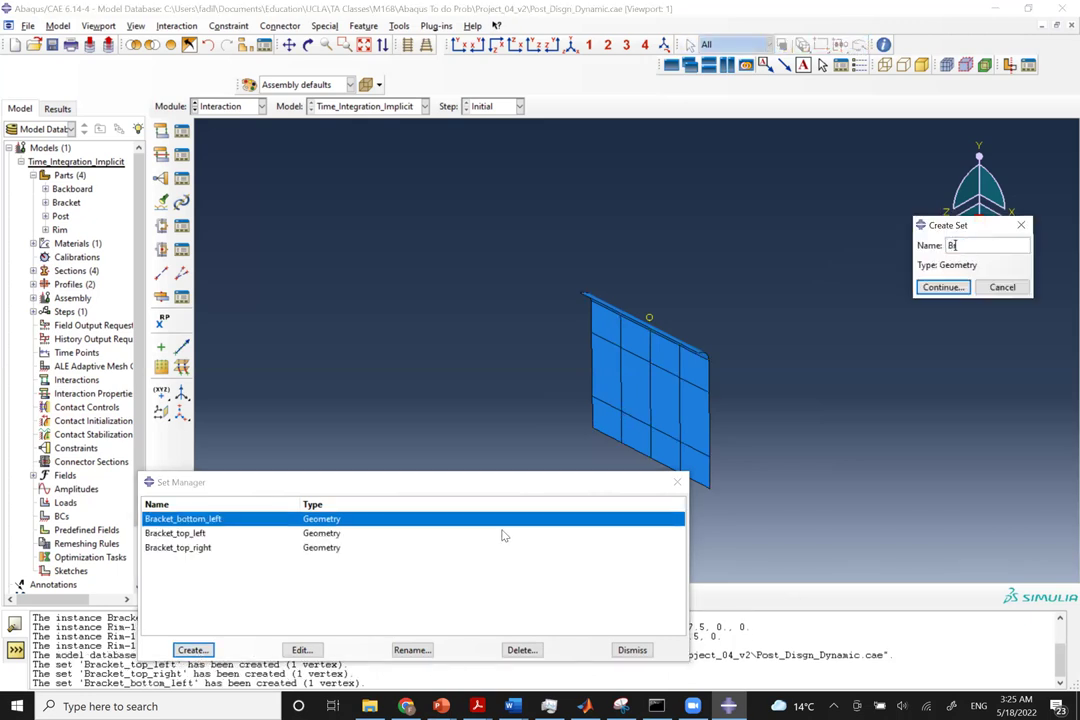
type("acket_bottom_right")
key("Return")
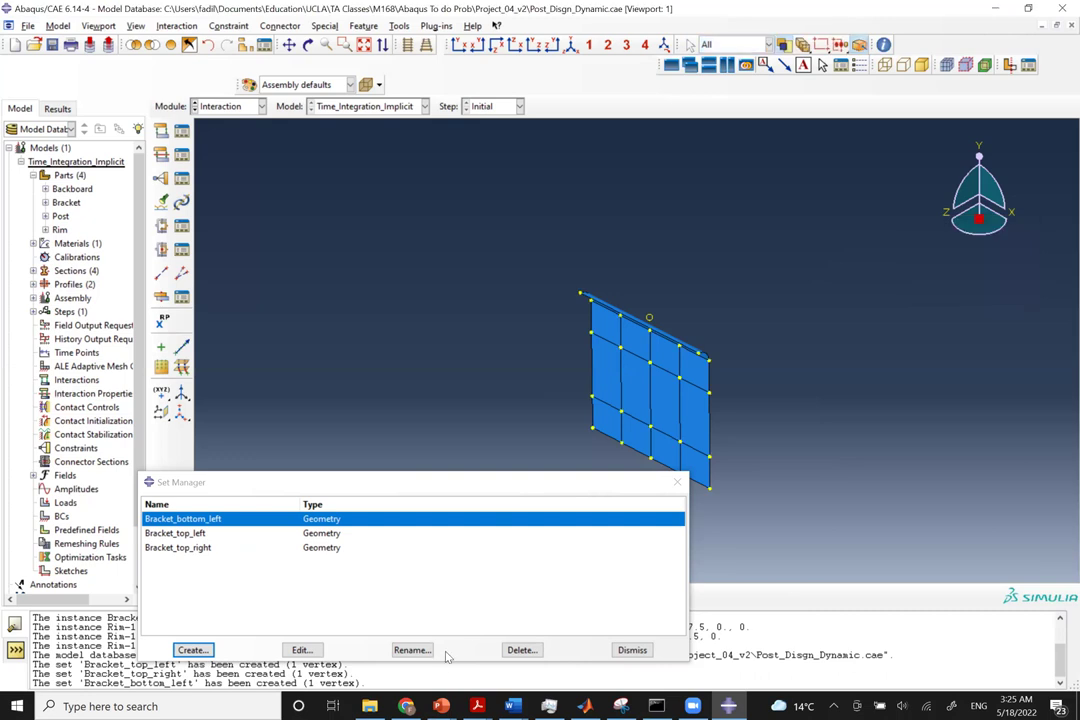
middle_click(680, 447)
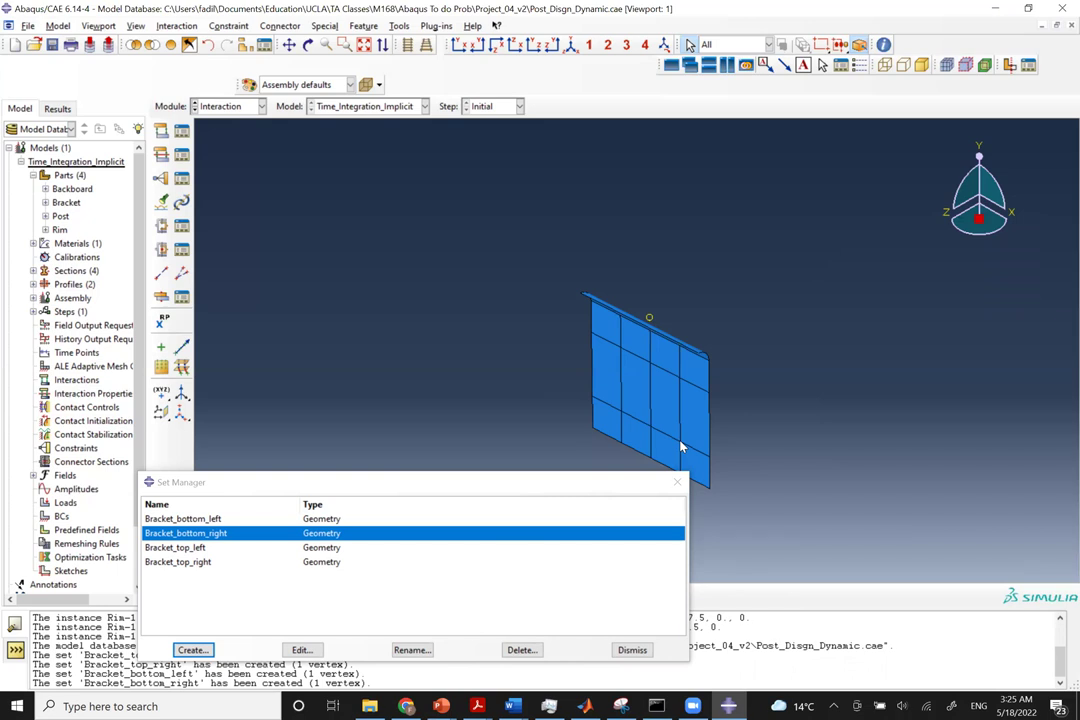
Create a geometry set named Post_top_end from the vertex at the free end of the post's upper arm.
left_click_drag(477, 486, 467, 583)
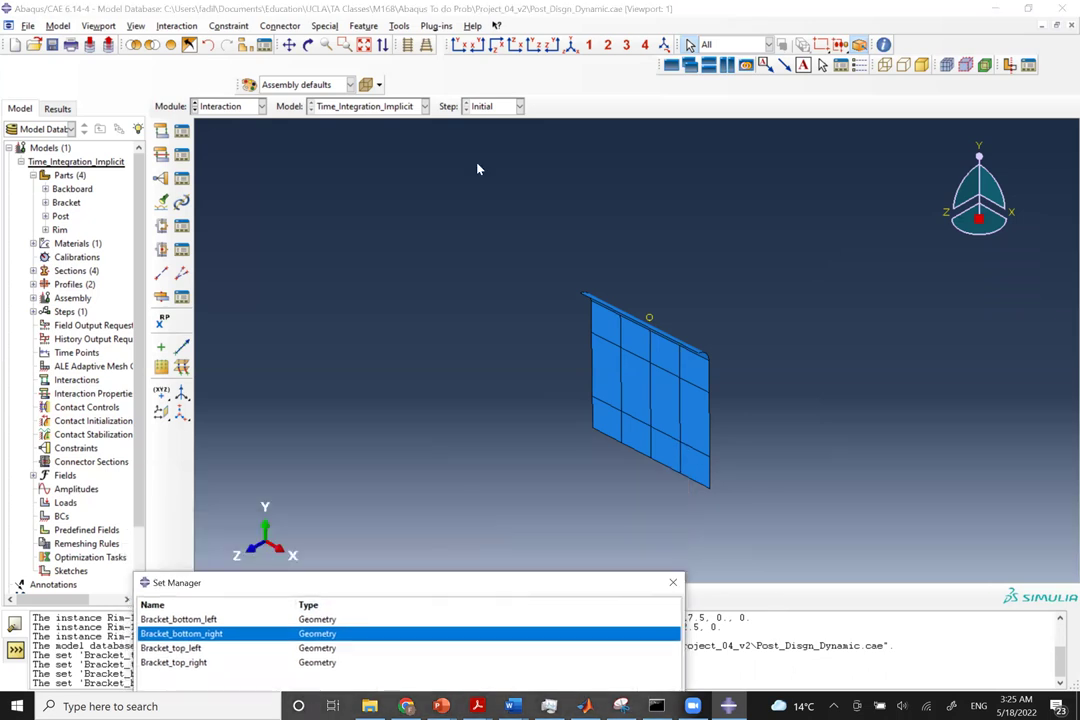
left_click(363, 44)
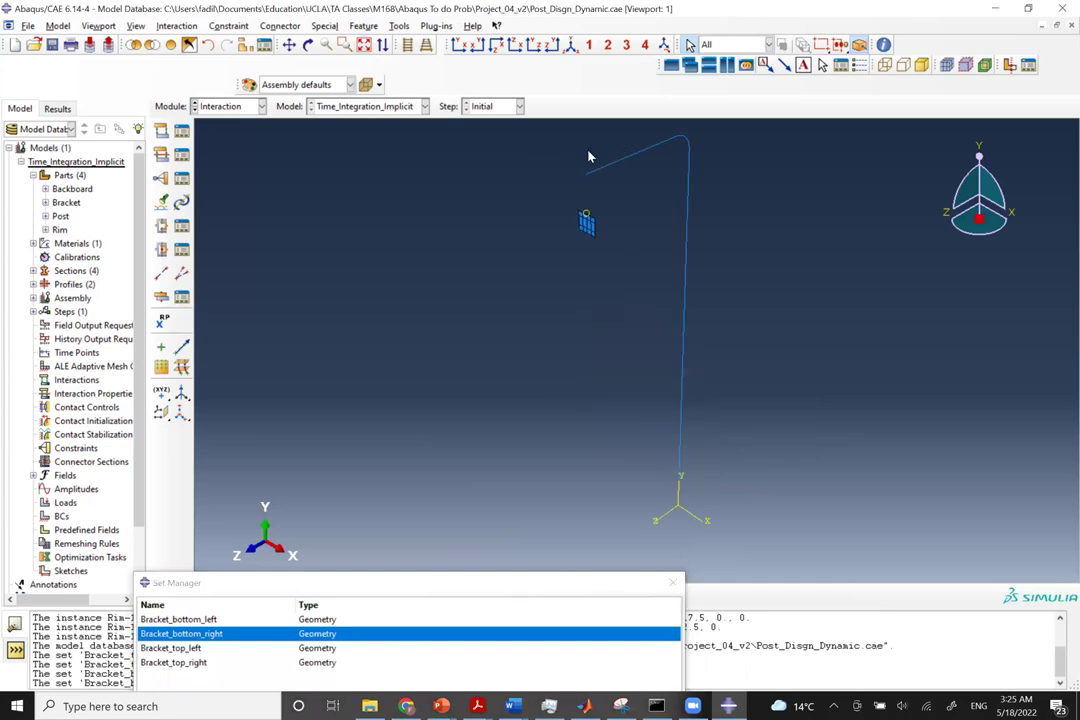
scroll(589, 157, "up", 2)
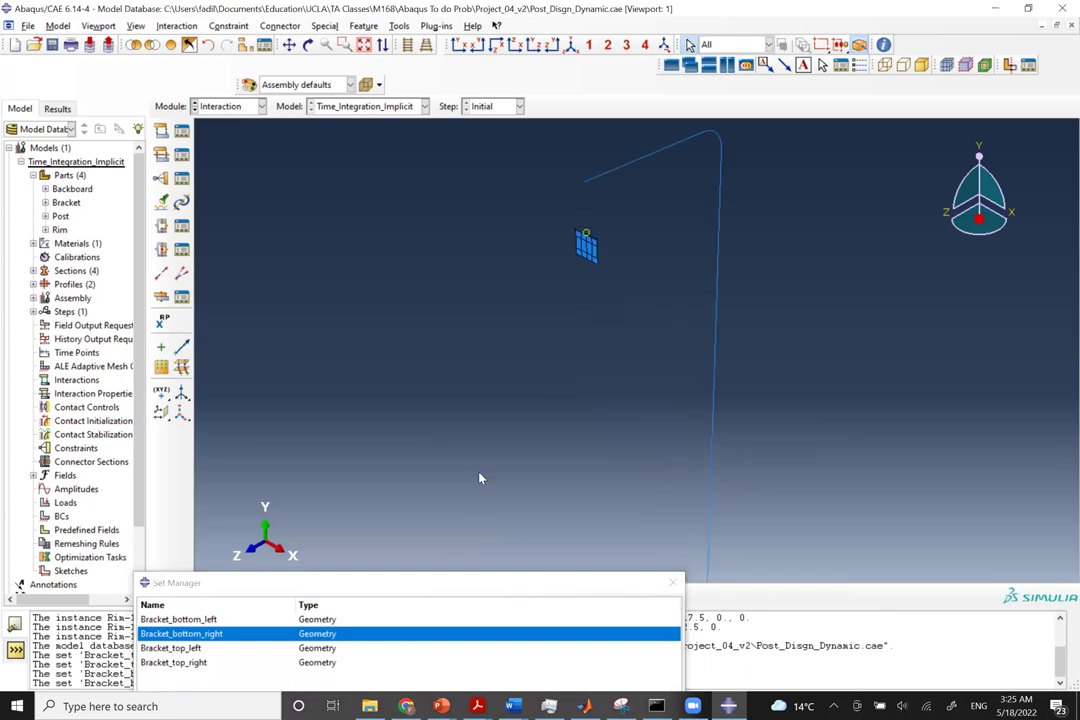
left_click(443, 583)
left_click(243, 576)
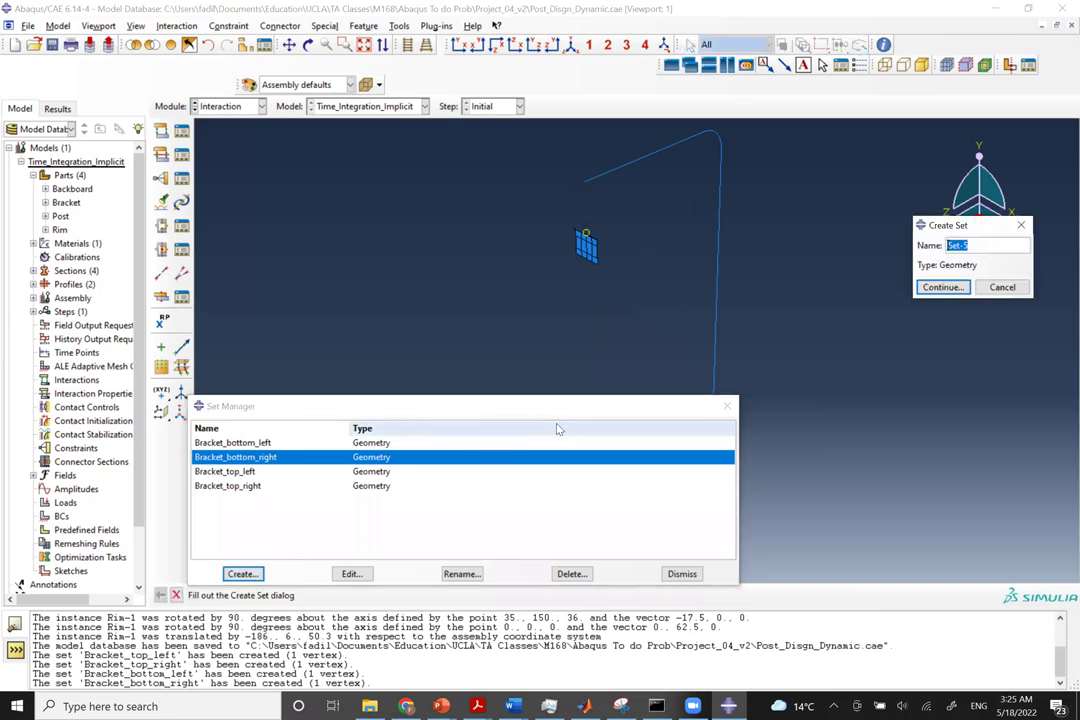
type("P")
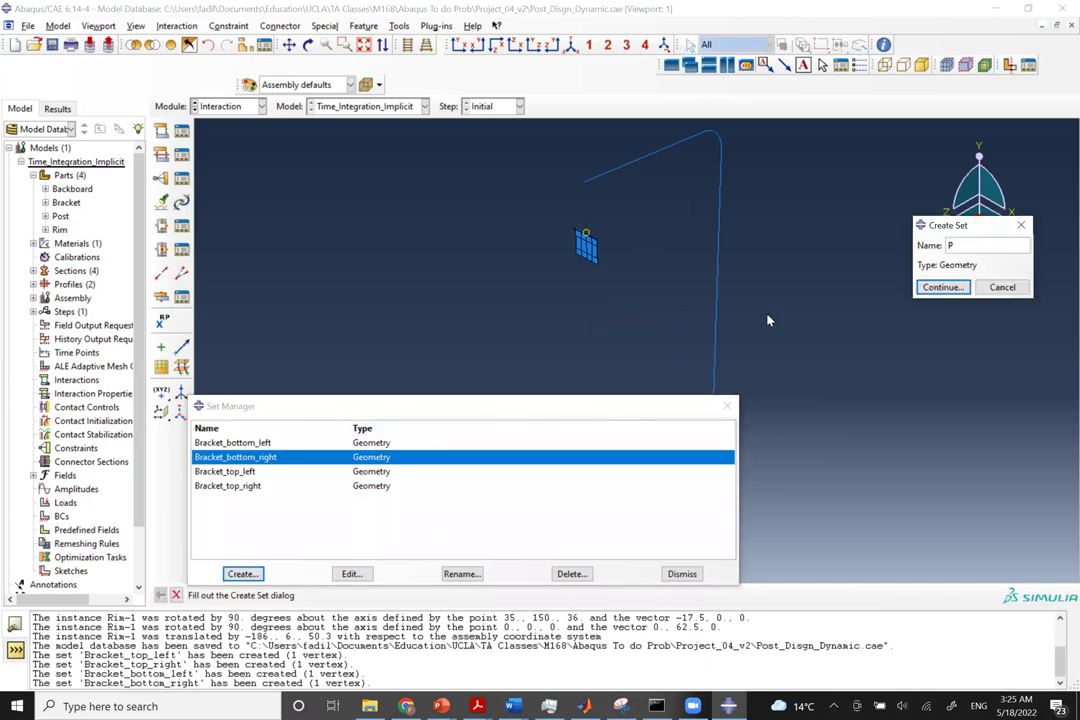
type("ost_end")
type("top_")
left_click(941, 288)
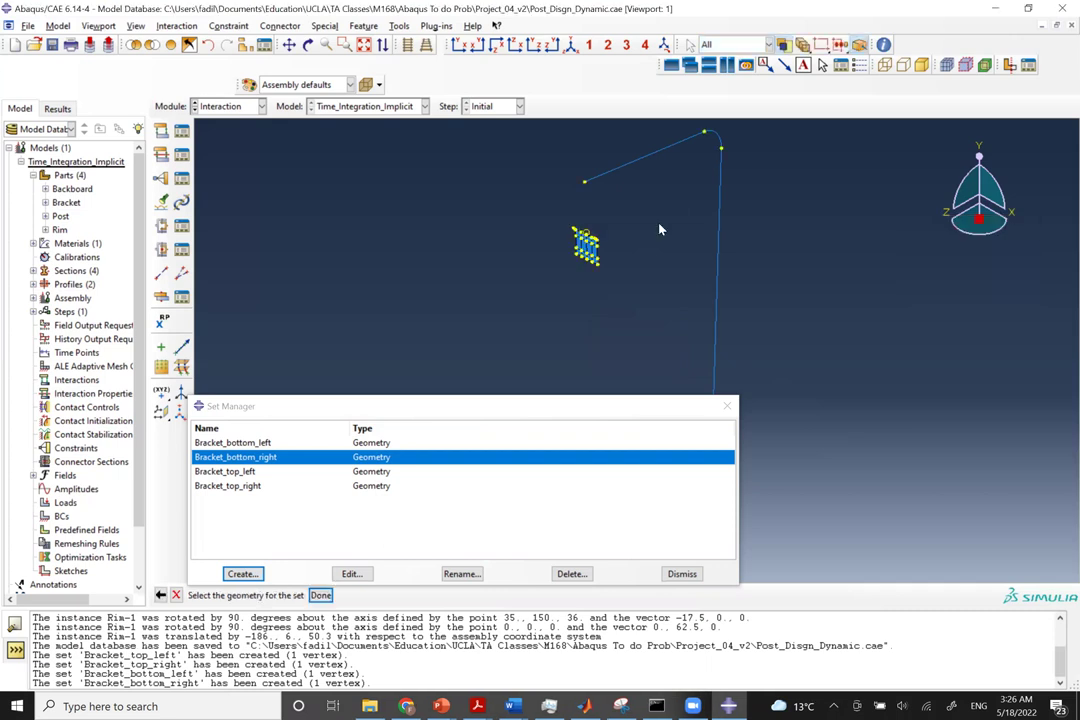
left_click(584, 183)
left_click(320, 595)
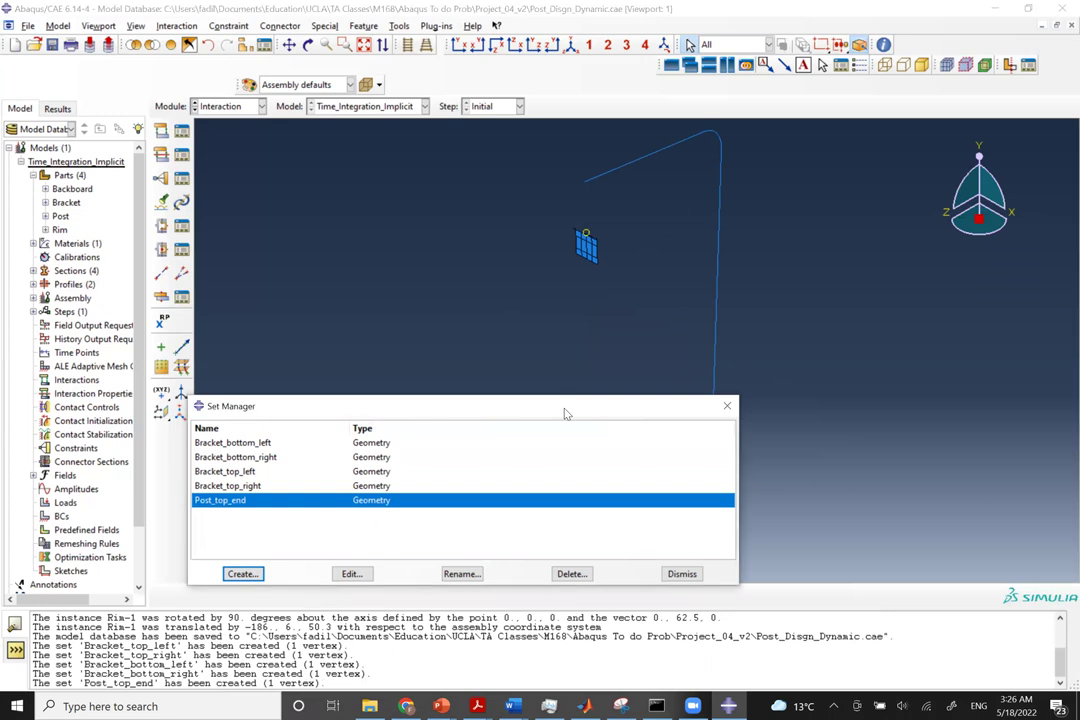
Bring the hidden backboard back into the display and hide the bracket faces covering its small partition grid.
left_click_drag(565, 413, 623, 425)
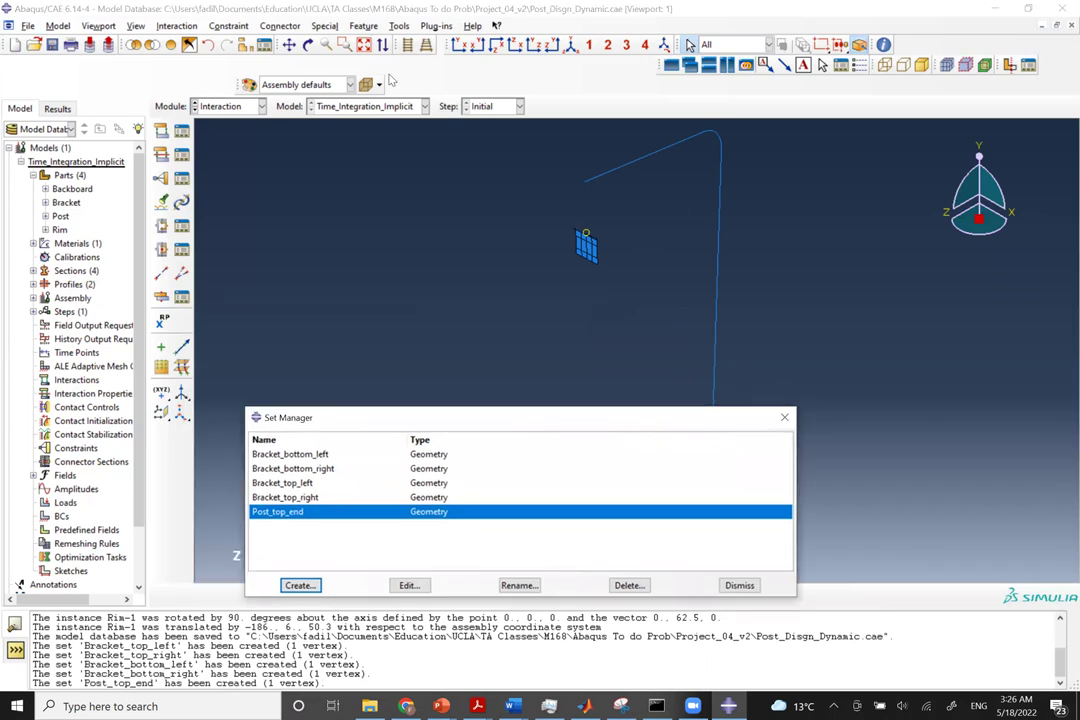
left_click(189, 47)
scroll(596, 205, "up", 3)
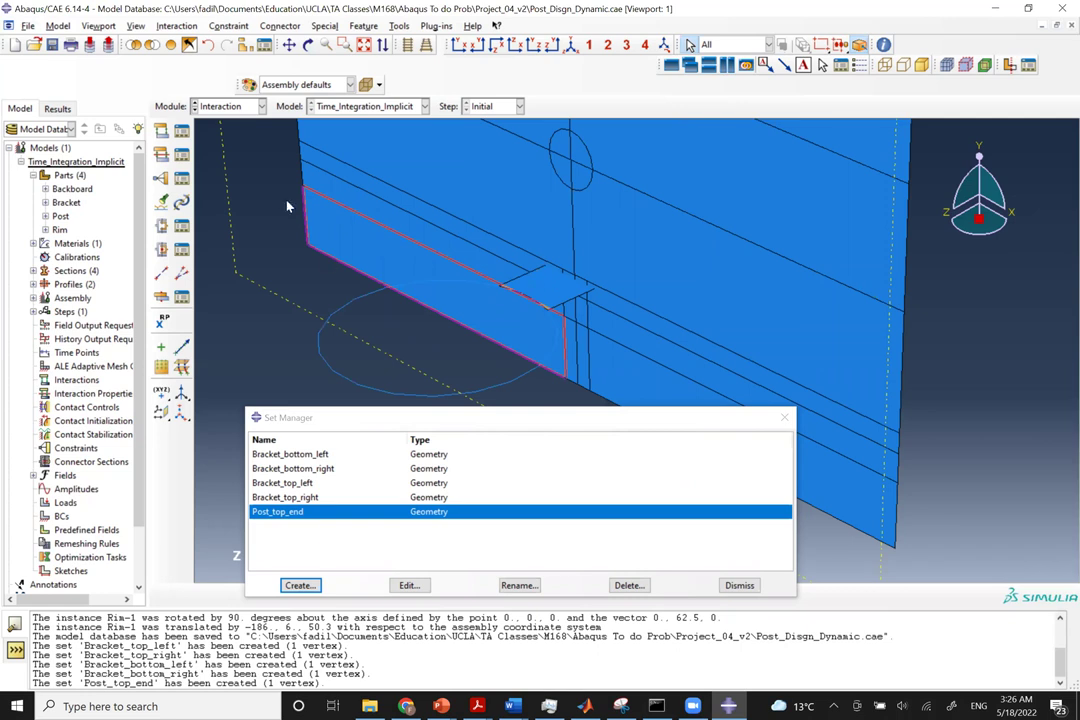
left_click_drag(274, 407, 235, 326)
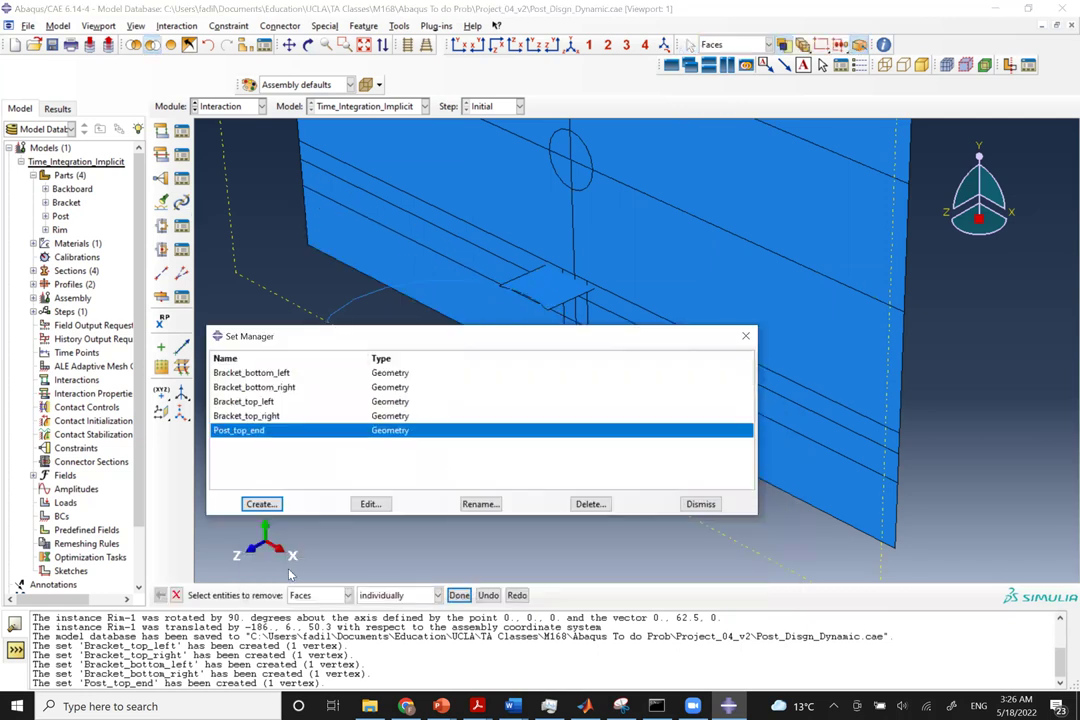
left_click(543, 288)
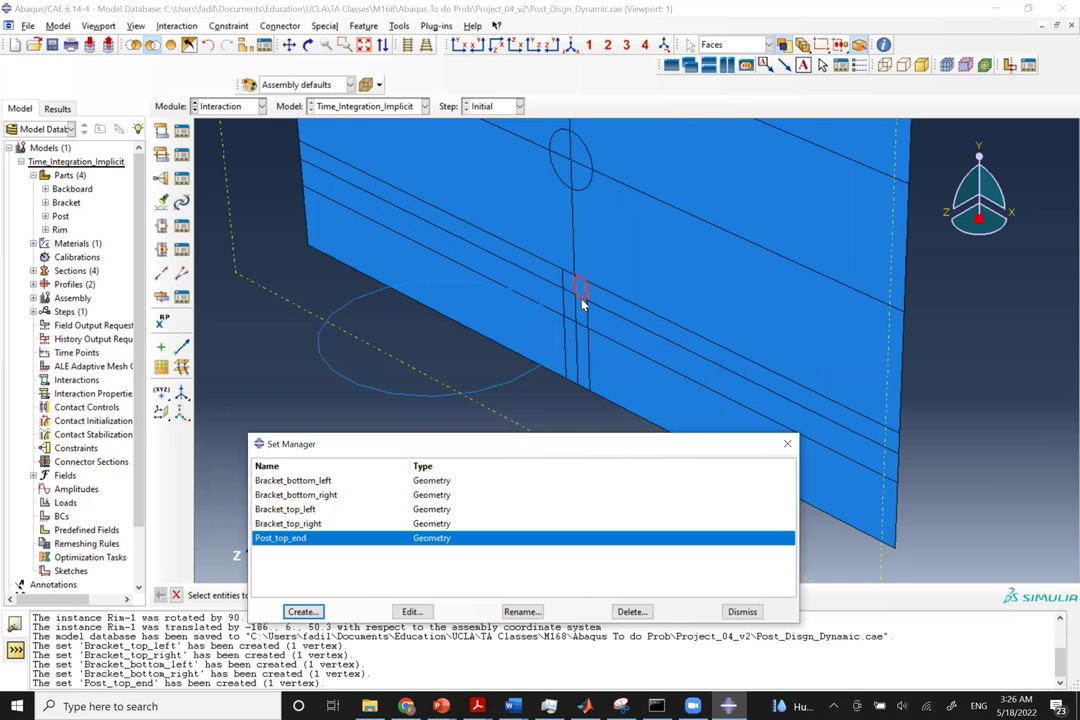
scroll(584, 307, "up", 5)
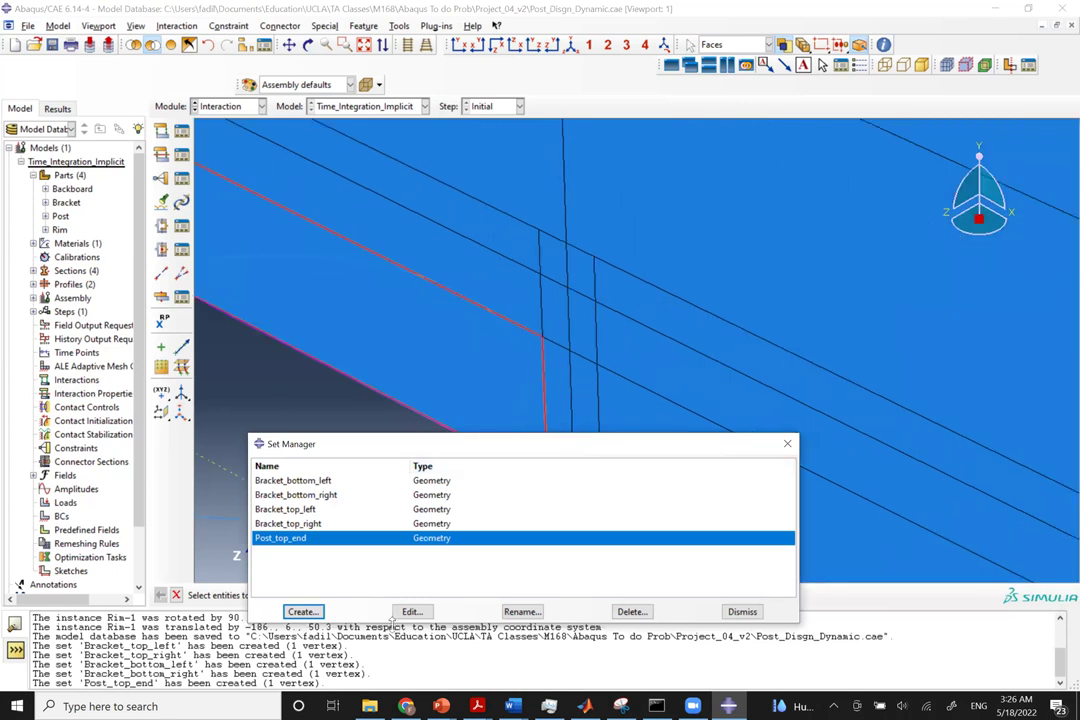
Create a geometry set named BB_top_left from the middle-row vertex on the left line of the backboard's small partition grid.
left_click(303, 611)
type("Back")
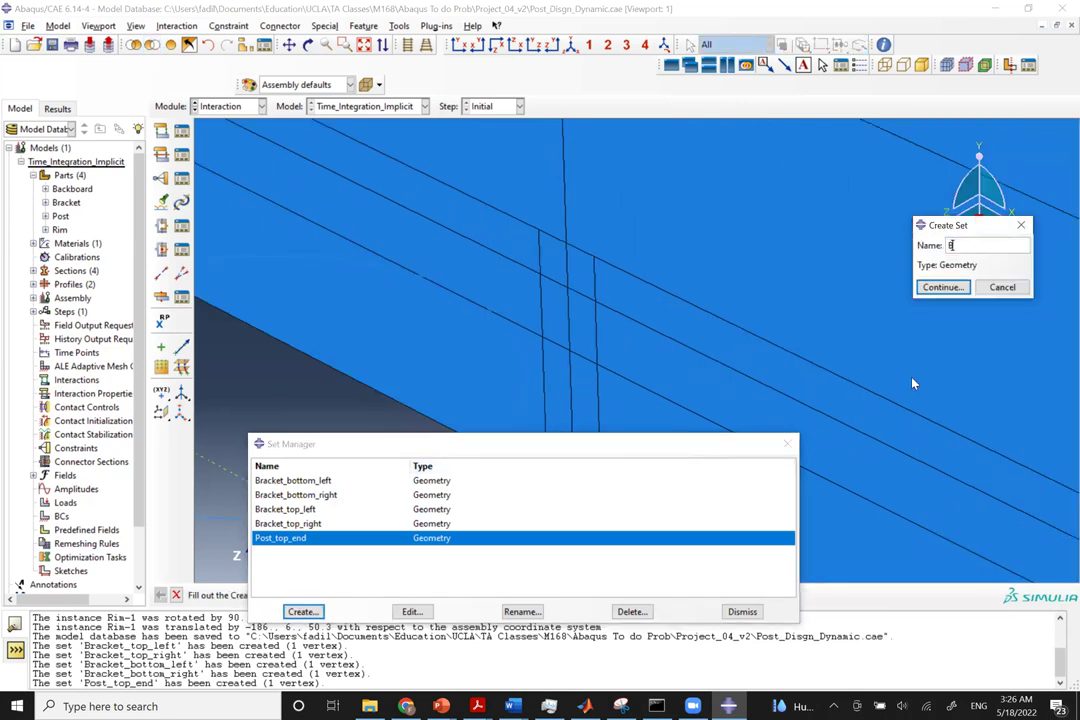
key("BackSpace")
key("BackSpace")
key("BackSpace")
type("Bracket_top_left")
key("Return")
left_click(566, 265)
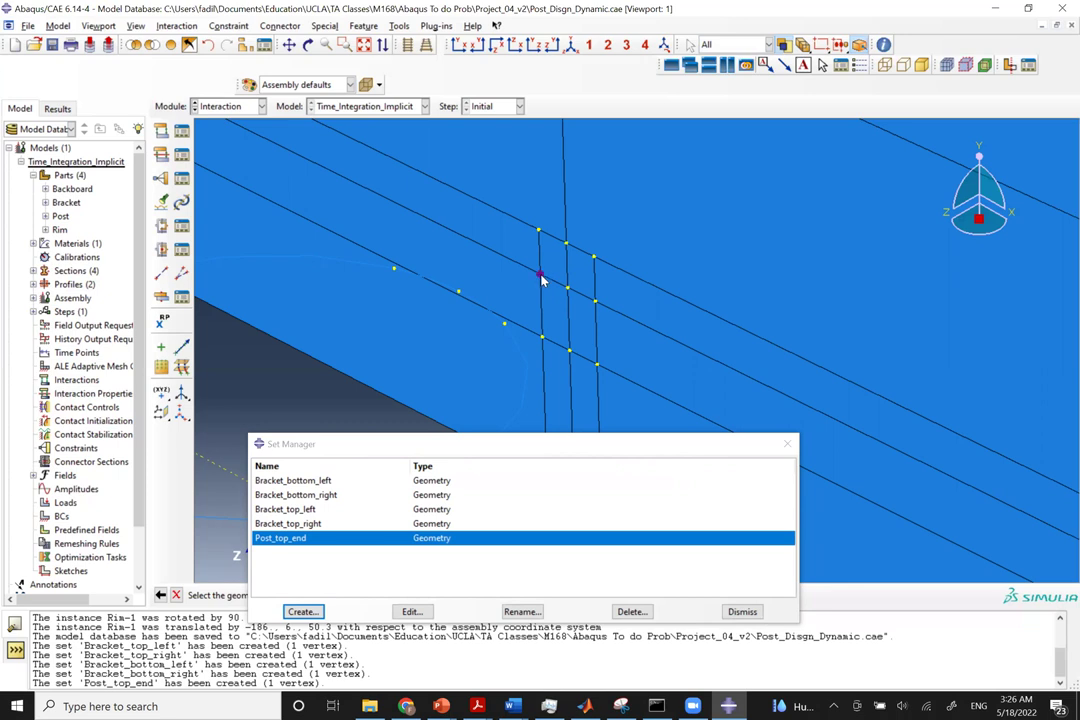
middle_click(540, 501)
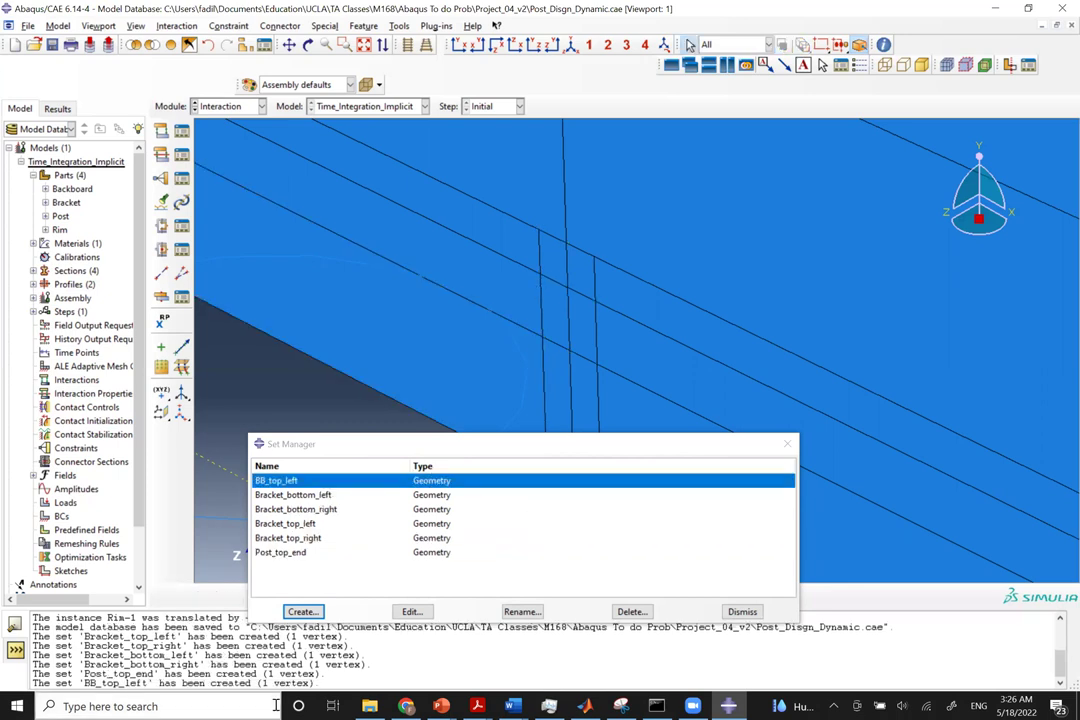
Create a geometry set named BB_top_right from the middle-row vertex on the right line of the backboard's small partition grid.
left_click(302, 611)
type("BB_top_right")
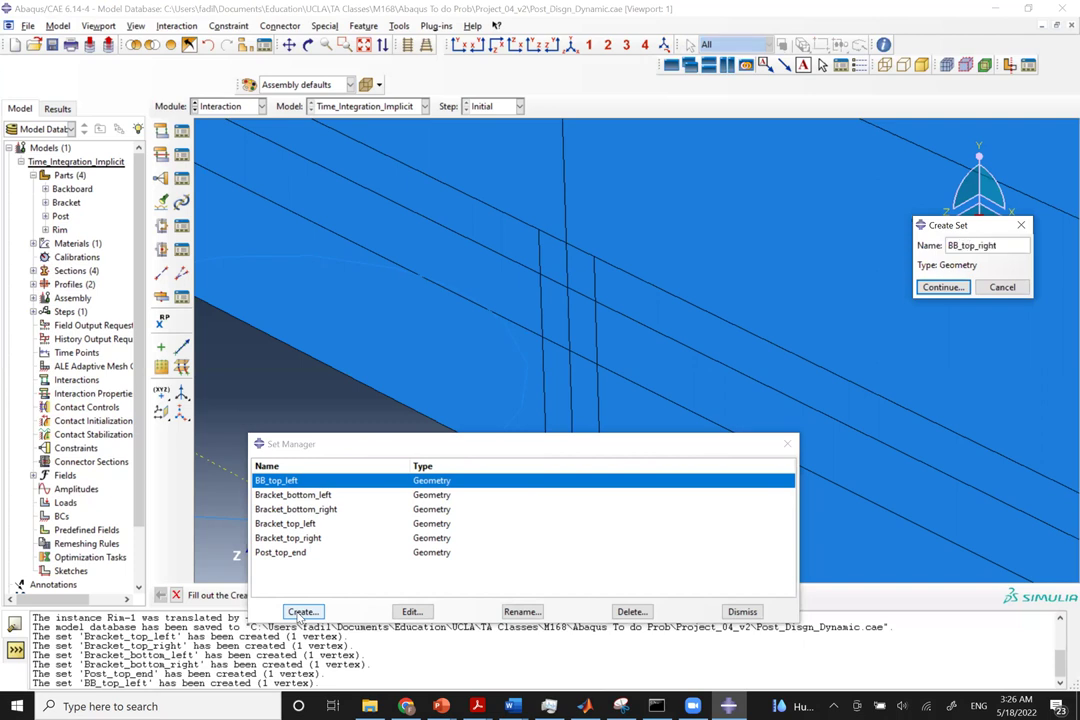
key("Return")
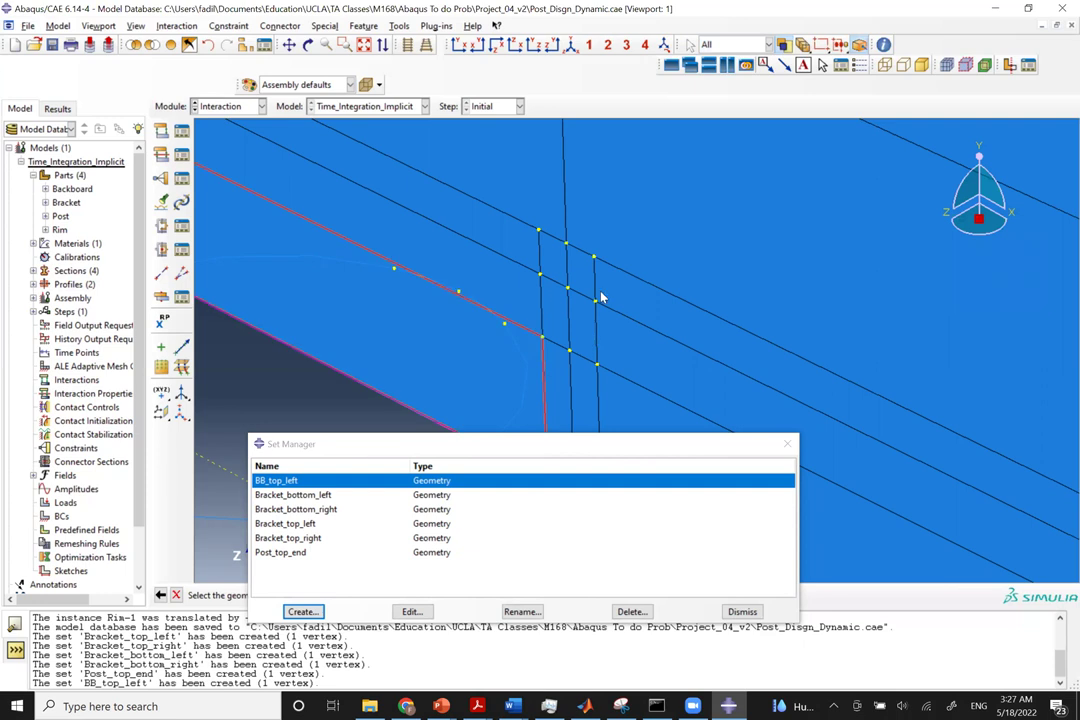
left_click(596, 302)
middle_click(502, 251)
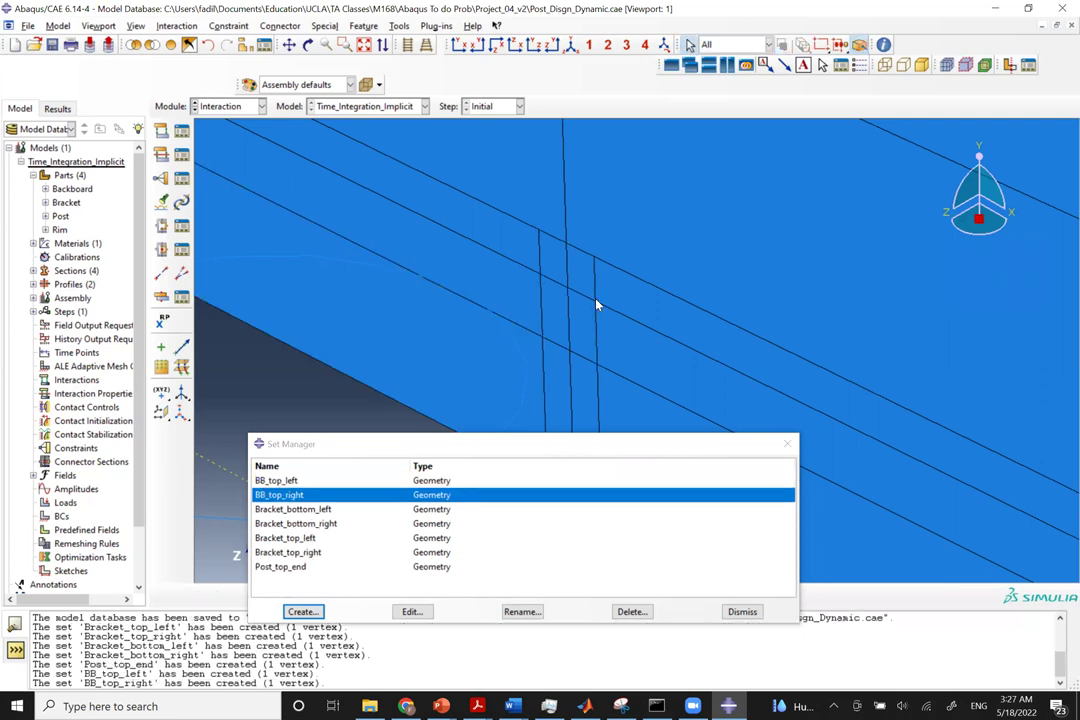
Create a geometry set named BB_bottom_left from the lowest-row vertex on the left line of the backboard's small partition grid.
left_click(300, 612)
type("BB")
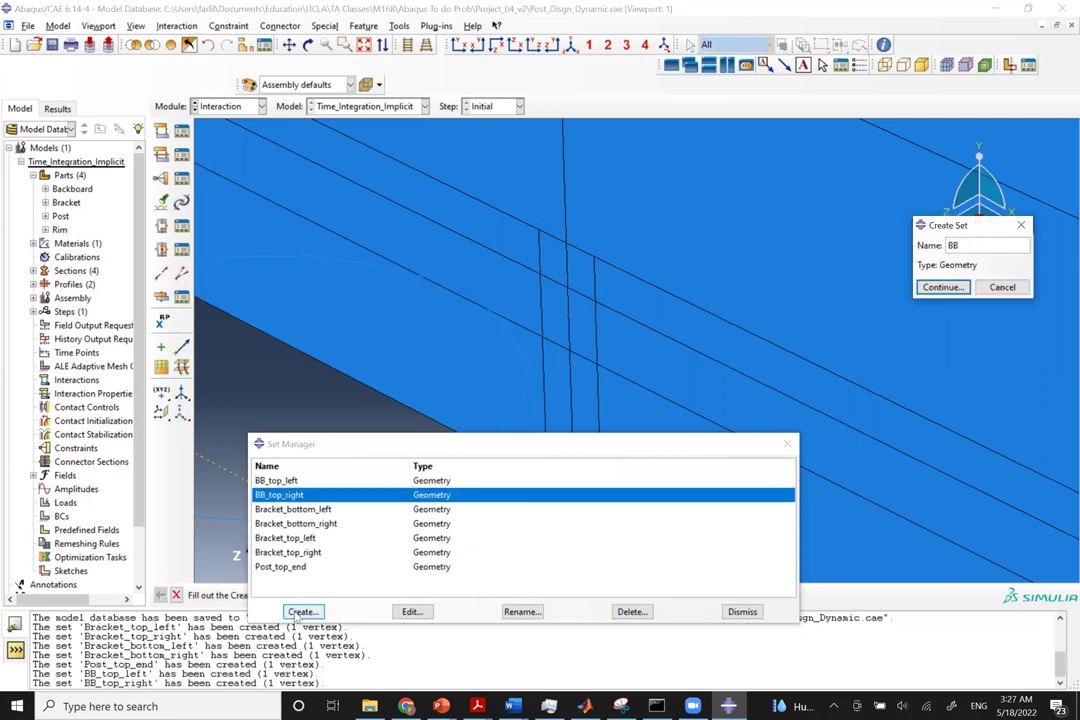
type("_bottom_left")
key("Return")
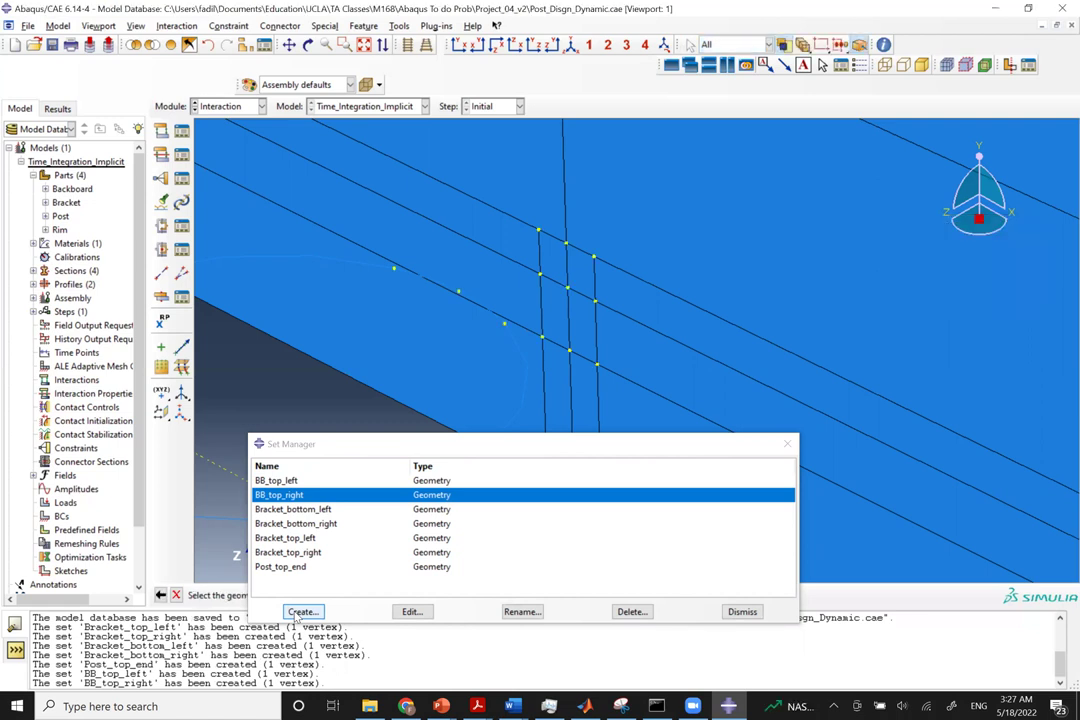
left_click(542, 338)
middle_click(543, 340)
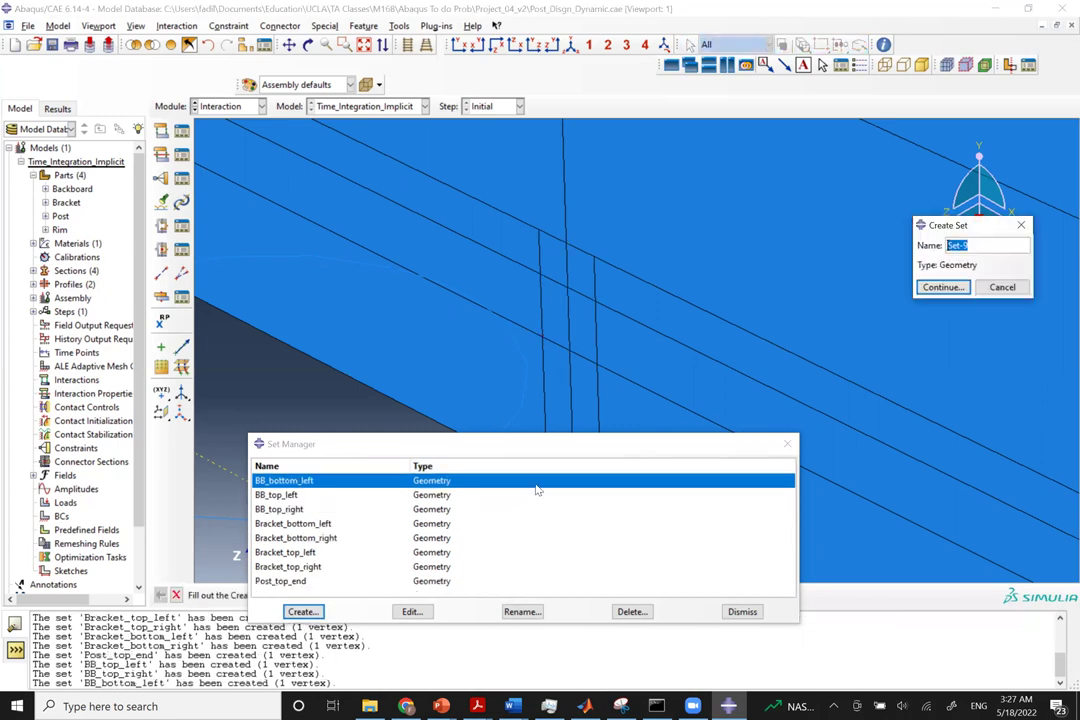
Create a geometry set named BB_bottom_right from the lowest-row vertex on the right line of the backboard's small partition grid.
type("BB_bottom_right")
key("Return")
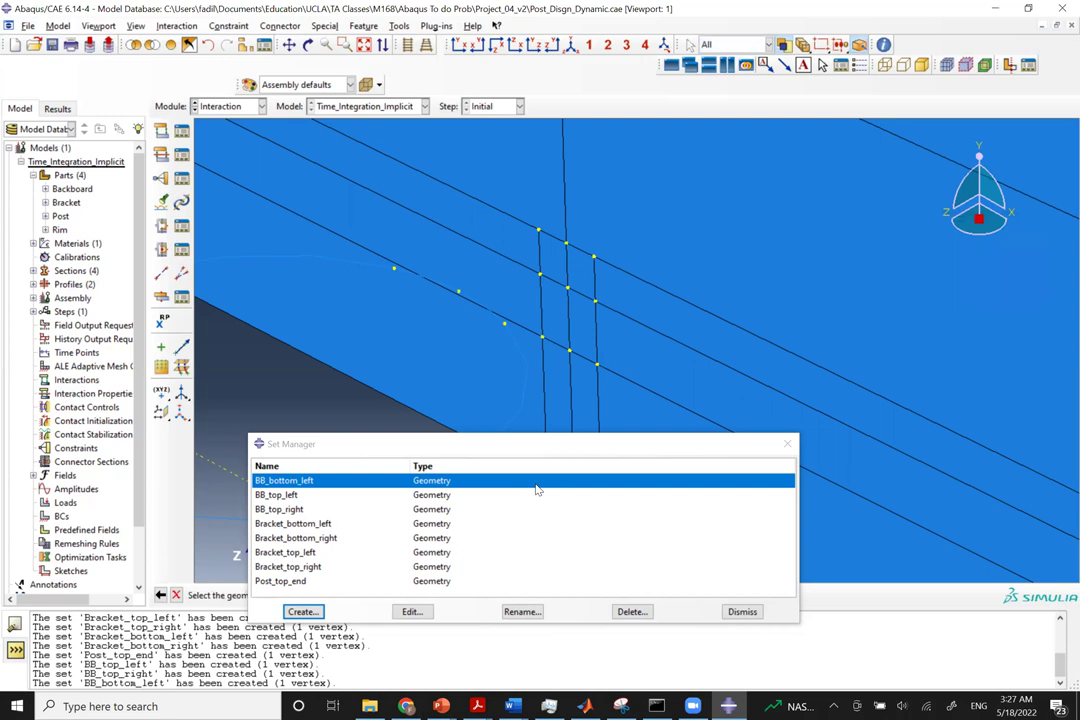
left_click(597, 366)
middle_click(597, 368)
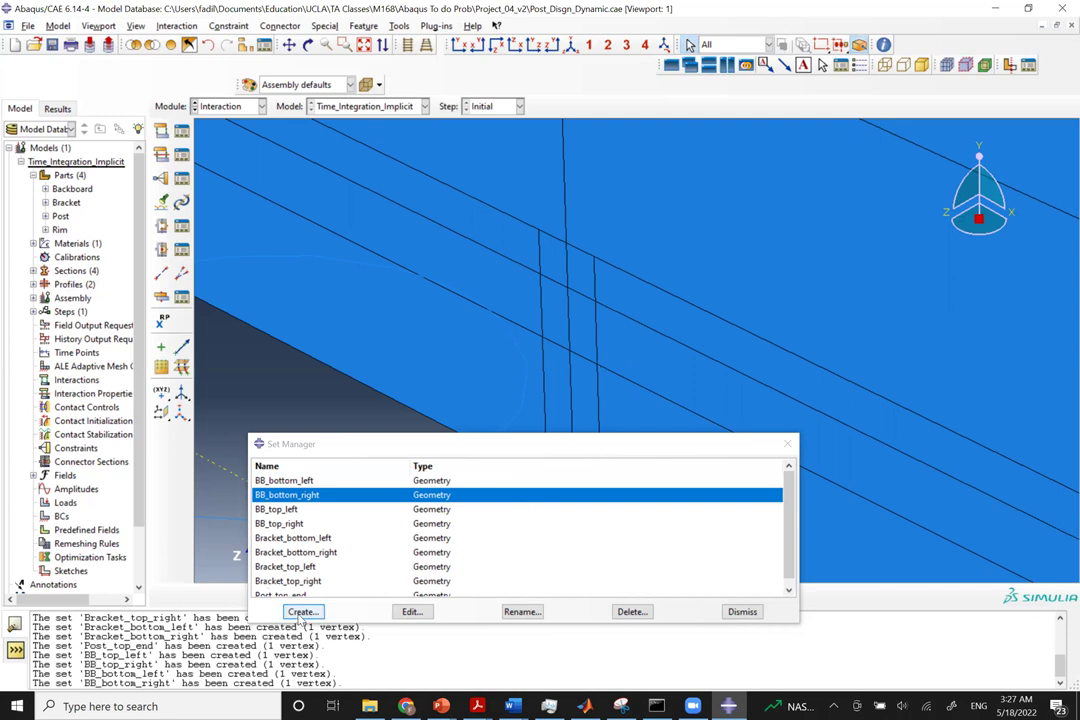
Create a geometry set named Rim_left_edge from the leftmost of the rim's three attachment vertices near the backboard grid.
left_click(303, 611)
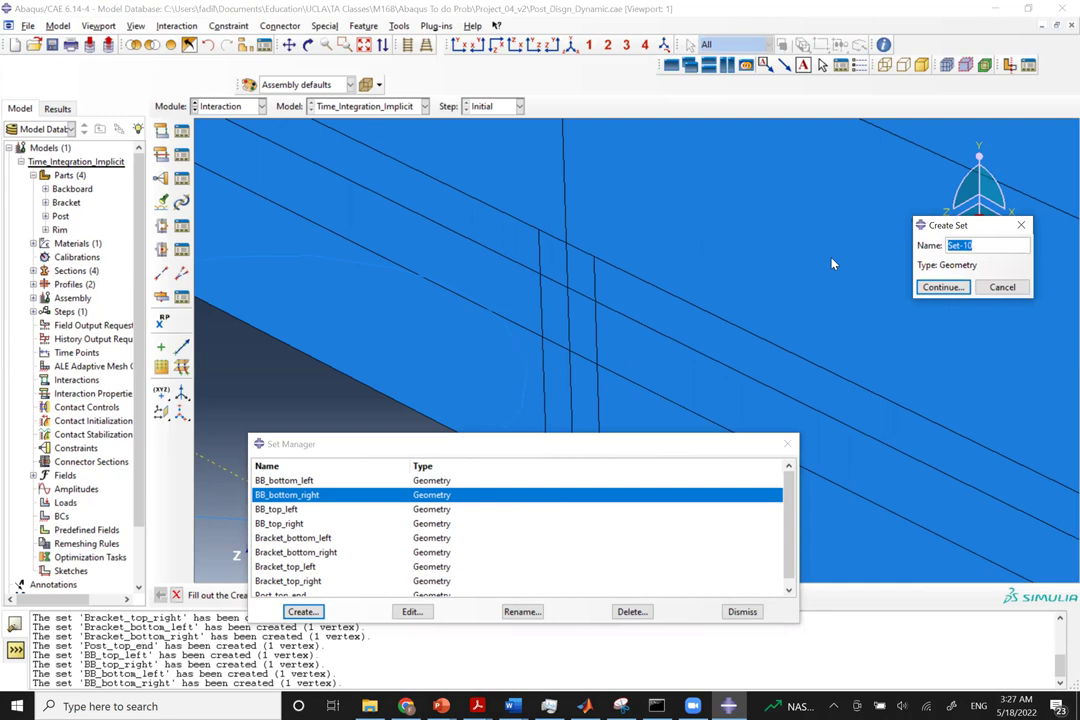
type("Rim_left_edge")
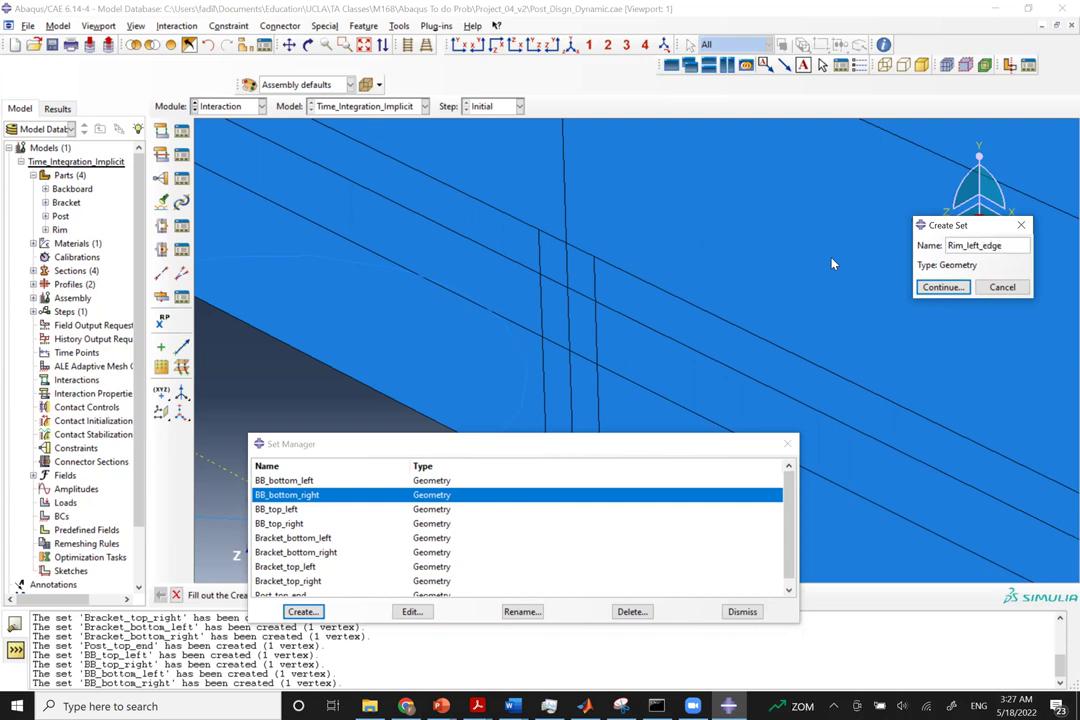
key("Return")
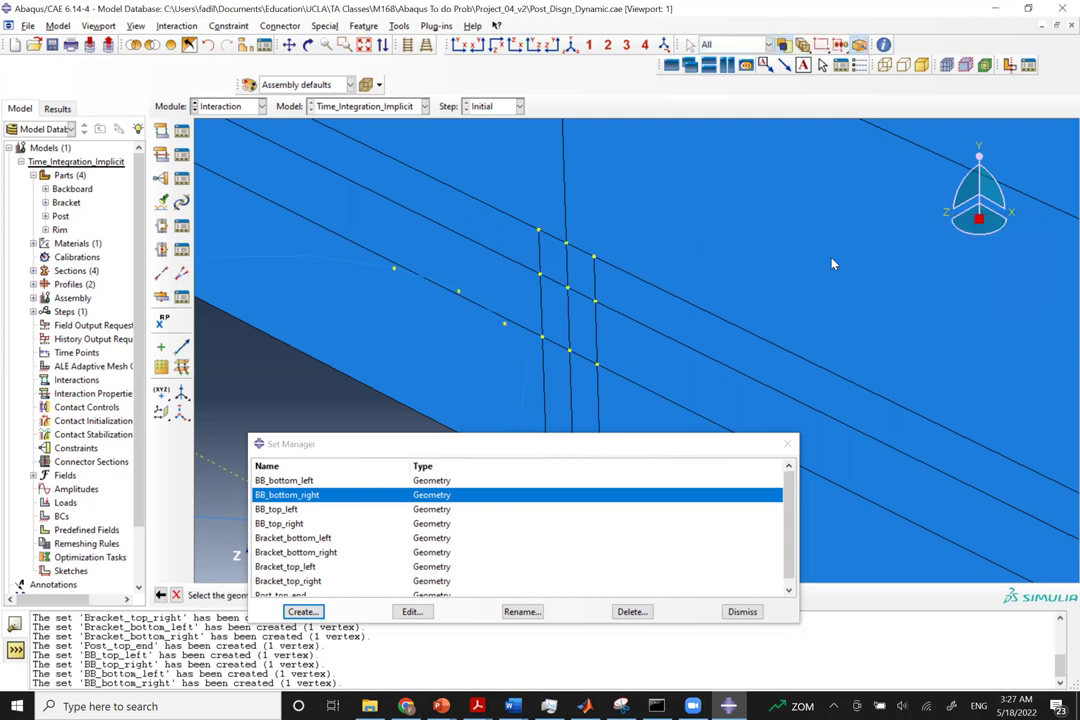
left_click(394, 270)
middle_click(394, 275)
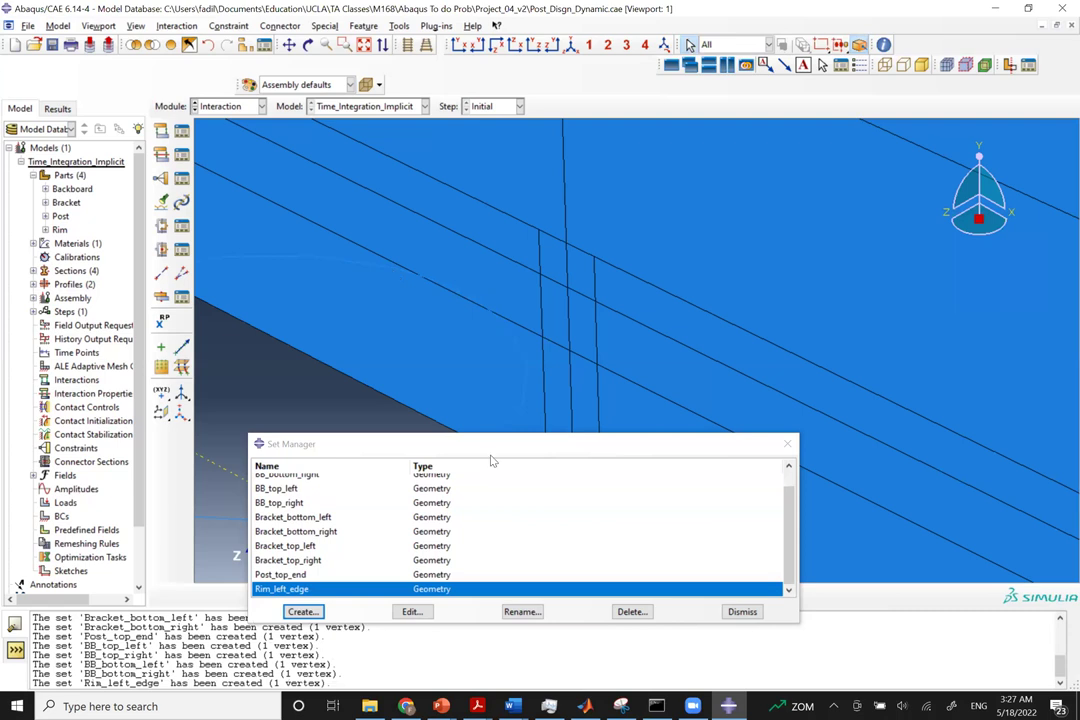
Create a geometry set named Rim_Center_edge from the middle one of the rim's three attachment vertices.
left_click(303, 612)
type("Rim")
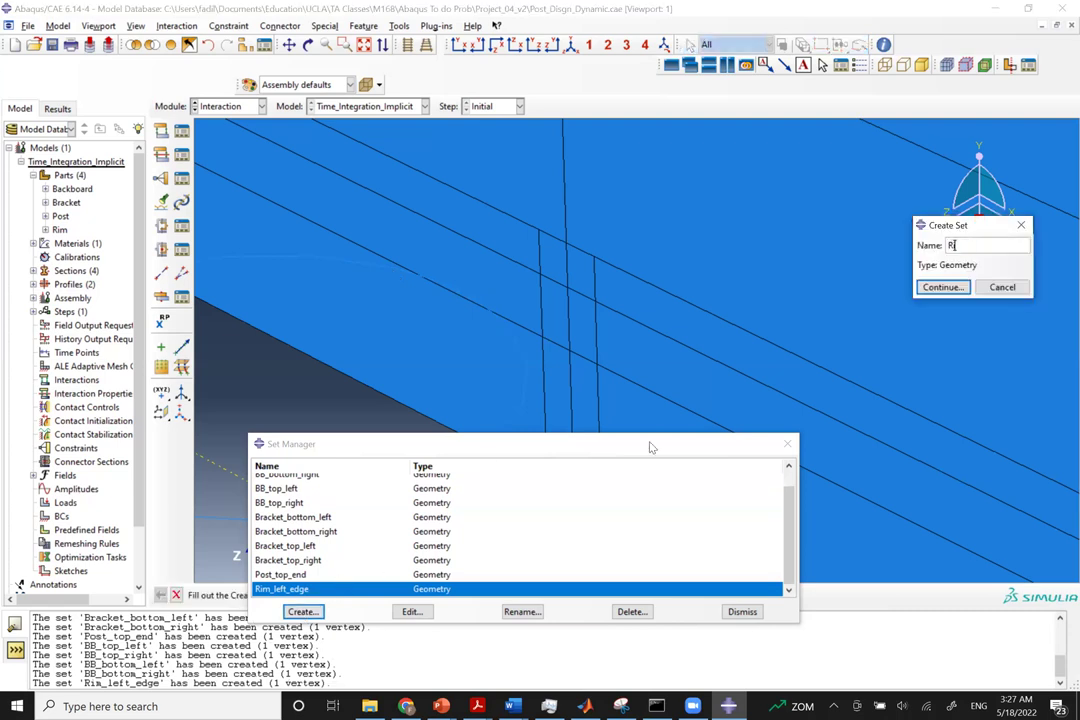
type("_Center_edge")
key("Return")
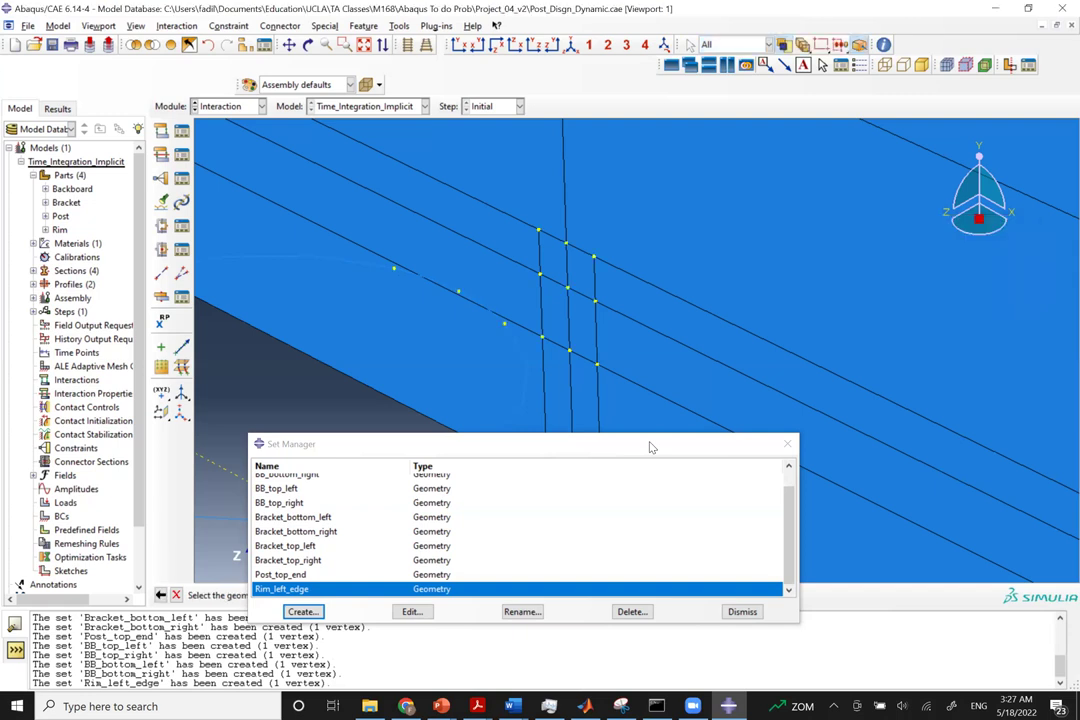
left_click(459, 295)
middle_click(459, 295)
Create a geometry set named Rim_right_edge from the rightmost of the rim's three attachment vertices, nearest the small partition grid.
left_click(300, 611)
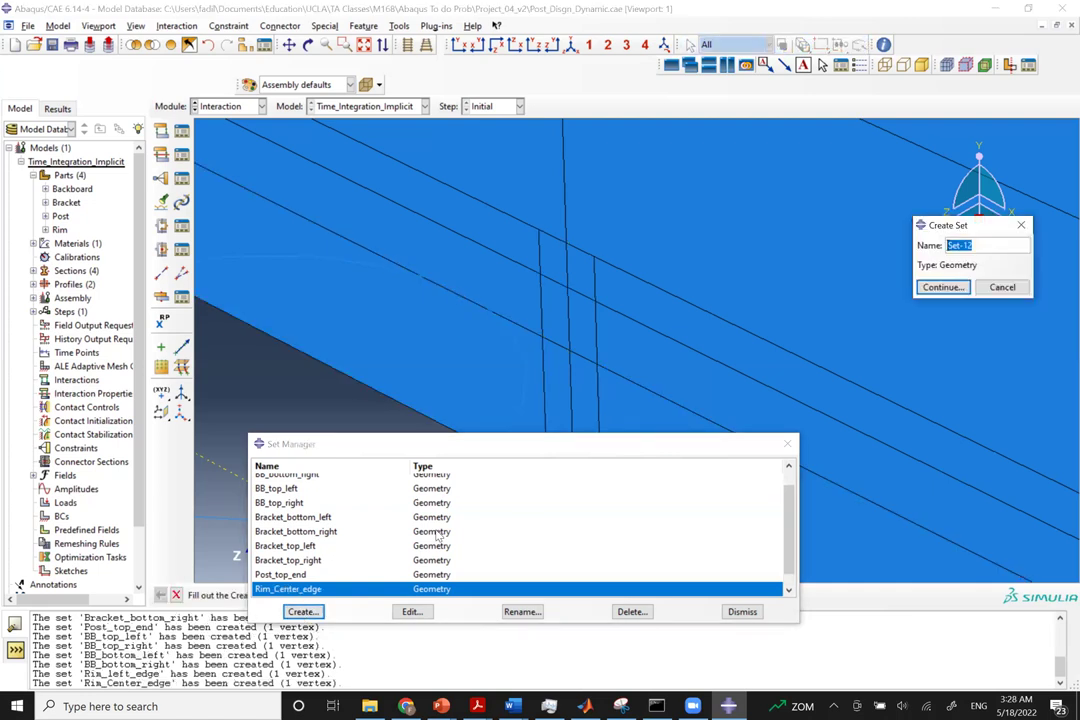
type("Rim")
type("_Cent")
key("BackSpace")
key("BackSpace")
key("BackSpace")
key("BackSpace")
key("BackSpace")
type("_right_edge")
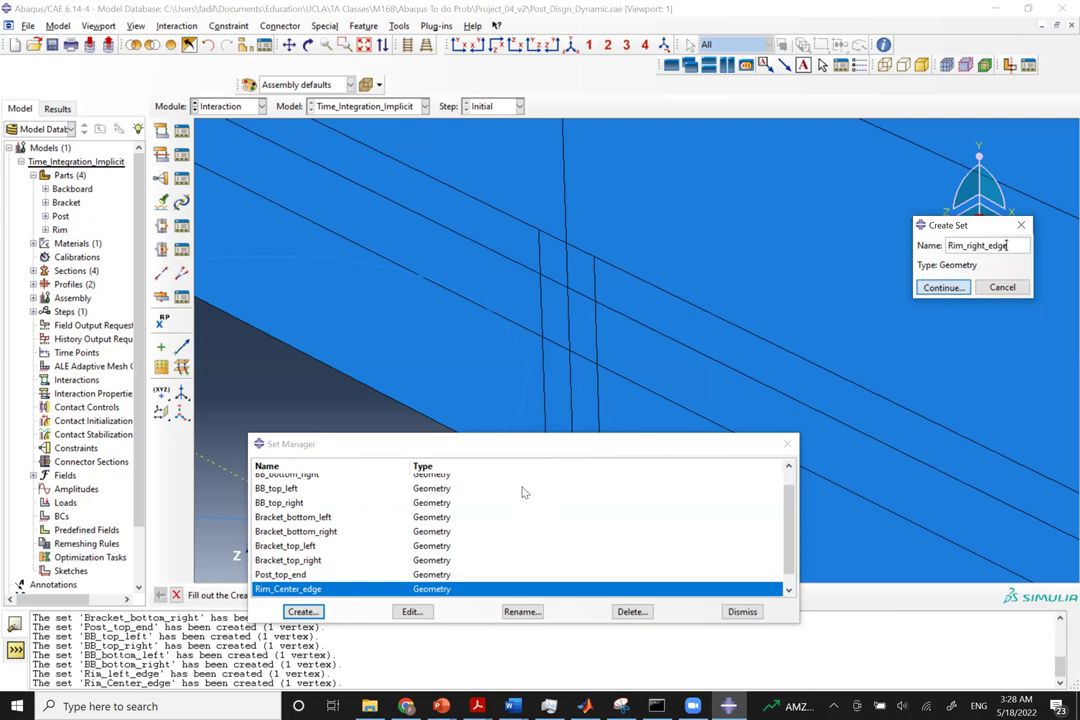
key("Return")
left_click(504, 324)
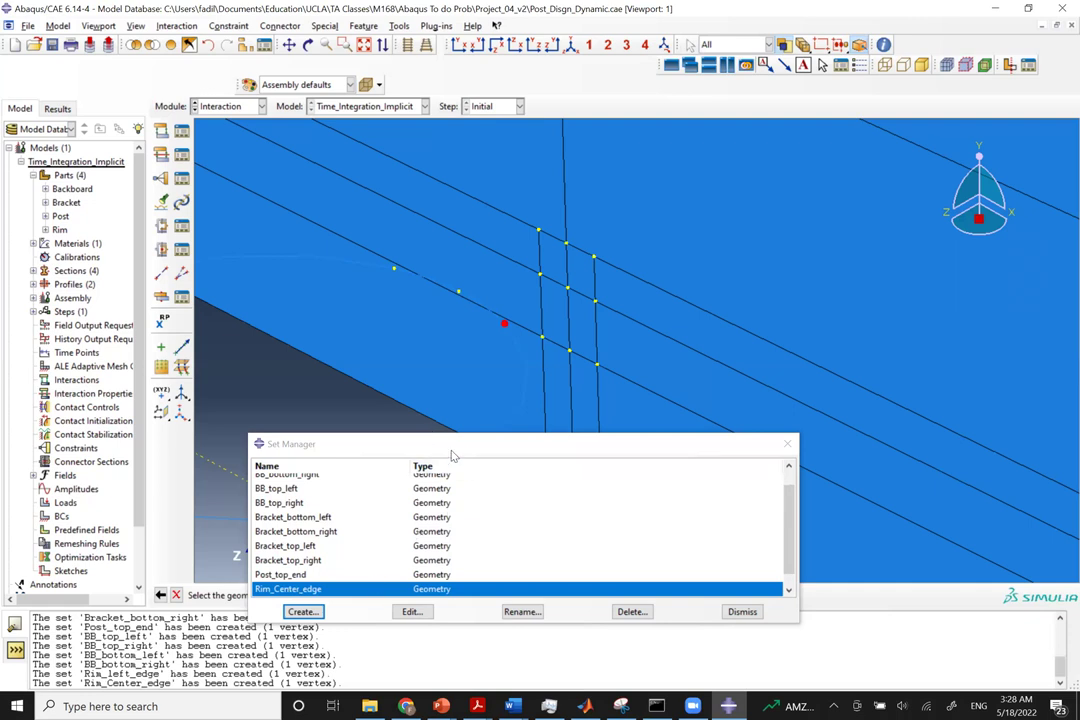
middle_click(462, 410)
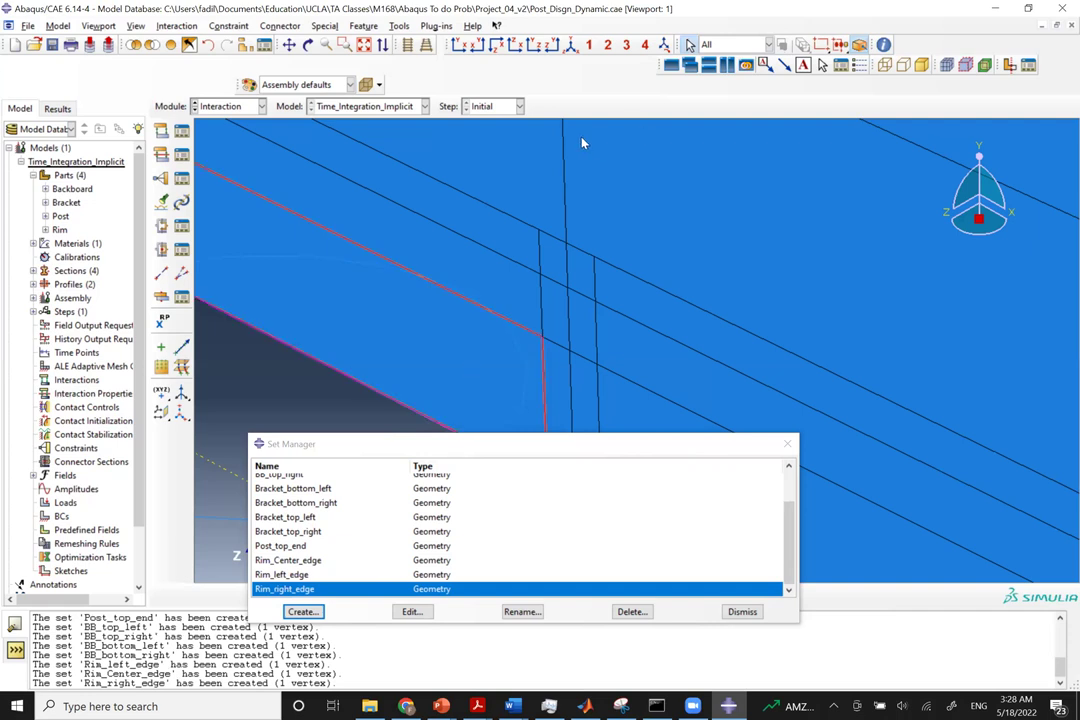
Begin a new geometry surface named BB_post_Surface for the circular partition at the backboard's centre.
left_click(364, 44)
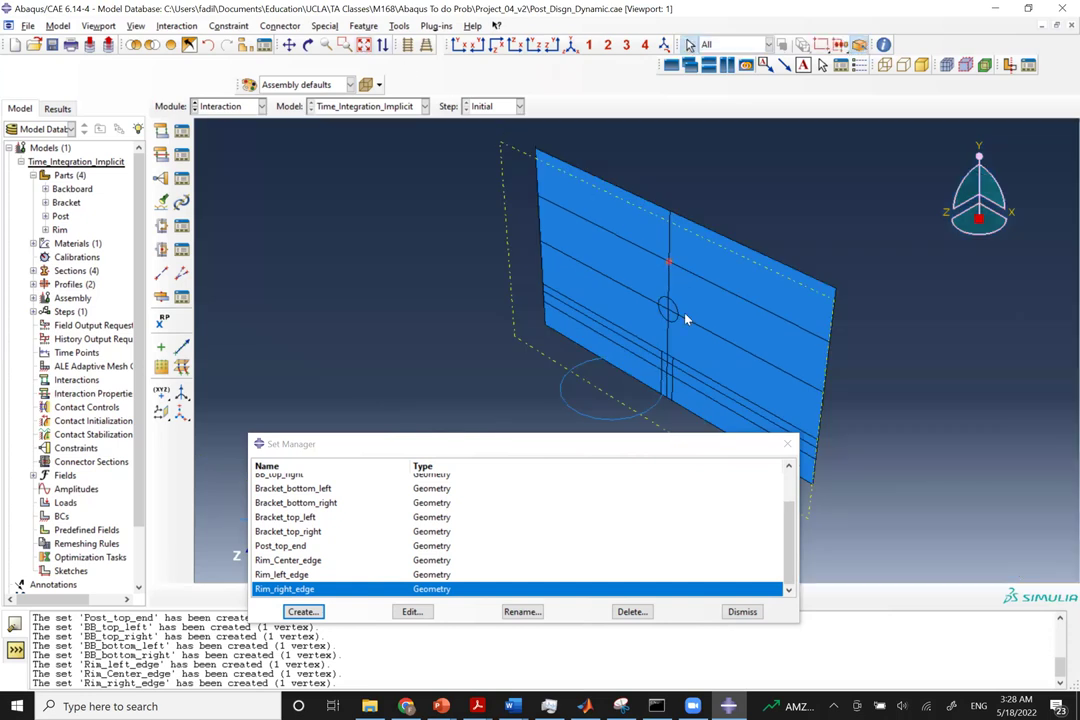
scroll(670, 310, "up", 4)
scroll(686, 320, "up", 2)
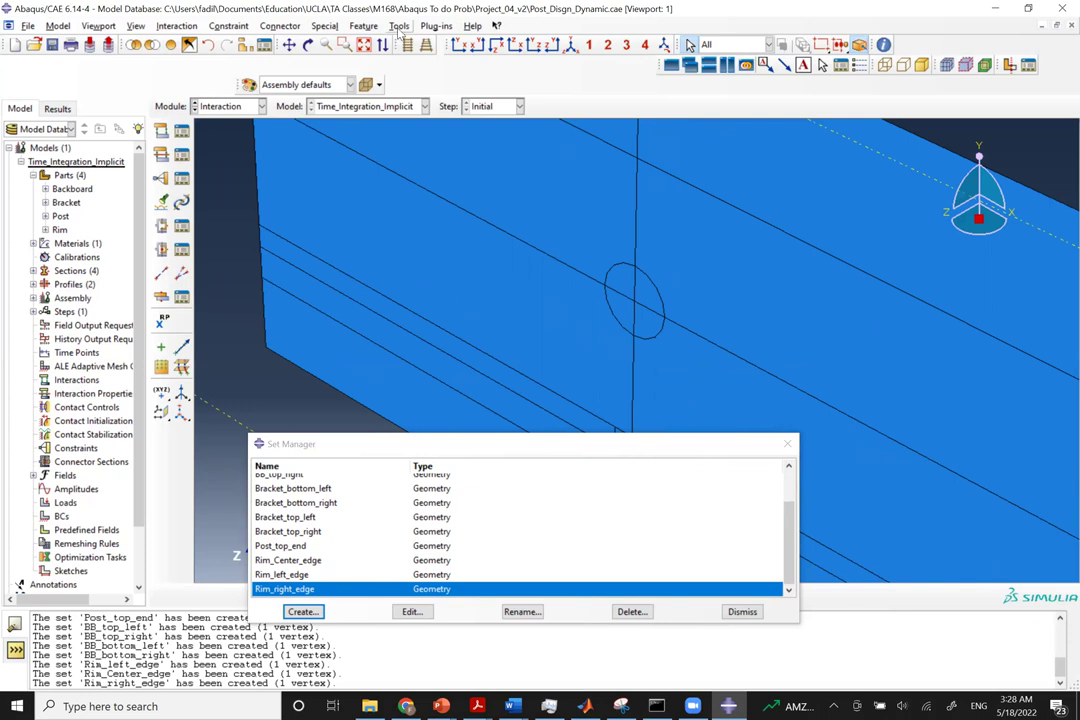
left_click(398, 27)
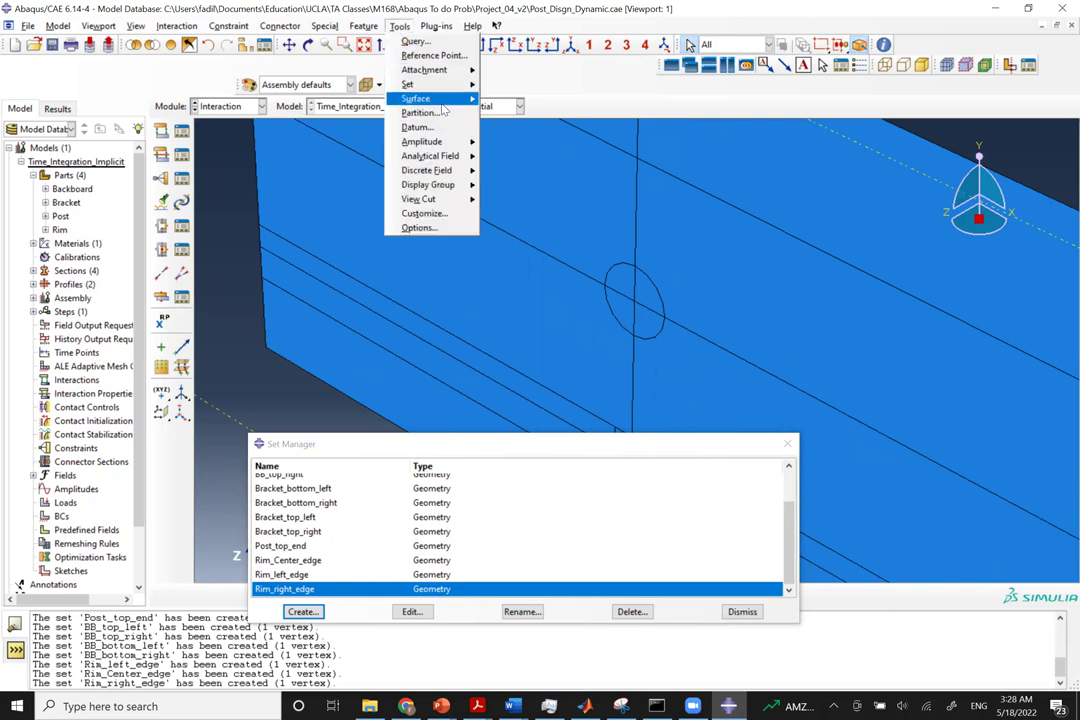
mouse_move(444, 104)
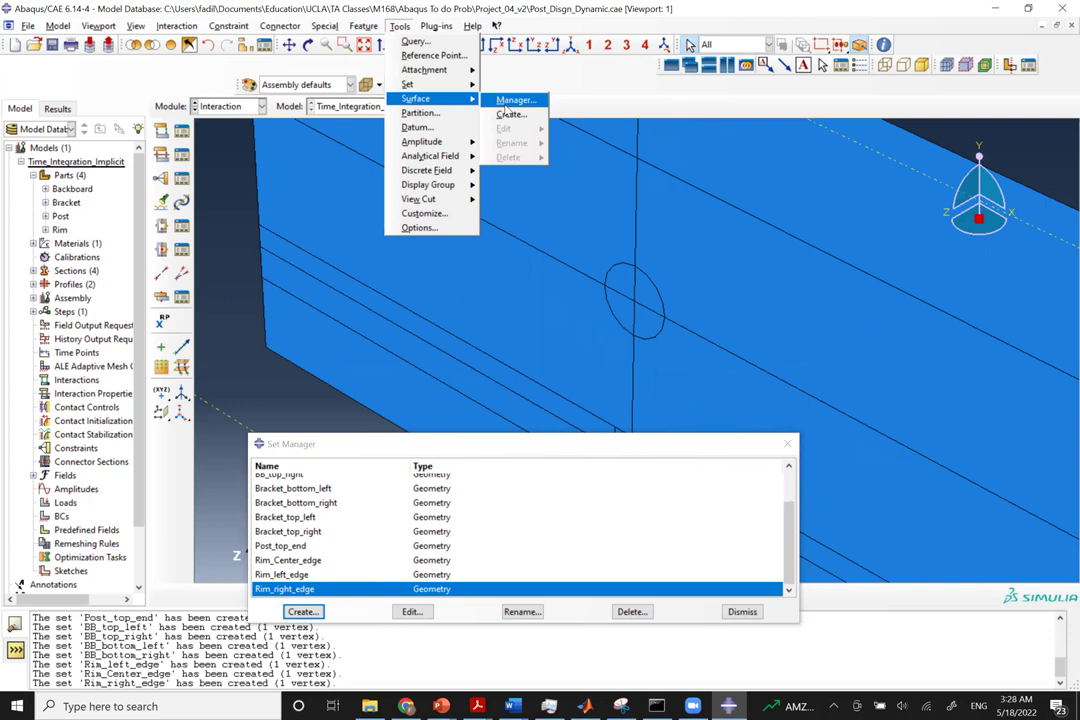
left_click(510, 102)
left_click(38, 180)
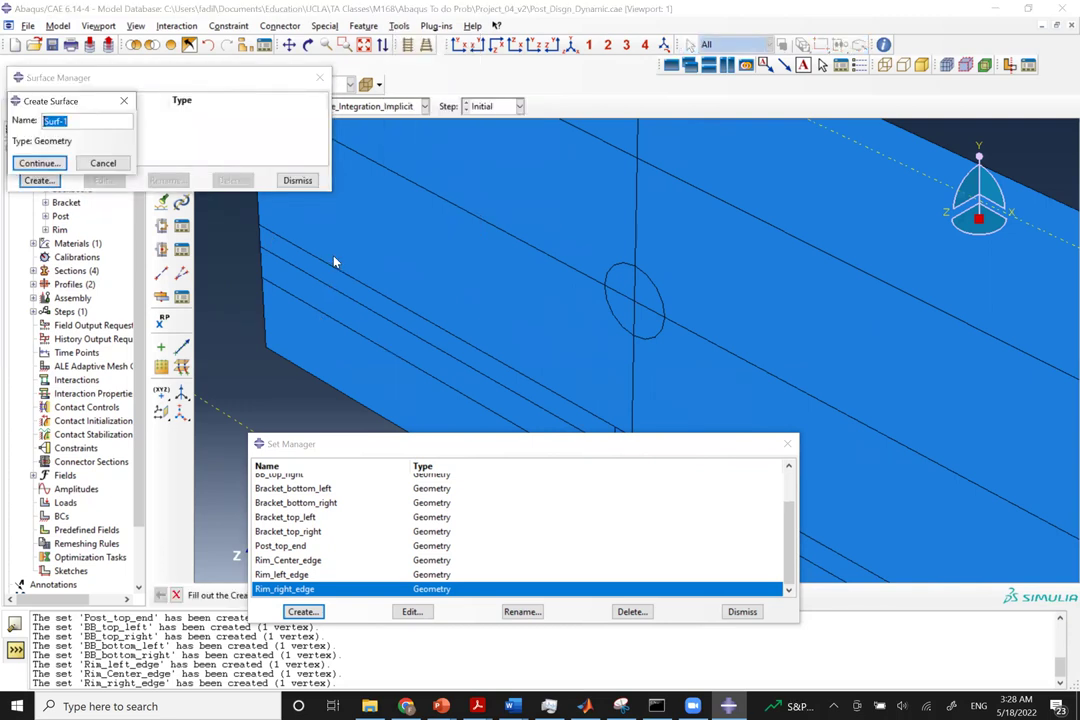
type("BB_")
key("BackSpace")
type("post_Surface")
left_click(39, 162)
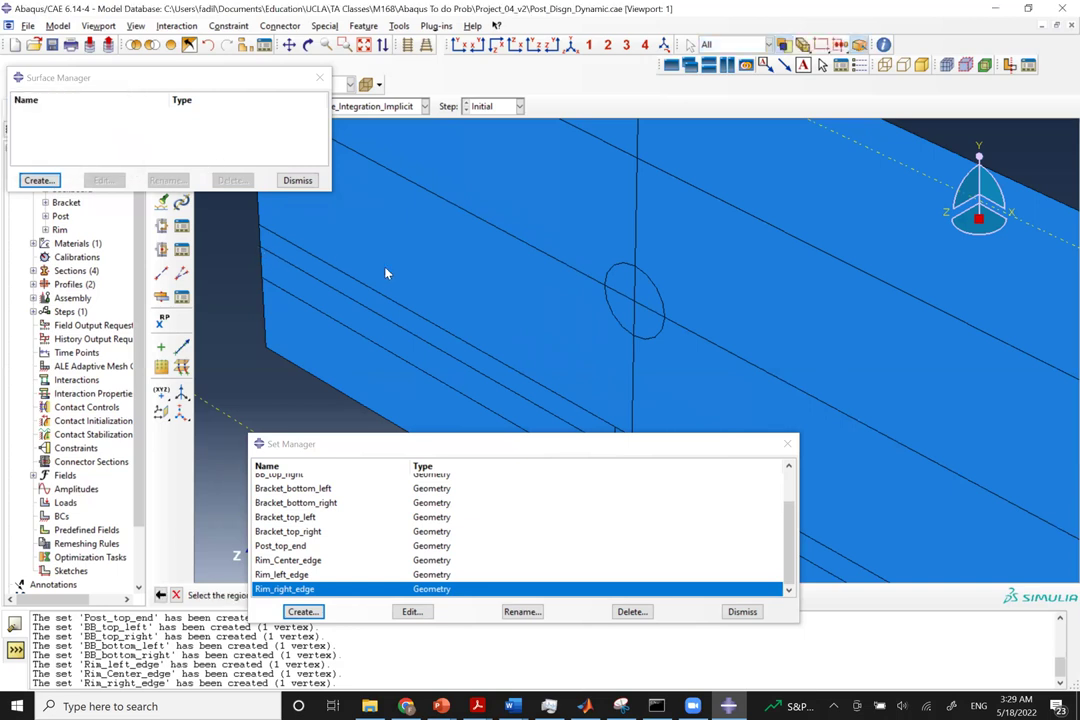
Assign the four faces inside the backboard's circular partition to the surface, using their purple side.
left_click(620, 284)
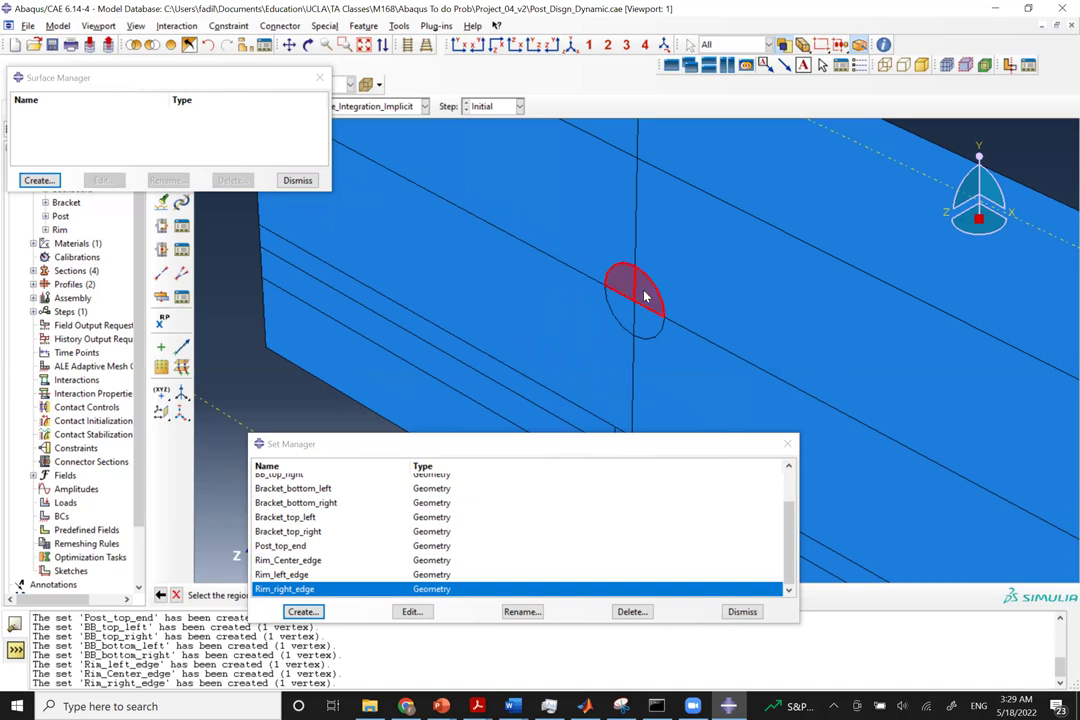
left_click(645, 326, "shift")
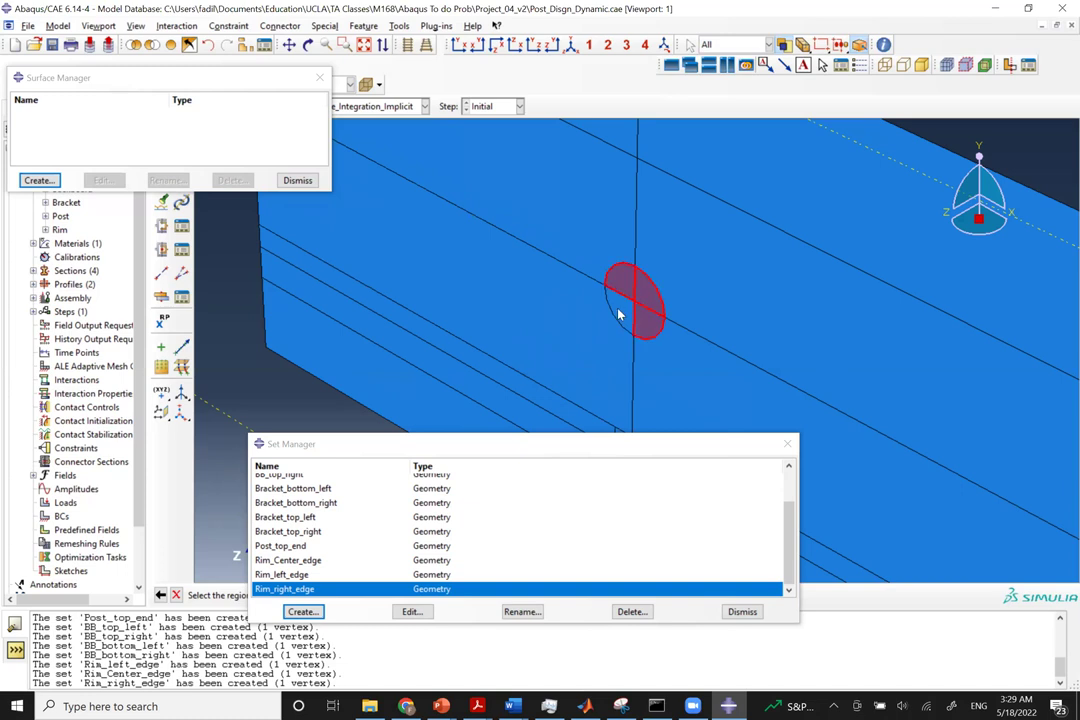
left_click(578, 449)
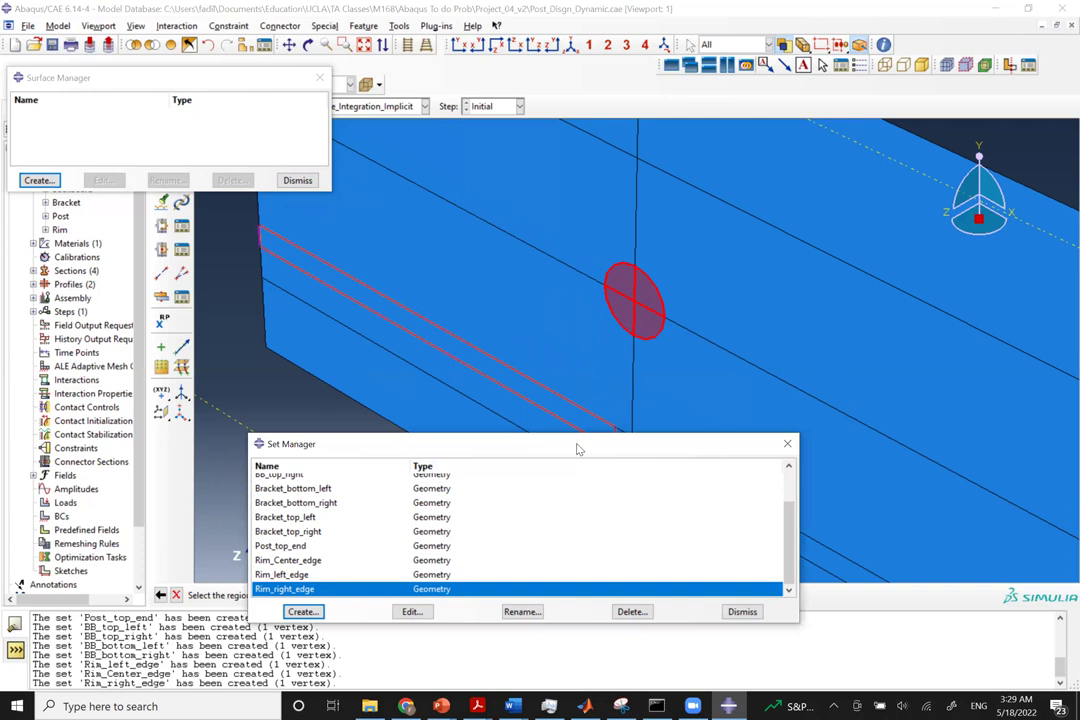
left_click_drag(578, 449, 452, 351)
left_click(393, 595)
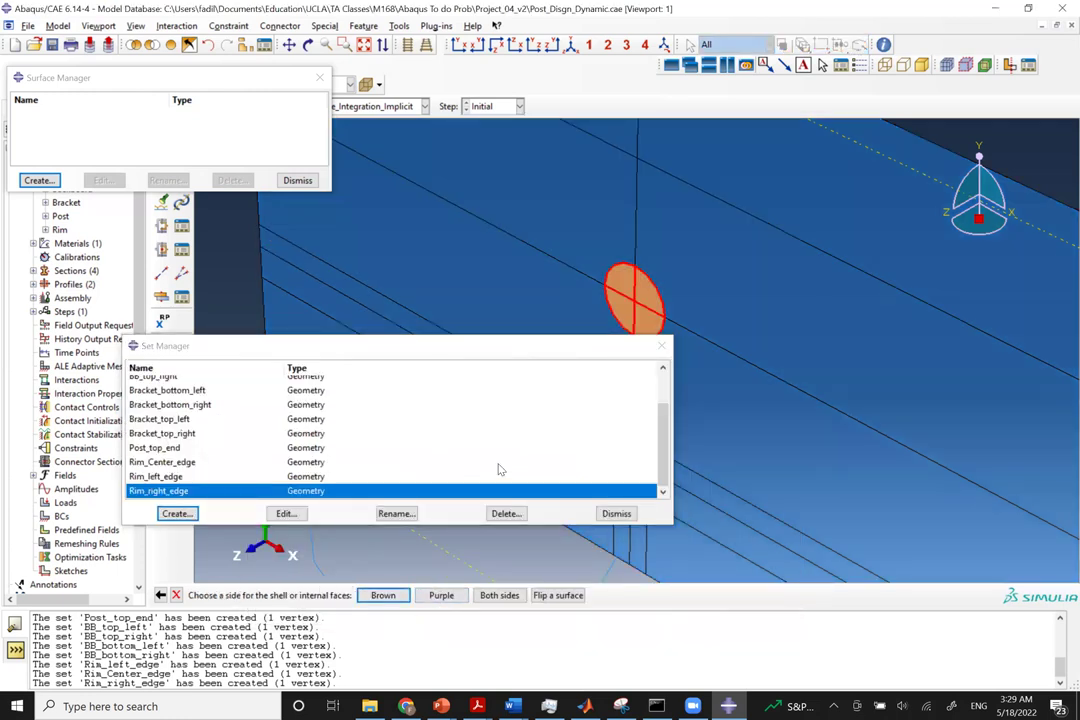
left_click(555, 408)
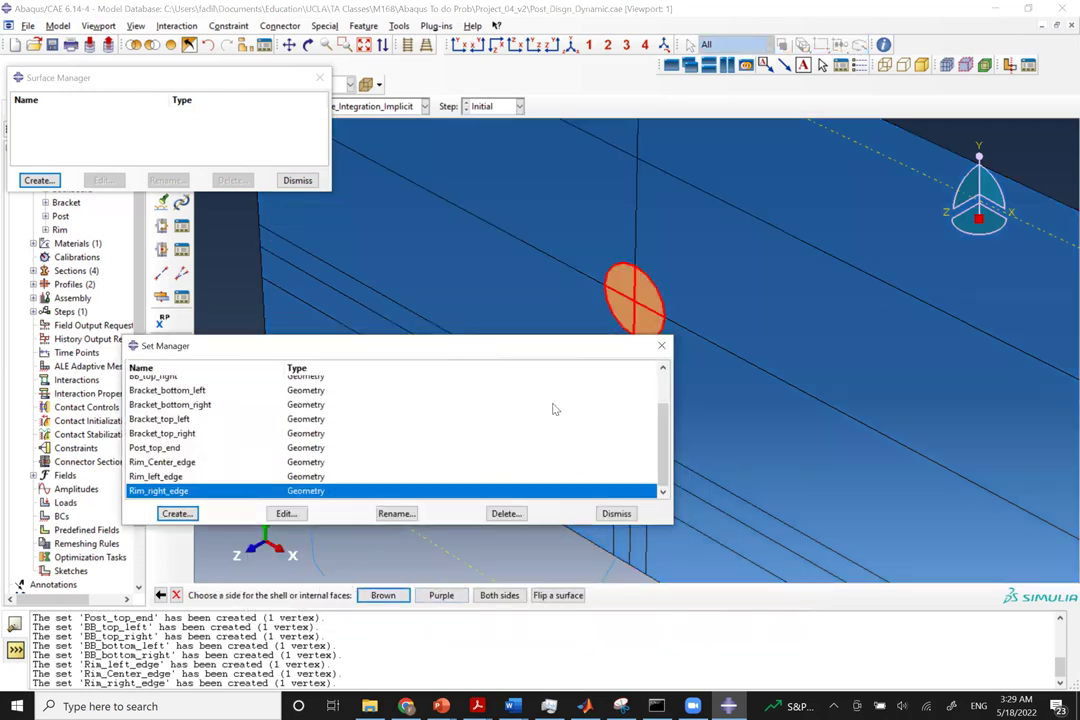
left_click_drag(400, 345, 897, 393)
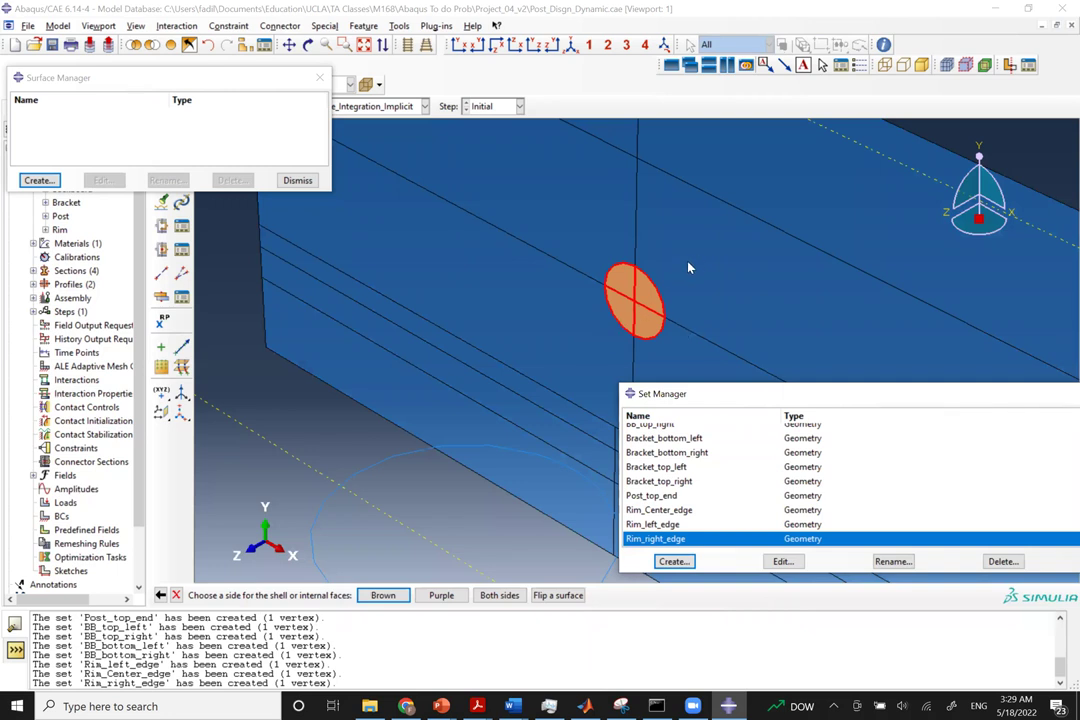
left_click(441, 596)
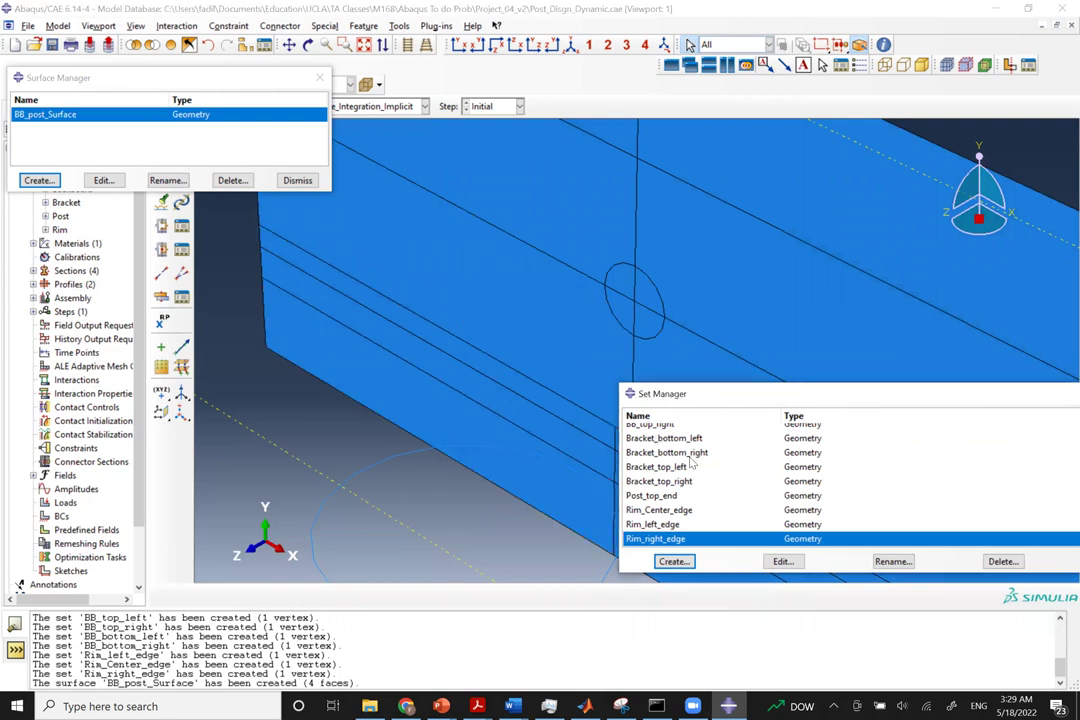
Display the bracket and post in place of the backboard and rim, and close the Surface Manager.
left_click_drag(715, 401, 638, 592)
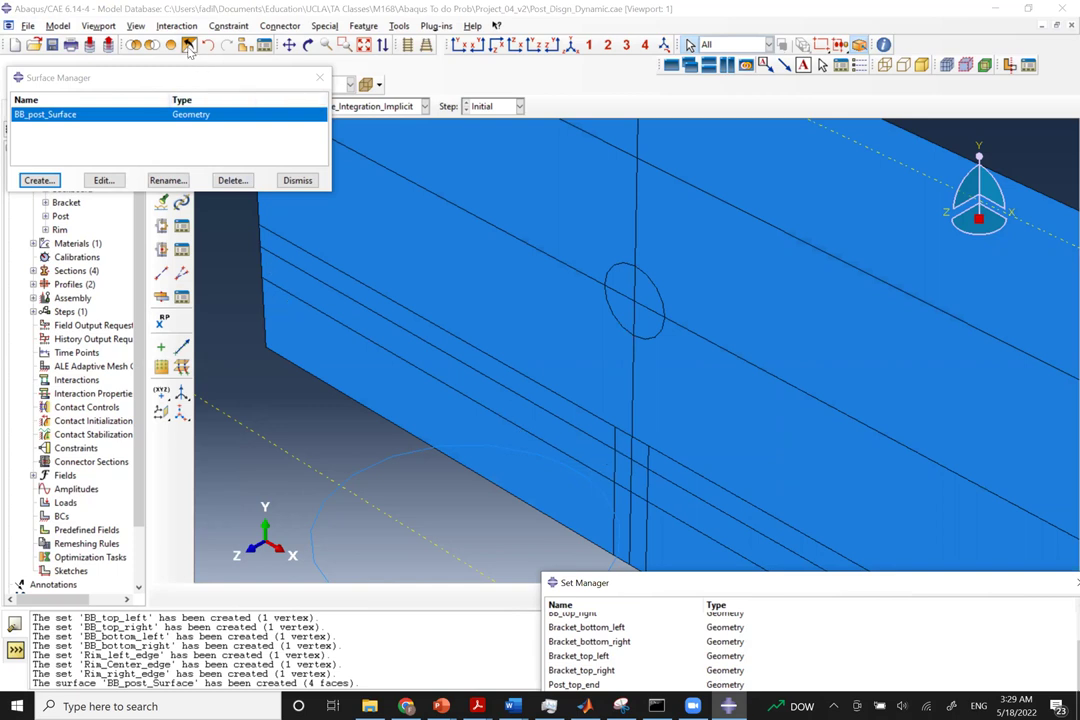
scroll(366, 345, "down", 5)
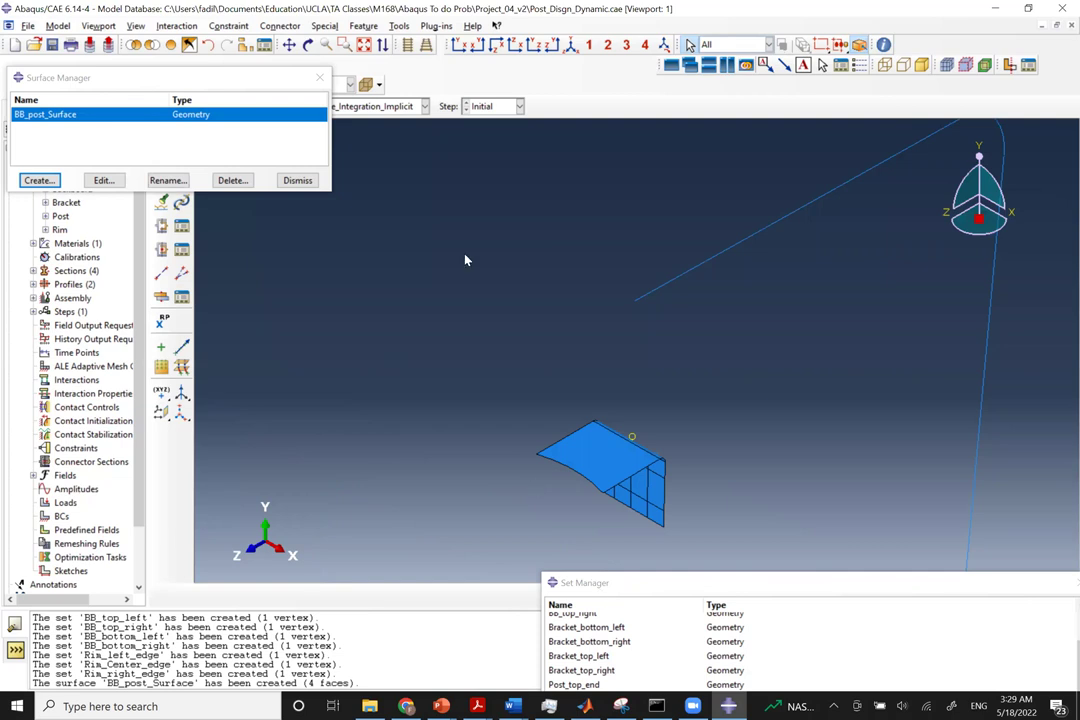
left_click(320, 77)
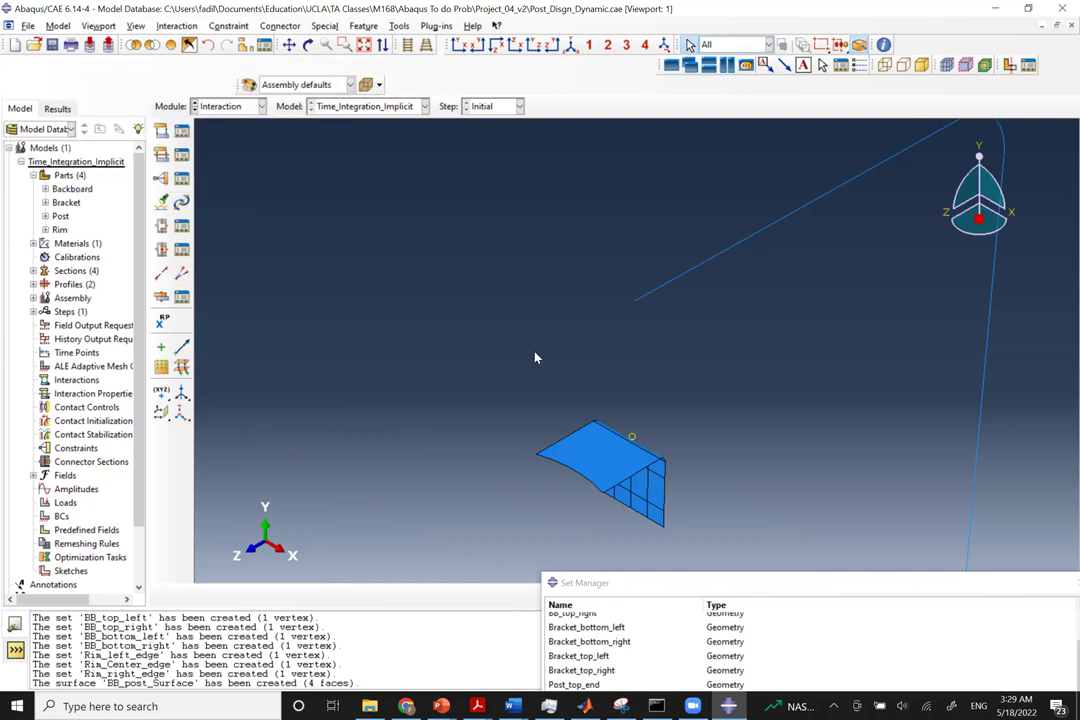
Create a geometry set named Brcket_left_curve from the far left corner vertex of the bracket's curved top plate.
left_click(641, 584)
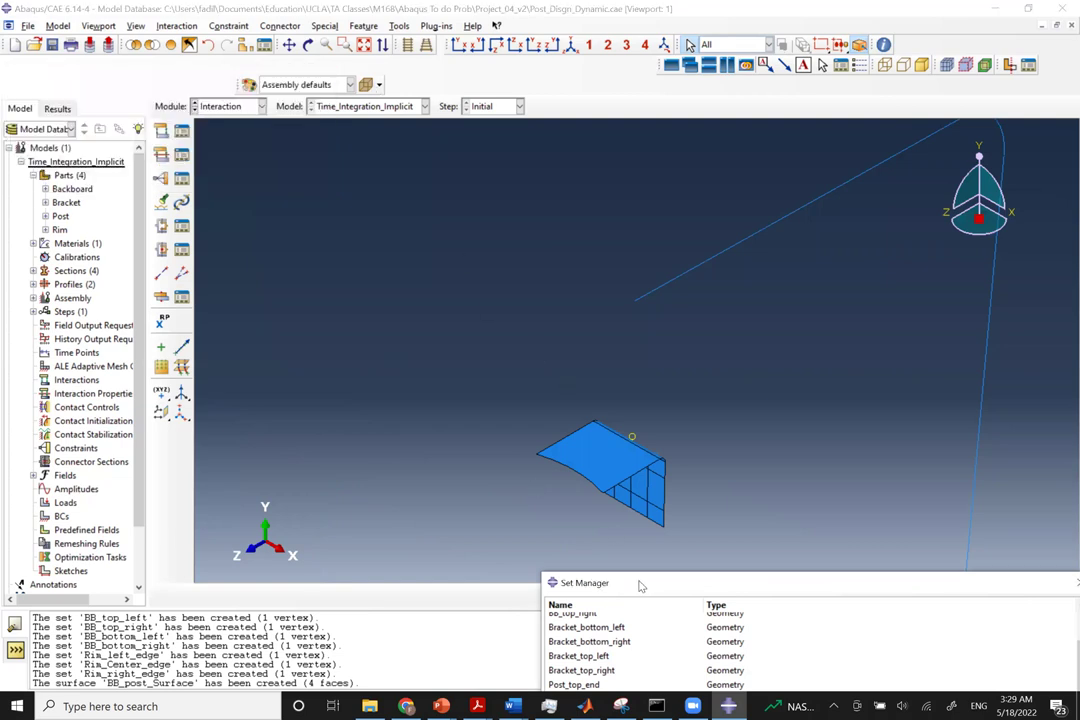
left_click_drag(641, 584, 261, 502)
left_click(217, 670)
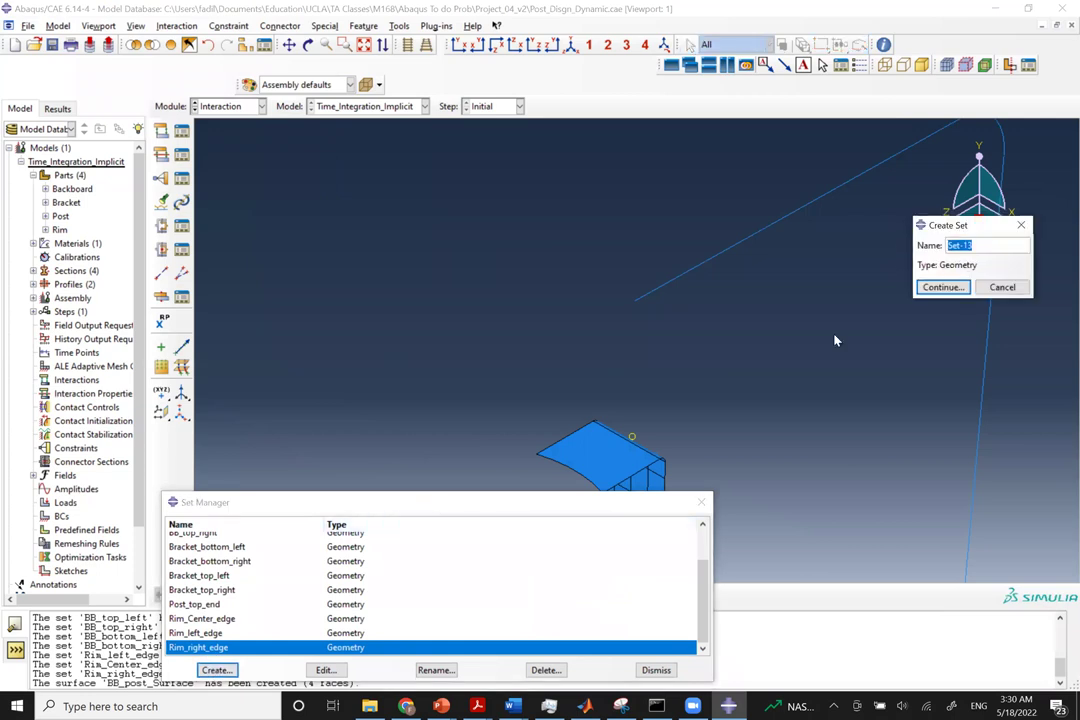
type("Brcket_")
left_click(585, 510)
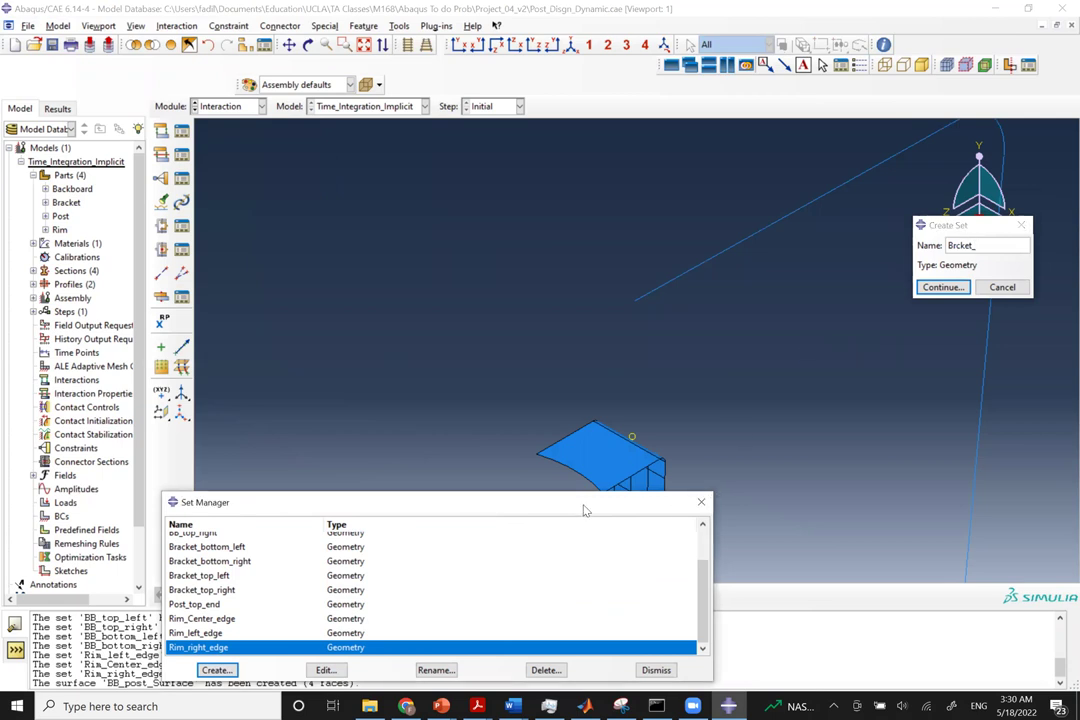
left_click_drag(585, 510, 682, 597)
left_click(989, 245)
key("BackSpace")
type("_left")
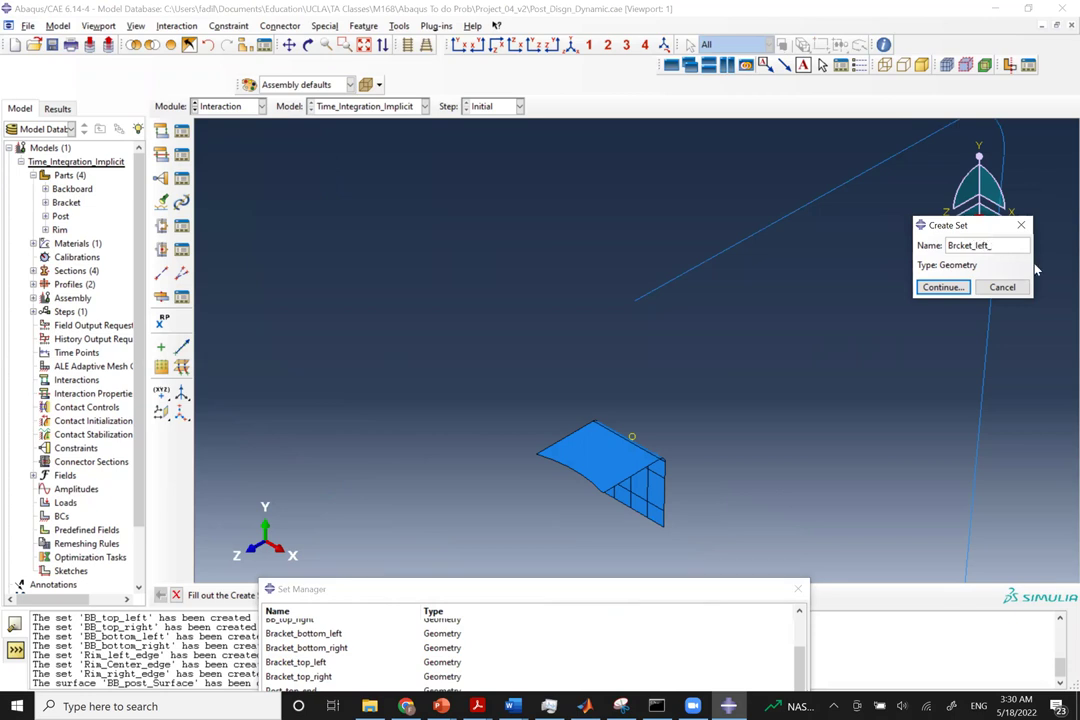
type("_curve")
key("Return")
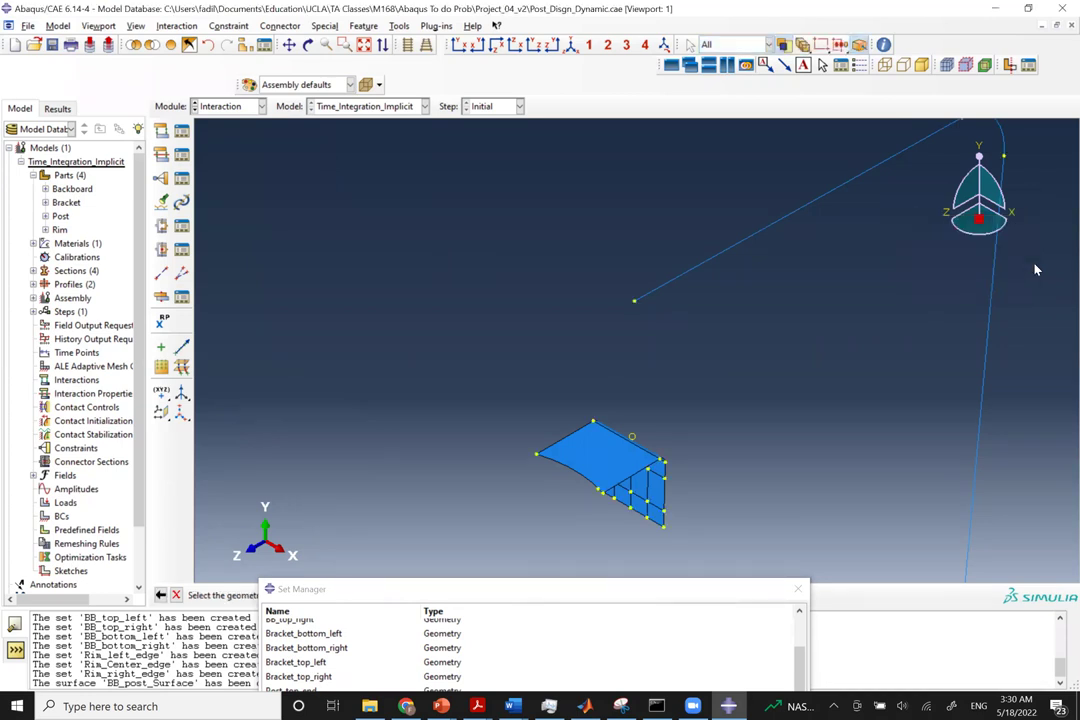
left_click(536, 457)
left_click(570, 588)
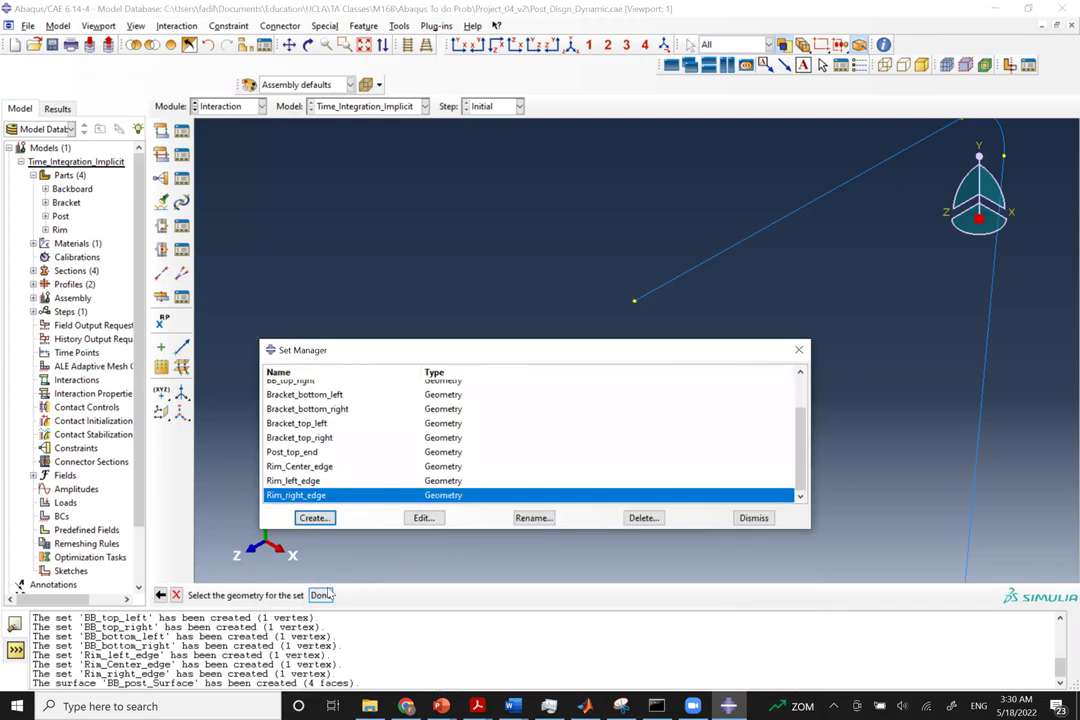
left_click(324, 594)
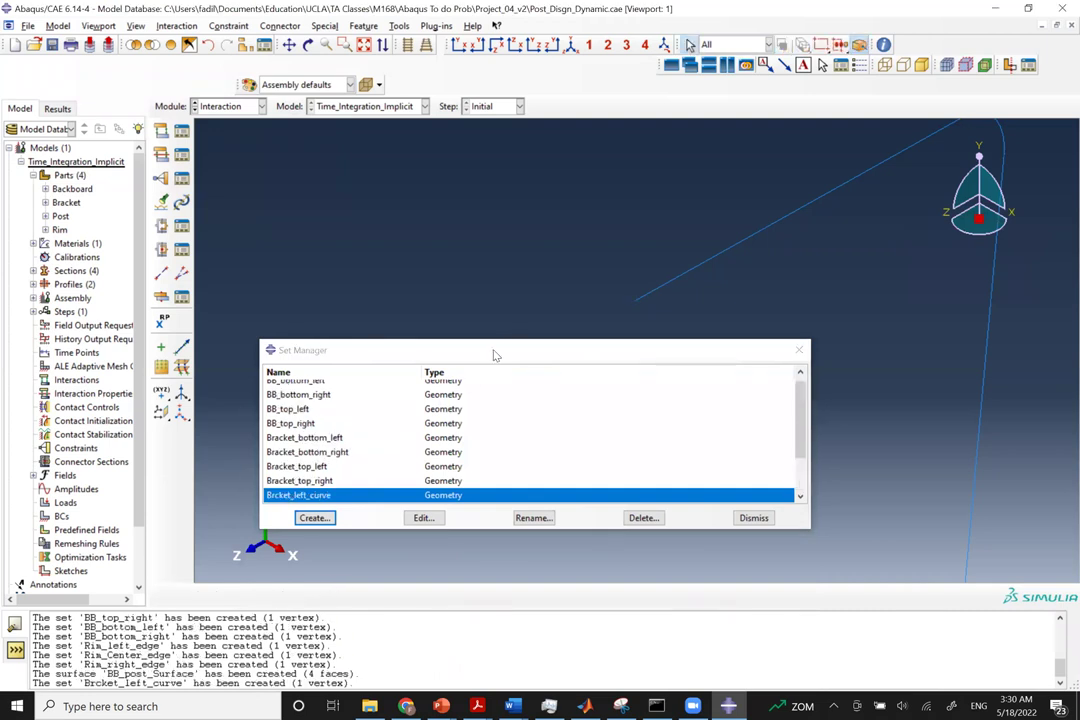
left_click_drag(494, 355, 464, 613)
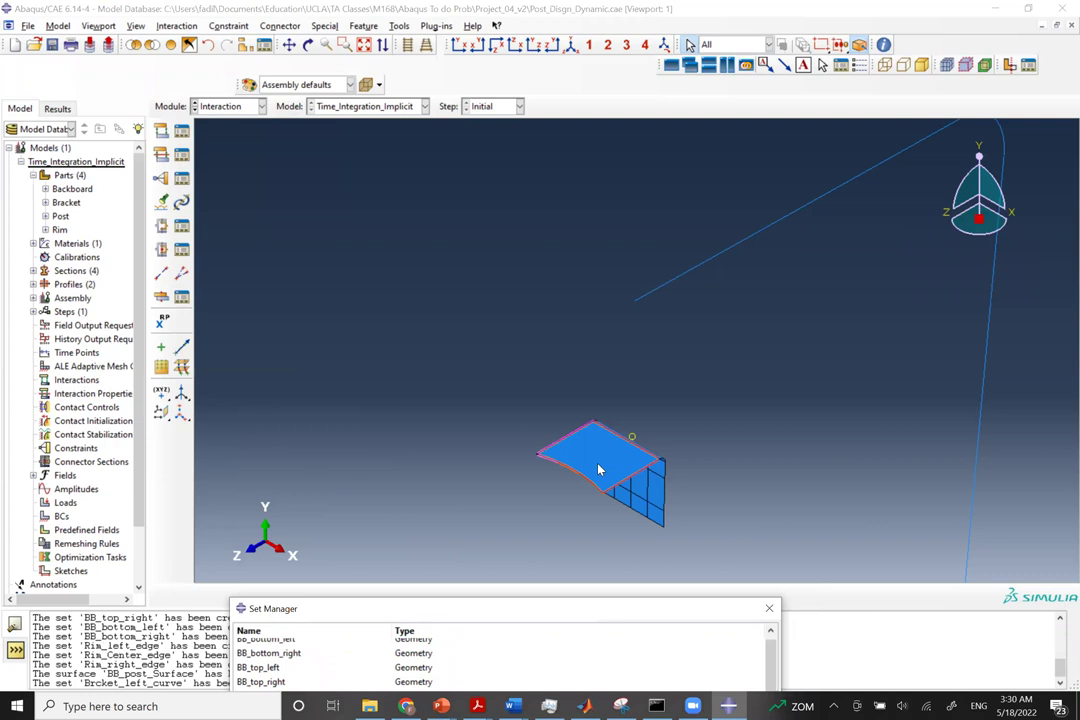
left_click(555, 500)
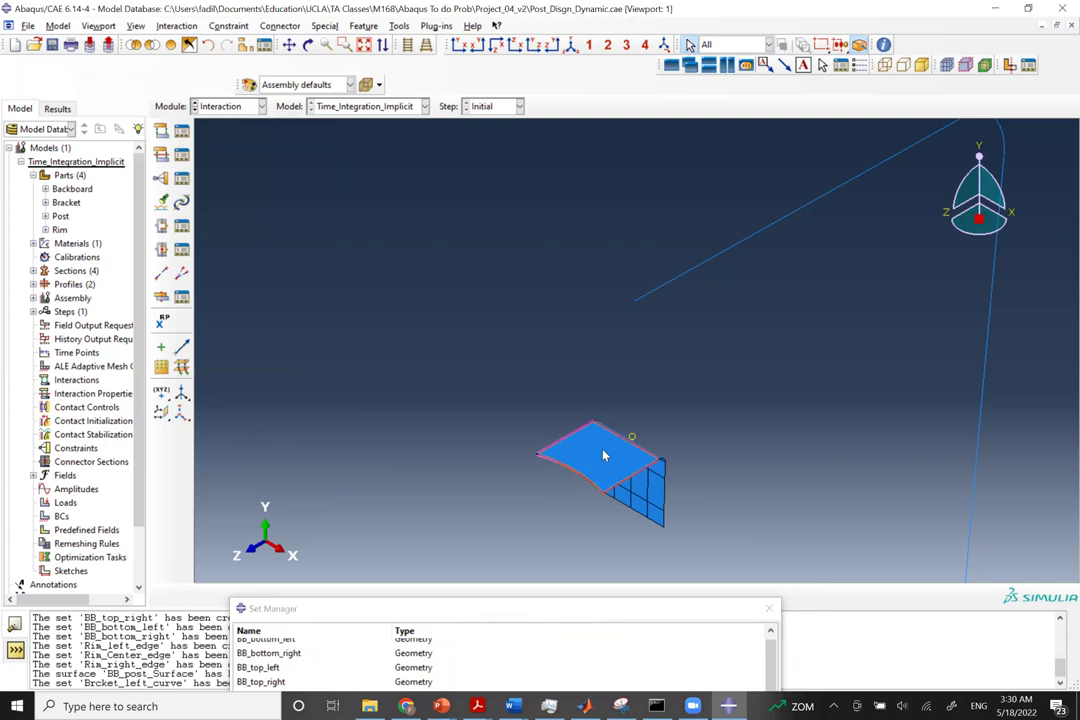
Switch to the Part module and show the Bracket part in an isometric view.
left_click(603, 456)
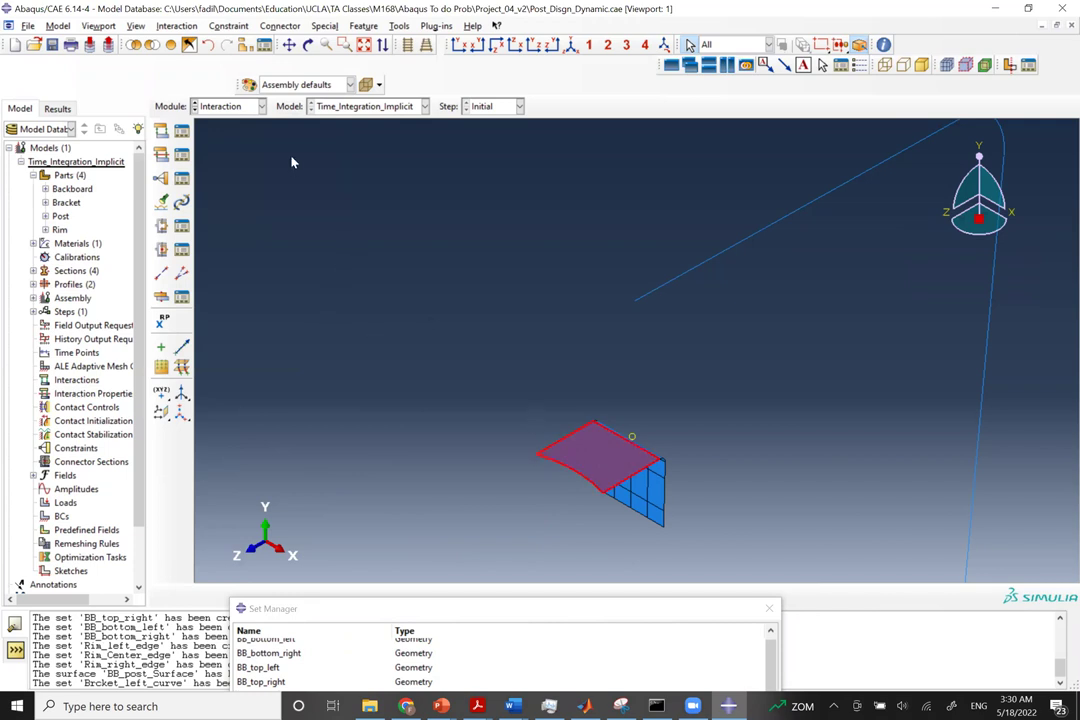
left_click(338, 316)
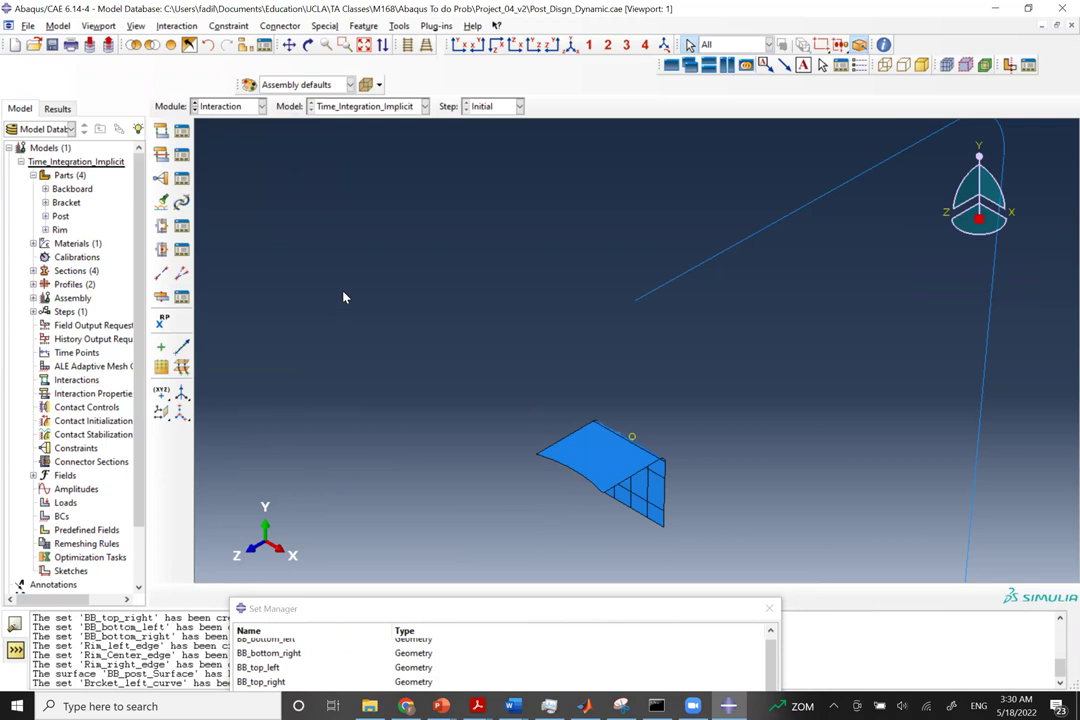
left_click(228, 106)
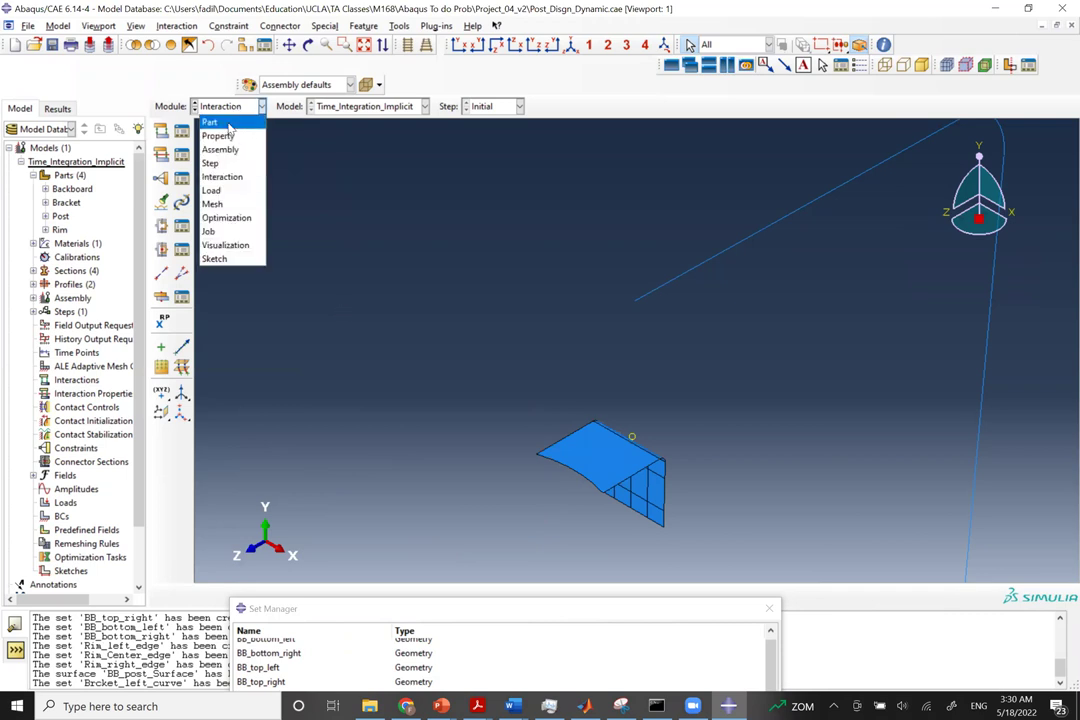
left_click(207, 118)
left_click(495, 106)
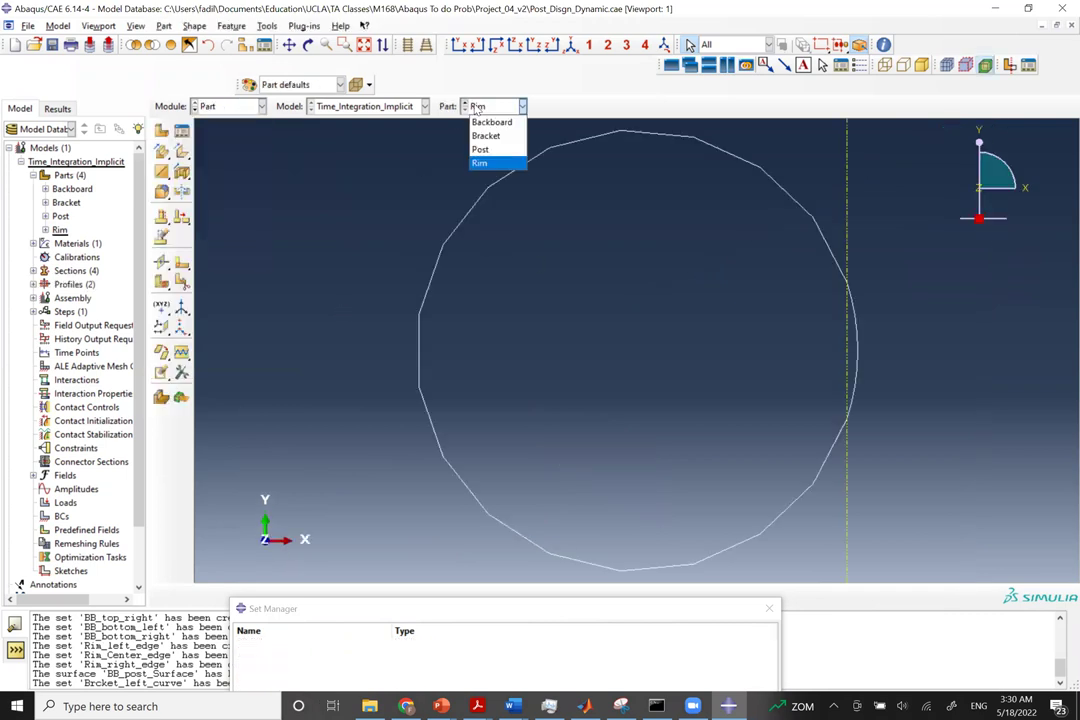
left_click(486, 135)
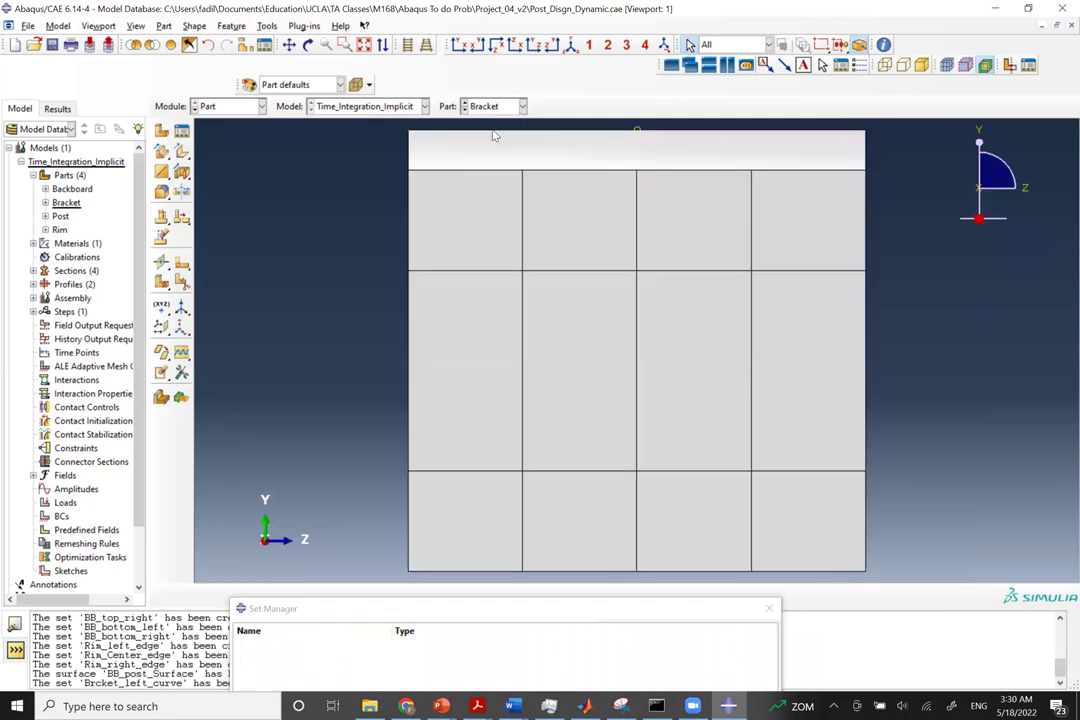
left_click(571, 44)
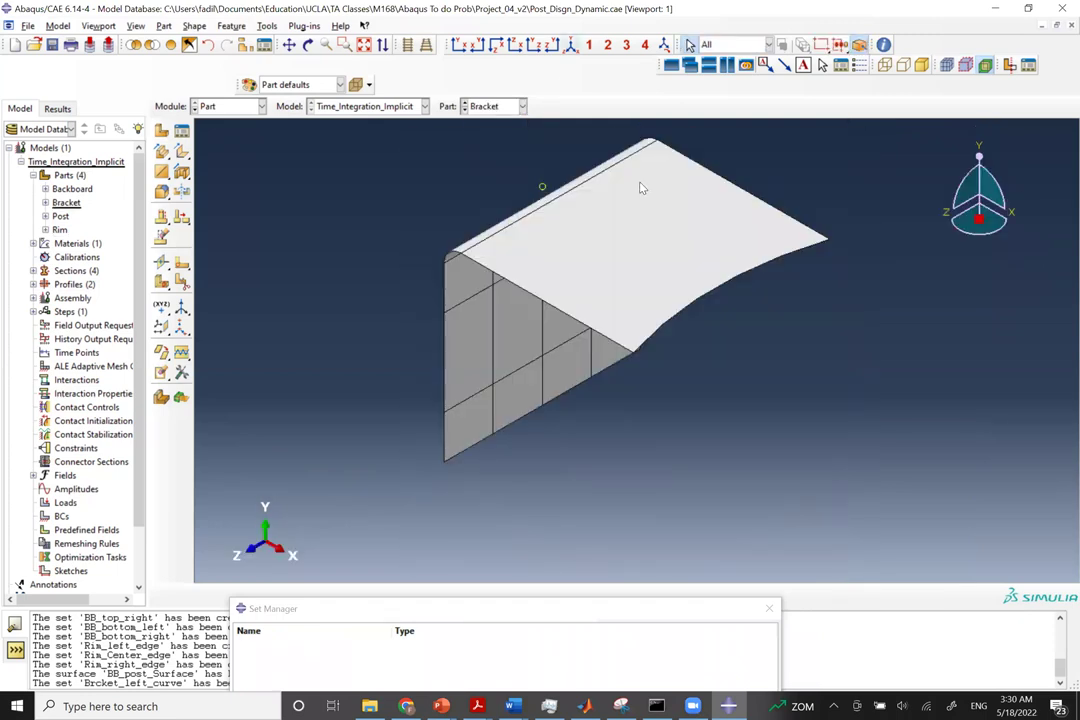
Partition the bracket's curved top plate into two halves with a sketched centreline from its bend edge to the middle of its curved front edge.
left_click(640, 225)
left_click(155, 238)
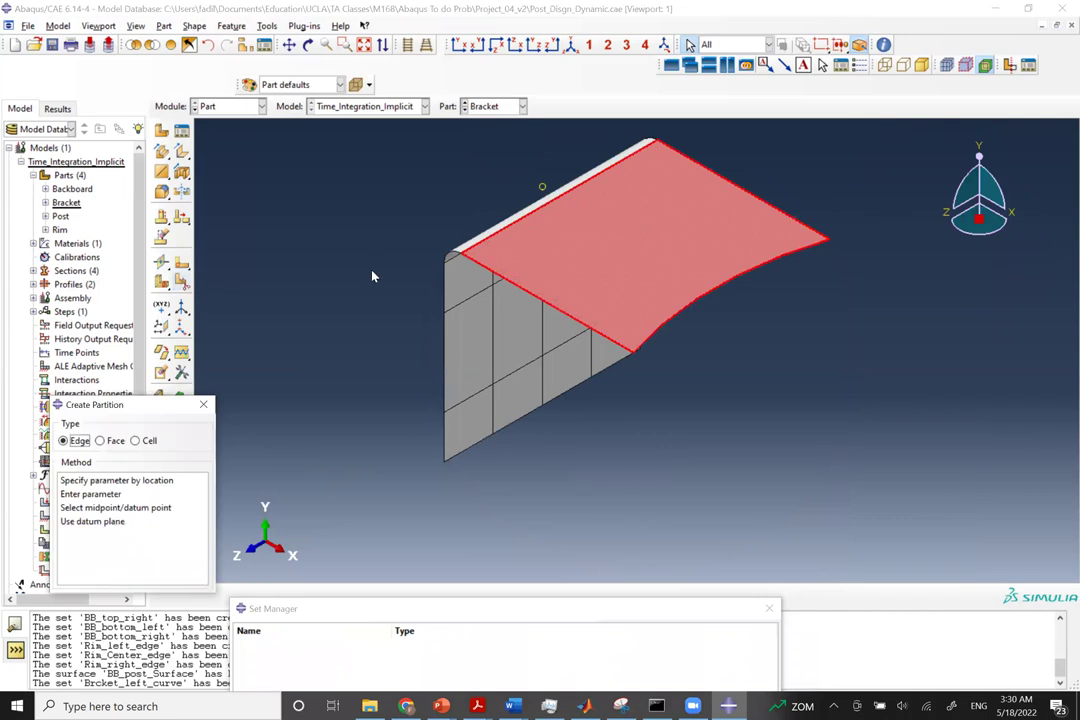
left_click(100, 441)
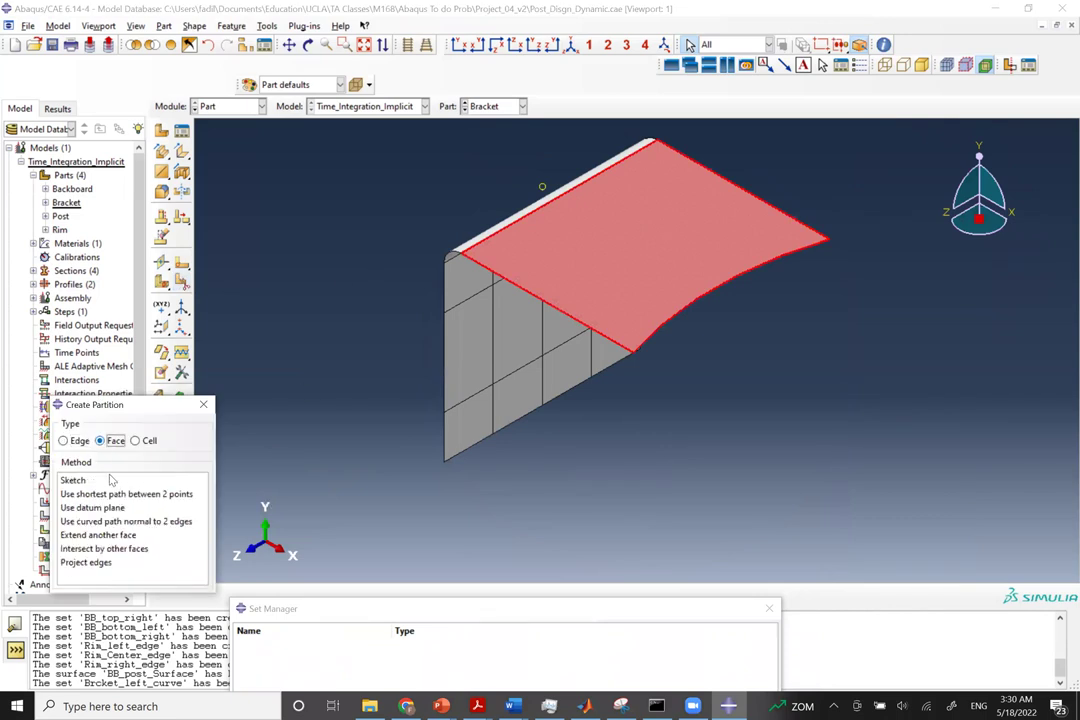
left_click(80, 481)
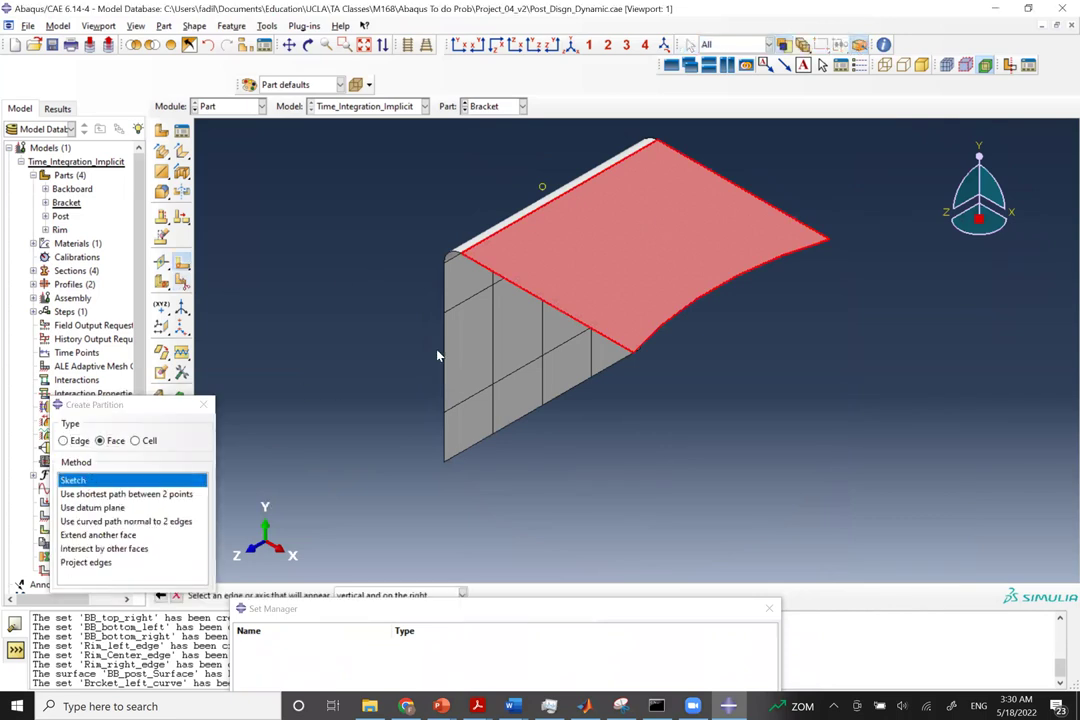
left_click(752, 201)
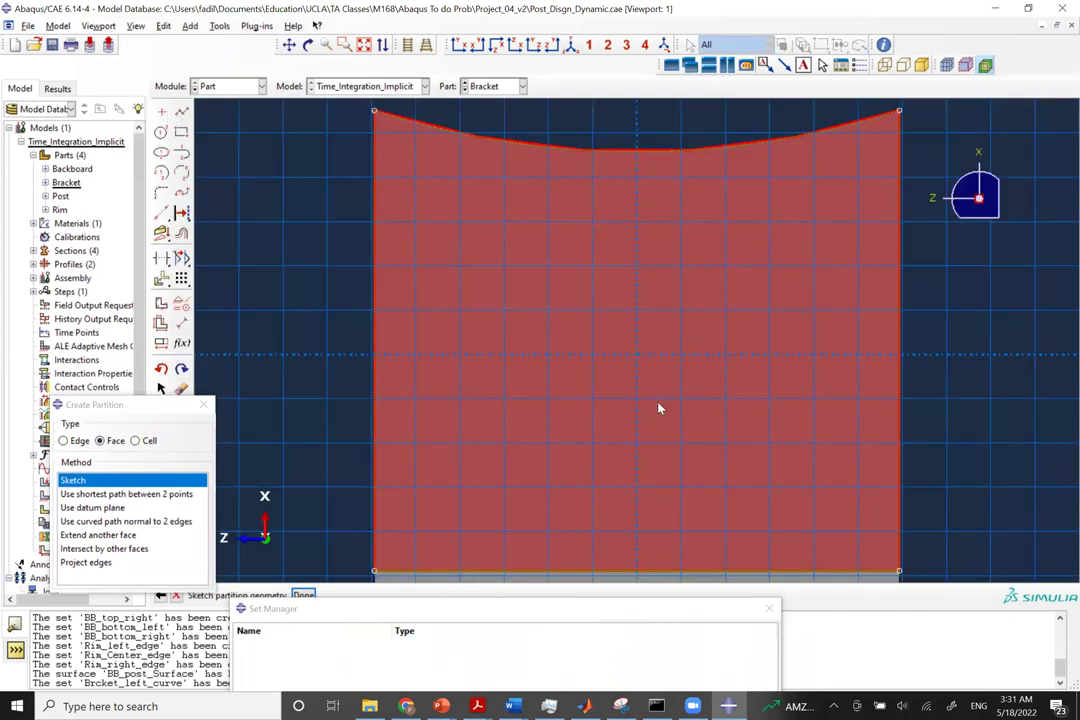
left_click(637, 575)
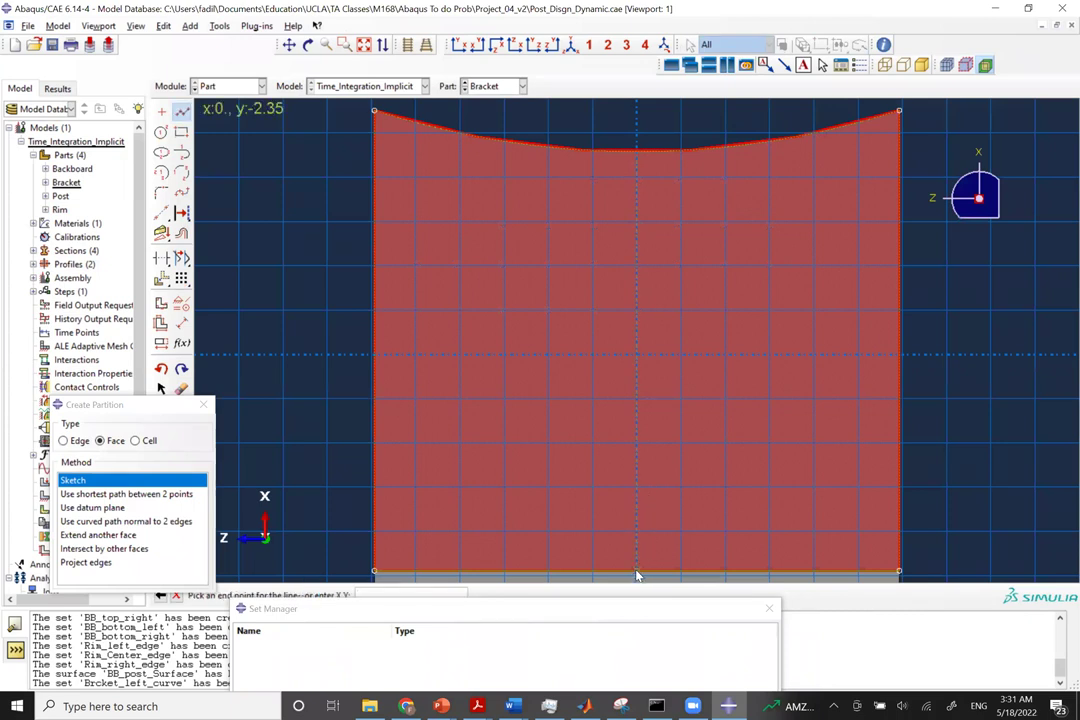
left_click(636, 141)
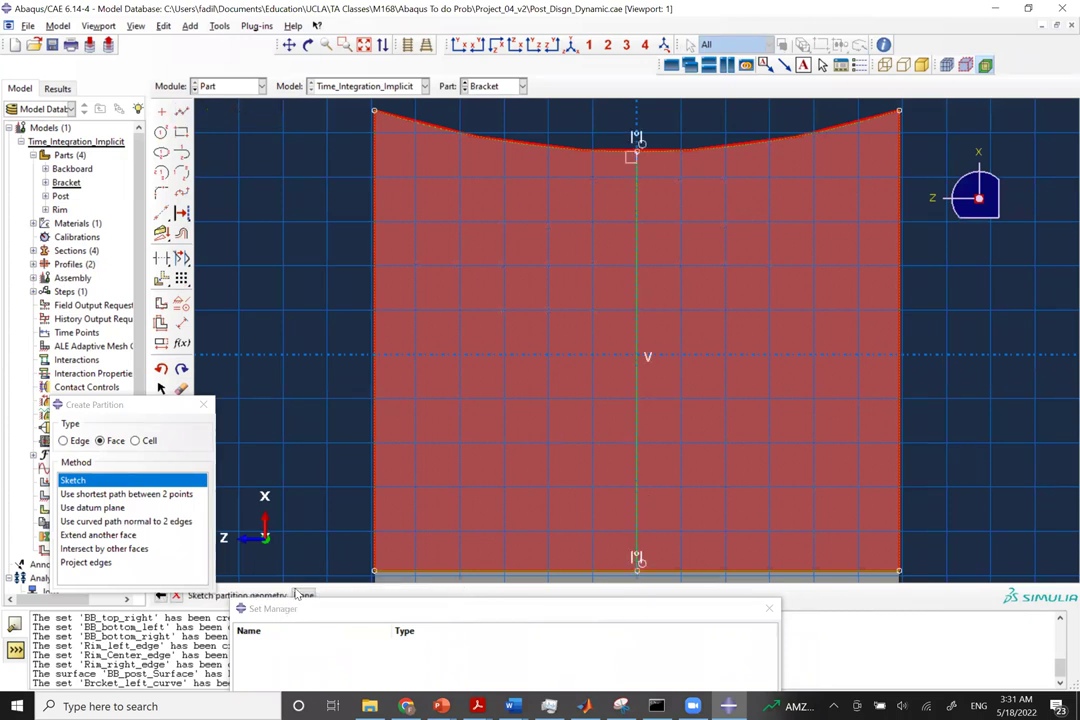
middle_click(374, 366)
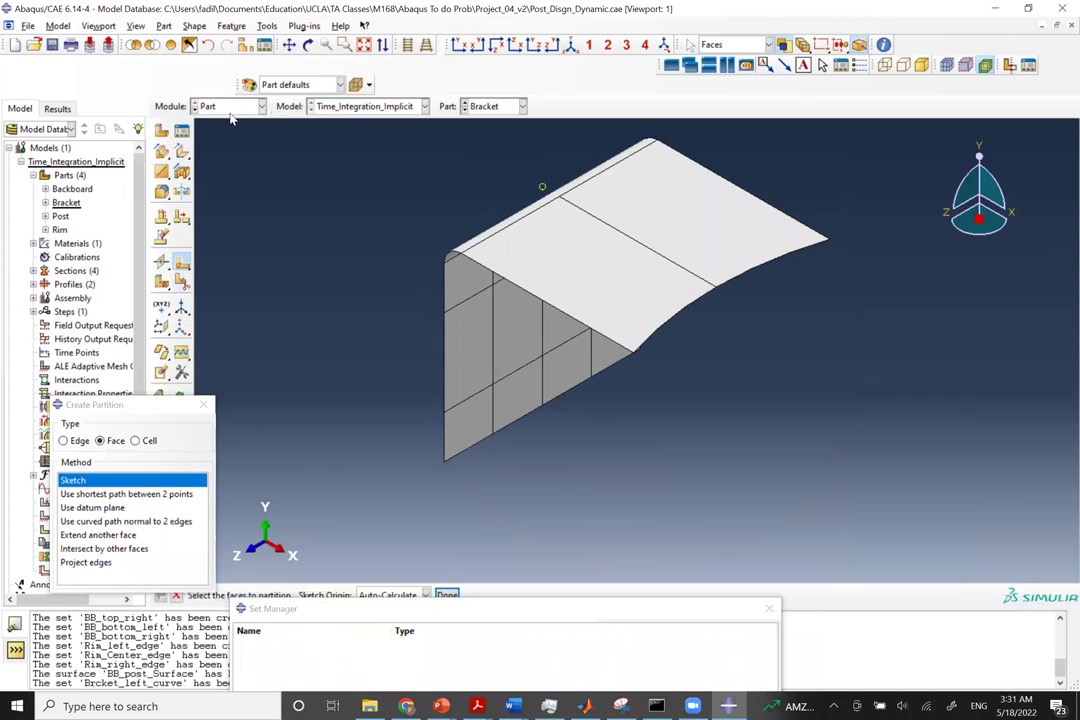
Switch to the Assembly module and dismiss the display group notice.
left_click(232, 106)
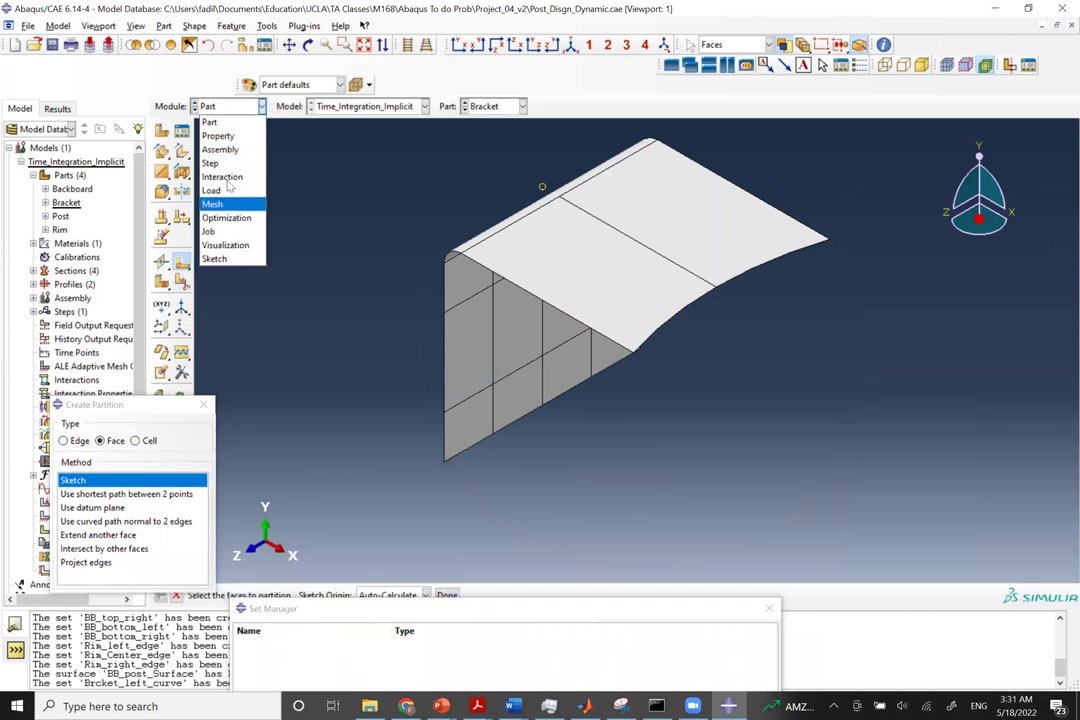
left_click(221, 149)
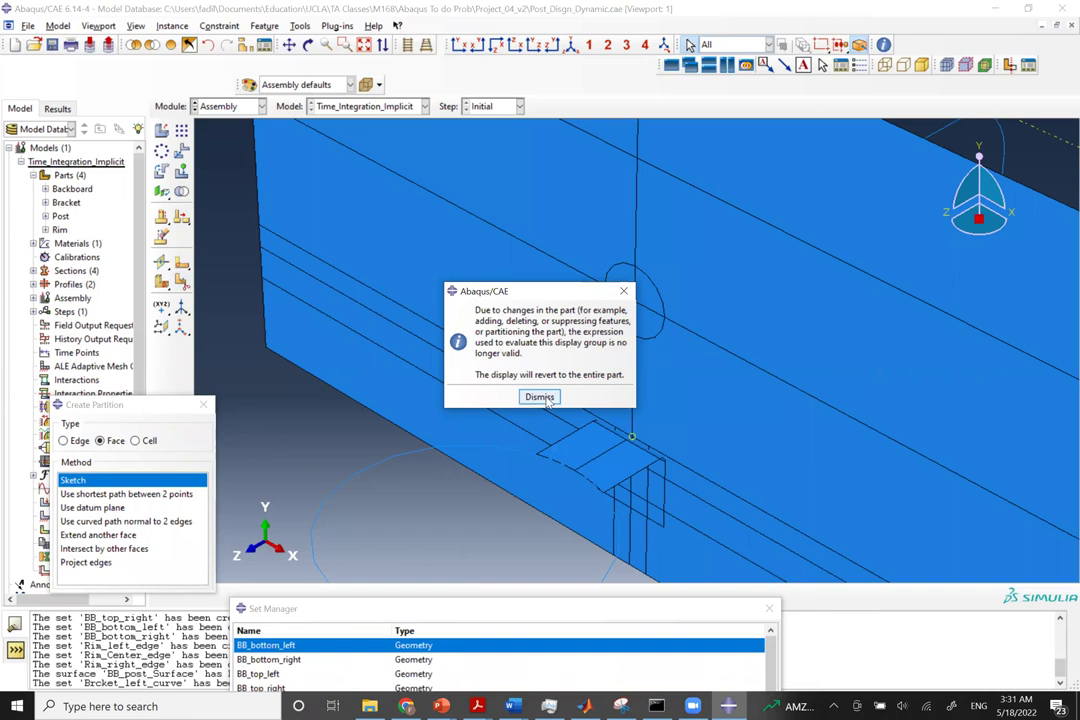
left_click(542, 397)
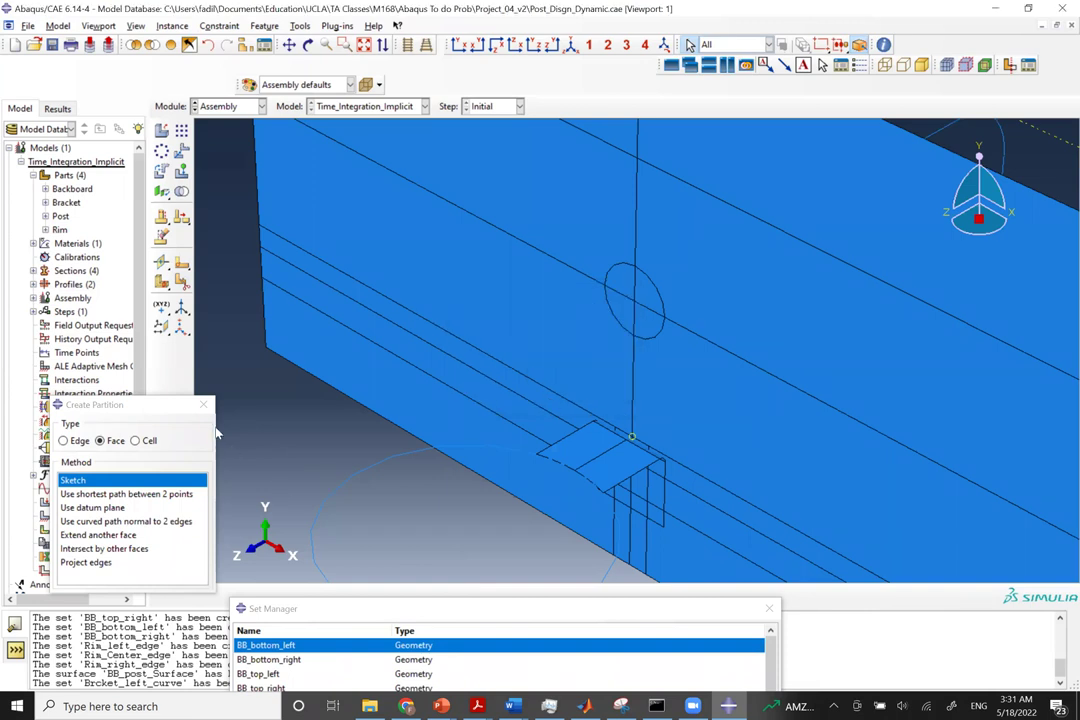
Move the Set Manager out of the way and remove the rim instance from the assembly display.
left_click(424, 611)
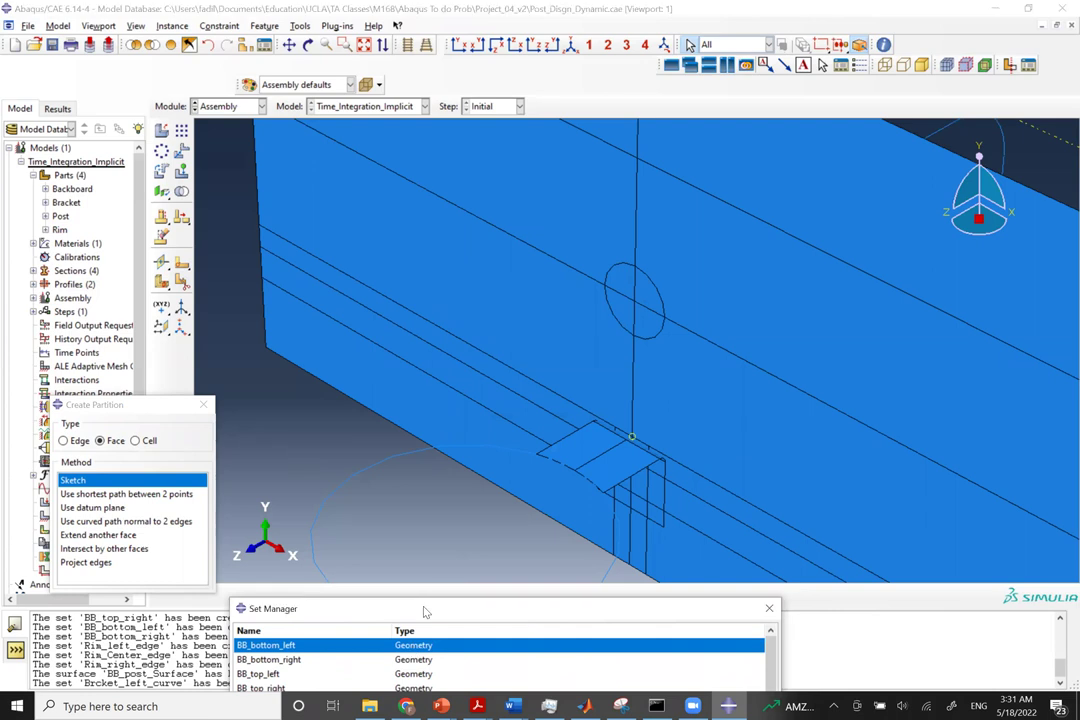
left_click_drag(424, 611, 420, 679)
left_click(340, 335)
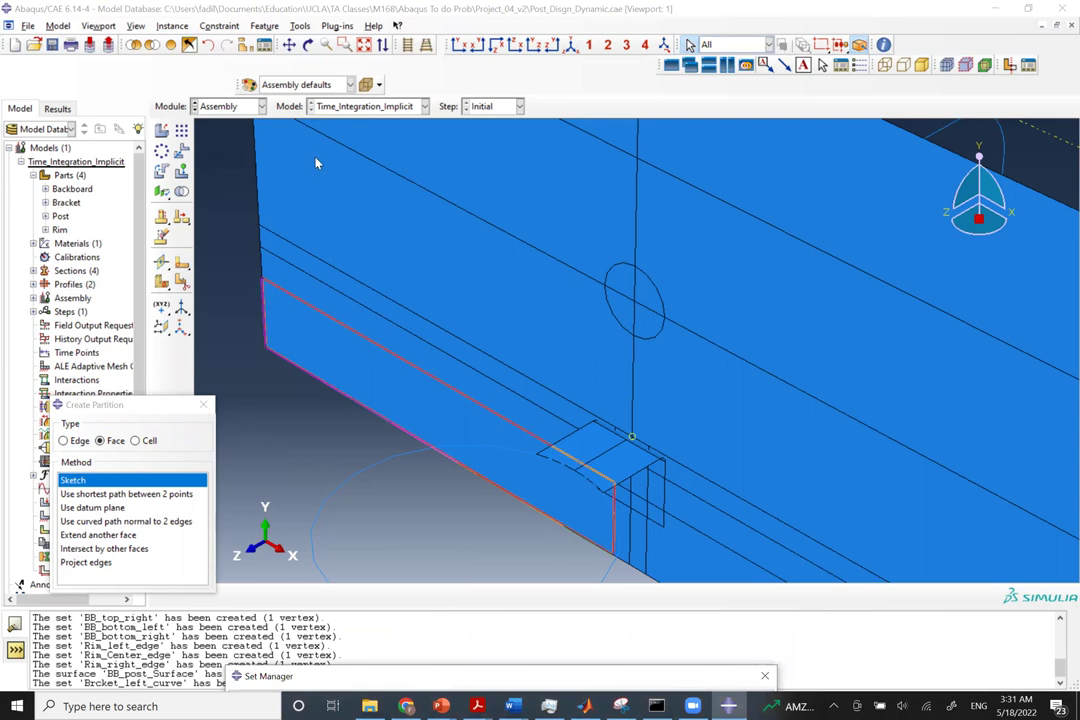
left_click(378, 366, "ctrl")
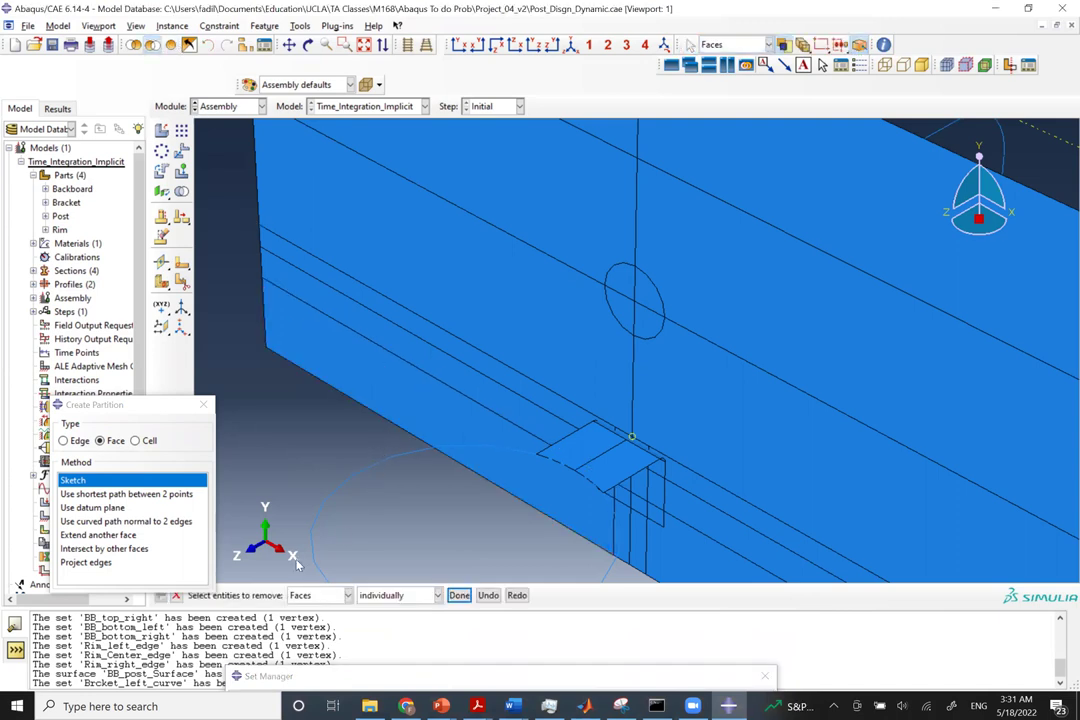
left_click(313, 596)
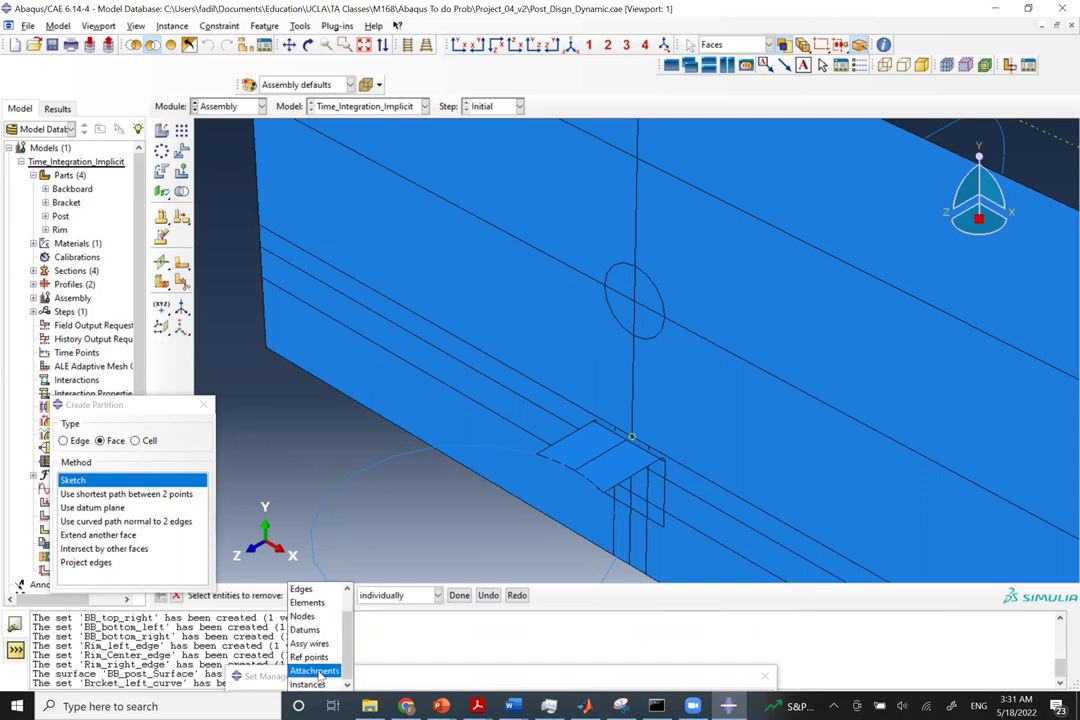
left_click(309, 684)
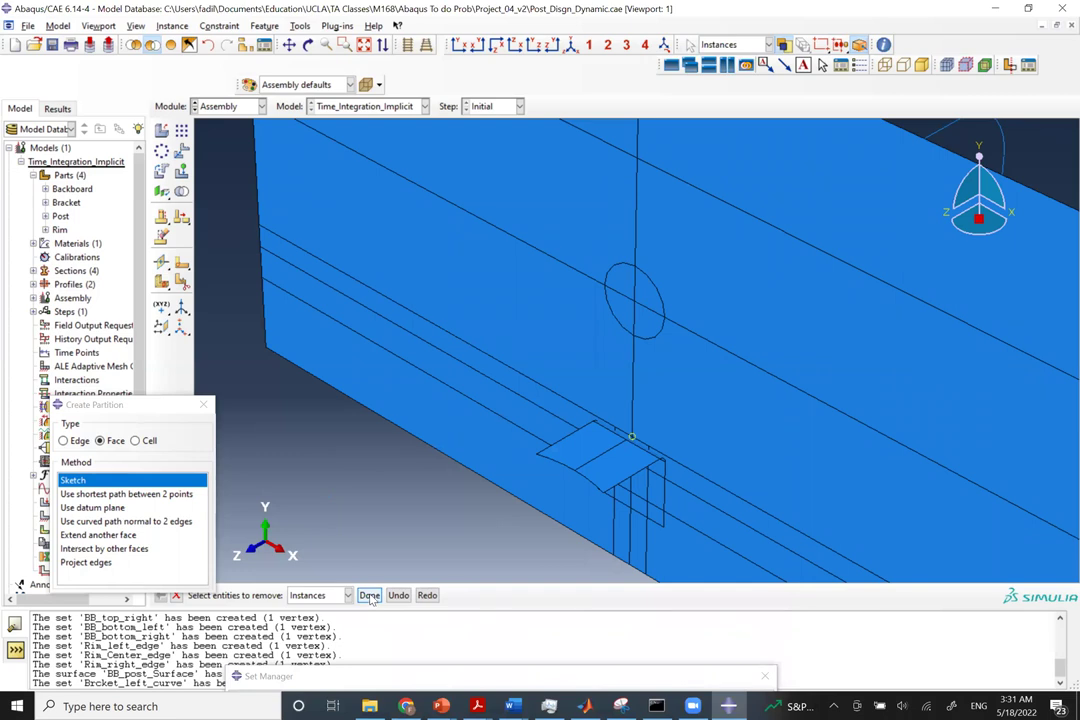
left_click(369, 596)
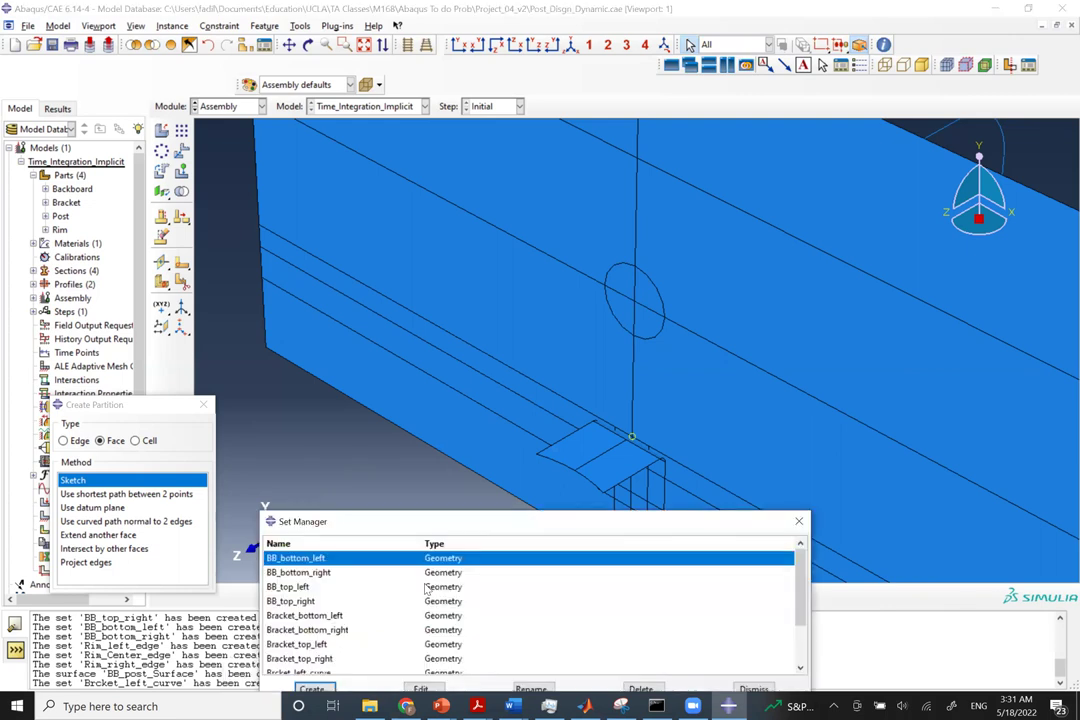
Create a geometry set named Bracket_center_curve from the middle vertex of the bracket top plate's curved edge.
left_click(312, 689)
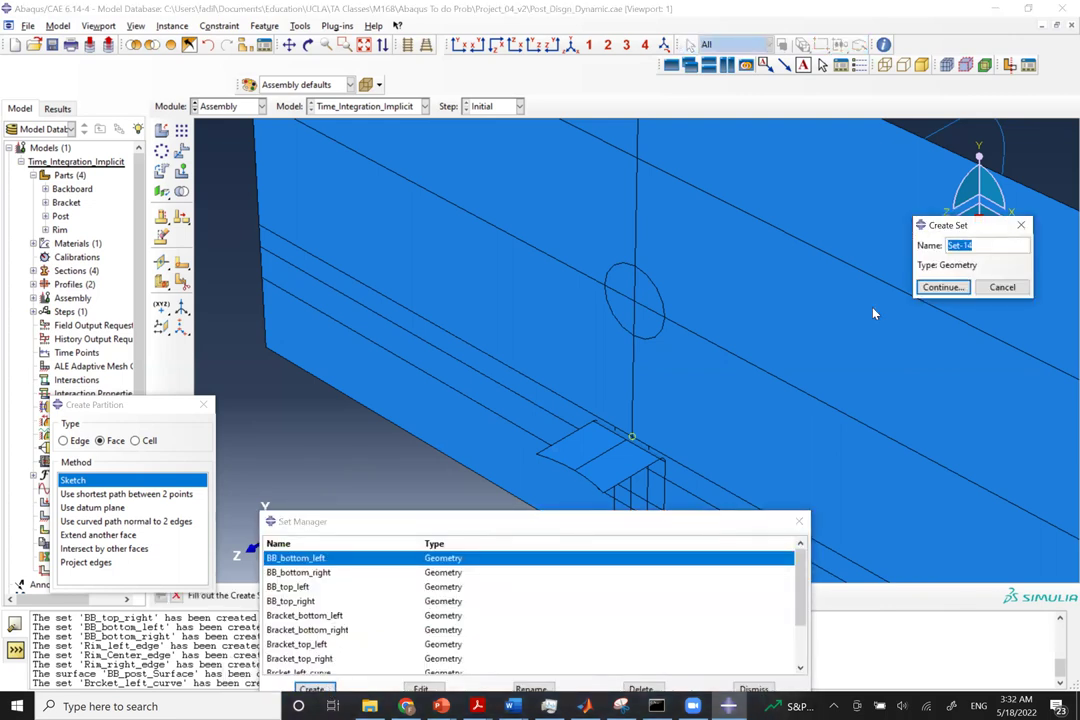
type("Bracket")
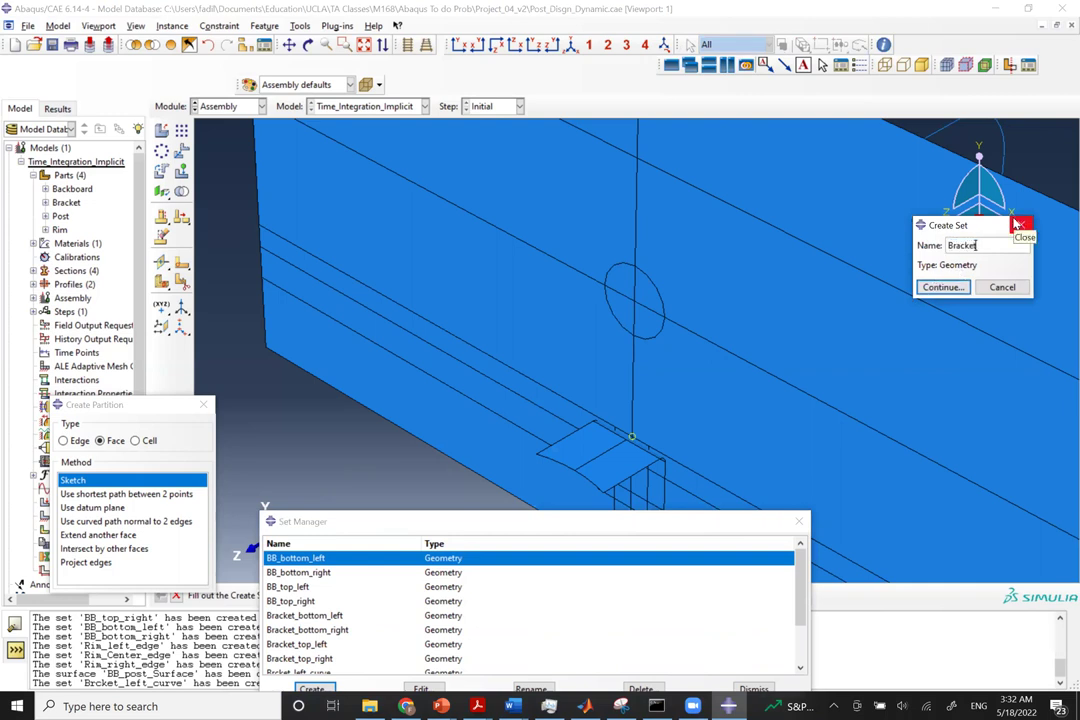
type("_cen")
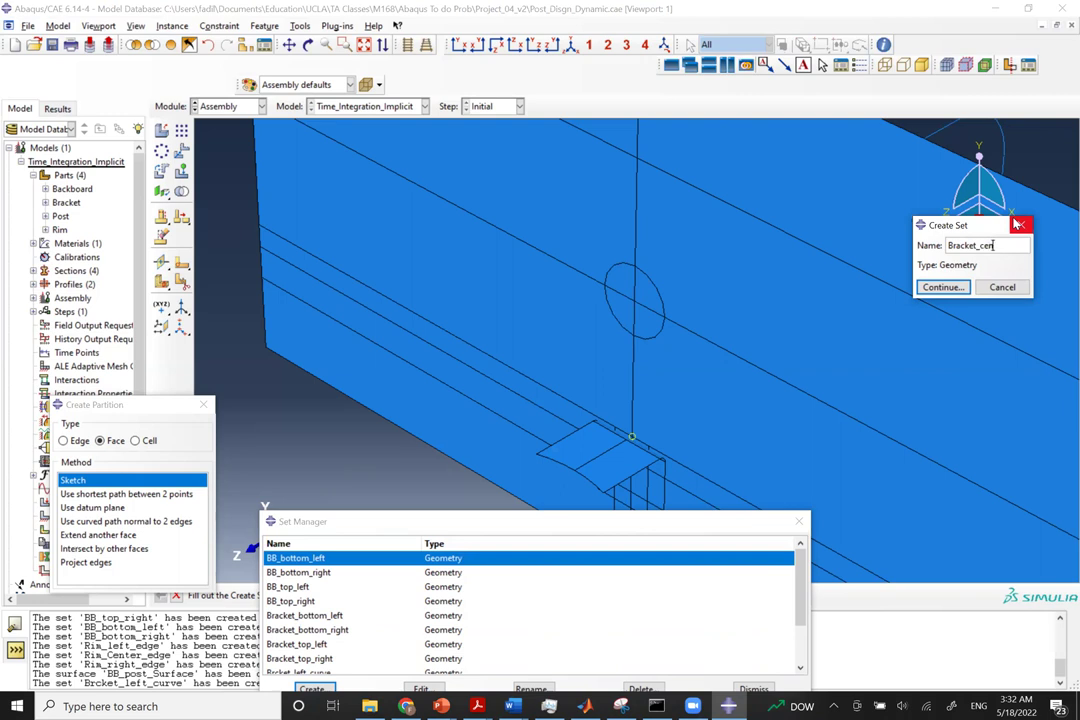
type("ter_curve")
key("Return")
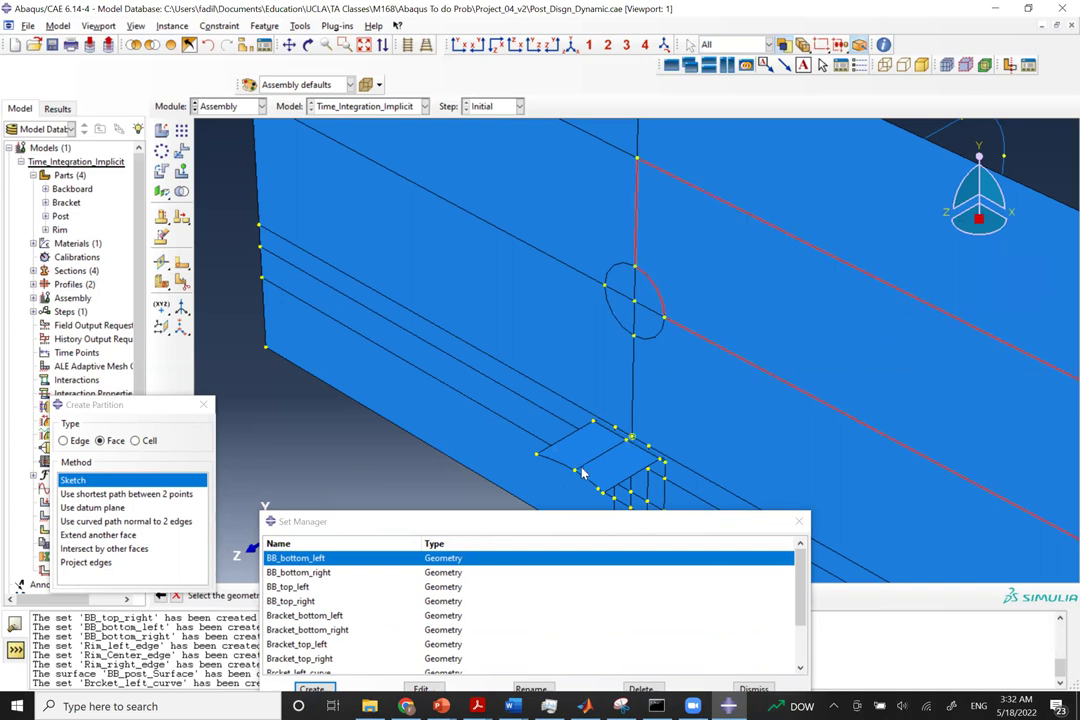
left_click(330, 644)
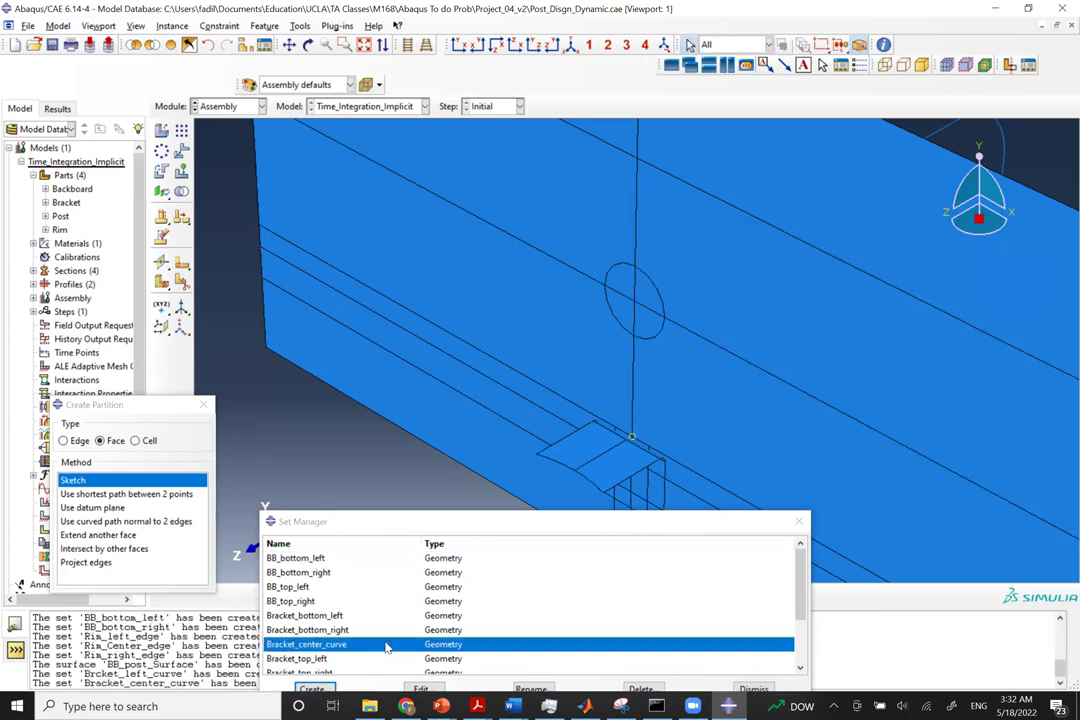
Create a geometry set named Bracket_right_curve from the near right corner vertex of the bracket top plate's curved edge.
left_click(318, 689)
type("Bra")
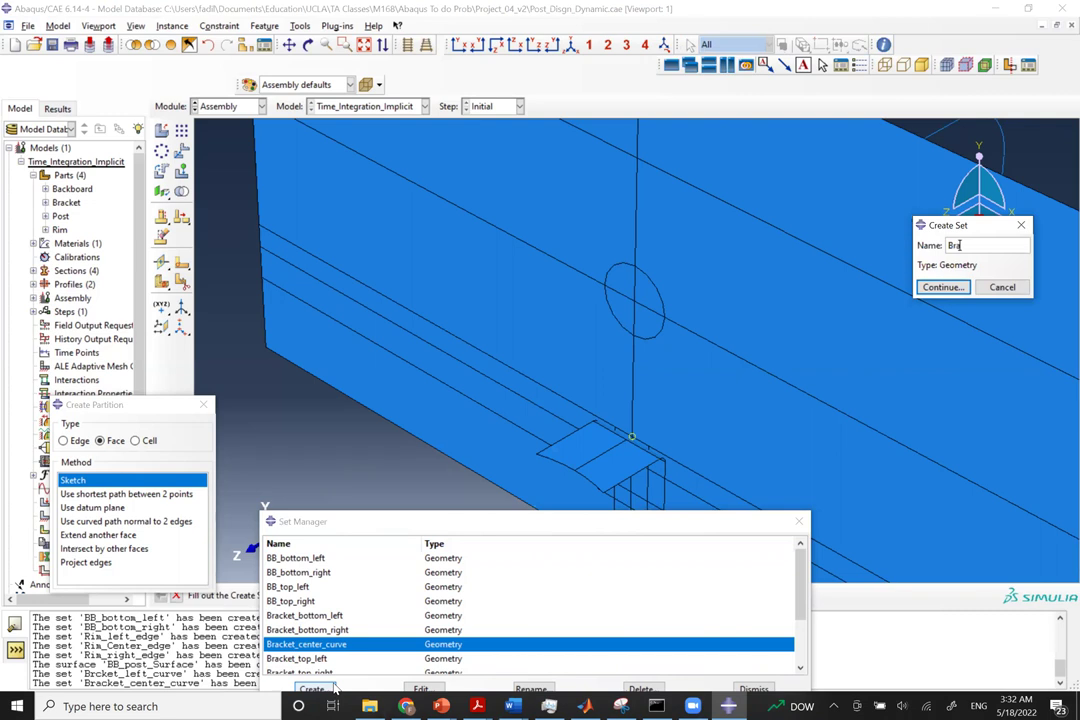
type("cket_righ")
type("_curve")
key("Return")
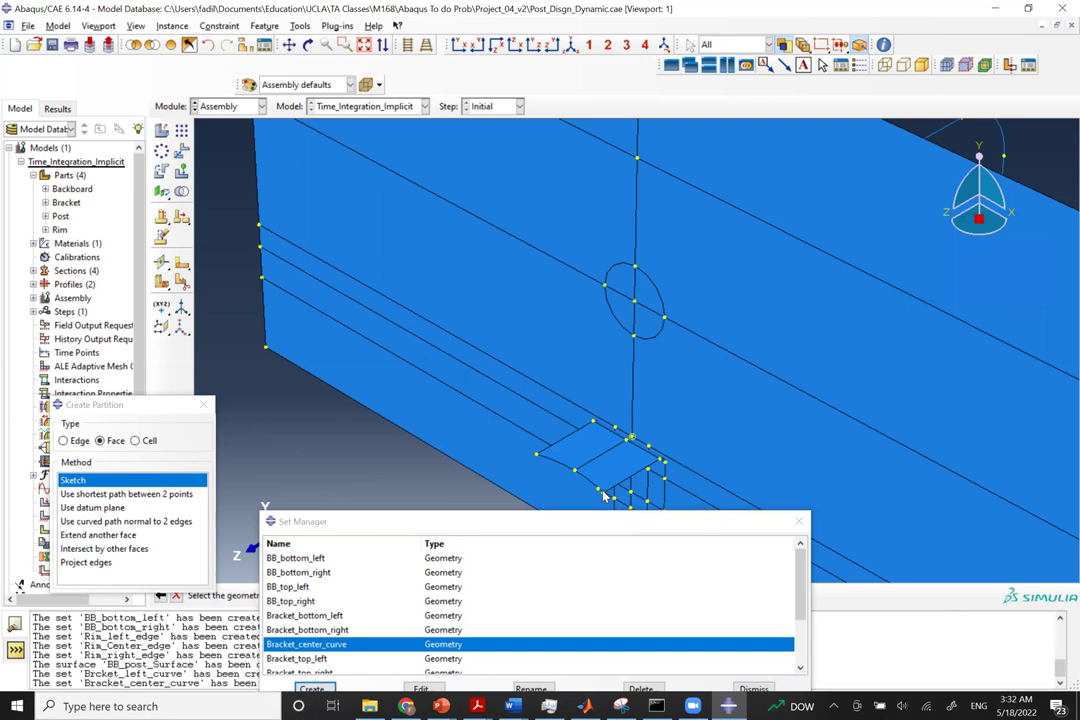
scroll(604, 500, "up", 5)
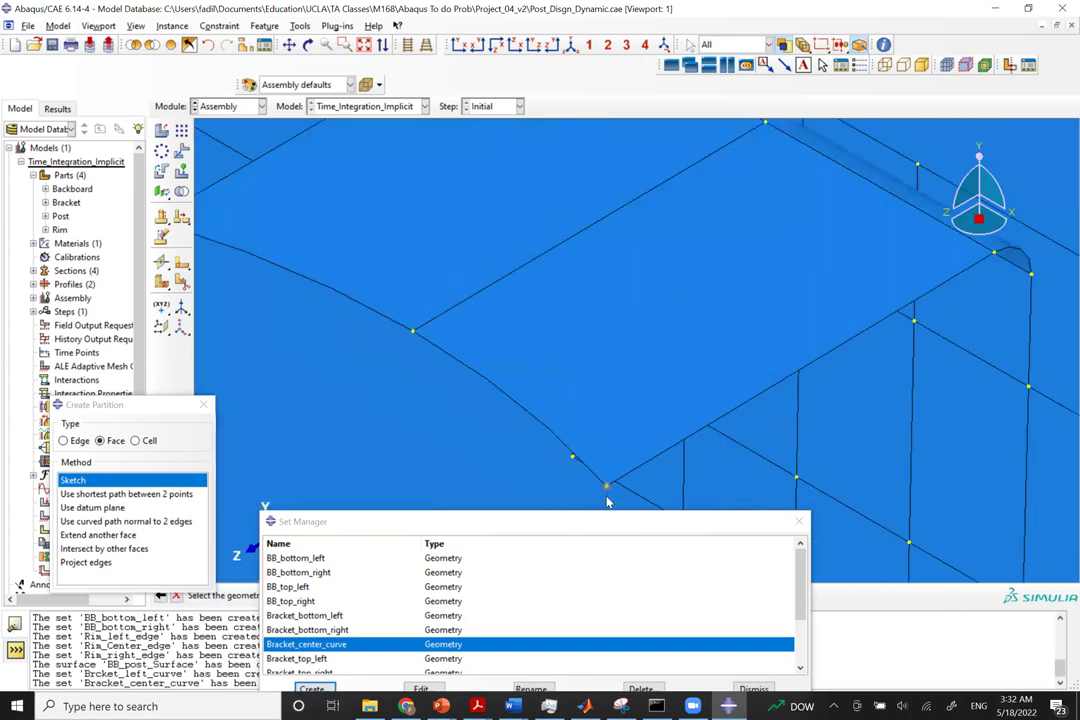
left_click(606, 489)
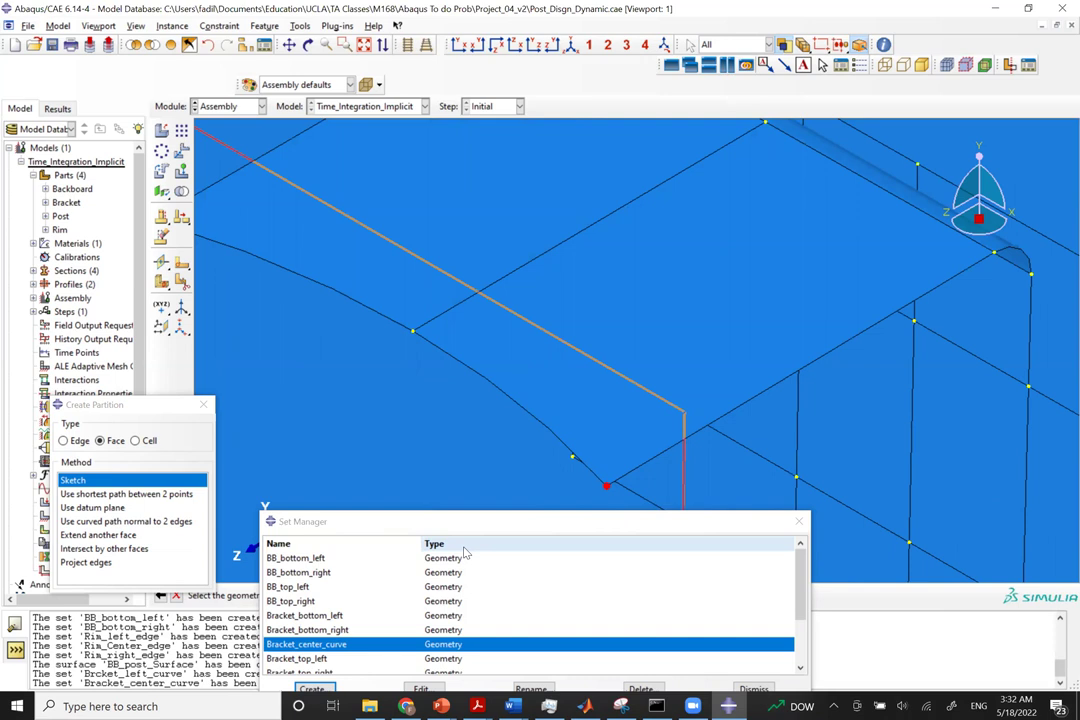
middle_click(394, 468)
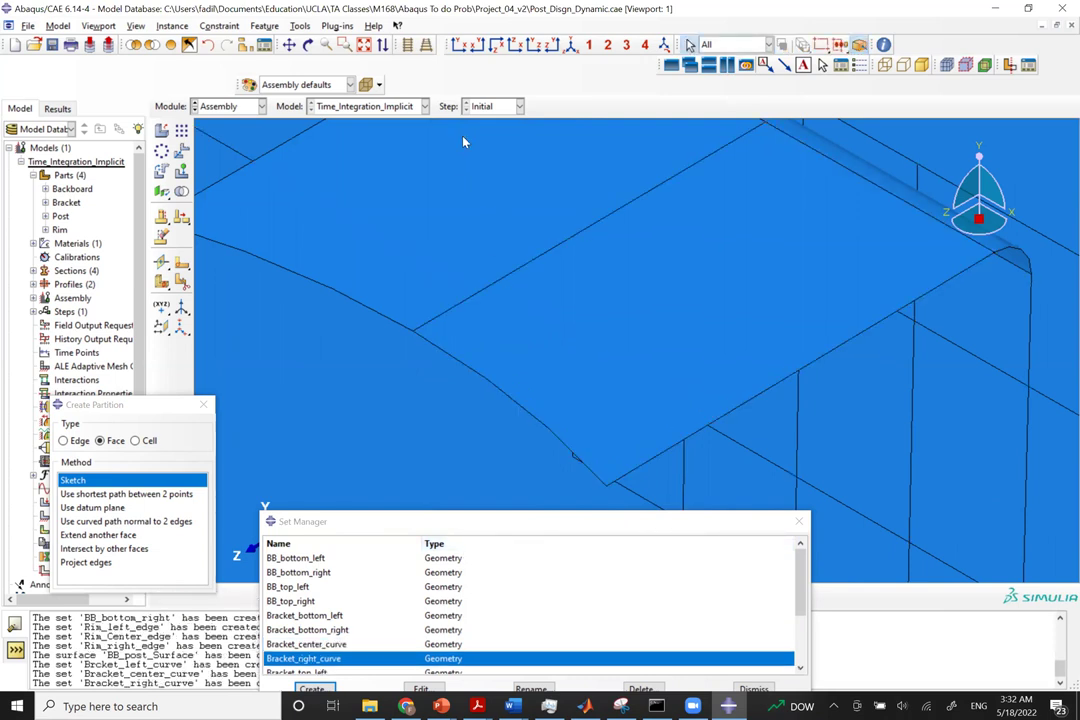
Close the Create Partition dialog and widen the model tree.
scroll(391, 279, "down", 10)
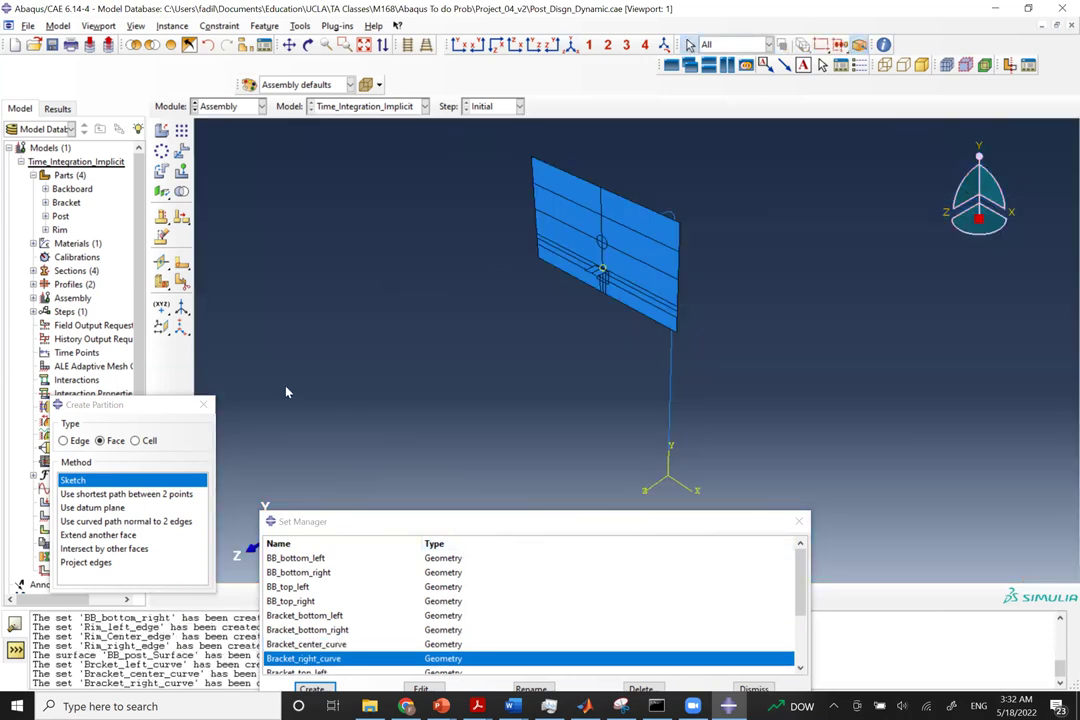
left_click(204, 404)
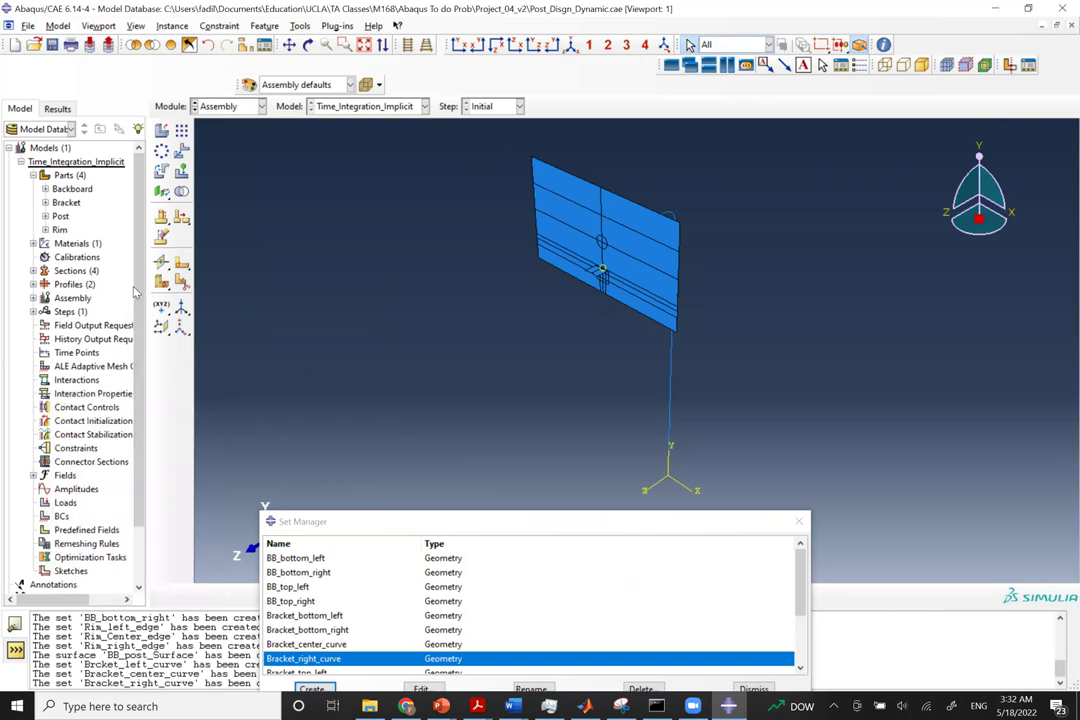
left_click_drag(145, 289, 188, 290)
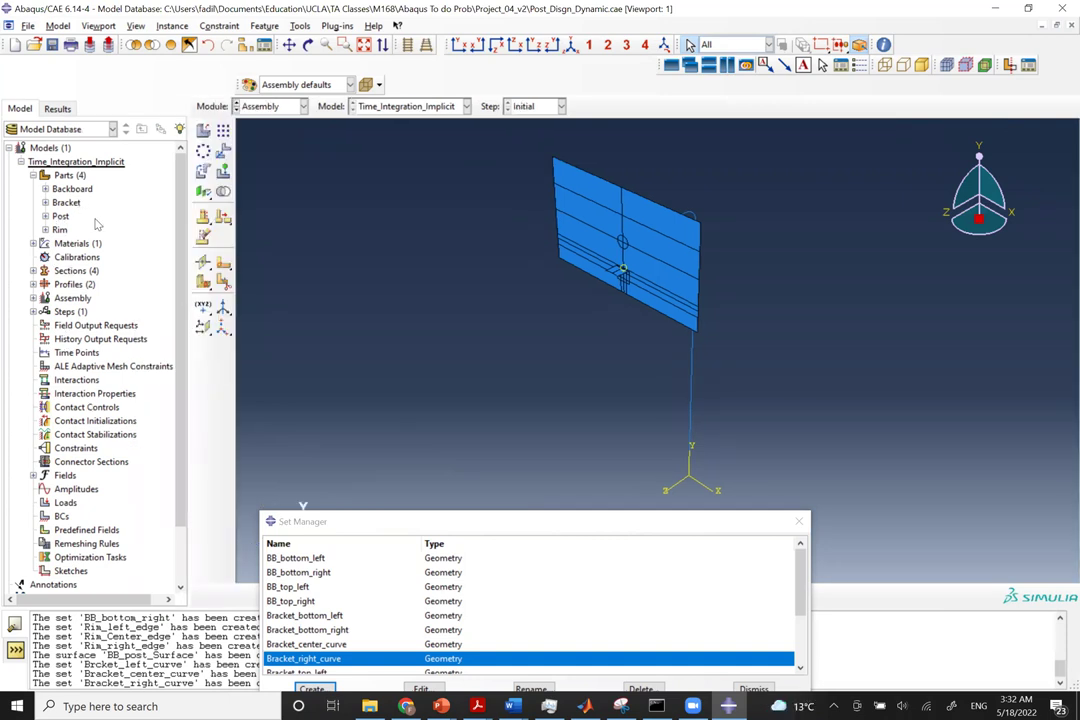
Expand the assembly's sets in the model tree and highlight the rim edge sets to examine their location.
left_click(72, 298)
scroll(60, 290, "down", 1)
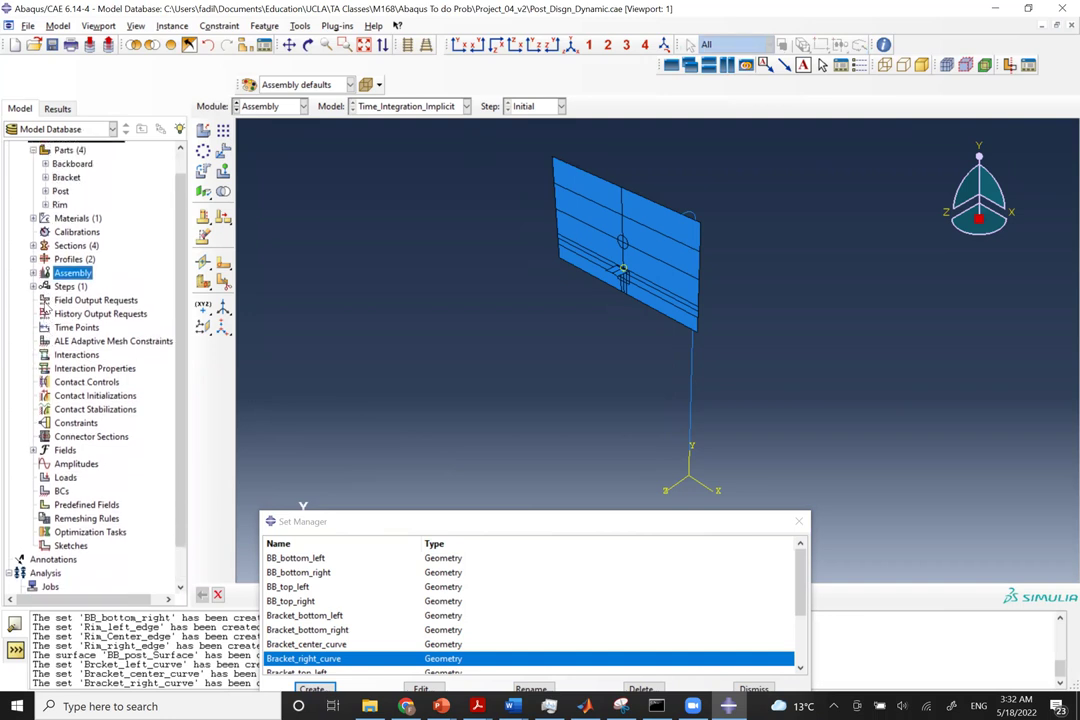
scroll(45, 305, "up", 1)
left_click(33, 288)
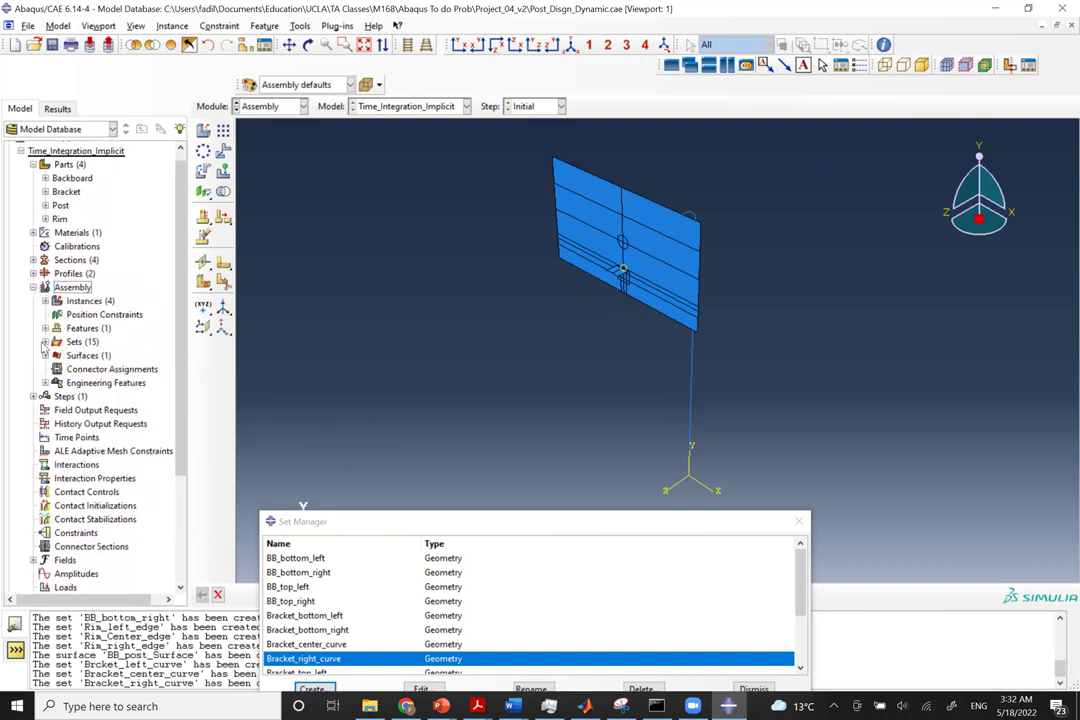
left_click(45, 342)
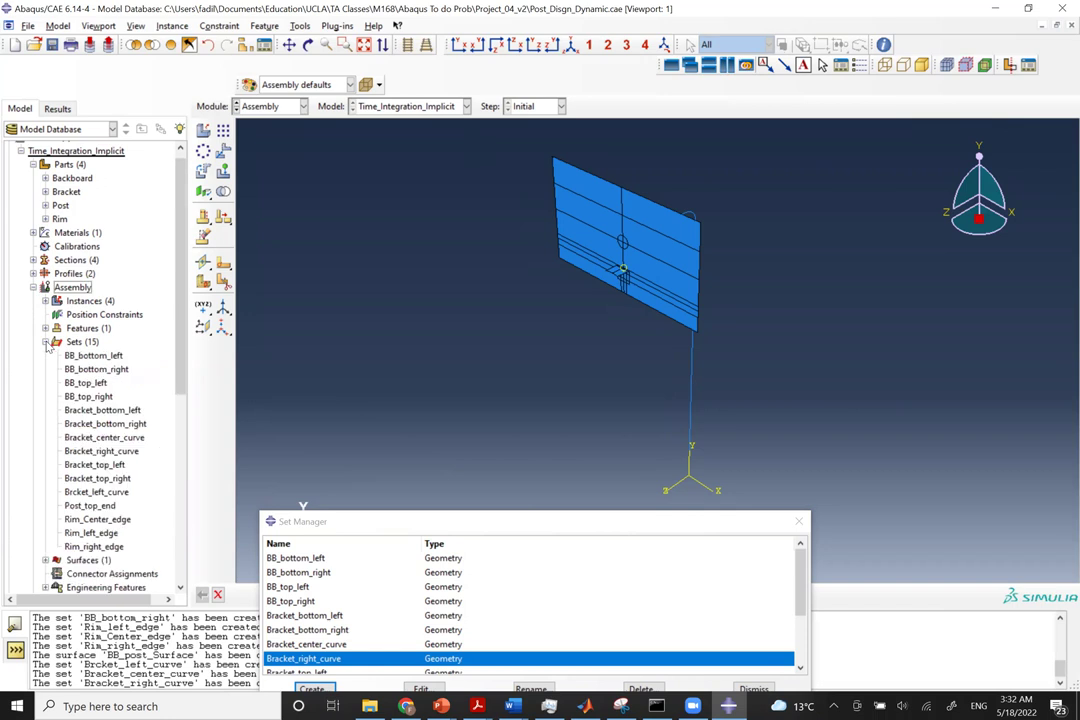
left_click(95, 548)
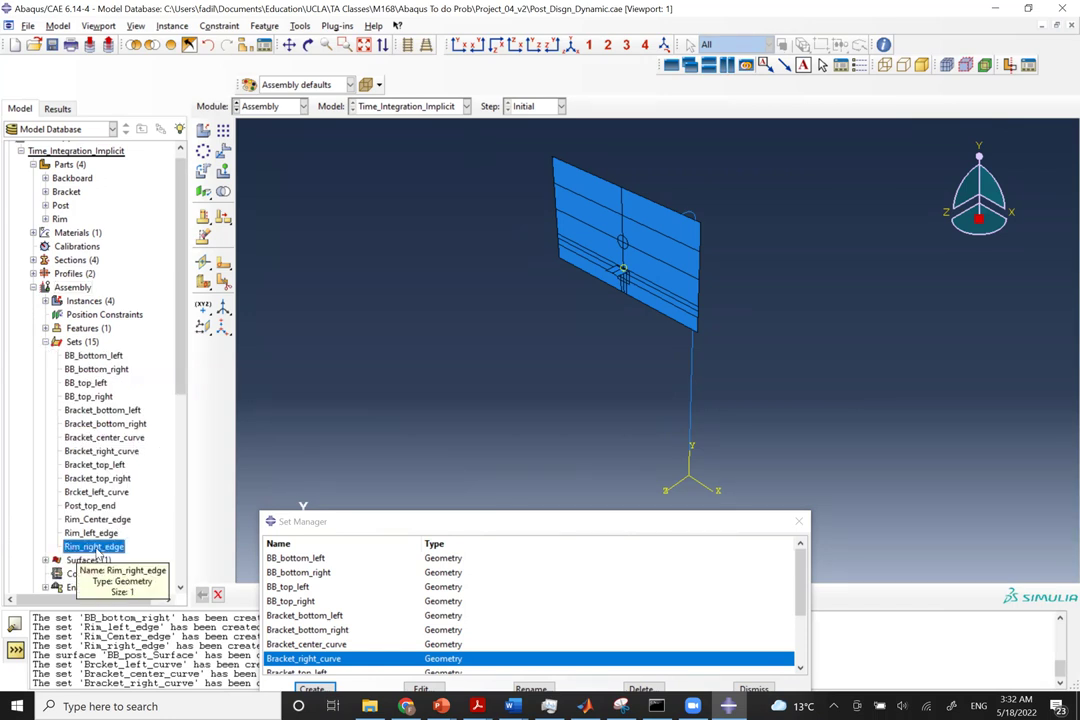
left_click(91, 533)
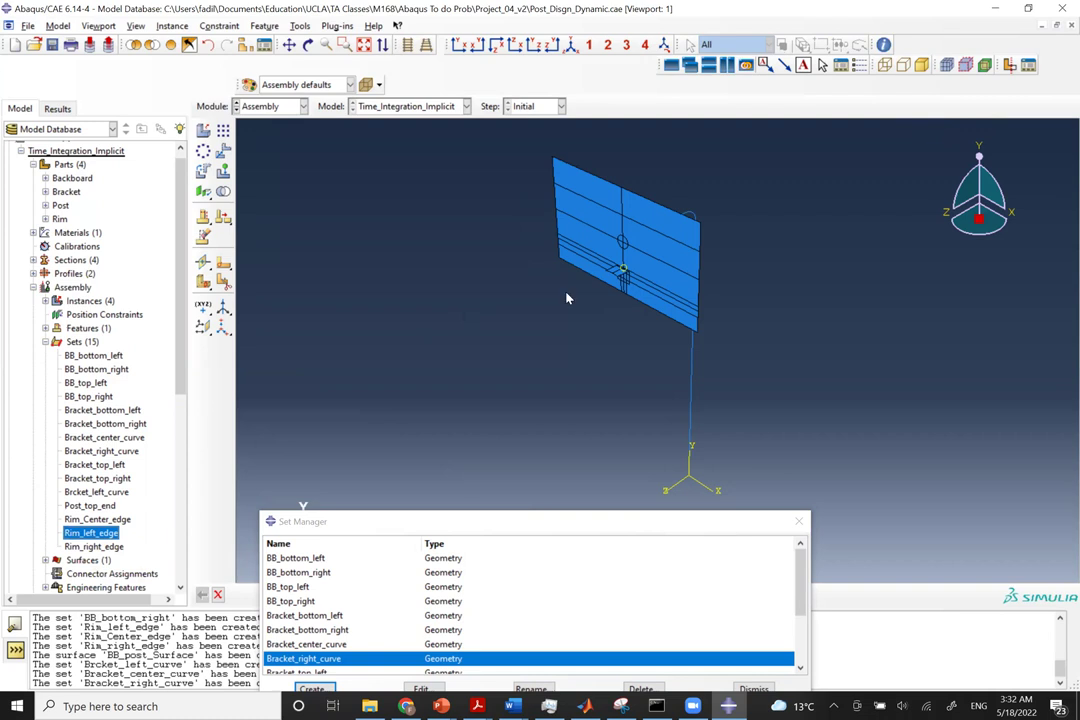
scroll(617, 277, "up", 5)
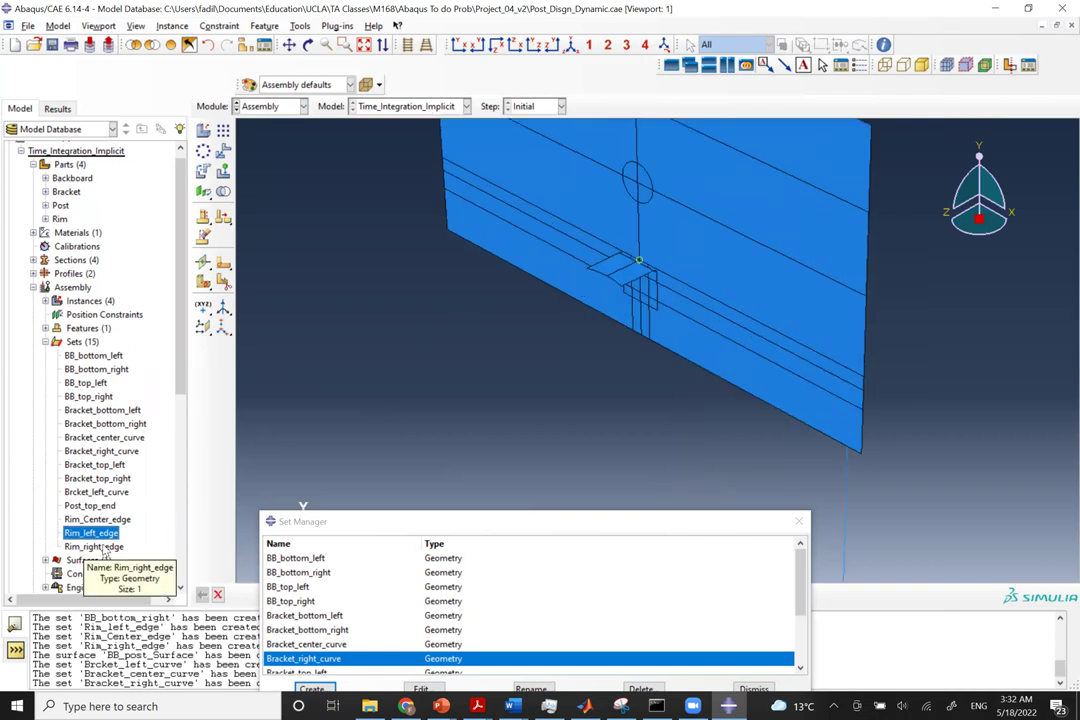
Highlight the Post_top_end, bracket and BB_top_right sets one by one to check which vertex each contains.
left_click(100, 507)
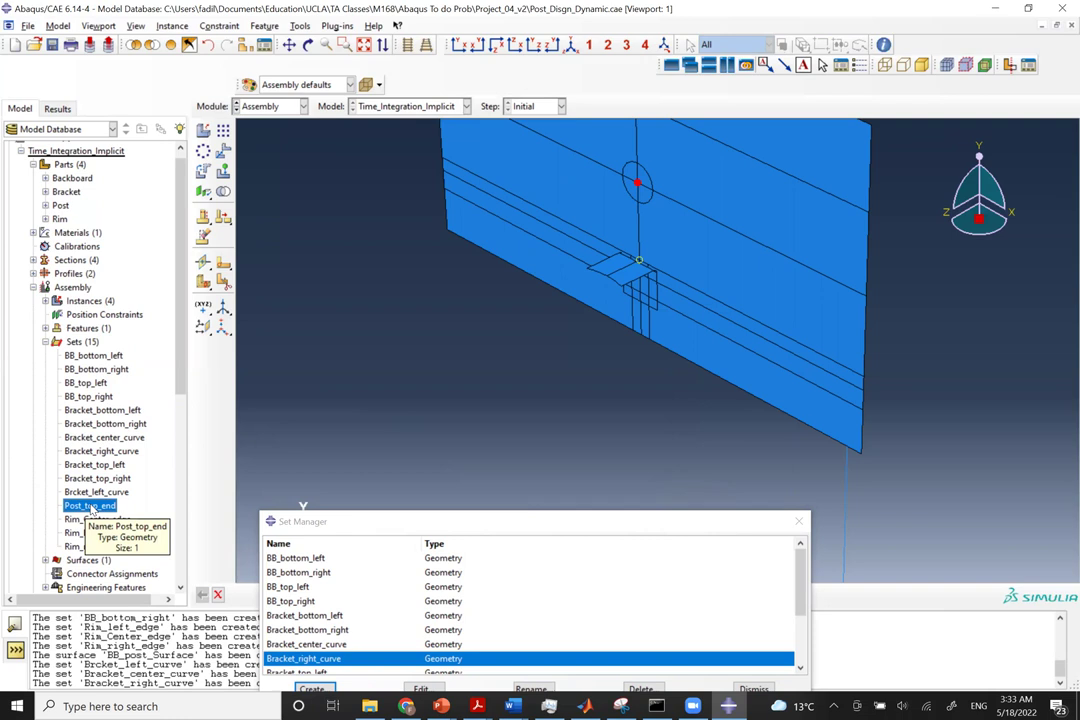
left_click(126, 479)
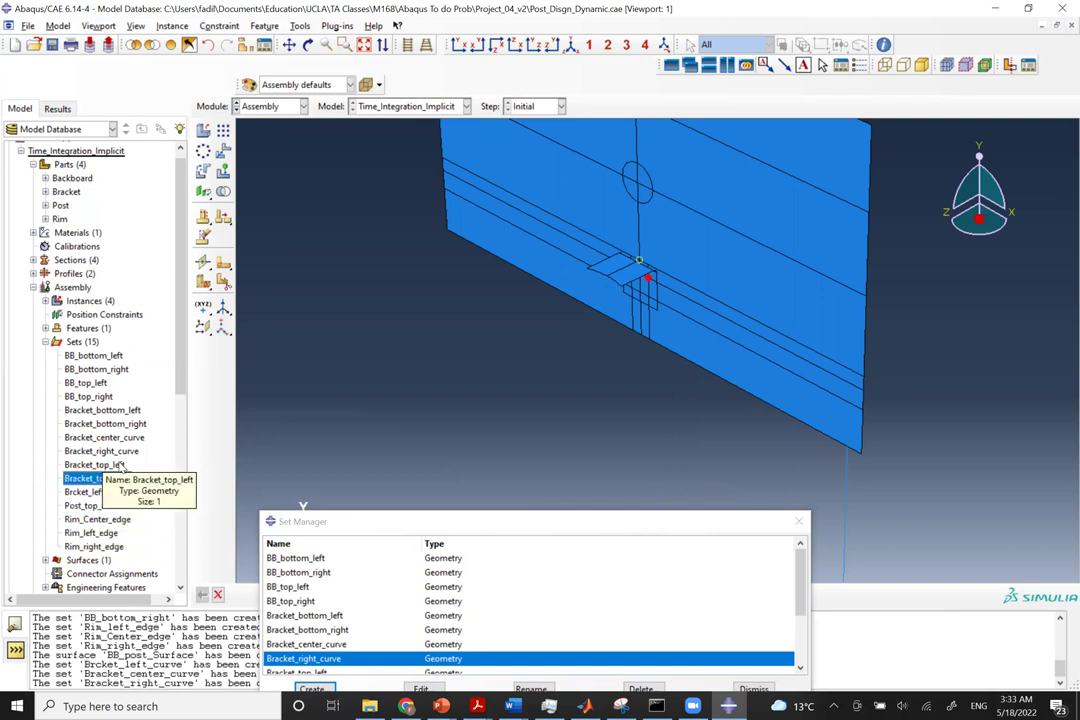
left_click(120, 466)
left_click(112, 452)
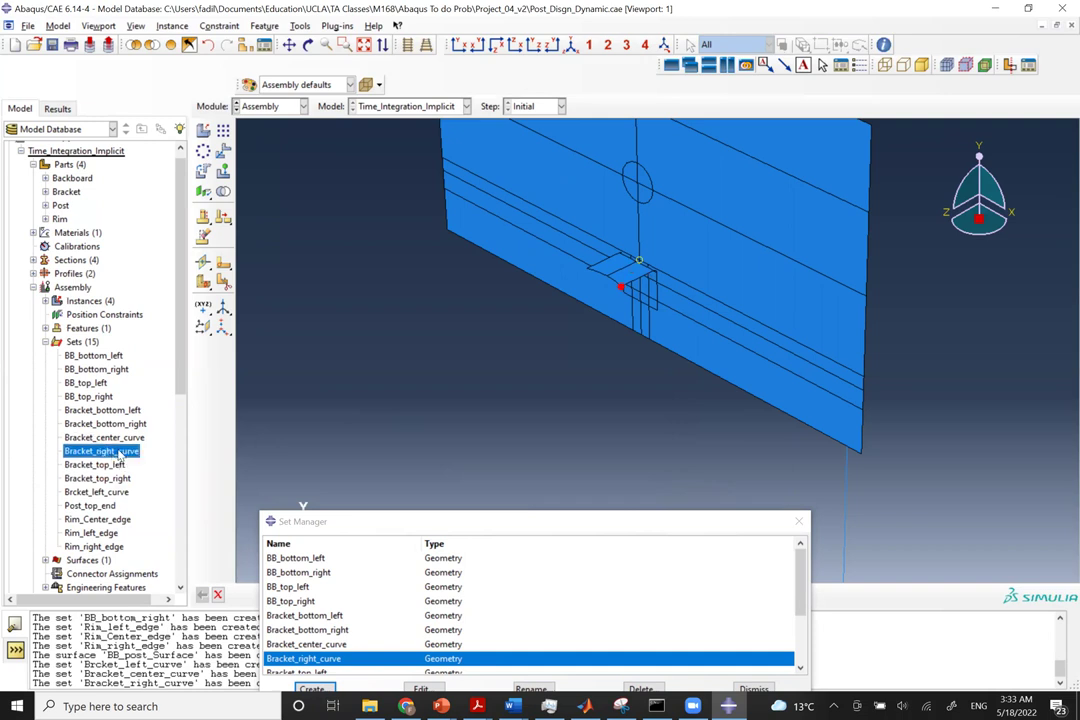
left_click(113, 439)
left_click(110, 425)
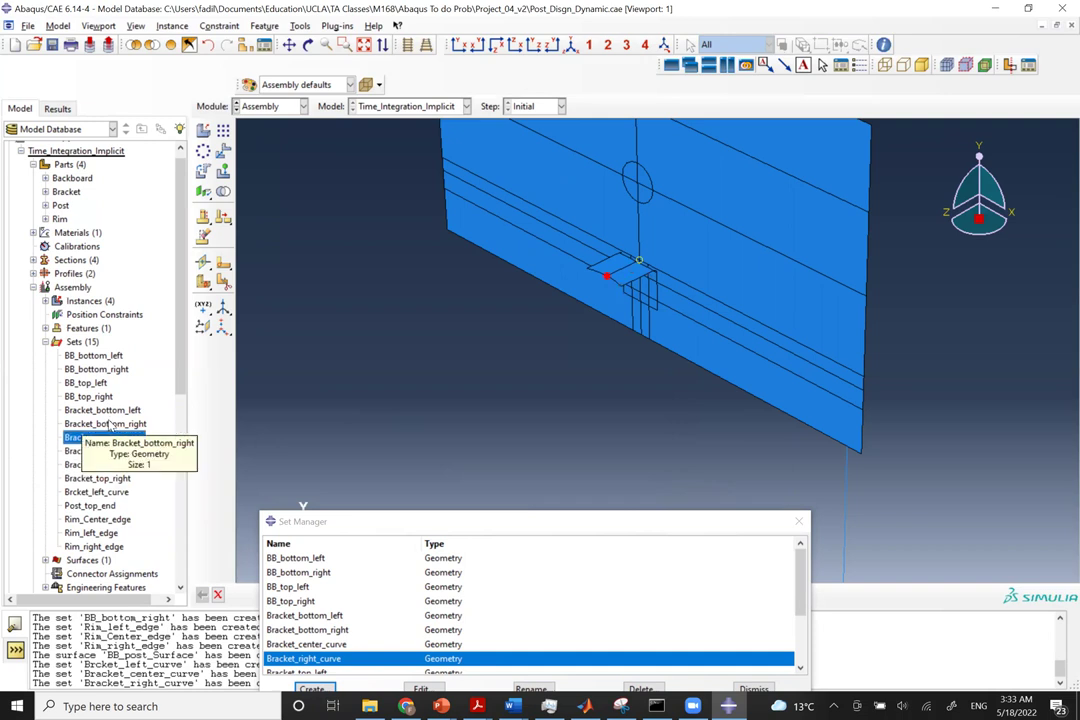
left_click(100, 410)
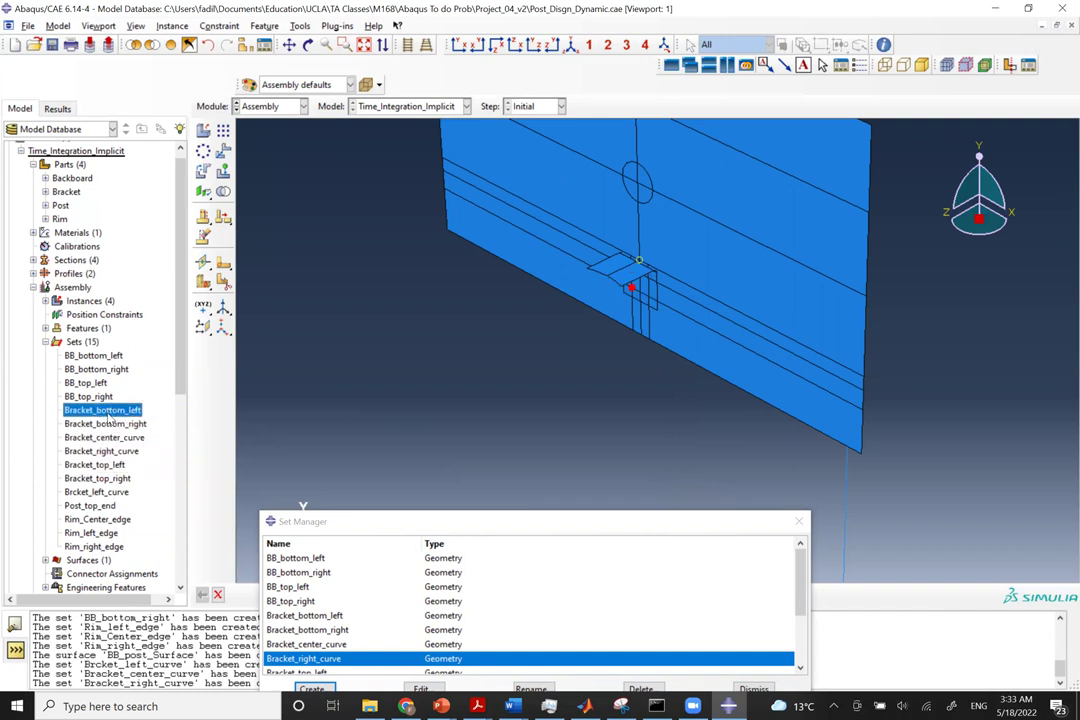
left_click(100, 397)
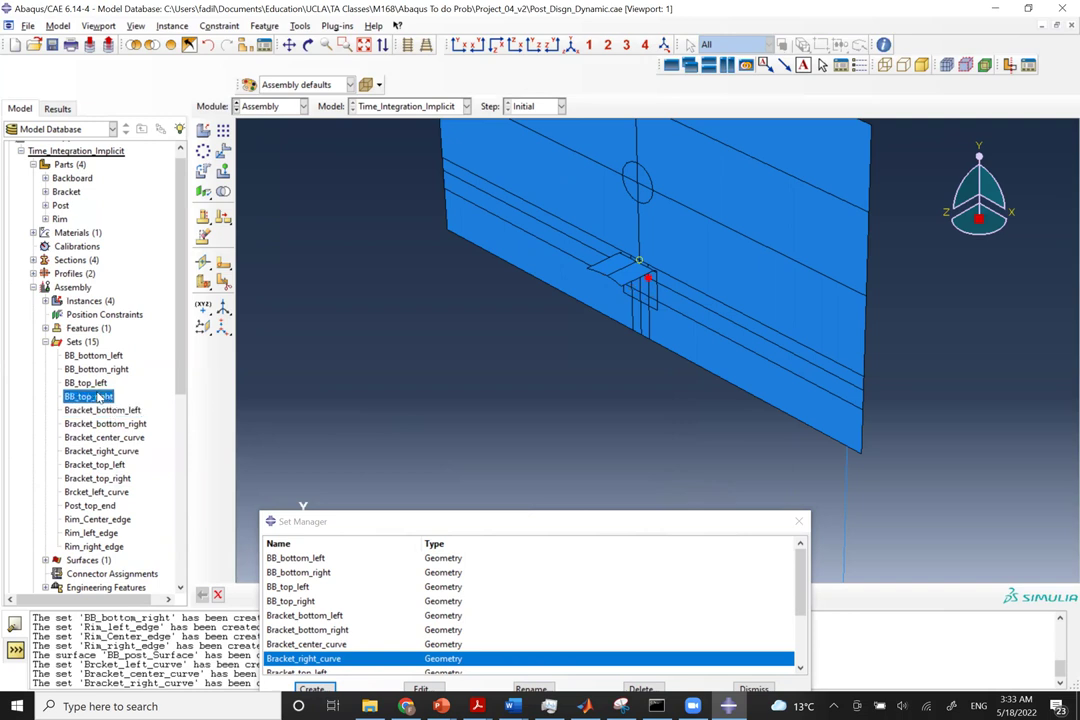
left_click(124, 494)
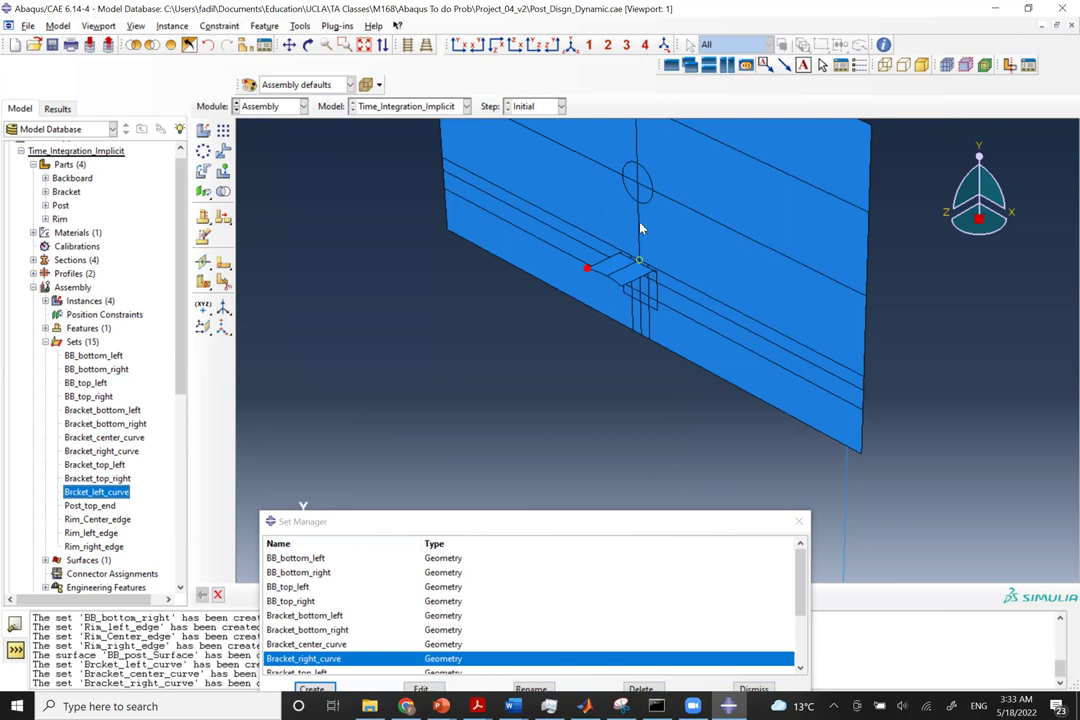
scroll(636, 229, "down", 2)
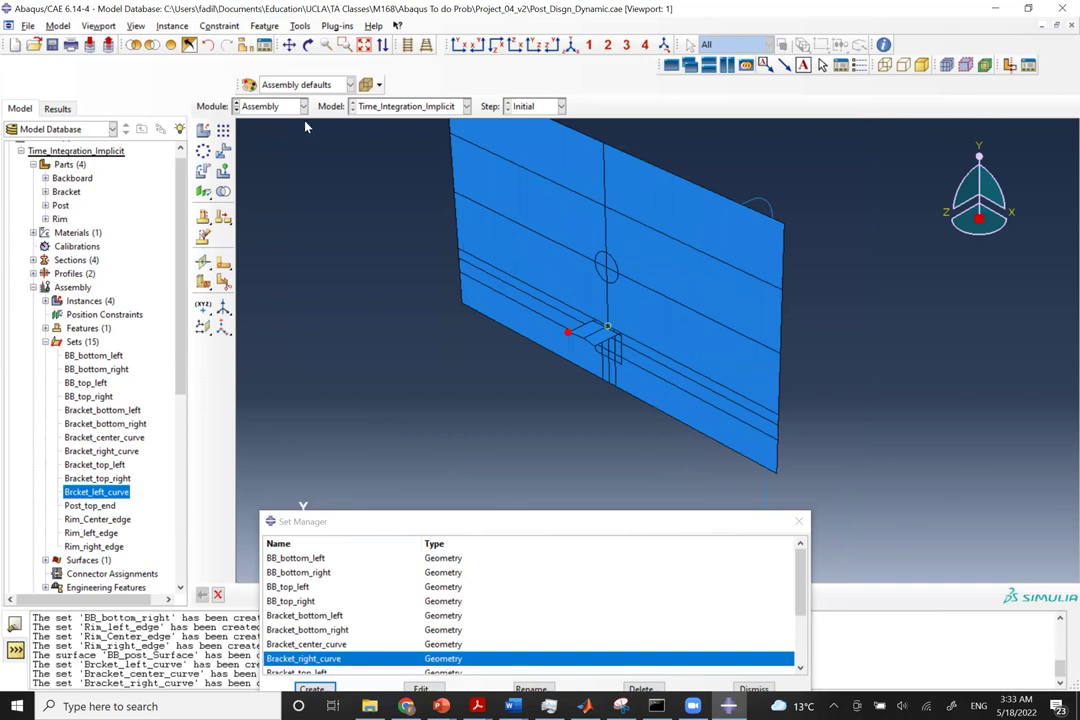
Close the Set Manager and open the Constraint Manager in the Interaction module.
left_click(797, 522)
left_click(273, 106)
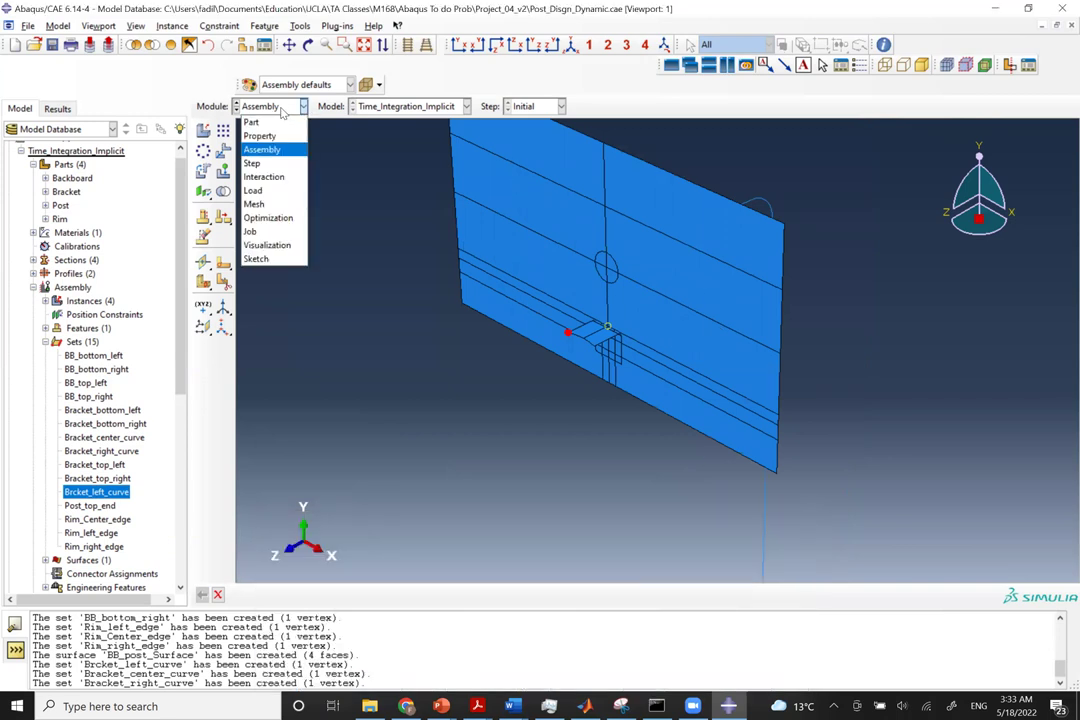
left_click(255, 176)
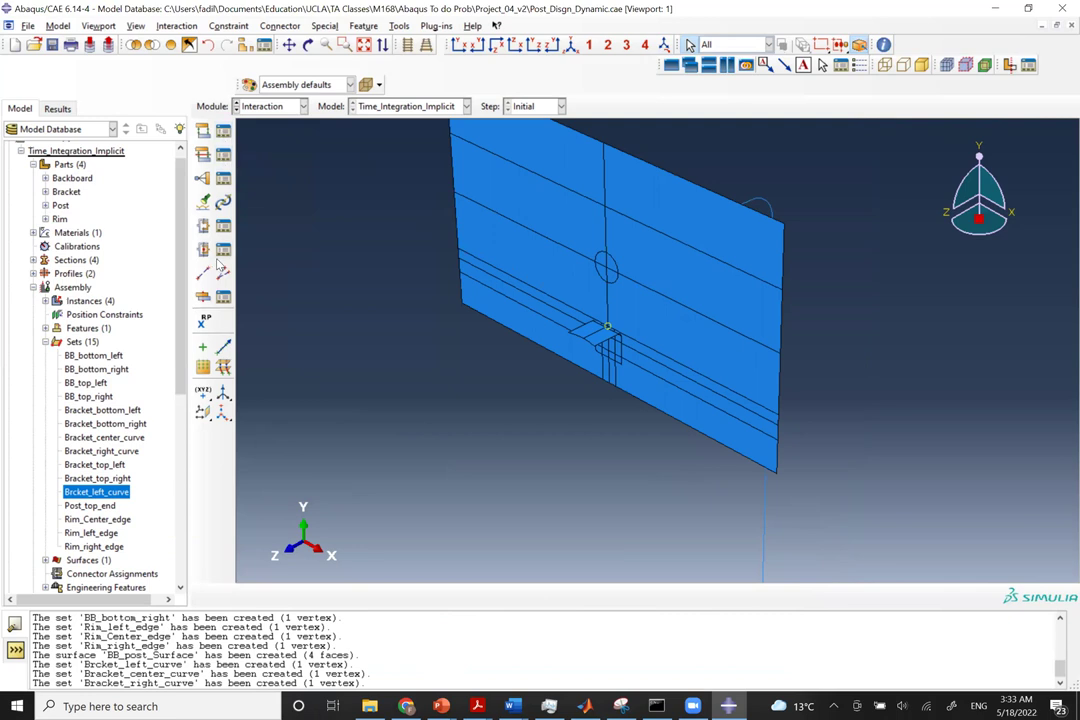
left_click(224, 179)
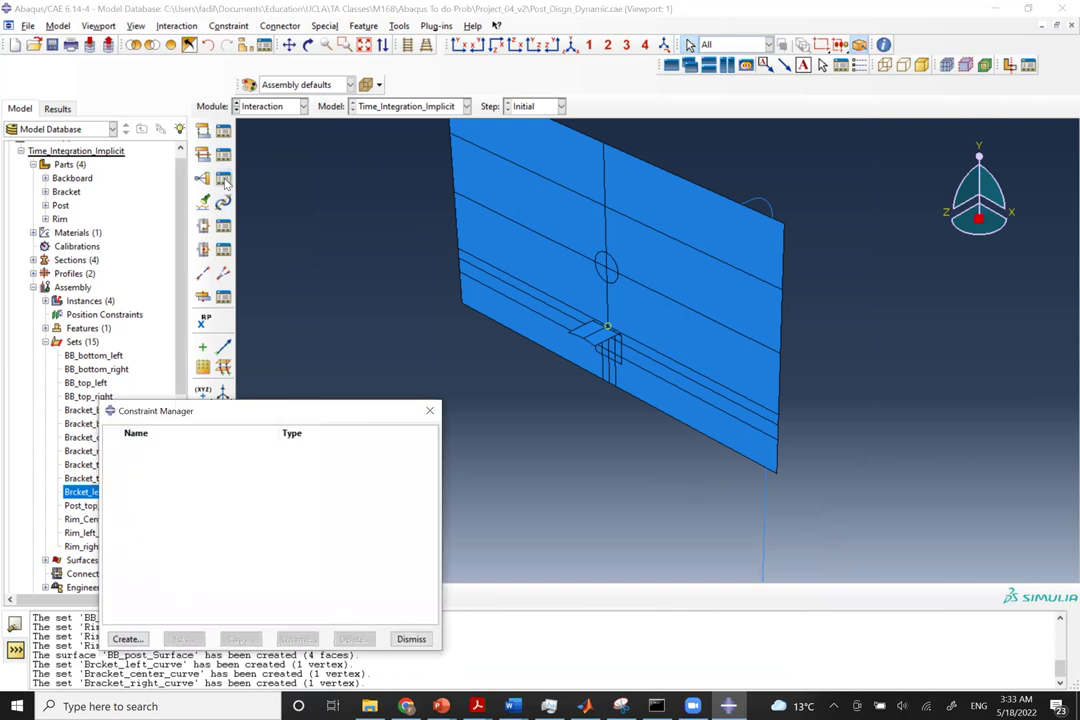
Start a new Coupling constraint named Brack_Rim_left_curve.
left_click(127, 639)
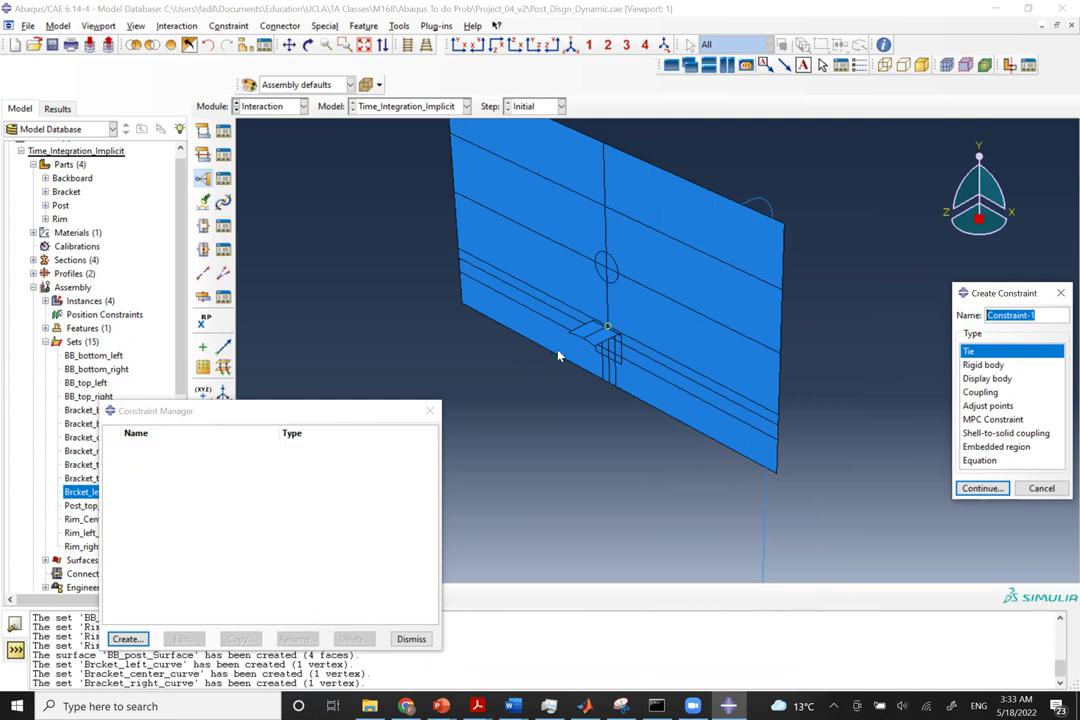
type("B")
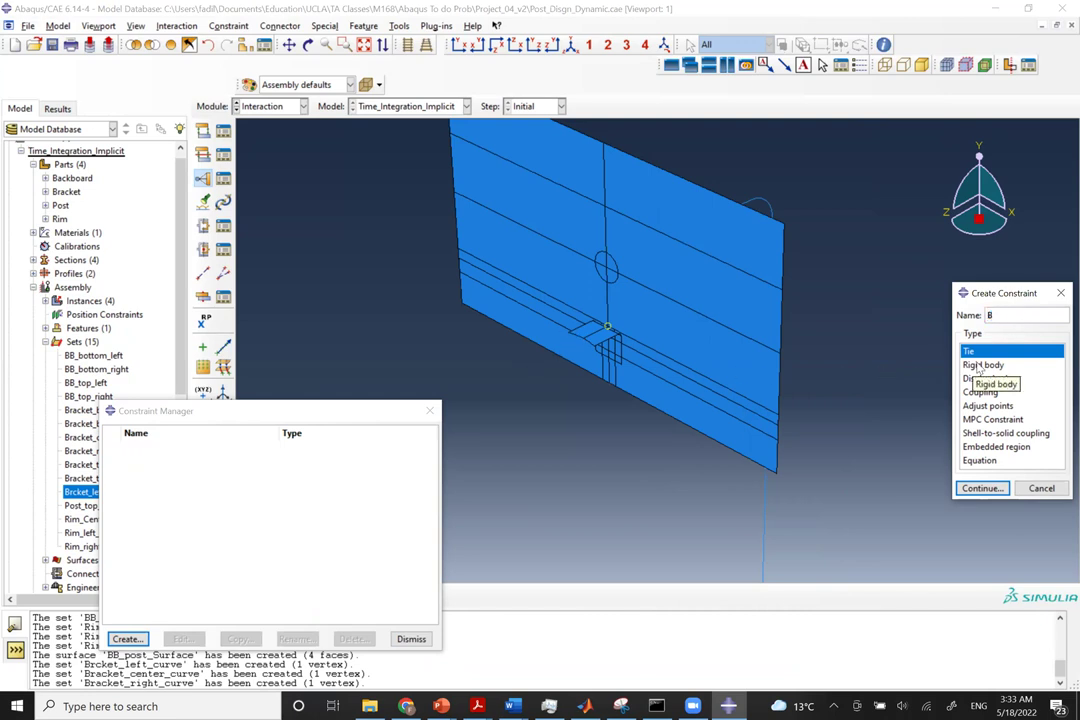
type("rack_Rim_left_curve")
left_click(980, 392)
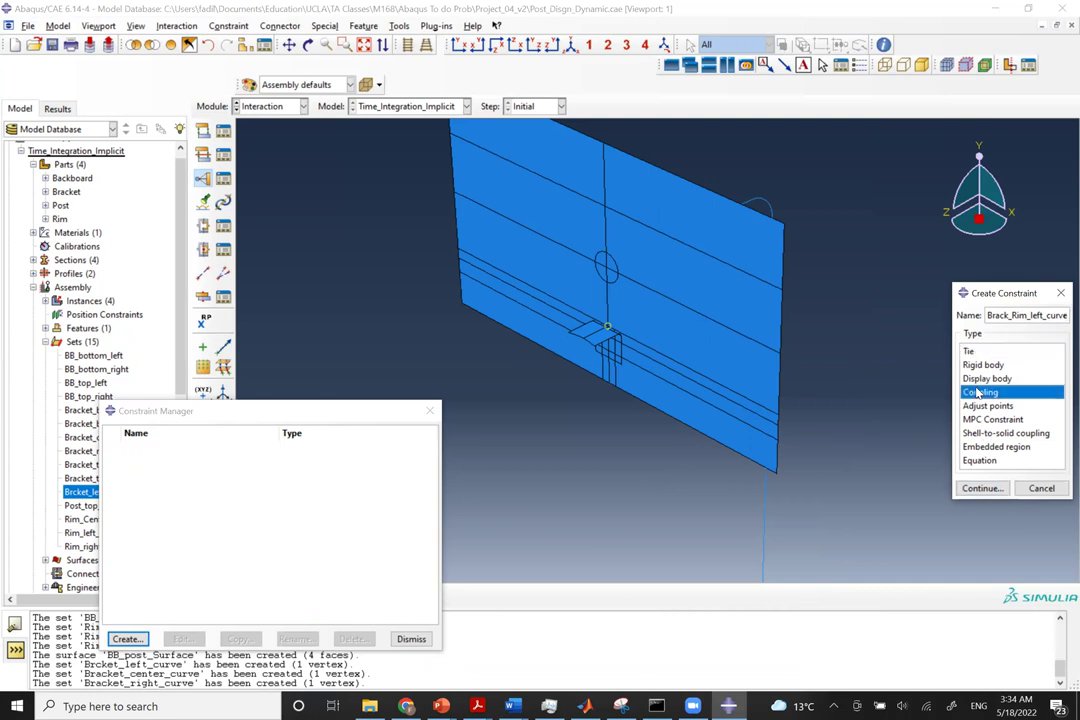
left_click(981, 488)
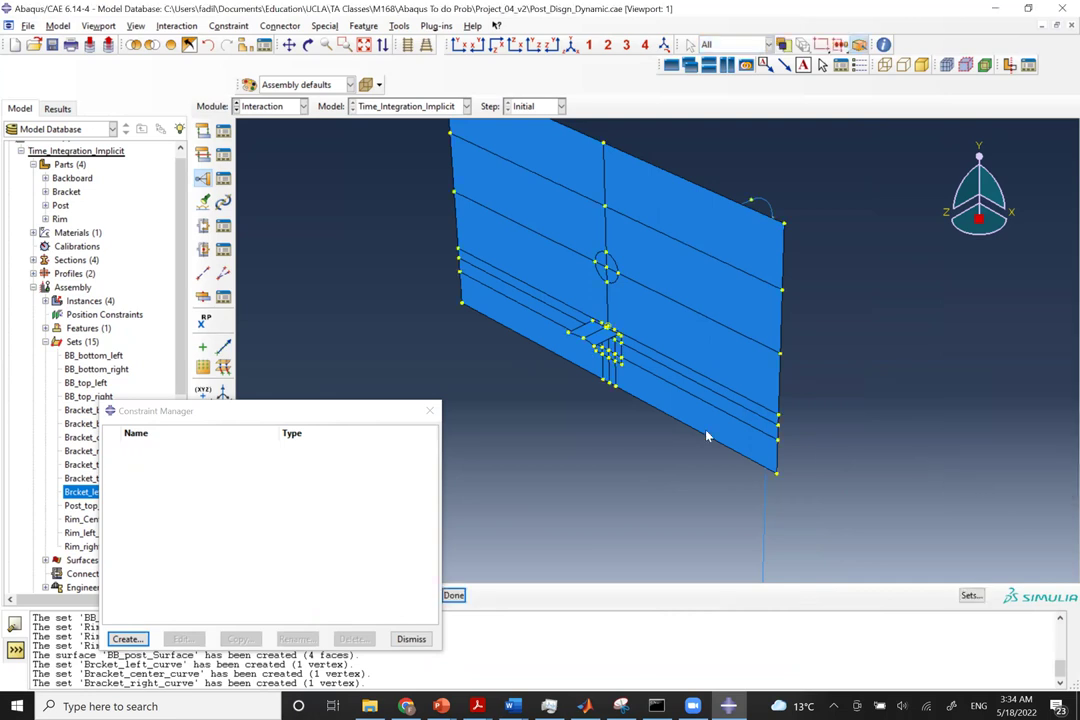
Assign the Brcket_left_curve set as the coupling's control point, with selections highlighted in the viewport and the dialogs moved clear of the model.
left_click(970, 595)
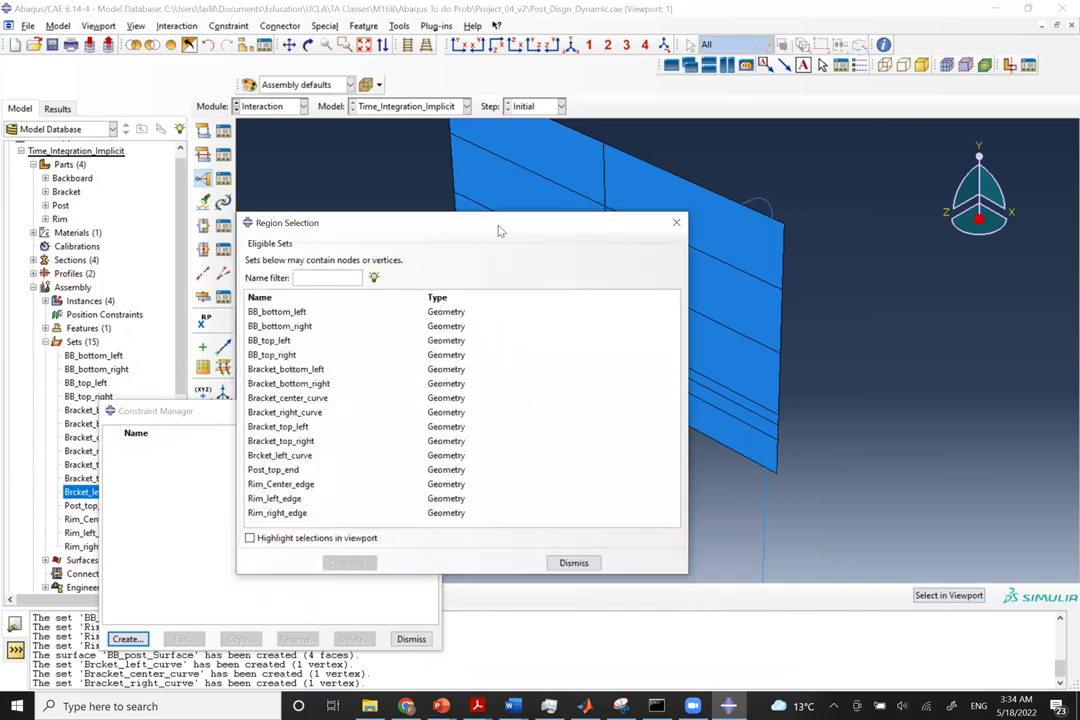
left_click_drag(500, 230, 818, 241)
left_click(358, 419)
left_click_drag(358, 419, 300, 166)
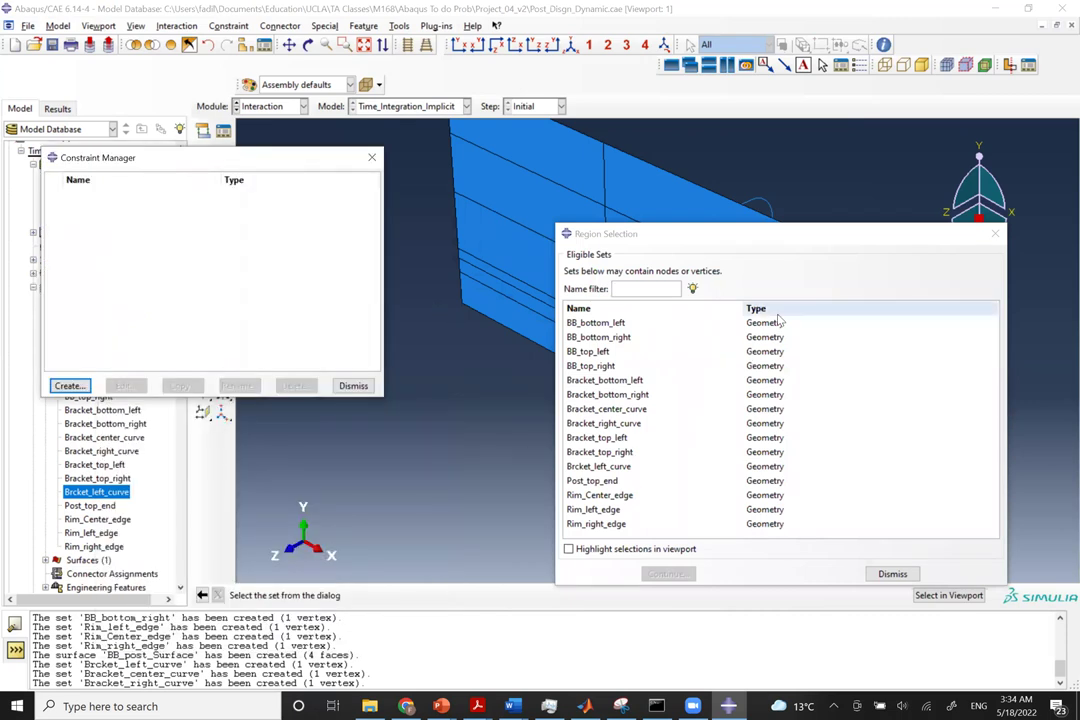
left_click(698, 237)
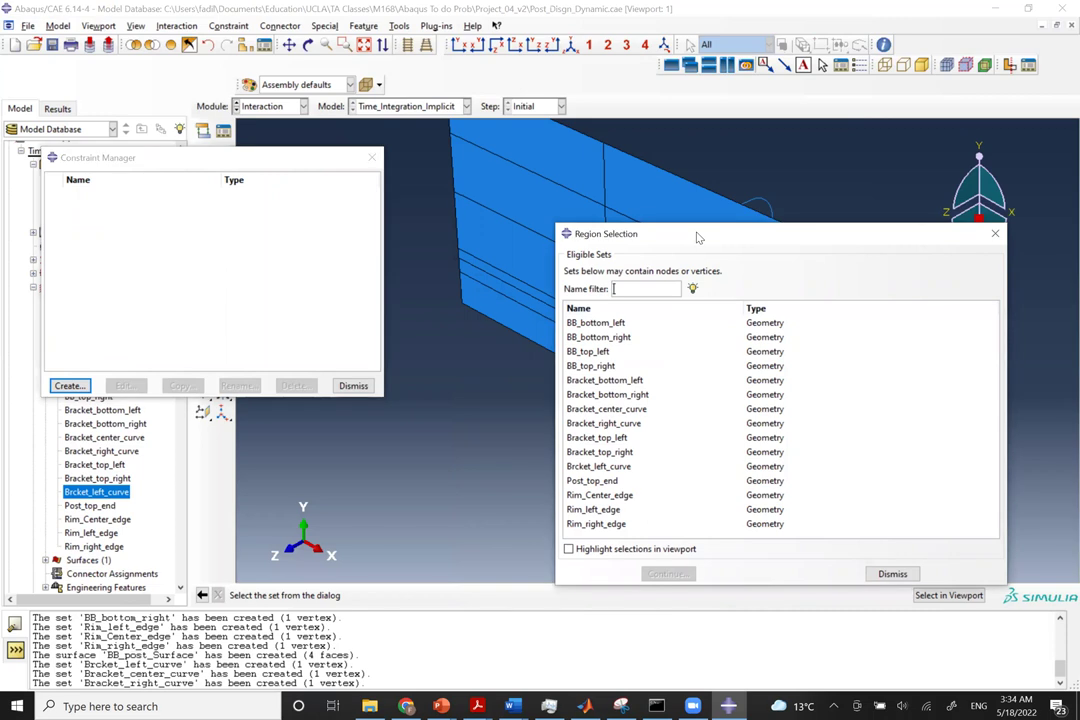
left_click_drag(698, 237, 777, 235)
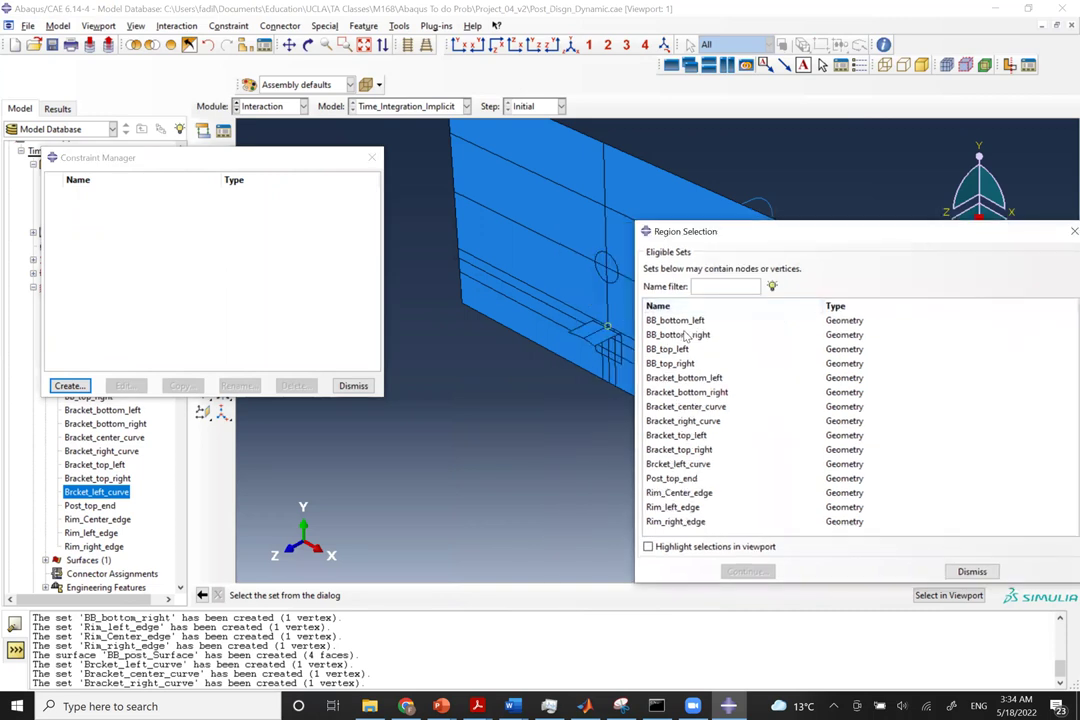
left_click(648, 547)
left_click(686, 465)
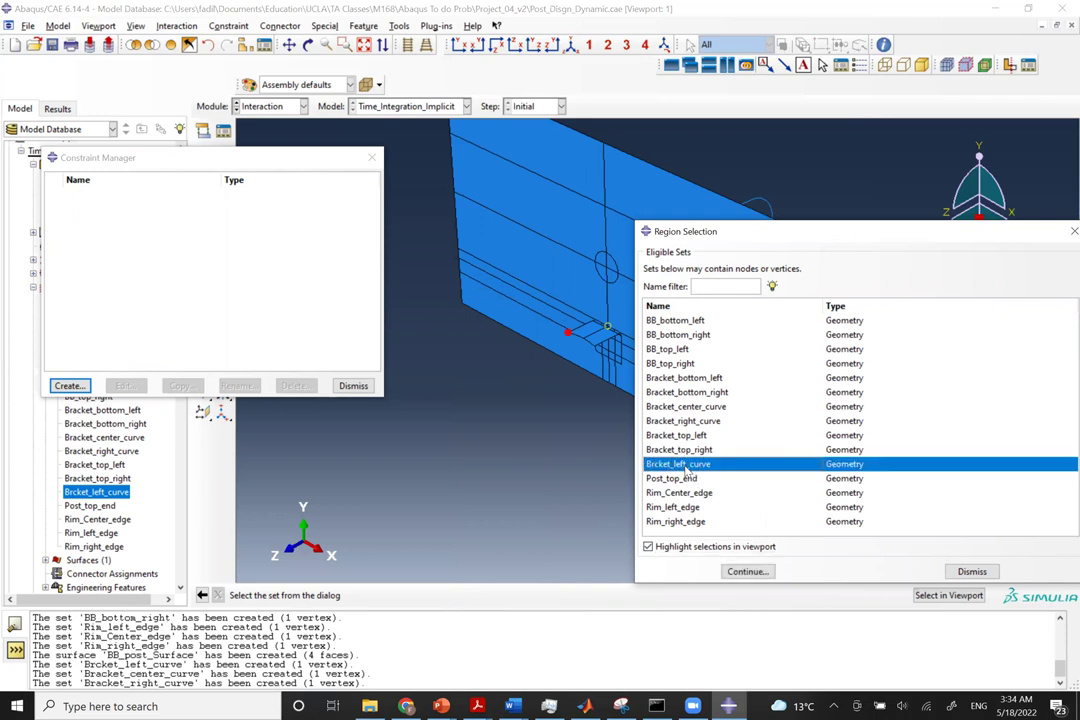
left_click(745, 572)
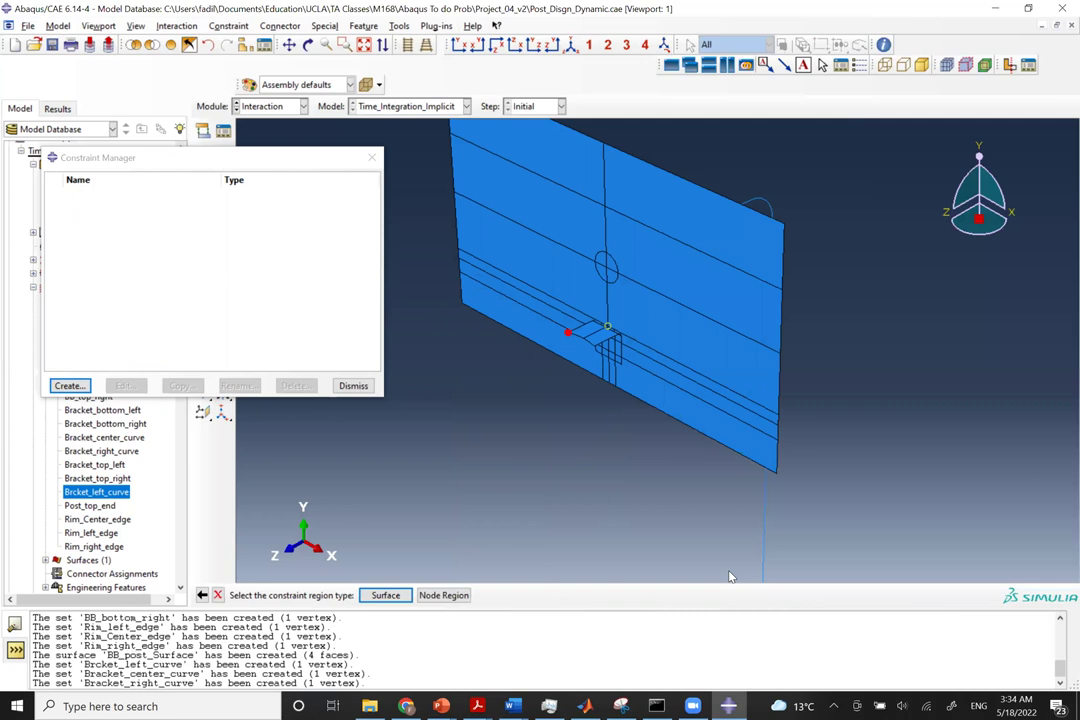
Assign Rim_left_edge as the node region with only the rim displayed, and create a kinematic coupling constraining U1–U3 and UR1–UR3.
left_click(442, 596)
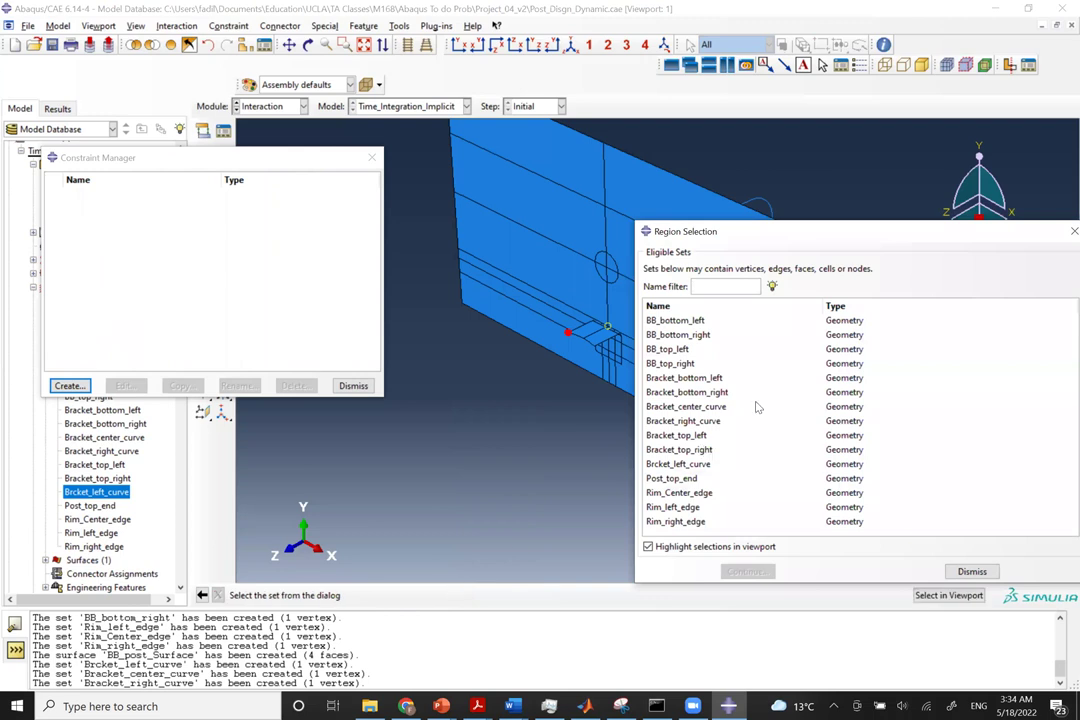
left_click(689, 508)
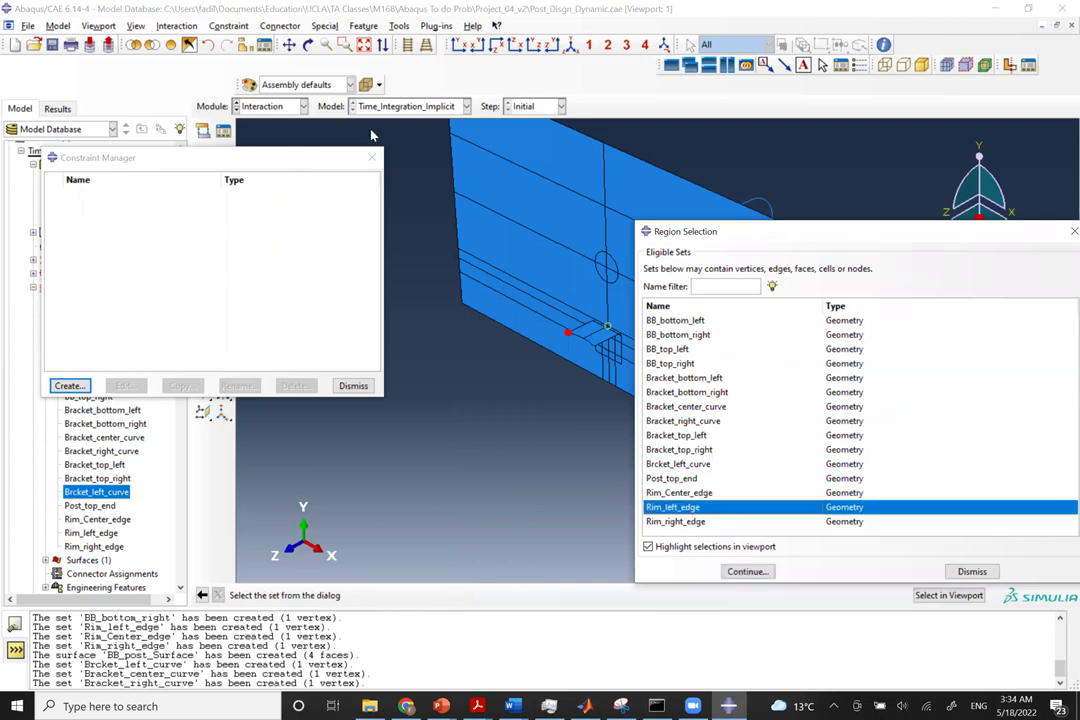
left_click(188, 46)
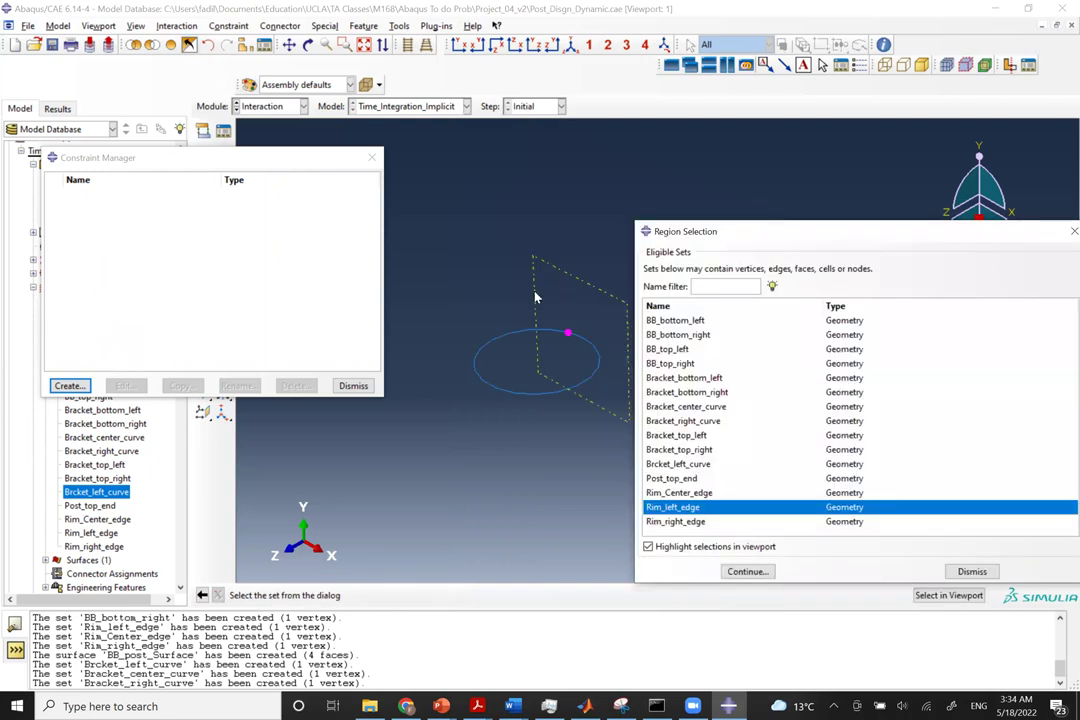
left_click(748, 572)
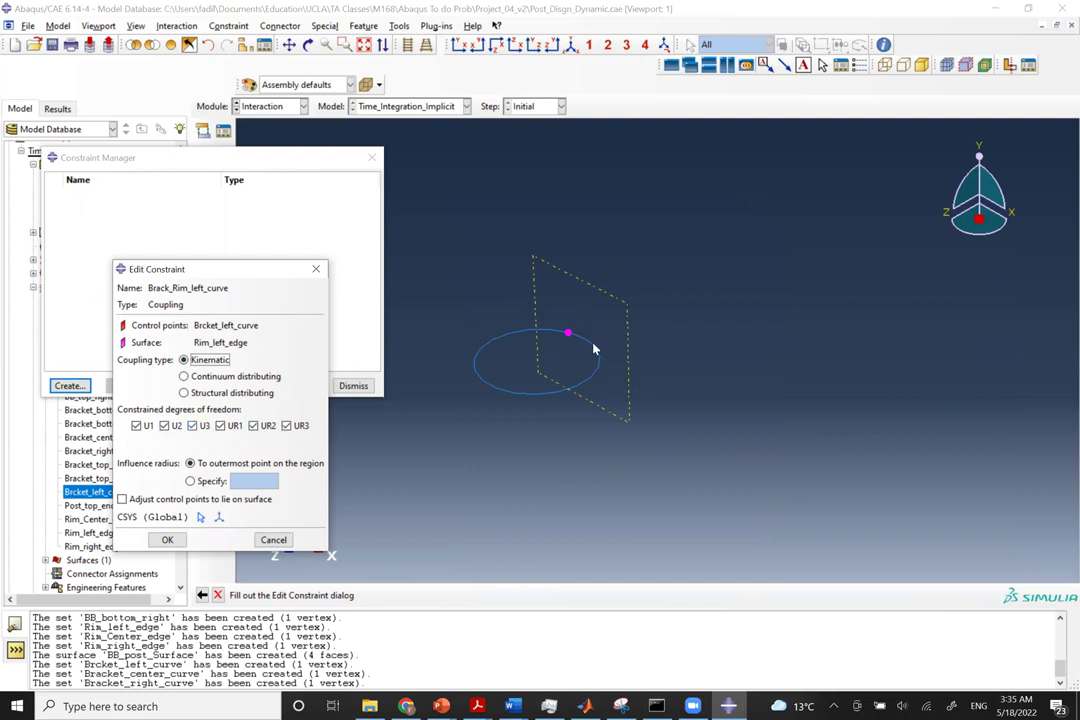
left_click(167, 540)
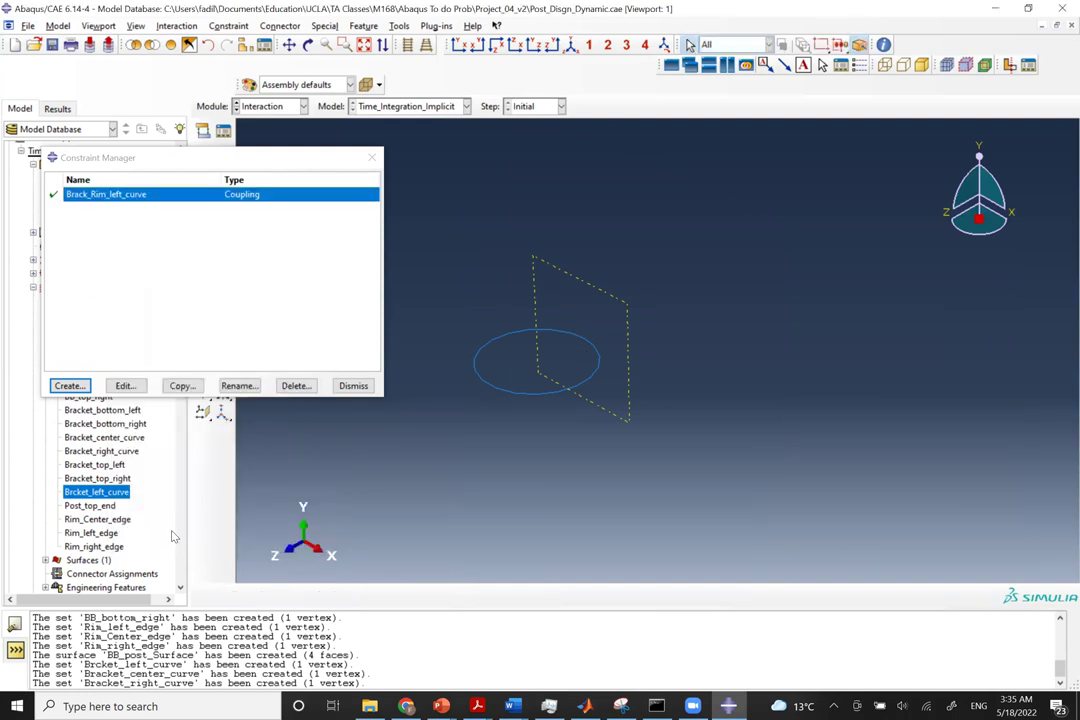
Start a Coupling constraint named Bracket_Rim_center_curve with the Bracket_center_curve set as its control point.
left_click(69, 385)
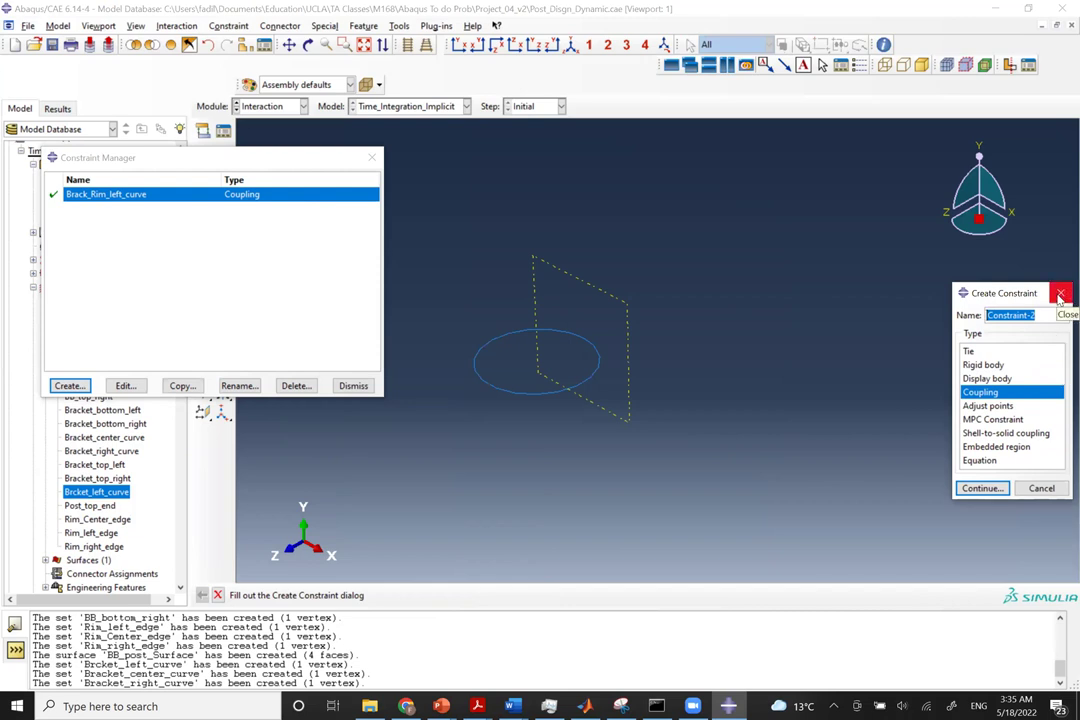
type("Bracket")
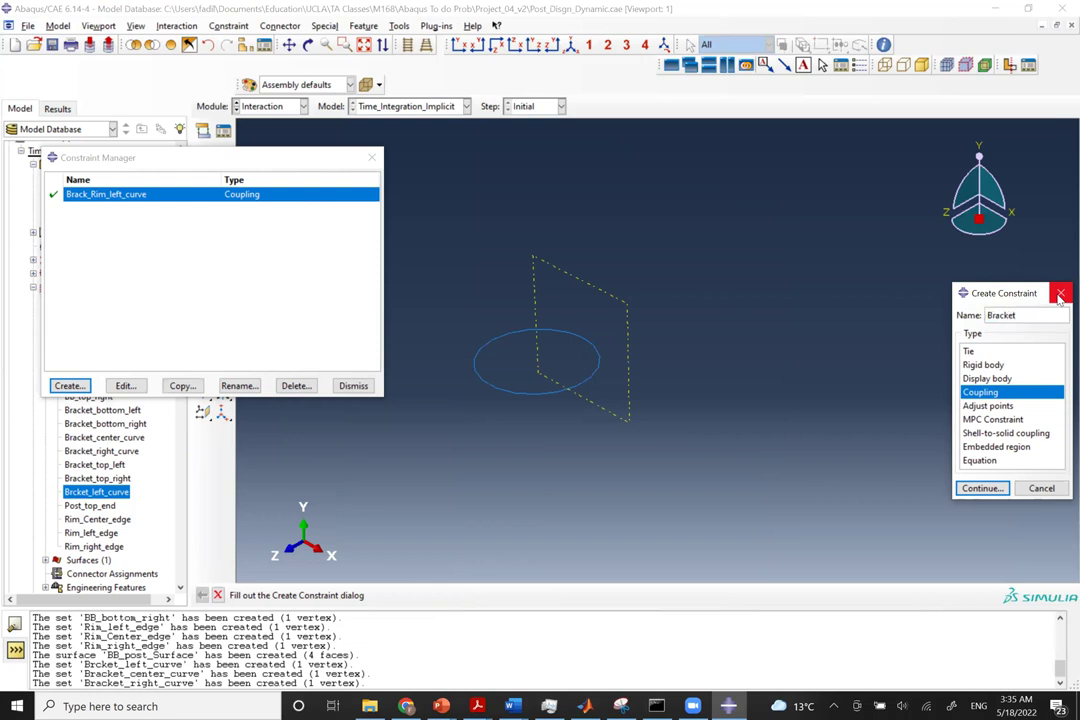
type("_Rim_center_curve")
left_click(983, 489)
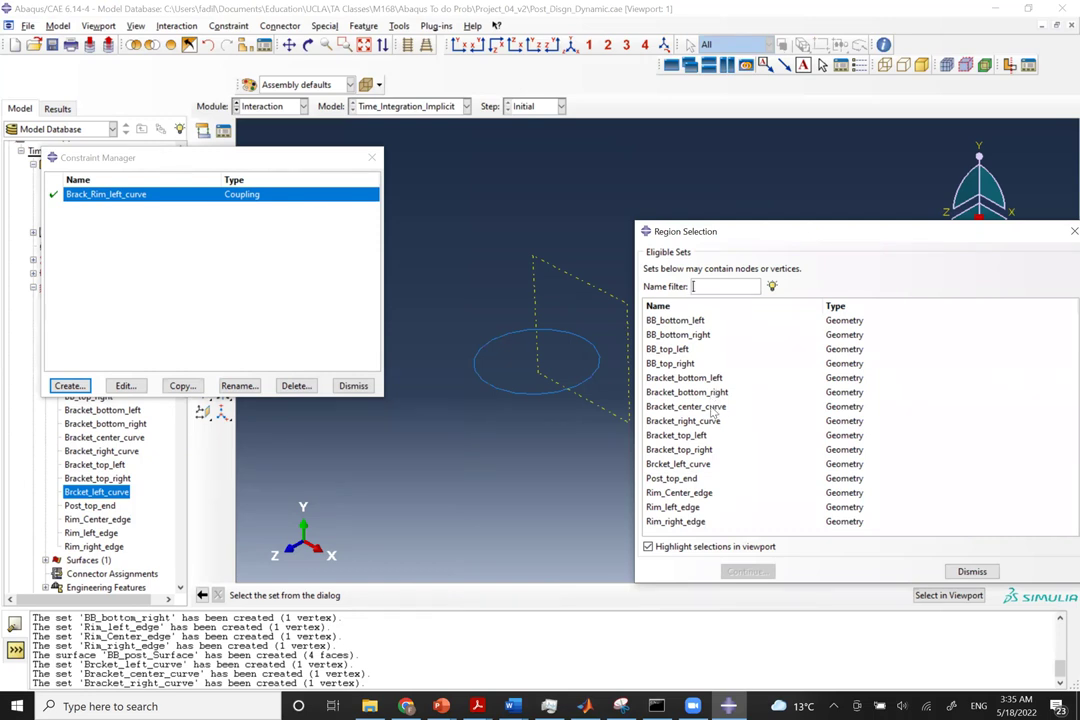
left_click(712, 407)
left_click(747, 572)
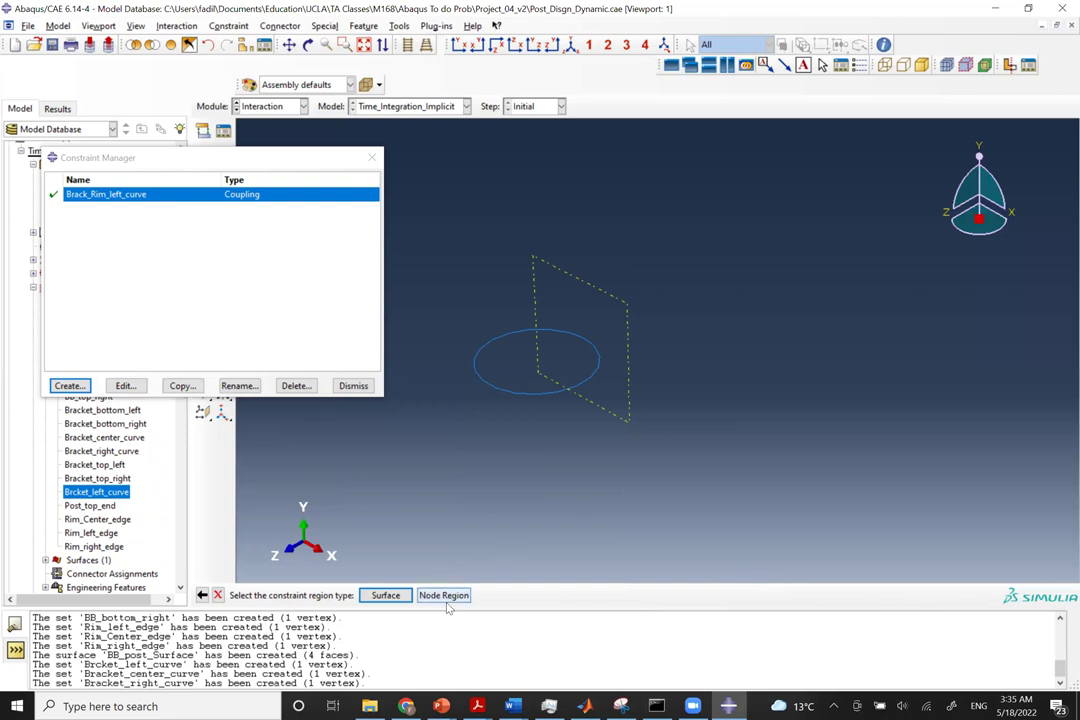
Assign the Rim_Center_edge set as the node region and create the kinematic coupling with U1–U3 and UR1–UR3 constrained.
left_click(447, 598)
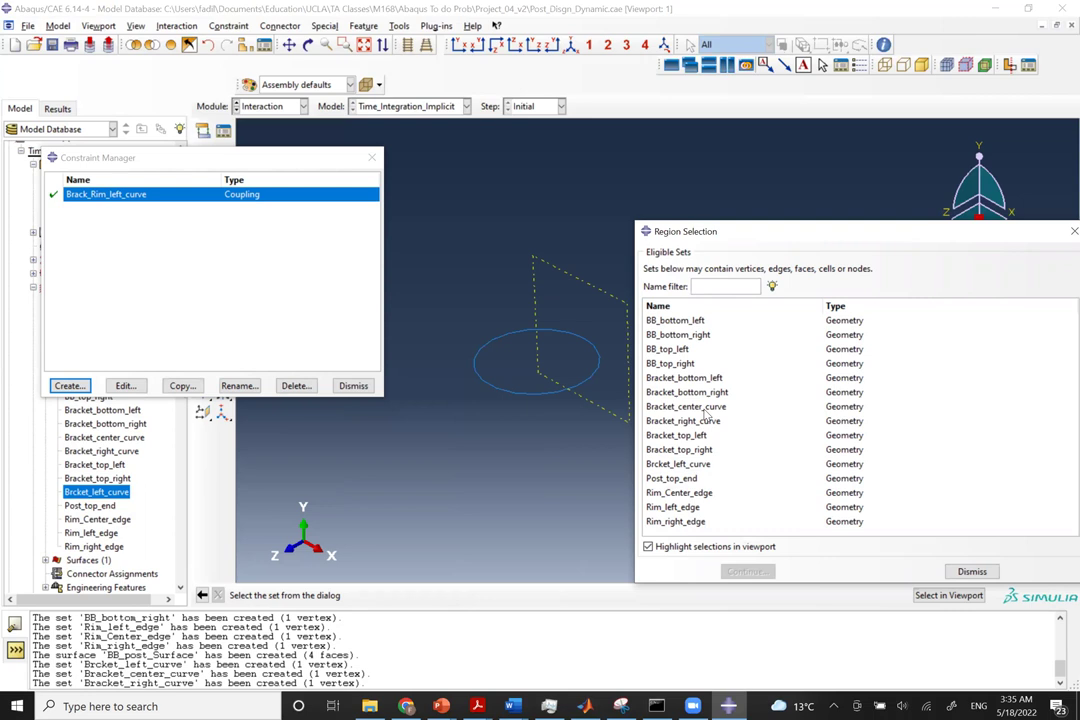
left_click(690, 492)
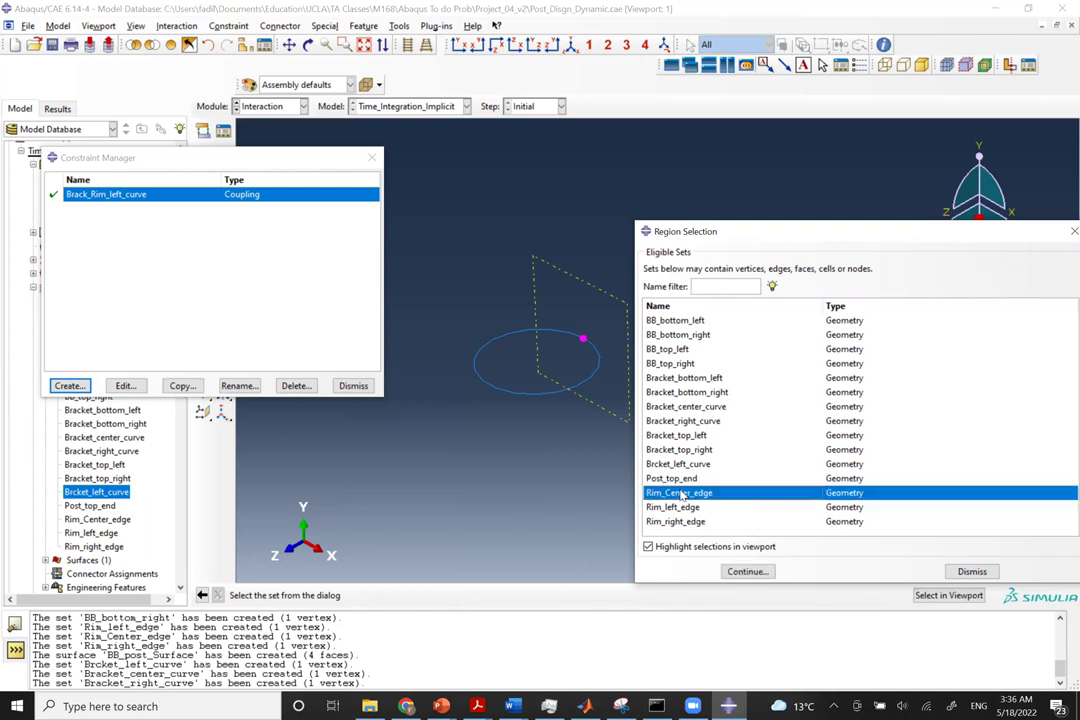
middle_click(620, 488)
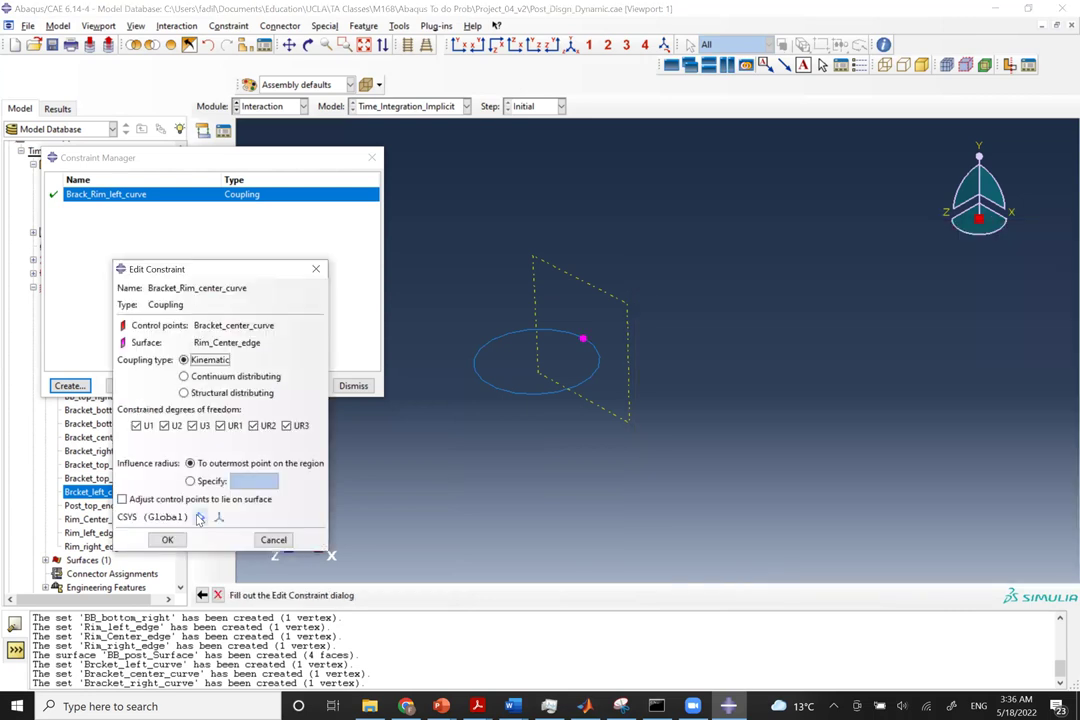
left_click(166, 540)
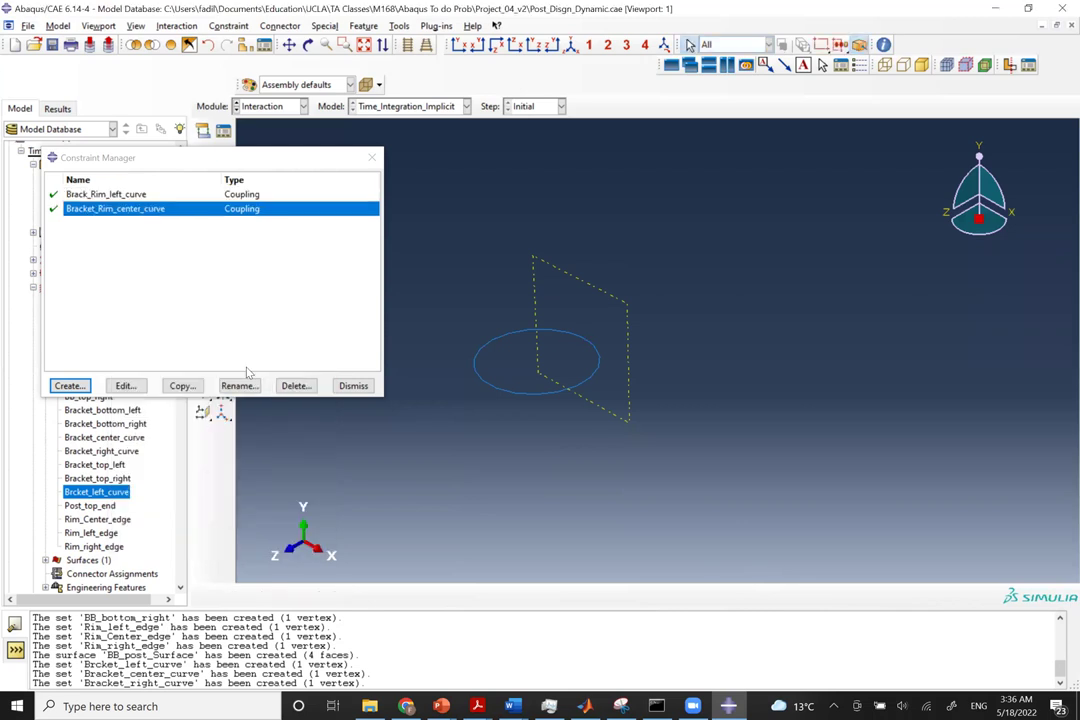
Start a Coupling constraint named Bracket_Rim_right_curve with the Bracket_right_curve set as its control point.
left_click(68, 386)
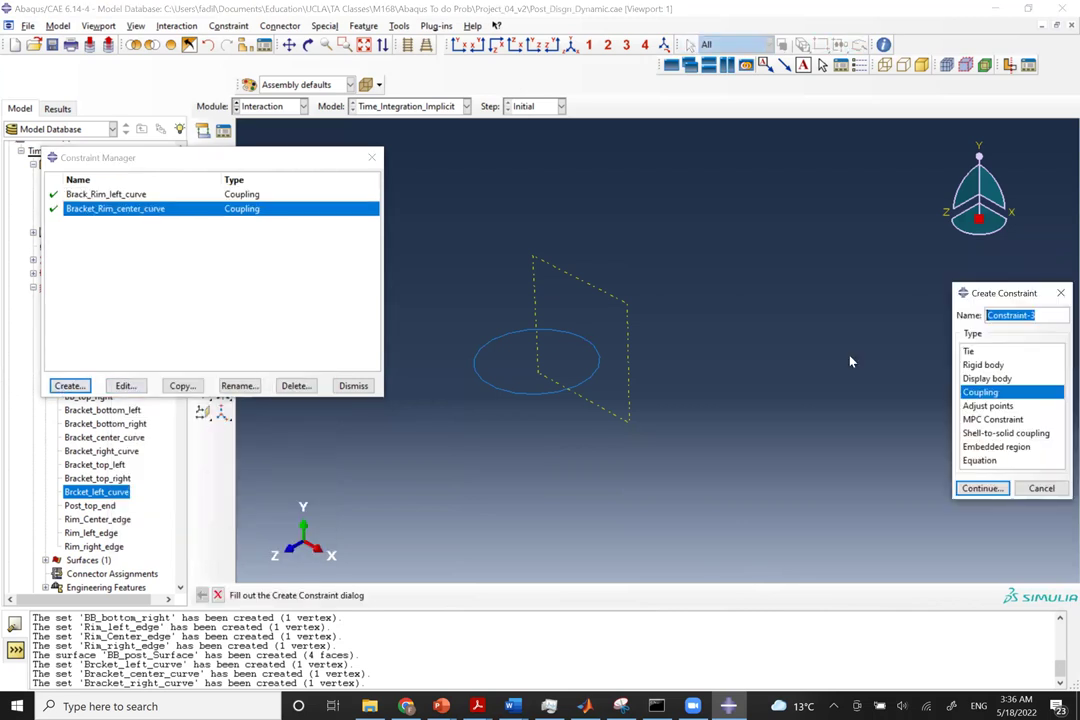
type("Bracket_rig")
key("BackSpace")
key("BackSpace")
type("_Rim_righ")
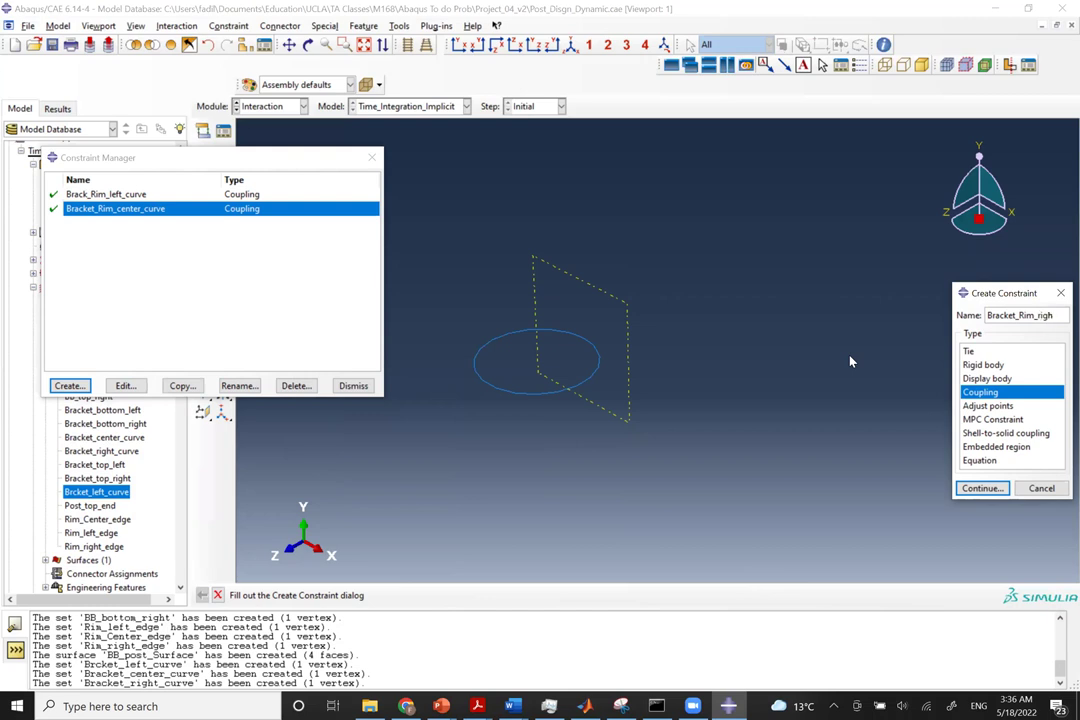
type("t_curve")
key("Return")
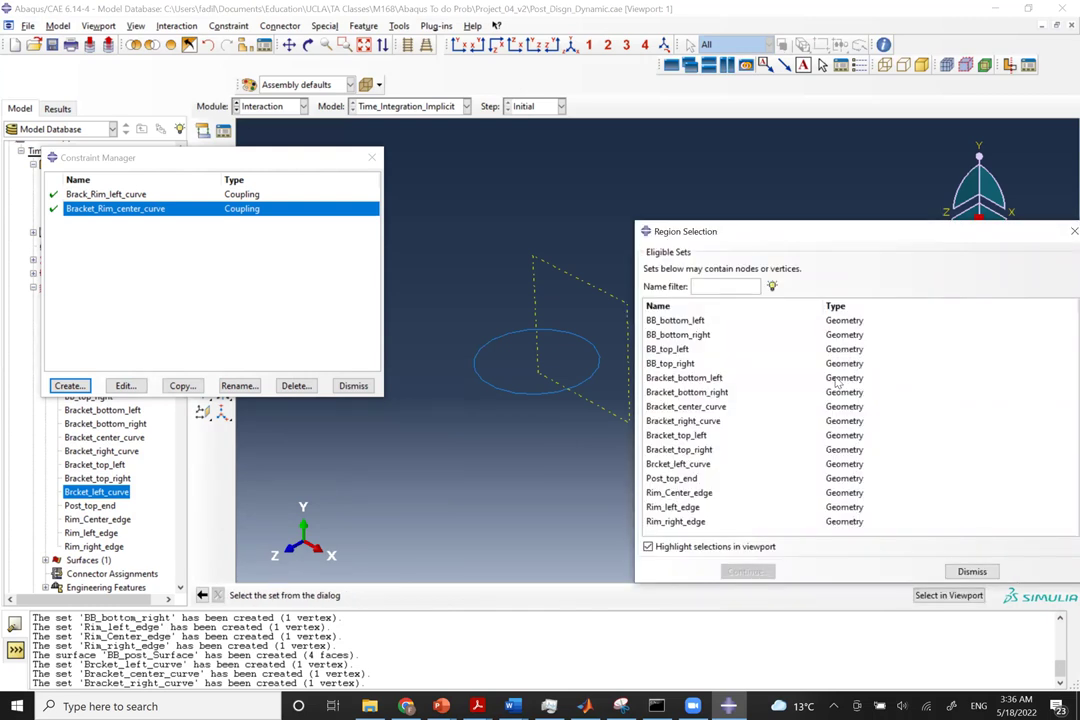
left_click(683, 421)
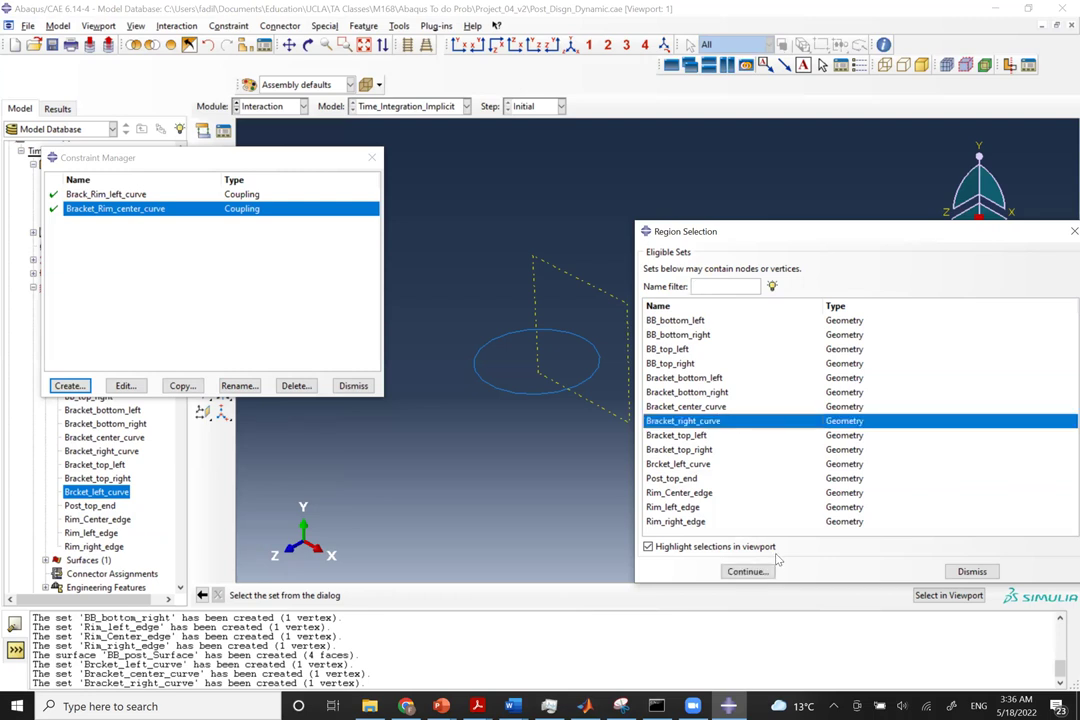
left_click(742, 571)
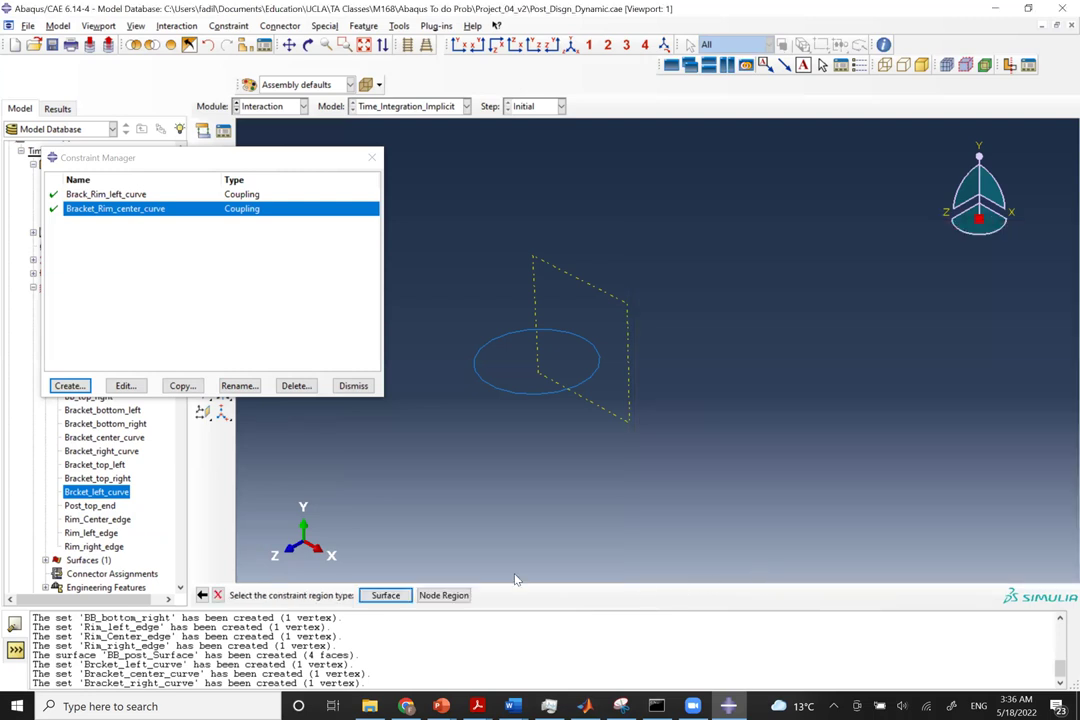
Assign the Rim_right_edge set as the node region and create the kinematic coupling constraining U1–U3 and UR1–UR3.
left_click(443, 595)
left_click(706, 465)
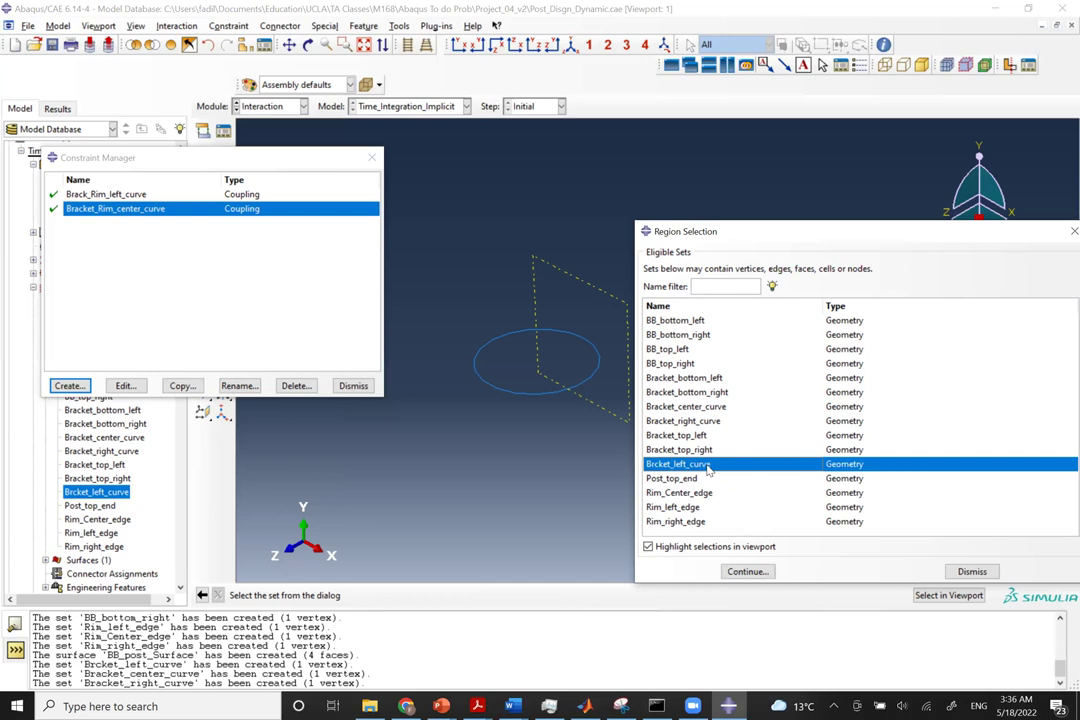
left_click(686, 521)
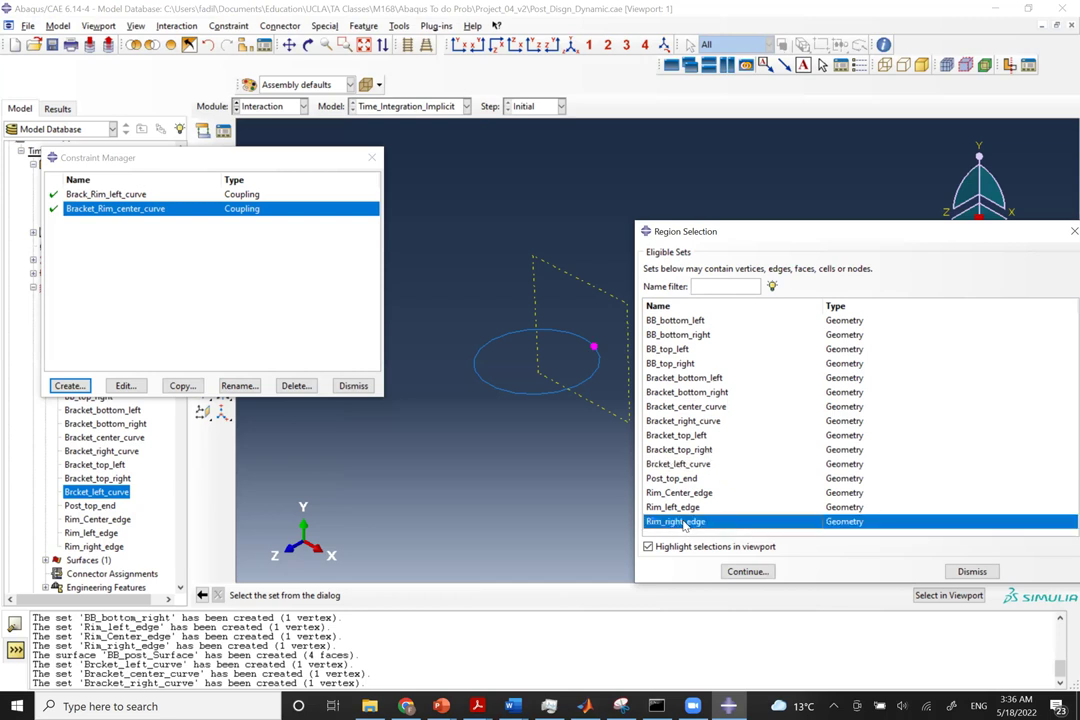
left_click(747, 572)
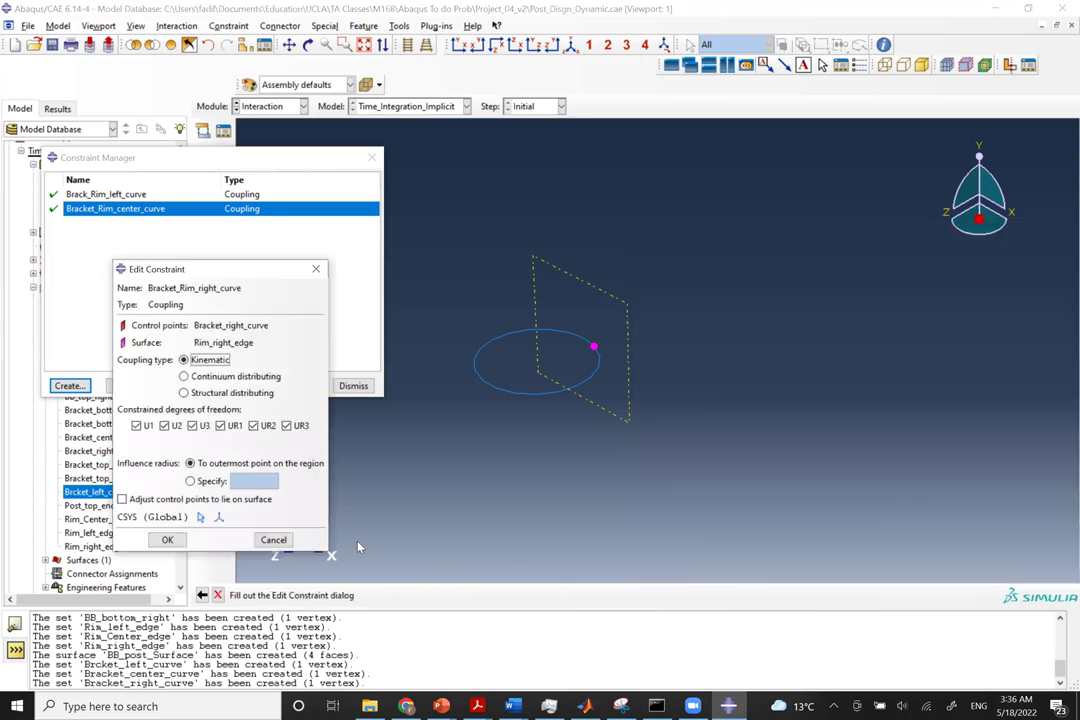
left_click(166, 540)
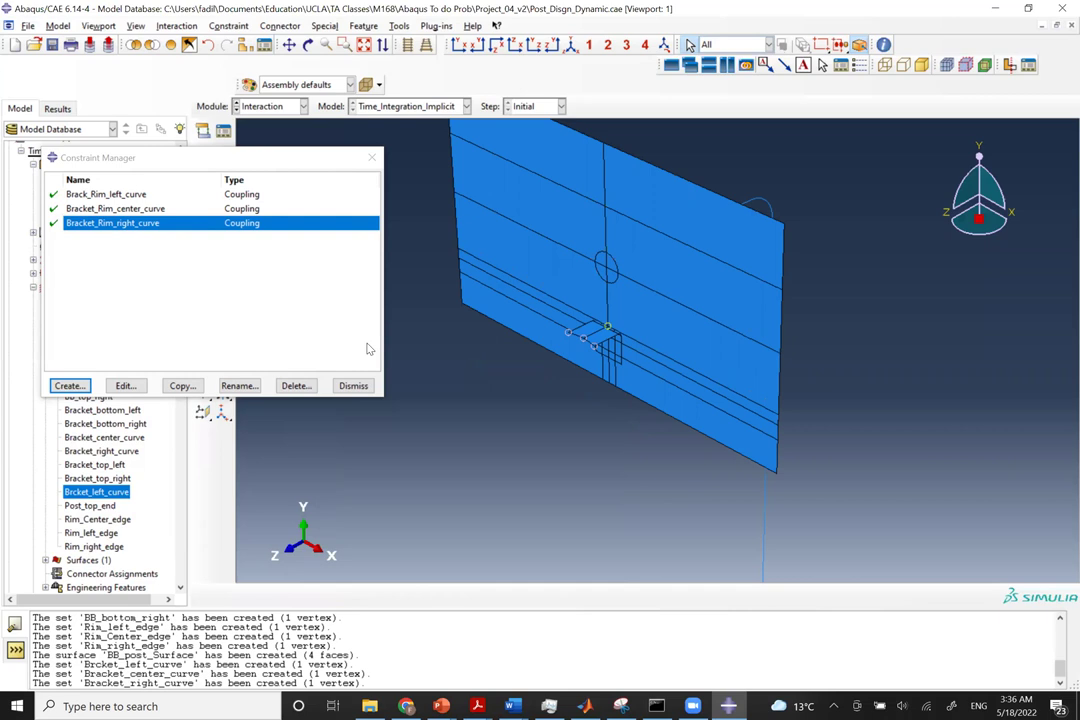
Start a Coupling constraint named BB_Post_coupling with the Post_top_end set as its control point.
left_click(68, 385)
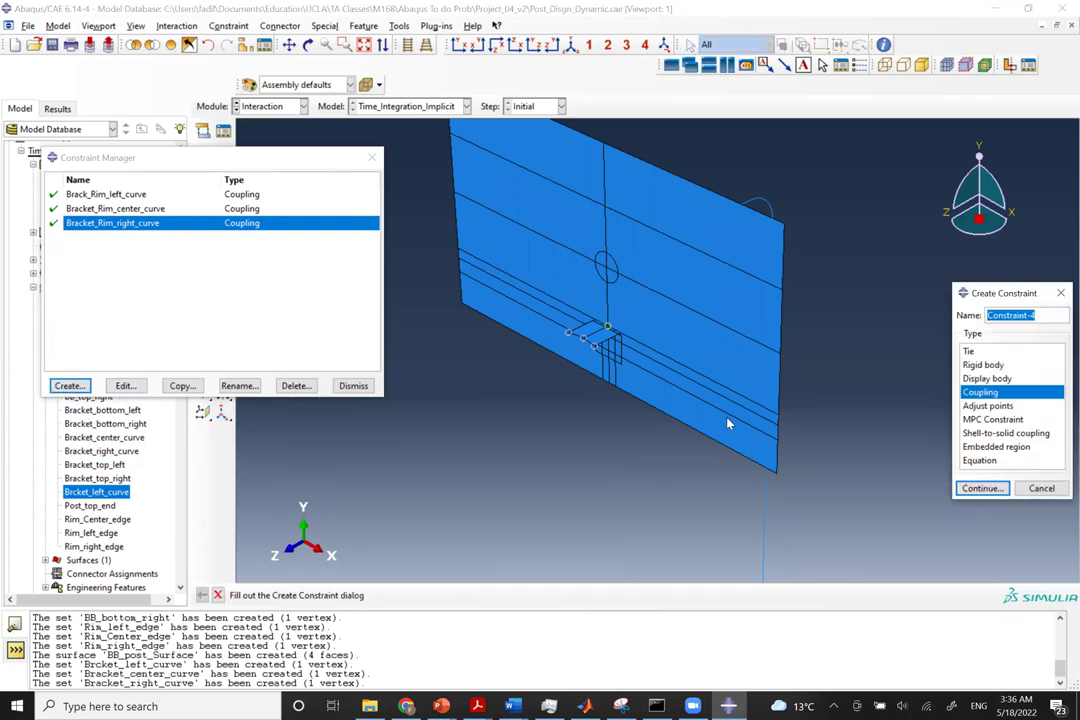
type("BB_Post")
type("_")
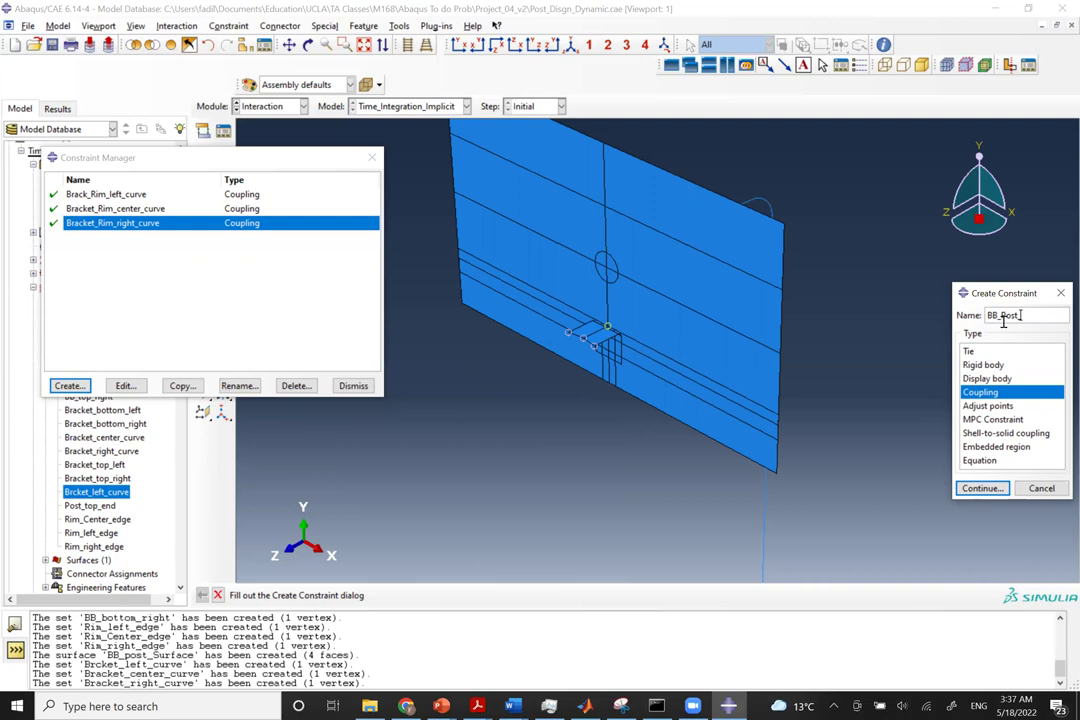
type("coupling")
left_click(979, 488)
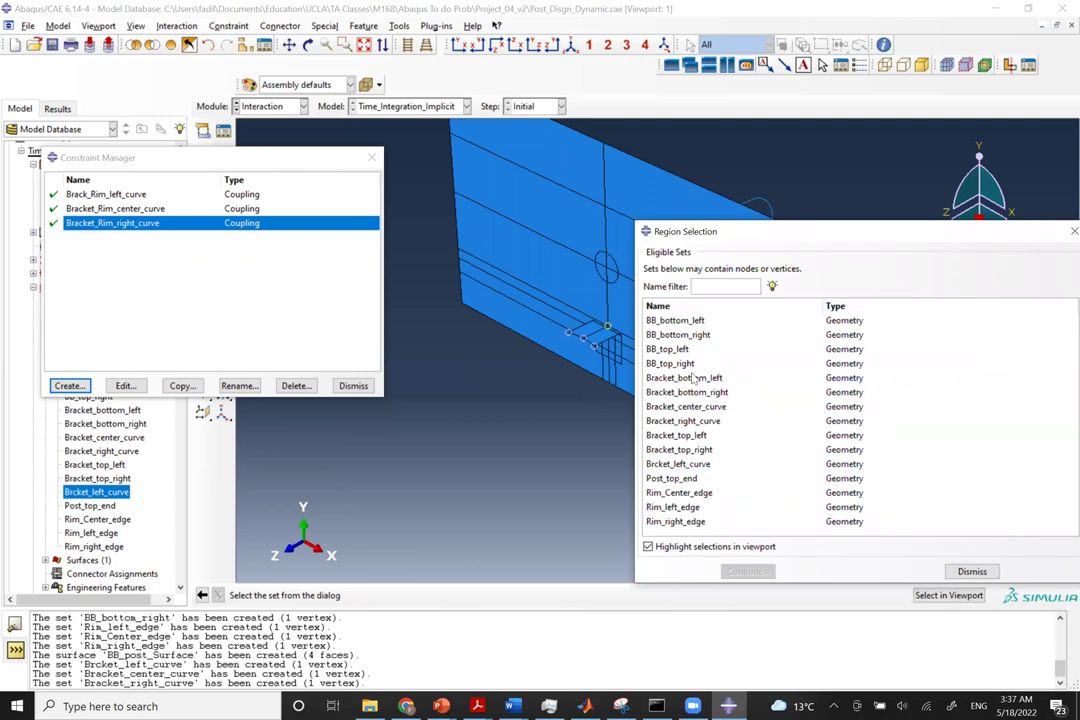
left_click(672, 479)
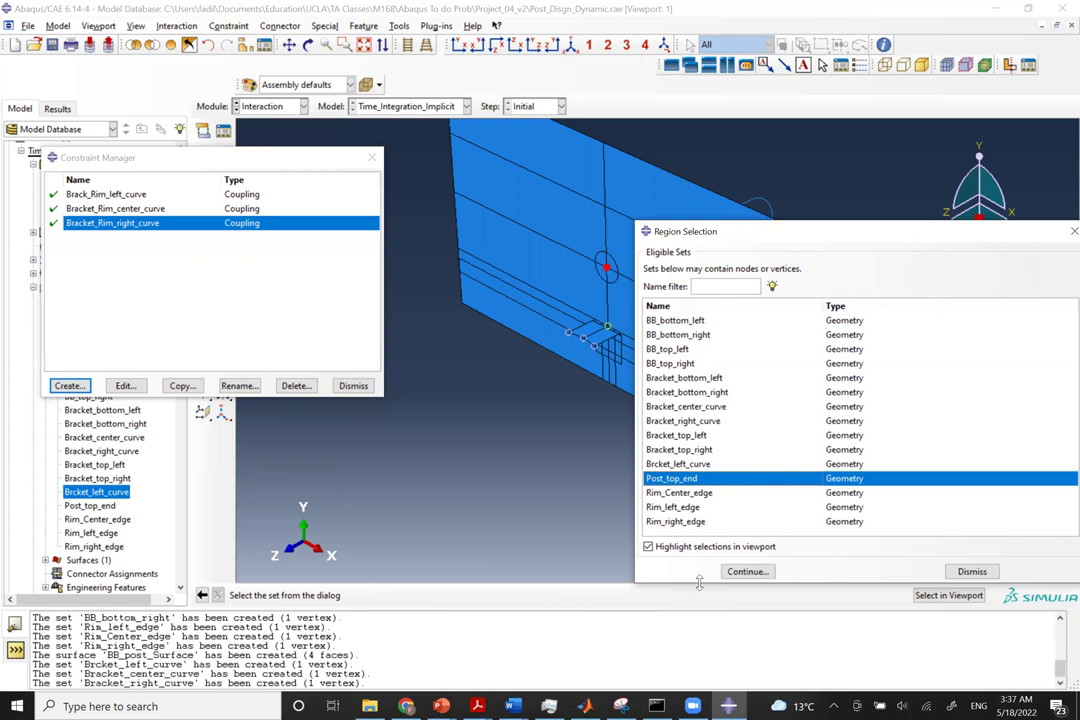
left_click(745, 572)
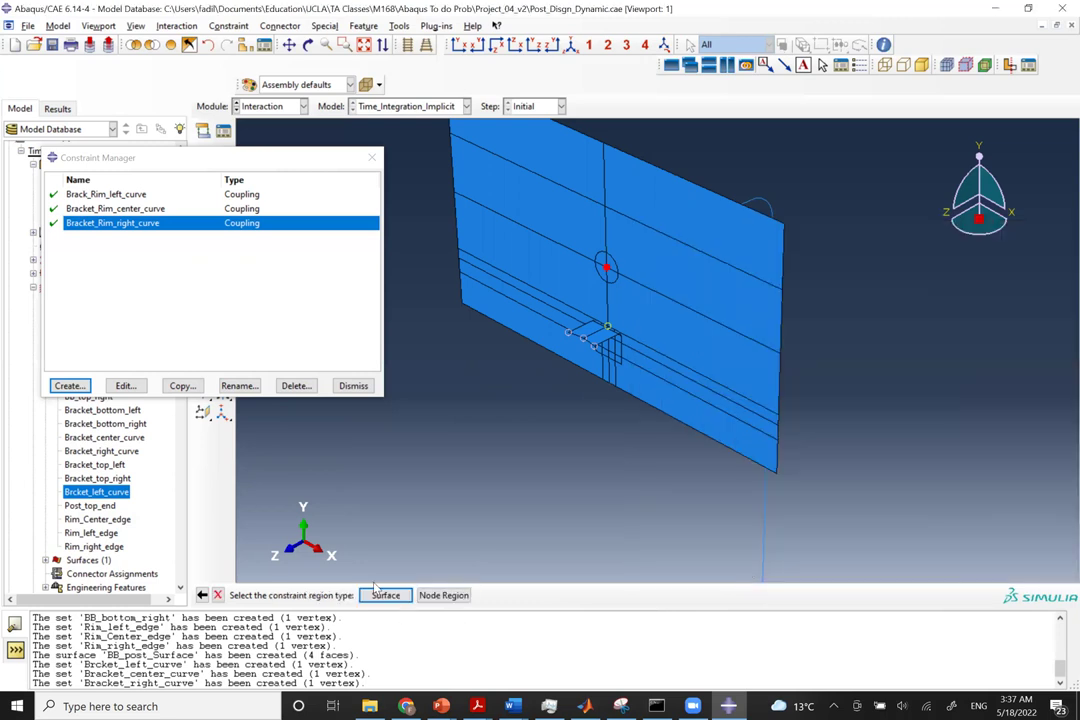
Assign BB_post_Surface as the constraint surface and create the kinematic coupling with U1–U3 and UR1–UR3 constrained.
left_click(386, 595)
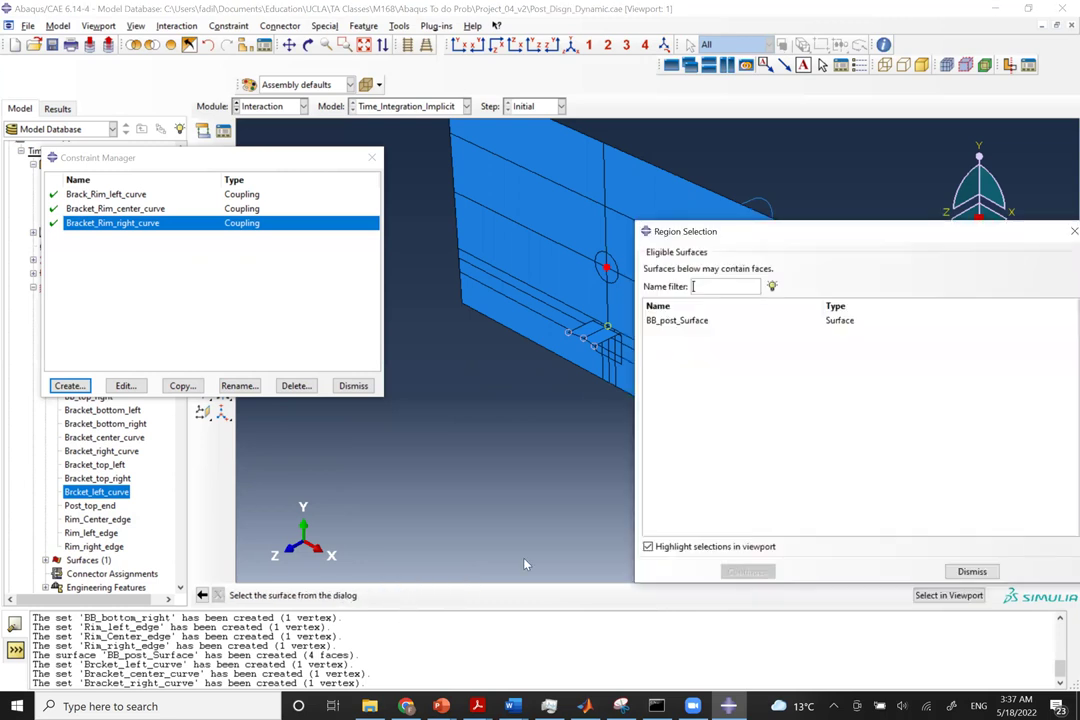
left_click(659, 321)
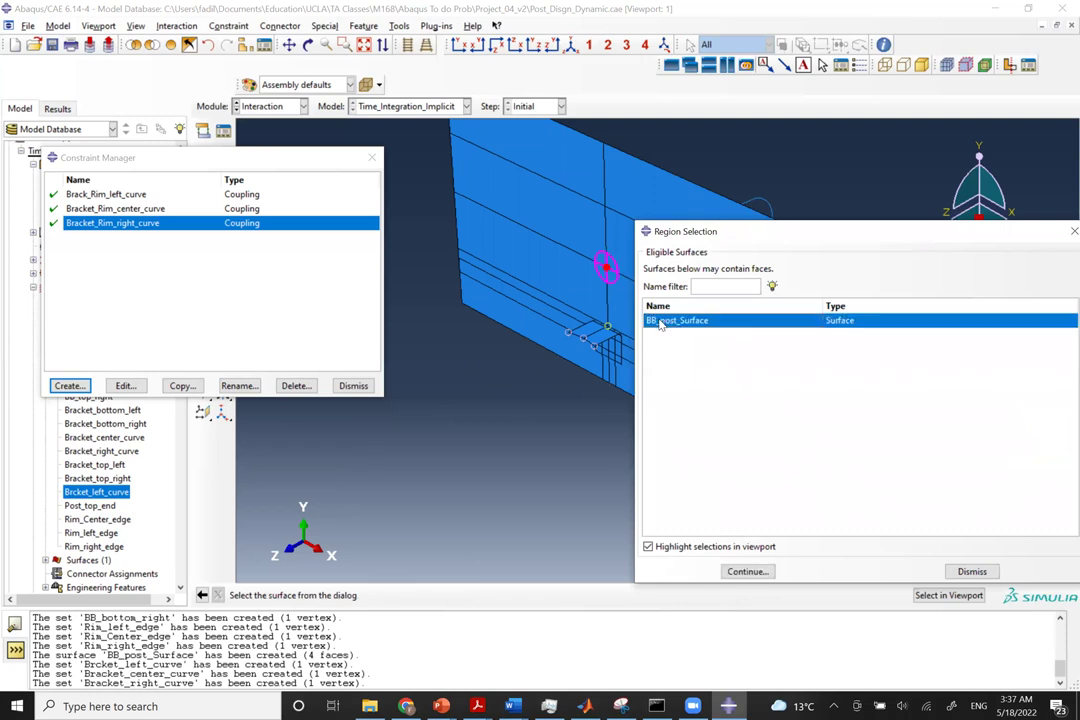
left_click(745, 572)
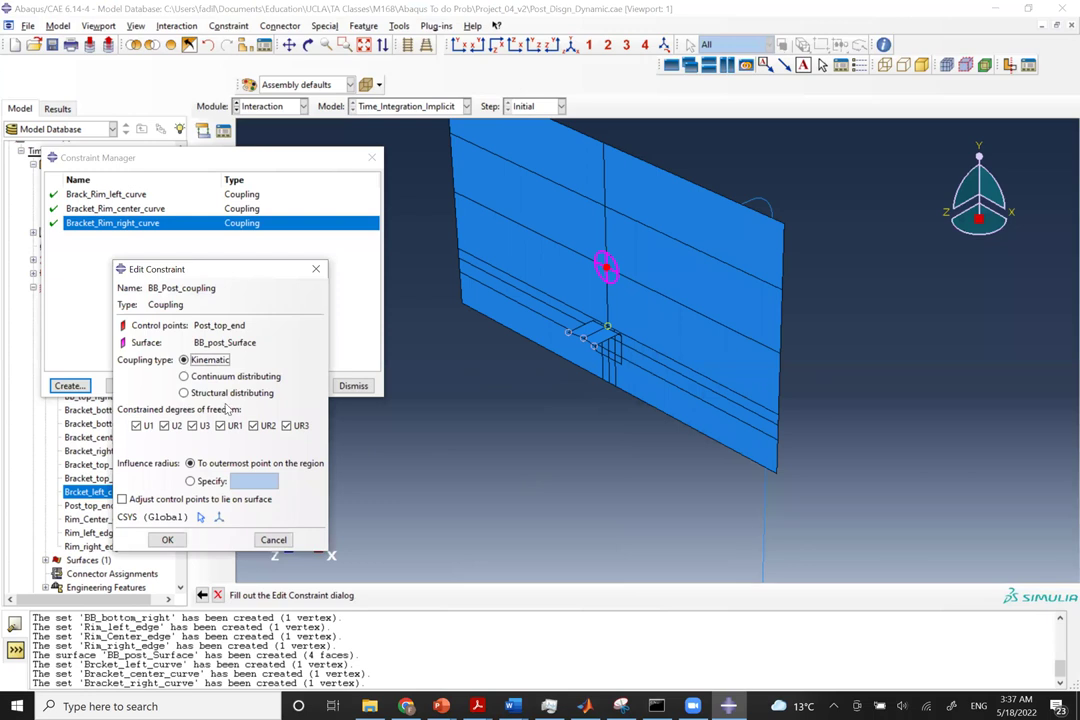
left_click(168, 540)
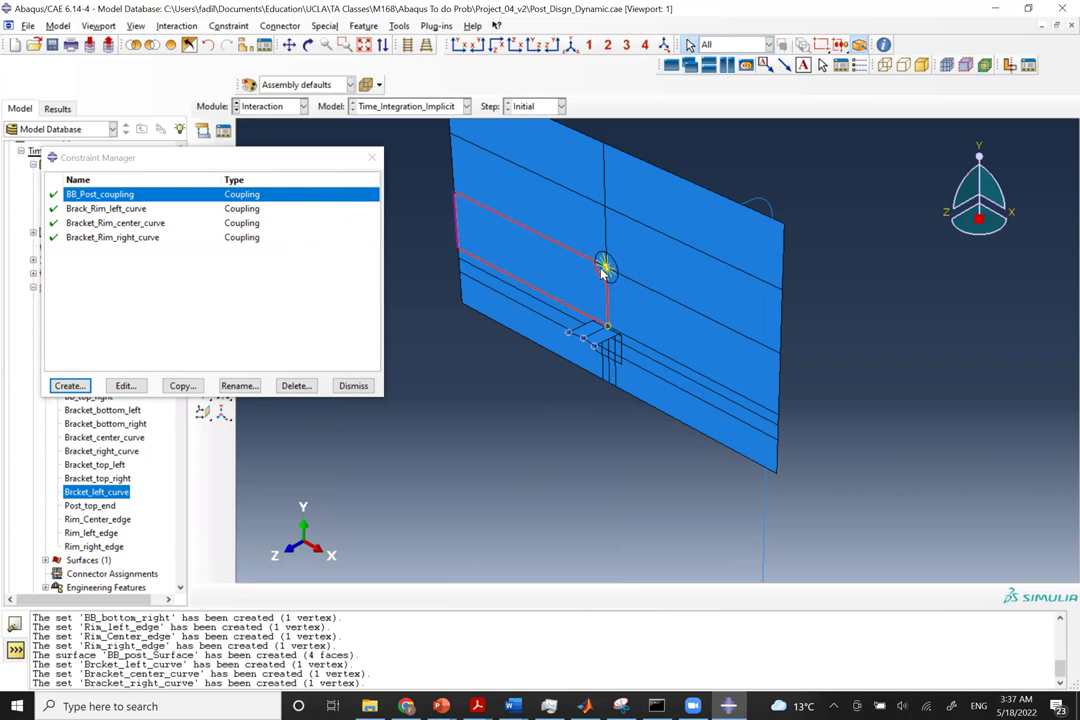
Display the whole assembly again, including the rim, and inspect the couplings around the post connection and the bracket.
scroll(605, 268, "up", 5)
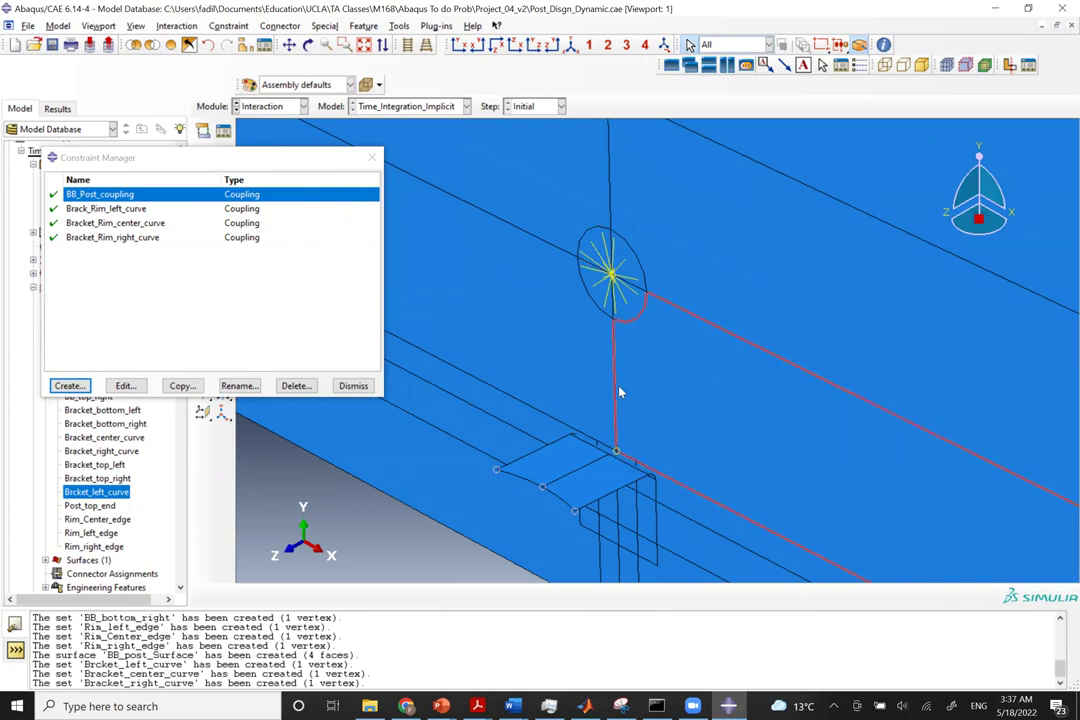
scroll(604, 423, "down", 2)
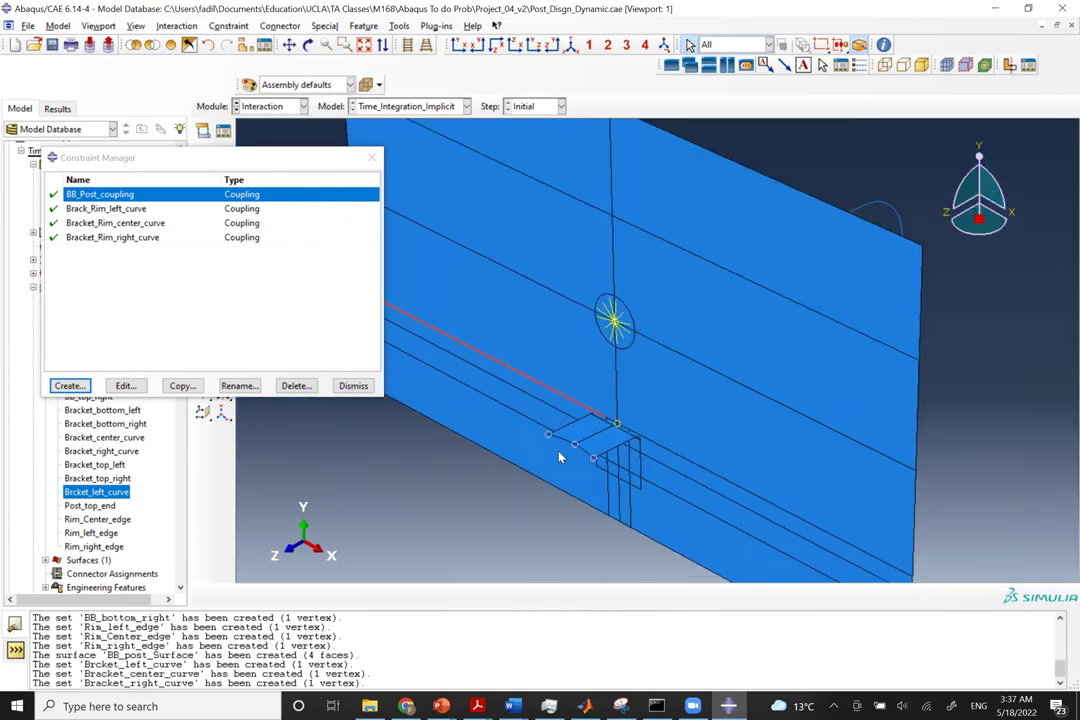
left_click(172, 46)
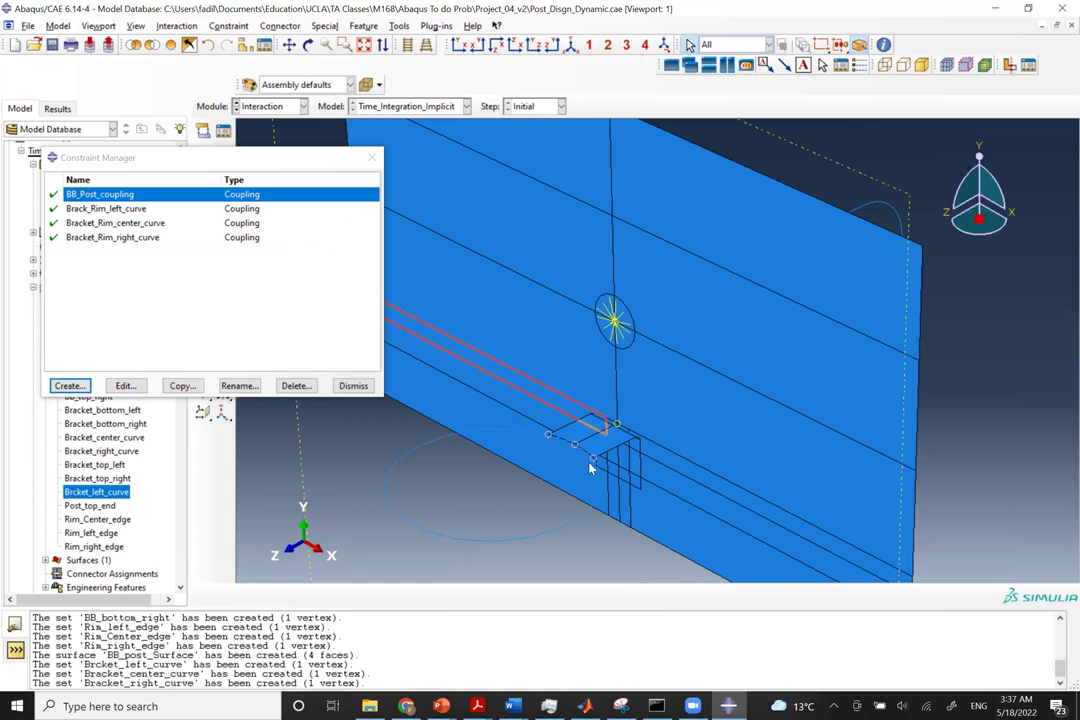
scroll(590, 468, "up", 2)
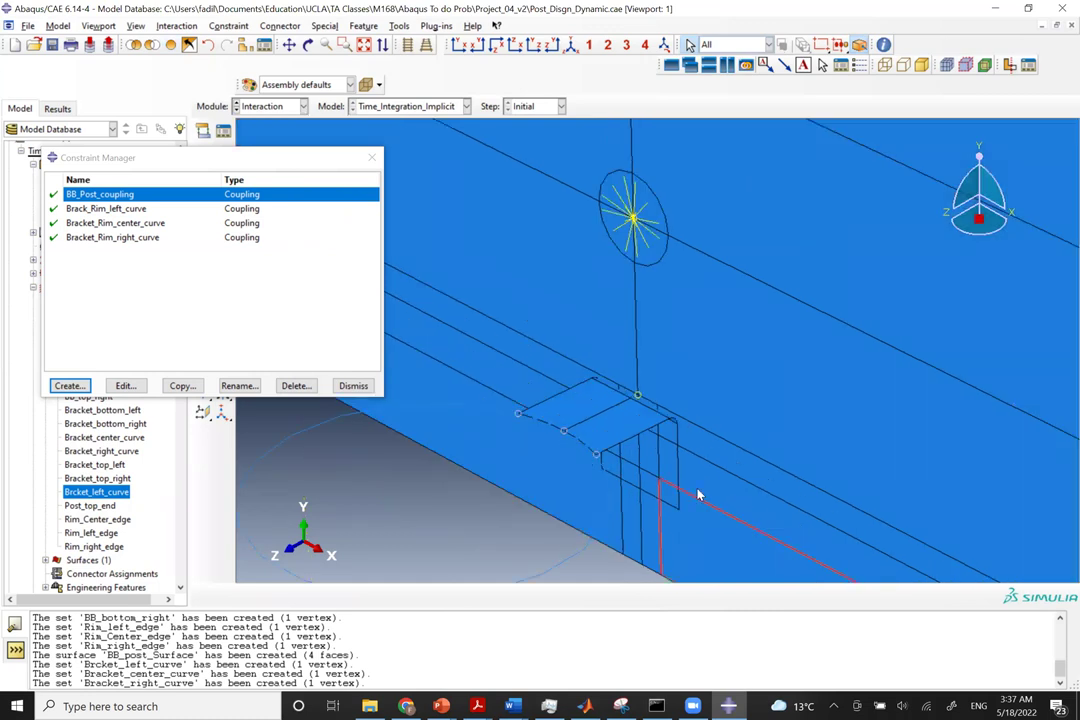
scroll(660, 323, "down", 2)
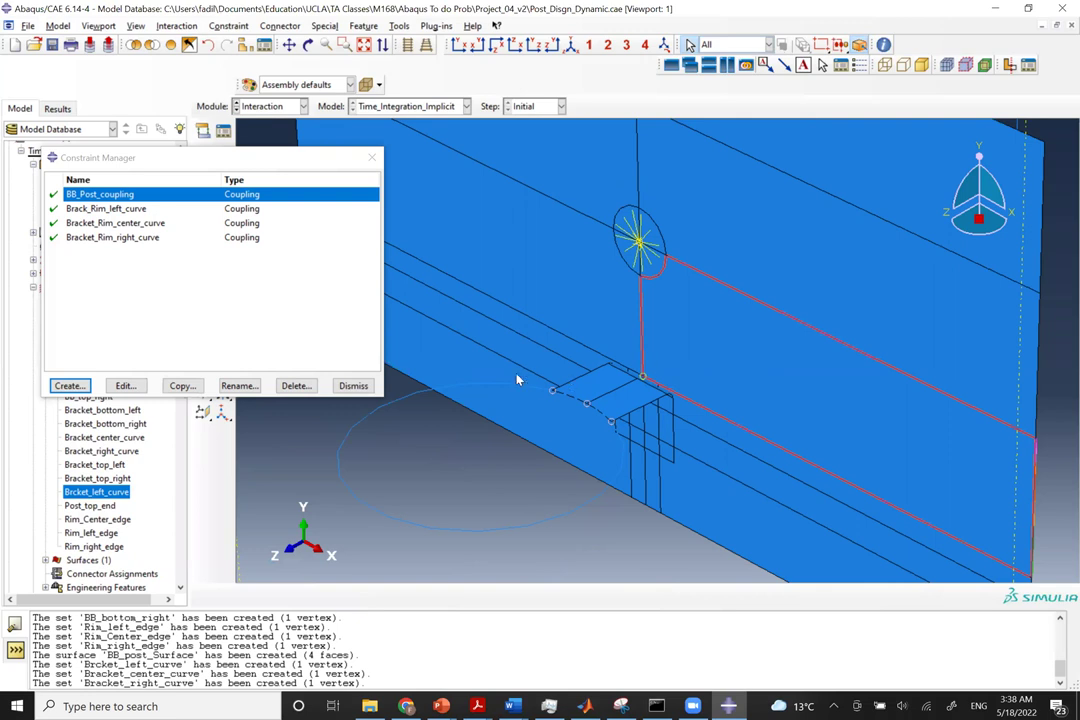
Start an MPC constraint named BB_Bracket_top_left with the Bracket_top_left set as its control point.
left_click(80, 387)
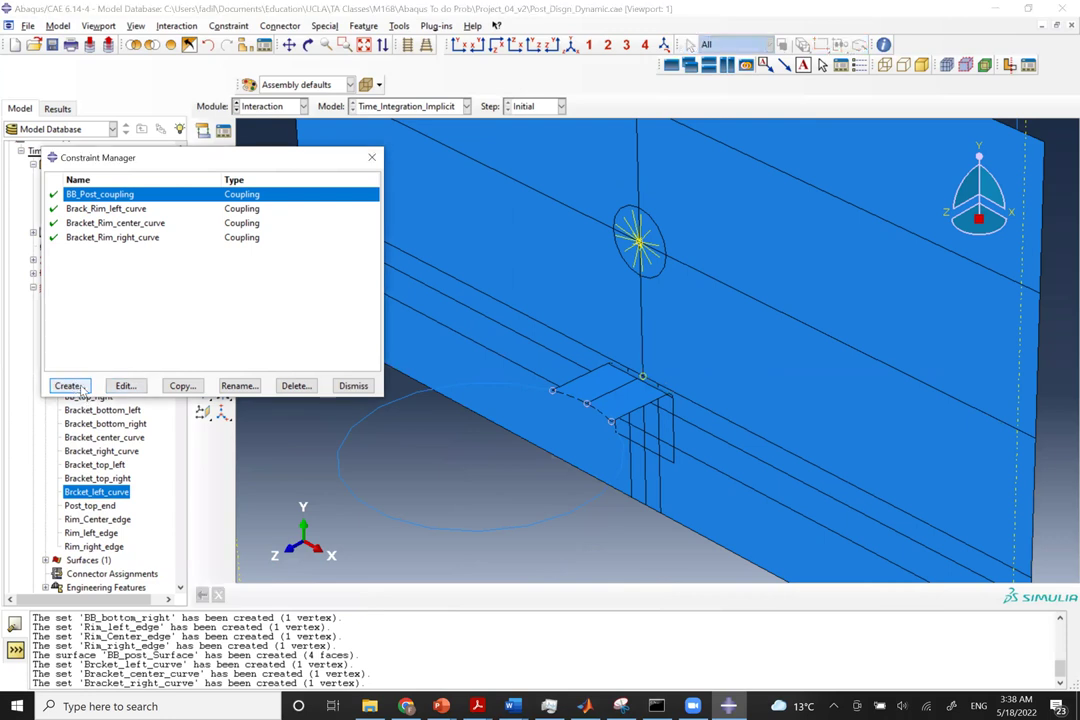
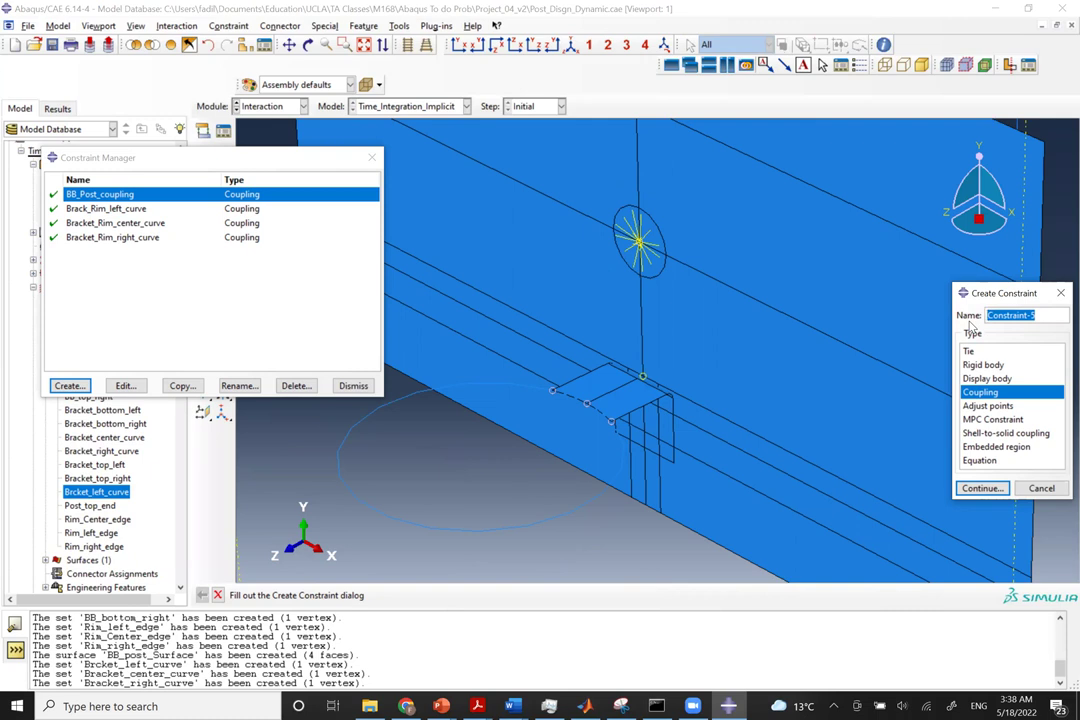
type("BB_Bracket_top_left")
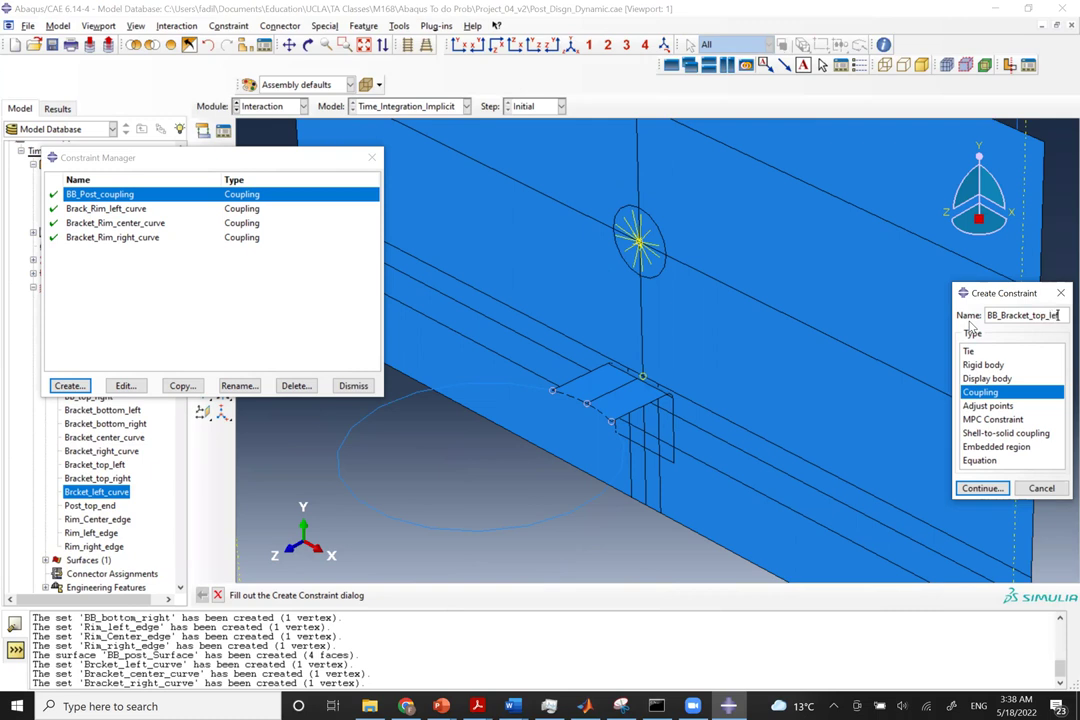
key("Return")
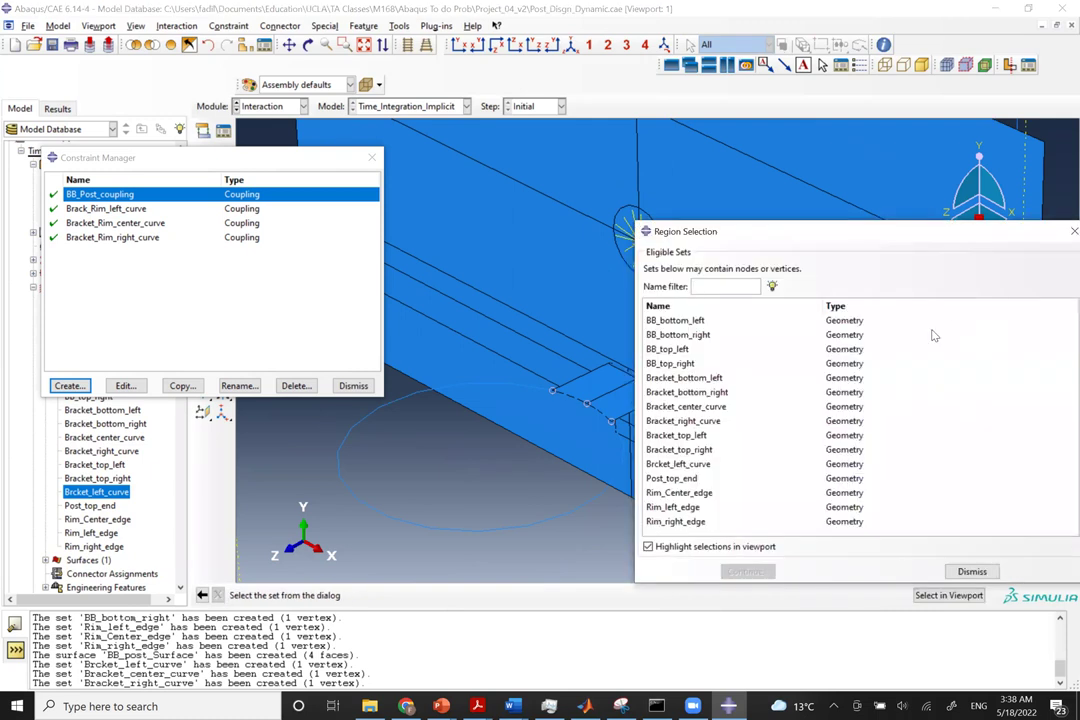
left_click(955, 571)
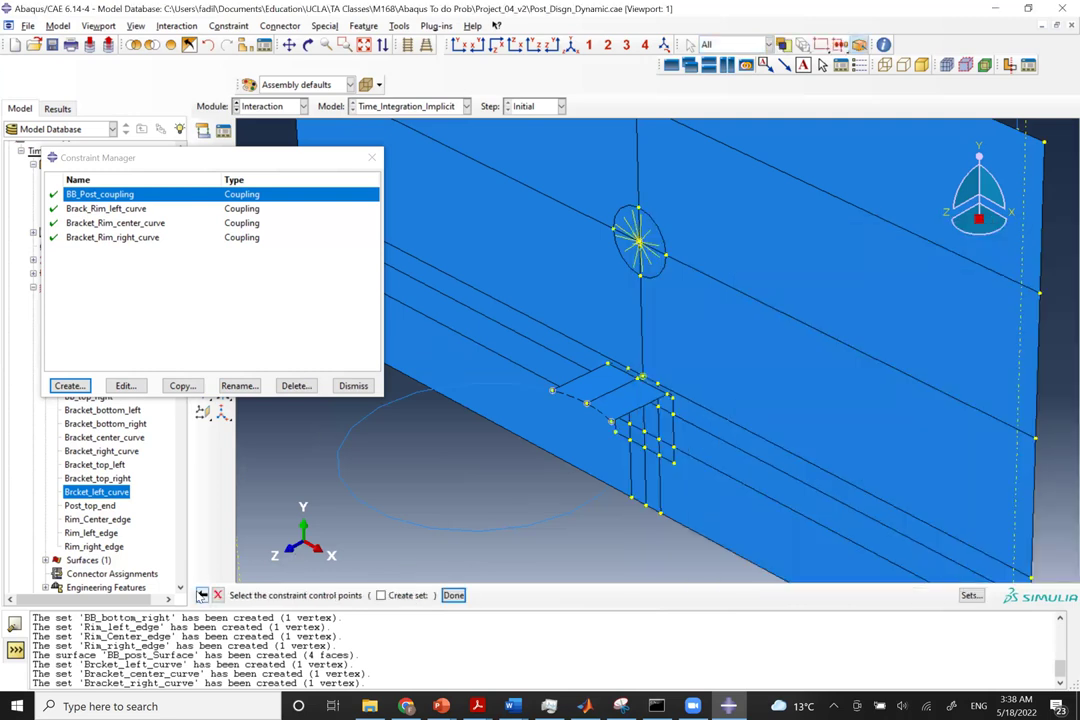
left_click(201, 595)
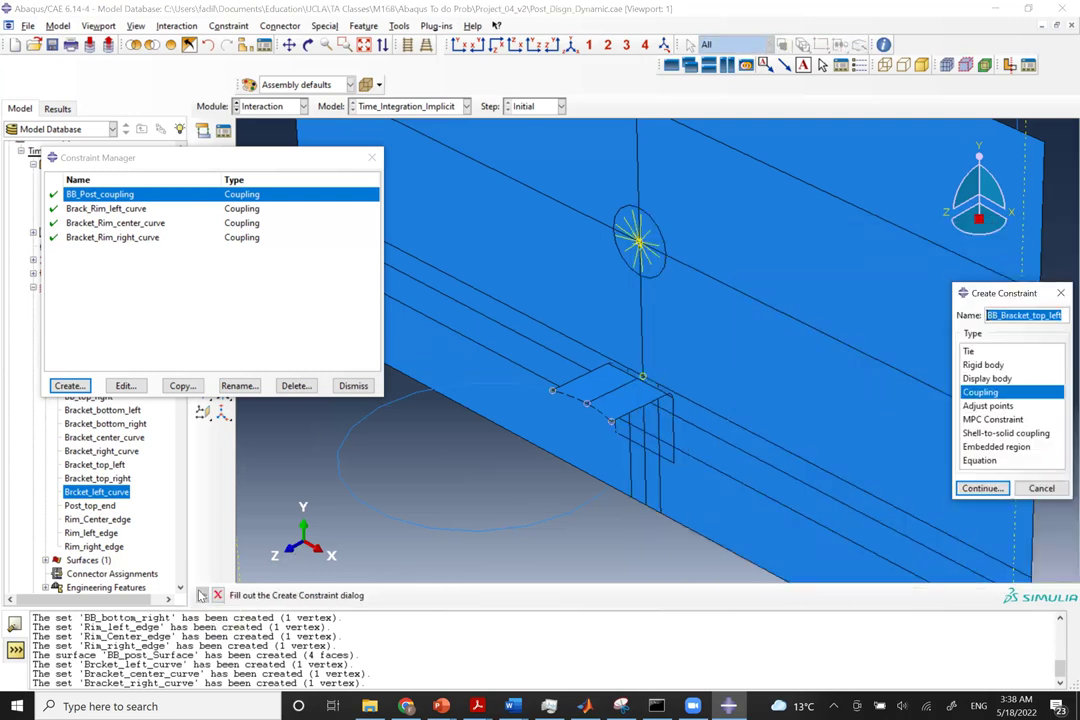
left_click(987, 420)
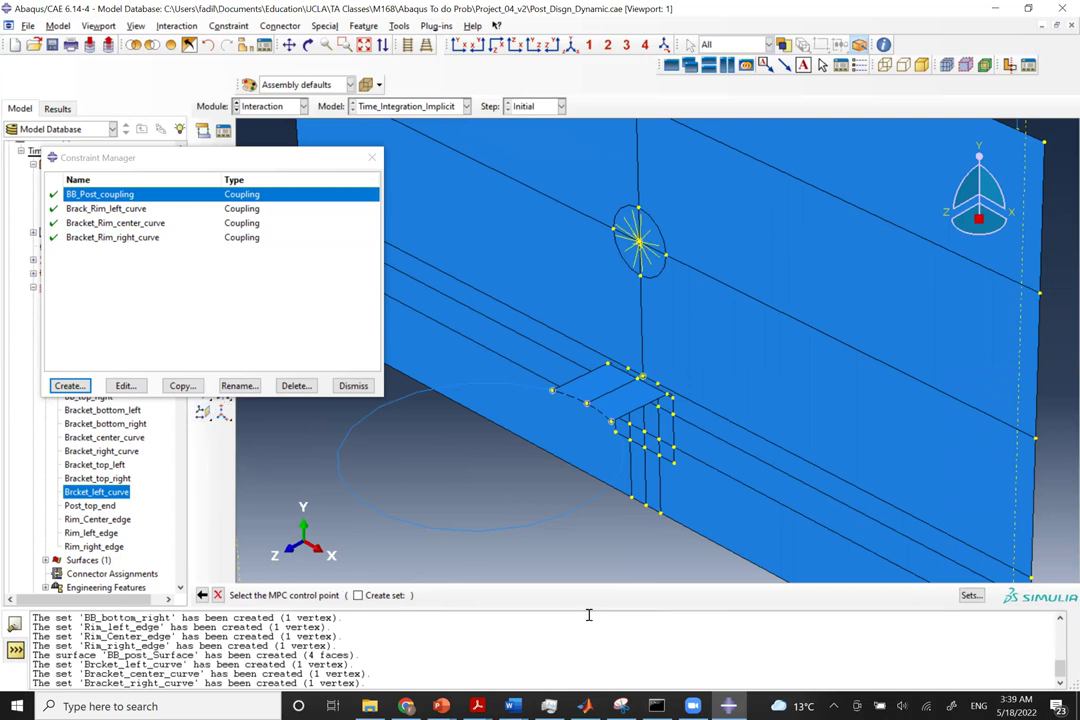
left_click(969, 597)
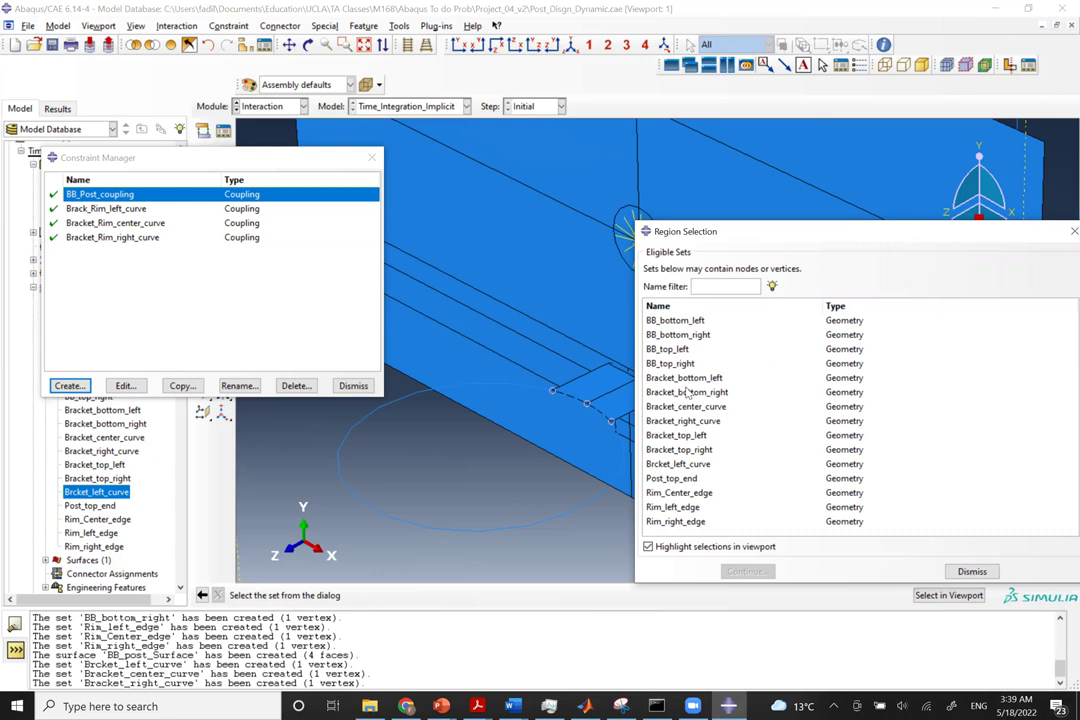
left_click(686, 437)
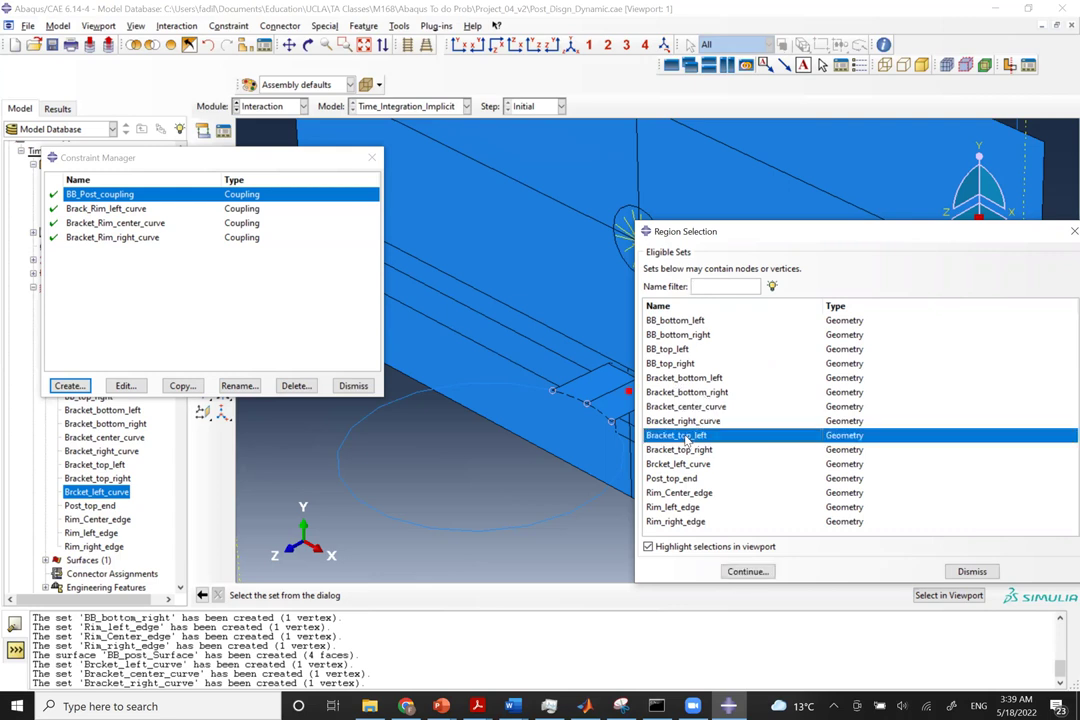
left_click(750, 572)
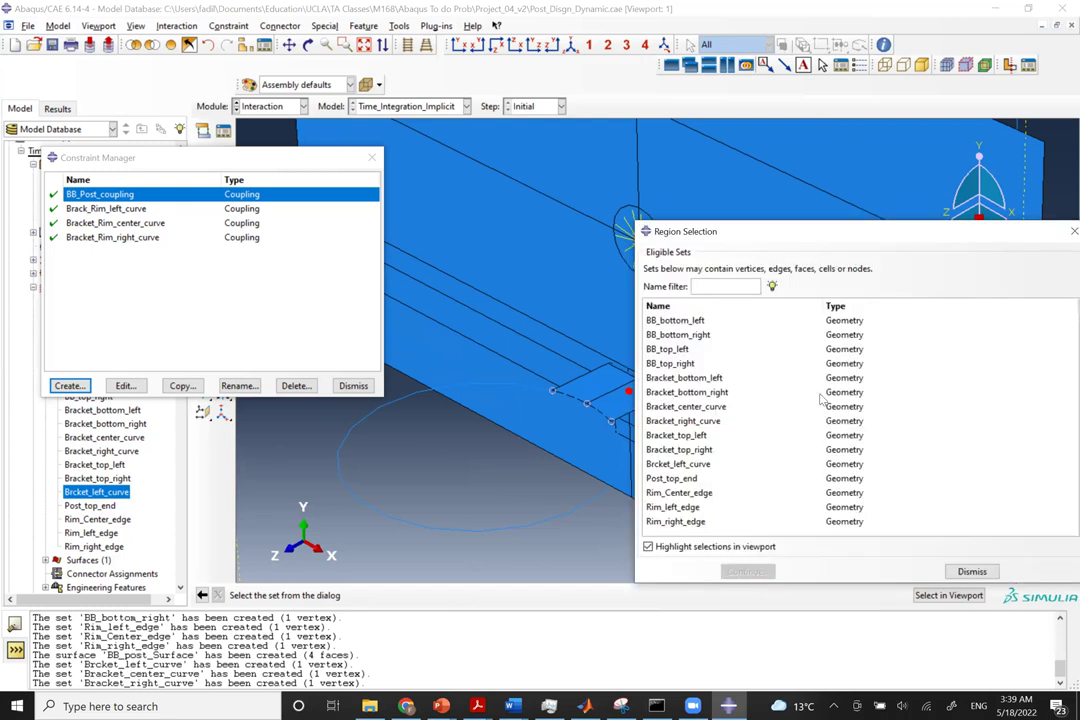
Assign the BB_top_left set as the slave nodes and create the constraint with MPC type Pin.
left_click(667, 349)
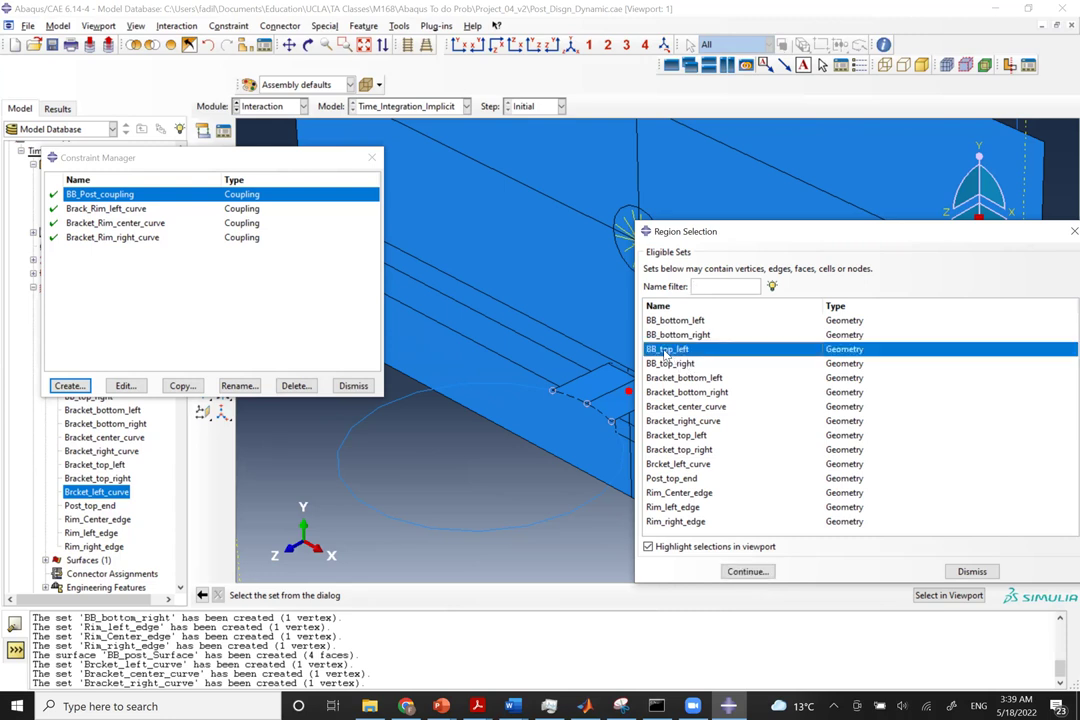
left_click(740, 571)
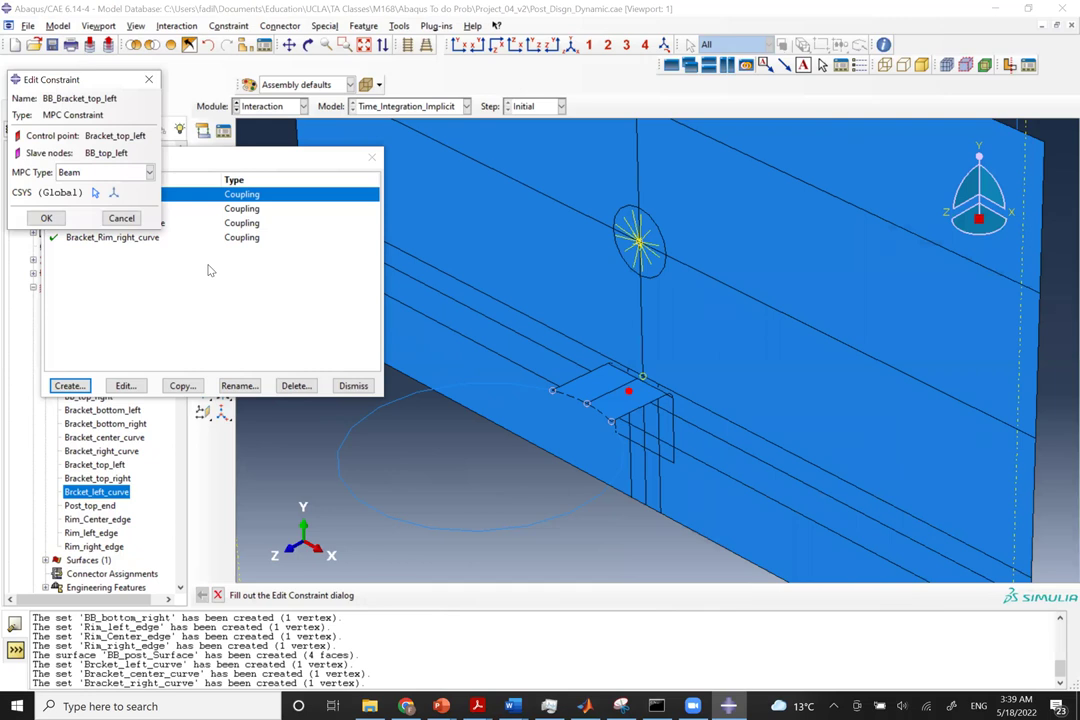
left_click(150, 173)
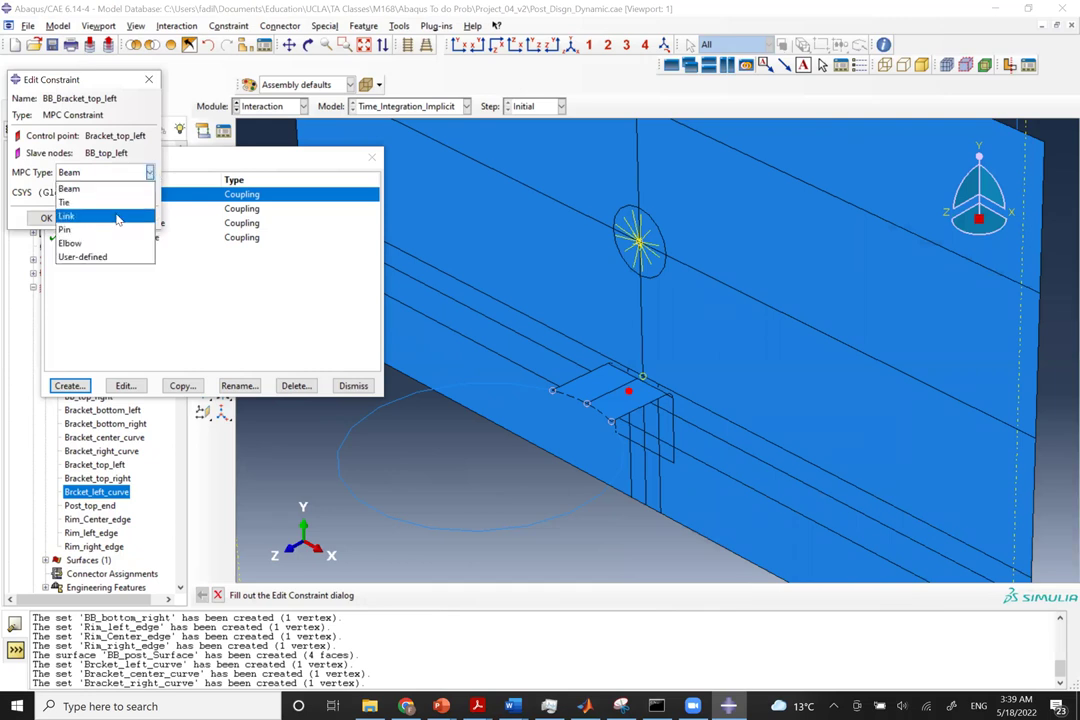
scroll(95, 176, "down", 2)
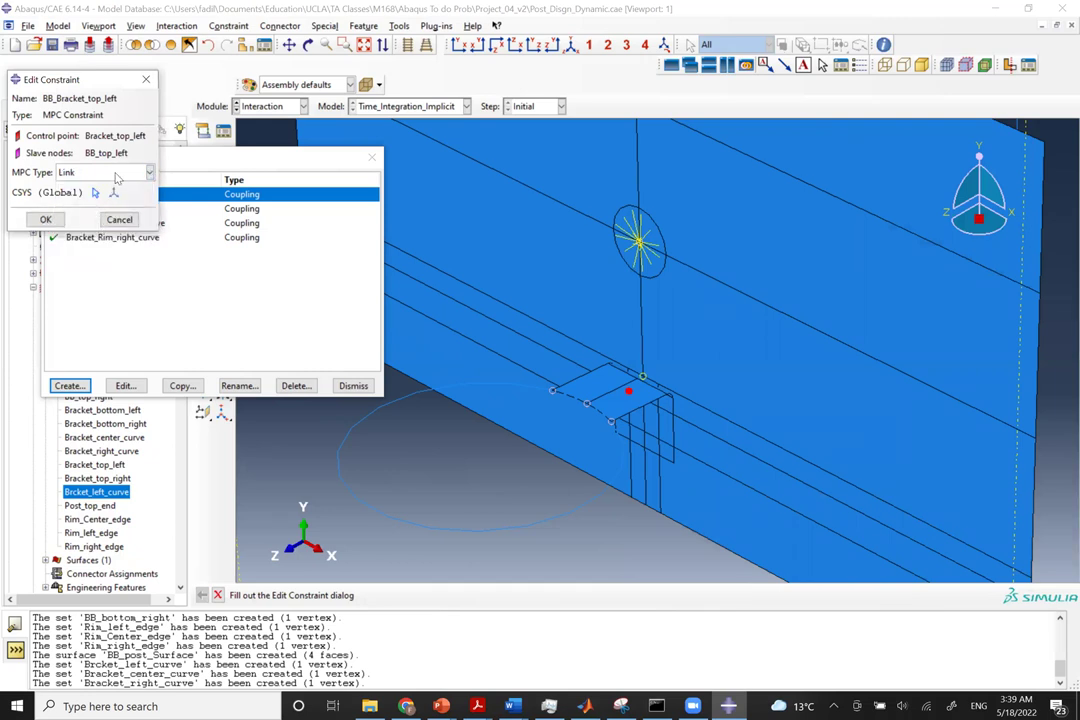
left_click(100, 172)
left_click(74, 230)
left_click(46, 221)
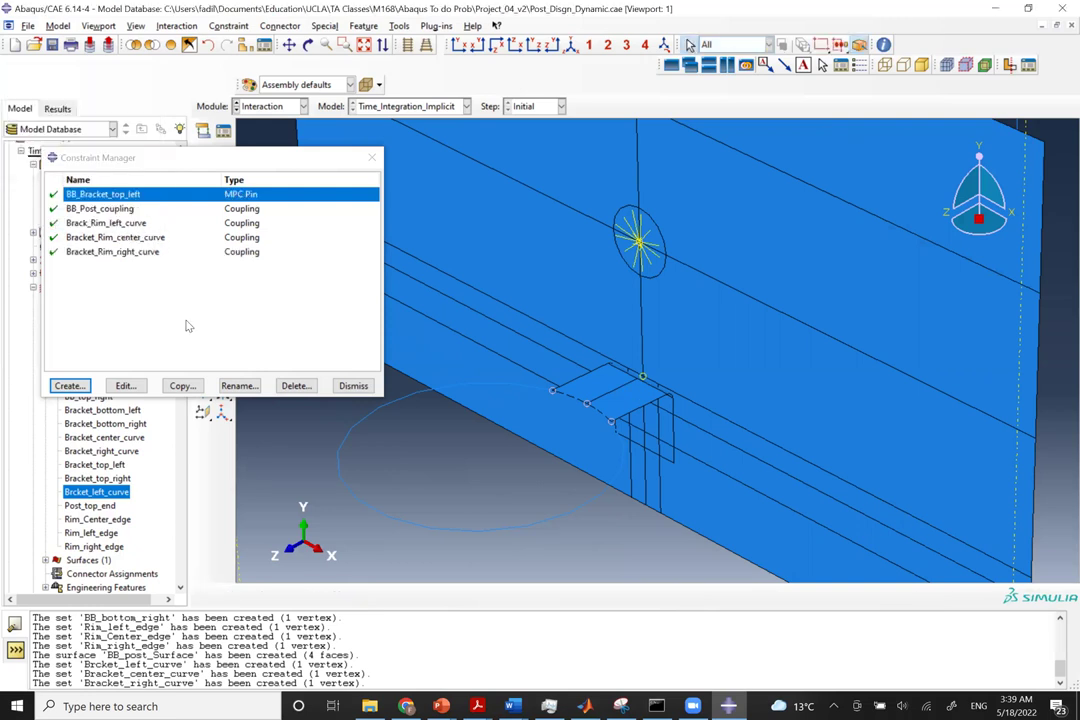
Copy the BB_Bracket_top_left constraint under the name BB_Bracket_top_right.
left_click(69, 385)
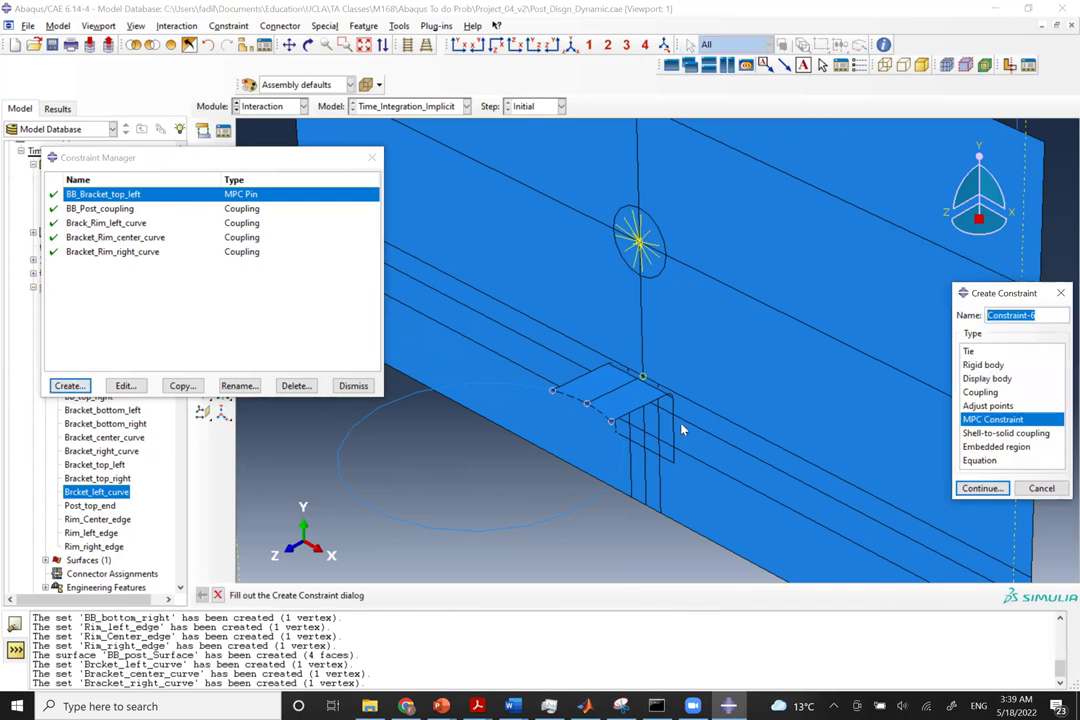
left_click(1051, 488)
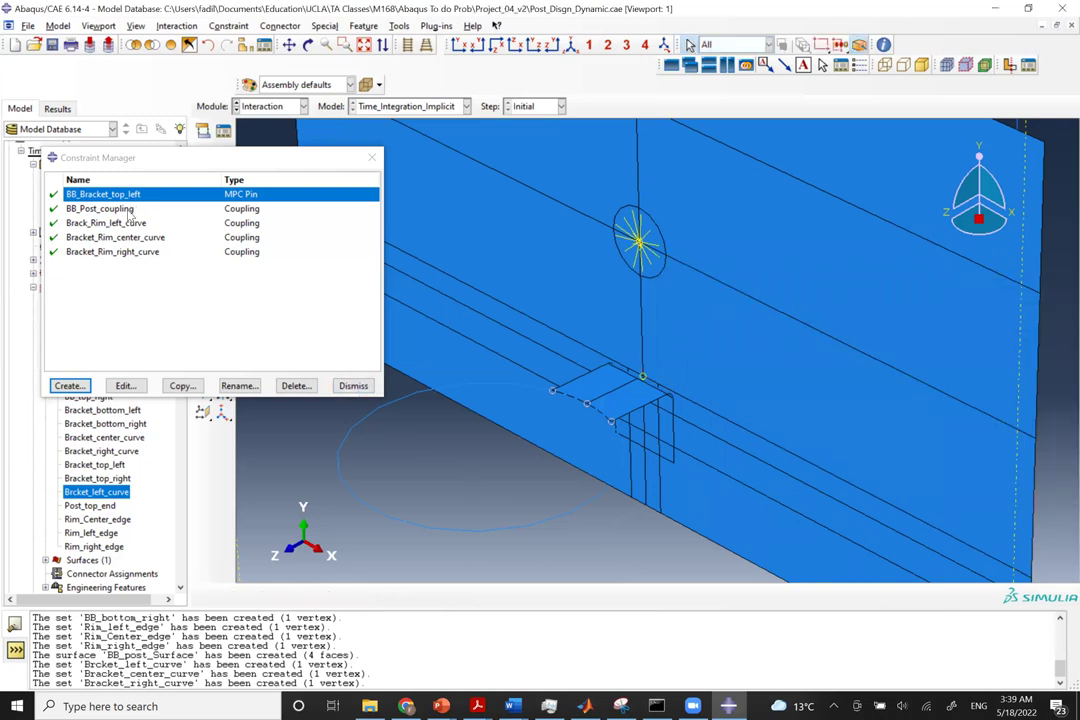
left_click(181, 385)
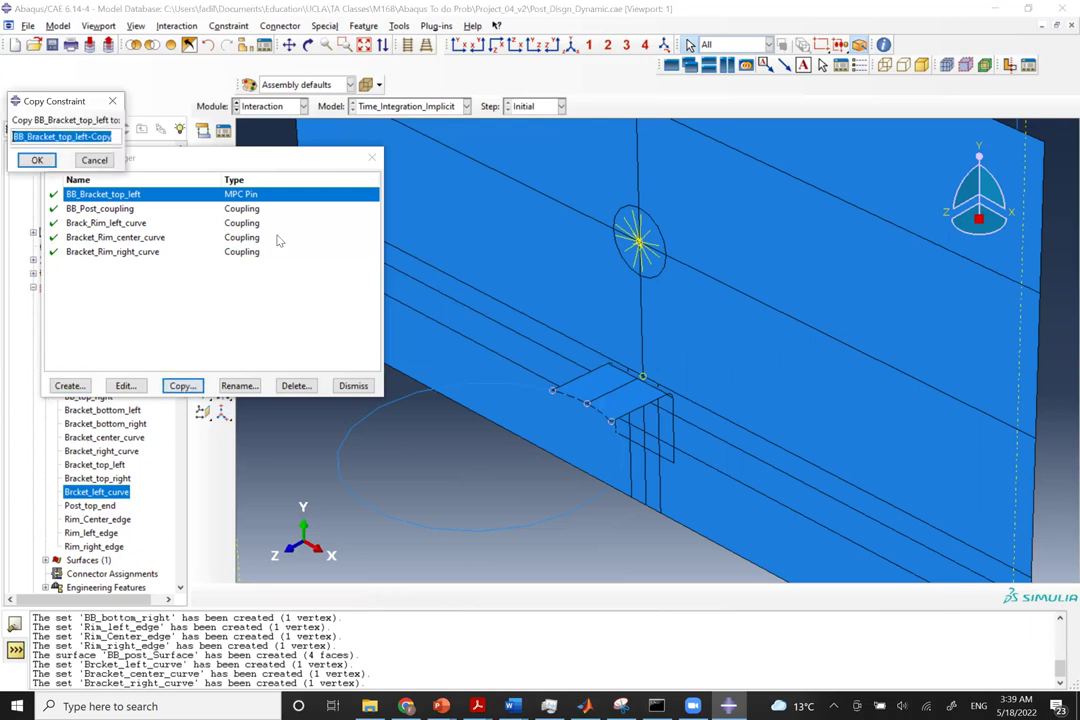
left_click(111, 135)
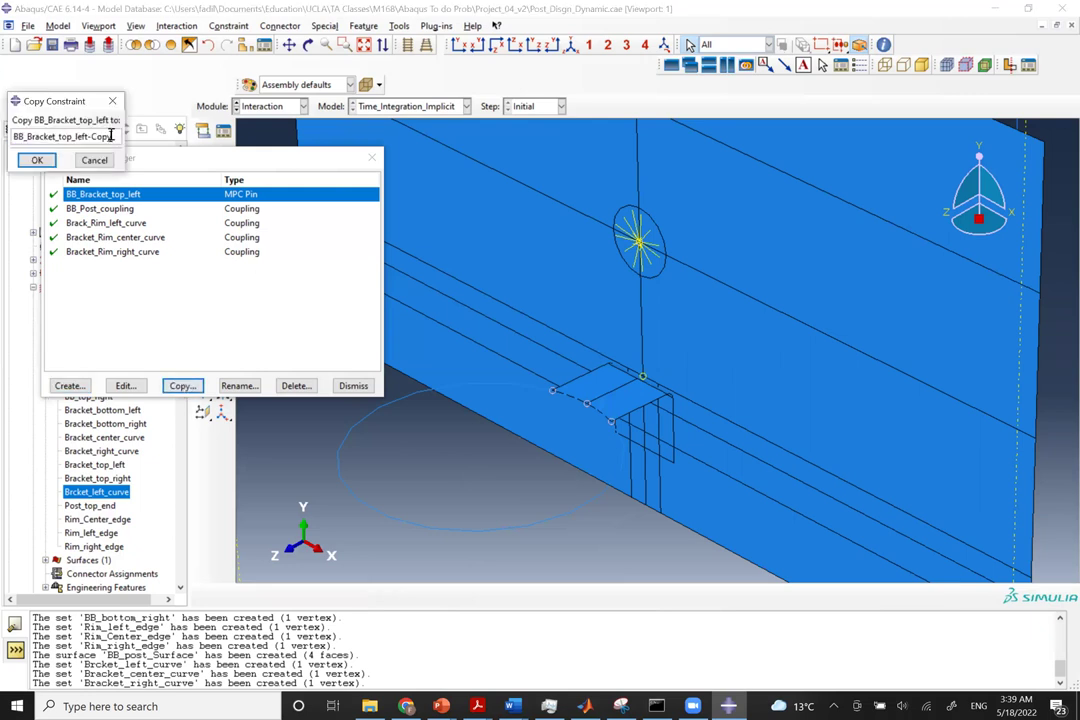
key("BackSpace")
key("BackSpace")
key("BackSpace")
key("BackSpace")
key("BackSpace")
key("BackSpace")
key("BackSpace")
key("BackSpace")
key("BackSpace")
left_click(36, 160)
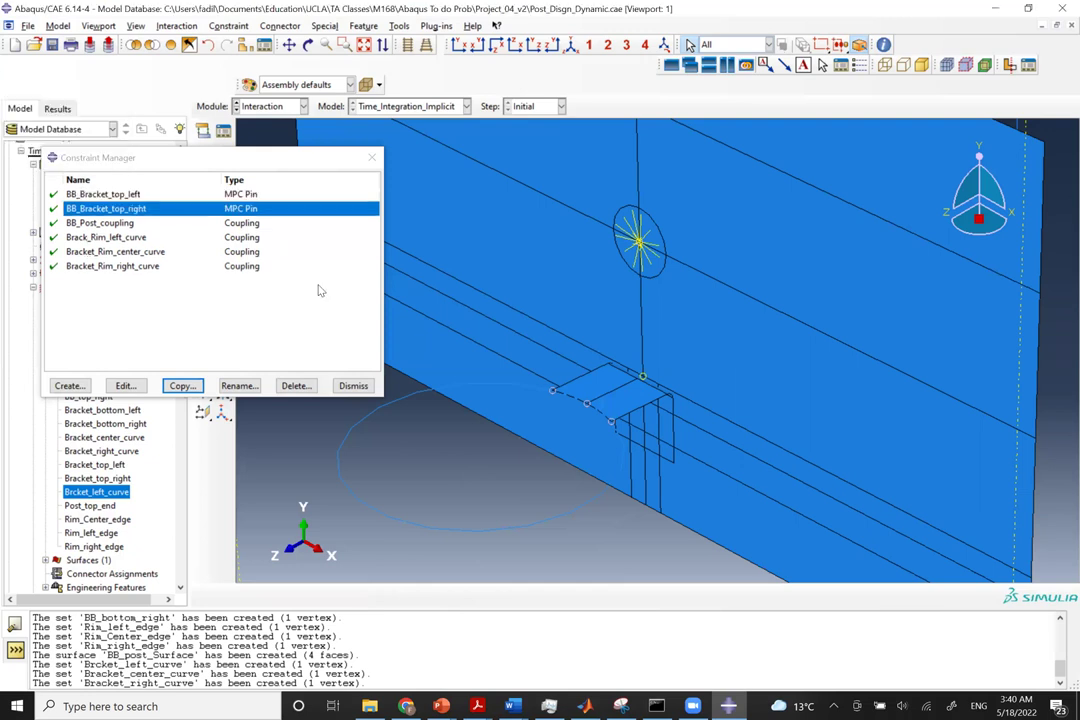
Change the control point of the BB_Bracket_top_right constraint to the Bracket_top_right set.
left_click(124, 385)
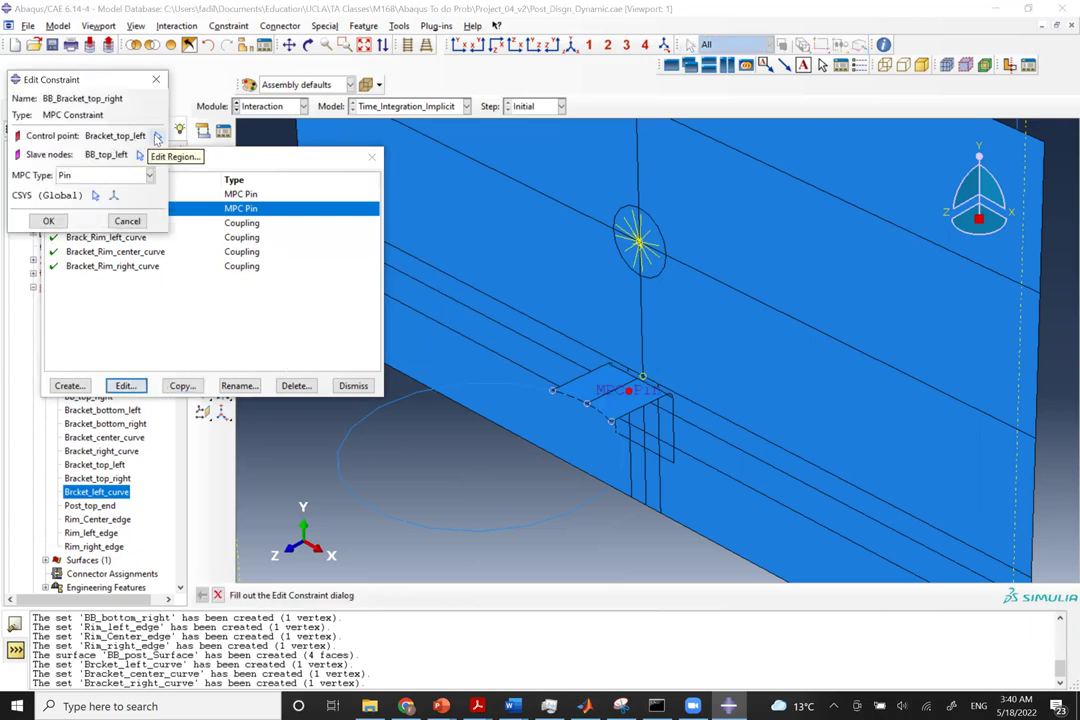
left_click(157, 137)
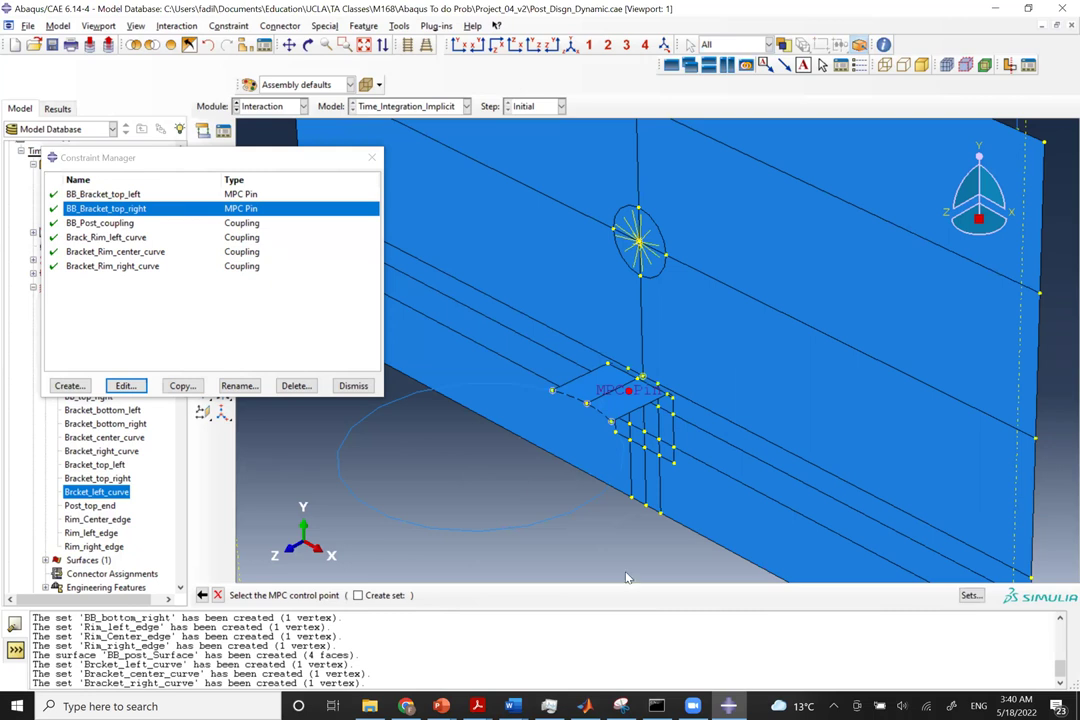
left_click(969, 595)
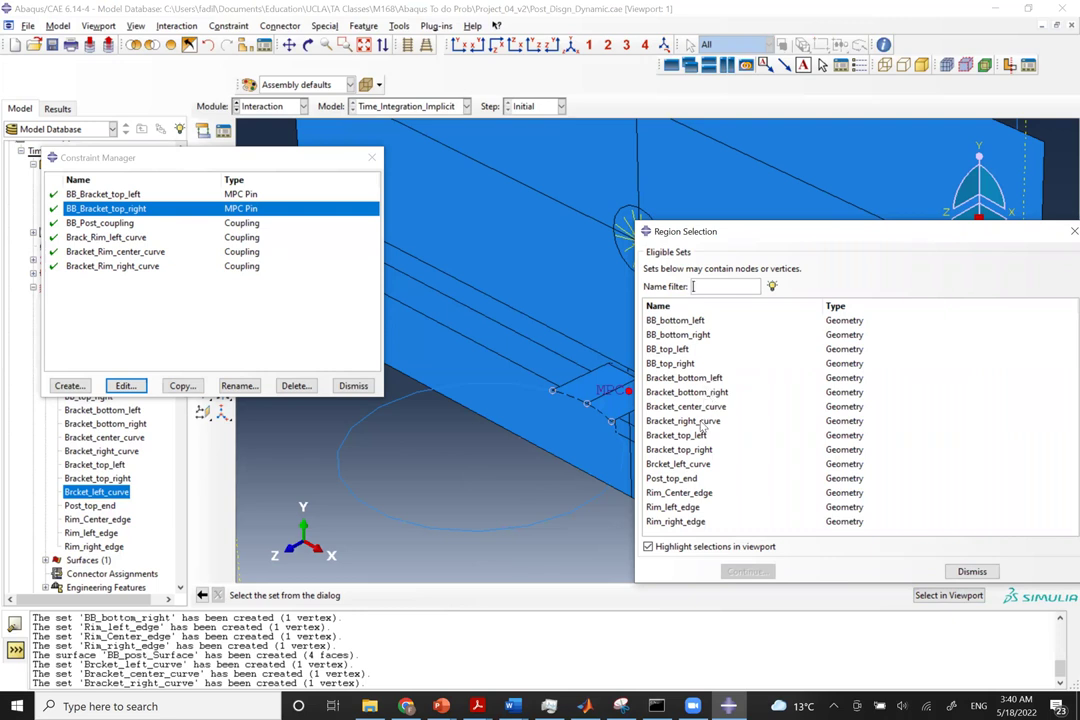
left_click(680, 450)
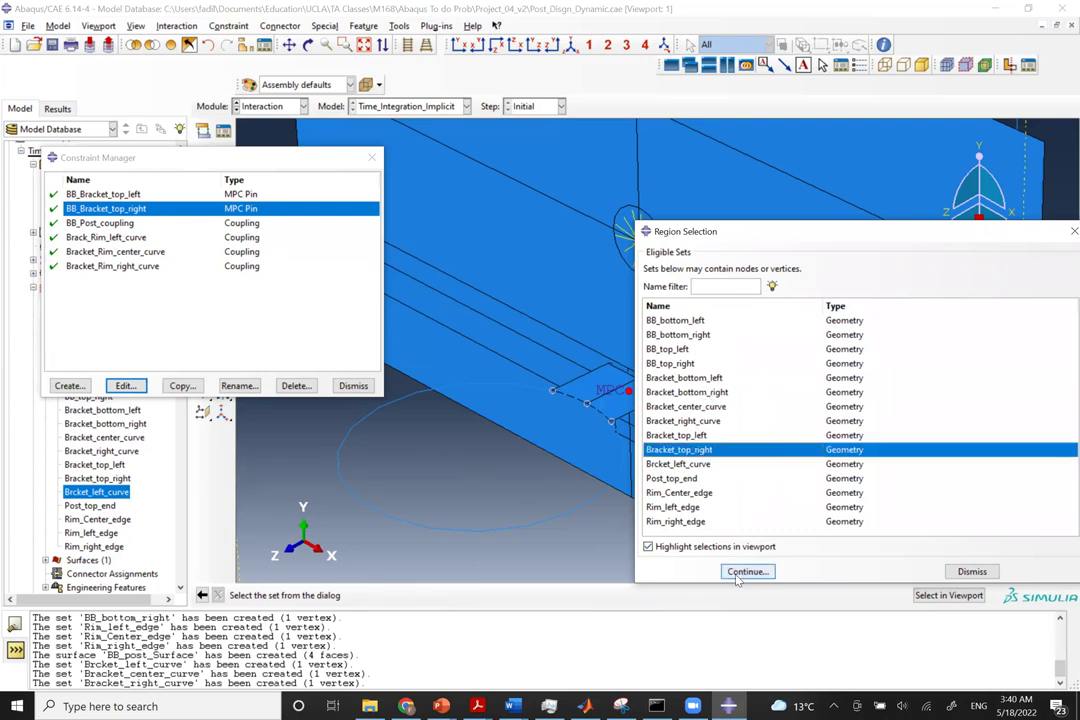
left_click(748, 571)
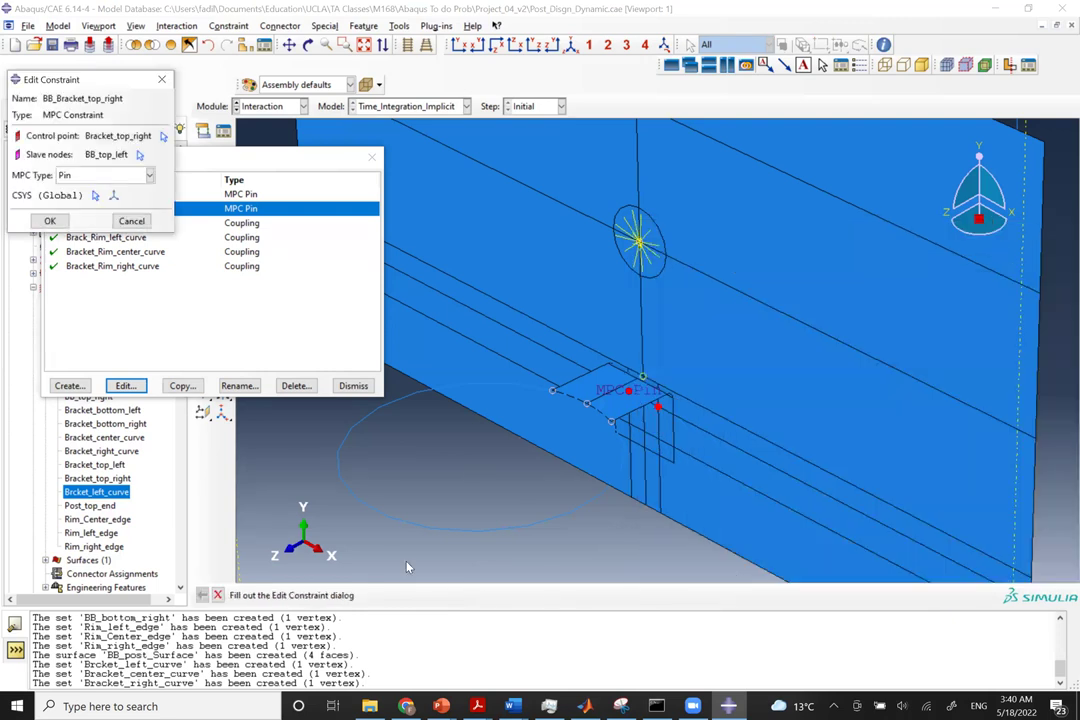
left_click(50, 222)
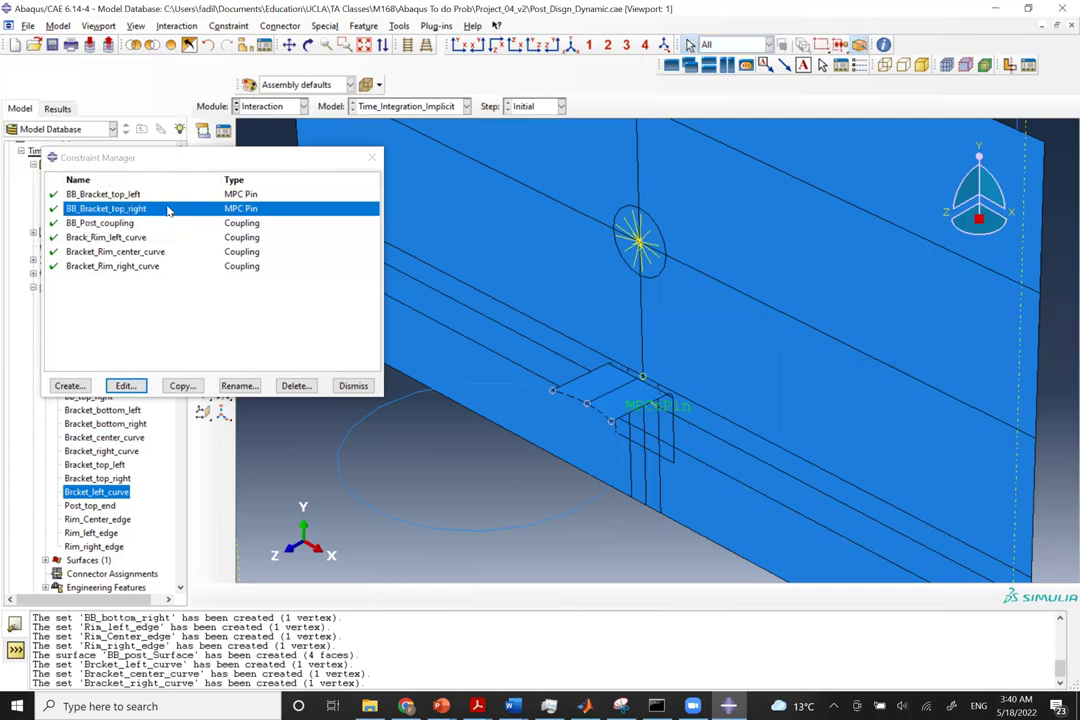
Change the slave nodes of the BB_Bracket_top_right constraint to the BB_top_right set.
left_click(118, 386)
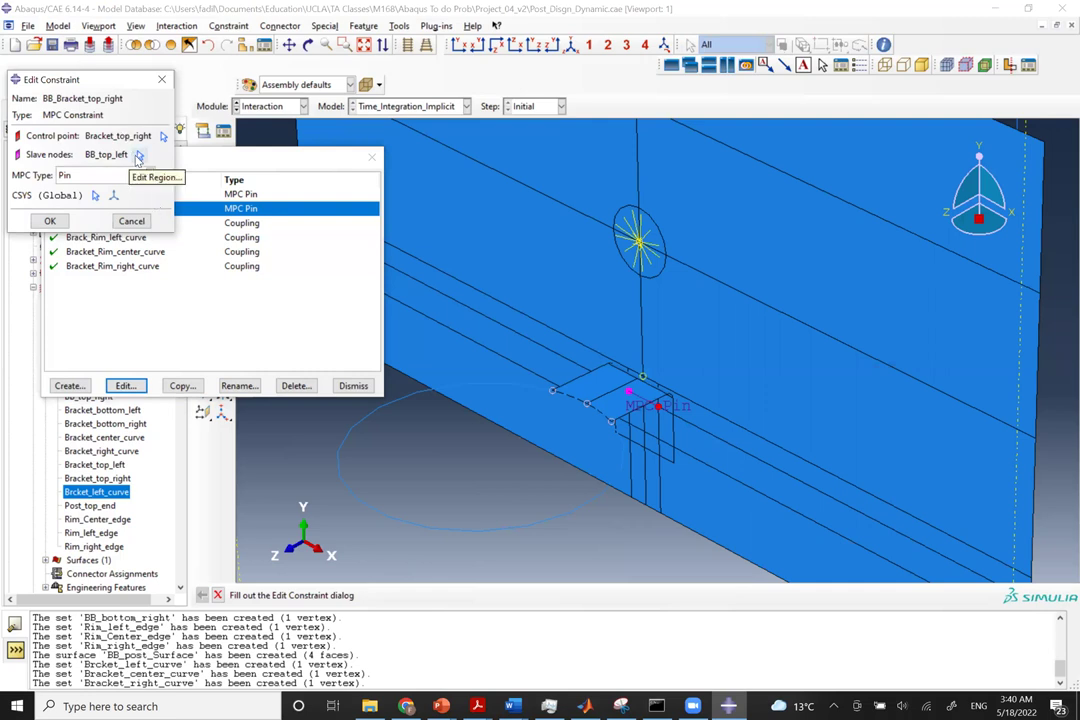
left_click(140, 157)
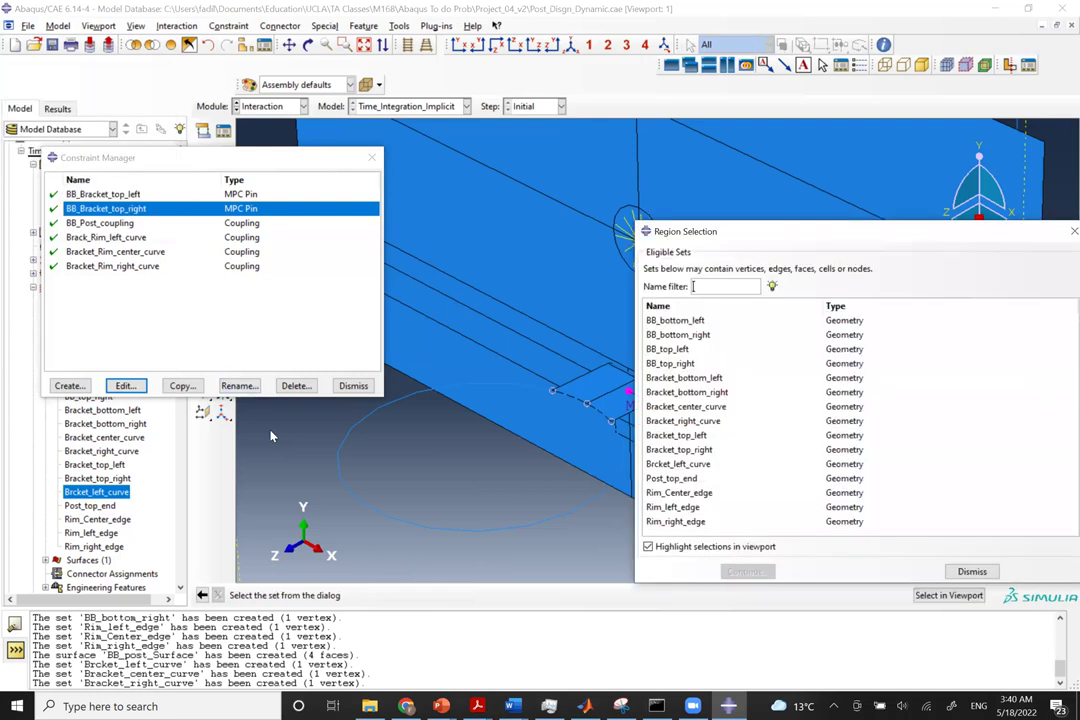
left_click(688, 365)
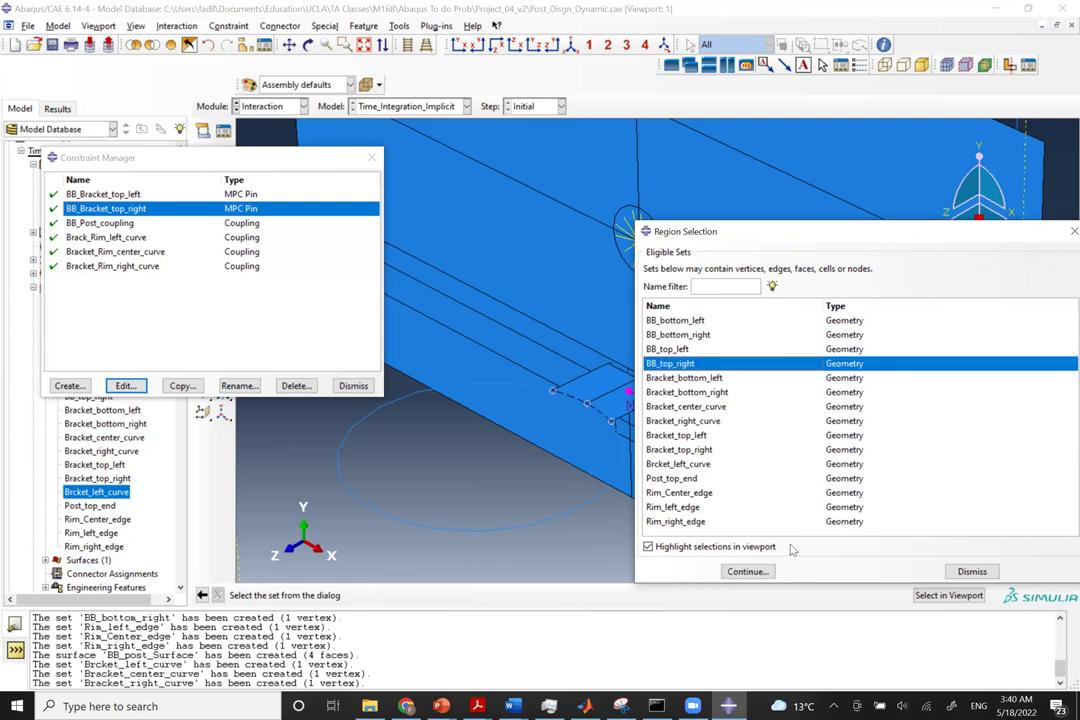
left_click(744, 571)
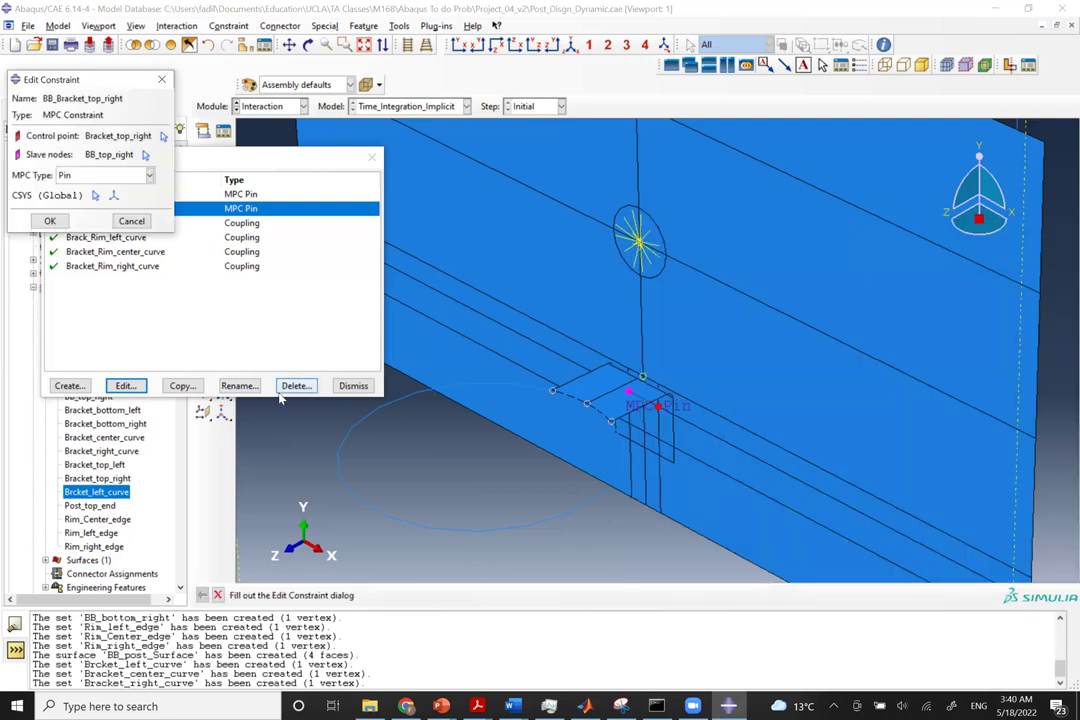
left_click(50, 221)
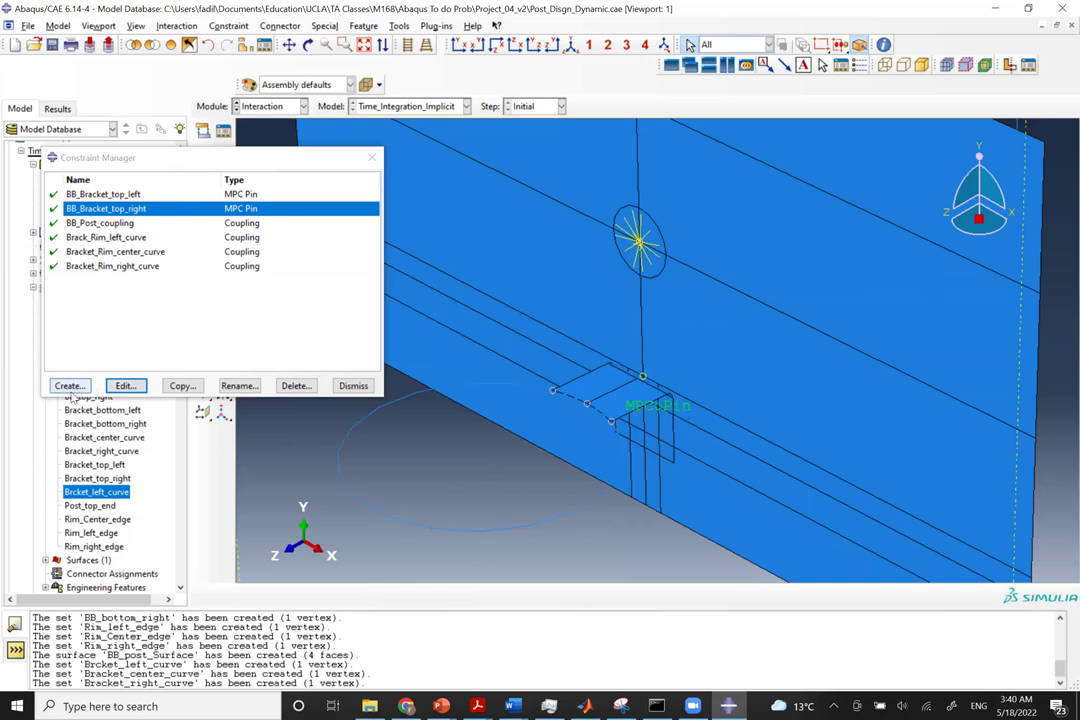
Start an MPC constraint named BB_Bracket_bottom_left with the Bracket_bottom_left set as its control point.
left_click(69, 385)
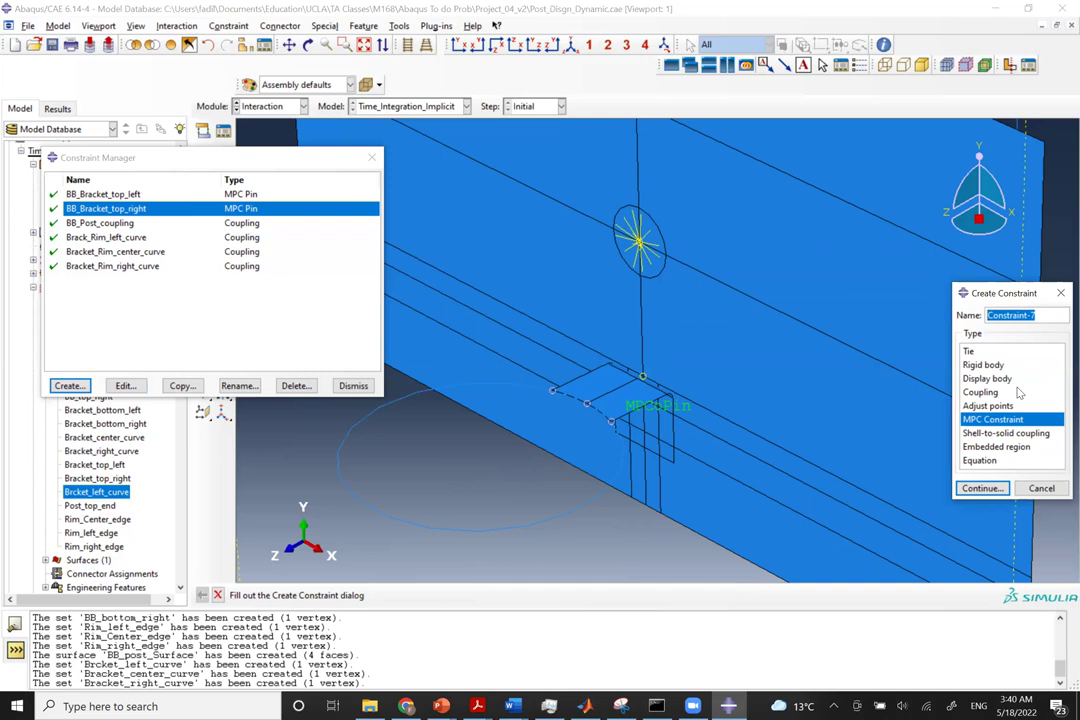
type("BB_Bracket")
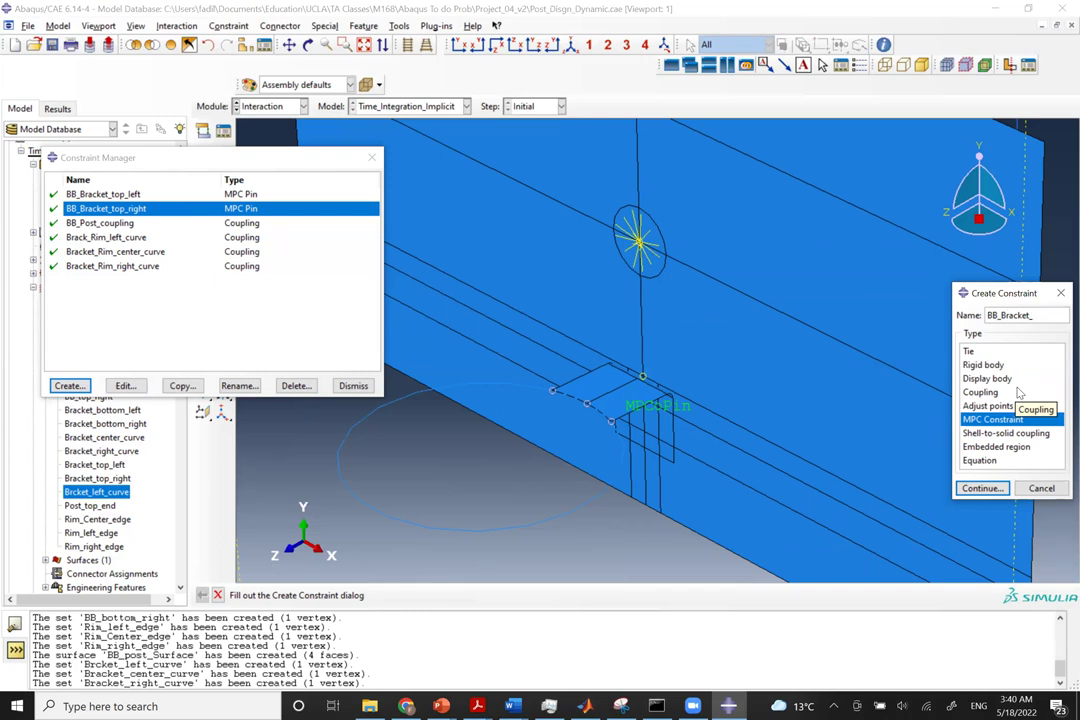
type("_bottom_left")
key("Return")
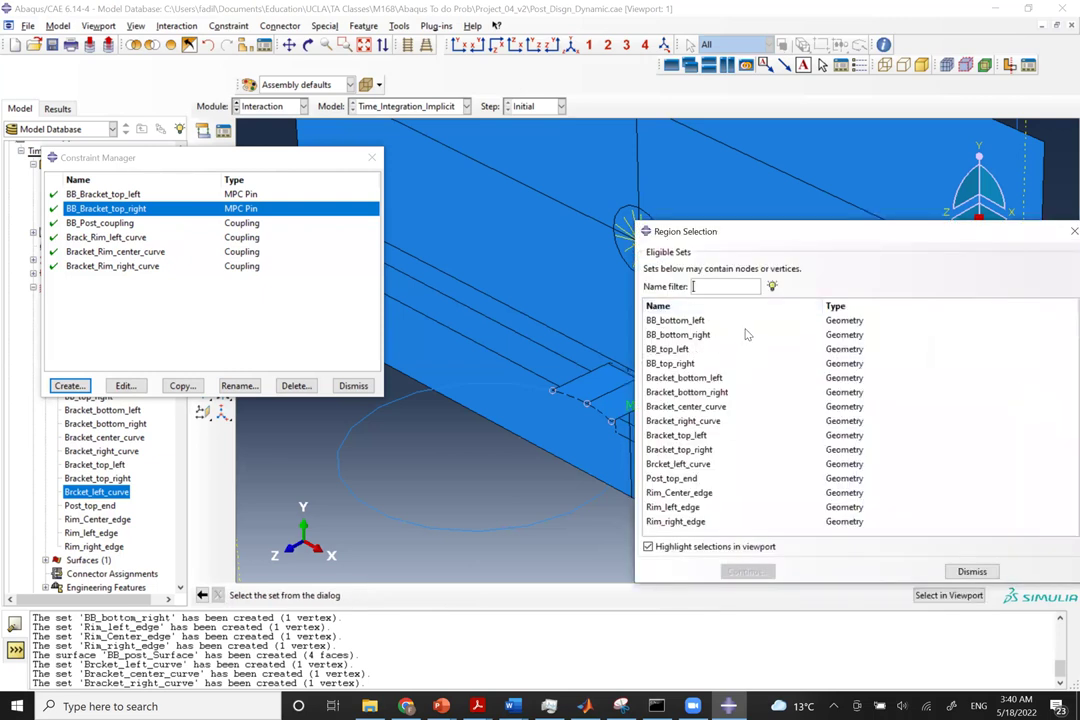
left_click(684, 380)
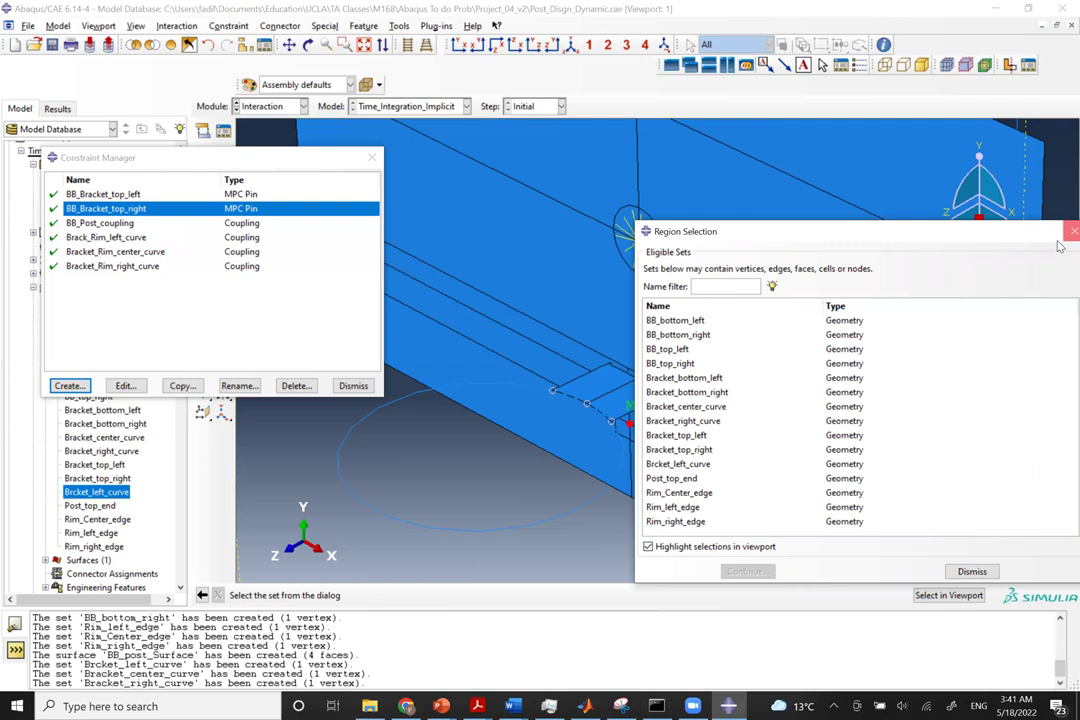
Go back to the BB_Bracket_bottom_left MPC constraint setup and pick the Bracket_bottom_left set as its control point again.
left_click(949, 595)
left_click(202, 595)
left_click(202, 595)
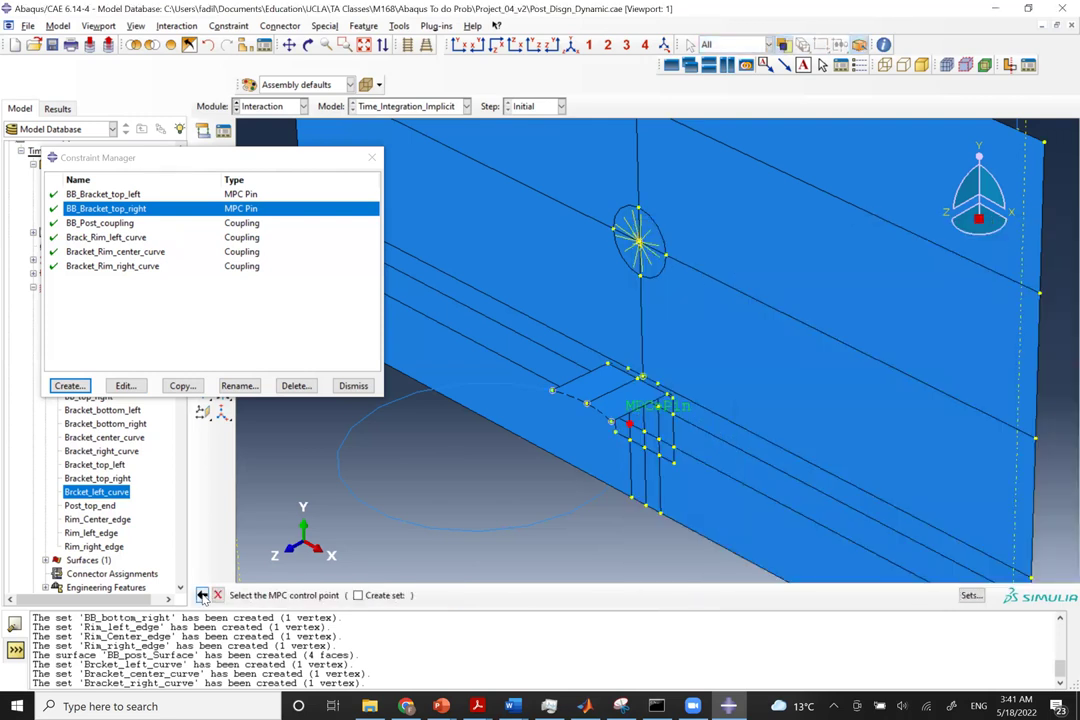
left_click(202, 595)
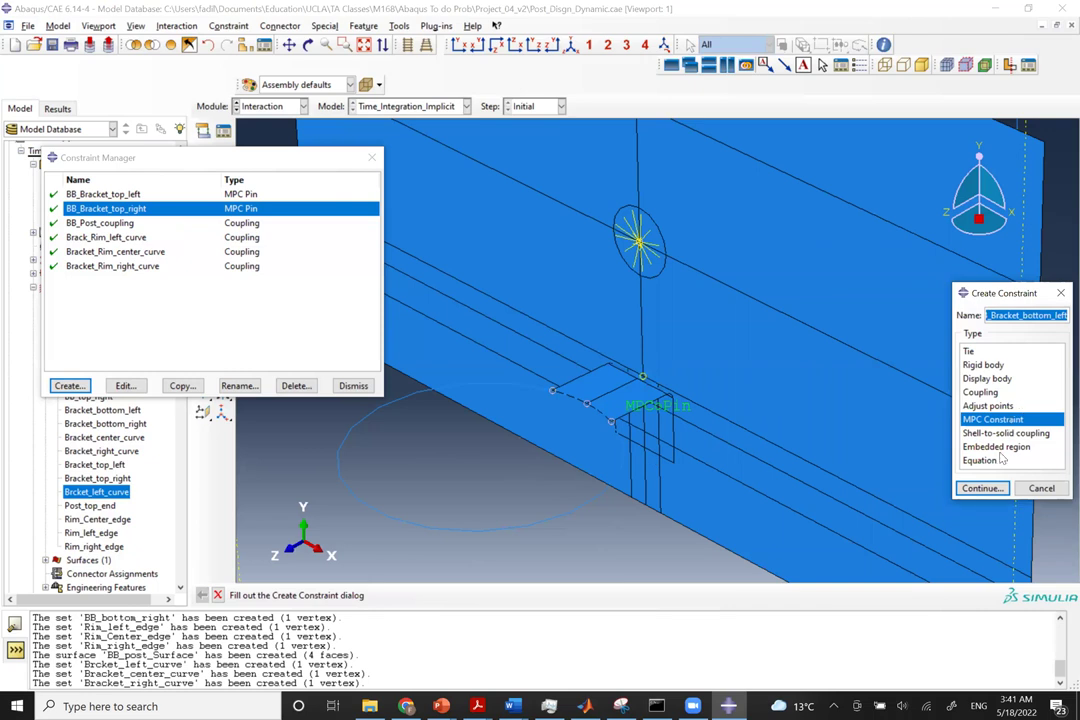
left_click(981, 488)
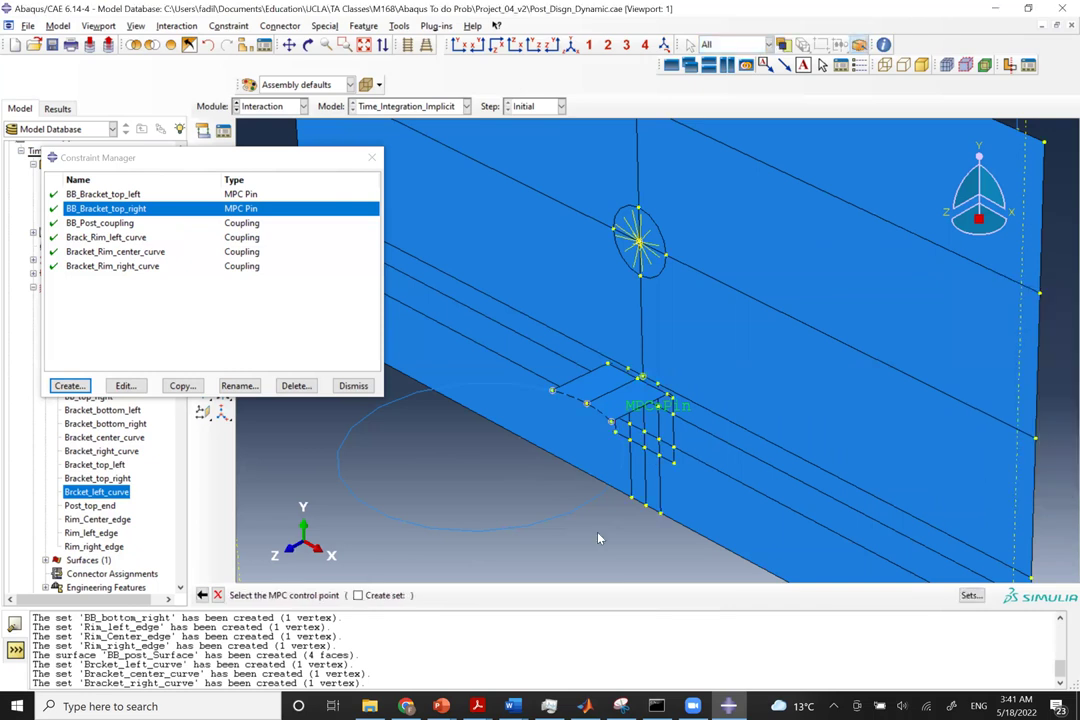
left_click(969, 595)
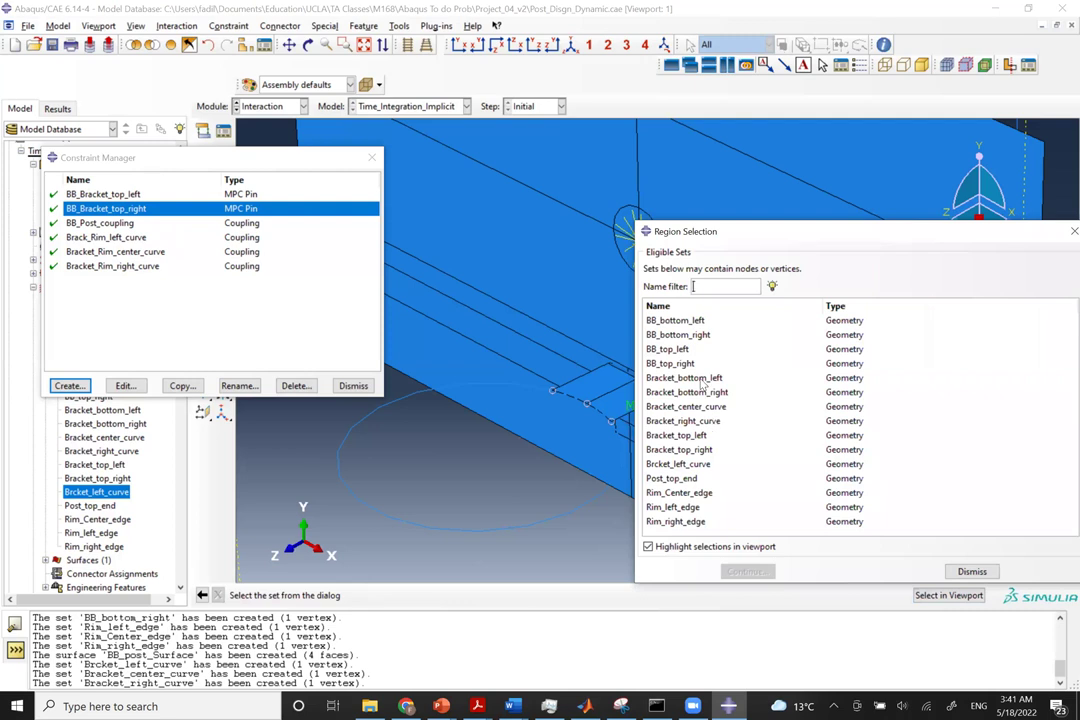
left_click(694, 379)
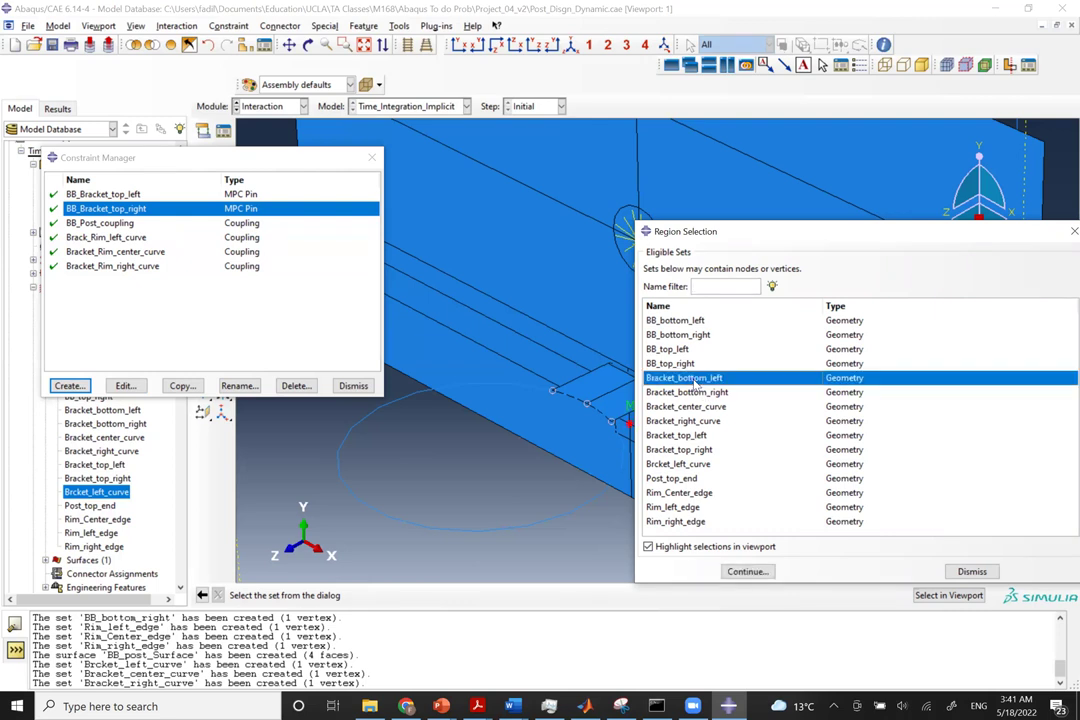
double_click(694, 380)
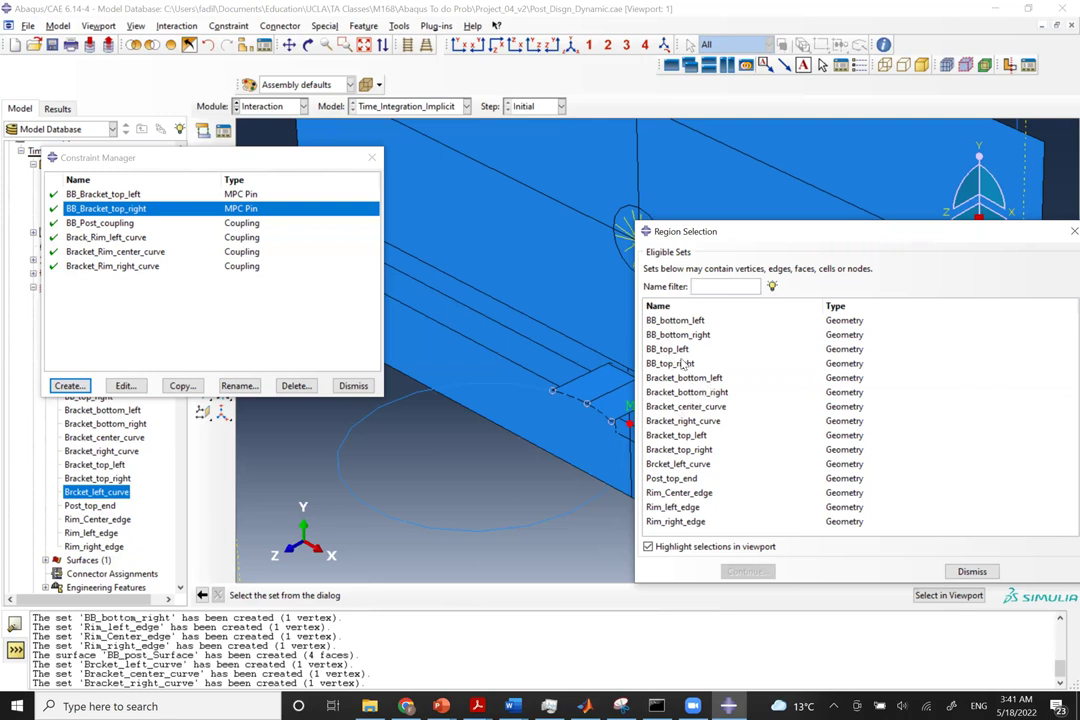
Assign the BB_bottom_left set as slave nodes of the BB_Bracket_bottom_left constraint and set its MPC type to Pin.
left_click(675, 322)
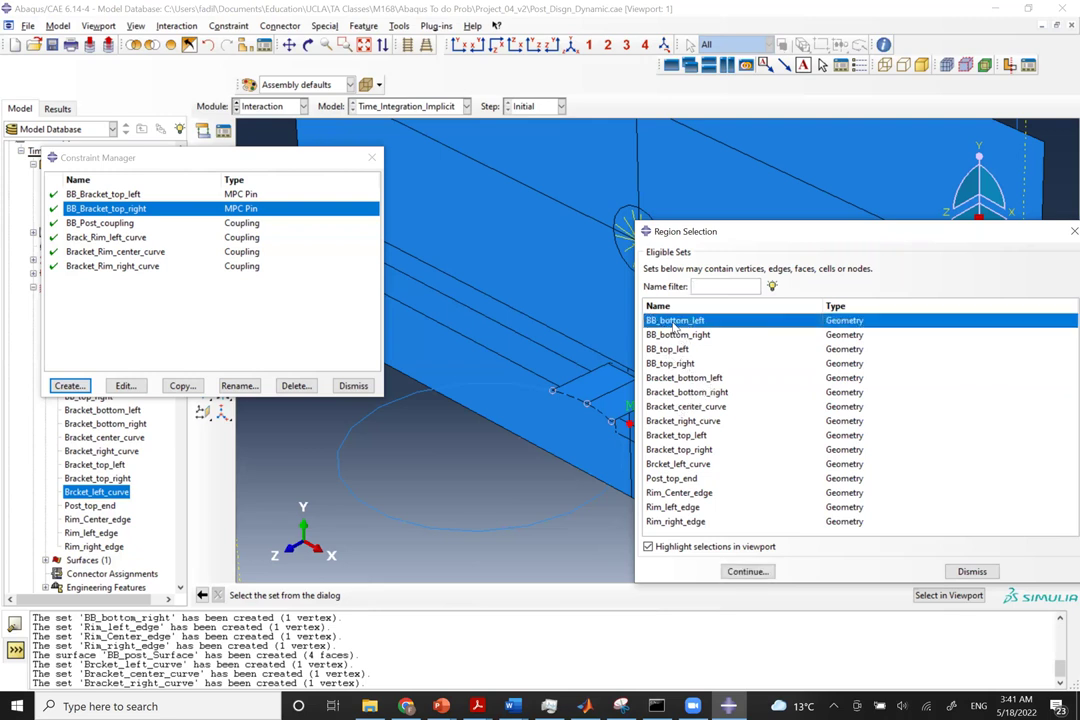
double_click(675, 322)
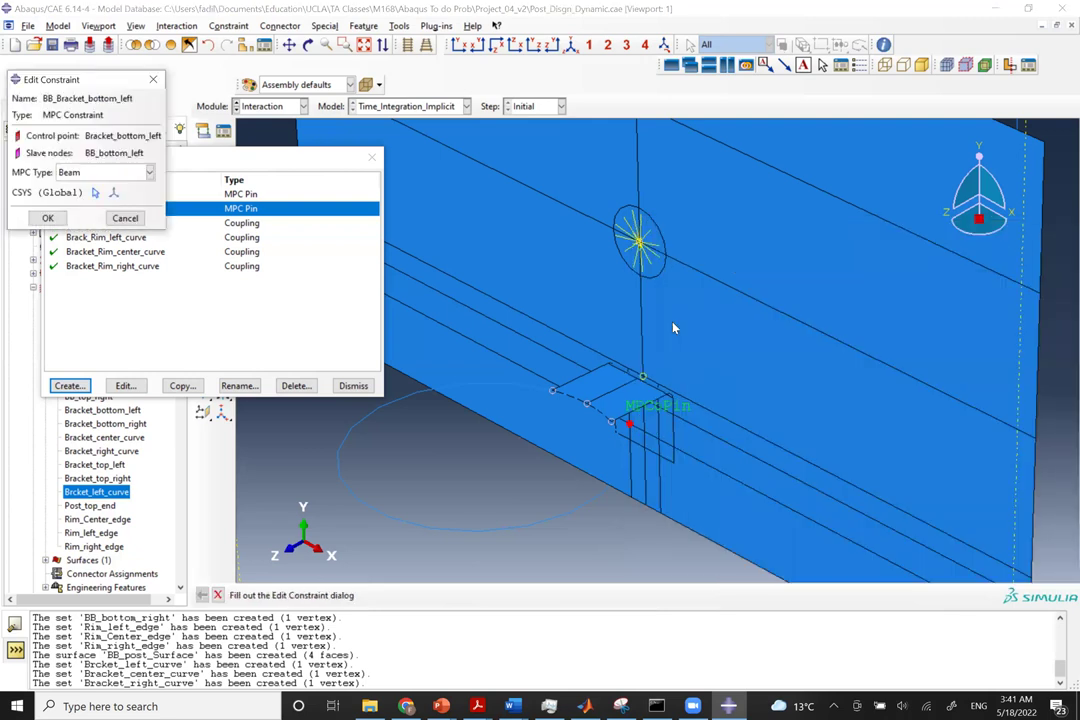
left_click(104, 174)
left_click(50, 222)
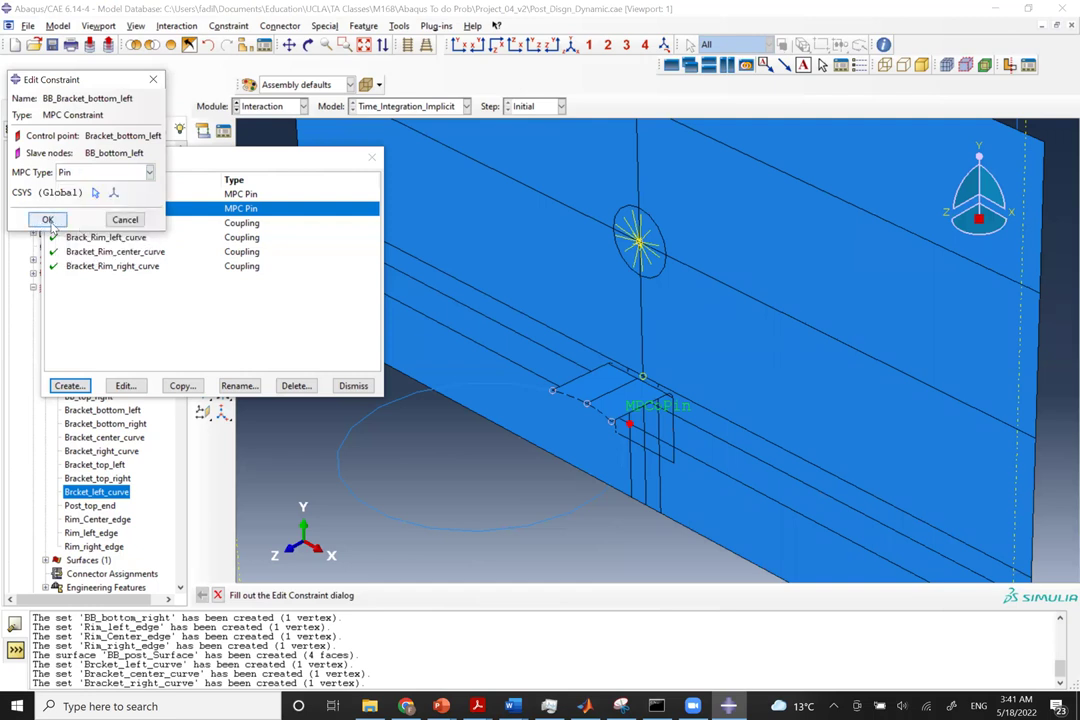
left_click(48, 220)
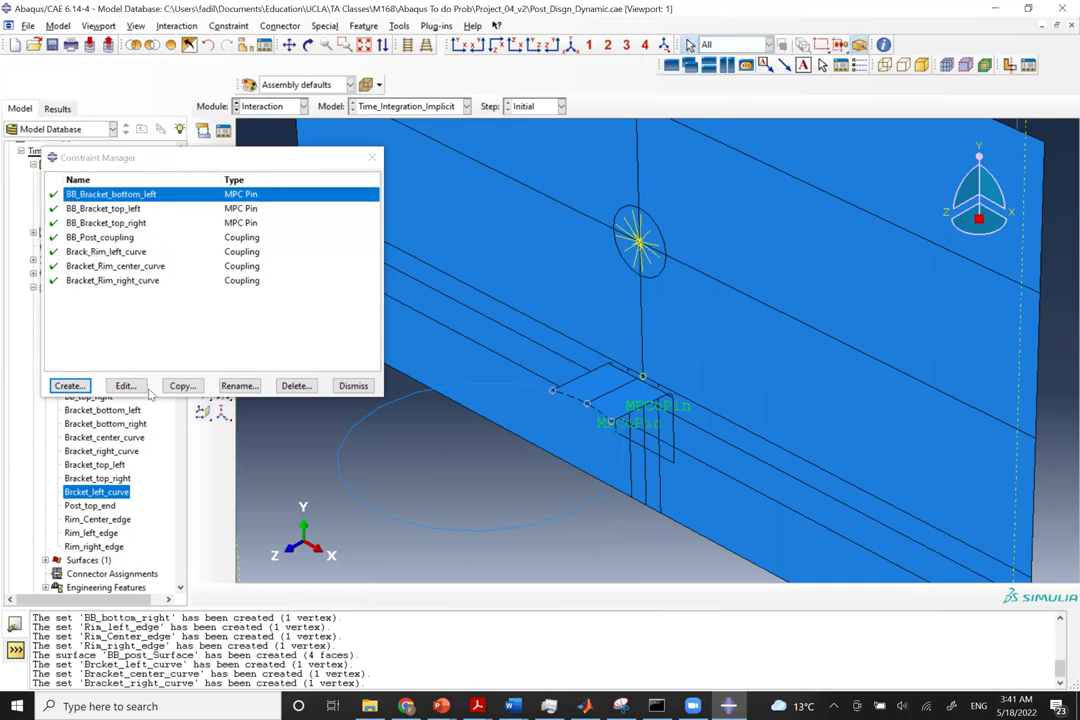
Start an MPC constraint named BB_Bracket_bottom_right with the Bracket_bottom_right set as its control point.
left_click(69, 385)
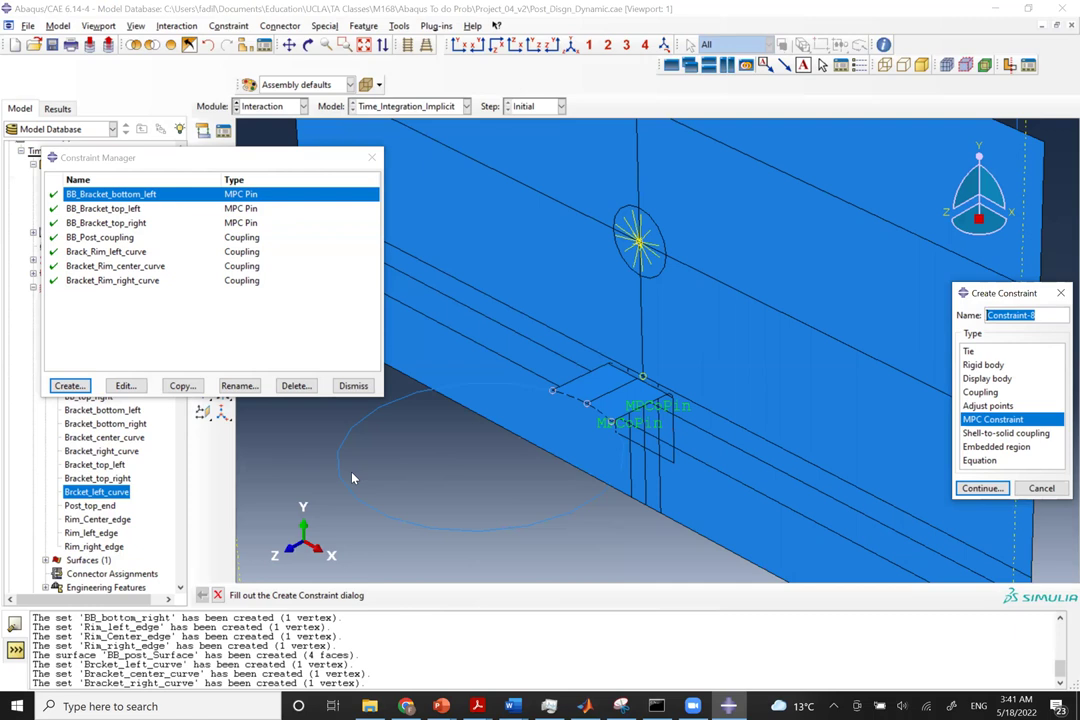
type("BB_")
type("Bracket_bottom")
type("_right")
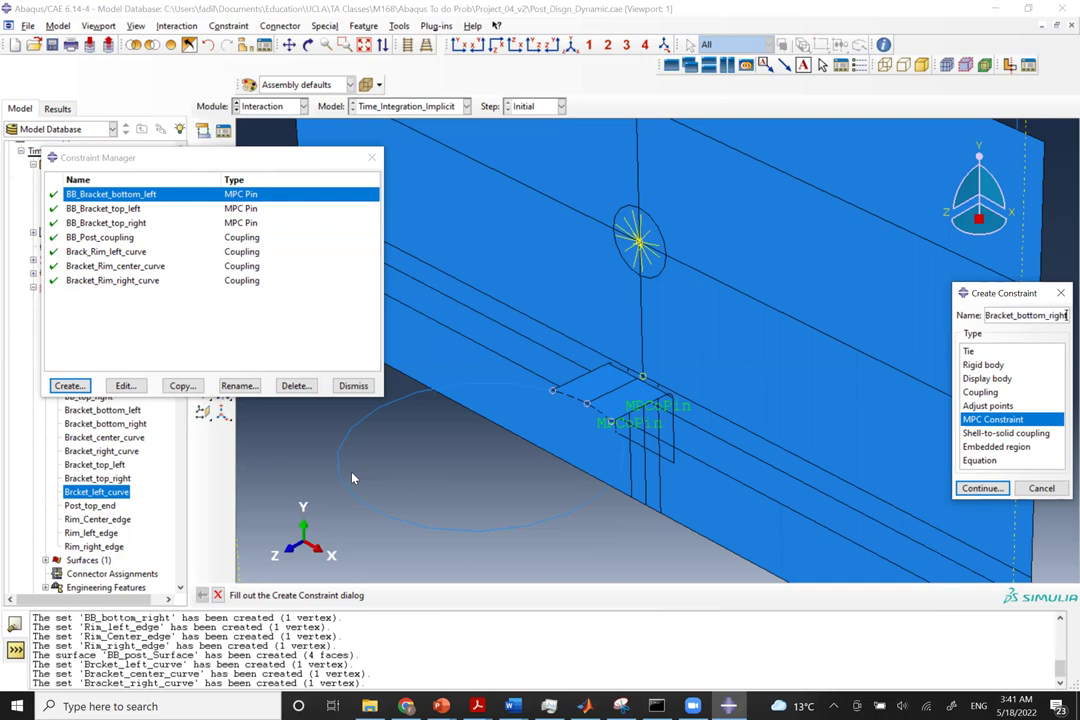
key("Return")
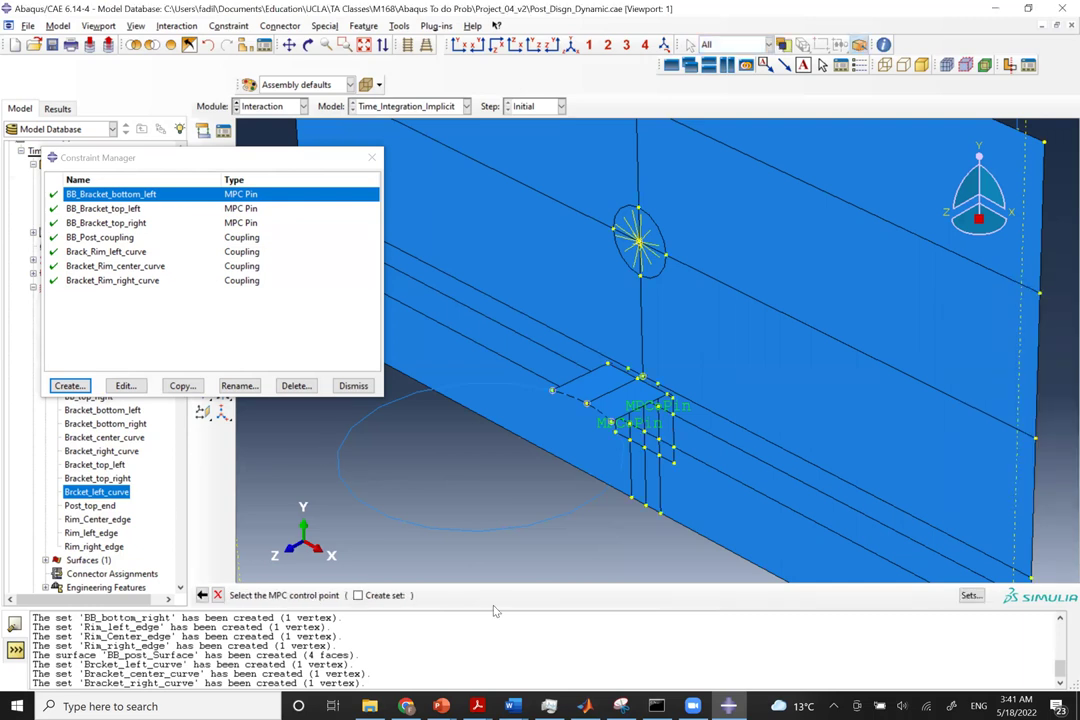
left_click(968, 595)
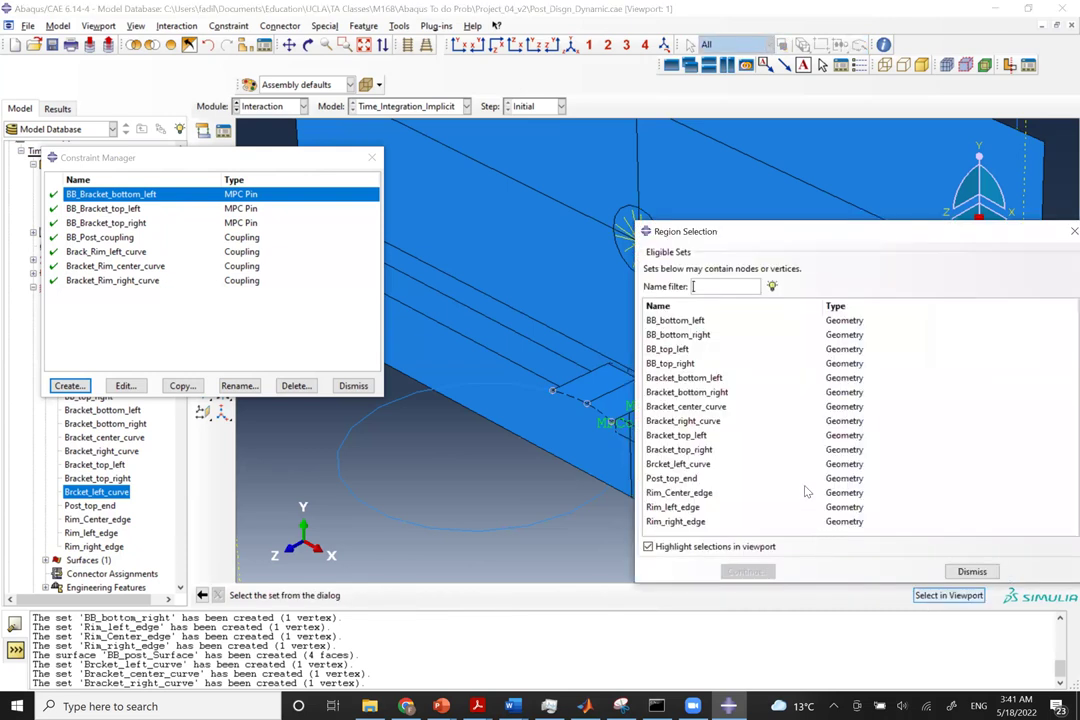
left_click(688, 394)
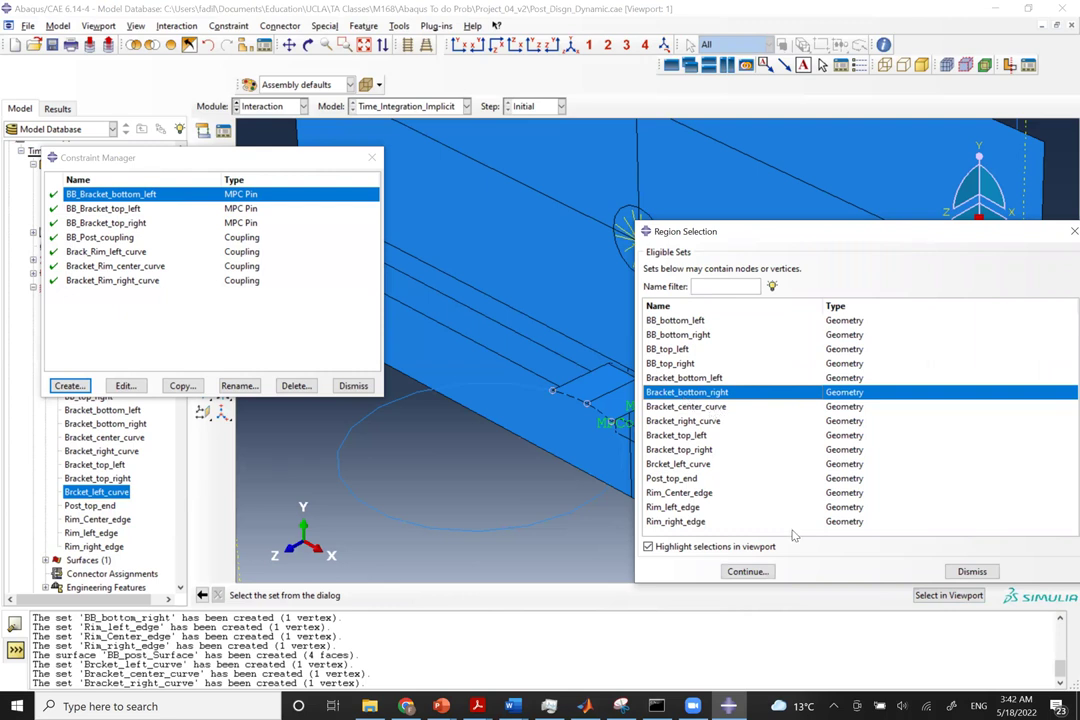
left_click(750, 573)
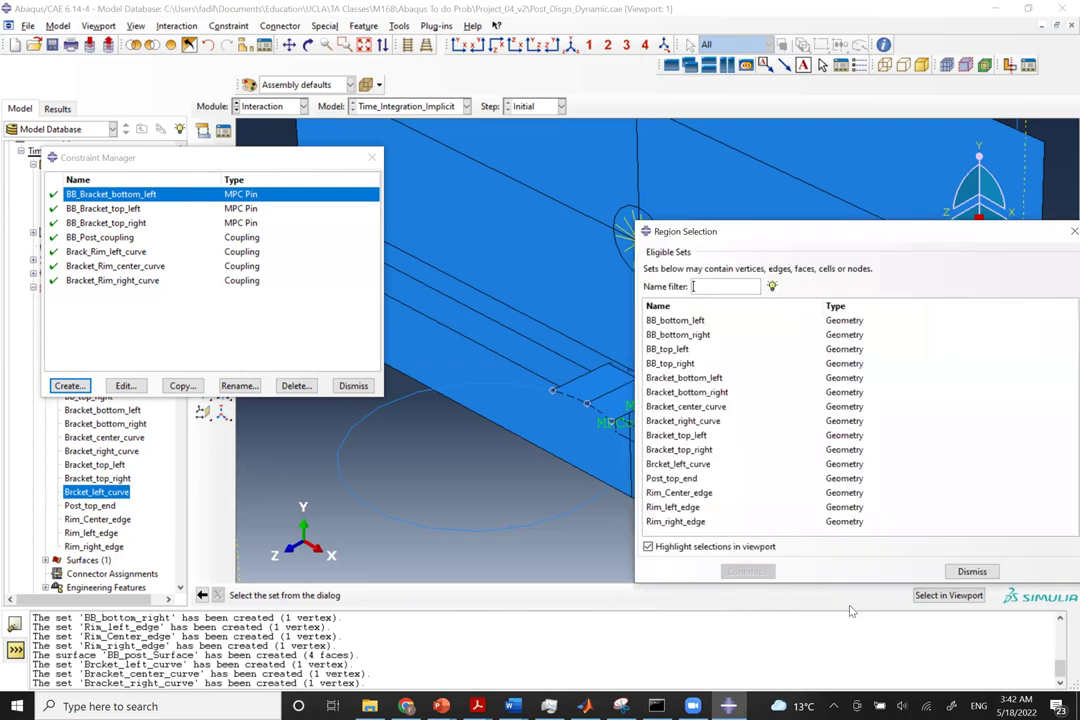
Assign the BB_bottom_right set as slave nodes of the BB_Bracket_bottom_right constraint and set its MPC type to Pin.
left_click(686, 336)
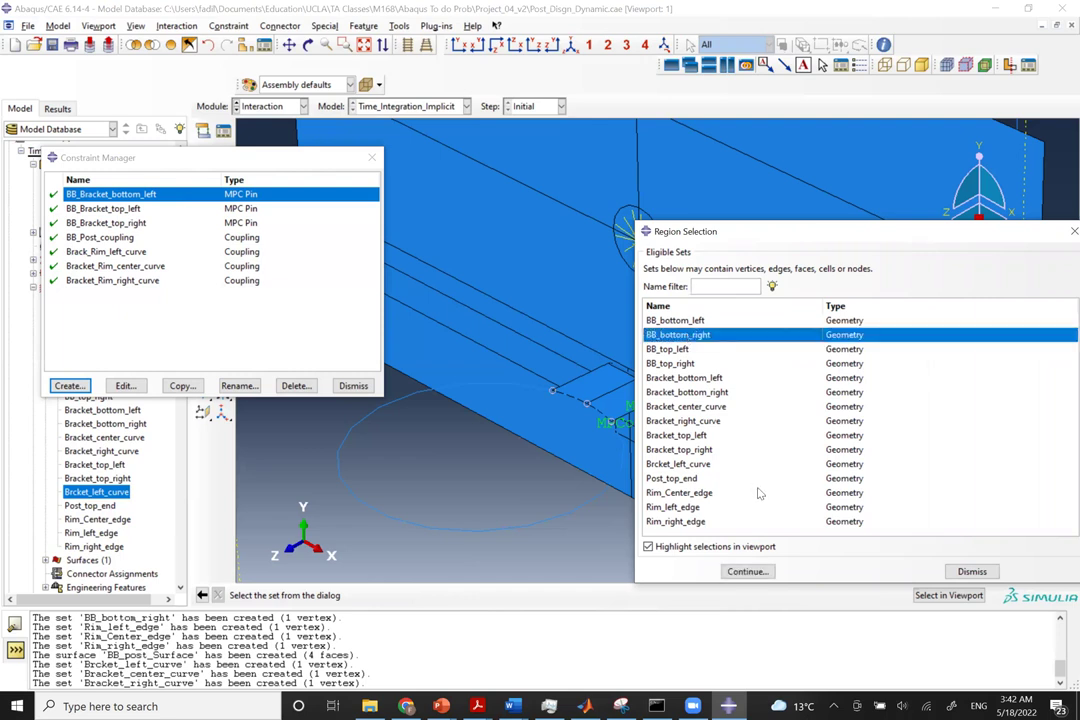
left_click(748, 571)
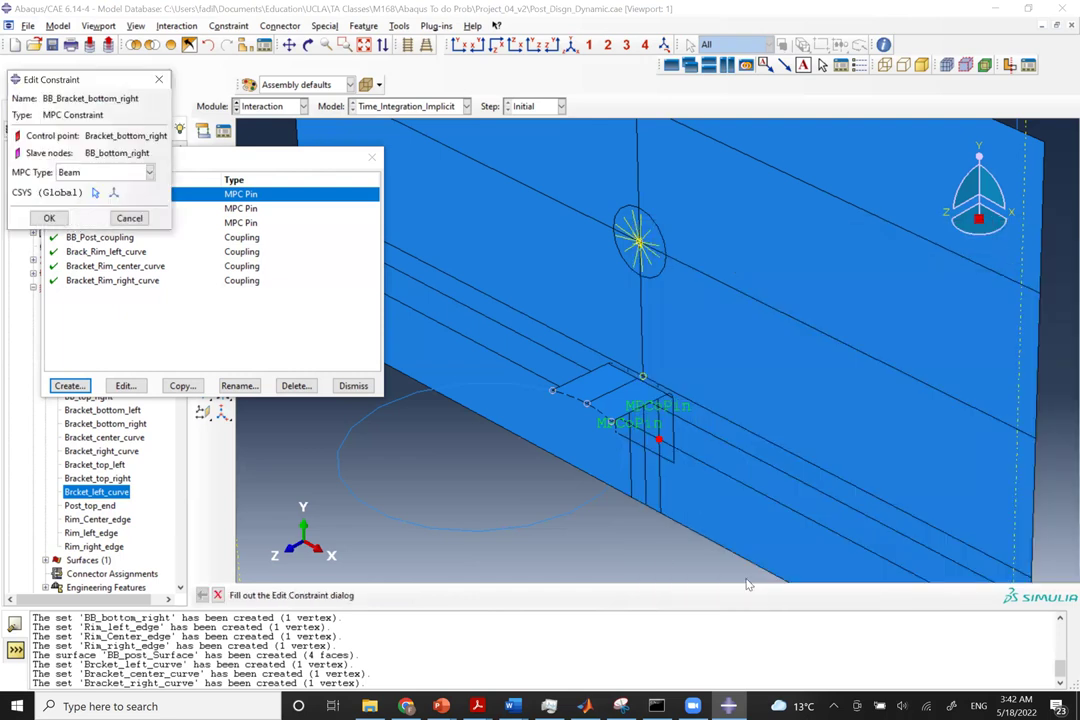
left_click(85, 173)
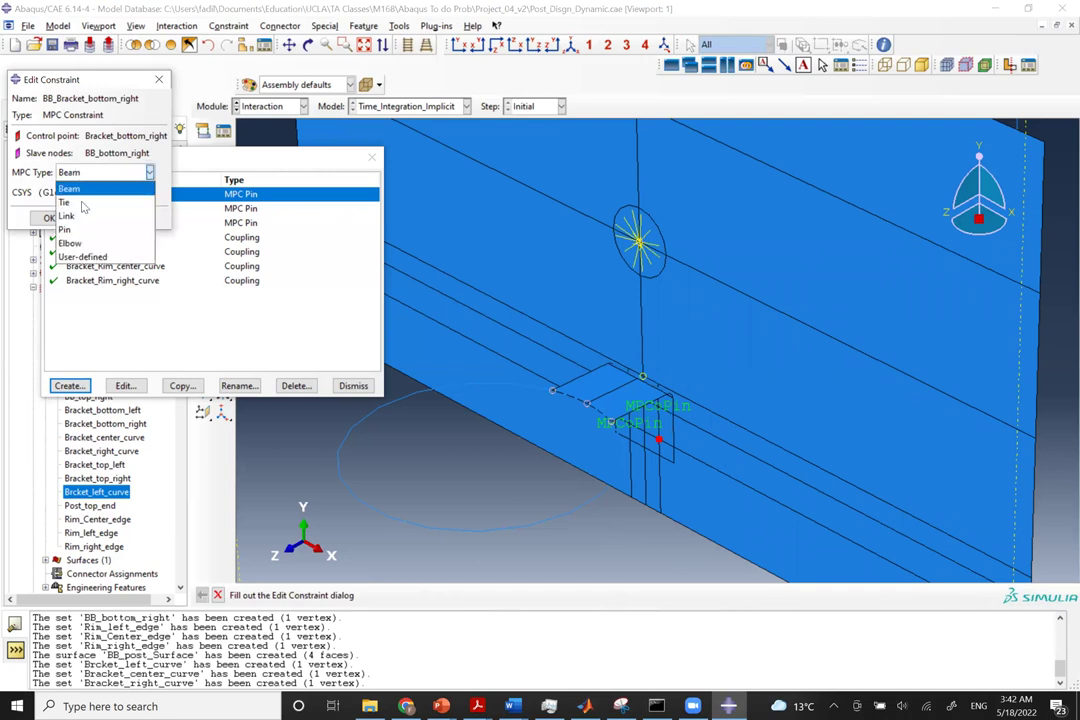
left_click(66, 230)
left_click(48, 218)
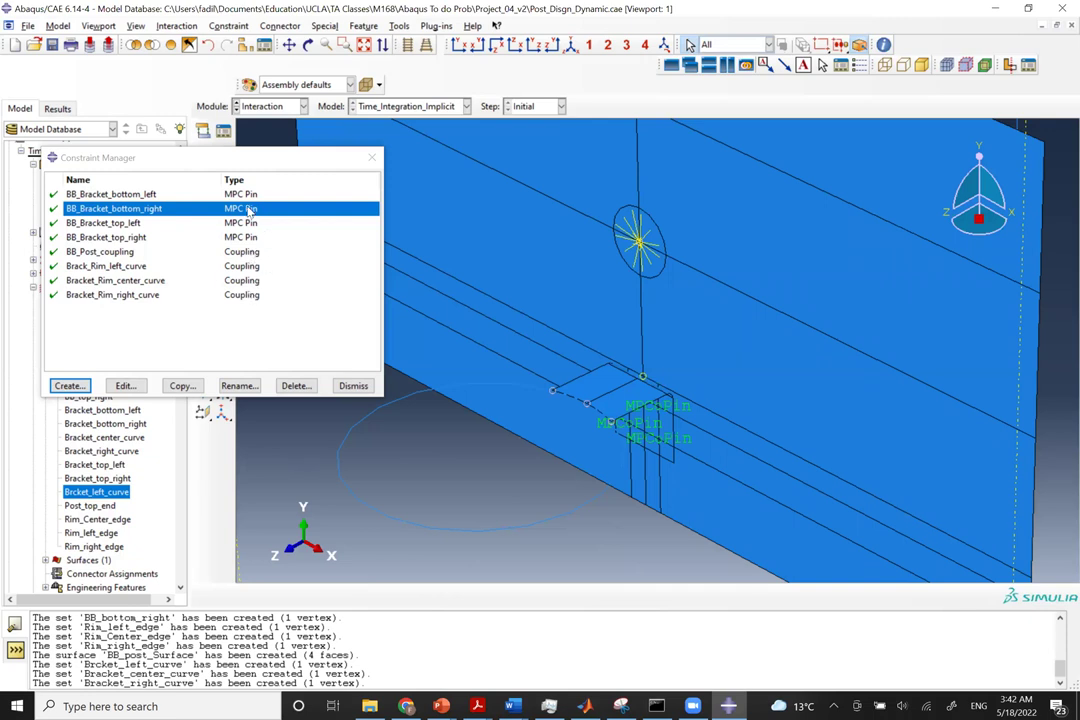
Review the backboard-post and bracket-rim coupling constraints in the Constraint Manager and close it.
left_click(118, 254)
left_click(112, 266)
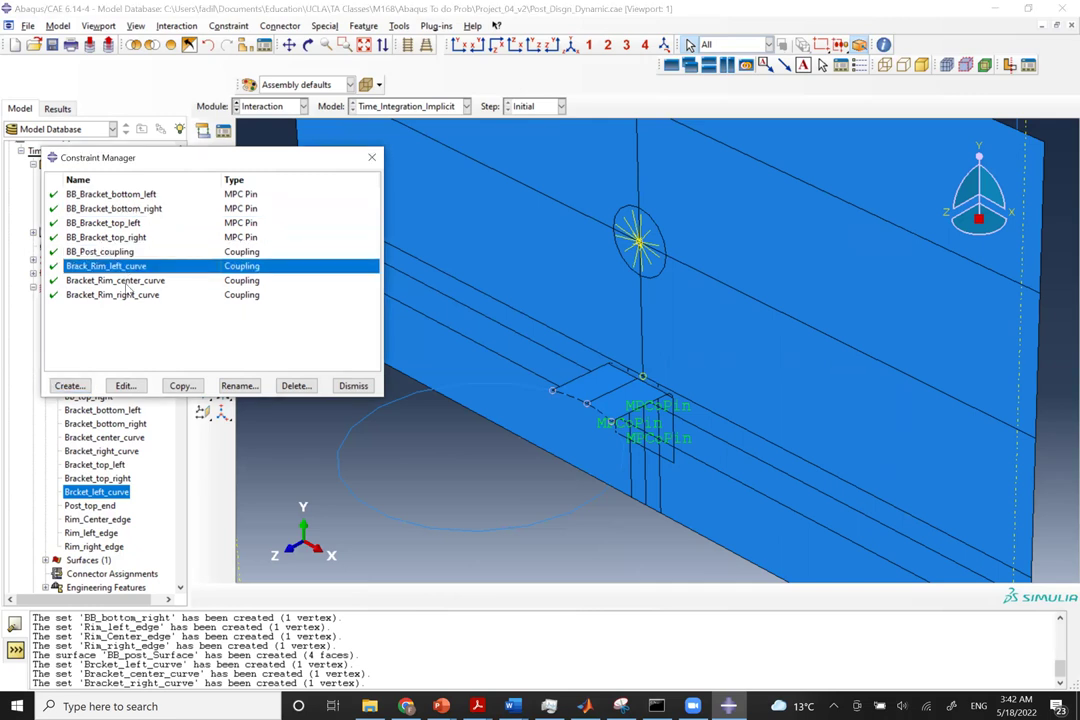
left_click(116, 281)
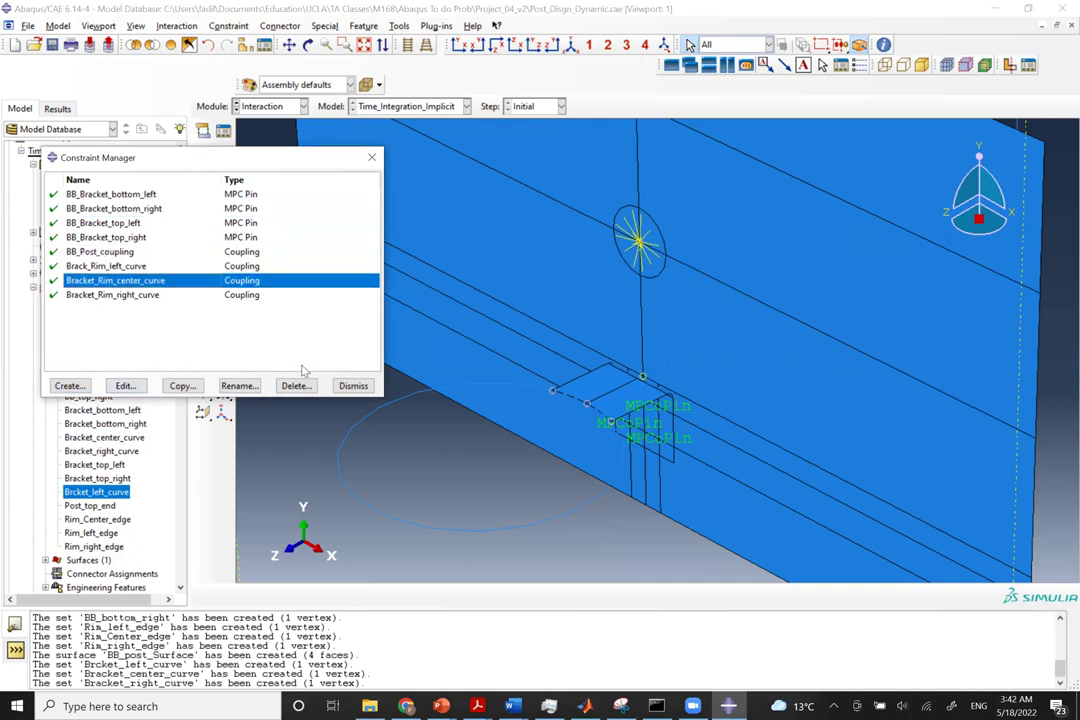
left_click(356, 386)
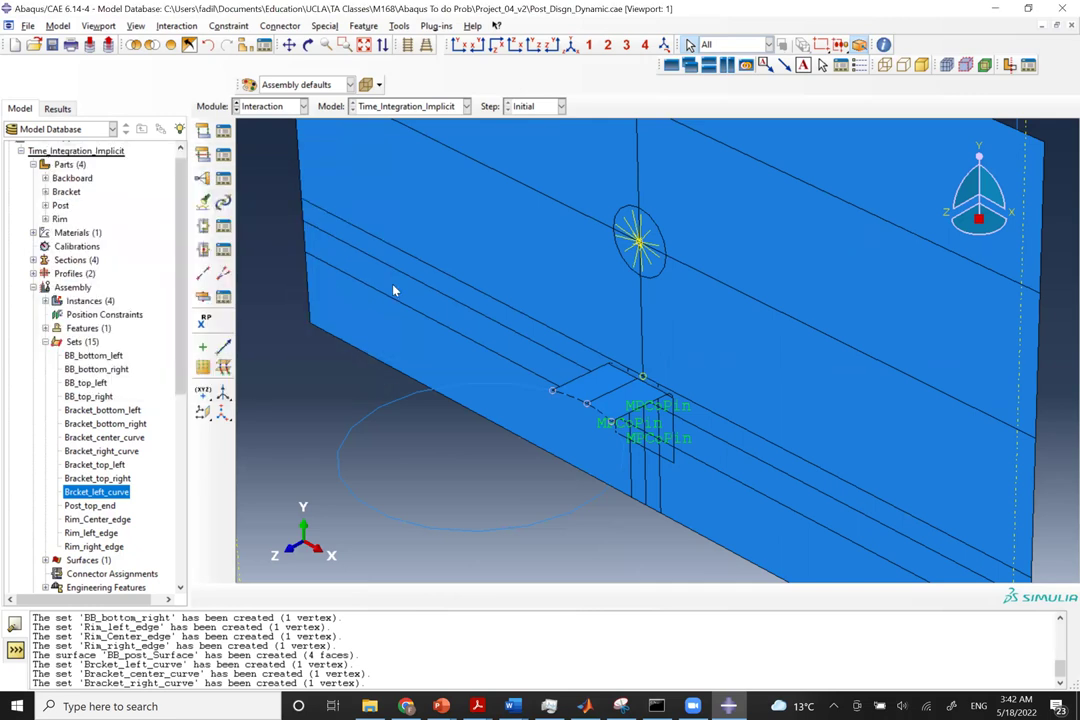
Save the model database with the completed constraints.
left_click(572, 47)
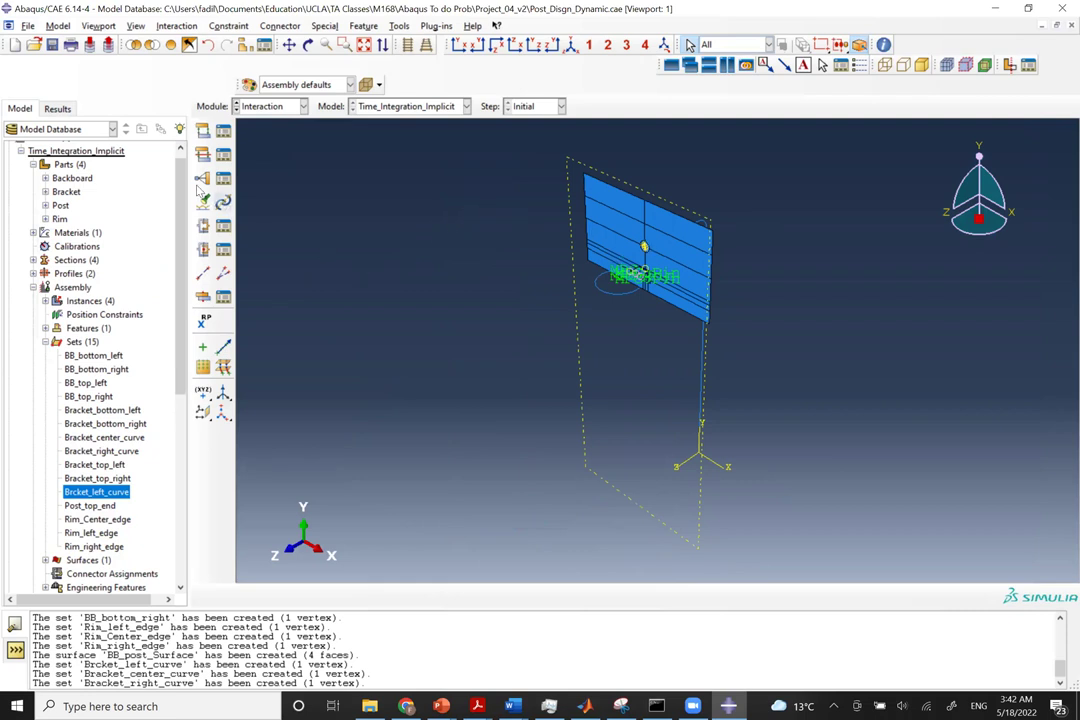
scroll(183, 186, "up", 1)
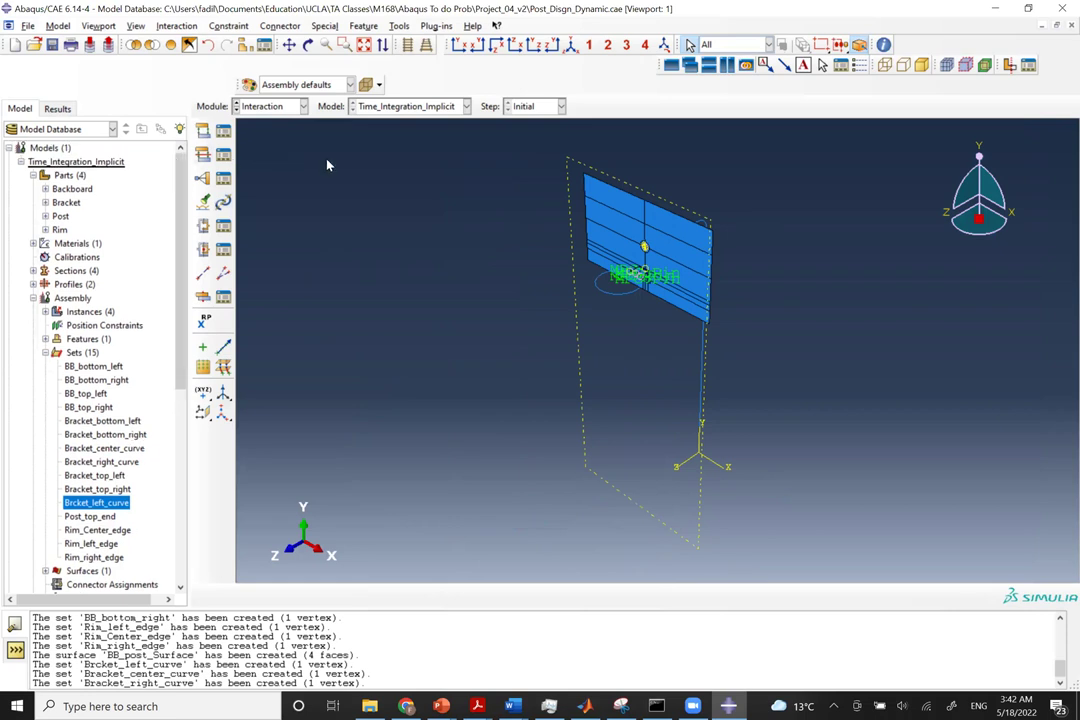
key("ctrl+s")
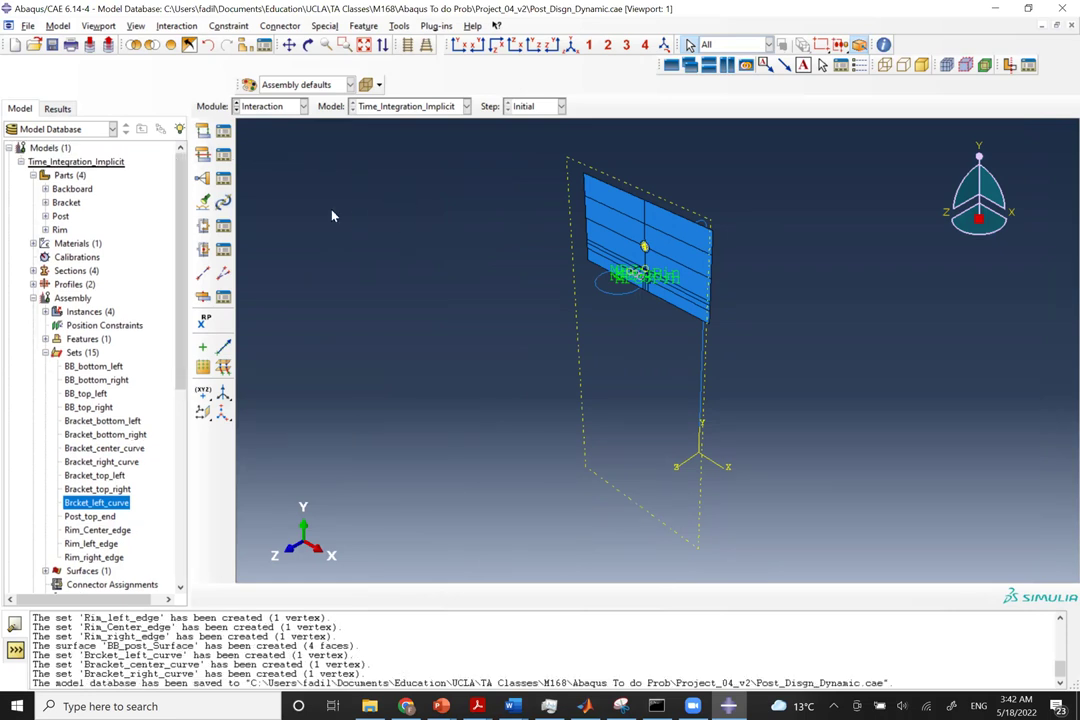
Copy the Time_Integration_Implicit model under the name Modal_Analysis_no_Damping.
left_click(78, 163)
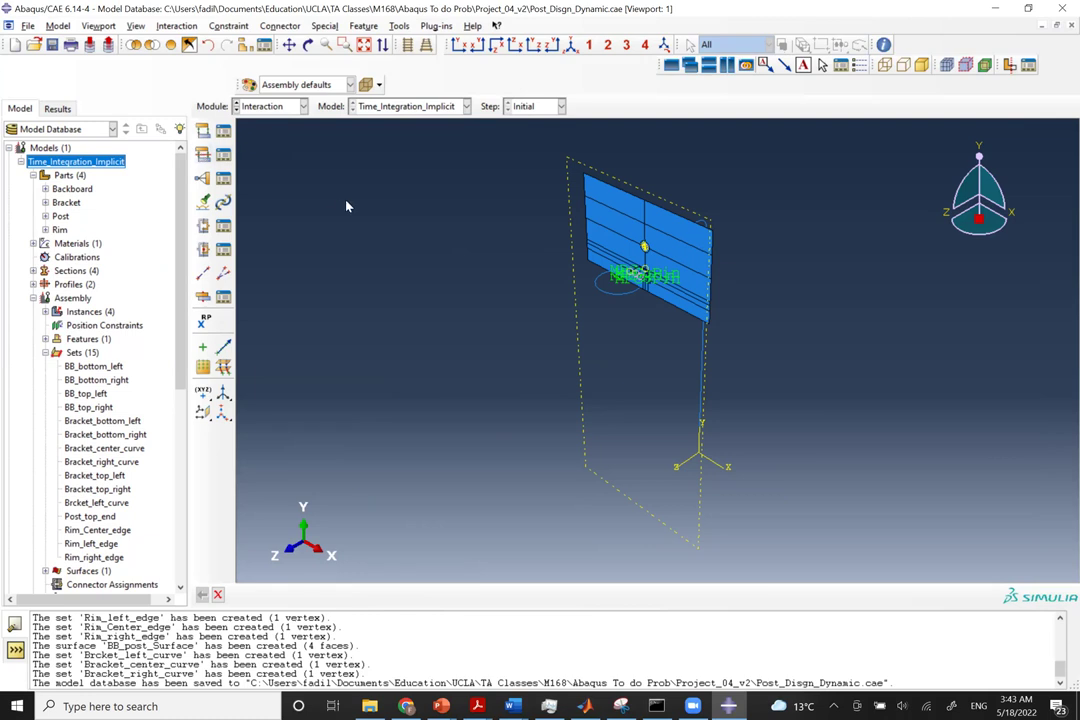
right_click(86, 167)
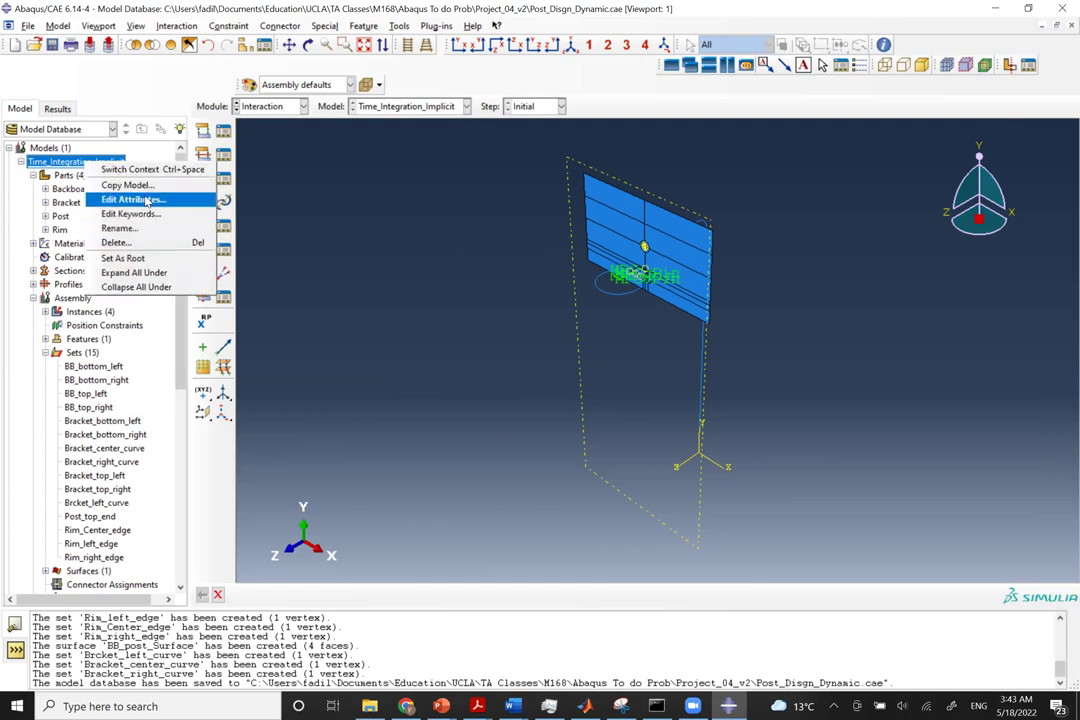
left_click(125, 185)
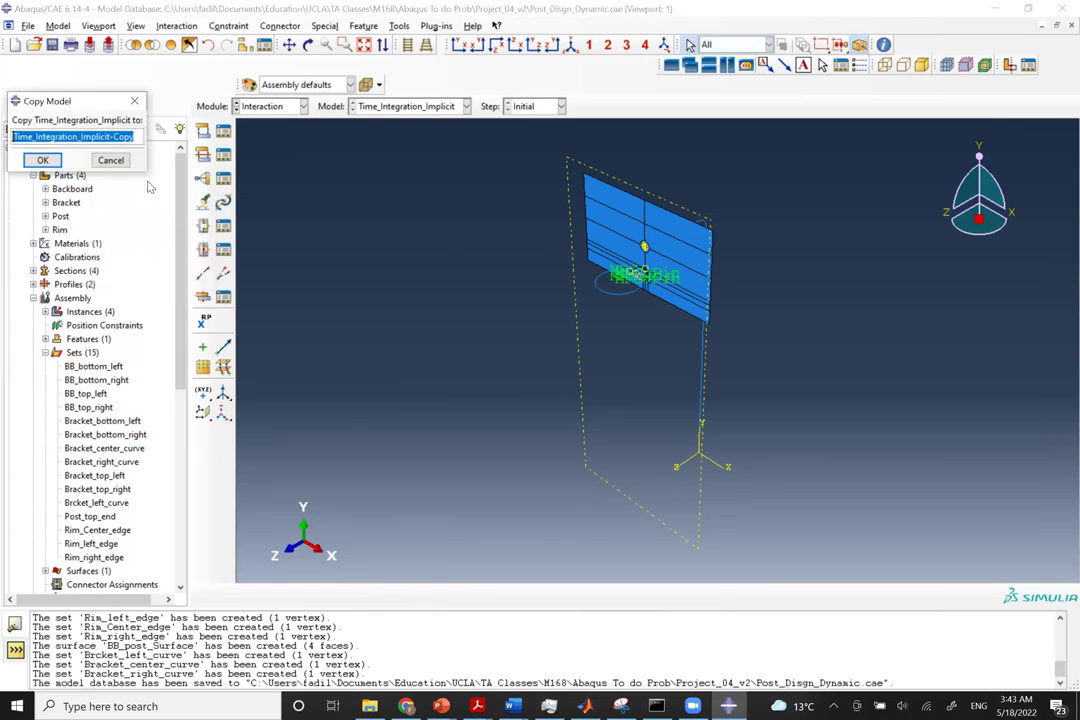
left_click(130, 139)
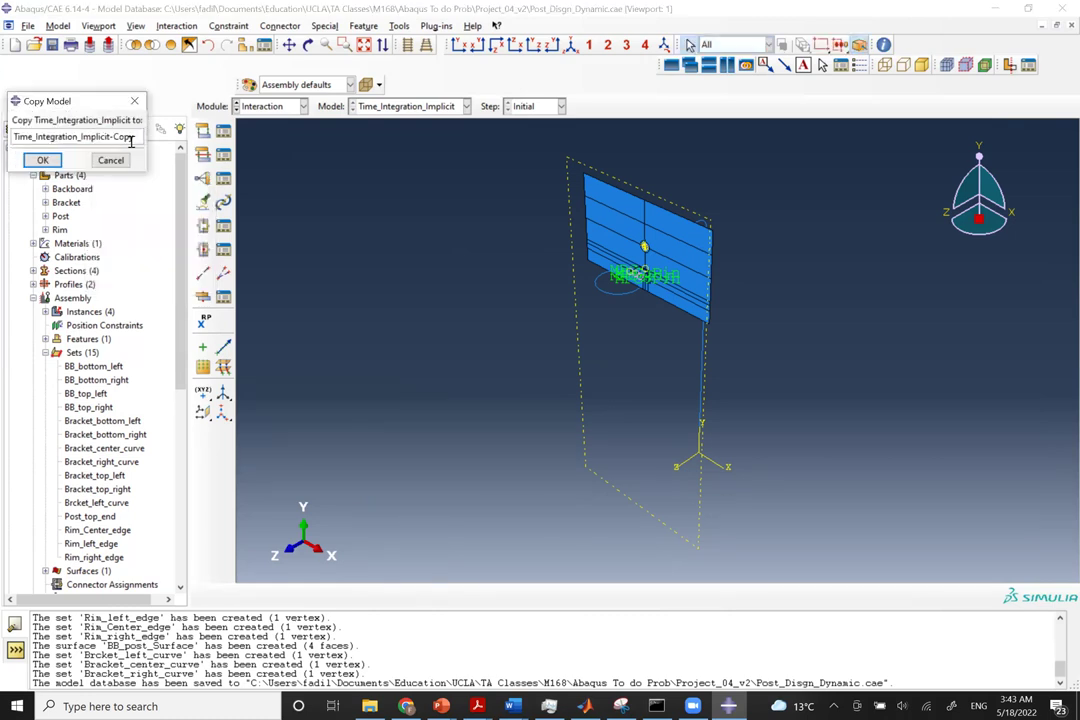
key("BackSpace")
key("BackSpace")
key("BackSpace")
key("BackSpace")
key("BackSpace")
key("BackSpace")
key("BackSpace")
key("BackSpace")
key("BackSpace")
key("BackSpace")
key("BackSpace")
key("BackSpace")
key("BackSpace")
key("BackSpace")
key("BackSpace")
key("BackSpace")
key("BackSpace")
key("BackSpace")
key("BackSpace")
key("BackSpace")
key("BackSpace")
key("BackSpace")
key("BackSpace")
key("BackSpace")
key("BackSpace")
key("BackSpace")
key("BackSpace")
key("BackSpace")
key("BackSpace")
key("BackSpace")
type("Modal_Analysis_no_Damping")
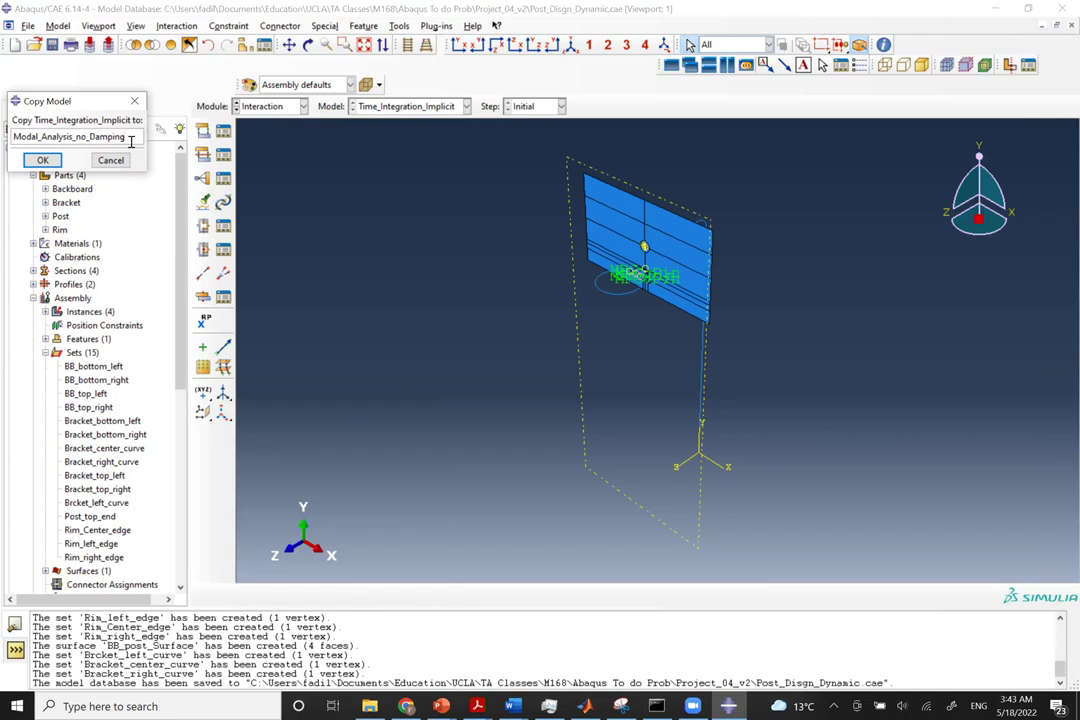
left_click(44, 162)
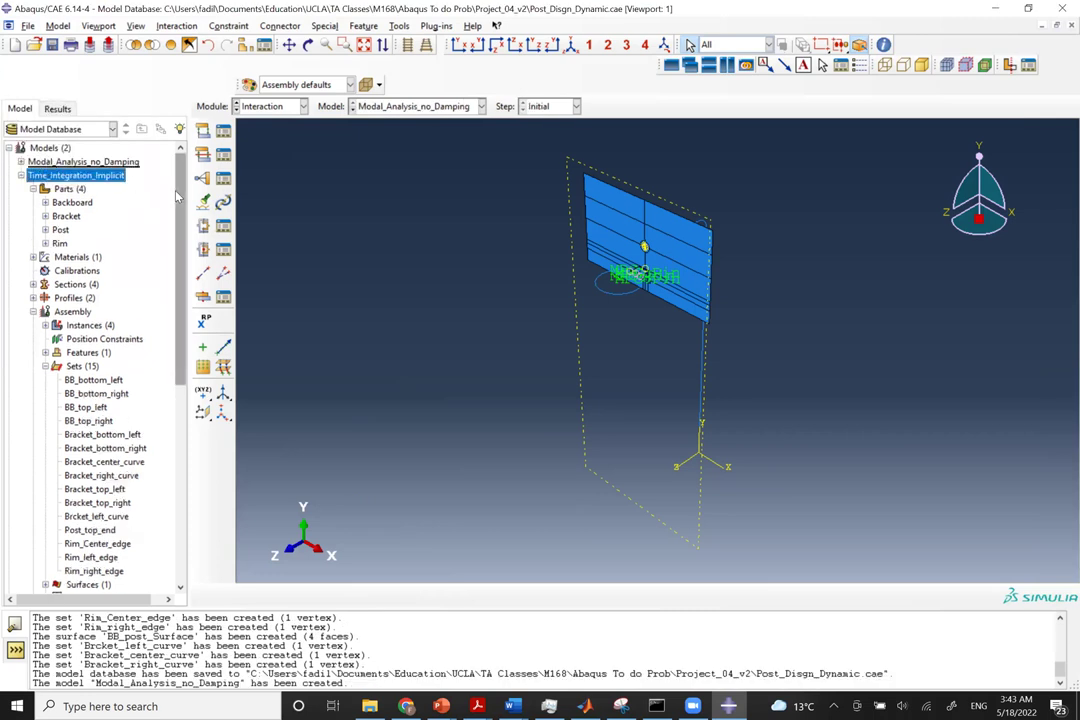
Switch the Modal_Analysis_no_Damping model to the Step module.
right_click(394, 229)
left_click(327, 204)
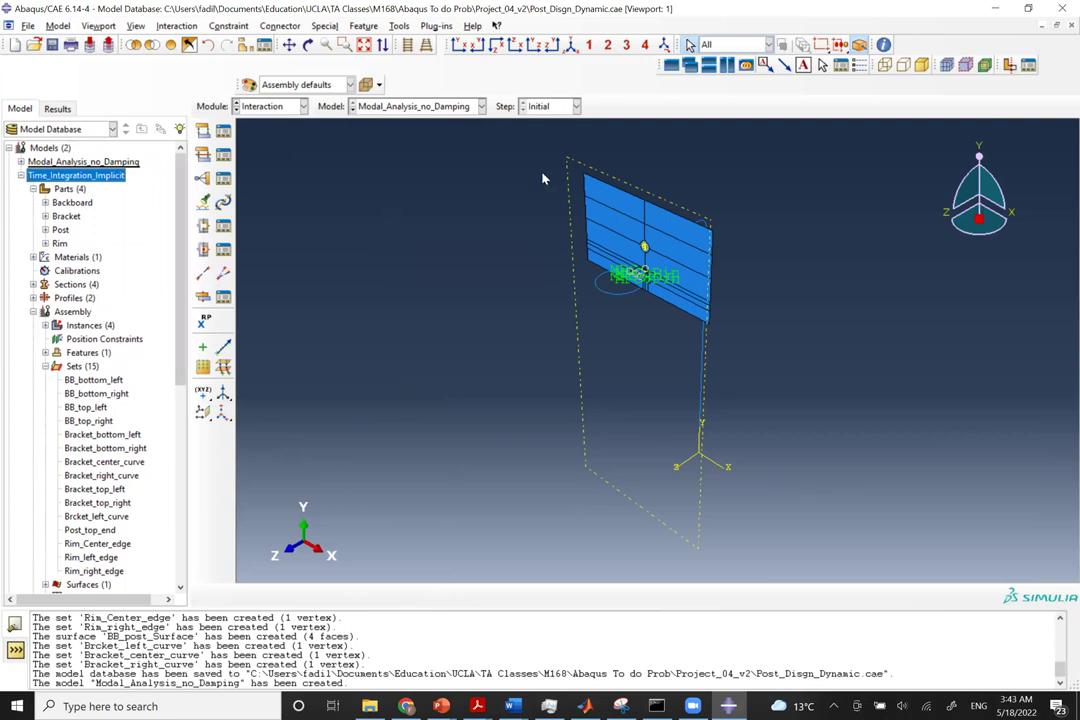
left_click(280, 108)
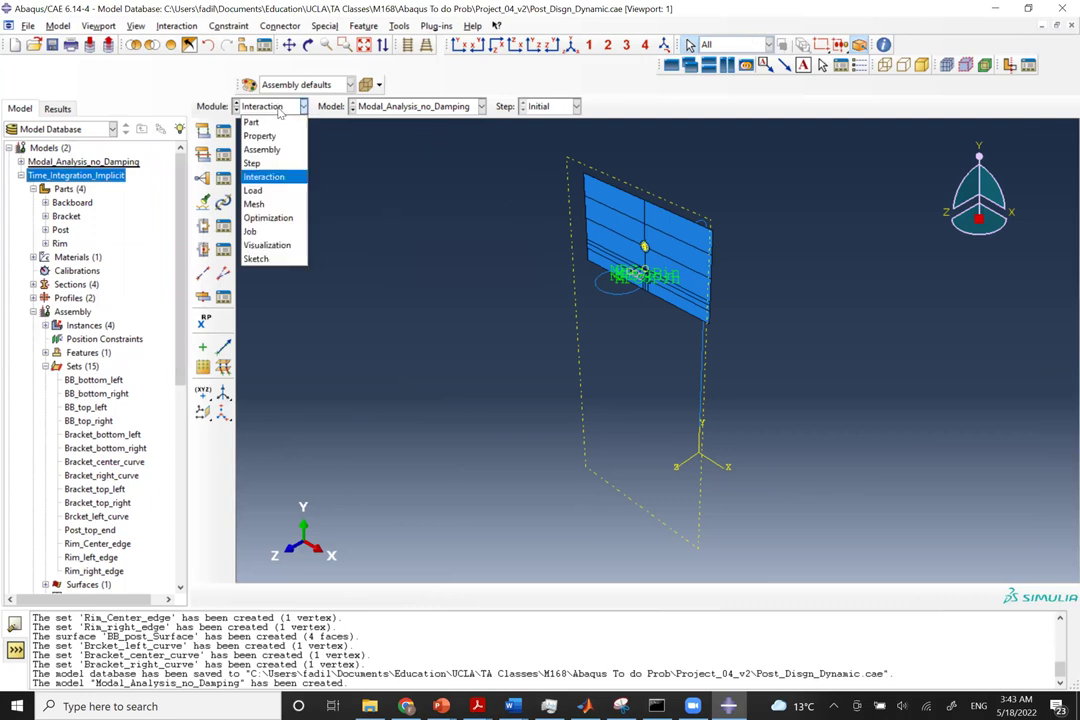
left_click(266, 164)
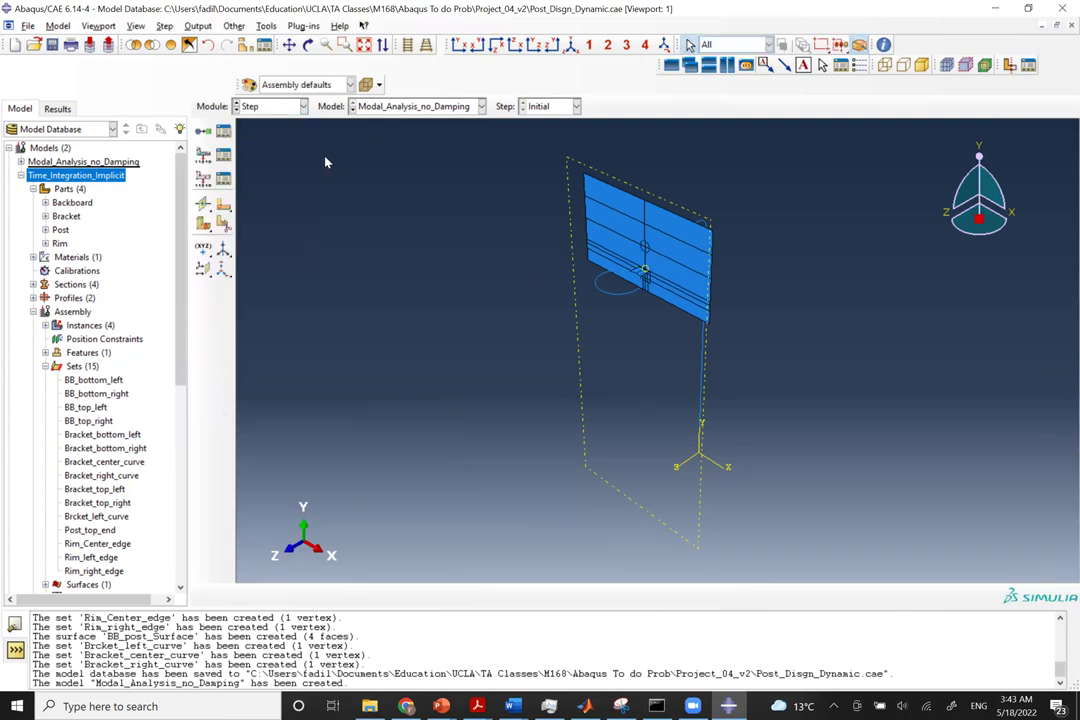
Create a Static, General step named Loading_t_Initial_Condition after the Initial step, keeping the default settings.
left_click(223, 132)
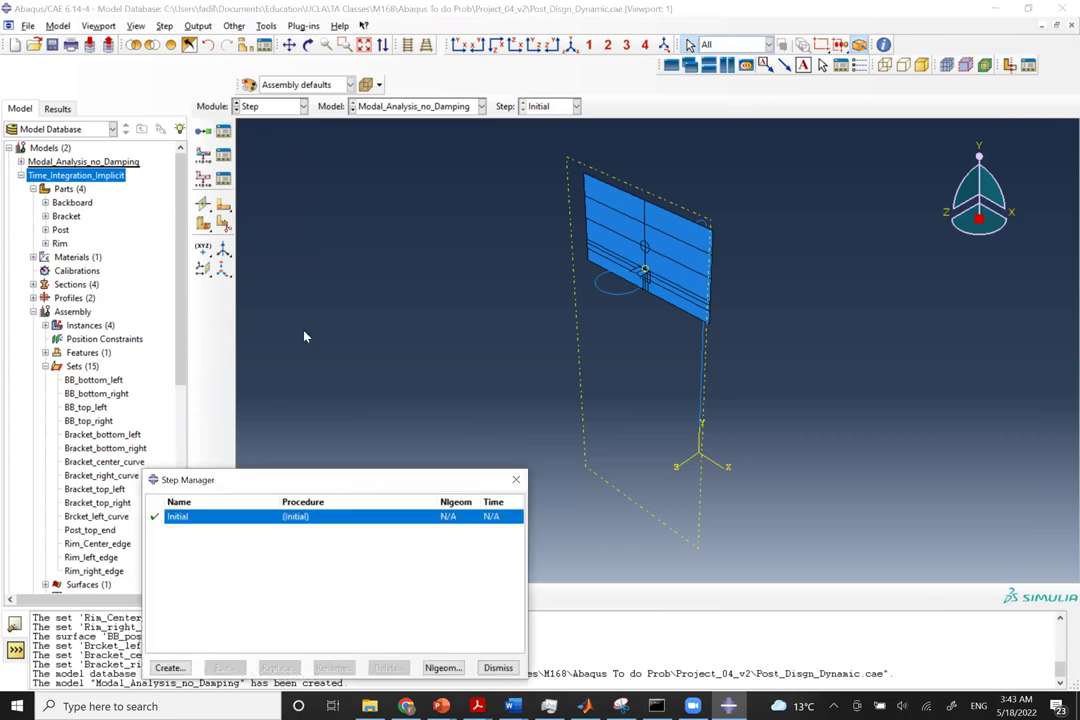
left_click(169, 667)
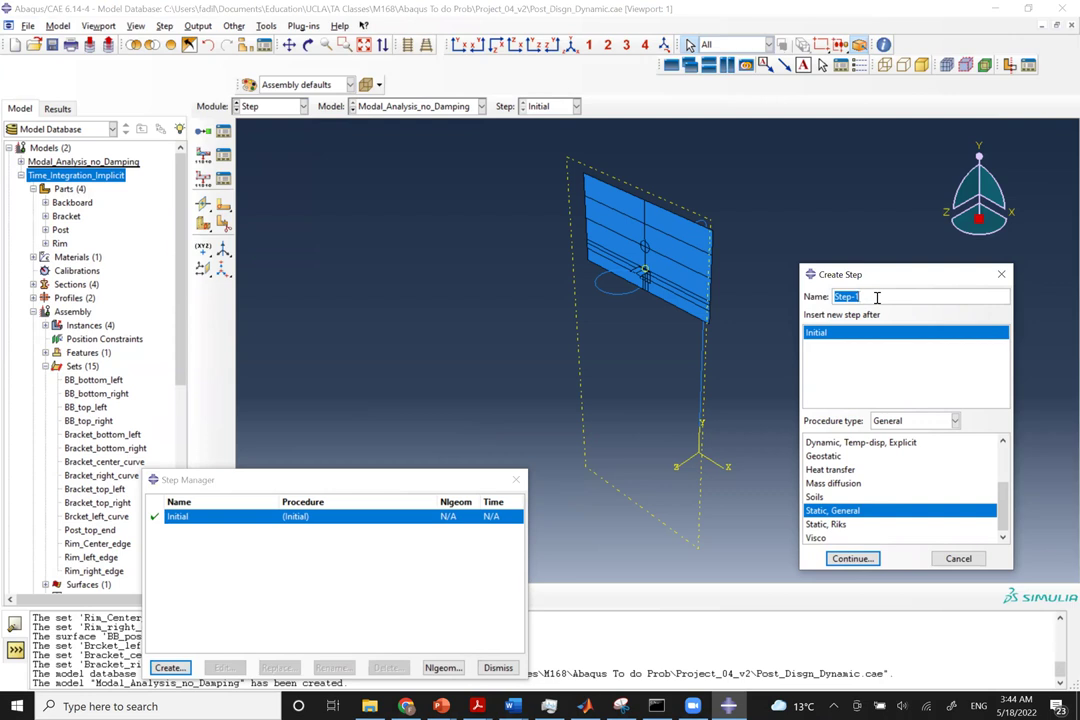
type("Loading_t_Initial_Condition")
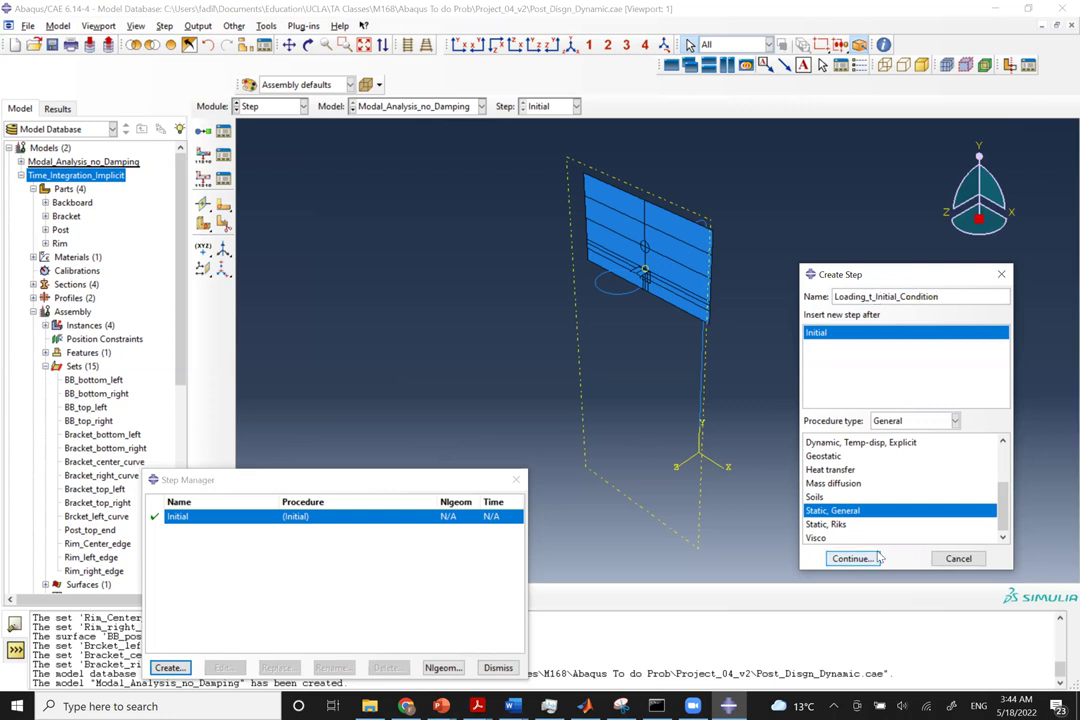
left_click(872, 558)
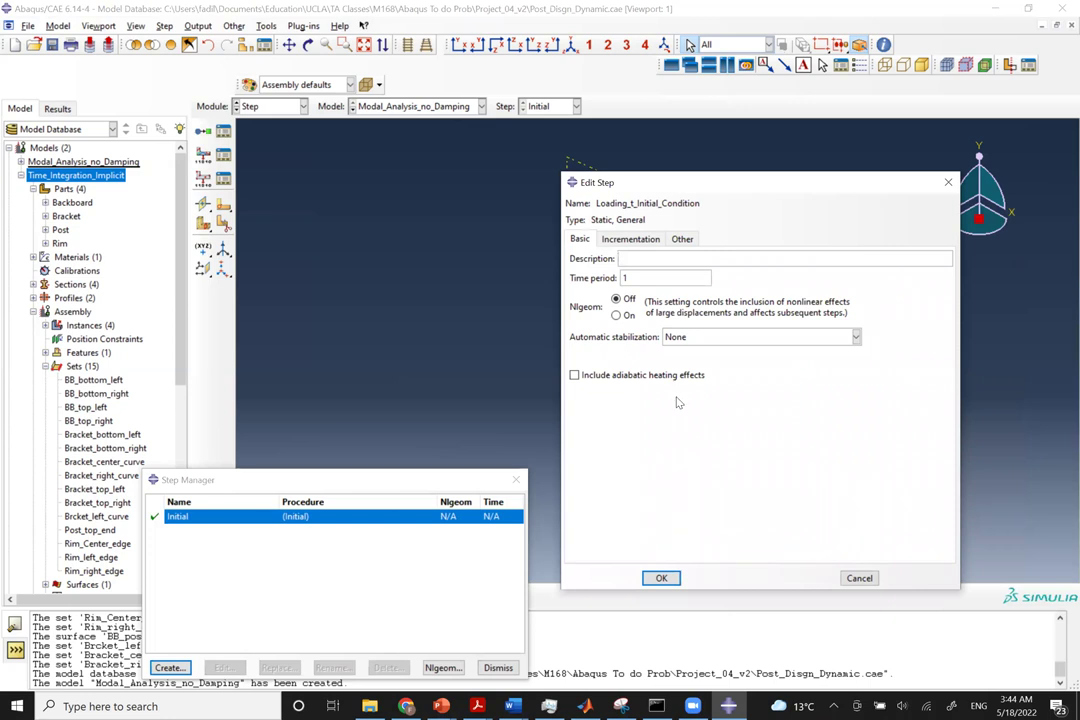
left_click(661, 578)
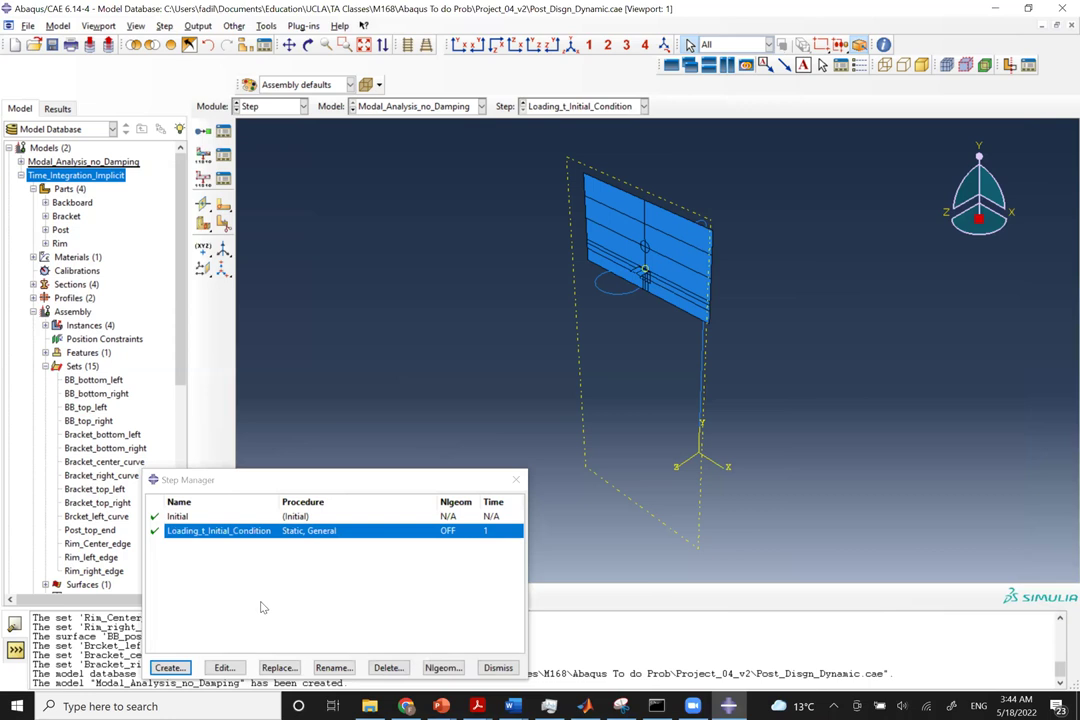
Create a Dynamic, Implicit step named Unloading_t after Loading_t_Initial_Condition.
left_click(168, 667)
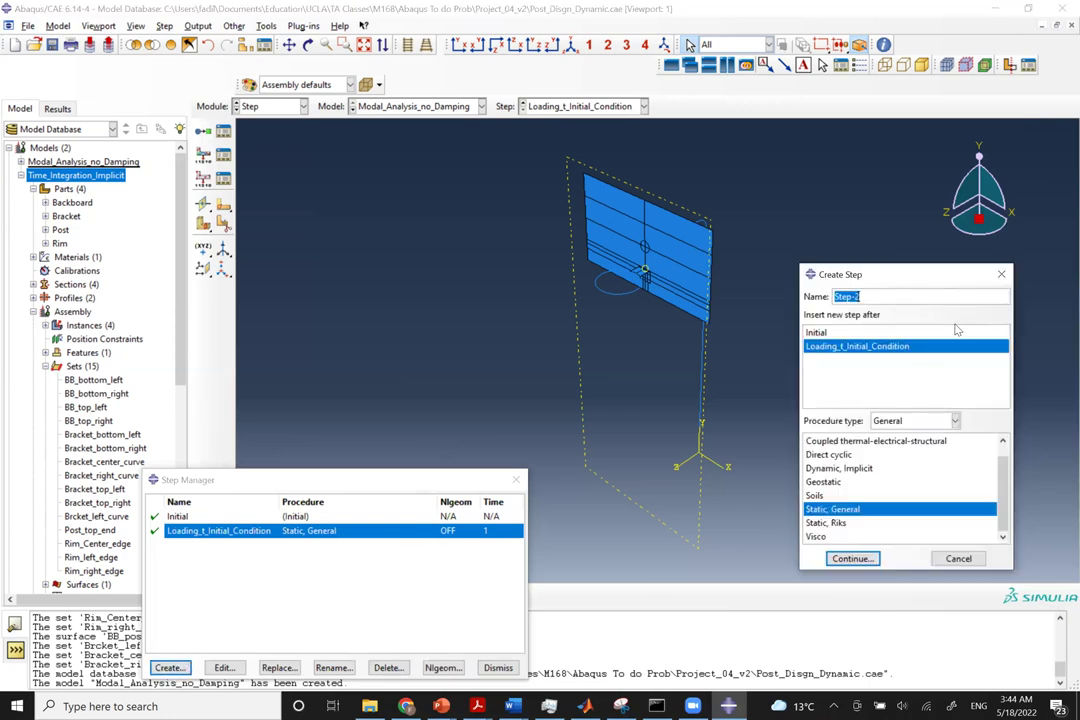
type("Unloa")
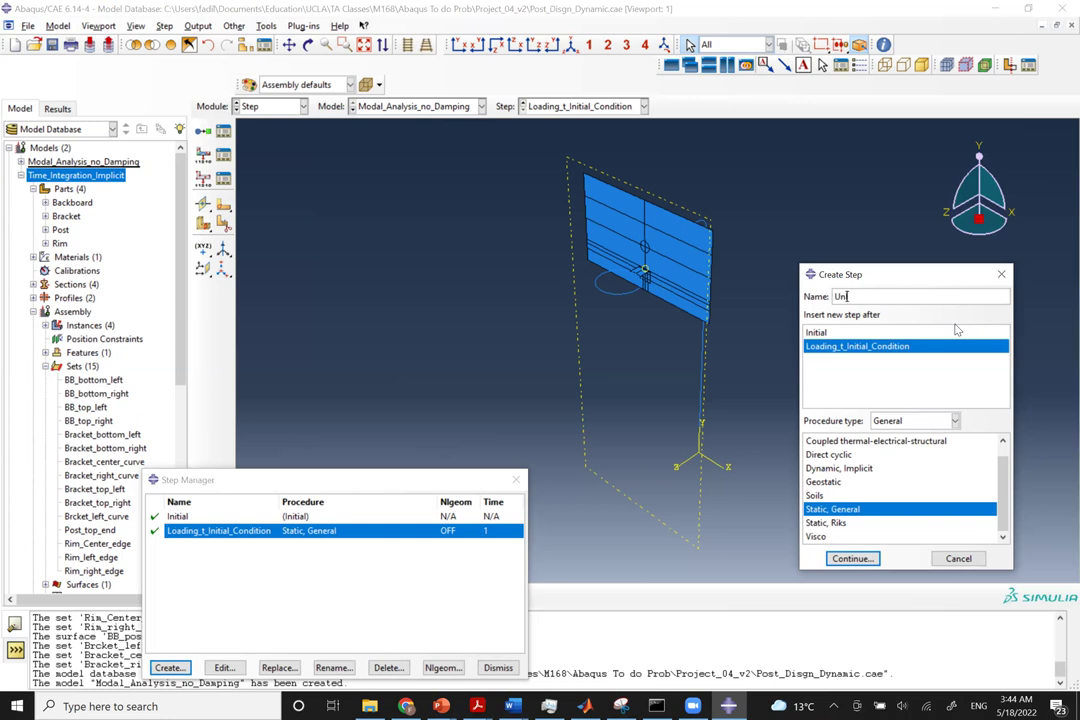
type("ding")
type("_")
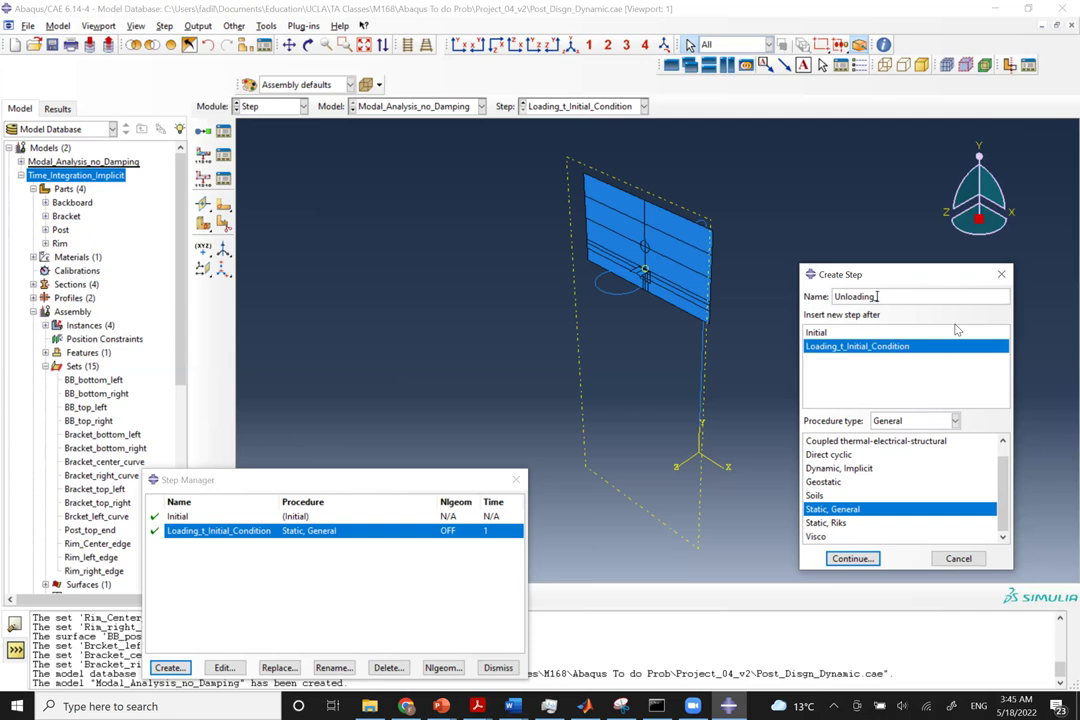
type("t")
scroll(858, 497, "up", 1)
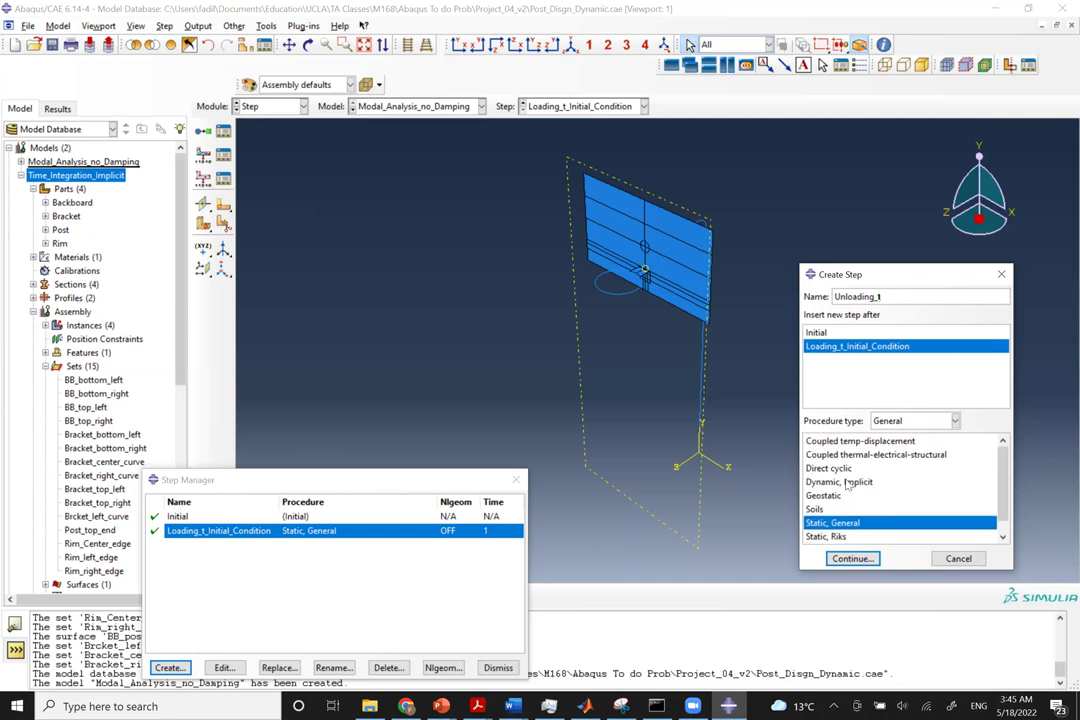
left_click(869, 483)
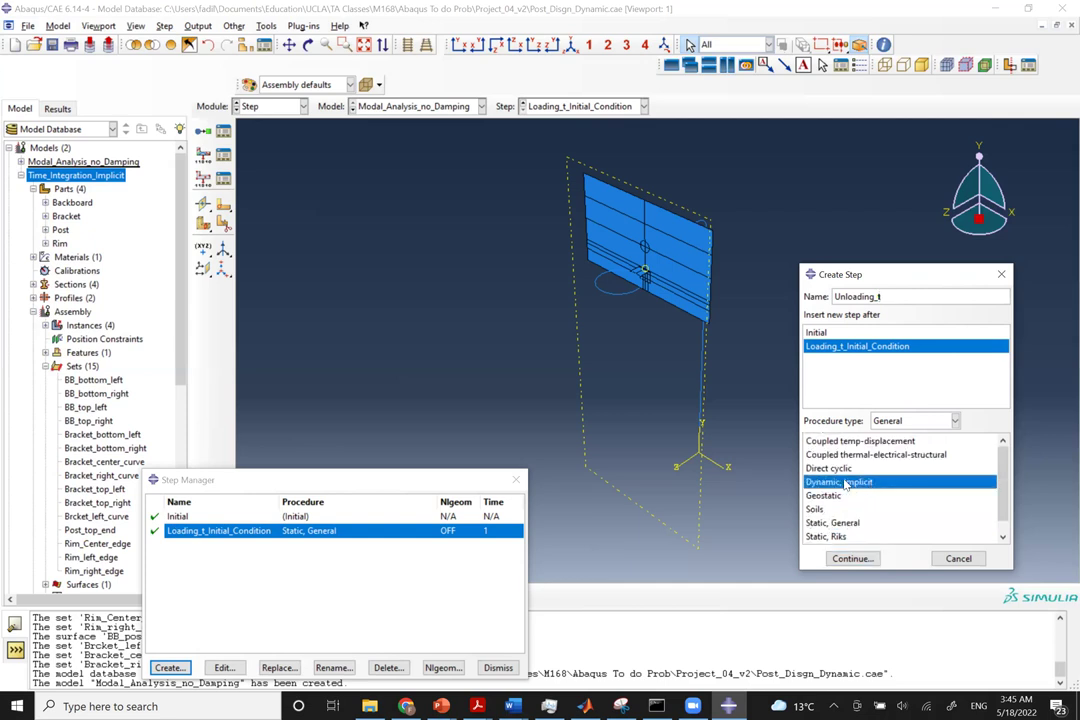
left_click(848, 559)
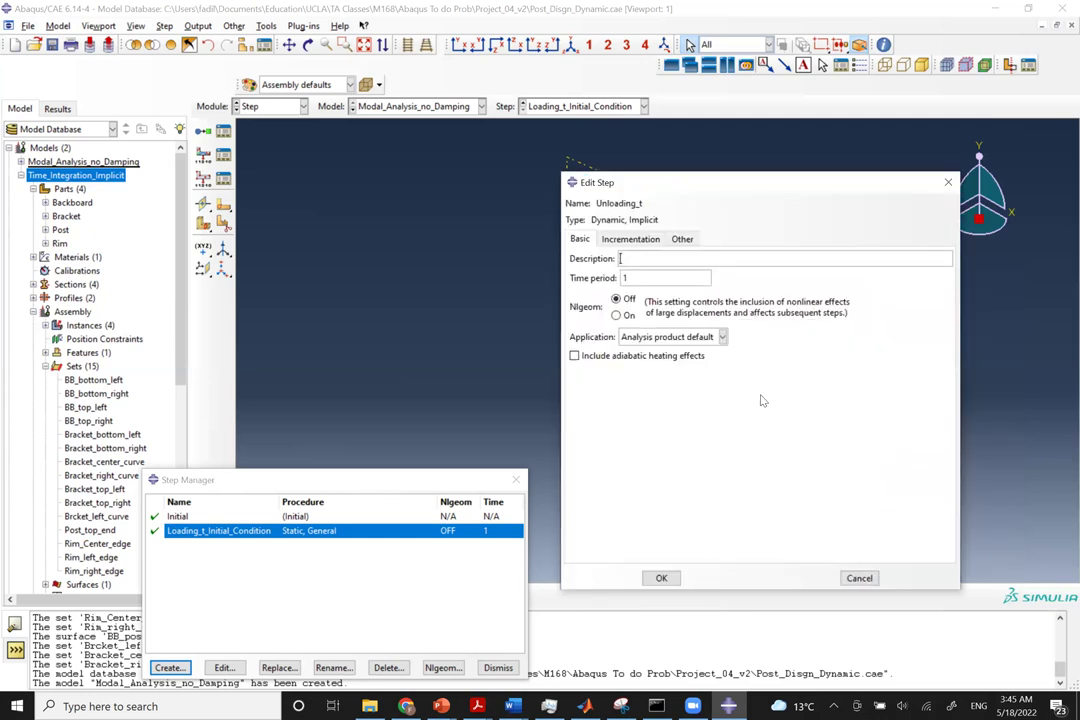
Give Unloading_t a time period of 10 with fixed incrementation, an increment size of 0.05 and a maximum of 500 increments.
double_click(644, 279)
type("10")
left_click(630, 240)
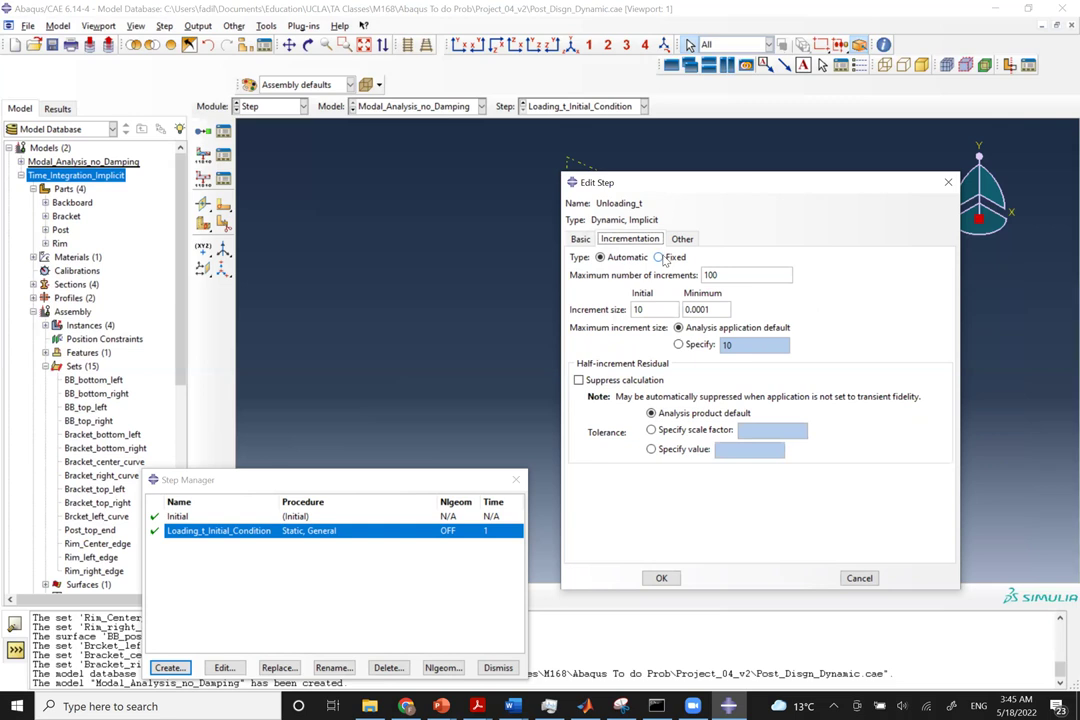
left_click(658, 257)
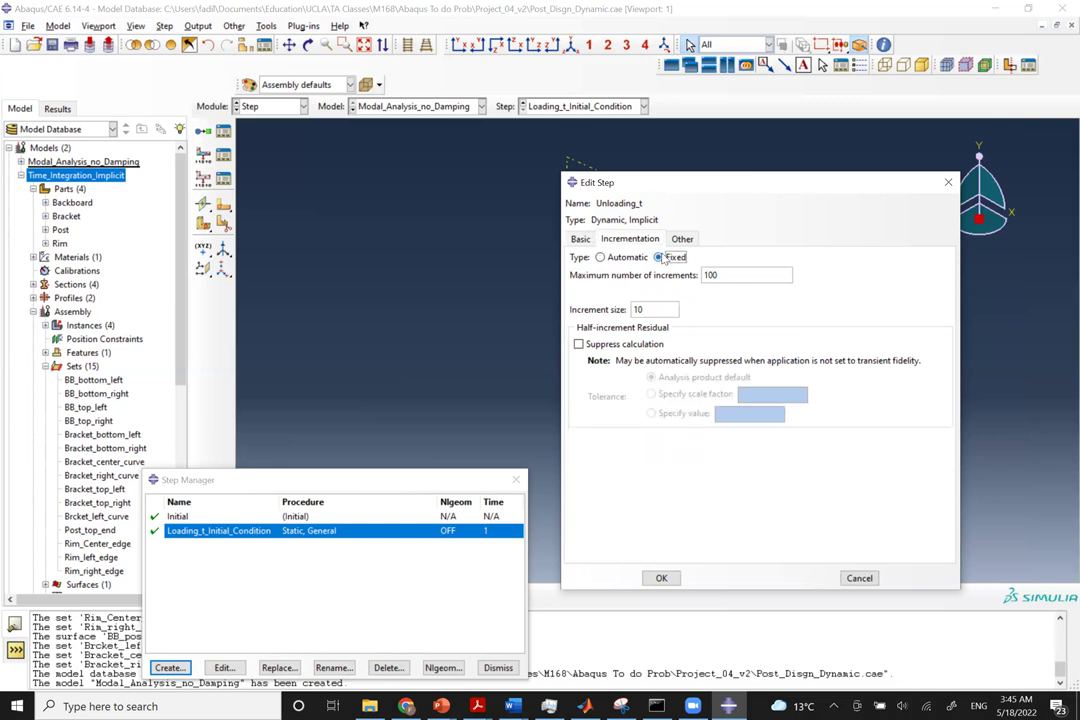
double_click(646, 310)
type("0")
type(".05")
double_click(722, 274)
type("500")
left_click(682, 238)
left_click(629, 238)
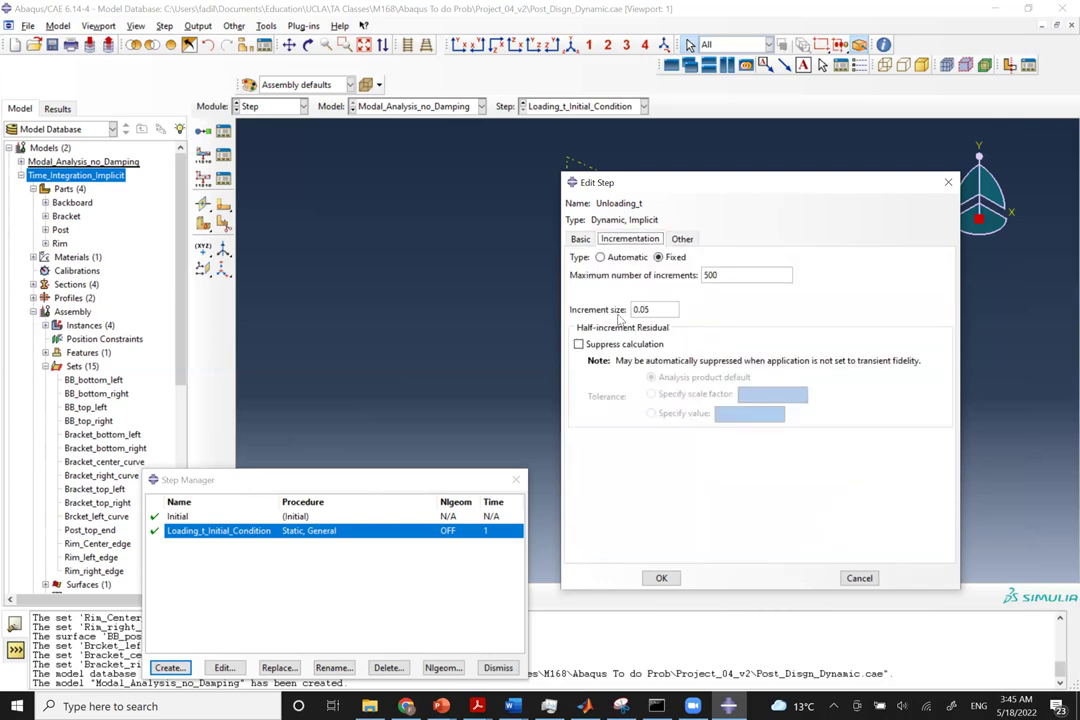
left_click(658, 577)
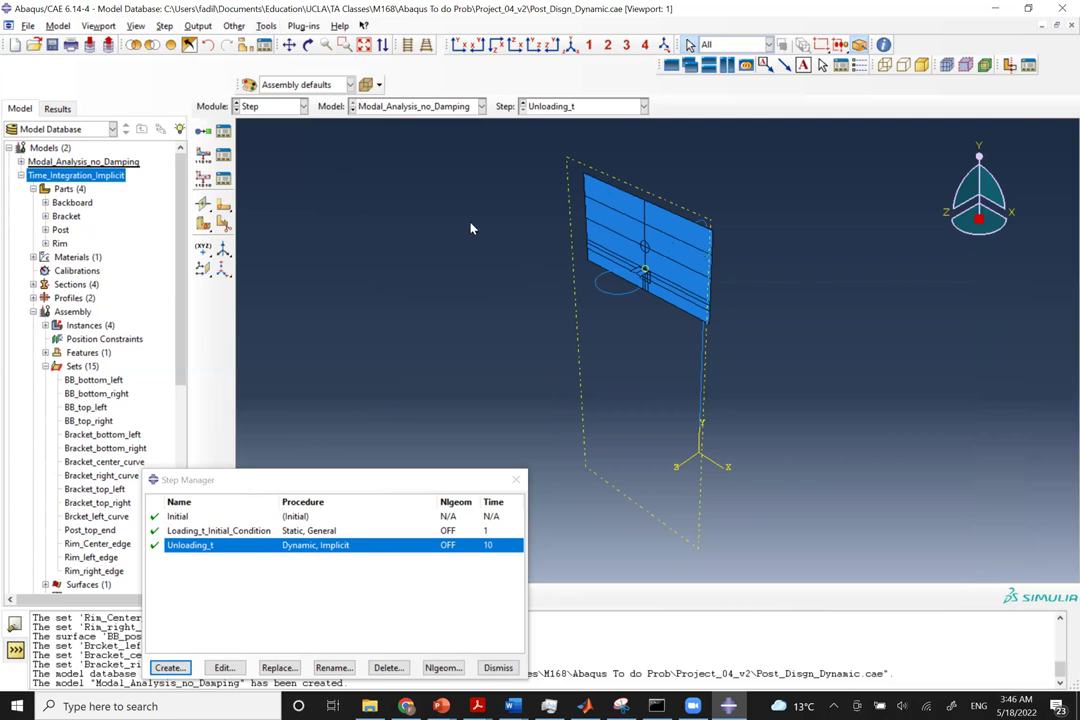
Start a new geometry set named Rim_Ref_pt.
left_click(266, 26)
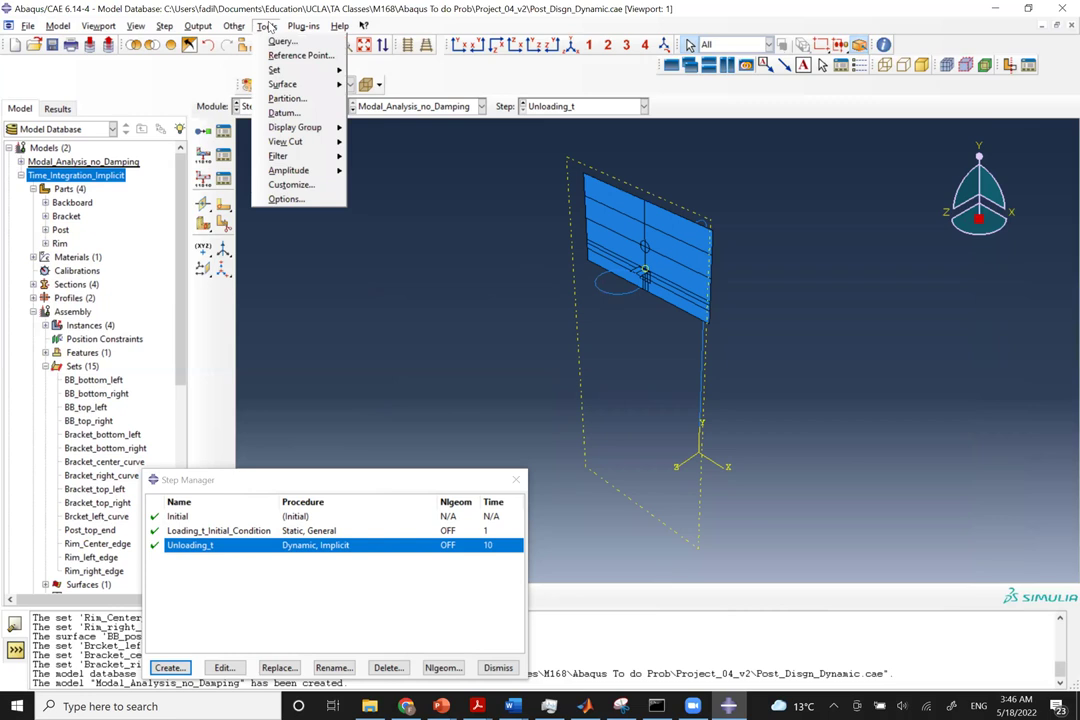
mouse_move(280, 69)
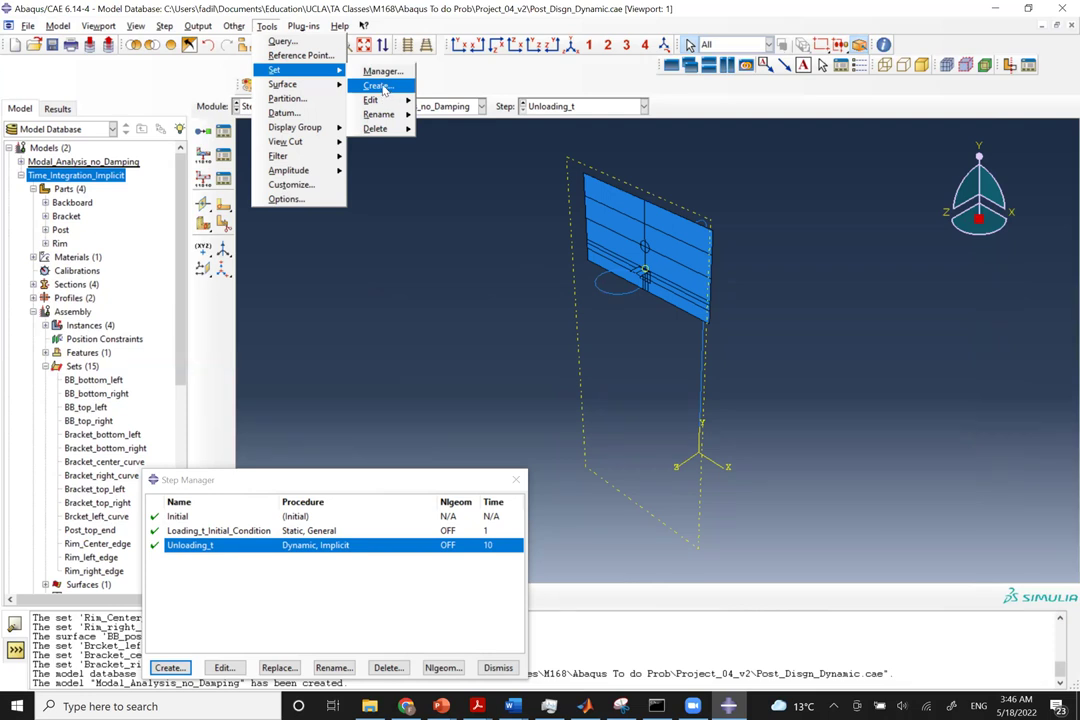
left_click(376, 86)
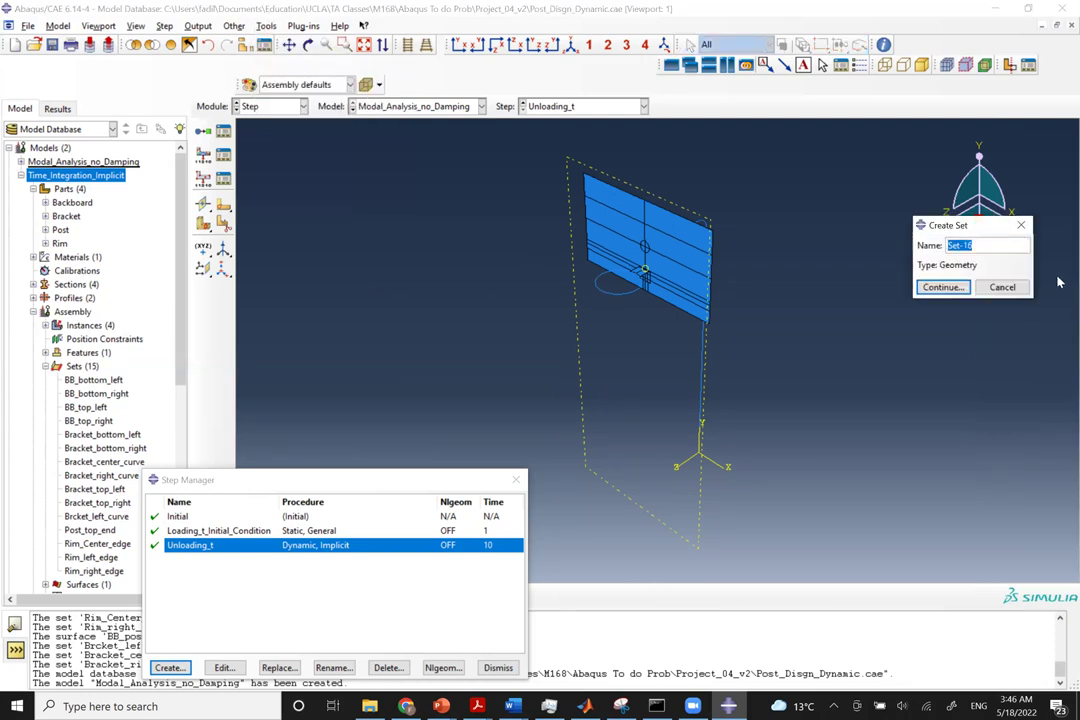
type("Rim")
type("_le")
type("_pt")
key("BackSpace")
key("BackSpace")
type("_Ref_pt")
left_click(946, 288)
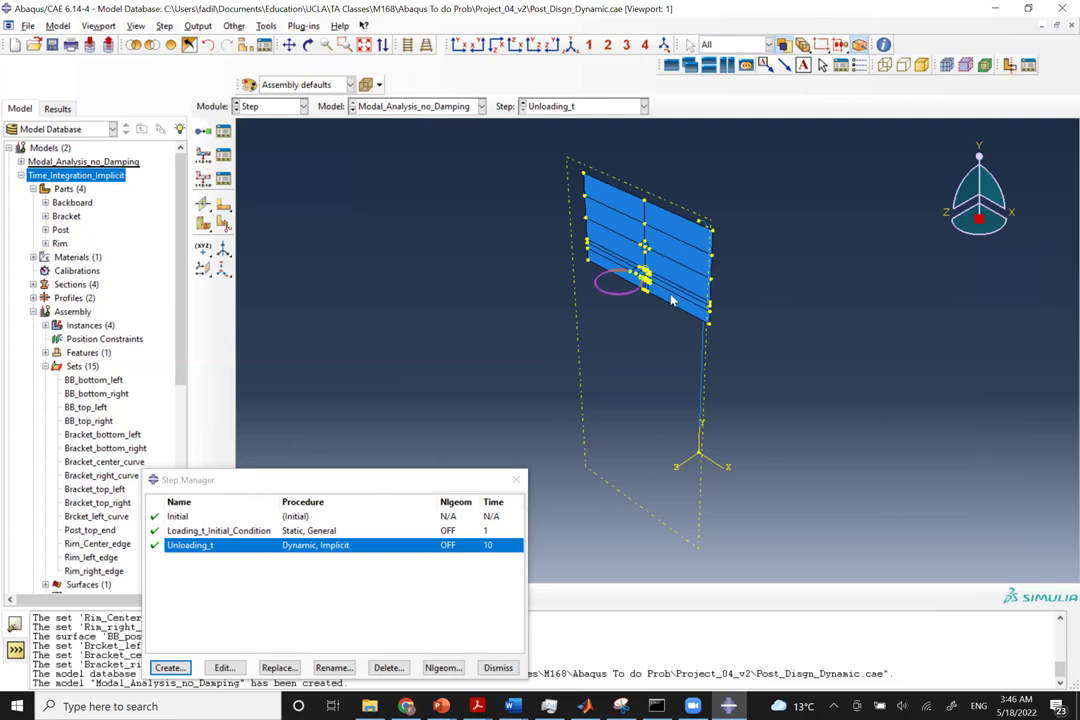
Assign the vertex at the middle of the bracket's front edge, where the rim attaches, to the Rim_Ref_pt set.
scroll(604, 291, "up", 3)
scroll(604, 291, "down", 2)
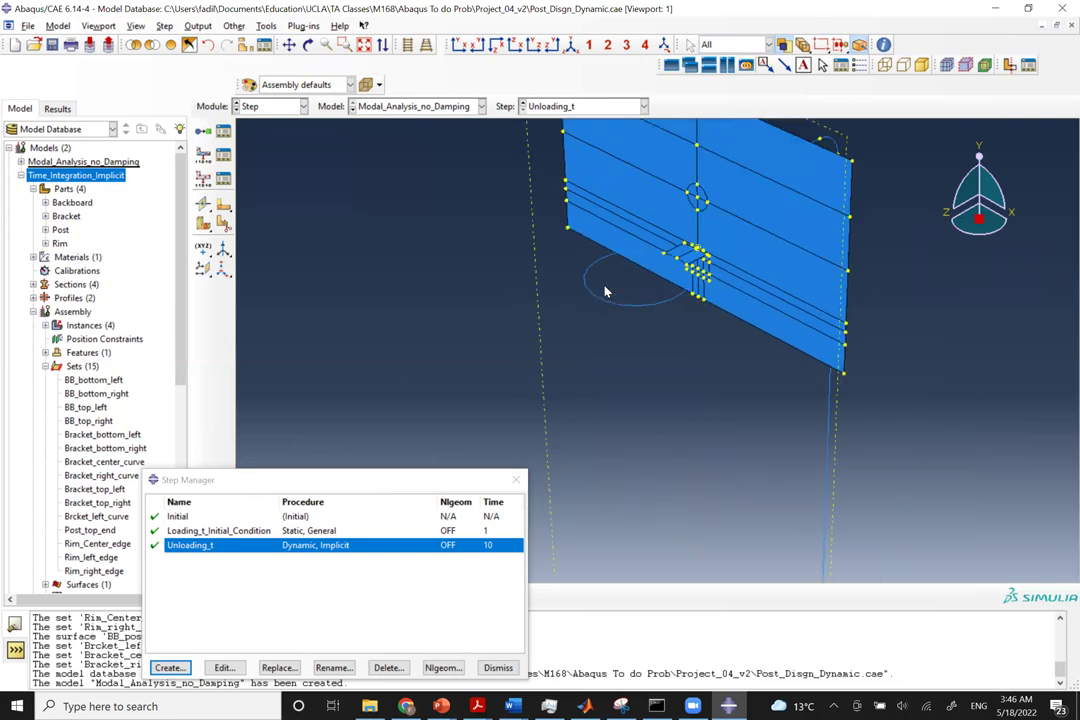
scroll(604, 291, "up", 4)
scroll(604, 291, "up", 2)
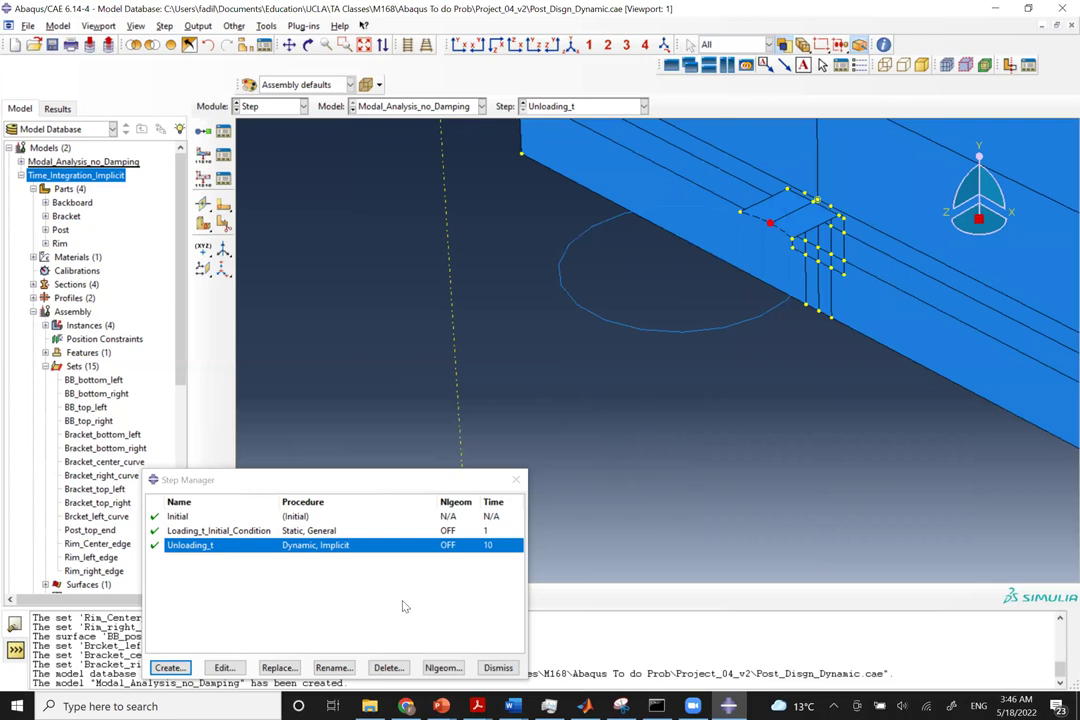
left_click(428, 528)
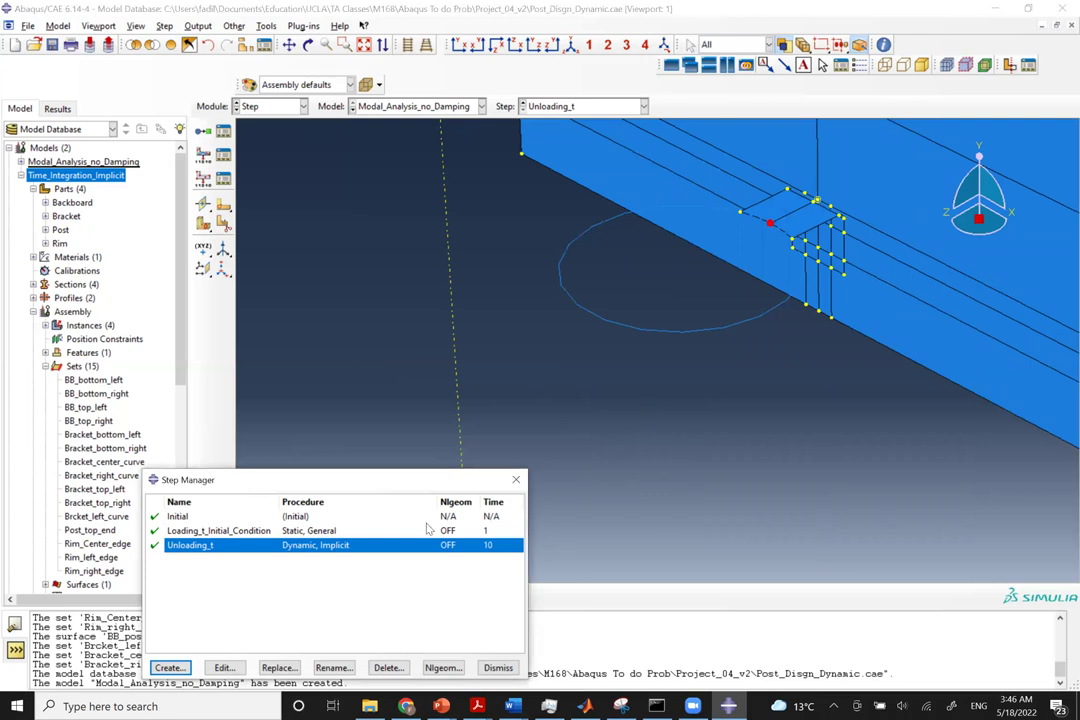
left_click_drag(330, 480, 363, 267)
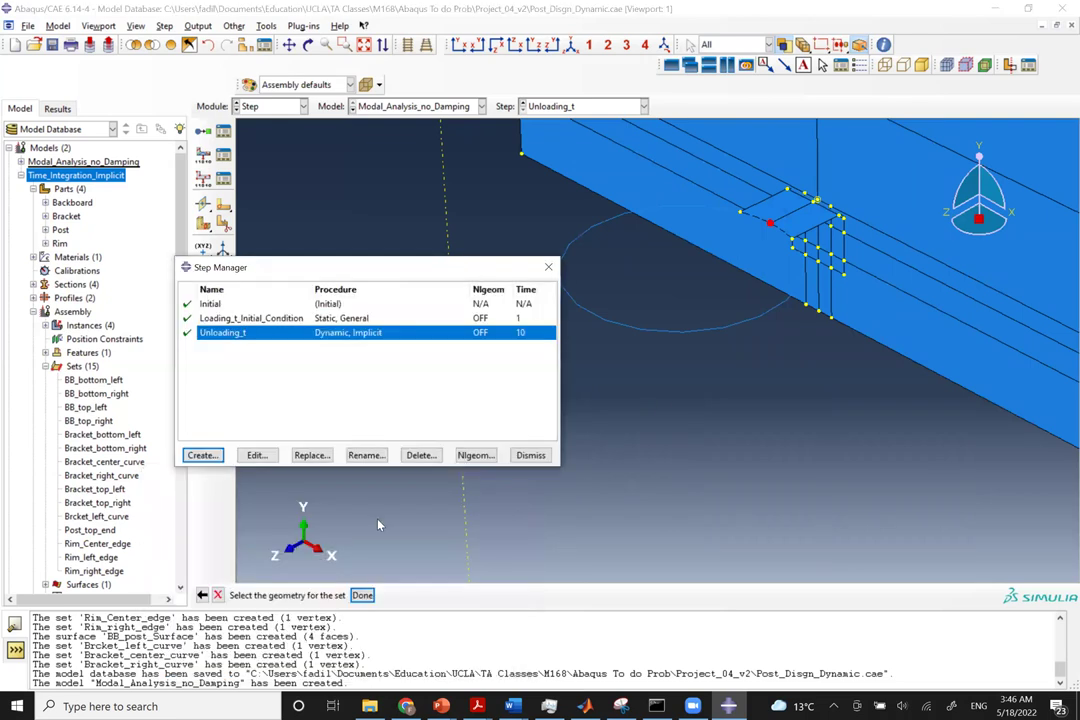
left_click(362, 595)
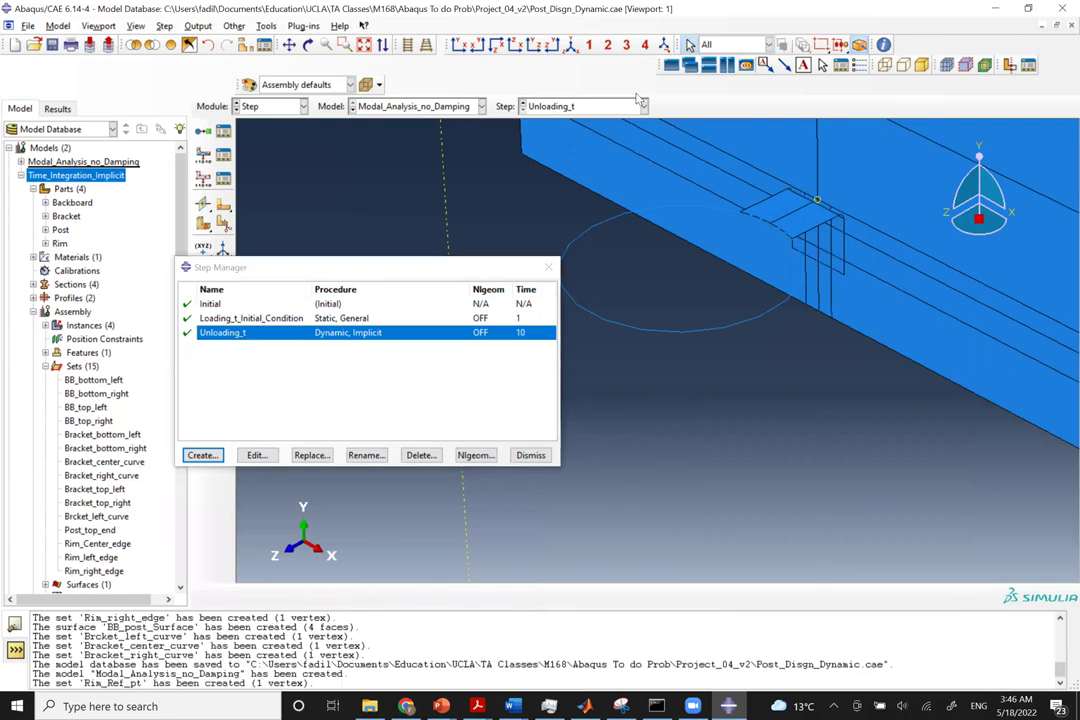
Remove the strain and contact variables from field output request F-Output-1 in the Loading_t_Initial_Condition step.
left_click(572, 45)
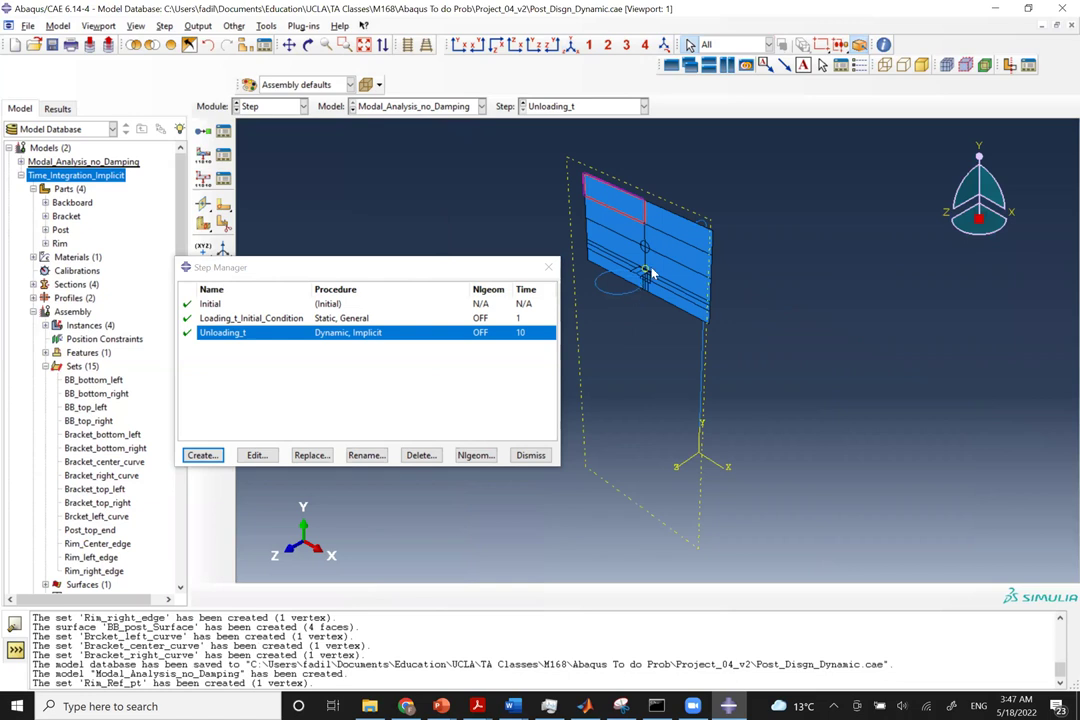
scroll(648, 272, "down", 3)
scroll(648, 272, "up", 2)
scroll(648, 272, "down", 3)
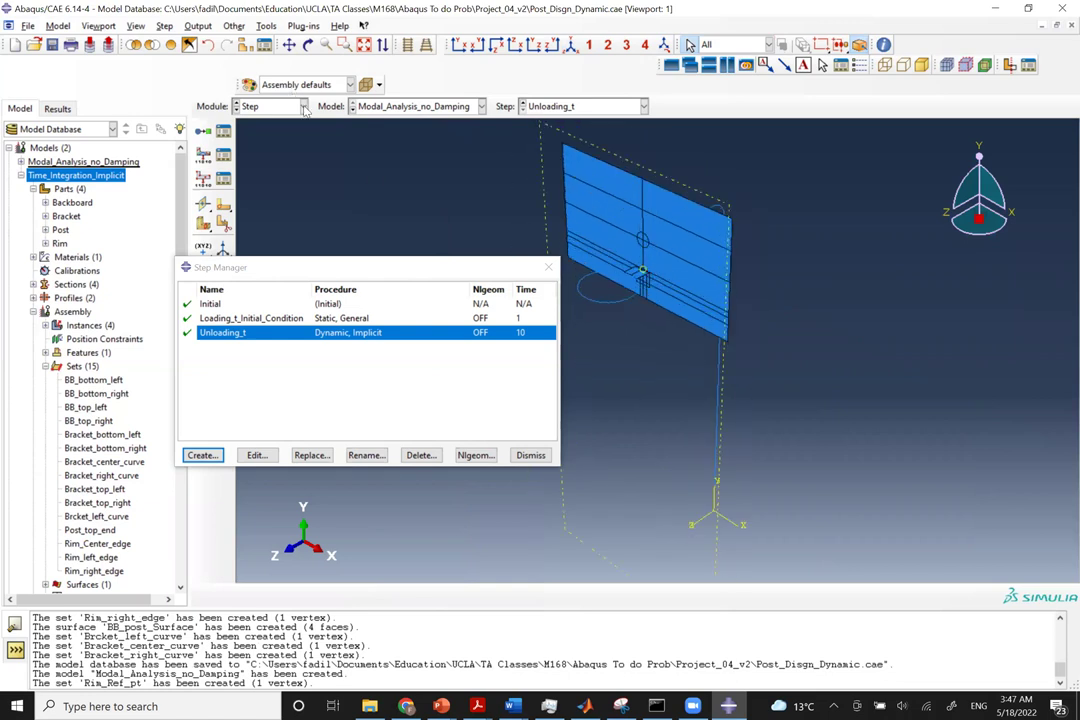
left_click(197, 26)
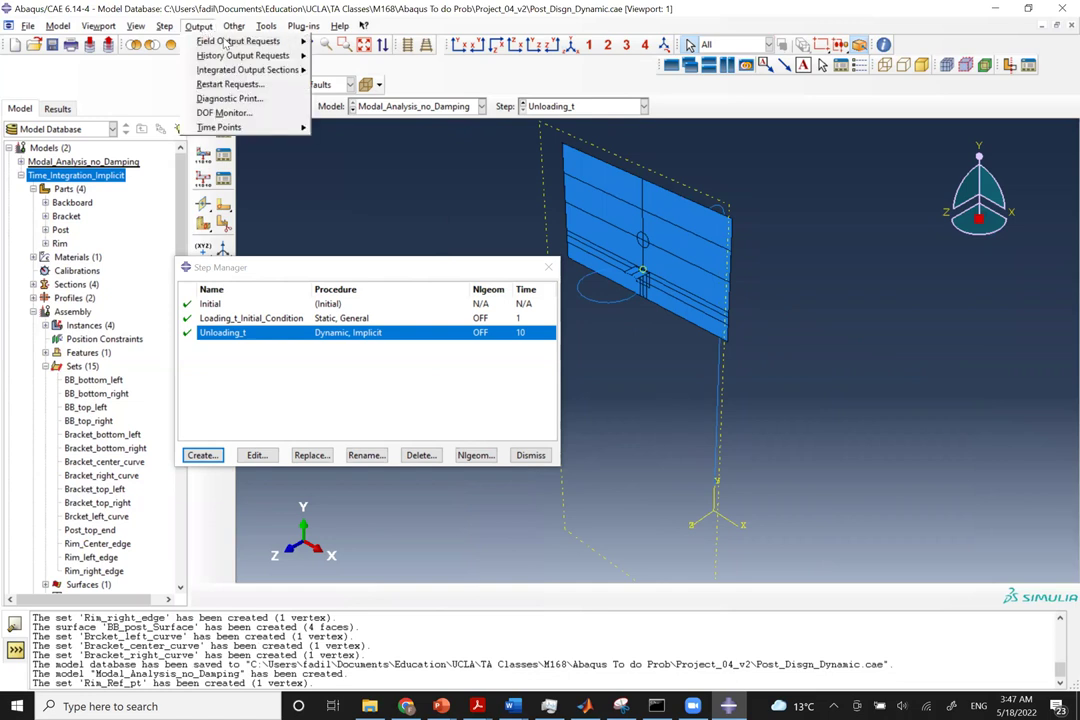
mouse_move(236, 44)
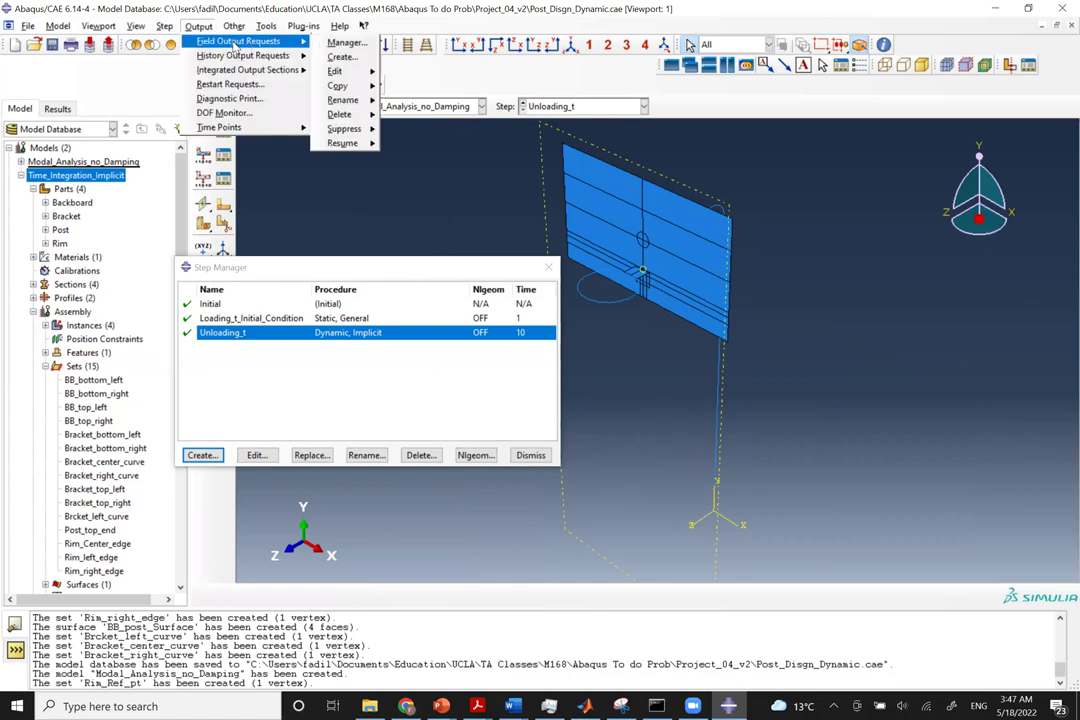
left_click(345, 44)
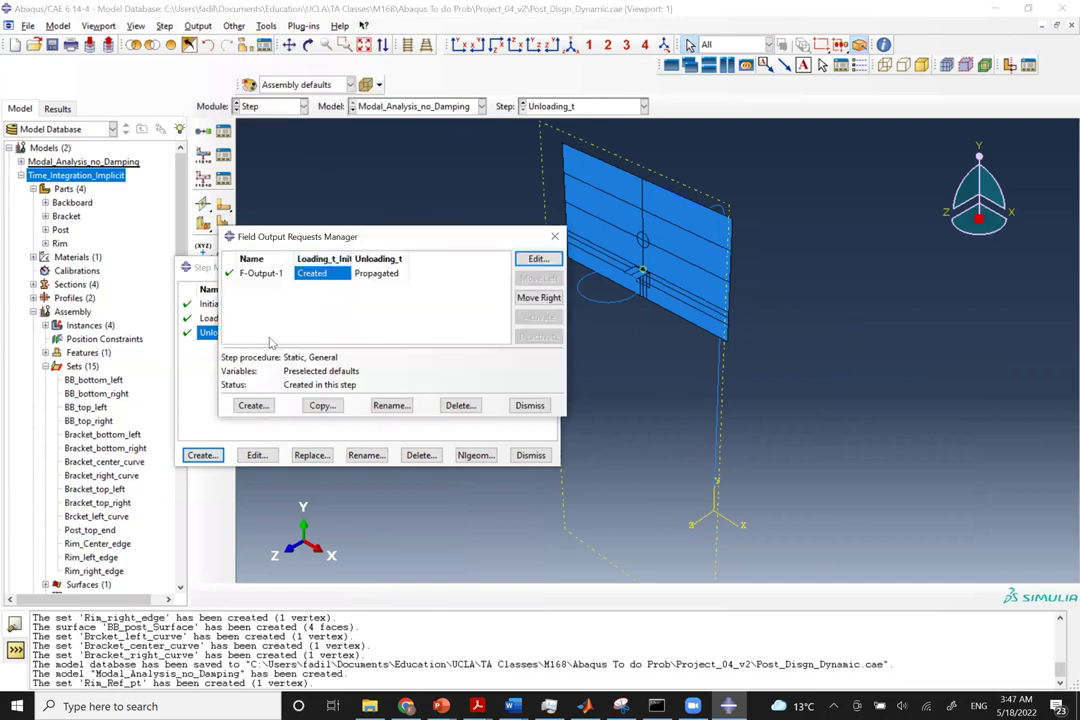
left_click(533, 260)
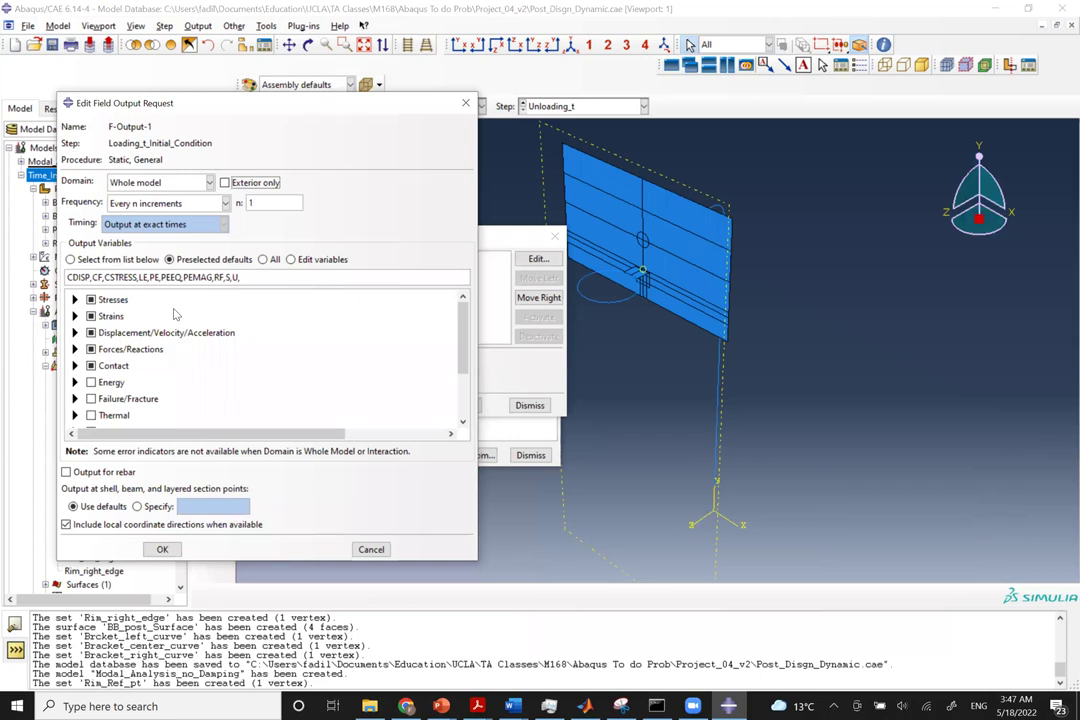
left_click(91, 316)
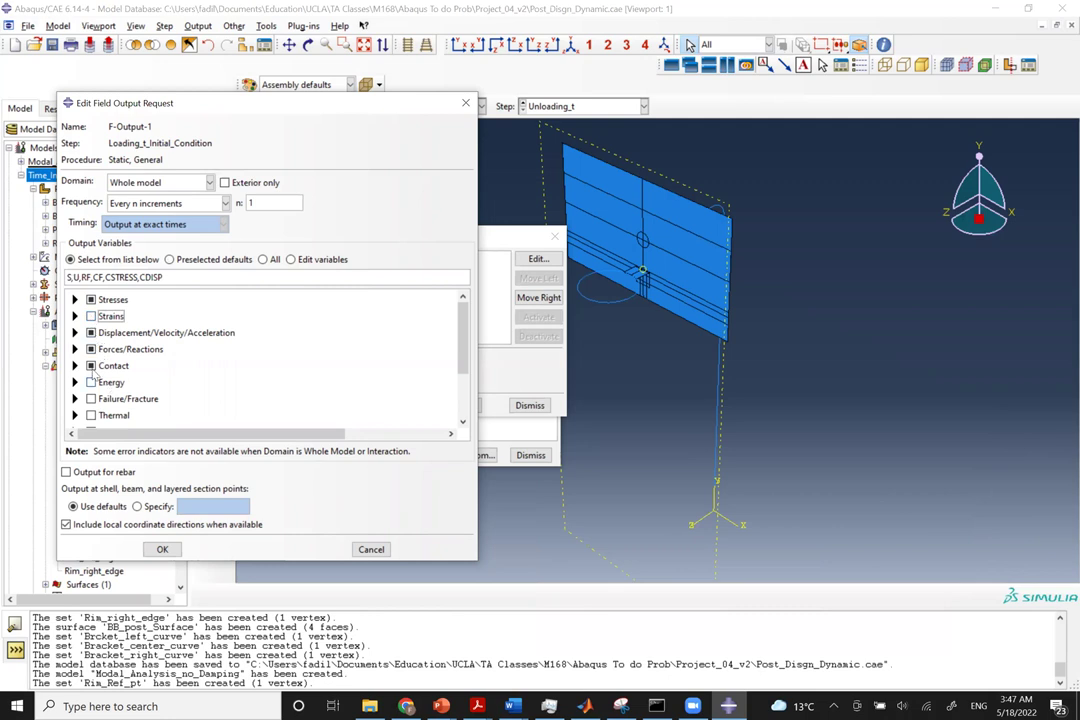
left_click(91, 366)
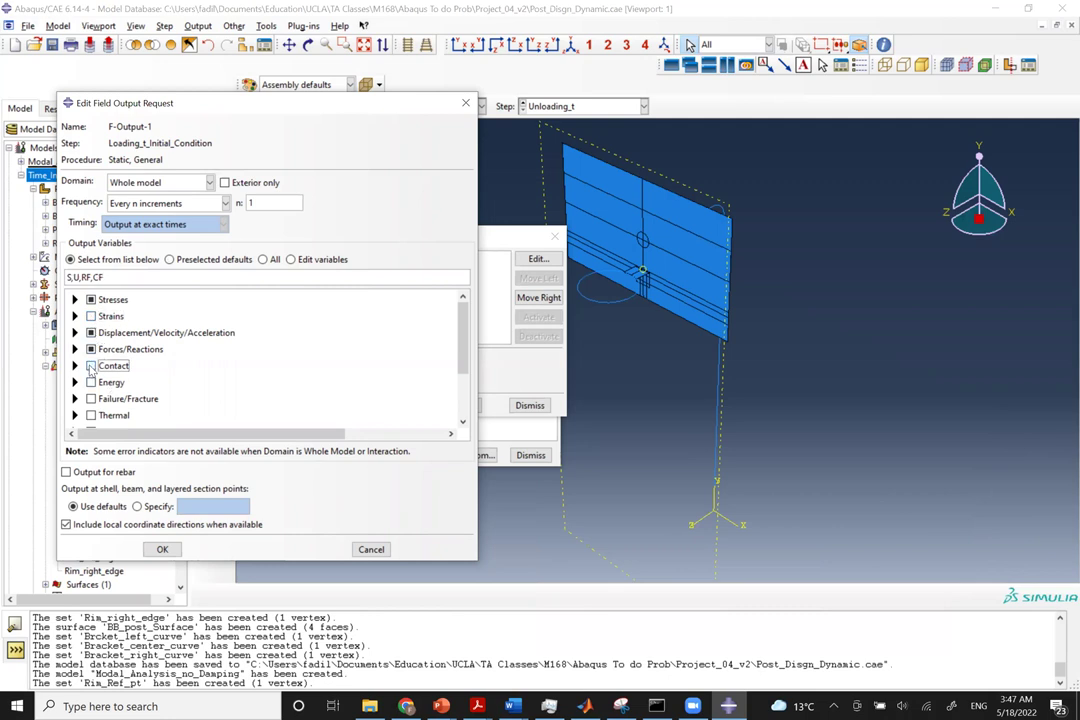
Add the Mises equivalent stress (MISES) to the stress variables of field output request F-Output-1.
left_click(75, 332)
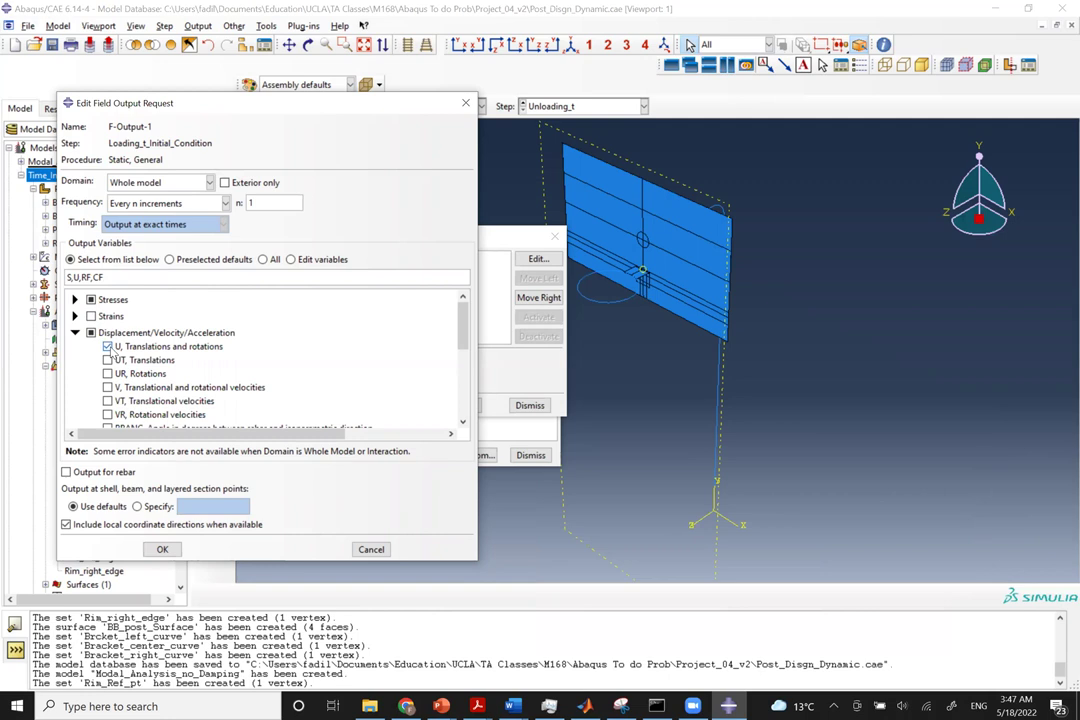
left_click(75, 300)
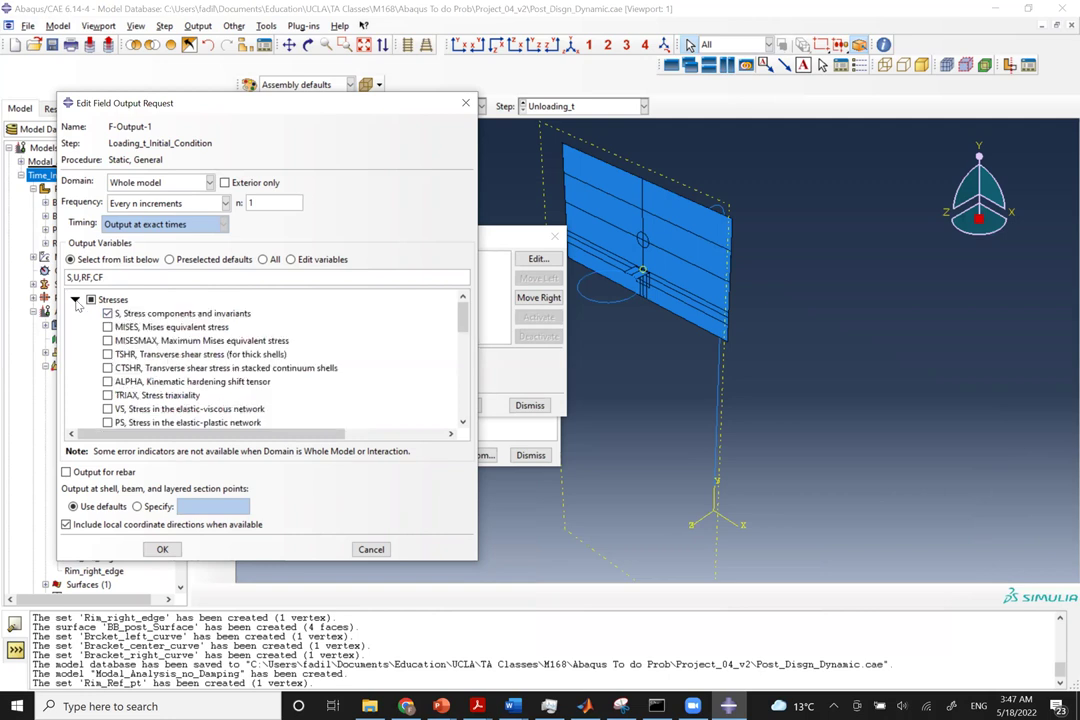
left_click(107, 327)
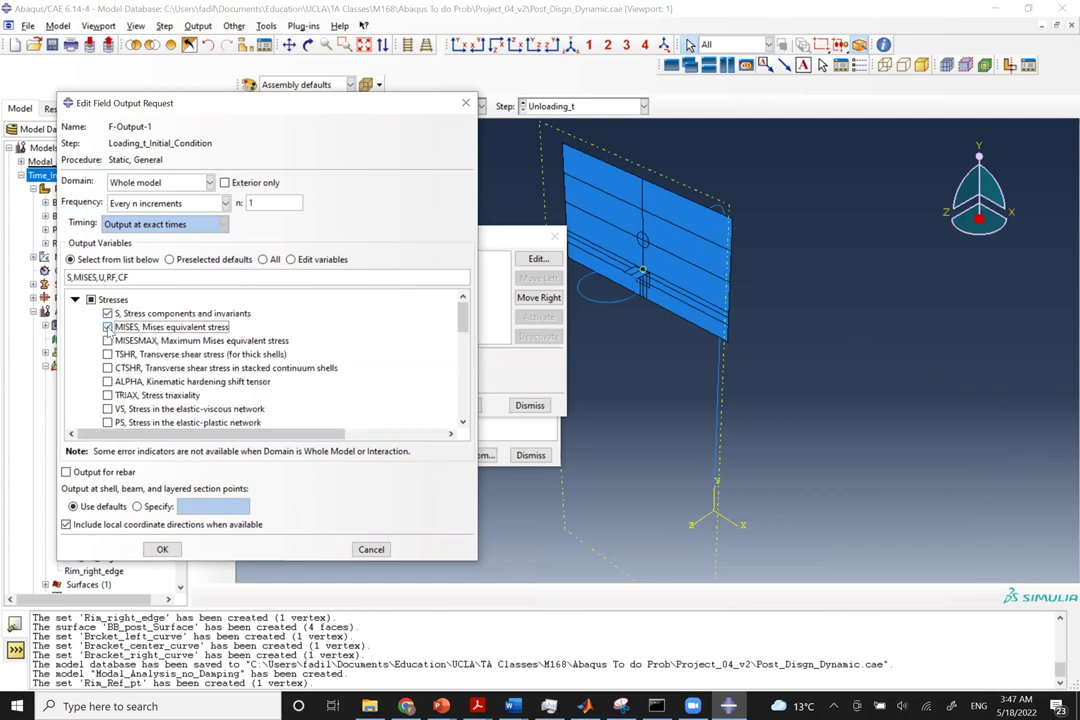
left_click(75, 300)
Remove the reaction forces and moments (RF) and concentrated forces and moments (CF) from F-Output-1.
scroll(113, 372, "down", 1)
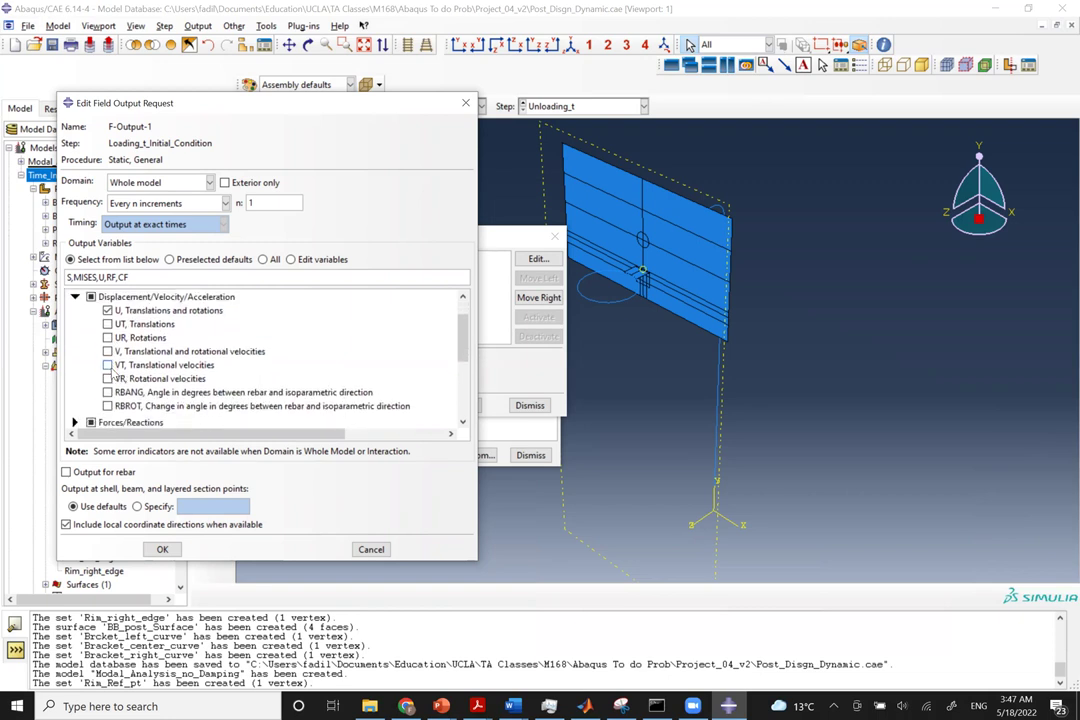
scroll(113, 372, "down", 5)
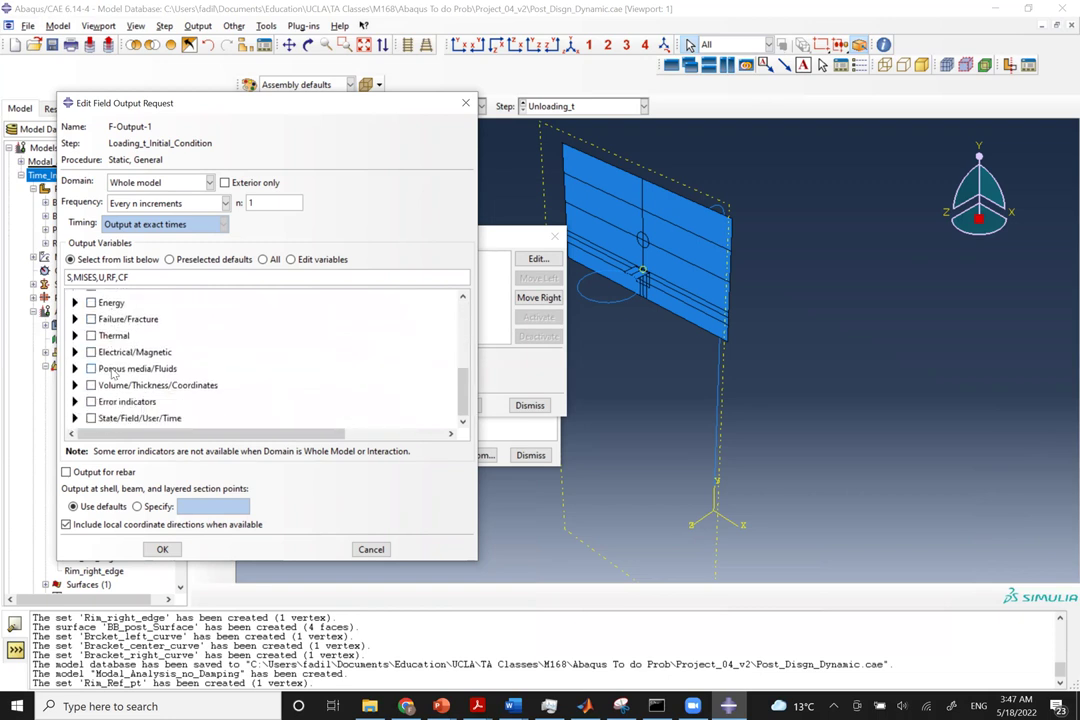
scroll(113, 372, "up", 4)
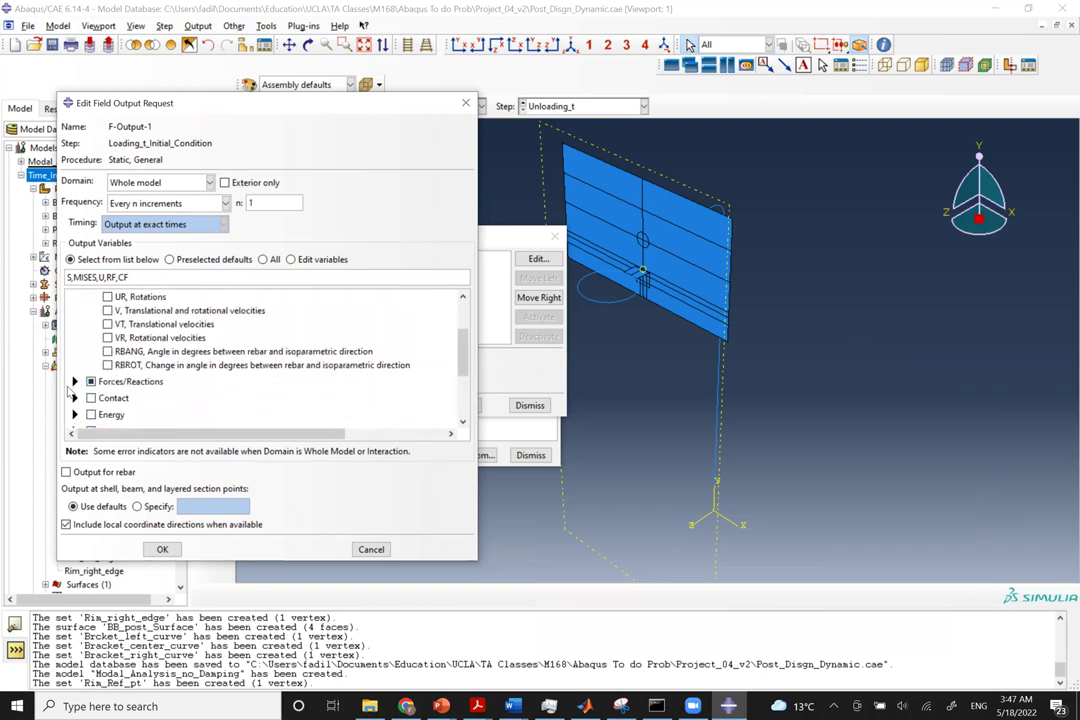
left_click(75, 382)
scroll(118, 389, "down", 3)
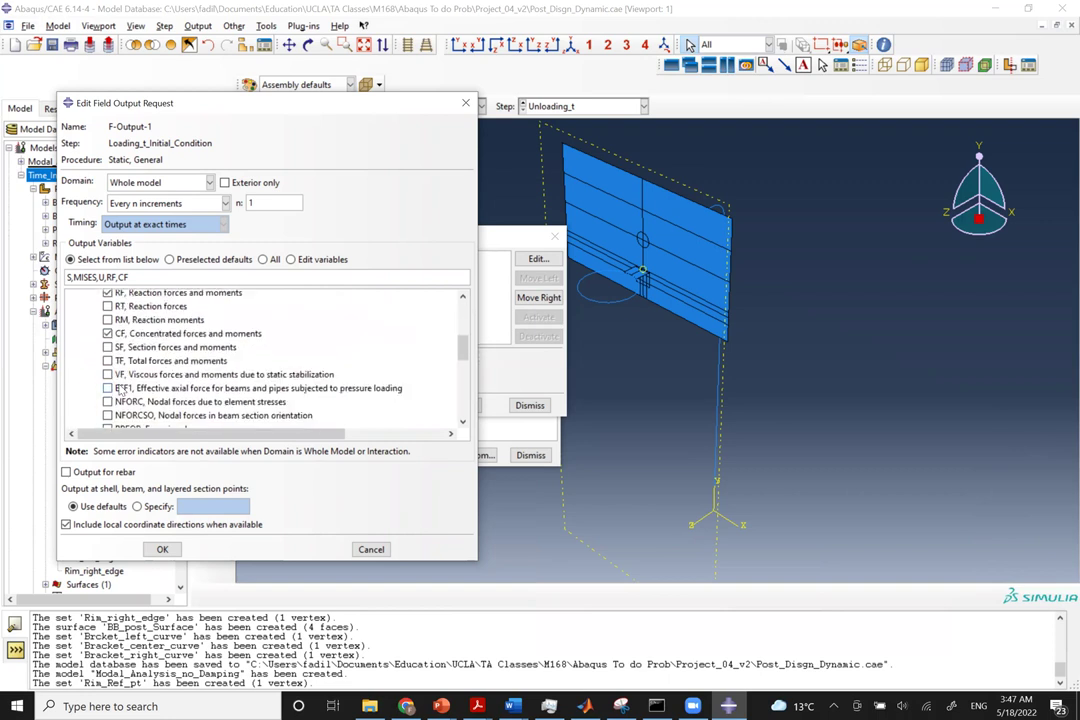
scroll(118, 389, "down", 1)
scroll(112, 390, "up", 4)
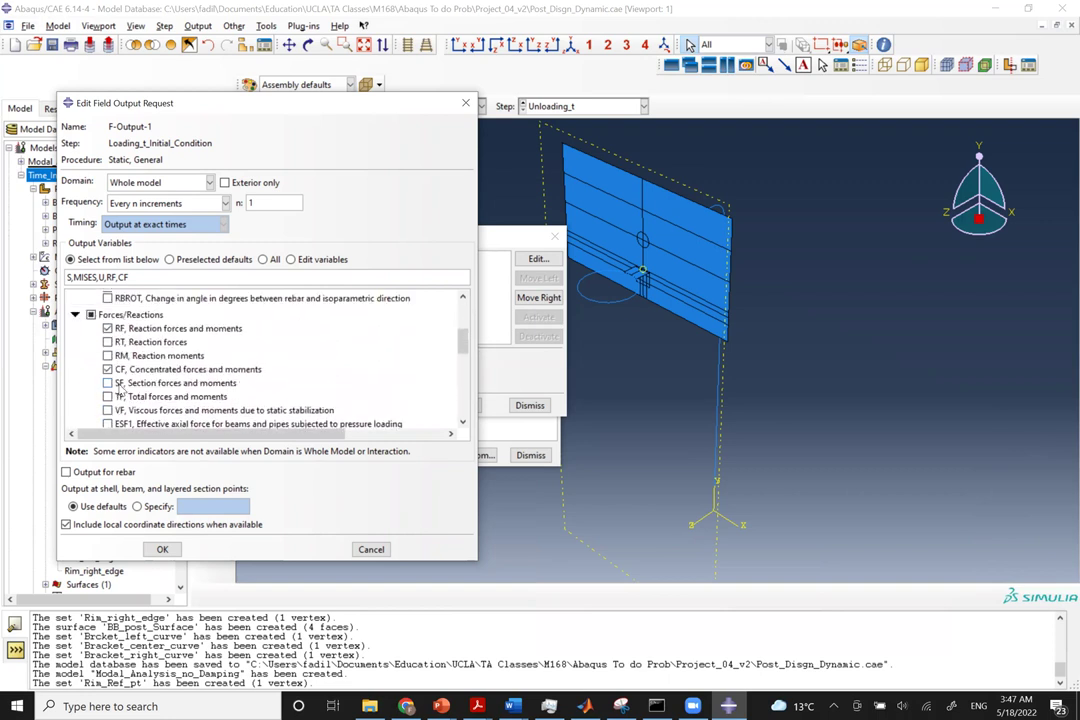
left_click(107, 374)
scroll(143, 400, "down", 1)
left_click(107, 382)
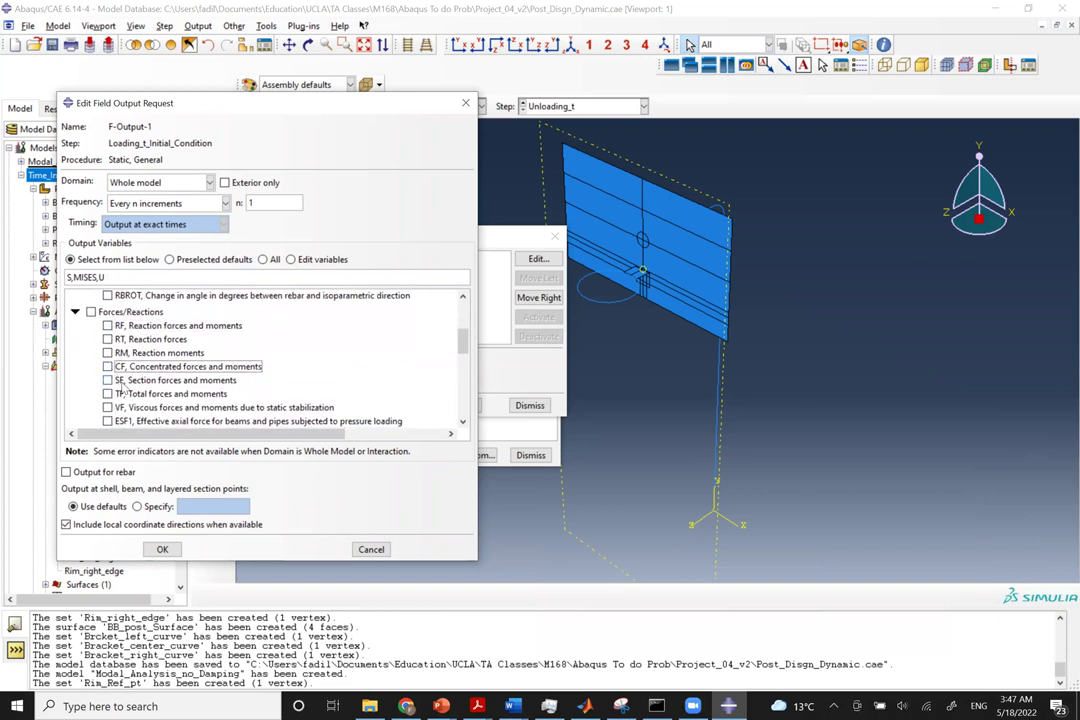
Add nodal forces due to element stresses (NFORC) to the force variables of F-Output-1.
scroll(120, 390, "down", 3)
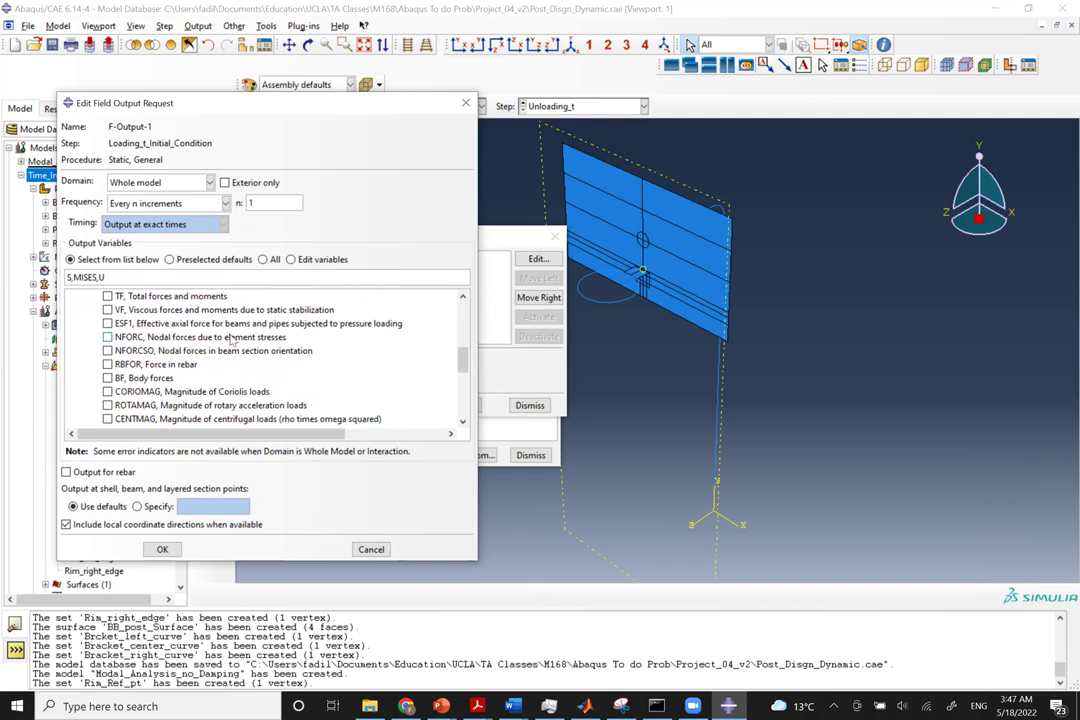
left_click(108, 337)
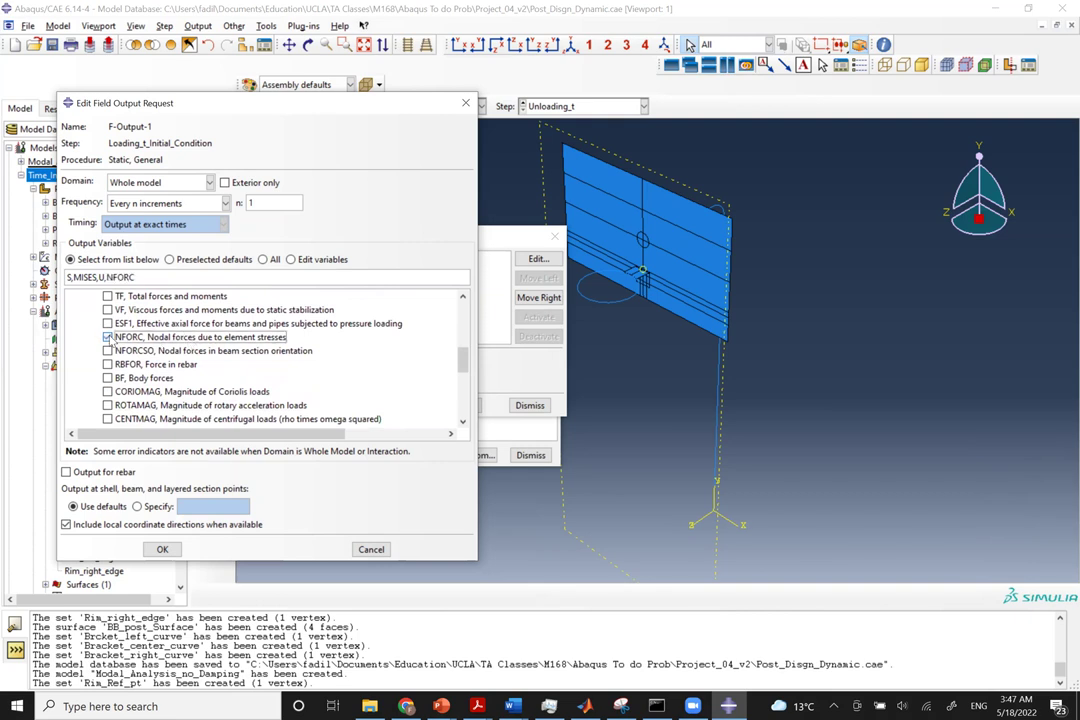
scroll(125, 378, "down", 2)
scroll(125, 378, "up", 1)
scroll(125, 378, "down", 1)
scroll(126, 379, "up", 3)
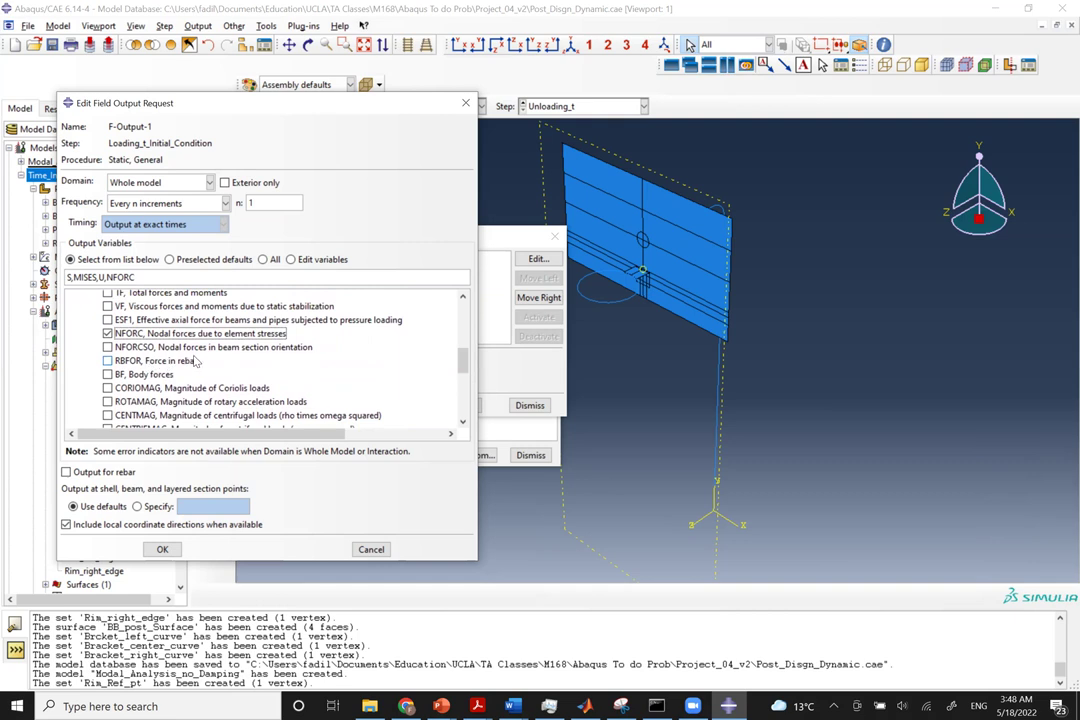
Add reaction moments (RM) to F-Output-1, save the request and close the field output requests manager.
scroll(130, 383, "down", 9)
scroll(130, 383, "up", 12)
scroll(130, 383, "up", 3)
scroll(130, 383, "up", 2)
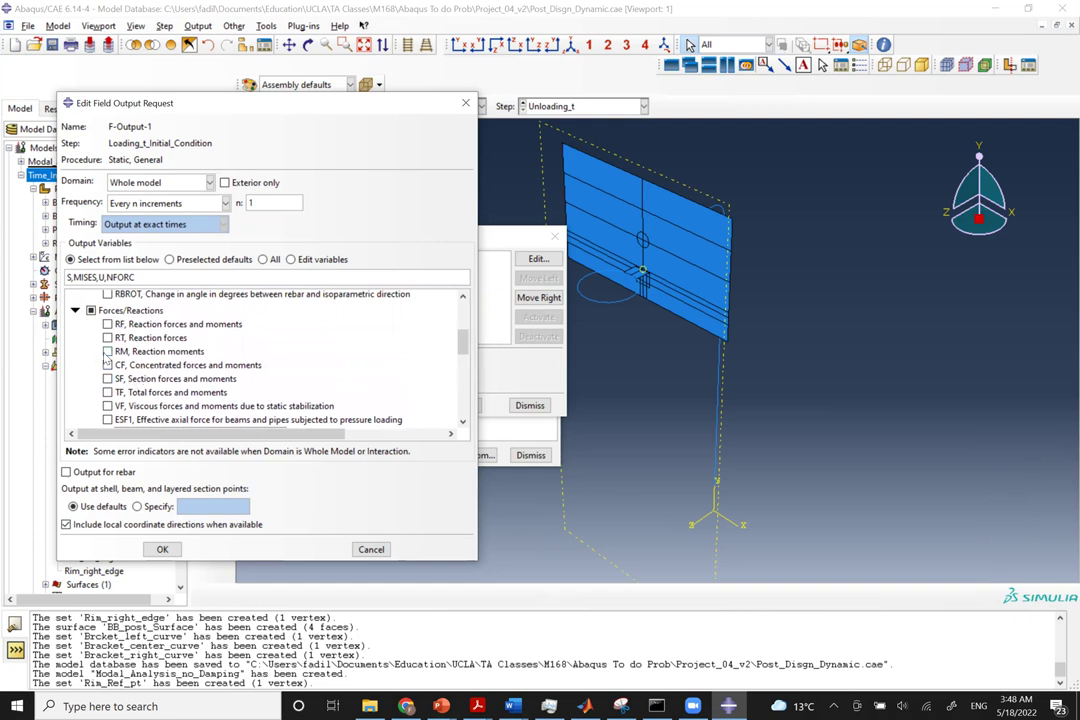
left_click(107, 352)
scroll(115, 362, "down", 2)
scroll(118, 368, "down", 5)
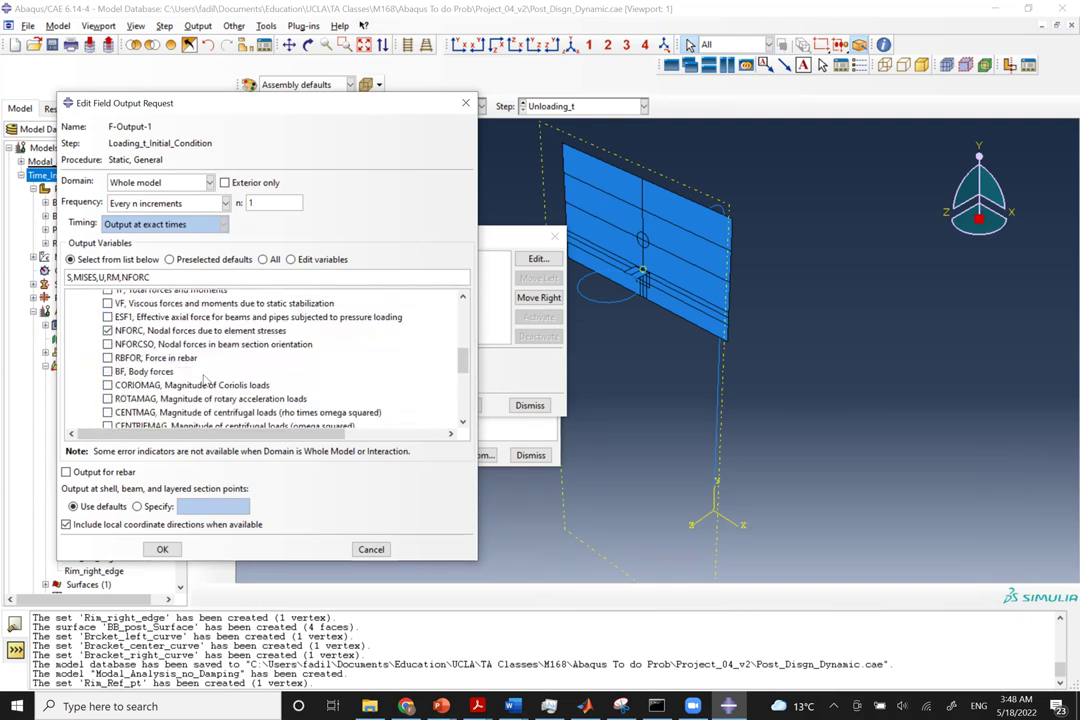
left_click(162, 549)
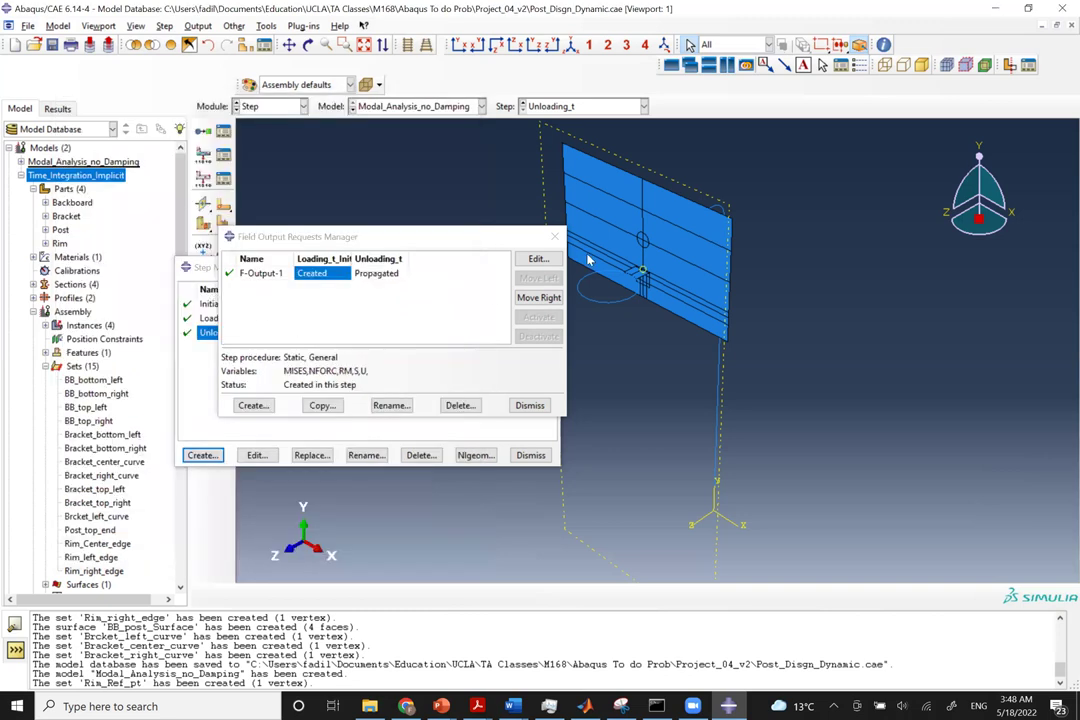
key("Escape")
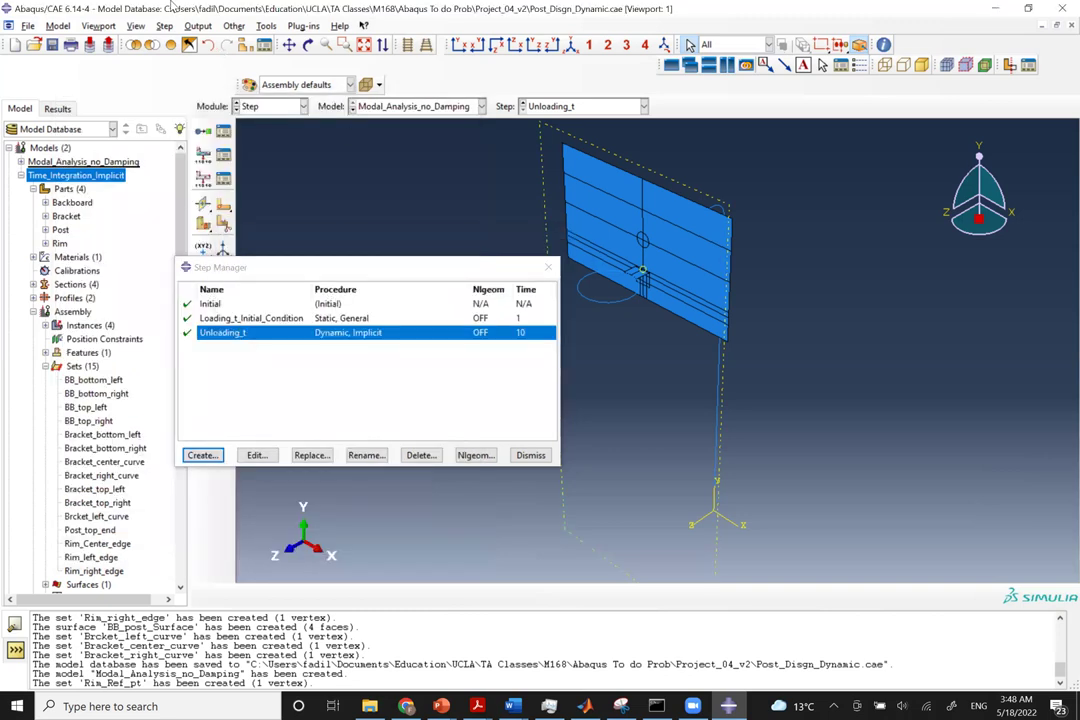
Start a new history output request named Rem_ref_pt in the Unloading_t step.
left_click(197, 25)
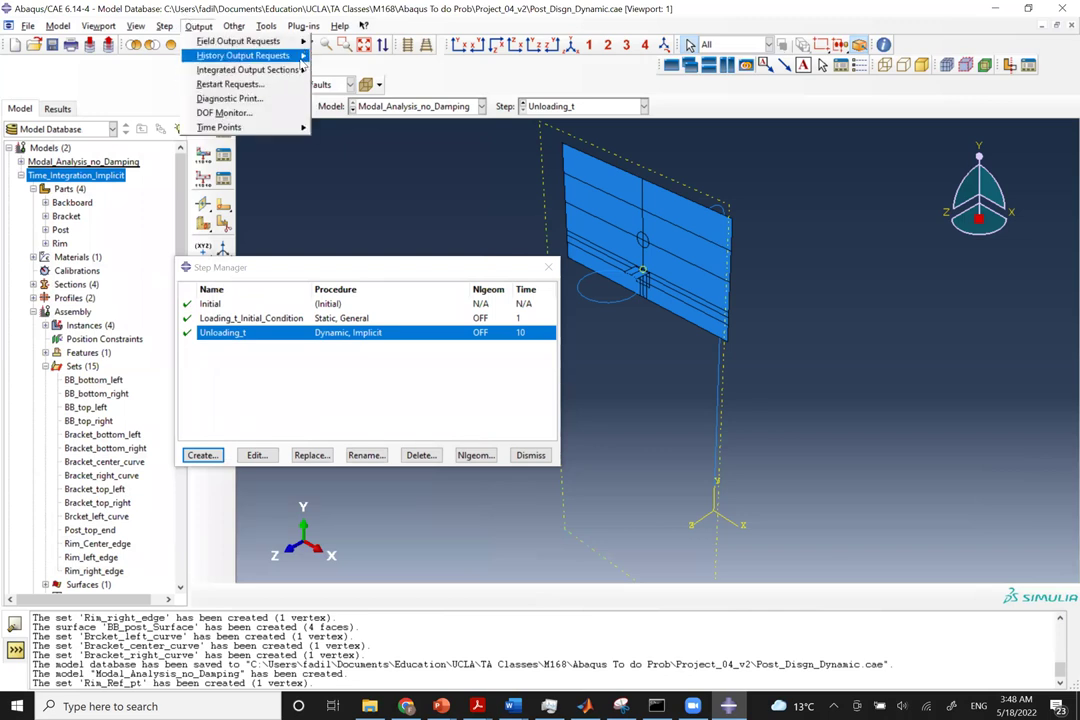
mouse_move(302, 56)
left_click(342, 62)
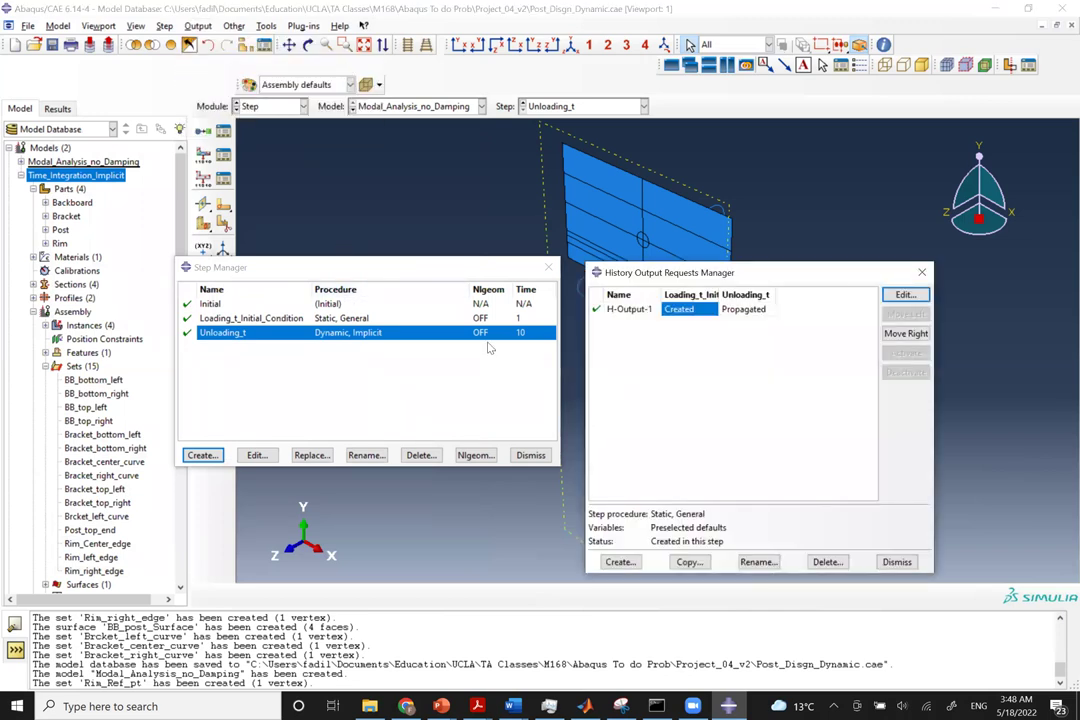
left_click(617, 562)
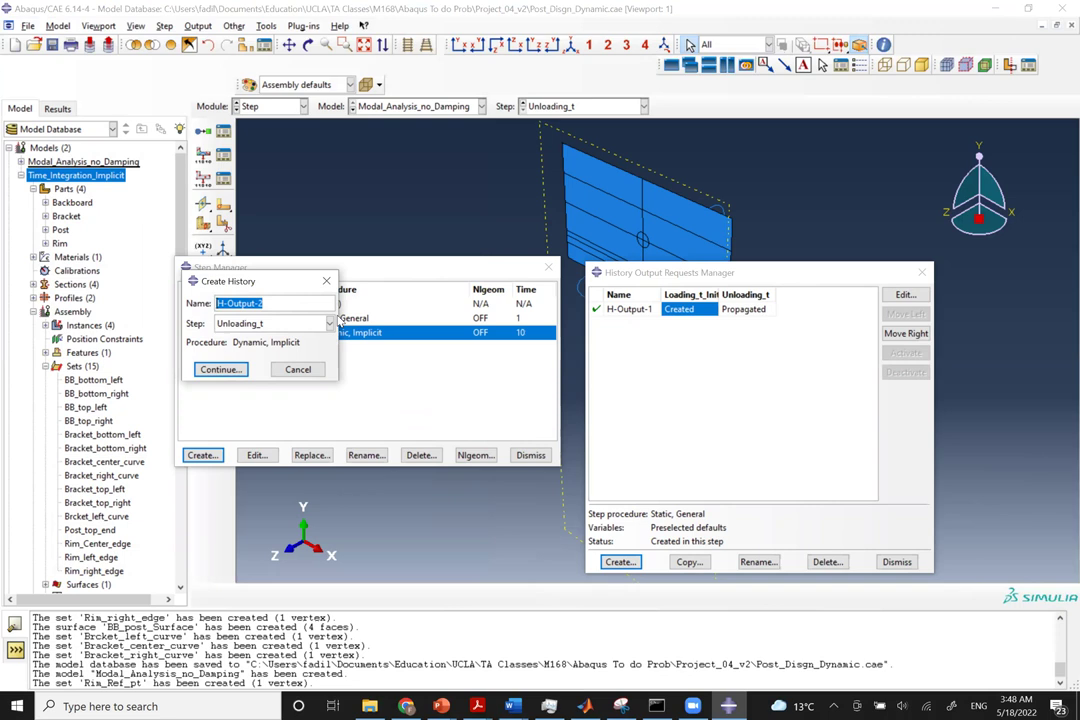
type("Rem_rif")
key("BackSpace")
key("BackSpace")
type("ef_pt")
left_click(214, 371)
Set the domain of the Rem_ref_pt history output request to the set Rim_Ref_pt.
left_click(105, 157)
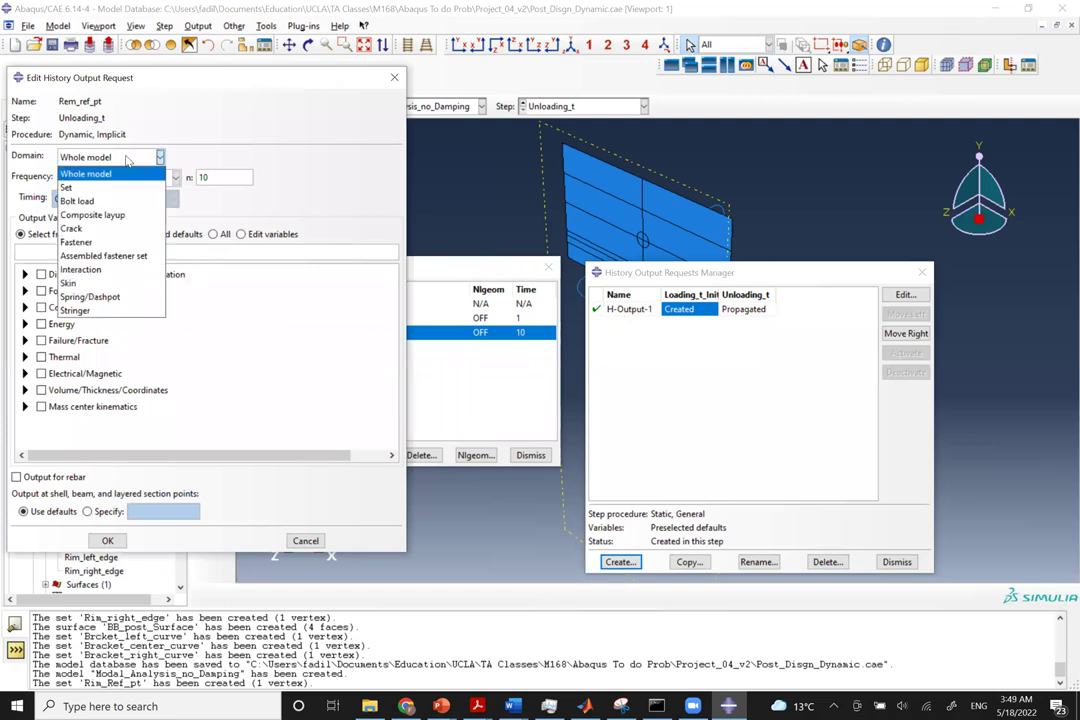
left_click(109, 190)
left_click(256, 158)
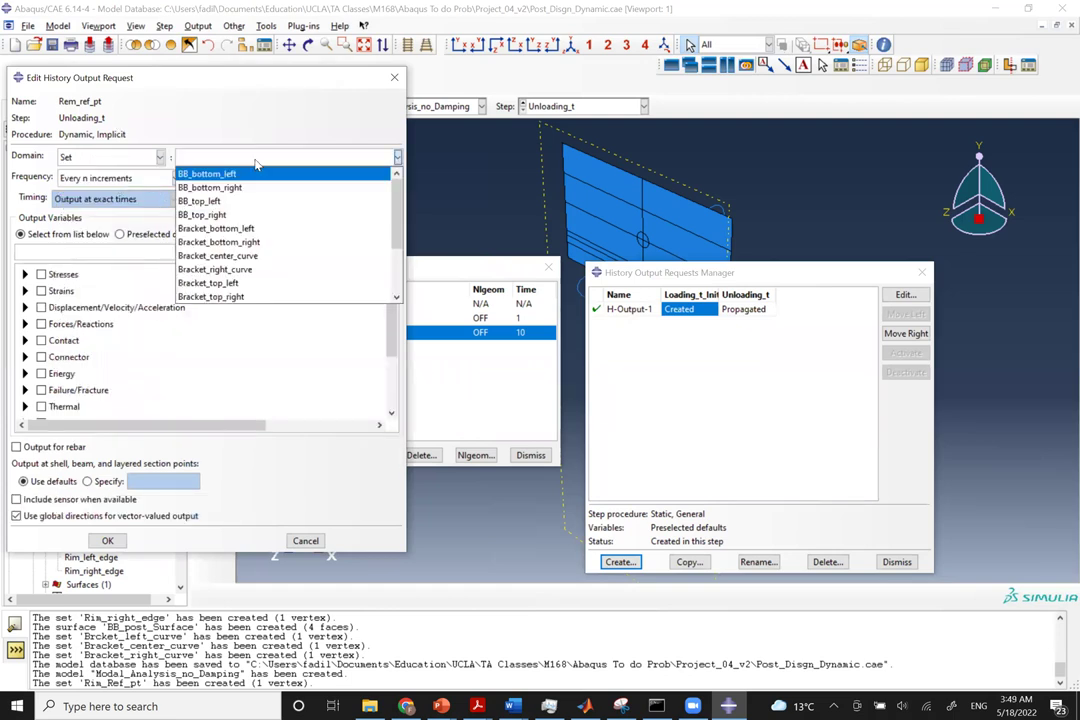
scroll(247, 257, "down", 2)
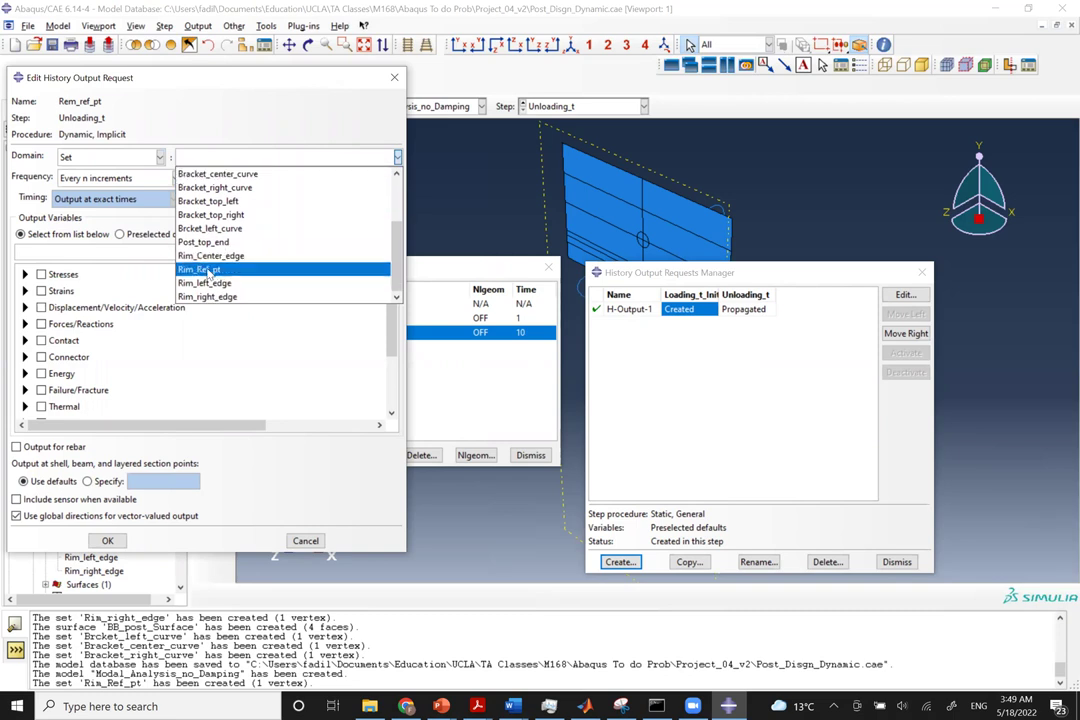
left_click(210, 270)
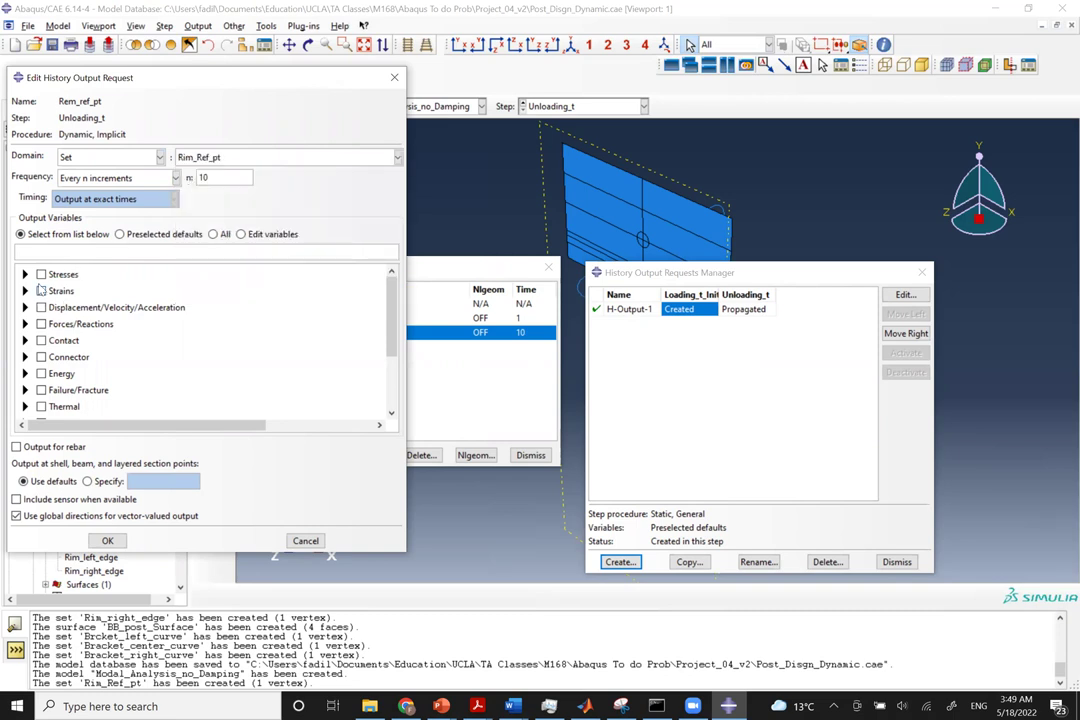
Request the stress components and invariants (S) and the Mises equivalent stress (MISES) for Rem_ref_pt.
left_click(25, 275)
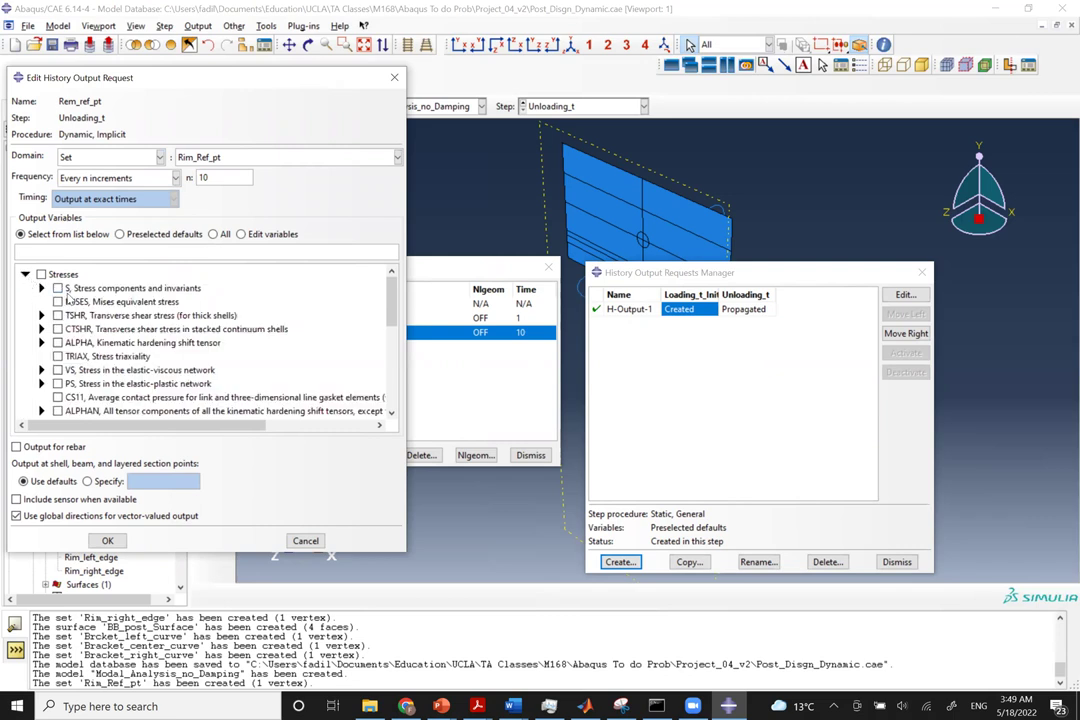
left_click(58, 288)
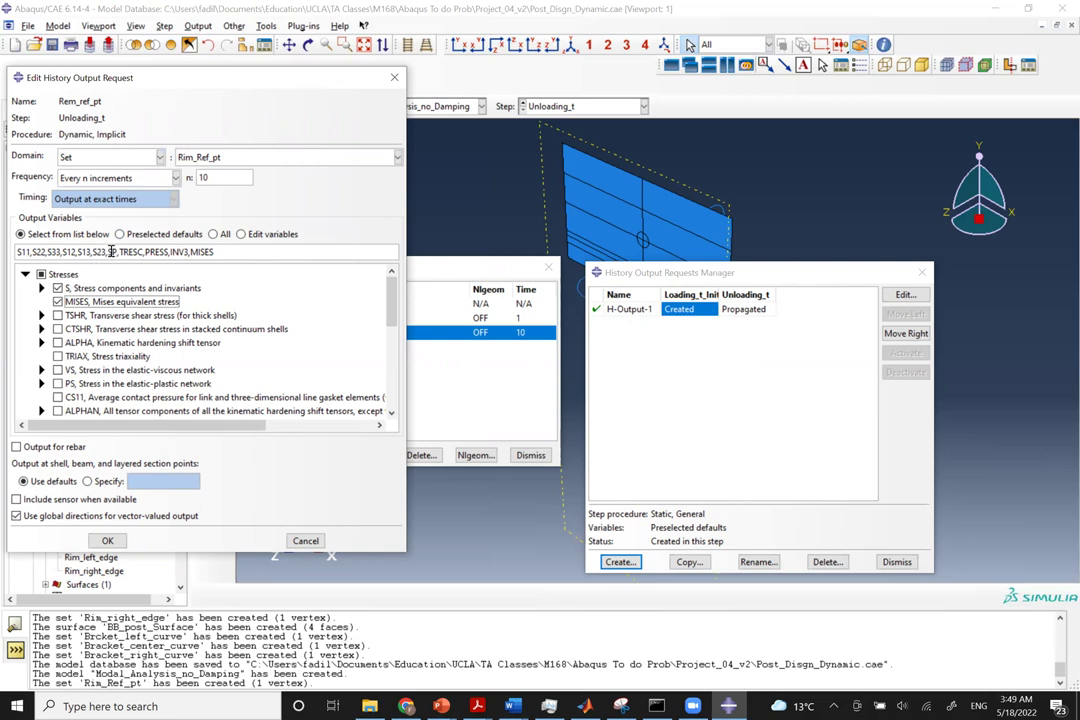
scroll(72, 284, "down", 1)
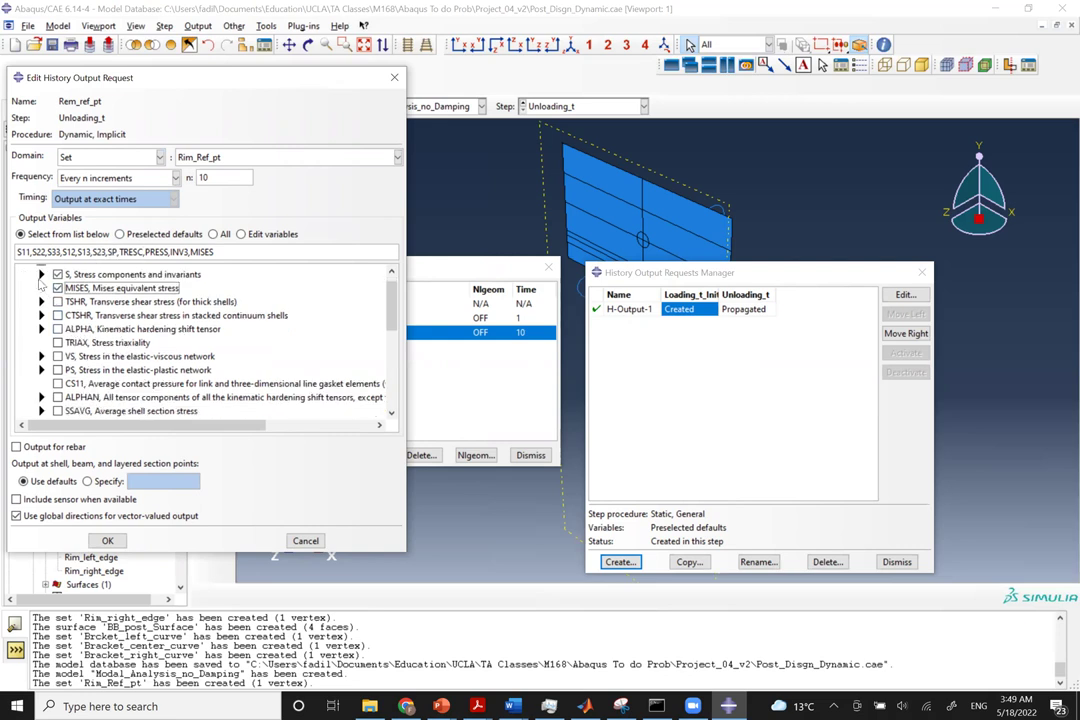
scroll(40, 285, "up", 1)
Exclude S23, SP, TRESC, PRESS and INV3 from the stress components requested for Rem_ref_pt.
left_click(41, 286)
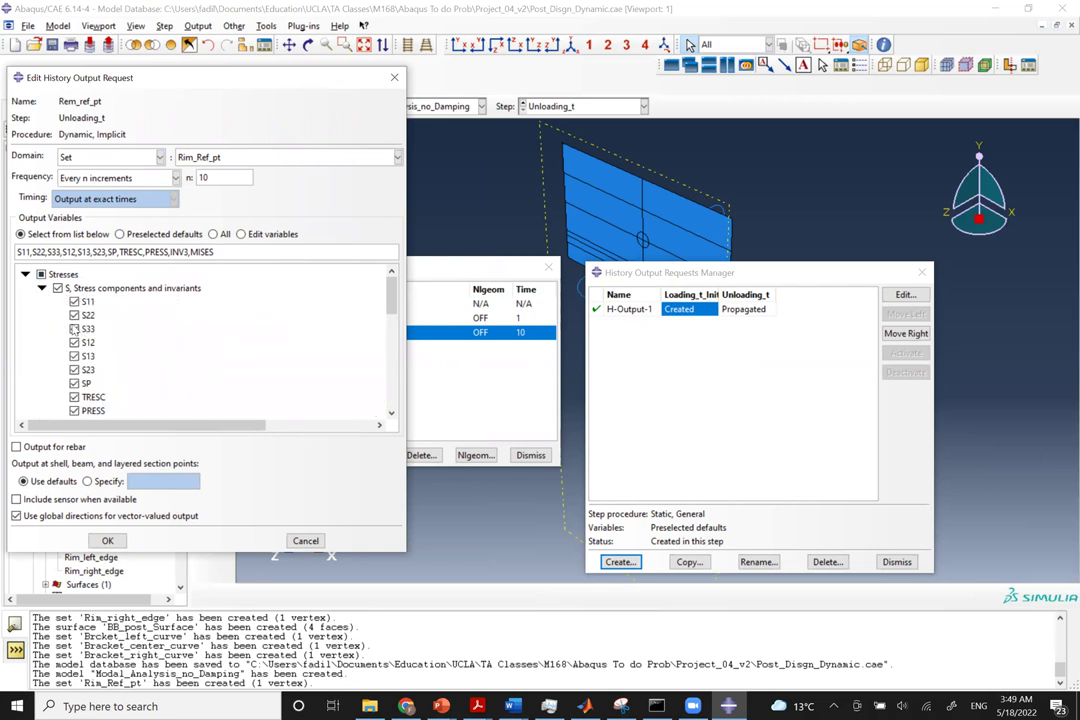
left_click(74, 372)
left_click(74, 386)
left_click(74, 413)
left_click(74, 399)
left_click(74, 358)
left_click(41, 277)
scroll(40, 285, "up", 1)
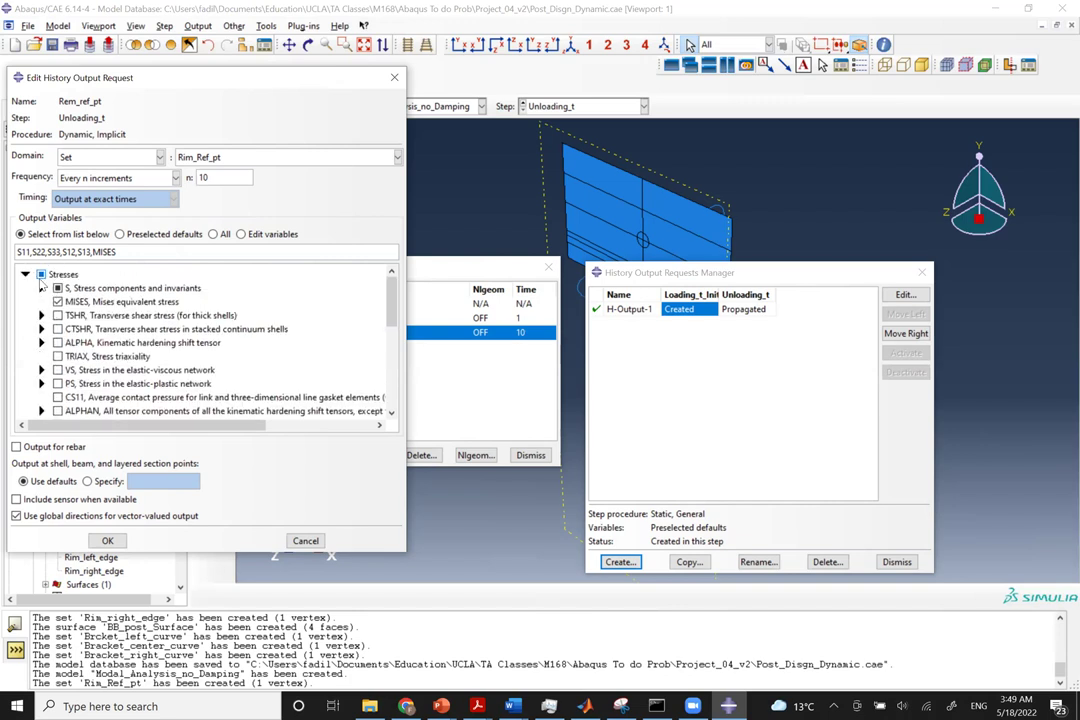
scroll(57, 342, "down", 1)
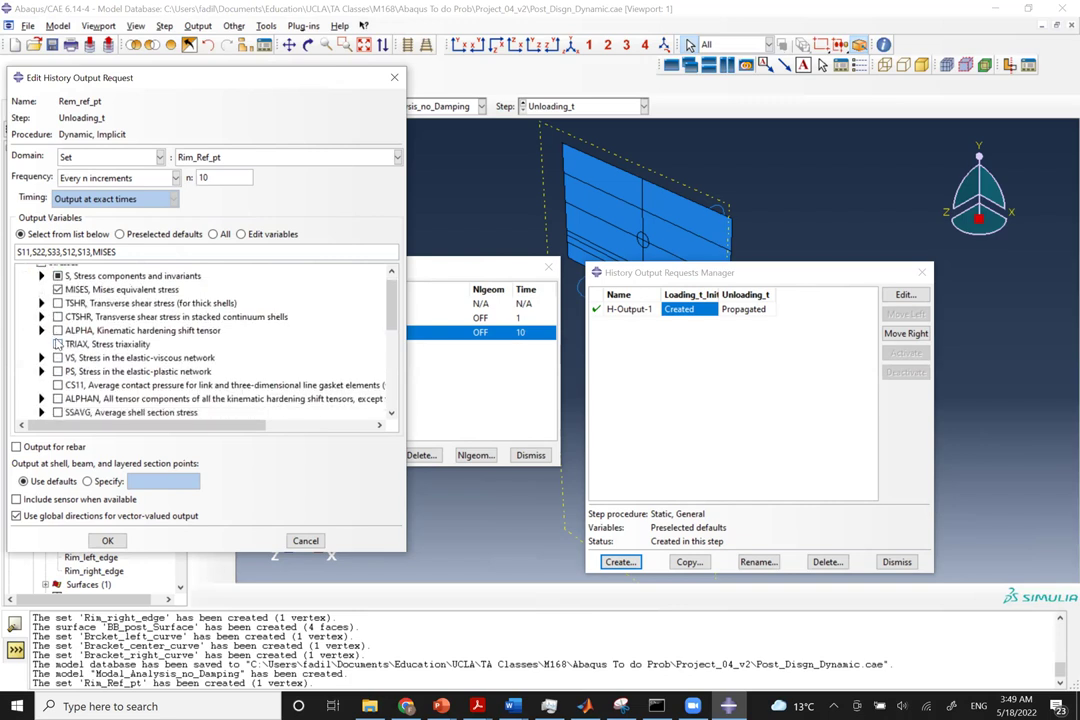
scroll(30, 283, "up", 1)
left_click(26, 275)
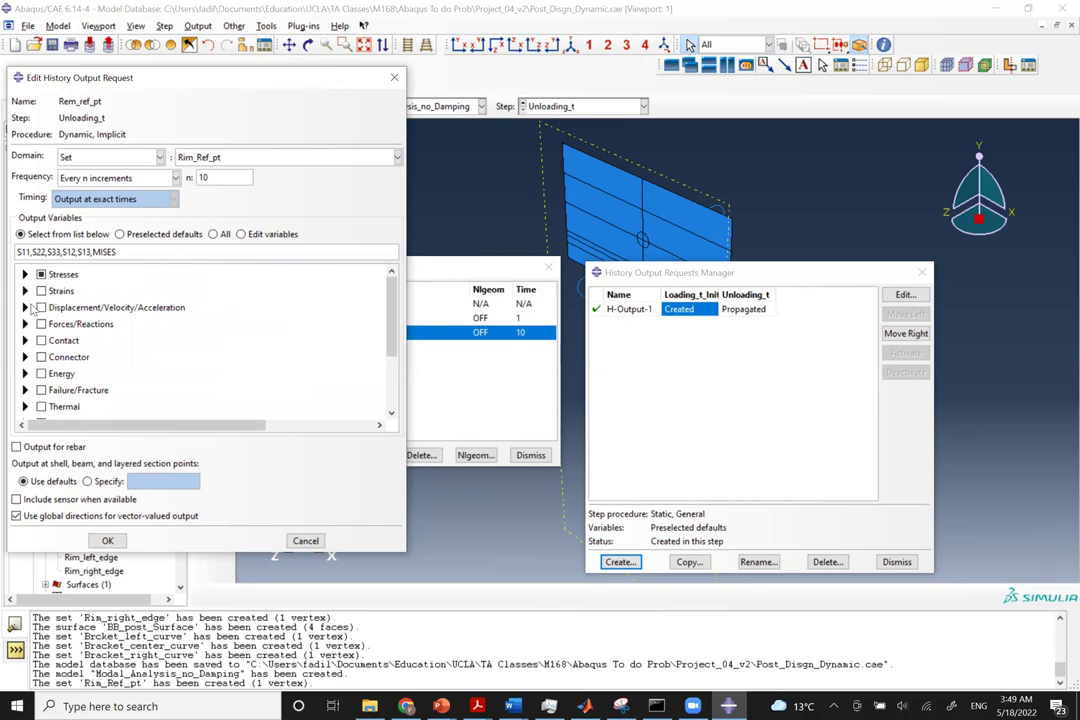
Add all translations and rotations (U) to the Rem_ref_pt history output variables.
left_click(26, 307)
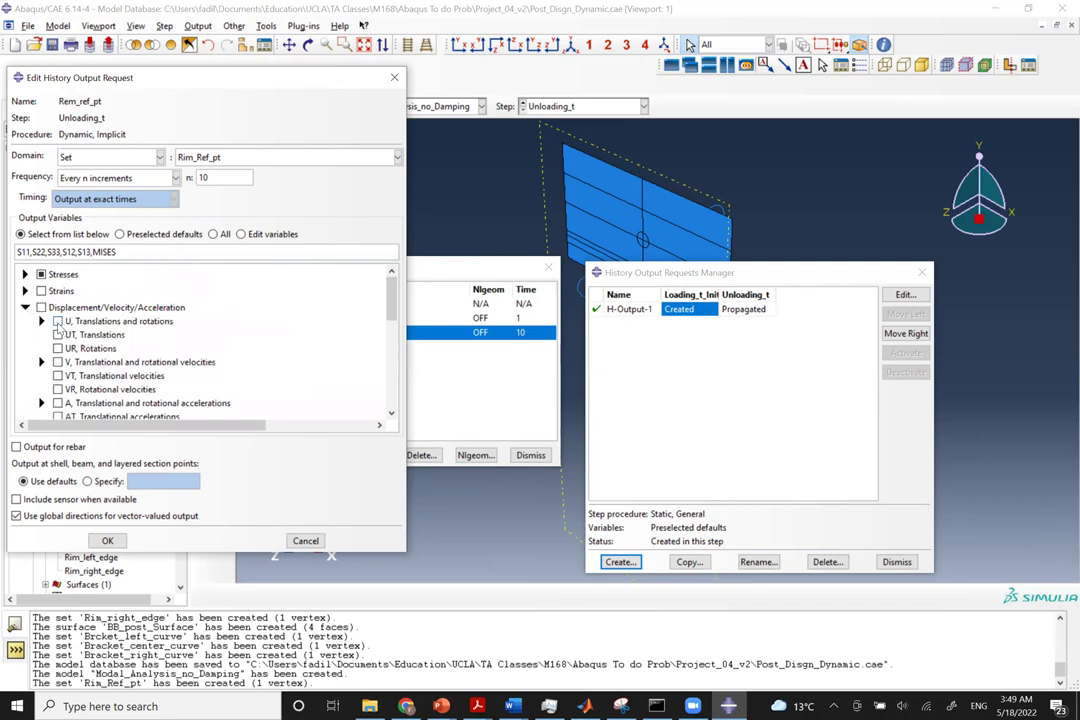
left_click(57, 322)
left_click(26, 307)
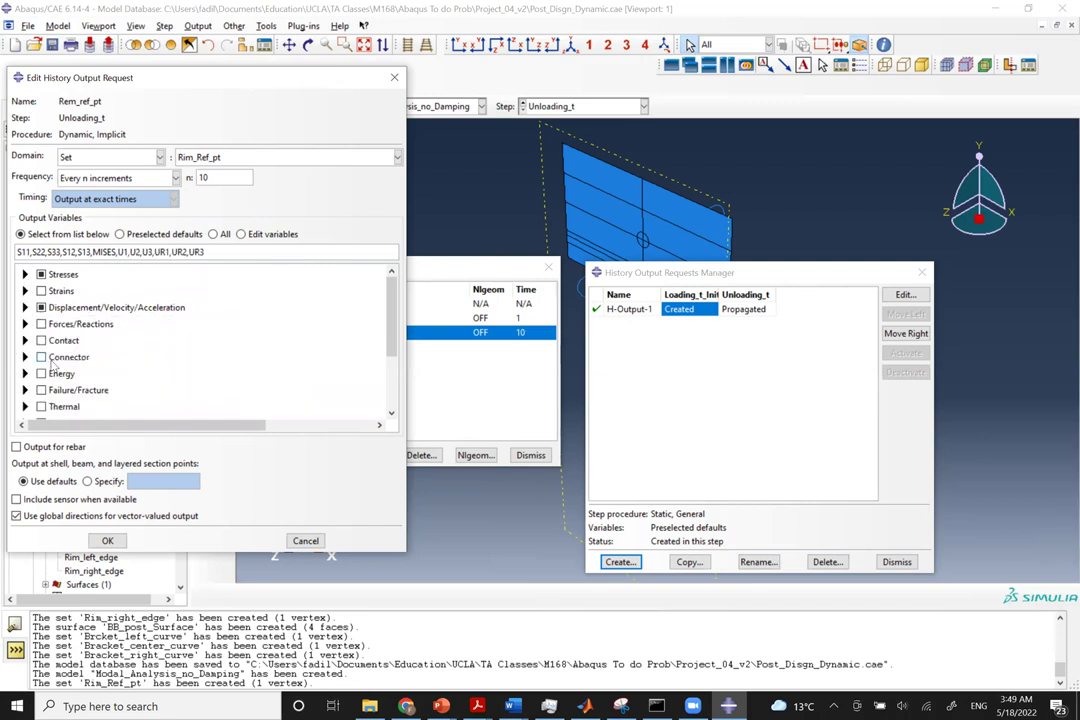
Add the nodal forces due to element stresses (NFORC) to the Rem_ref_pt variables and save the history output request.
scroll(55, 368, "down", 1)
left_click(26, 299)
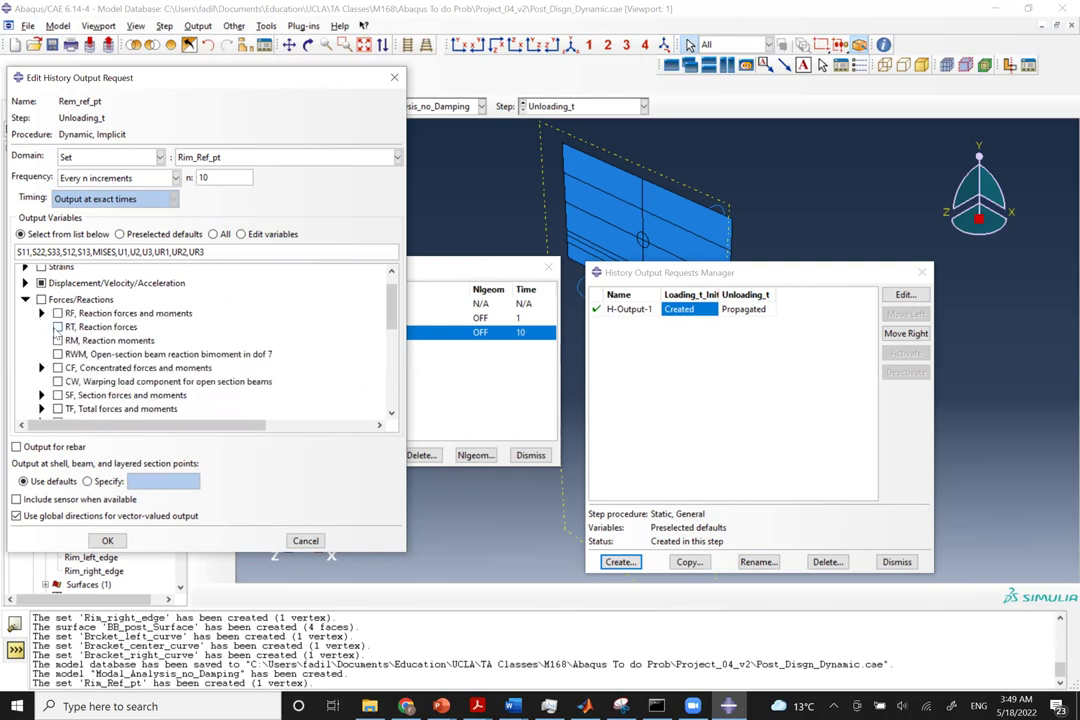
scroll(60, 335, "down", 2)
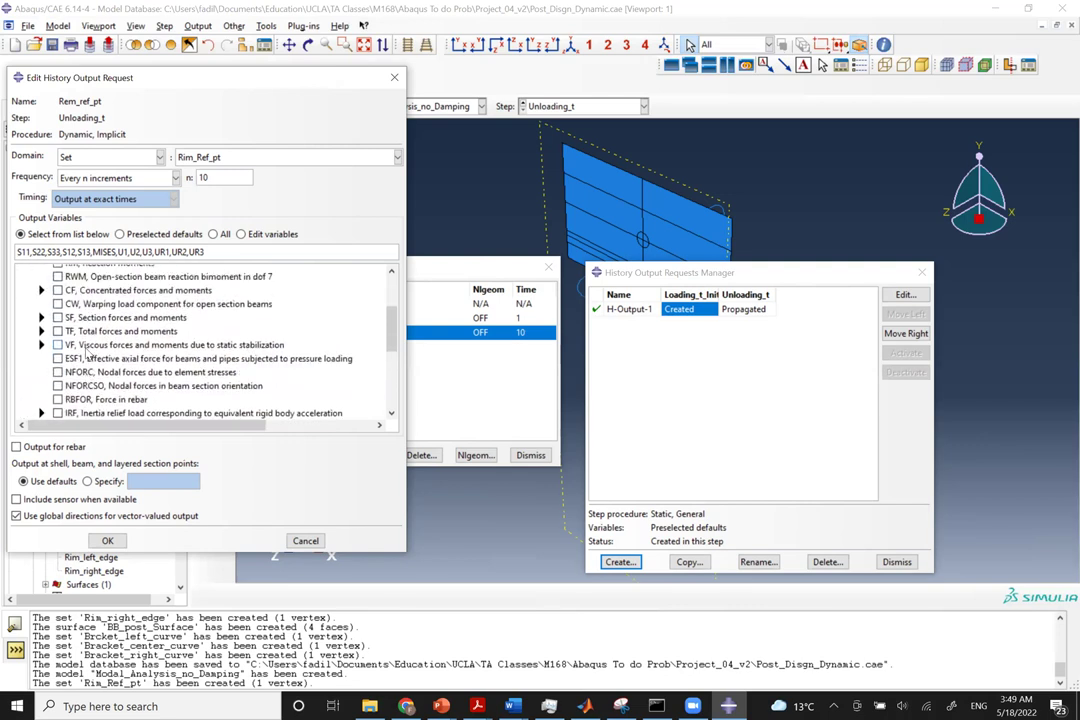
scroll(75, 358, "down", 1)
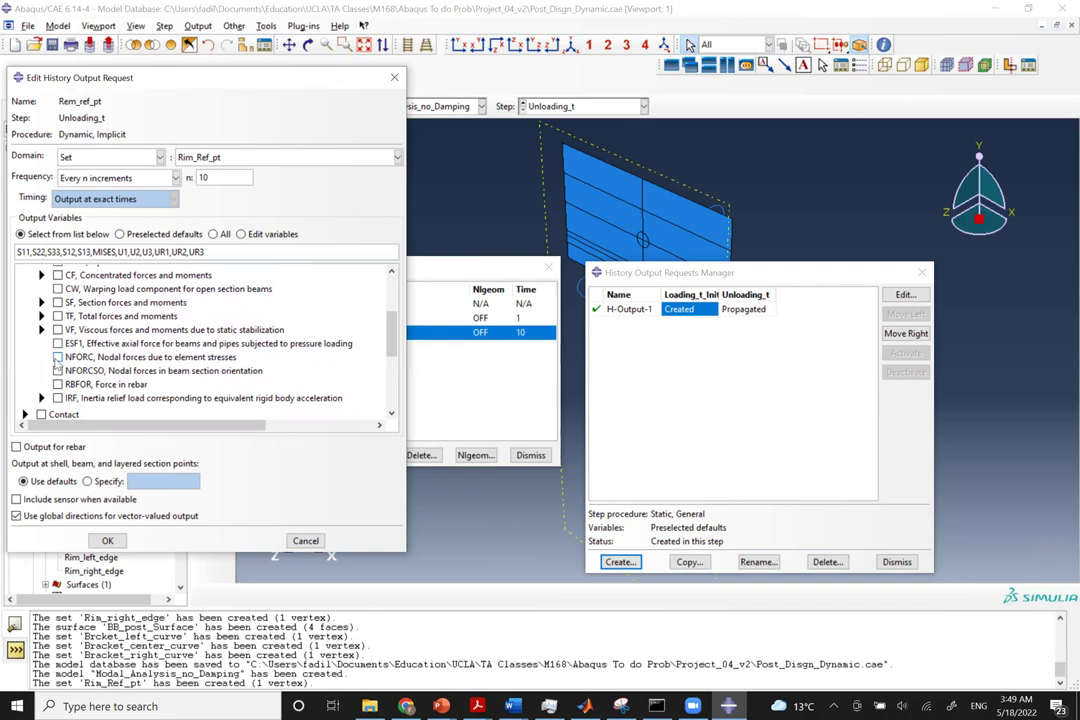
left_click(58, 357)
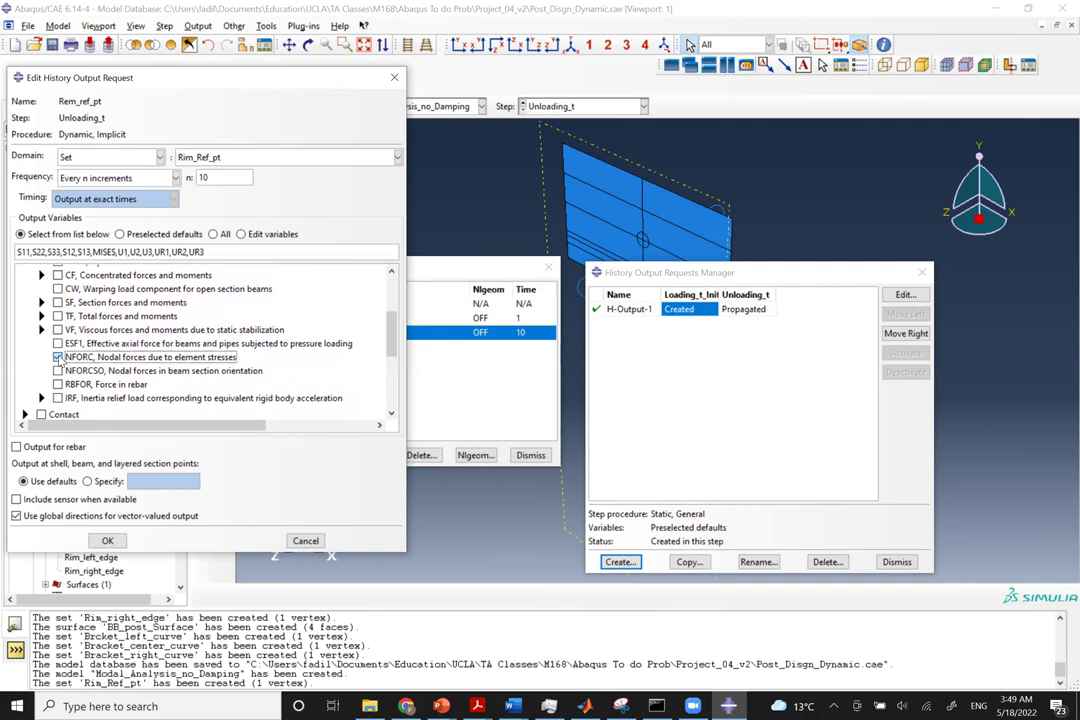
scroll(70, 362, "up", 1)
scroll(77, 367, "down", 1)
scroll(80, 367, "down", 2)
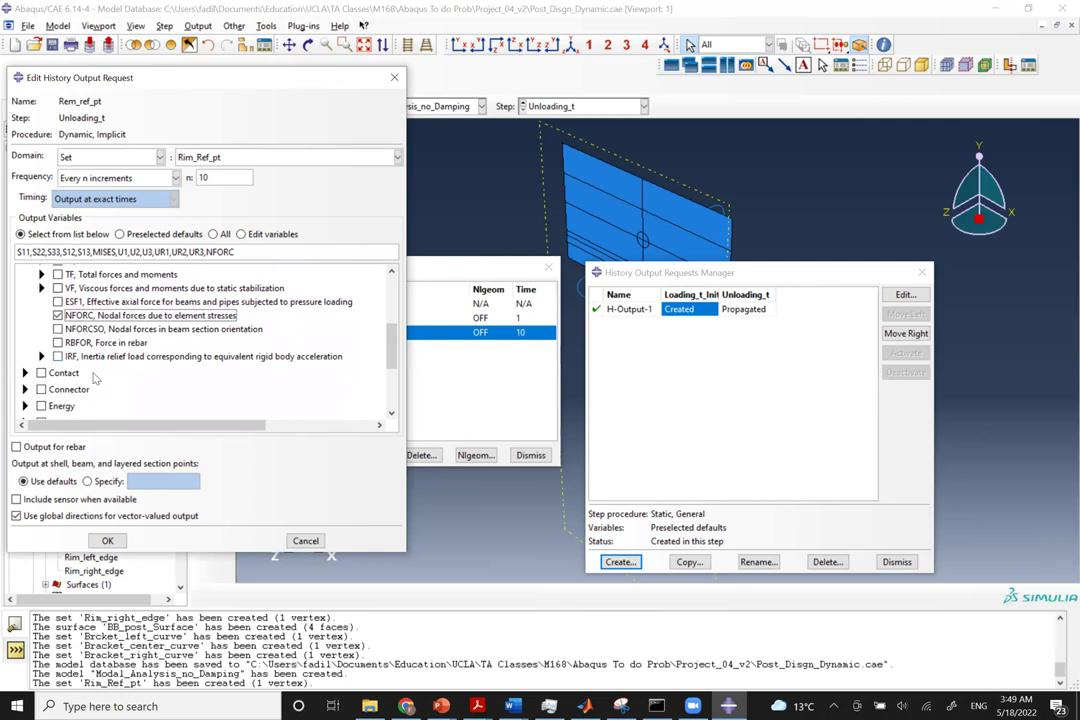
scroll(93, 377, "down", 3)
scroll(94, 378, "up", 3)
scroll(93, 377, "up", 4)
left_click(95, 375)
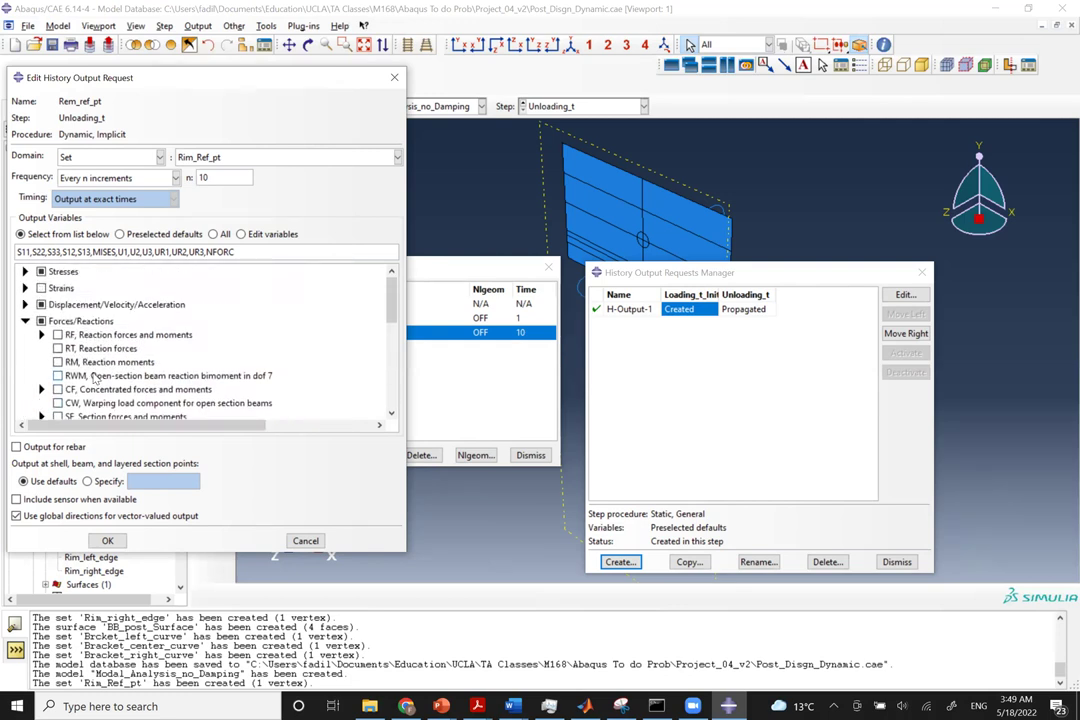
left_click(104, 541)
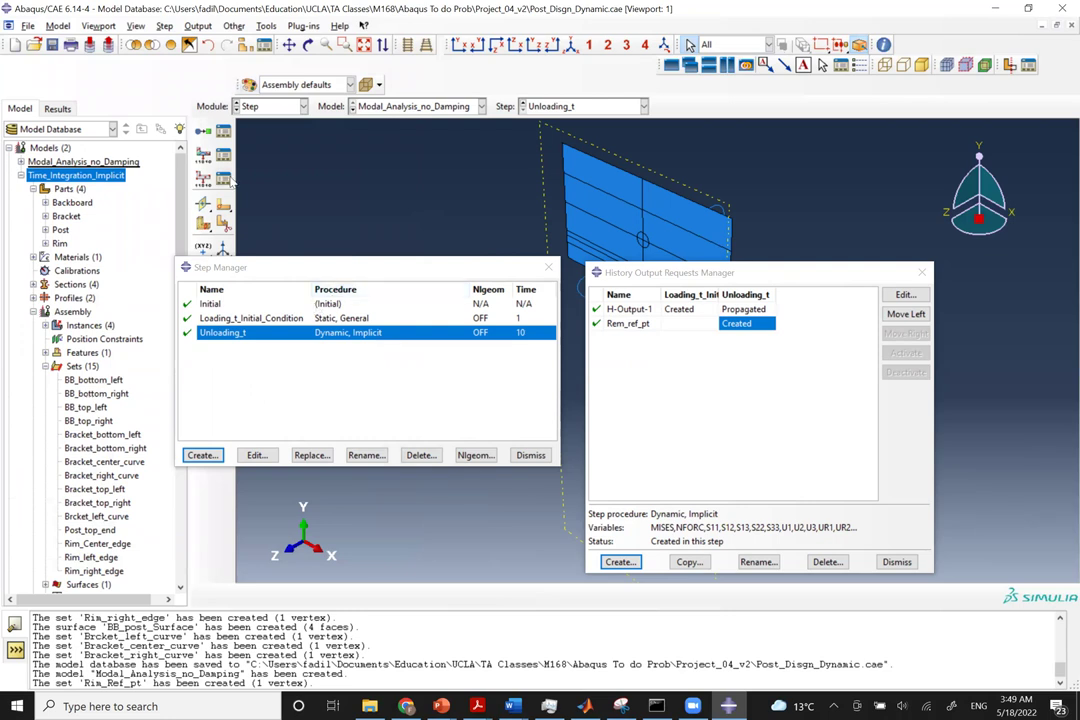
Create a history output request named Bracket_top_left in the Unloading_t step.
left_click(198, 26)
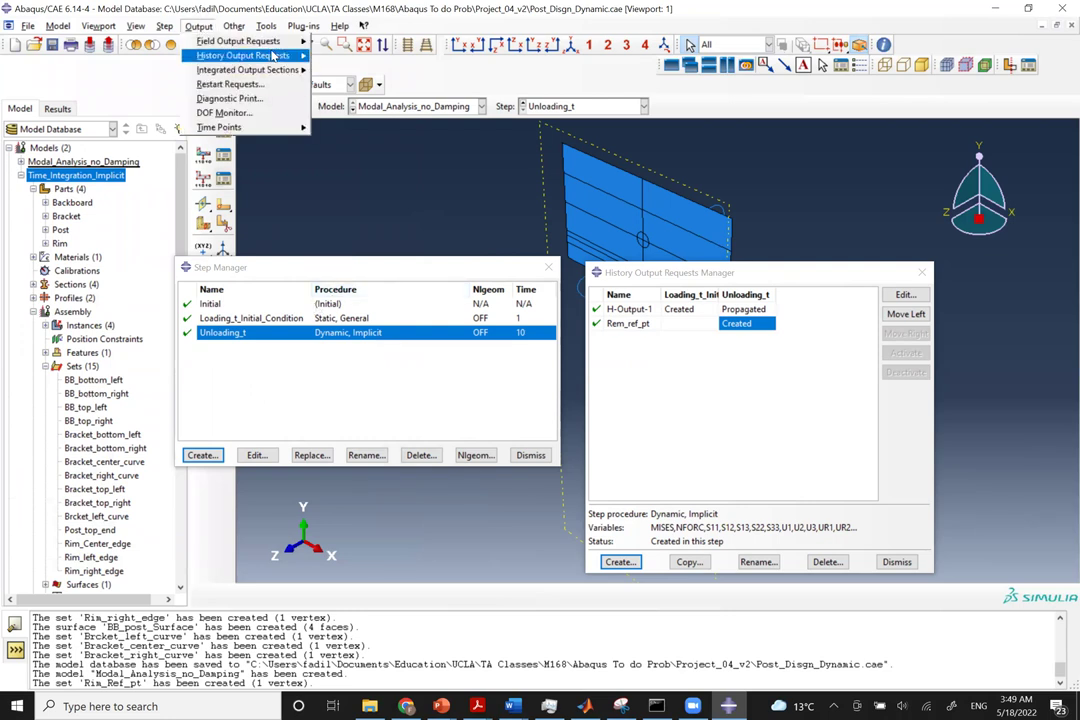
mouse_move(300, 55)
left_click(343, 73)
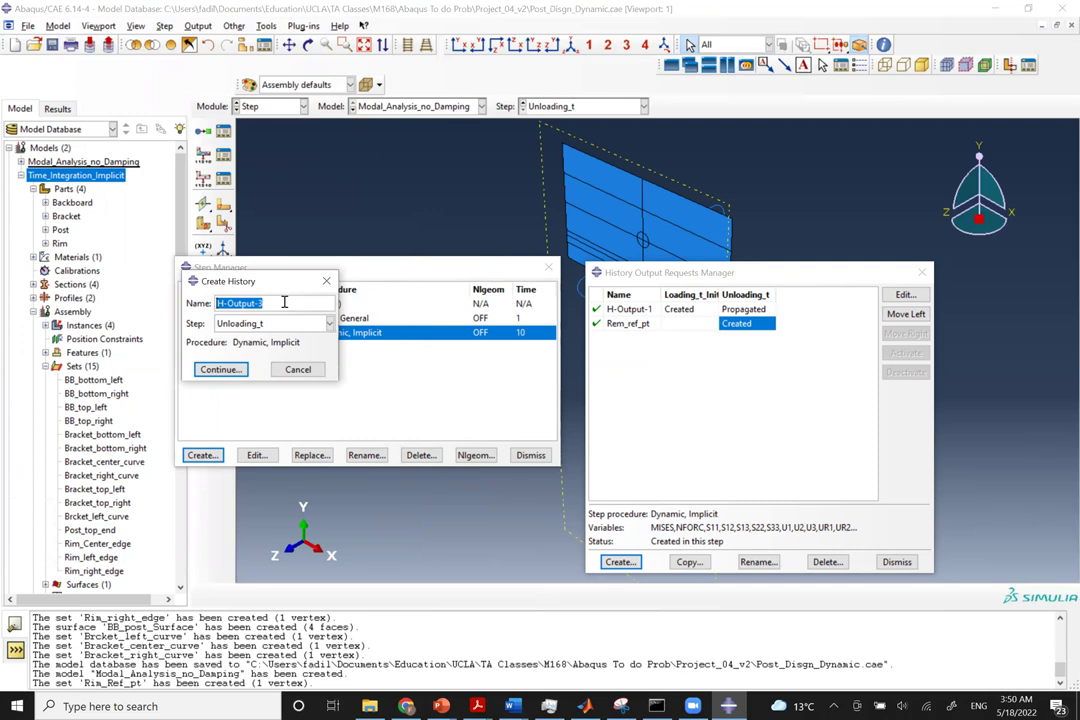
type("Bracket_top_left")
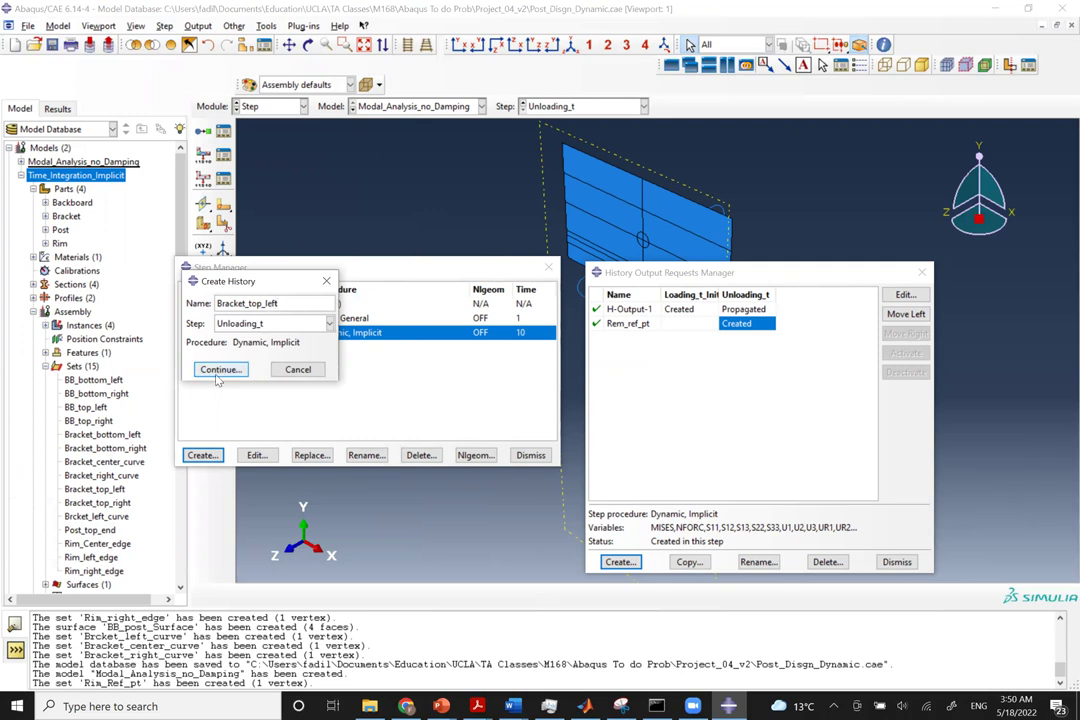
left_click(251, 330)
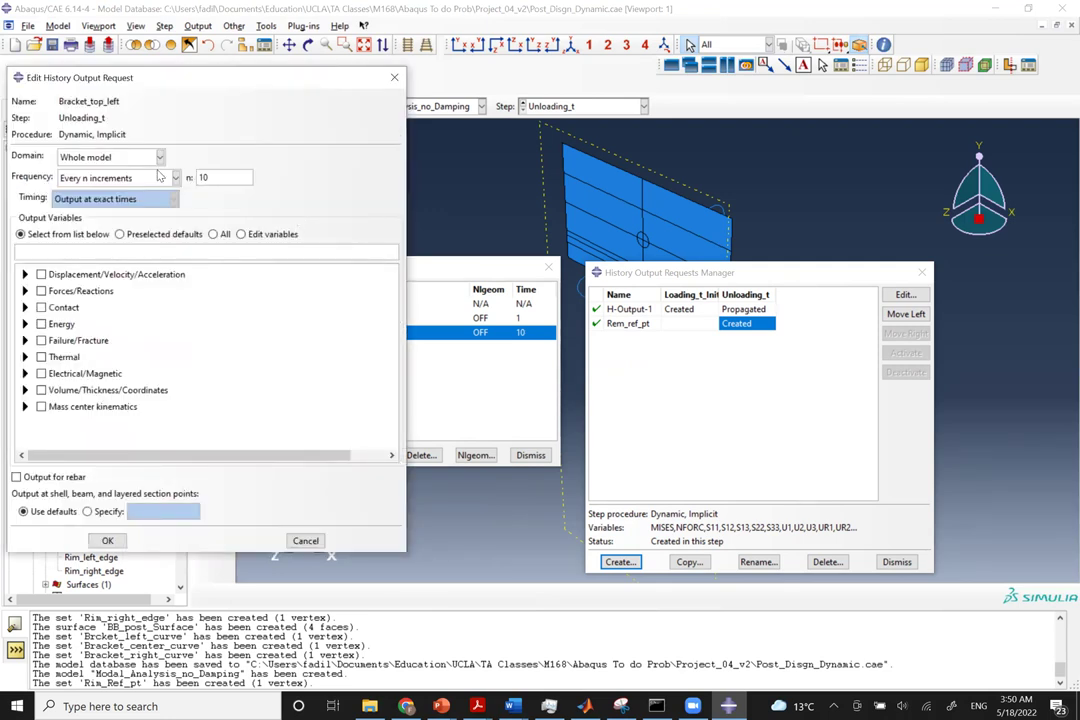
Set the domain of the Bracket_top_left request to the set Bracket_top_left, with output every 1 increment.
left_click(155, 158)
left_click(120, 187)
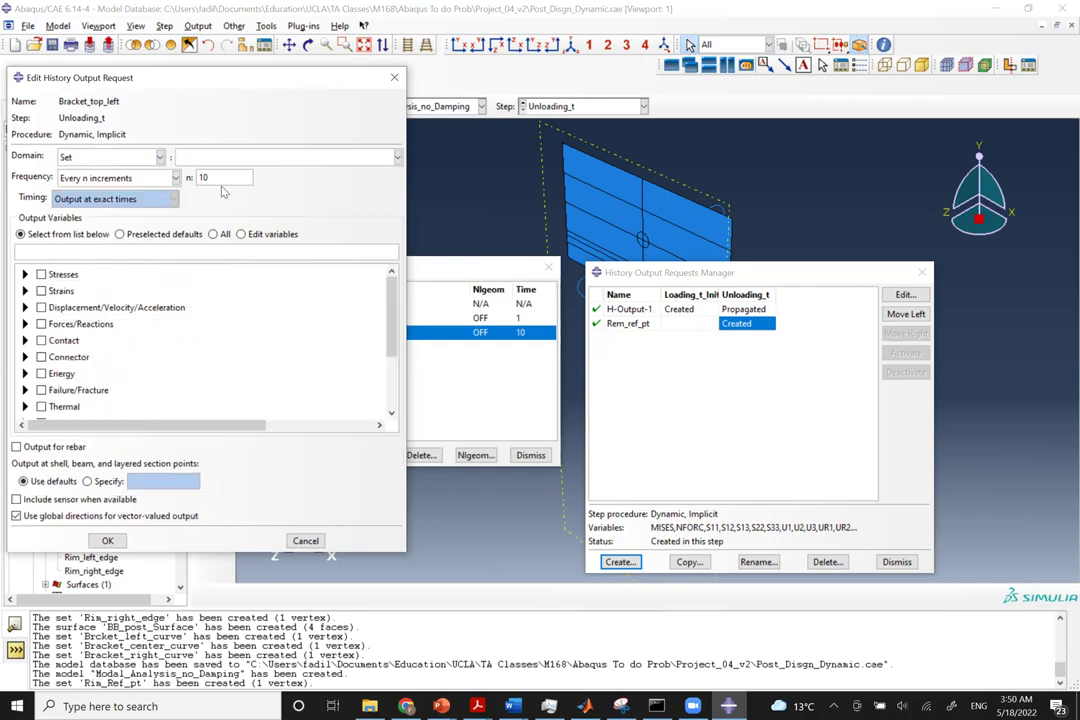
left_click(250, 158)
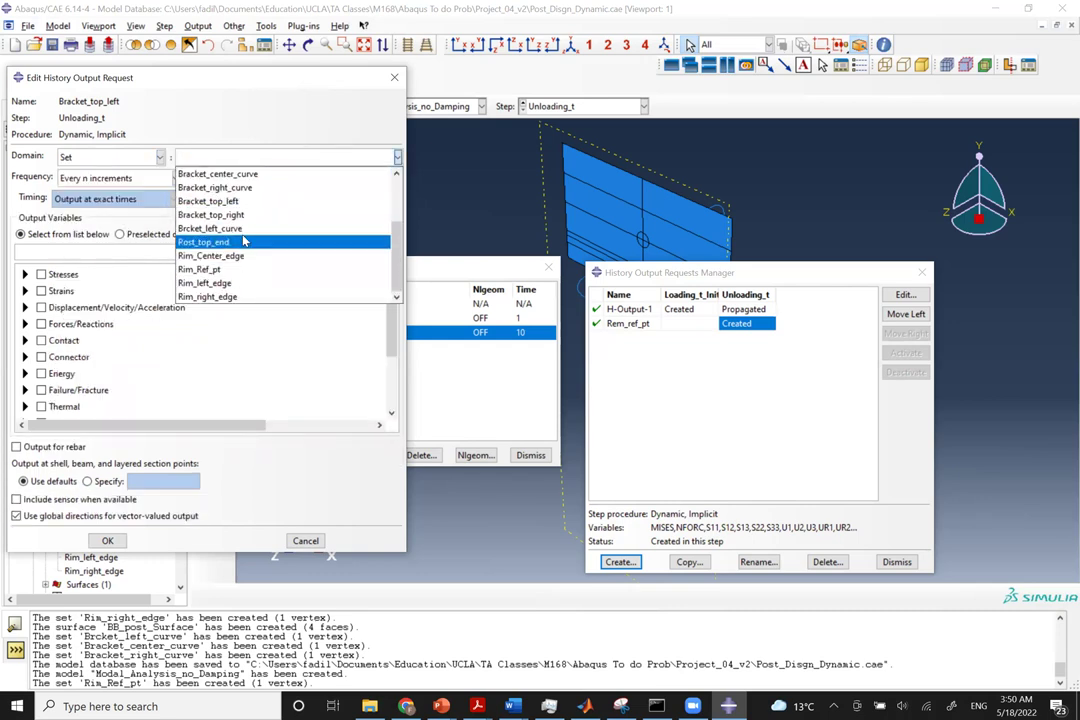
left_click(210, 201)
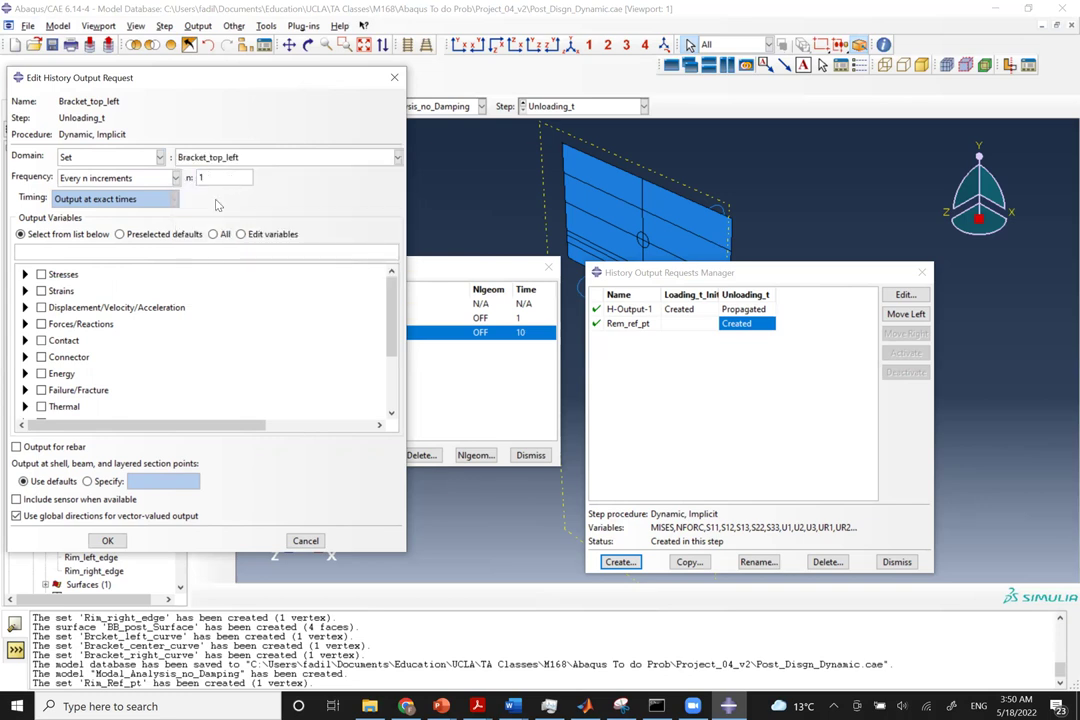
Request the stress components and invariants (S) and the Mises equivalent stress (MISES) for Bracket_top_left.
left_click(25, 274)
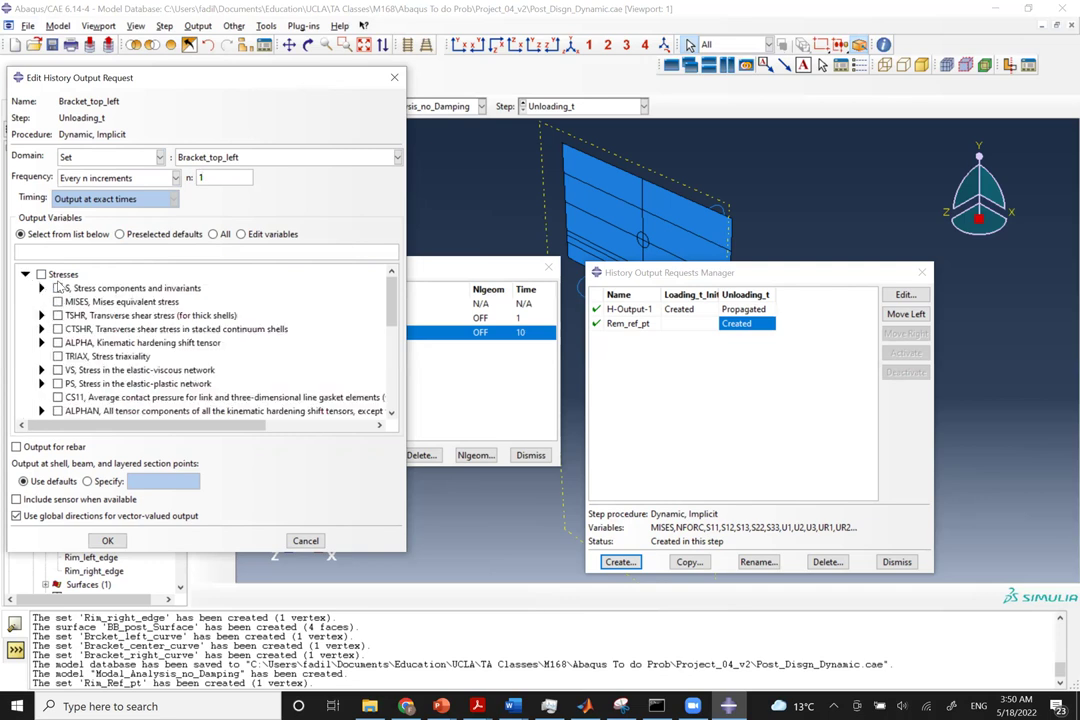
left_click(57, 301)
left_click(58, 288)
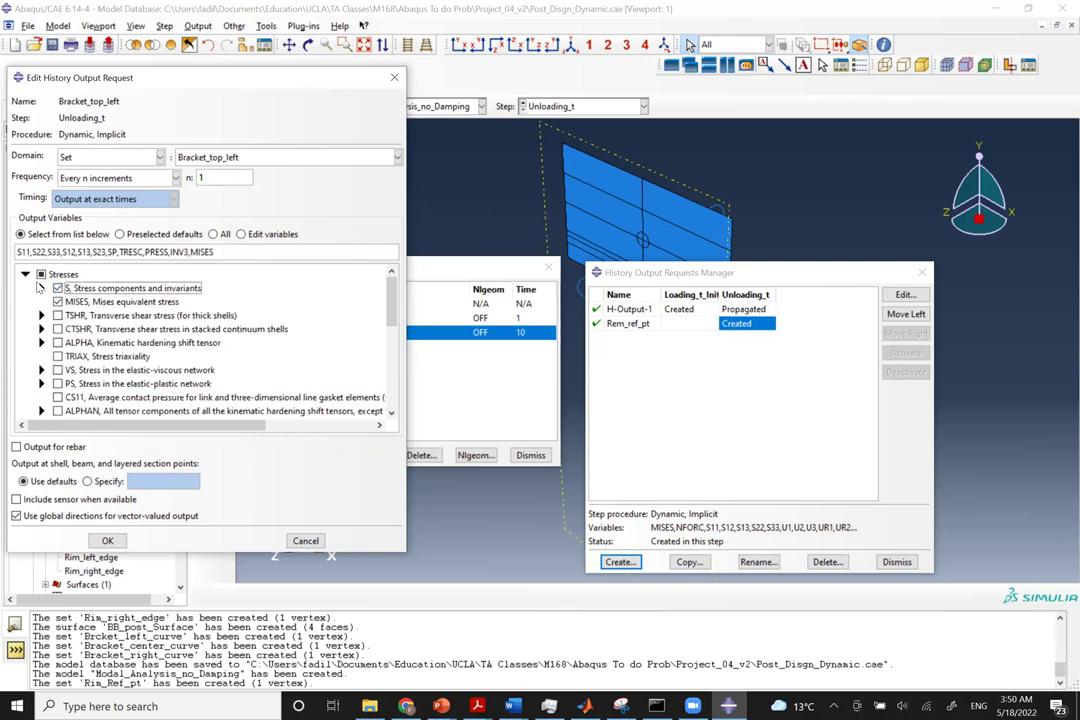
Try to remove SP, TRESC, PRESS and INV3 from the Bracket_top_left output variables.
left_click(190, 252)
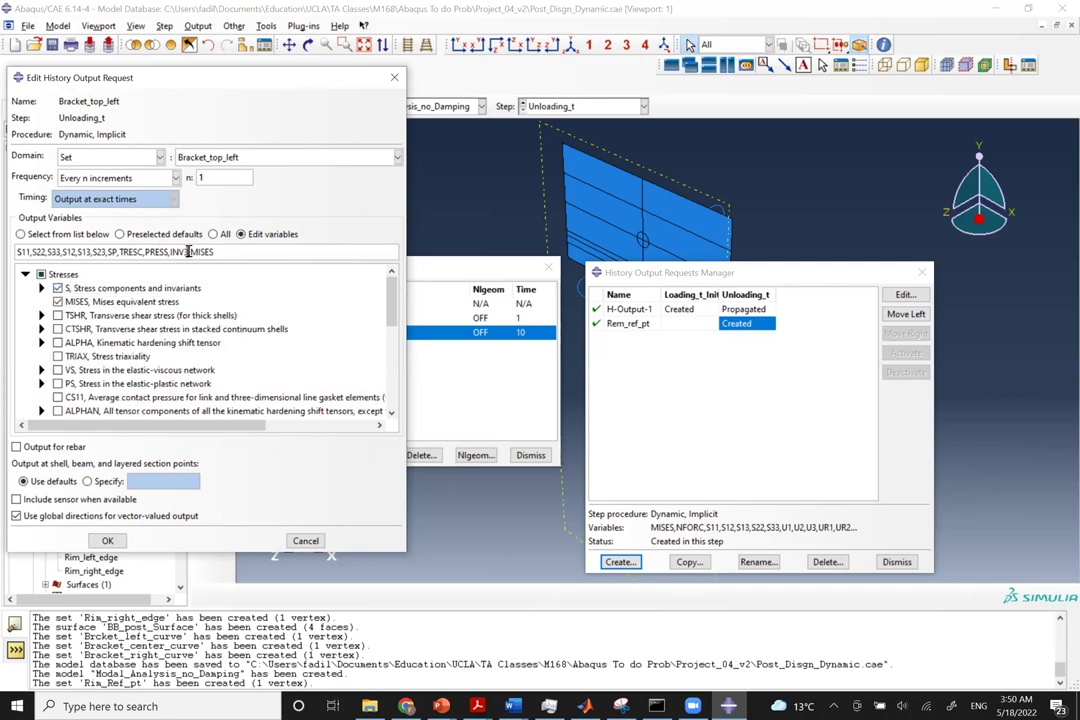
key("BackSpace")
key("BackSpace")
key("BackSpace")
key("BackSpace")
key("BackSpace")
key("BackSpace")
key("BackSpace")
key("BackSpace")
key("BackSpace")
key("BackSpace")
key("BackSpace")
key("BackSpace")
key("BackSpace")
key("BackSpace")
key("BackSpace")
key("BackSpace")
key("BackSpace")
key("BackSpace")
key("BackSpace")
key("BackSpace")
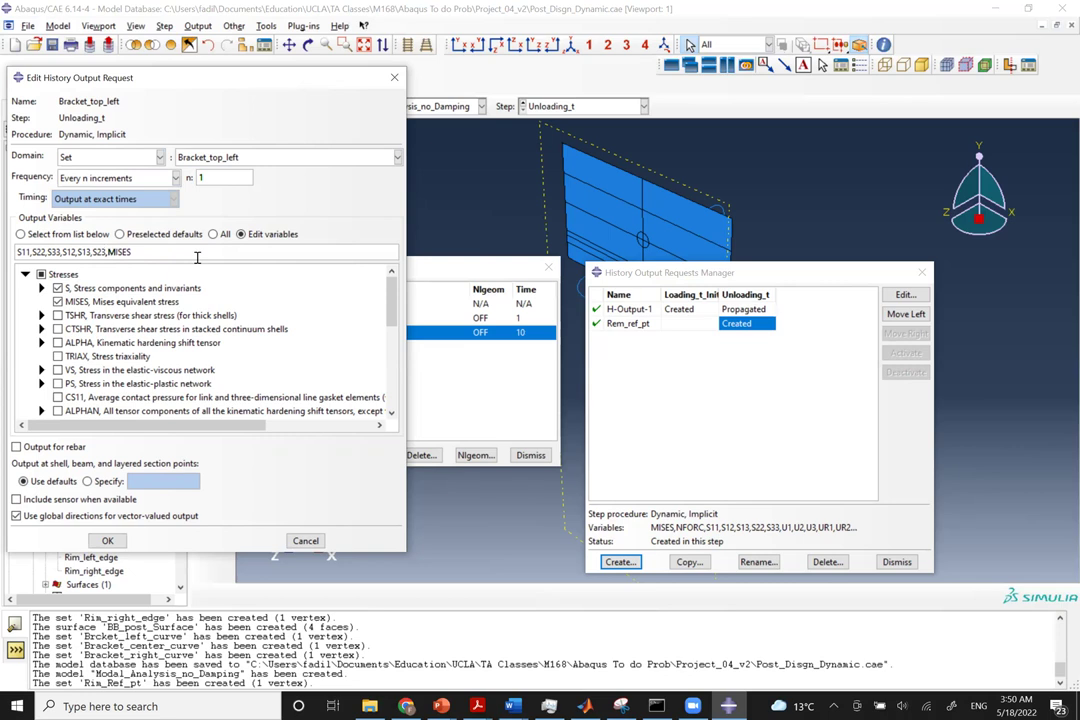
Add all translations and rotations (U) to the Bracket_top_left history output variables.
left_click(25, 274)
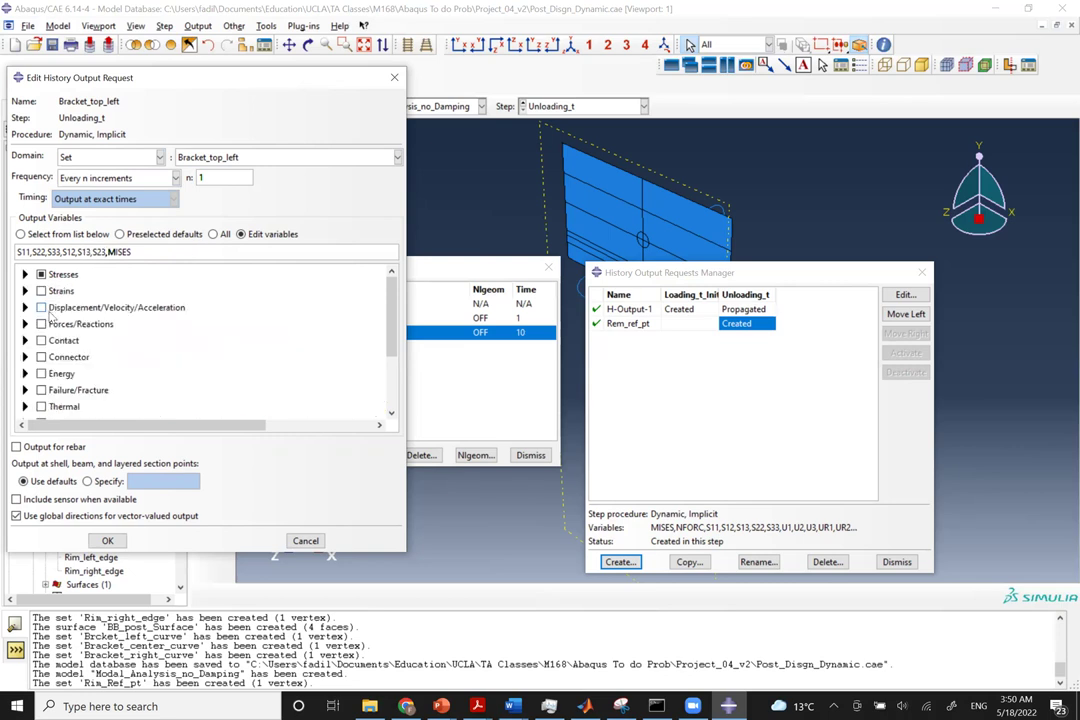
left_click(25, 307)
left_click(57, 321)
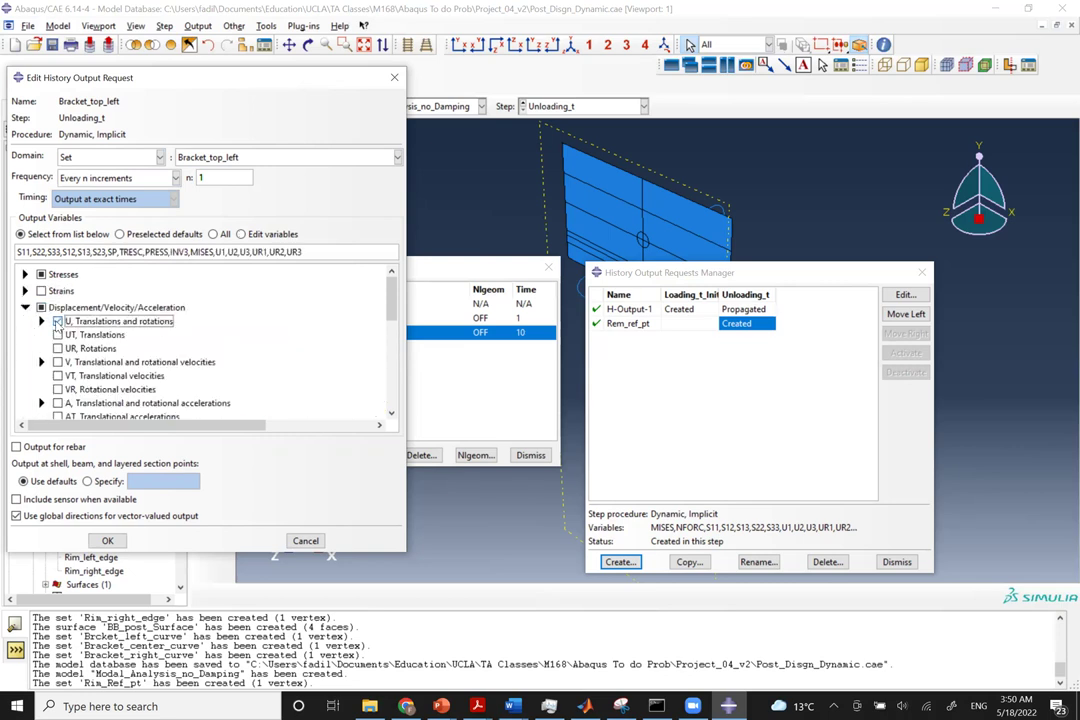
left_click(25, 307)
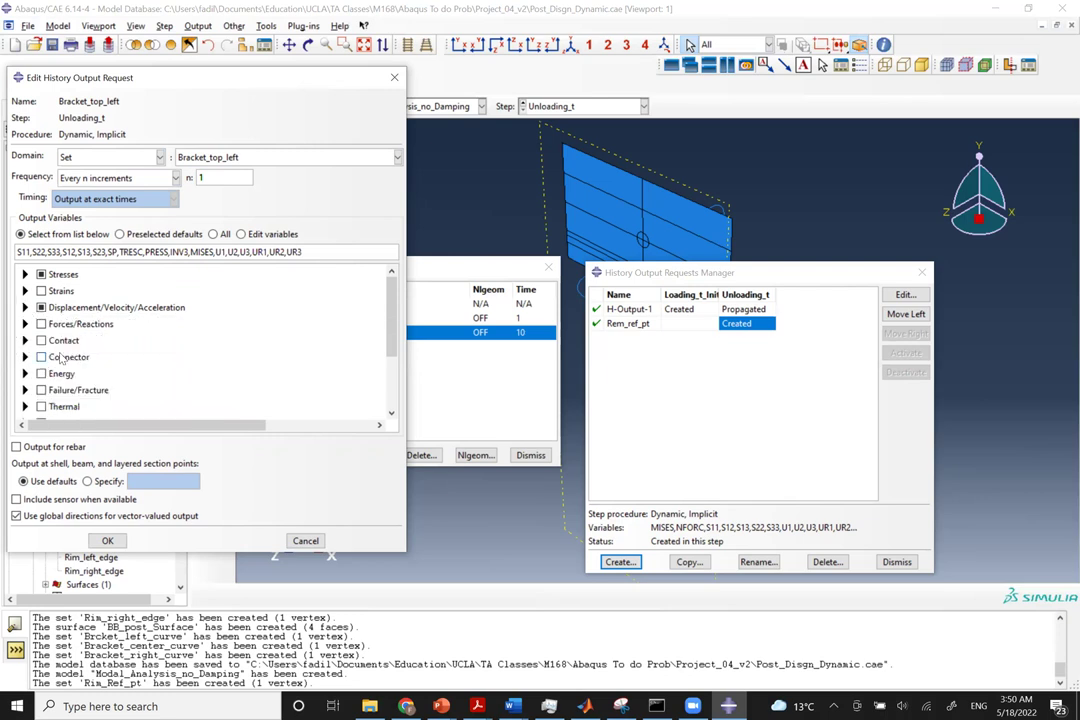
Add the nodal forces due to element stresses (NFORC) for Bracket_top_left and save the history output request.
scroll(61, 352, "down", 2)
scroll(61, 352, "up", 1)
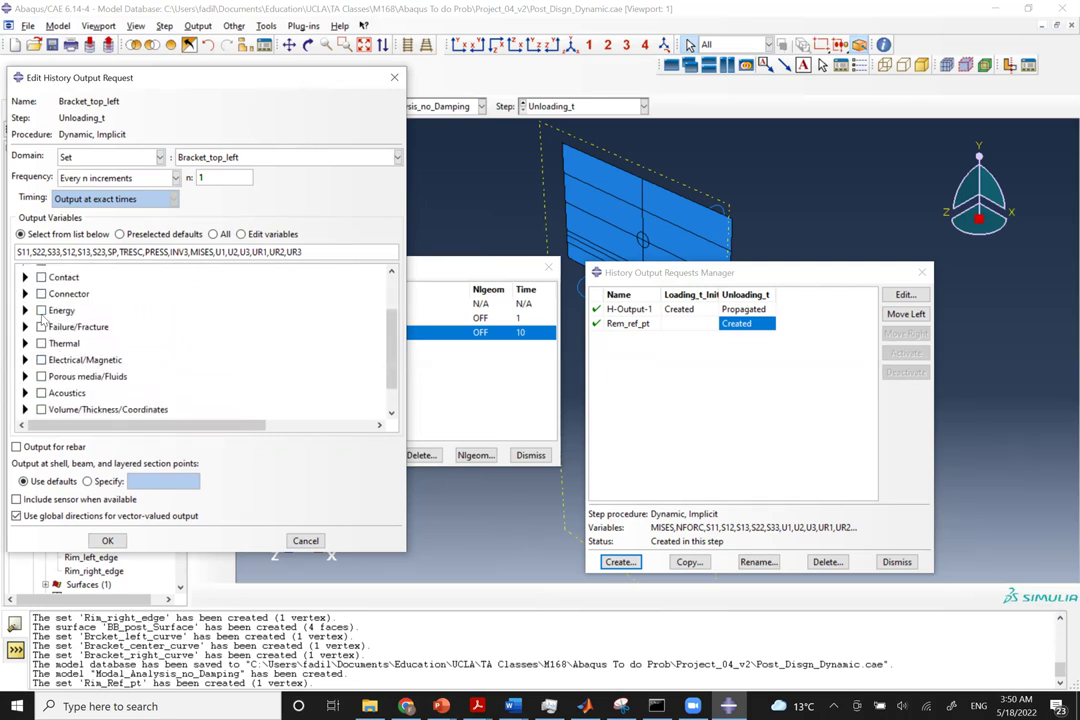
scroll(38, 293, "up", 1)
left_click(25, 296)
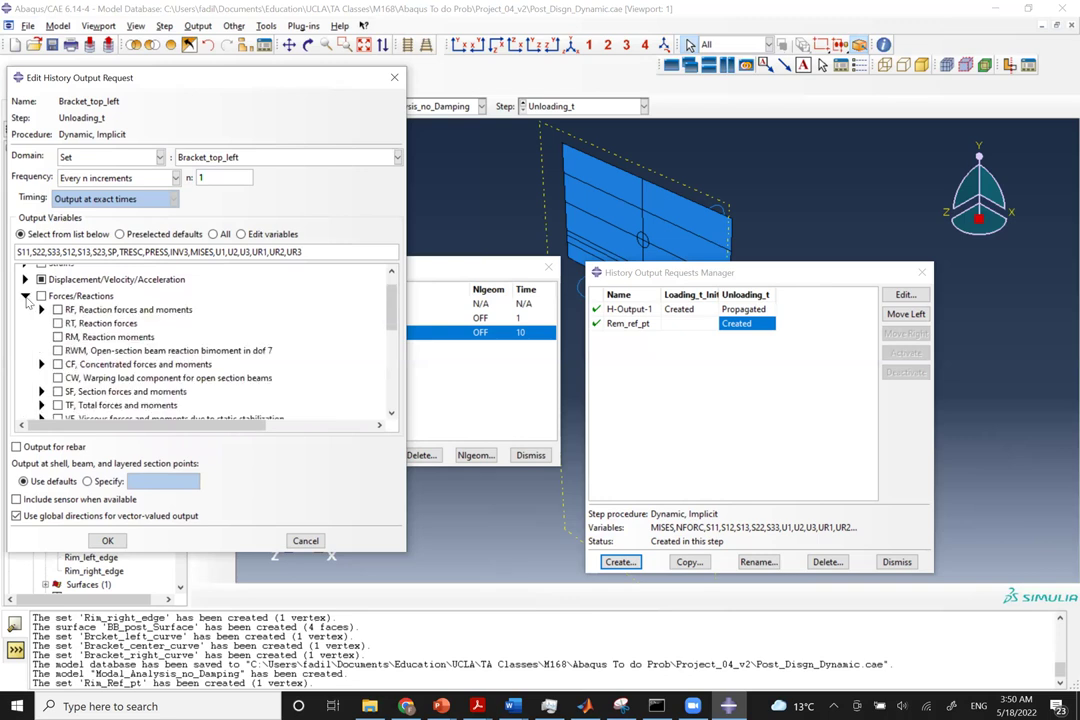
scroll(55, 340, "down", 3)
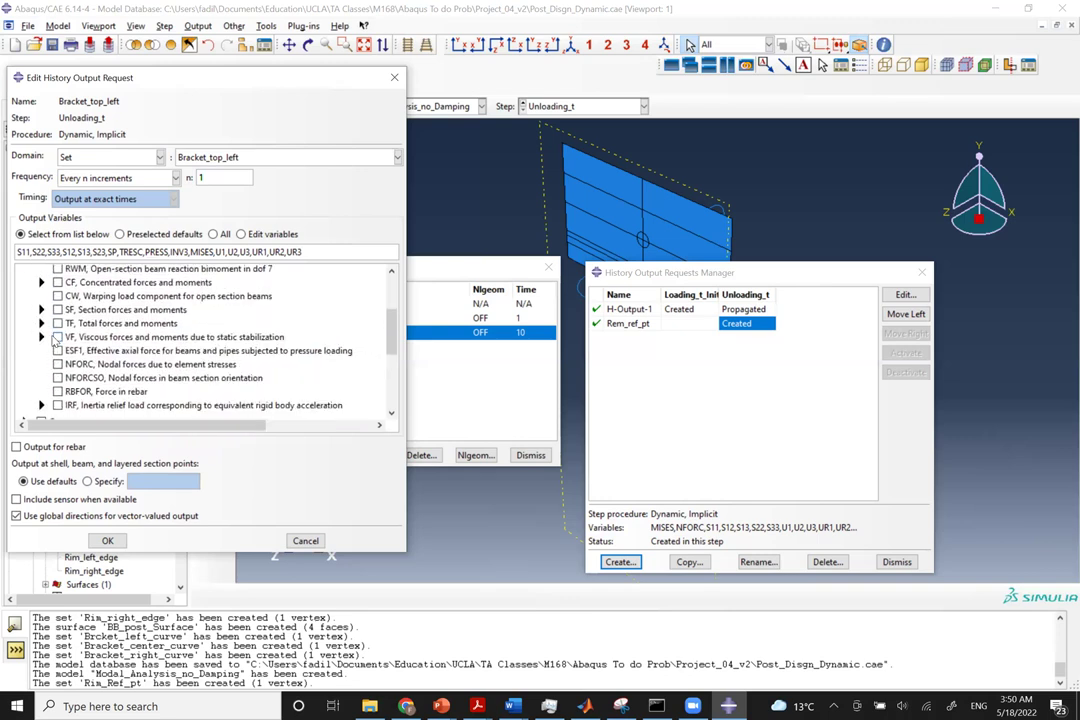
left_click(57, 355)
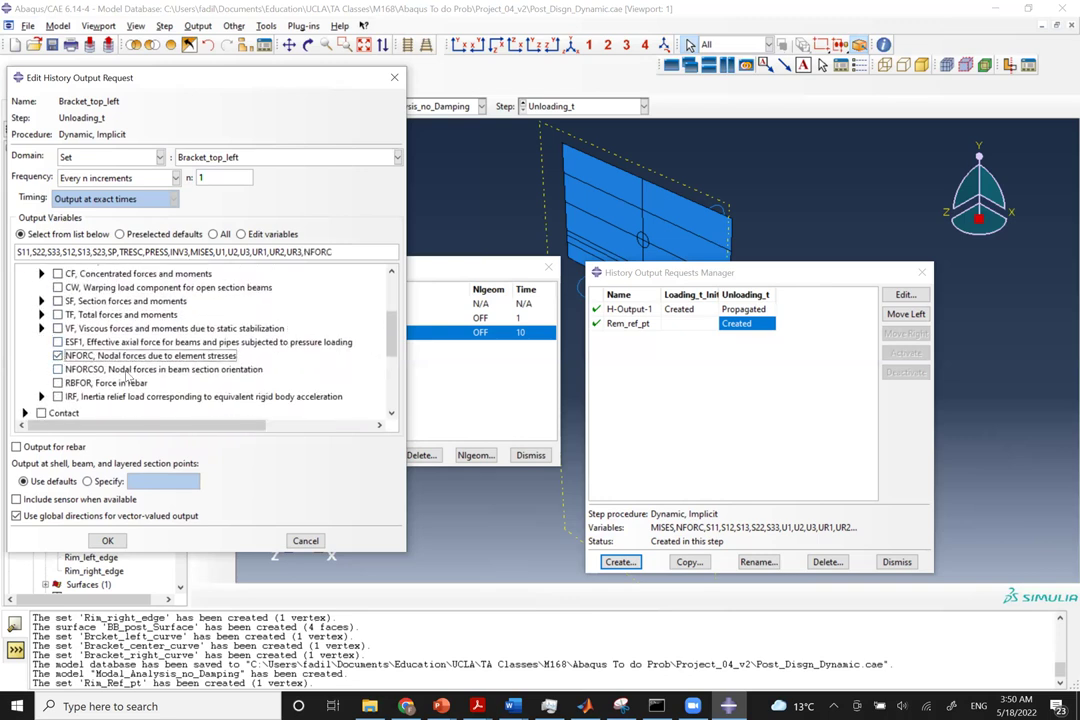
left_click(107, 541)
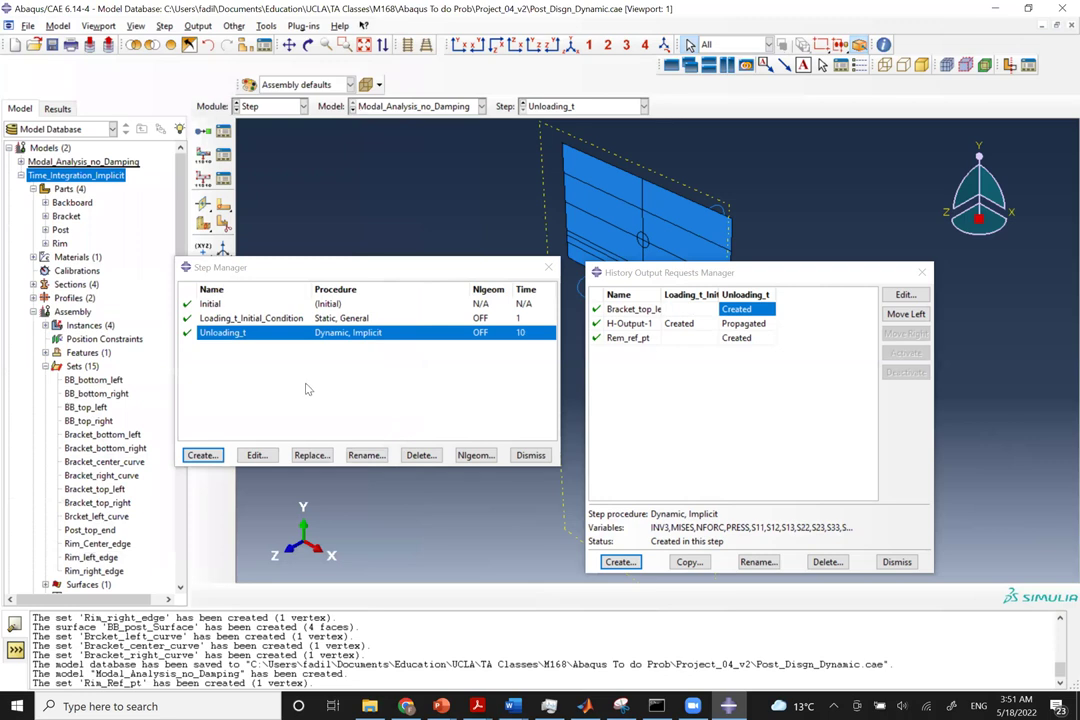
Dismiss the Step Manager and switch to the Load module.
left_click(531, 456)
left_click(288, 107)
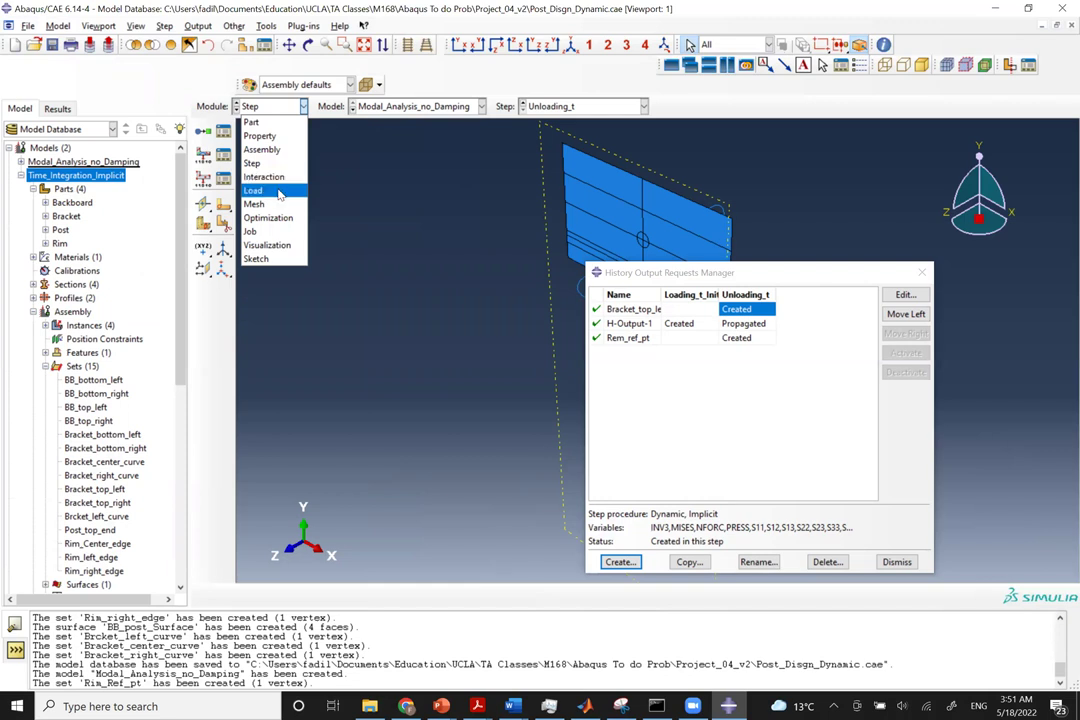
left_click(277, 194)
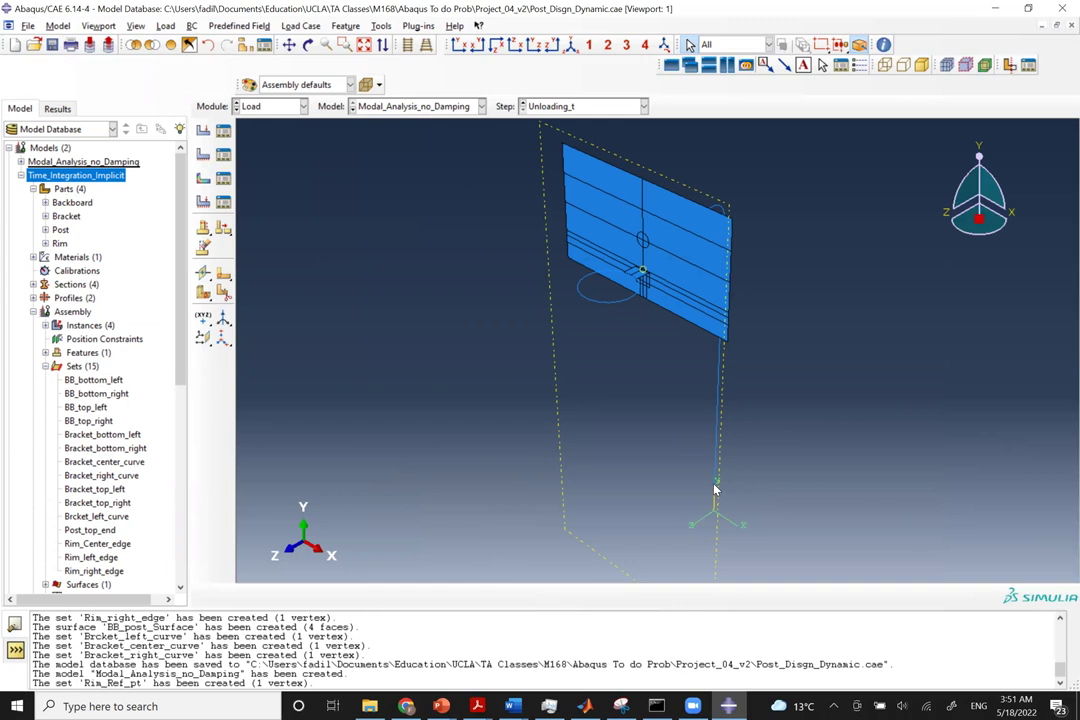
Create a mechanical Symmetry/Antisymmetry/Encastre boundary condition in the Initial step.
left_click(223, 154)
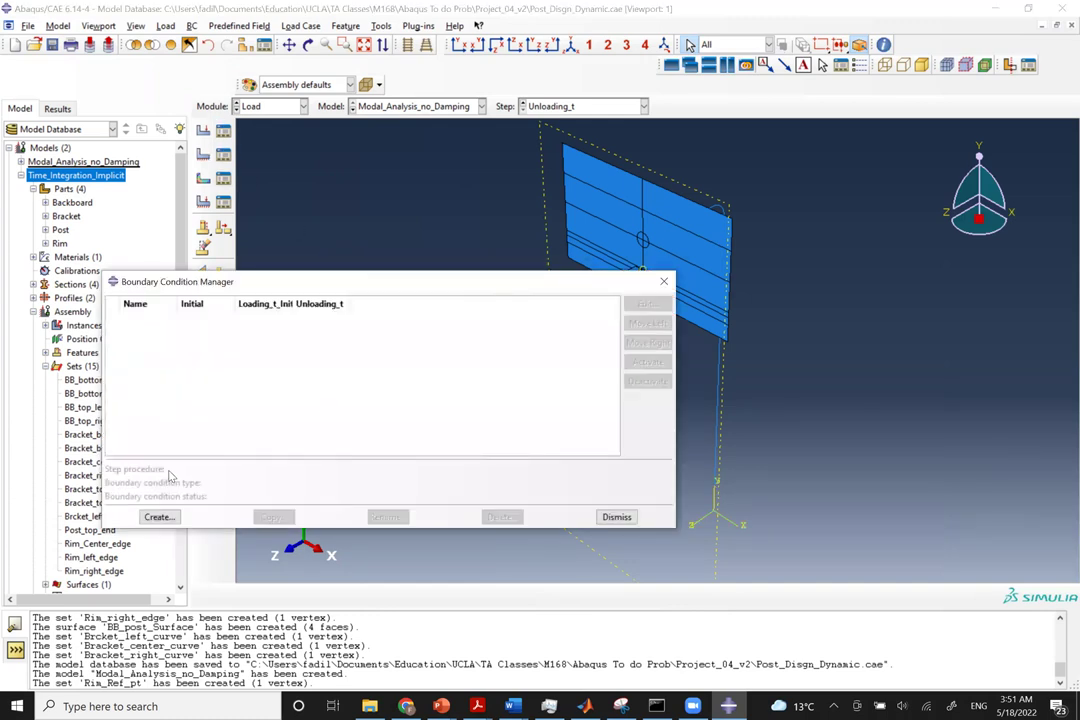
left_click(159, 517)
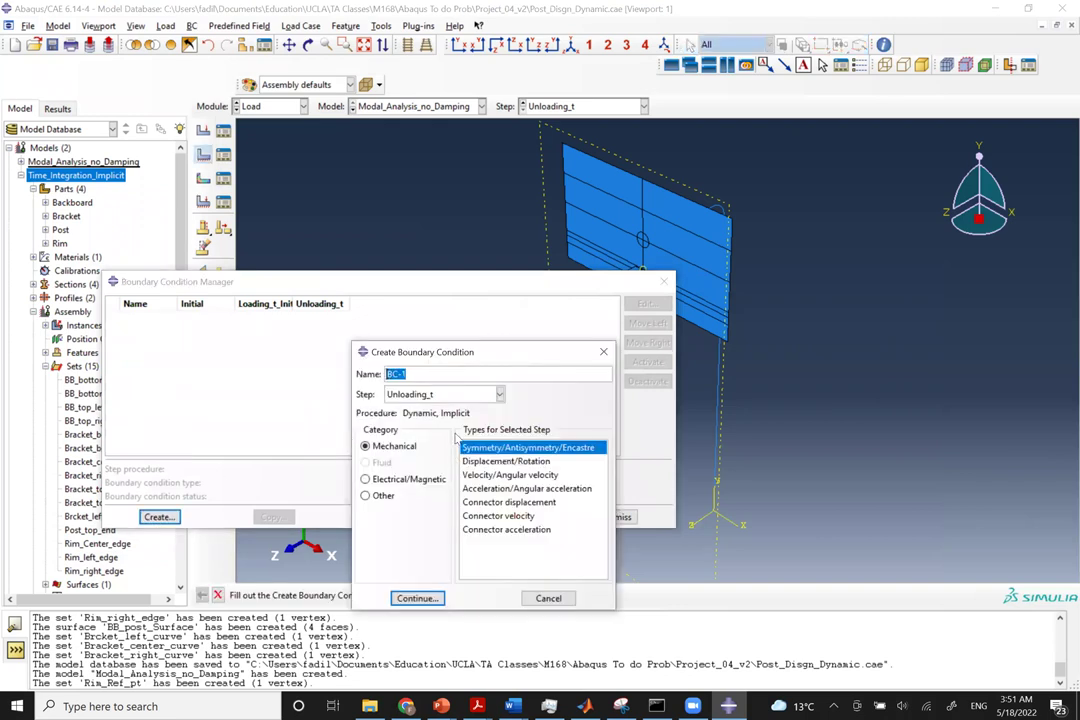
left_click(449, 396)
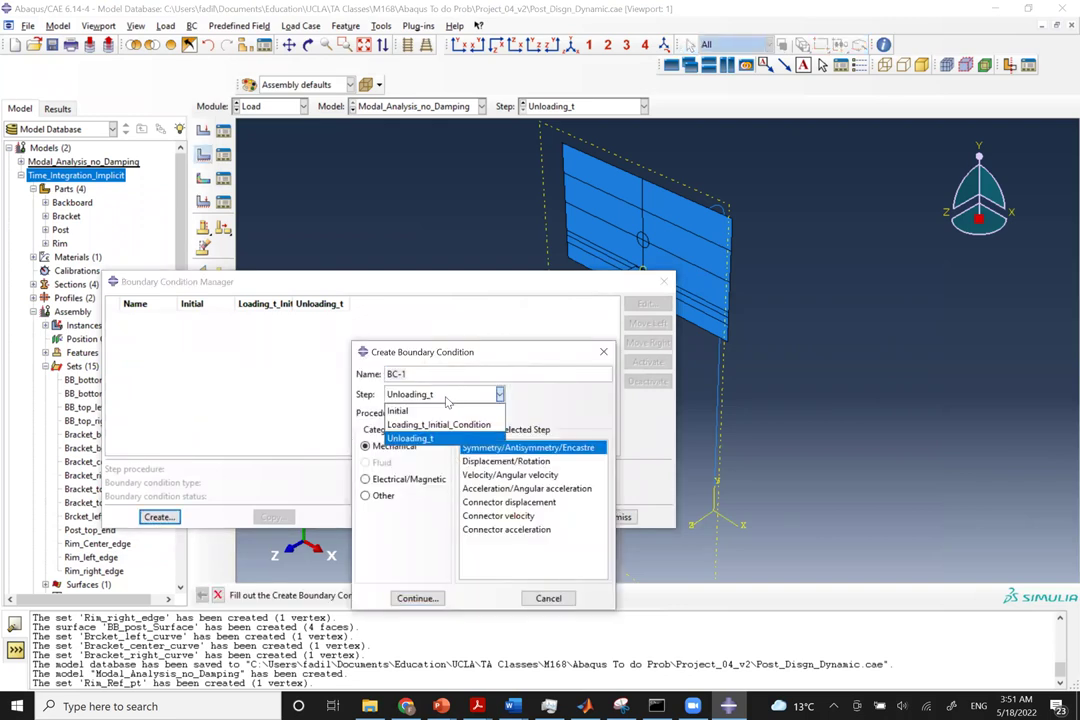
left_click(436, 412)
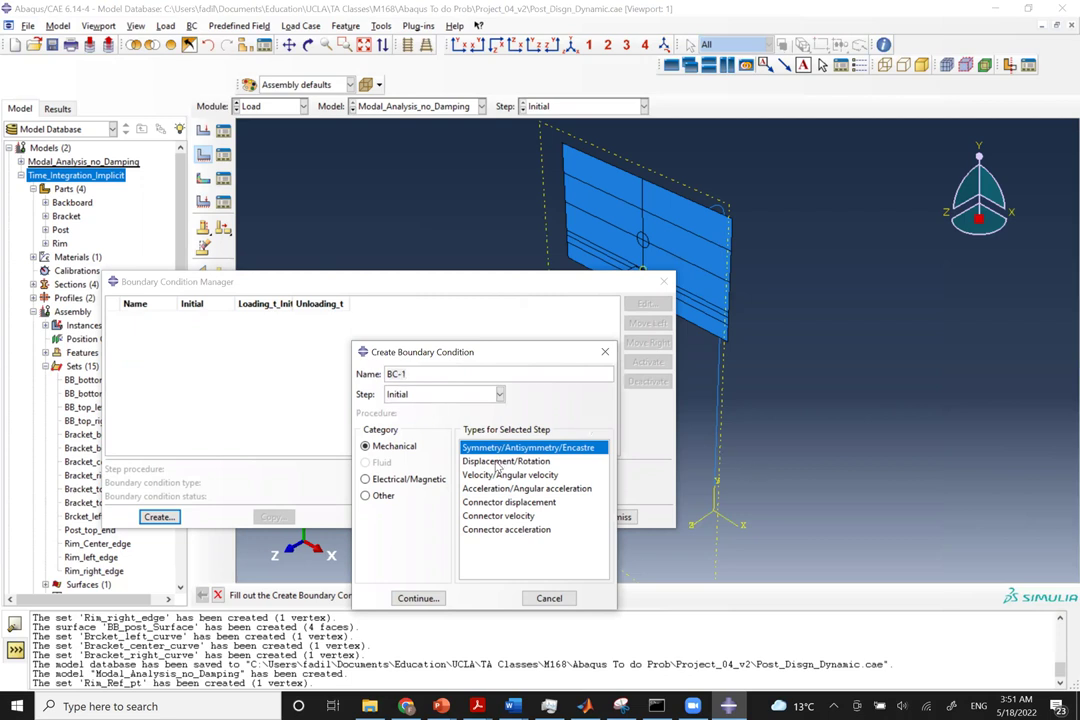
left_click(417, 597)
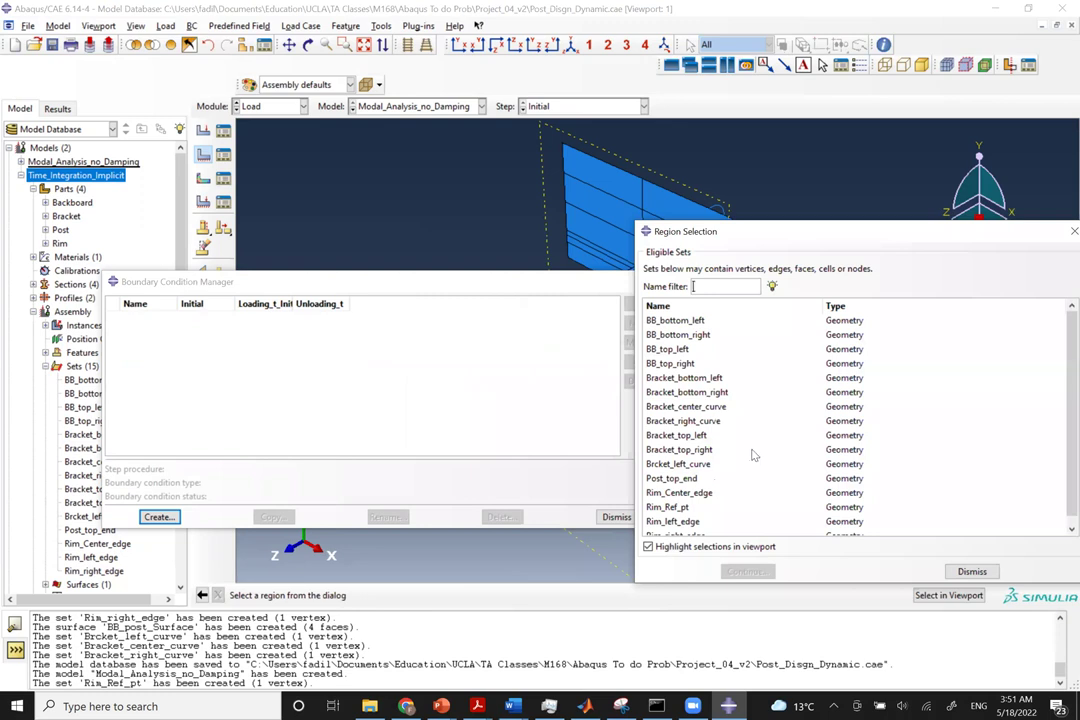
Apply an ENCASTRE boundary condition to the post's base point and close the Boundary Condition Manager.
left_click(971, 571)
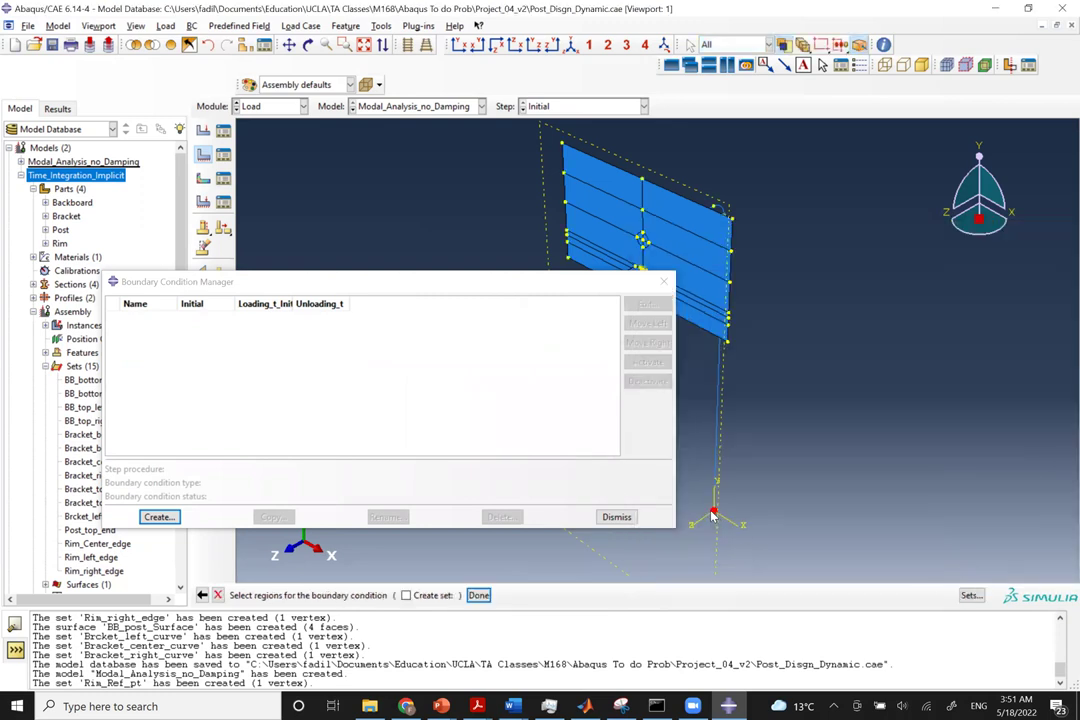
left_click(478, 595)
left_click(746, 491)
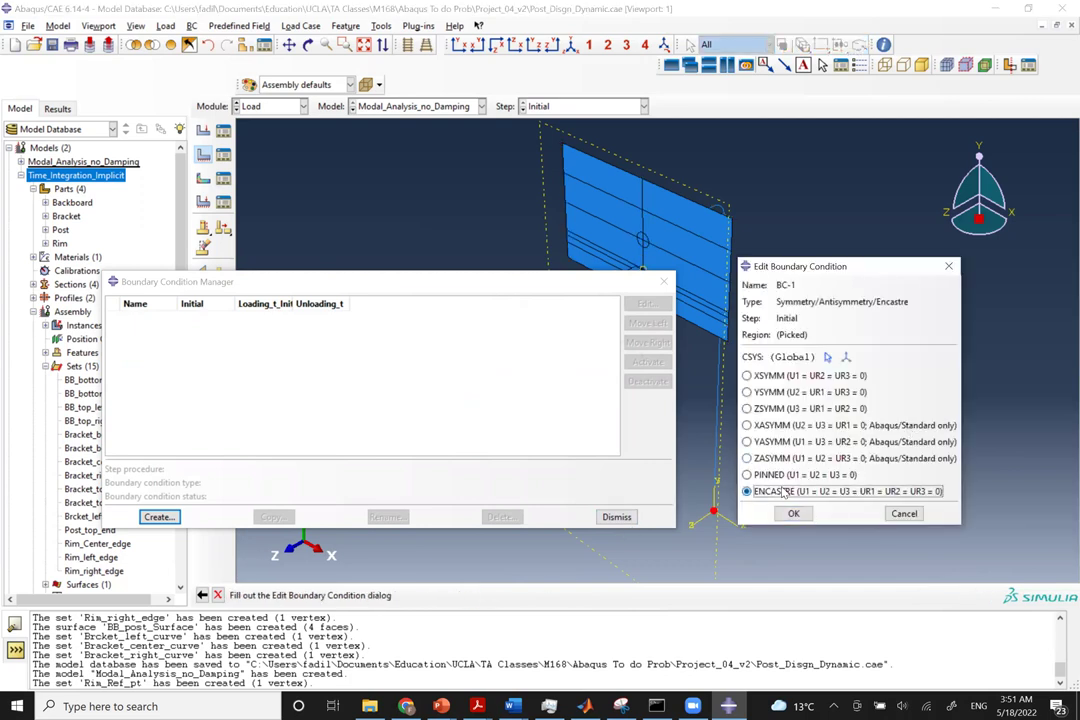
left_click(792, 513)
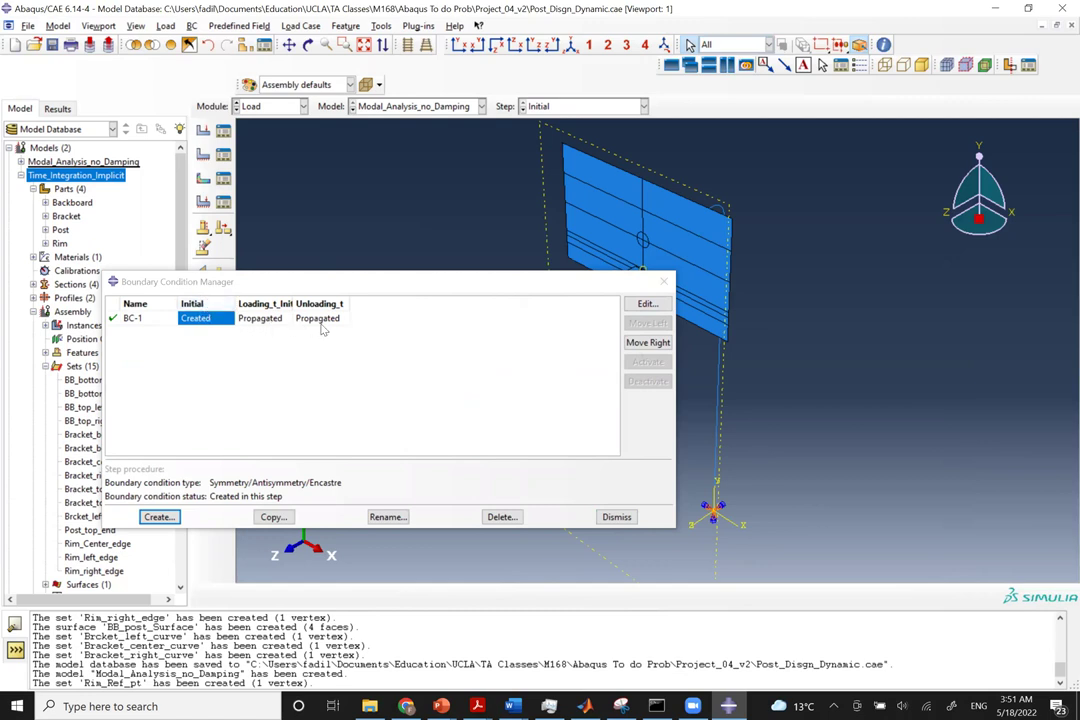
left_click(590, 278)
key("Escape")
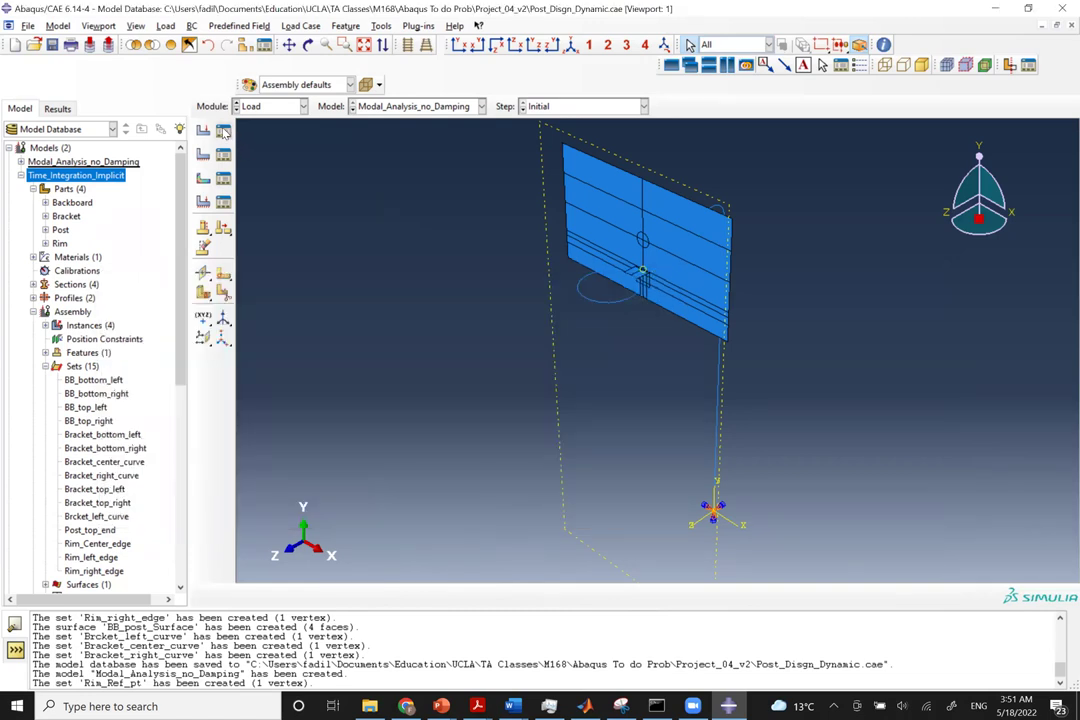
left_click(224, 131)
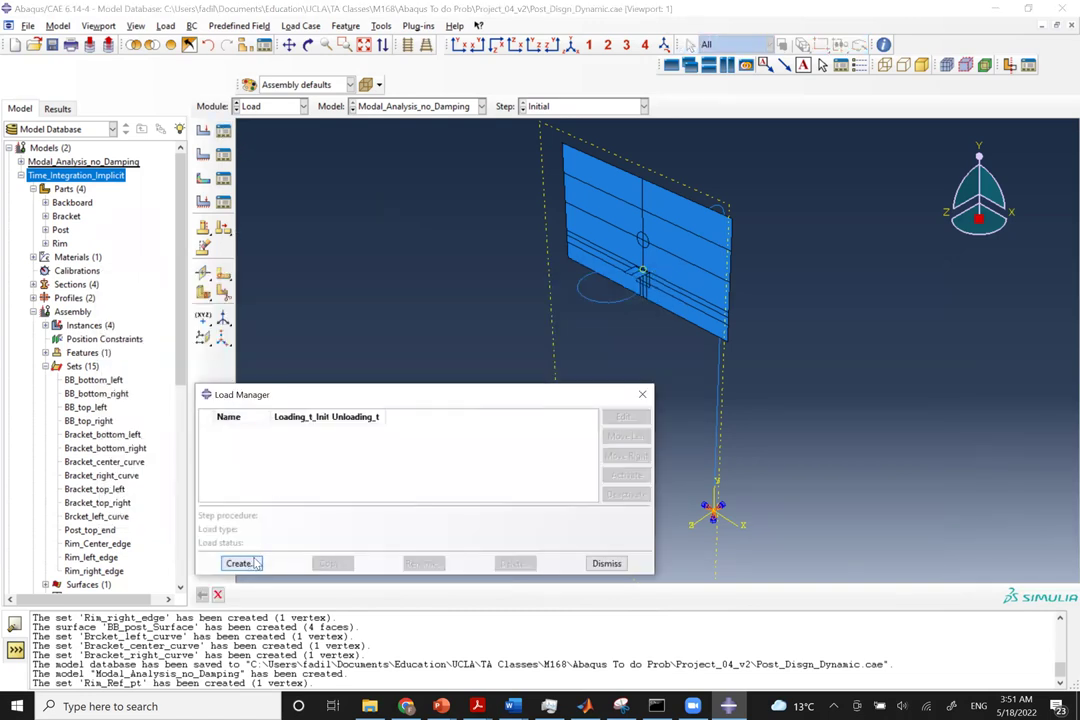
left_click(241, 563)
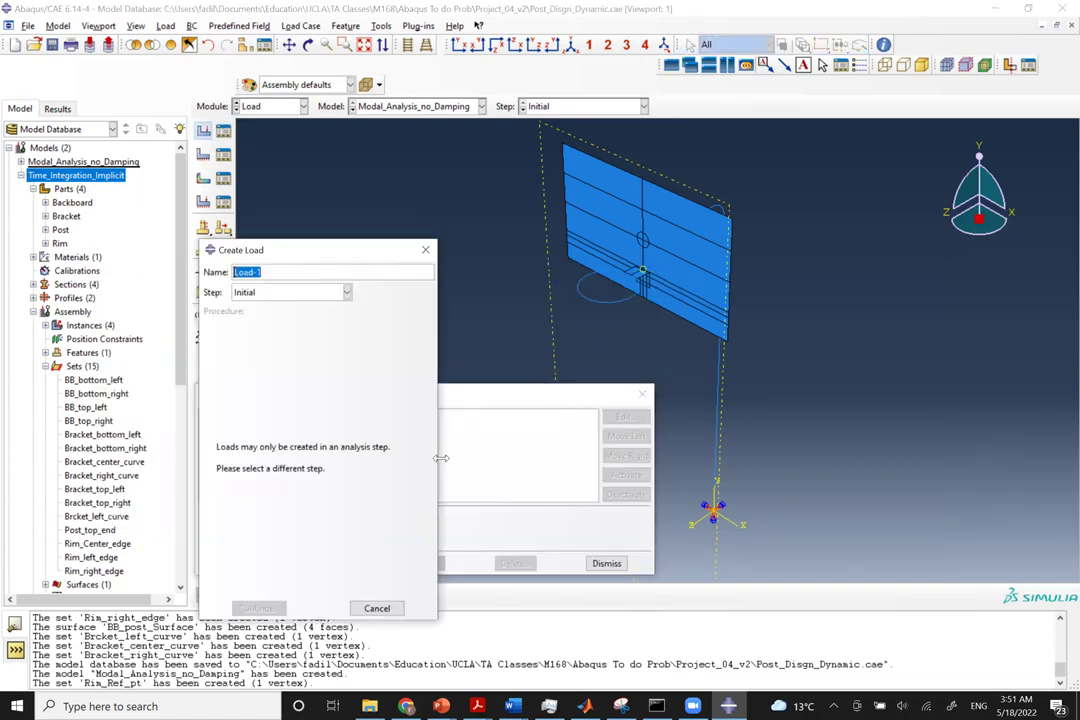
left_click(347, 292)
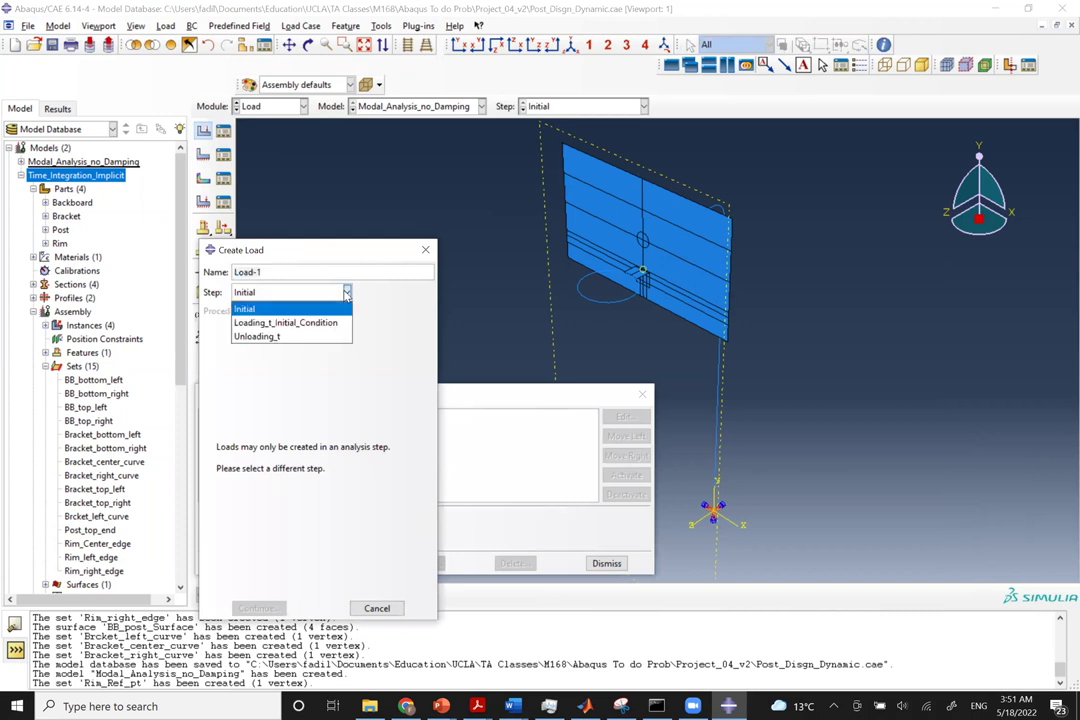
left_click(288, 324)
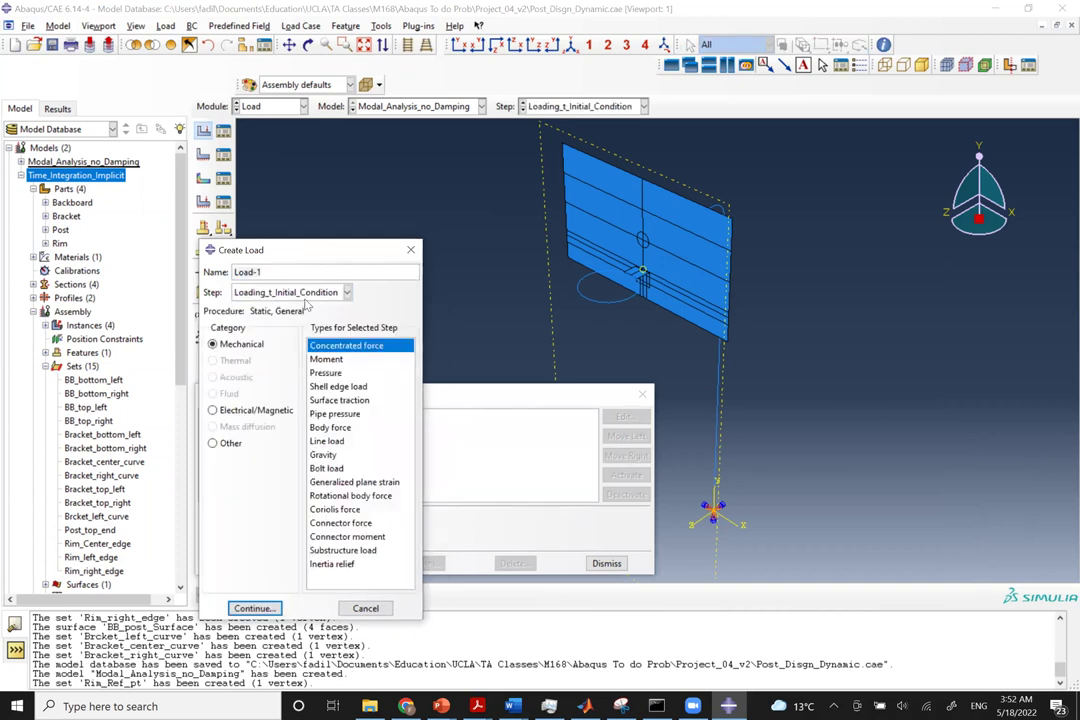
type("Loading")
left_click(253, 608)
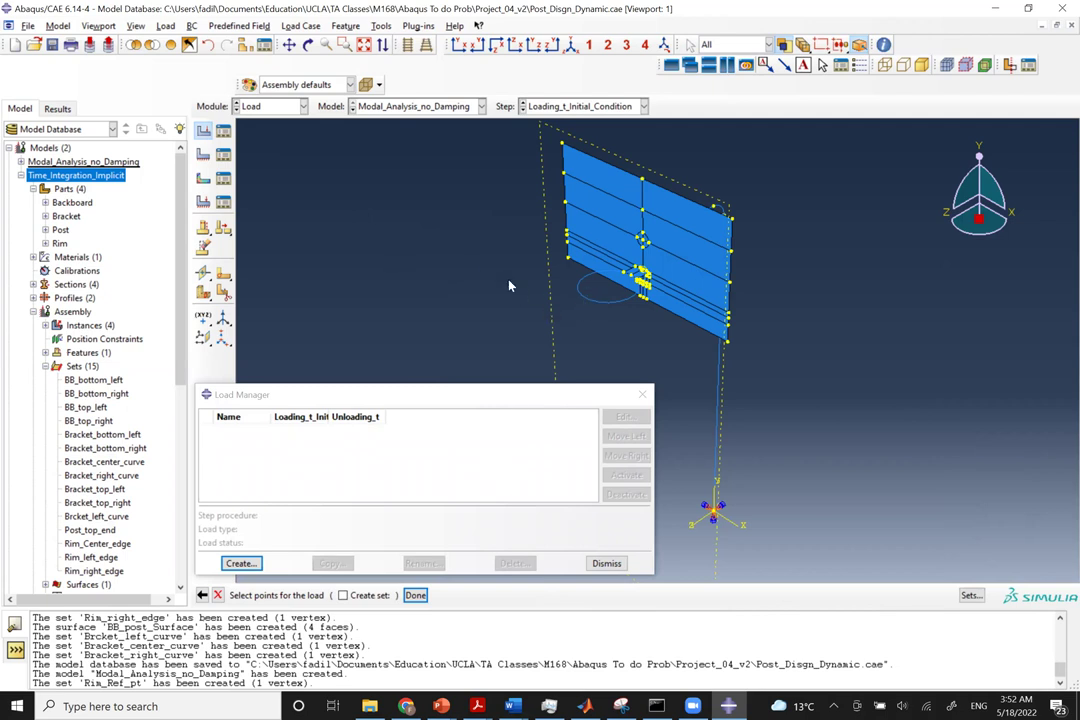
Switch to the Part module and display the Rim part of Modal_Analysis_no_Damping.
left_click(224, 292)
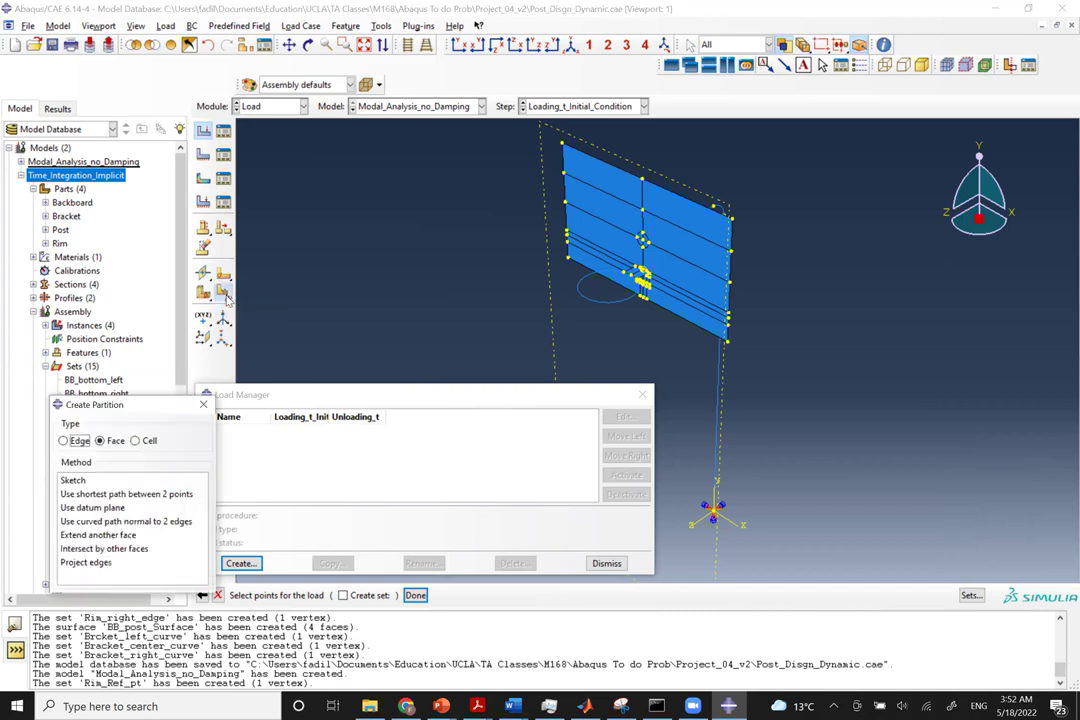
left_click(66, 441)
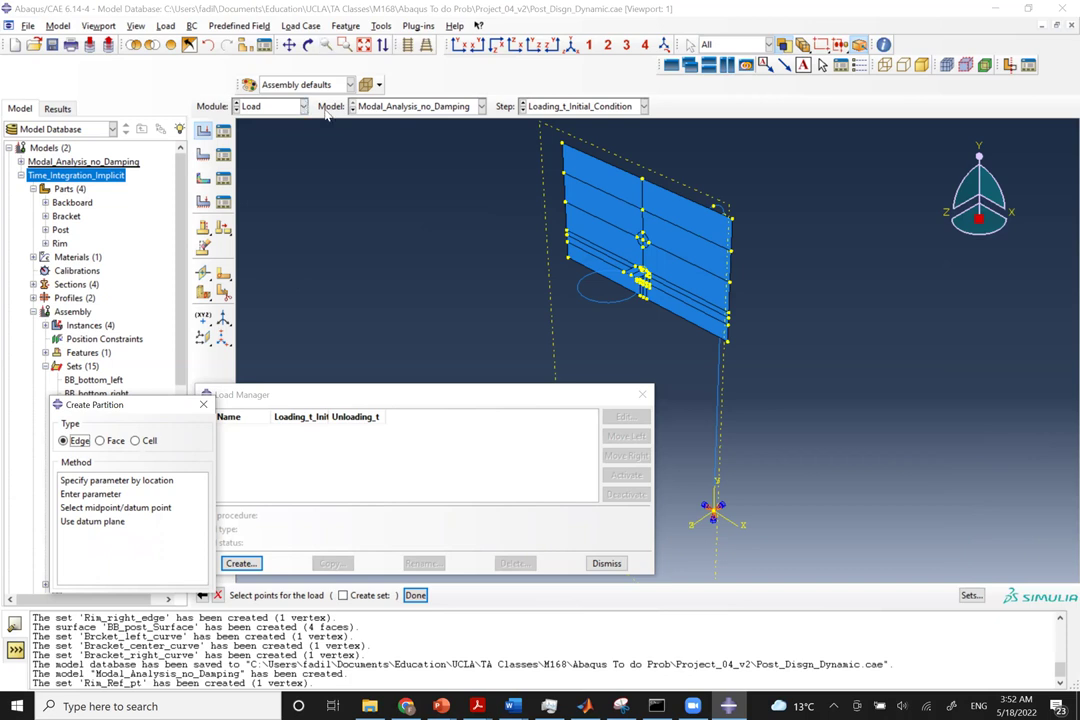
left_click(240, 106)
left_click(228, 117)
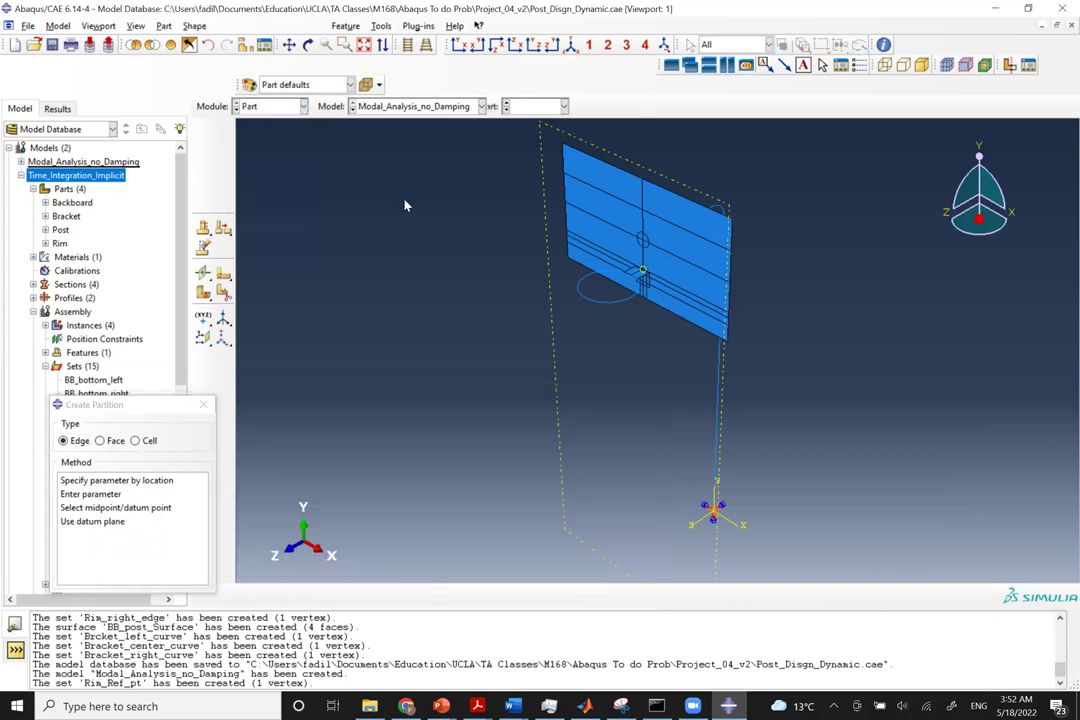
left_click(530, 108)
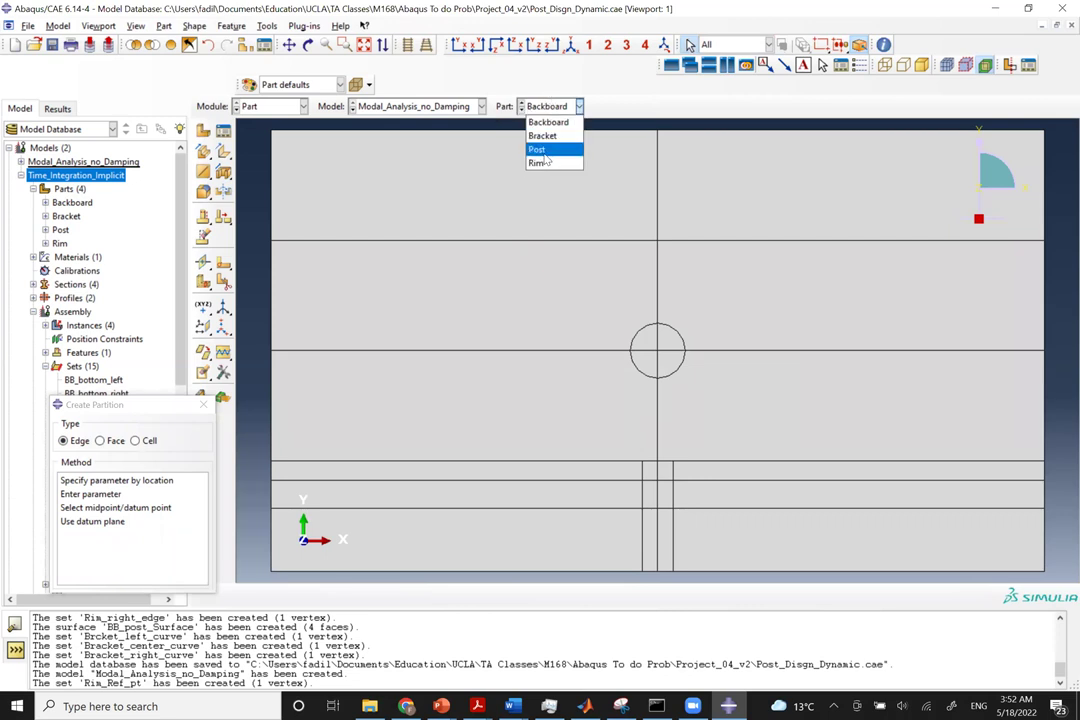
left_click(539, 162)
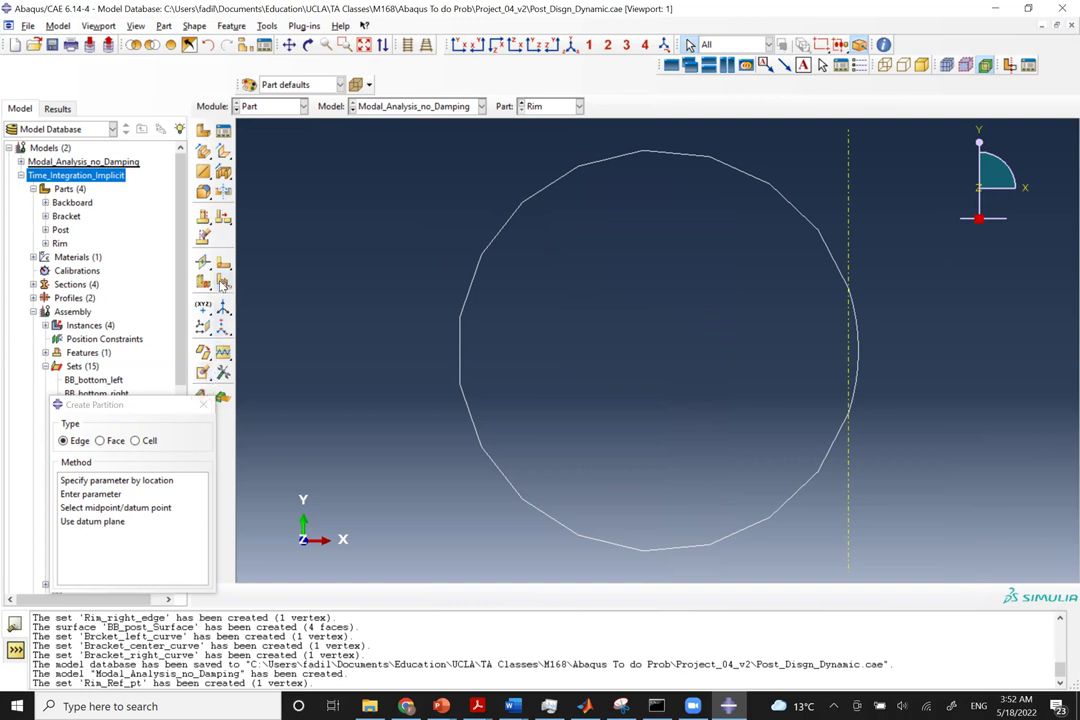
left_click(92, 494)
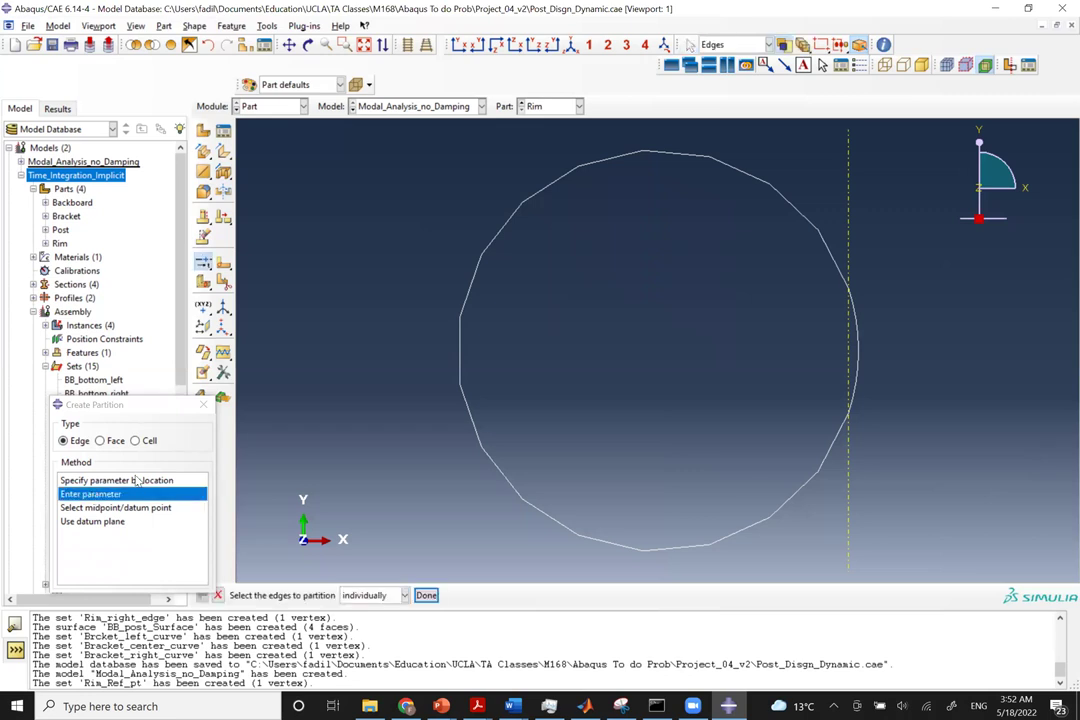
left_click(135, 481)
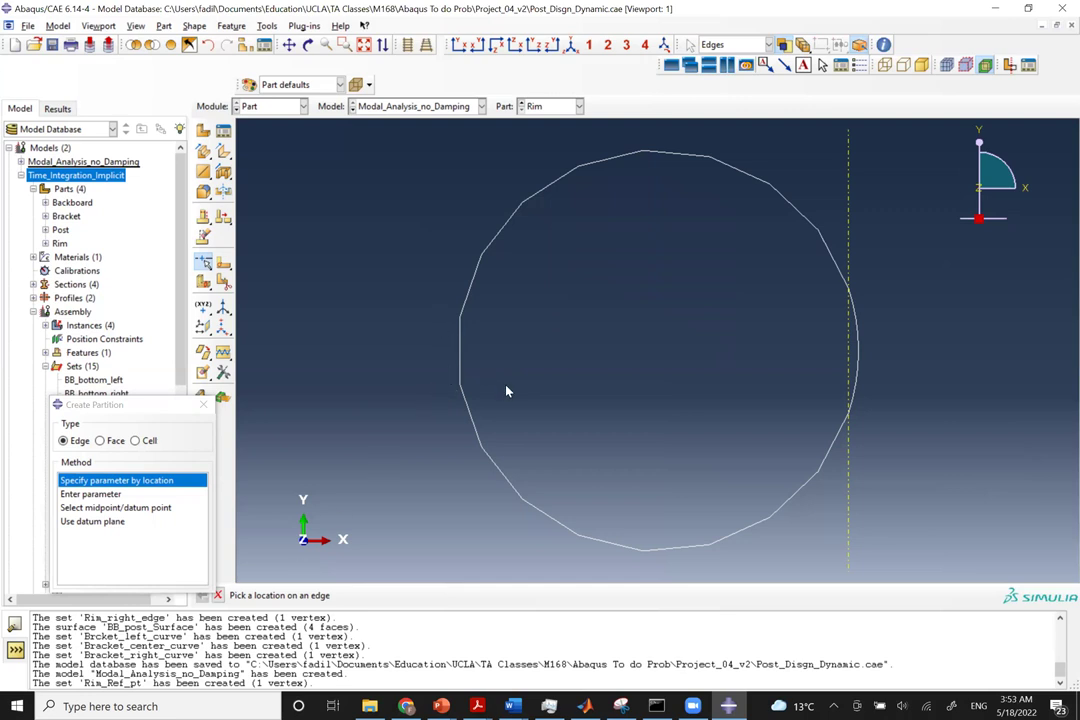
left_click(203, 401)
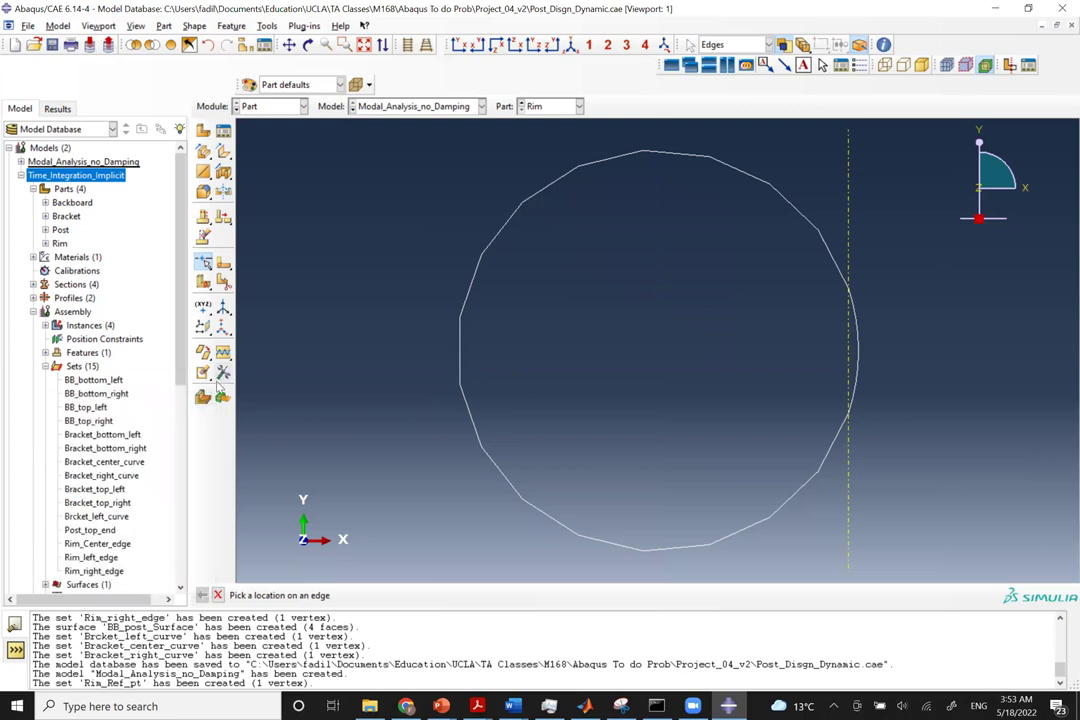
Create a datum plane on the Rim at 0.0 offset from the XY principal plane.
left_click(207, 332)
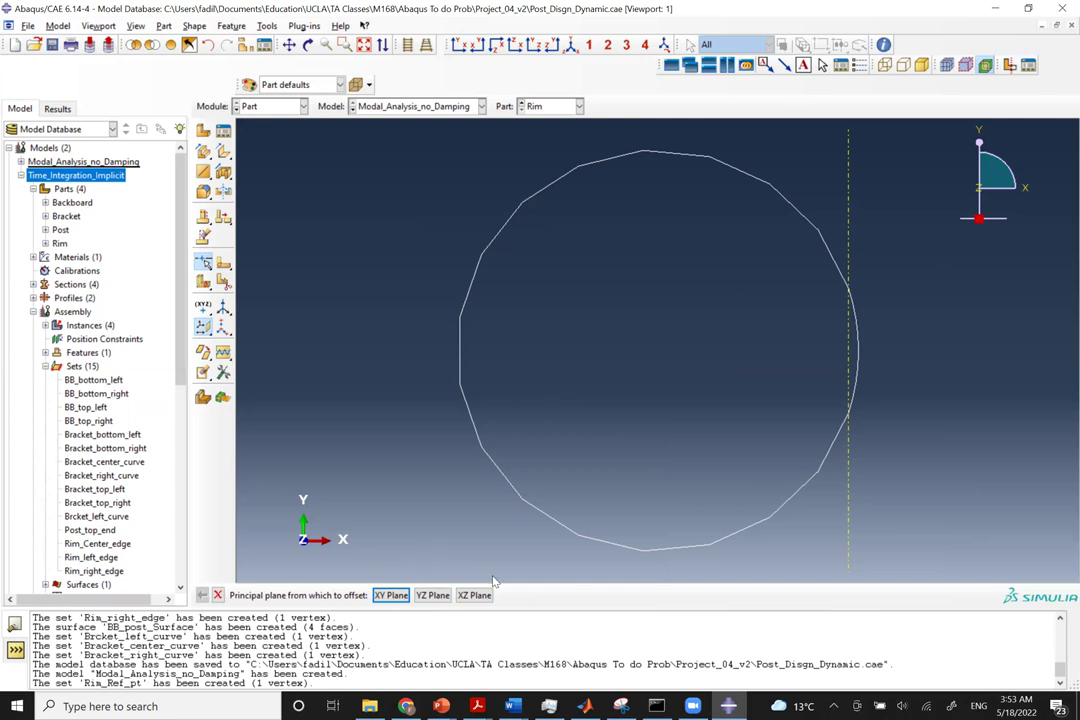
left_click(391, 595)
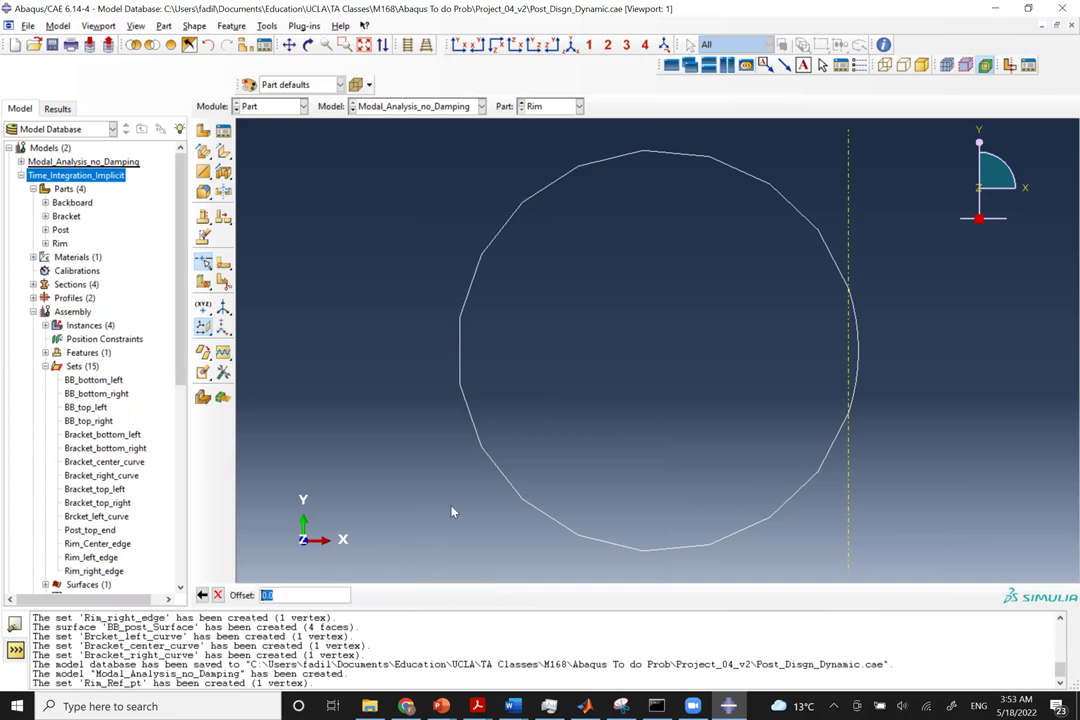
key("Return")
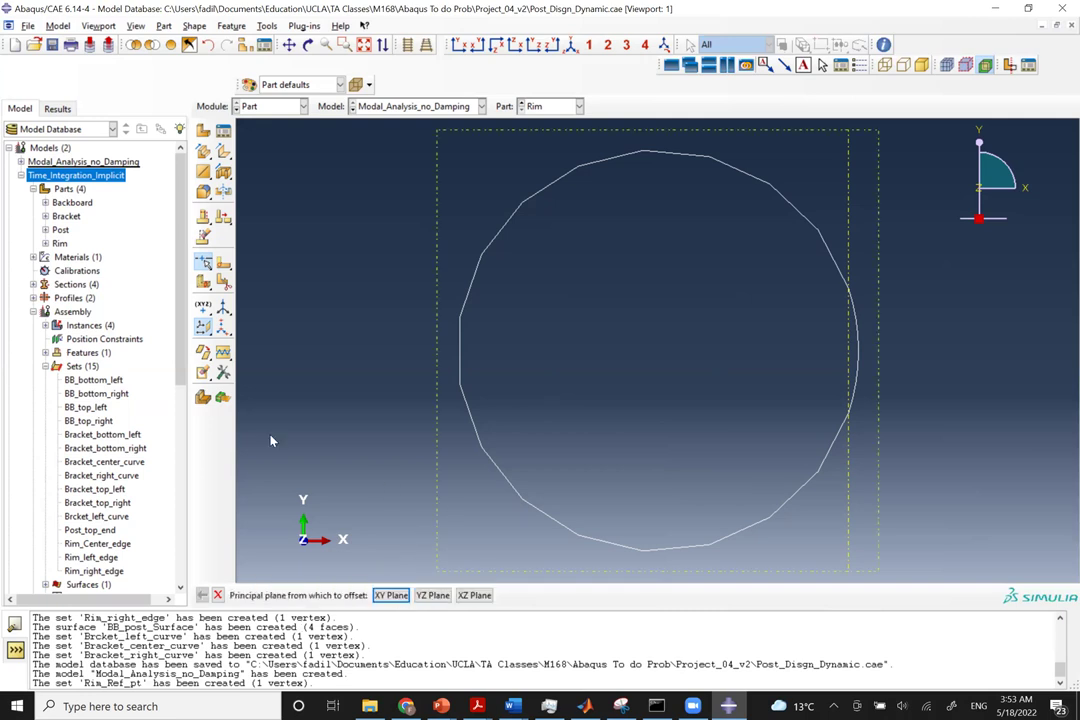
Delete the XY datum plane from the Rim part.
left_click(33, 189)
left_click(33, 189)
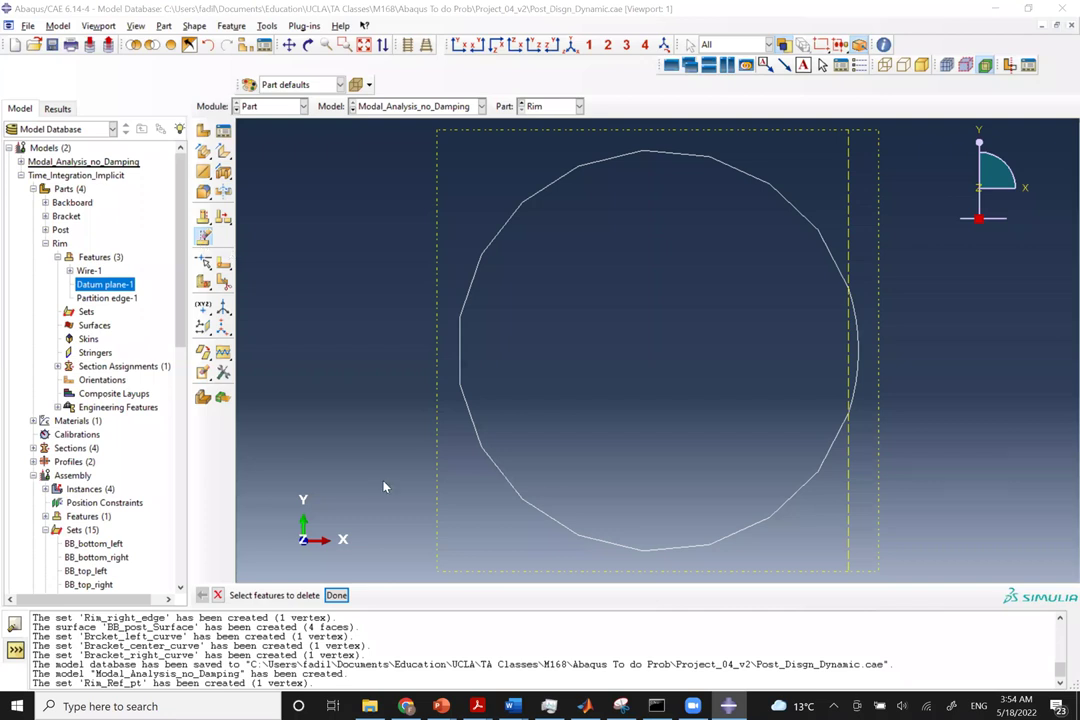
left_click(455, 572)
middle_click(455, 574)
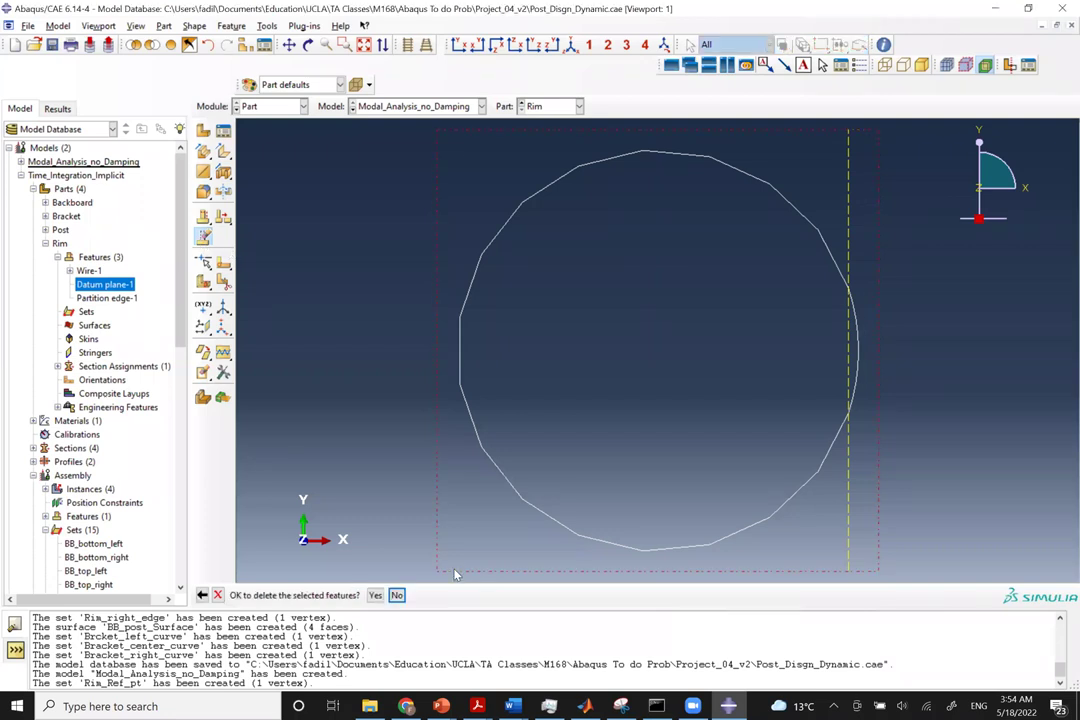
middle_click(367, 528)
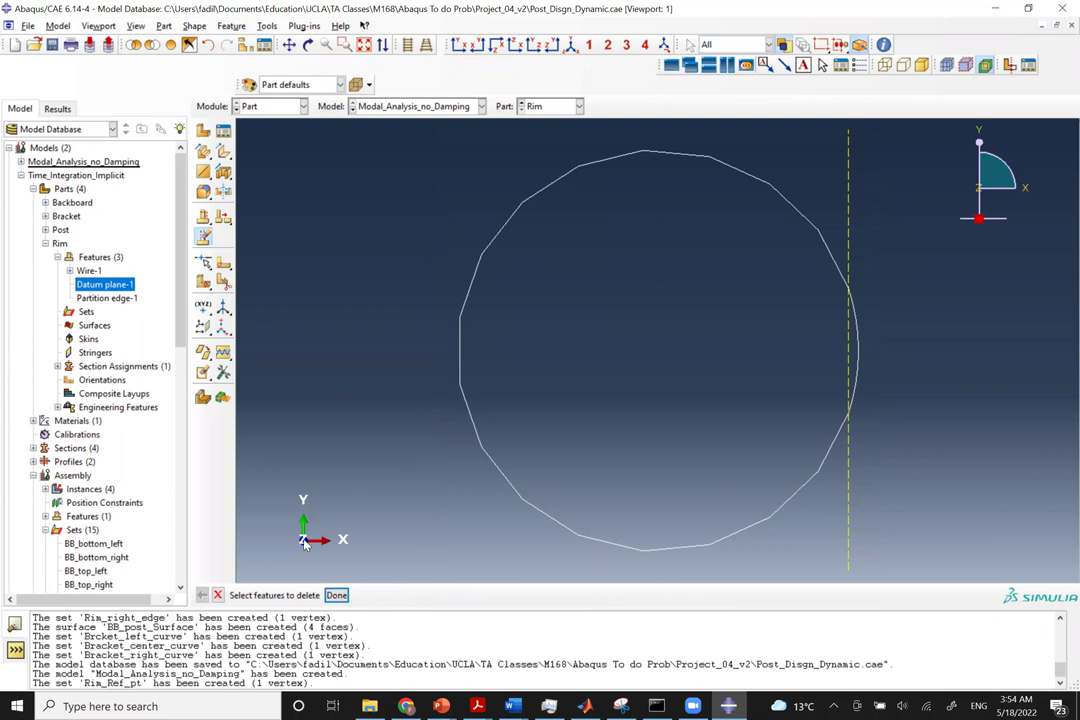
Create a datum plane through the Rim's center at 0.0 offset from the YZ principal plane.
left_click(204, 328)
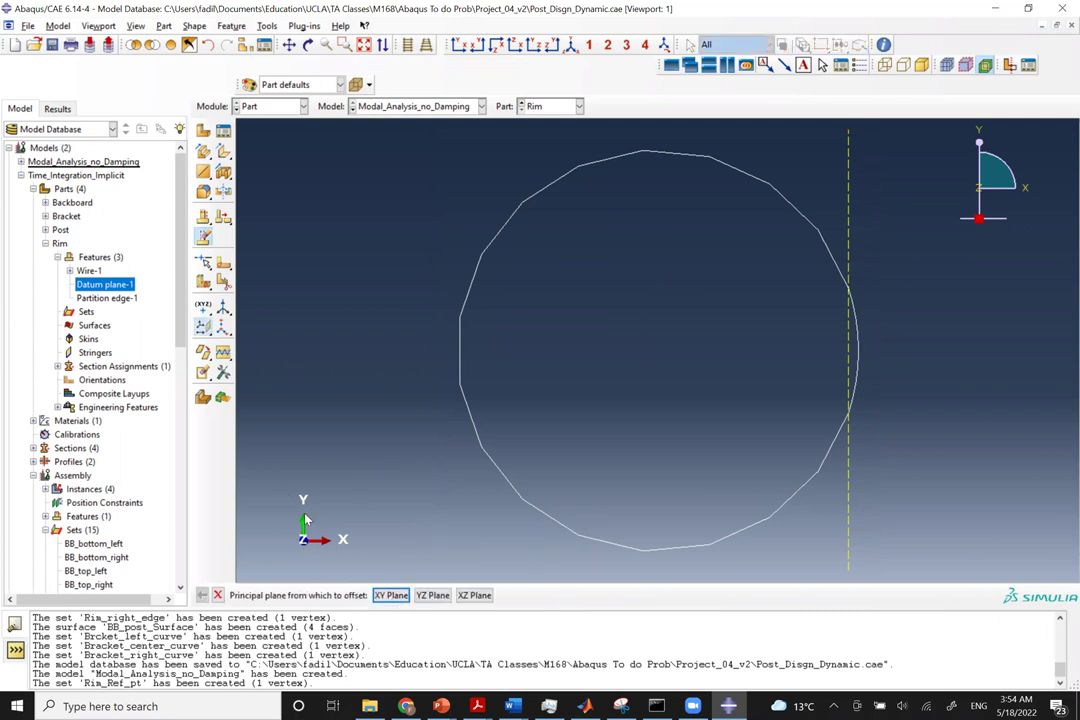
left_click(418, 594)
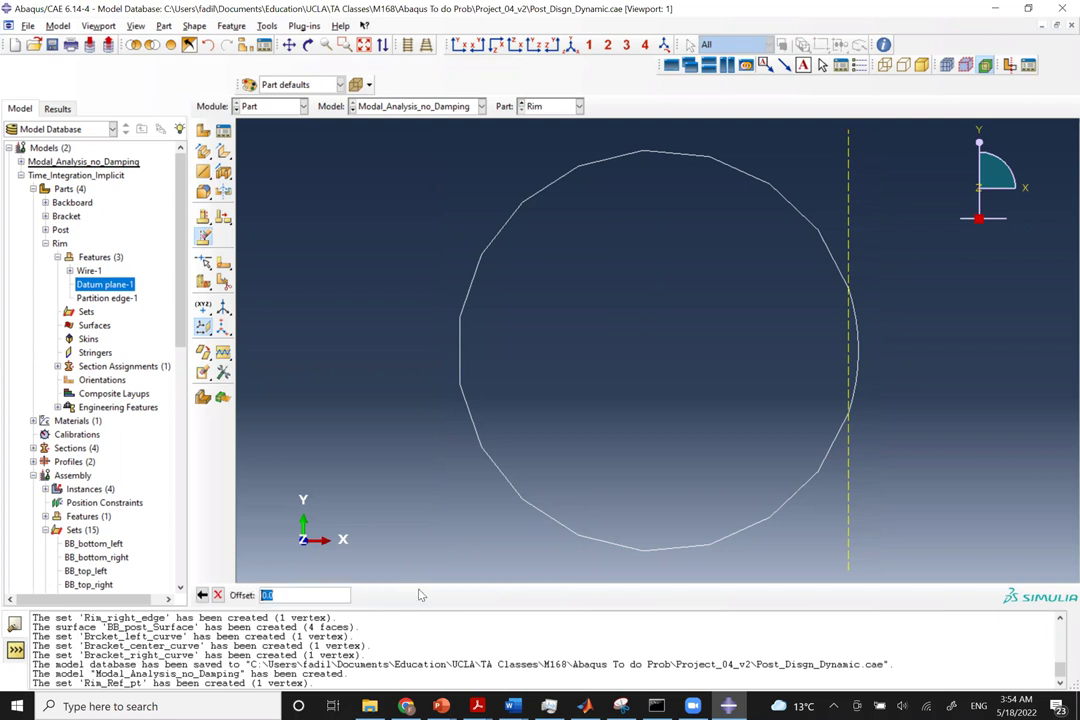
key("Return")
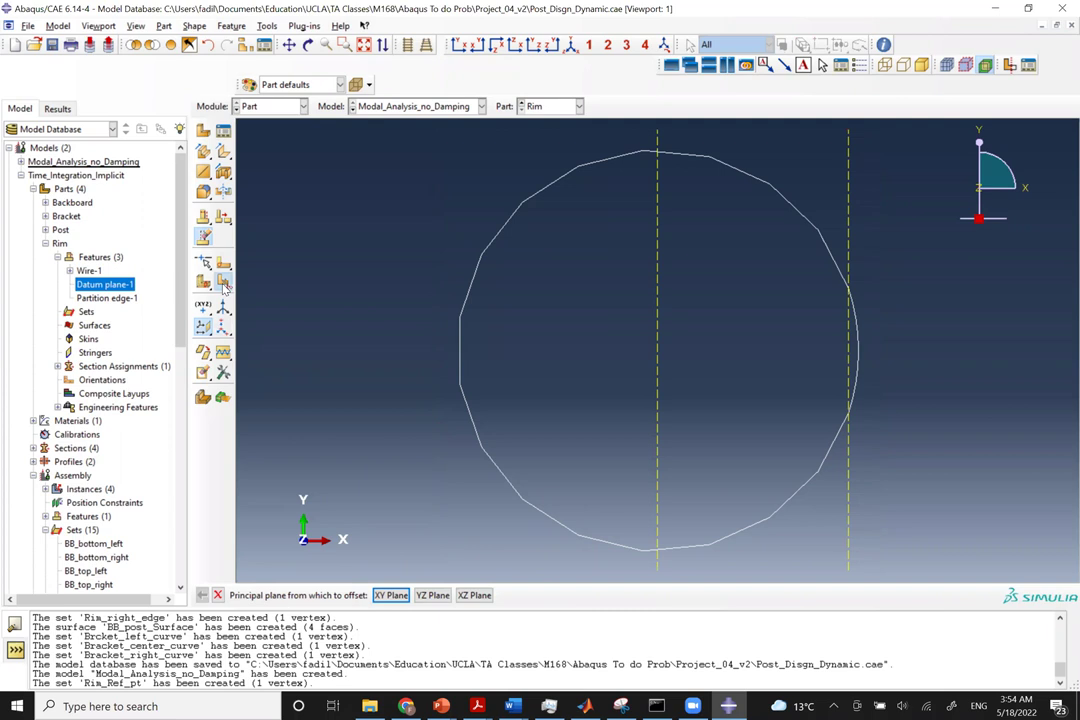
Partition the Rim's large arc edge with the YZ datum plane through the circle's center.
left_click(203, 236)
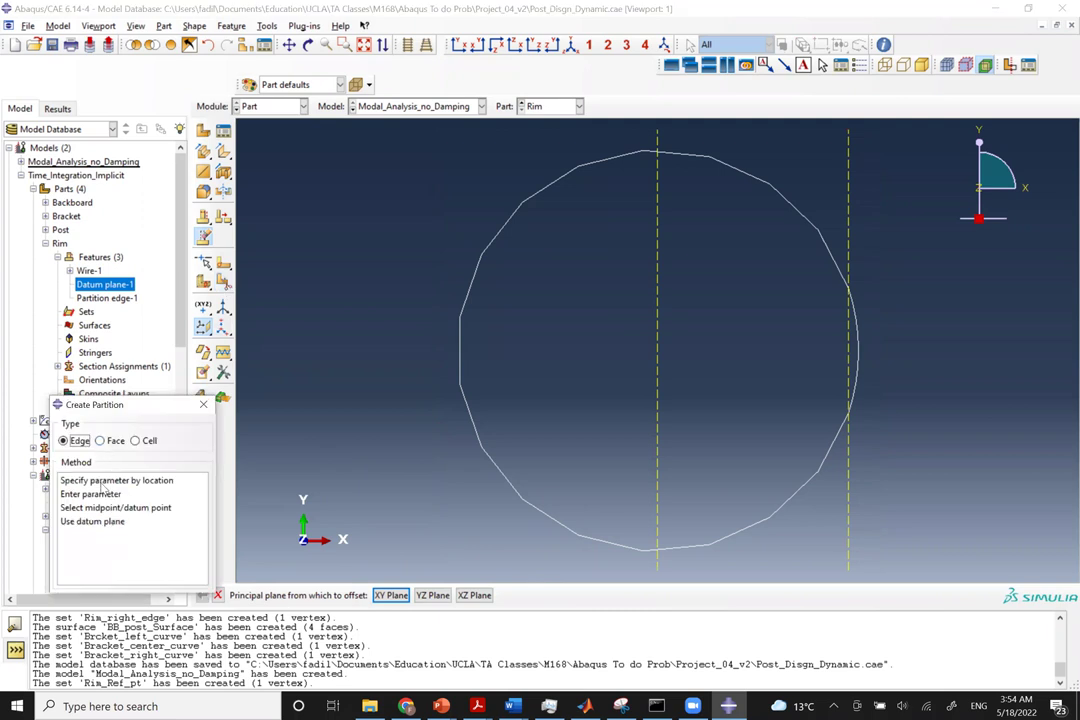
left_click(100, 523)
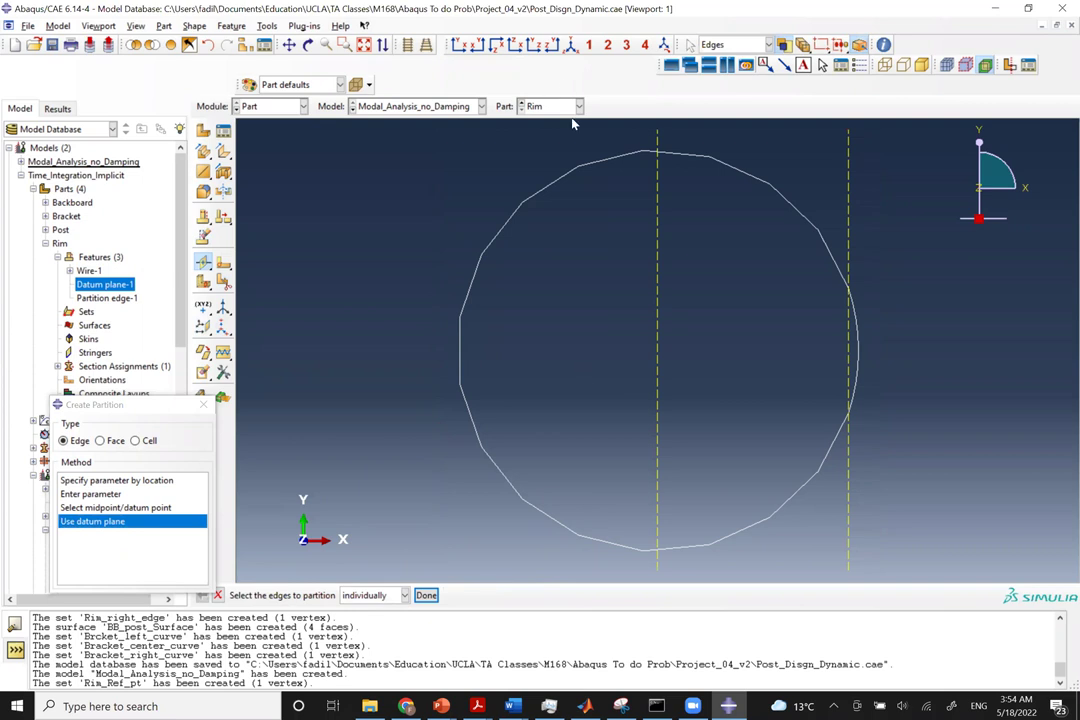
left_click_drag(577, 122, 776, 212)
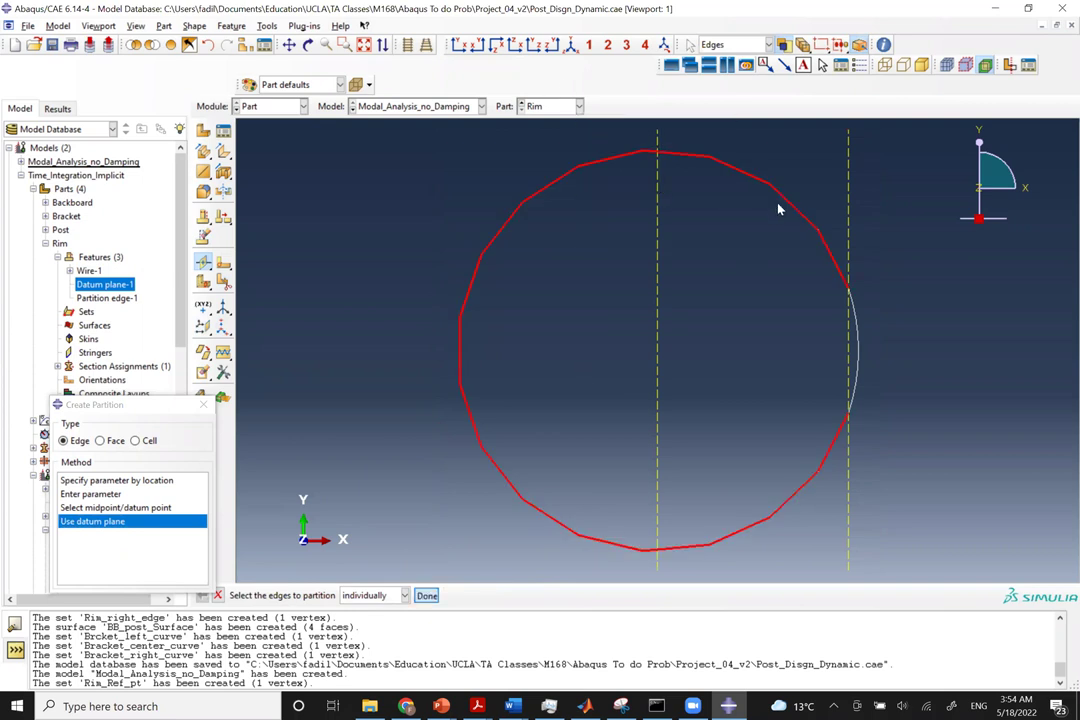
middle_click(776, 212)
left_click(657, 299)
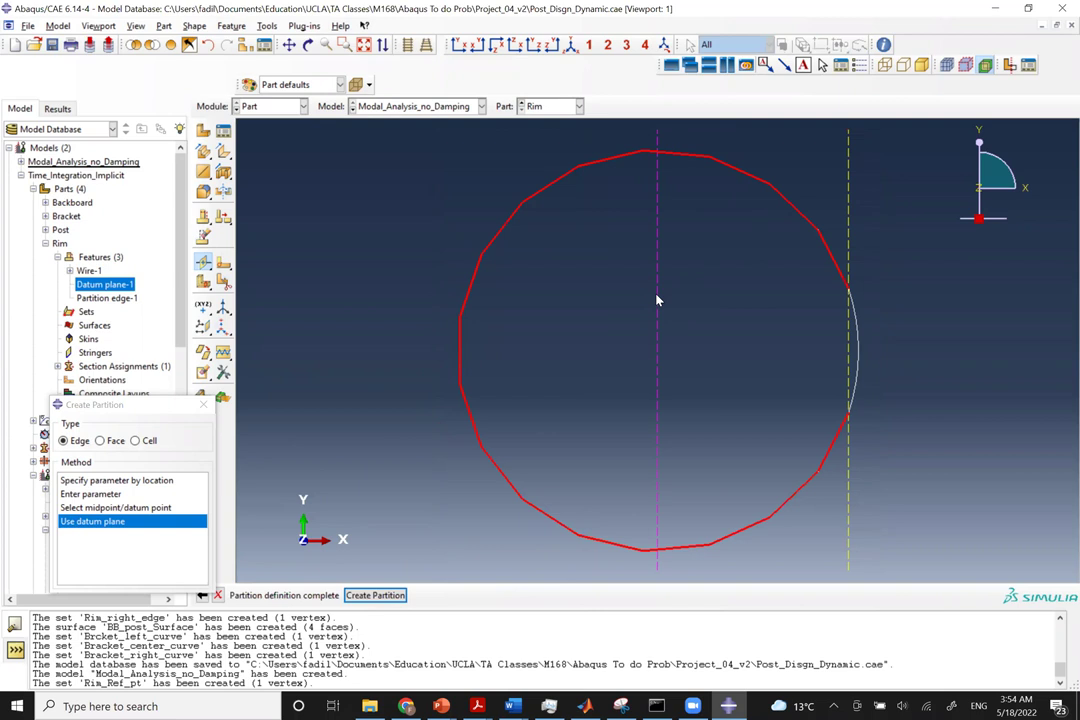
middle_click(657, 299)
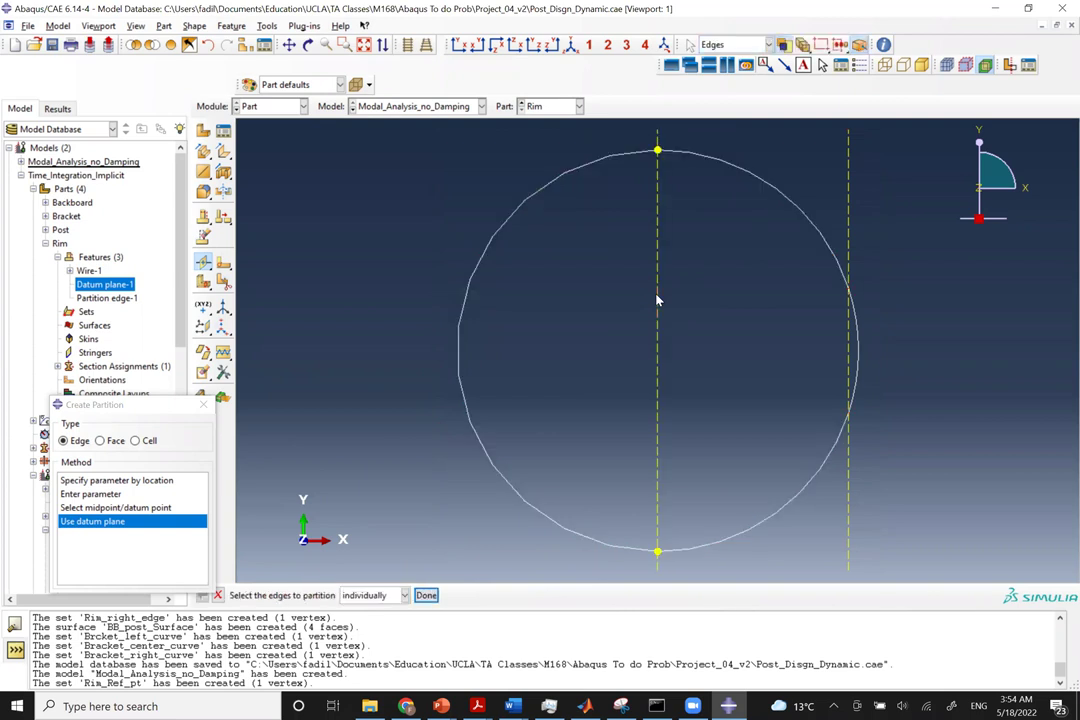
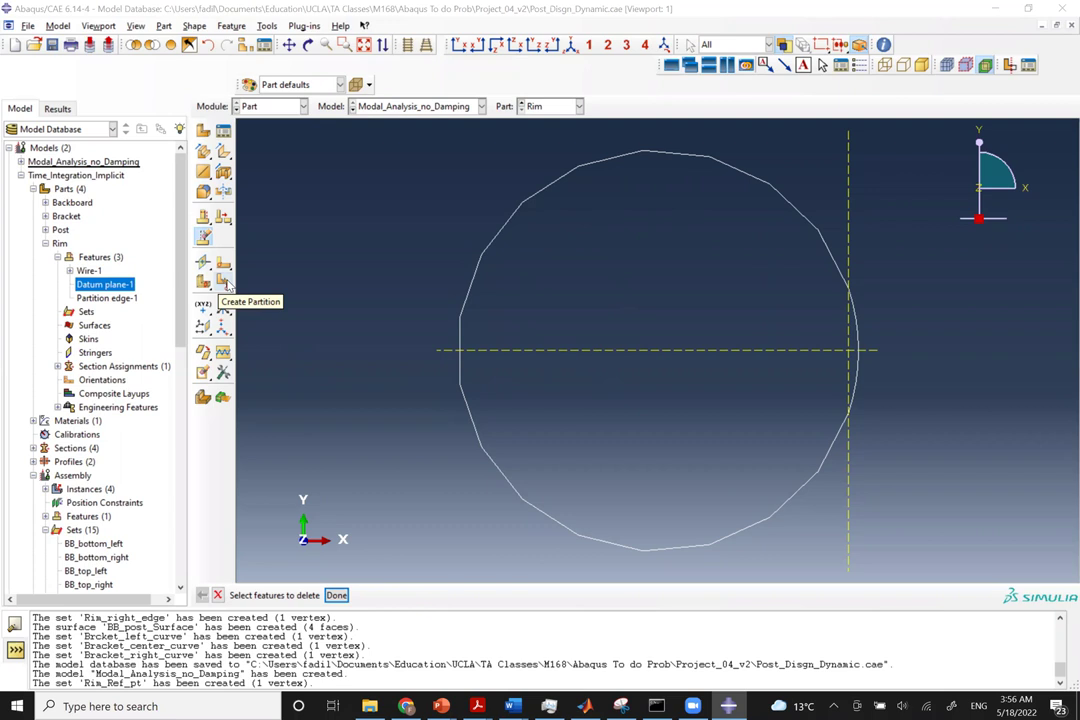
left_click(224, 282)
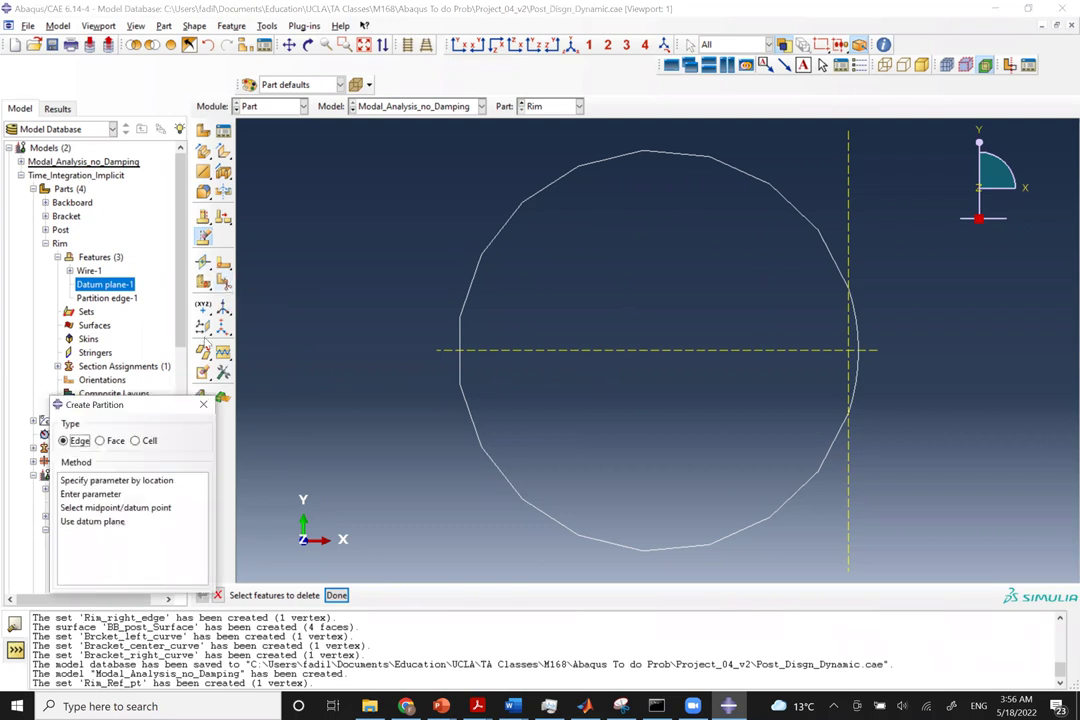
left_click(92, 521)
left_click_drag(456, 151, 906, 584)
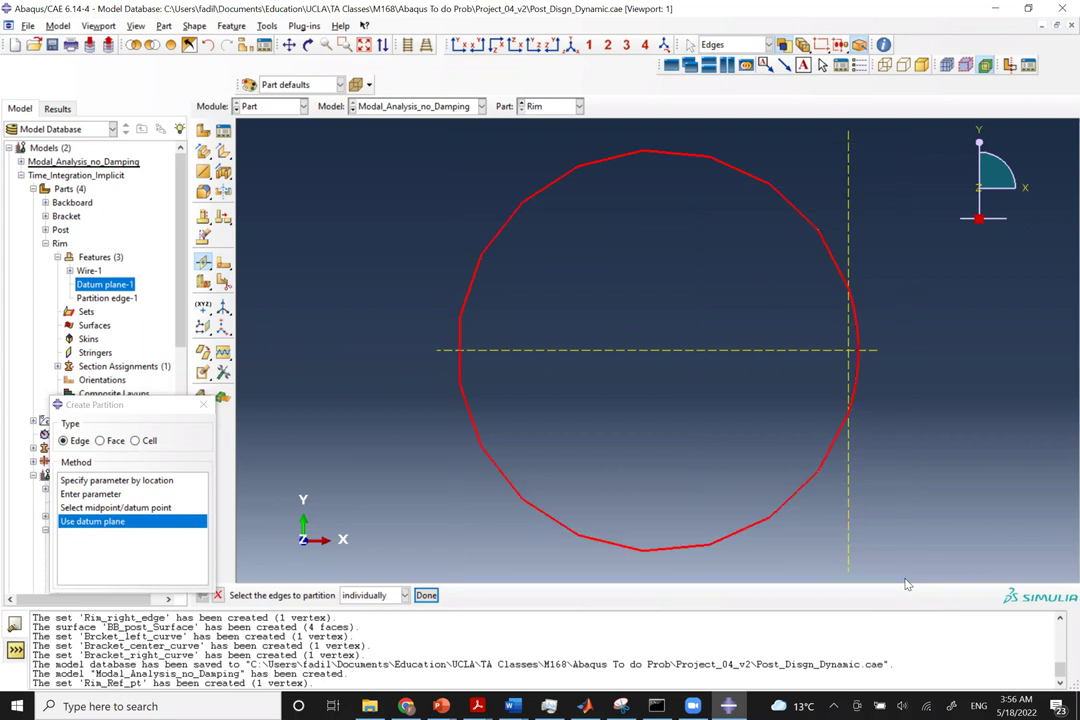
middle_click(906, 584)
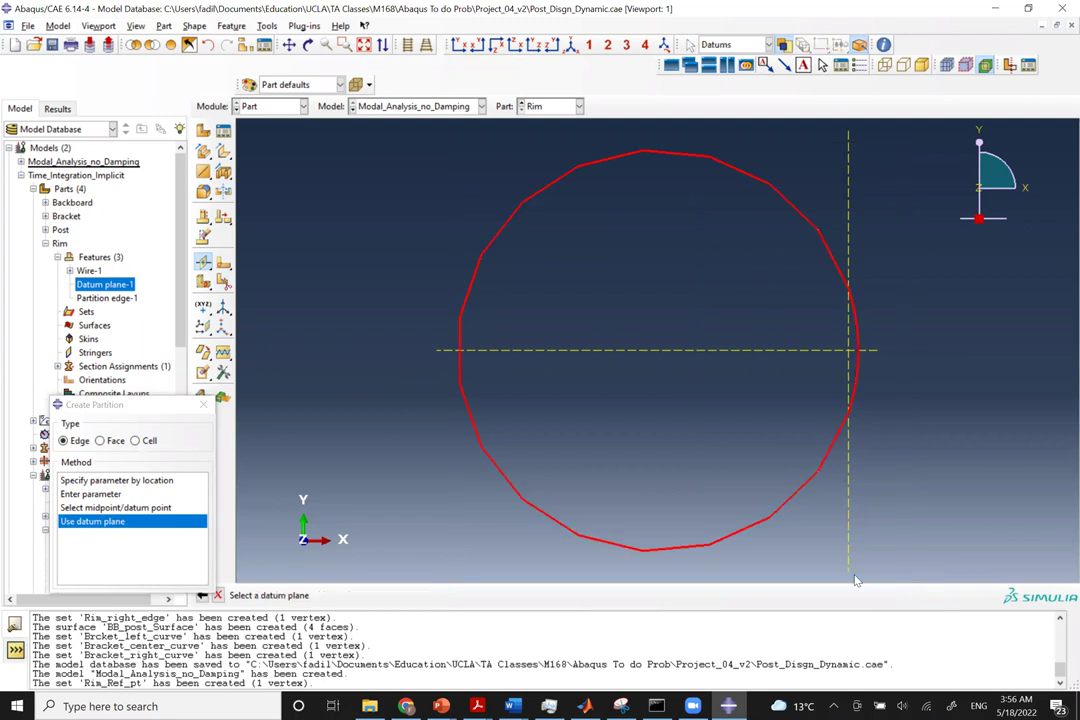
left_click(538, 351)
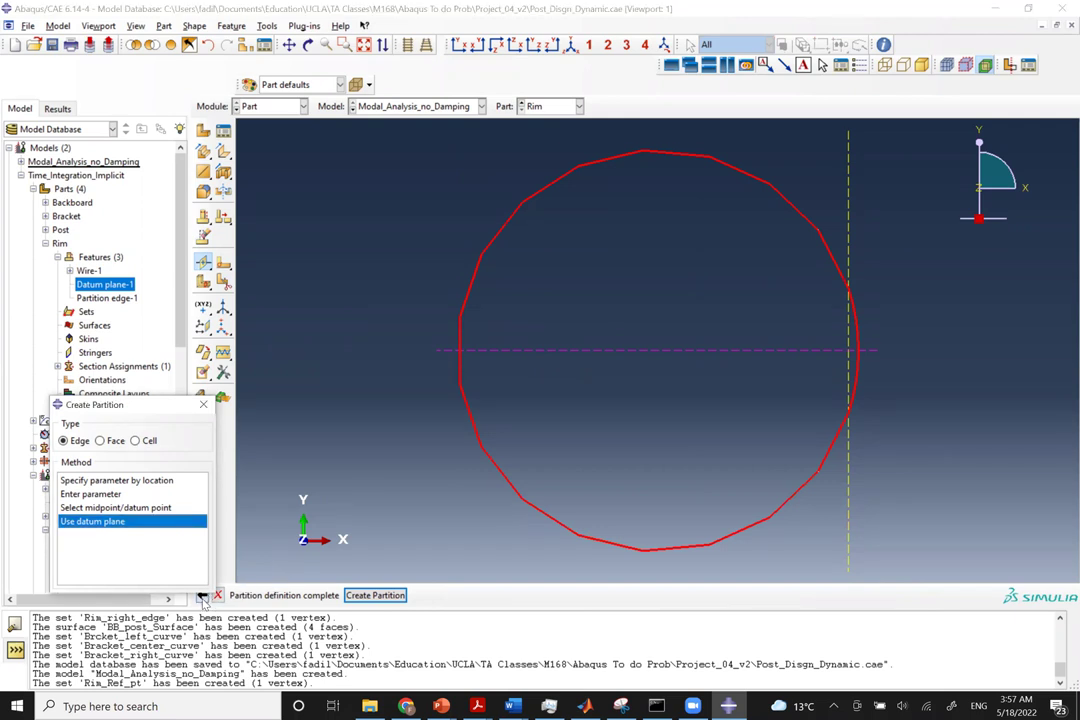
left_click(203, 595)
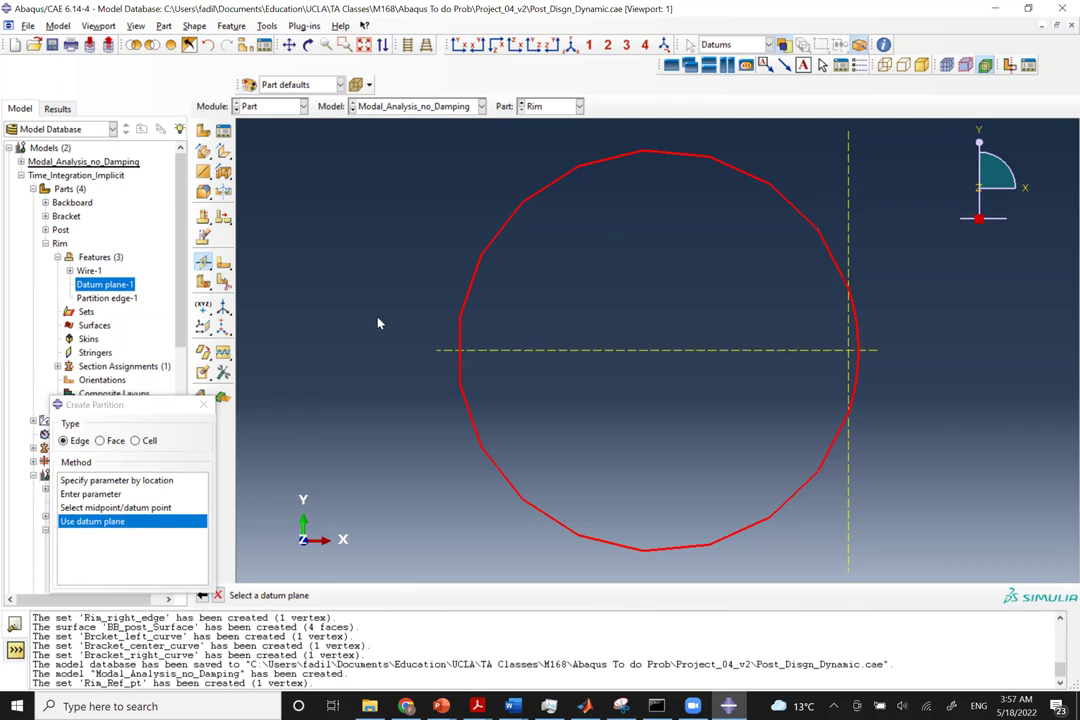
left_click(375, 396)
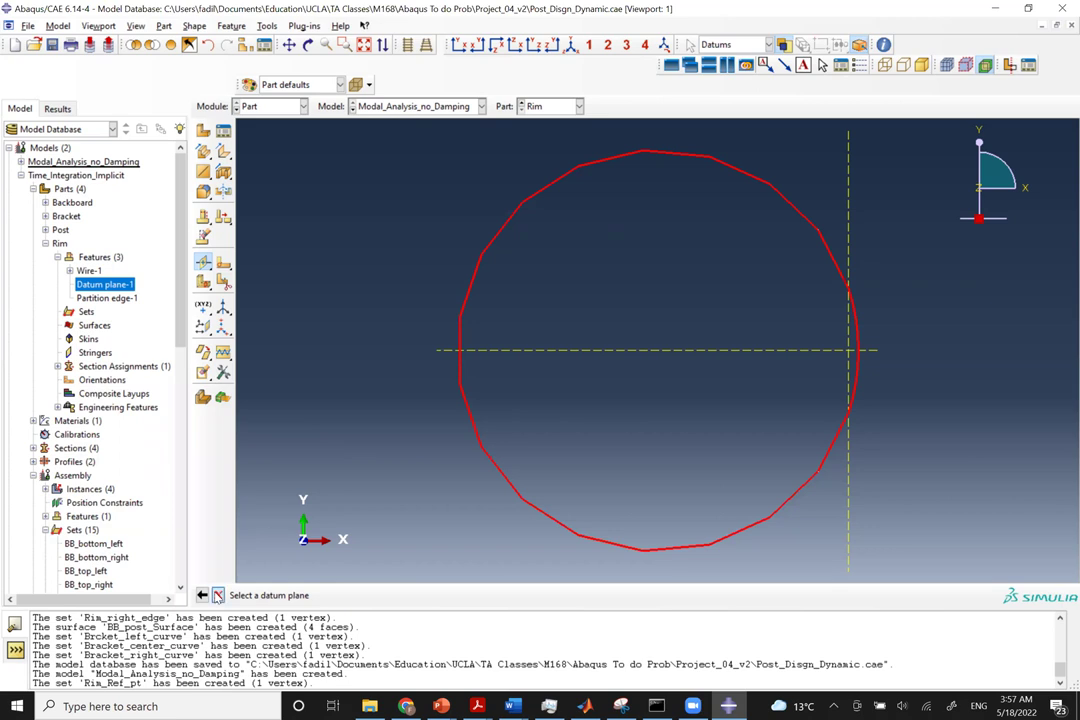
left_click(217, 595)
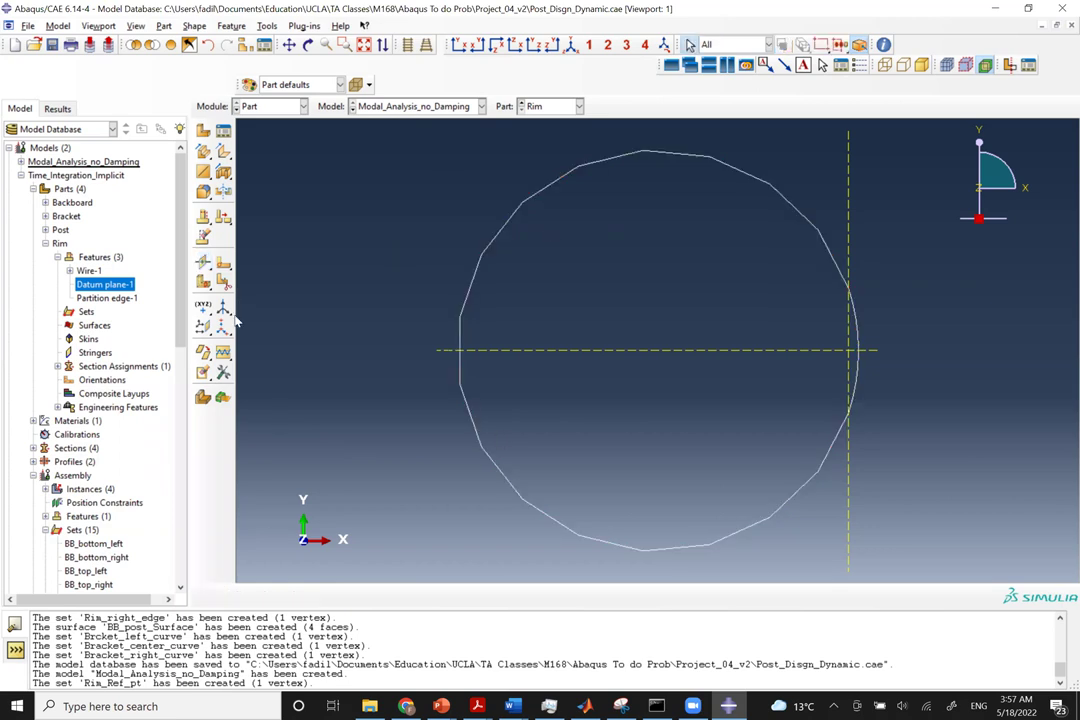
Partition the rim's large arc edge with the horizontal datum plane.
left_click(203, 262)
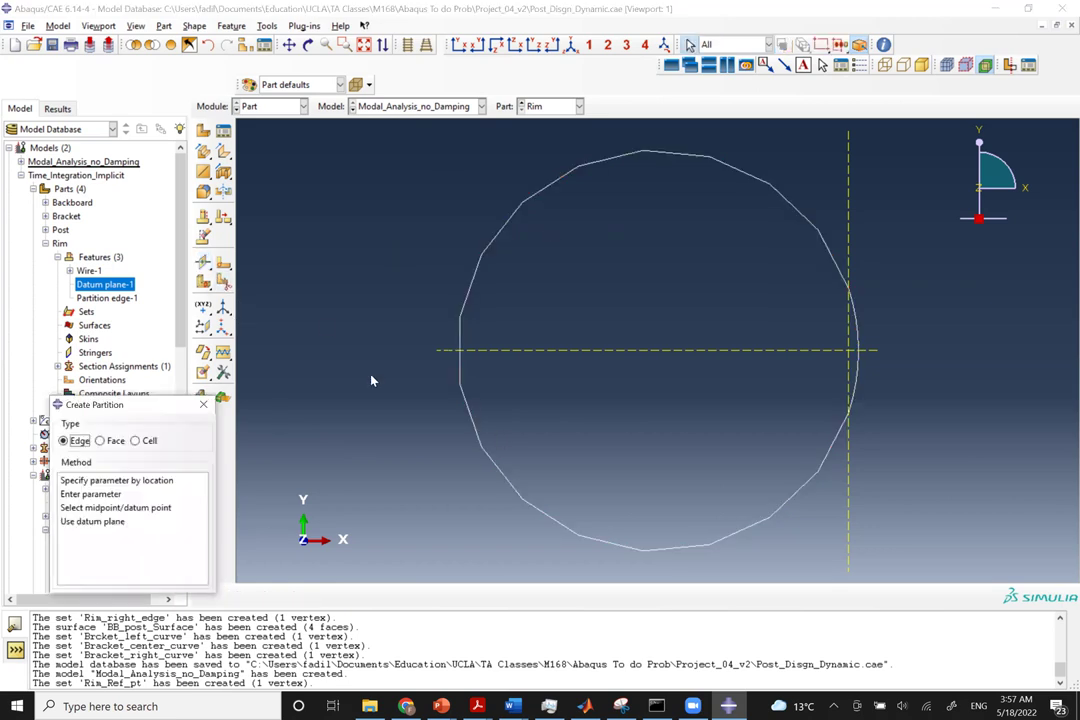
left_click(92, 521)
left_click_drag(446, 190, 518, 420)
middle_click(562, 535)
left_click(587, 355)
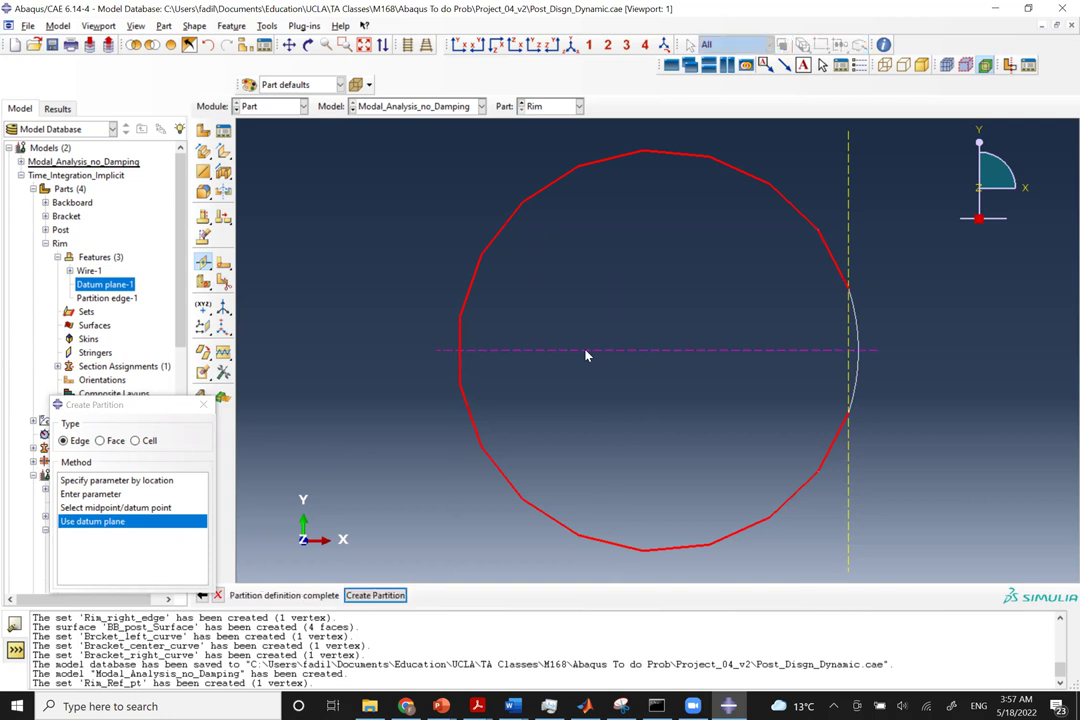
left_click(372, 595)
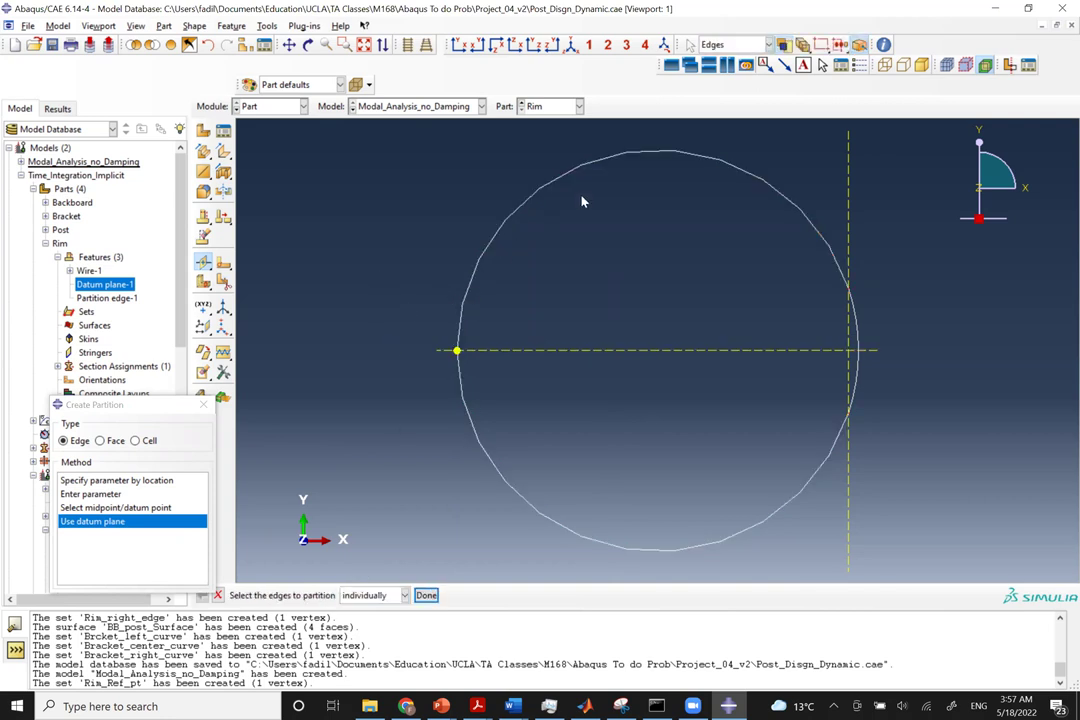
Make Time_Integration_Implicit the active model and switch to the Step module.
left_click(426, 106)
left_click(415, 122)
left_click(428, 106)
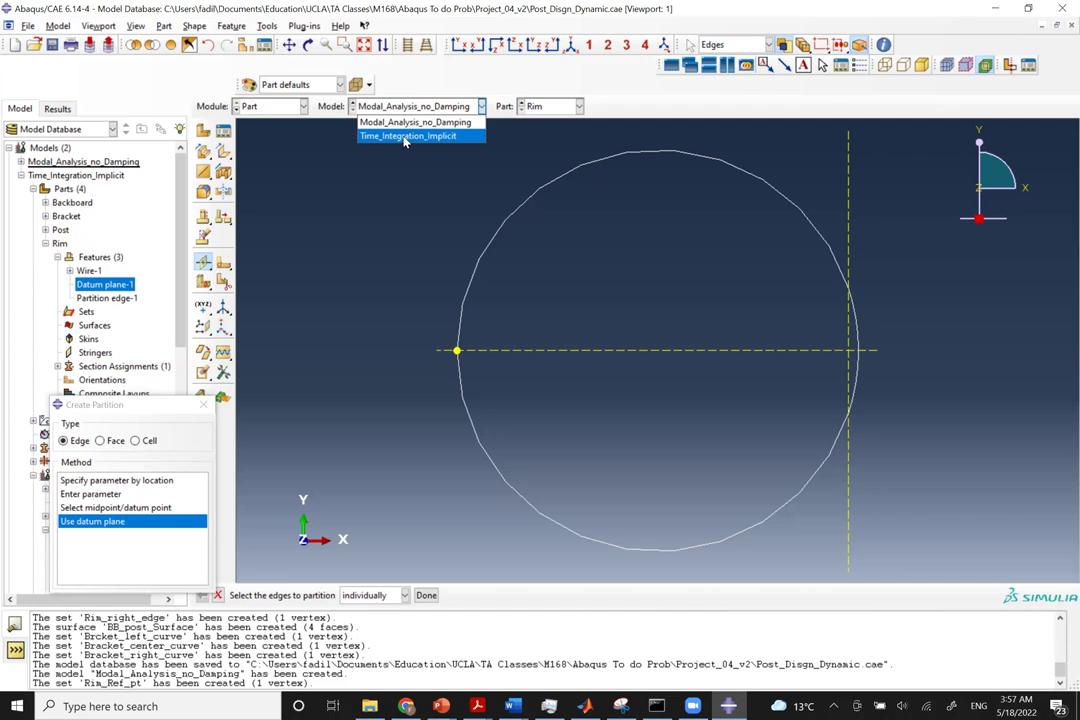
left_click(398, 136)
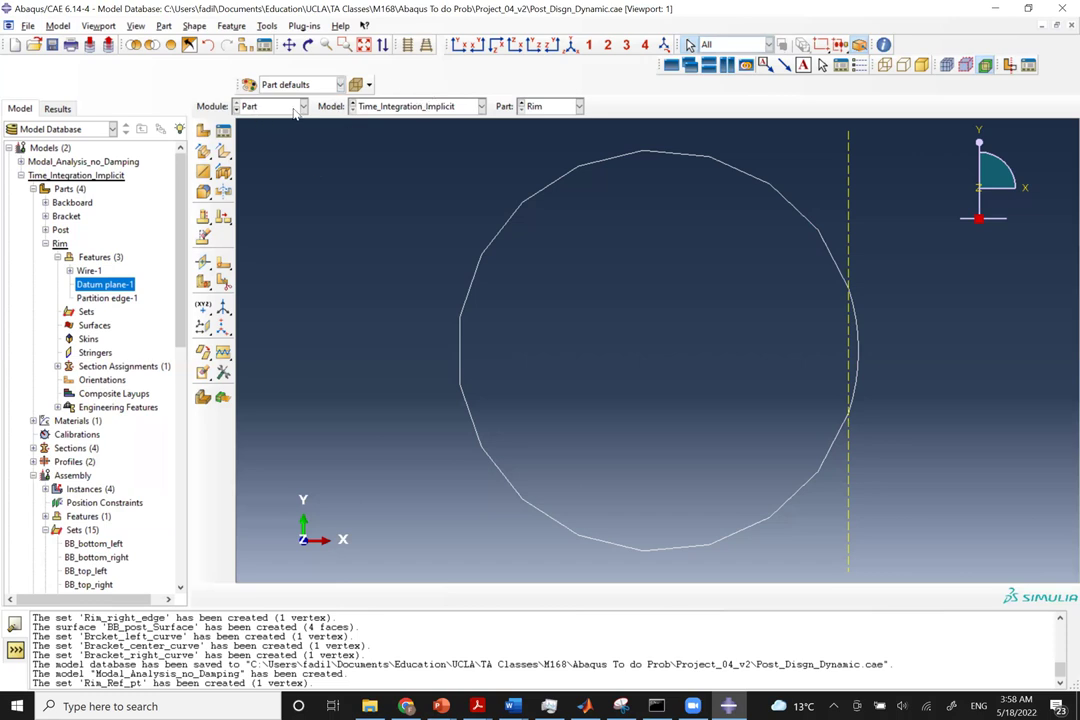
left_click(262, 106)
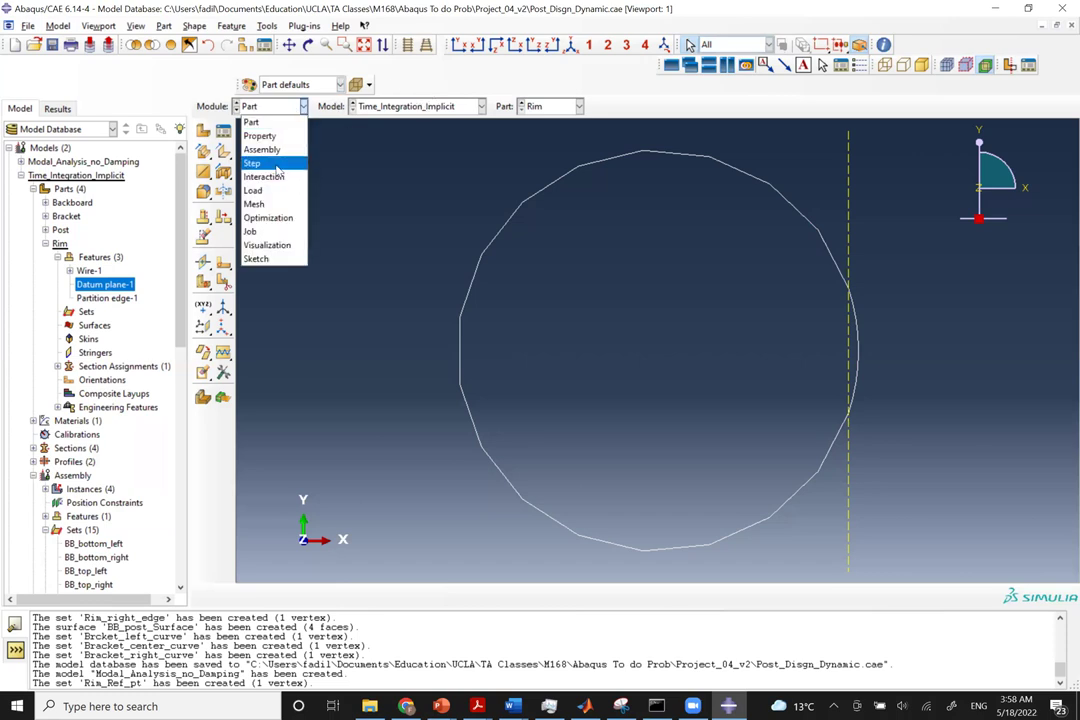
left_click(277, 165)
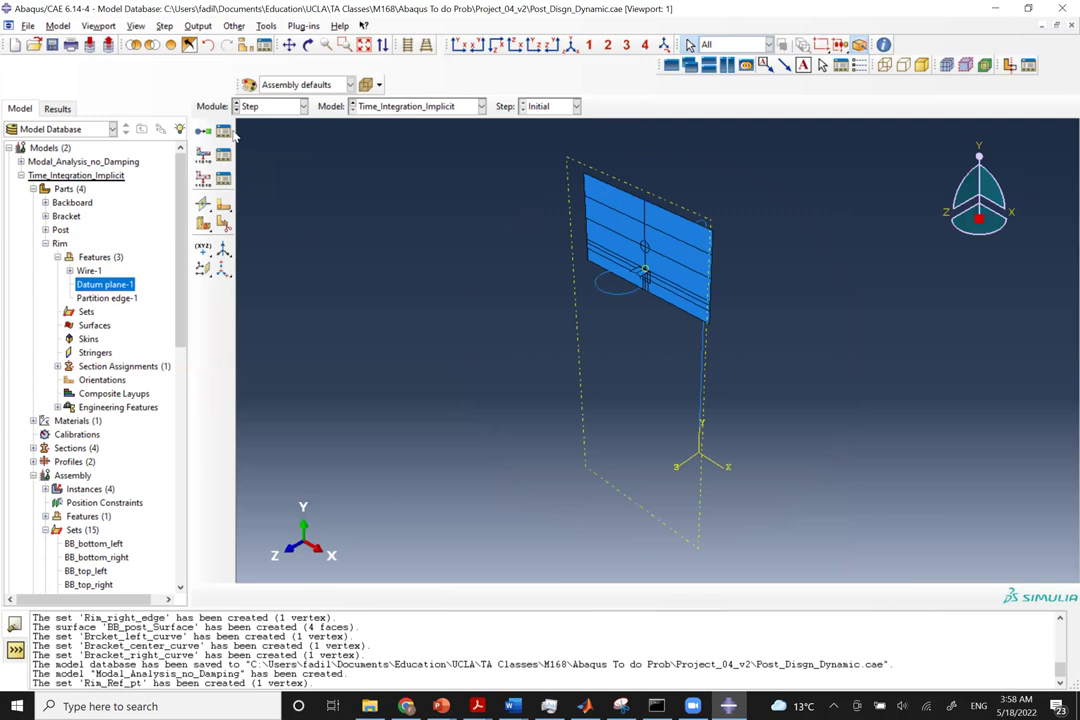
Create a Static, General step named Loading after the Initial step, keeping its default settings.
left_click(223, 131)
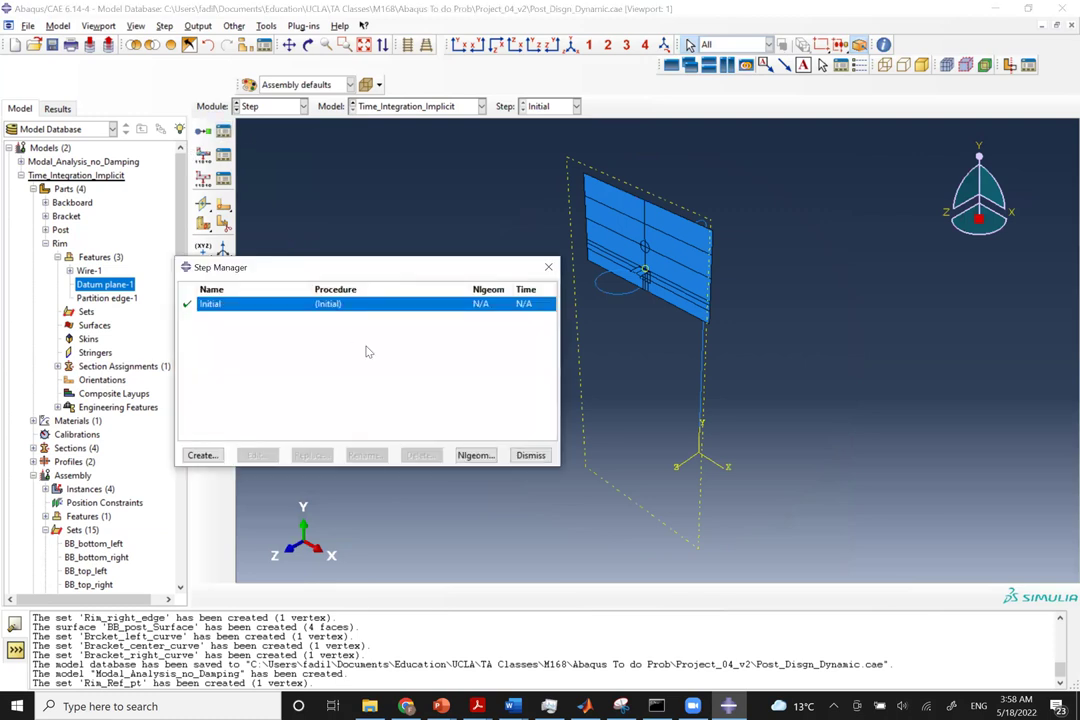
left_click(203, 455)
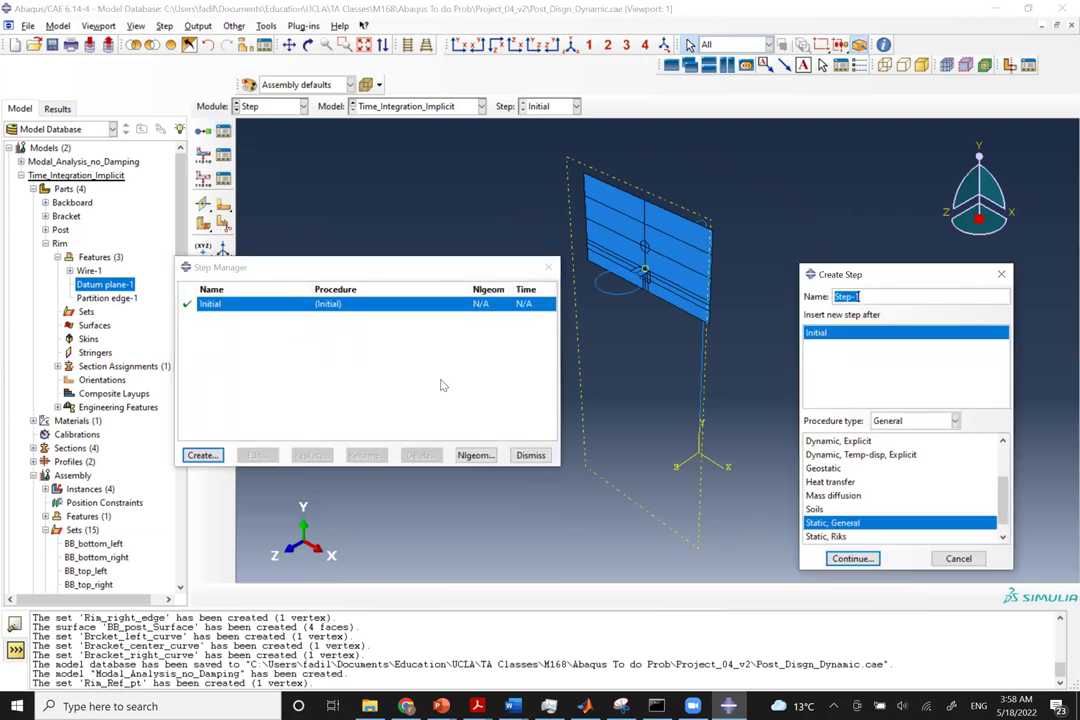
type("Loading")
left_click(853, 559)
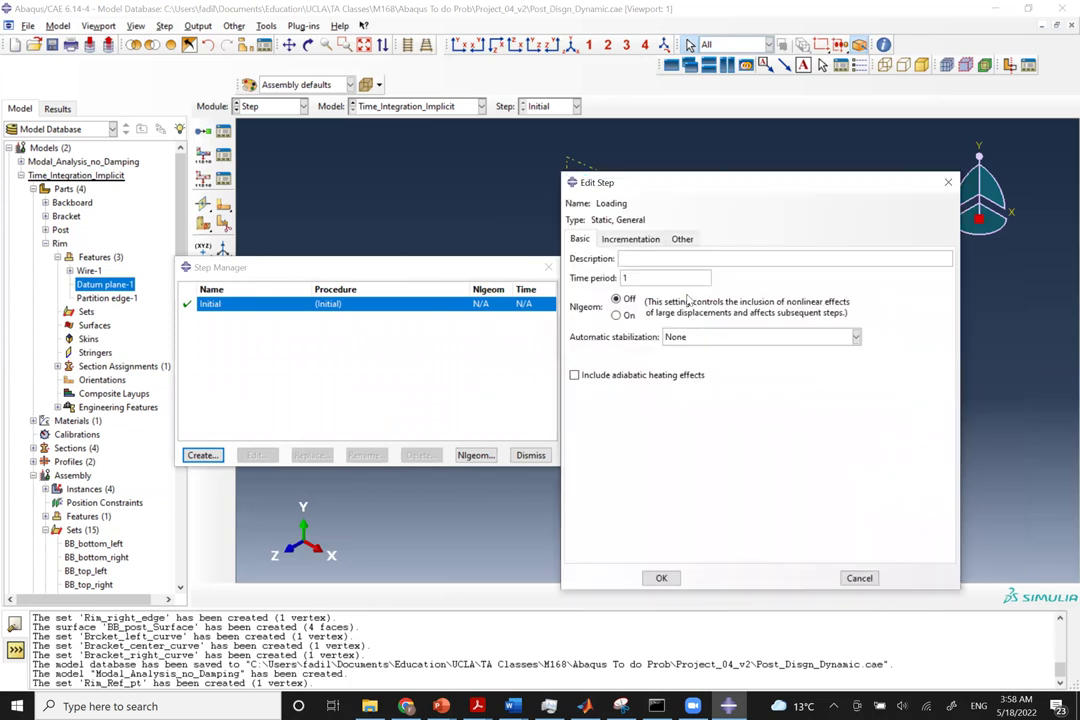
left_click(660, 580)
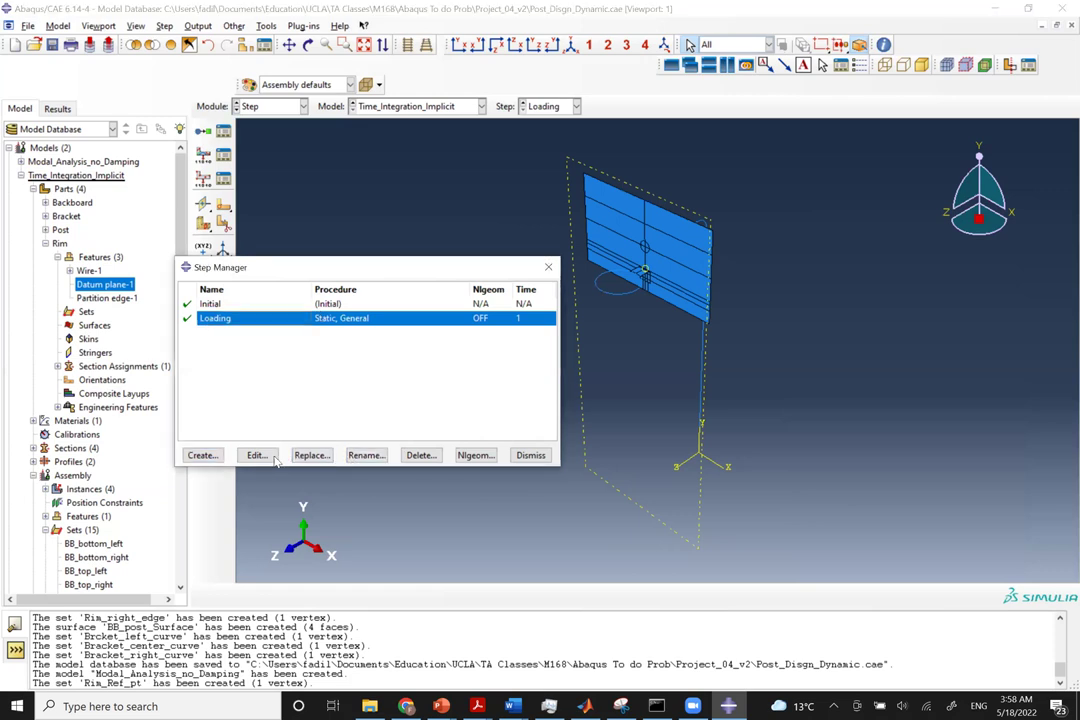
Rename the Loading step as Loading_t_Initial_condition.
left_click(366, 455)
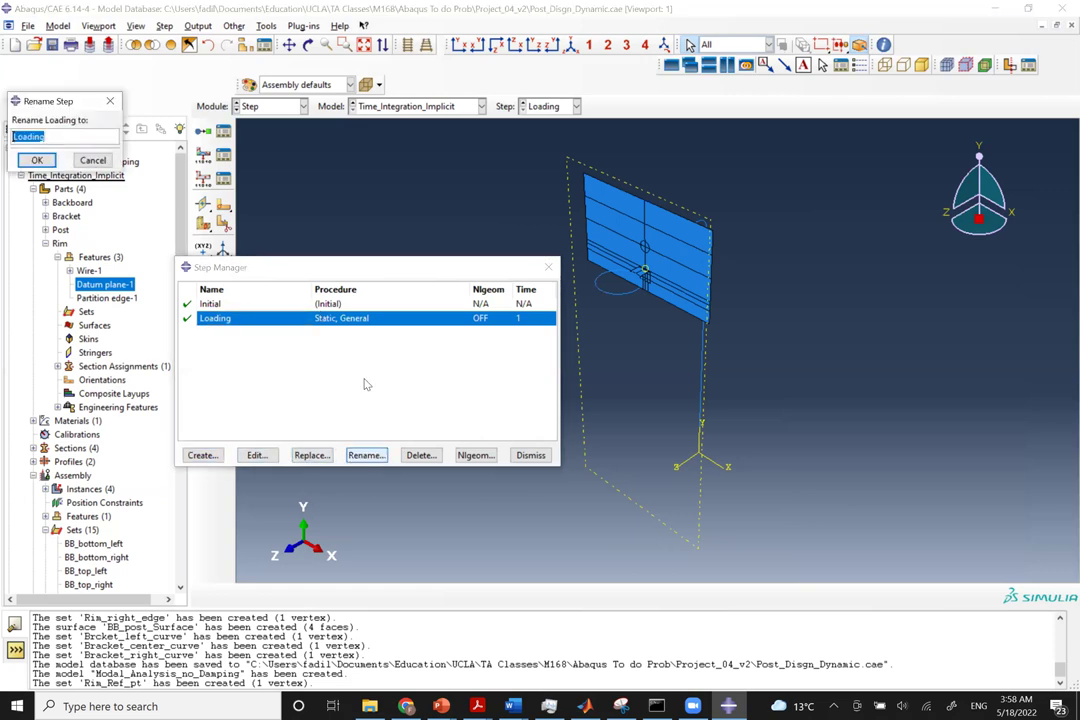
key("End")
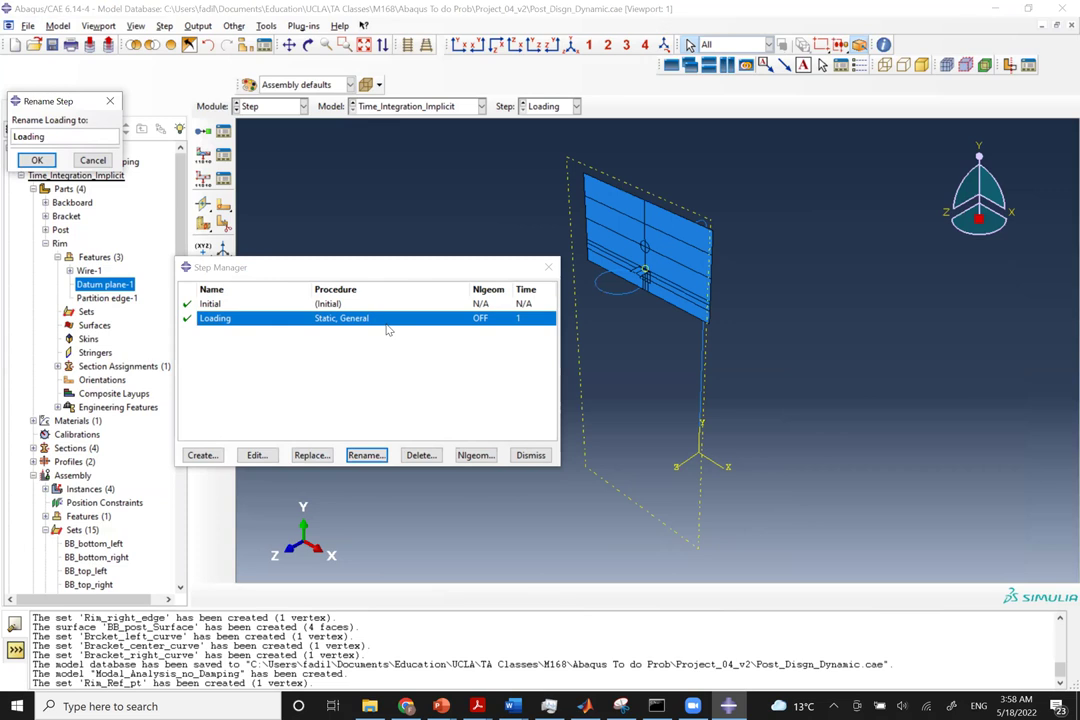
type("_t_Initial_condition")
left_click(37, 160)
Add a Dynamic, Implicit step named unloading_t after Loading_t_Initial_condition, with a time period of 10.
left_click(202, 455)
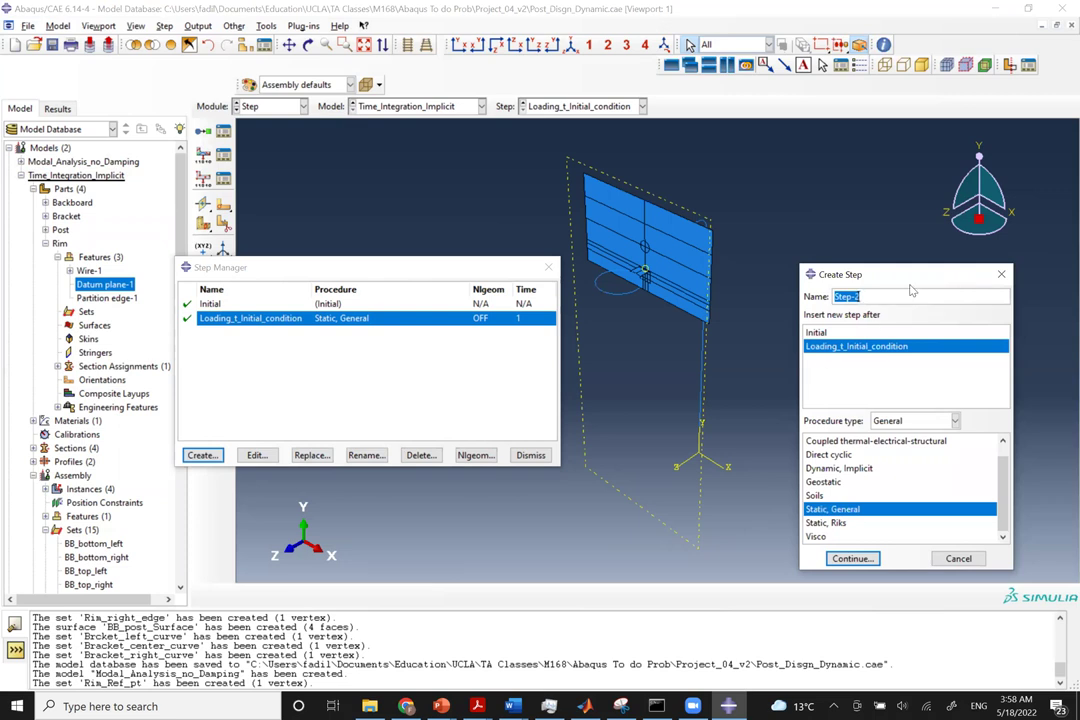
type("unloading_t")
left_click(840, 468)
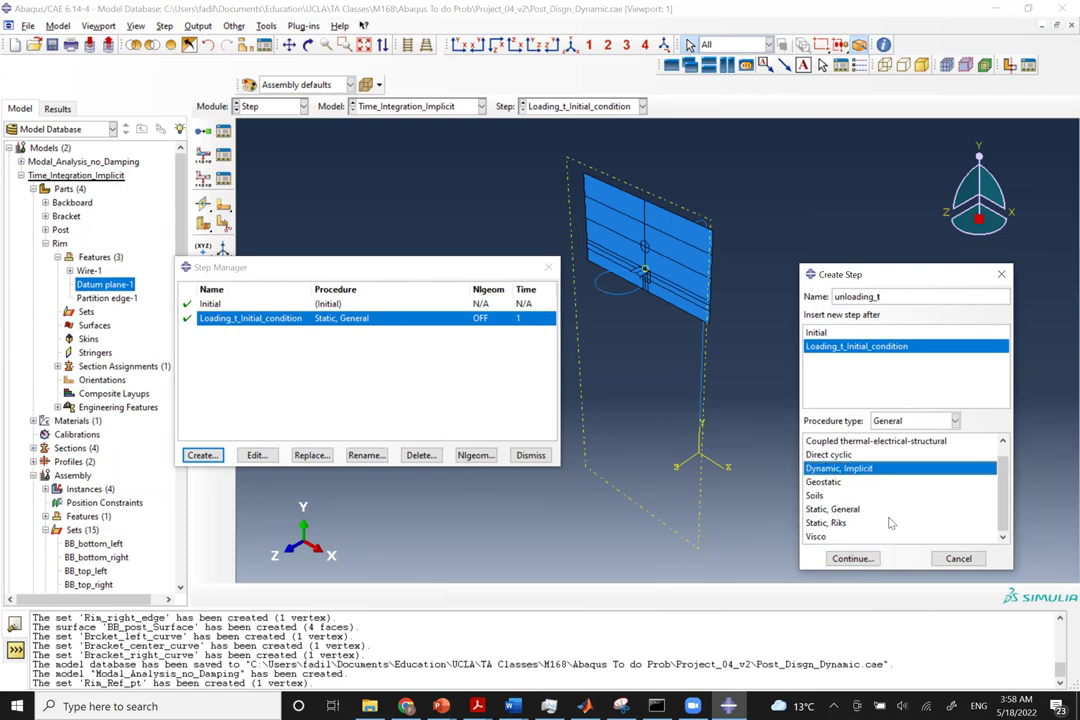
left_click(851, 559)
double_click(634, 279)
type("10")
Give the unloading_t step fixed incrementation with an increment size of 0.05 and a maximum of 200 increments.
left_click(630, 239)
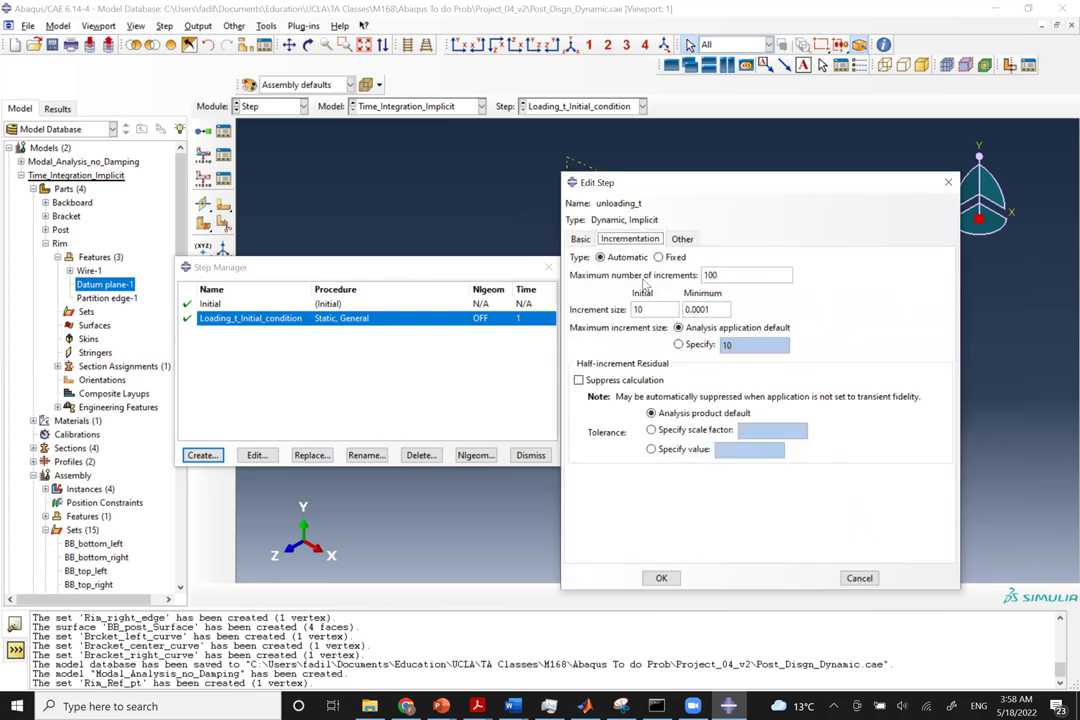
left_click(659, 257)
double_click(650, 309)
type("0")
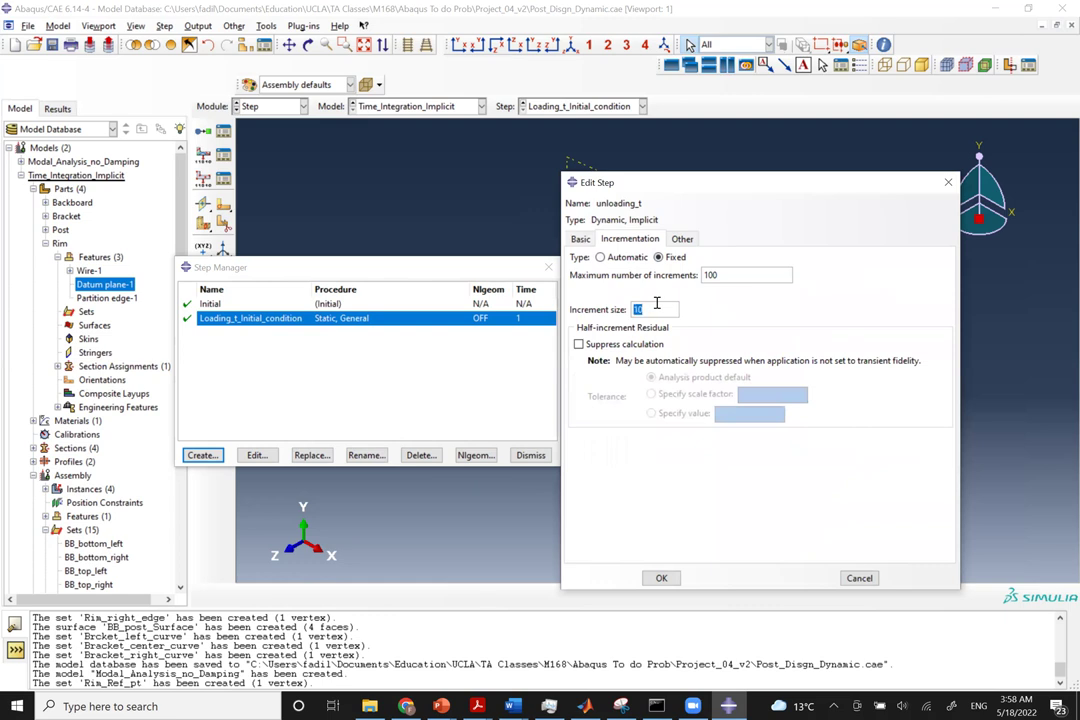
type(".1")
type(".05")
double_click(723, 276)
type("200")
left_click(658, 578)
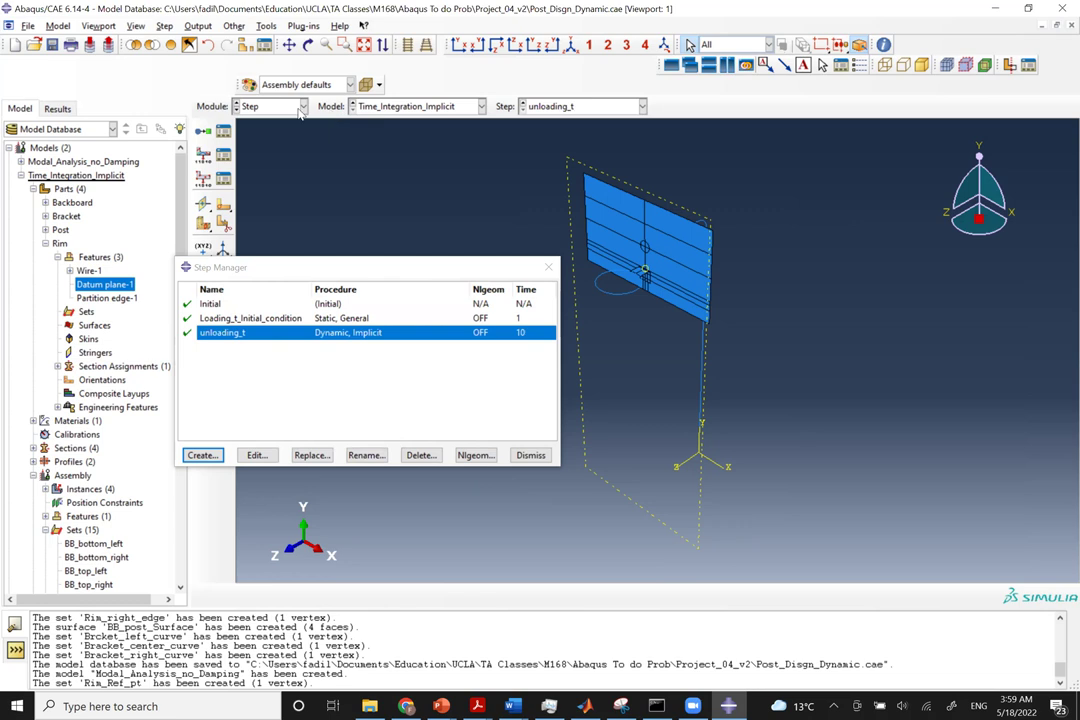
Close the Step Manager and open the Field Output Requests Manager to examine the output requests for both steps.
left_click(545, 267)
left_click(258, 106)
left_click(256, 110)
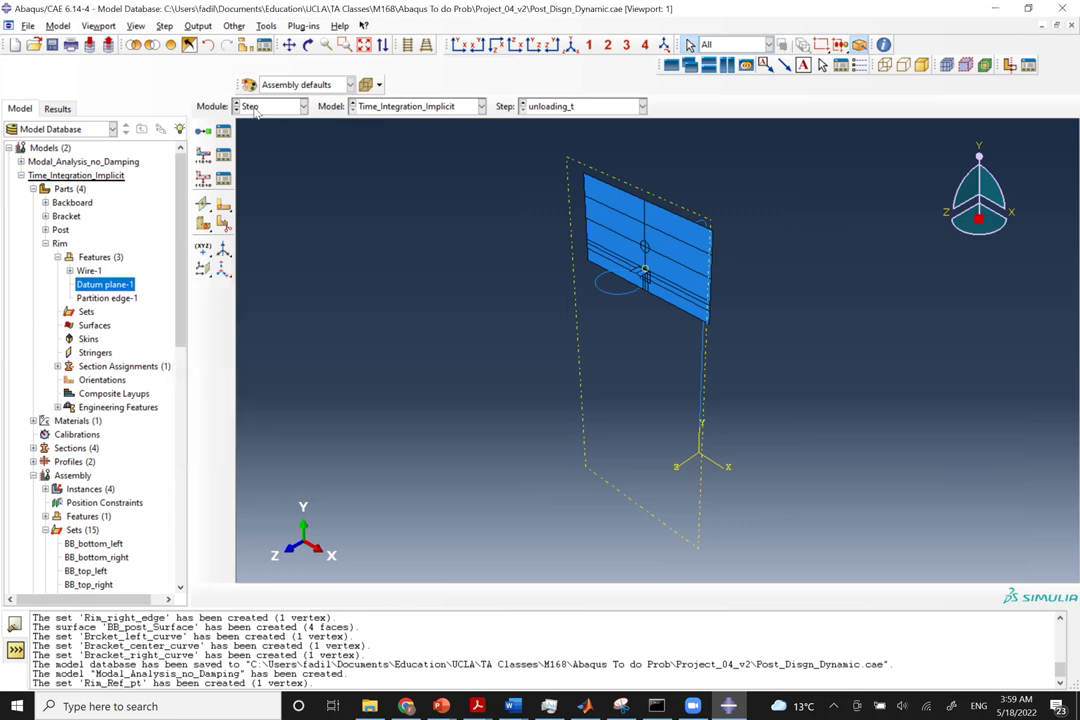
left_click(198, 26)
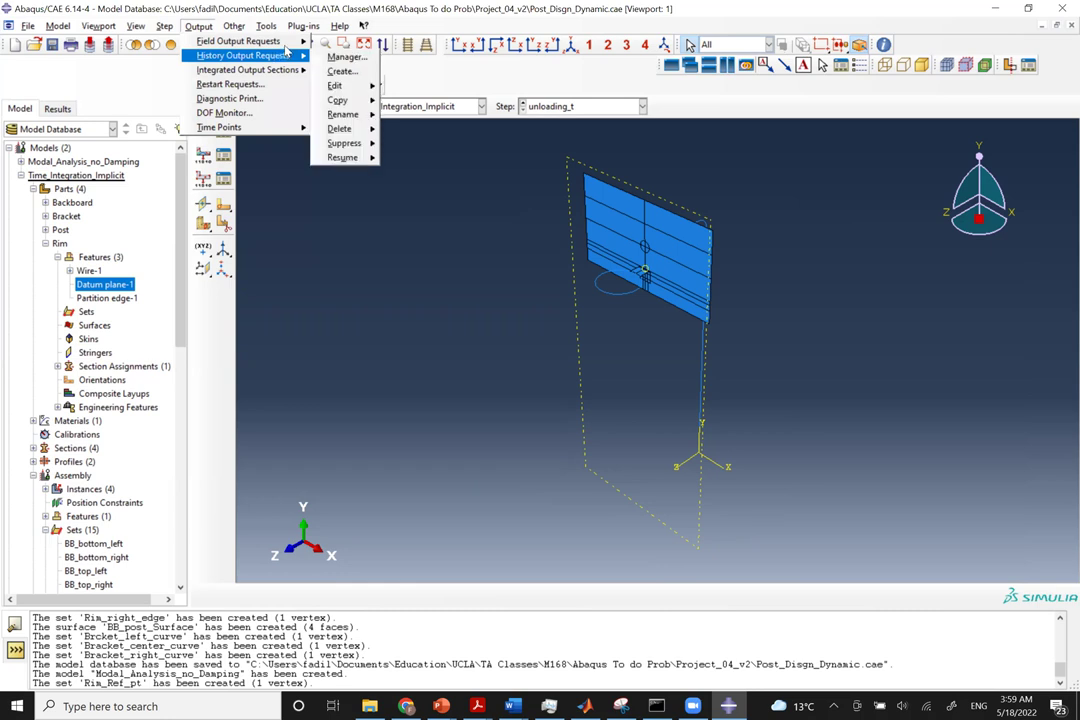
mouse_move(285, 45)
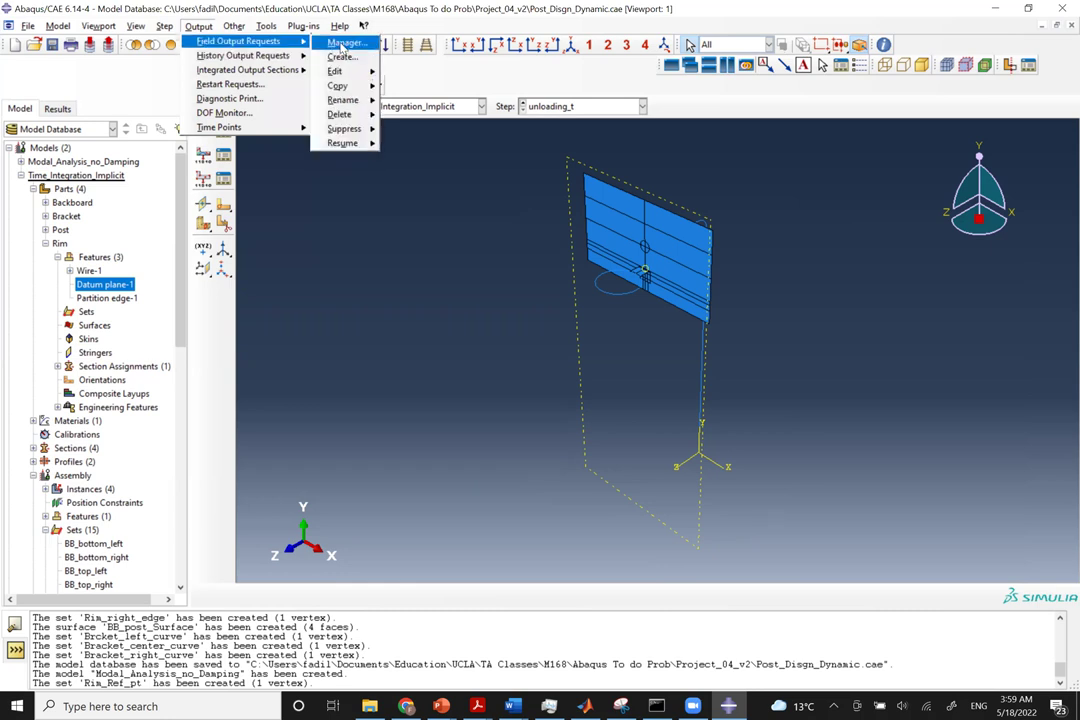
left_click(342, 45)
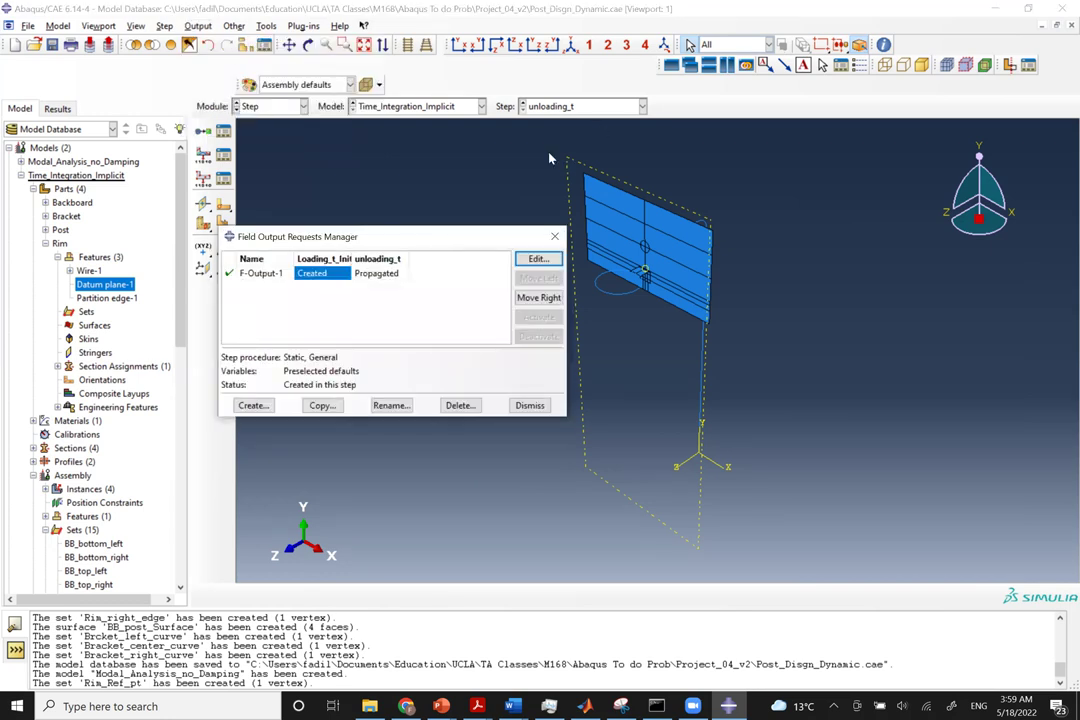
left_click(988, 13)
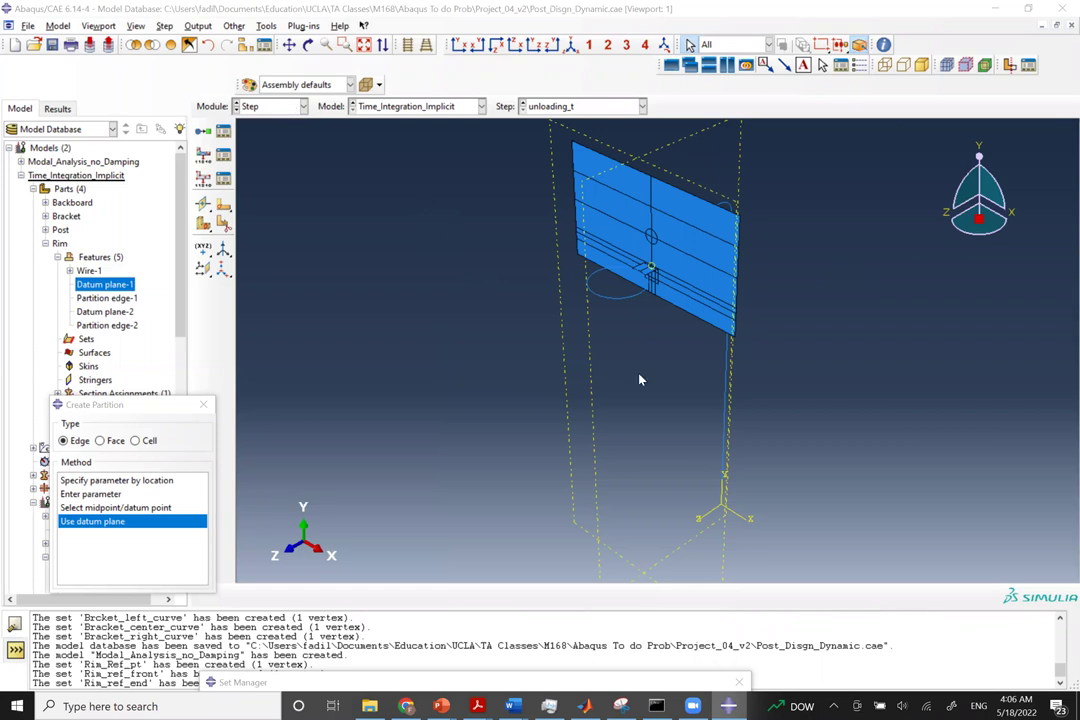
Switch to the Load module and open the Load Manager.
left_click(595, 296)
left_click(268, 106)
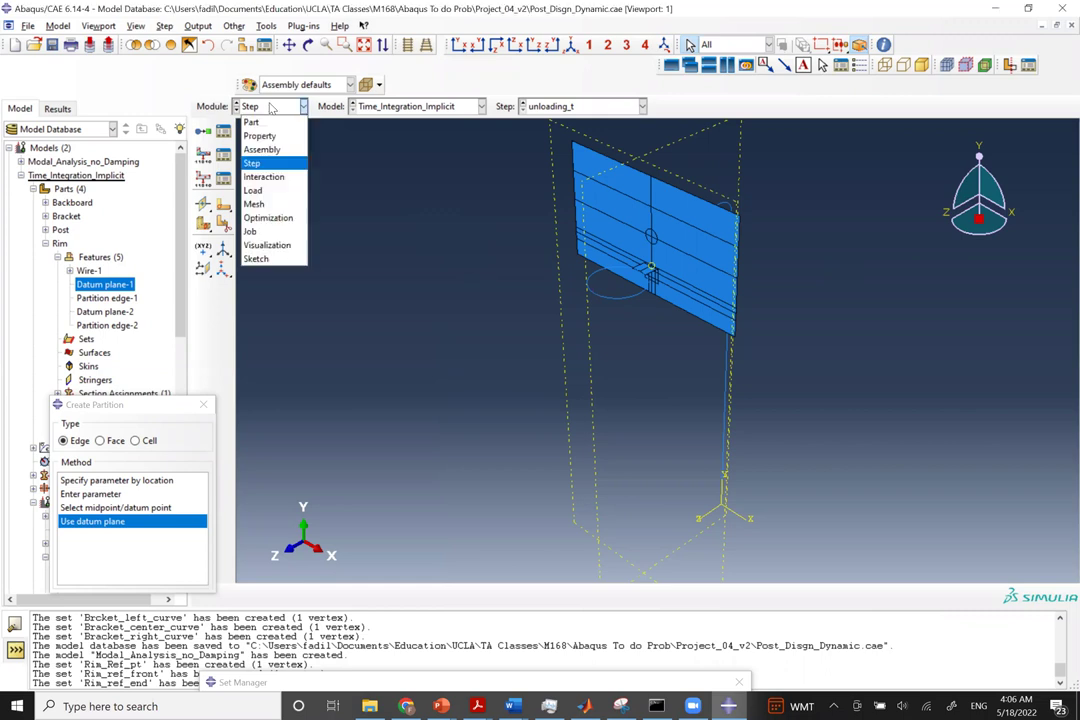
left_click(250, 193)
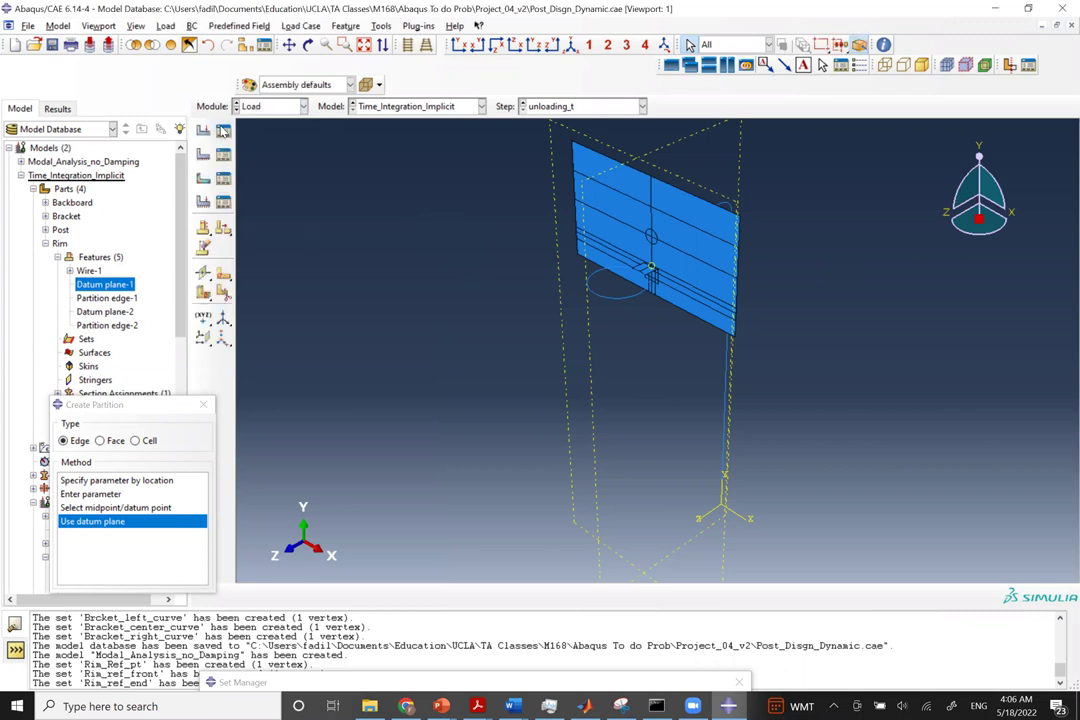
left_click(223, 131)
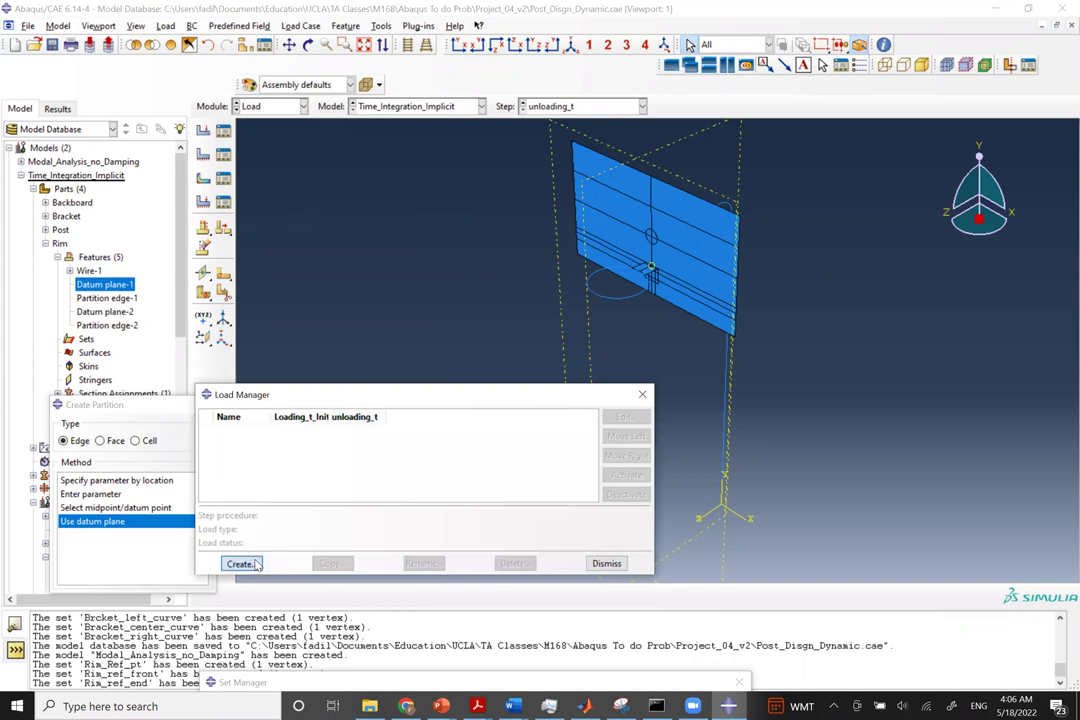
Start a mechanical concentrated force named Loading in the Loading_t_Initial_condition step.
left_click(240, 564)
left_click(280, 292)
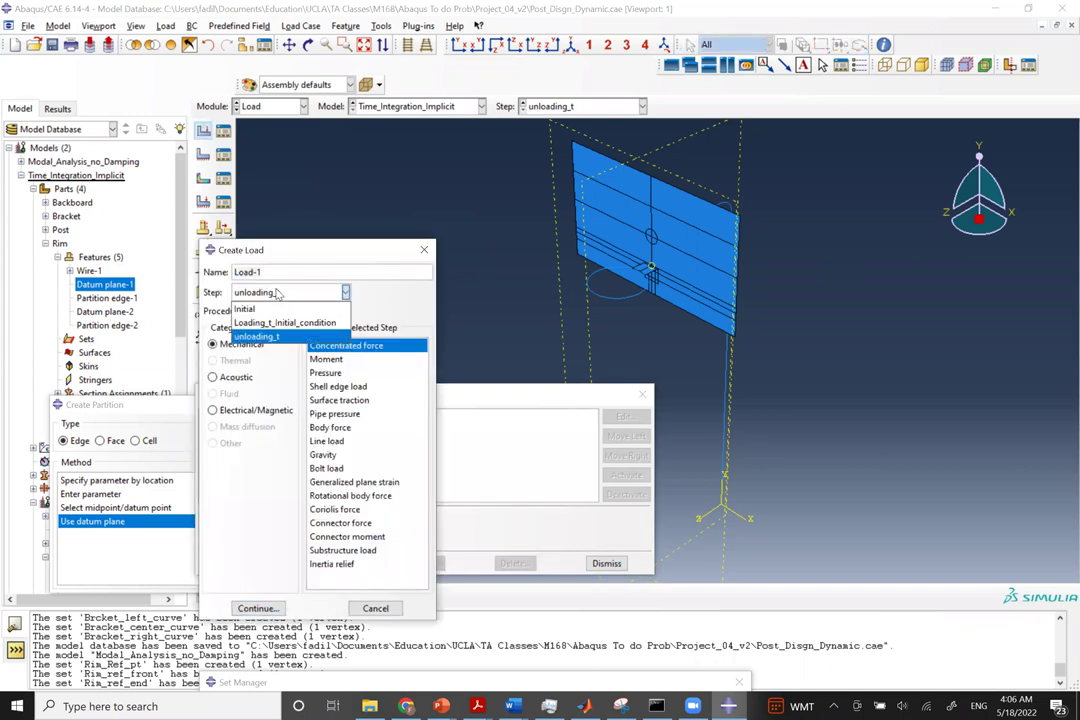
left_click(285, 322)
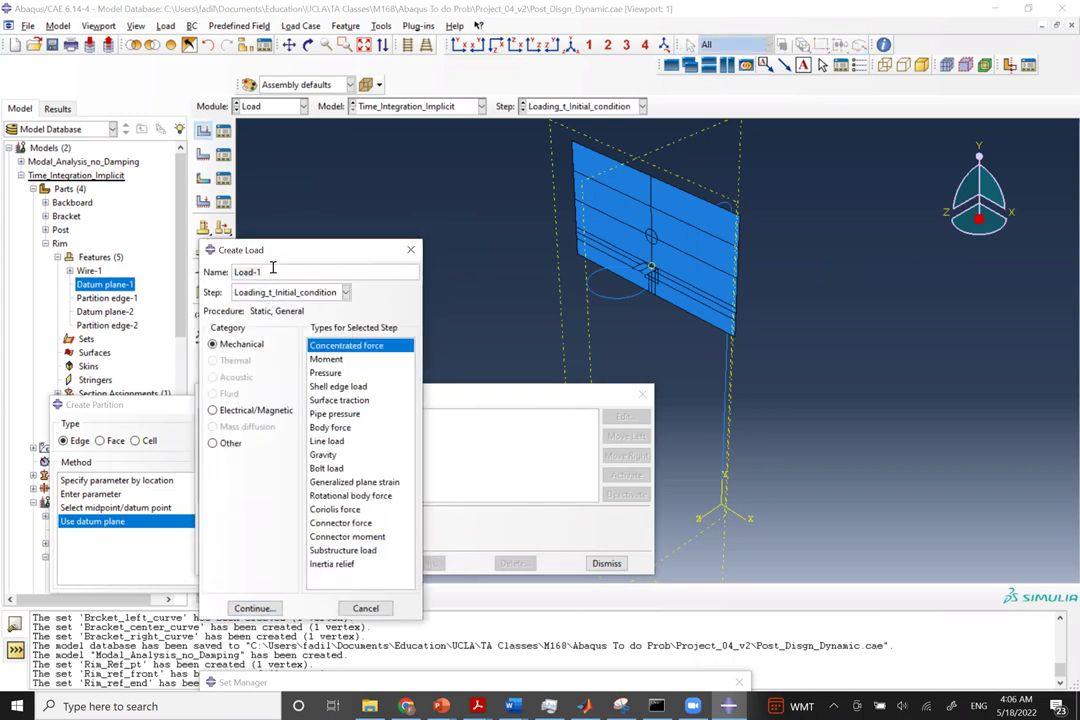
double_click(270, 272)
key("BackSpace")
type("Lo")
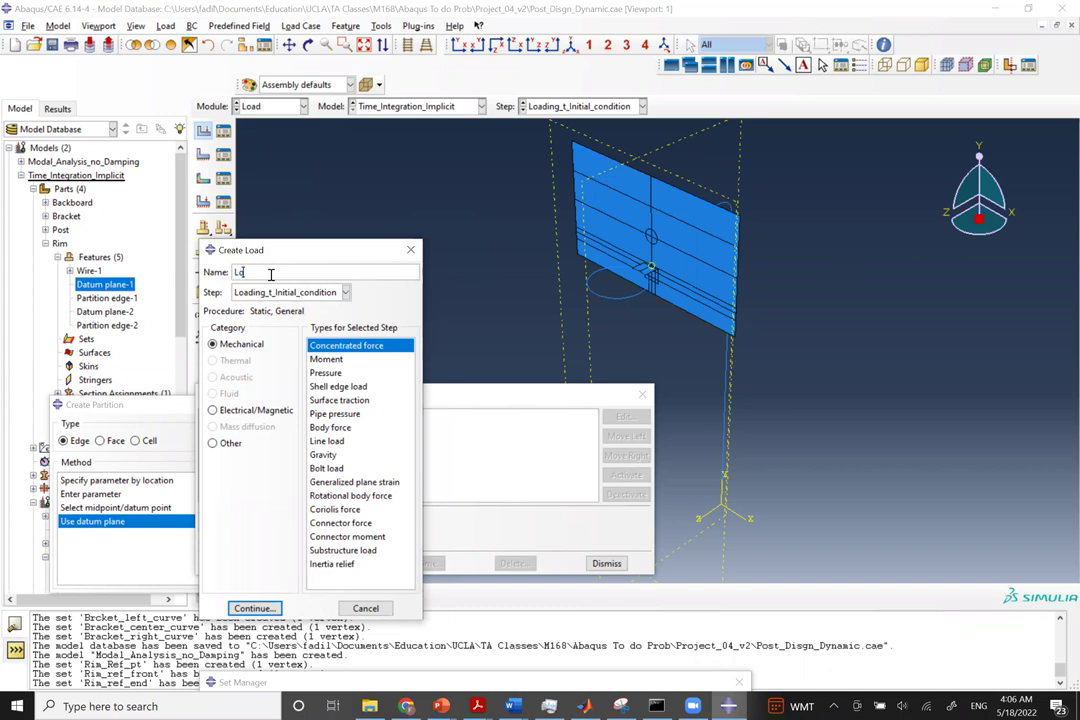
type("ading")
key("Return")
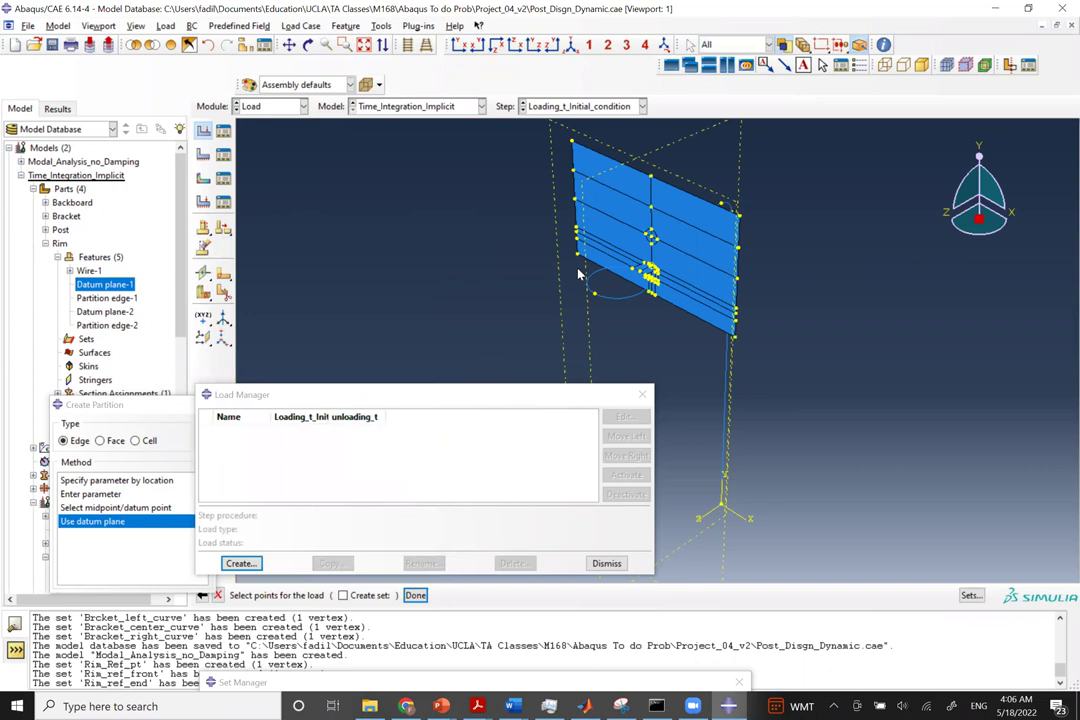
Apply the force at the rim's front point with CF1 0, CF2 -100 and CF3 0.
left_click(595, 295)
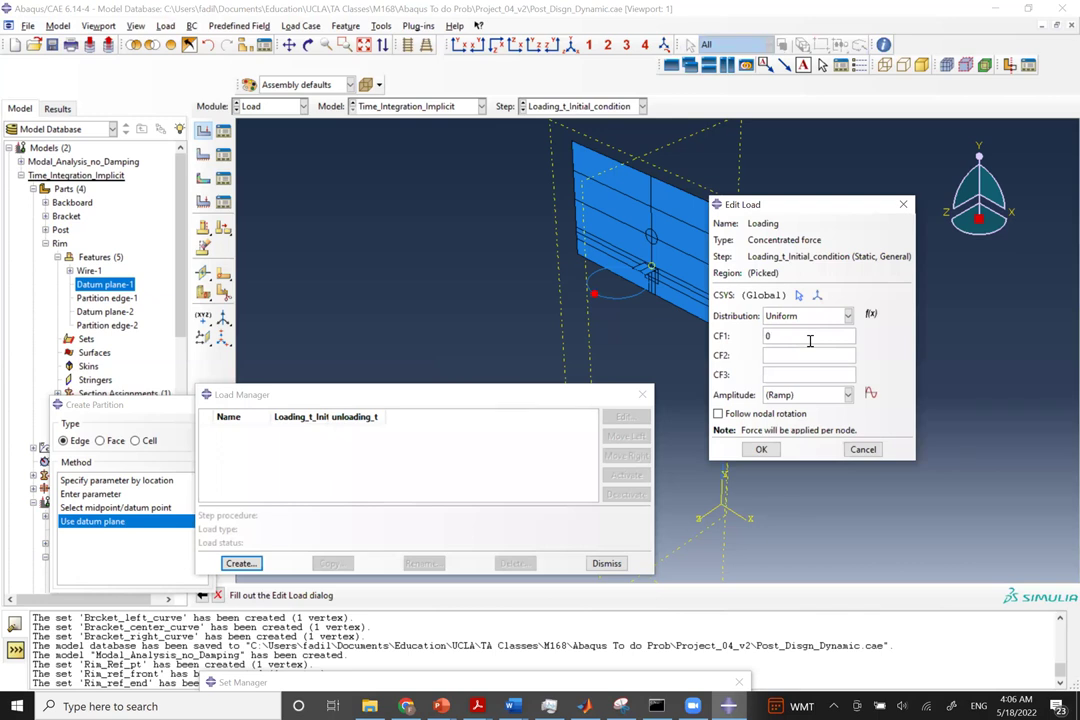
type("-100")
type("0")
left_click(762, 450)
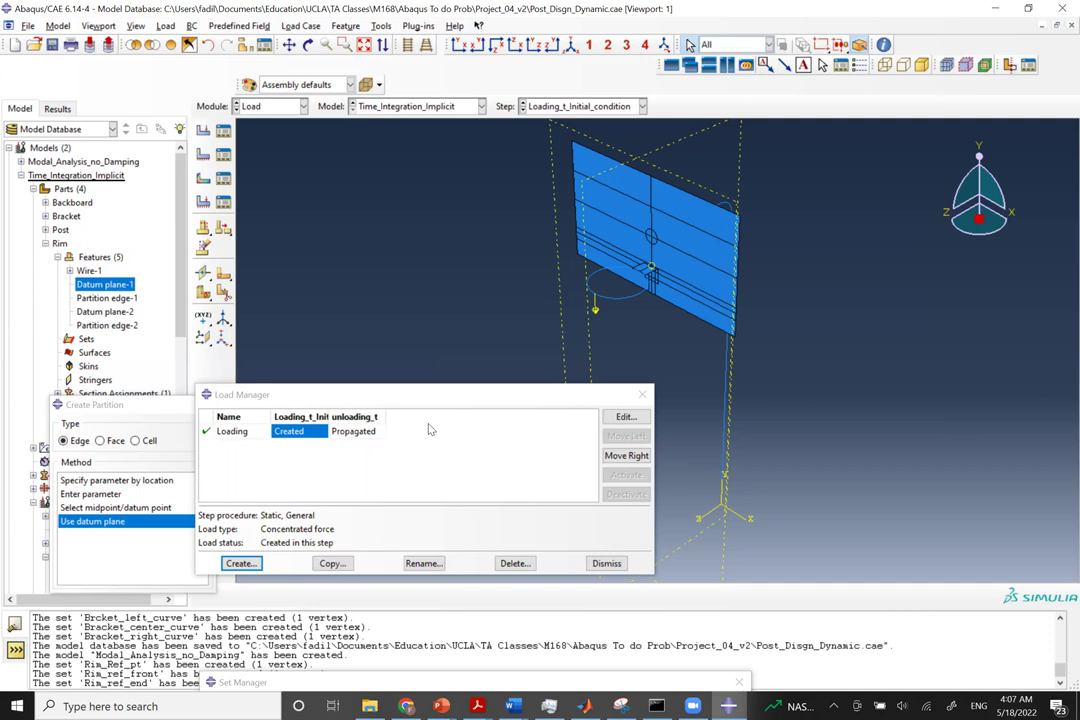
Deactivate the Loading force in the unloading_t step and close the Load Manager.
left_click(328, 413)
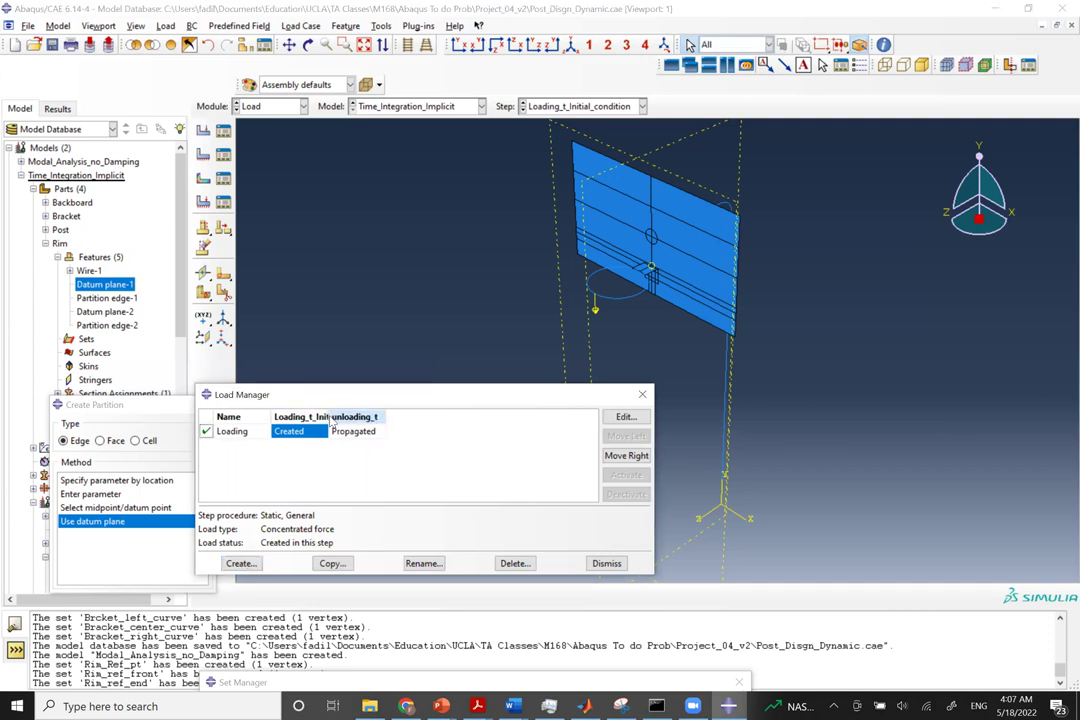
left_click_drag(328, 416, 546, 415)
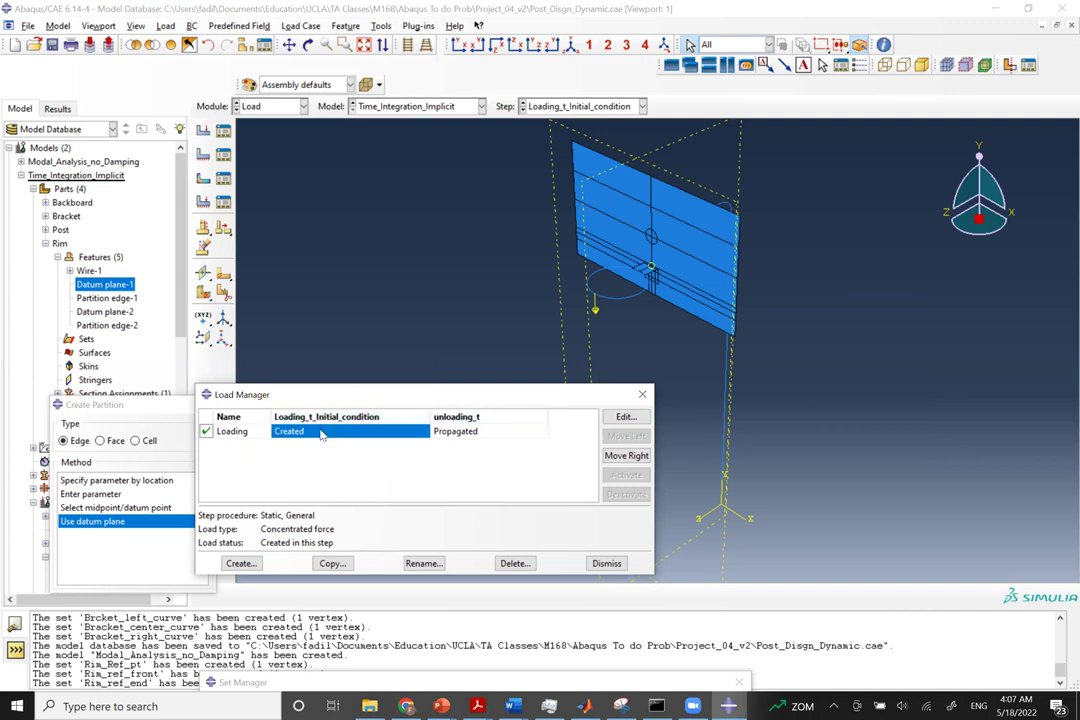
left_click(463, 432)
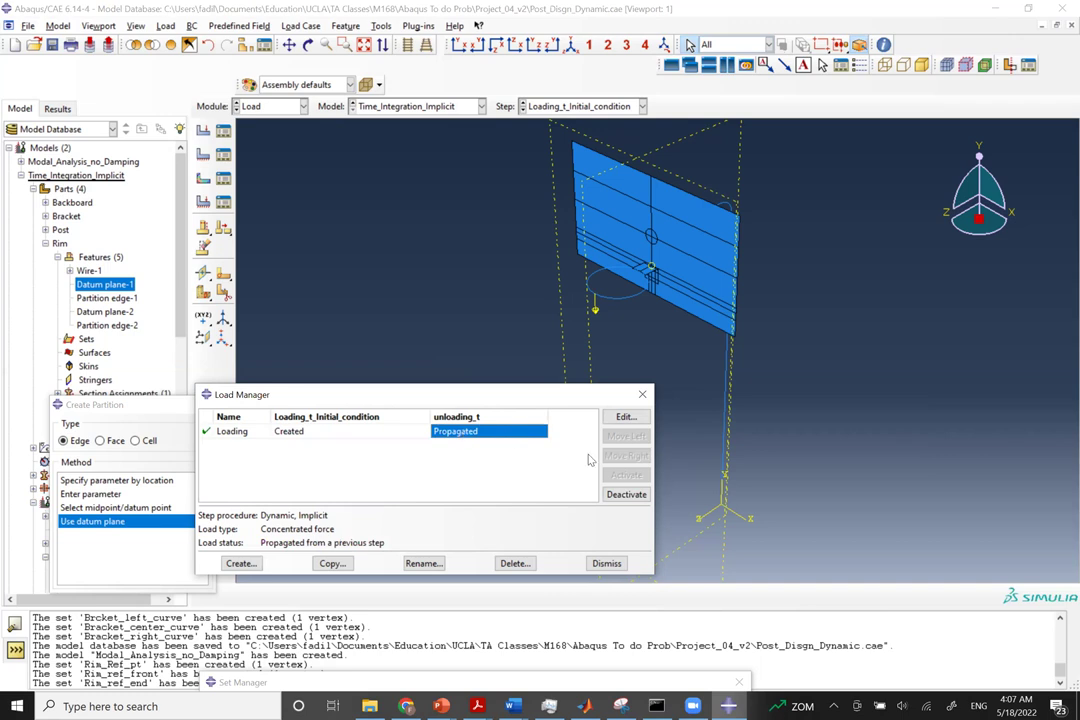
left_click(627, 495)
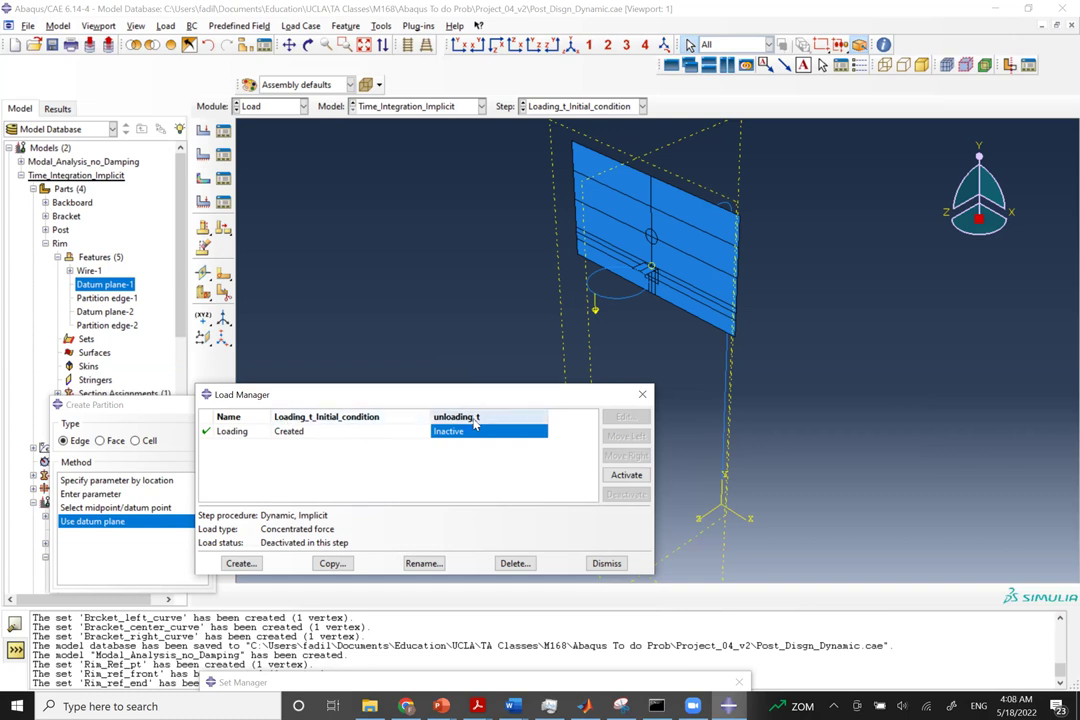
left_click(606, 564)
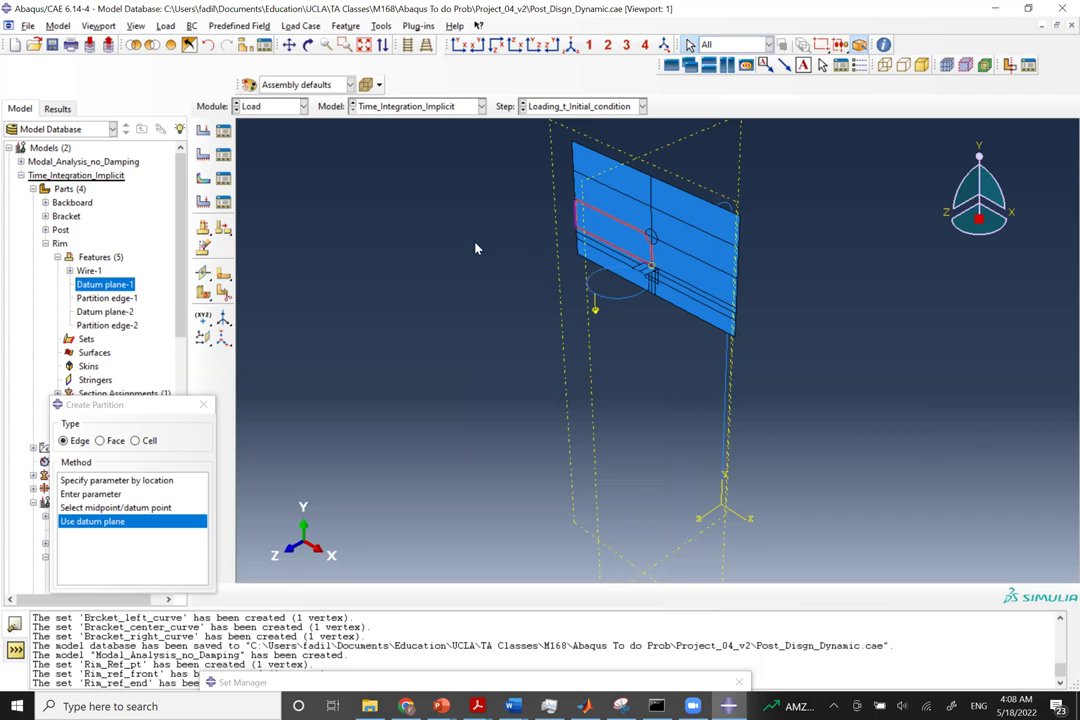
In the Mesh module, assign Quad element shape and Structured technique to the backboard regions, excluding the poorly shaped ones around the circle.
left_click(268, 106)
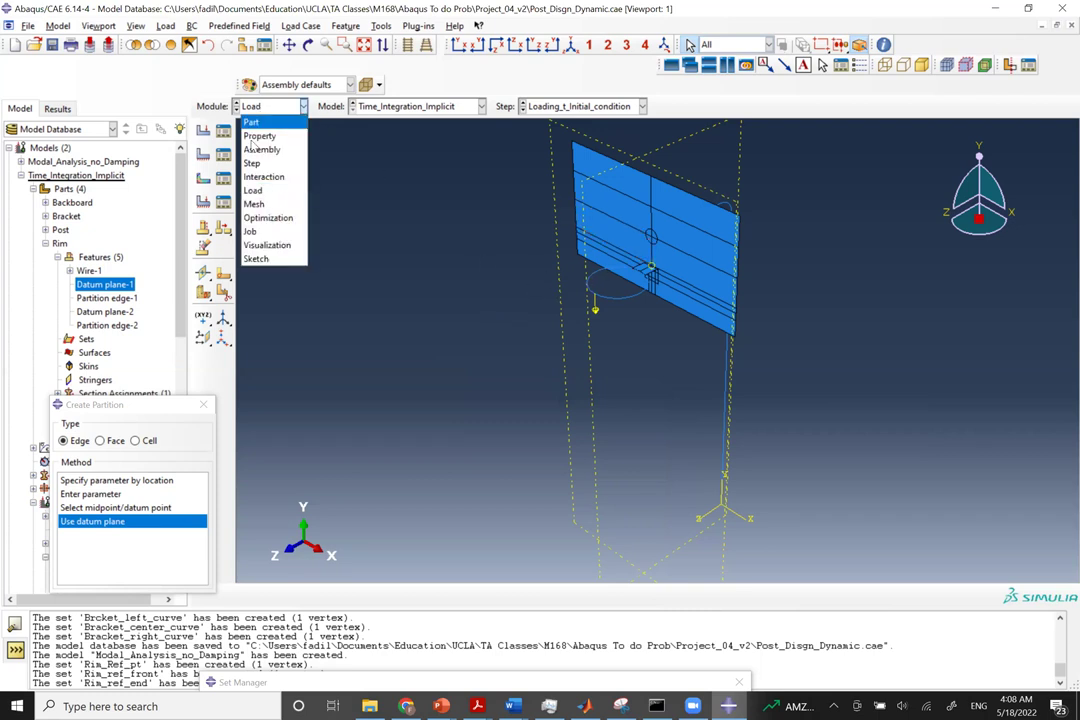
left_click(258, 206)
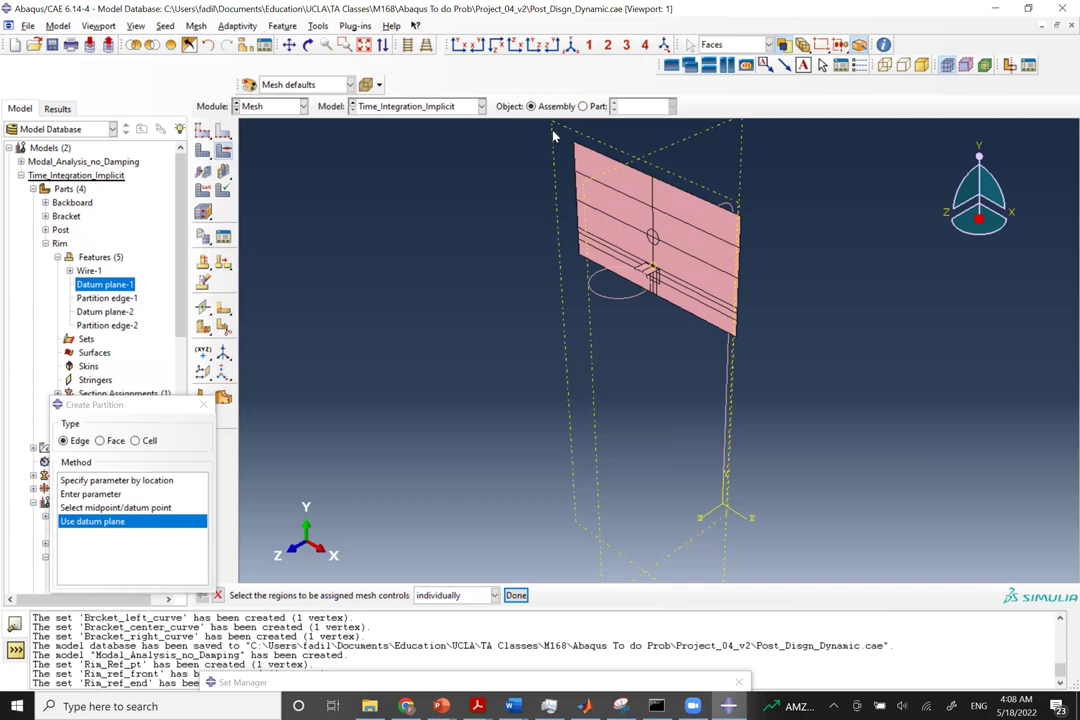
left_click_drag(551, 131, 771, 356)
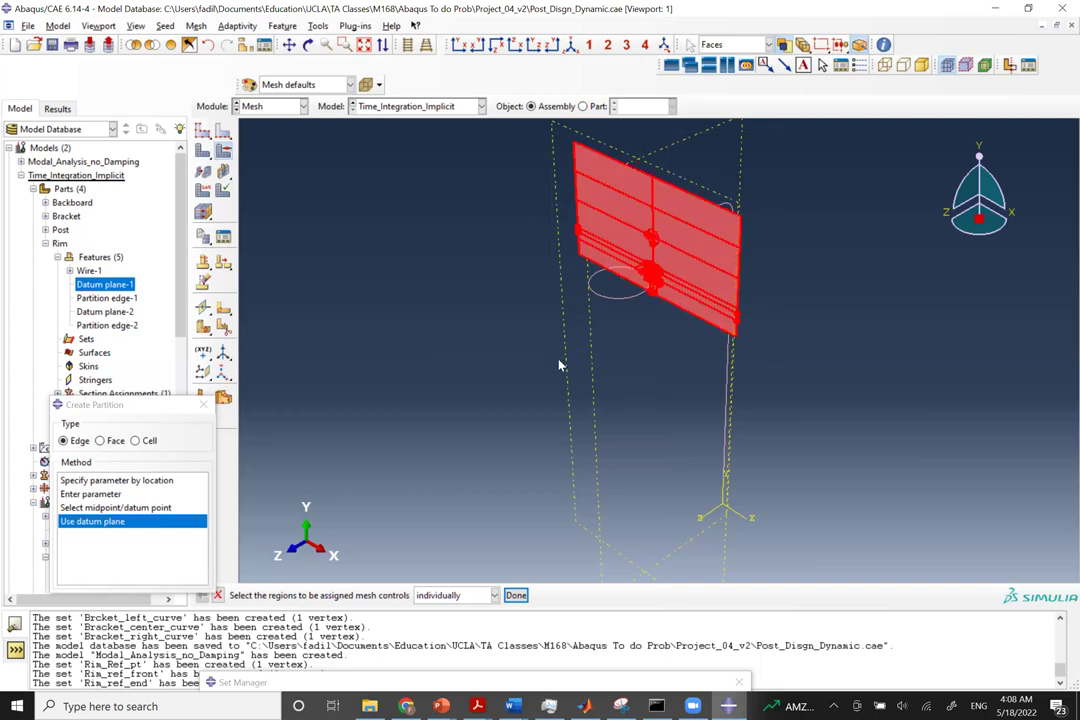
left_click(516, 595)
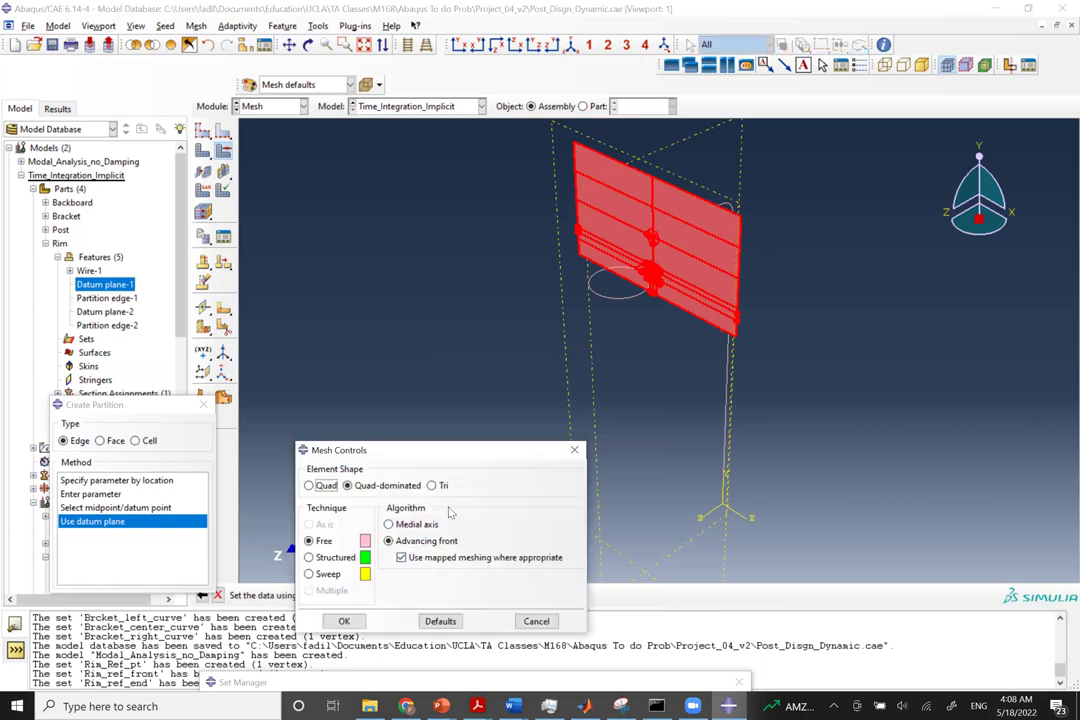
left_click(309, 557)
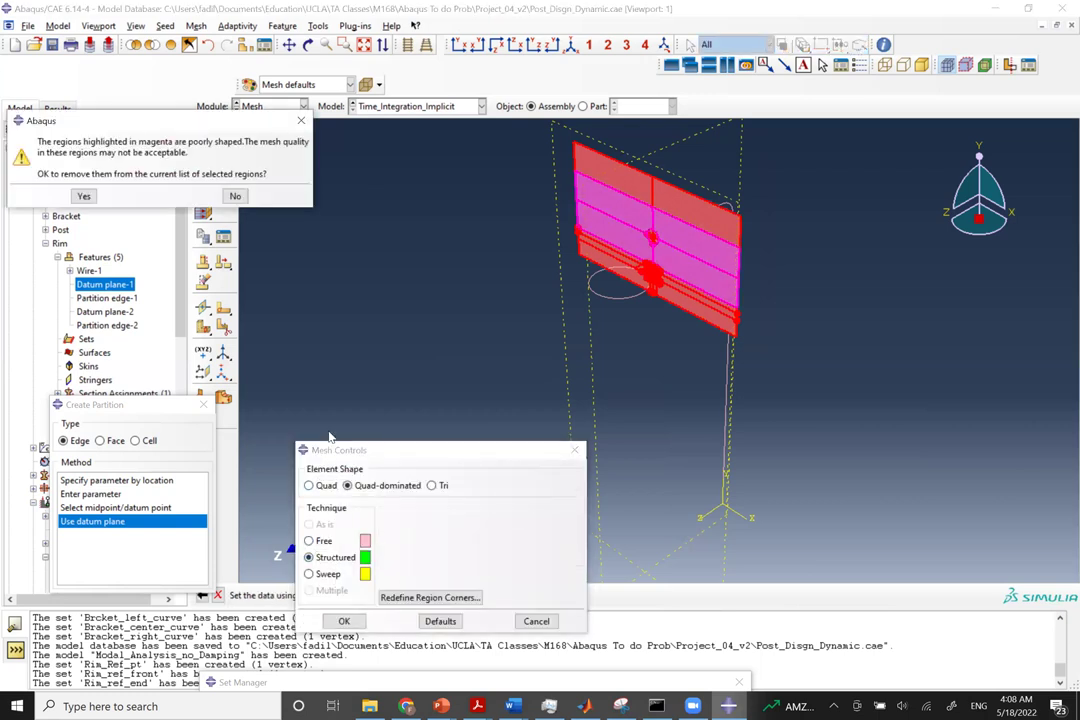
left_click(86, 197)
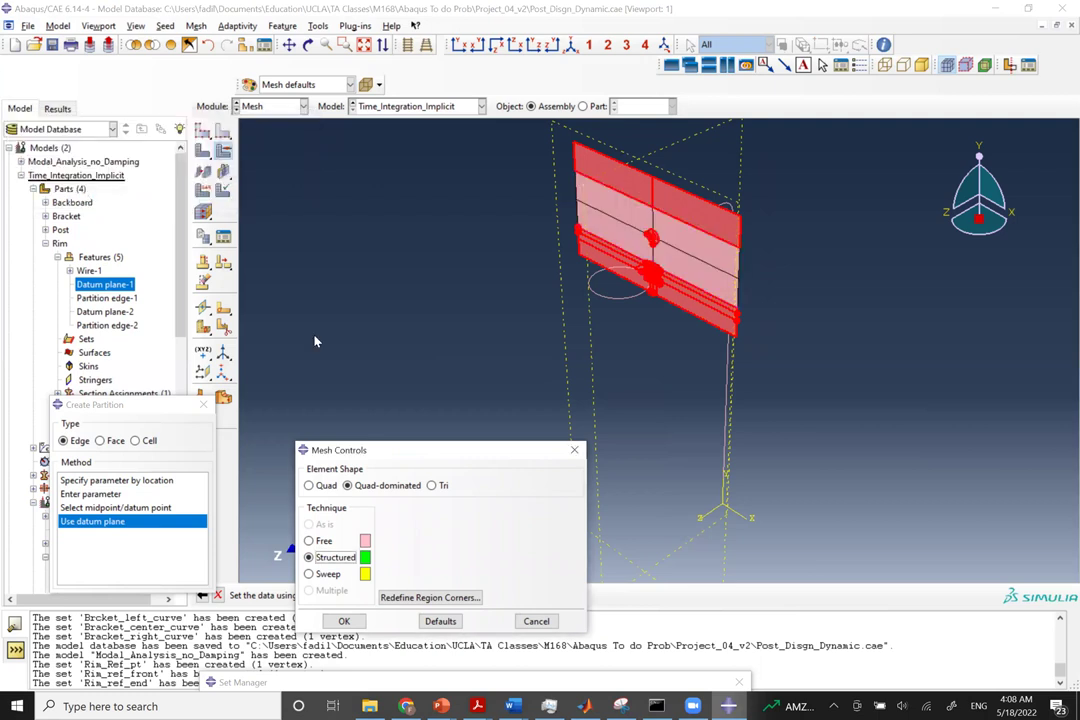
left_click(310, 485)
left_click(344, 621)
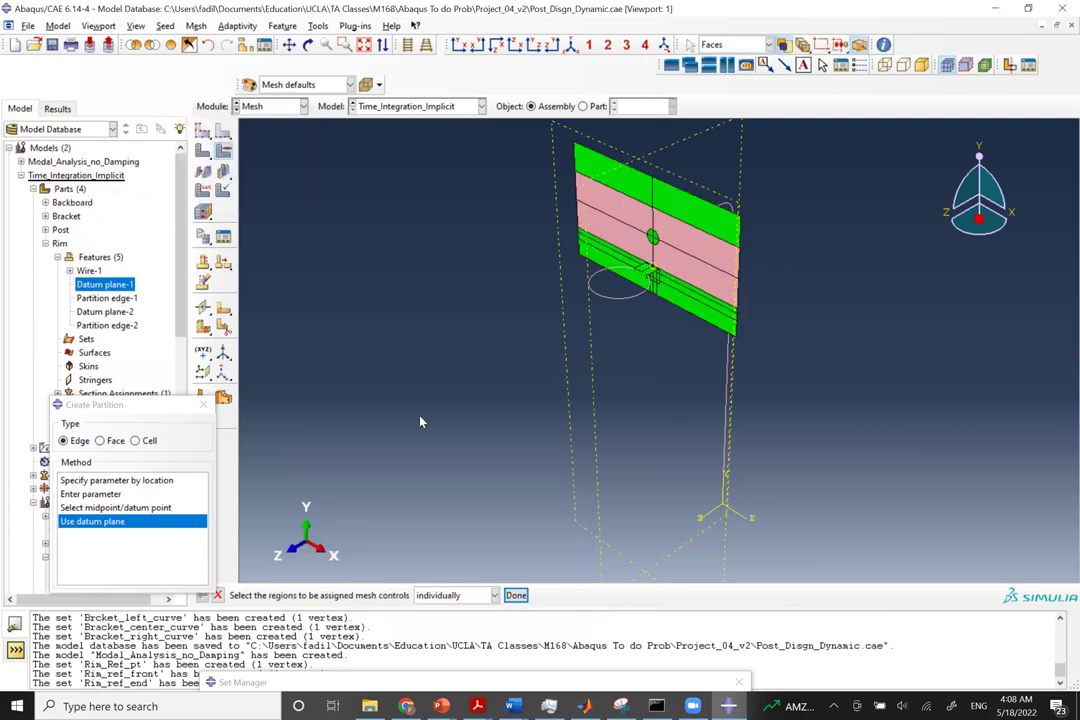
Remove the bracket and rim instances from the display.
scroll(637, 231, "up", 2)
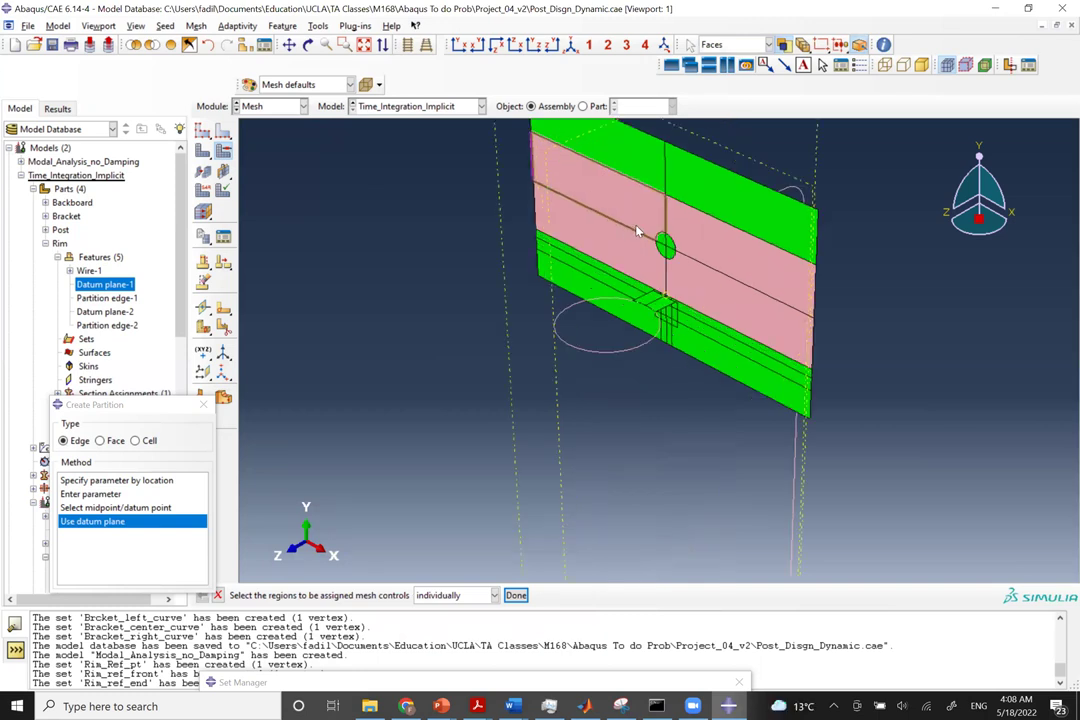
scroll(637, 231, "up", 1)
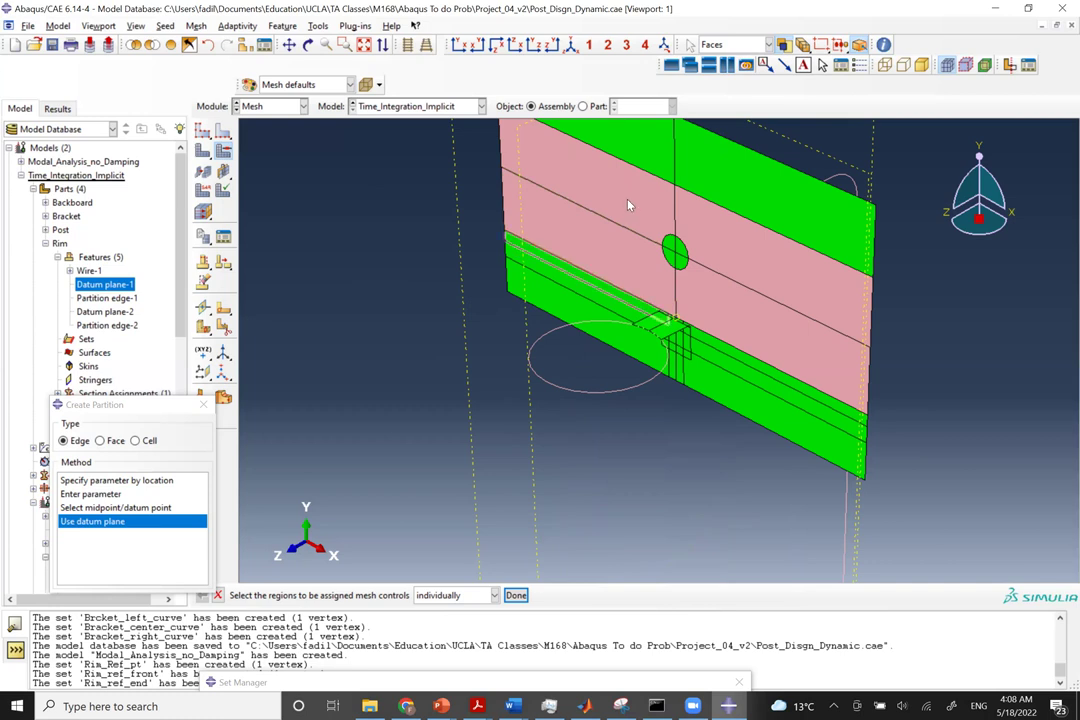
left_click(516, 180)
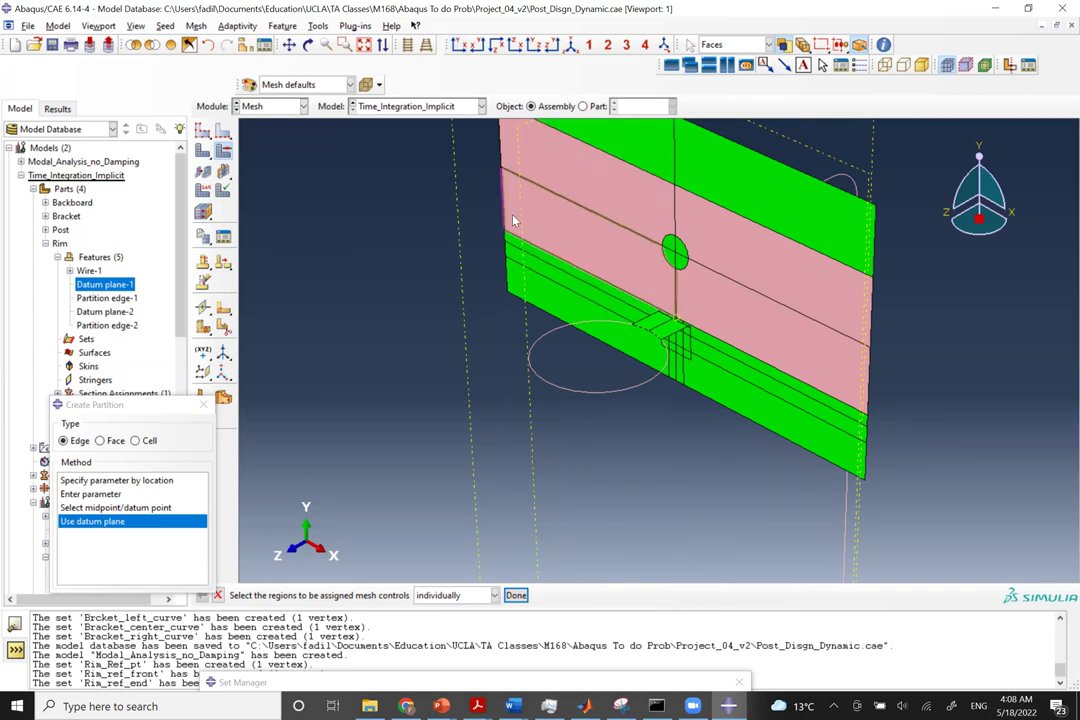
left_click(152, 45)
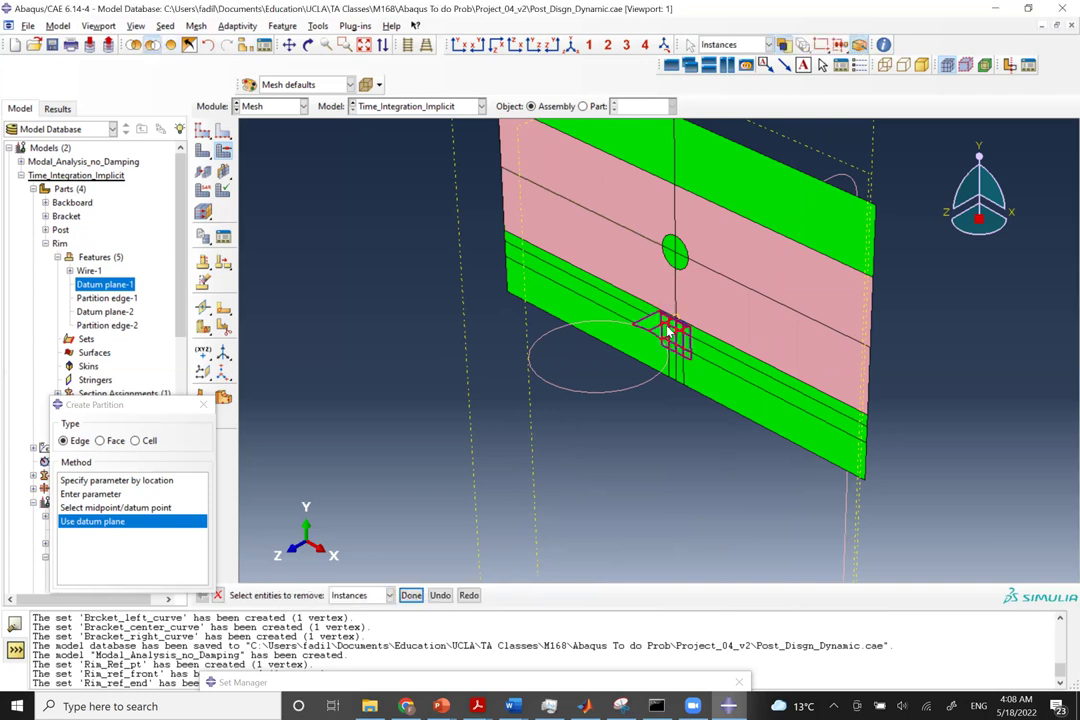
left_click(551, 383)
left_click(520, 195)
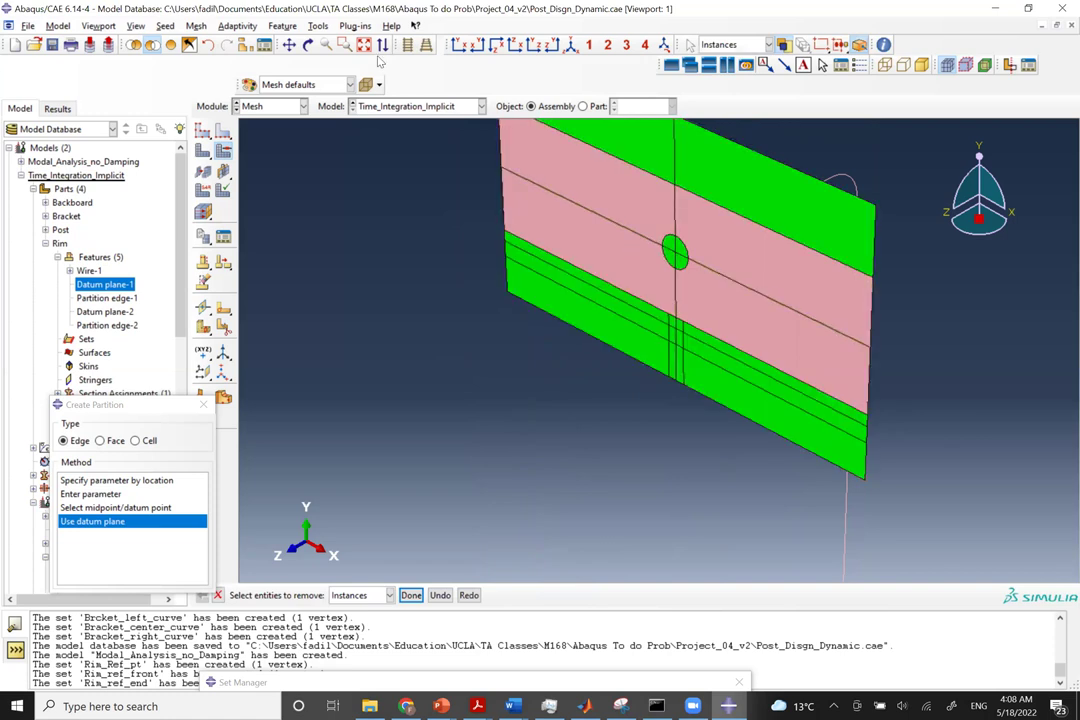
Show the model in the front XY view and remove the post from the display to isolate the backboard.
left_click(428, 45)
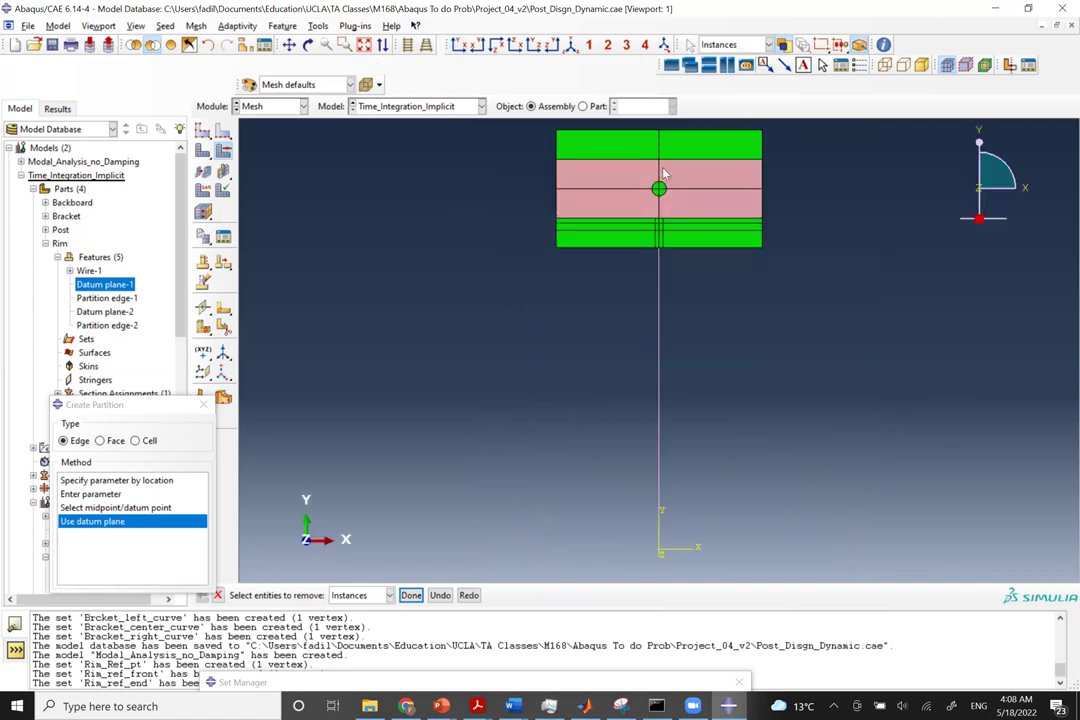
left_click(616, 322)
scroll(621, 152, "up", 3)
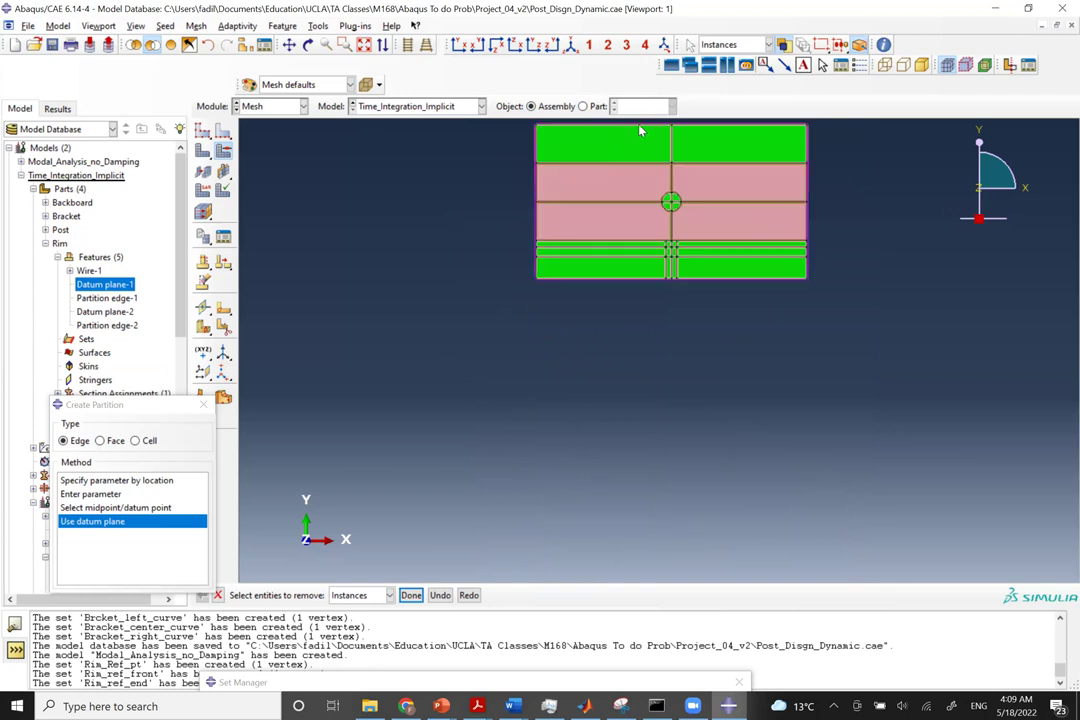
scroll(640, 130, "up", 5)
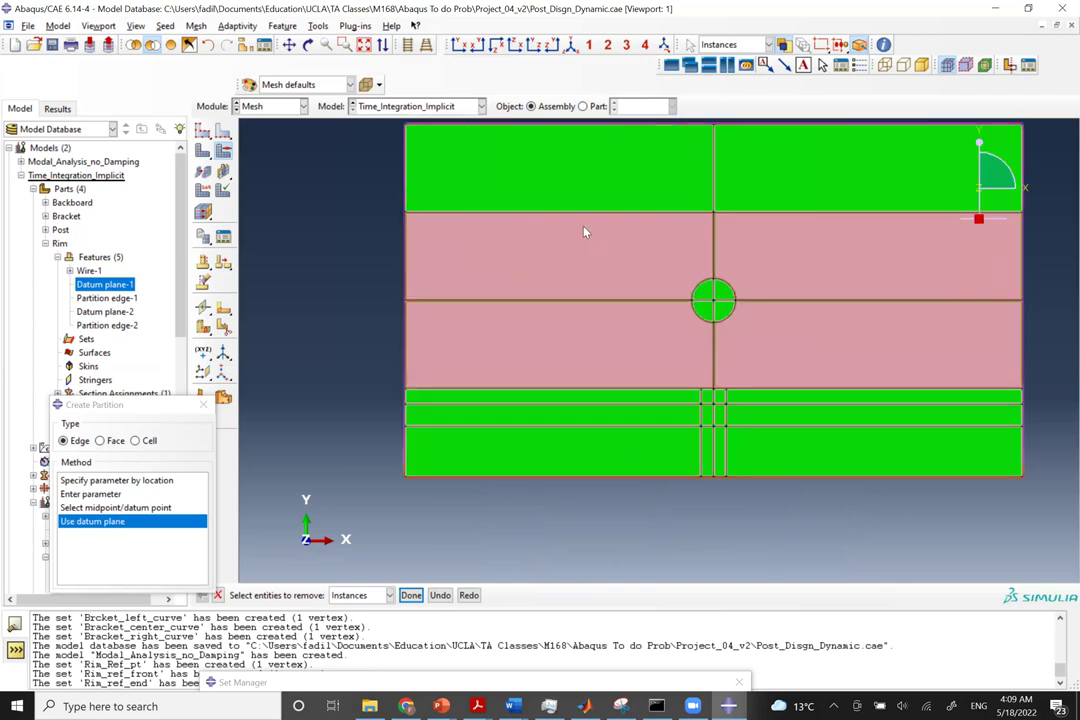
scroll(585, 232, "down", 3)
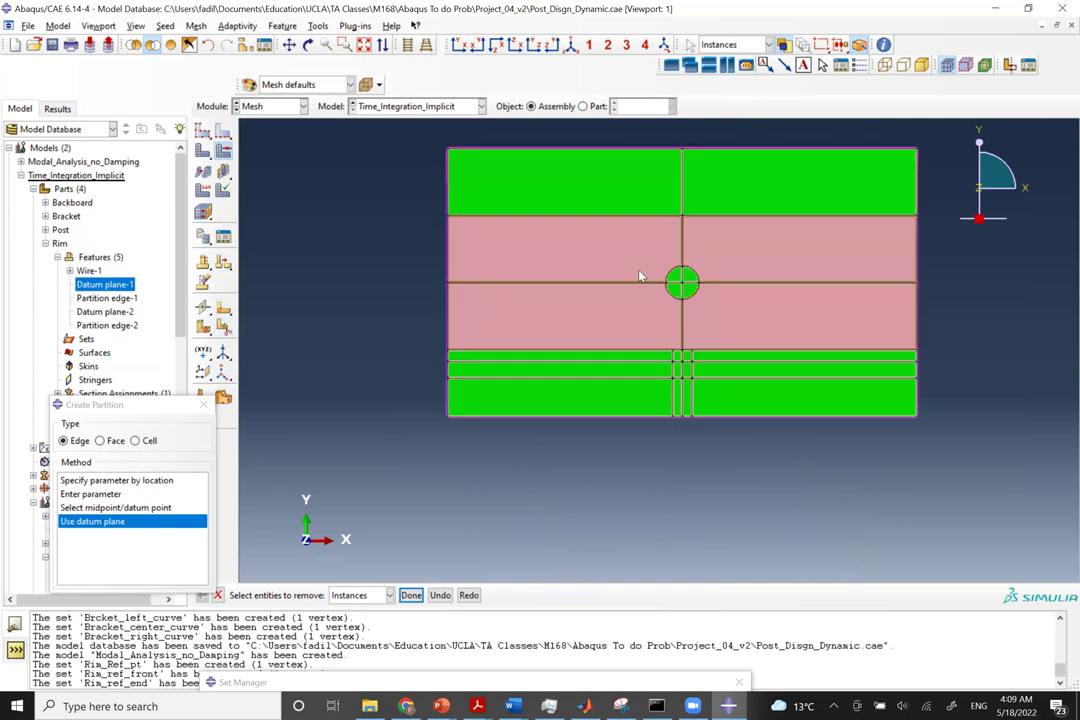
left_click_drag(571, 240, 752, 317)
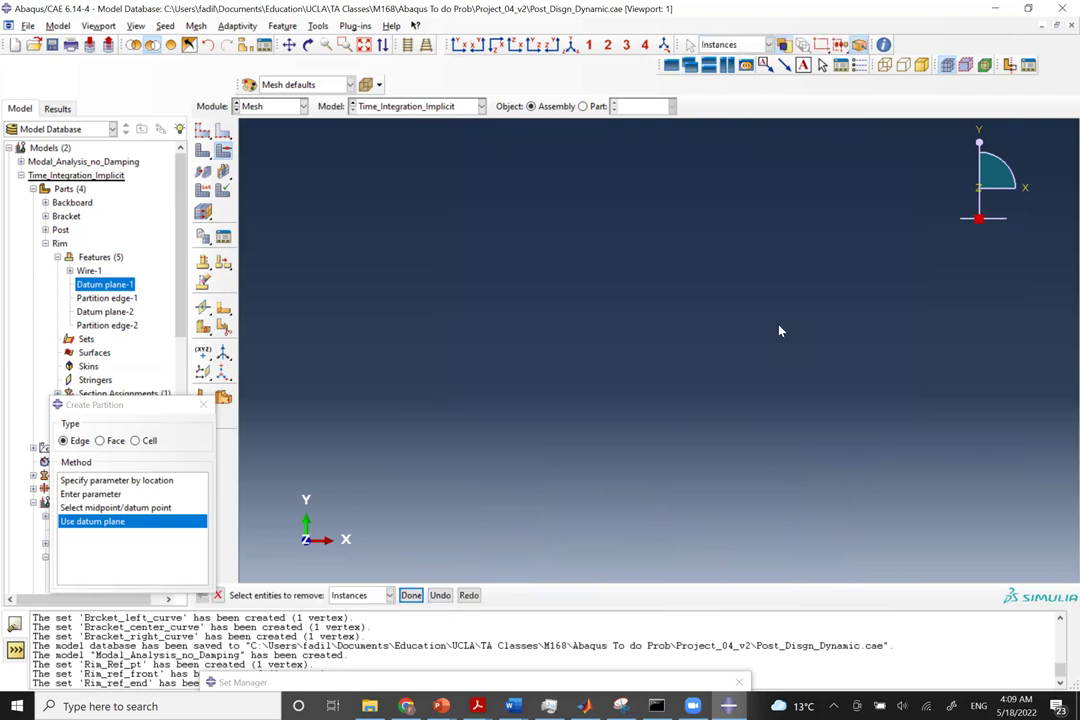
left_click(411, 595)
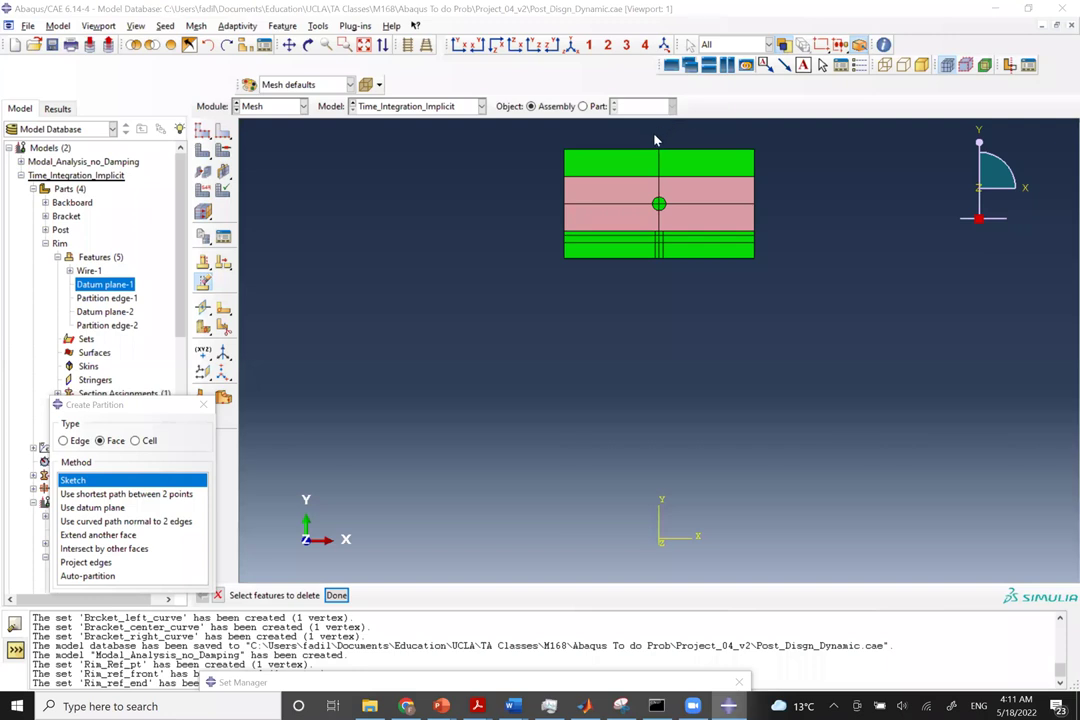
Create a datum plane offset -4 from the YZ plane and turn off perspective in the viewport.
scroll(656, 140, "up", 3)
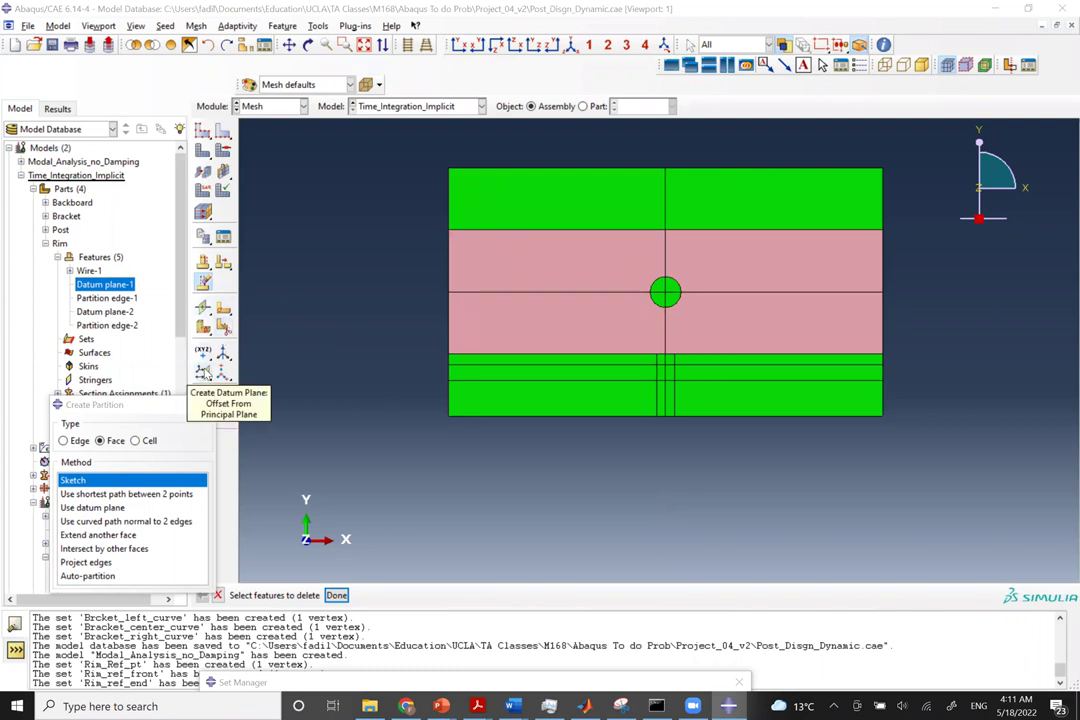
left_click(204, 372)
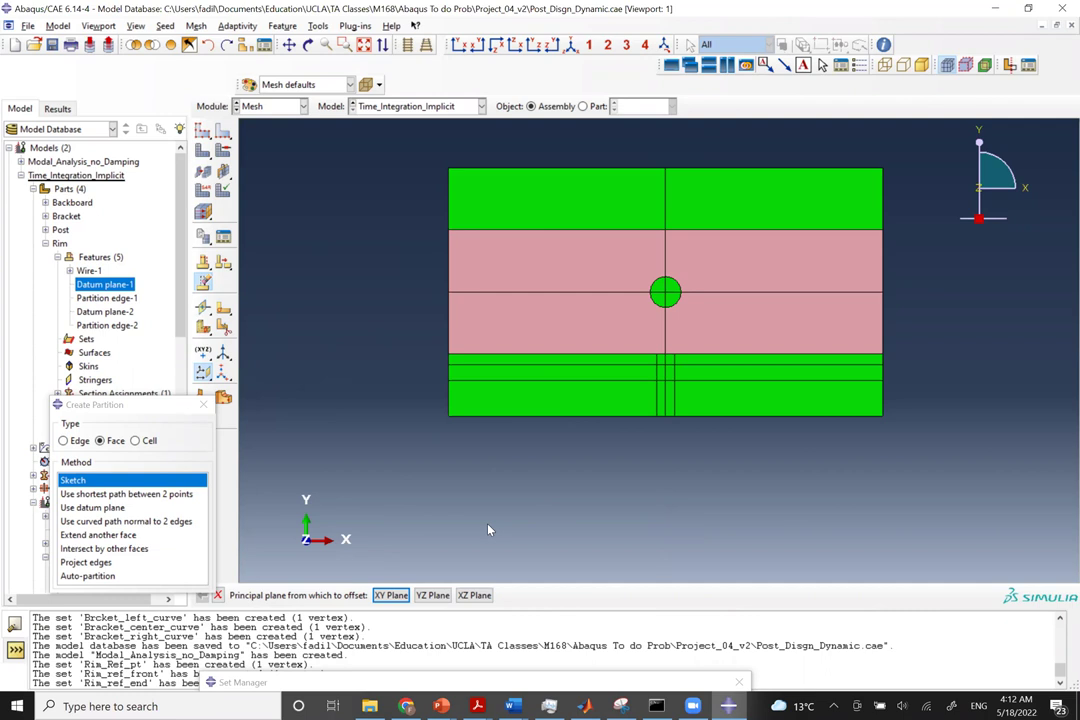
left_click(431, 595)
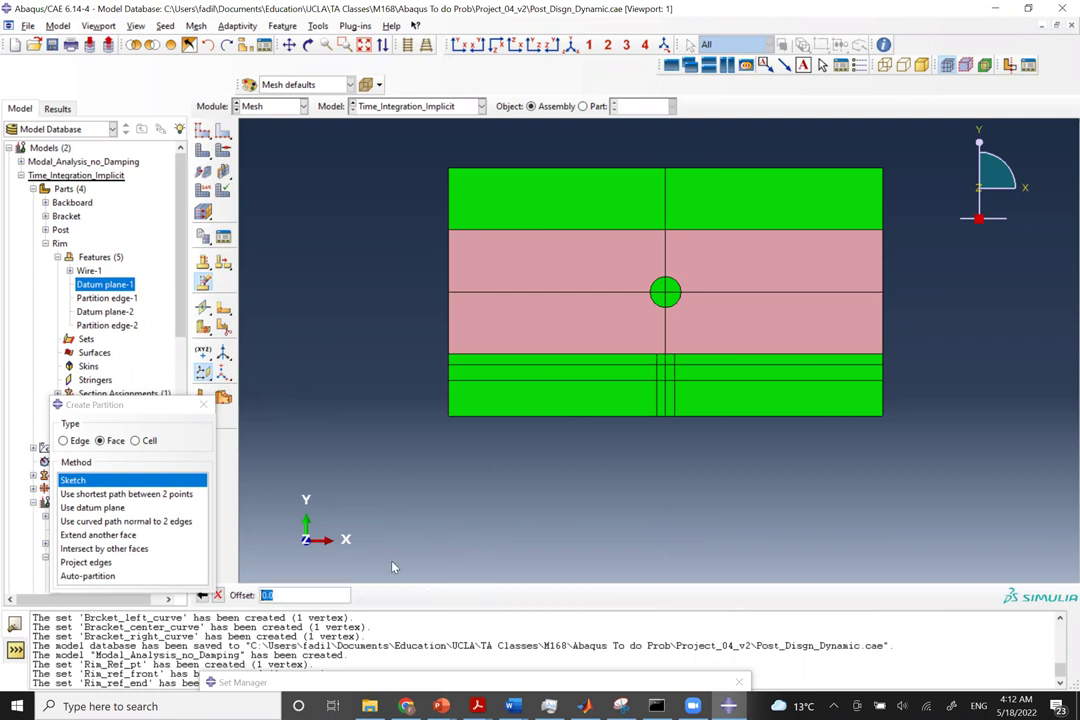
type("-4")
key("Return")
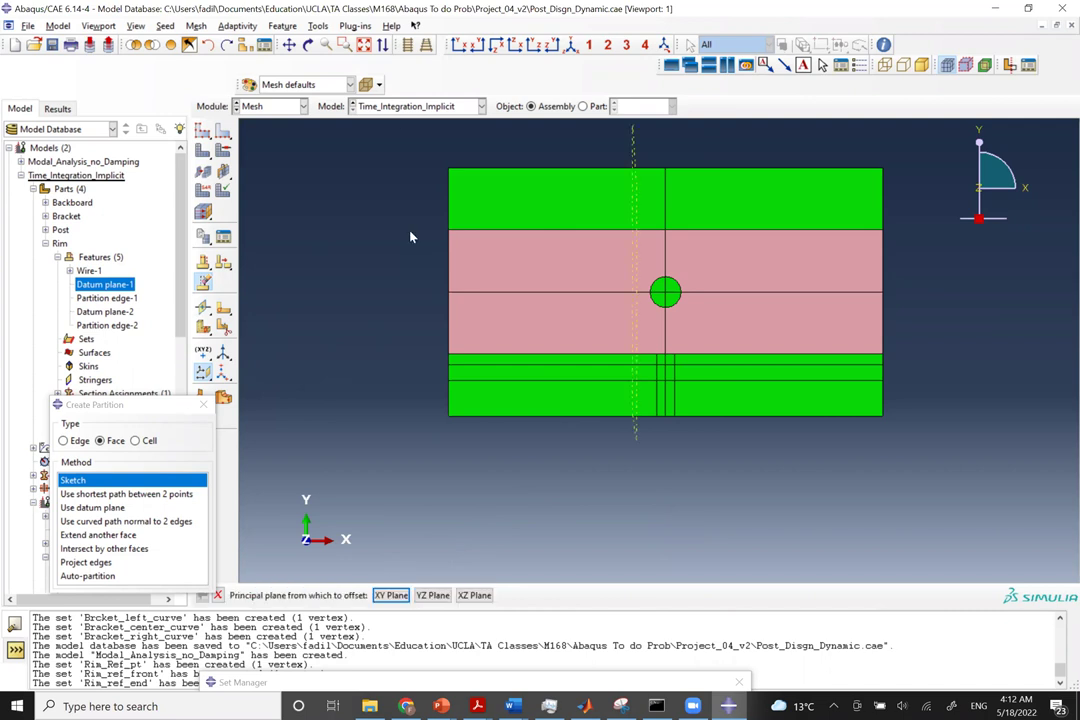
left_click(345, 44)
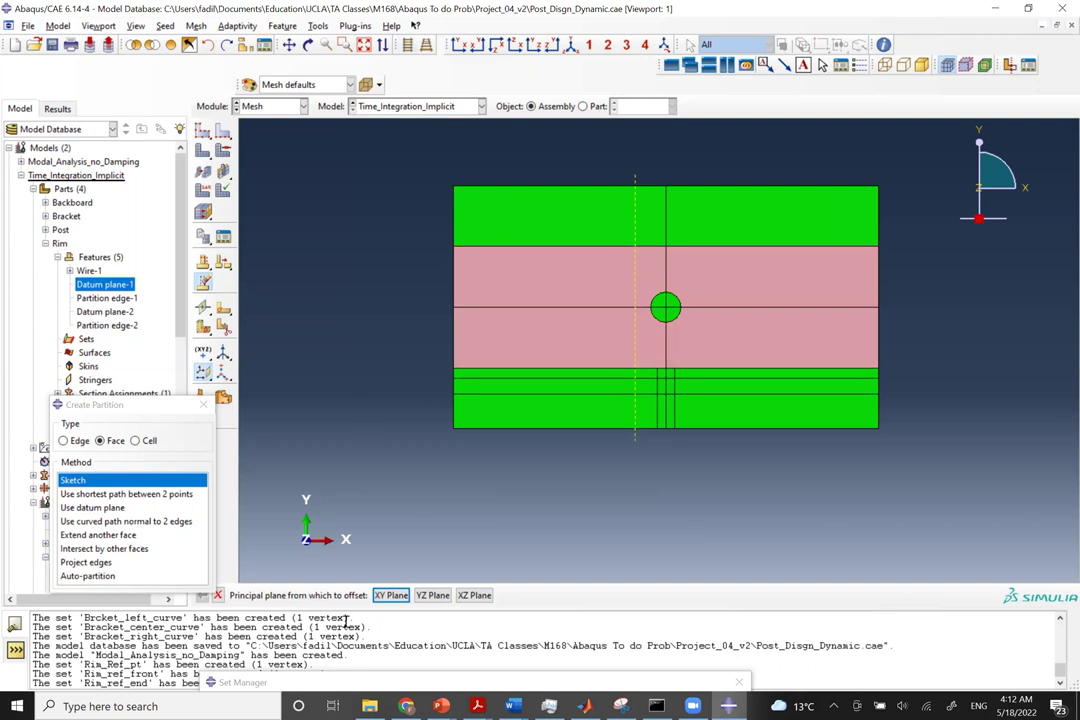
Create a datum plane offset -5 from the XY plane.
middle_click(442, 538)
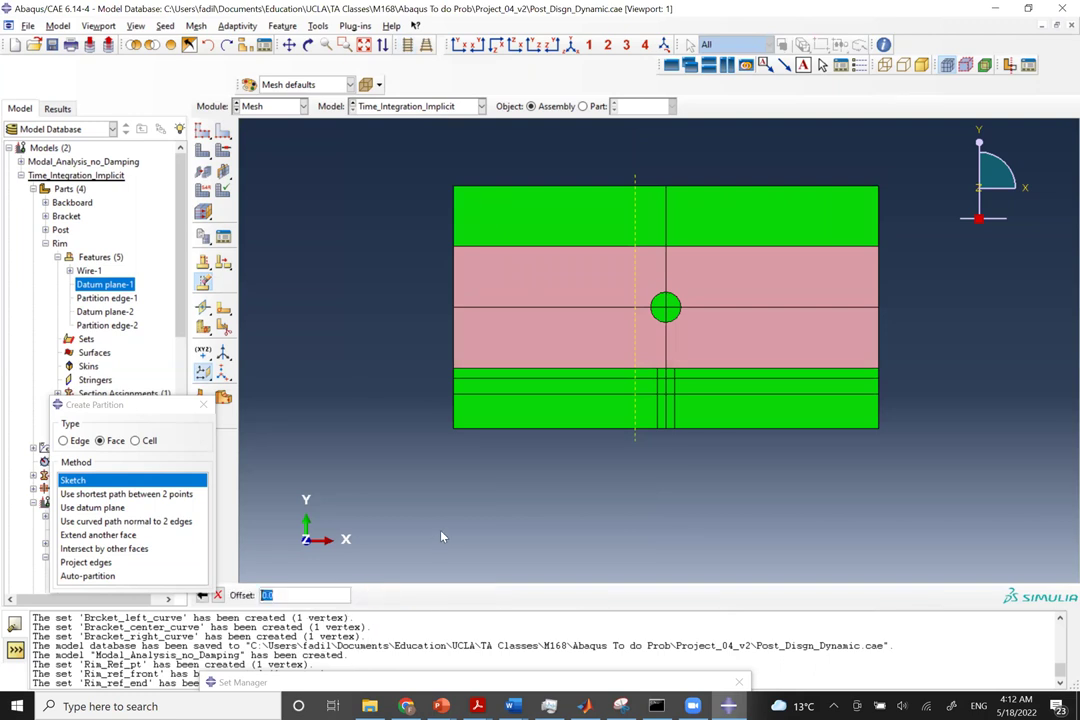
type("-5")
key("Return")
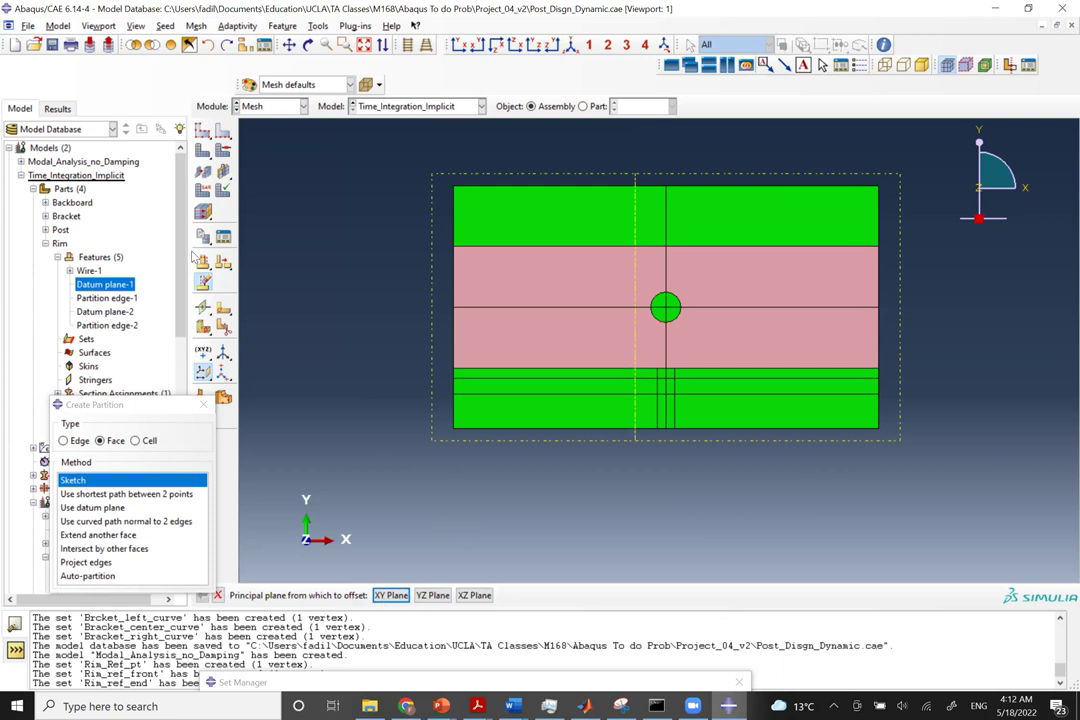
Delete the datum plane that was offset from the XY plane.
left_click(205, 283)
left_click(205, 283)
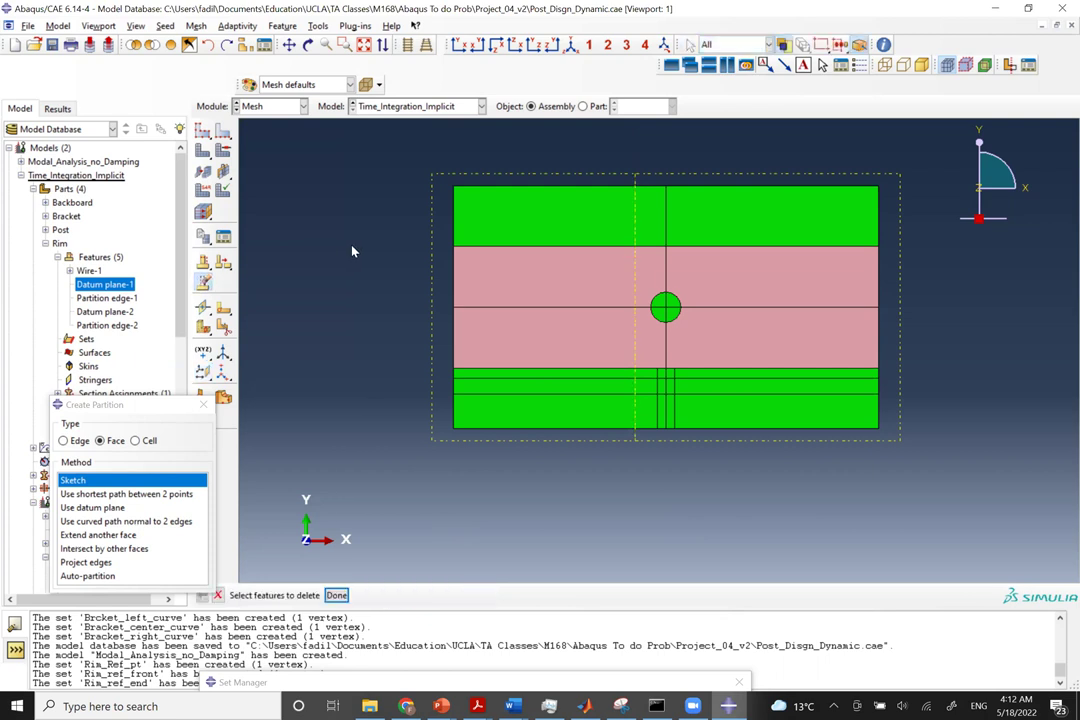
left_click(432, 181)
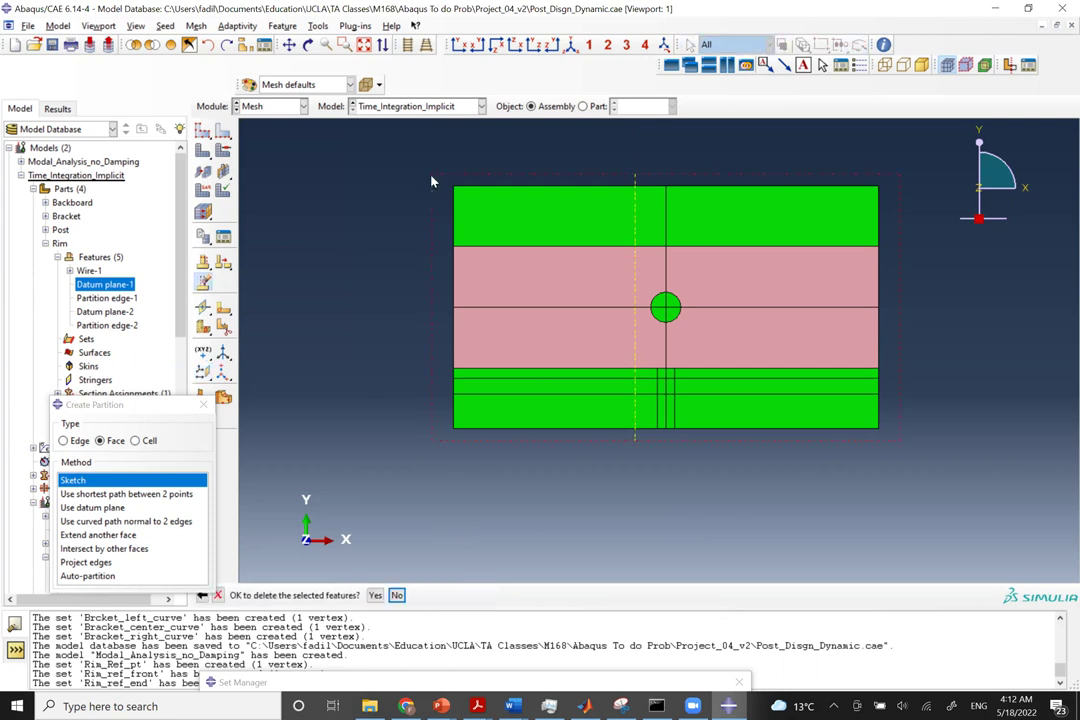
left_click(375, 595)
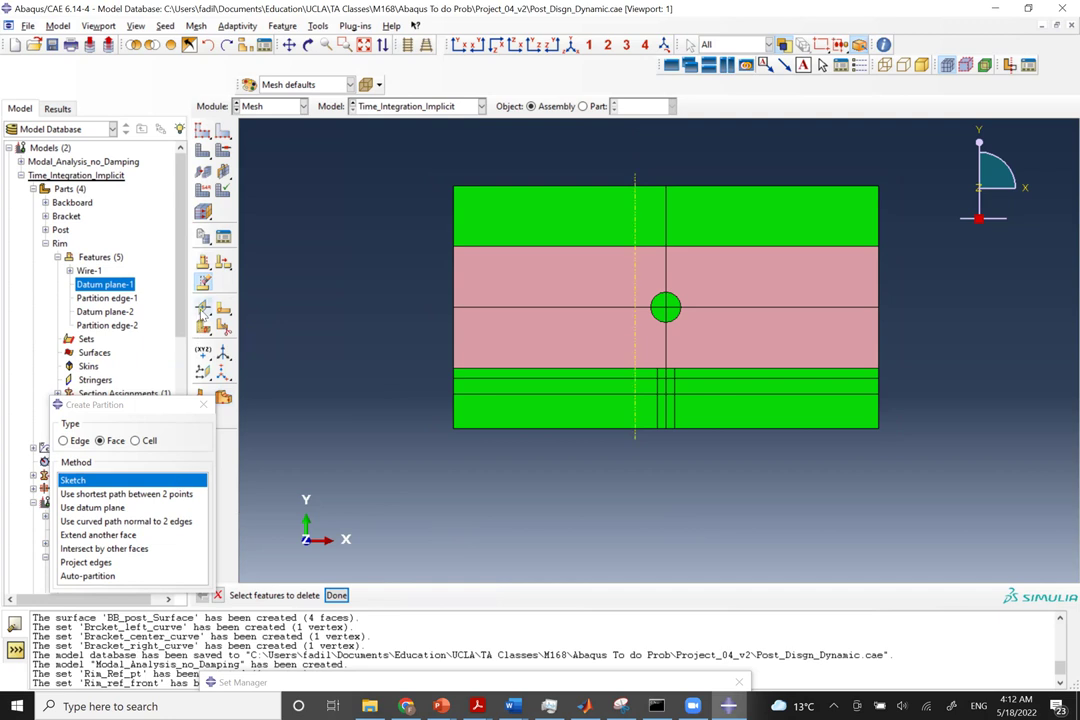
Create a datum plane offset 5 from the YZ plane.
left_click(203, 372)
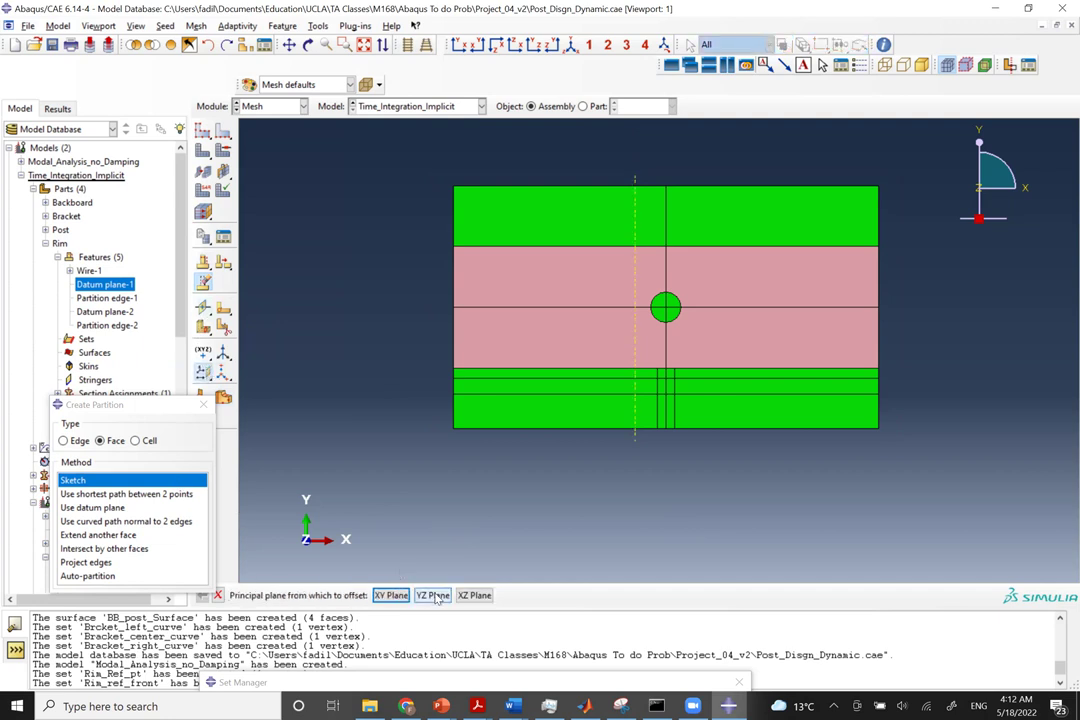
left_click(433, 595)
type("5")
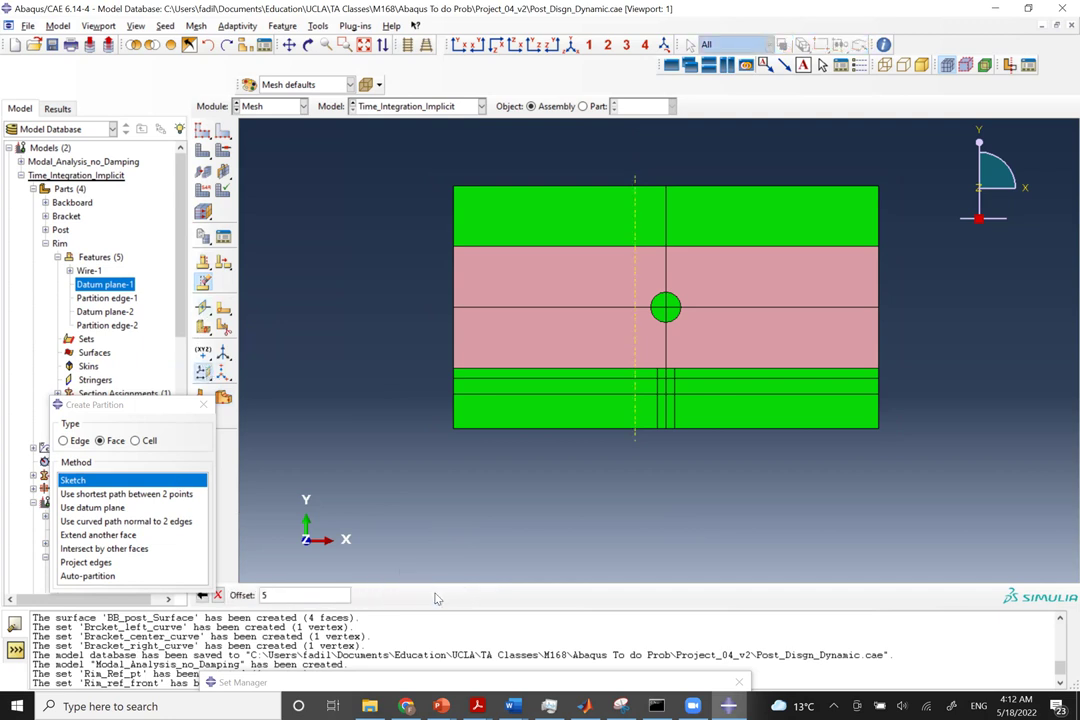
key("Return")
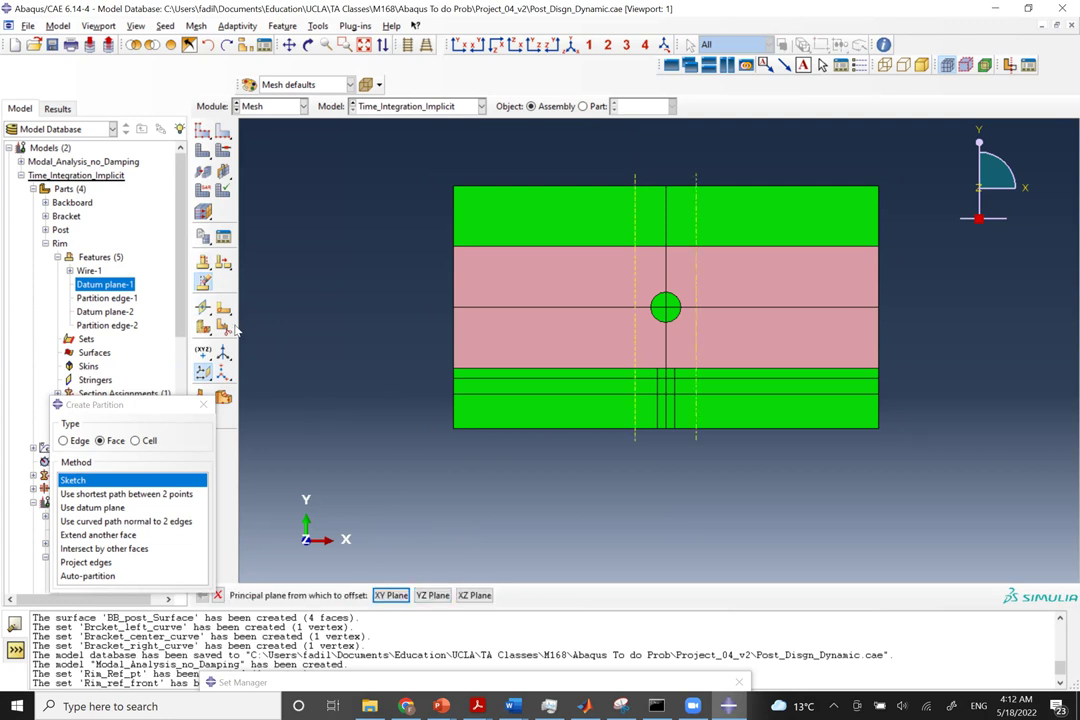
Partition the two free-mesh backboard faces on the negative X side of the circle using the datum plane on that side.
left_click(101, 442)
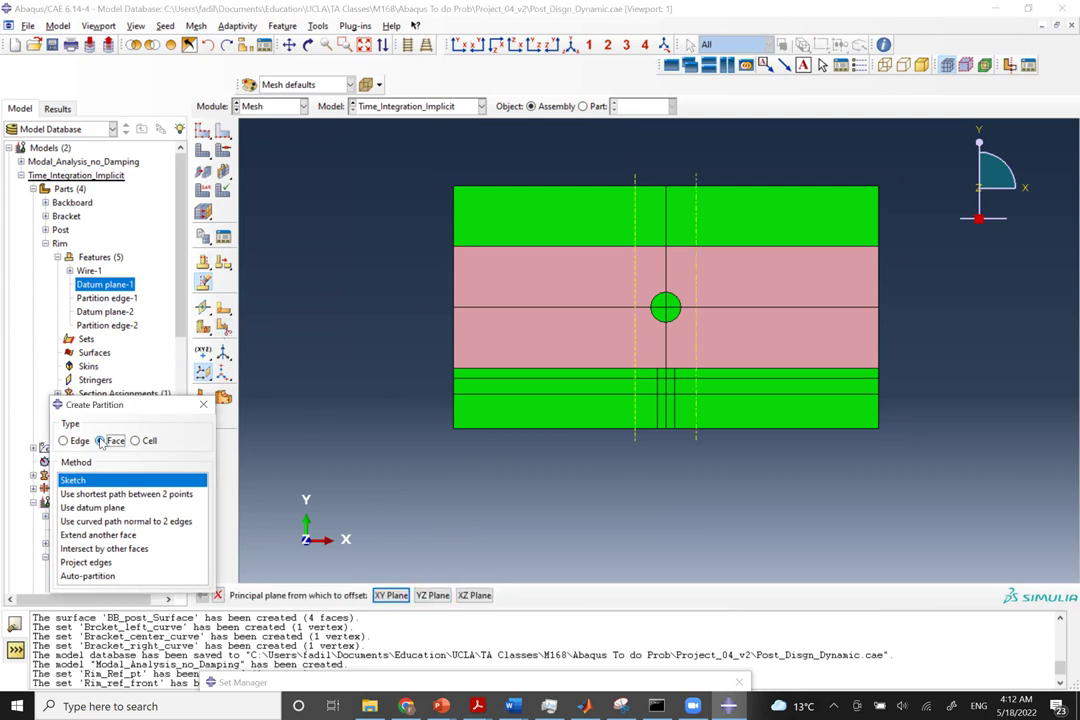
left_click(99, 508)
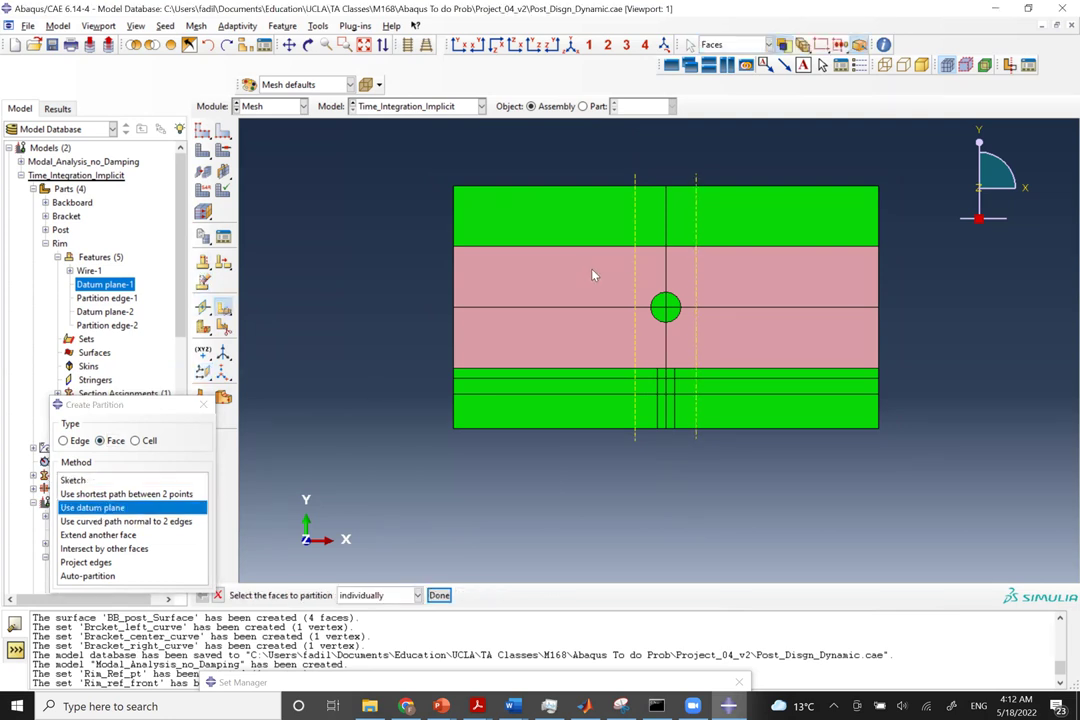
left_click_drag(593, 272, 643, 343)
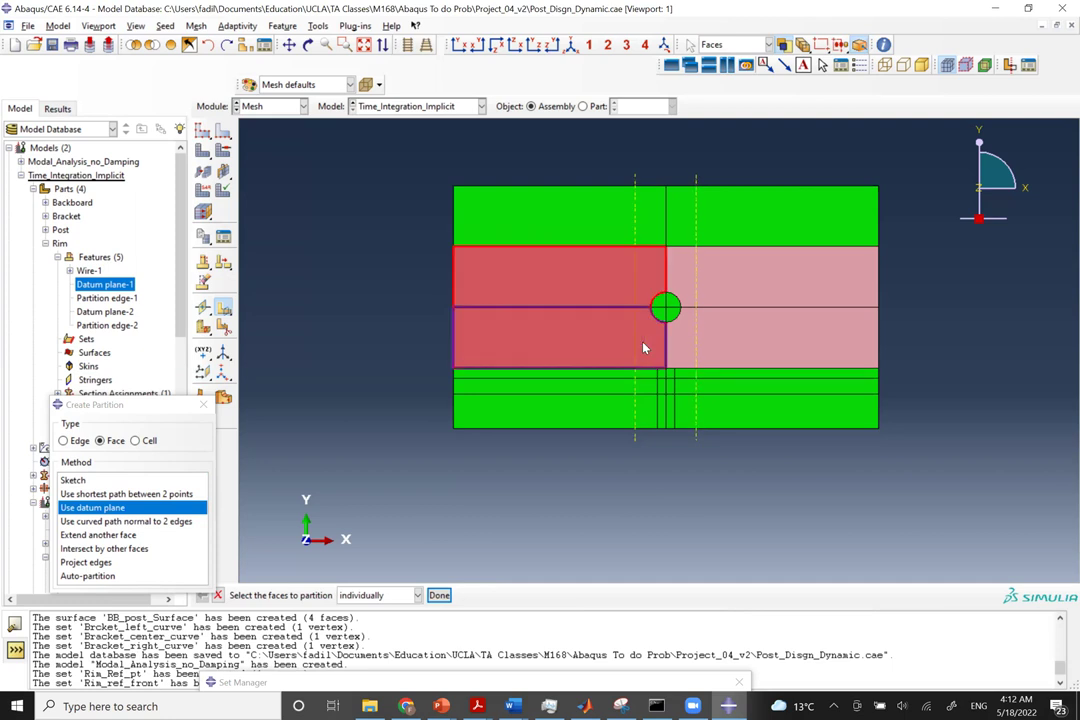
middle_click(644, 347)
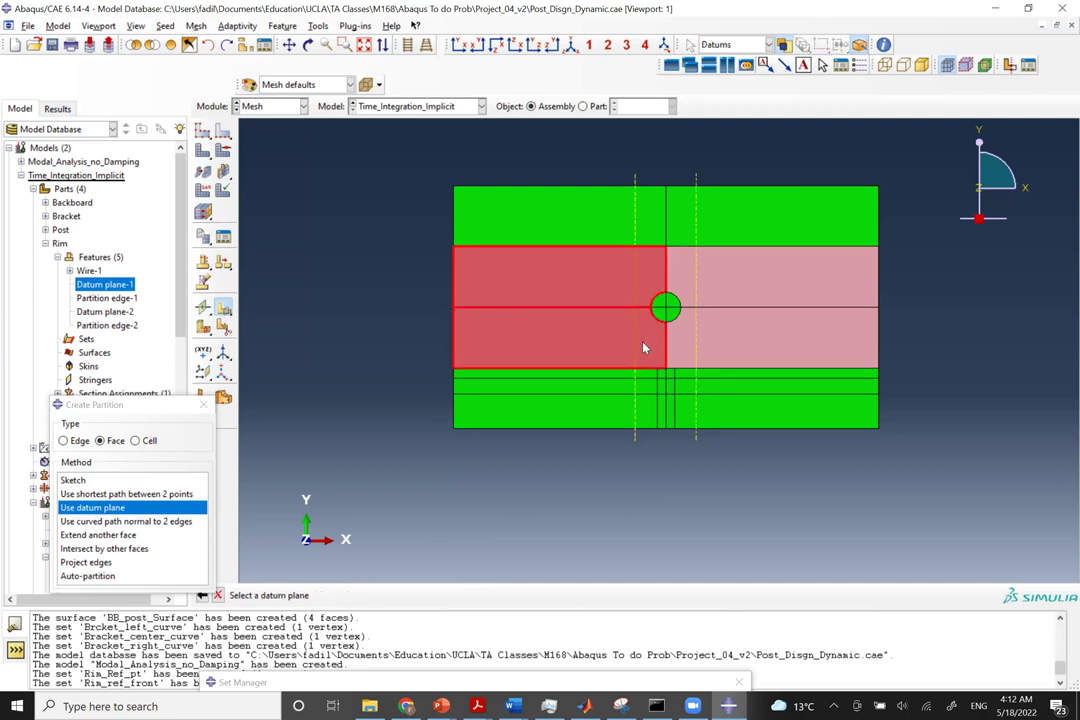
left_click(634, 437)
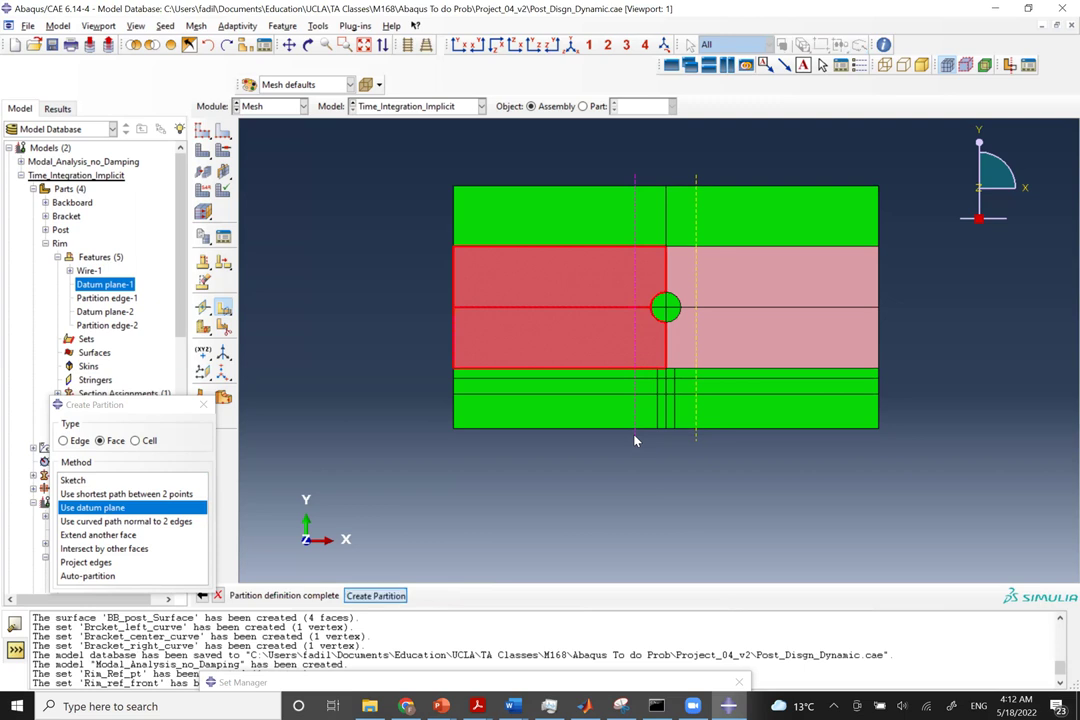
middle_click(634, 440)
Partition the two free-mesh backboard faces on the positive X side of the circle using the datum plane on that side.
left_click_drag(690, 273, 722, 340)
middle_click(721, 340)
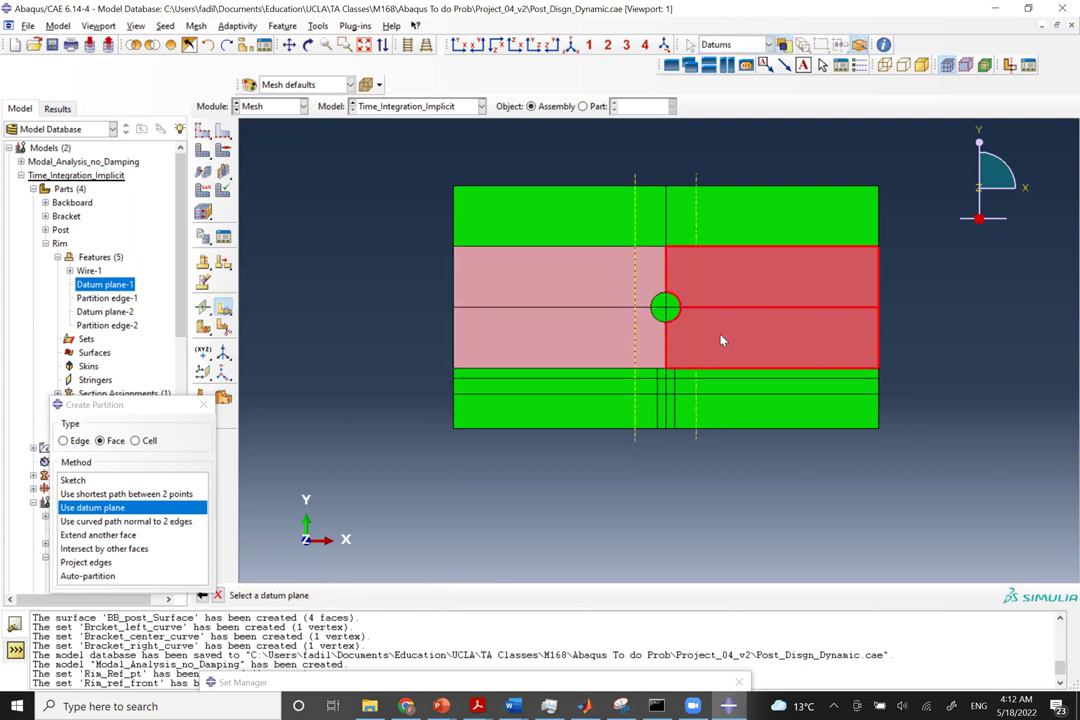
left_click(696, 437)
middle_click(696, 438)
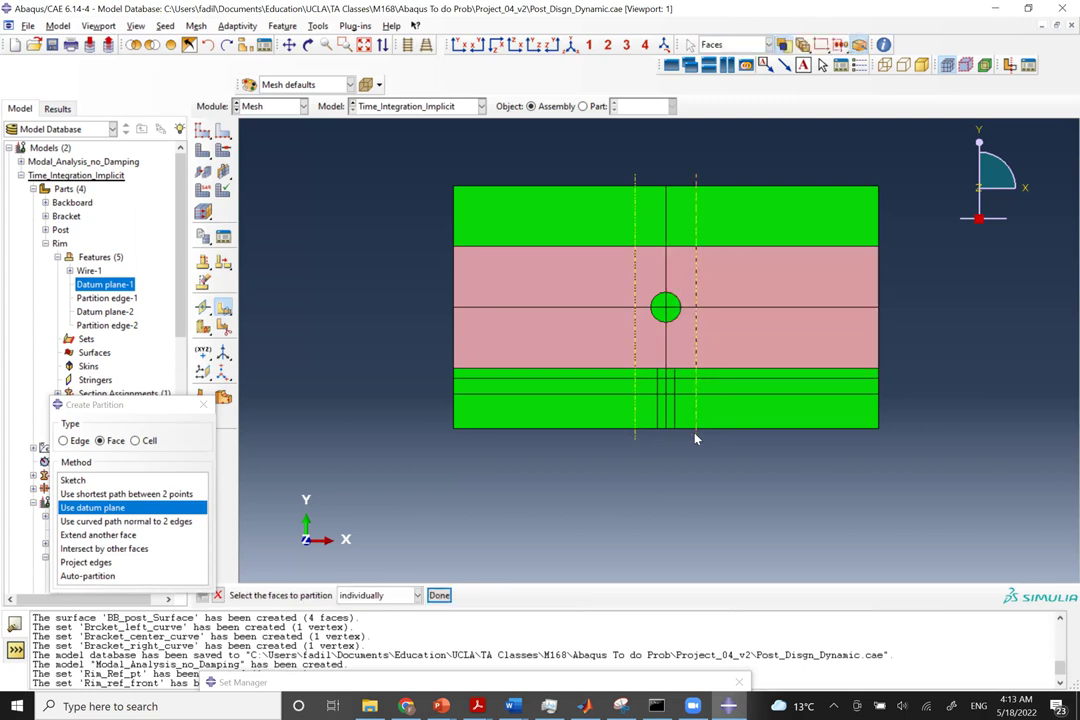
Assign Quad element shape with the Structured technique to the partitioned backboard faces around the central circle.
left_click(203, 150)
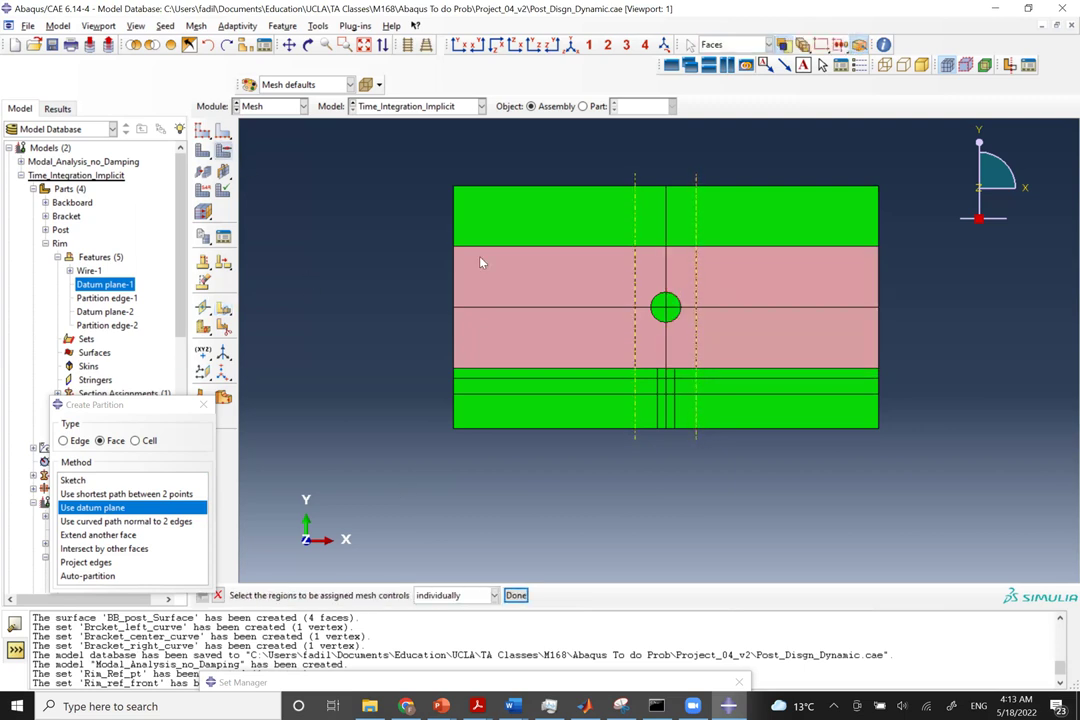
left_click_drag(543, 265, 762, 340)
middle_click(763, 347)
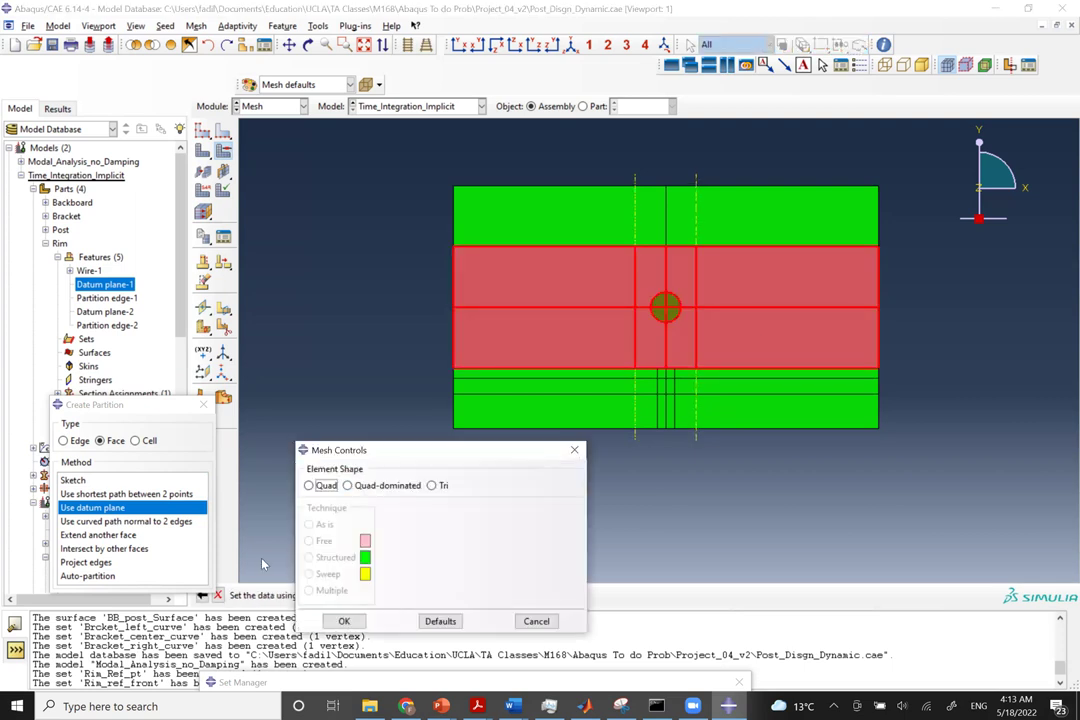
left_click(309, 485)
left_click(309, 557)
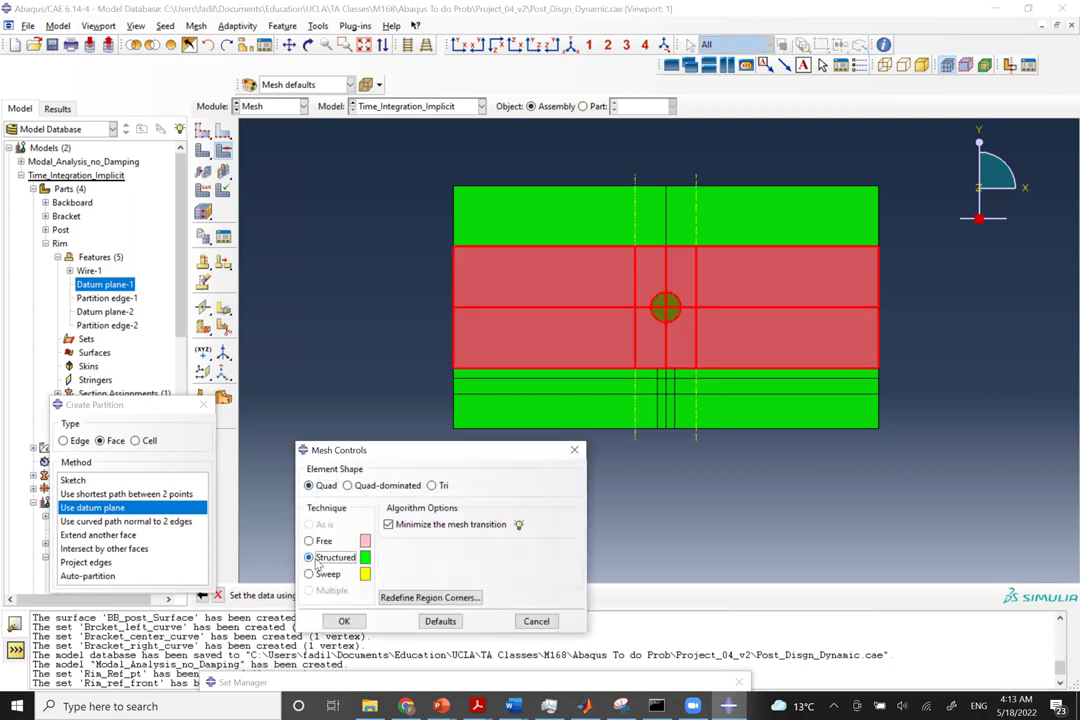
left_click(344, 622)
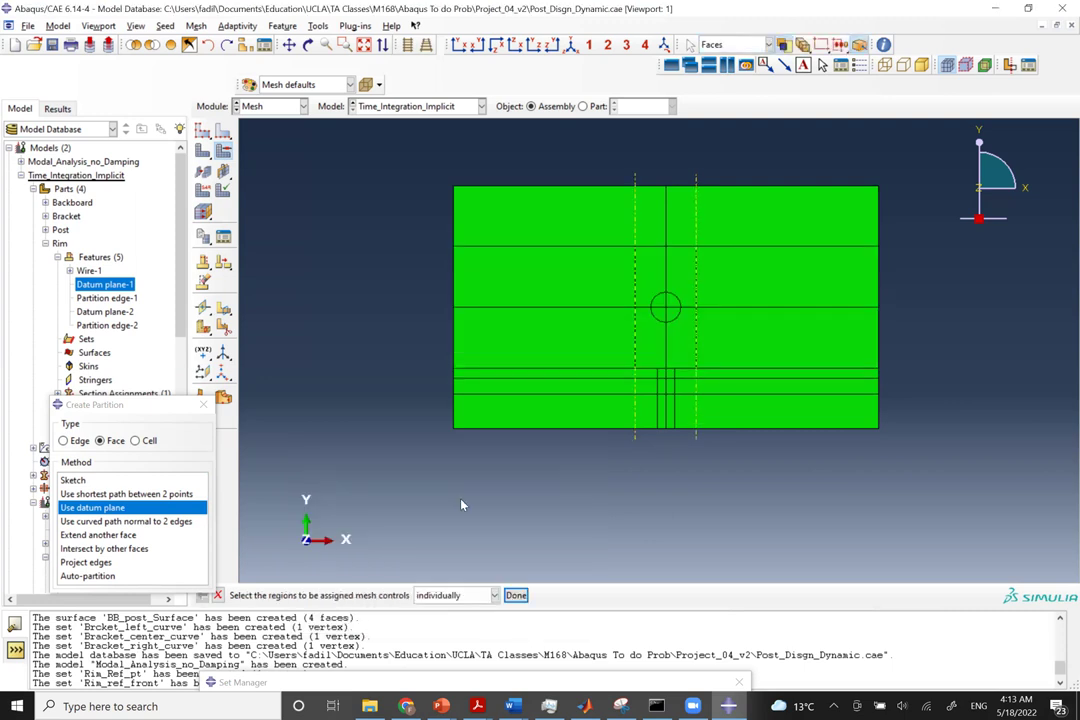
left_click(515, 596)
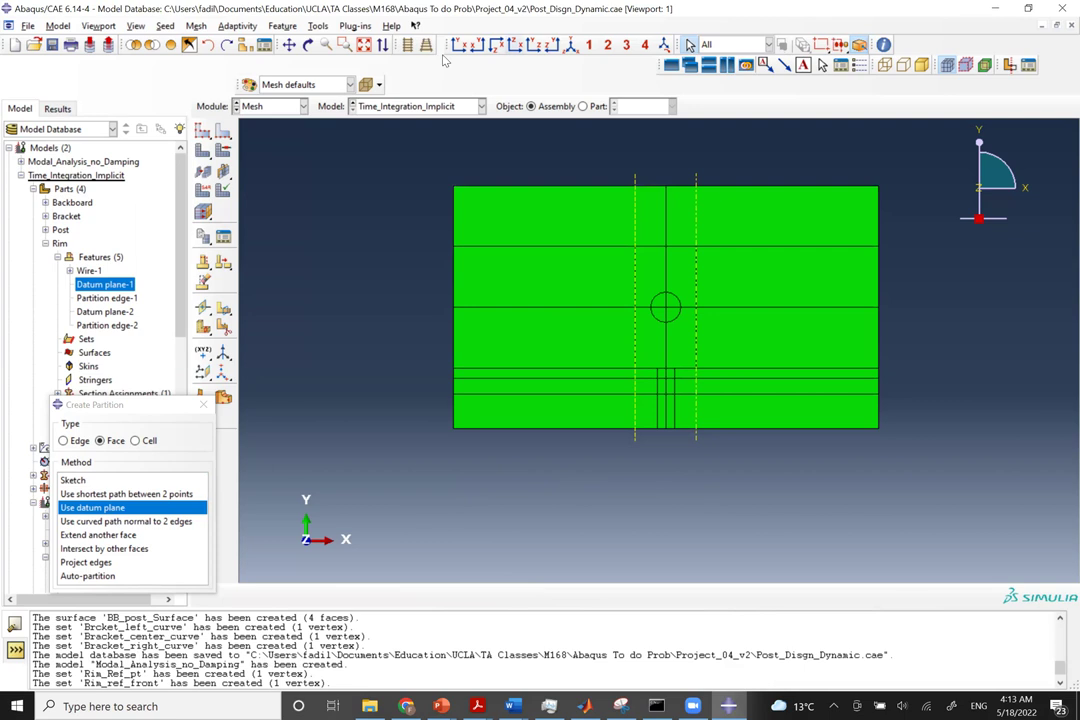
Display the whole assembly in isometric view and seed the rim instance with an approximate global size of 0.5.
left_click(570, 44)
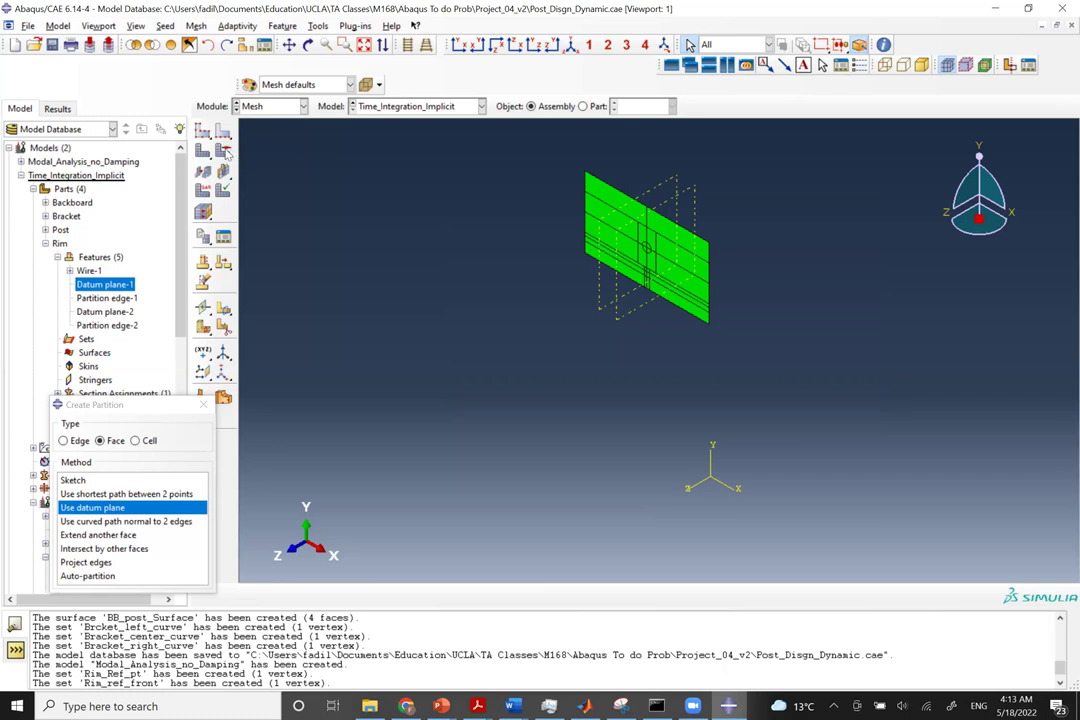
left_click(171, 45)
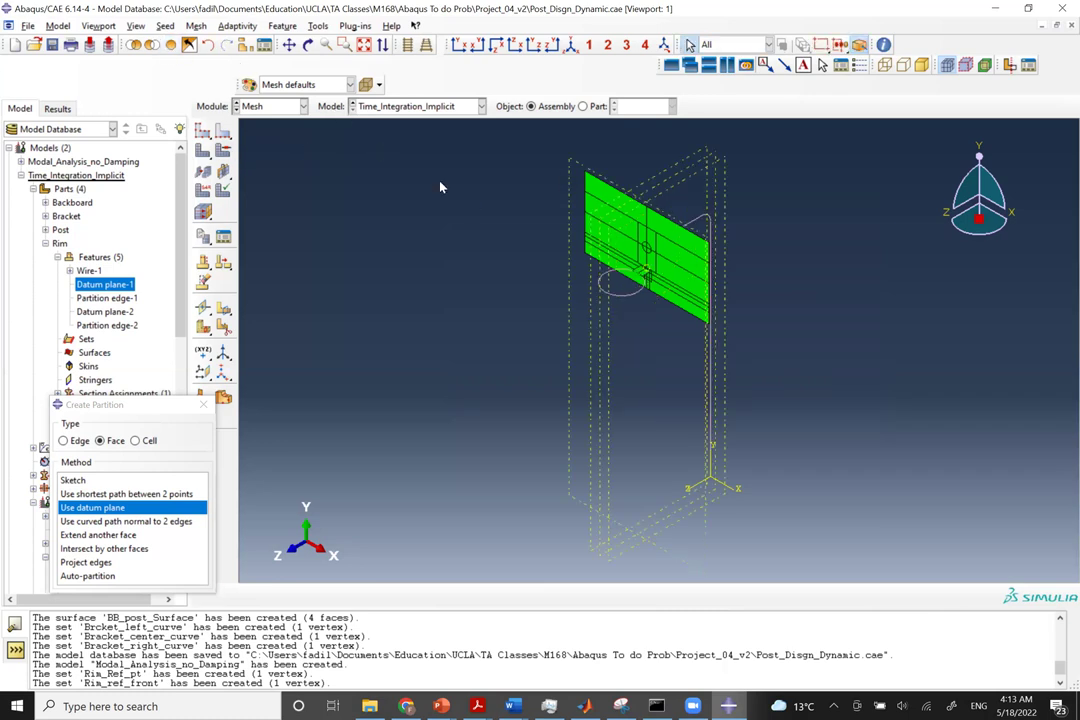
left_click(204, 131)
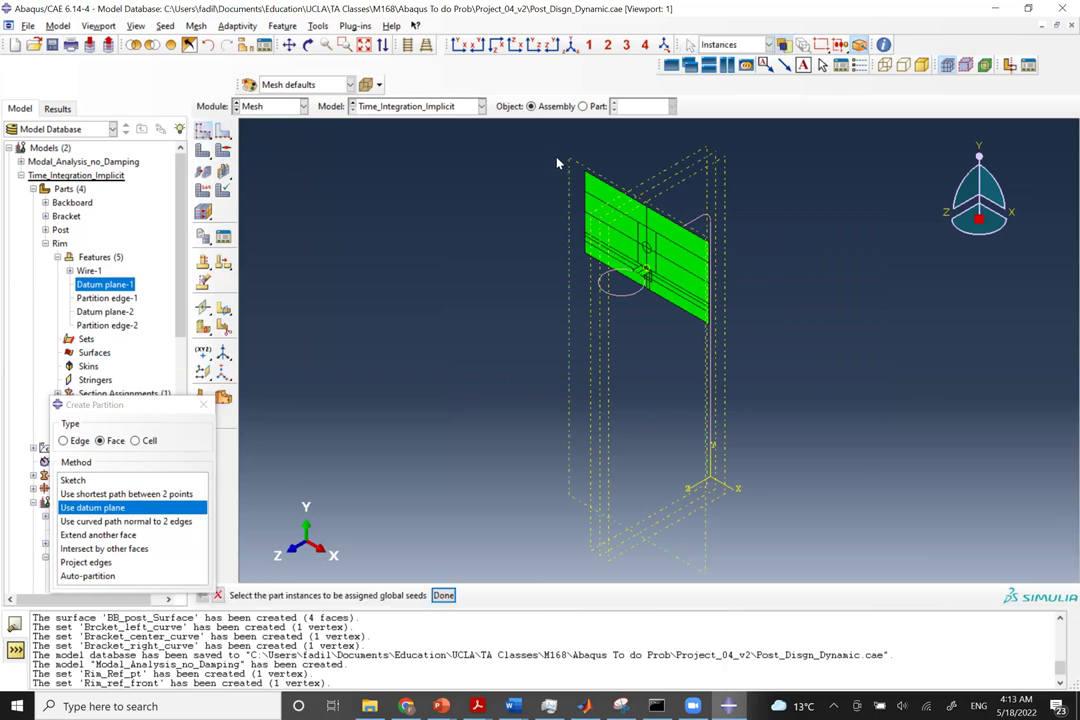
scroll(545, 265, "down", 3)
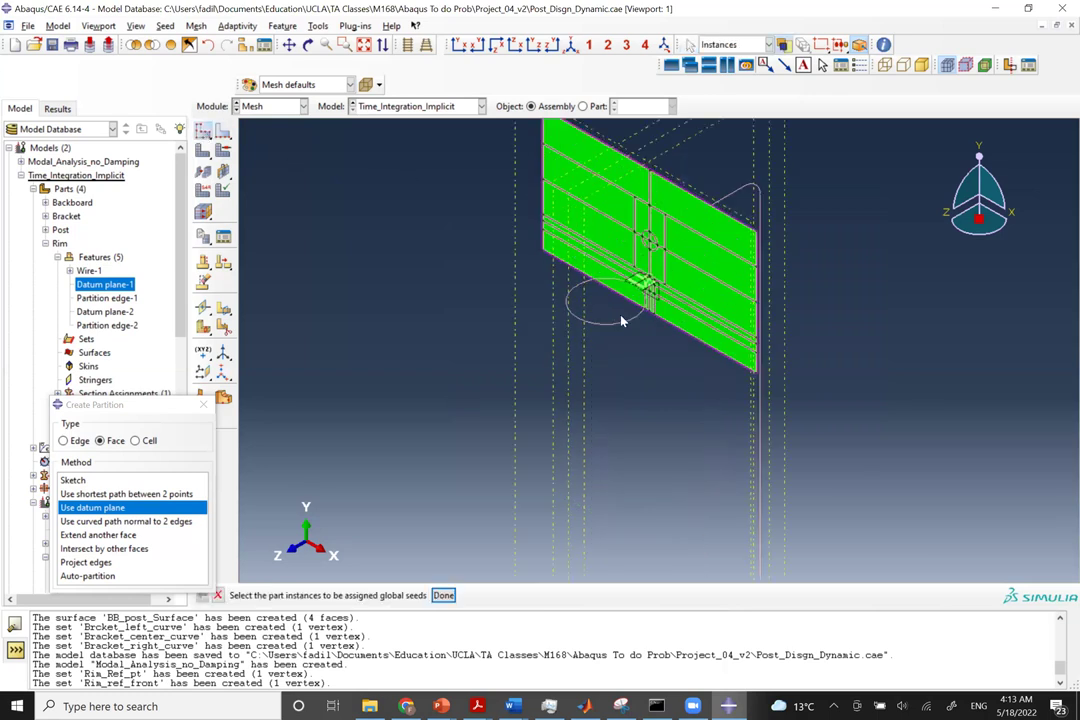
left_click(610, 328)
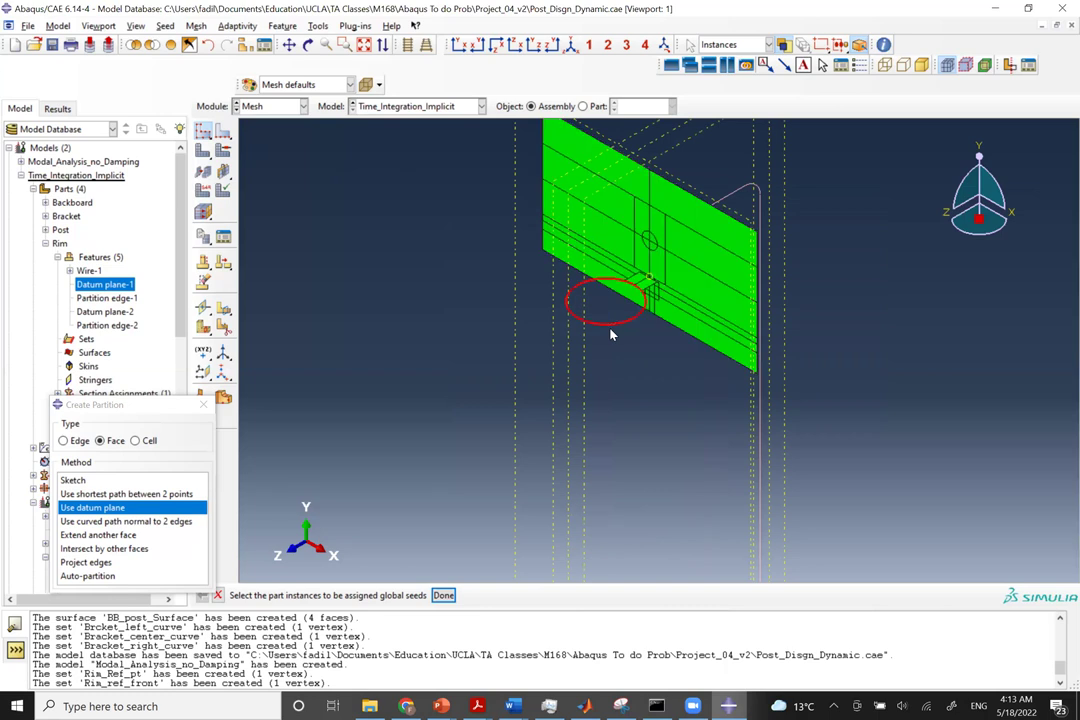
middle_click(612, 335)
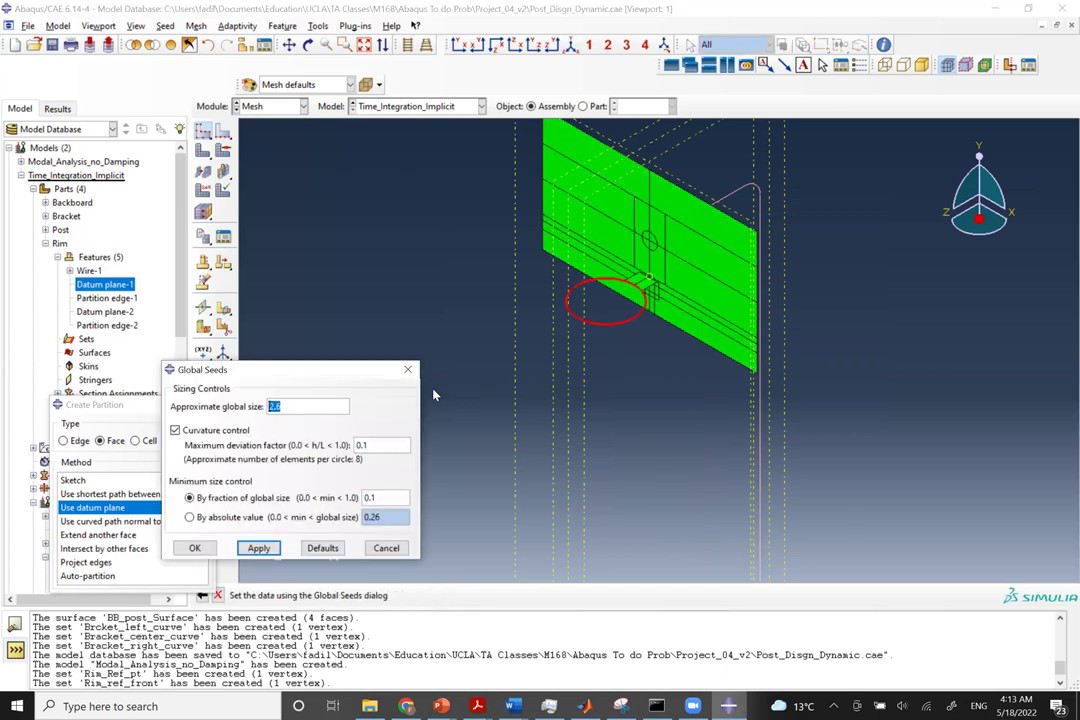
type("0.5")
left_click(258, 548)
left_click(194, 548)
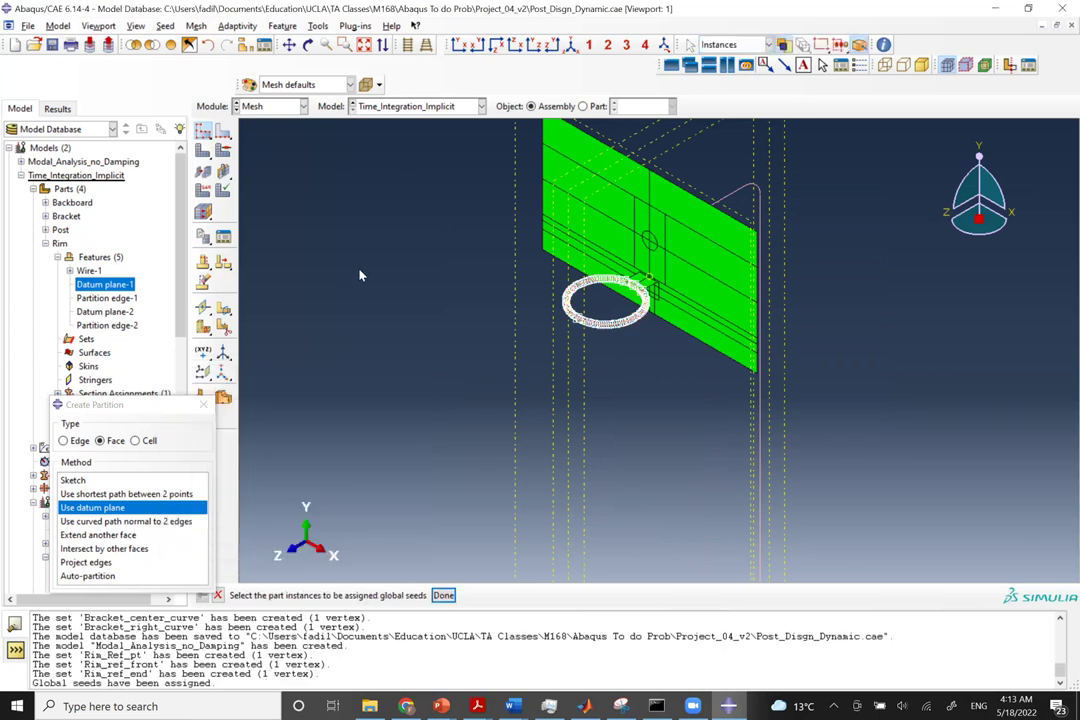
Seed the backboard instance with an approximate global size of 1.
scroll(530, 274, "up", 1)
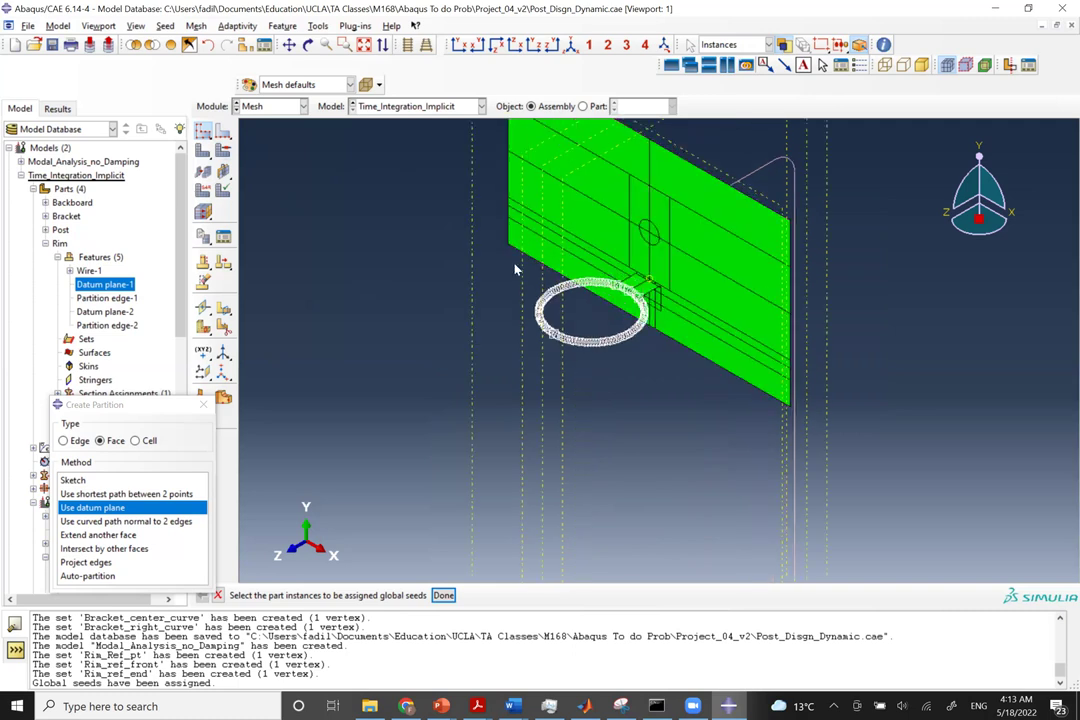
left_click(576, 199)
middle_click(576, 199)
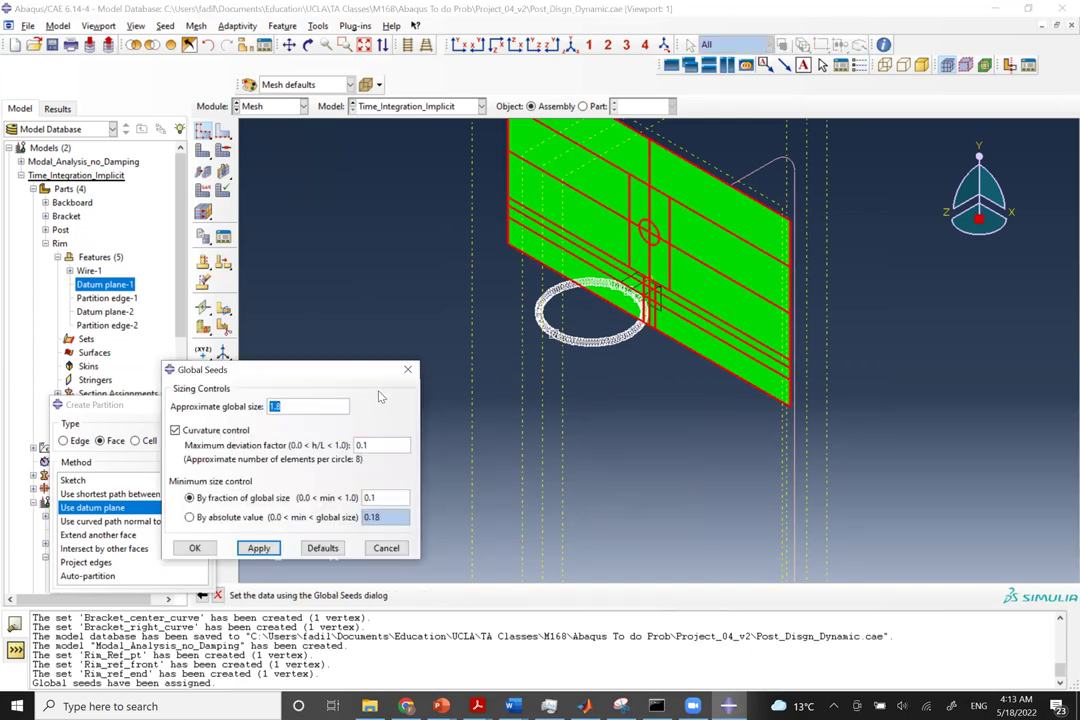
type("1")
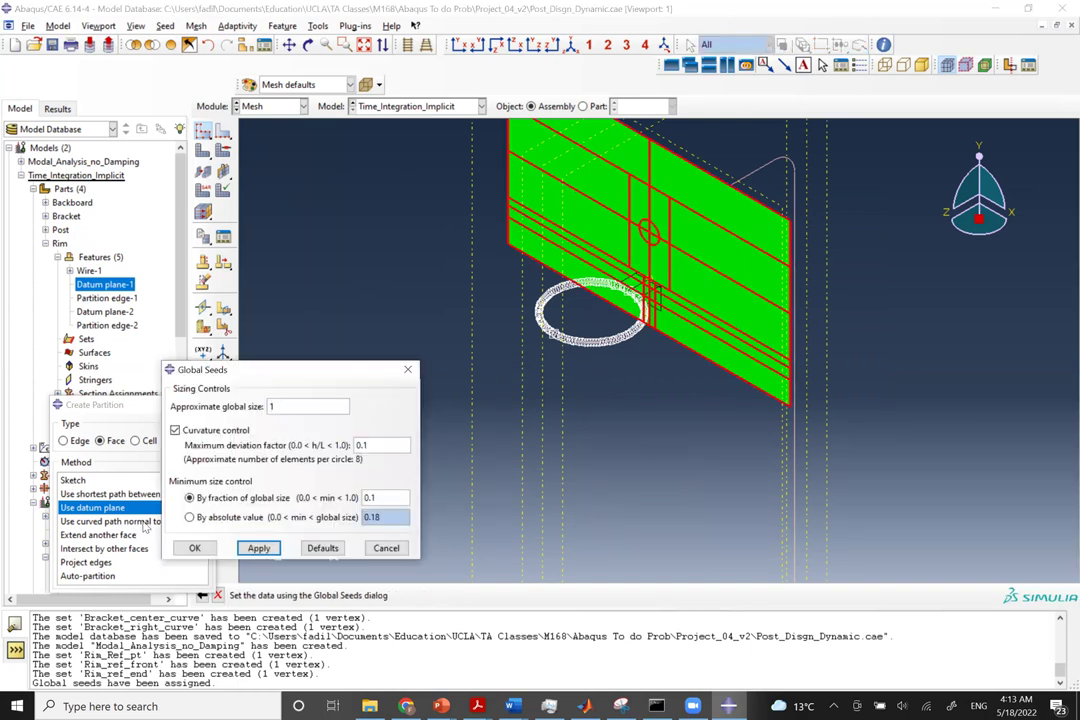
left_click(259, 549)
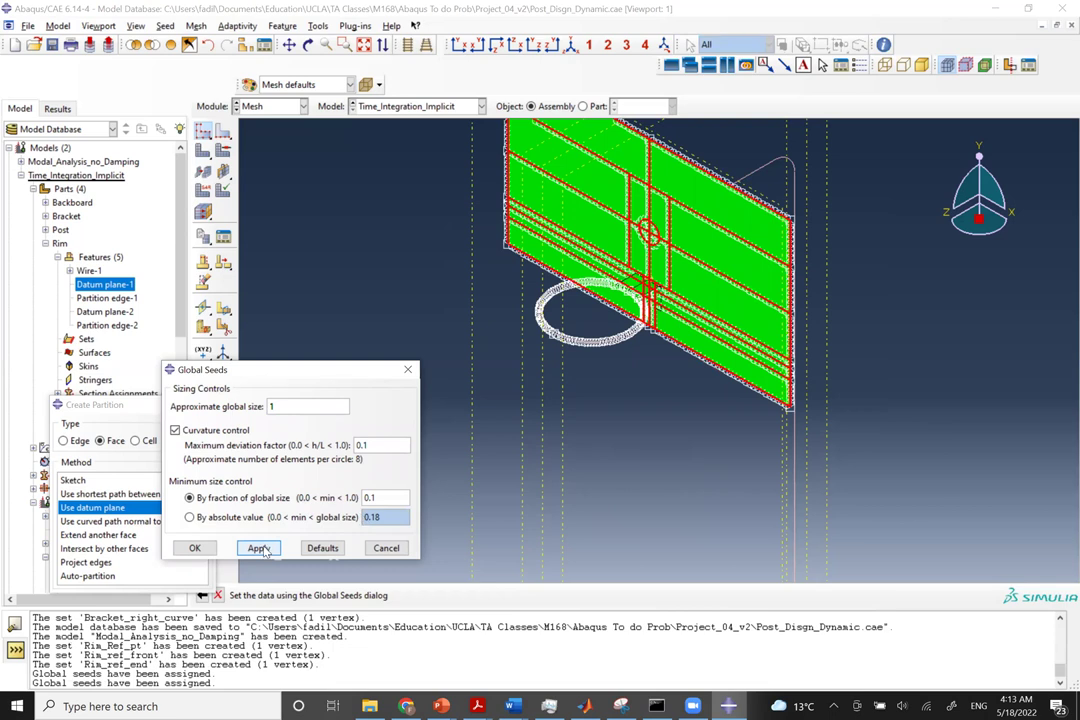
left_click(195, 548)
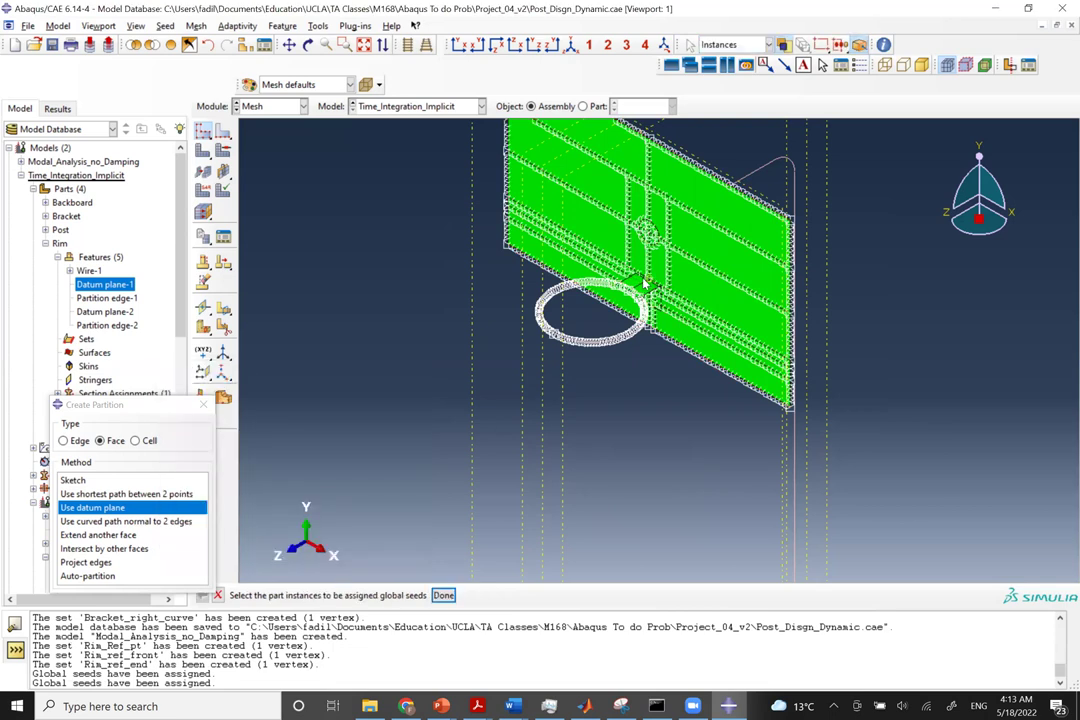
Seed the bracket instance with an approximate global size of 0.5.
left_click(443, 595)
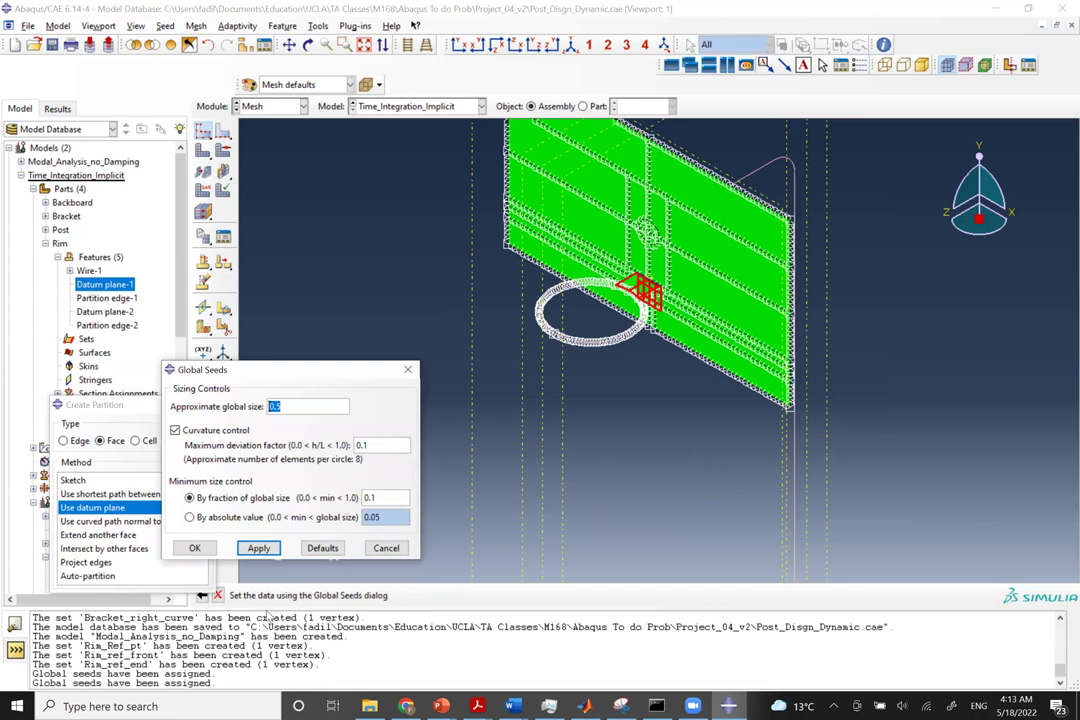
left_click(259, 549)
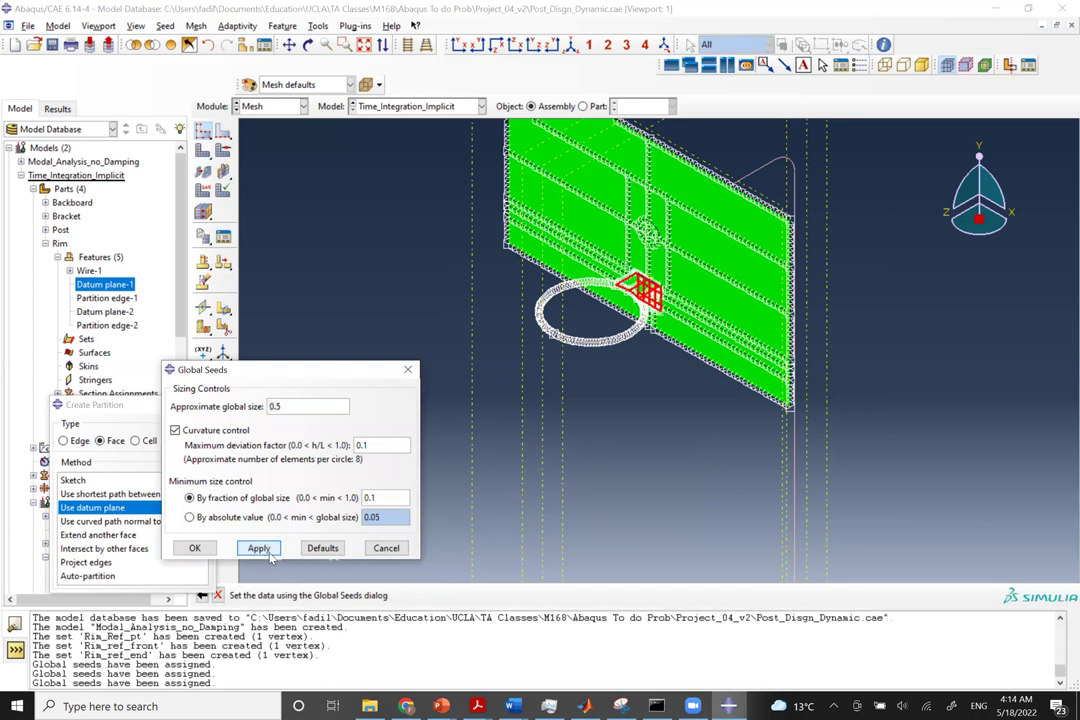
left_click(195, 548)
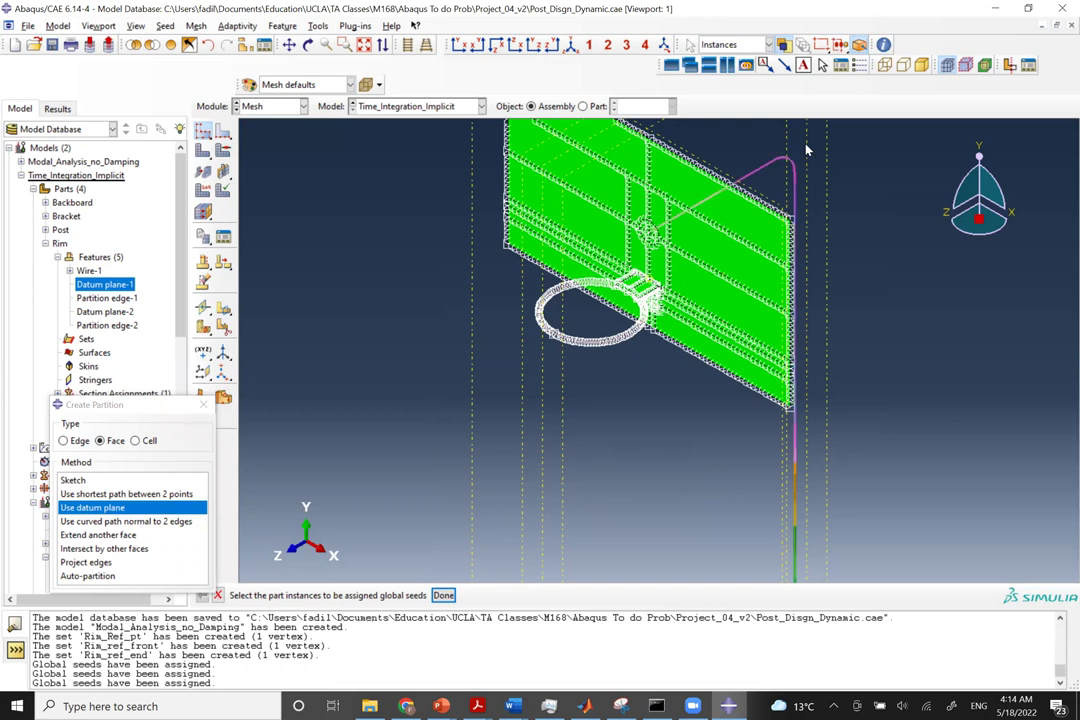
Seed the post instance with an approximate global size of 1.
left_click(775, 180)
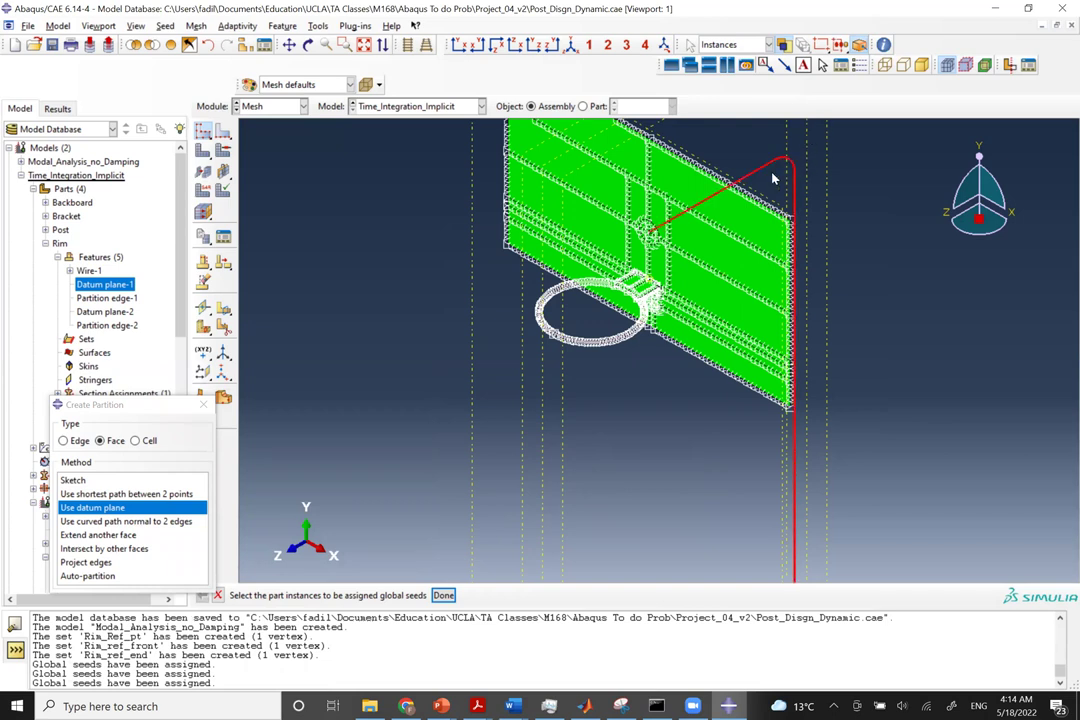
middle_click(775, 180)
type("1")
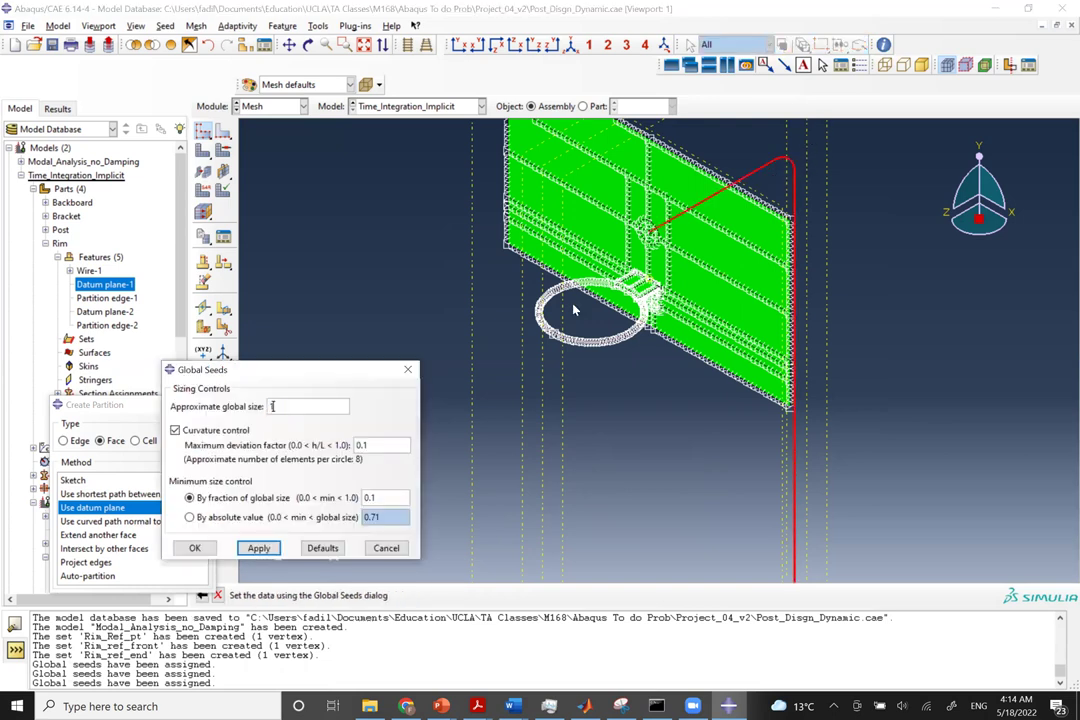
left_click(256, 551)
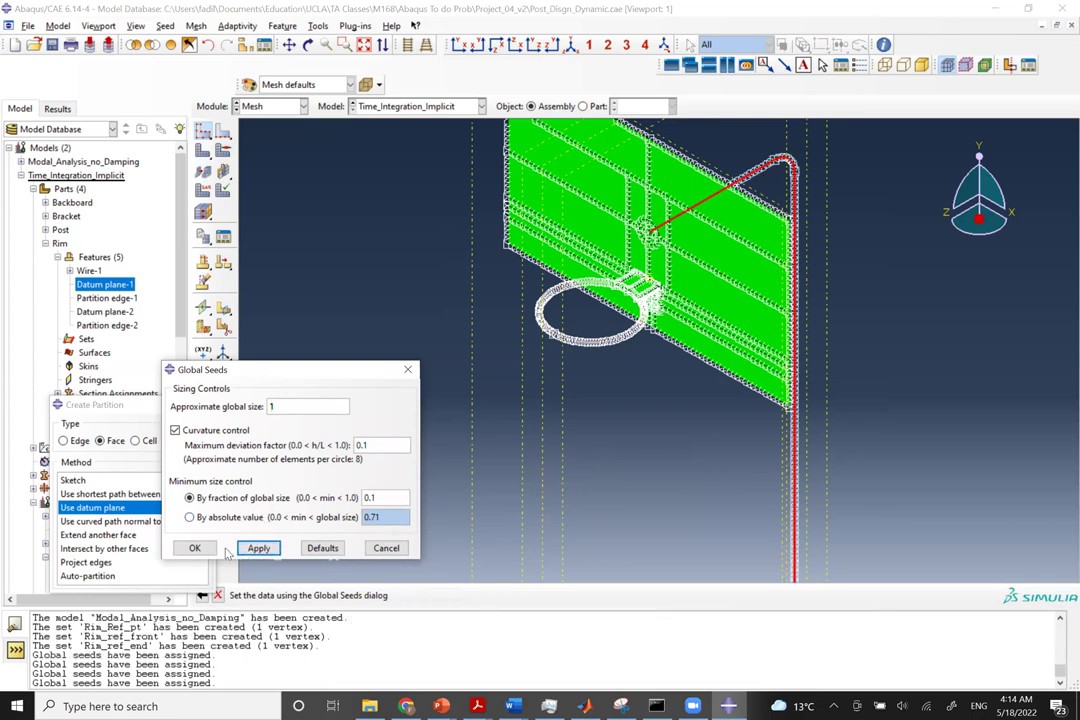
left_click(194, 549)
Mesh all four part instances of the assembly: backboard, bracket, post and rim.
left_click(198, 147)
left_click_drag(425, 133, 866, 453)
middle_click(866, 453)
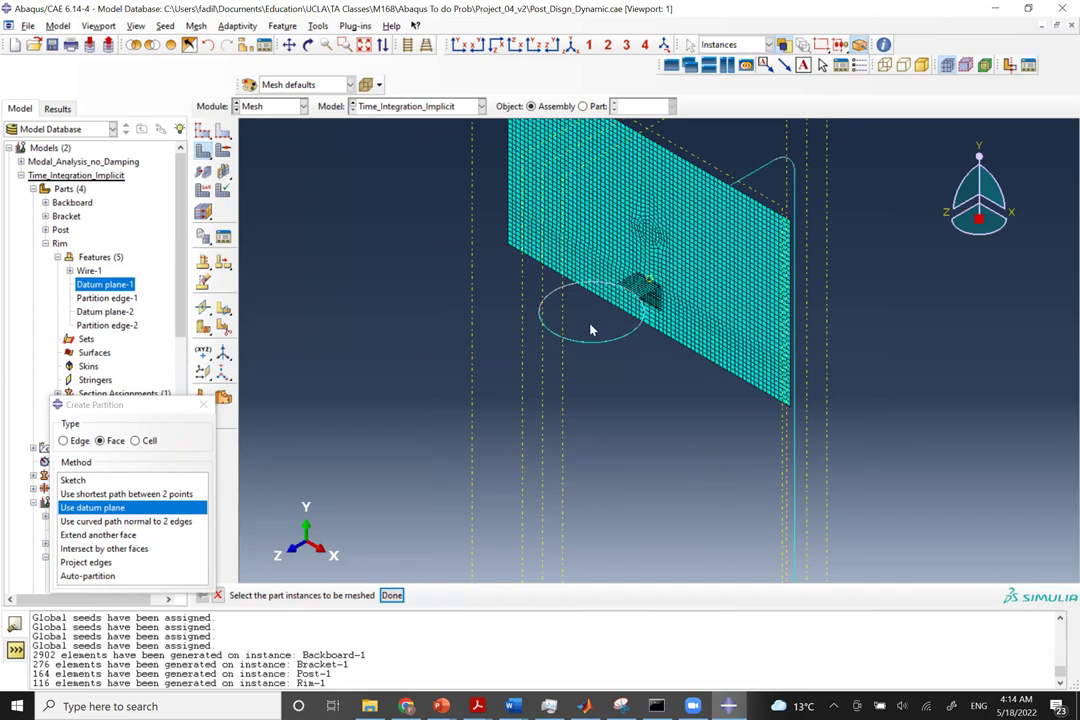
scroll(592, 325, "up", 2)
scroll(590, 329, "up", 2)
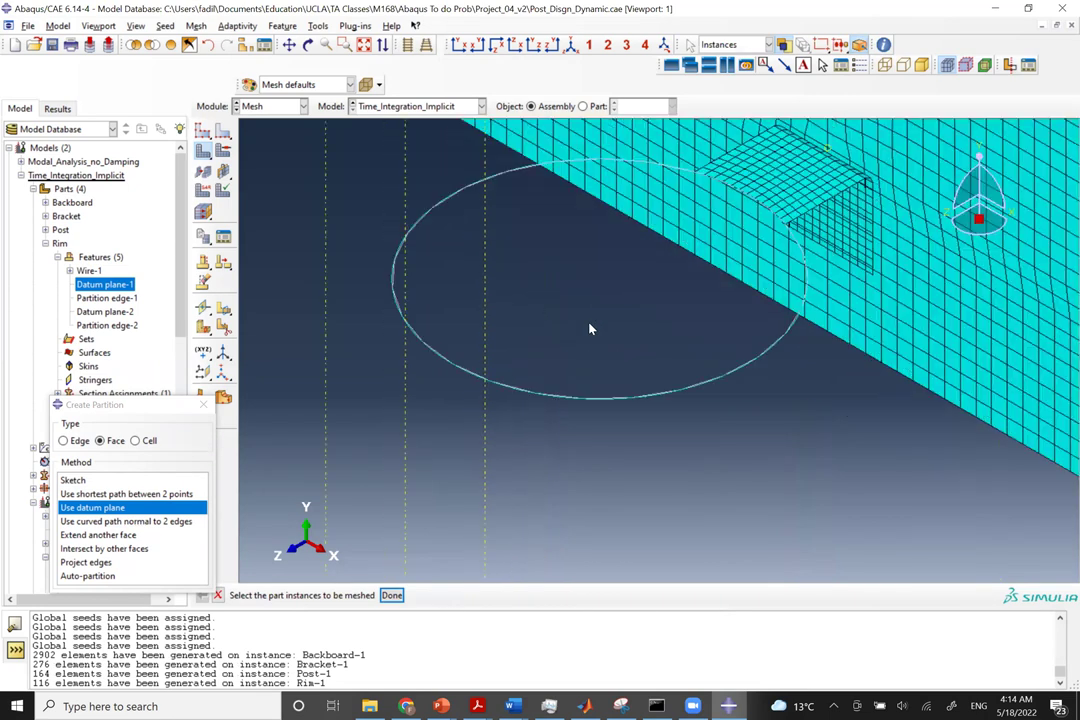
Assign standard linear shell elements with reduced integration turned off to the selected backboard and bracket faces.
scroll(590, 329, "down", 5)
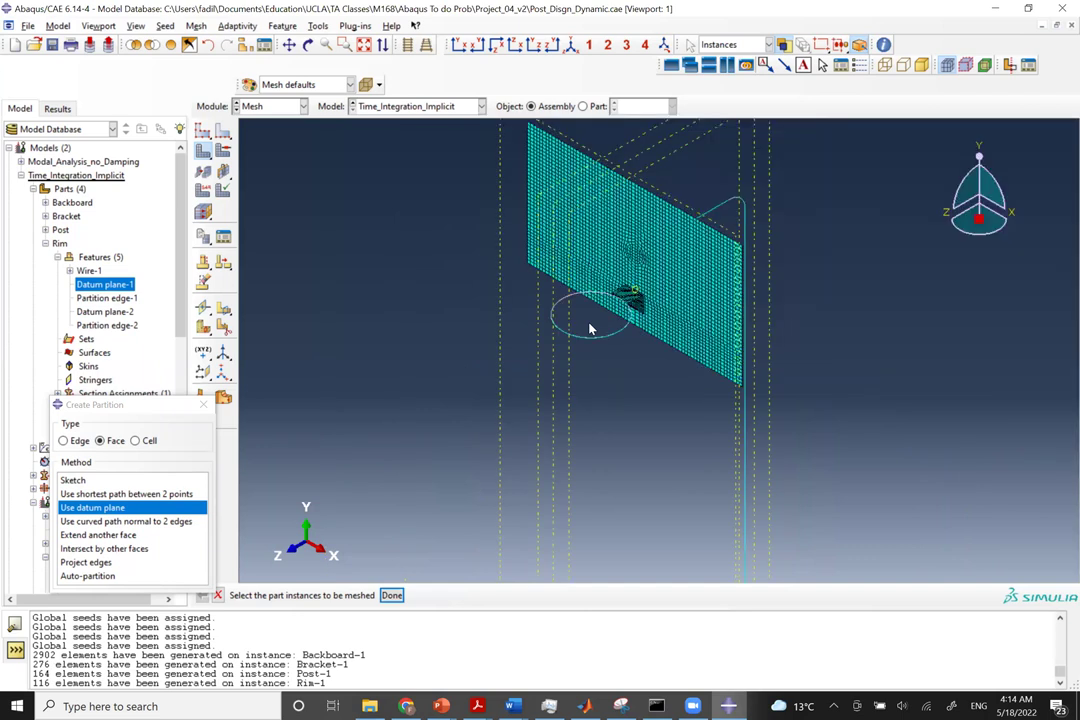
left_click(204, 191)
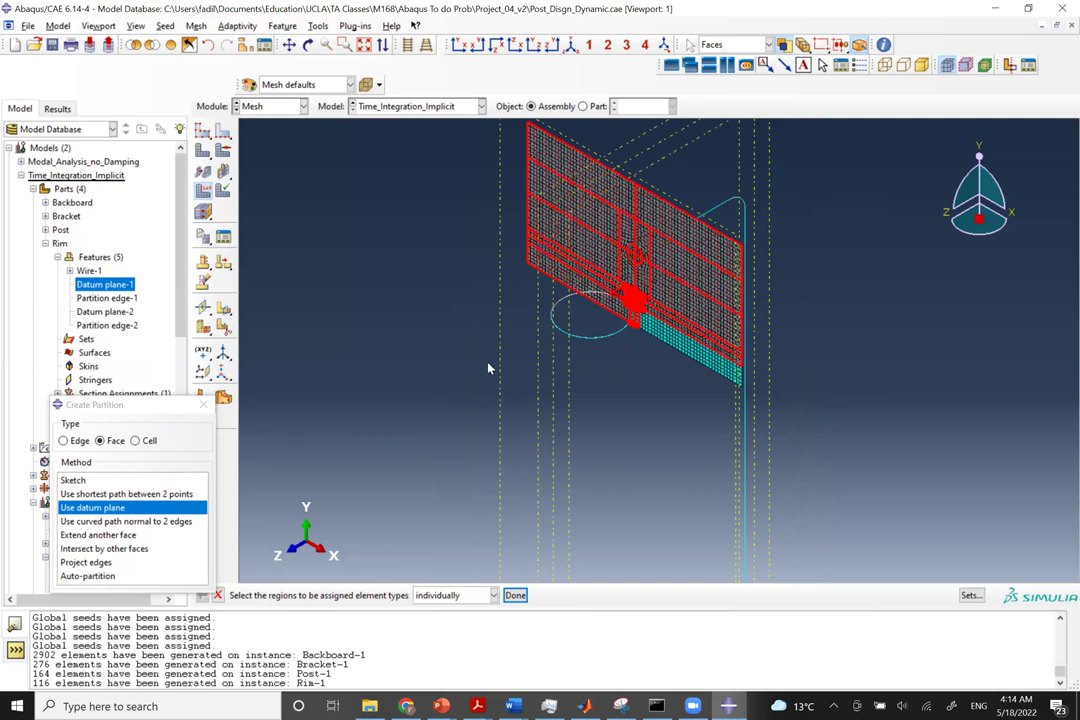
left_click_drag(495, 126, 826, 502)
middle_click(826, 502)
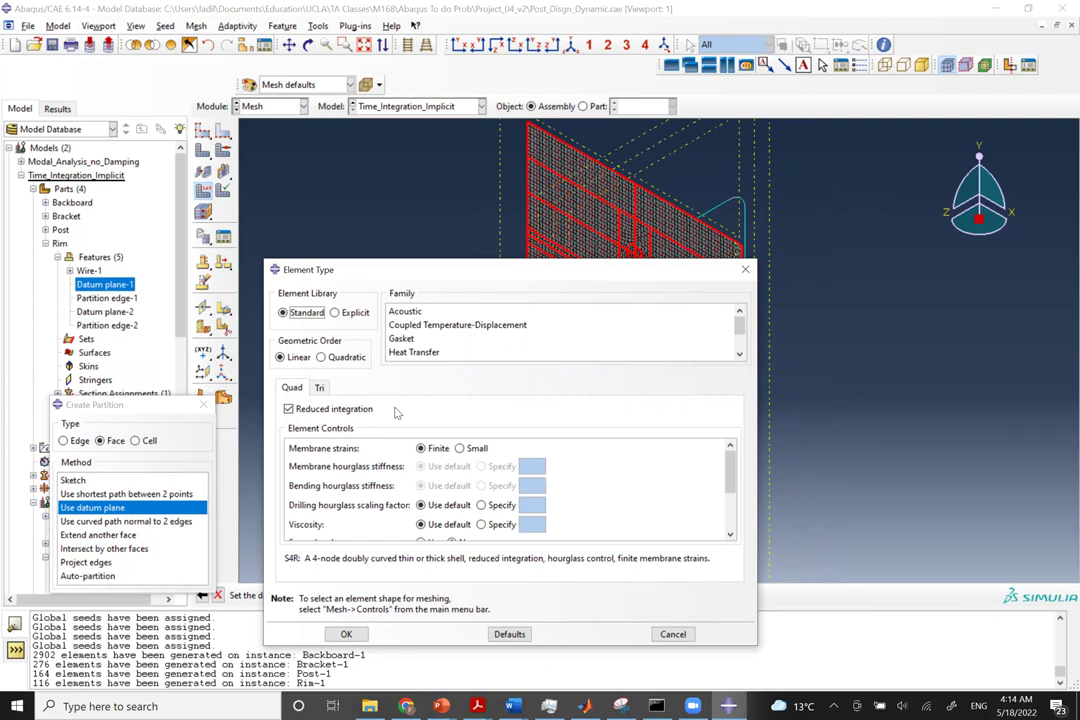
scroll(450, 314, "down", 2)
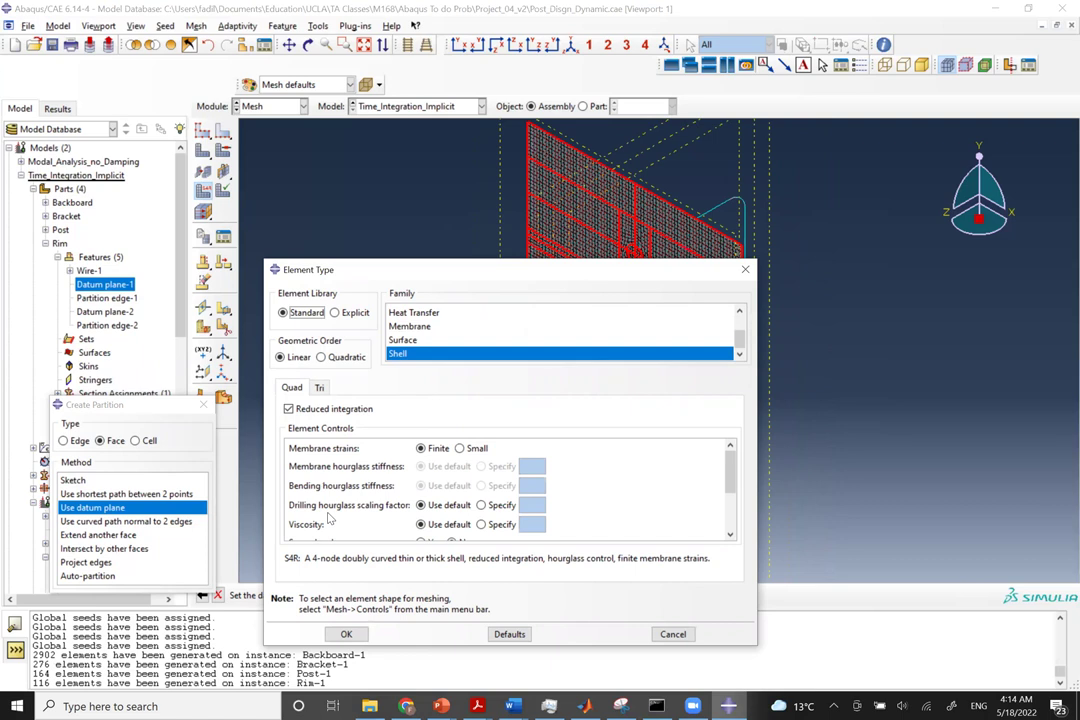
left_click(292, 410)
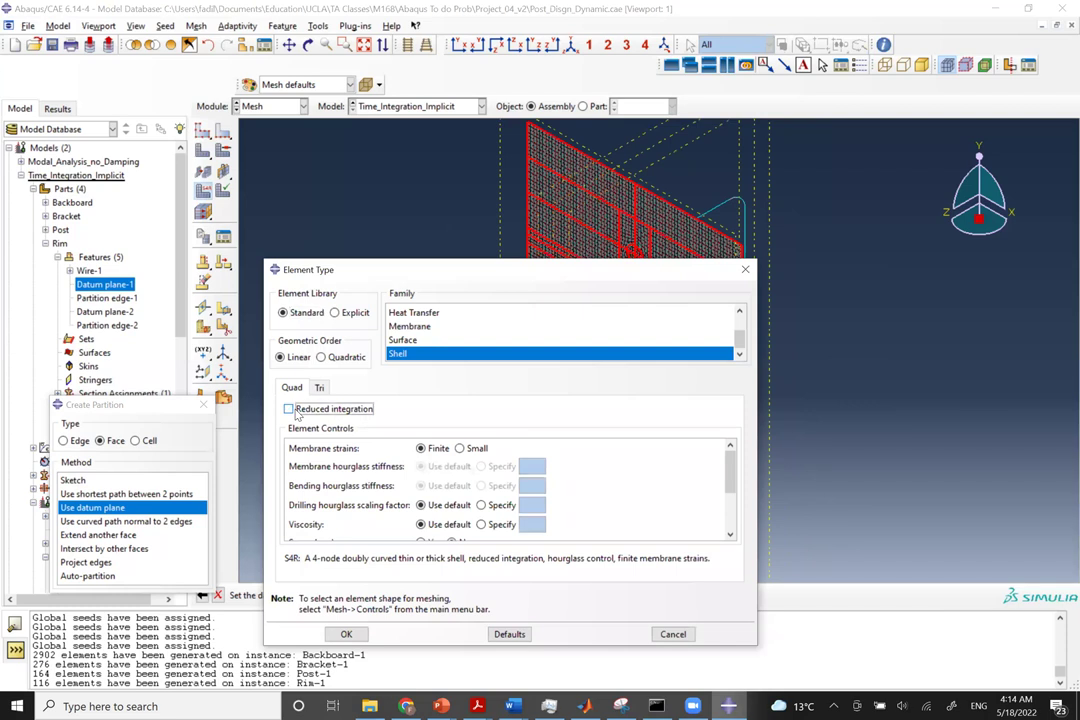
left_click(346, 635)
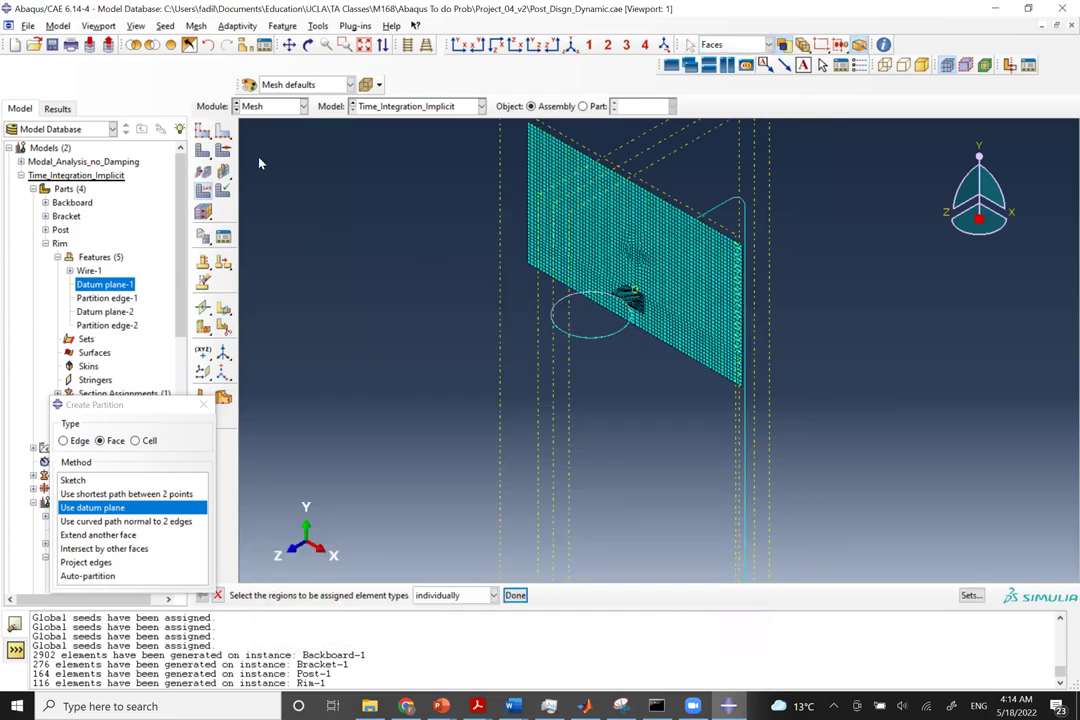
Create a full-analysis job named Time_Integration_Implicit from the Time_Integration_Implicit model and submit it.
left_click(290, 106)
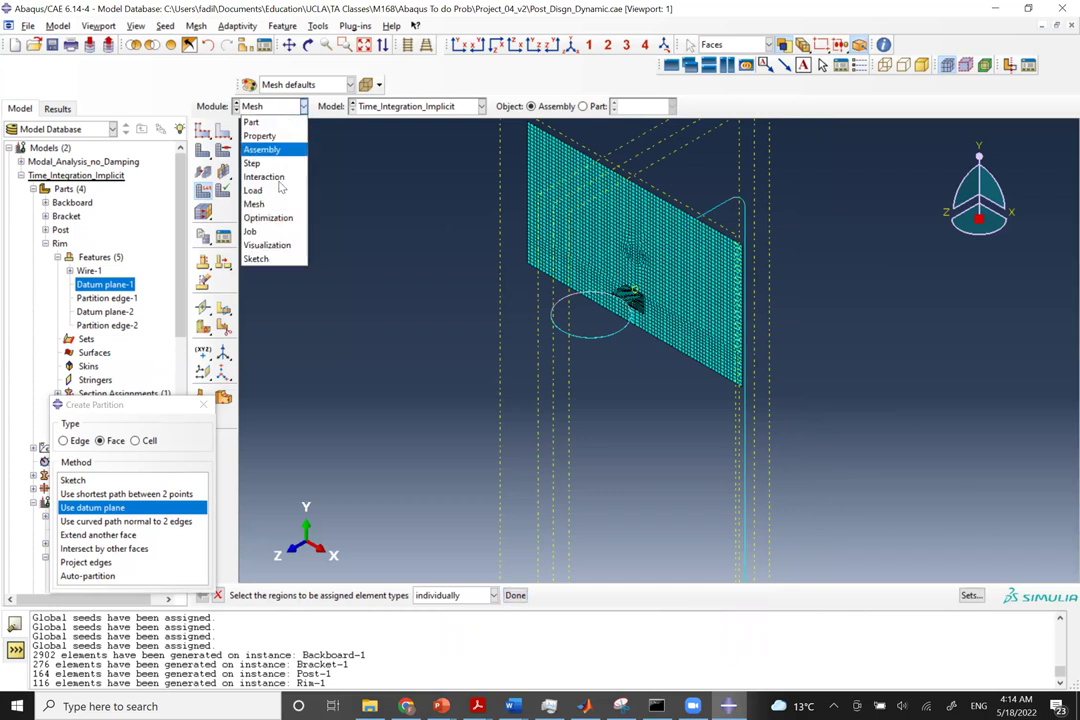
left_click(272, 231)
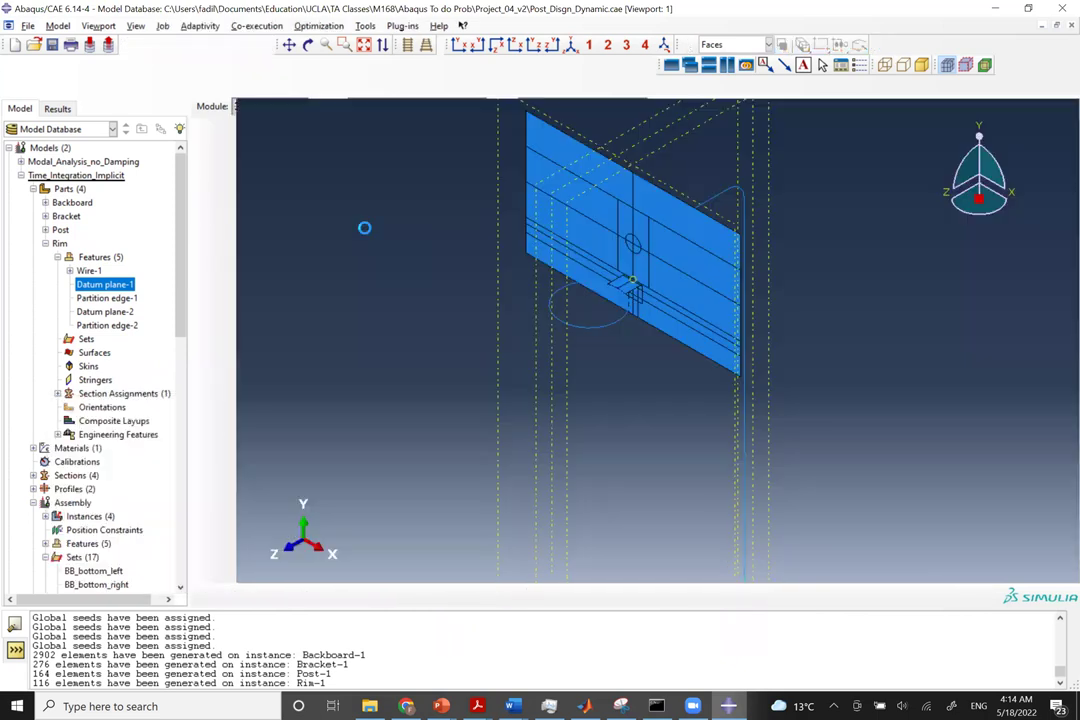
left_click(223, 111)
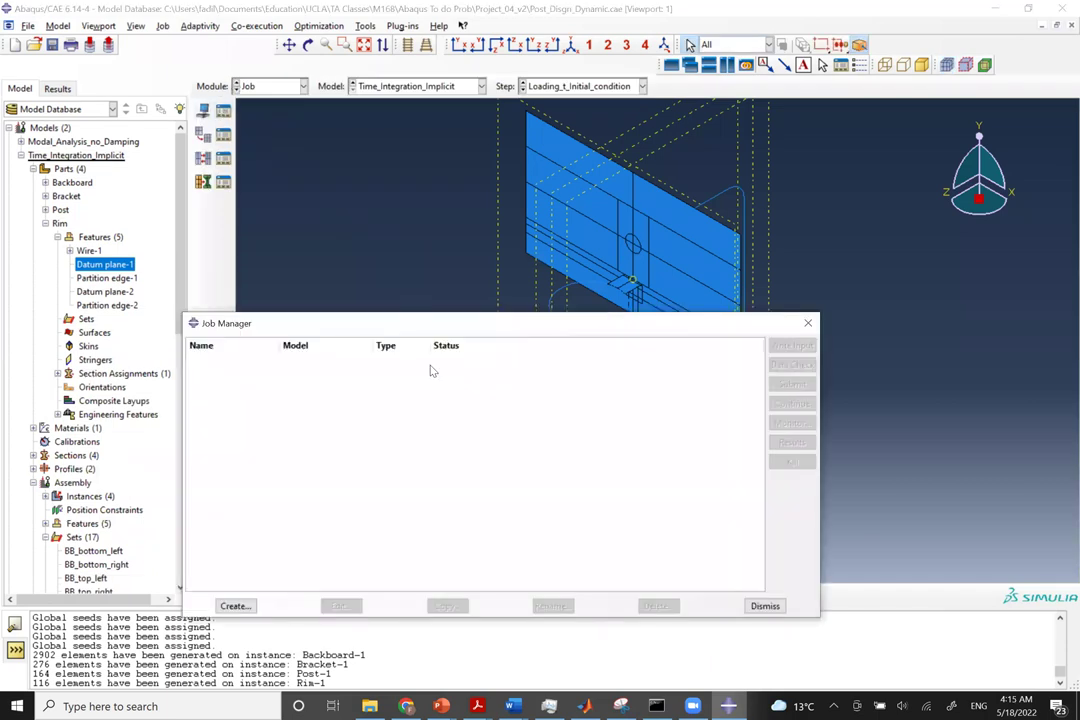
left_click(235, 606)
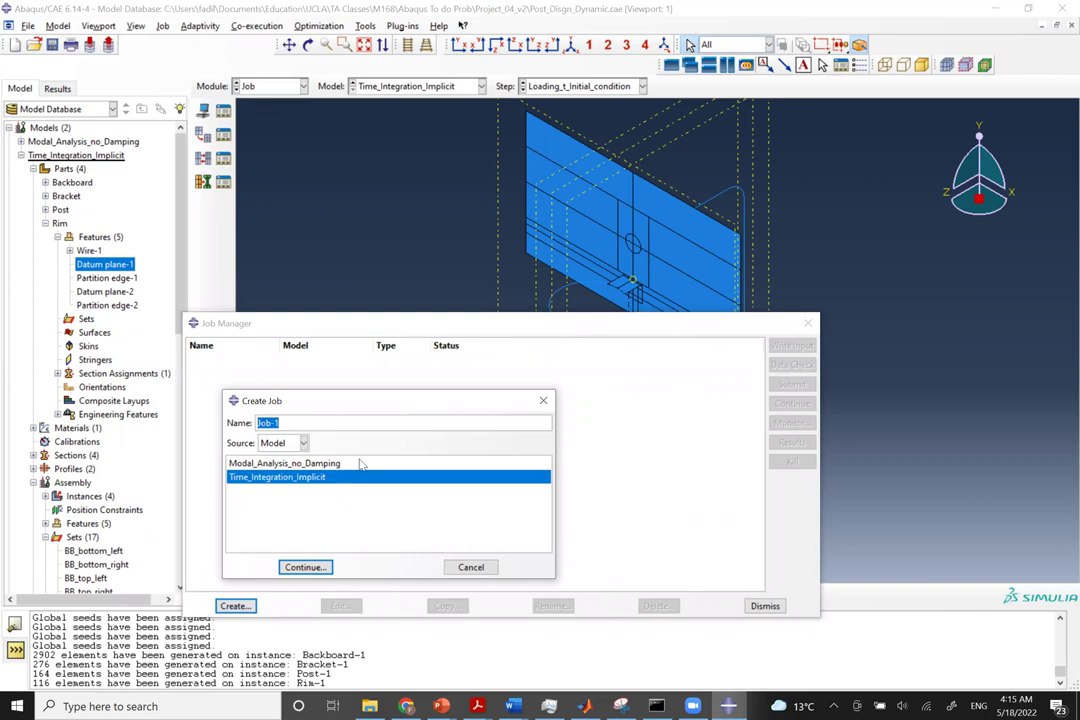
type("Time_Integ")
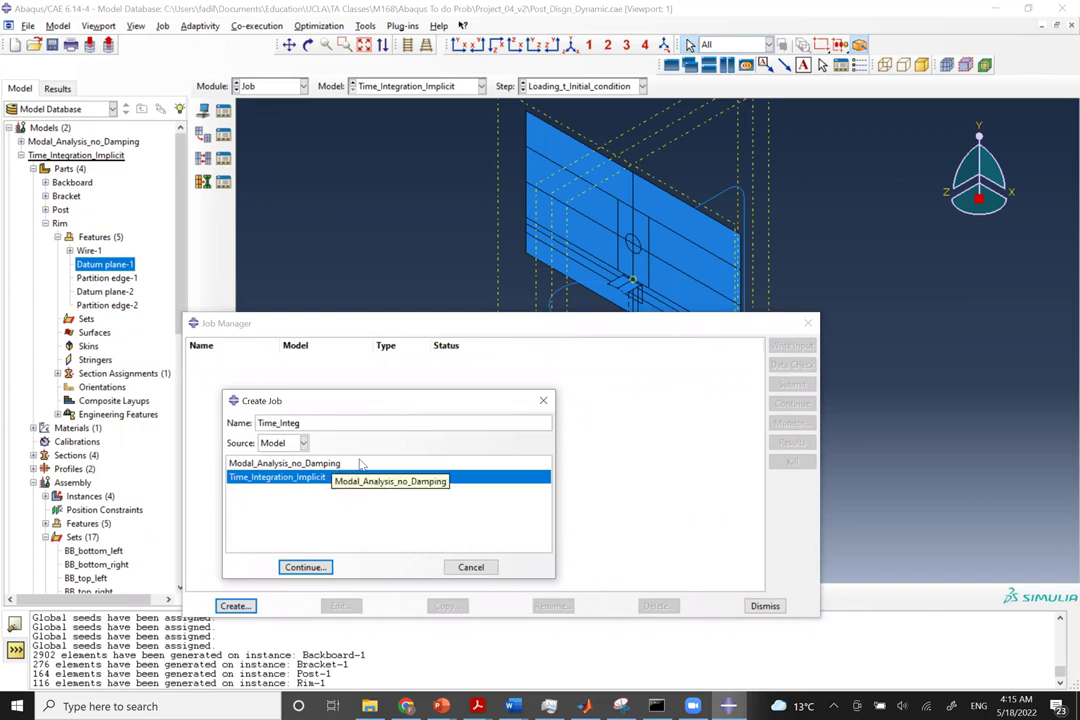
type("ration_Implicit")
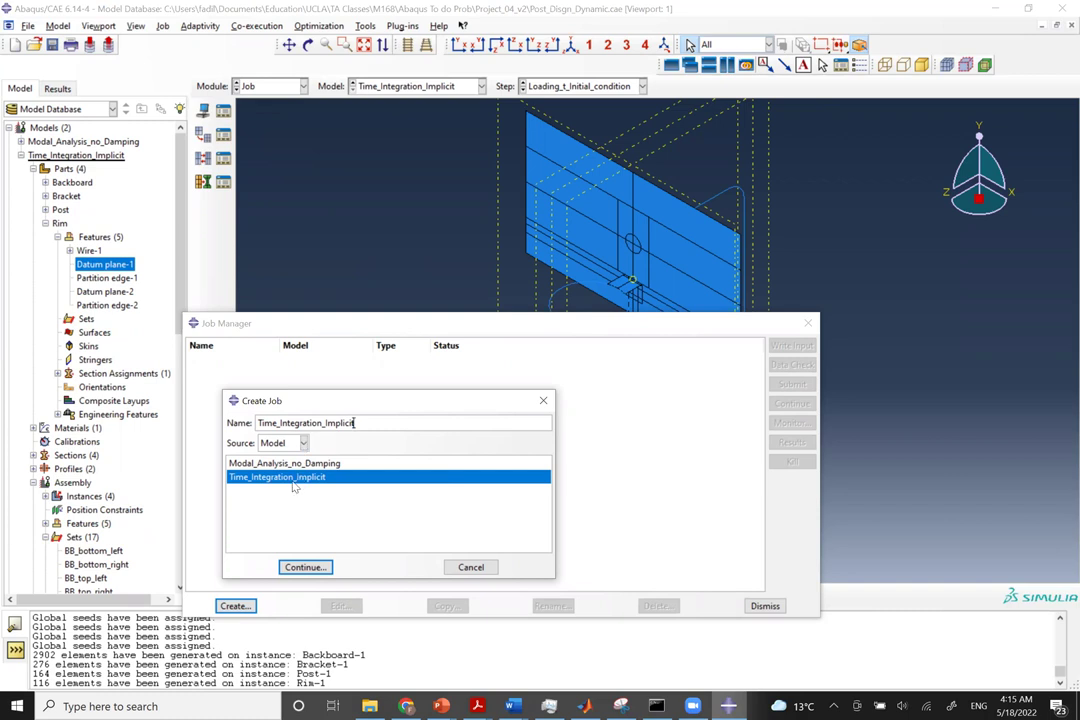
left_click(307, 567)
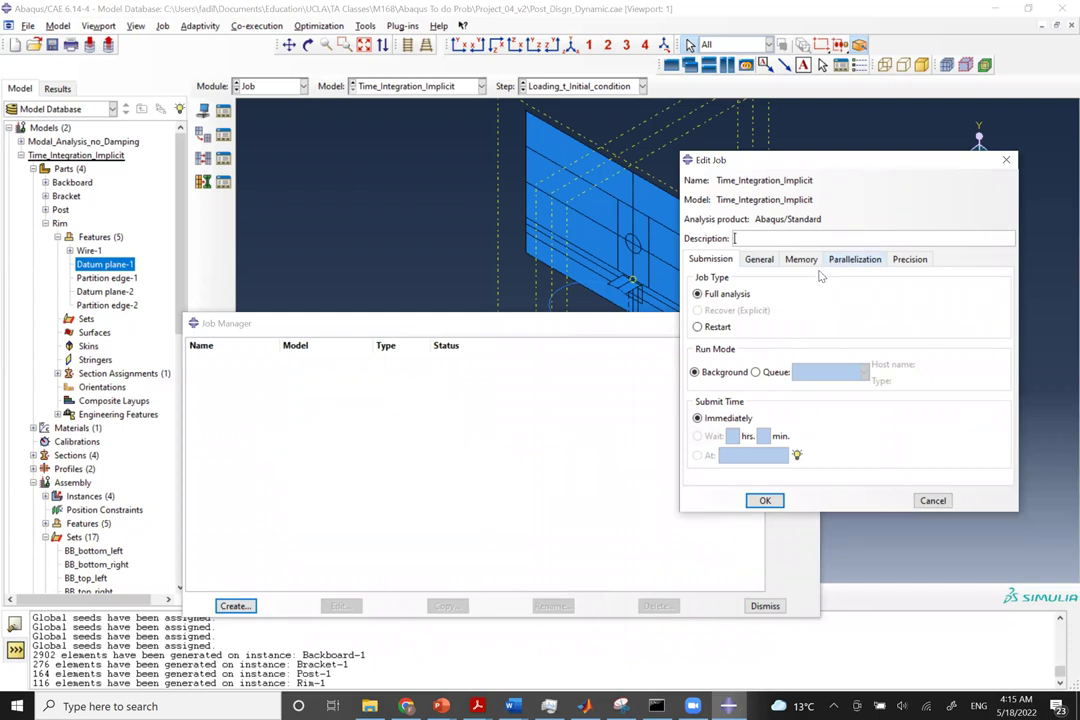
left_click(763, 500)
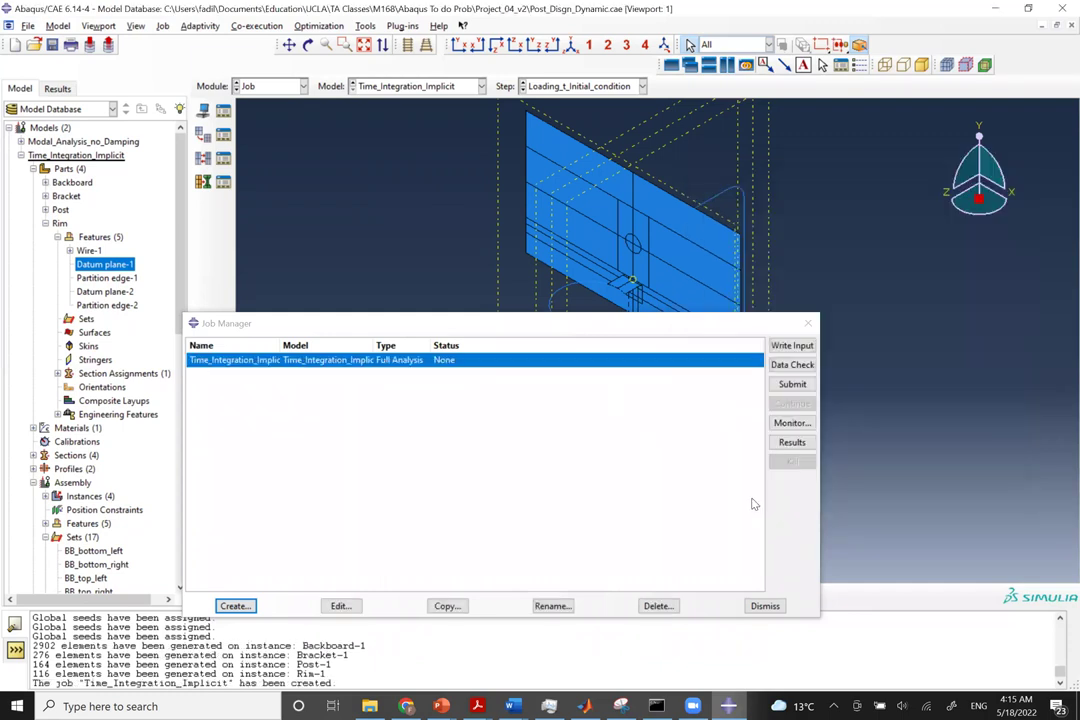
left_click(791, 385)
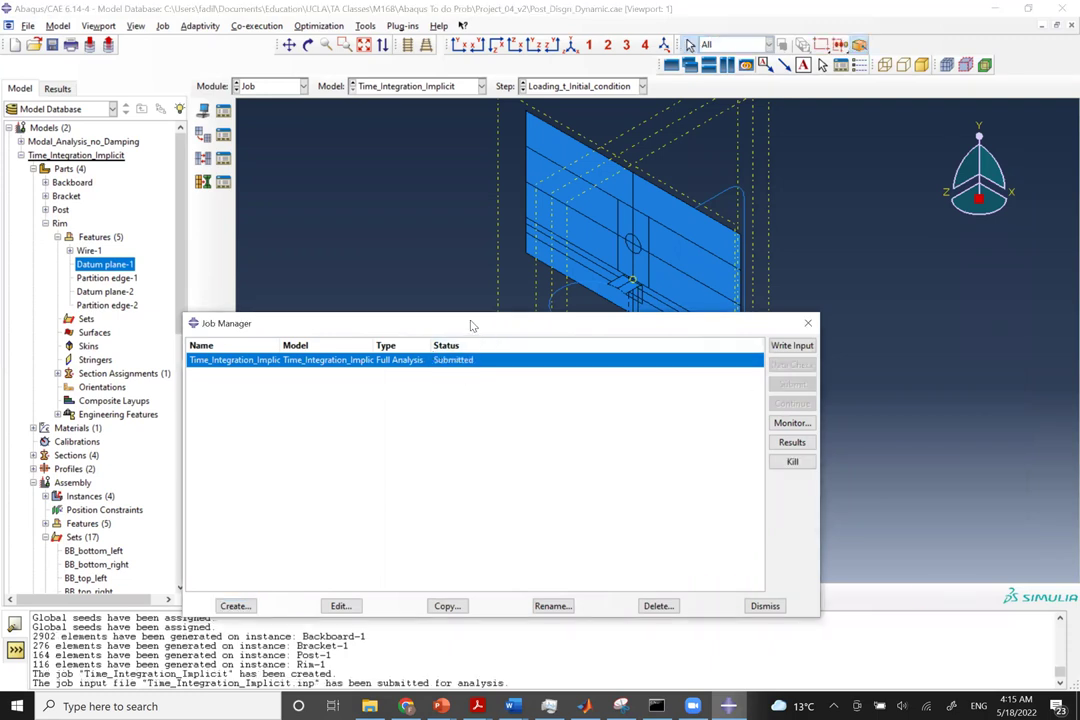
left_click_drag(472, 327, 459, 448)
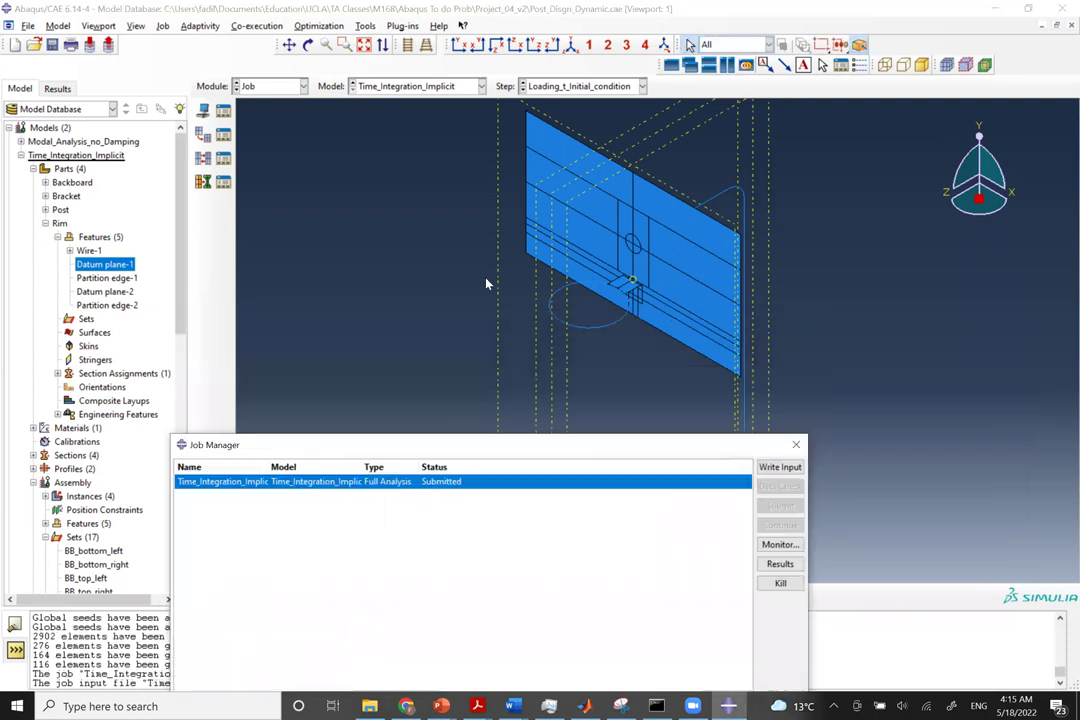
Make Modal_Analysis_no_Damping the current model and switch to the Step module.
left_click(405, 88)
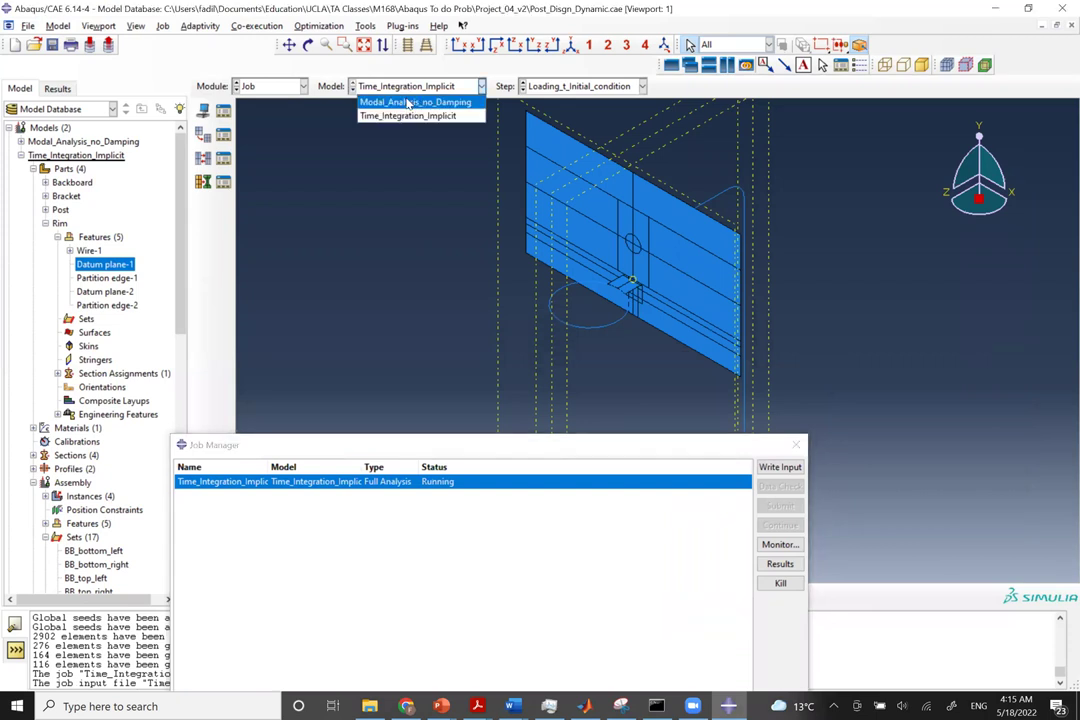
left_click(412, 102)
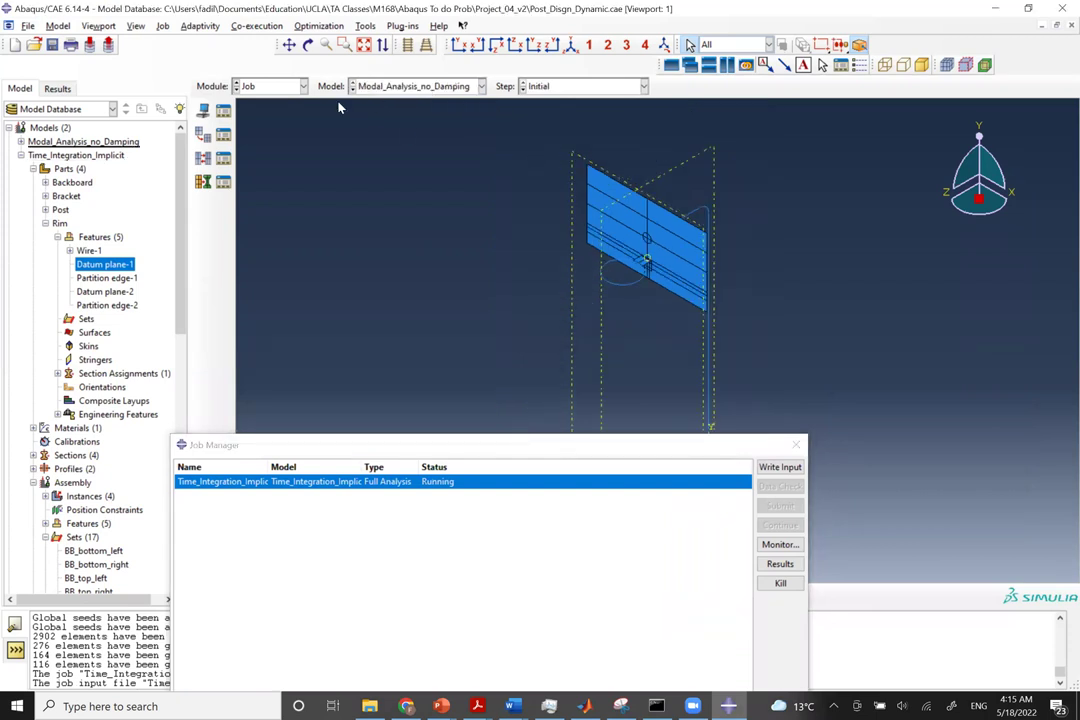
left_click(280, 87)
left_click(272, 100)
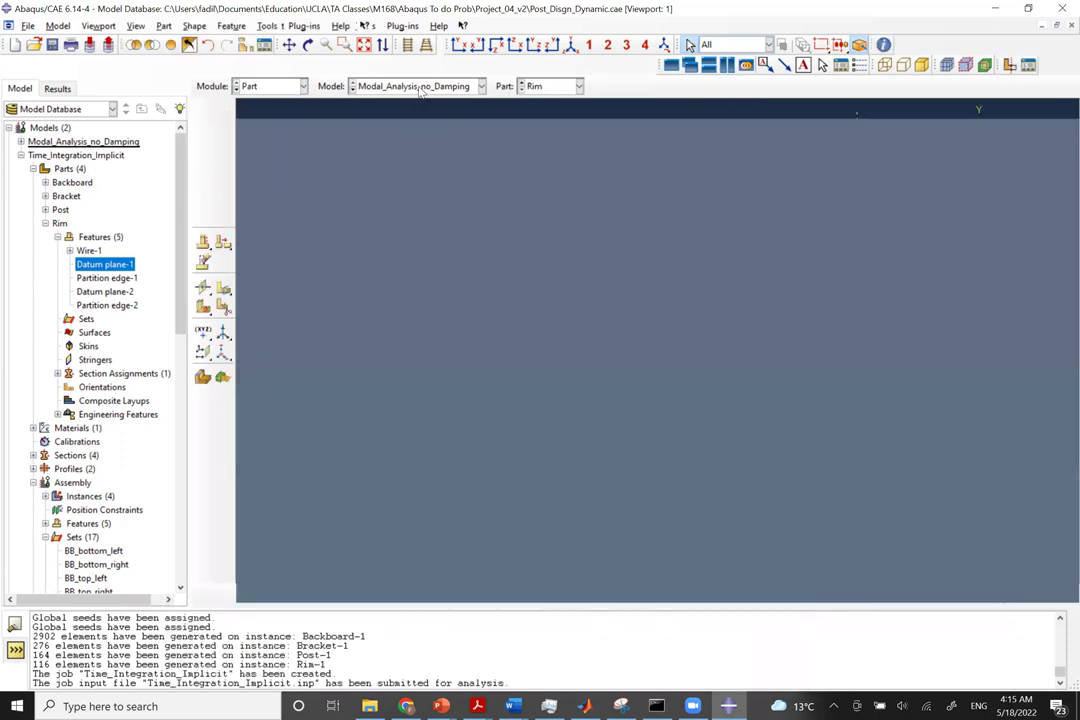
left_click(392, 110)
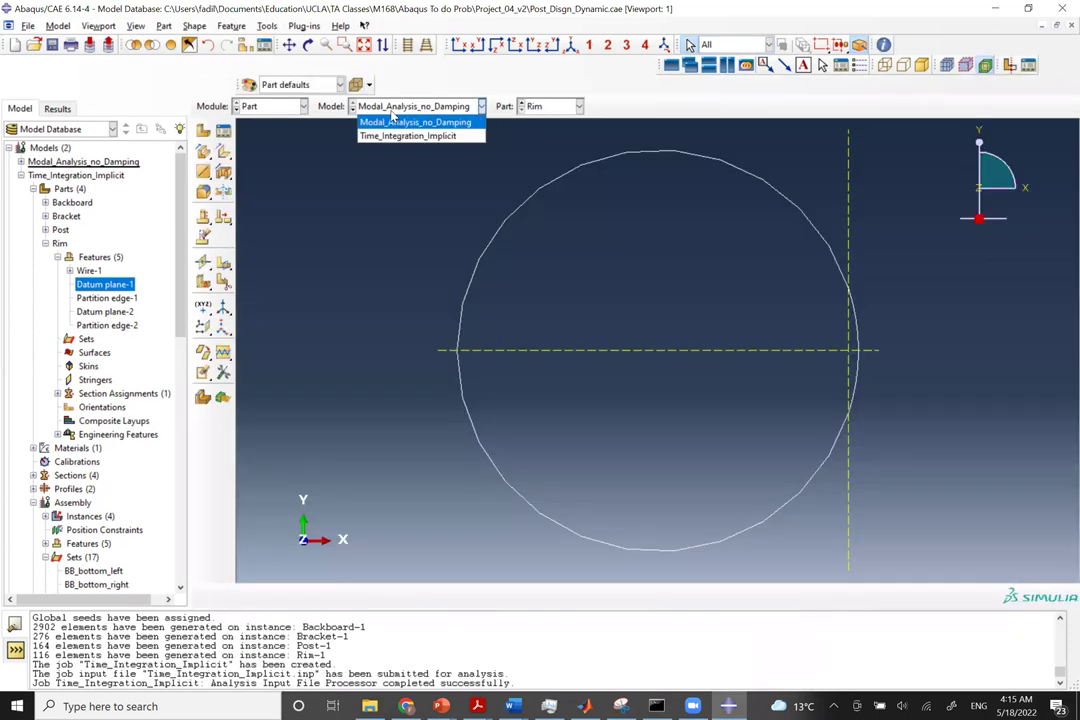
left_click(392, 120)
left_click(360, 106)
left_click(299, 105)
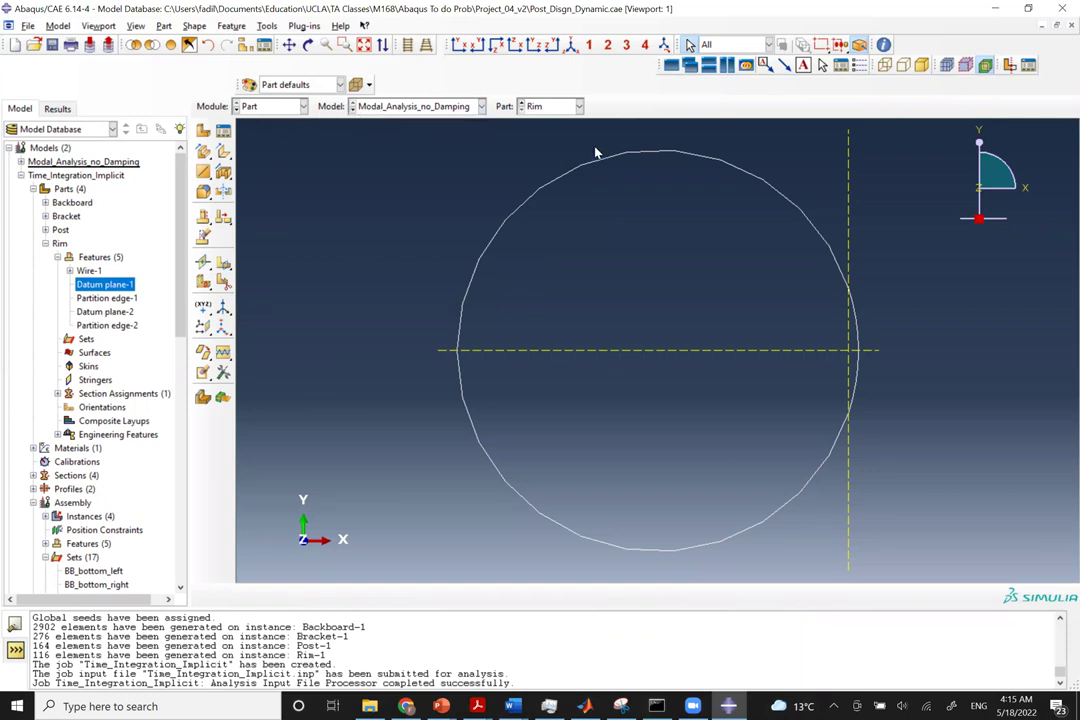
left_click(275, 106)
left_click(297, 164)
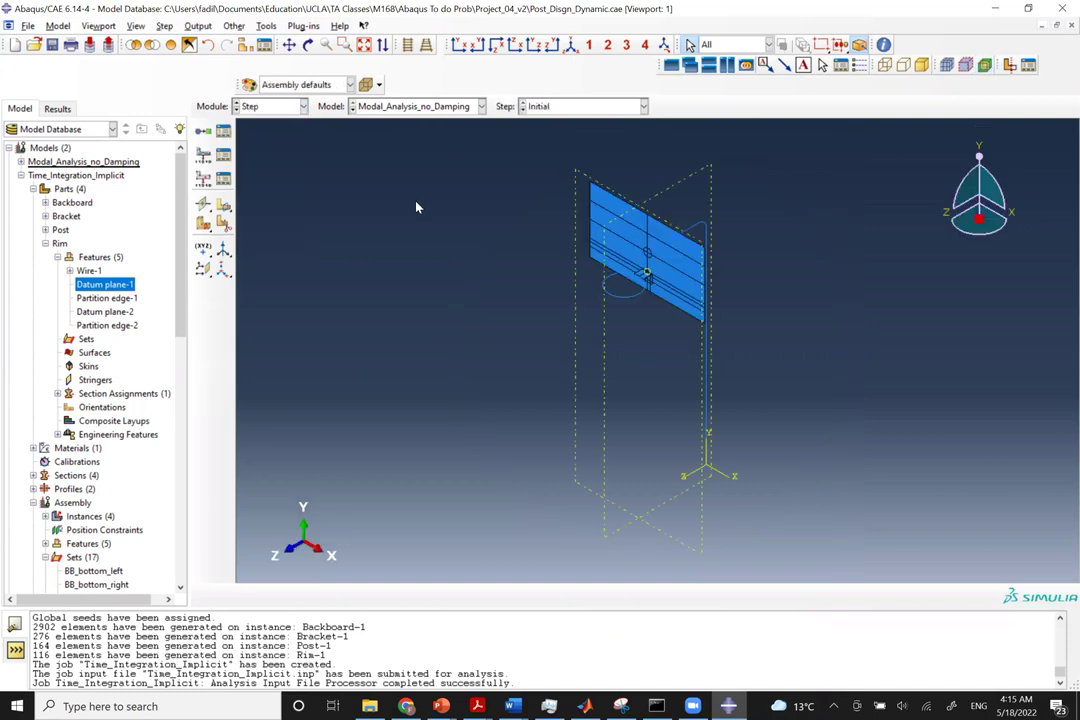
Delete the Loading_t_Initial_Condition and Unloading_t steps from the Modal_Analysis_no_Damping model.
left_click(224, 132)
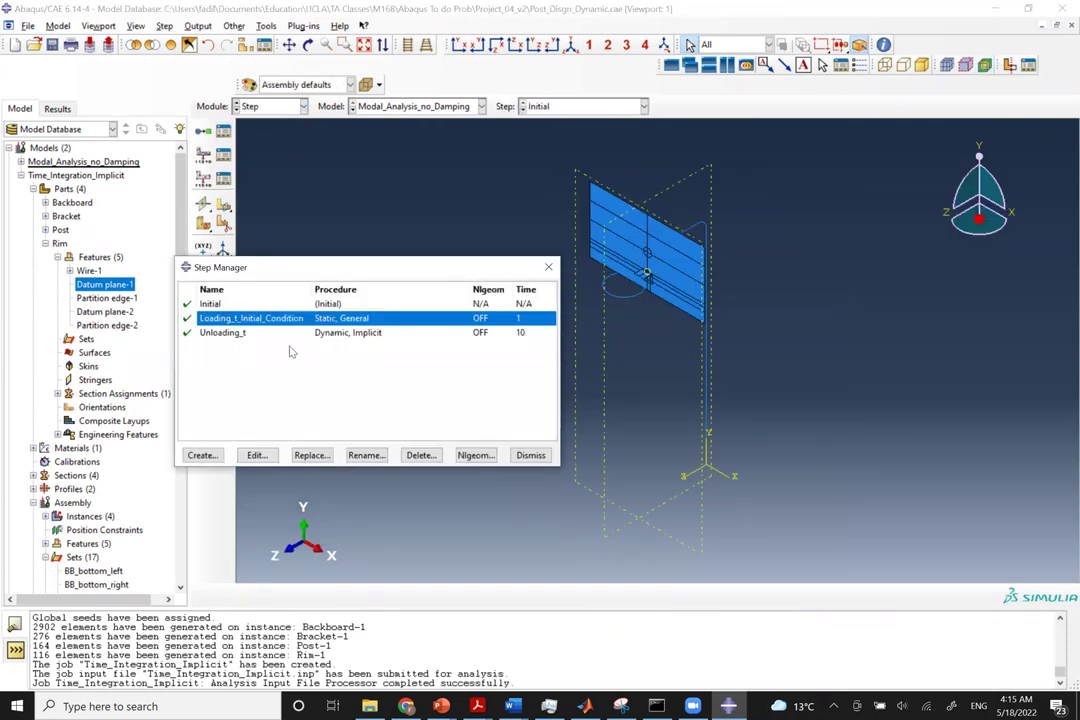
left_click(205, 332, "shift")
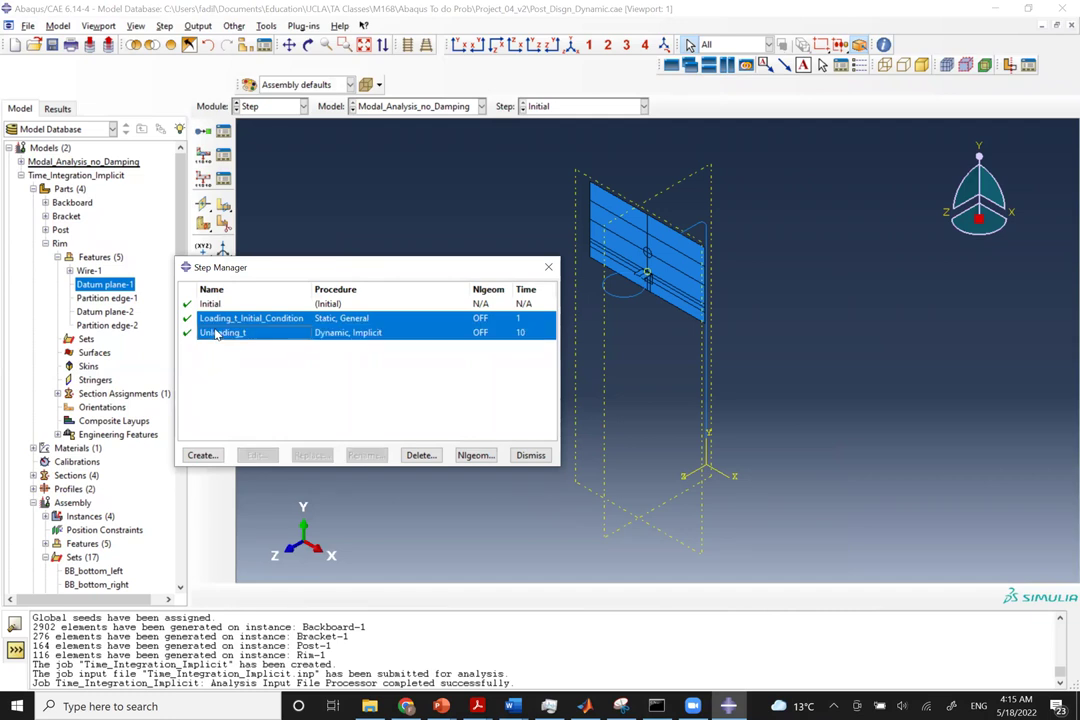
left_click(420, 455)
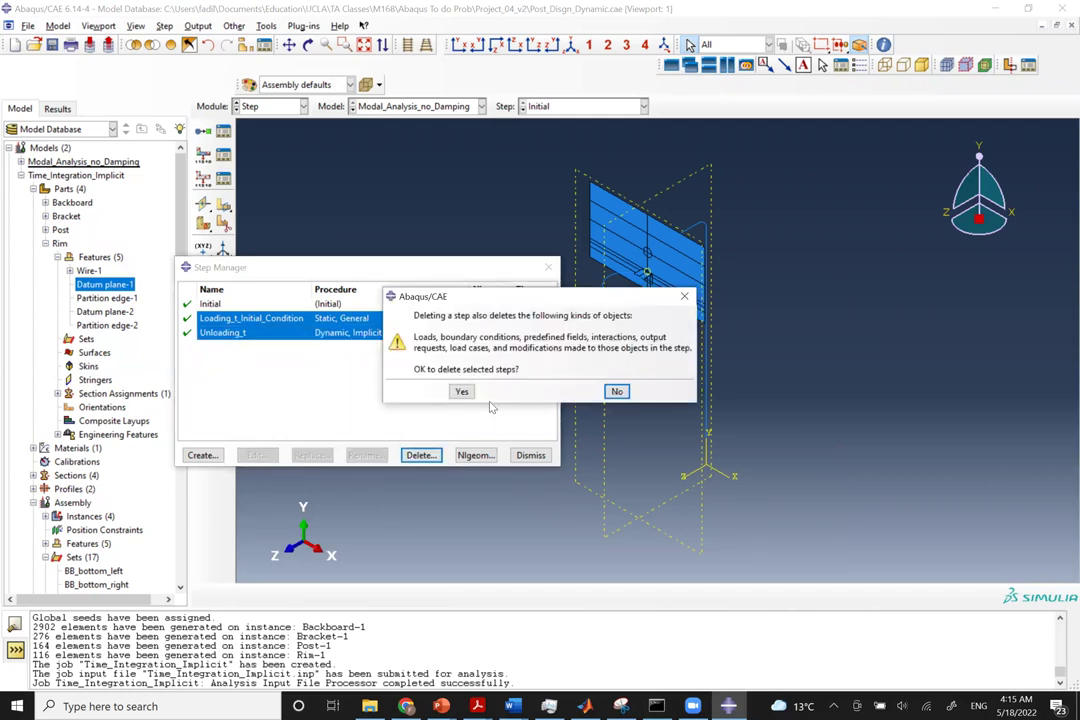
left_click(462, 392)
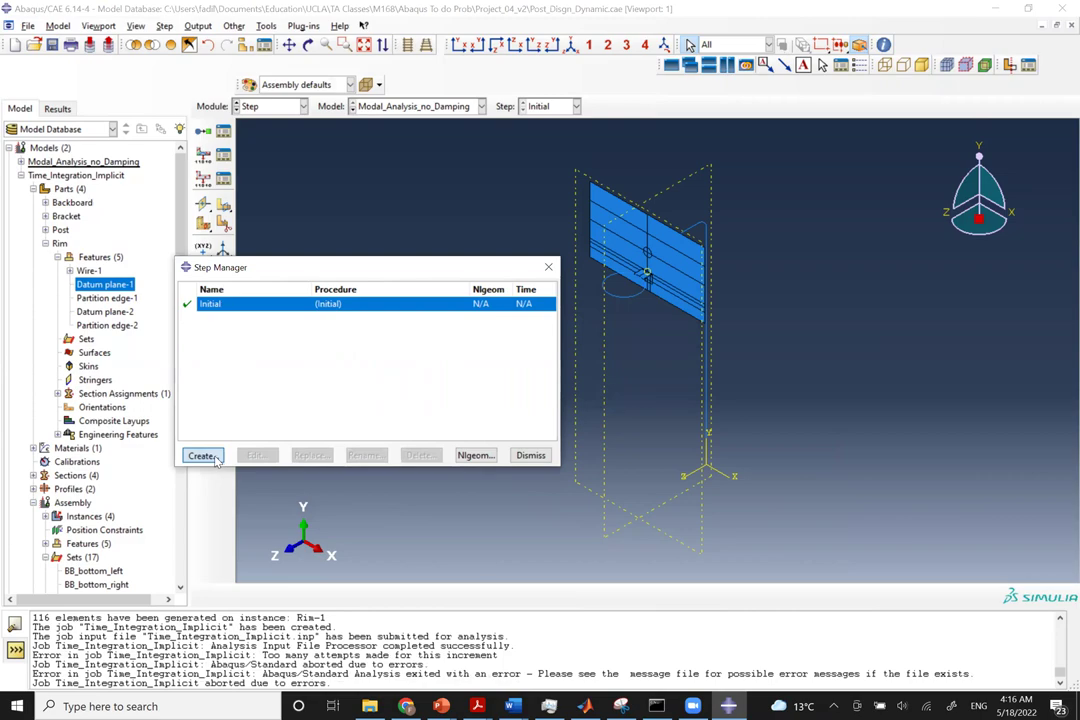
Create a linear perturbation Frequency step named Modal_Analysis after the Initial step, requesting 30 eigenvalues.
key("alt+Tab")
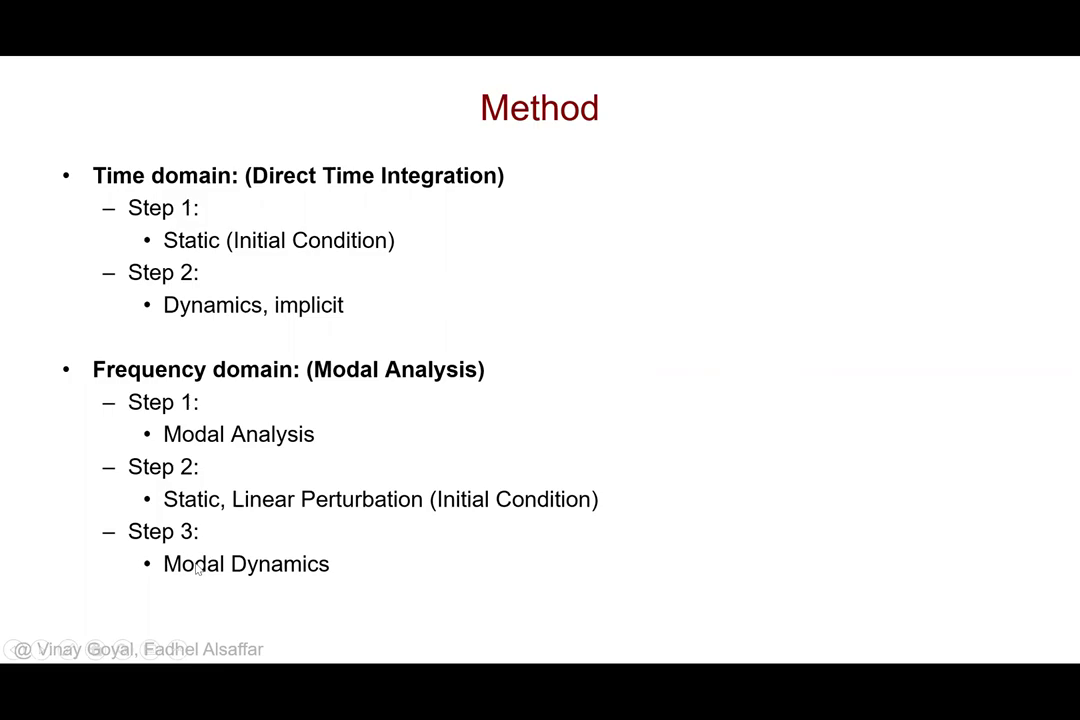
key("alt+Tab")
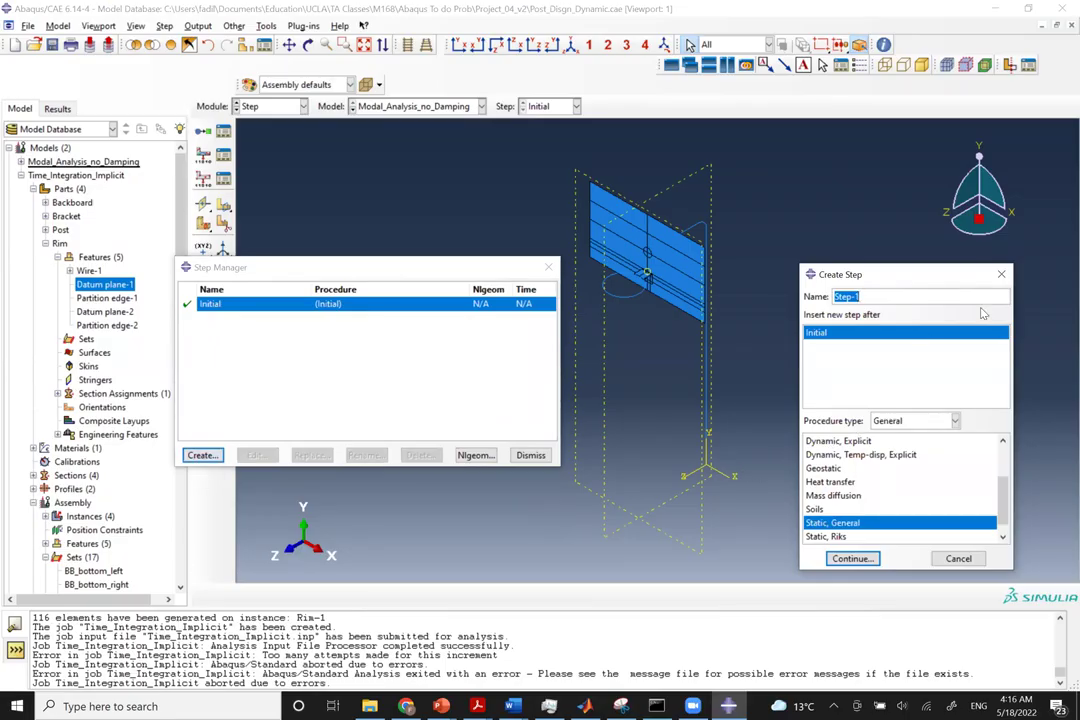
type("Modal_Analysis")
left_click(918, 421)
left_click(918, 424)
left_click(918, 424)
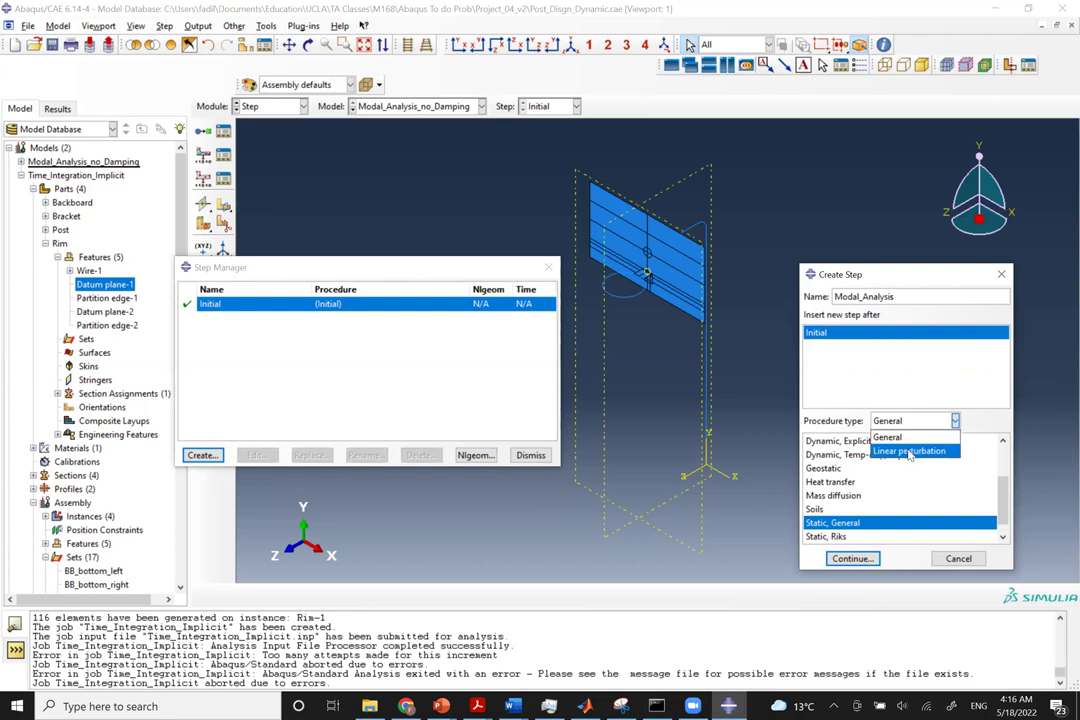
left_click(907, 452)
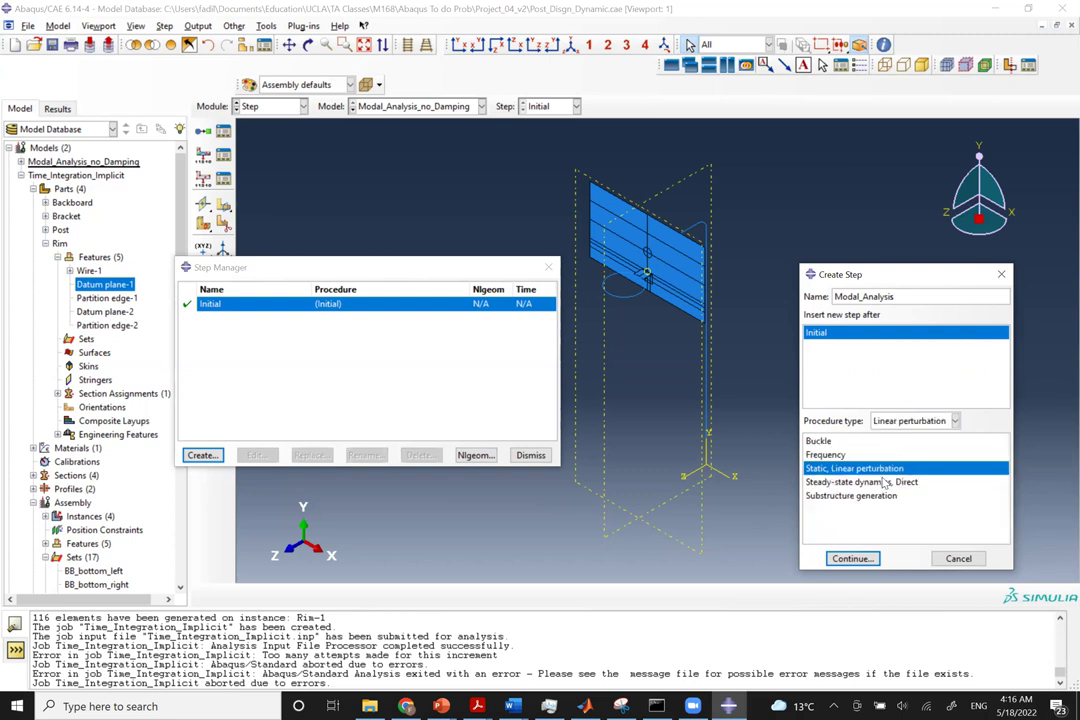
left_click(826, 456)
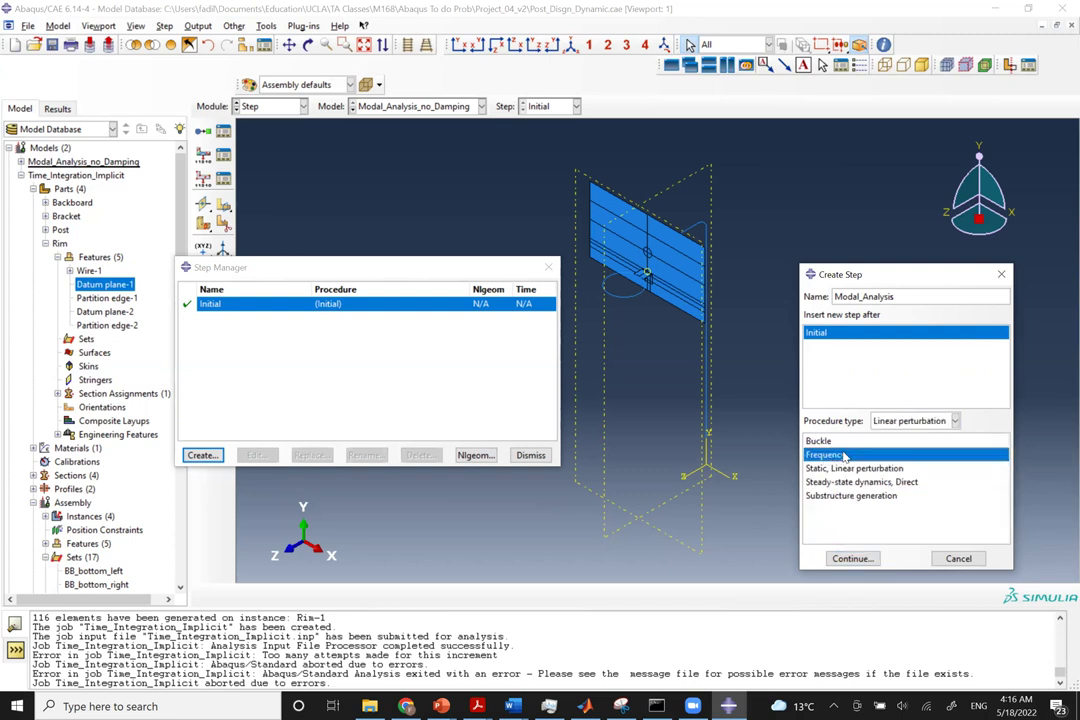
left_click(852, 559)
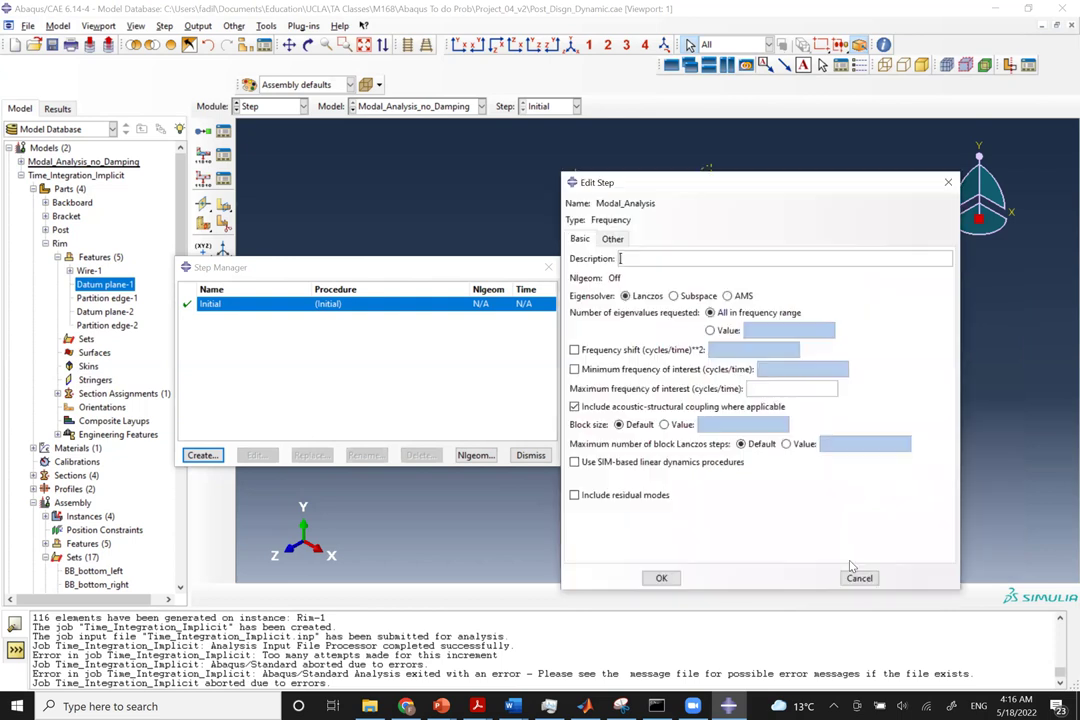
left_click(710, 331)
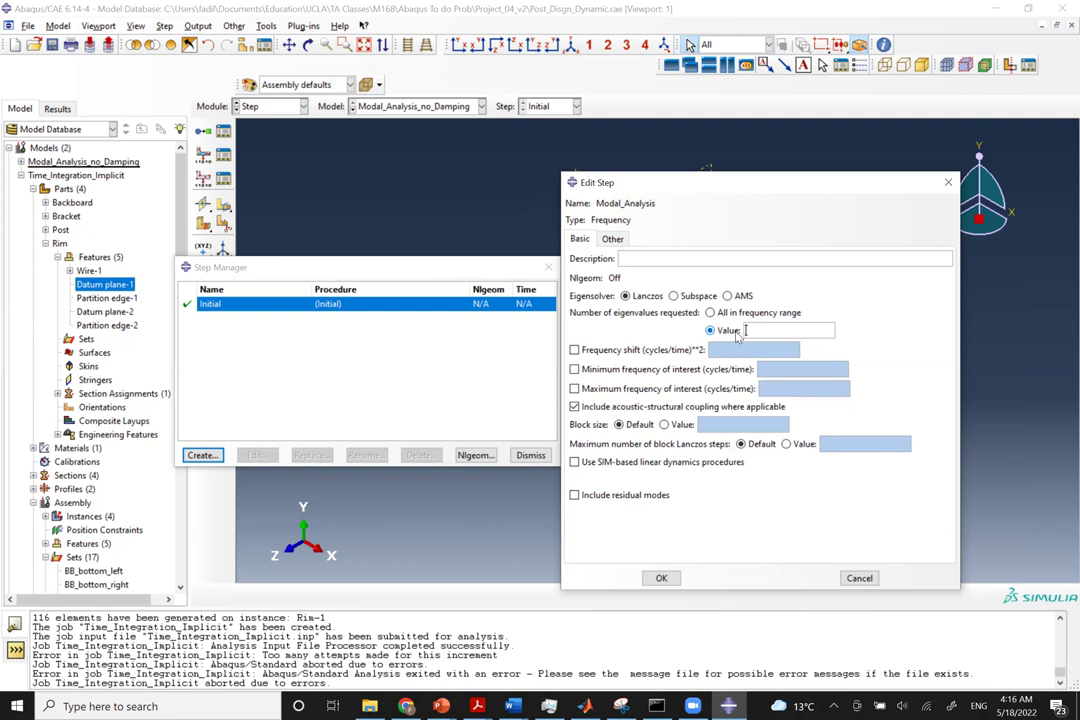
type("30")
left_click(661, 585)
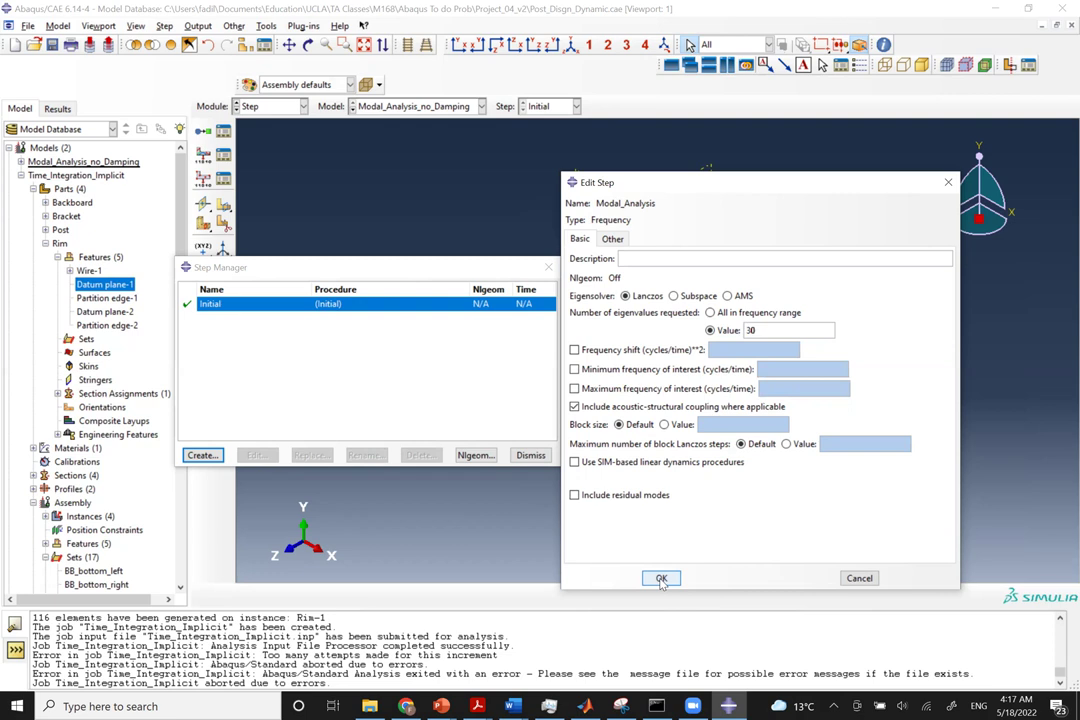
Create a Static, Linear perturbation step named Loading_f after the Modal_Analysis step.
left_click(204, 456)
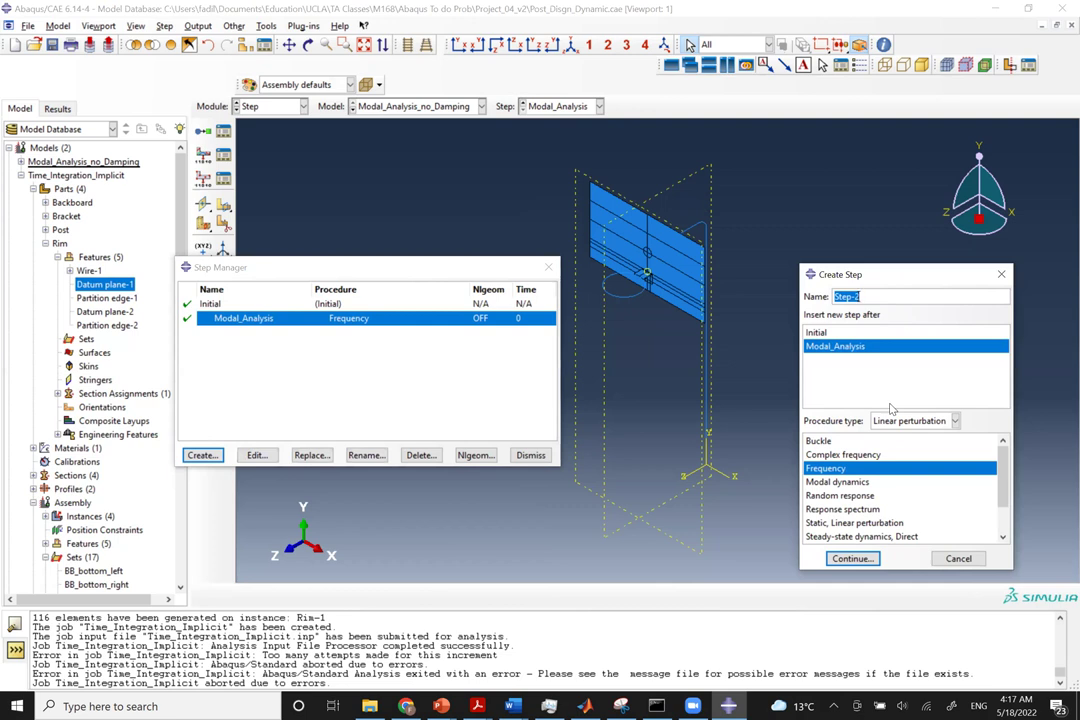
type("Loading_")
left_click(825, 524)
key("alt+Tab")
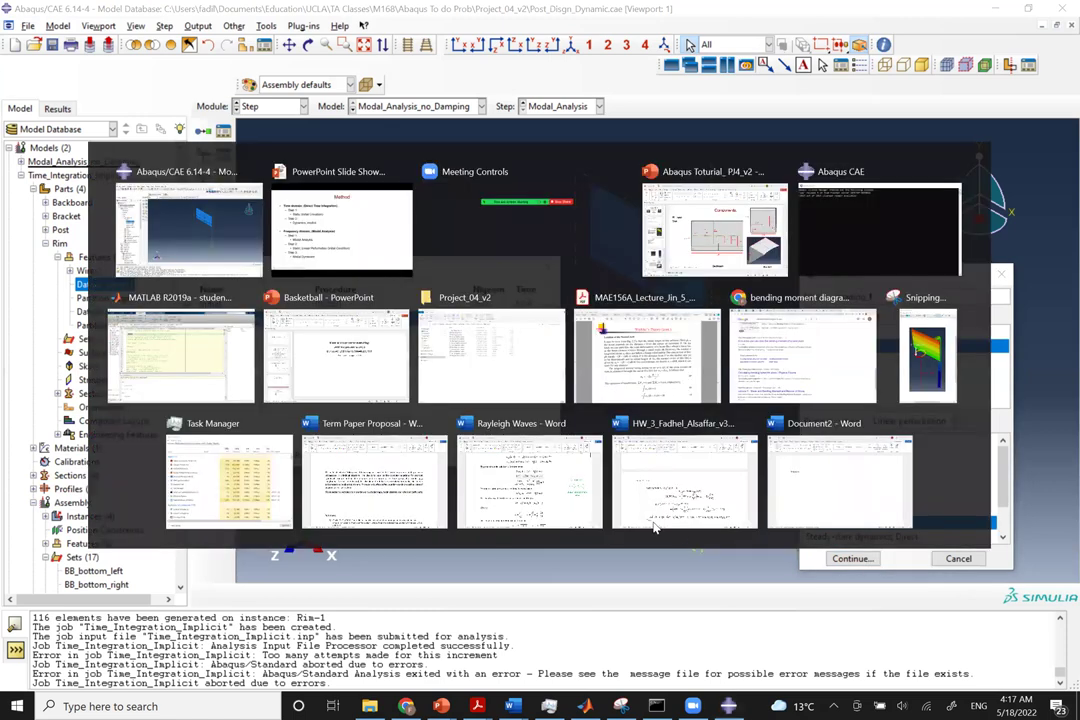
key("Escape")
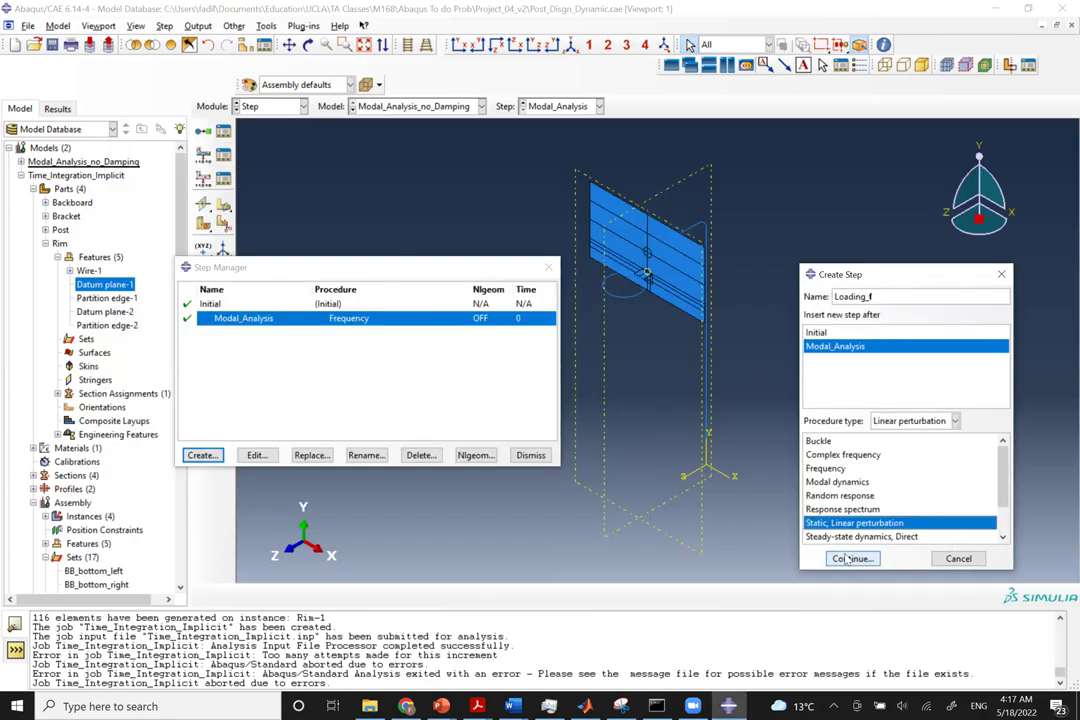
left_click(845, 559)
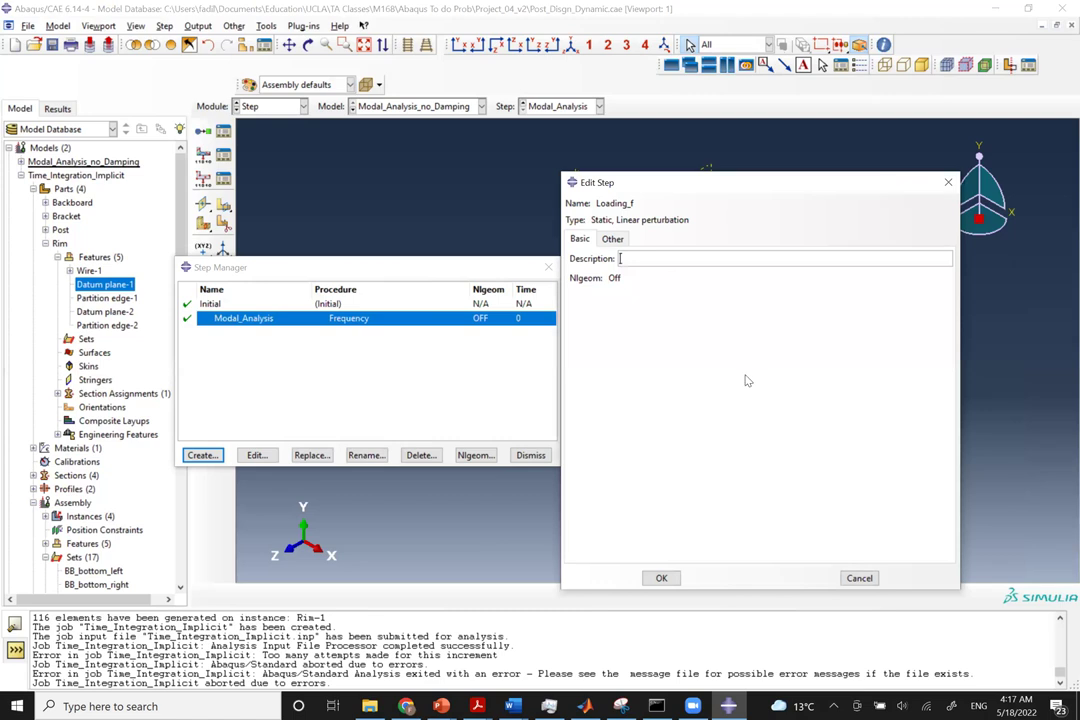
left_click(663, 577)
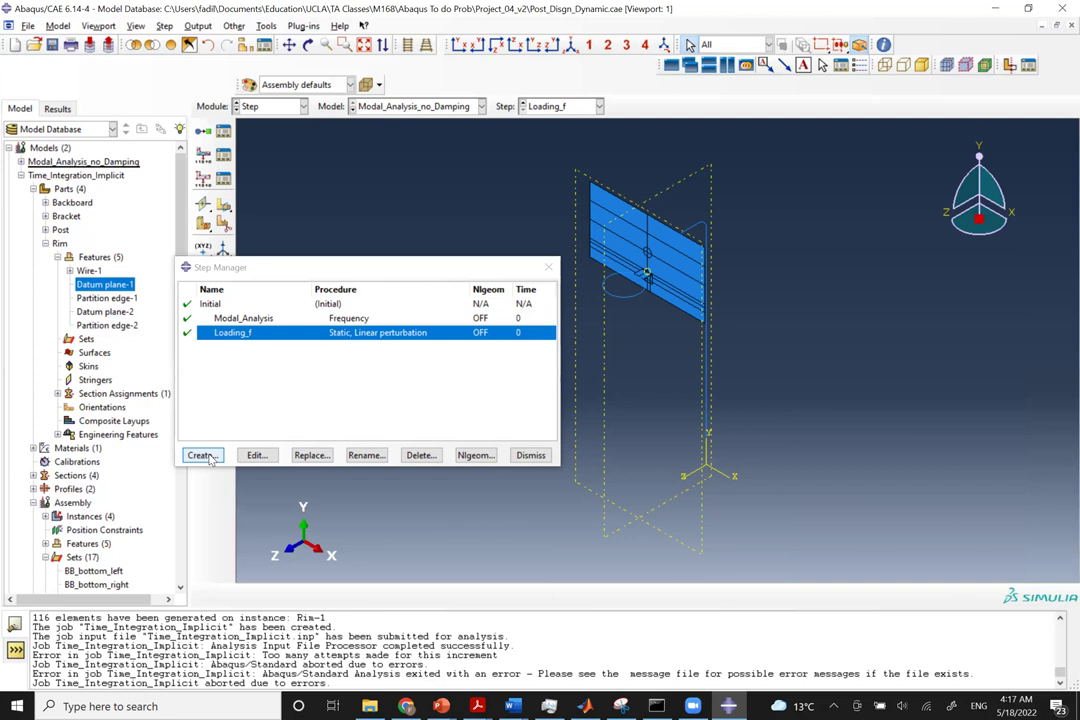
Create a linear perturbation Modal dynamics step named Unloading_f after Loading_f, with time period 10 and time increment 0.05.
left_click(203, 455)
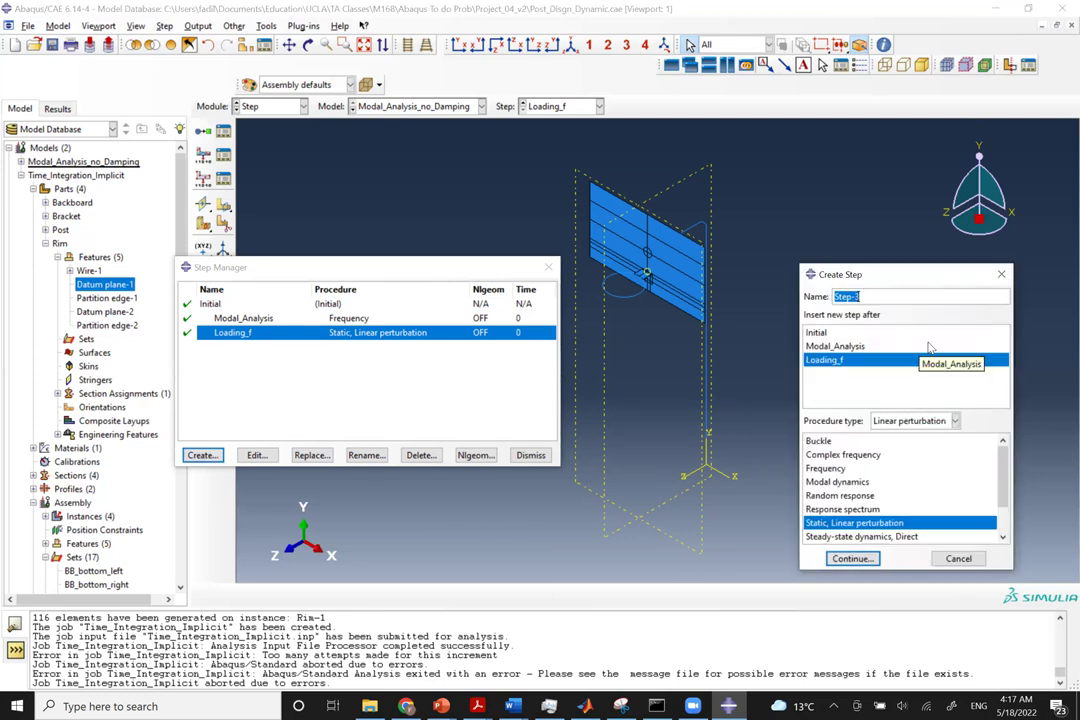
type("Unloading_f")
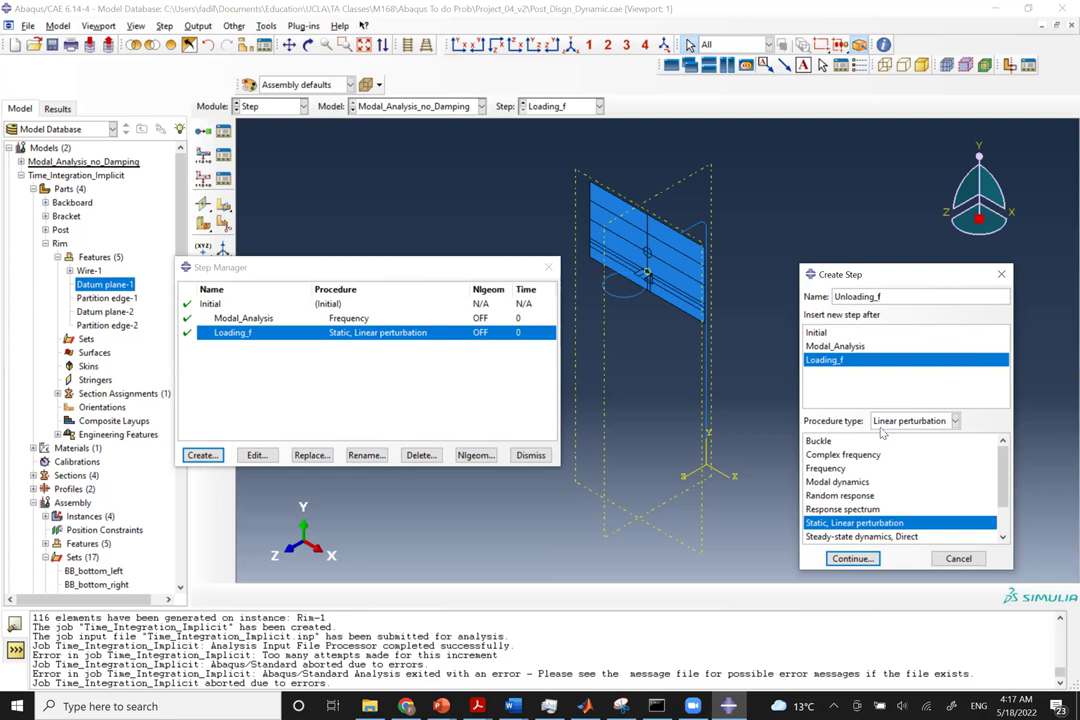
scroll(857, 481, "down", 1)
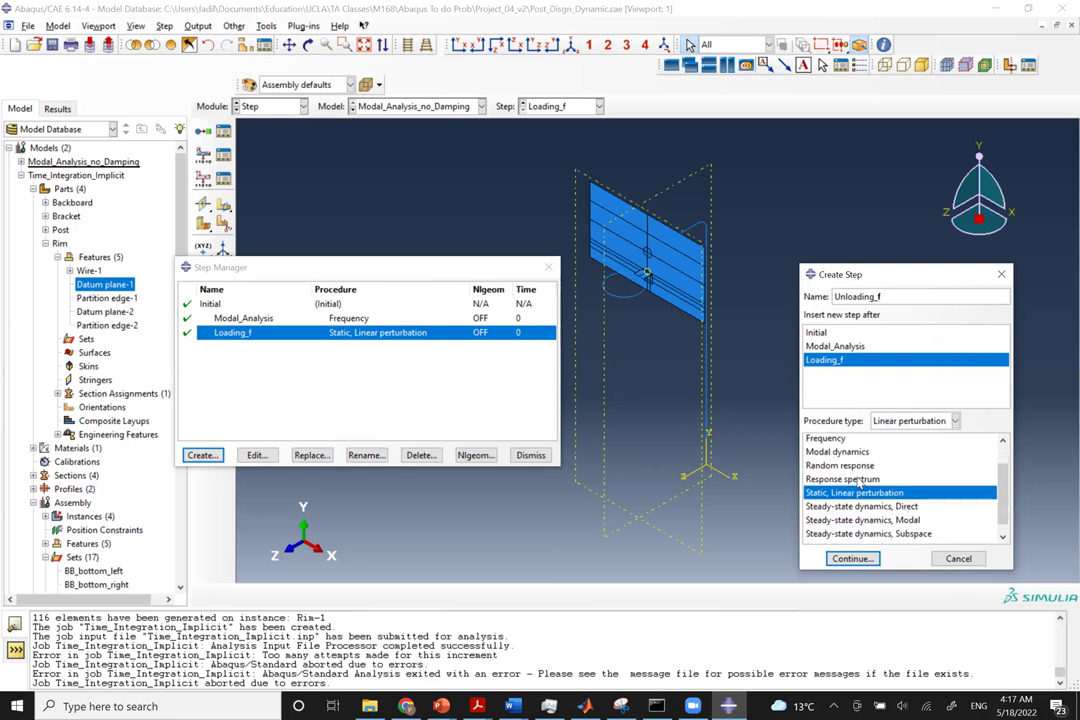
scroll(855, 505, "down", 1)
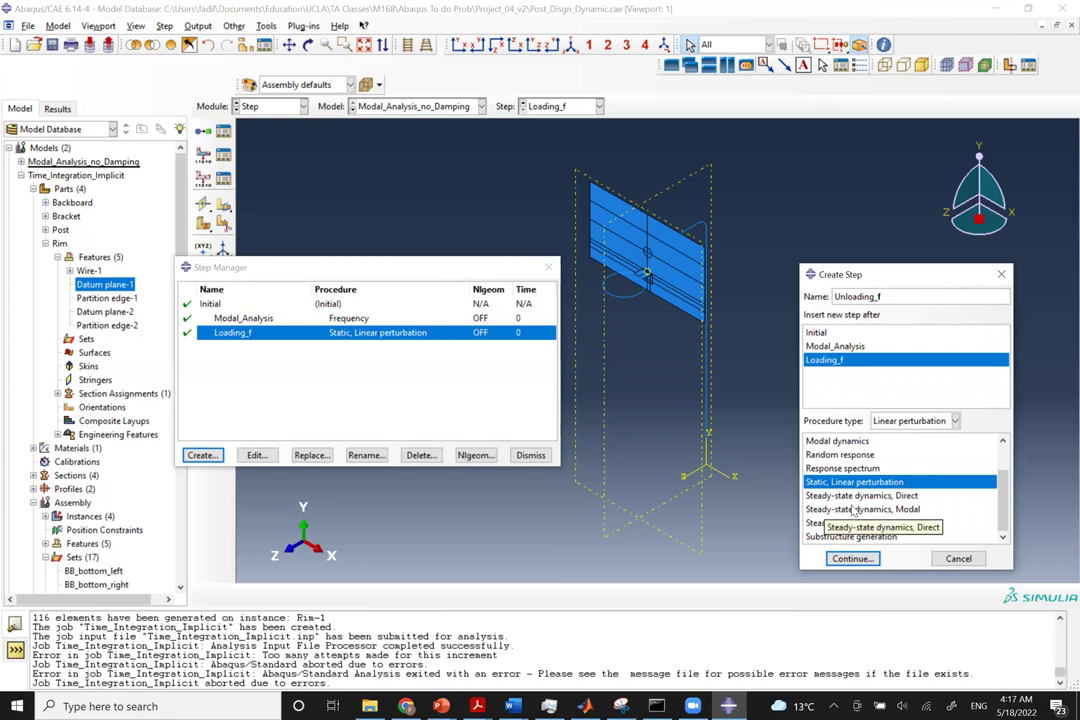
scroll(853, 511, "up", 2)
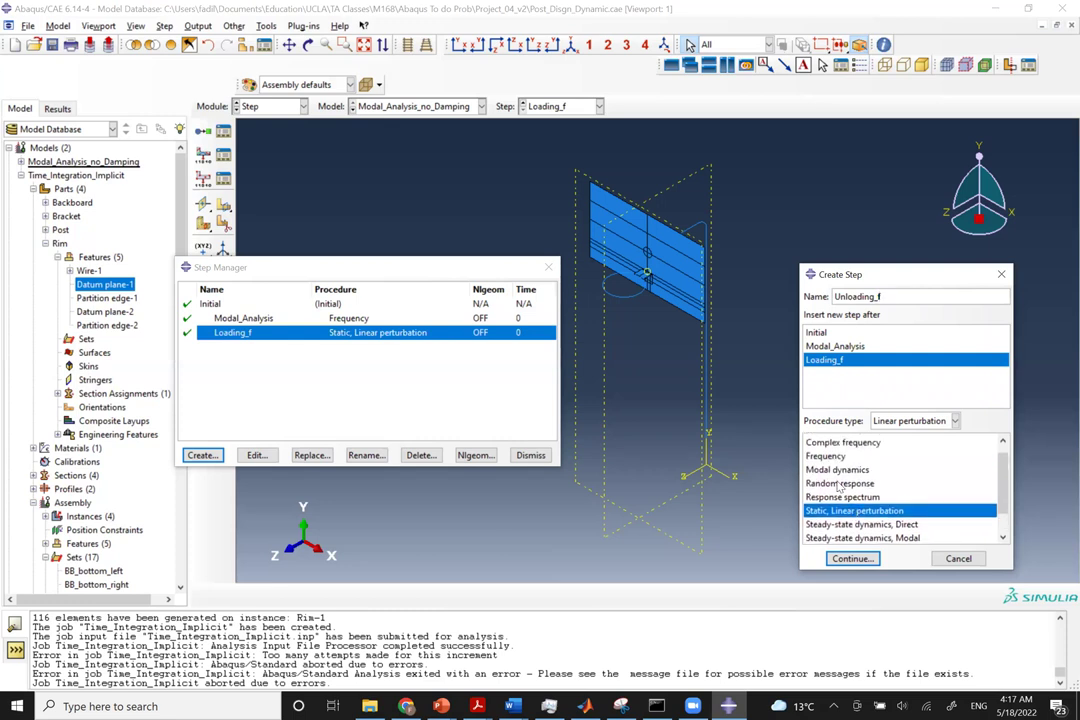
left_click(835, 472)
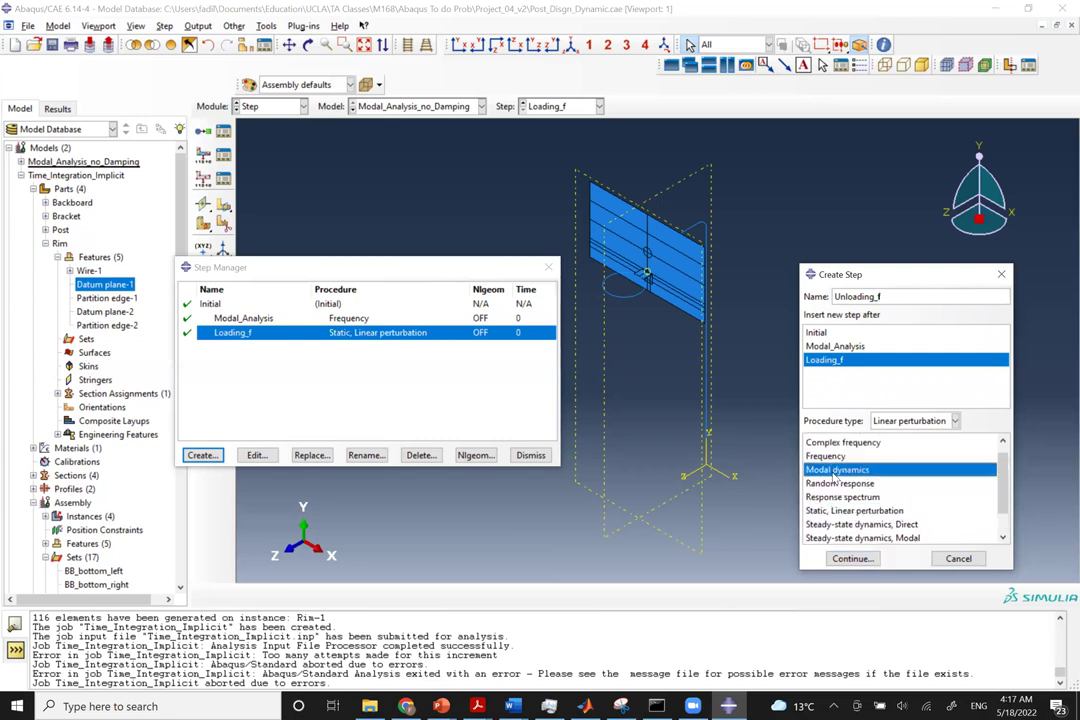
left_click(849, 559)
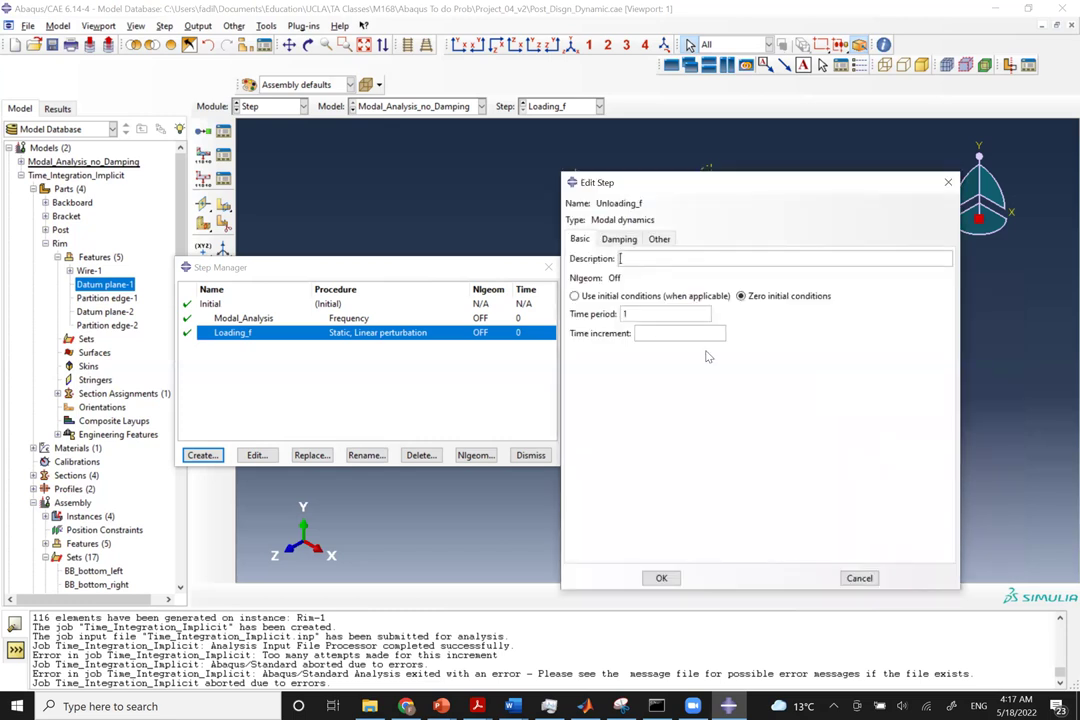
double_click(644, 312)
type("0.05")
Give the Unloading_f step direct modal damping over modes 1 to 20 with critical damping fraction 0.0, and finish the step definitions.
left_click(618, 240)
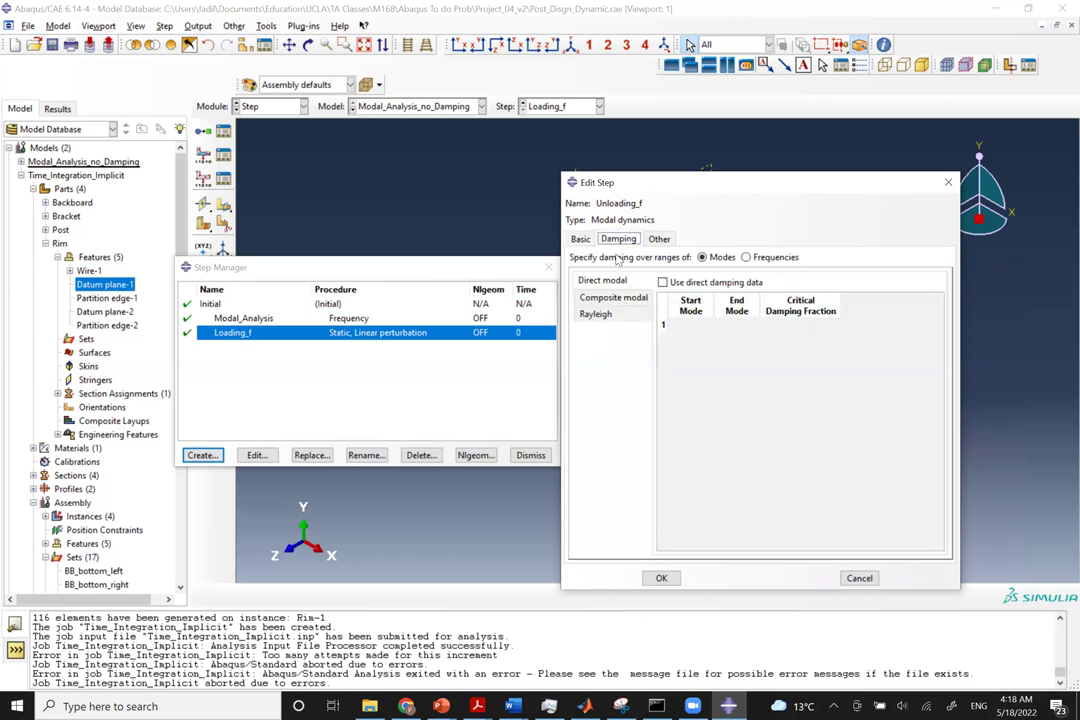
left_click(662, 282)
left_click(690, 325)
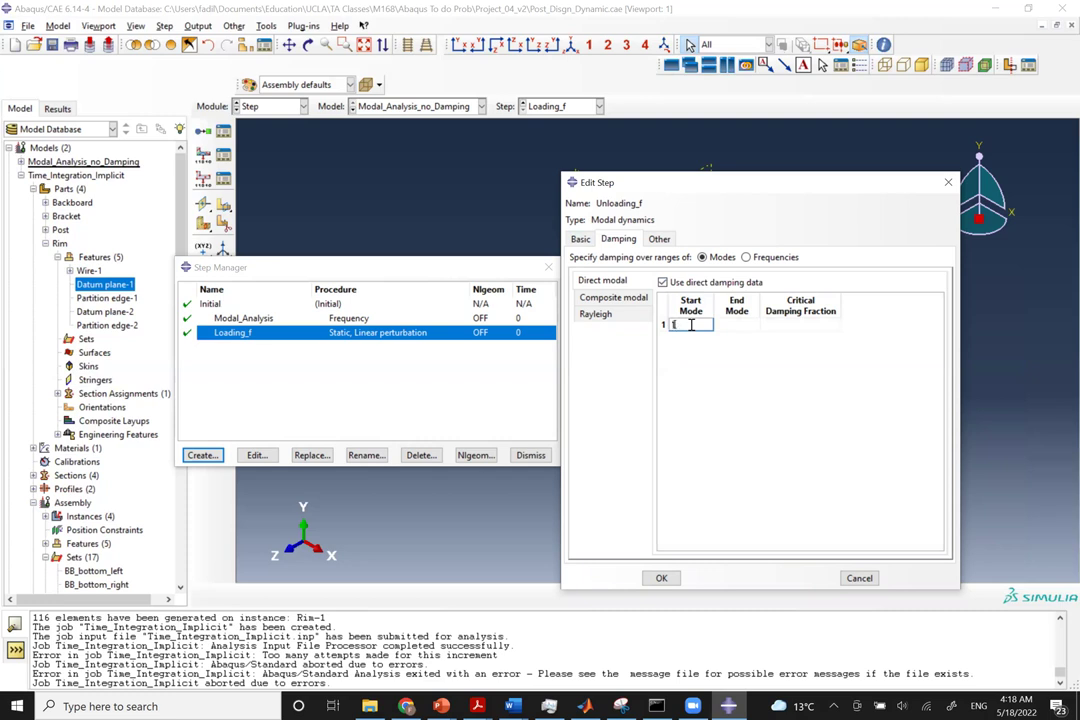
key("Tab")
type("20")
key("Tab")
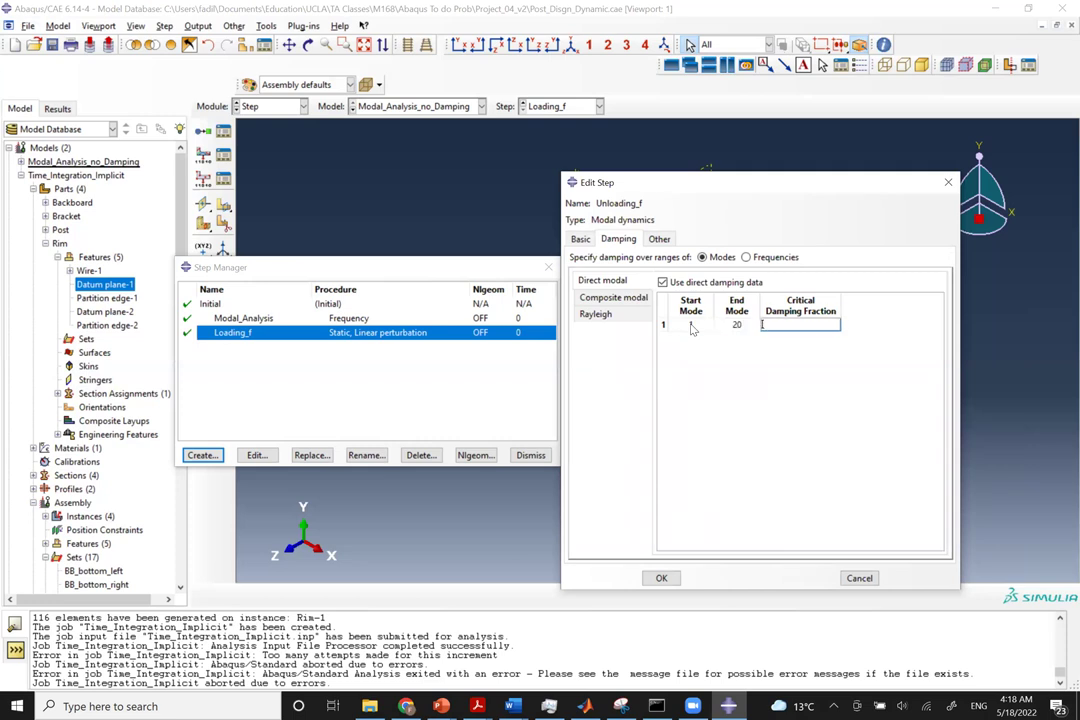
type("0.0")
left_click(661, 578)
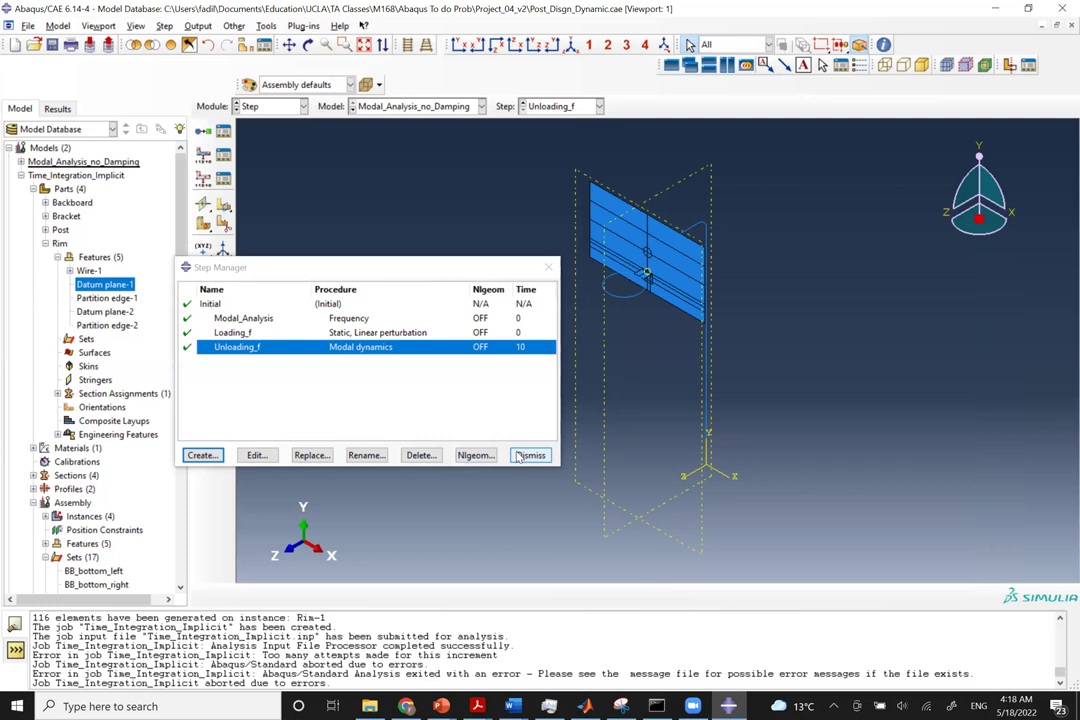
left_click(528, 455)
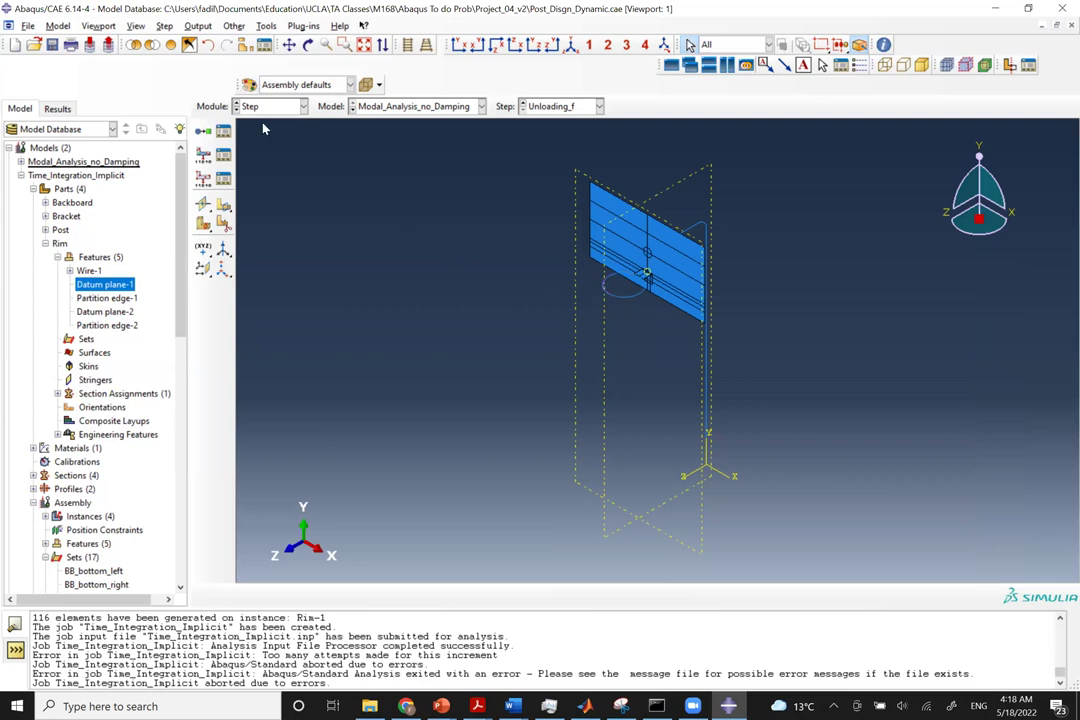
Create a geometry set named Rim_ref_front from the vertex at the front of the rim.
left_click(266, 25)
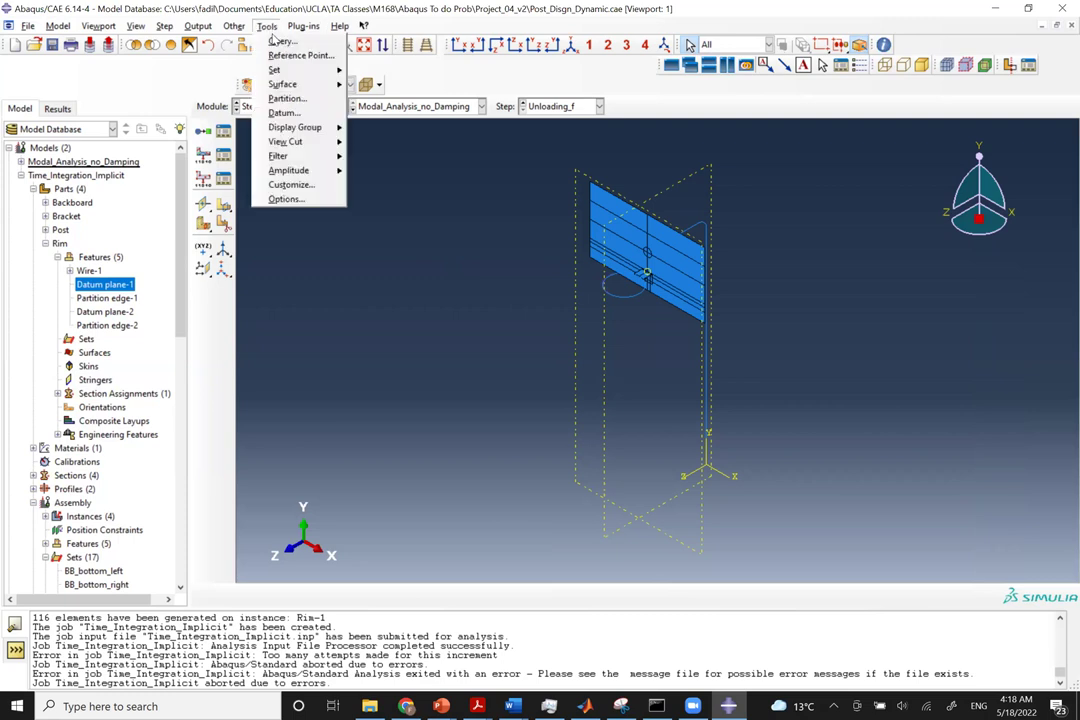
mouse_move(300, 69)
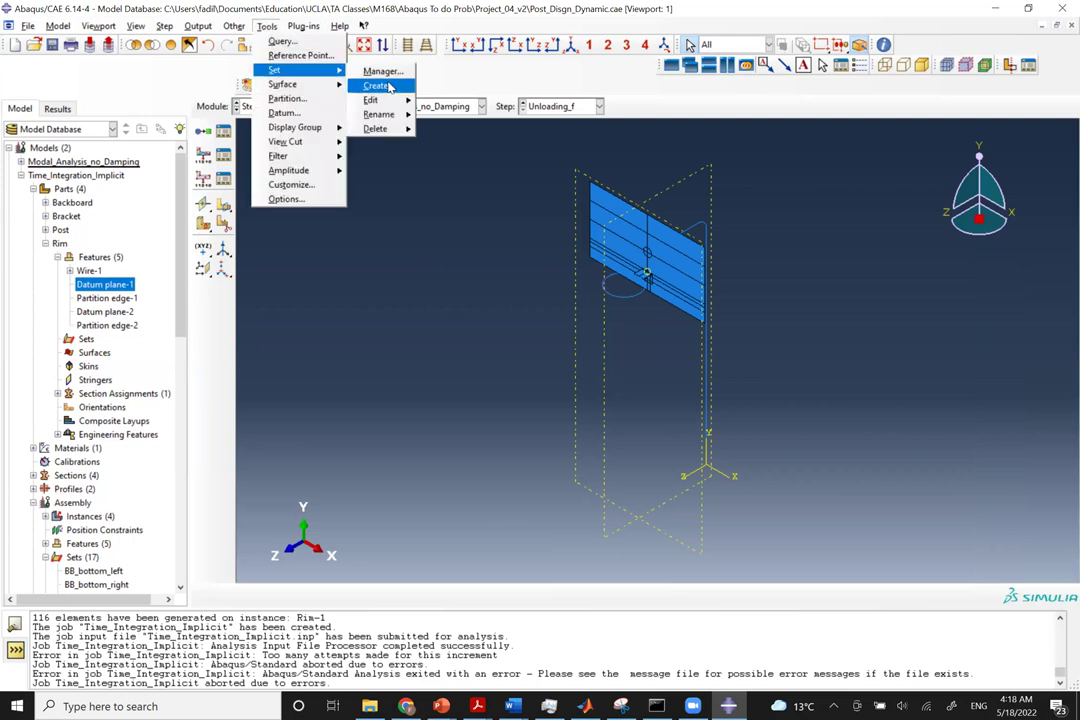
left_click(372, 83)
type("Rim_ref_front")
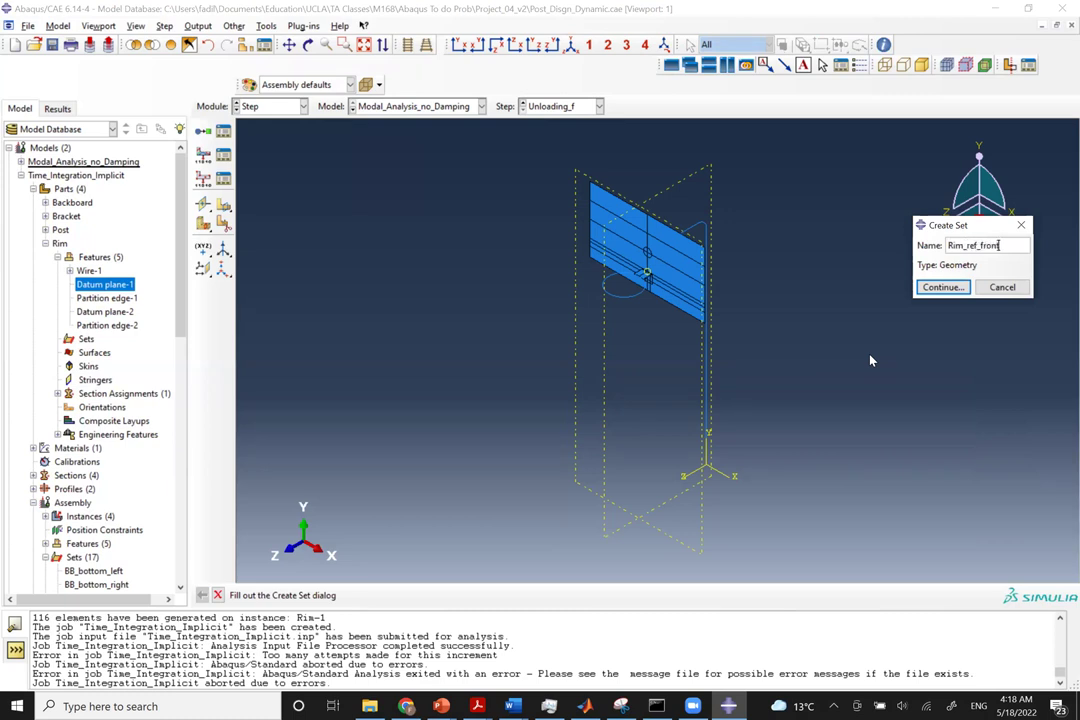
left_click(941, 287)
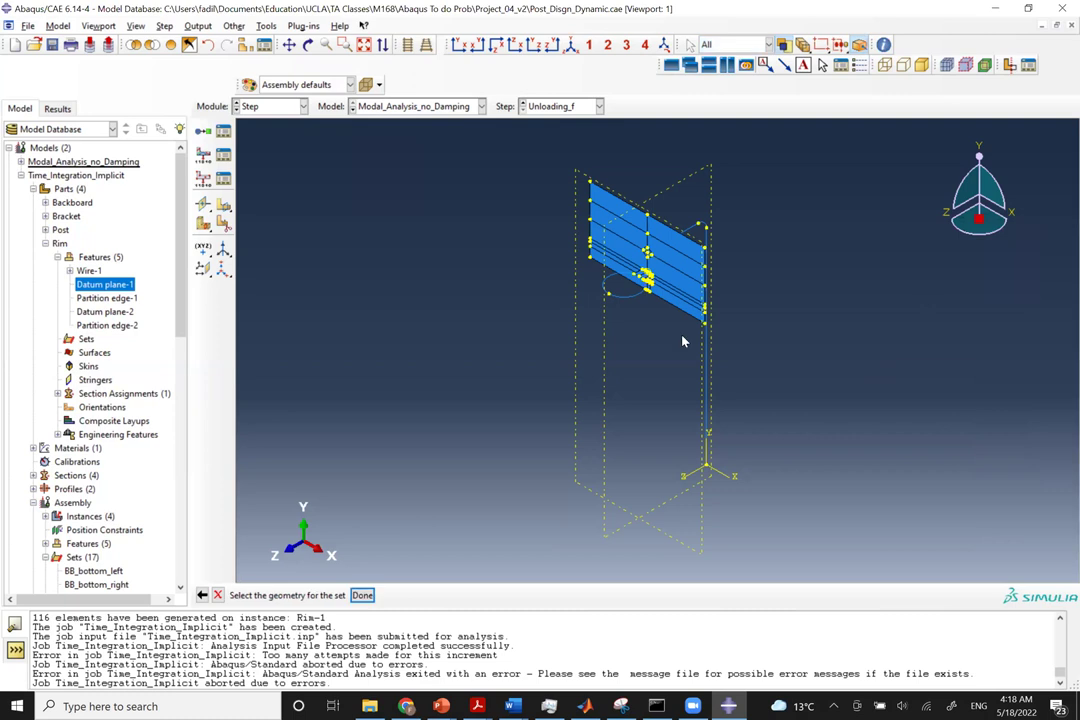
left_click(609, 294)
left_click(362, 595)
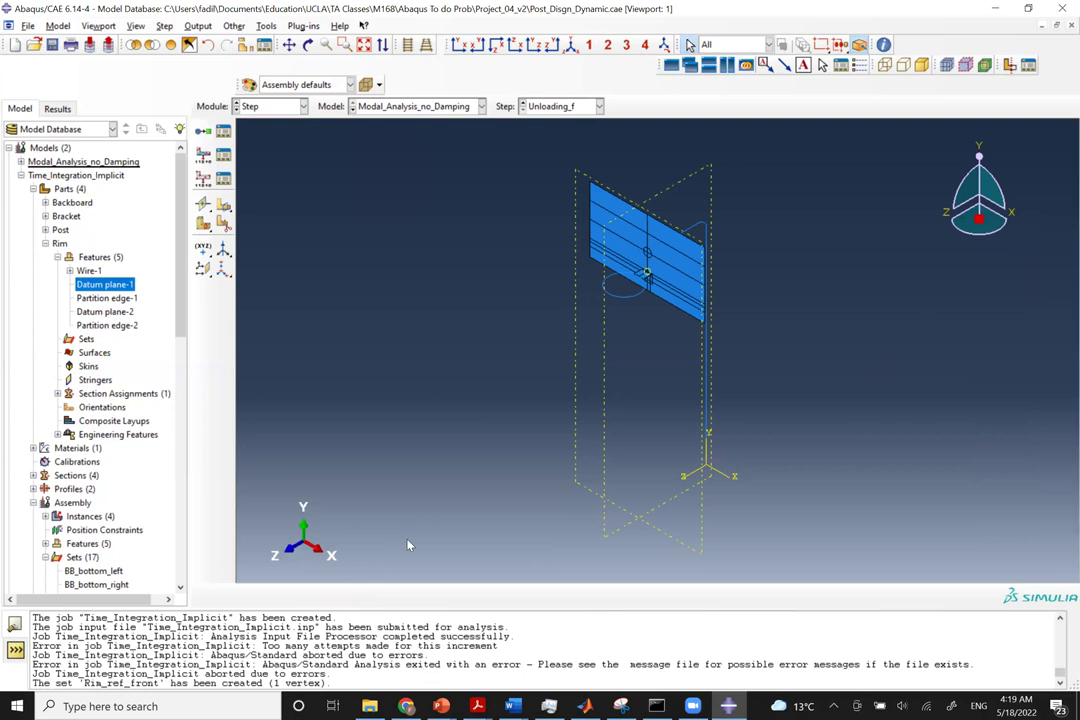
Edit the Unloading_f step's field output request F-Output-3 so output is saved every 1 increment.
left_click(233, 25)
mouse_move(203, 26)
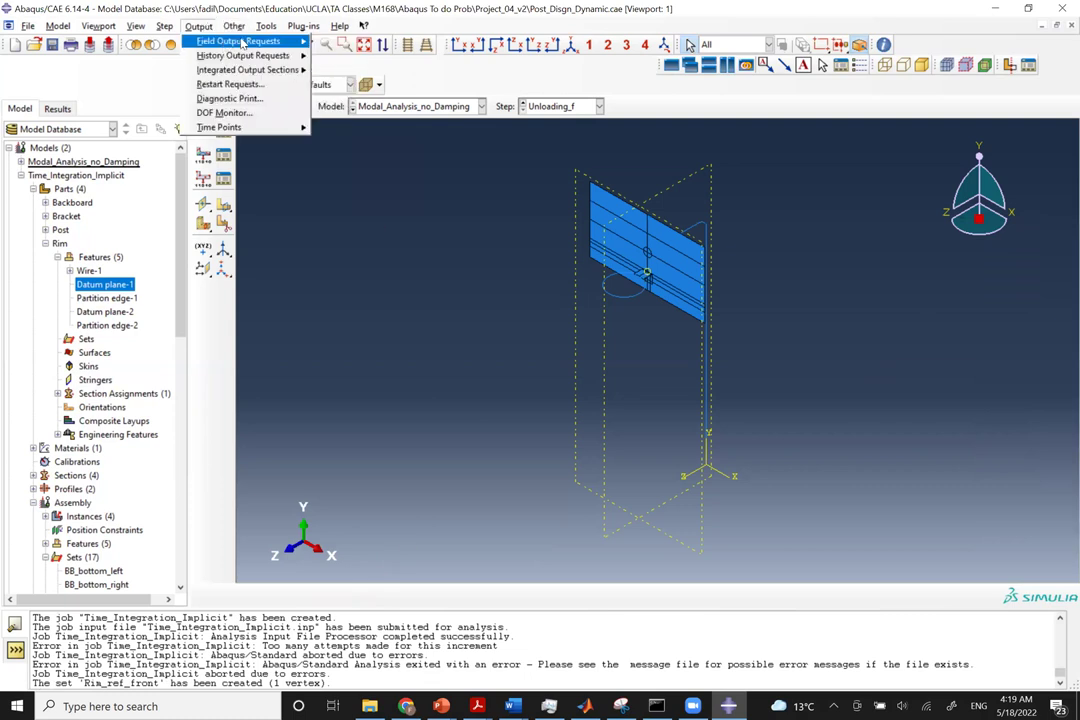
mouse_move(250, 41)
left_click(340, 43)
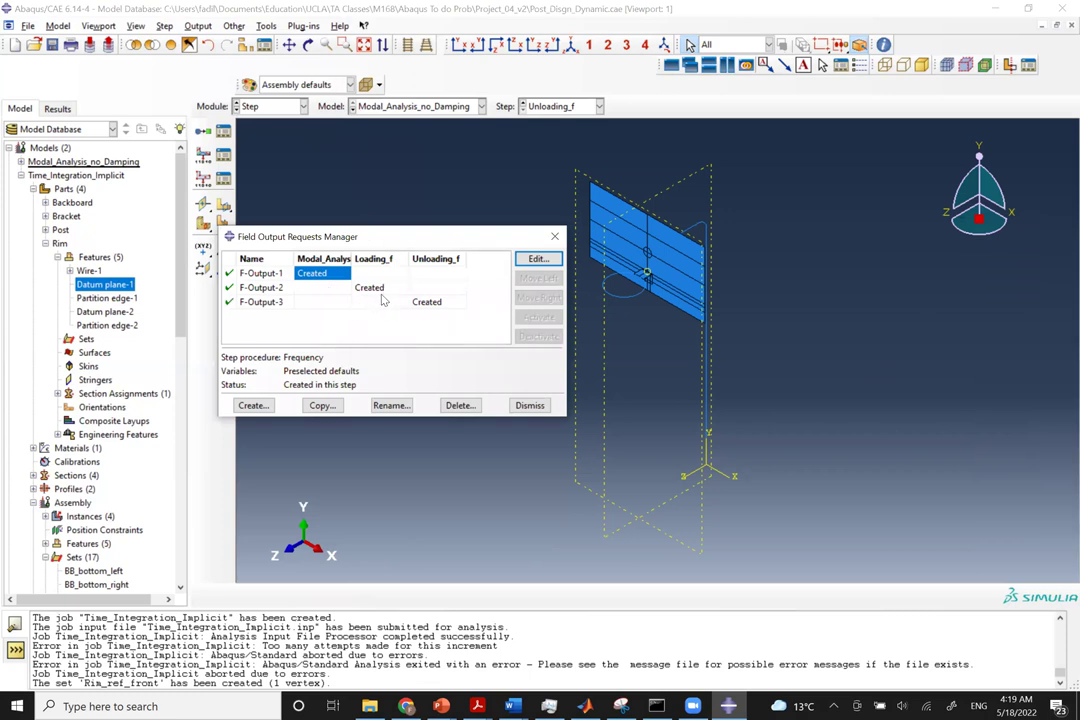
left_click(437, 304)
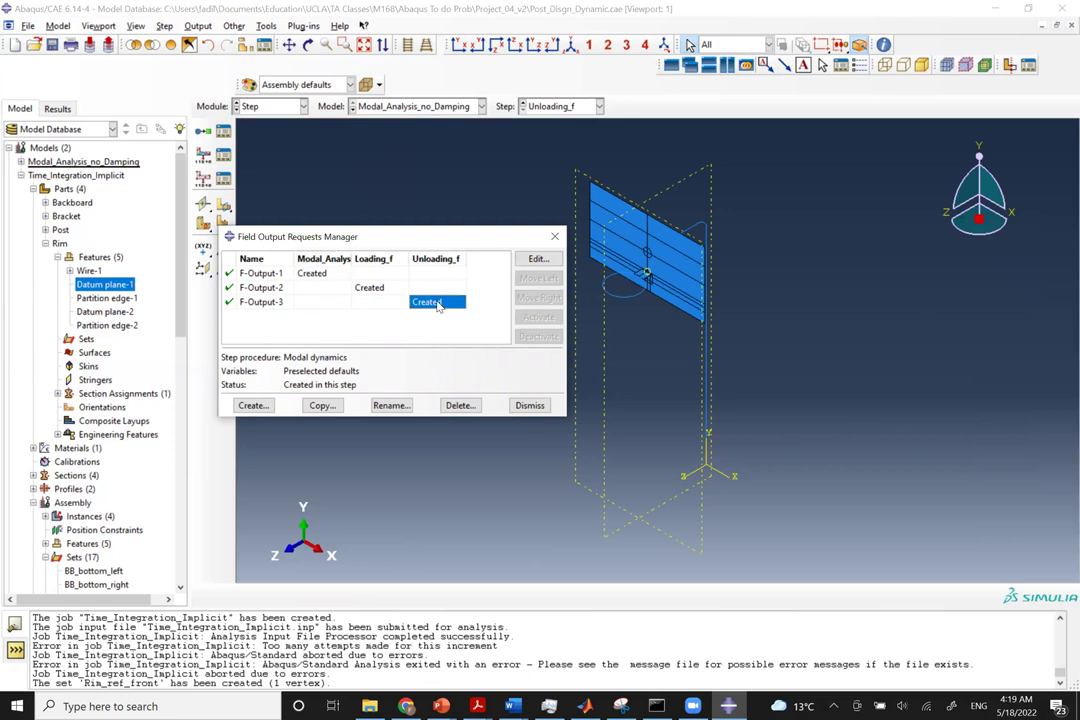
left_click(537, 260)
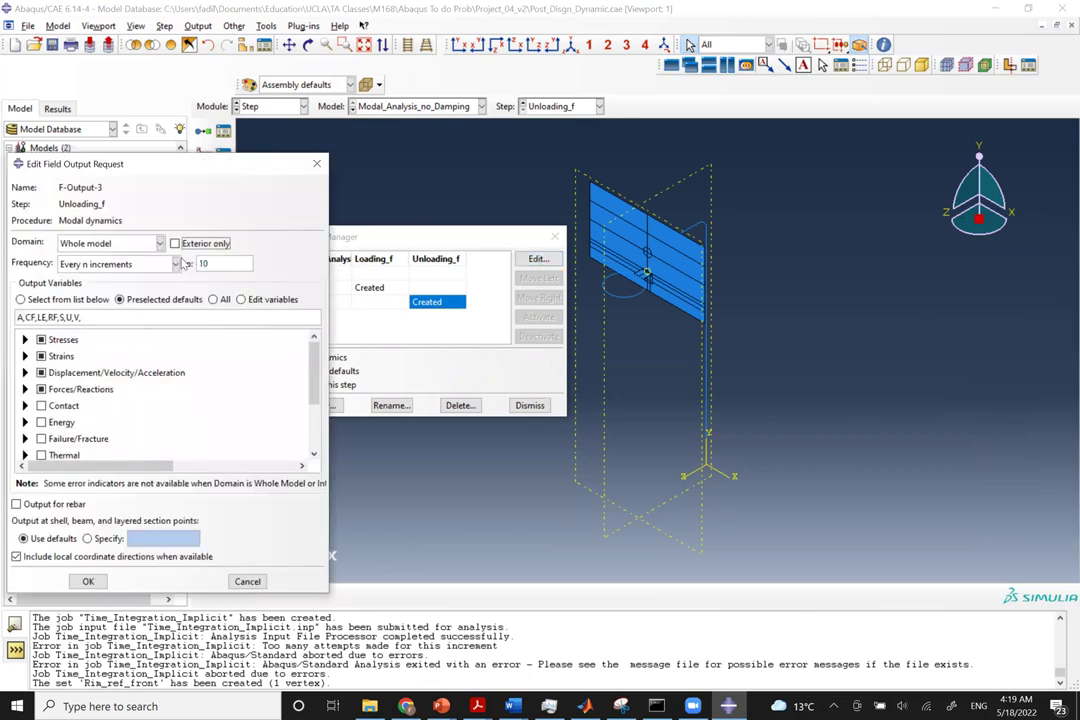
double_click(222, 263)
type("1")
Review the stress and strain output variables of F-Output-3 and exclude all strains from the request.
left_click(25, 340)
scroll(90, 397, "down", 2)
scroll(90, 395, "down", 3)
scroll(90, 395, "up", 5)
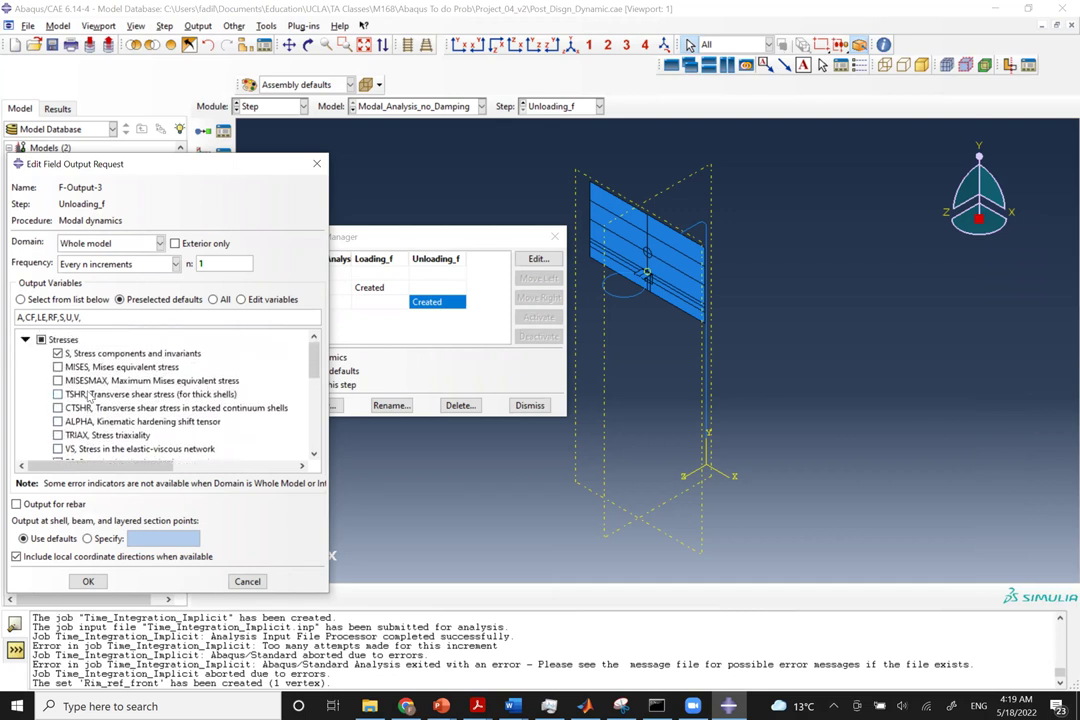
left_click(25, 340)
left_click(25, 356)
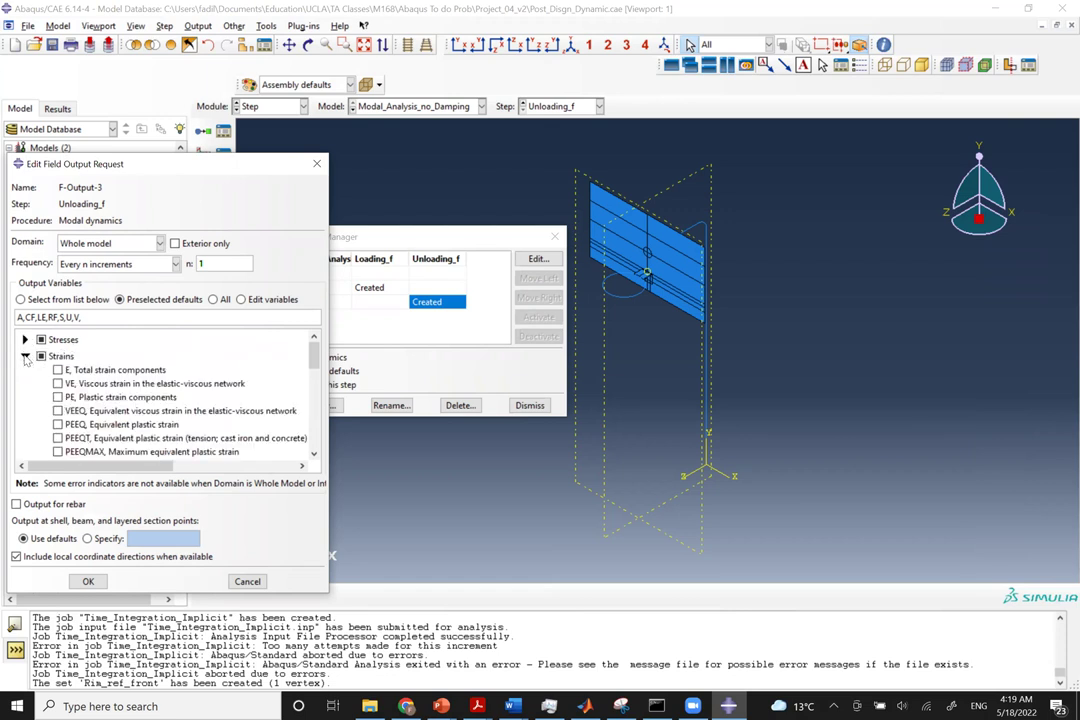
scroll(55, 390, "down", 3)
scroll(53, 390, "down", 1)
scroll(55, 390, "up", 4)
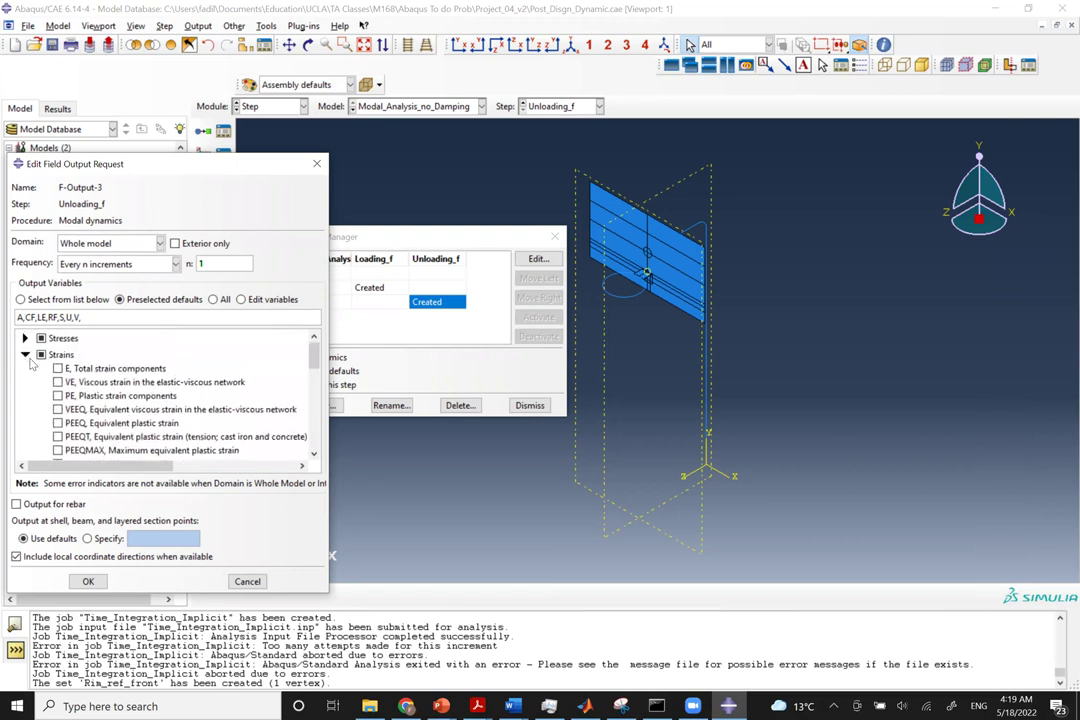
left_click(41, 354)
left_click(25, 354)
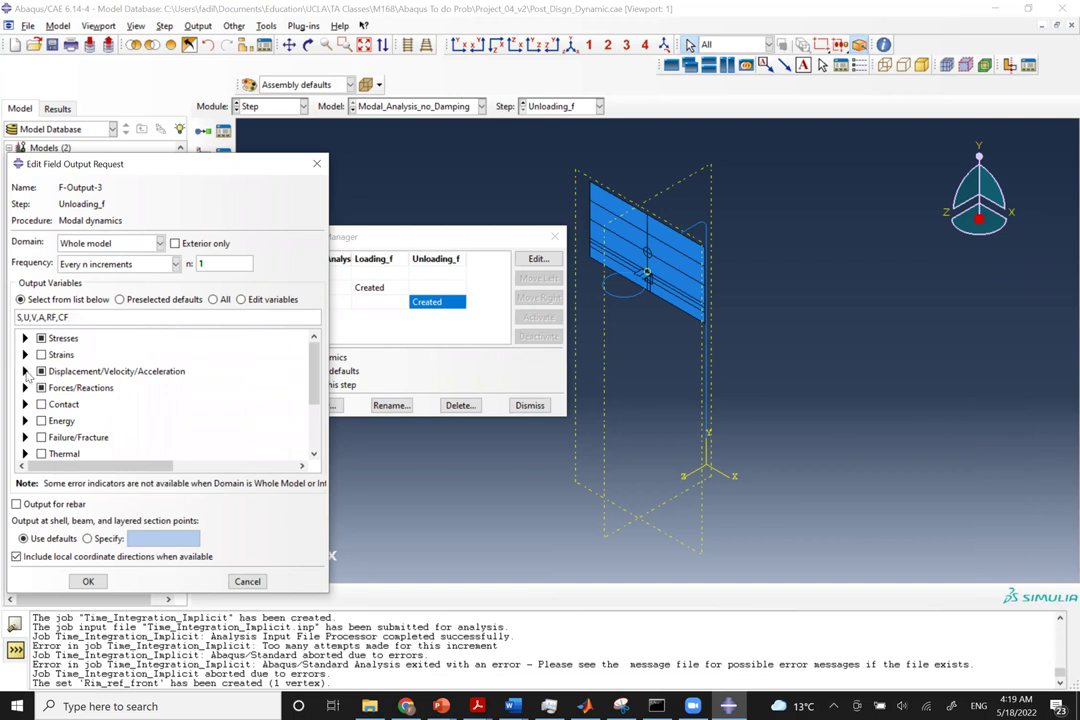
Replace the RF and CF outputs in F-Output-3 with NFORC, nodal forces due to element stresses, and save the request.
left_click(25, 371)
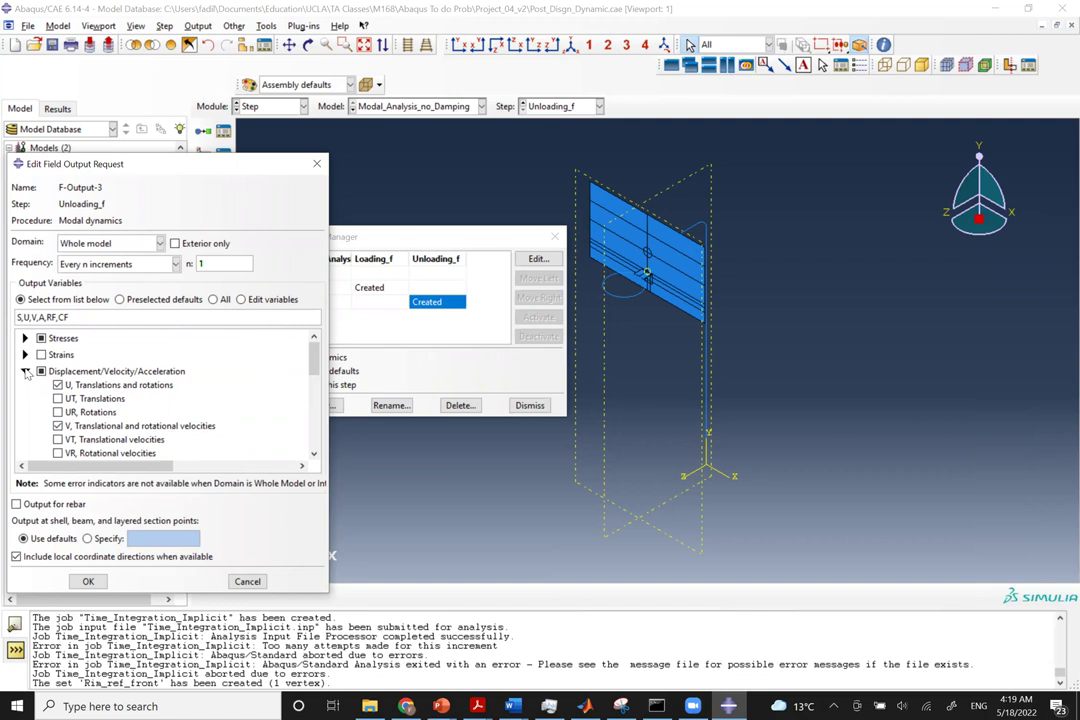
left_click(25, 371)
left_click(25, 388)
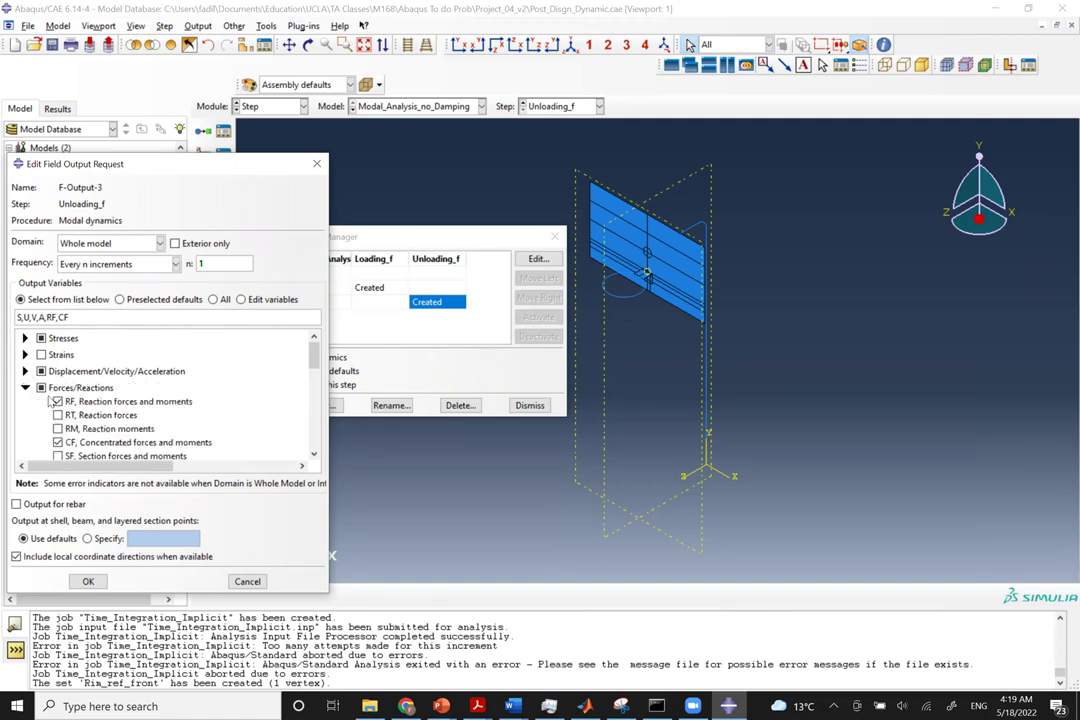
left_click(58, 401)
scroll(60, 400, "down", 2)
left_click(58, 385)
scroll(58, 385, "down", 1)
left_click(58, 426)
scroll(88, 444, "down", 5)
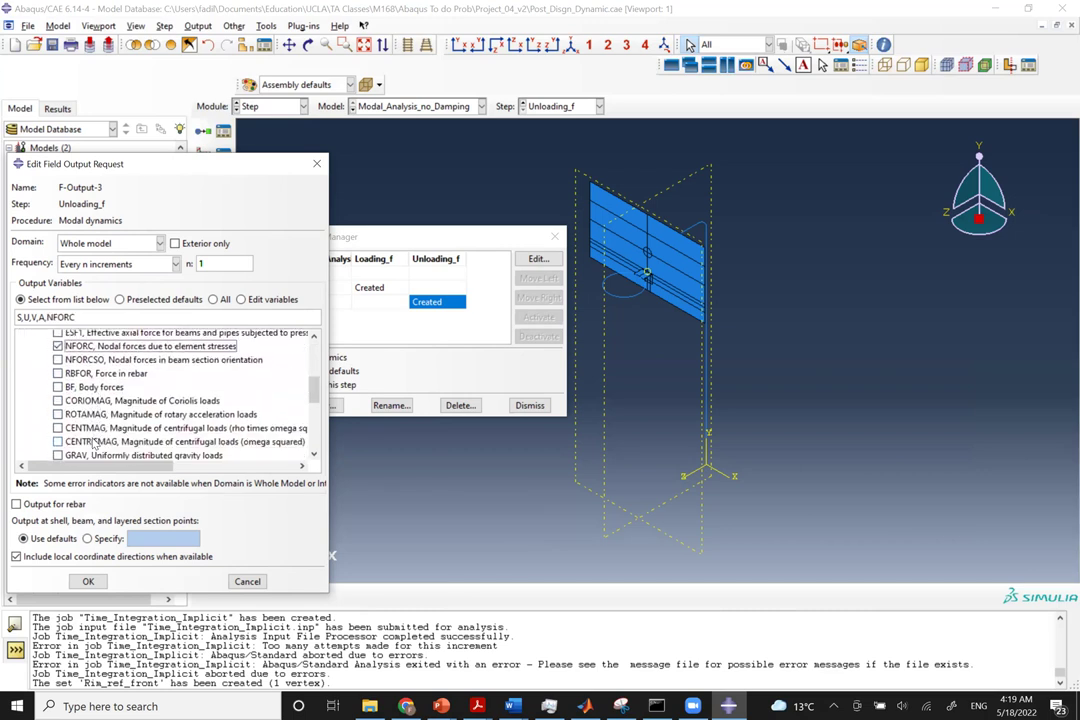
scroll(90, 441, "down", 1)
scroll(90, 441, "up", 8)
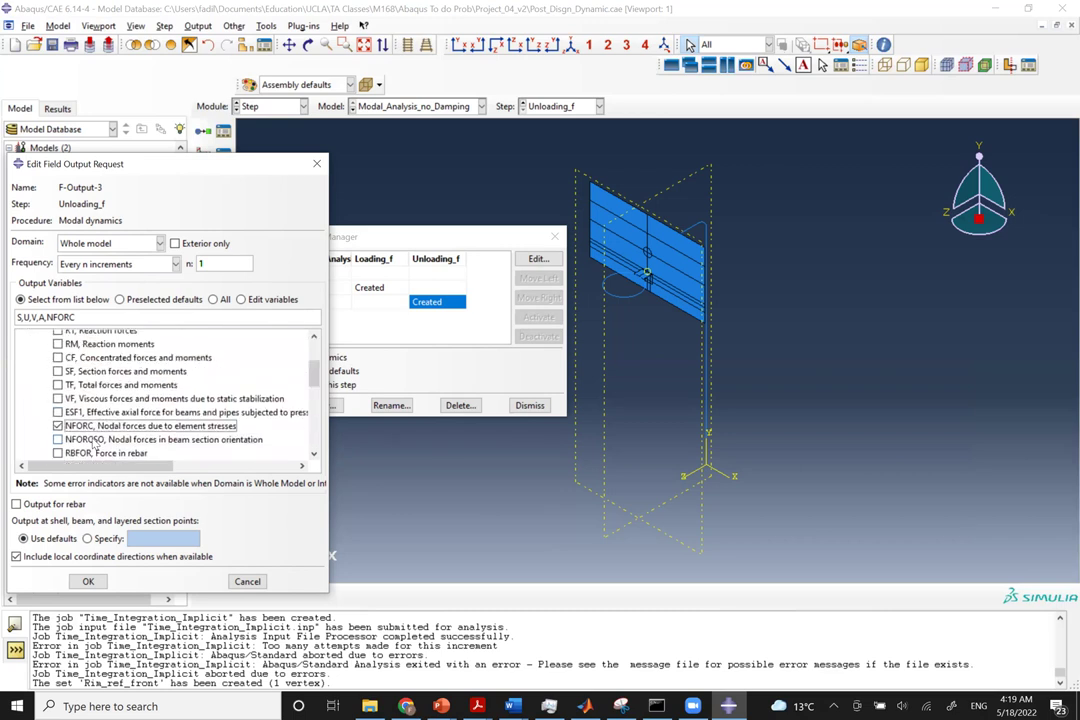
left_click(88, 581)
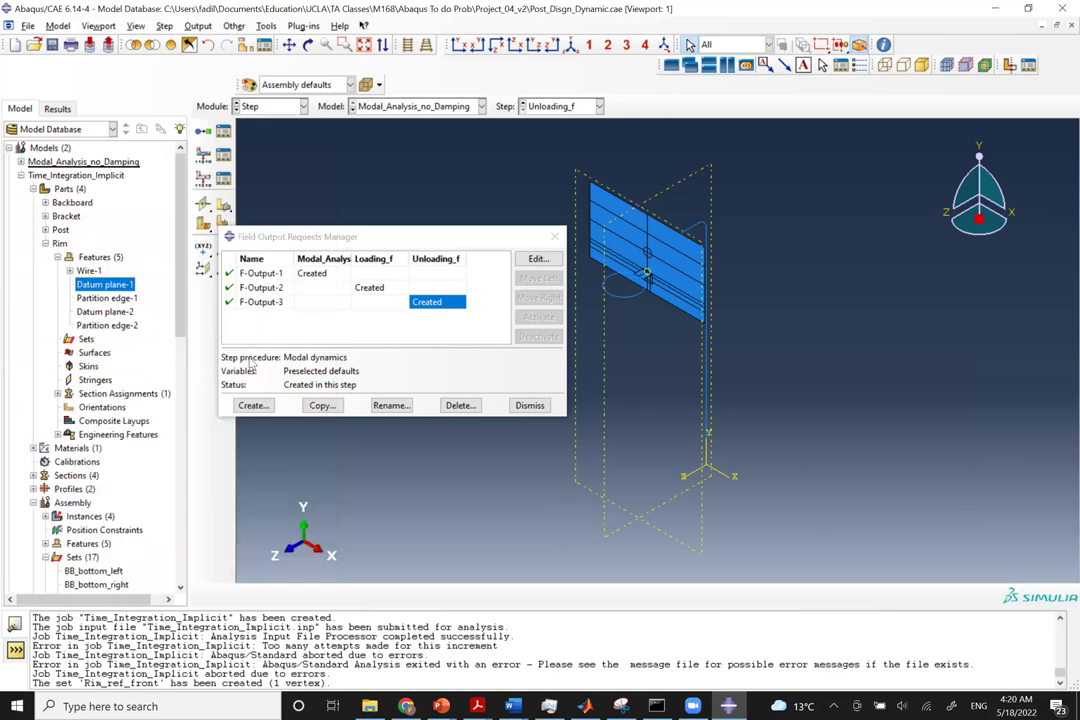
Close the field output requests manager and select H-Output-2 of the Unloading_f step among the history output requests.
left_click(556, 238)
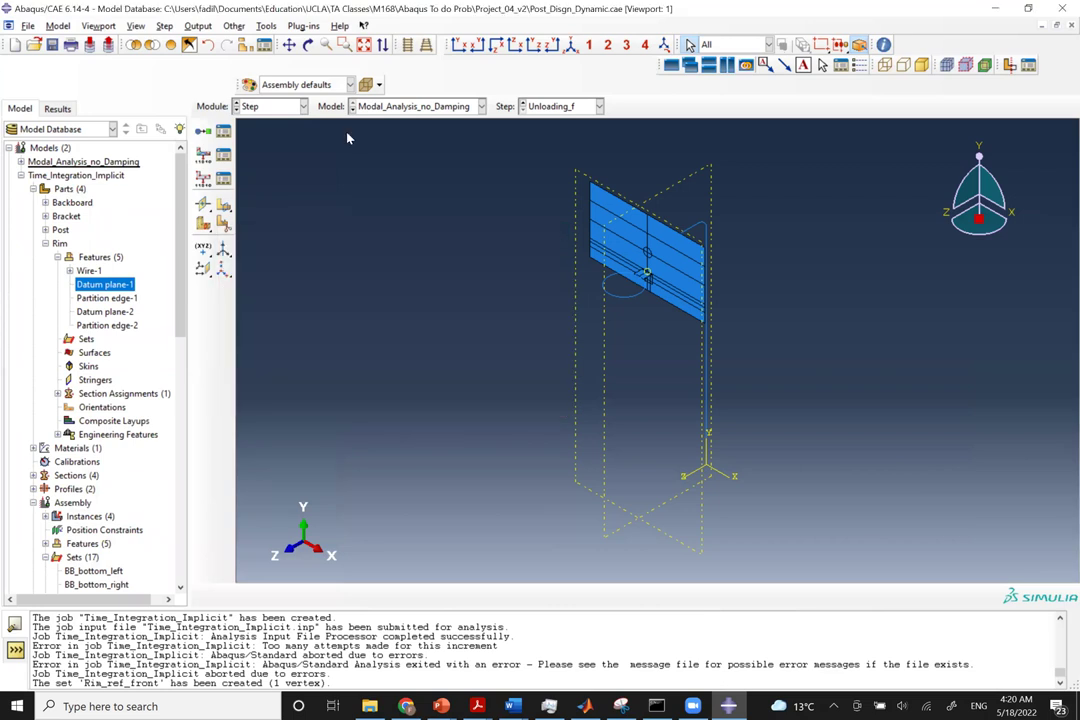
left_click(198, 26)
mouse_move(243, 55)
left_click(338, 57)
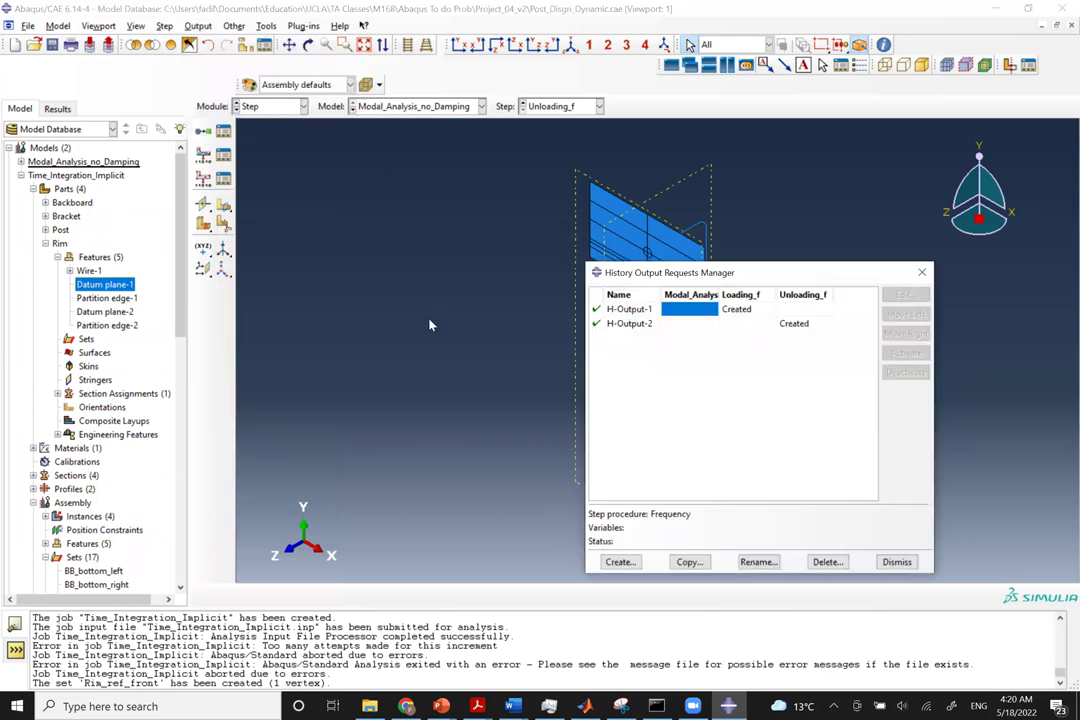
left_click(793, 323)
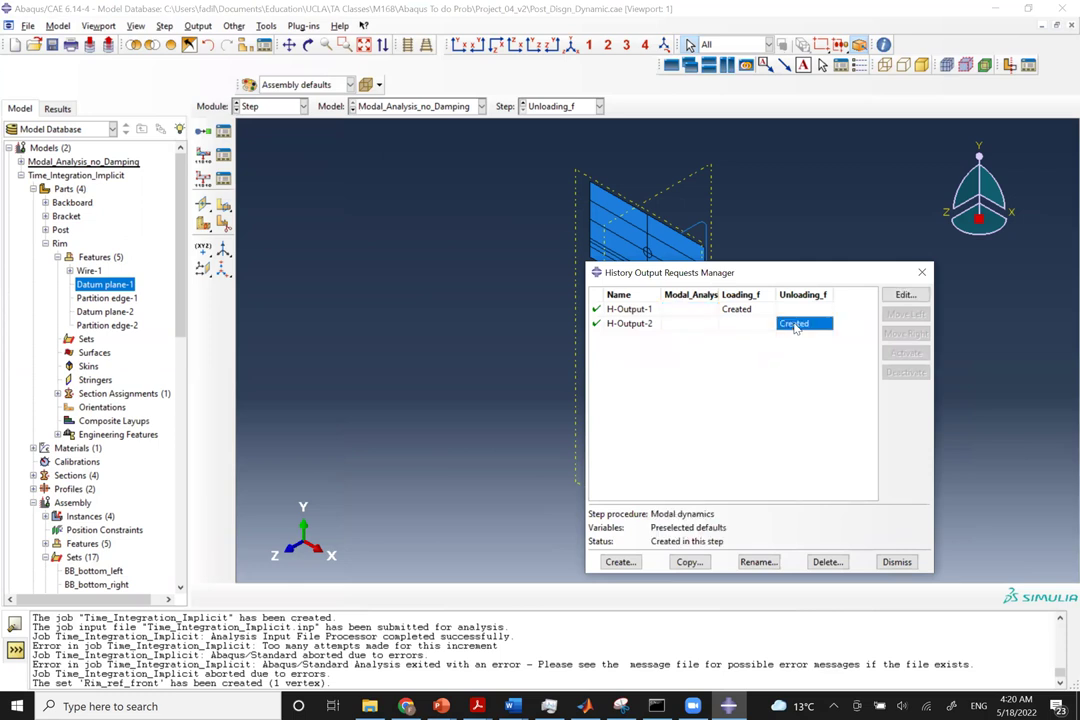
left_click(903, 296)
double_click(207, 220)
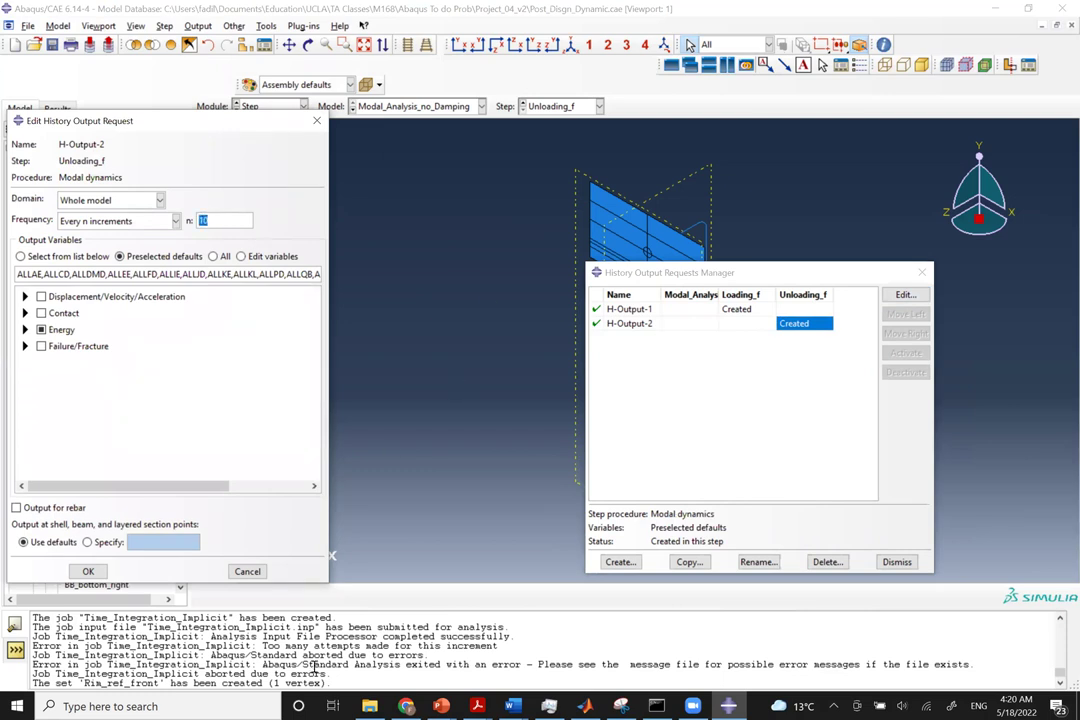
type("30")
key("Return")
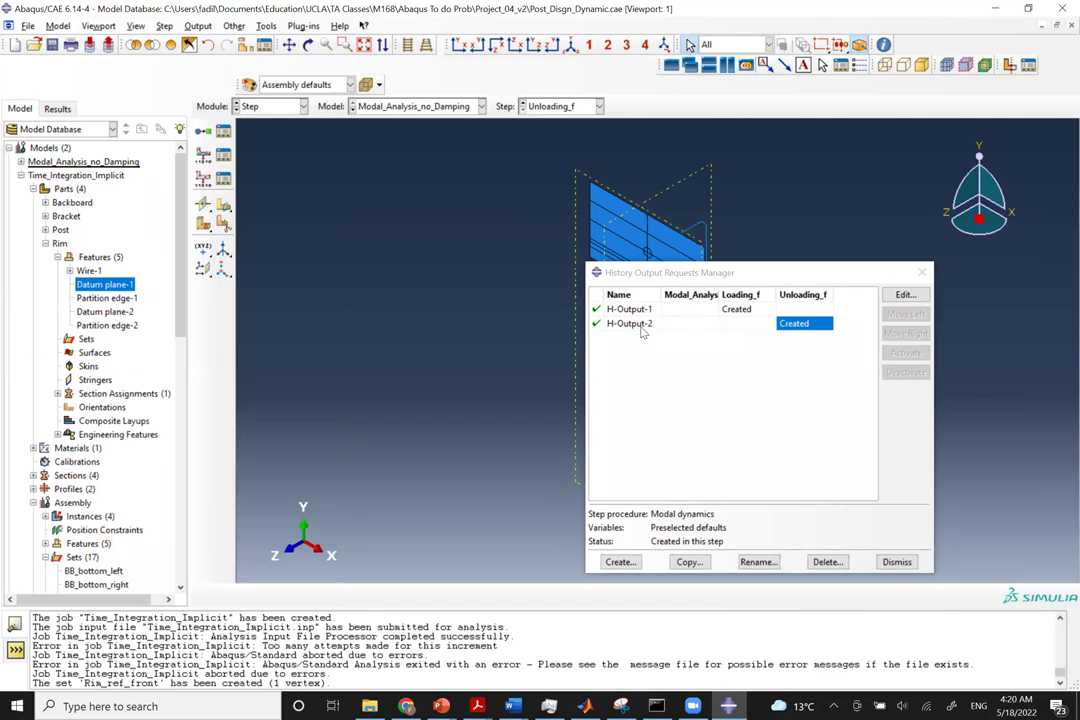
Rename the history output request H-Output-2 as Rim_ref_front.
left_click(757, 563)
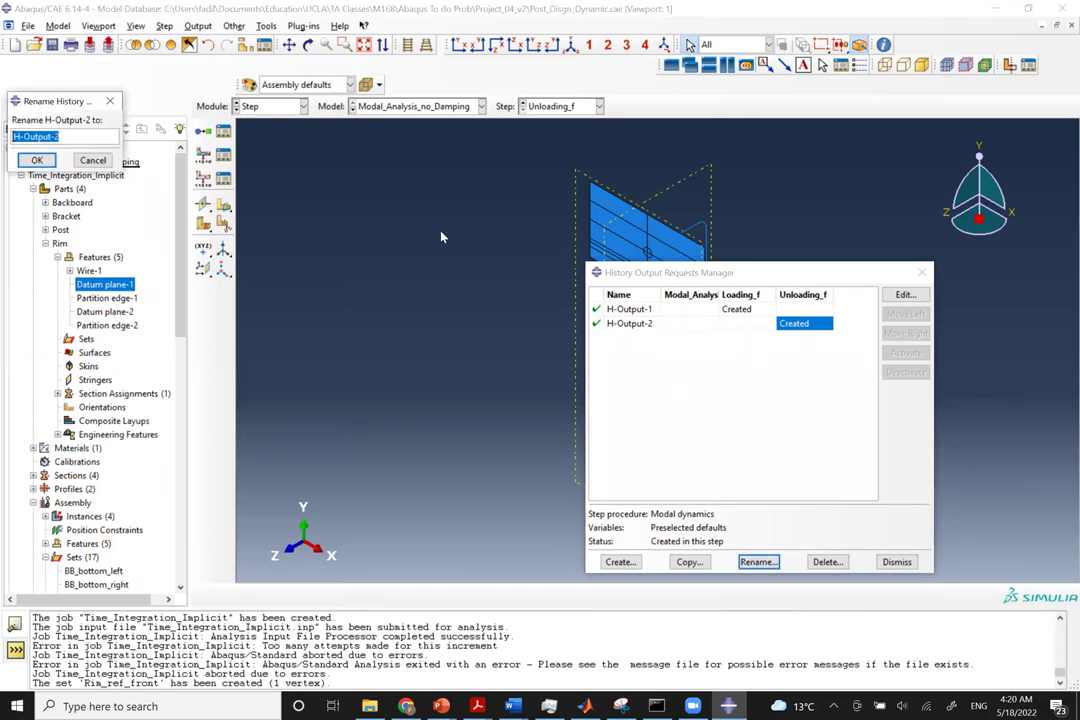
type("Rim")
type("_")
type("f")
type("e")
type("f_front")
key("Return")
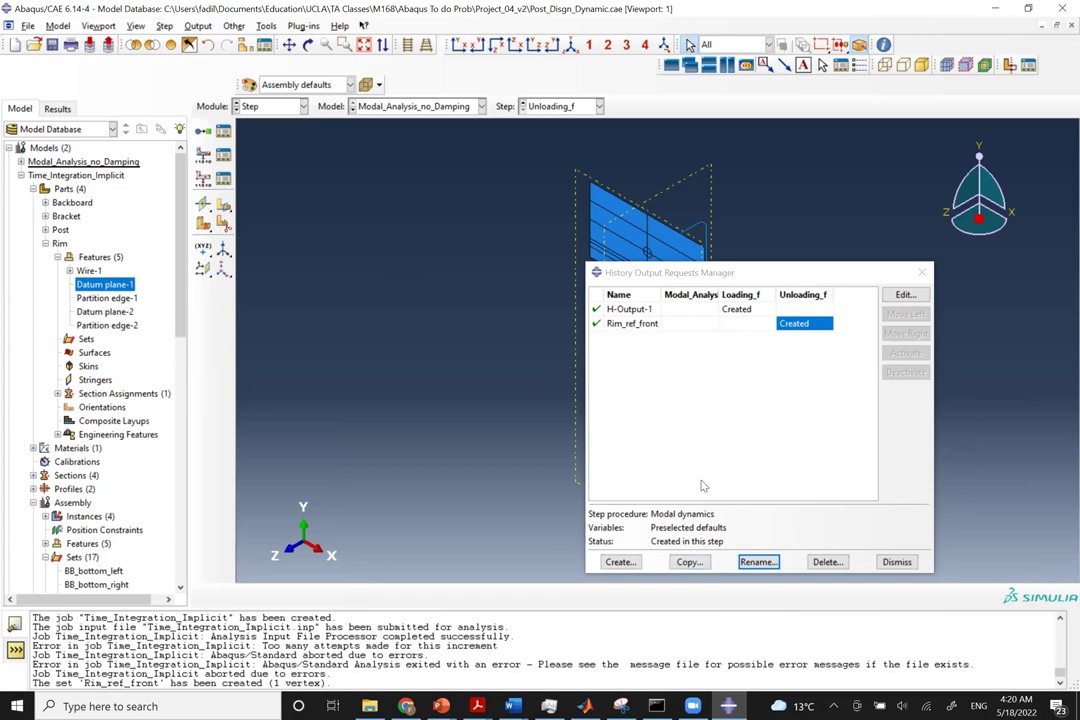
Copy the Rim_ref_front history output request to a new request named Rim_ref_end in the Unloading_f step.
left_click(632, 323)
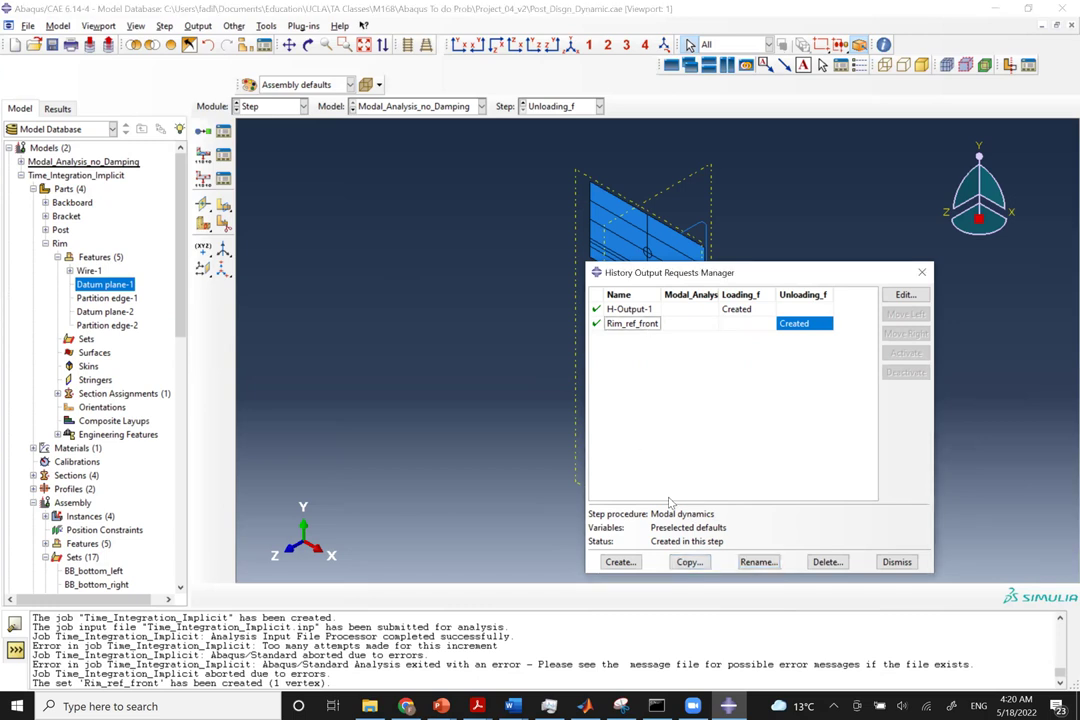
left_click(689, 562)
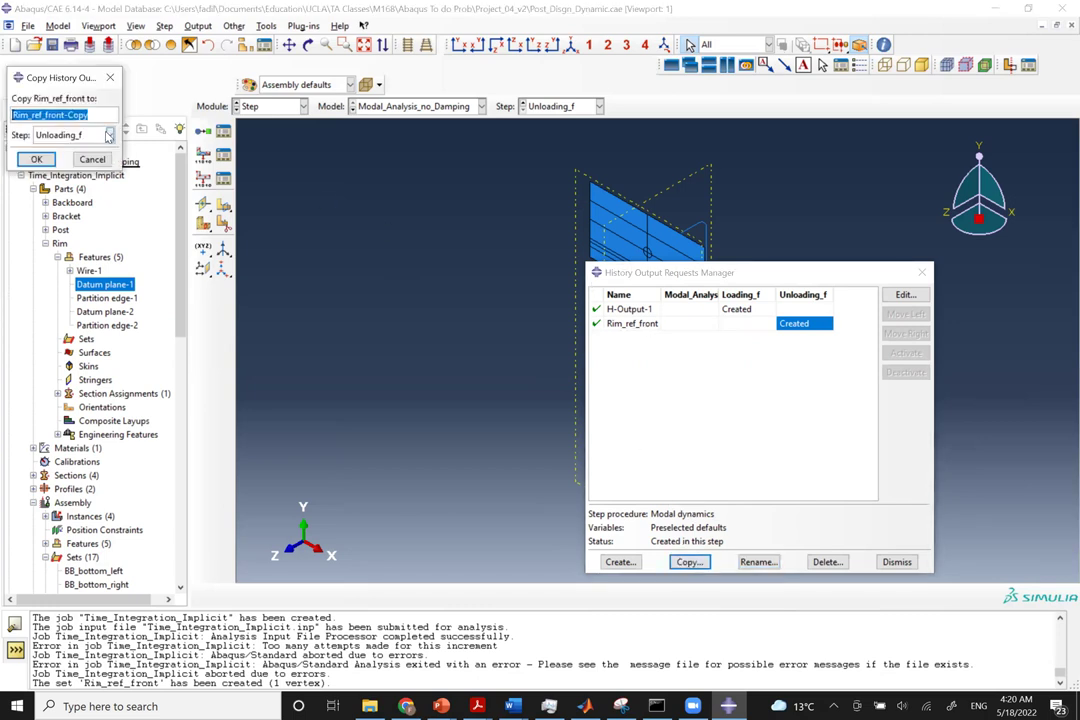
left_click(96, 116)
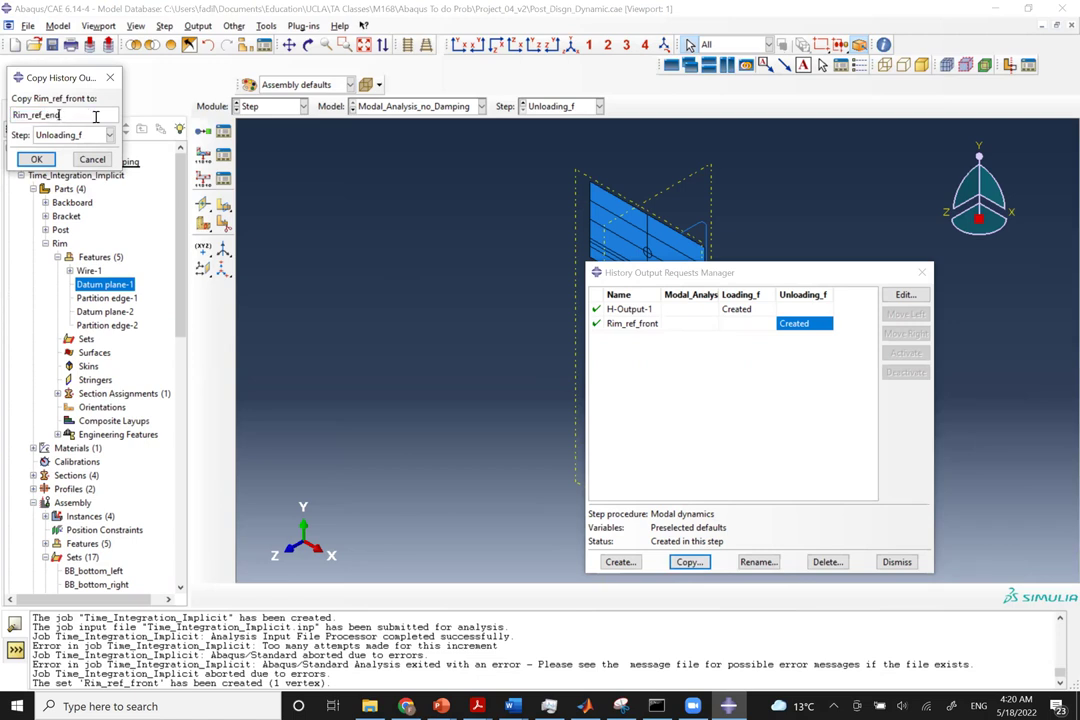
left_click(36, 159)
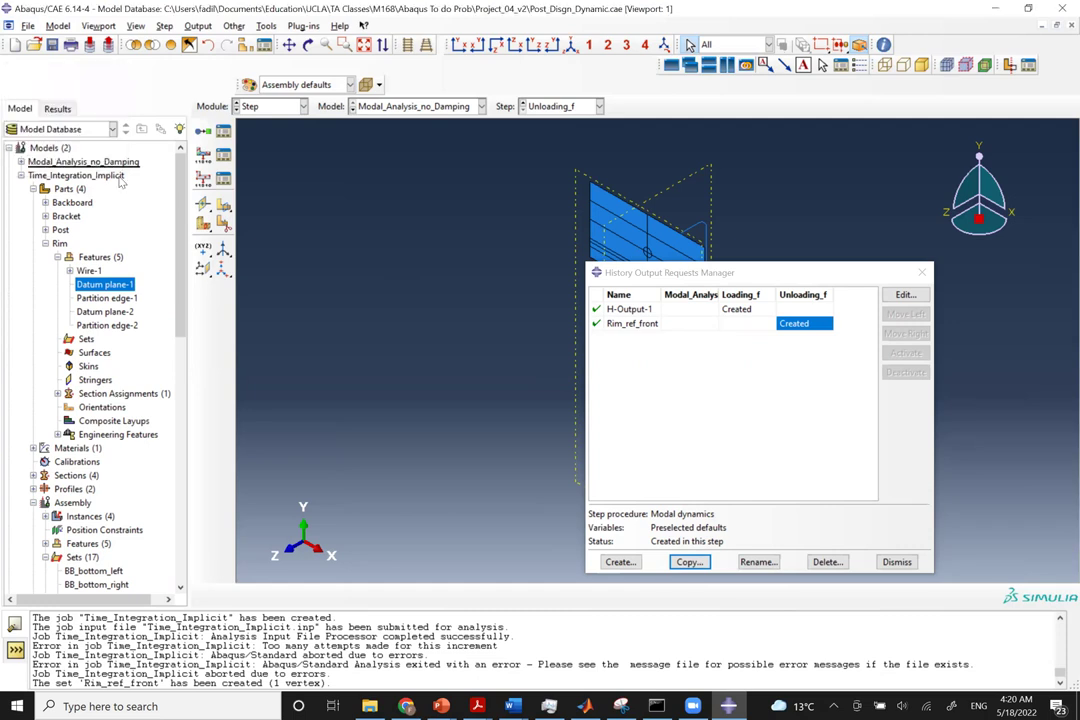
left_click(634, 338)
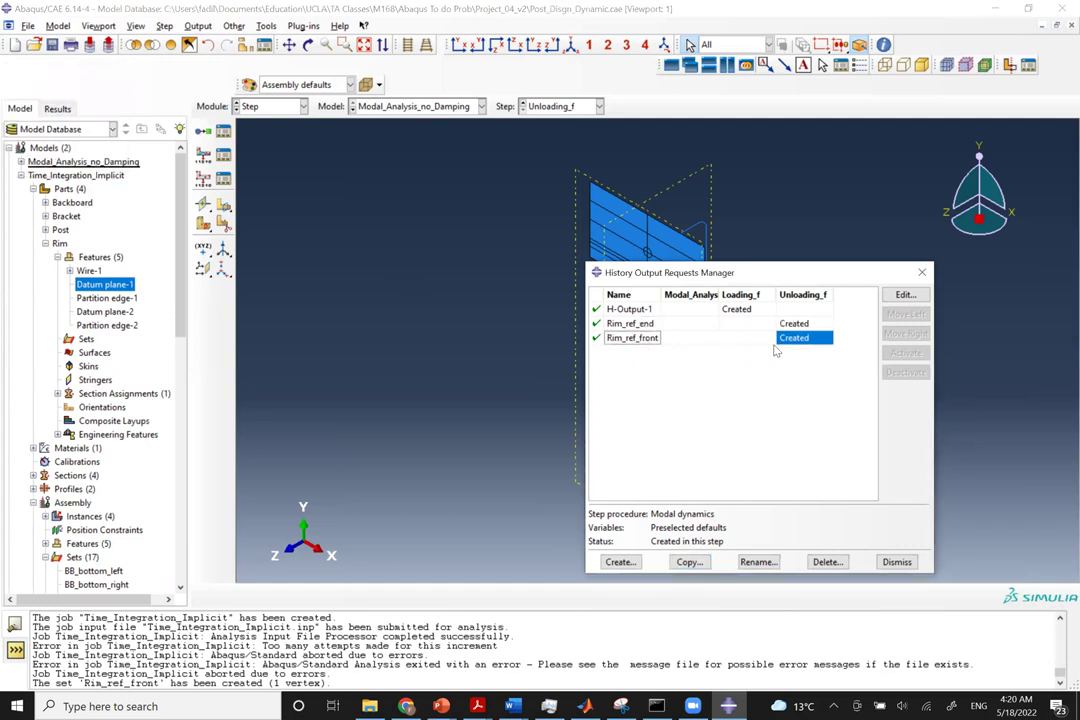
left_click(904, 295)
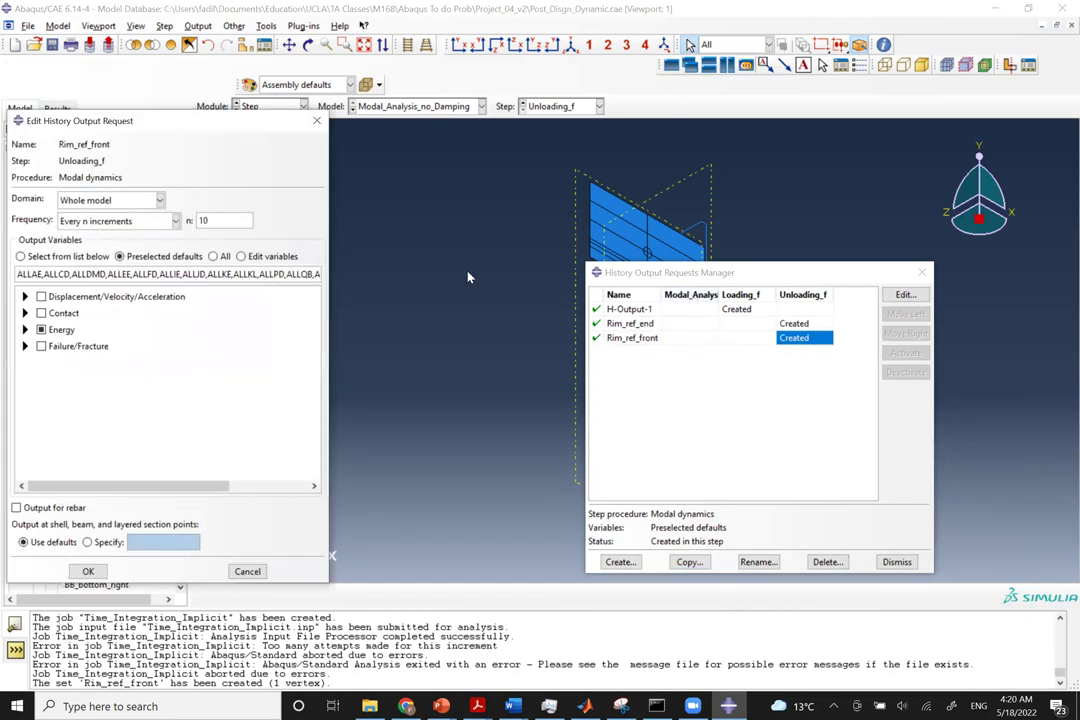
left_click(110, 200)
left_click(110, 234)
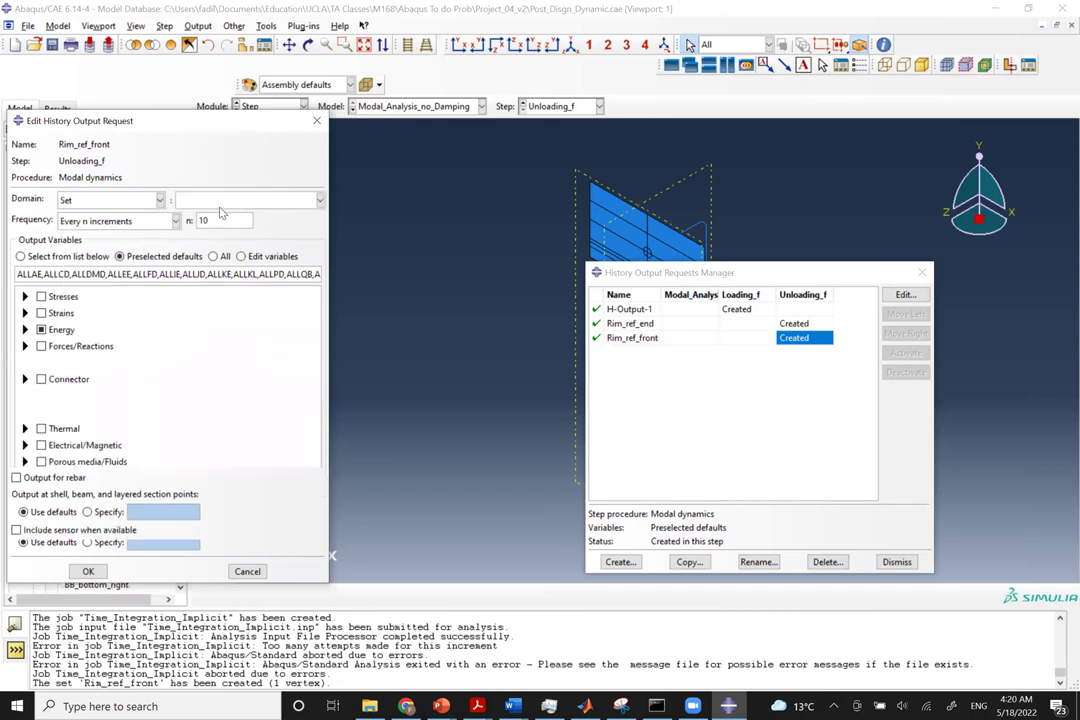
left_click(222, 201)
scroll(216, 320, "down", 3)
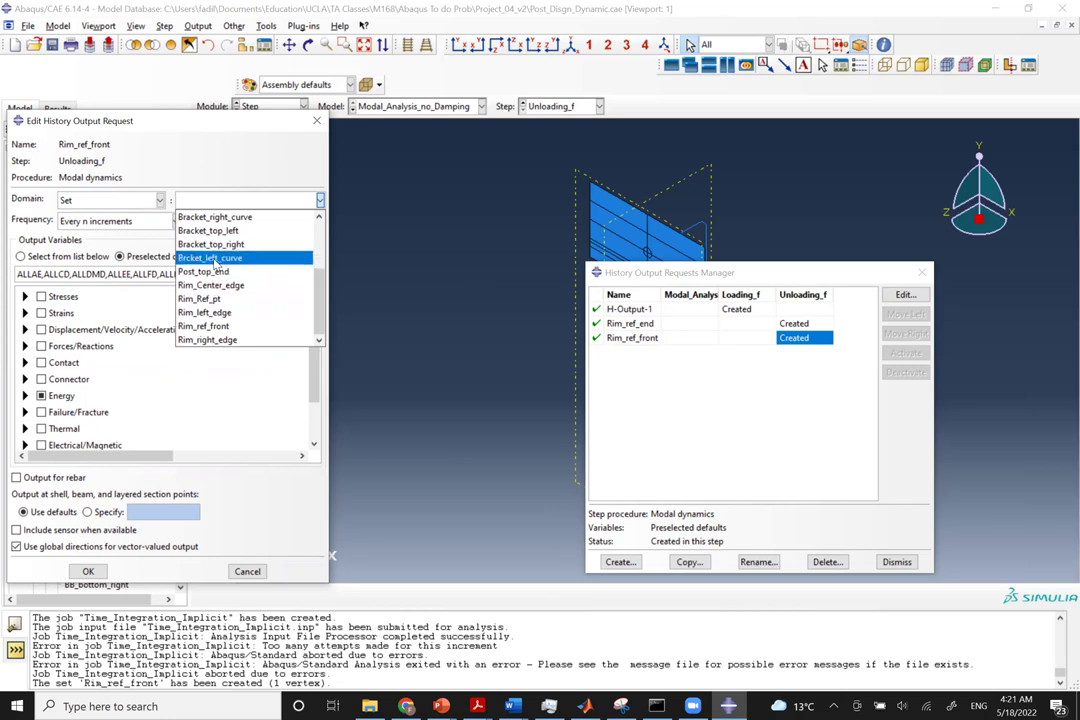
scroll(215, 262, "up", 3)
scroll(215, 262, "down", 3)
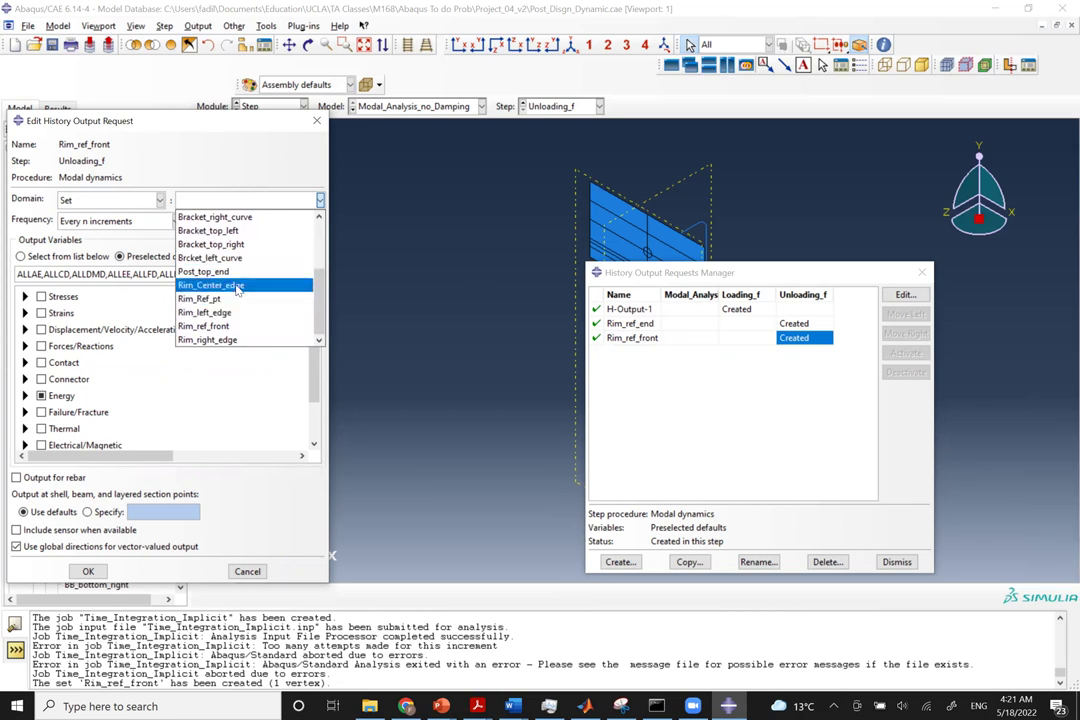
left_click(203, 300)
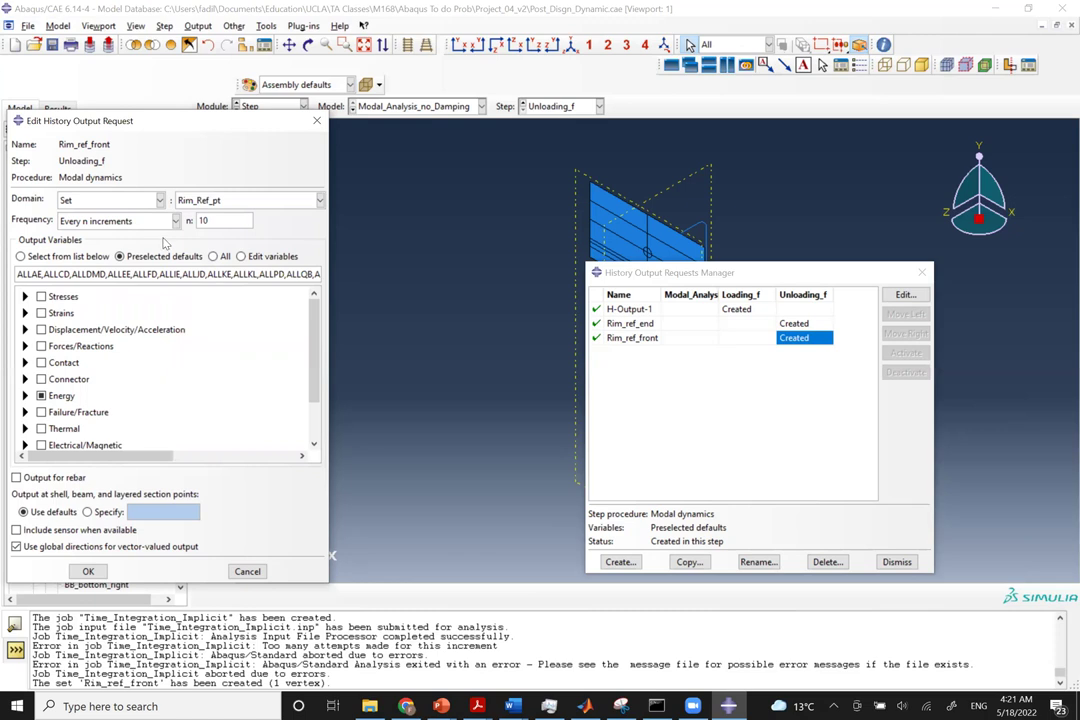
type("1")
left_click(246, 573)
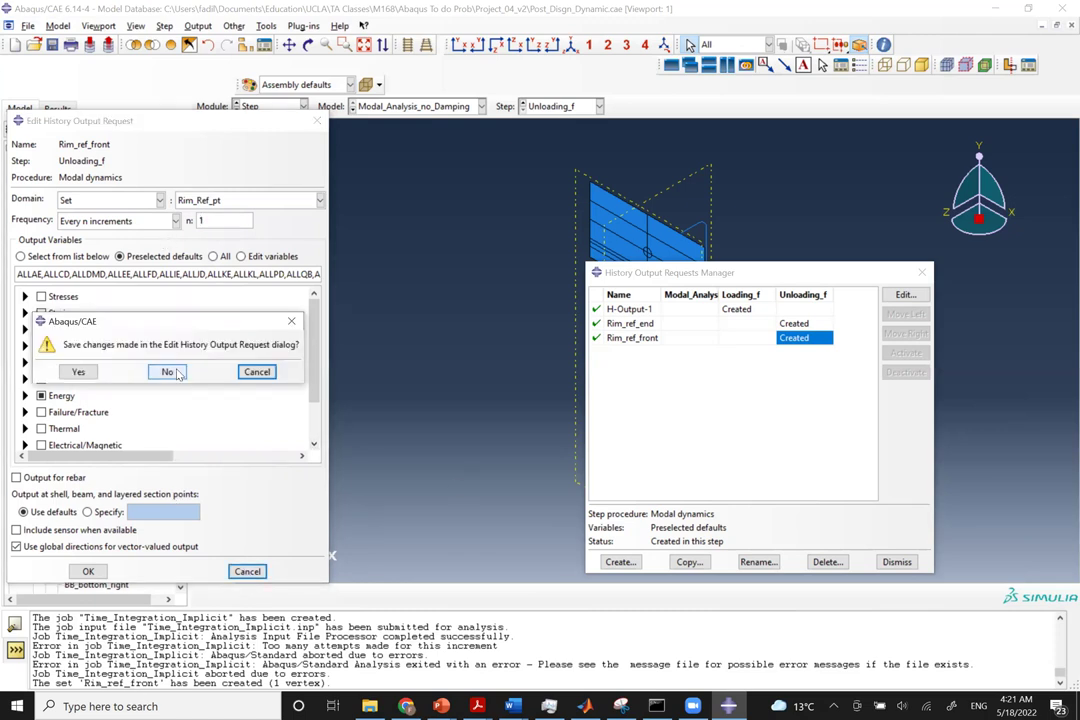
left_click(150, 371)
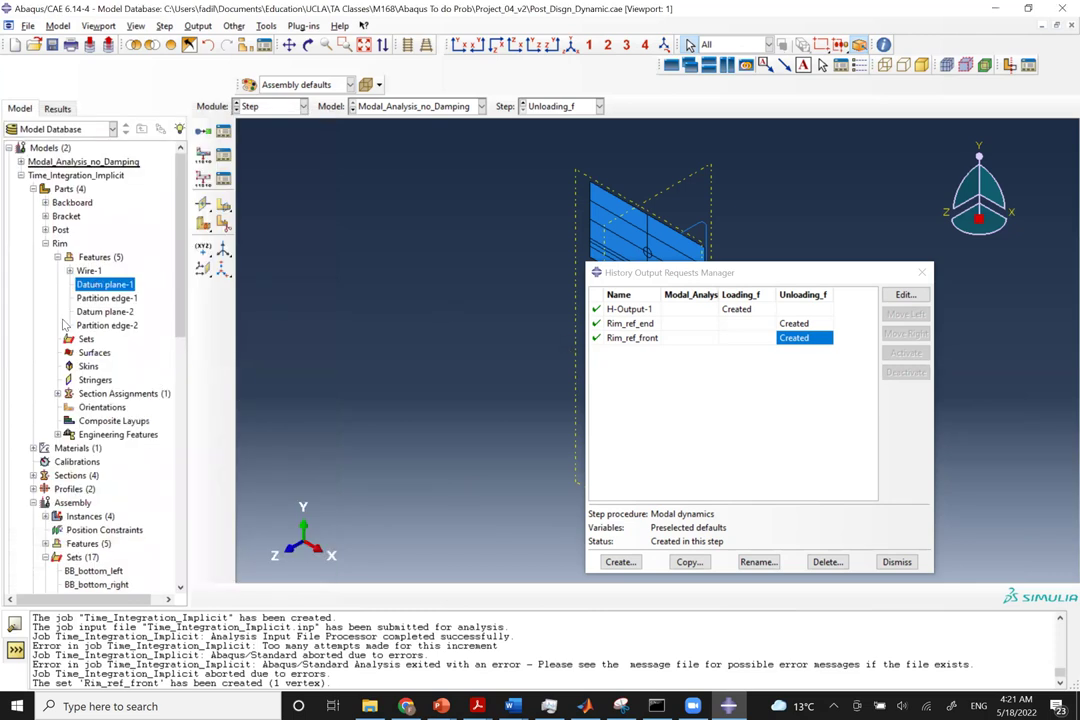
List the assembly sets of Modal_Analysis_no_Damping and highlight Rim_right_edge in the unobstructed model to check its location.
left_click(106, 325)
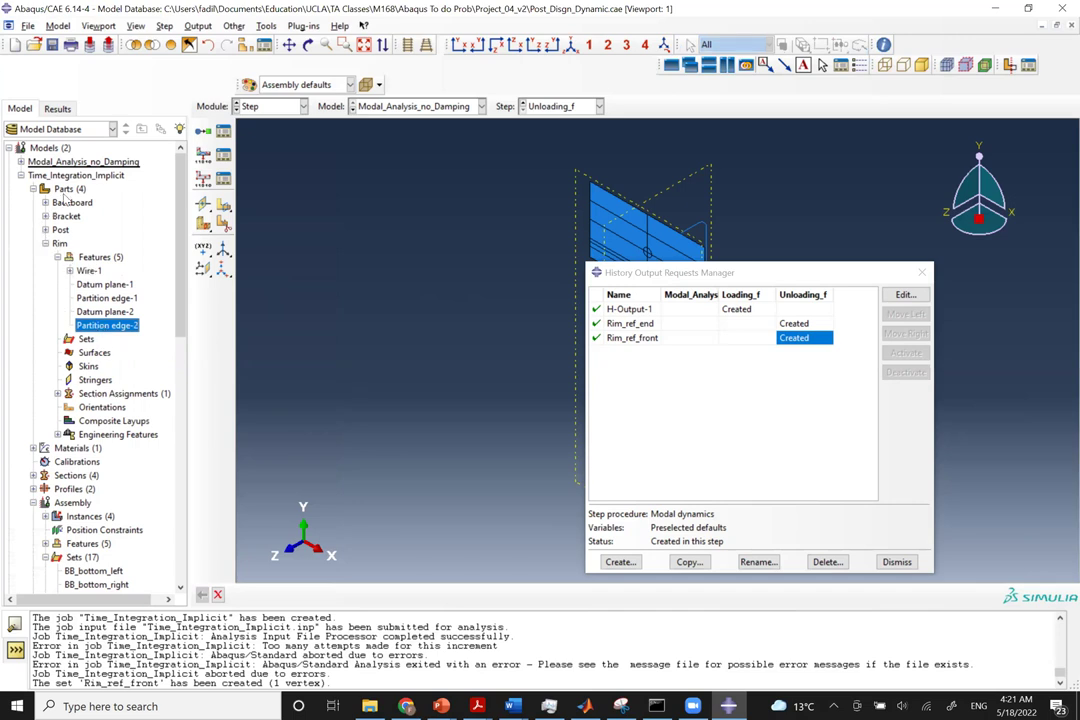
left_click(21, 175)
left_click(21, 162)
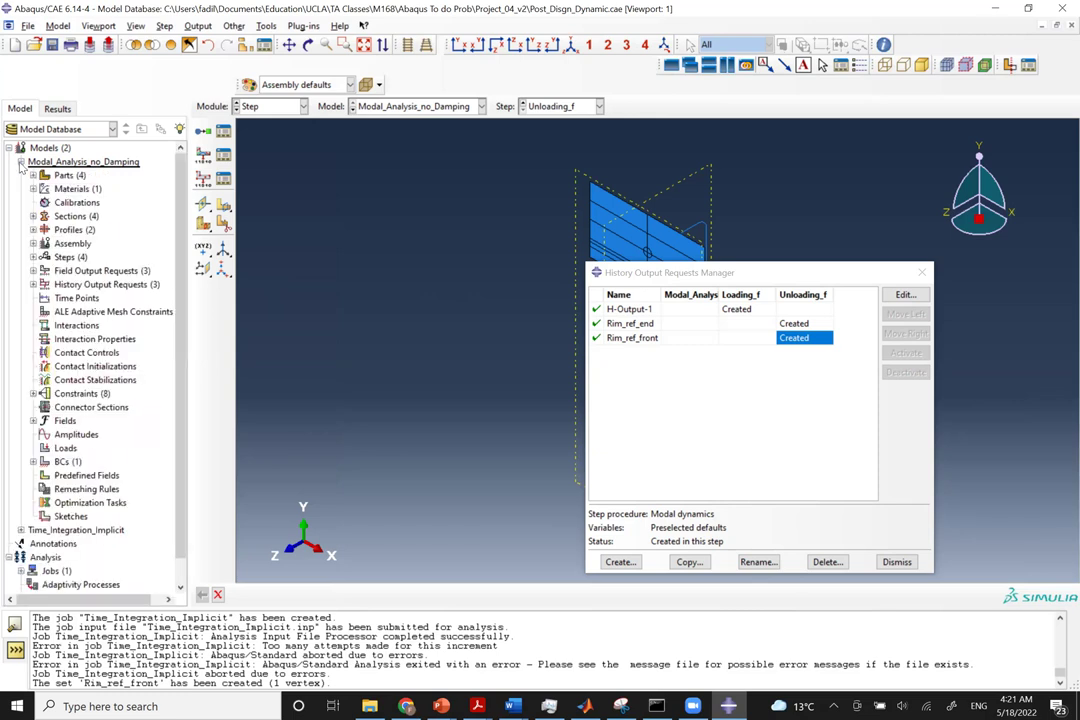
left_click(33, 244)
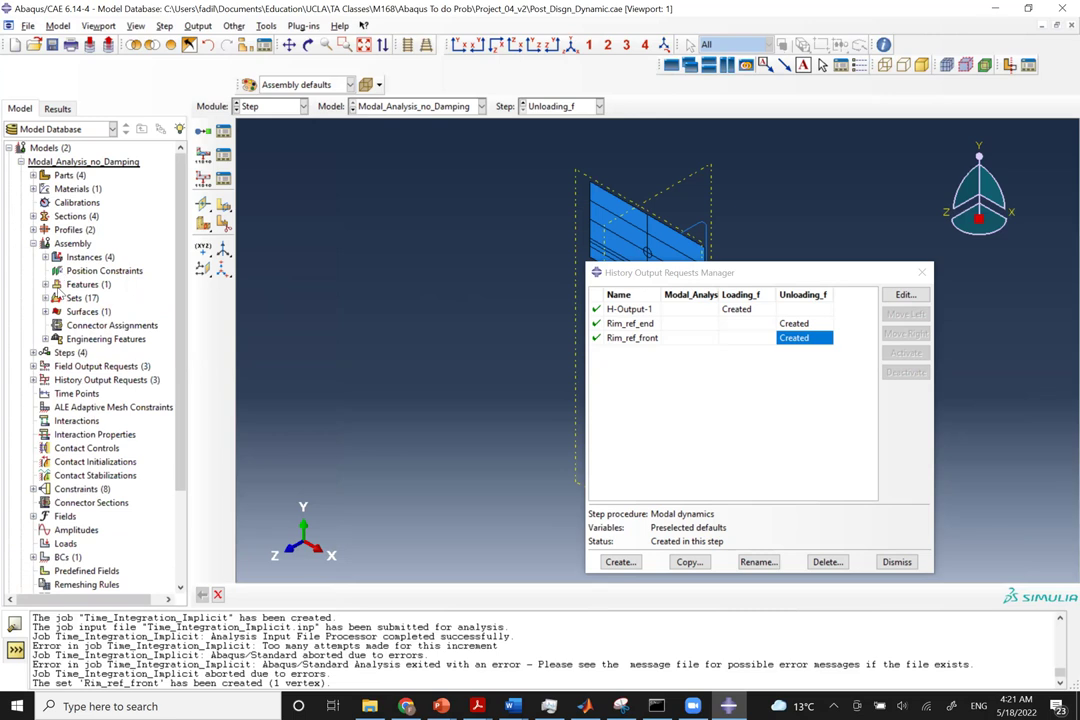
left_click(45, 298)
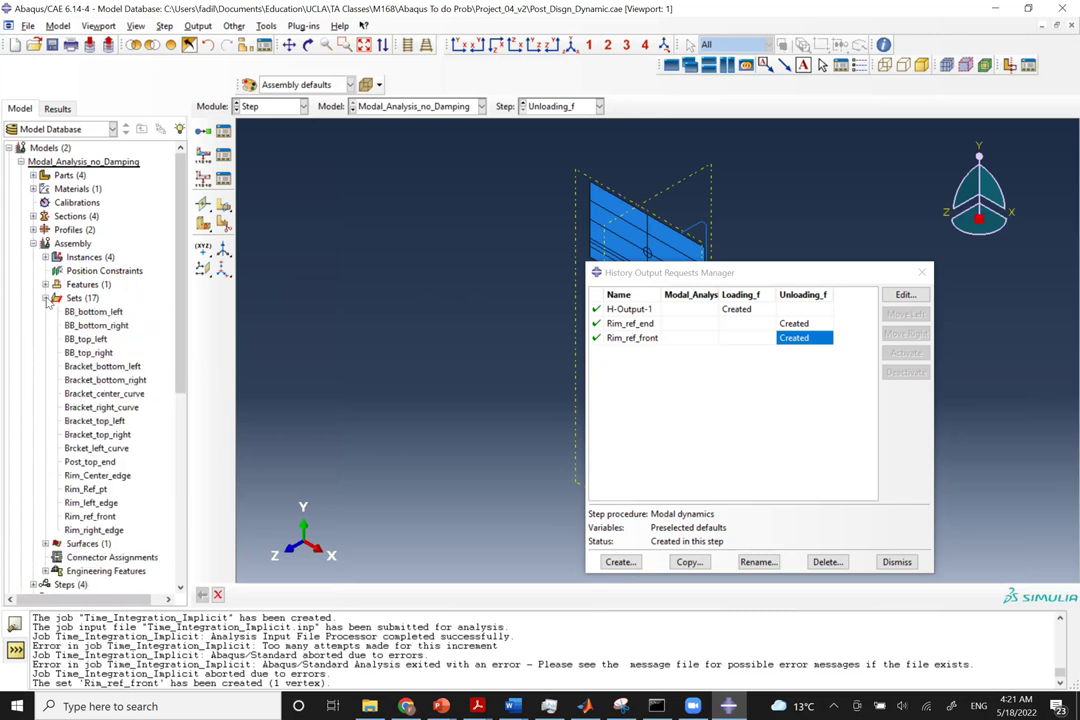
left_click(94, 531)
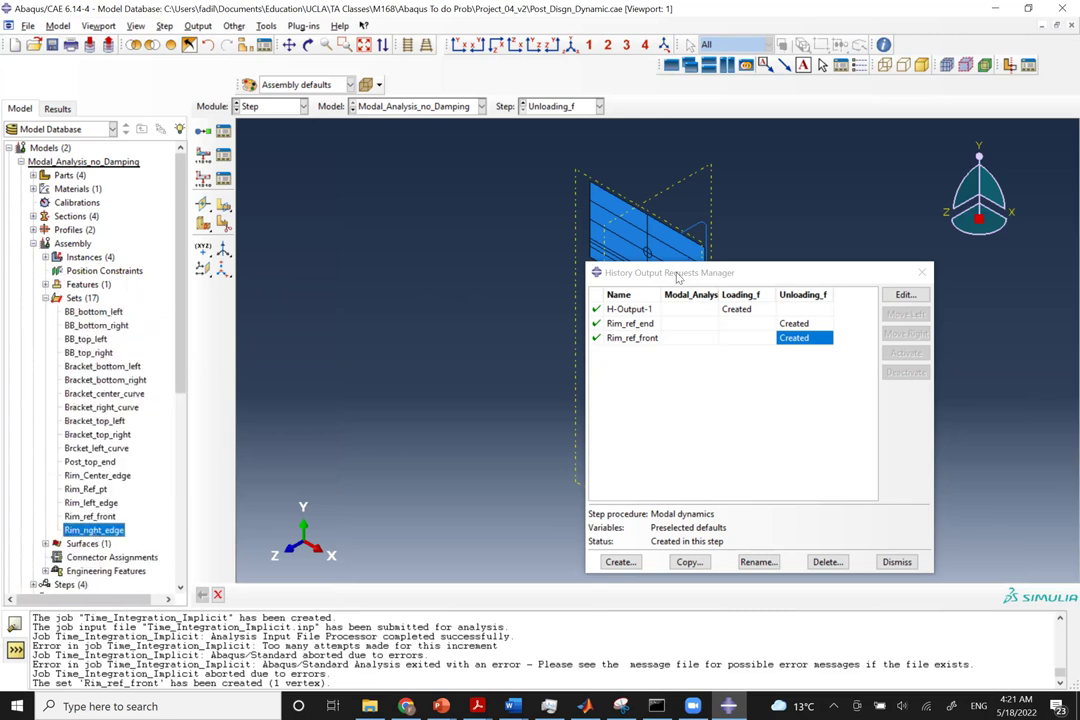
left_click_drag(677, 274, 576, 472)
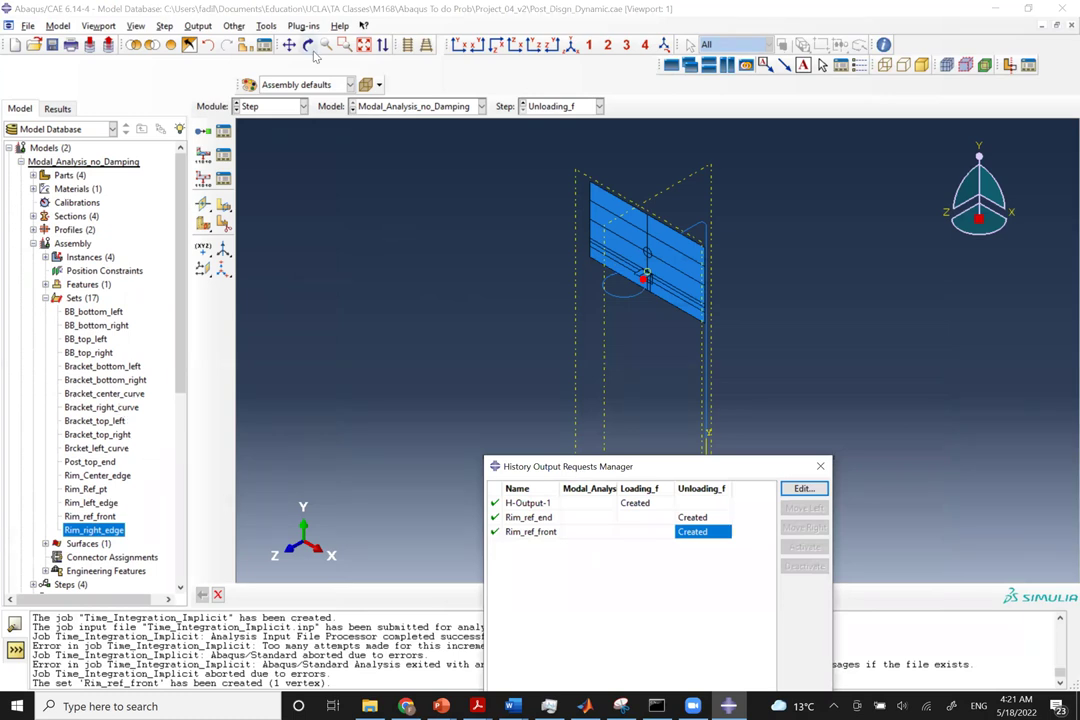
left_click(82, 298)
double_click(84, 298)
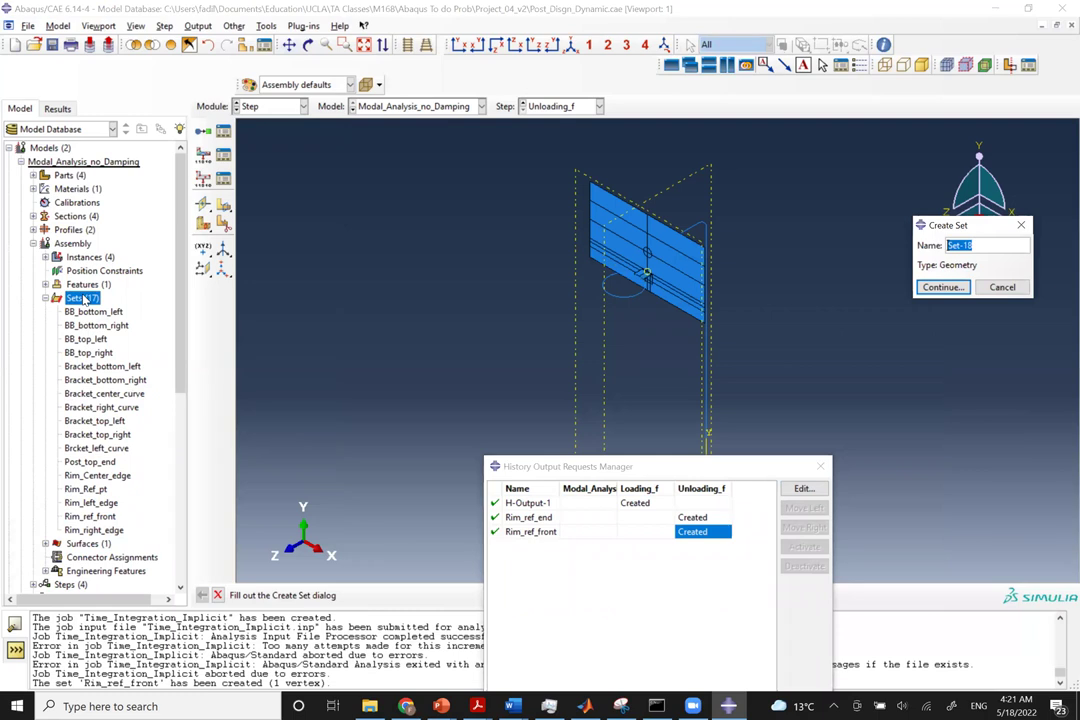
type("Rim_ref_front")
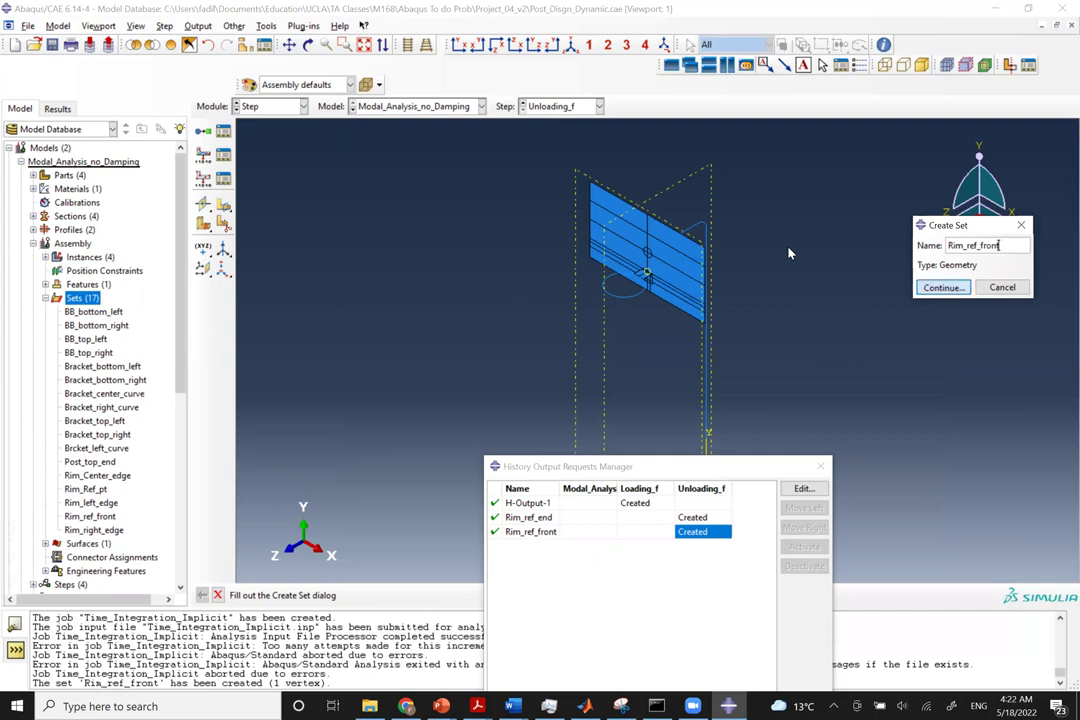
key("Return")
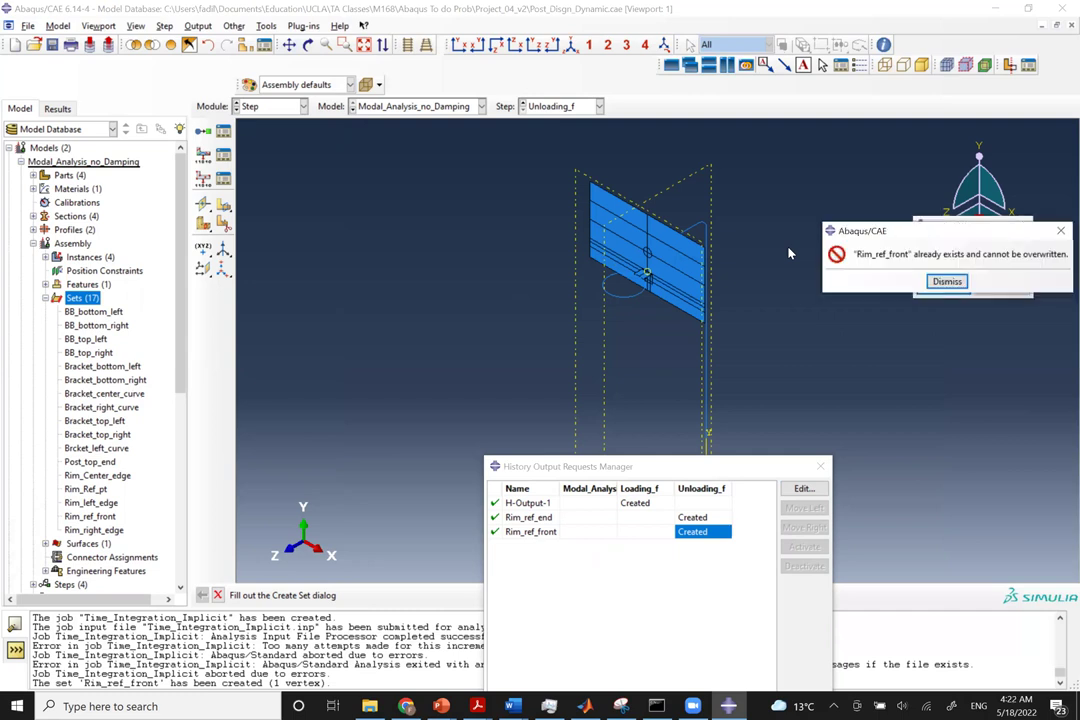
left_click(947, 282)
left_click(1000, 287)
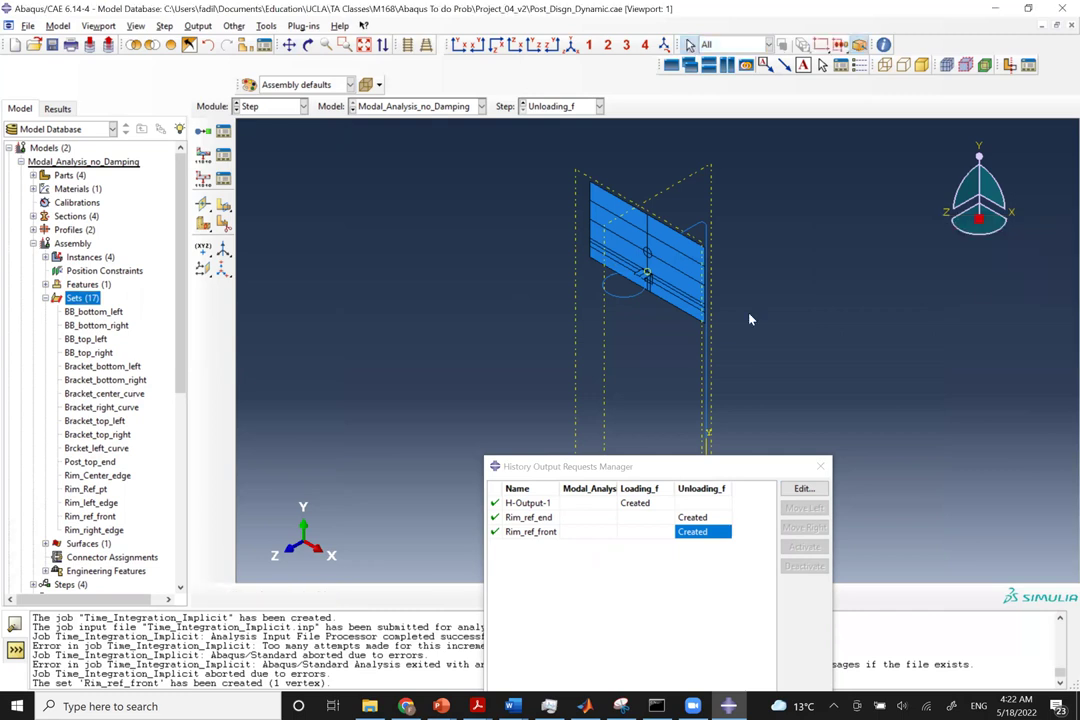
Highlight the existing rim sets in the model, including Rim_left_edge and Rim_Ref_pt, to check which points they contain.
scroll(92, 468, "down", 1)
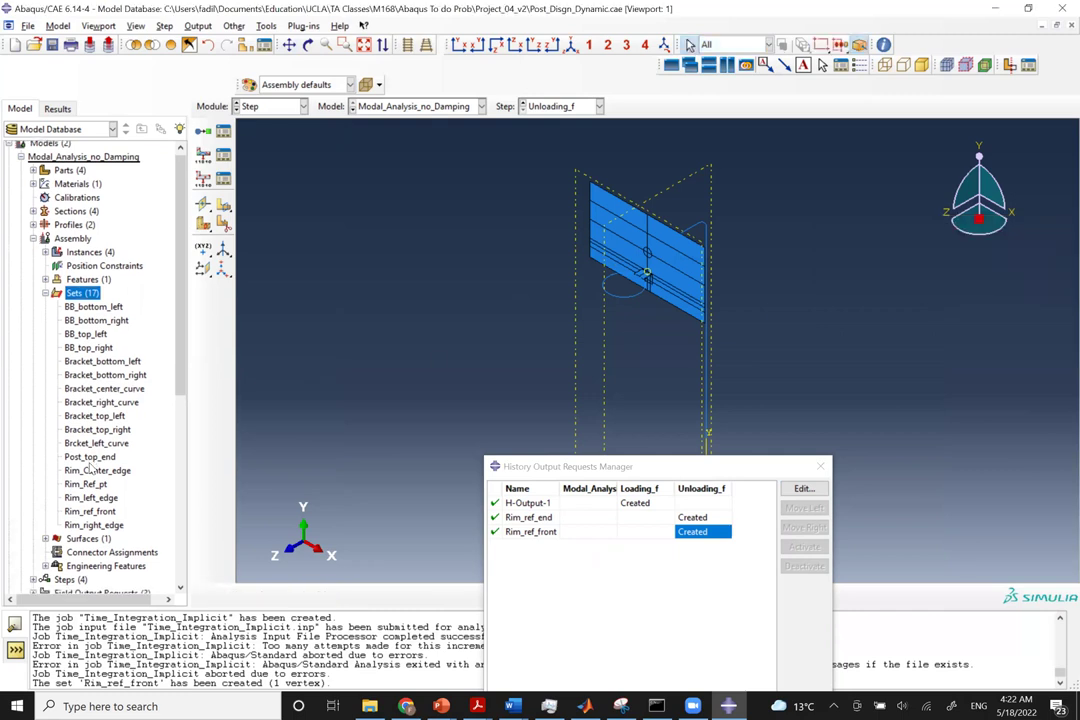
left_click(92, 512)
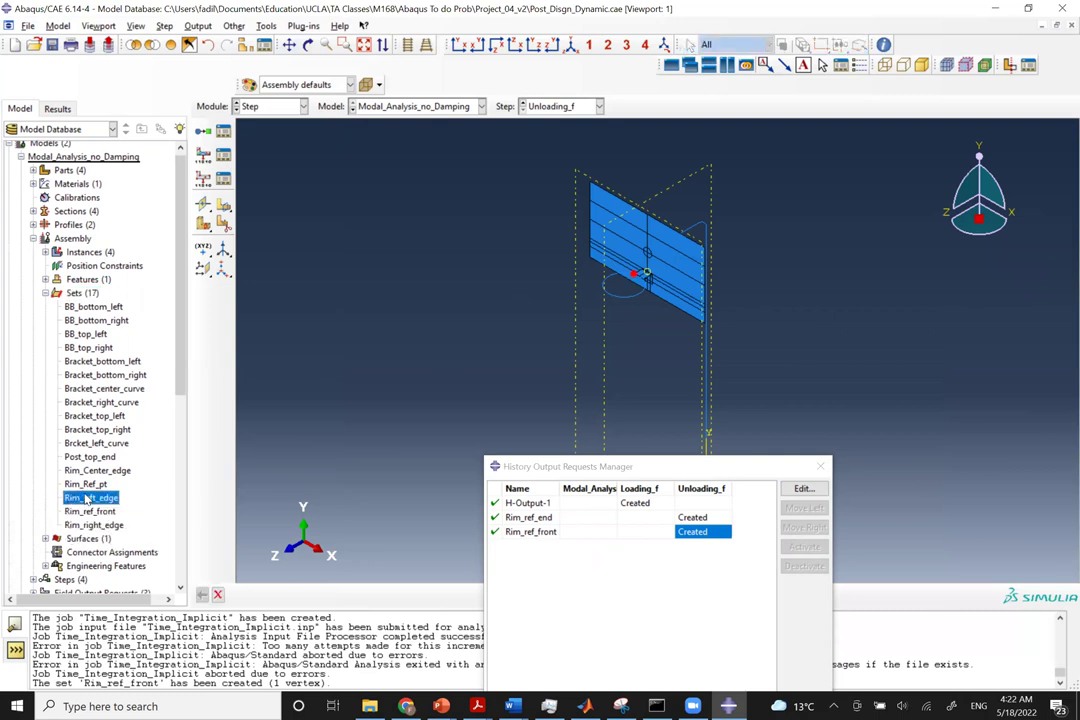
left_click(86, 484)
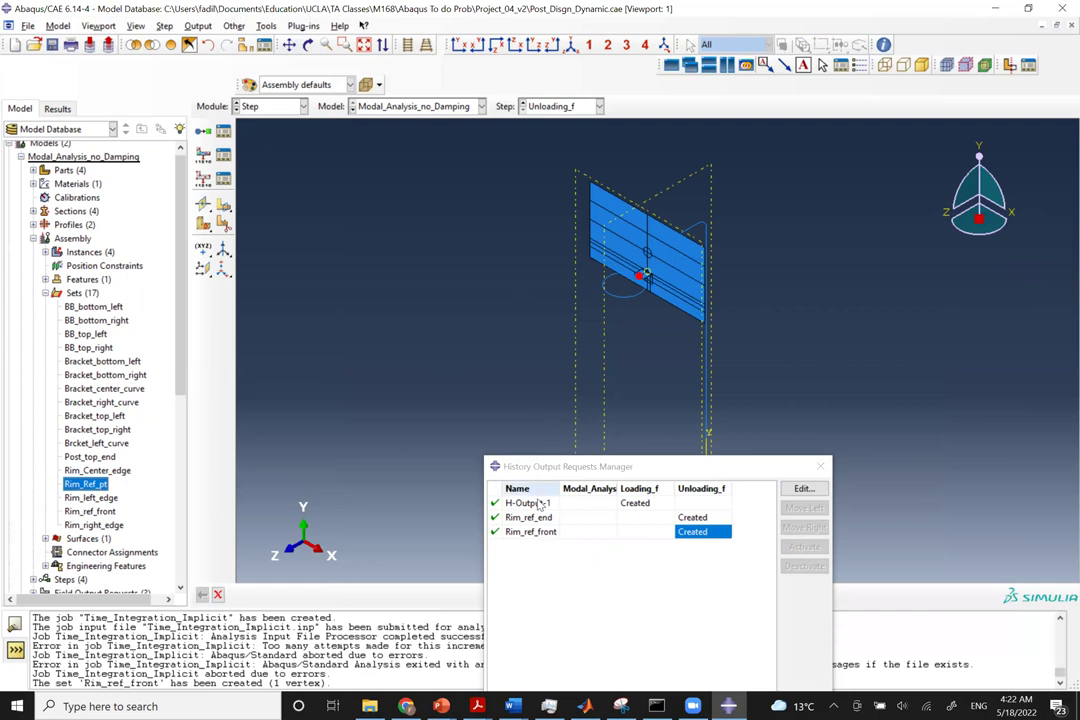
Set the Rim_ref_front history output request to the Rim_ref_front set, recorded every 1 increment.
left_click(692, 532)
left_click(802, 489)
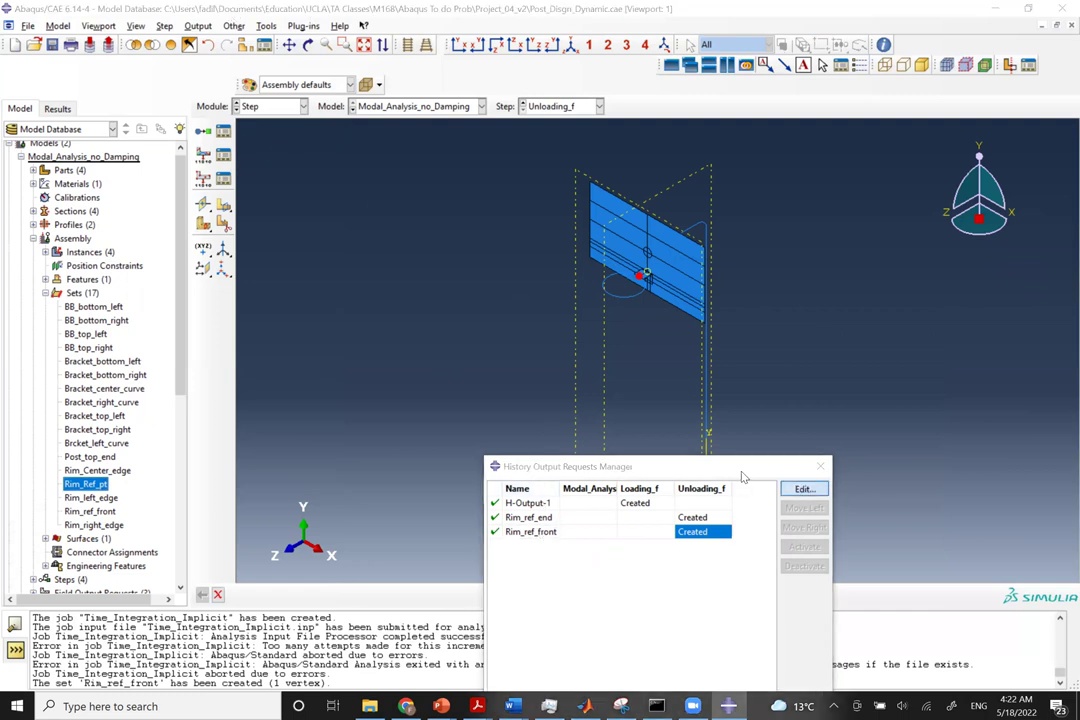
left_click(159, 200)
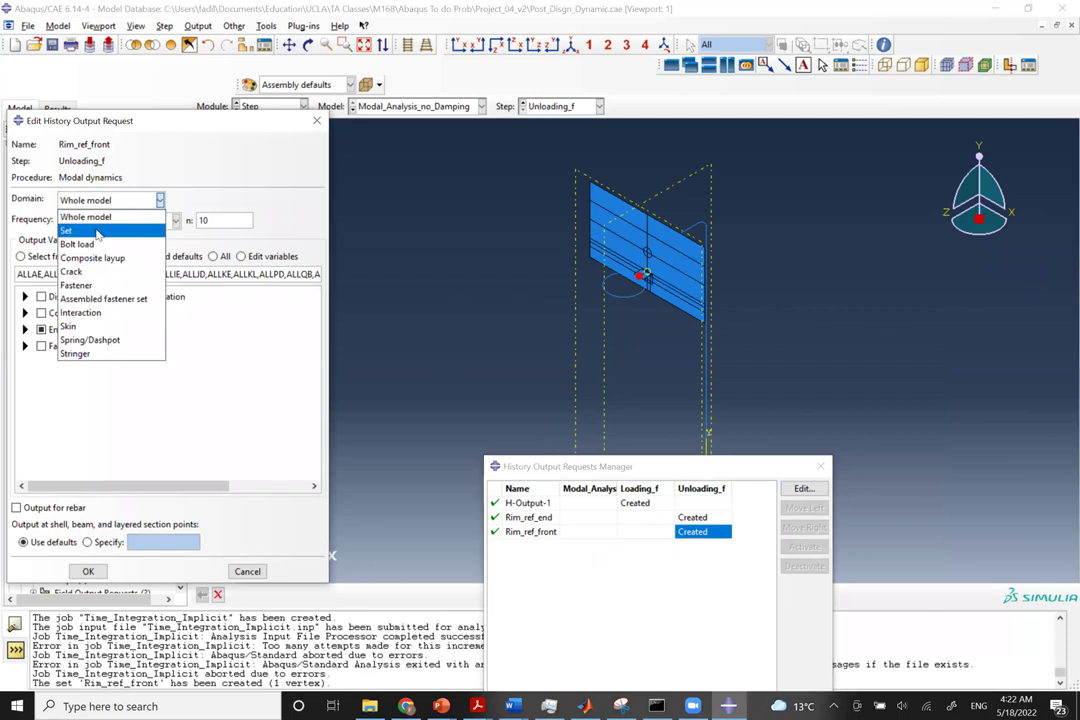
left_click(75, 233)
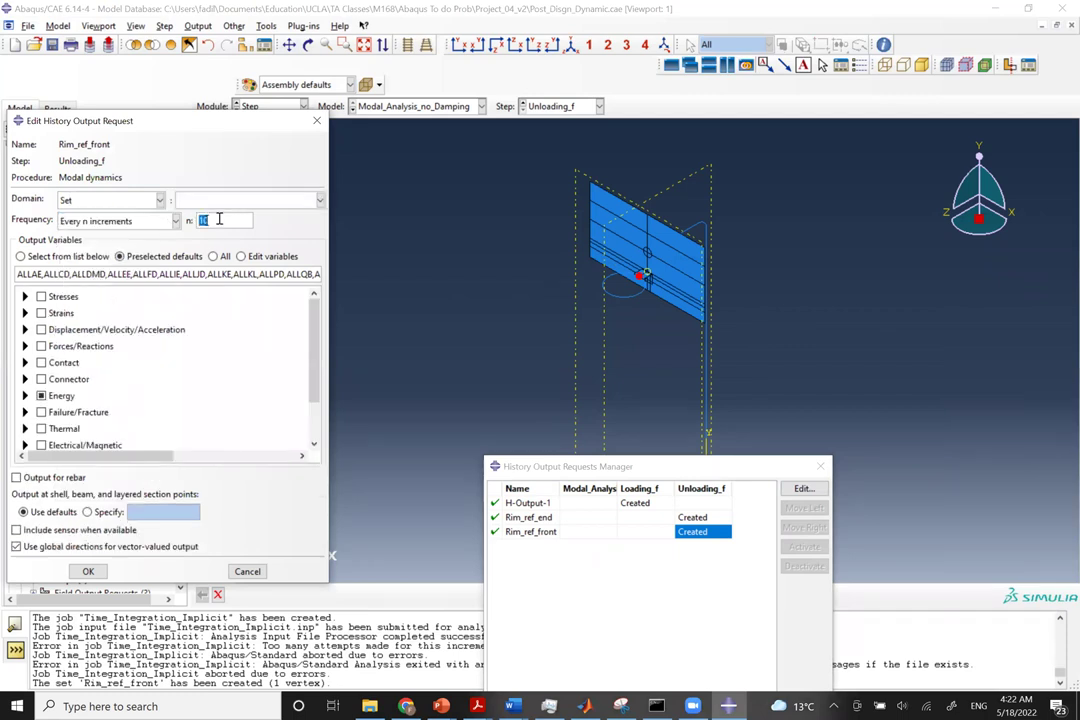
left_click(215, 201)
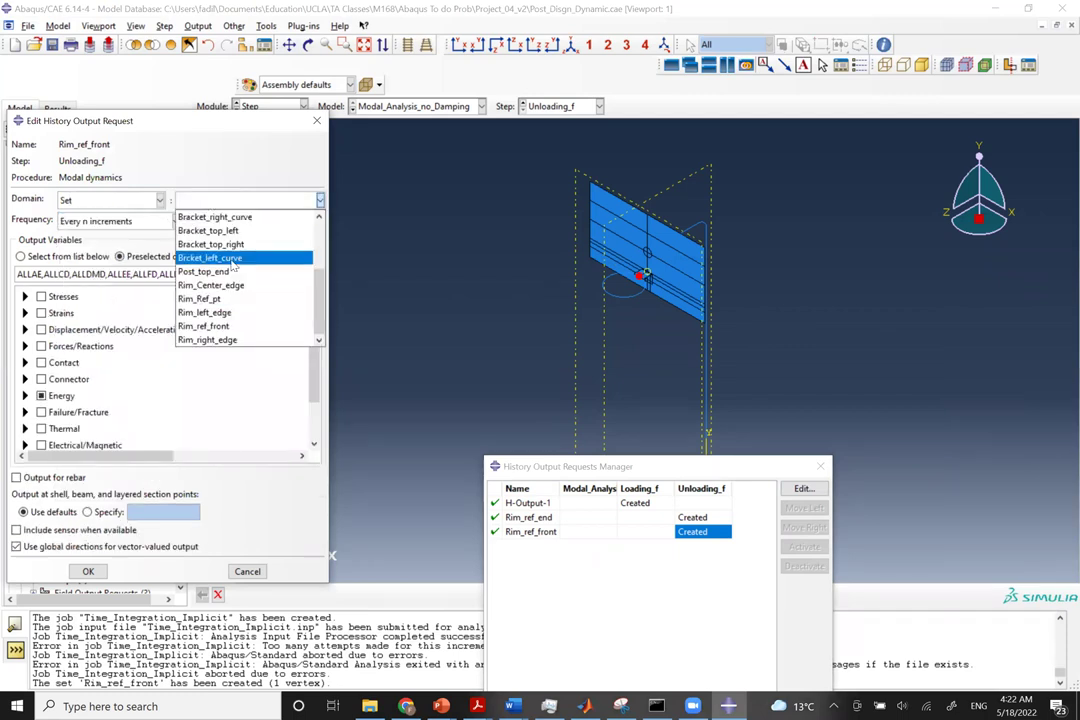
left_click(206, 326)
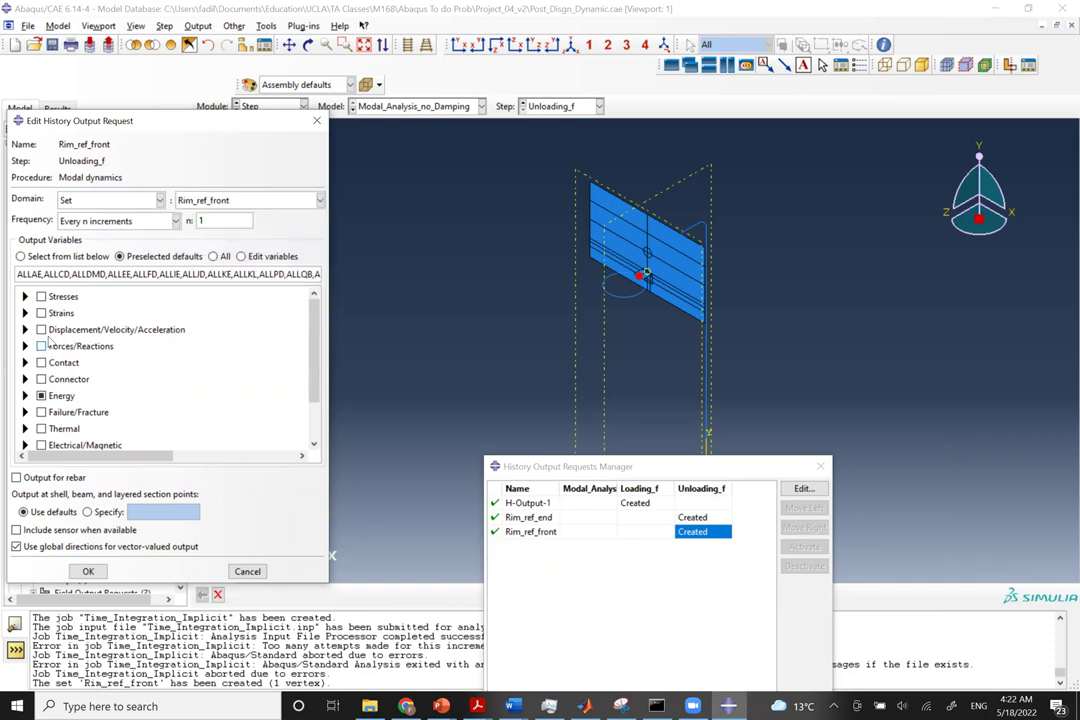
Add the stress outputs S11, S22, S33, S12, S13 and MISES to the Rim_ref_front request, leaving out the other stress invariants.
left_click(25, 296)
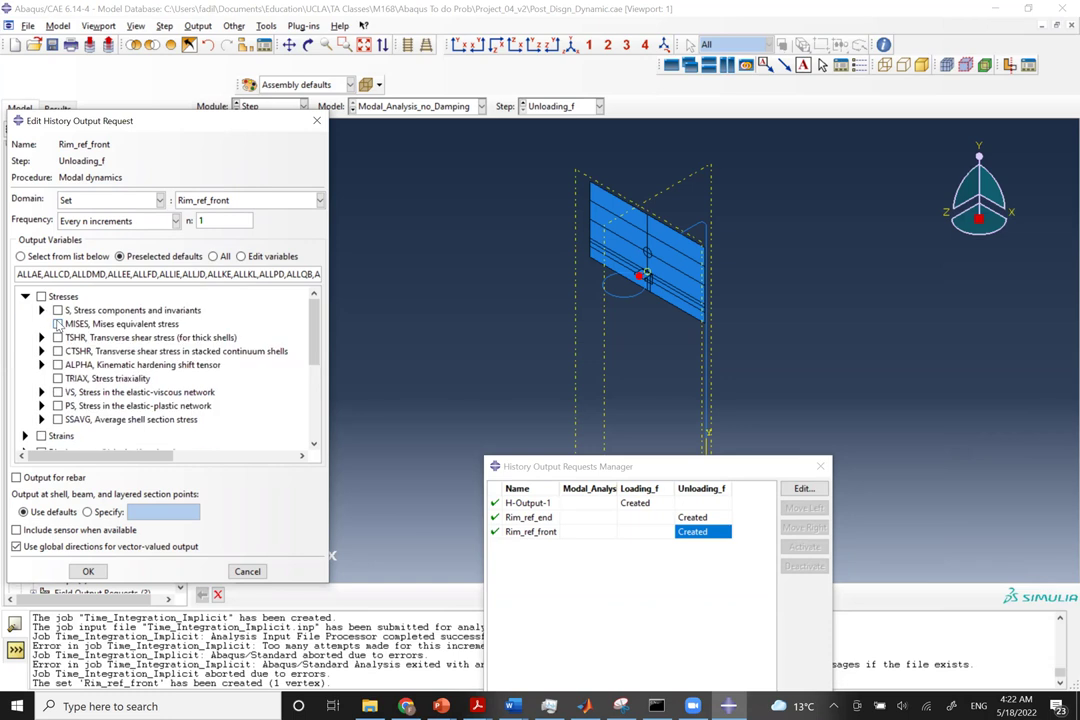
left_click(58, 310)
left_click(57, 324)
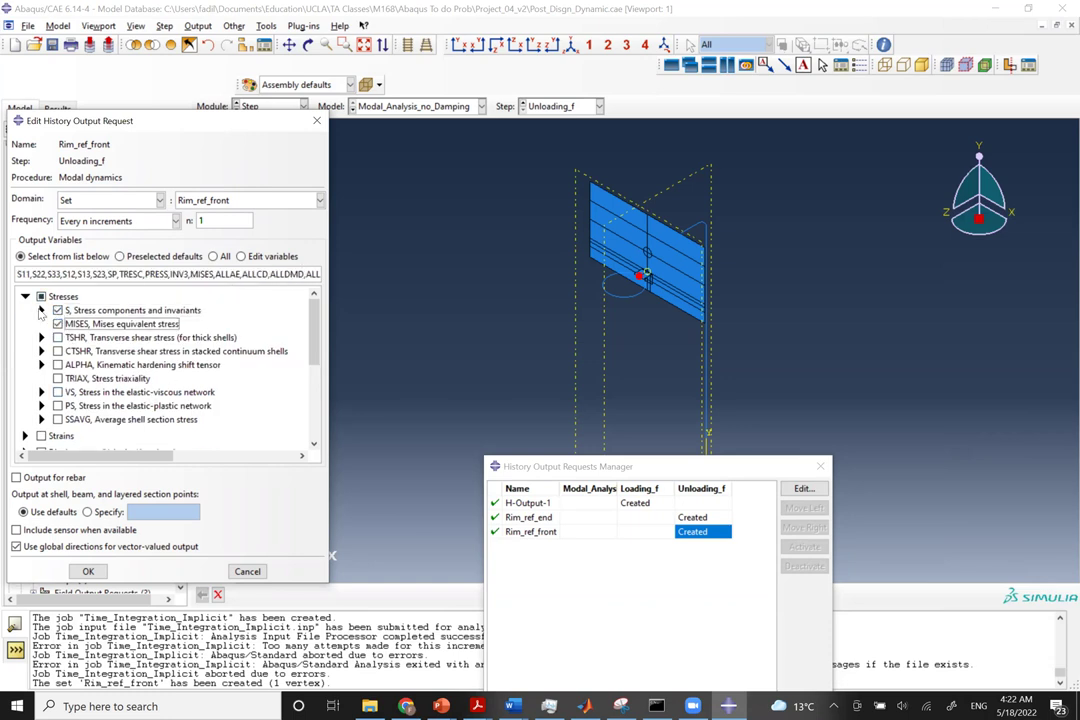
scroll(36, 262, "down", 2)
scroll(40, 355, "up", 3)
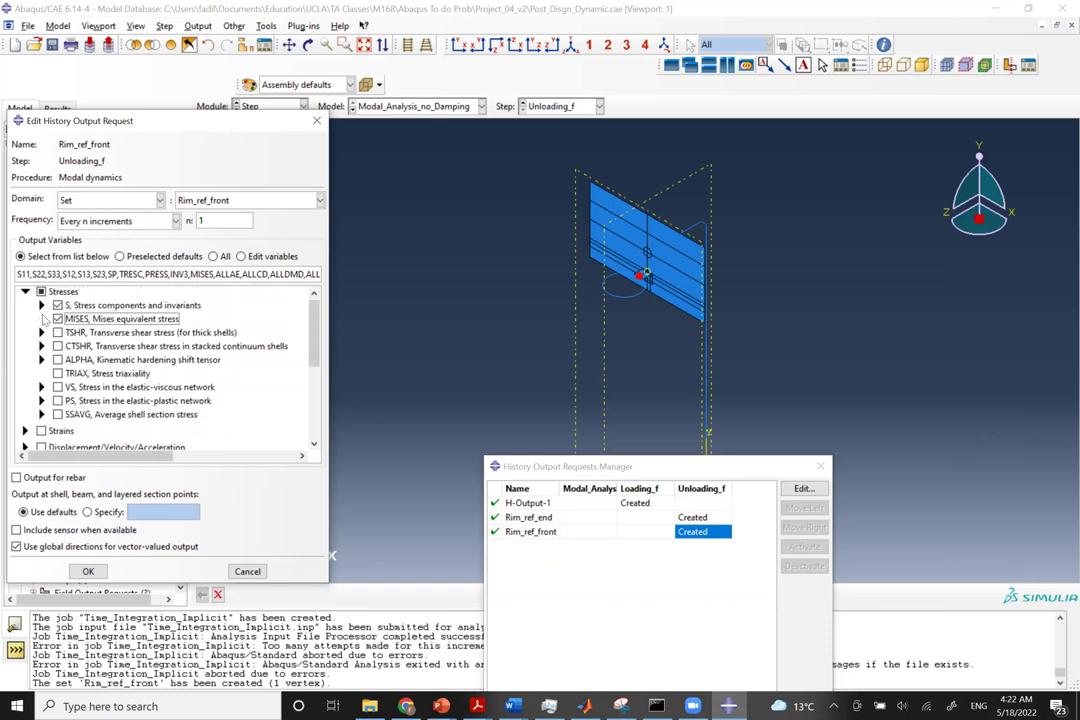
left_click(74, 386)
left_click(74, 400)
left_click(74, 413)
left_click(74, 427)
left_click(74, 441)
scroll(78, 425, "down", 1)
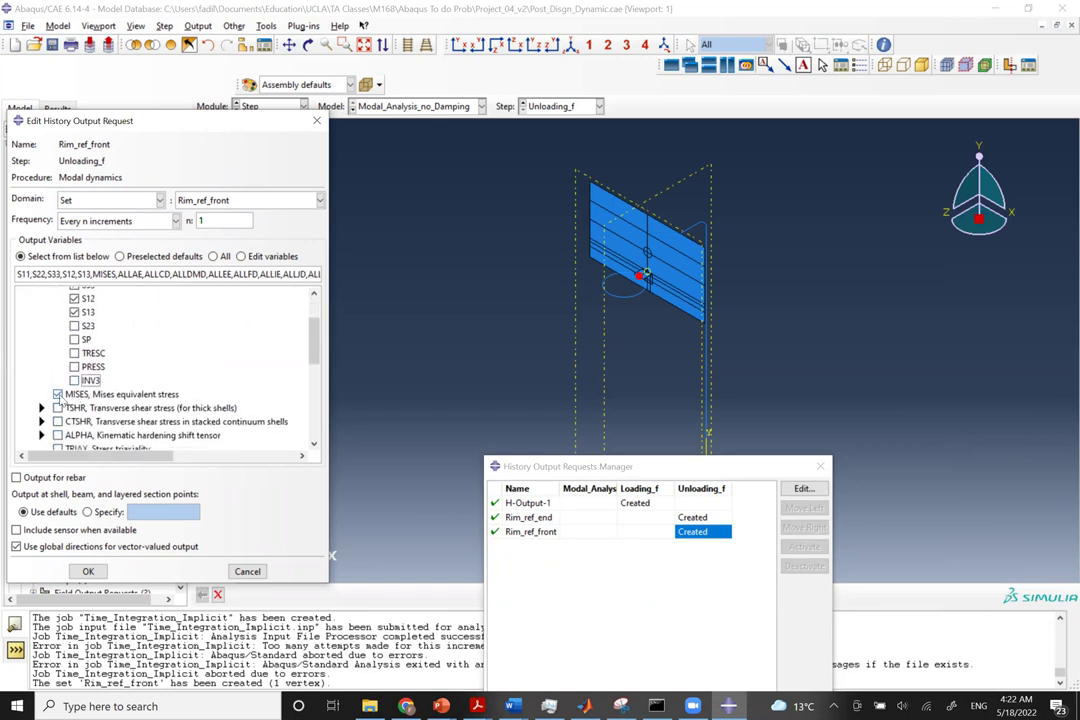
scroll(58, 332, "up", 2)
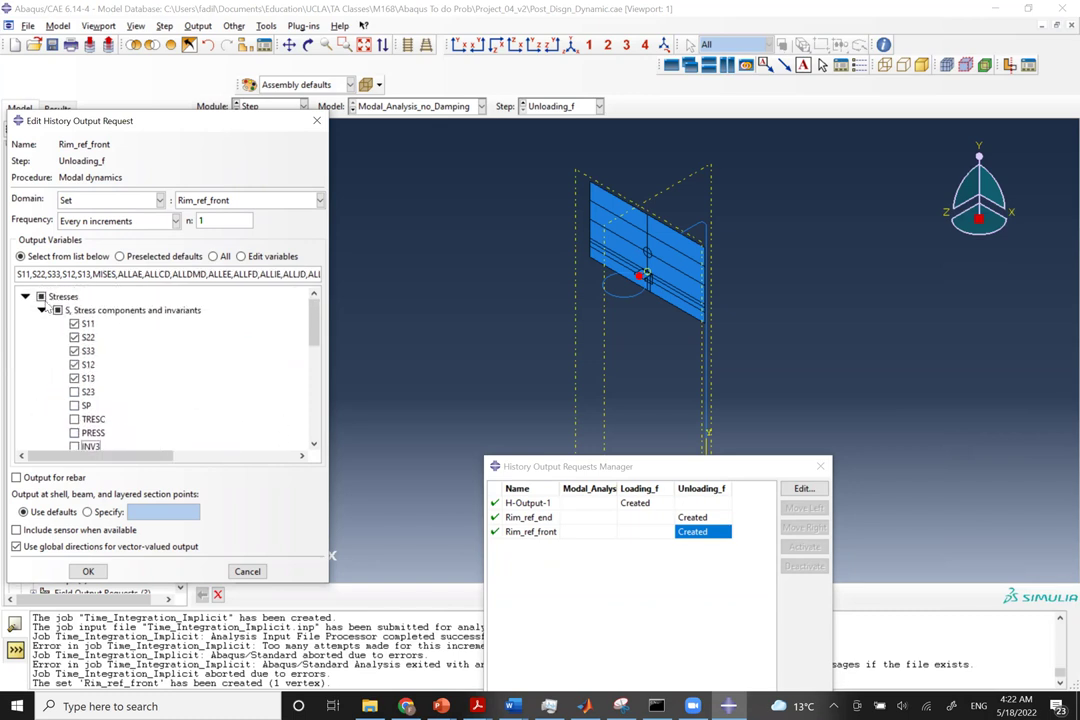
left_click(41, 310)
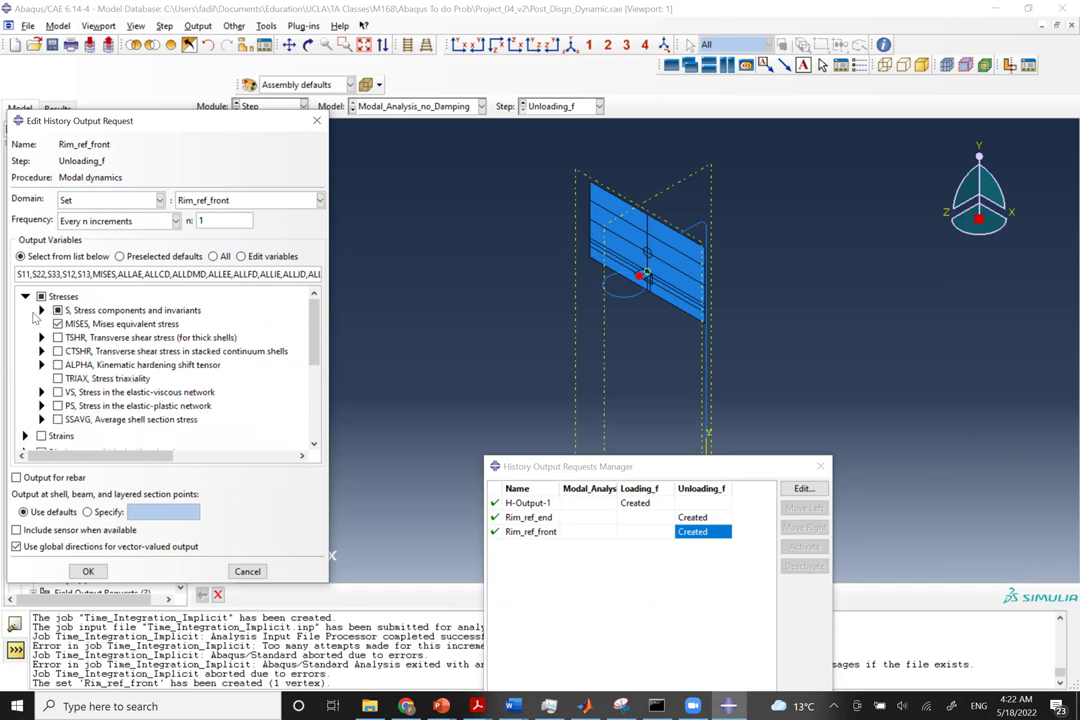
Remove the energy variables from the Rim_ref_front request, add U translations and rotations, and save the request.
scroll(50, 385, "down", 2)
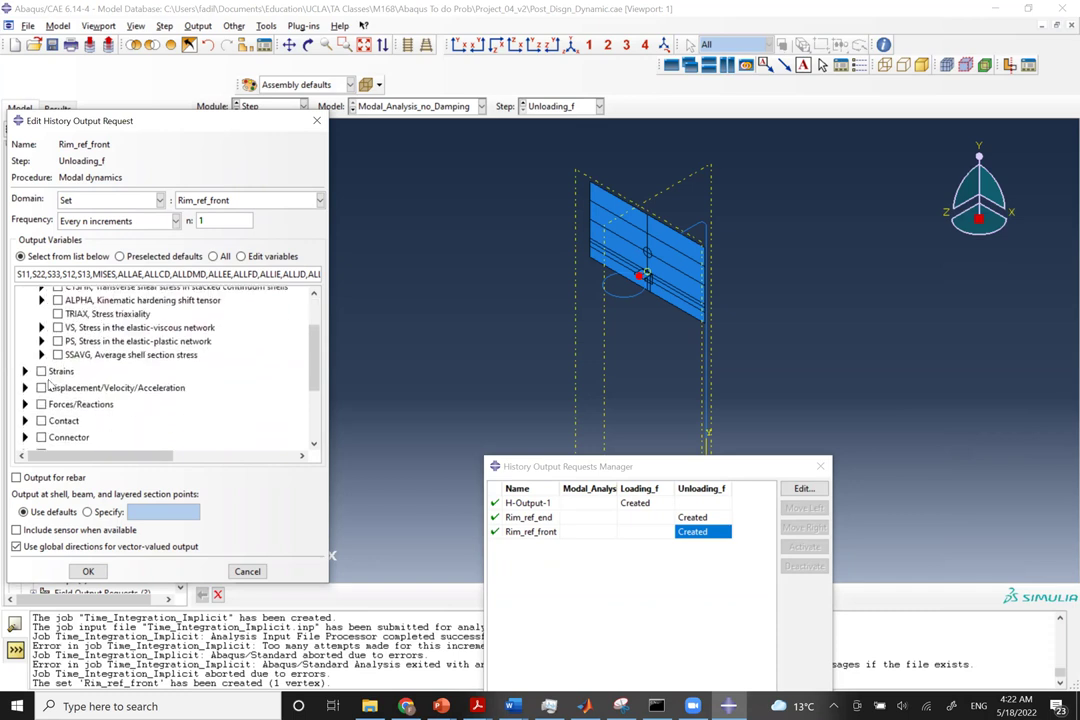
scroll(48, 387, "down", 2)
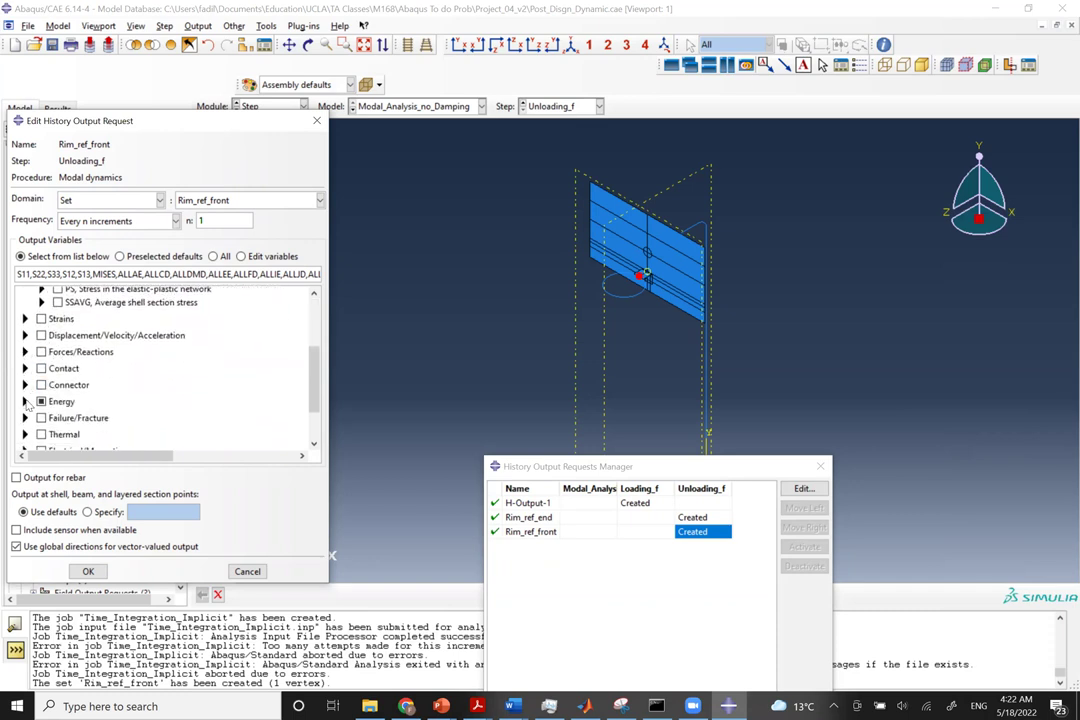
left_click(41, 401)
scroll(41, 405, "up", 3)
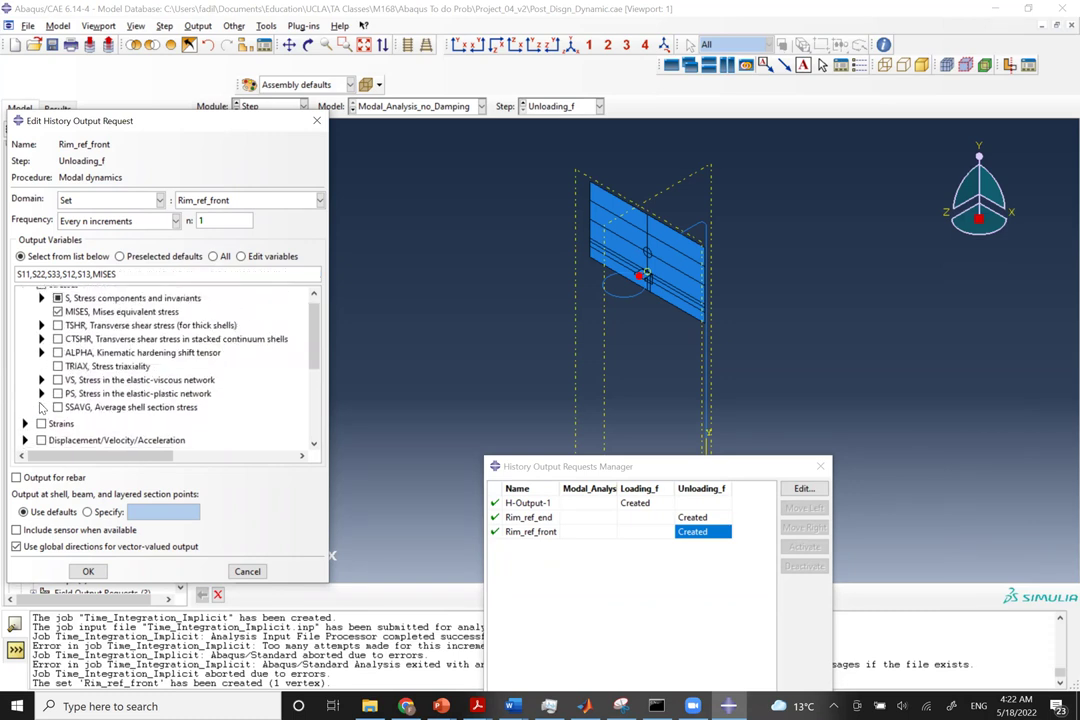
left_click(25, 413)
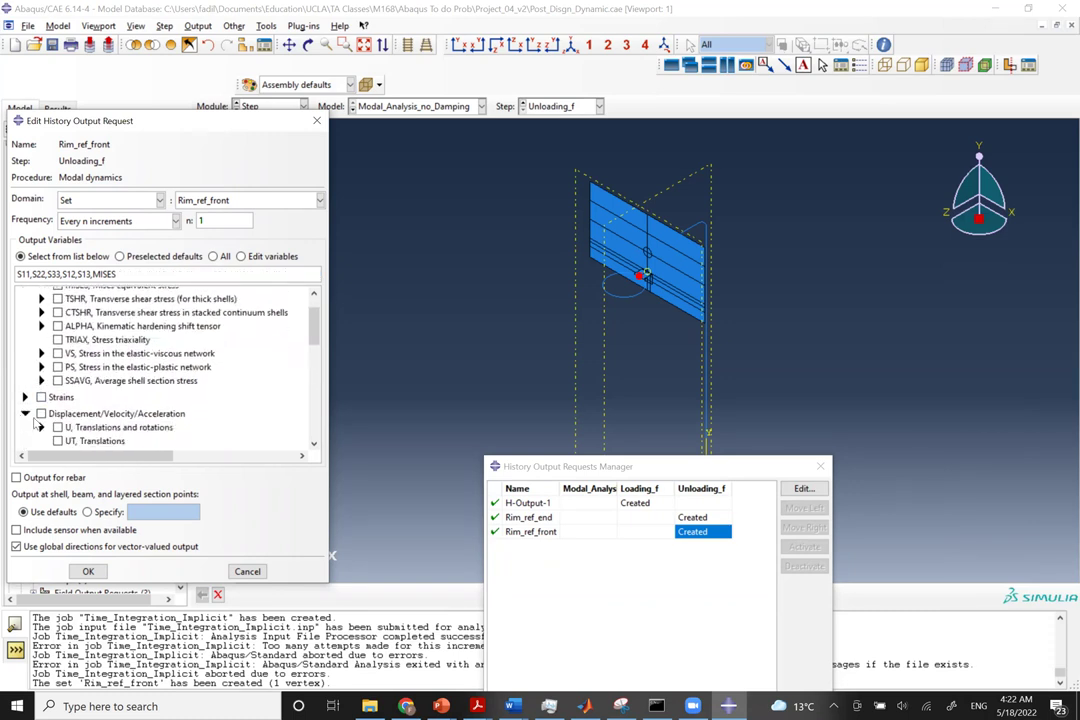
left_click(58, 427)
left_click(25, 413)
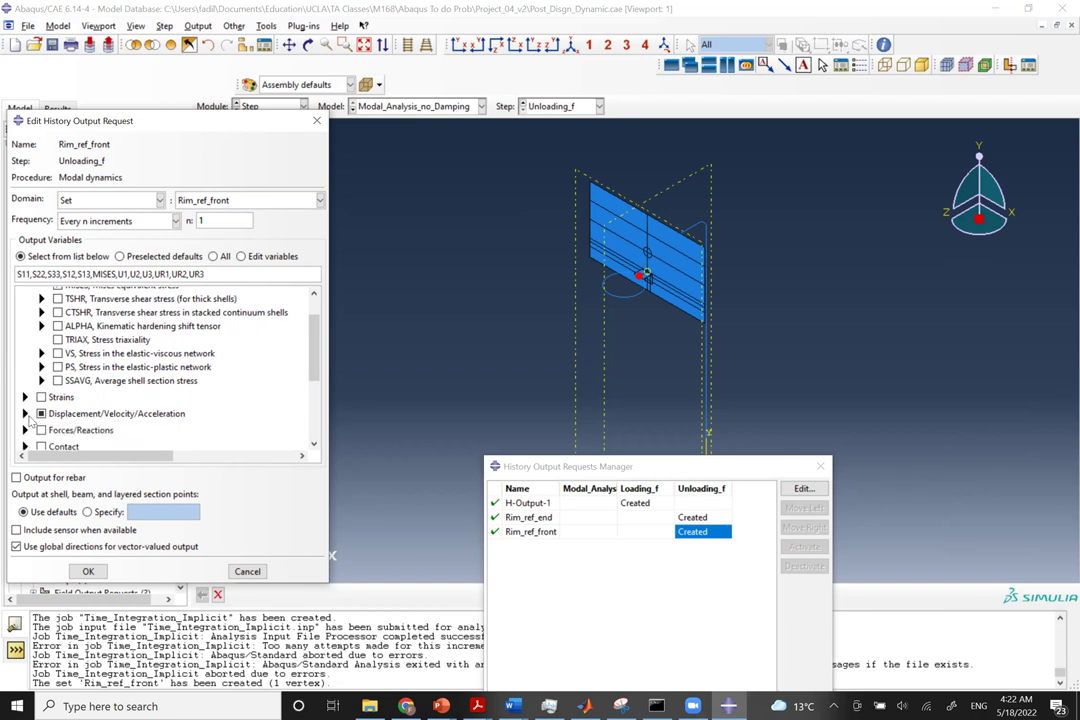
scroll(80, 428, "down", 1)
left_click(25, 389)
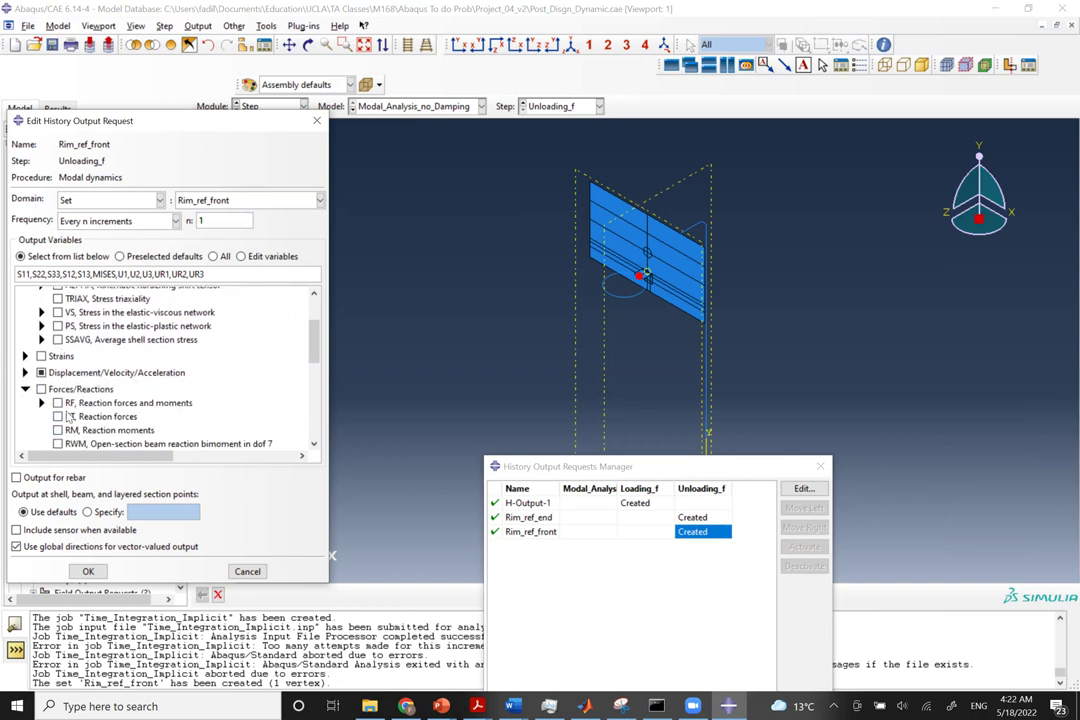
scroll(70, 418, "down", 2)
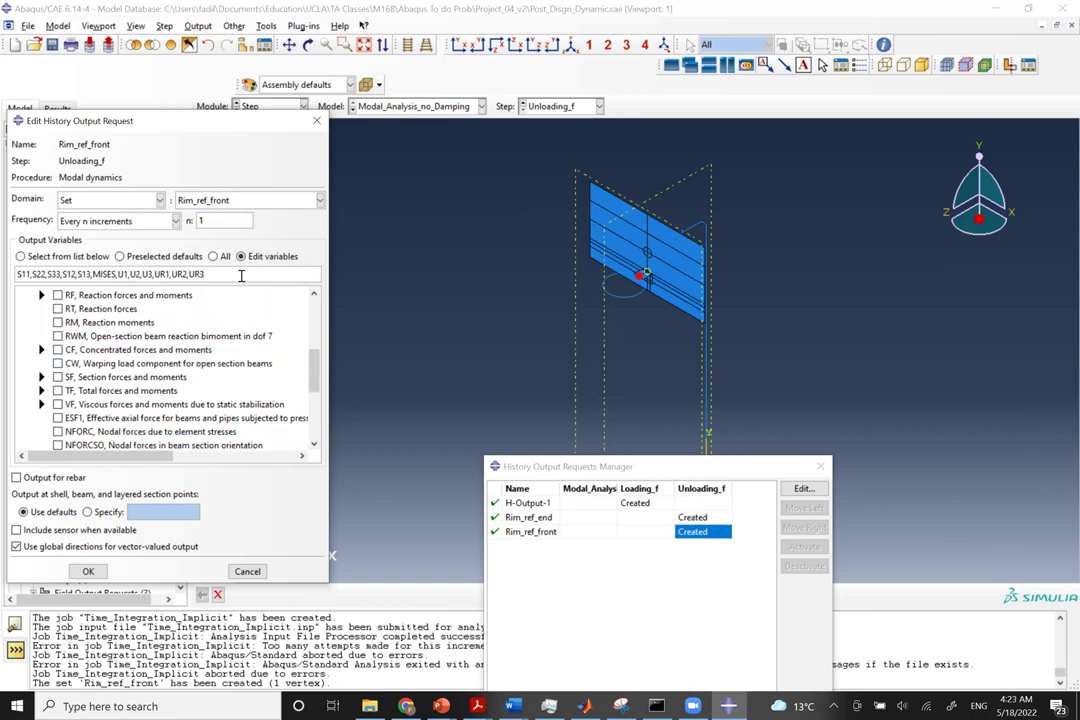
scroll(105, 422, "down", 3)
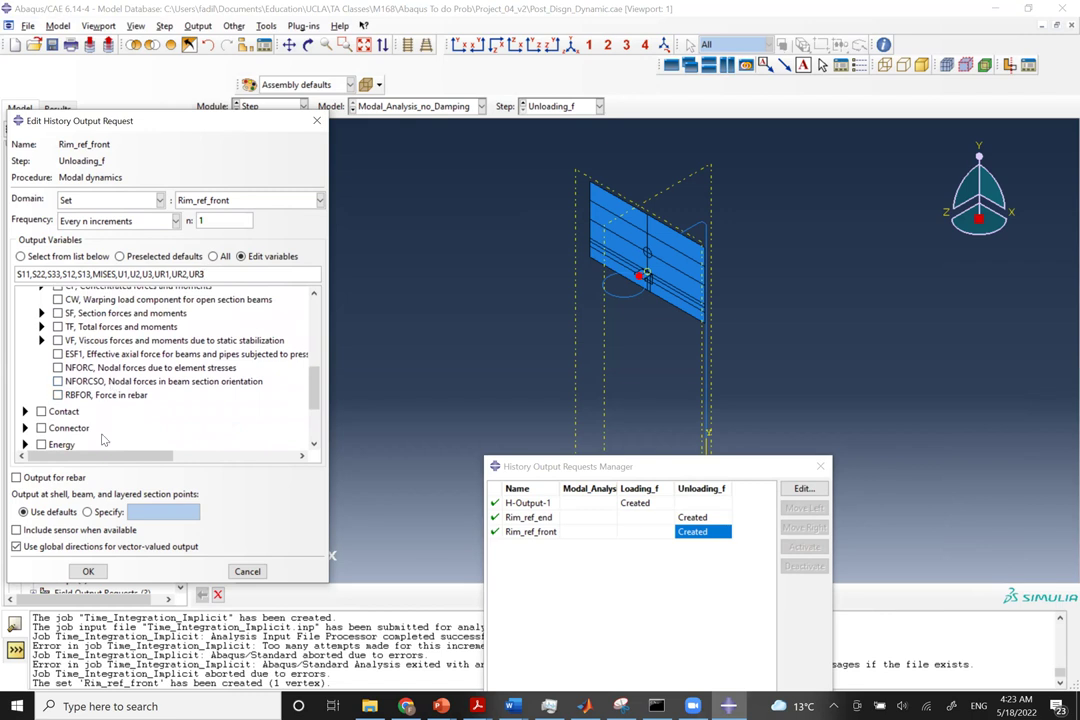
left_click(87, 571)
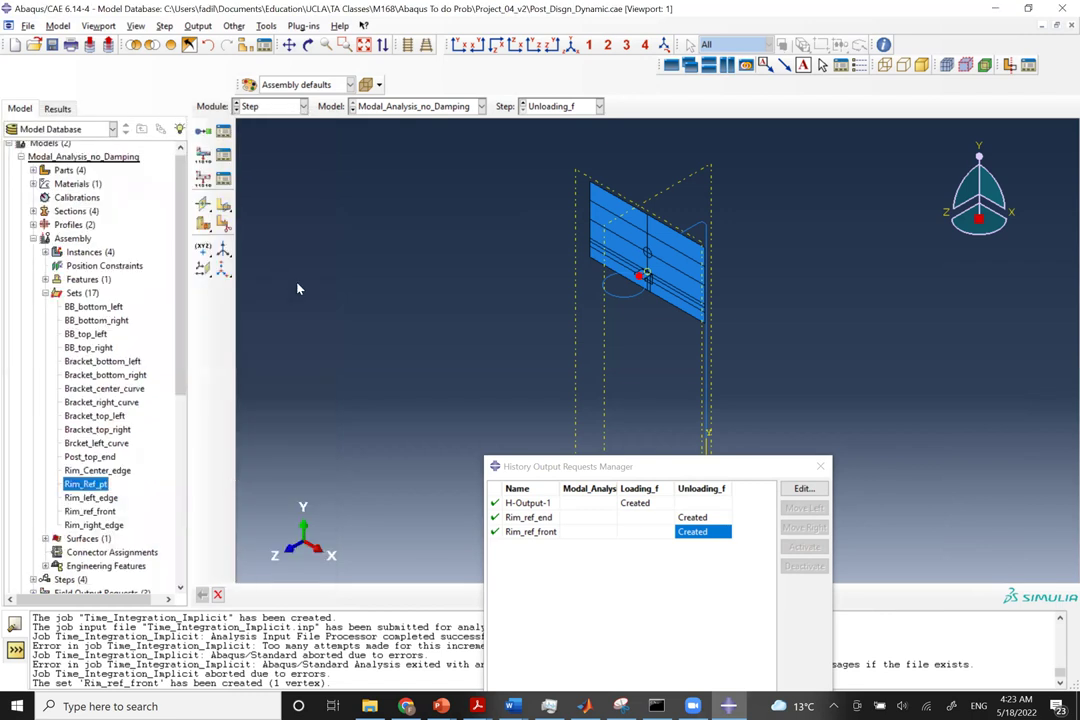
Set the Rim_ref_end history output request to the Rim_Ref_pt set, recorded every 1 increment.
left_click(700, 517)
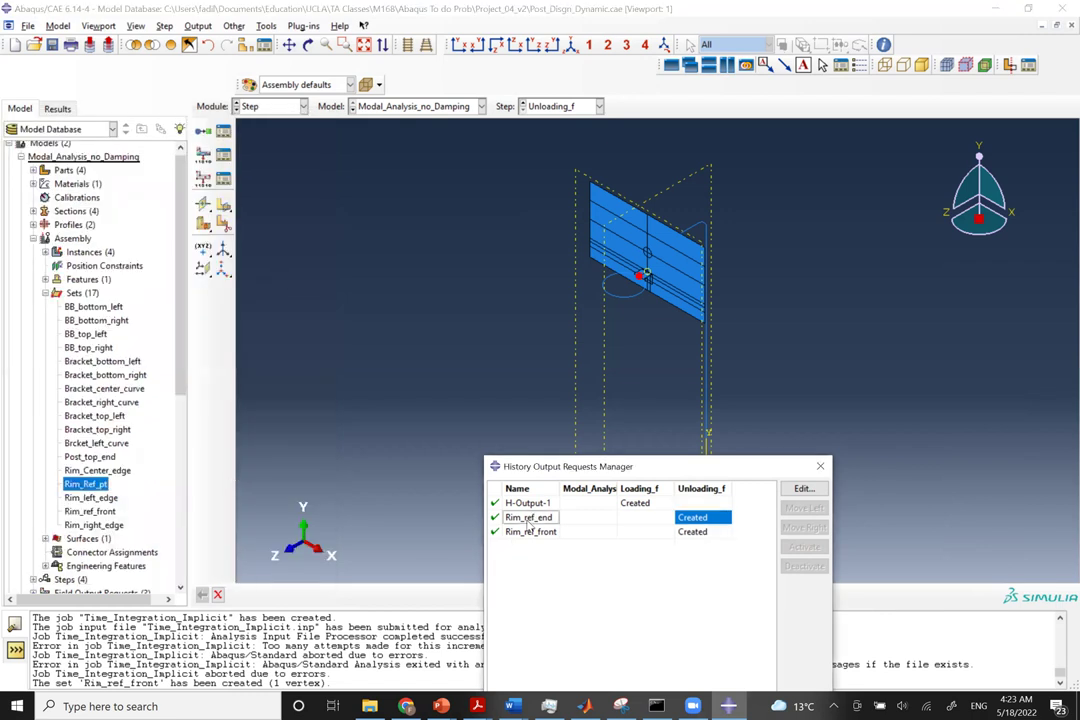
left_click(803, 489)
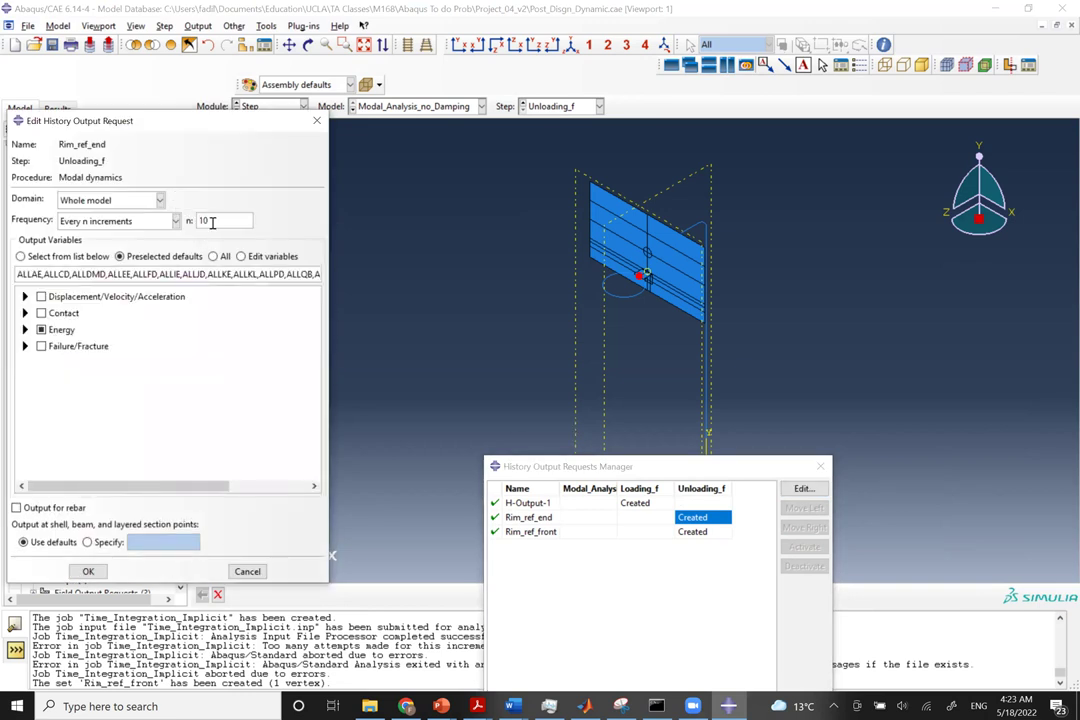
left_click(110, 200)
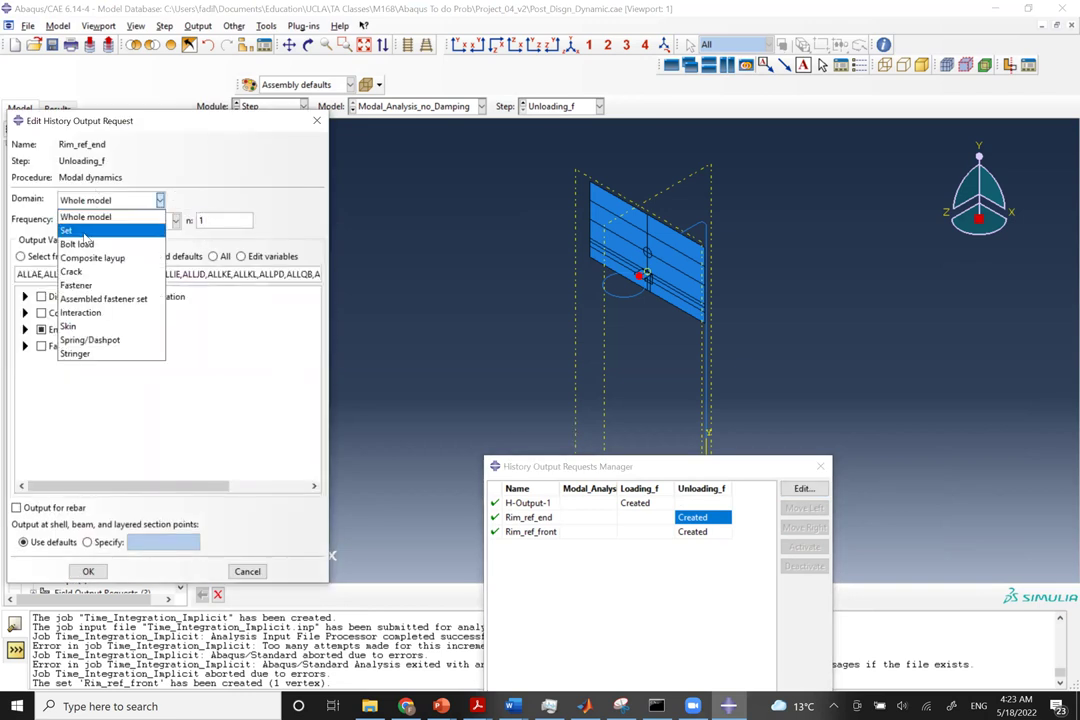
left_click(74, 217)
left_click(212, 200)
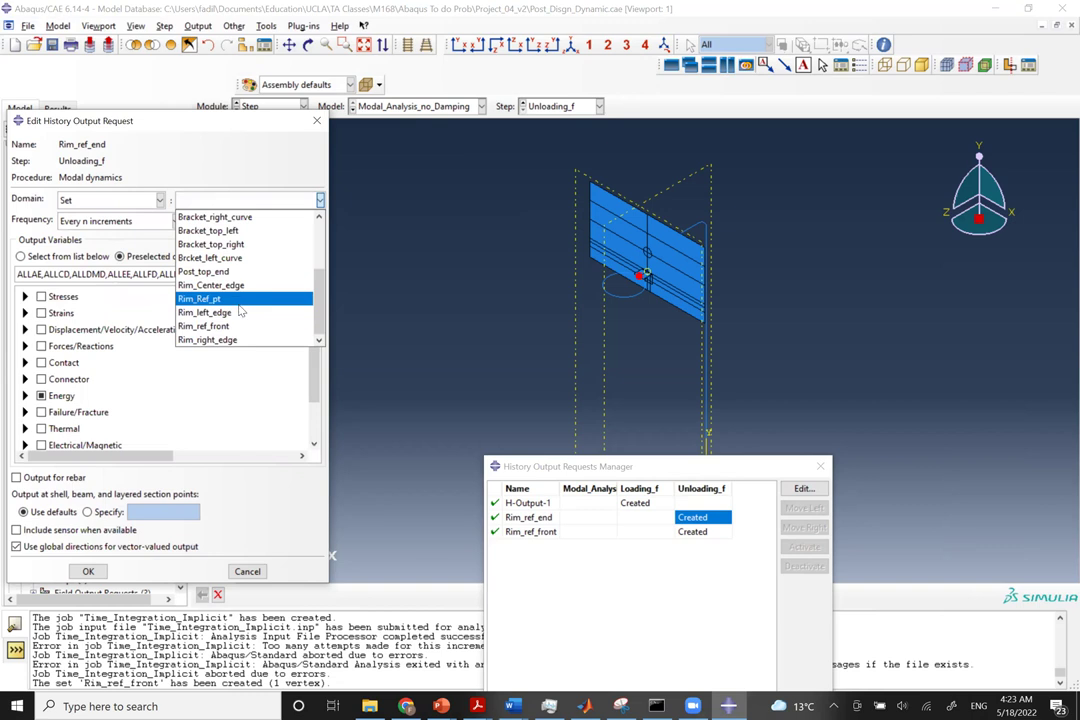
left_click(200, 298)
Replace the energy variables in the Rim_ref_end request with the S stress components and invariants.
left_click(41, 396)
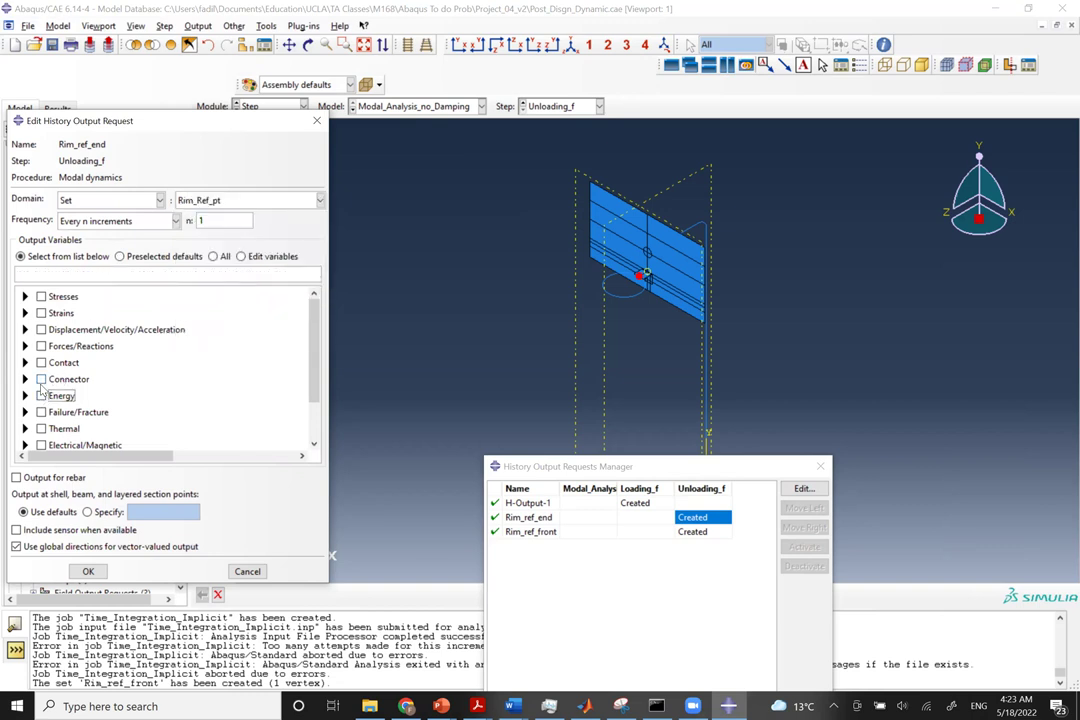
left_click(25, 296)
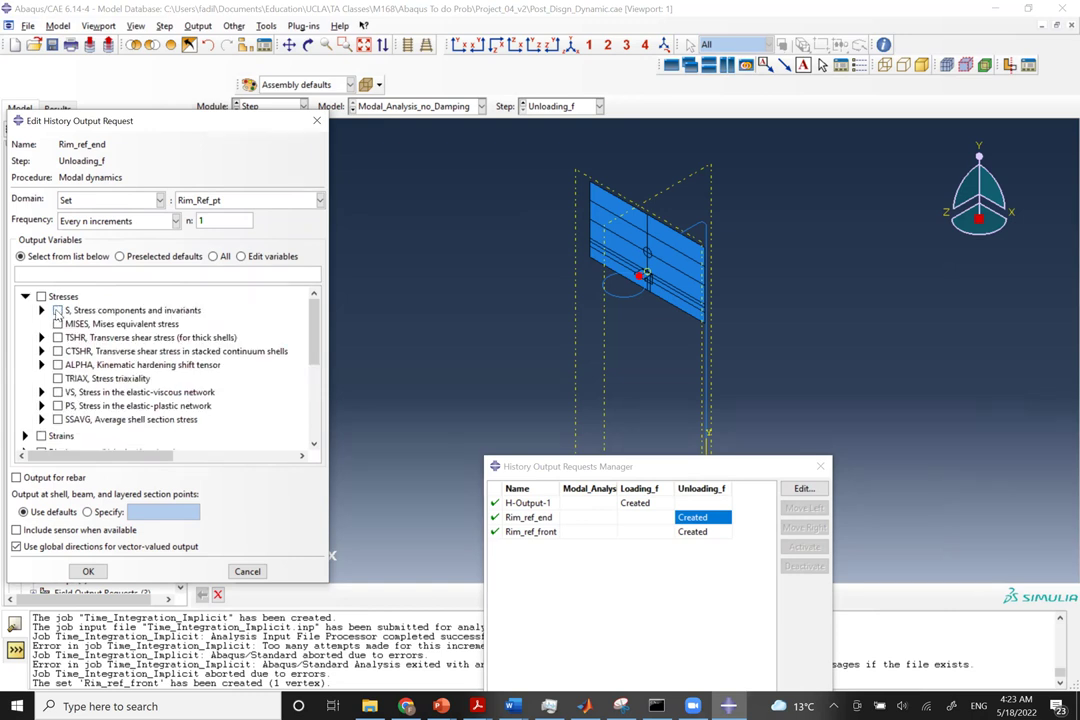
left_click(57, 310)
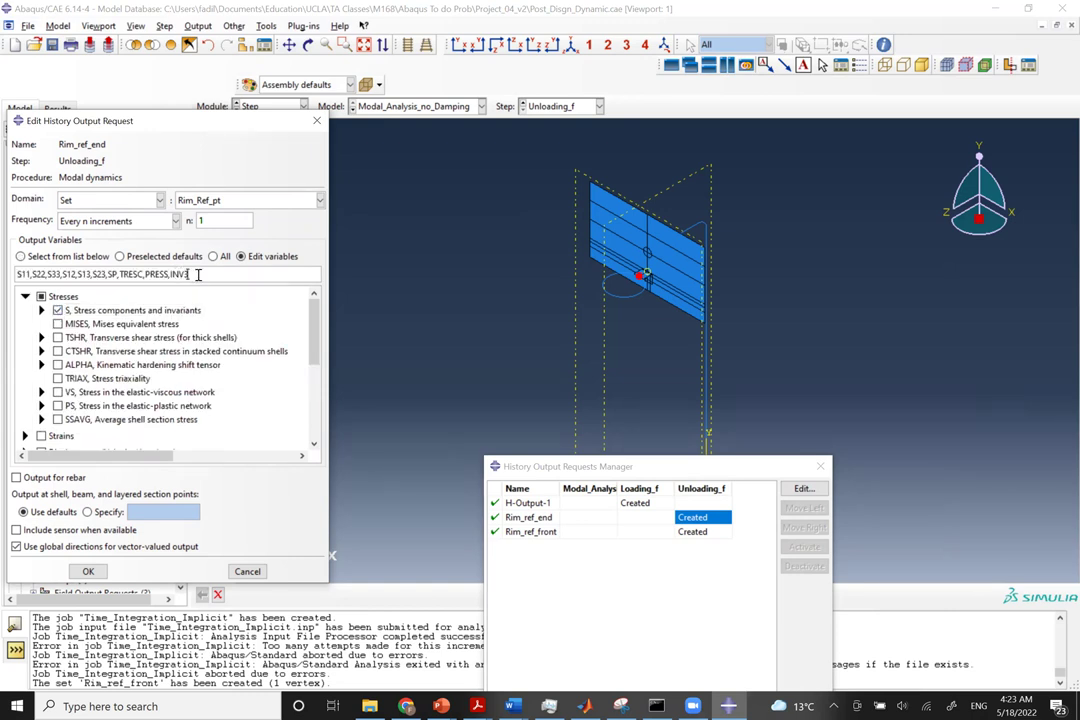
Try to trim the Rim_ref_end variable list to S11, S22, S33, S12, S13 and S23.
key("BackSpace")
key("BackSpace")
key("BackSpace")
key("BackSpace")
key("BackSpace")
key("BackSpace")
key("BackSpace")
key("BackSpace")
key("BackSpace")
key("BackSpace")
key("BackSpace")
left_click(25, 296)
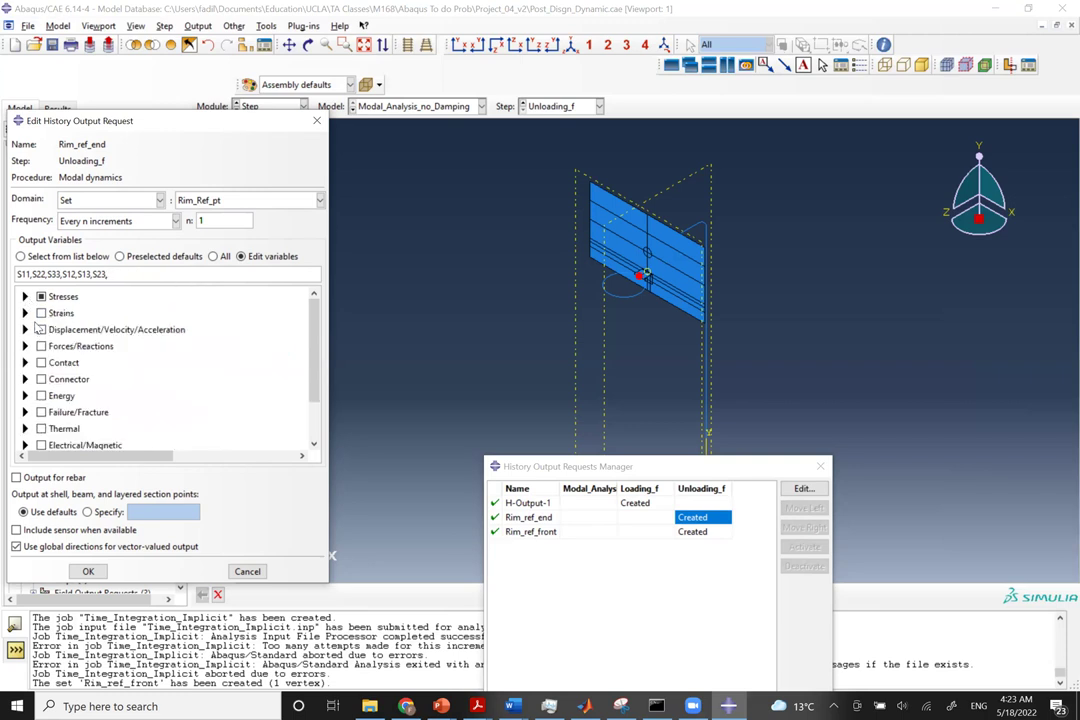
Add U translations and rotations to the Rim_ref_end request and save it.
left_click(25, 329)
left_click(57, 343)
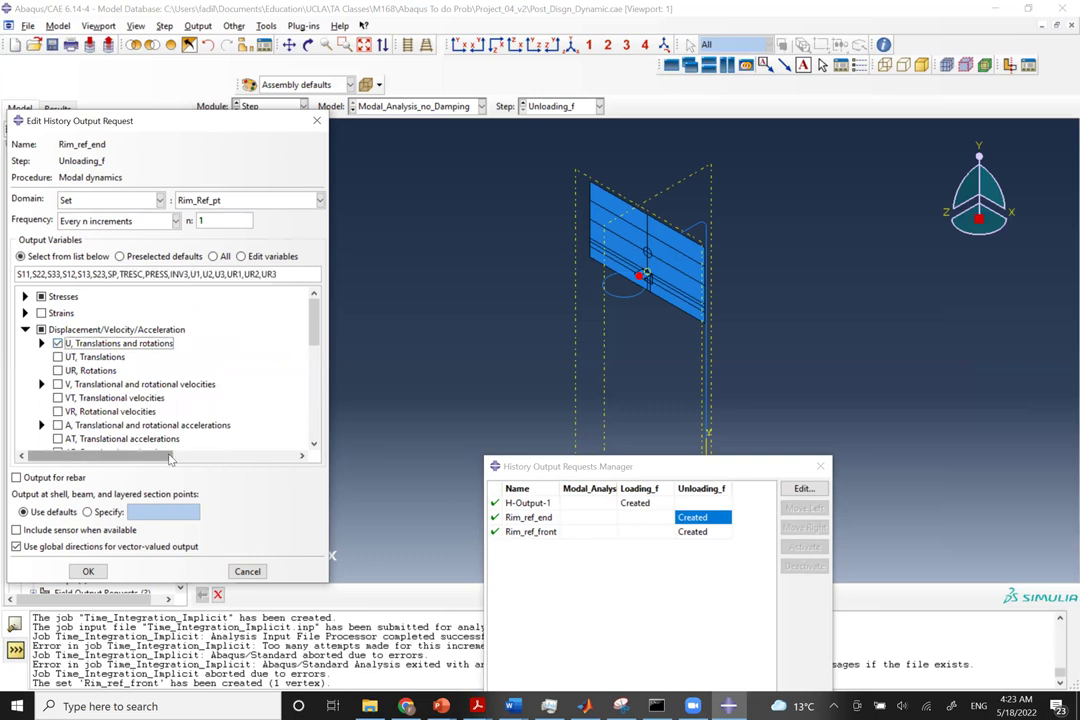
left_click(86, 572)
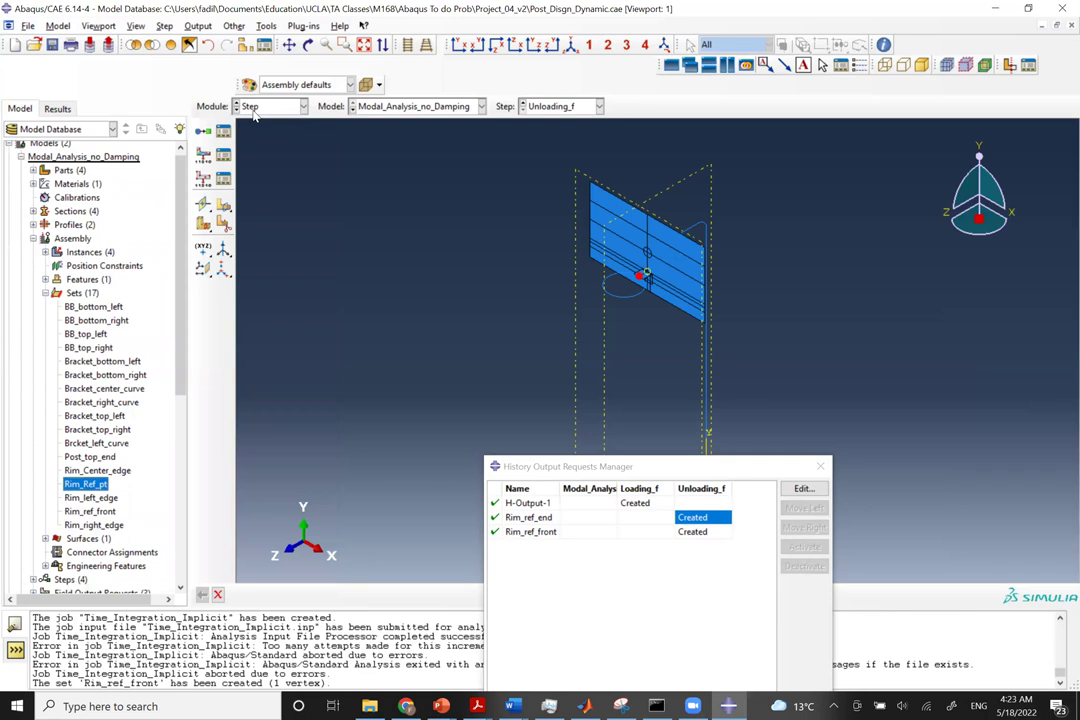
Start a new history output request named Bracket_top_left in the Unloading_f step.
left_click_drag(565, 461, 506, 306)
left_click(469, 603)
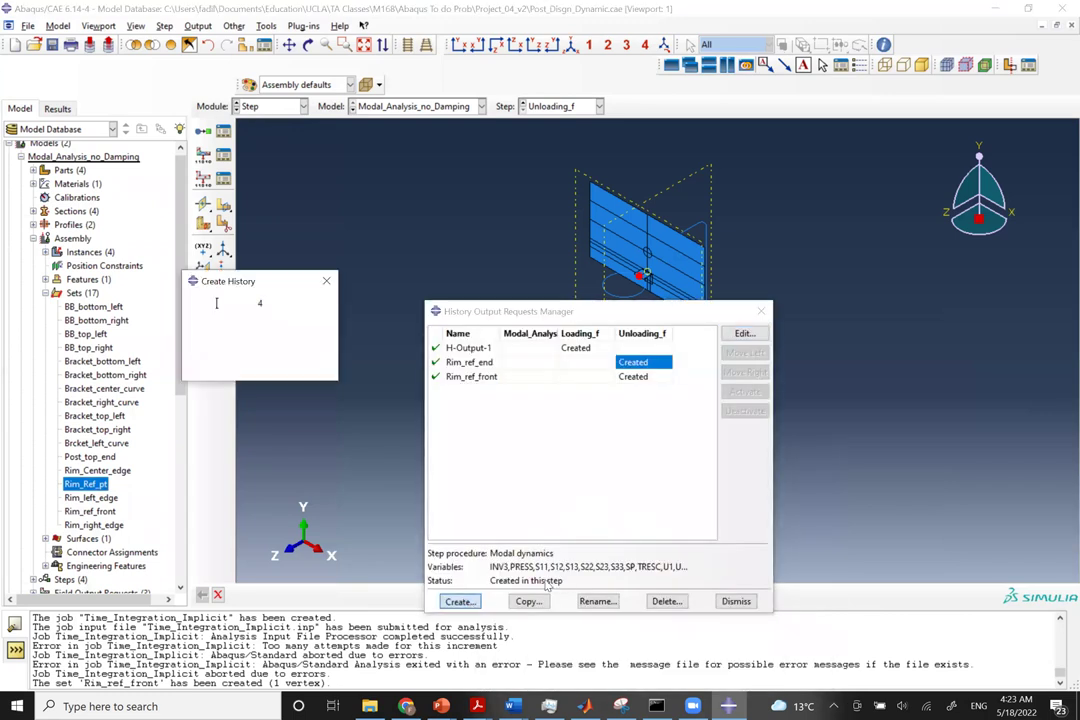
type("Bracket_top_left")
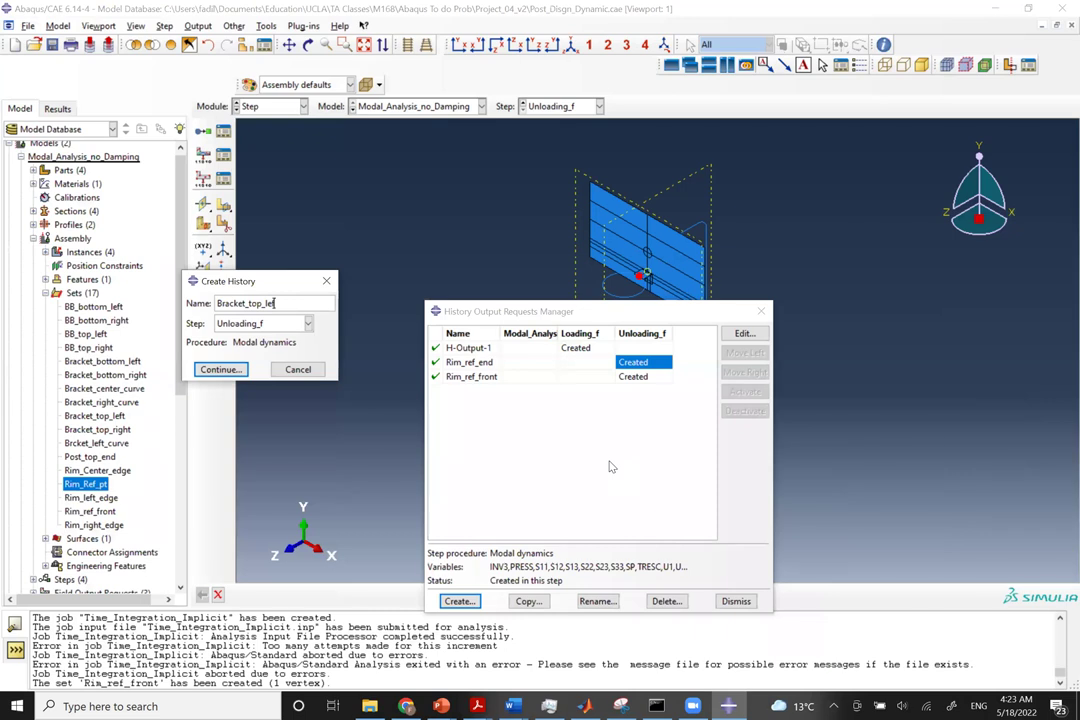
left_click(220, 369)
Apply the Bracket_top_left request to the Bracket_top_left set with output every 1 increment.
left_click(108, 200)
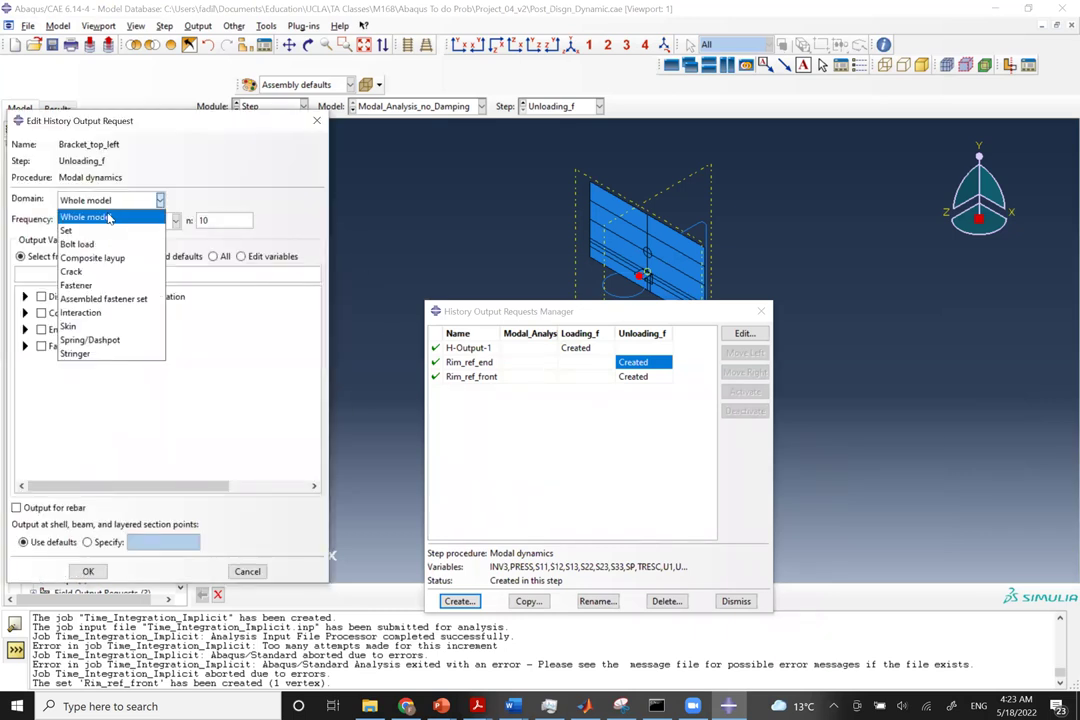
left_click(80, 226)
left_click(200, 200)
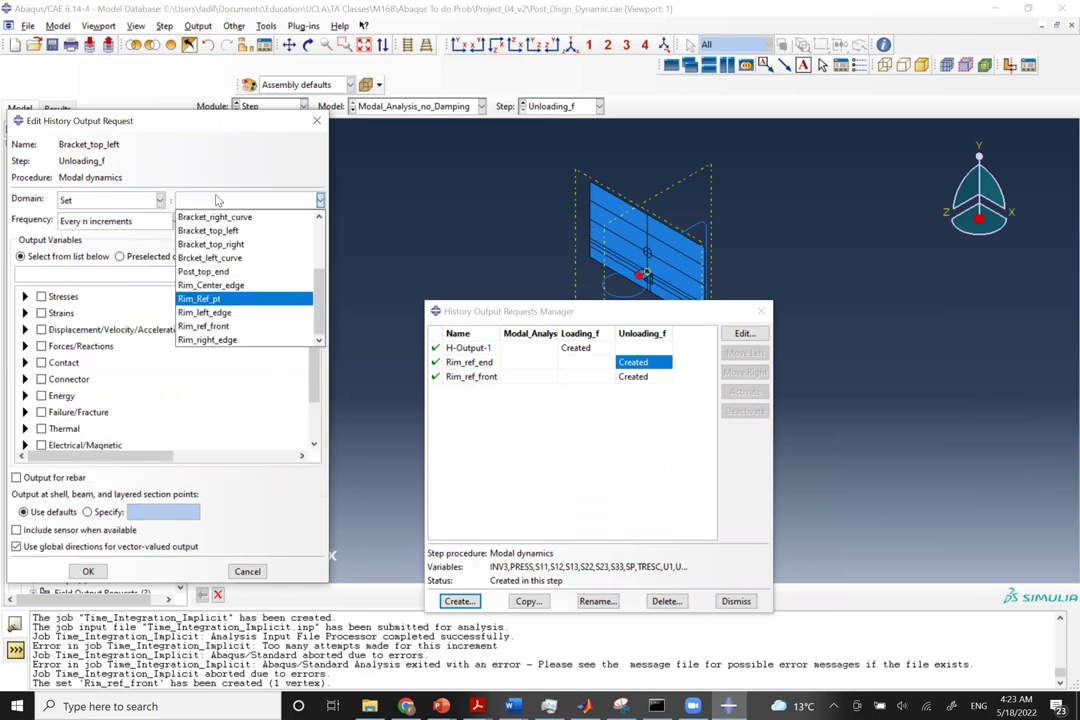
left_click(212, 231)
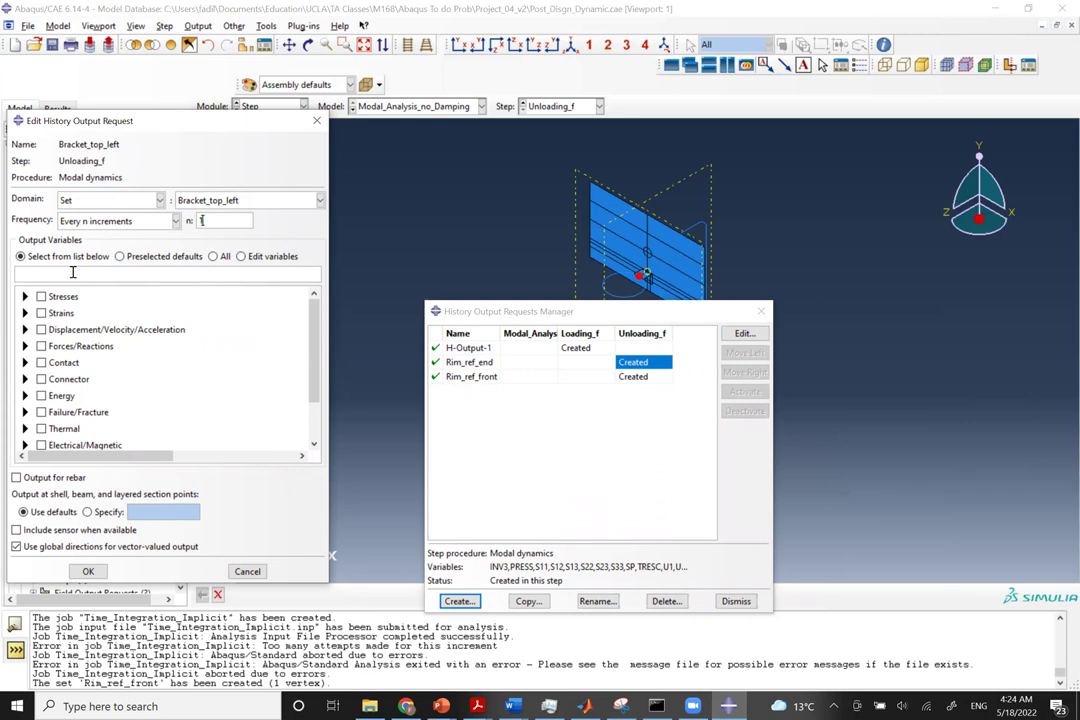
Include all stress components and invariants (S) in the Bracket_top_left history output request.
left_click(25, 296)
left_click(58, 310)
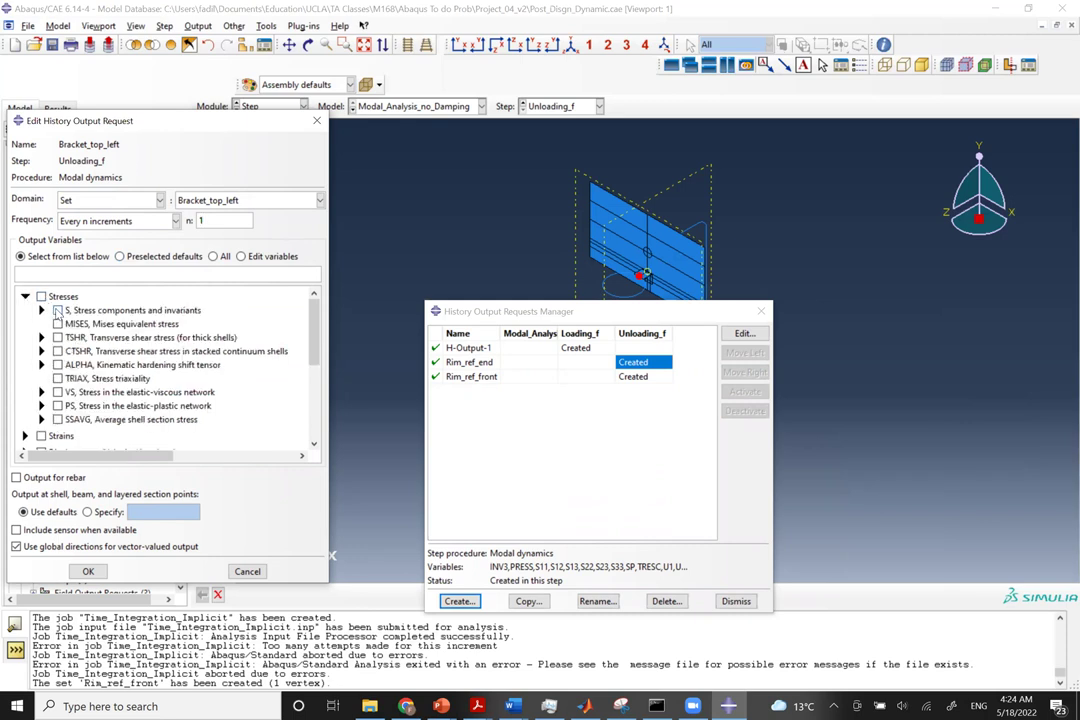
Try to cut the Bracket_top_left variable list down to S11, S22, S33, S12, S13 and S23.
left_click(213, 272)
key("BackSpace")
key("BackSpace")
key("BackSpace")
key("BackSpace")
key("BackSpace")
key("BackSpace")
key("BackSpace")
key("BackSpace")
key("BackSpace")
key("BackSpace")
key("BackSpace")
key("BackSpace")
key("BackSpace")
key("BackSpace")
key("BackSpace")
key("BackSpace")
key("BackSpace")
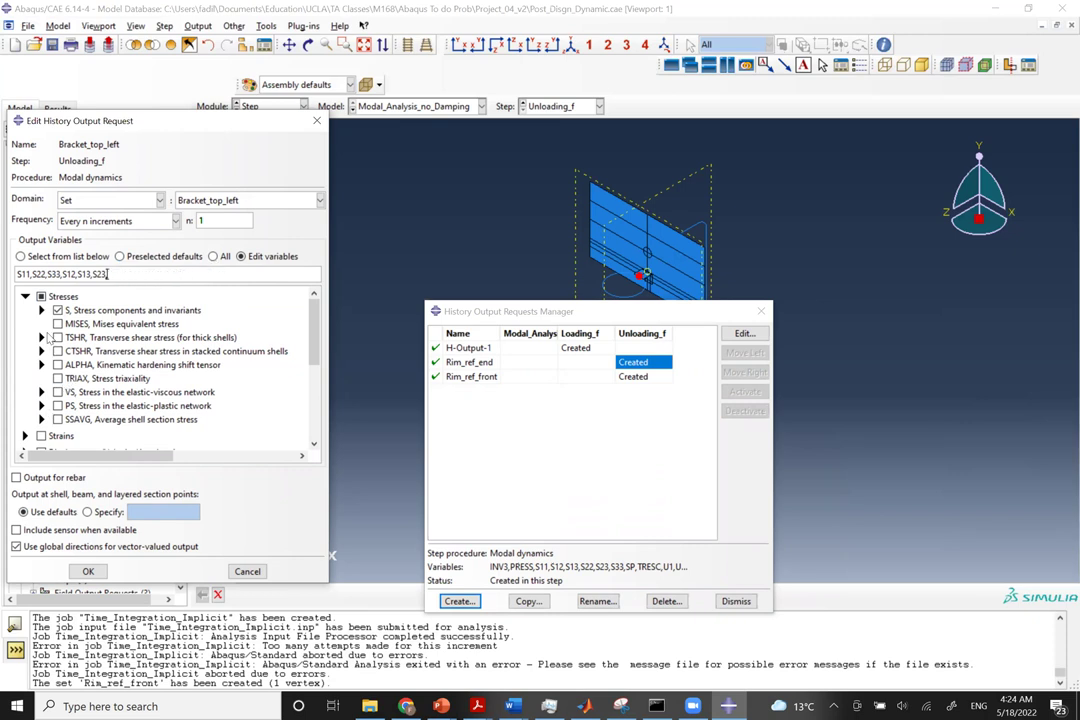
Exclude S23, SP, TRESC, PRESS and INV3 from the Bracket_top_left stress outputs and include MISES equivalent stress.
left_click(41, 310)
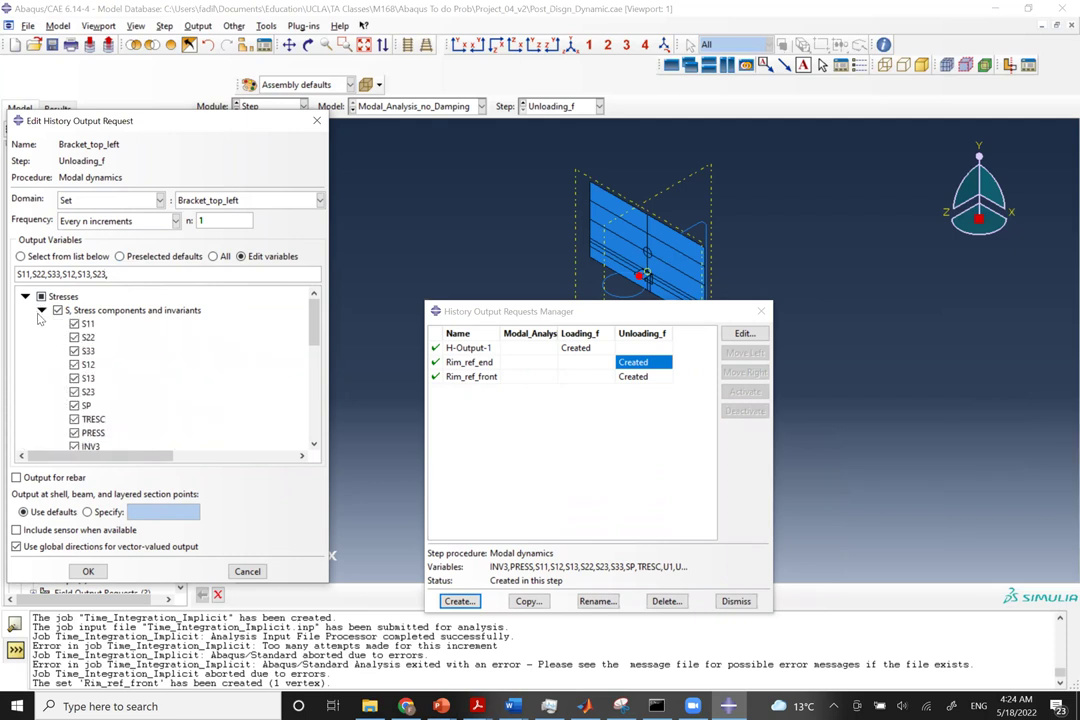
scroll(84, 386, "down", 3)
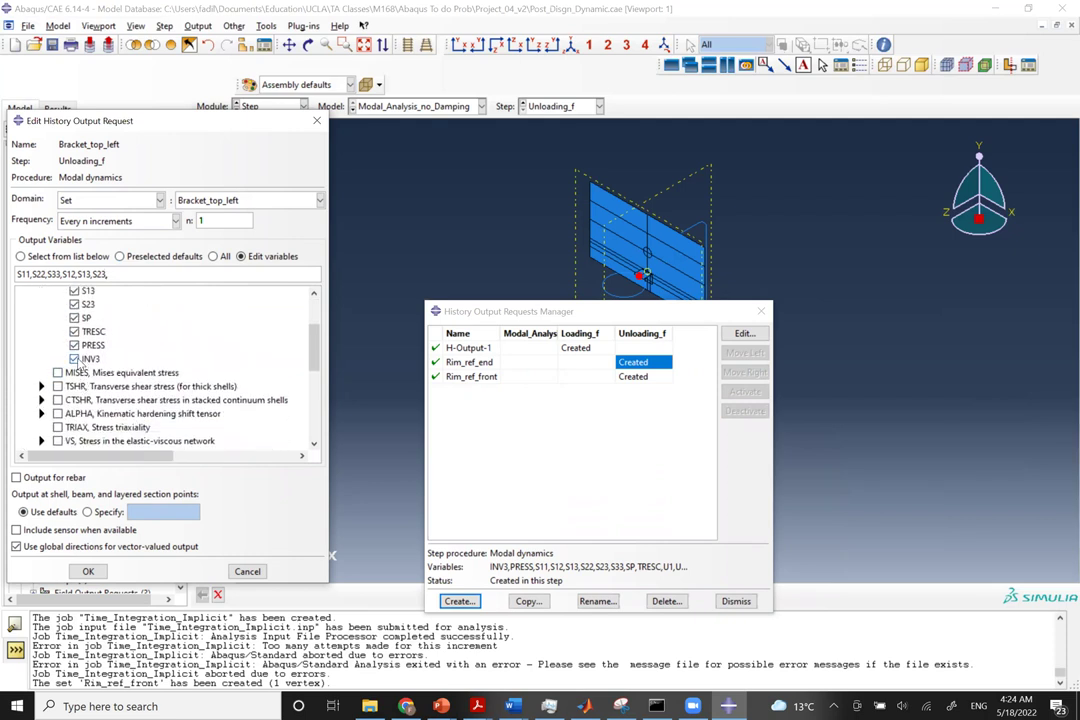
left_click(75, 359)
left_click(74, 345)
left_click(74, 331)
left_click(74, 318)
left_click(74, 304)
left_click(57, 372)
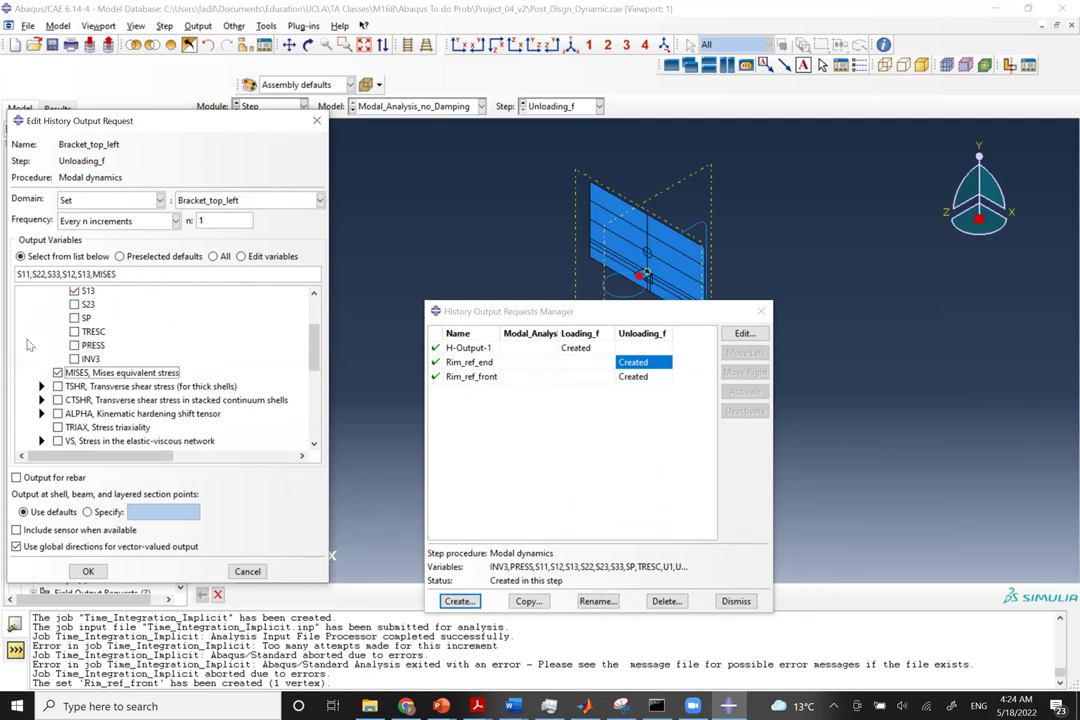
scroll(30, 345, "up", 1)
scroll(30, 345, "up", 2)
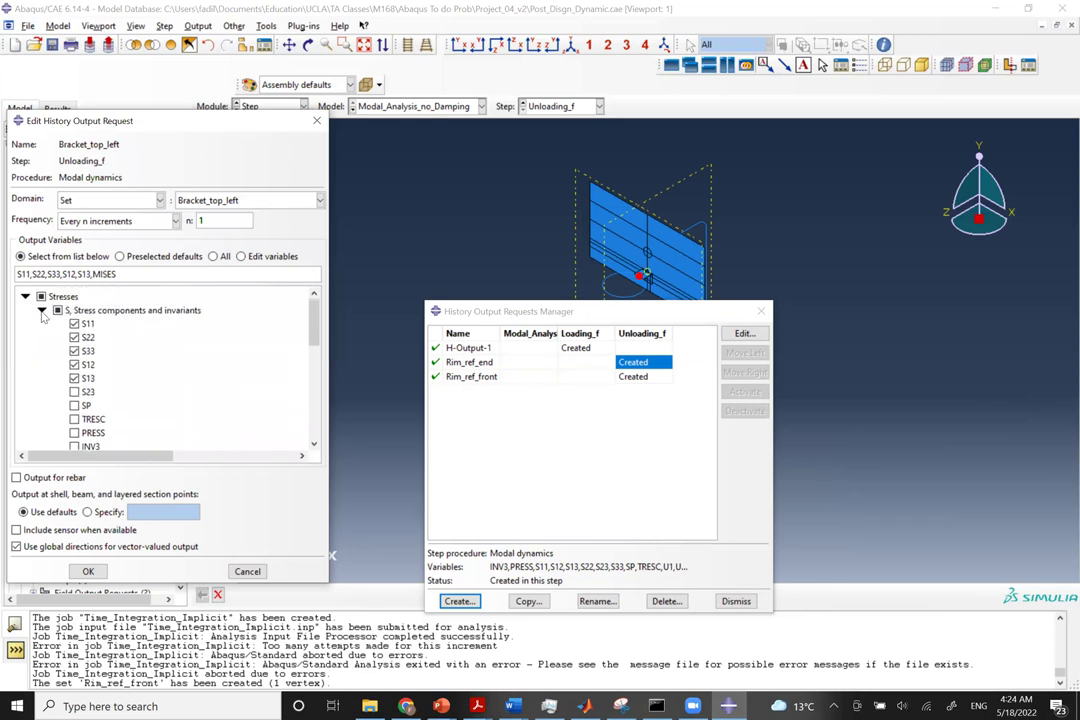
left_click(40, 310)
left_click(25, 296)
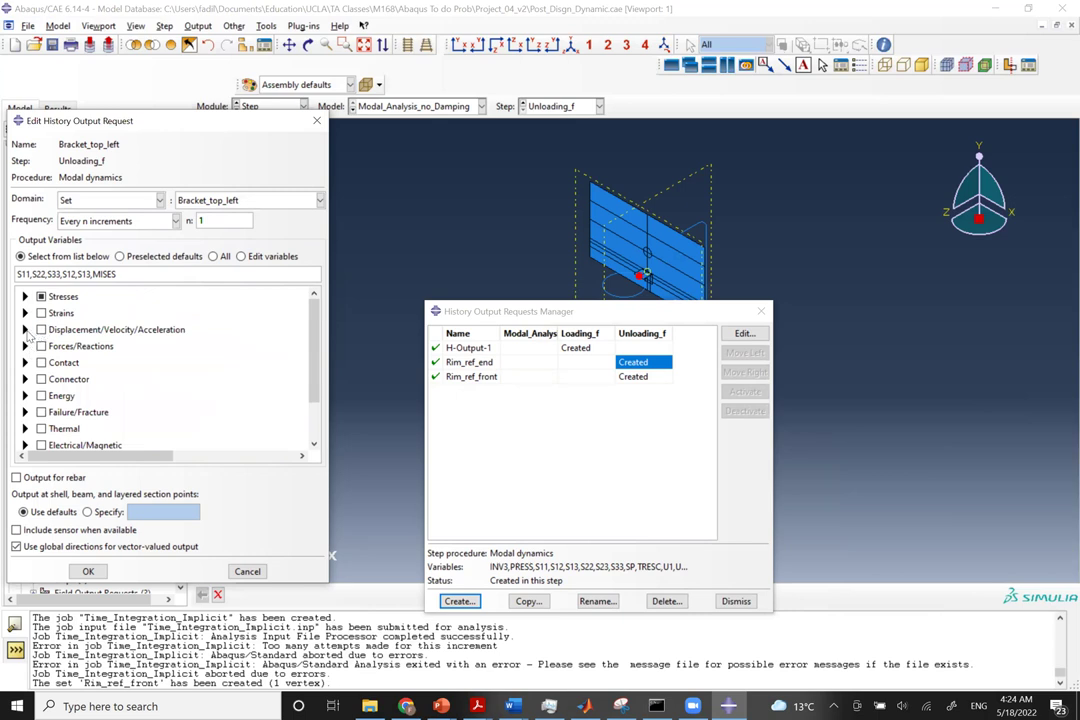
Add the U translations and rotations to the Bracket_top_left request.
left_click(25, 329)
left_click(58, 343)
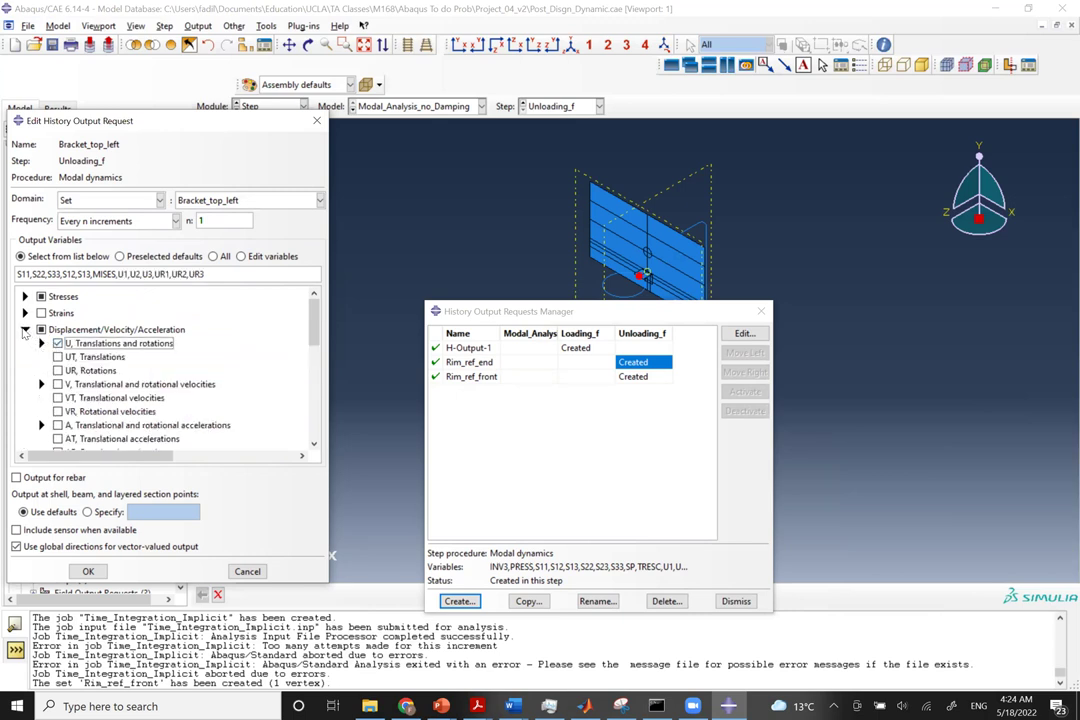
left_click(25, 329)
Add NFORC nodal forces due to element stresses and save the Bracket_top_left request.
scroll(48, 390, "down", 1)
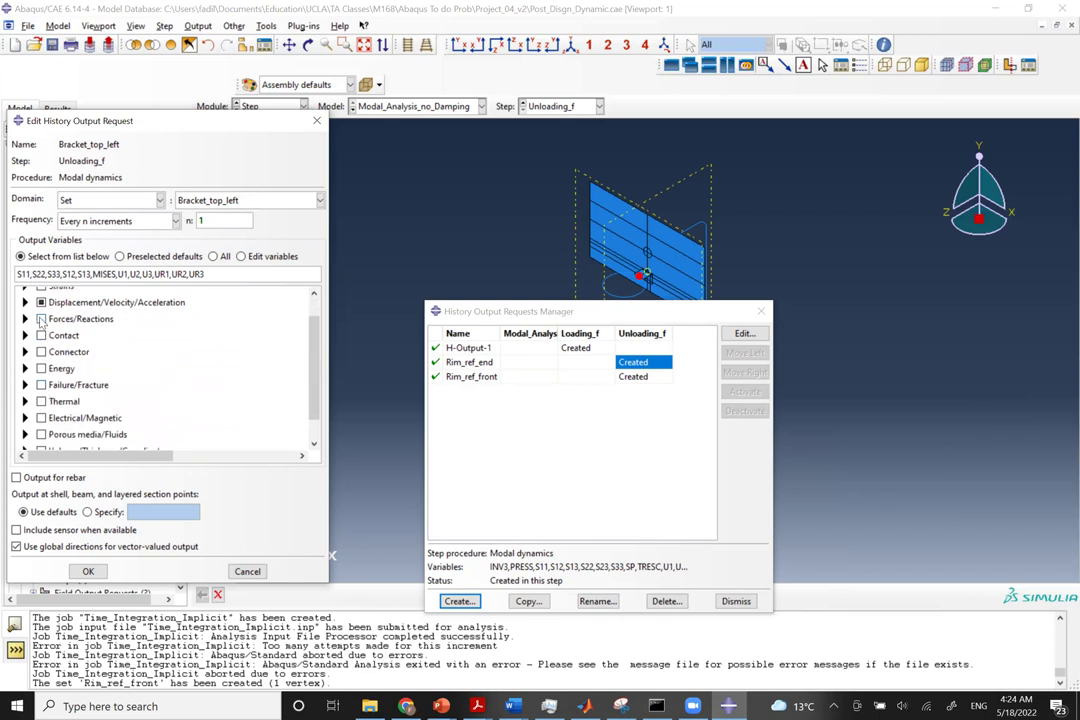
left_click(25, 319)
scroll(68, 385, "down", 3)
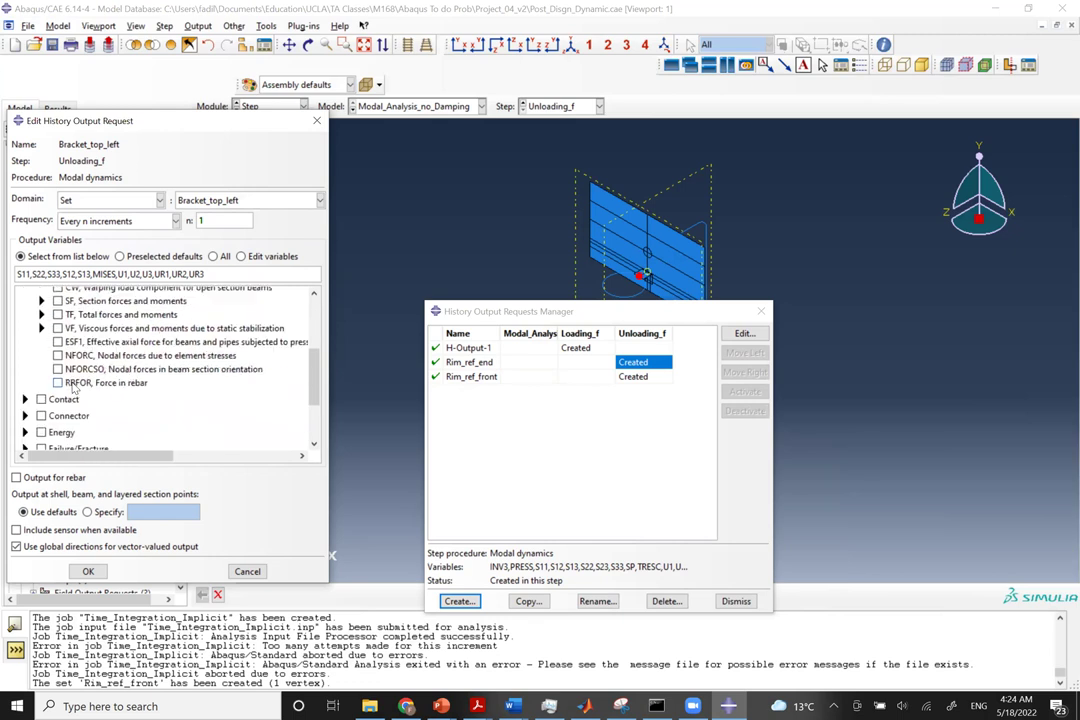
left_click(58, 348)
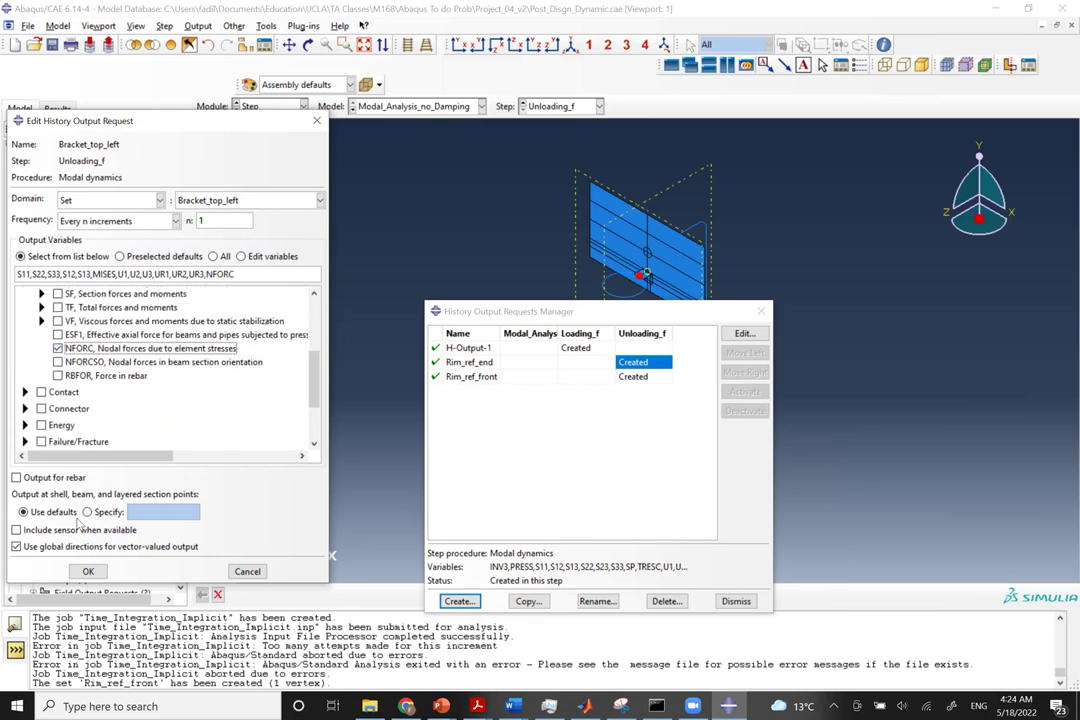
left_click(88, 571)
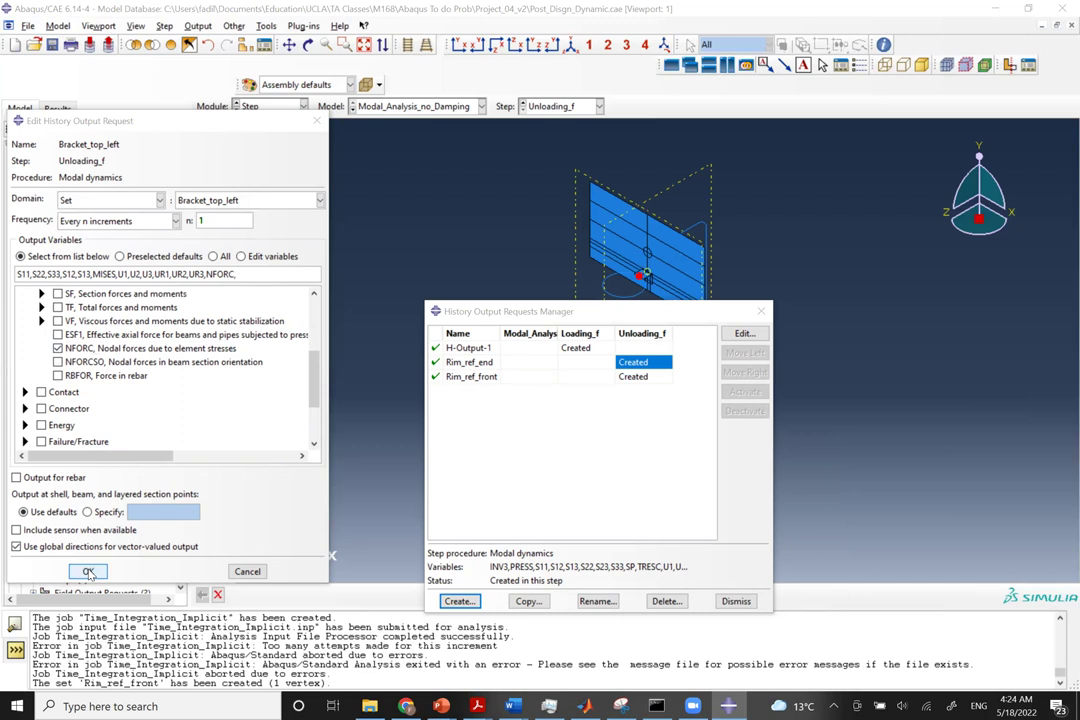
left_click(737, 601)
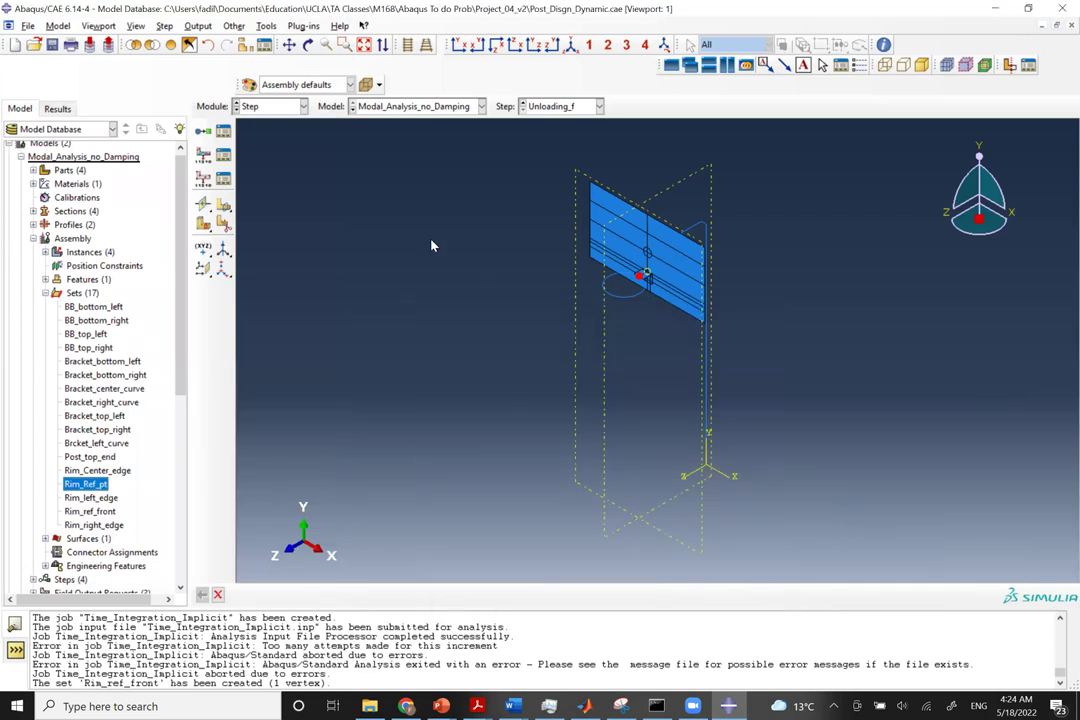
Switch to the Load module for the Modal_Analysis_no_Damping model.
left_click(286, 110)
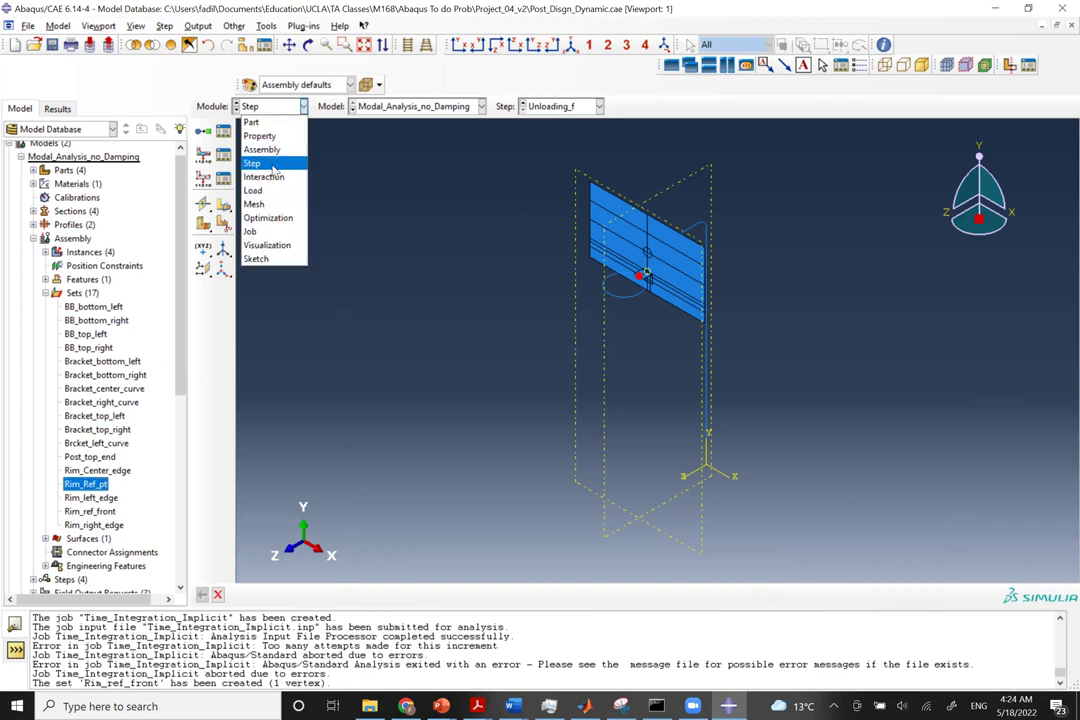
left_click(273, 165)
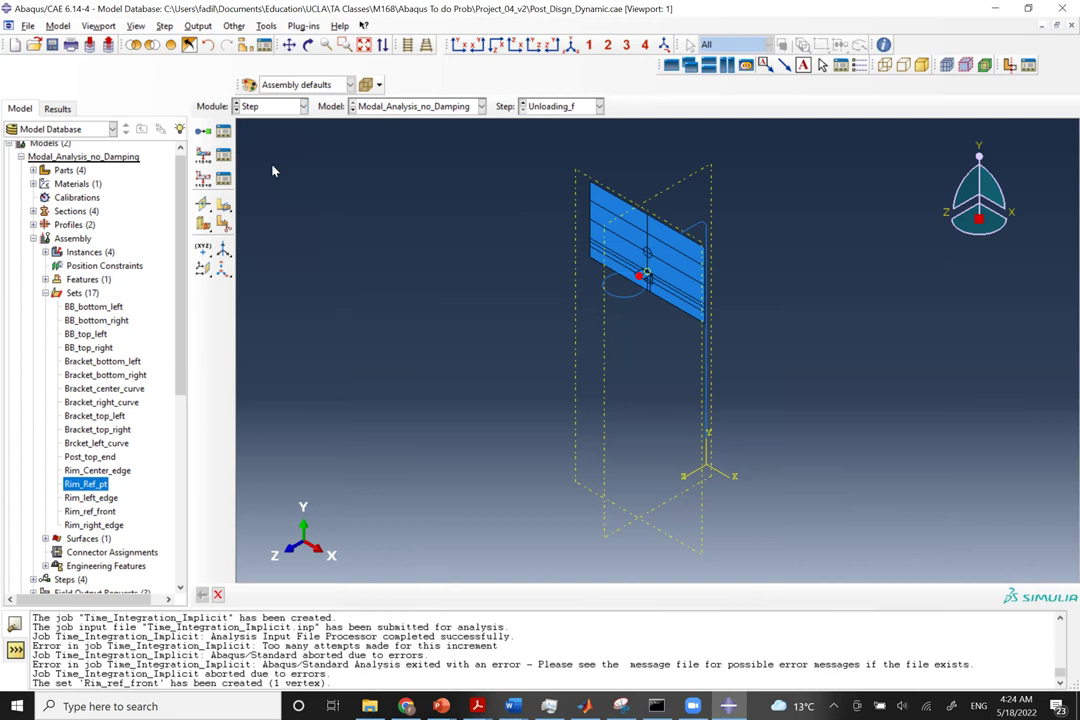
left_click(240, 106)
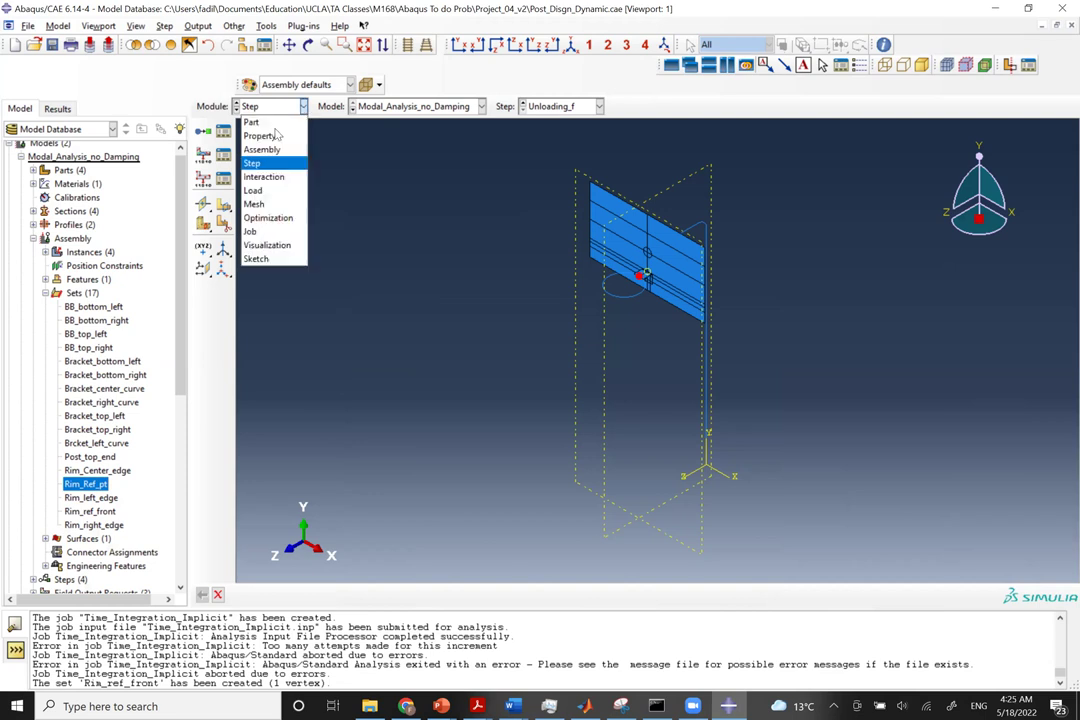
left_click(266, 177)
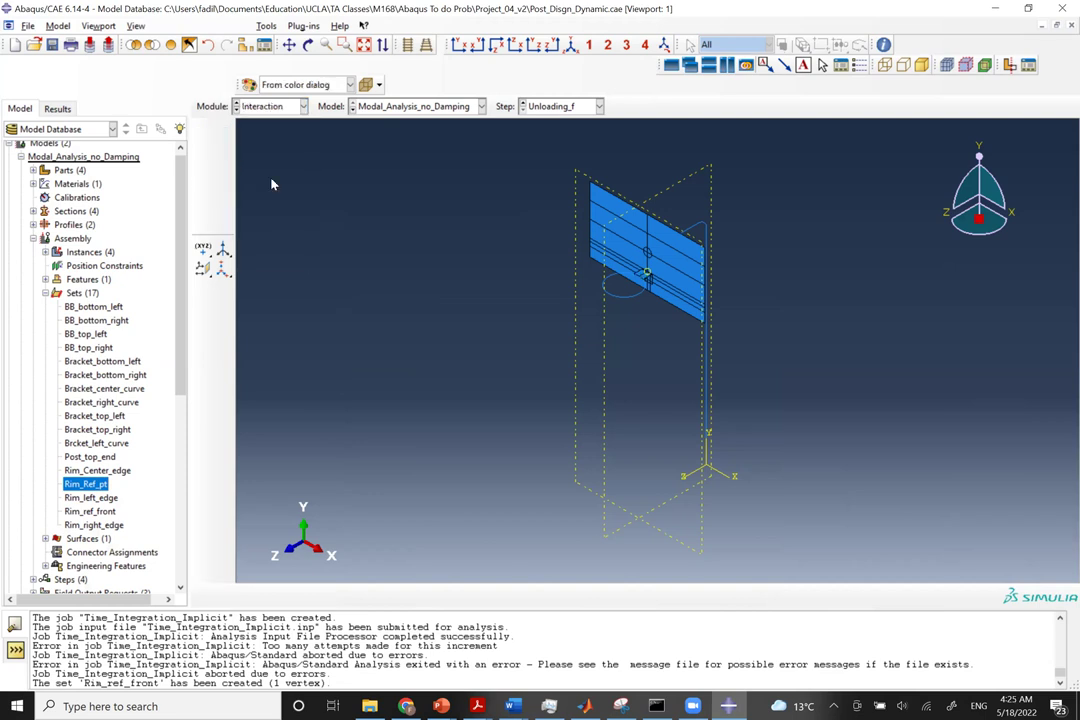
left_click(259, 107)
left_click(222, 160)
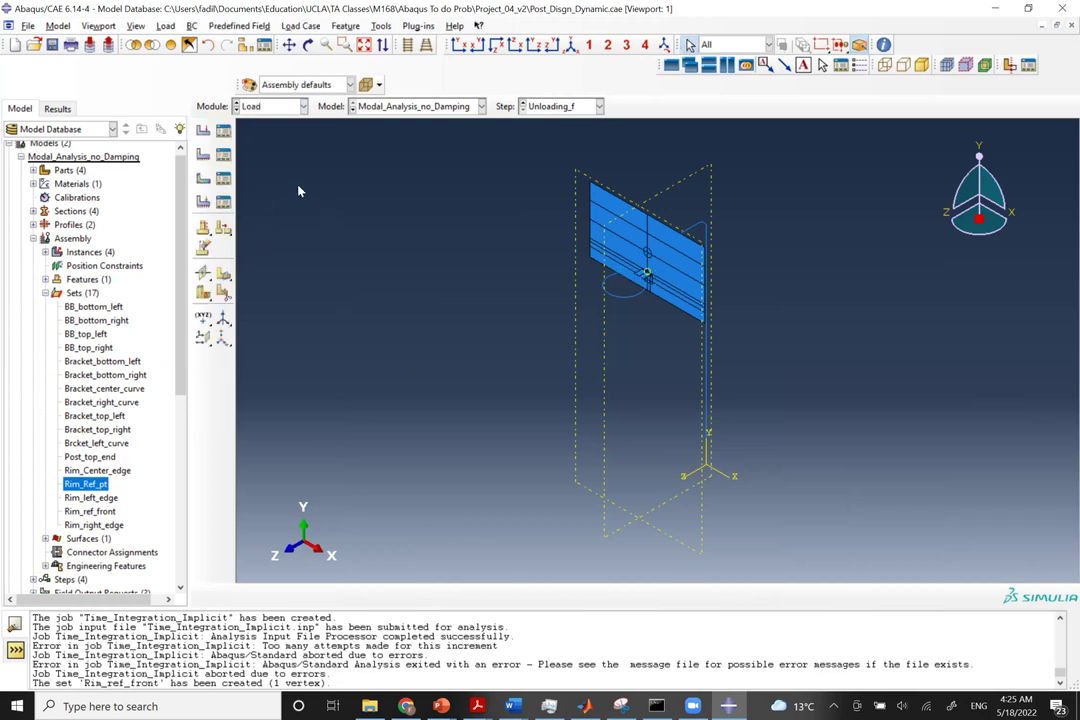
Start a mechanical concentrated force load named Loading in the Loading_f step.
left_click(223, 131)
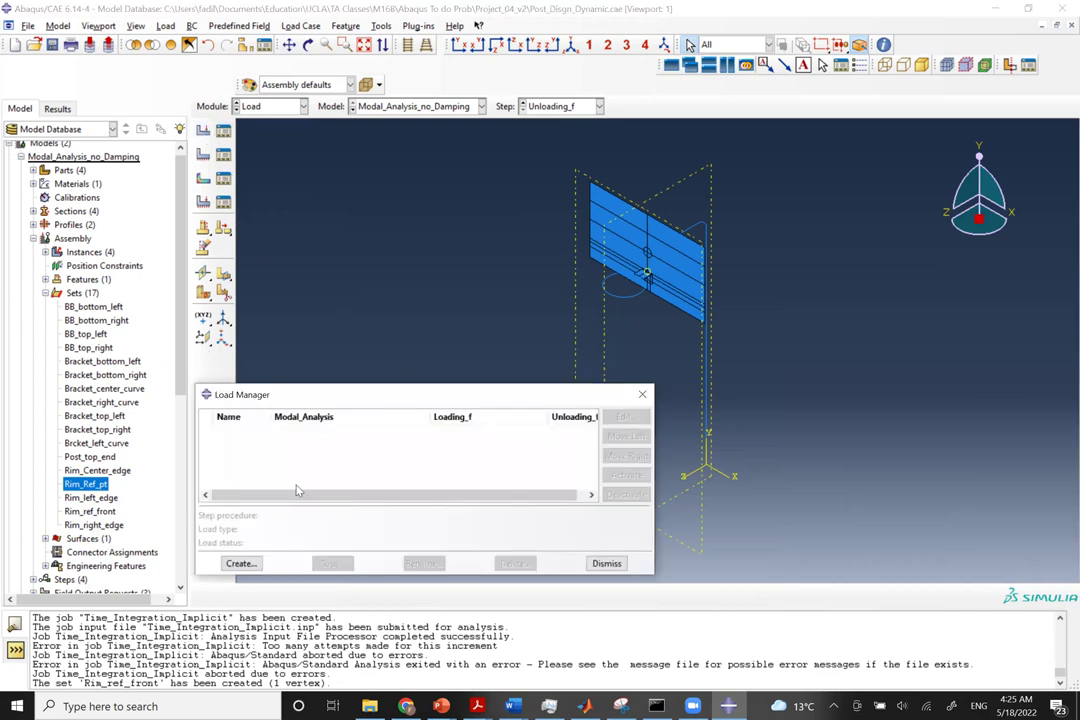
left_click(241, 563)
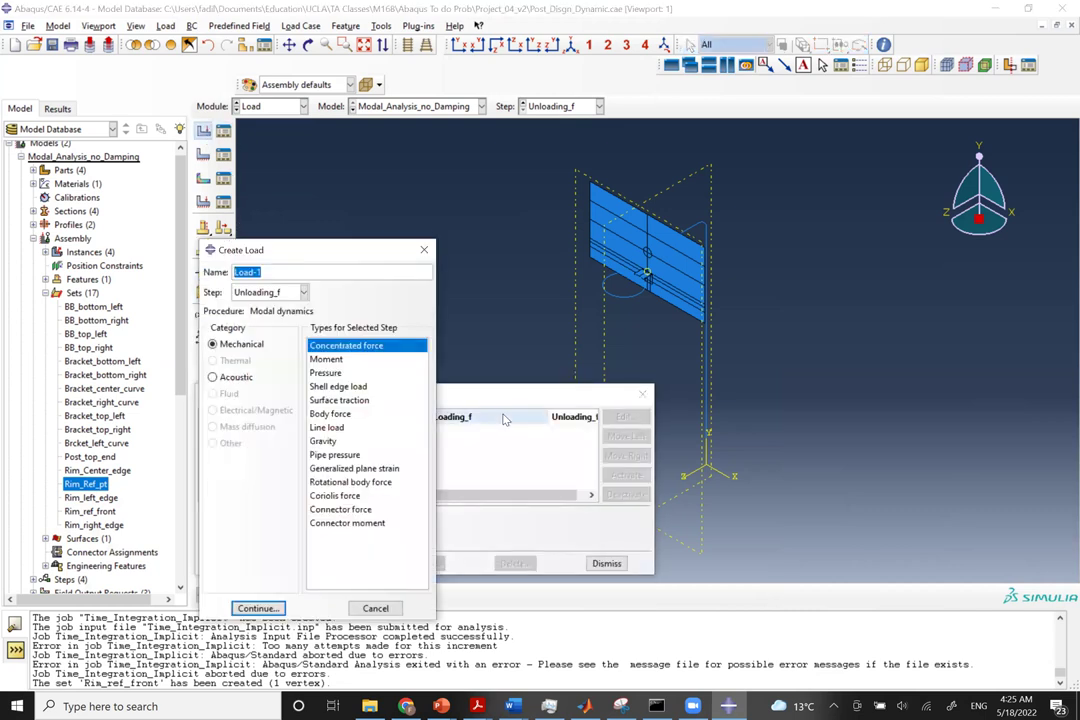
type("Loading")
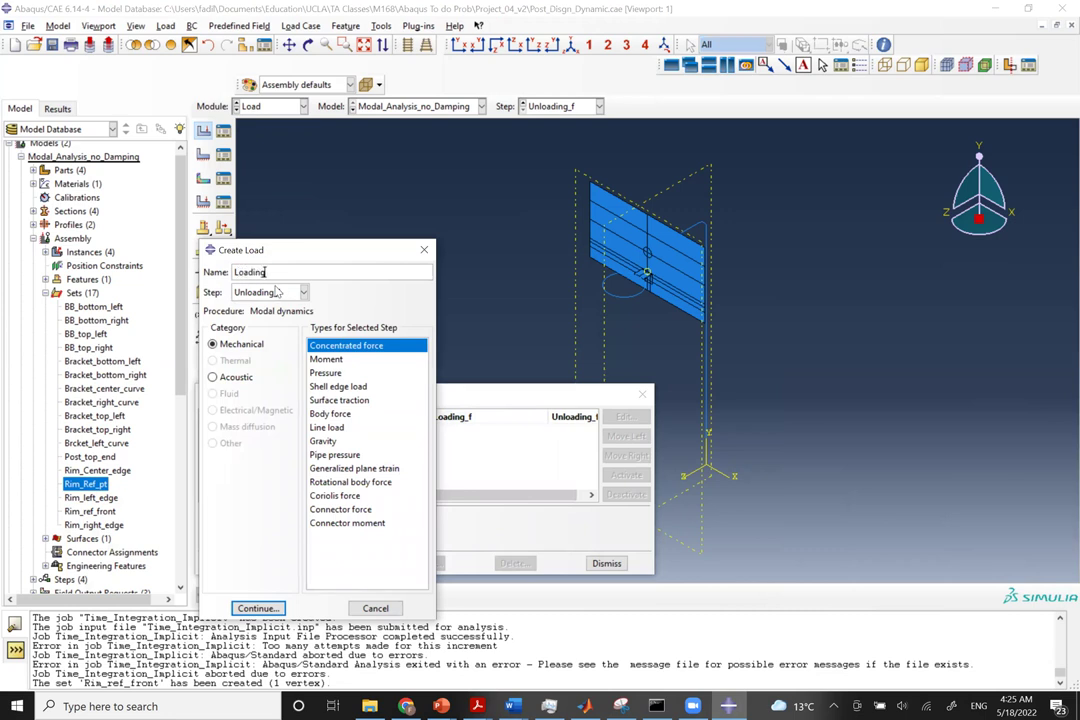
left_click(303, 292)
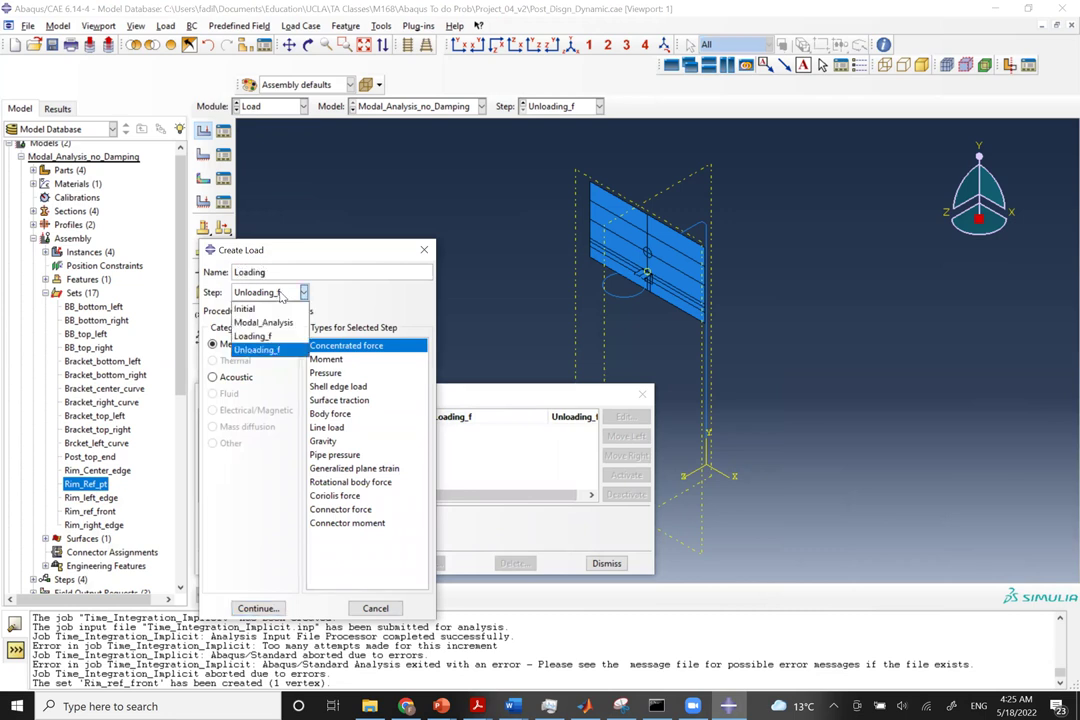
left_click(250, 337)
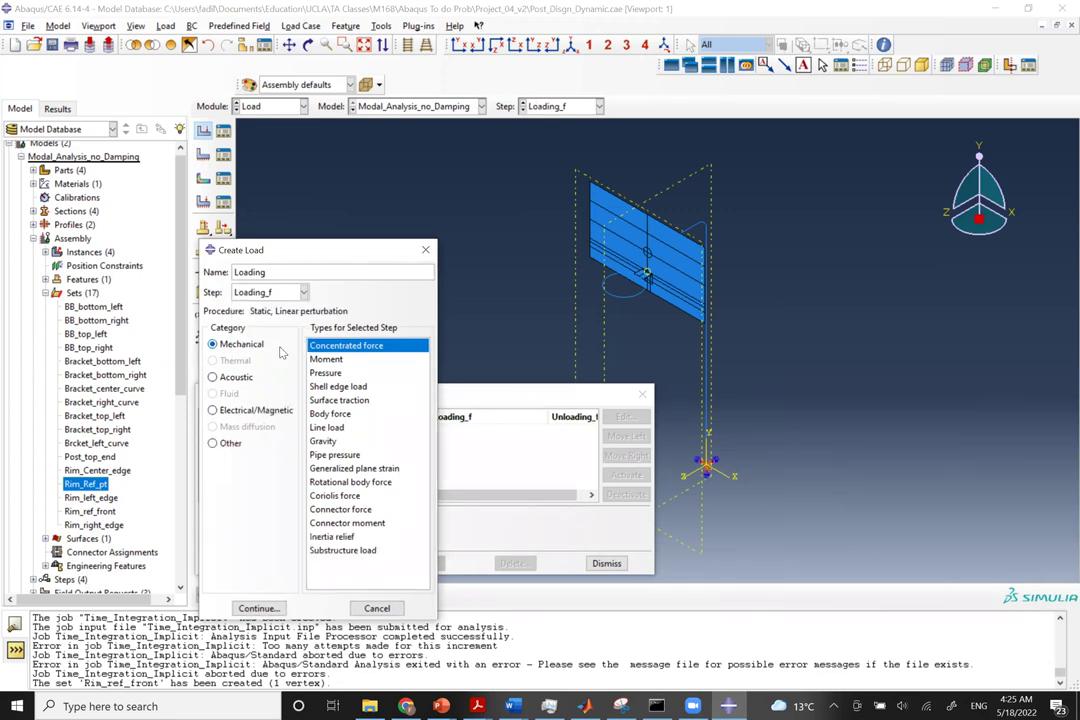
left_click(257, 609)
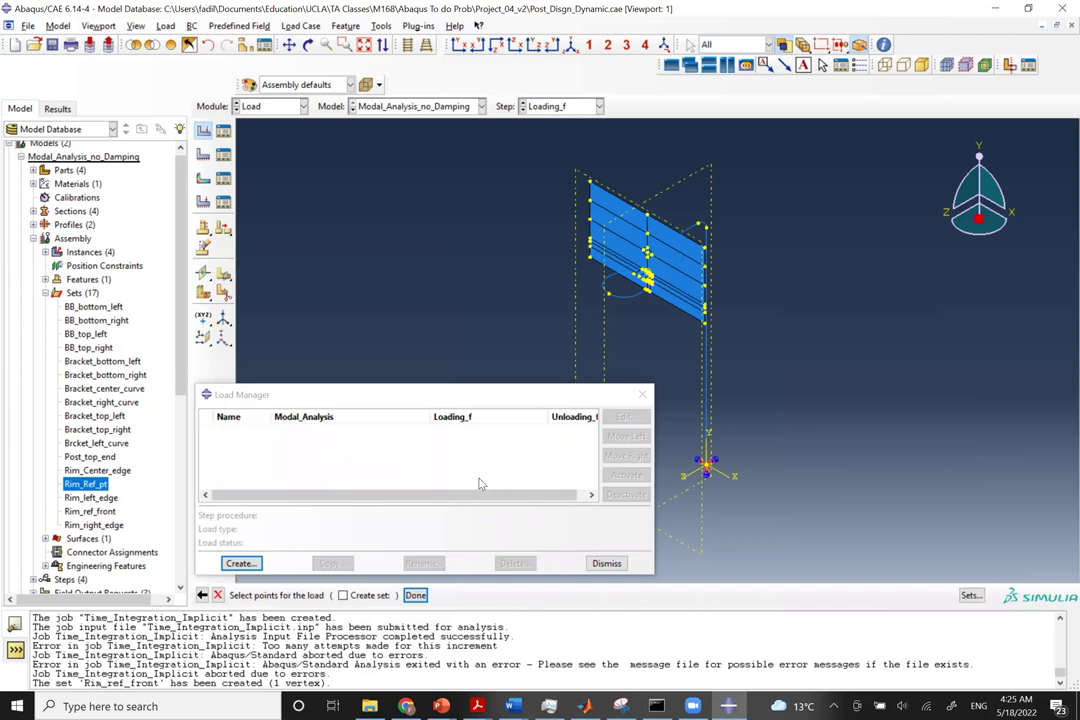
Apply the Loading force to the rim's front point with CF1 0 and CF2 -100.
left_click(608, 294)
middle_click(610, 296)
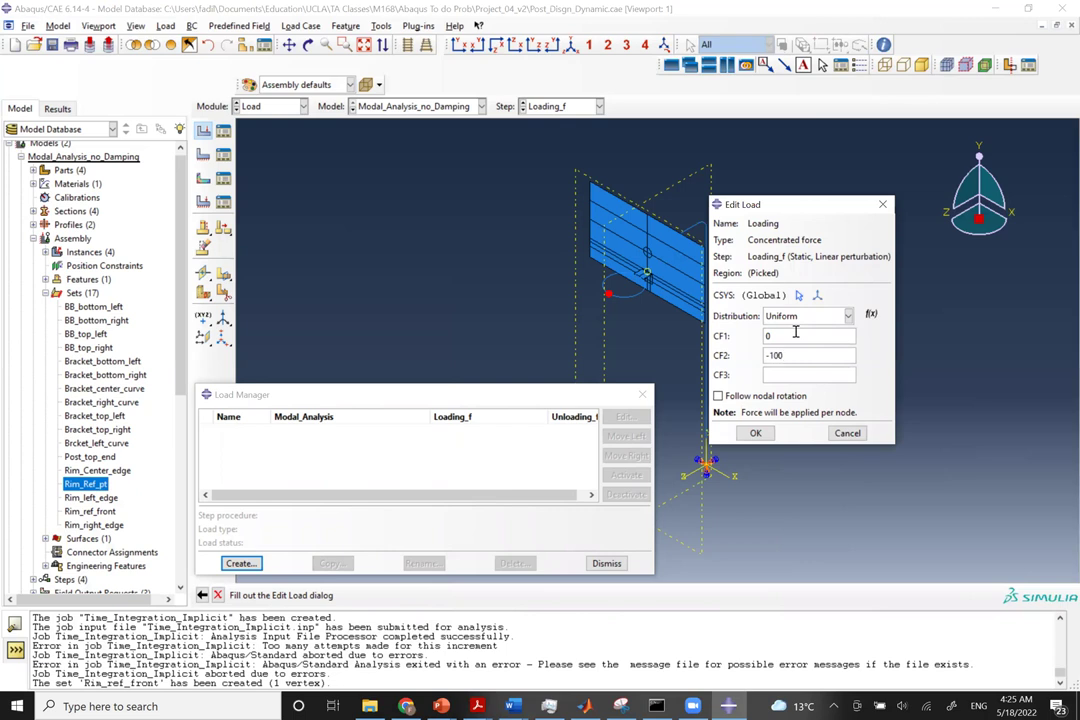
left_click(755, 433)
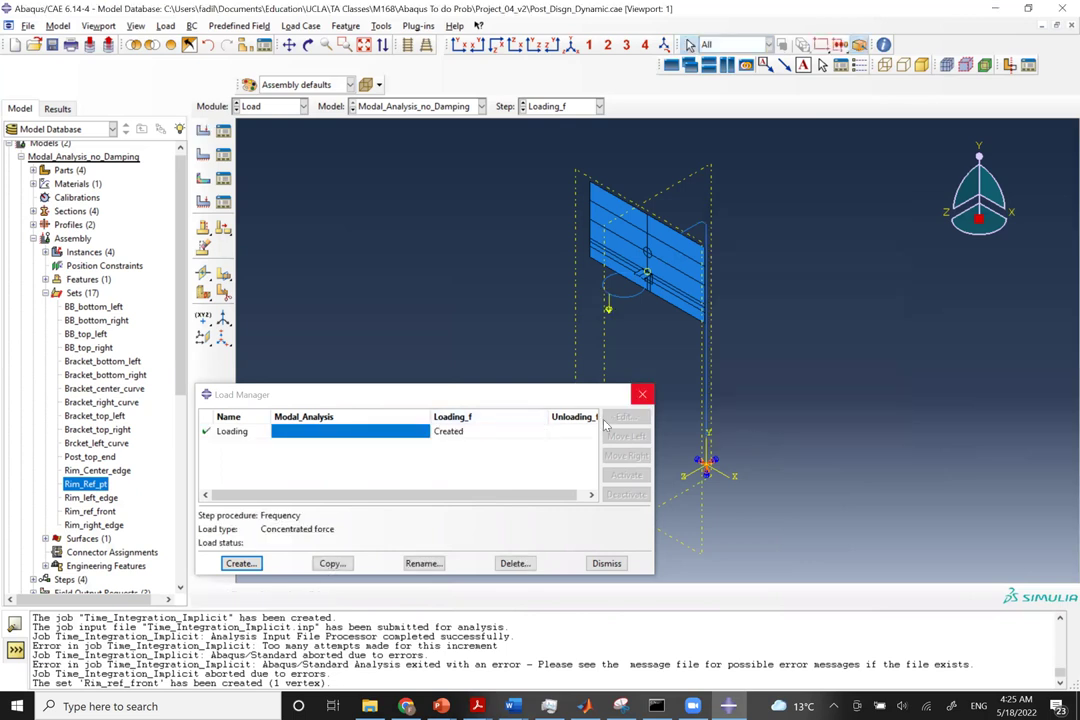
left_click_drag(655, 437, 733, 446)
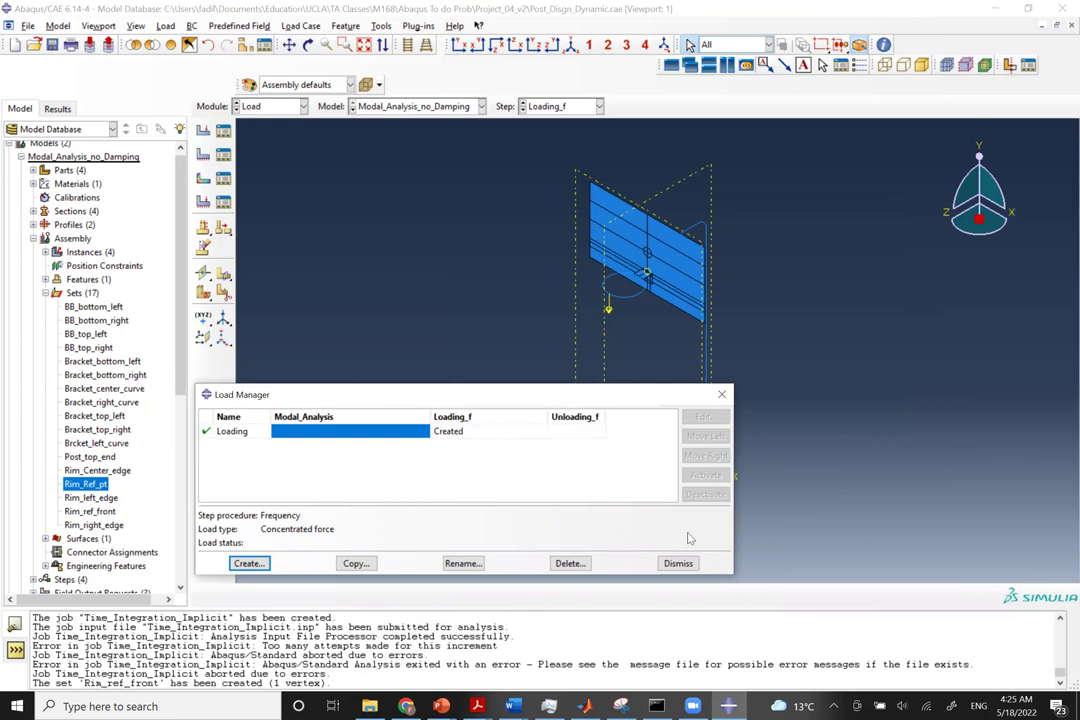
left_click(678, 563)
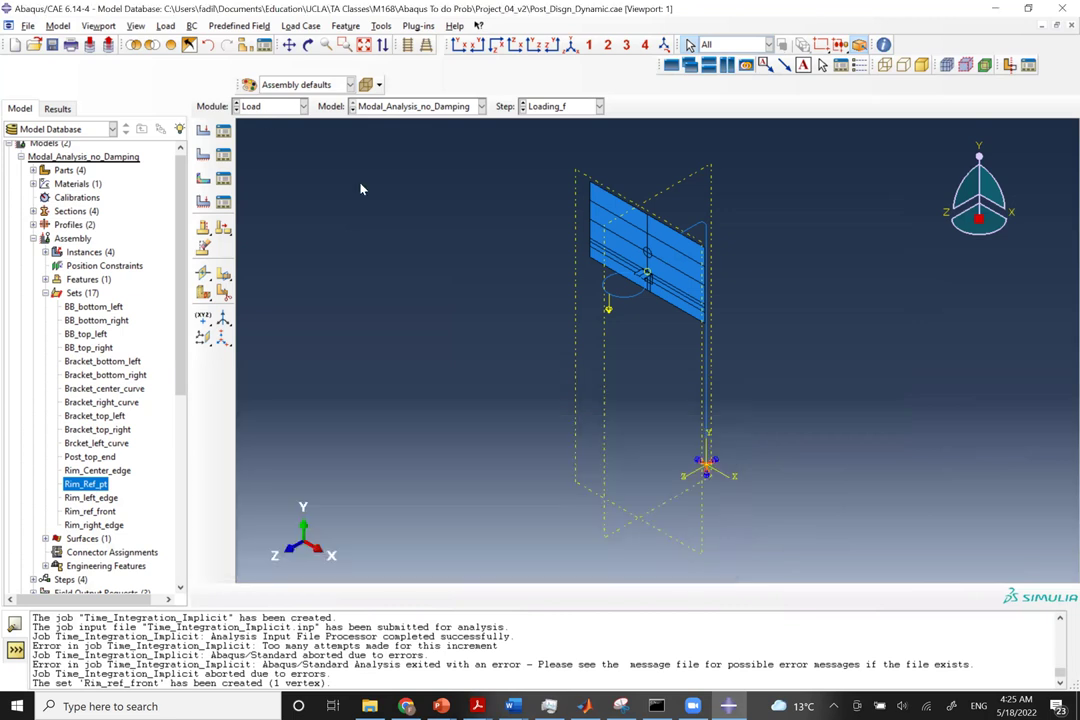
left_click(203, 154)
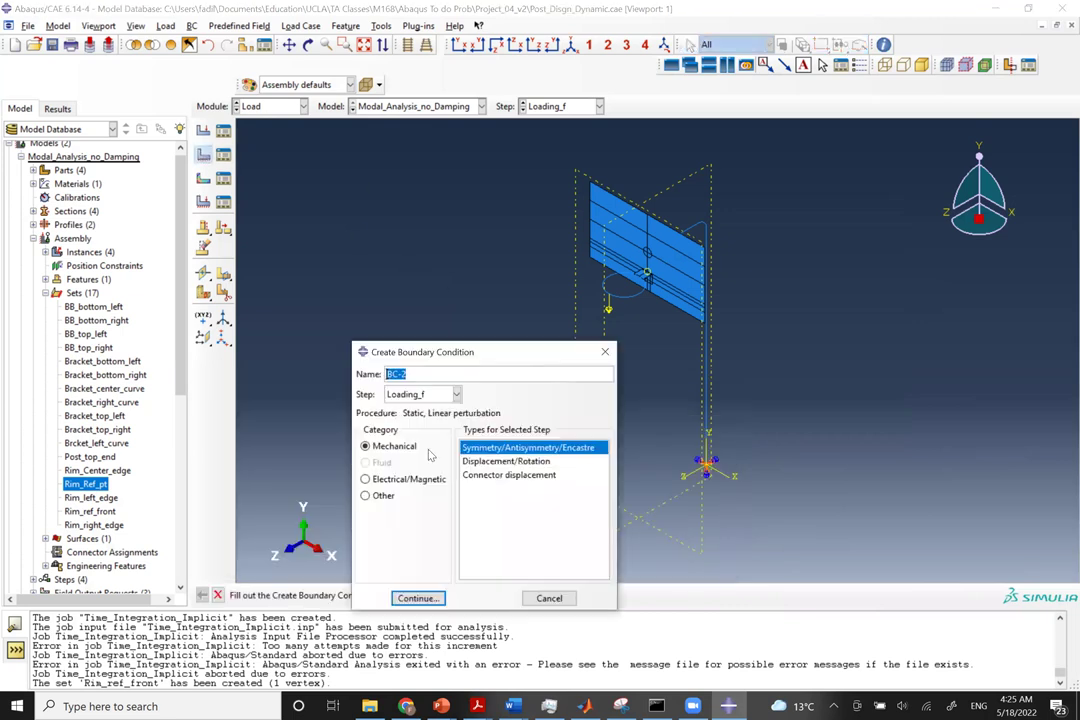
left_click(405, 395)
left_click(405, 395)
left_click(400, 409)
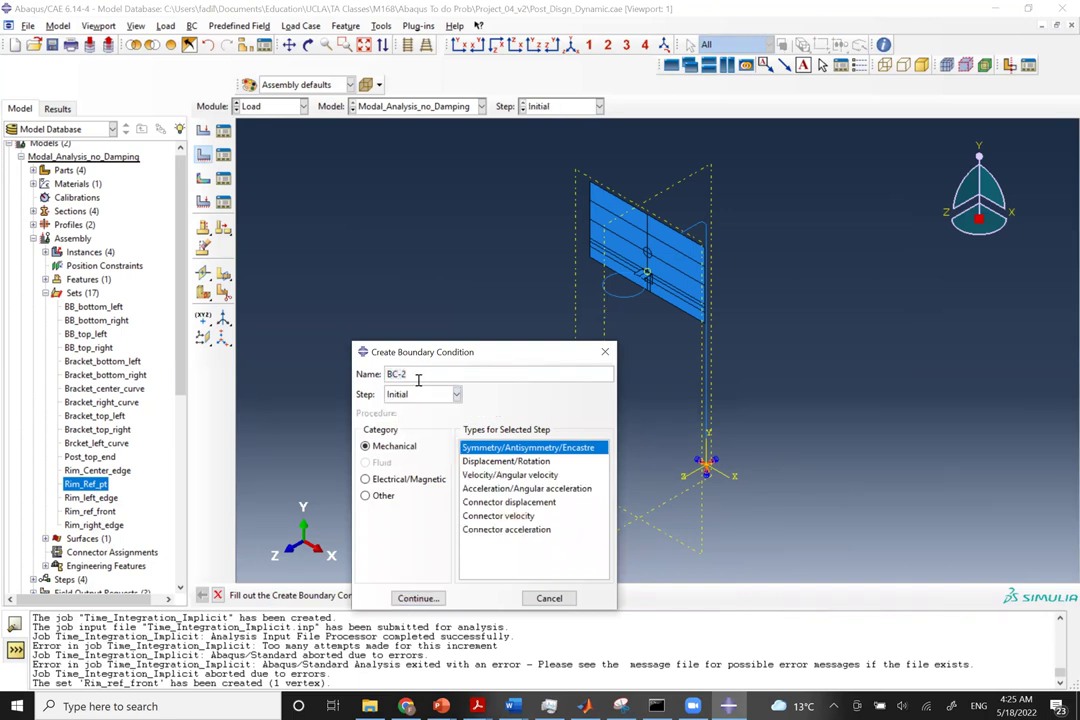
triple_click(420, 373)
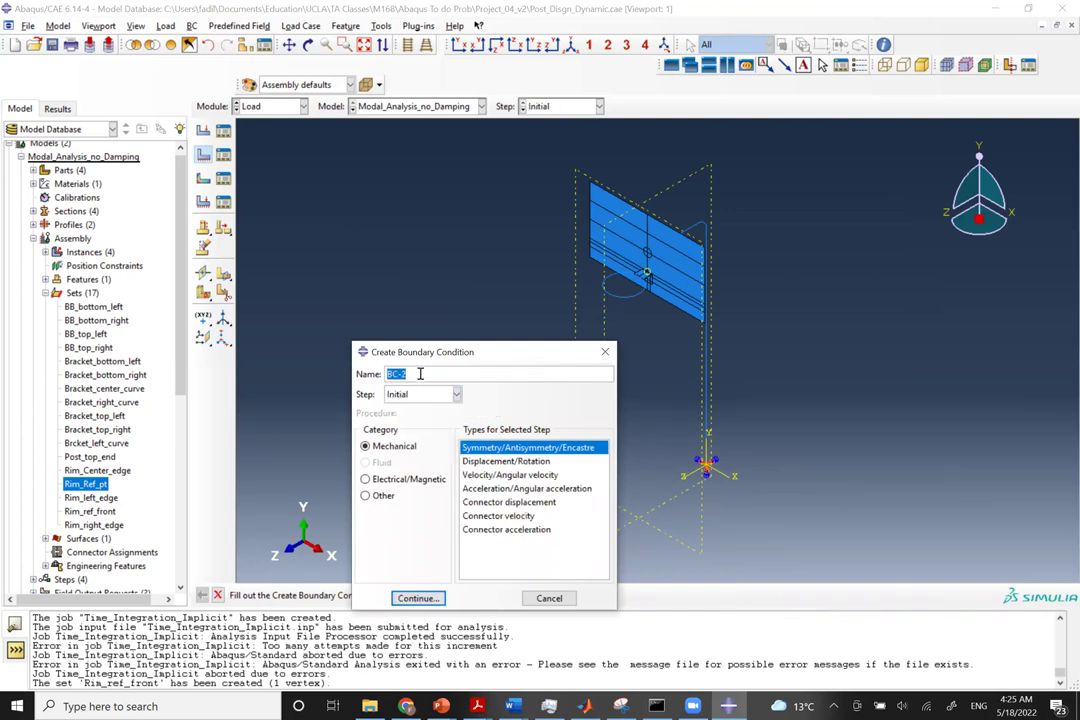
left_click(549, 598)
Check how boundary condition BC-1 carries through the Modal_Analysis, Loading_f and Unloading_f steps.
left_click(222, 153)
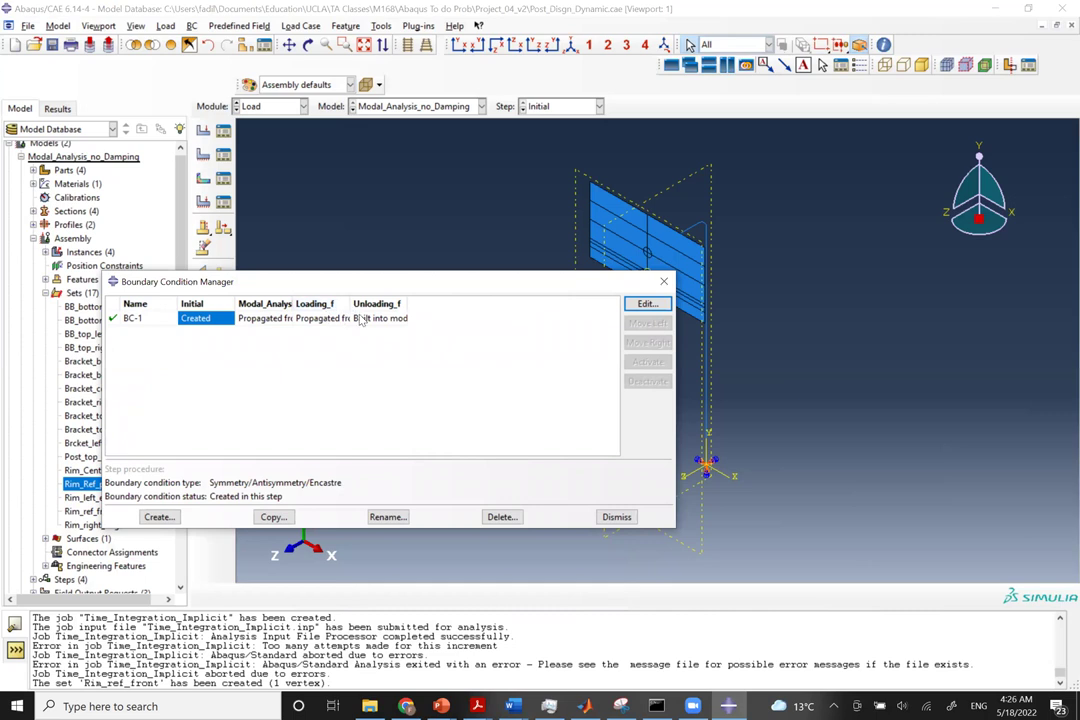
left_click_drag(446, 307, 446, 307)
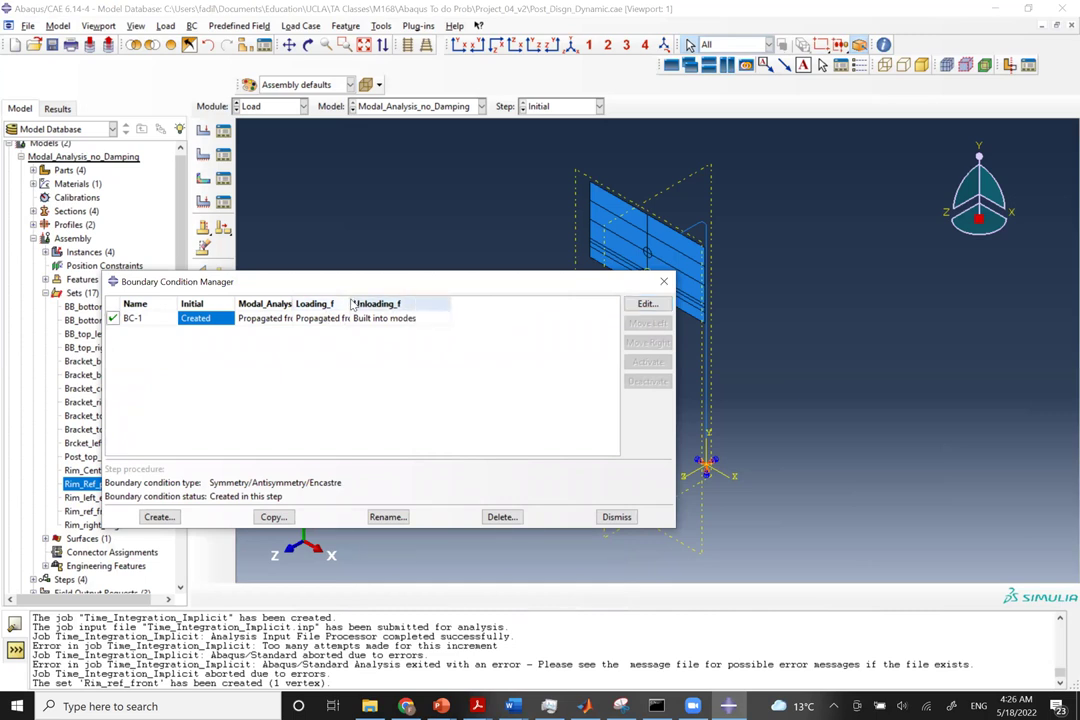
left_click_drag(351, 304, 412, 304)
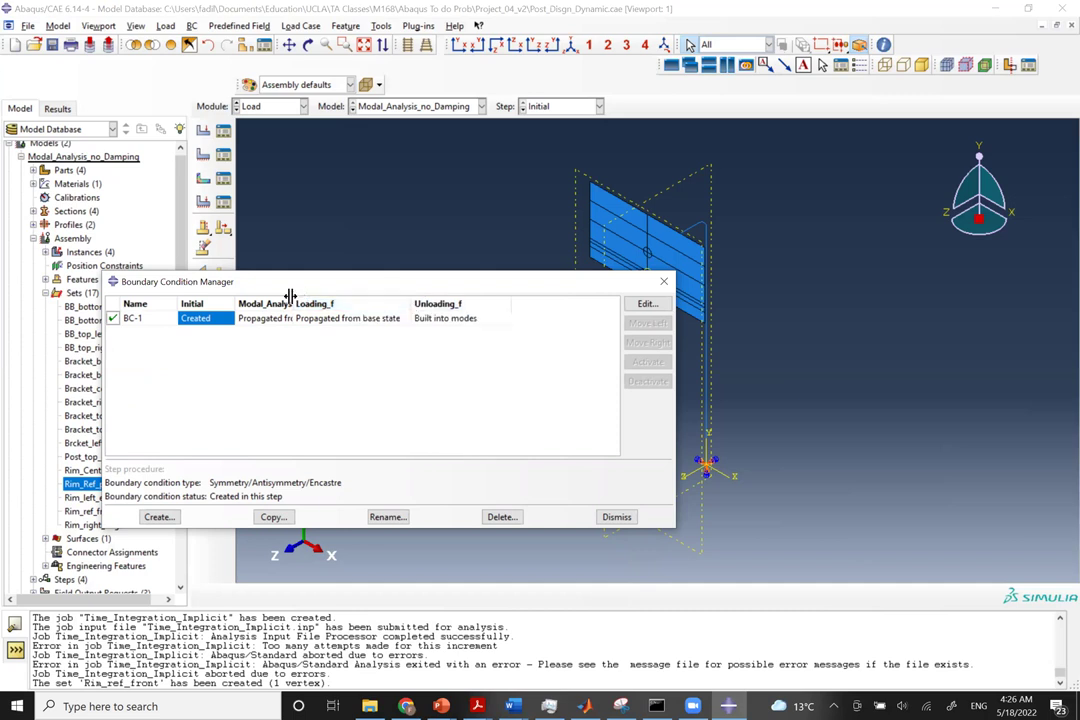
left_click_drag(294, 303, 356, 302)
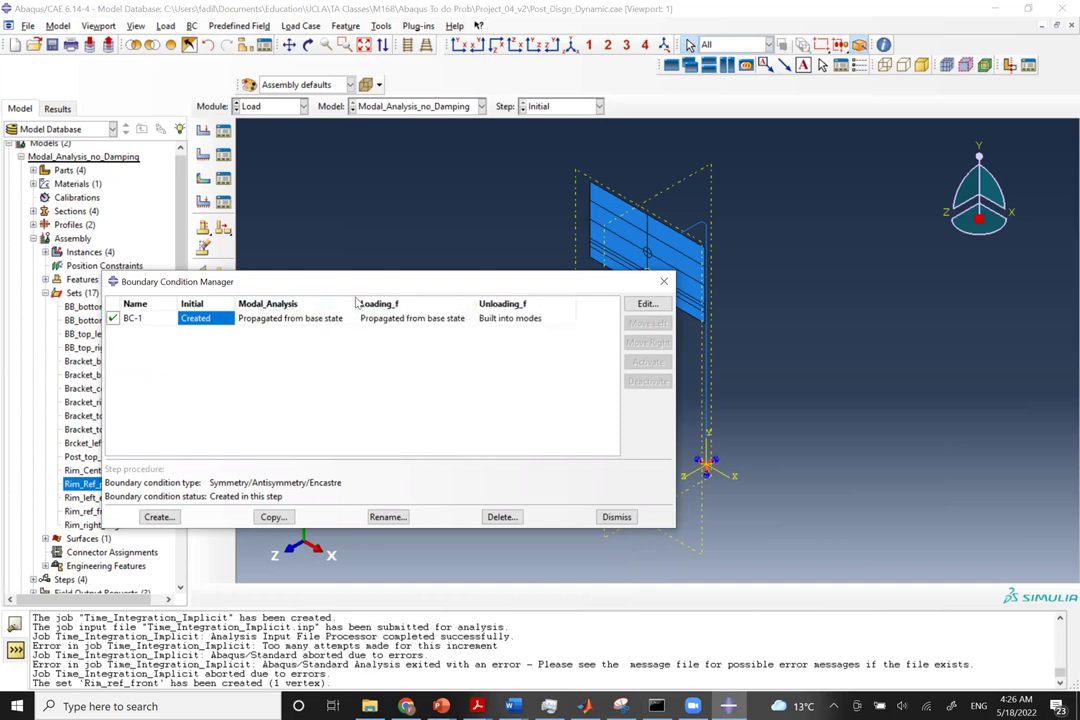
Finish reviewing the boundary conditions and switch the Modal_Analysis_no_Damping model to the Mesh module.
left_click(614, 516)
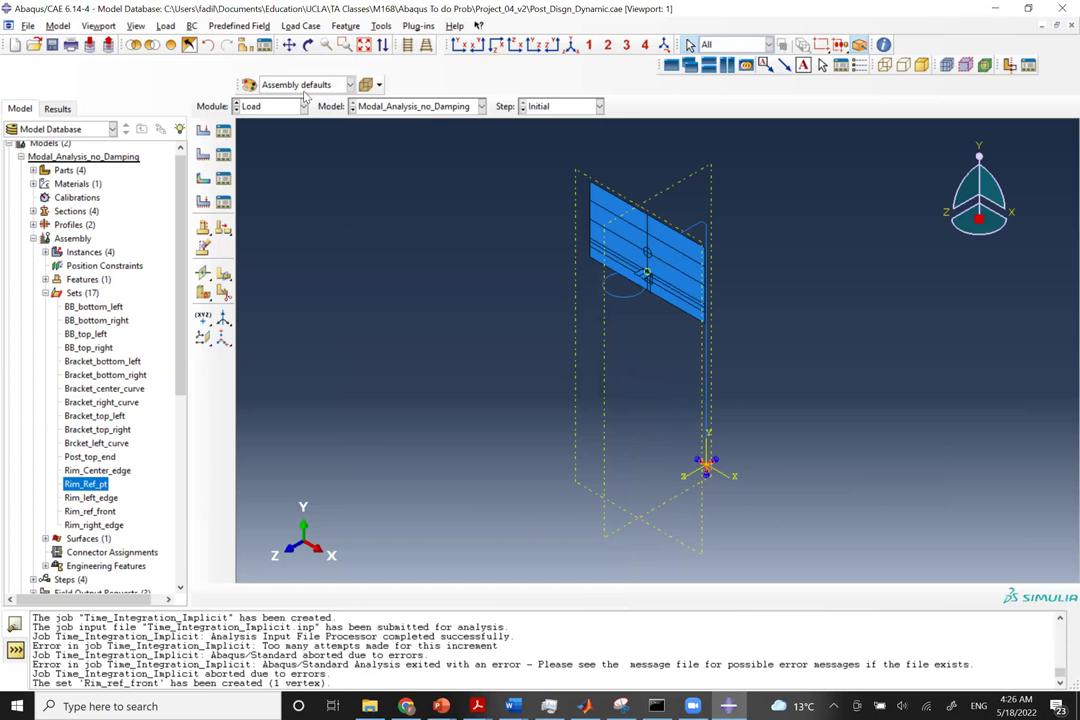
left_click(258, 106)
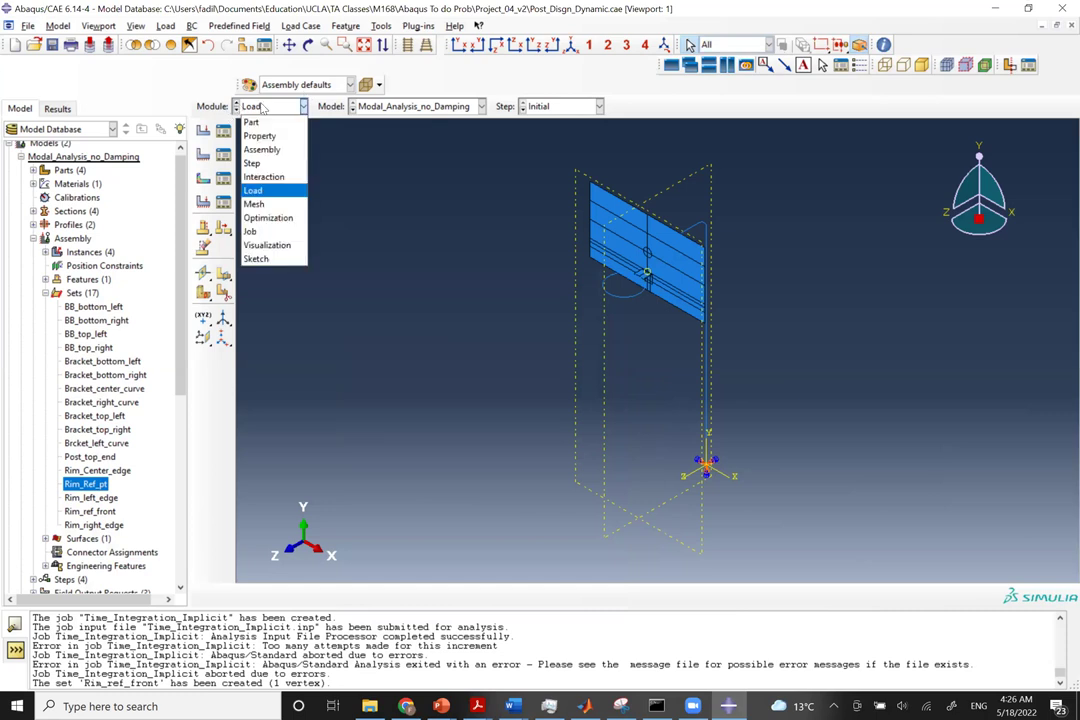
left_click(263, 193)
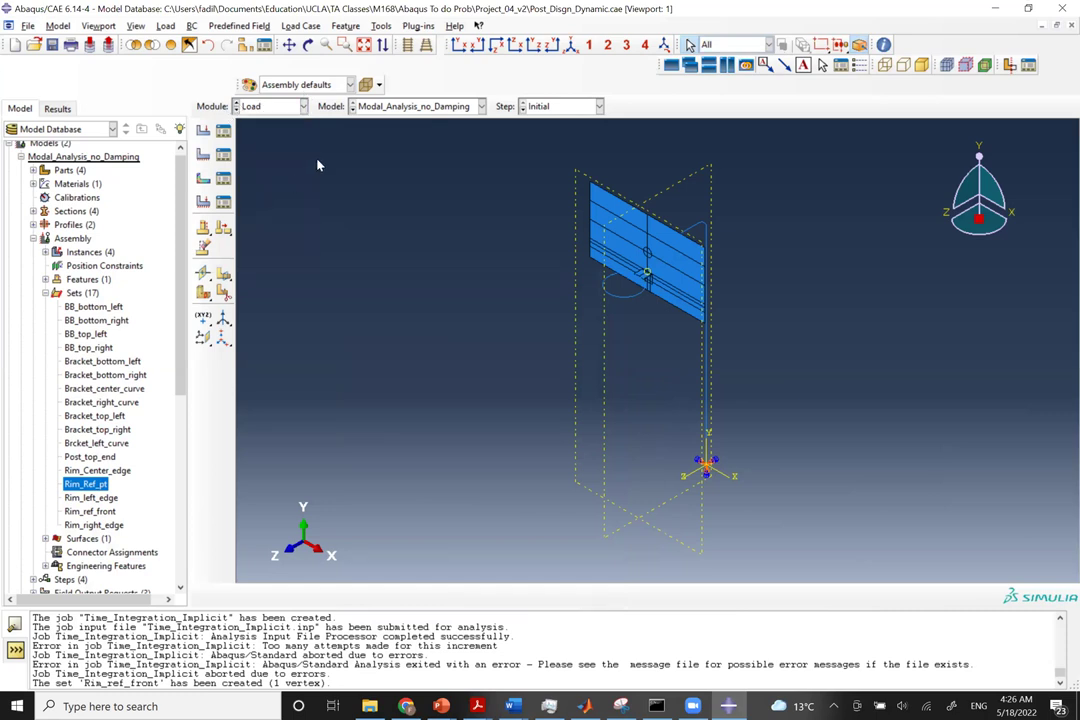
left_click(258, 106)
left_click(262, 207)
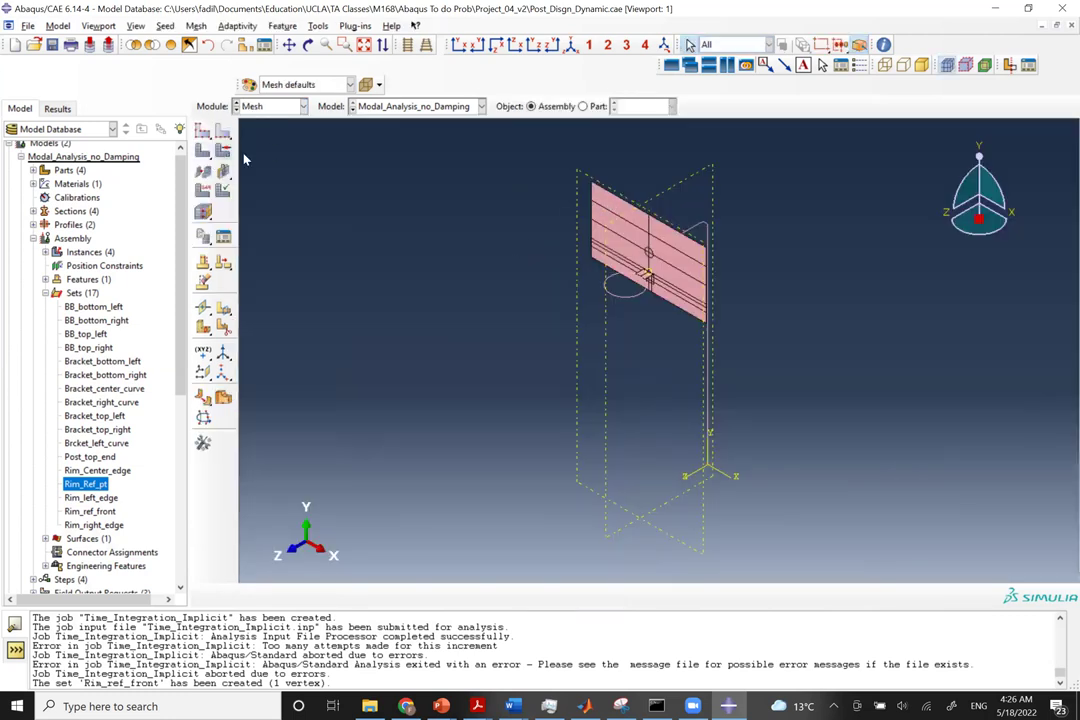
Assign Quad element shape with the Structured technique to the backboard and bracket faces, removing the poorly shaped regions from the selection.
left_click(202, 150)
left_click_drag(531, 159, 669, 306)
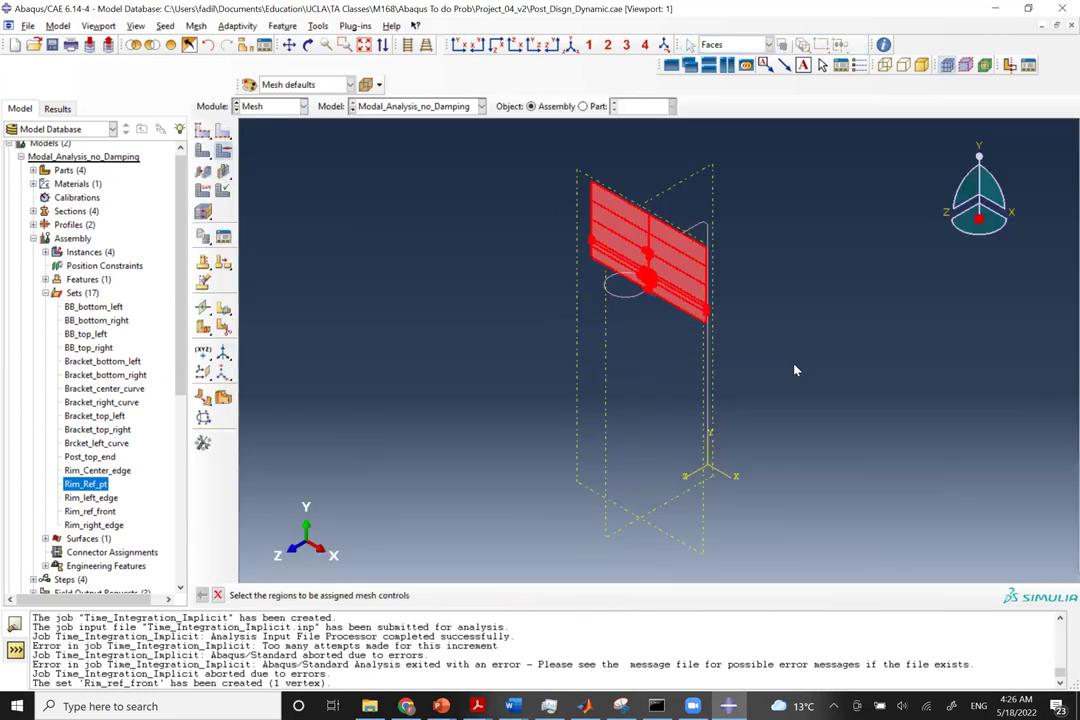
middle_click(669, 306)
left_click(311, 556)
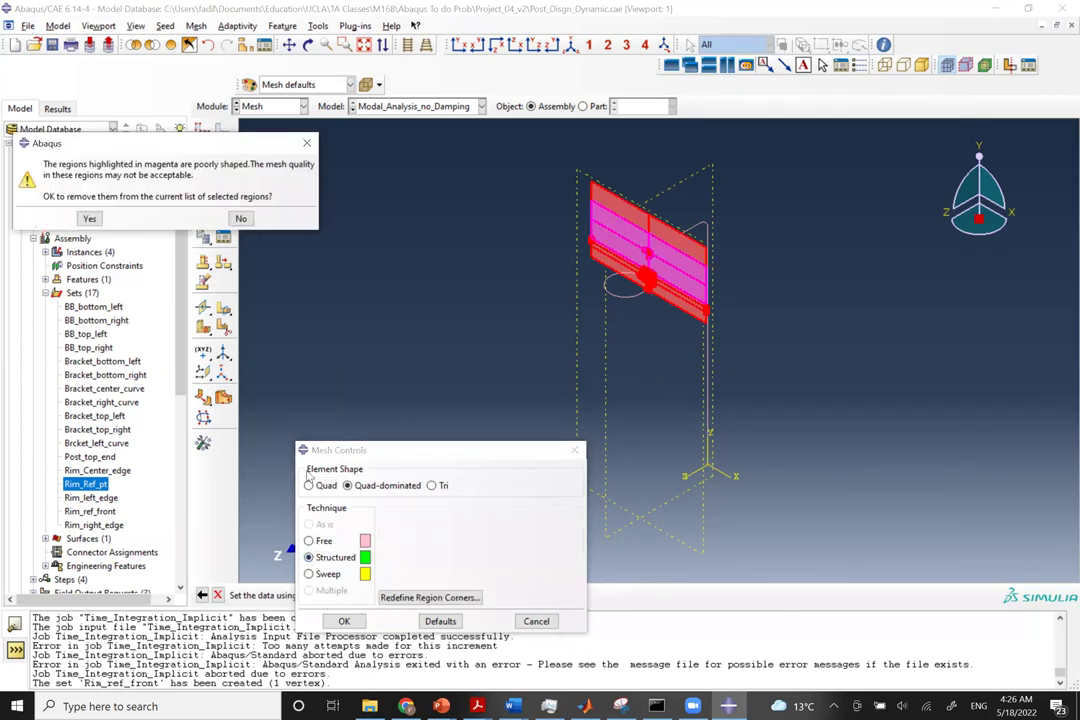
left_click(89, 219)
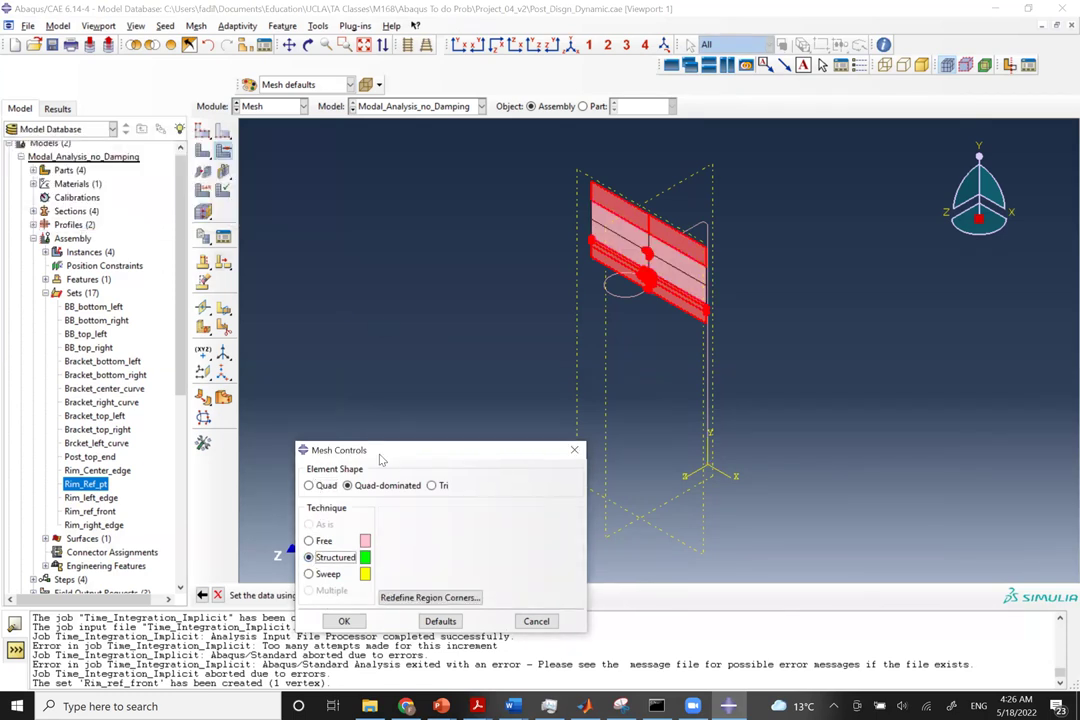
left_click(309, 485)
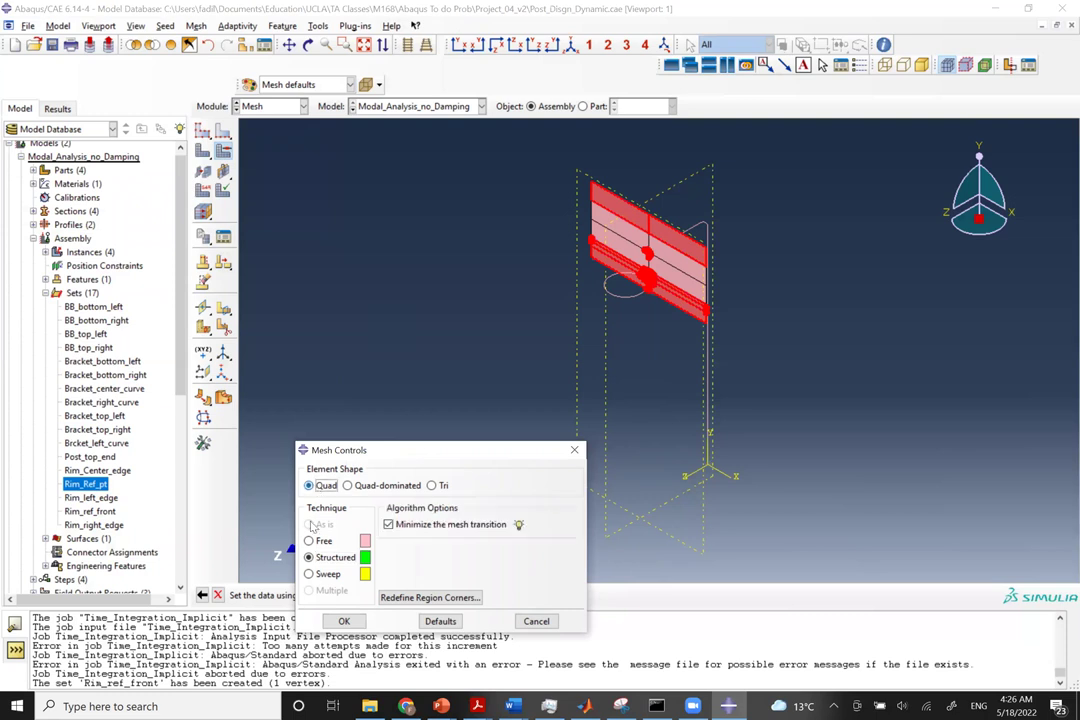
left_click(343, 621)
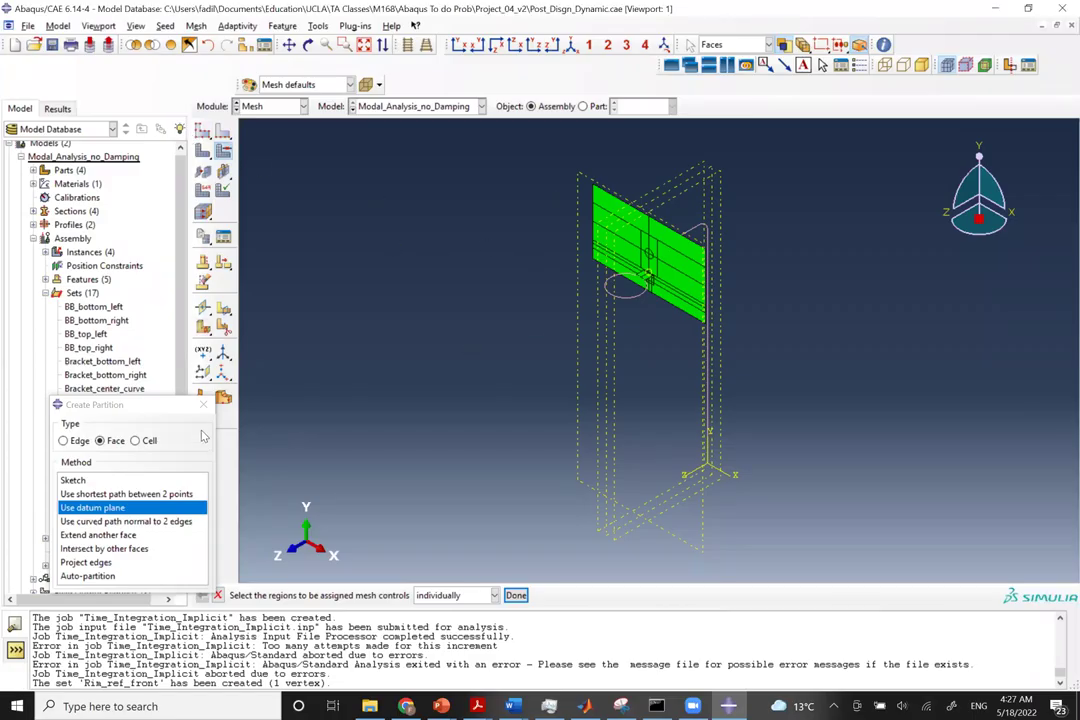
left_click(204, 404)
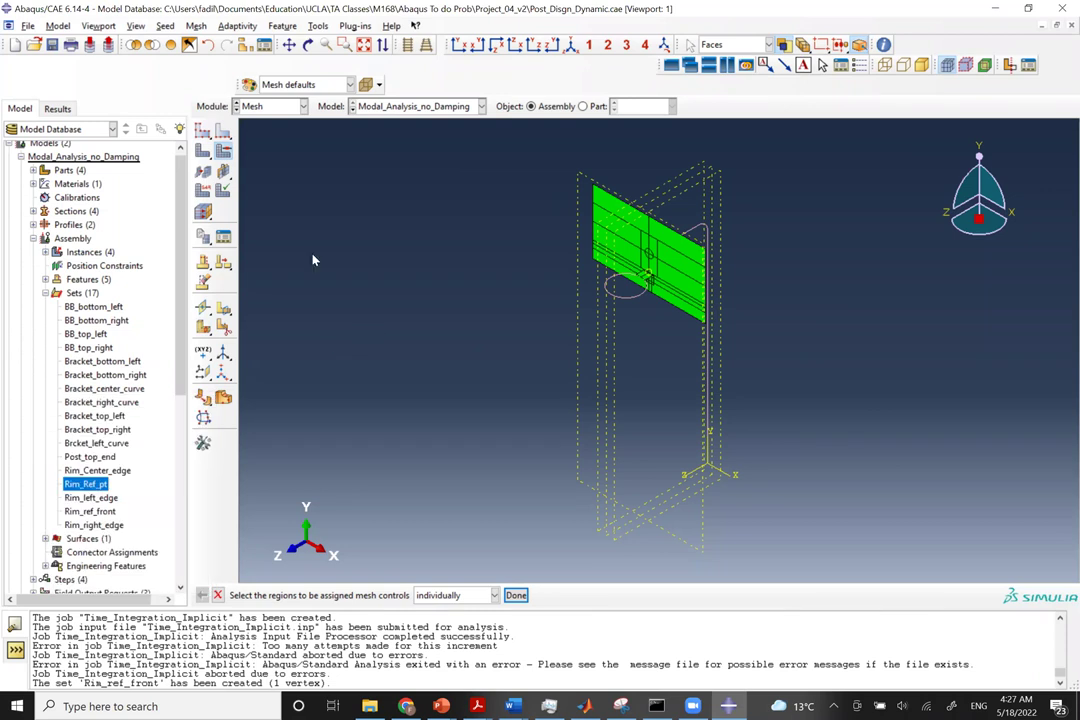
Seed the rim instance with an approximate global size of 0.5.
left_click(203, 131)
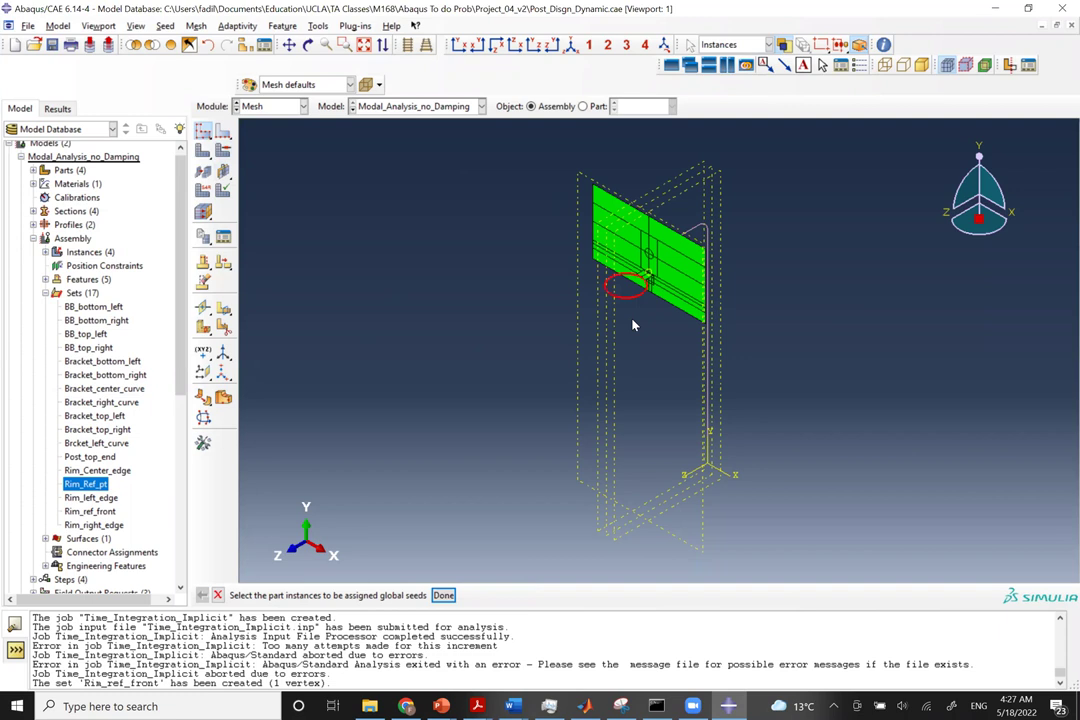
middle_click(600, 328)
type("1")
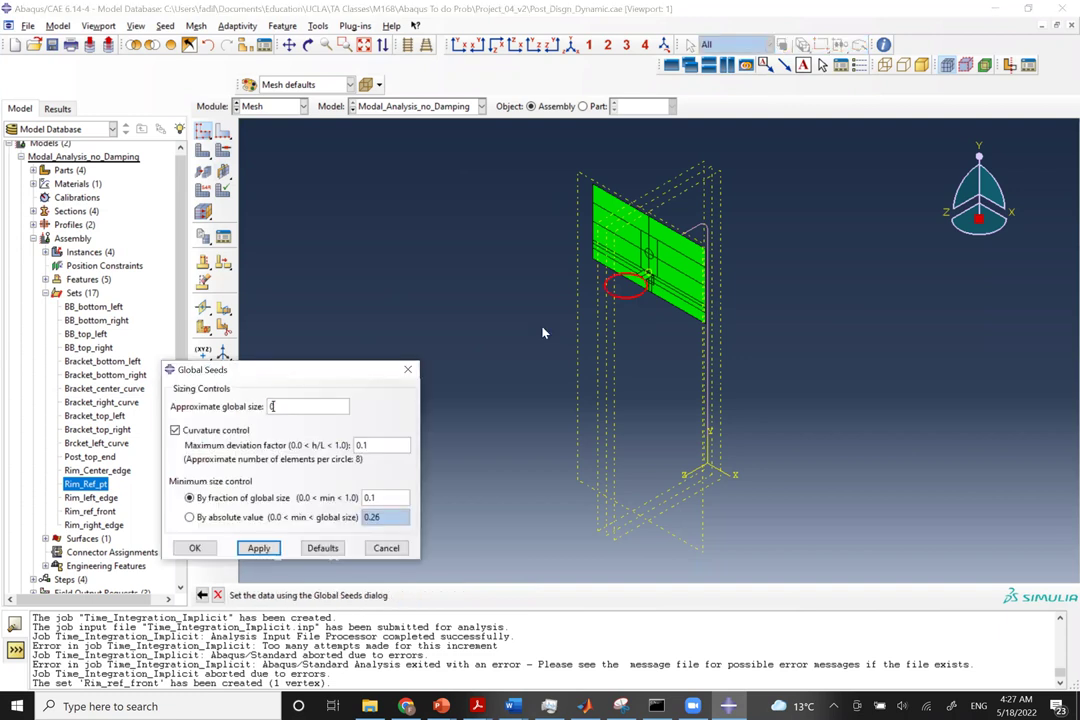
left_click(259, 548)
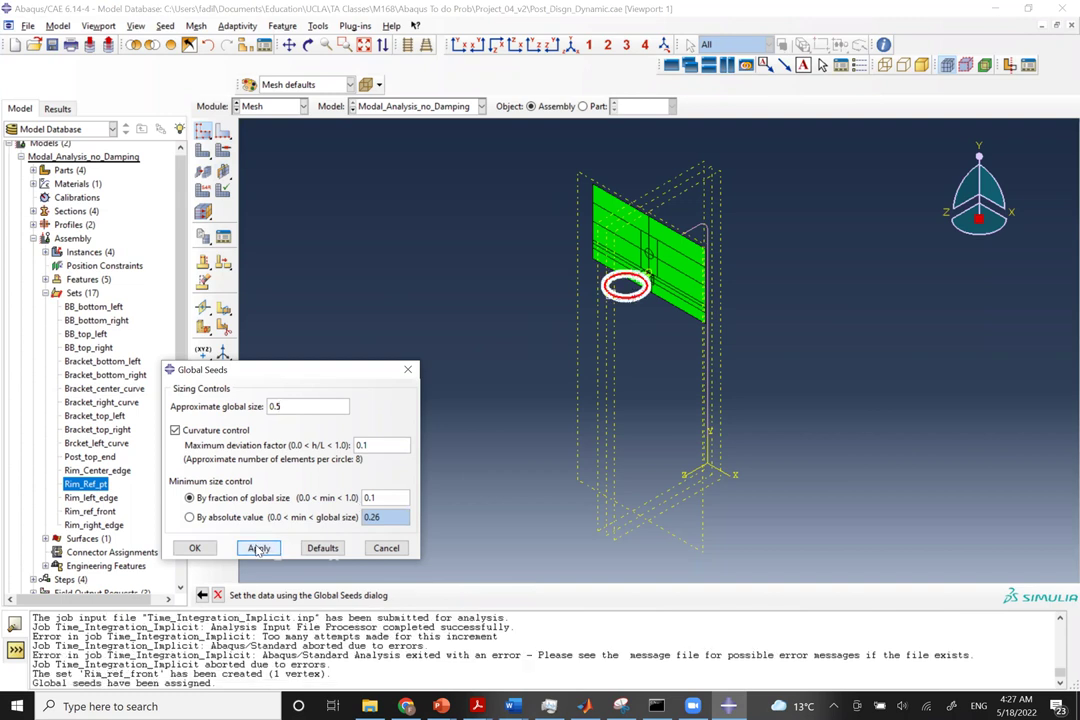
left_click(192, 548)
scroll(184, 449, "down", 8)
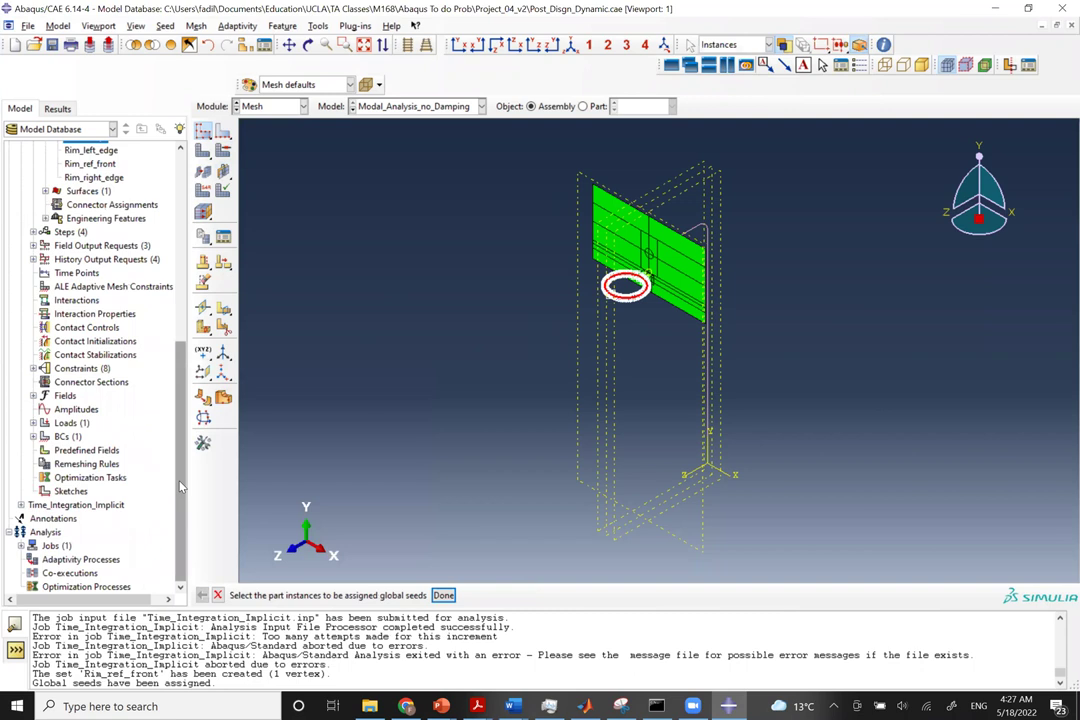
scroll(181, 487, "up", 8)
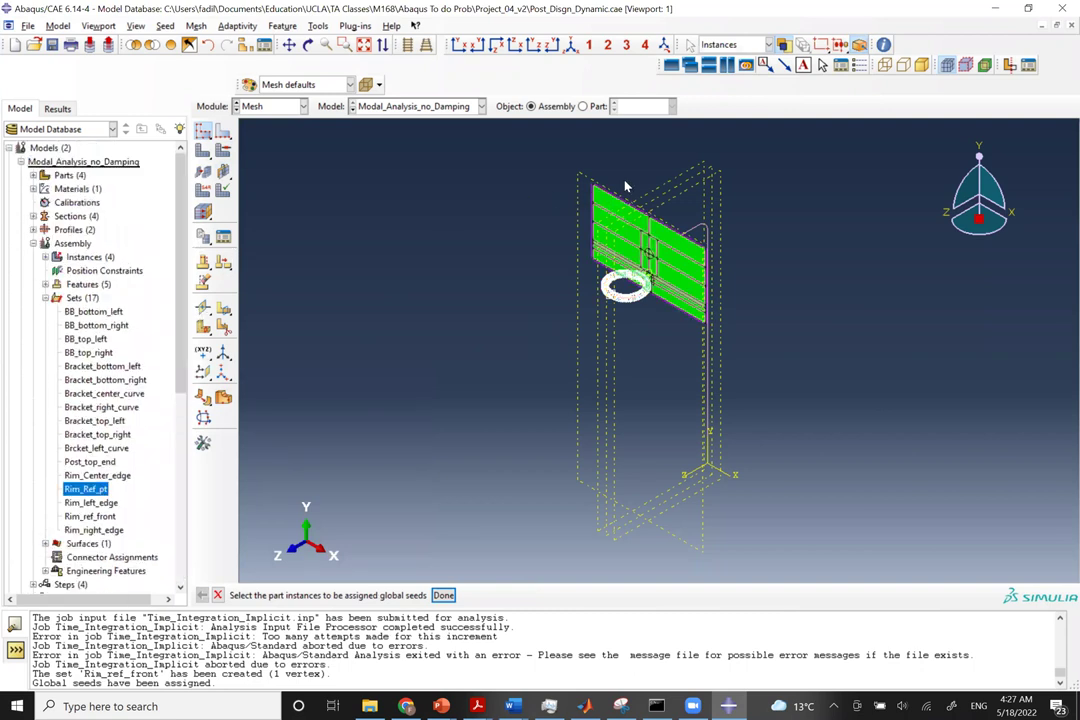
Seed the backboard instance with an approximate global size of 1.
scroll(627, 188, "up", 2)
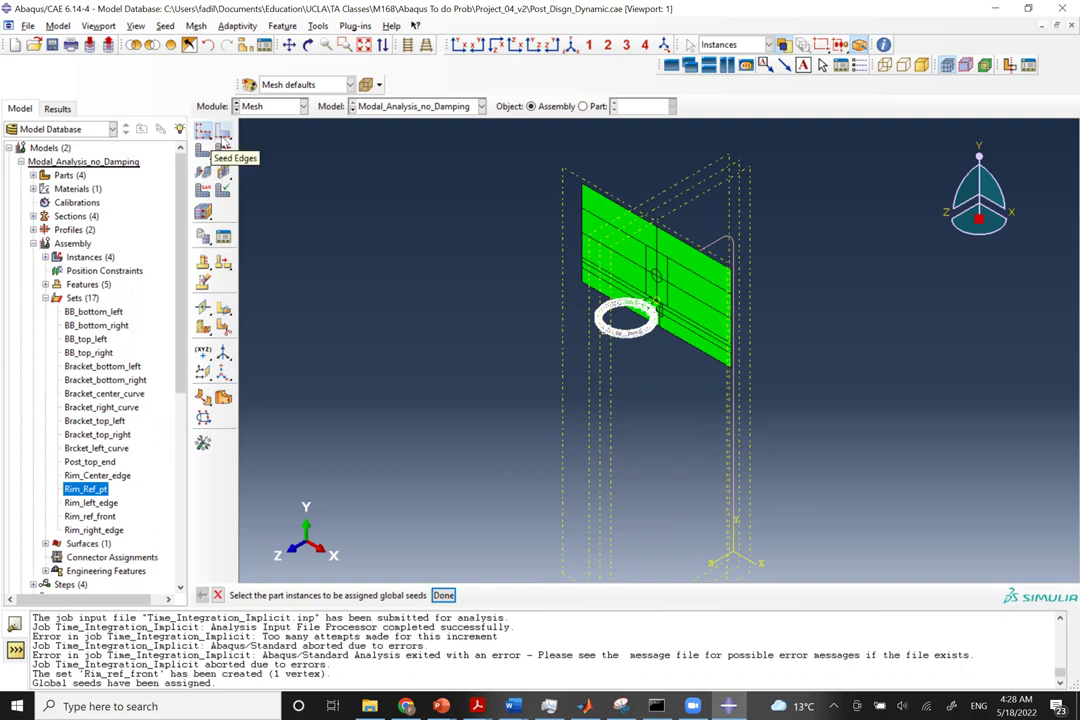
left_click(591, 241)
middle_click(591, 241)
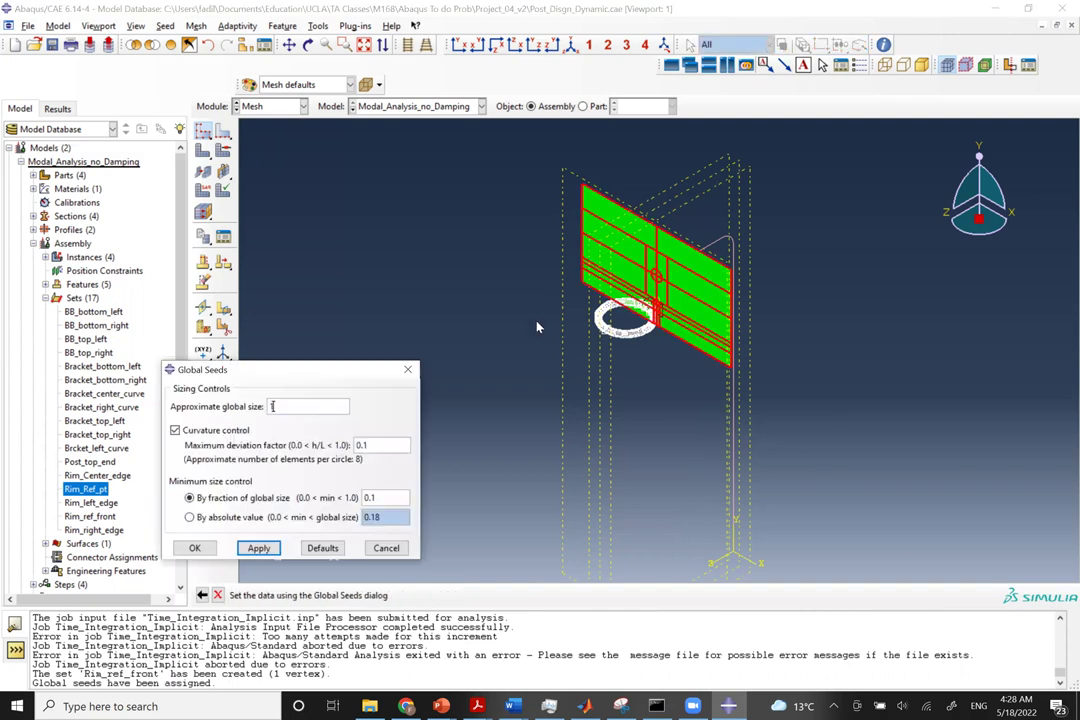
left_click(256, 549)
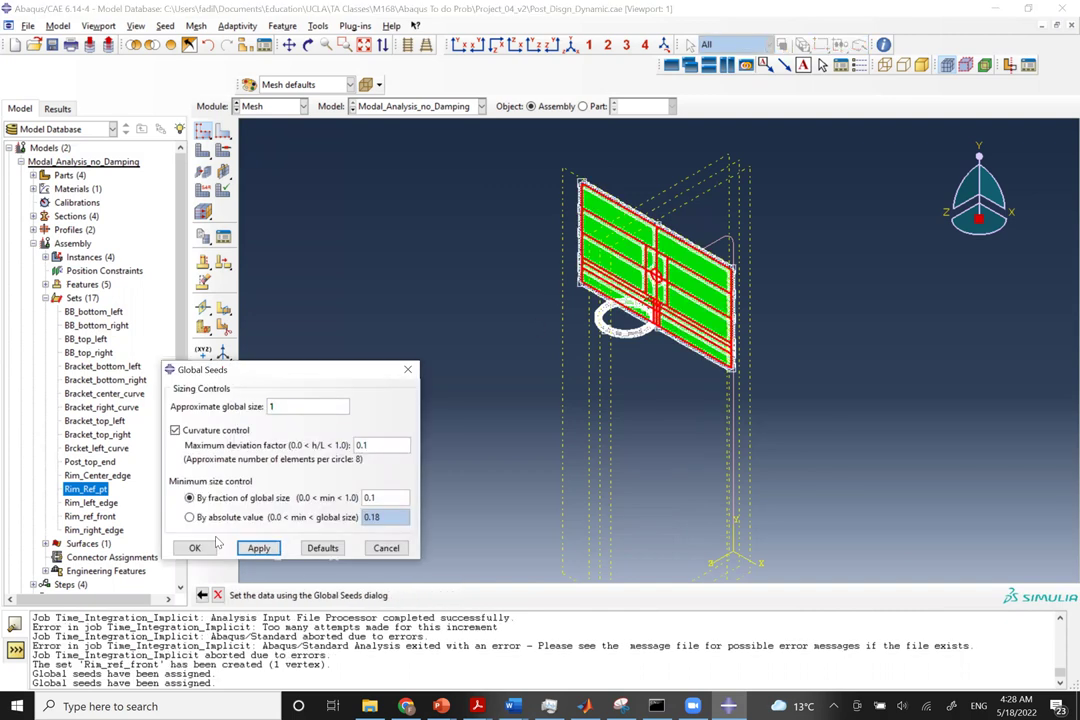
left_click(195, 548)
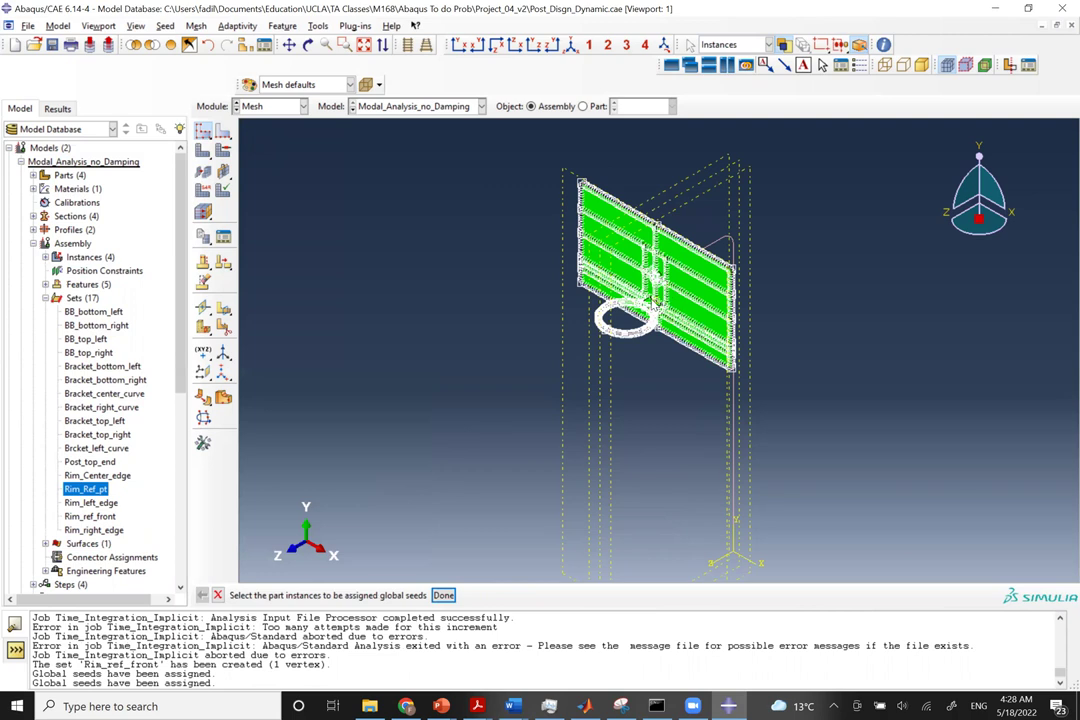
Seed the bracket instance behind the rim with an approximate global size of 0.5.
scroll(655, 305, "up", 3)
left_click(653, 313)
middle_click(653, 313)
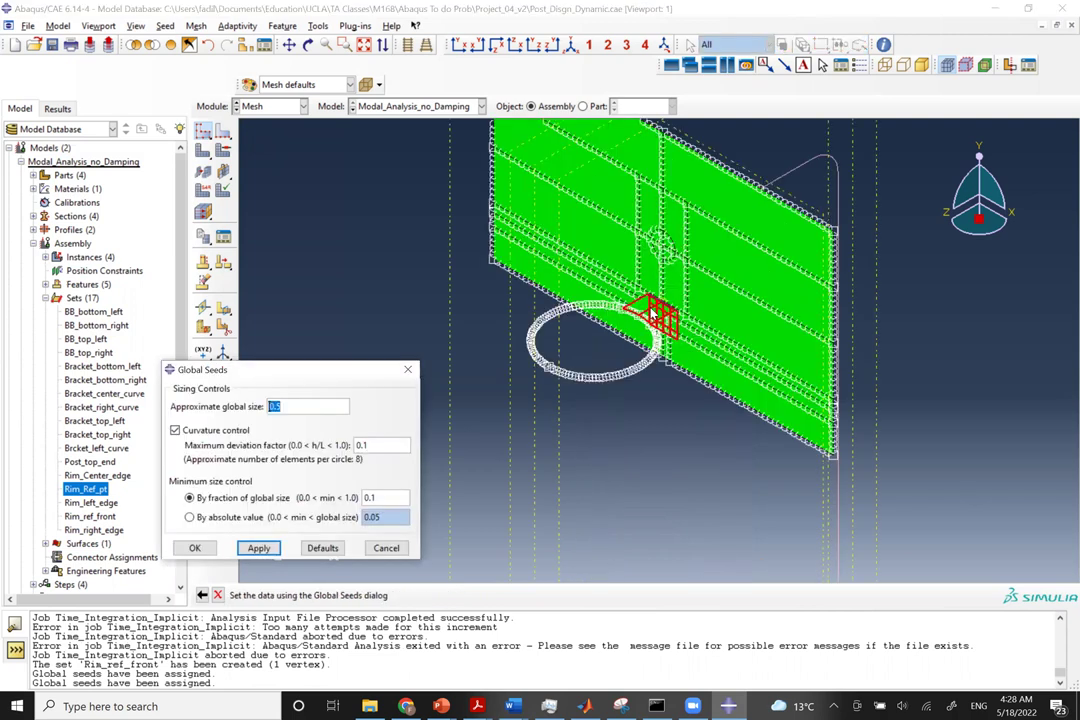
left_click(259, 549)
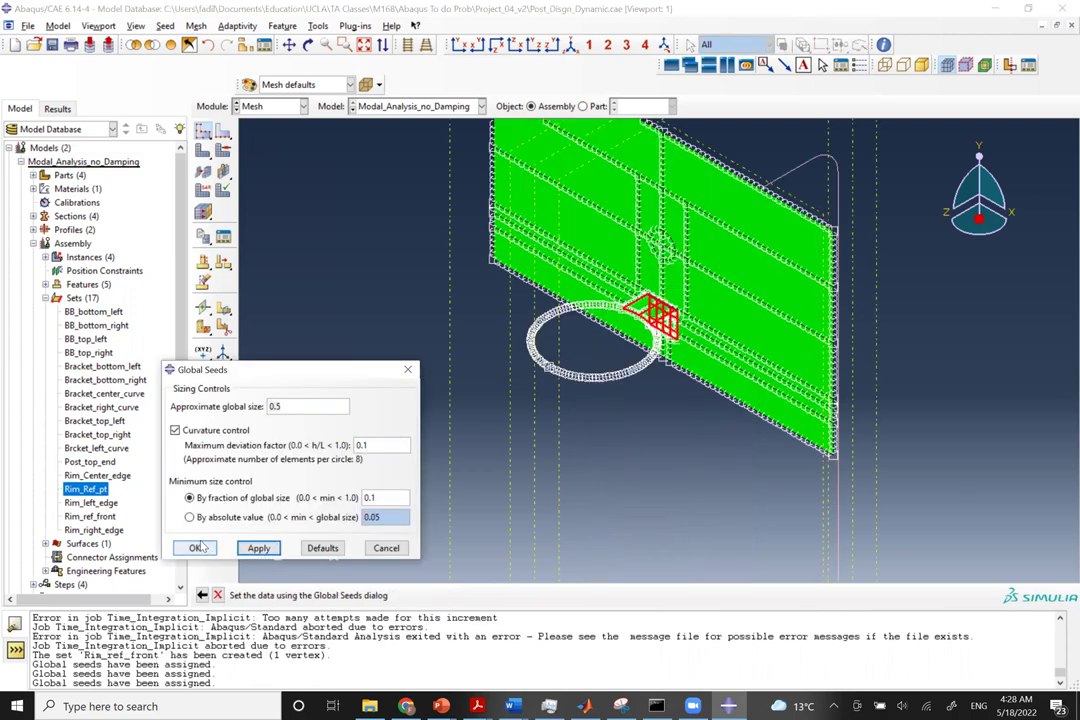
Seed the post instance with an approximate global size of 1.
left_click(845, 180)
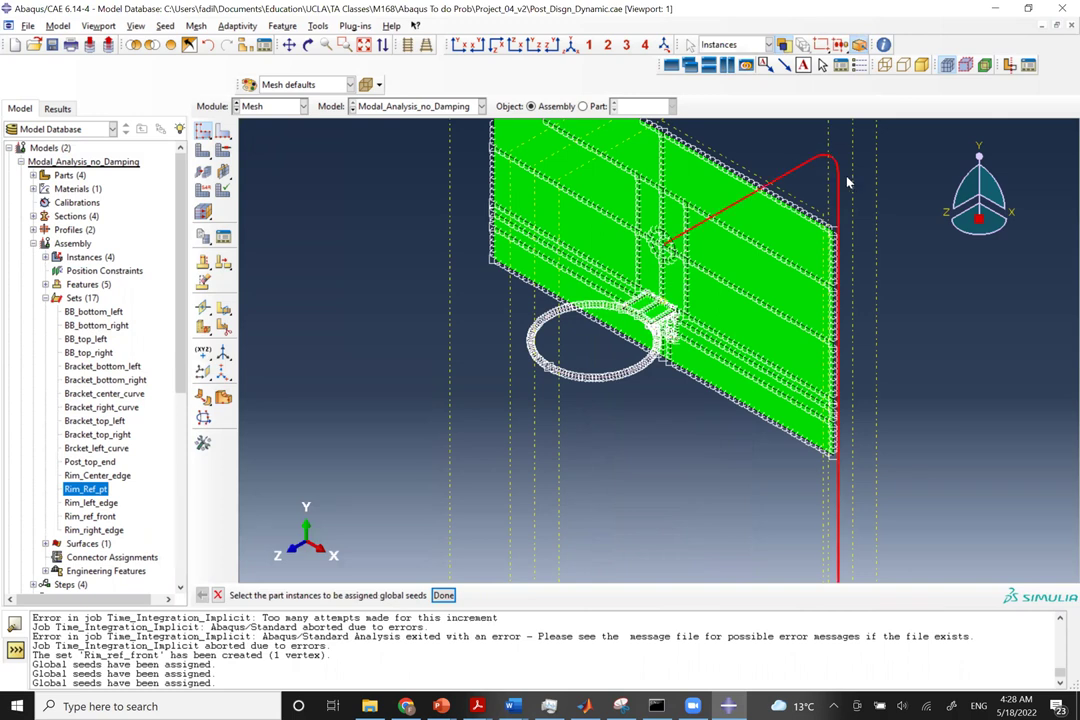
left_click(443, 595)
type("1")
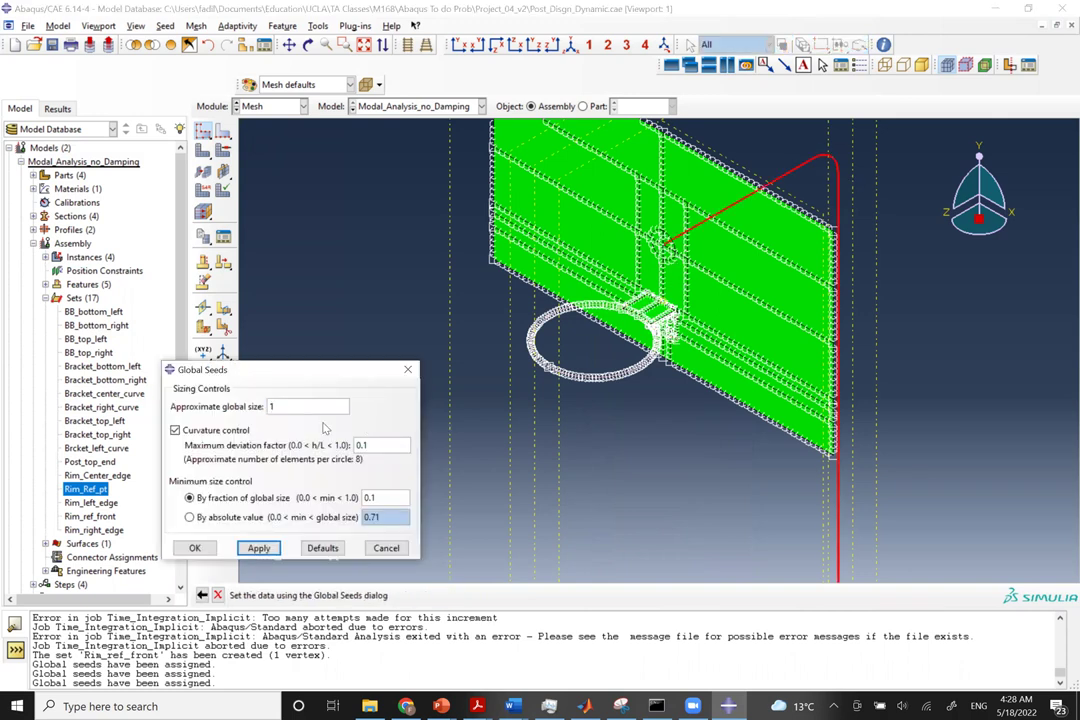
left_click(195, 549)
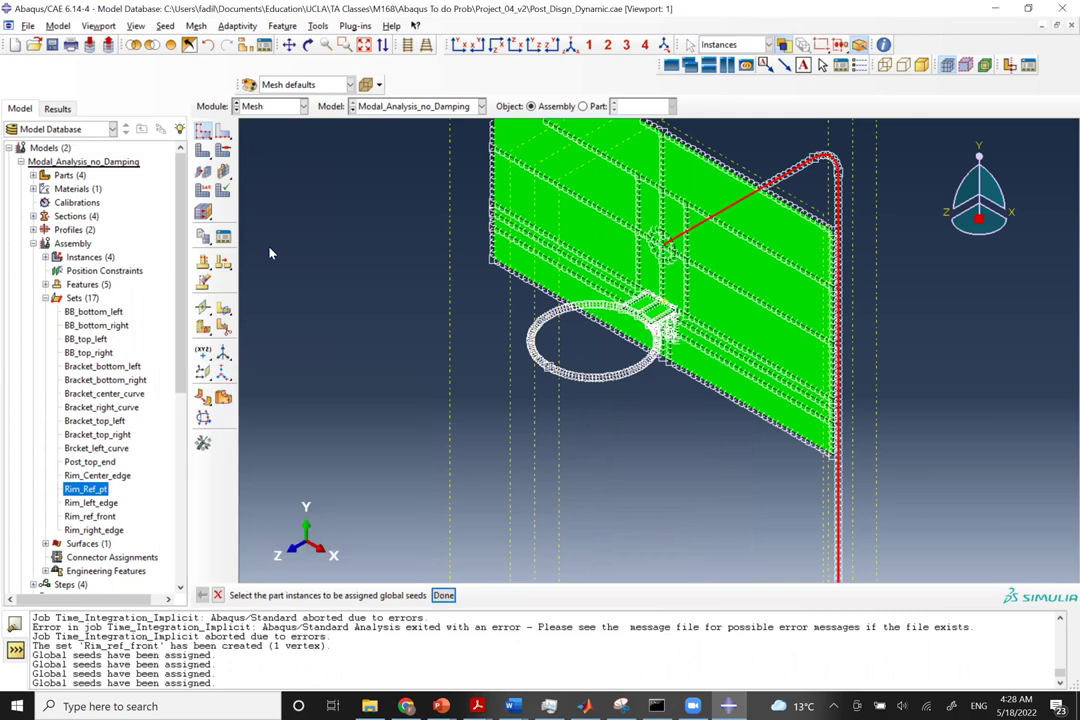
Mesh the backboard, bracket, post and rim instances together.
left_click(203, 150)
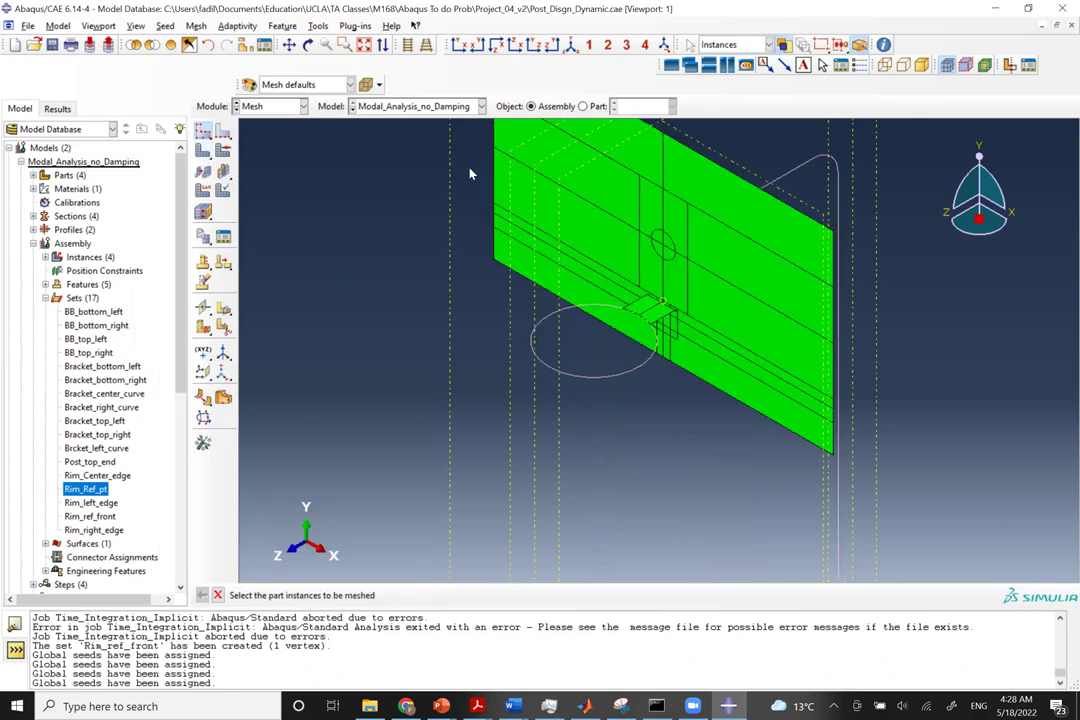
left_click_drag(423, 155, 948, 507)
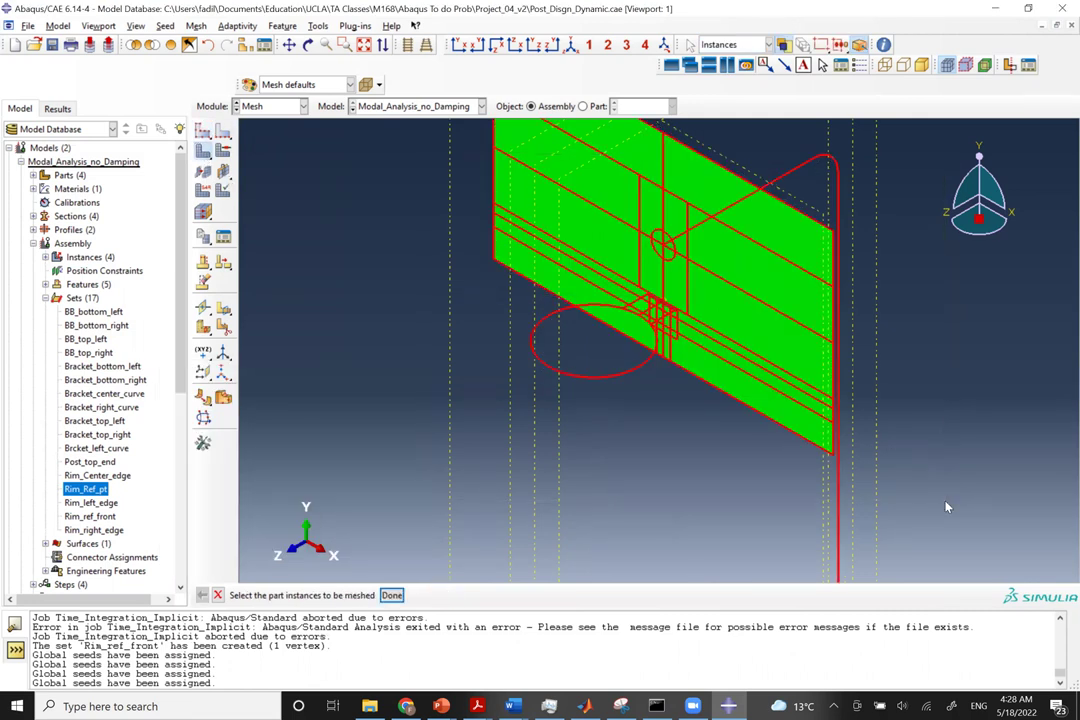
left_click(391, 595)
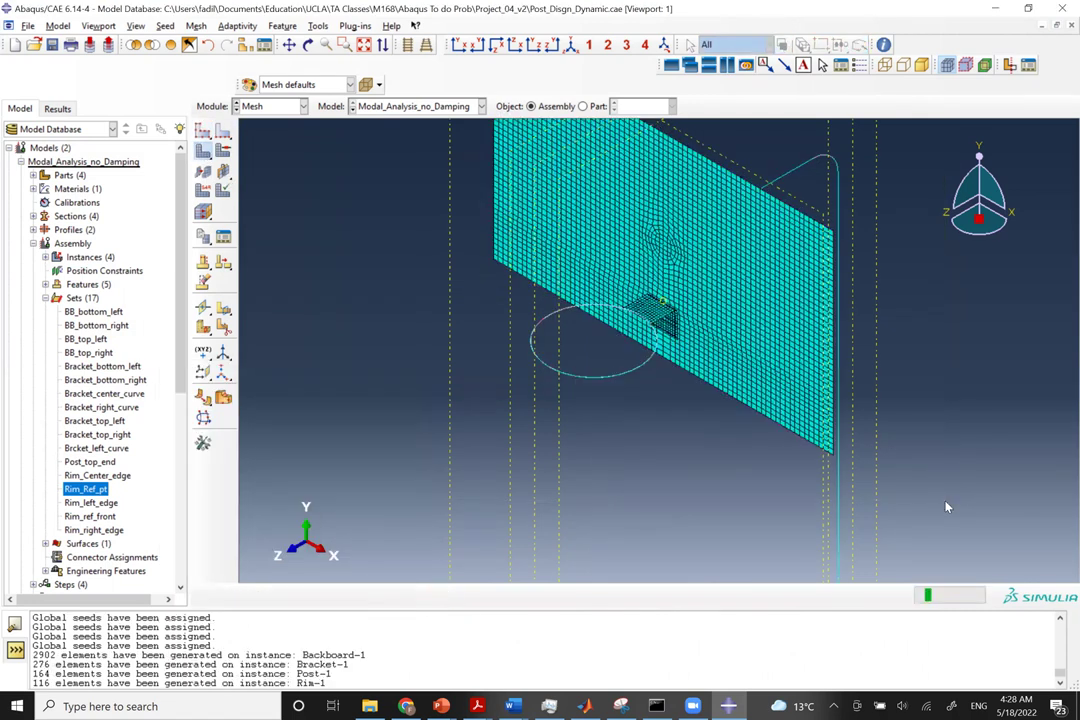
Switch to the Job module and review the Time_Integration_Implicit job's errors in its monitor, then close the job manager.
left_click(280, 106)
left_click(252, 232)
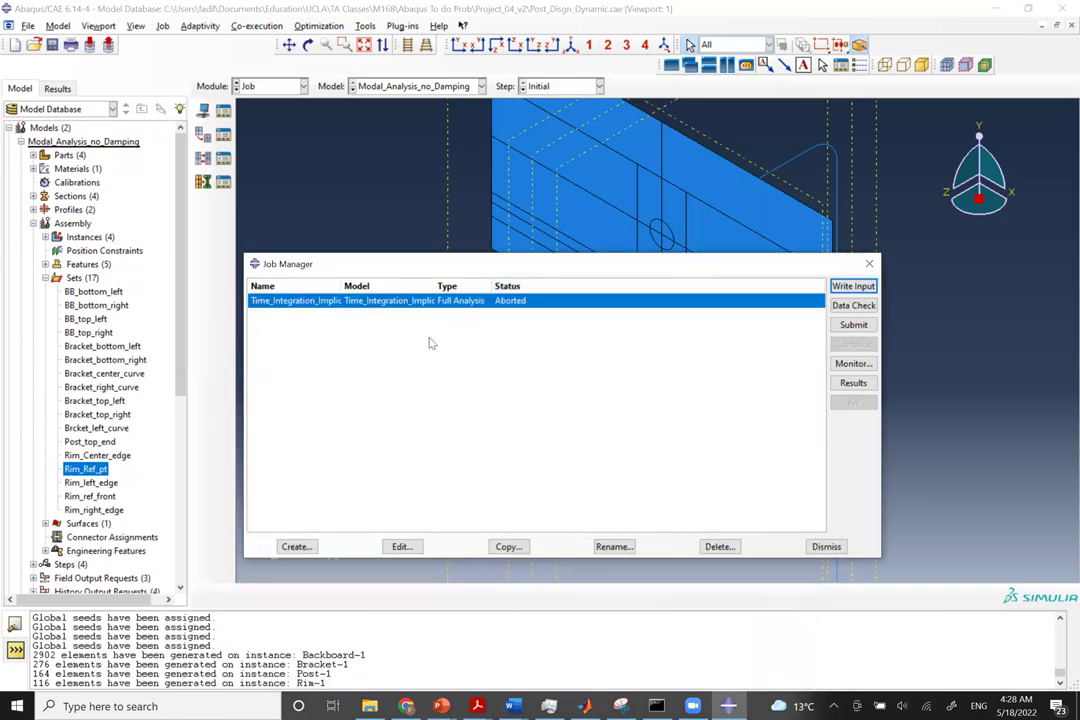
left_click(858, 364)
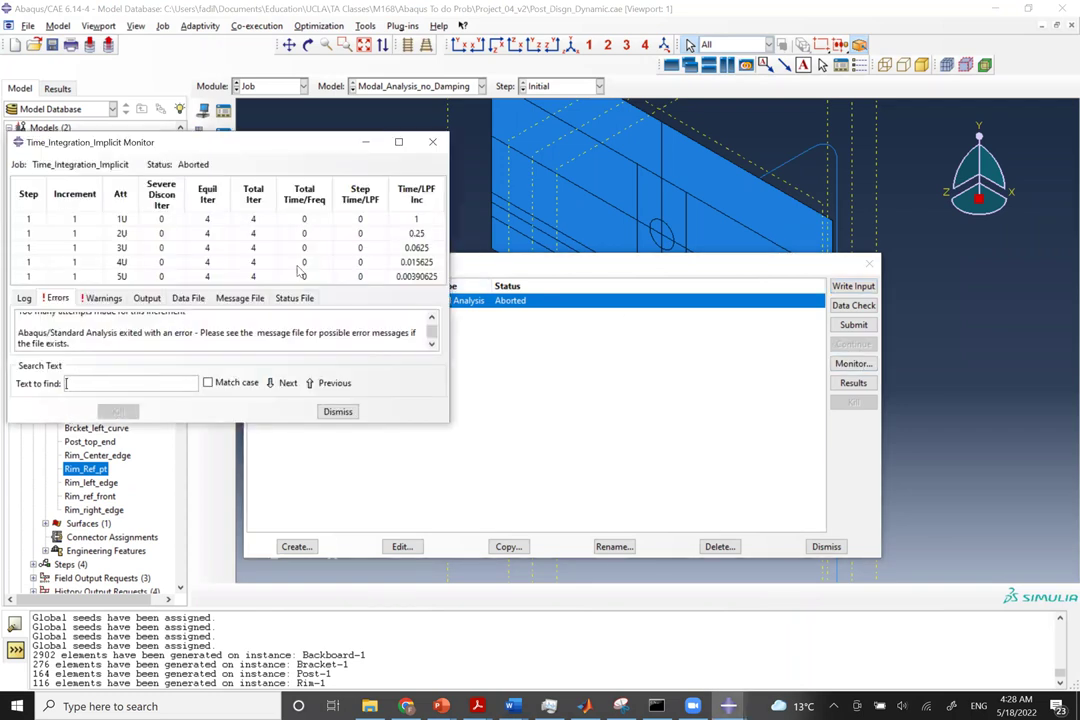
left_click(189, 382)
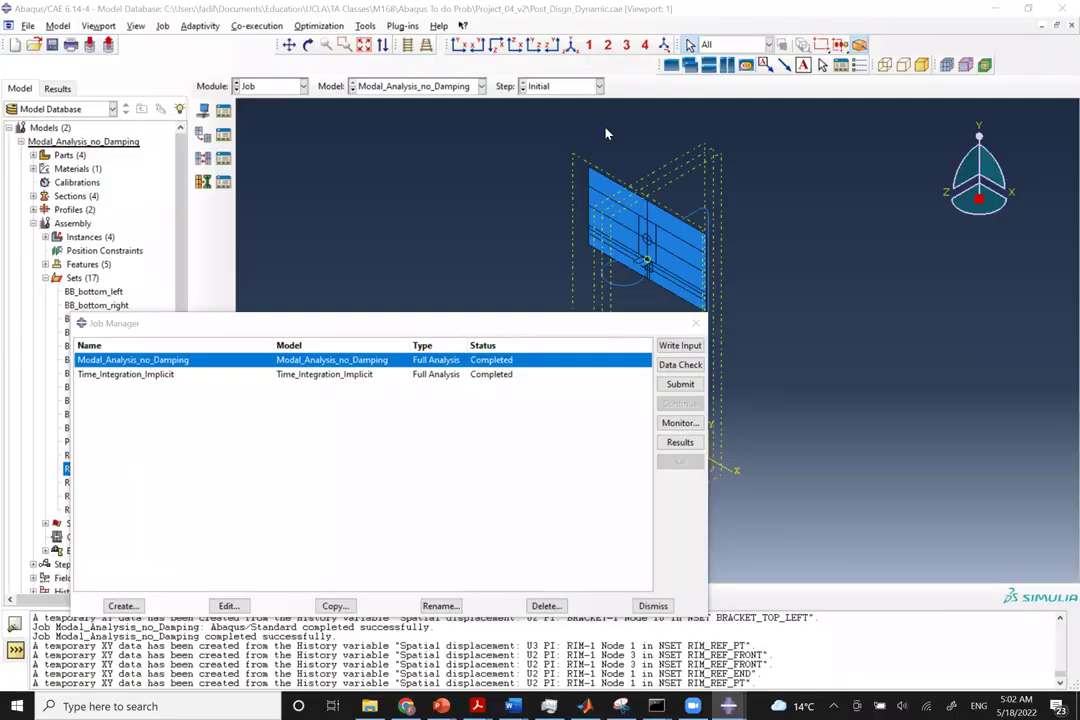
left_click(697, 325)
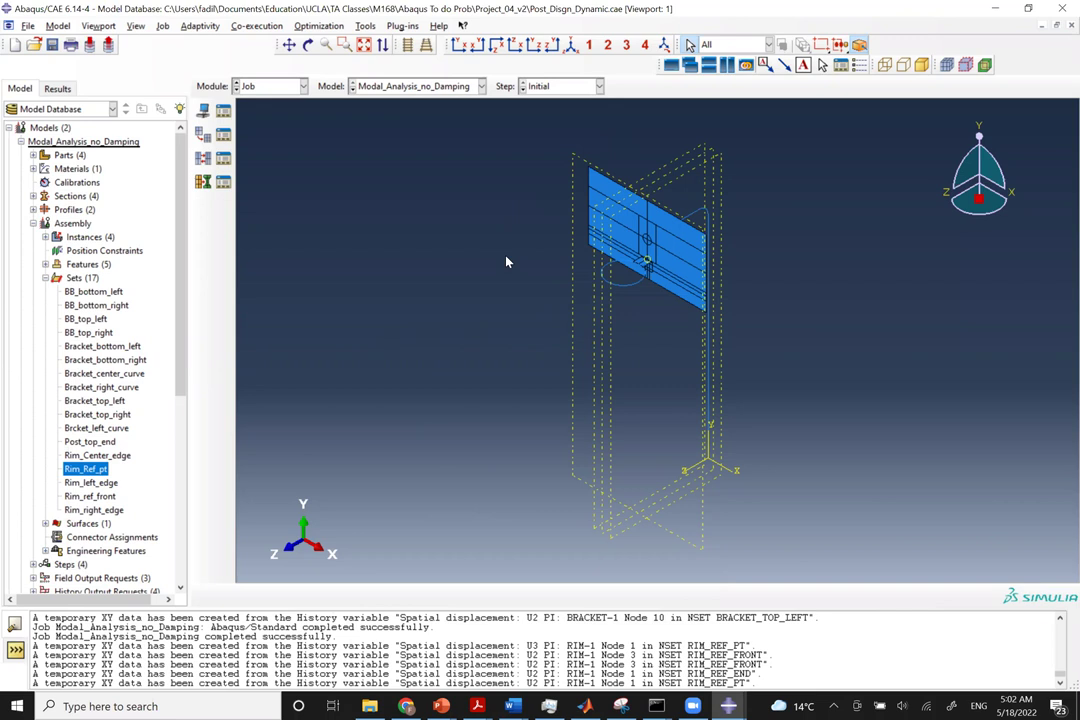
Make Time_Integration_Implicit the current model and switch to the Load module.
left_click(292, 88)
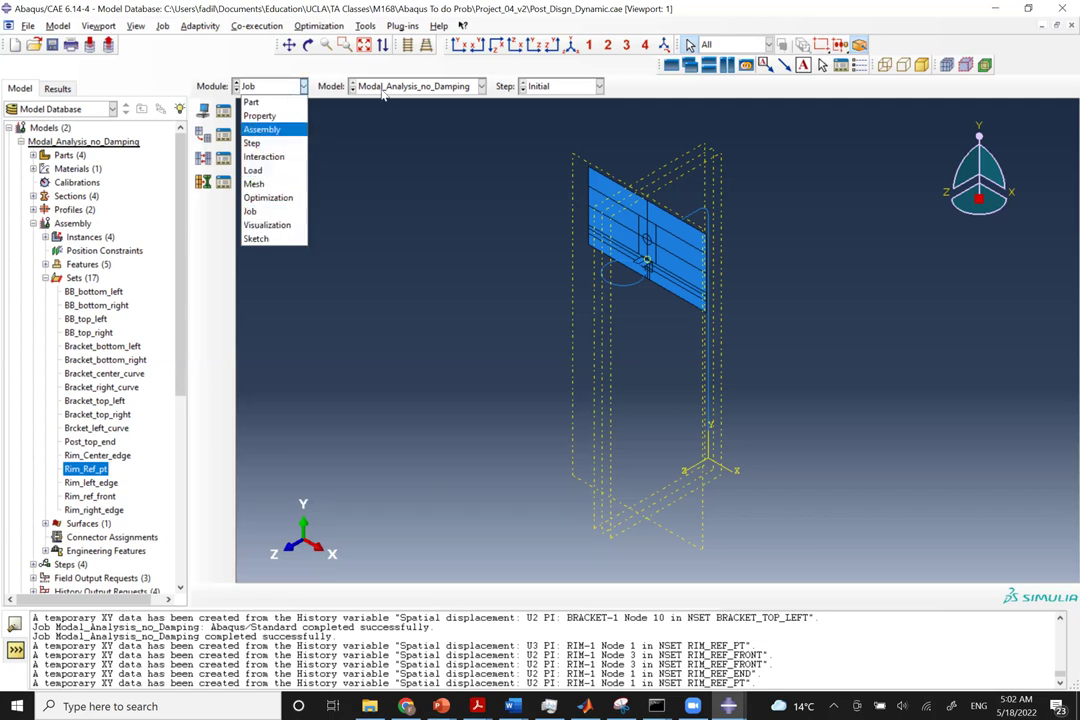
key("Down")
key("Down")
left_click(330, 84)
left_click(410, 86)
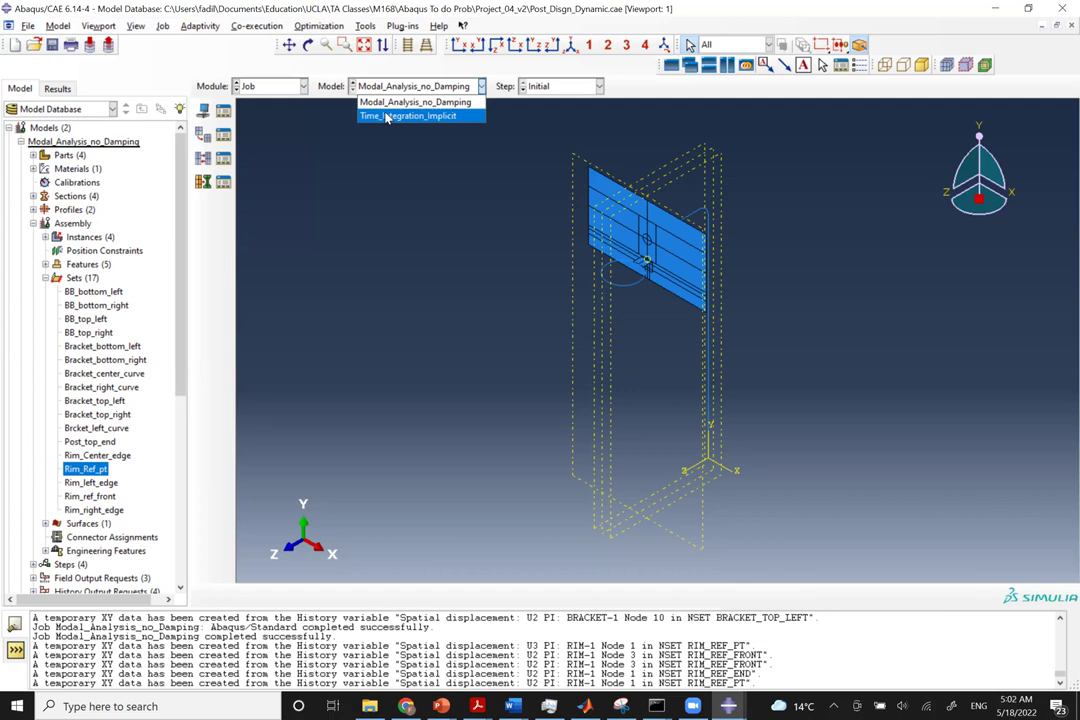
left_click(388, 117)
left_click(270, 86)
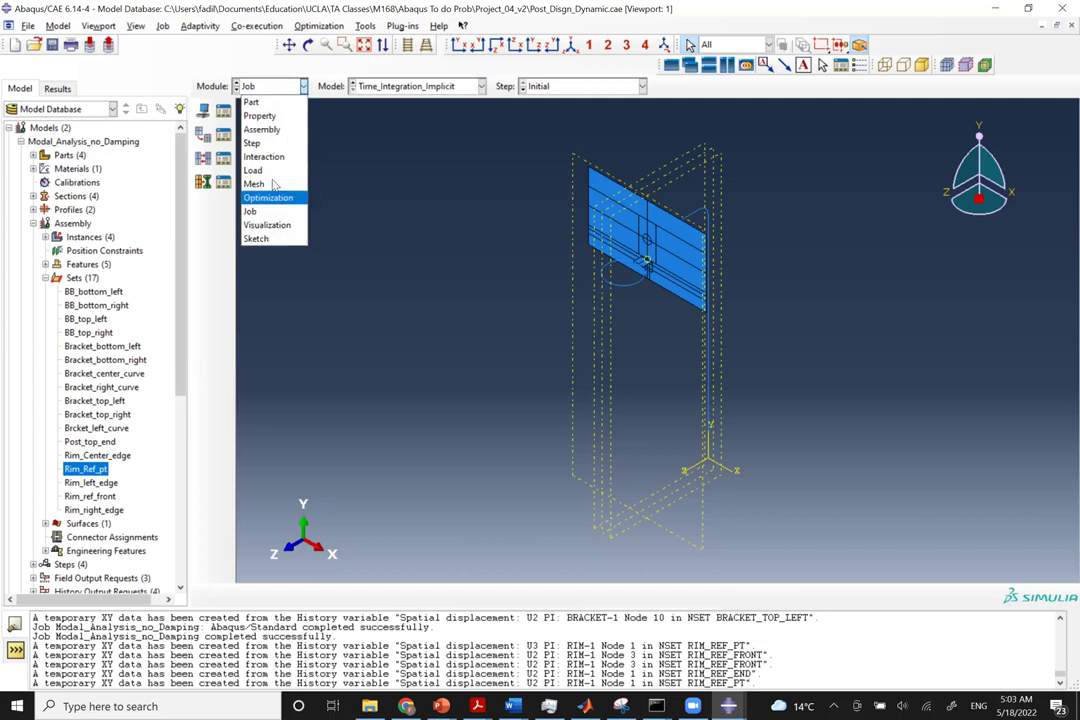
left_click(281, 172)
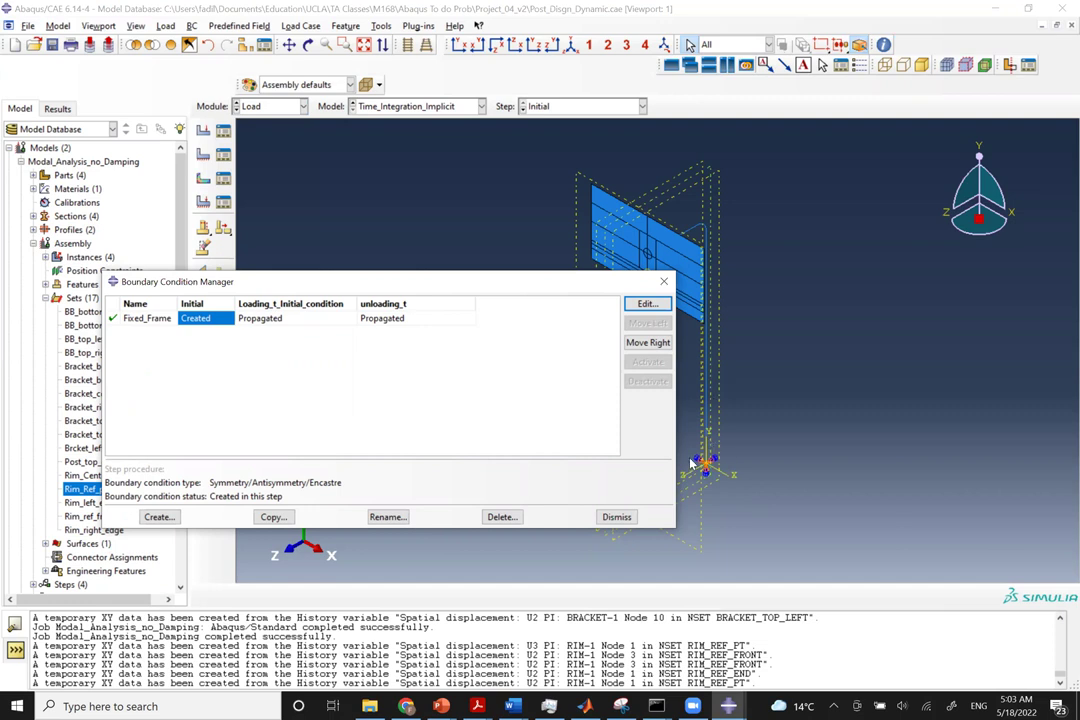
Deactivate the Fixed_Frame boundary condition in the unloading_t step and close the boundary condition manager.
left_click(387, 320)
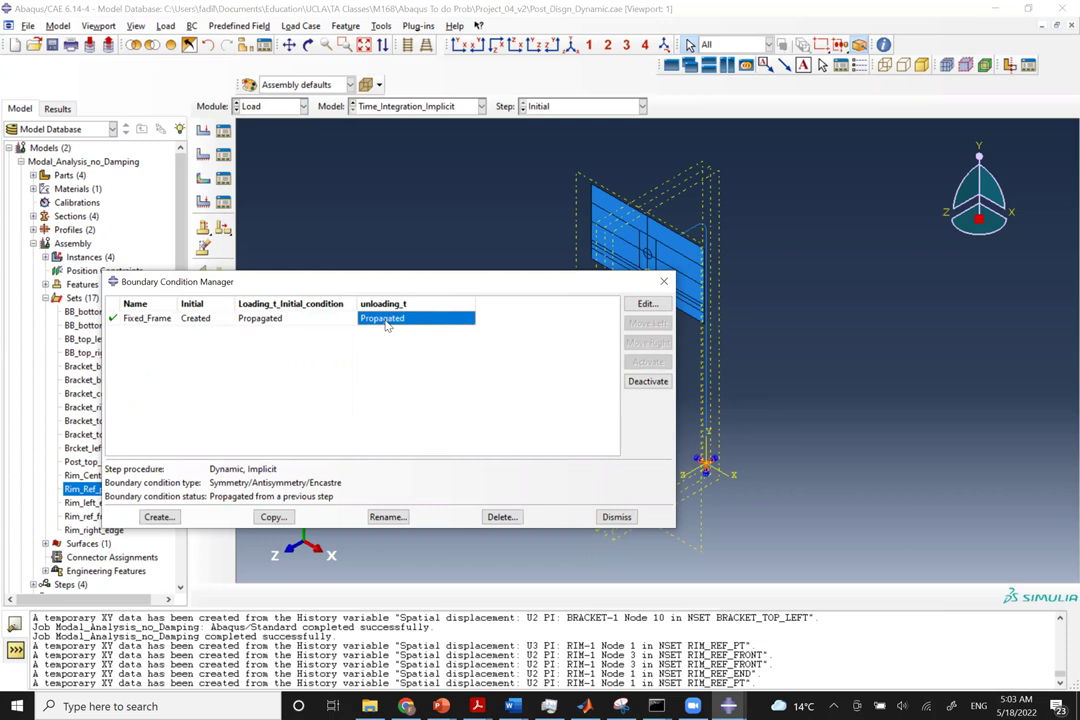
left_click(648, 382)
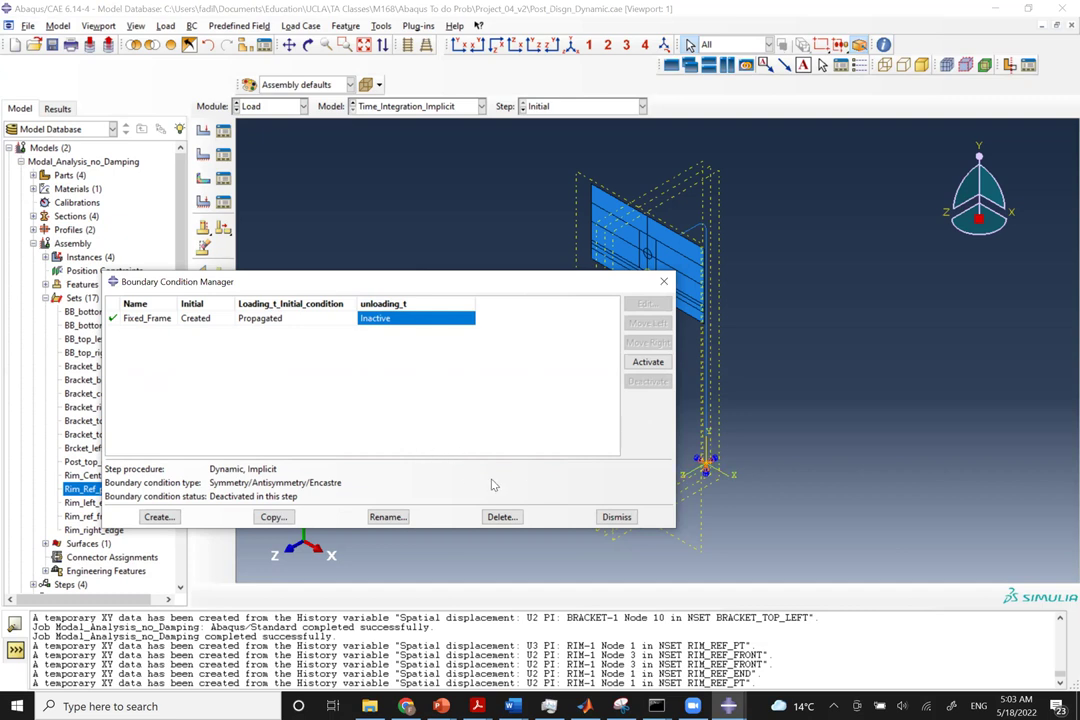
left_click(615, 517)
Make Modal_Analysis_no_Damping current, review the basic settings of its Unloading_f step in the Step module, and close the step manager.
left_click(395, 110)
left_click(402, 119)
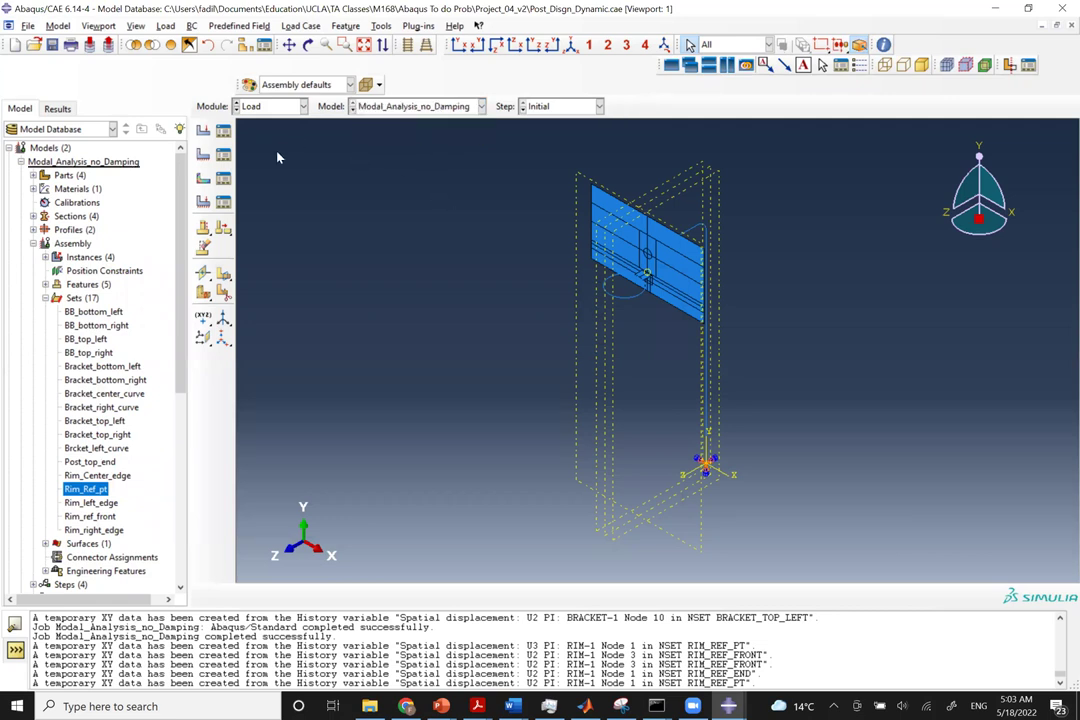
left_click(278, 107)
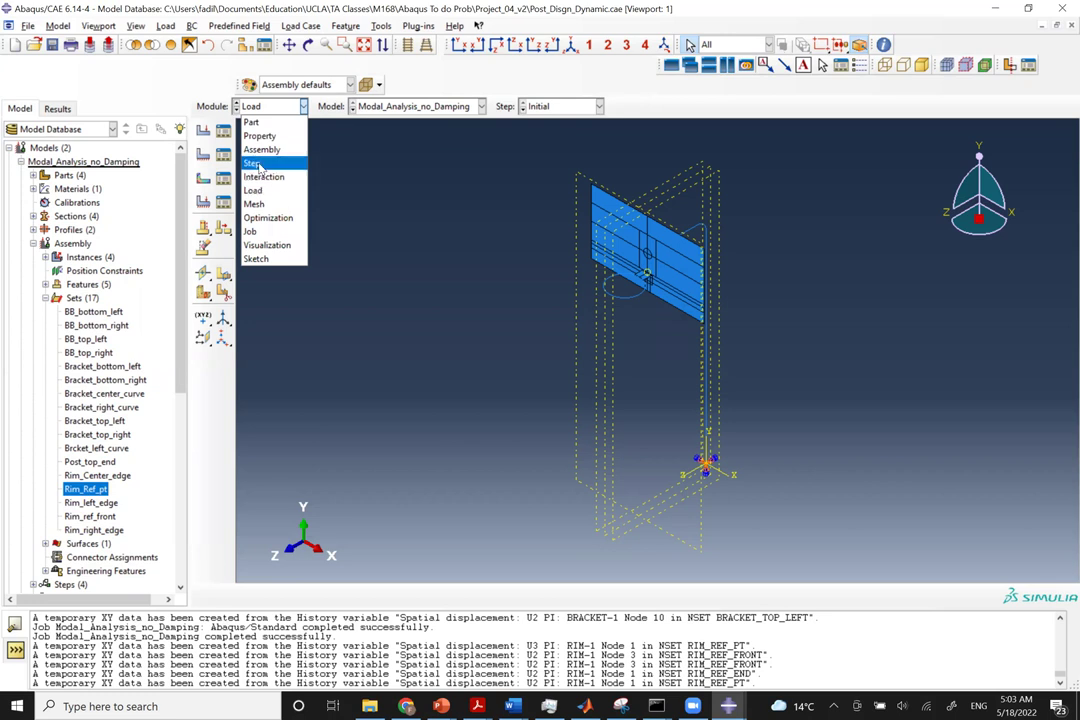
left_click(253, 163)
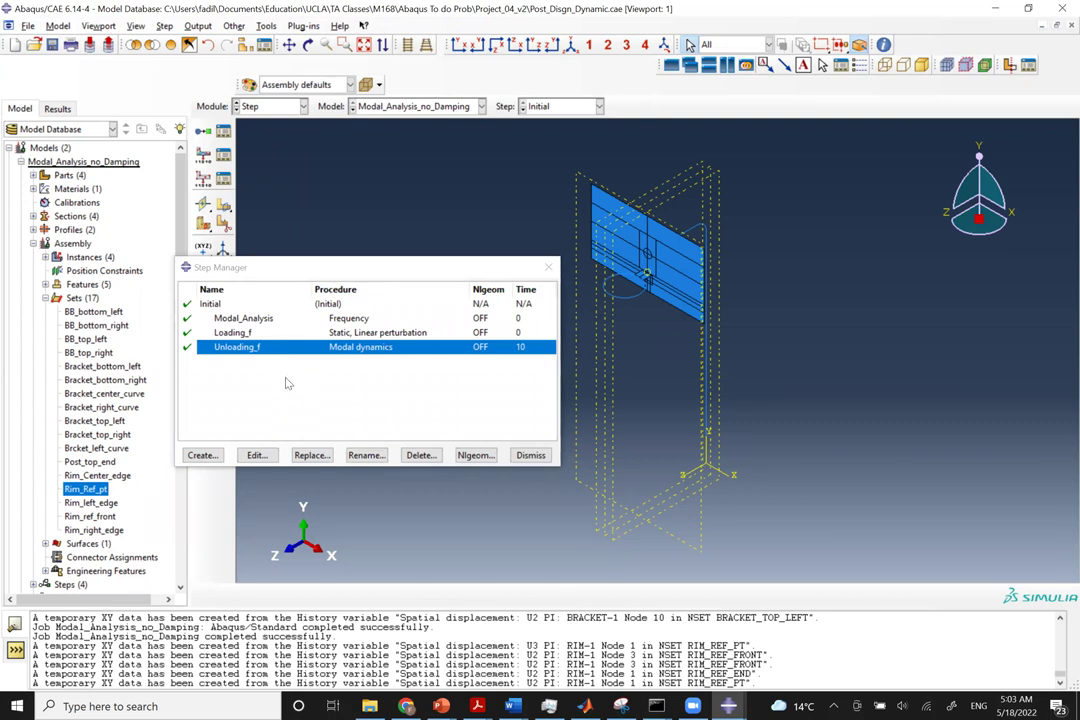
left_click(258, 456)
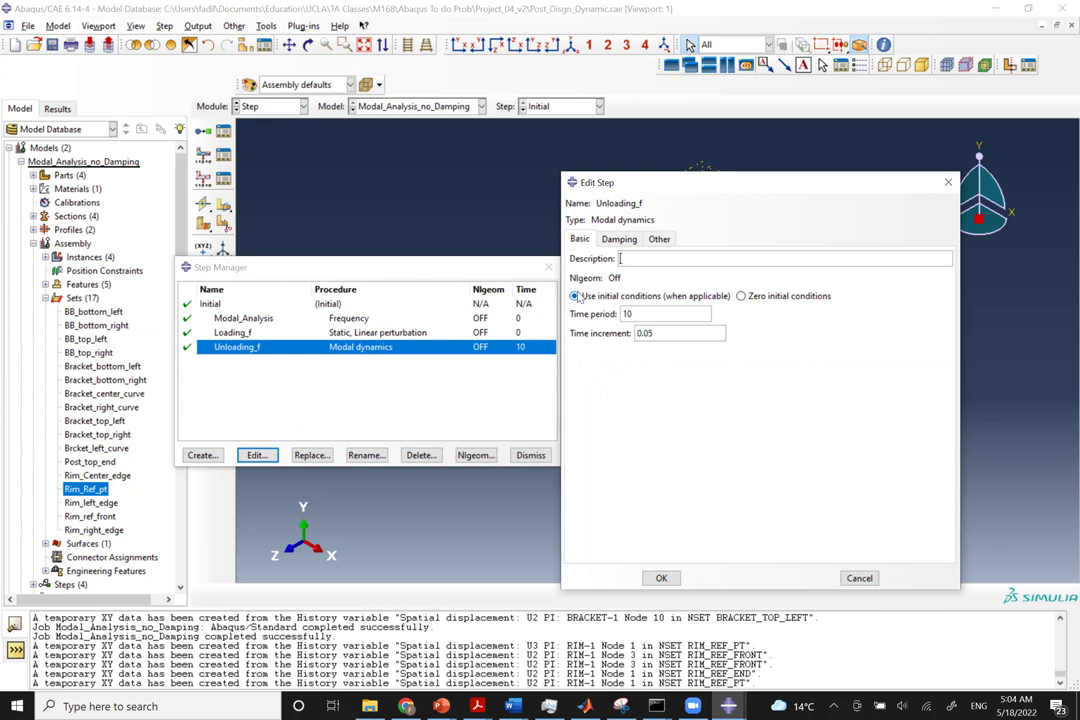
left_click(661, 578)
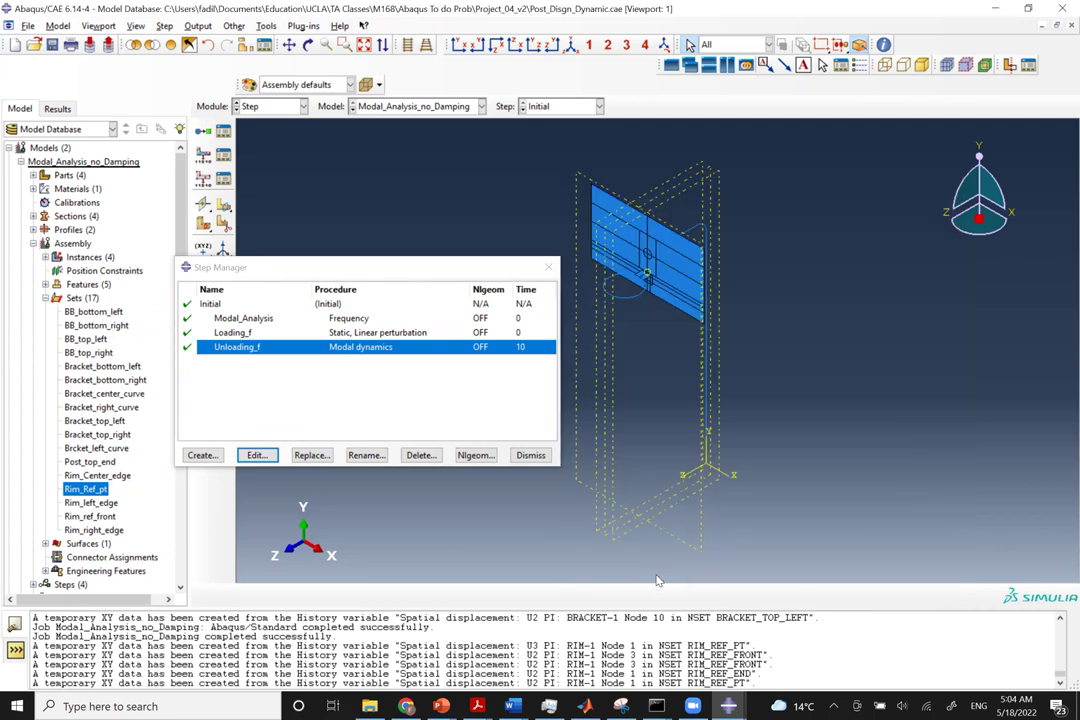
left_click(529, 455)
Switch to the Job module, resubmit the Time_Integration_Implicit job for analysis, and close the job manager.
left_click(265, 106)
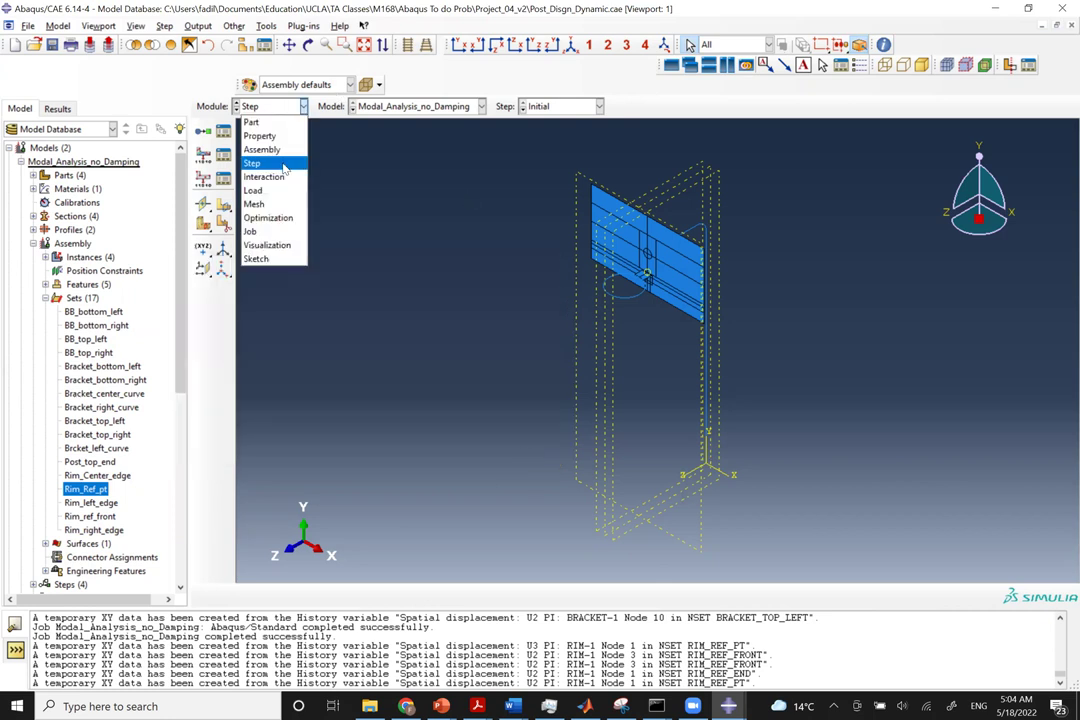
left_click(254, 232)
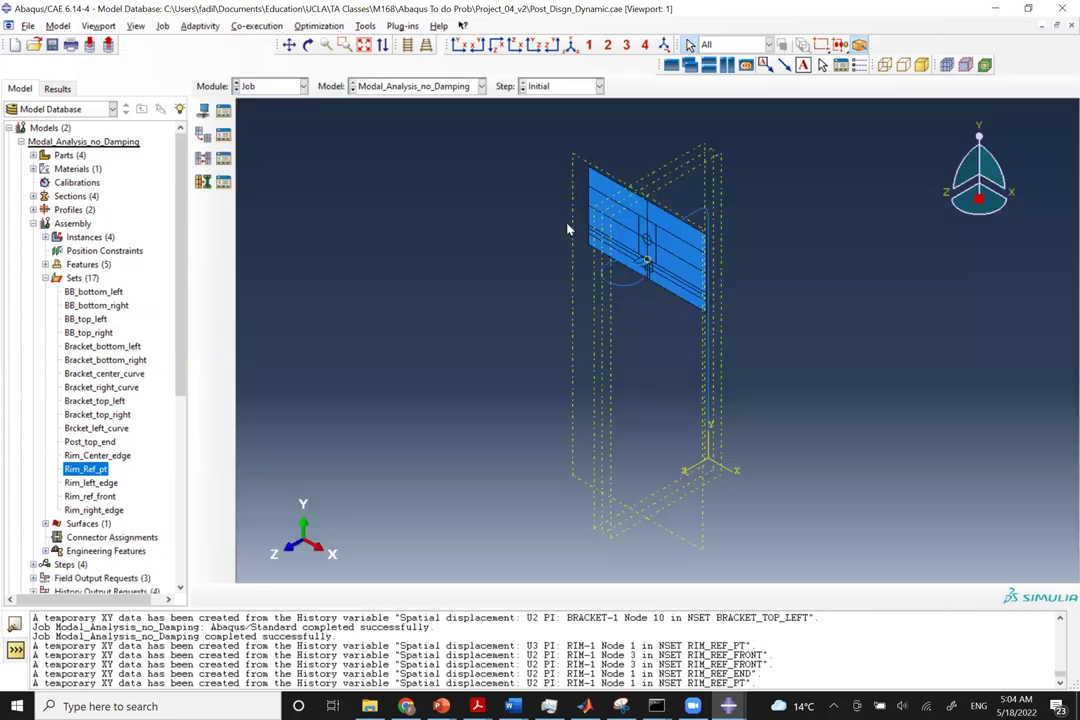
left_click(223, 110)
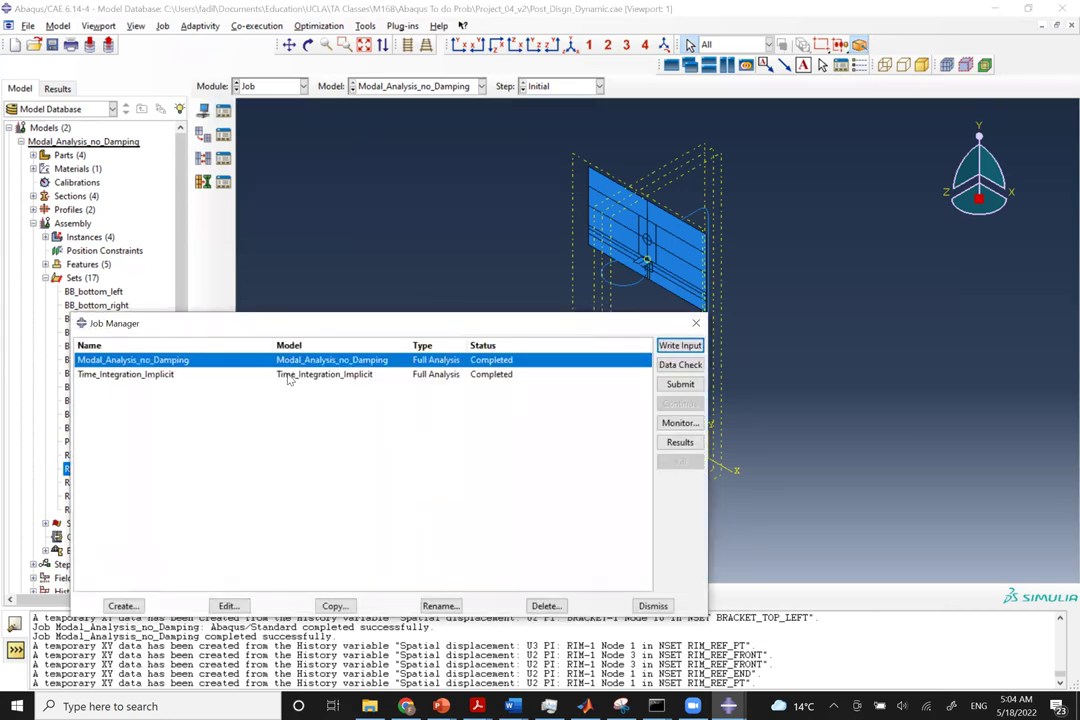
left_click(370, 375)
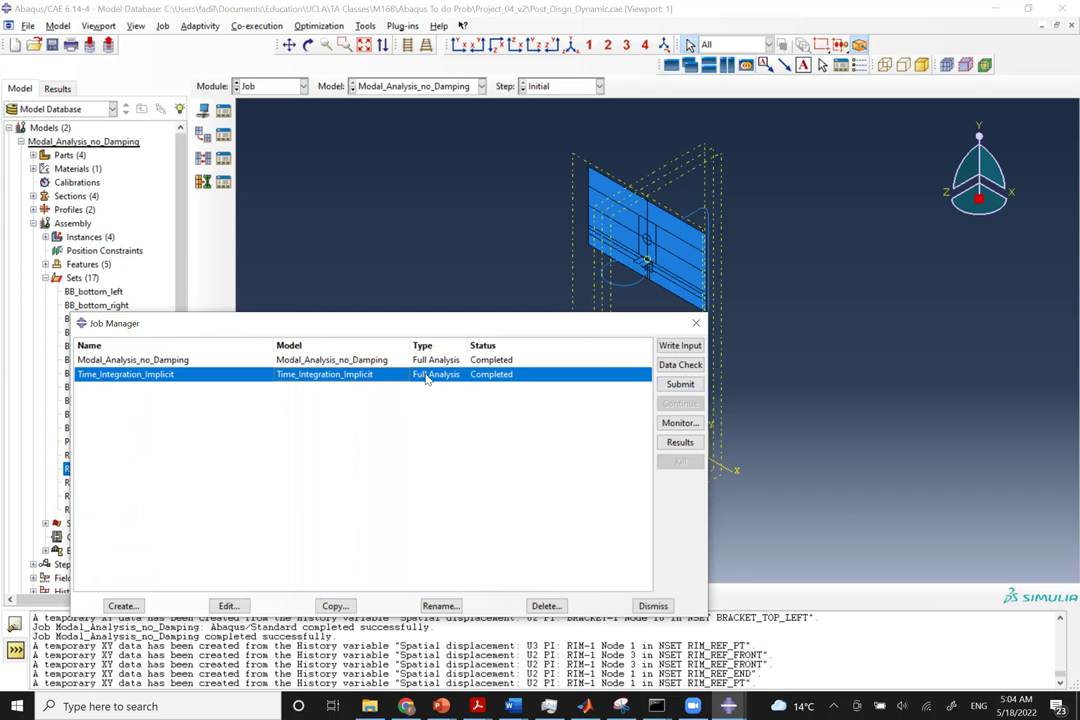
left_click(672, 388)
left_click(888, 465)
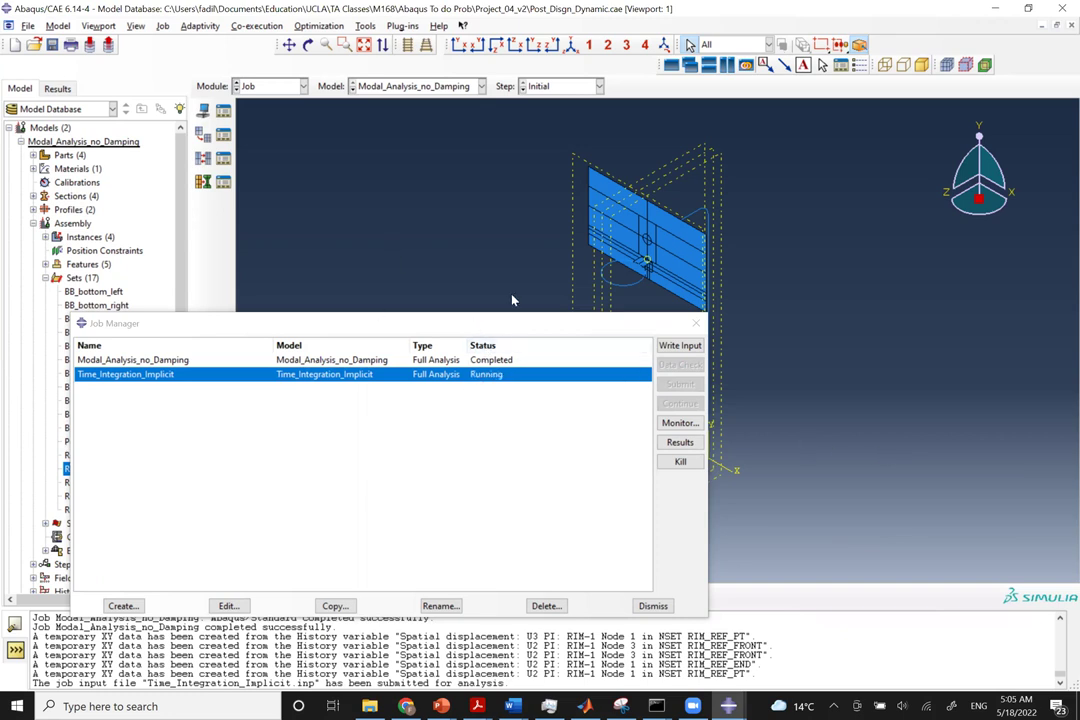
left_click(696, 324)
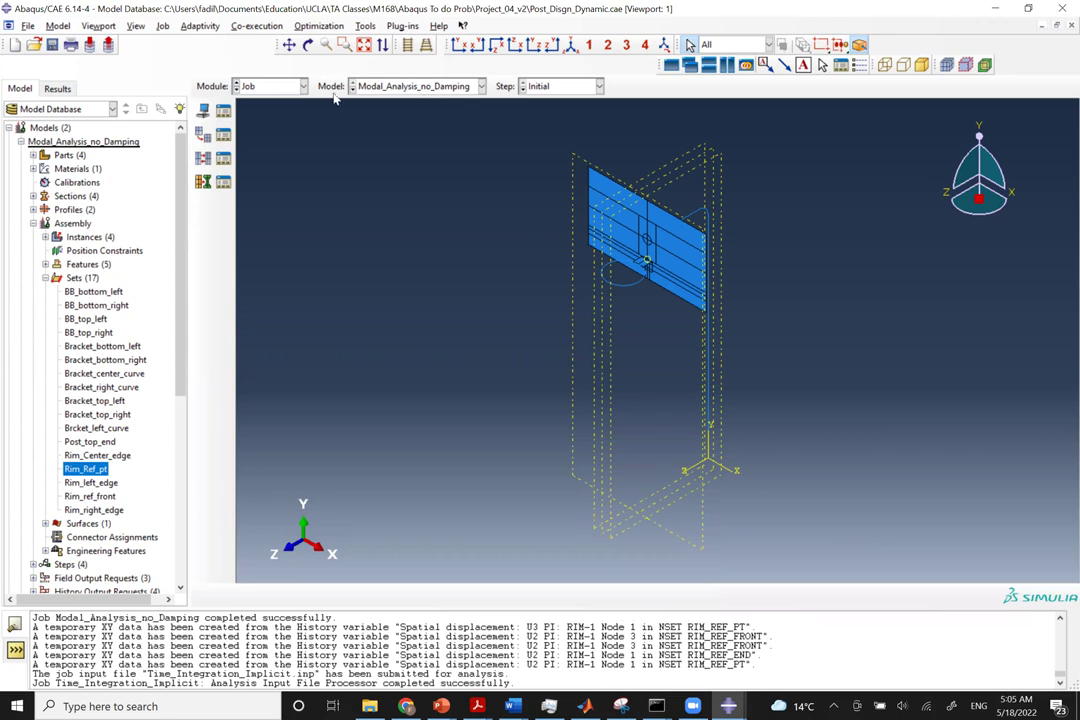
Switch to the Part module and copy the Modal_Analysis_no_Damping model as Modal_Analysis_with_Damping.
left_click(259, 91)
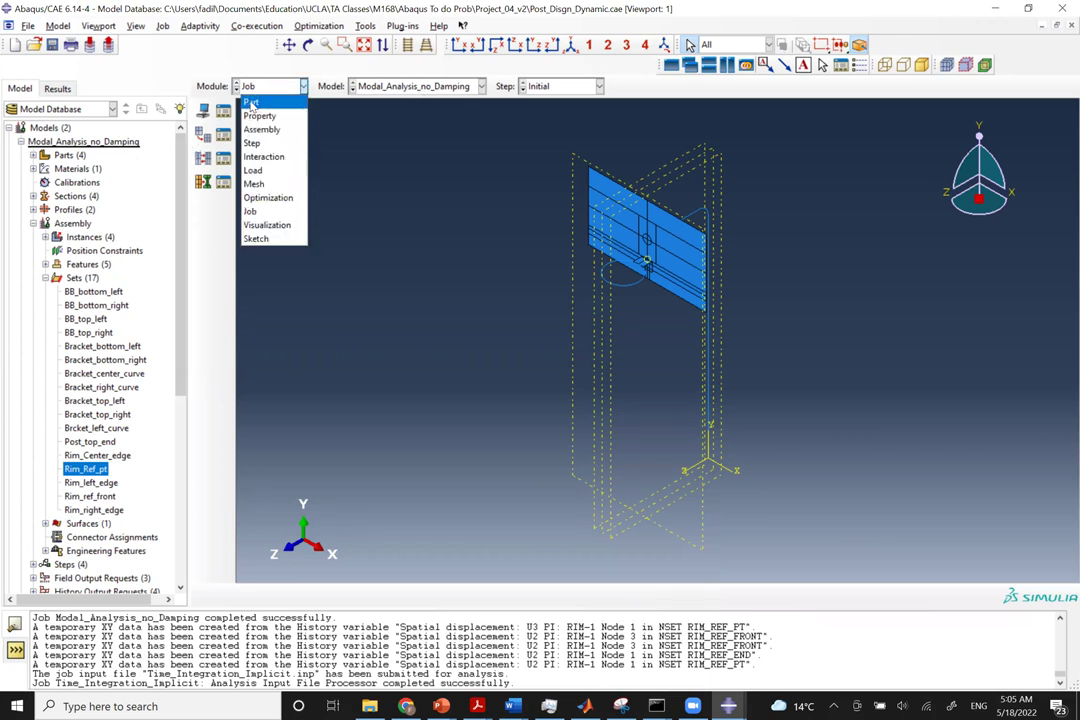
left_click(251, 104)
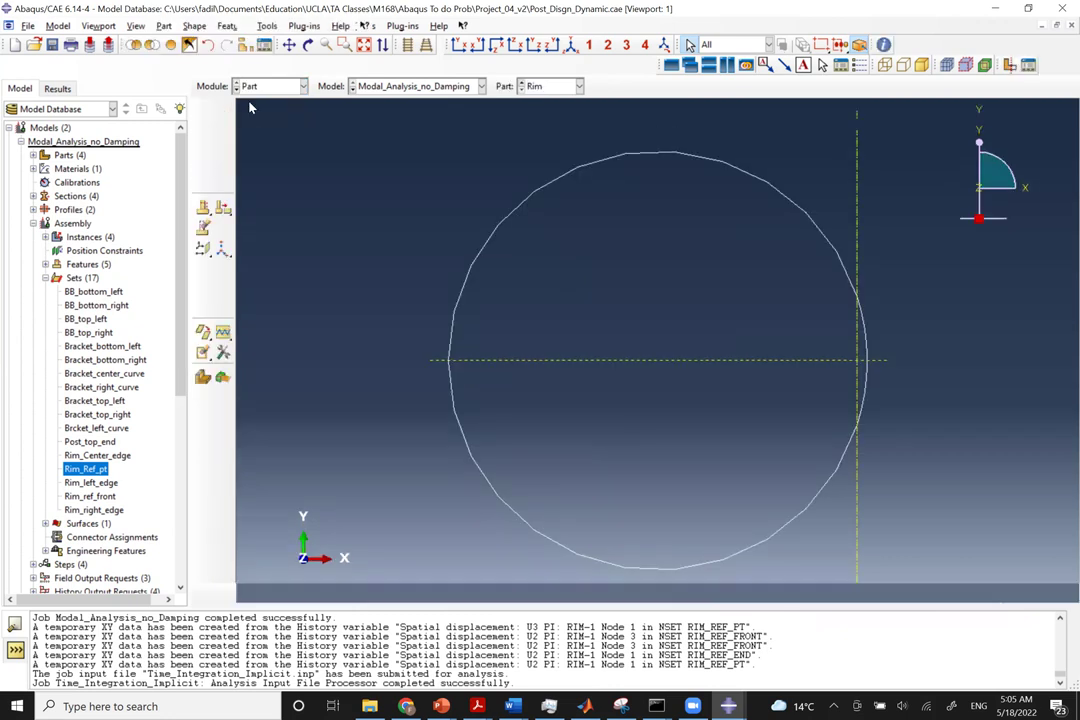
left_click(20, 161)
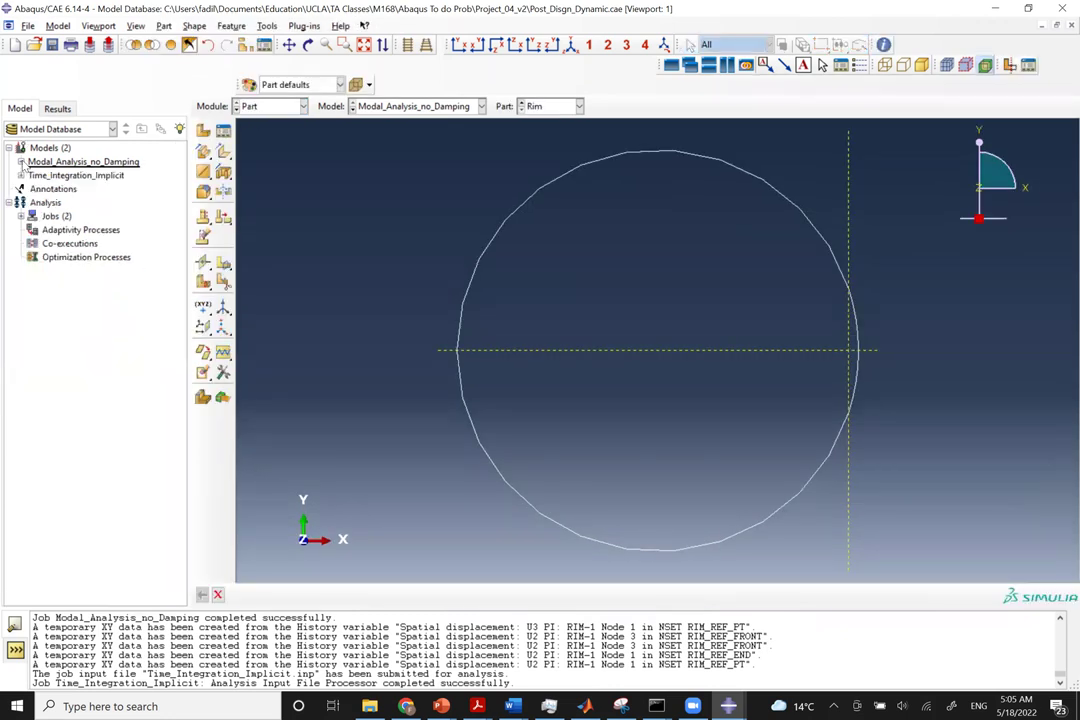
left_click(80, 162)
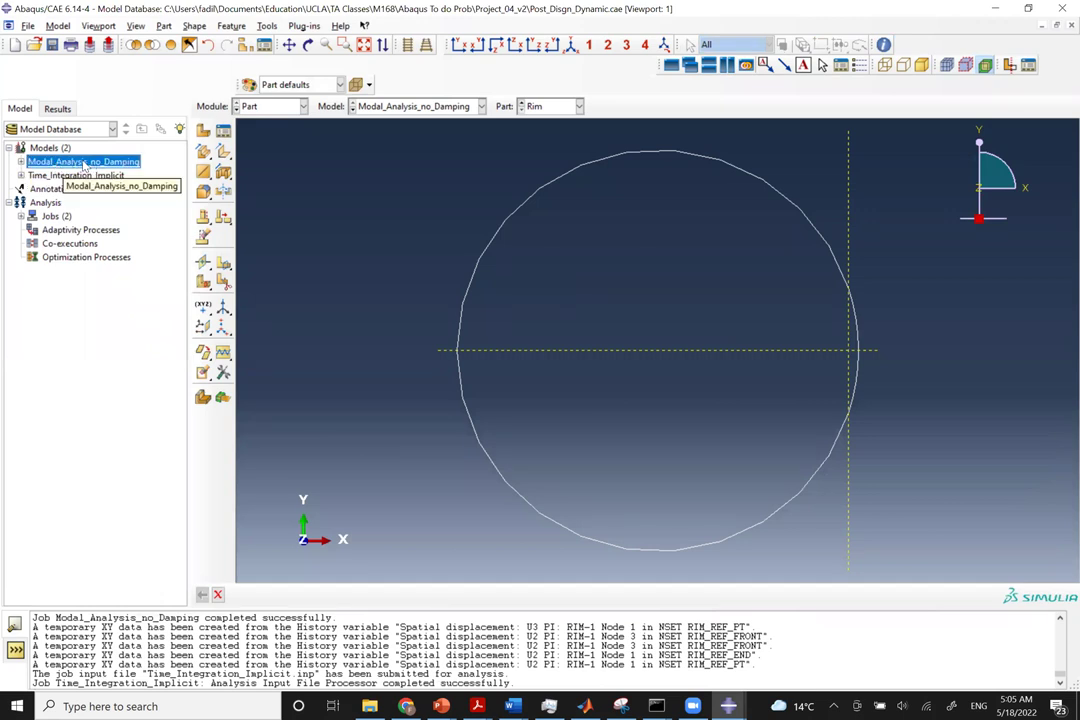
right_click(84, 164)
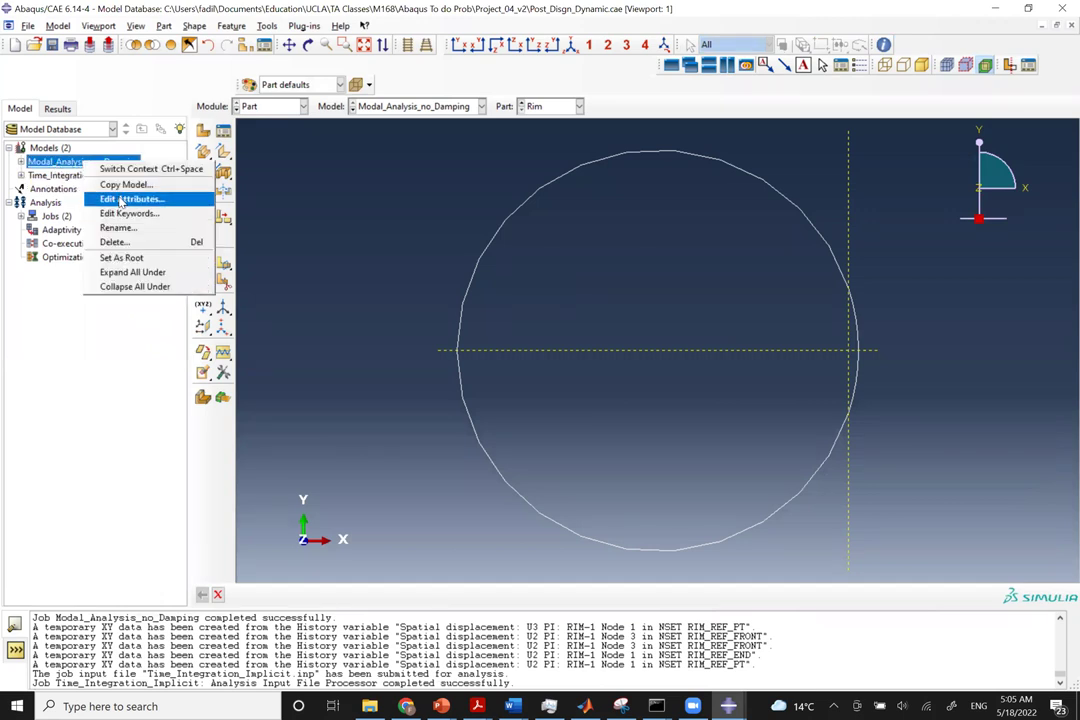
left_click(119, 185)
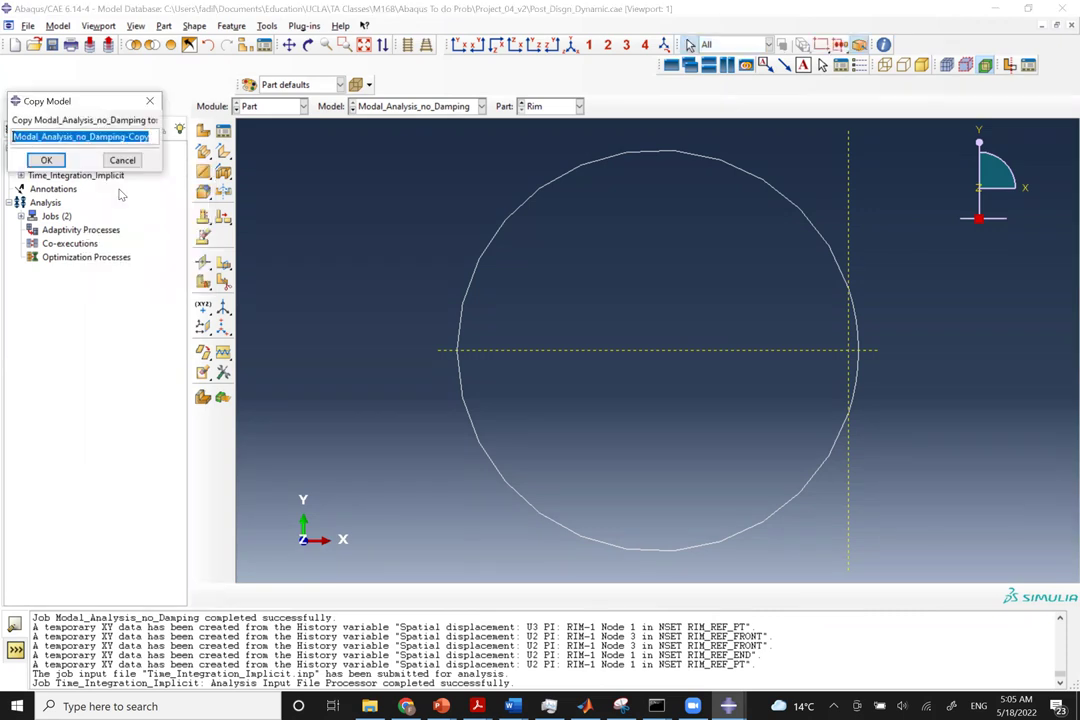
left_click(150, 137)
key("BackSpace")
key("BackSpace")
key("BackSpace")
key("BackSpace")
key("BackSpace")
key("Left")
key("Left")
key("Left")
key("Left")
key("Left")
key("Left")
key("Left")
key("BackSpace")
key("BackSpace")
type("with")
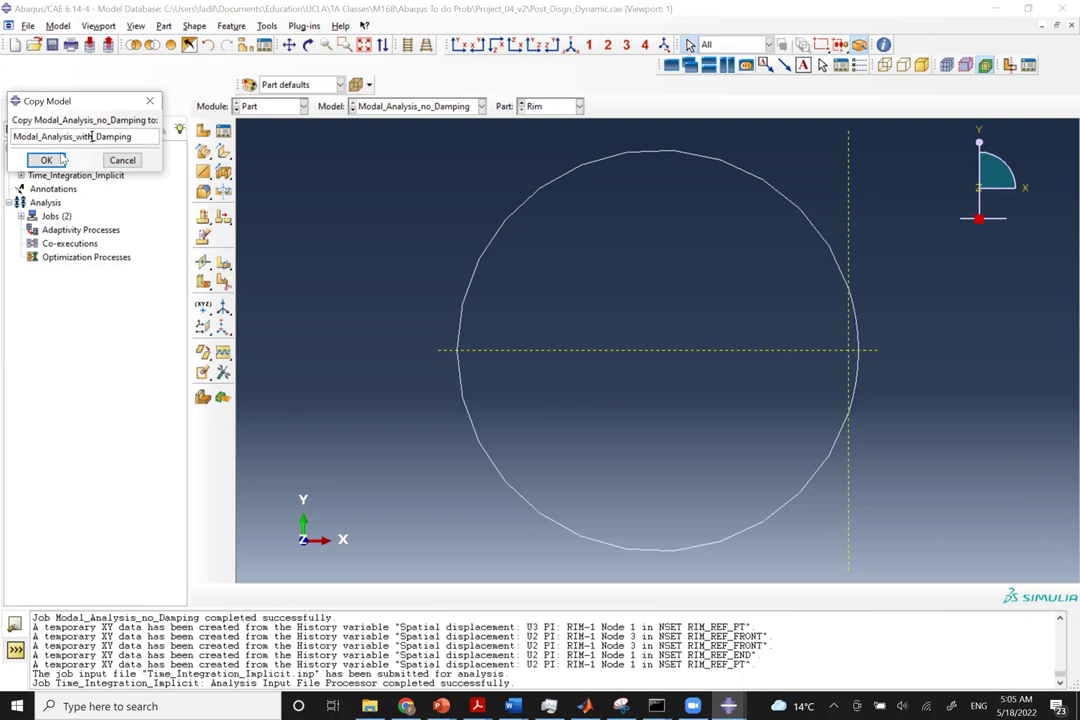
left_click(46, 160)
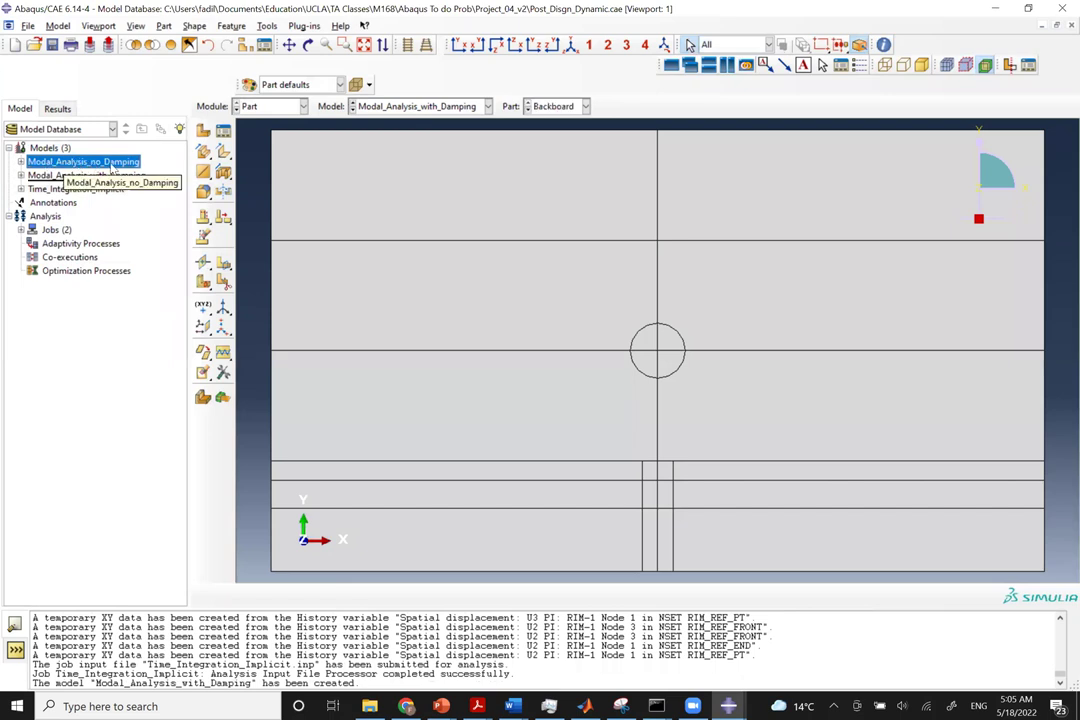
In the Step module for Modal_Analysis_with_Damping, set the Unloading_f step's direct critical damping fraction for modes 1 to 20 to 0.05.
left_click(100, 176)
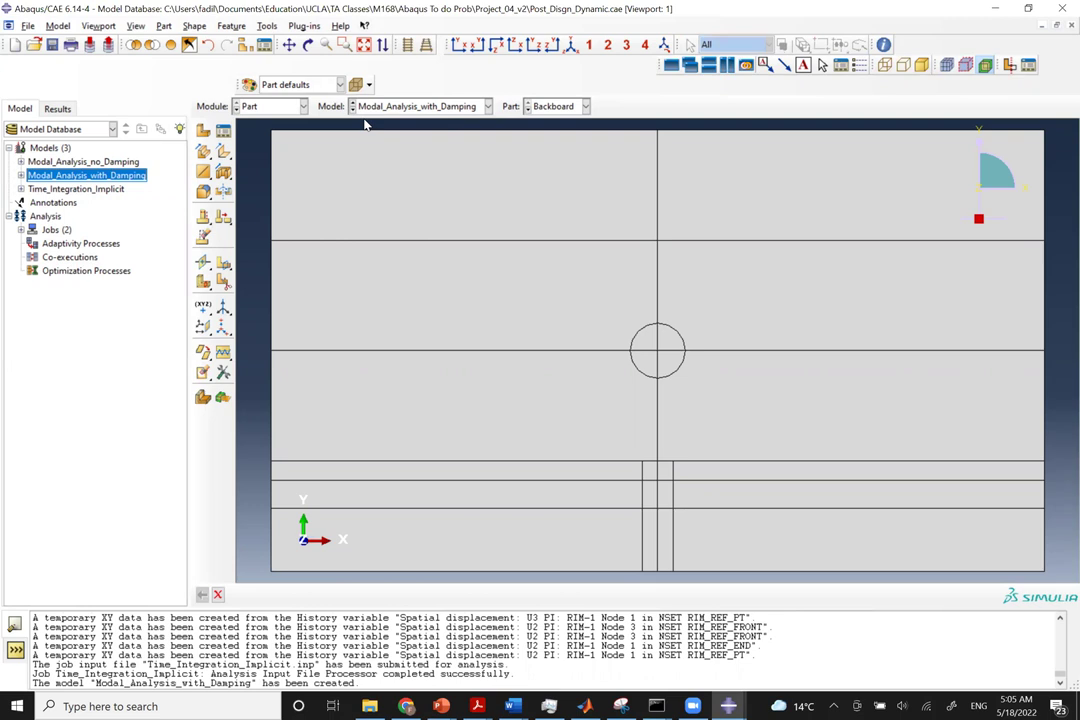
left_click(409, 109)
left_click(407, 111)
left_click(258, 106)
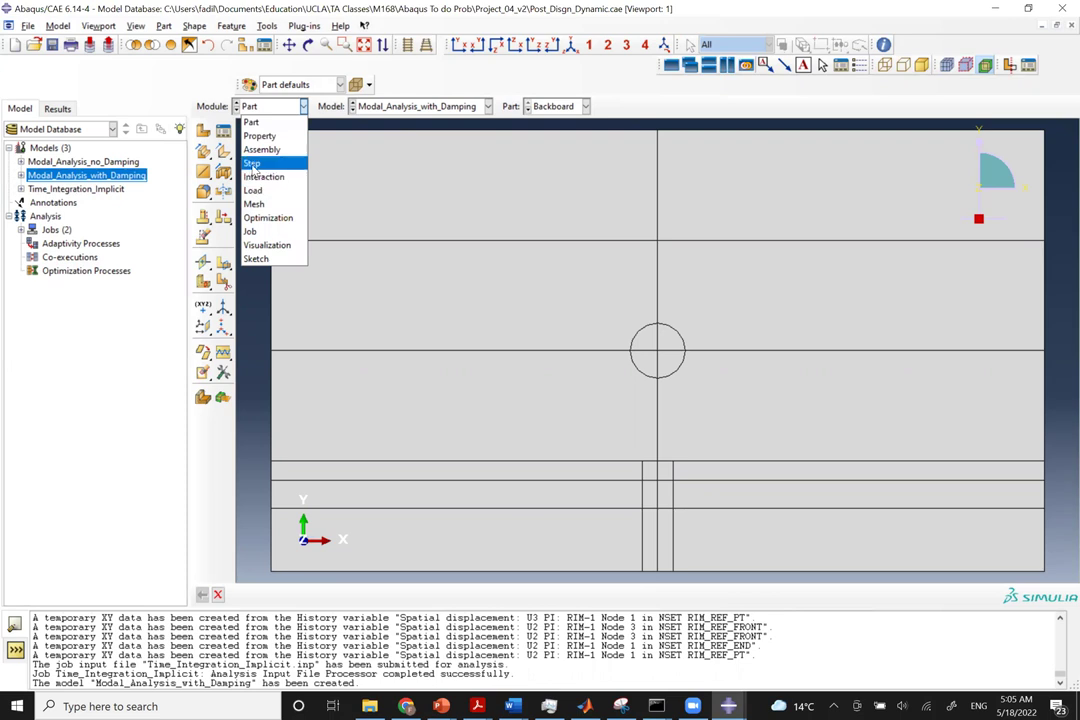
left_click(252, 163)
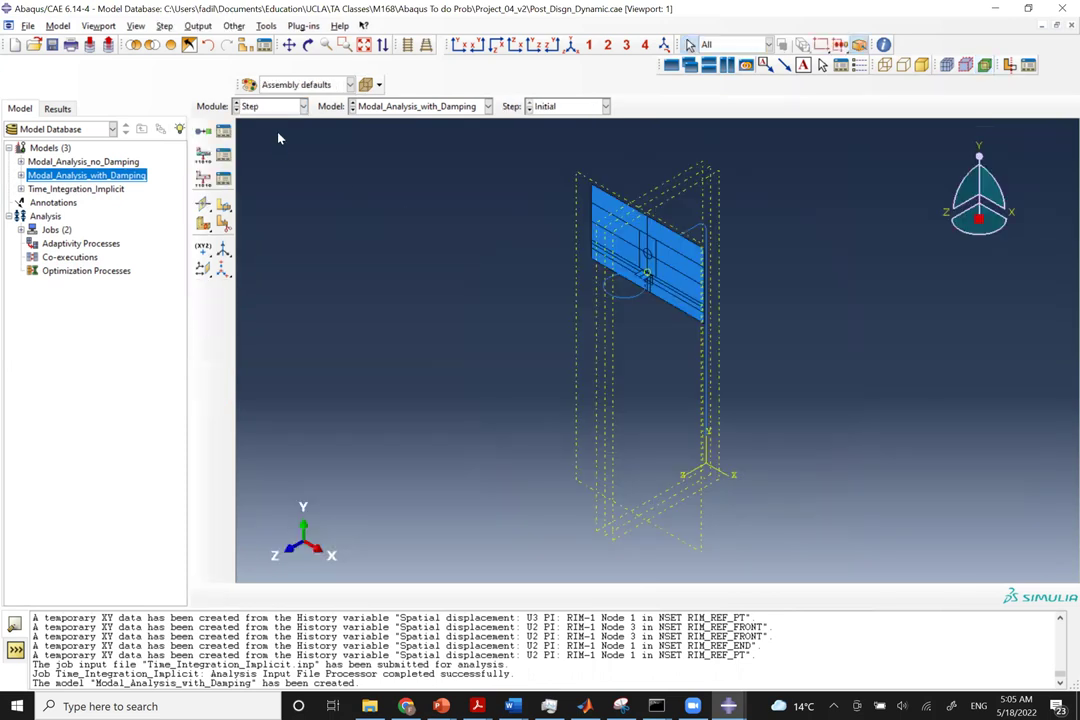
left_click(223, 131)
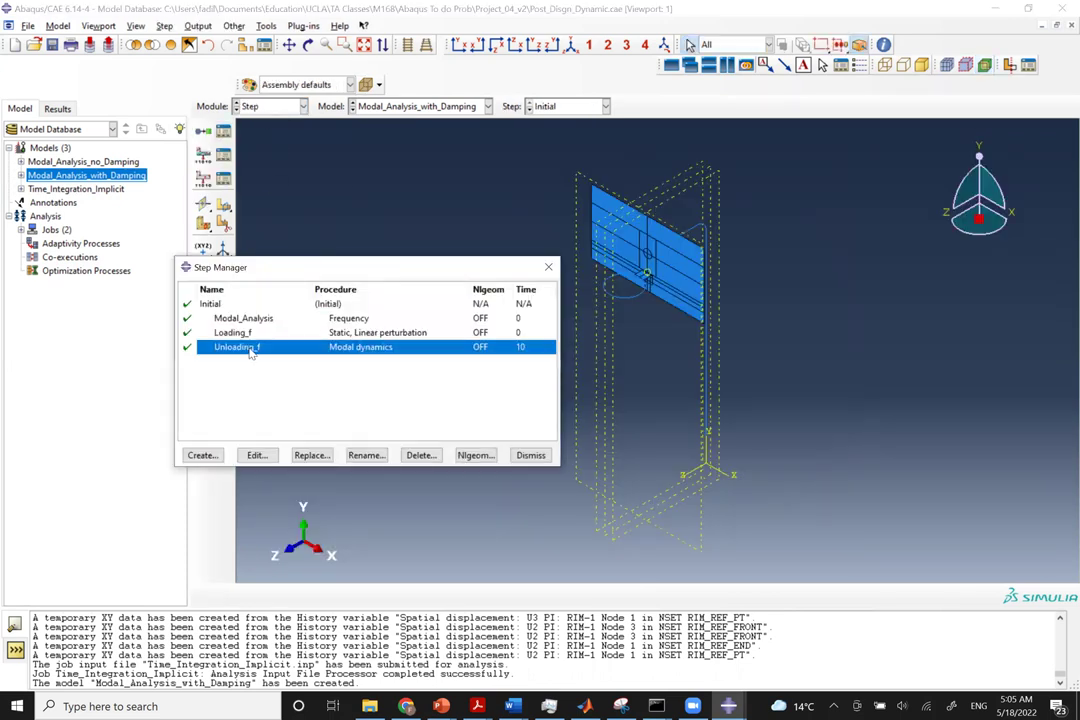
left_click(257, 458)
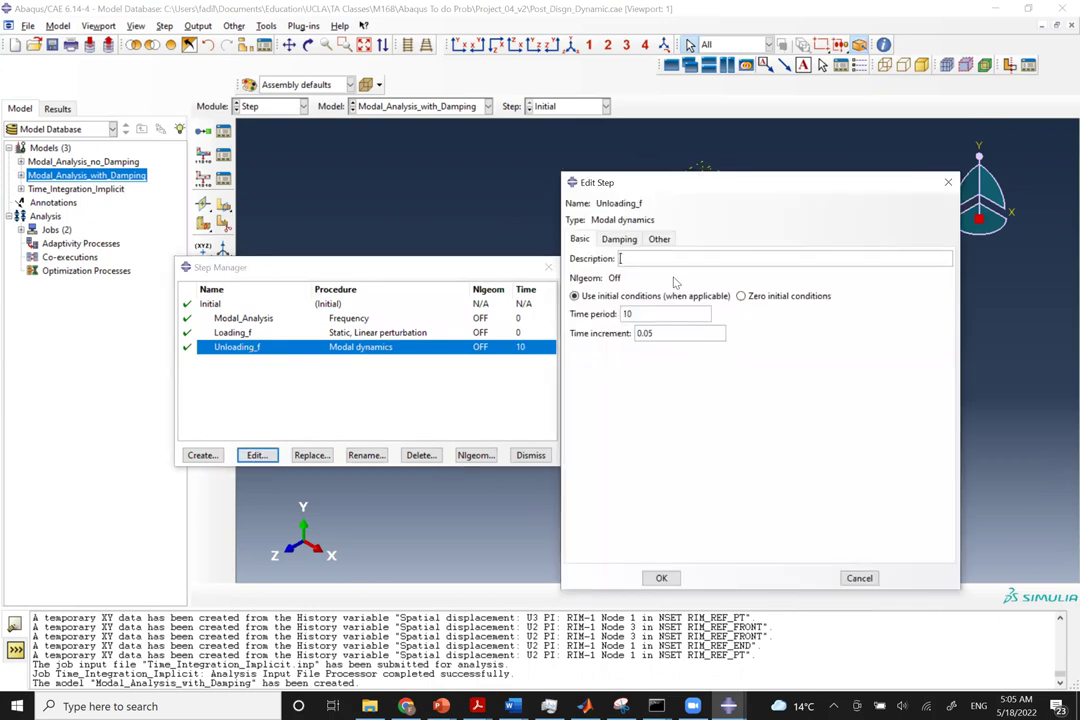
left_click(619, 239)
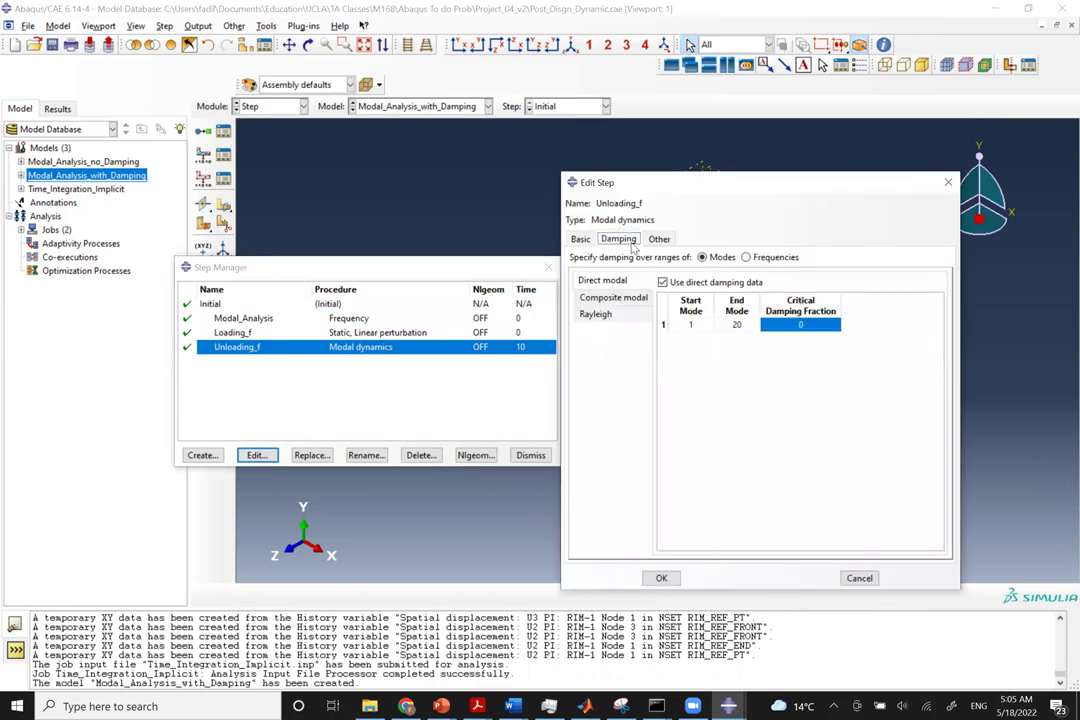
double_click(808, 323)
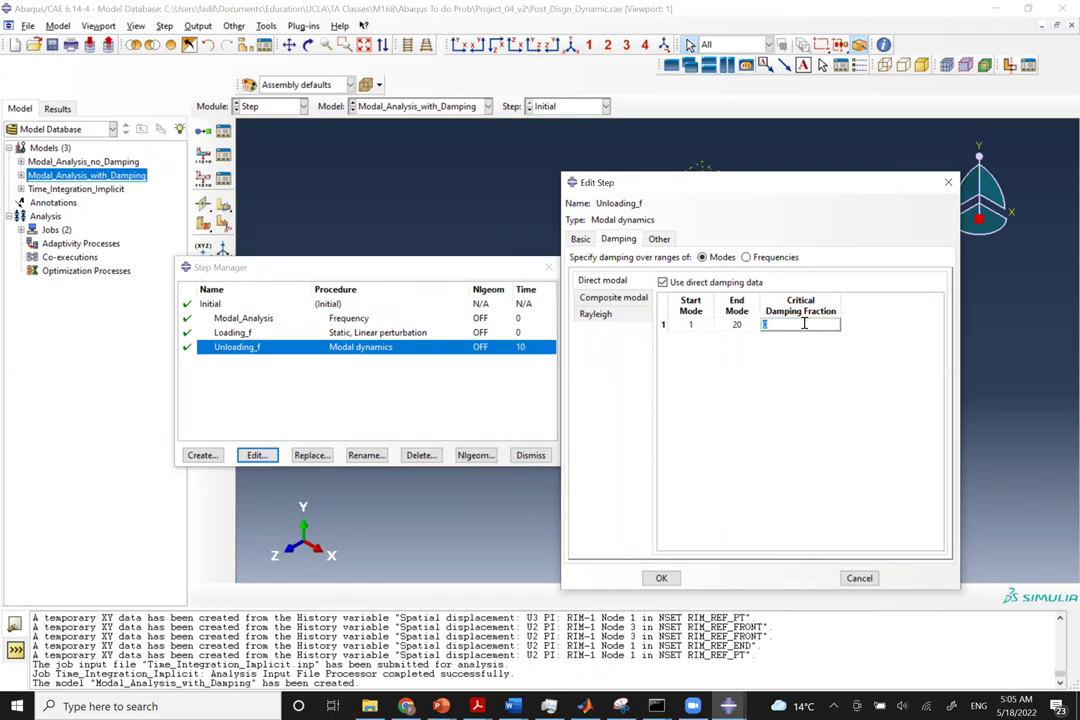
type("05")
left_click(661, 578)
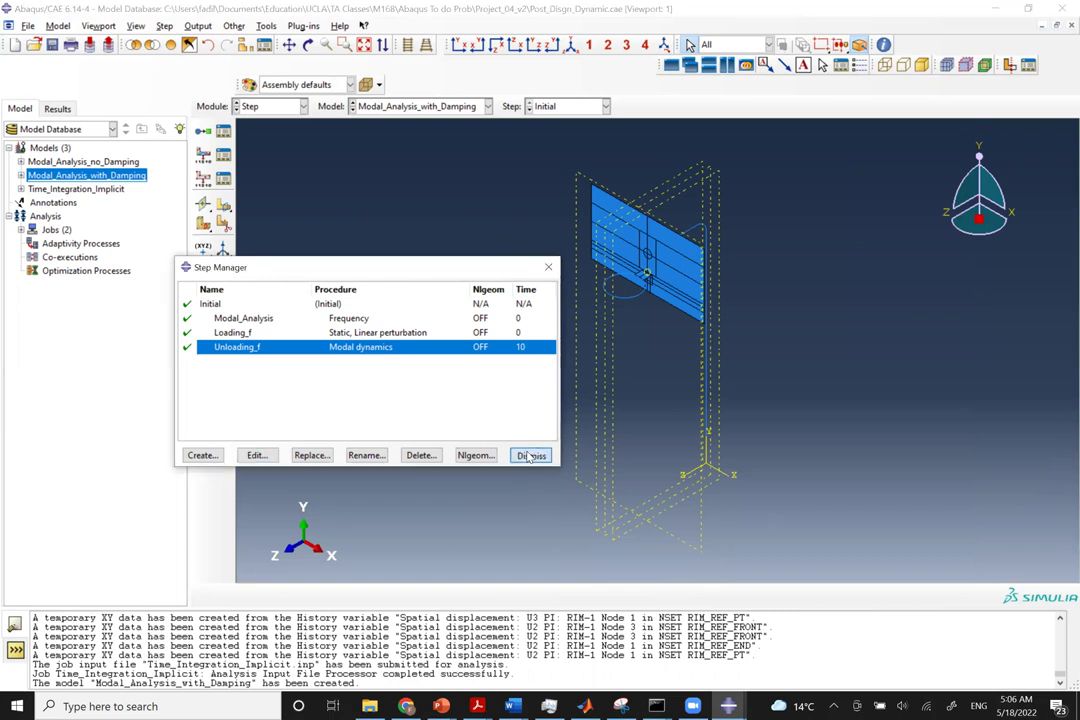
left_click(530, 456)
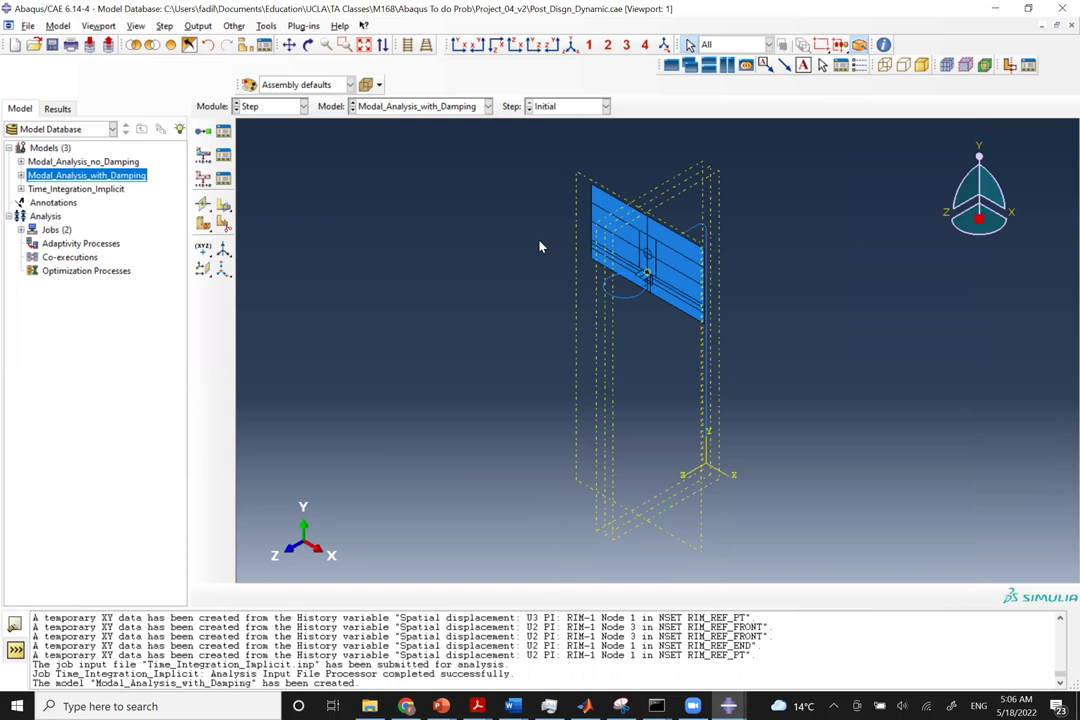
In the Job module, create a full-analysis job named Modal_Analysis_with_Damping for the Modal_Analysis_with_Damping model and submit it.
left_click(277, 108)
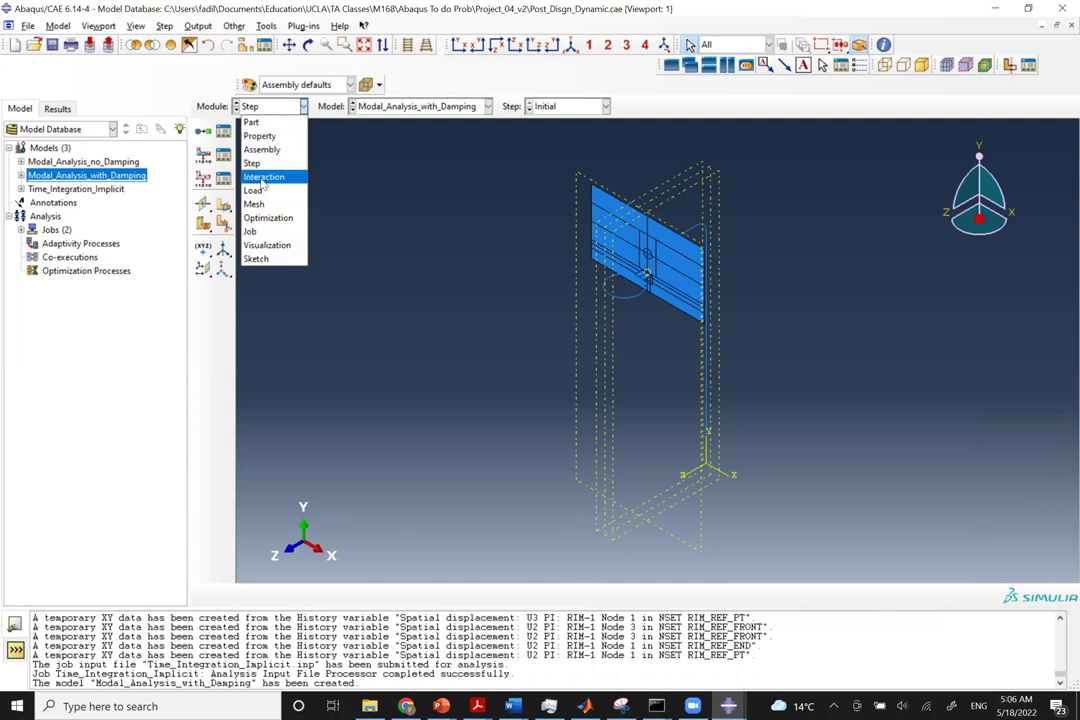
left_click(252, 231)
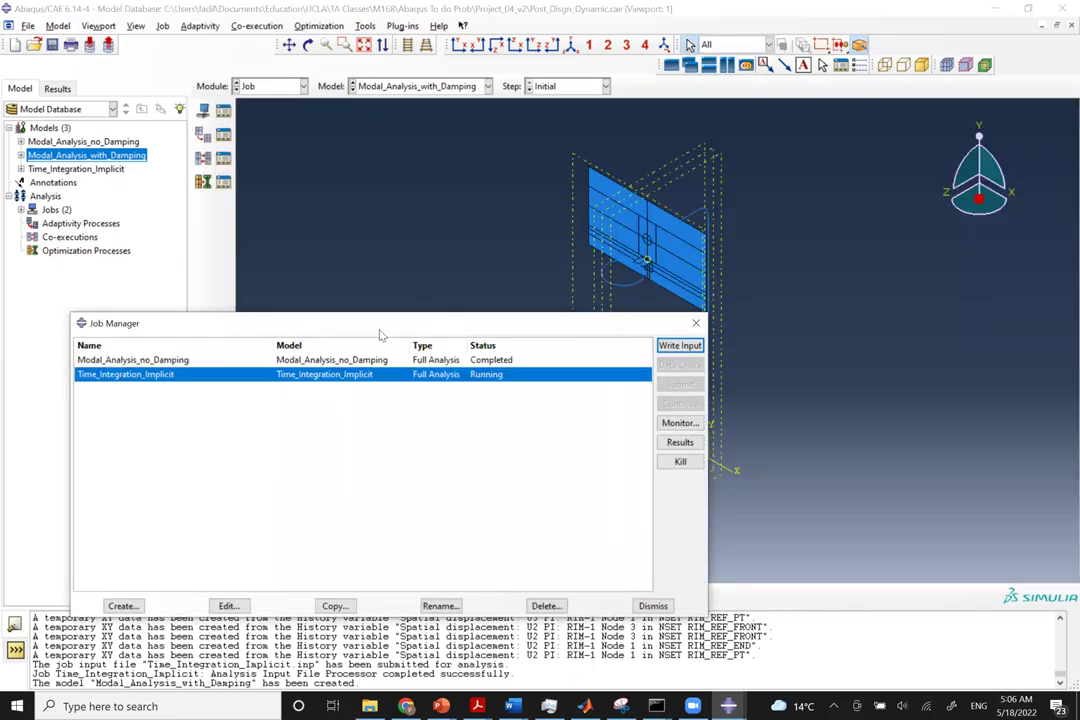
left_click_drag(380, 328, 478, 269)
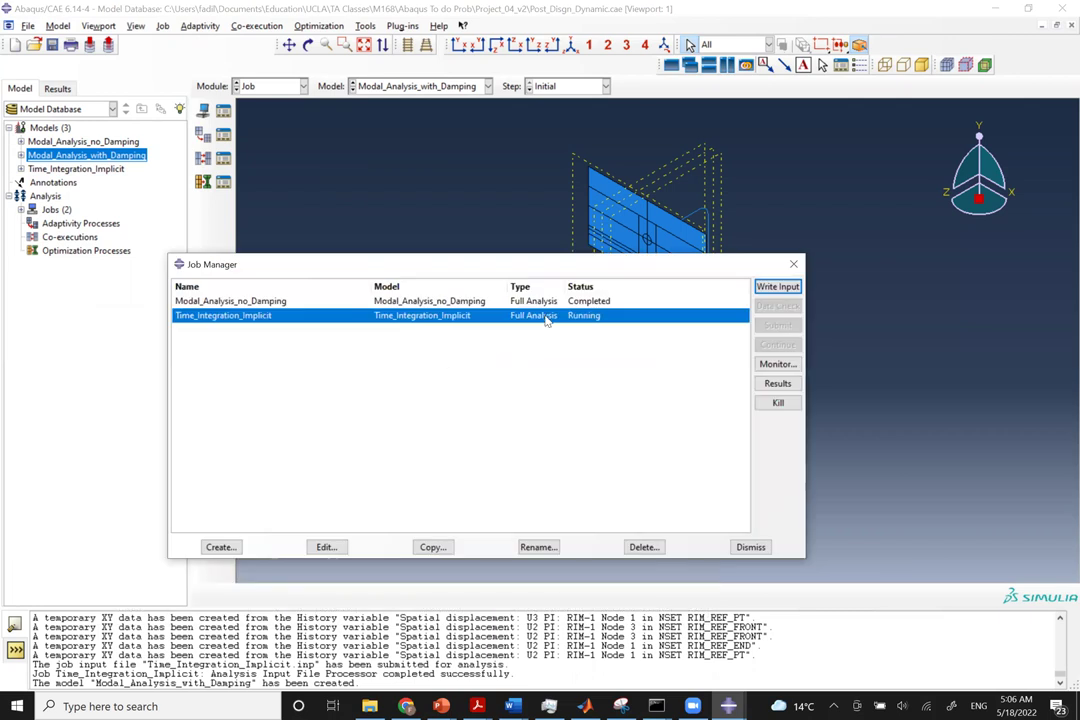
left_click(221, 547)
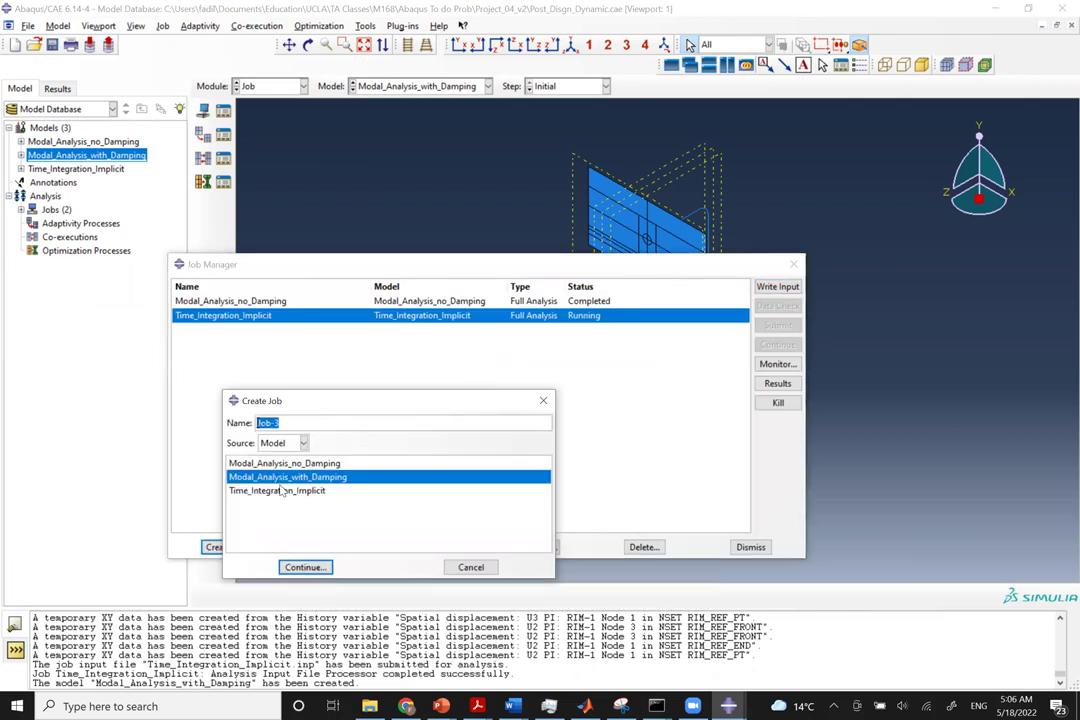
type("Modal_Analysi")
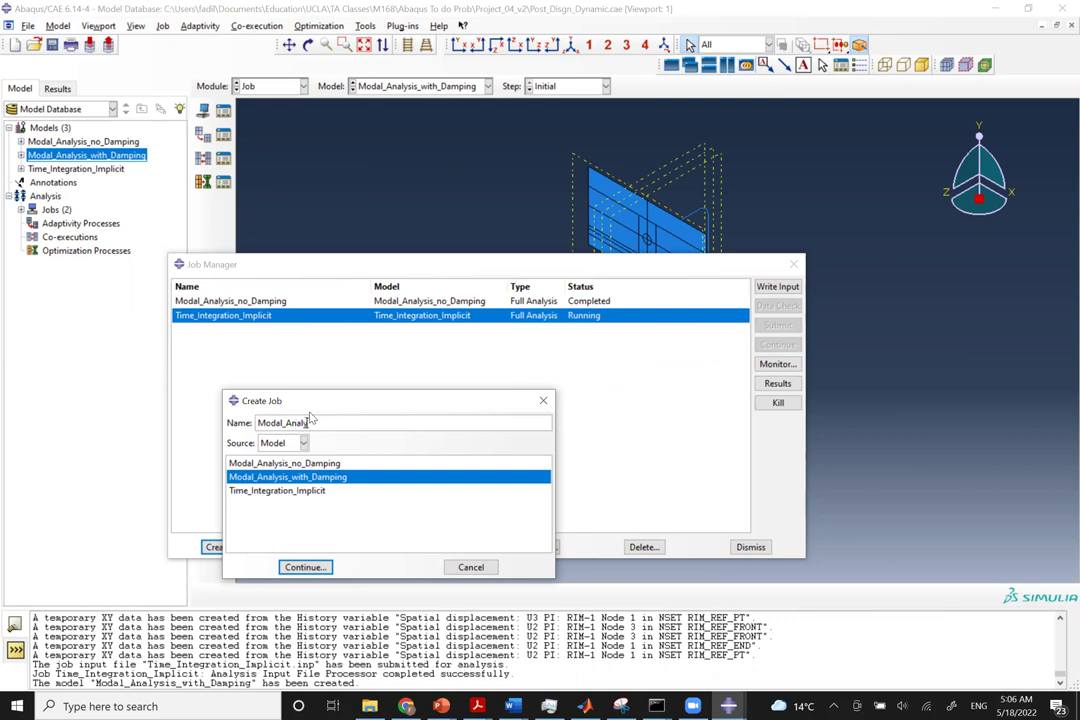
type("s_with_Damping")
left_click(308, 569)
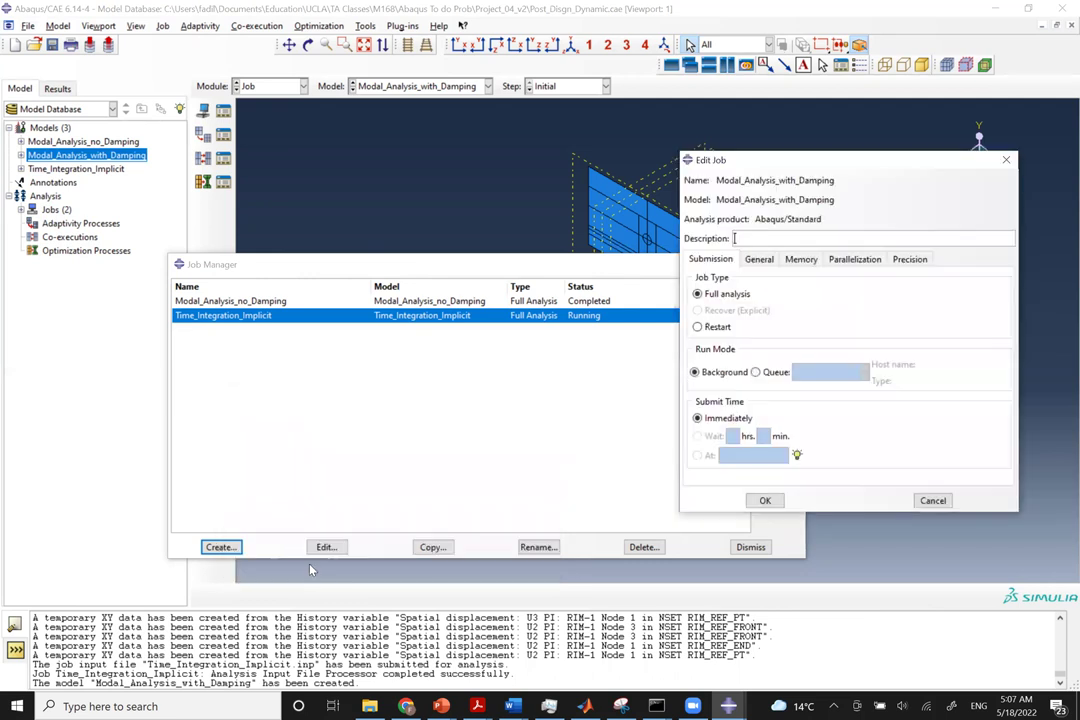
left_click(762, 499)
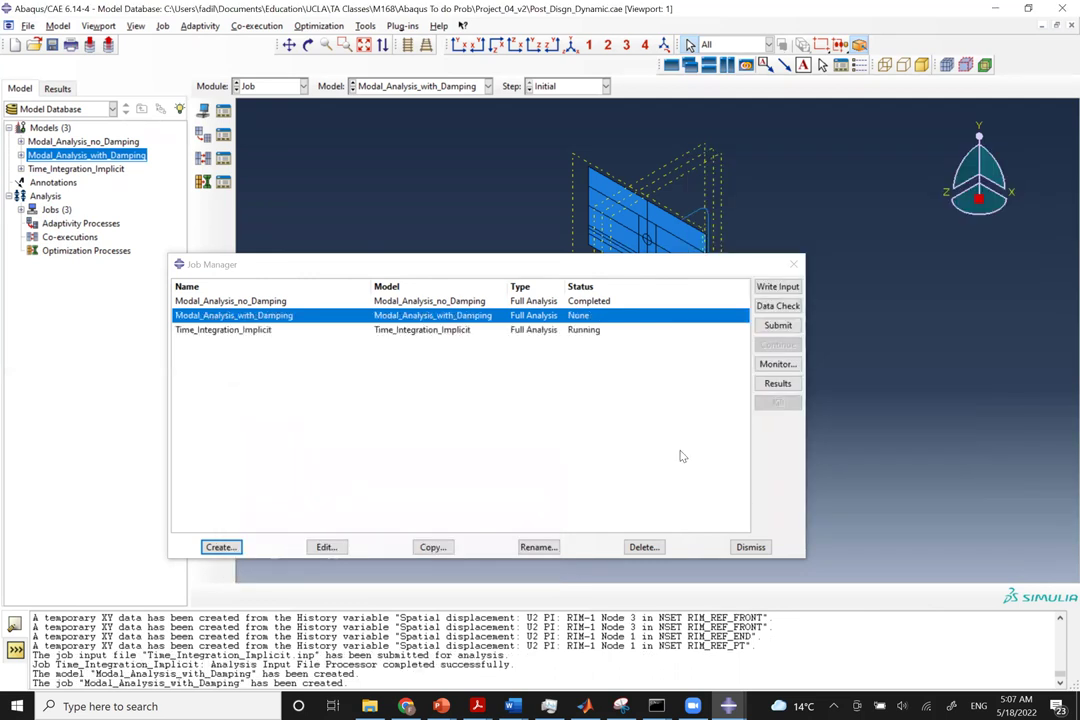
left_click(777, 326)
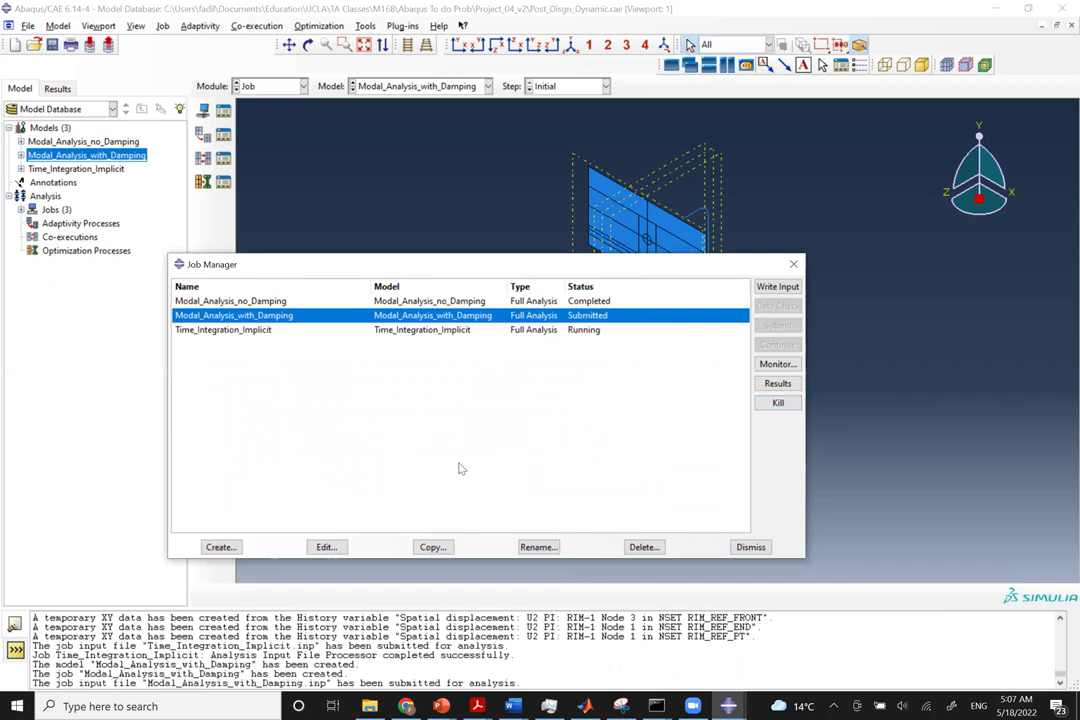
Monitor the Time_Integration_Implicit job and review its increment table, enlarging the table area.
left_click(533, 331)
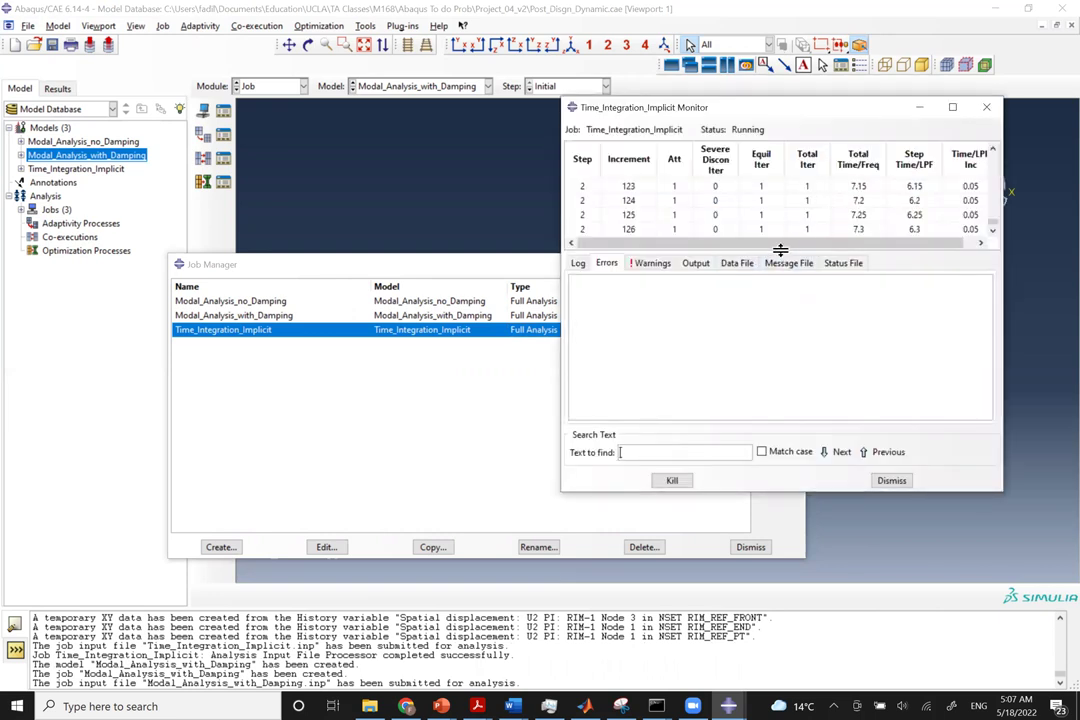
left_click_drag(779, 251, 795, 362)
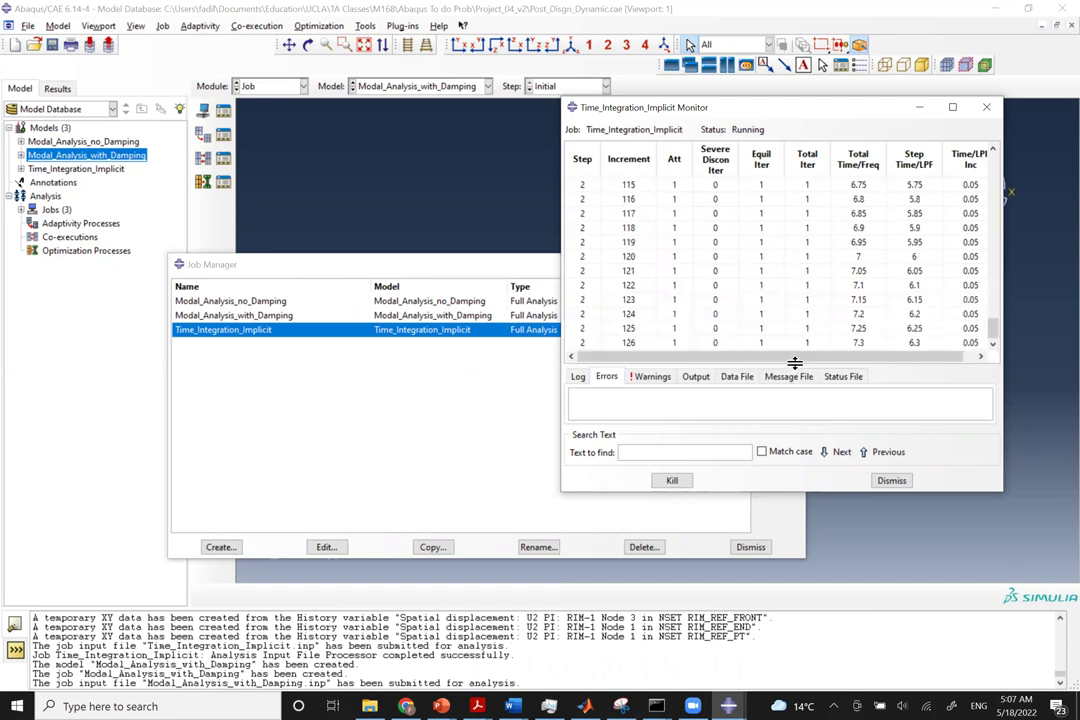
scroll(873, 250, "up", 8)
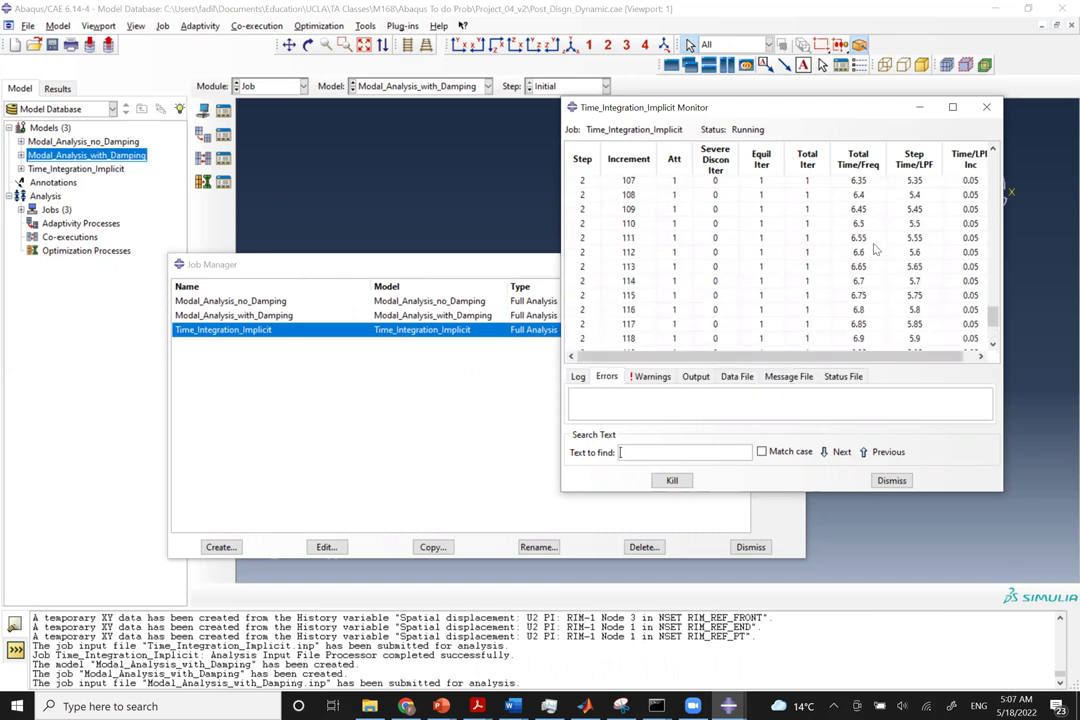
scroll(873, 250, "down", 8)
scroll(875, 248, "down", 2)
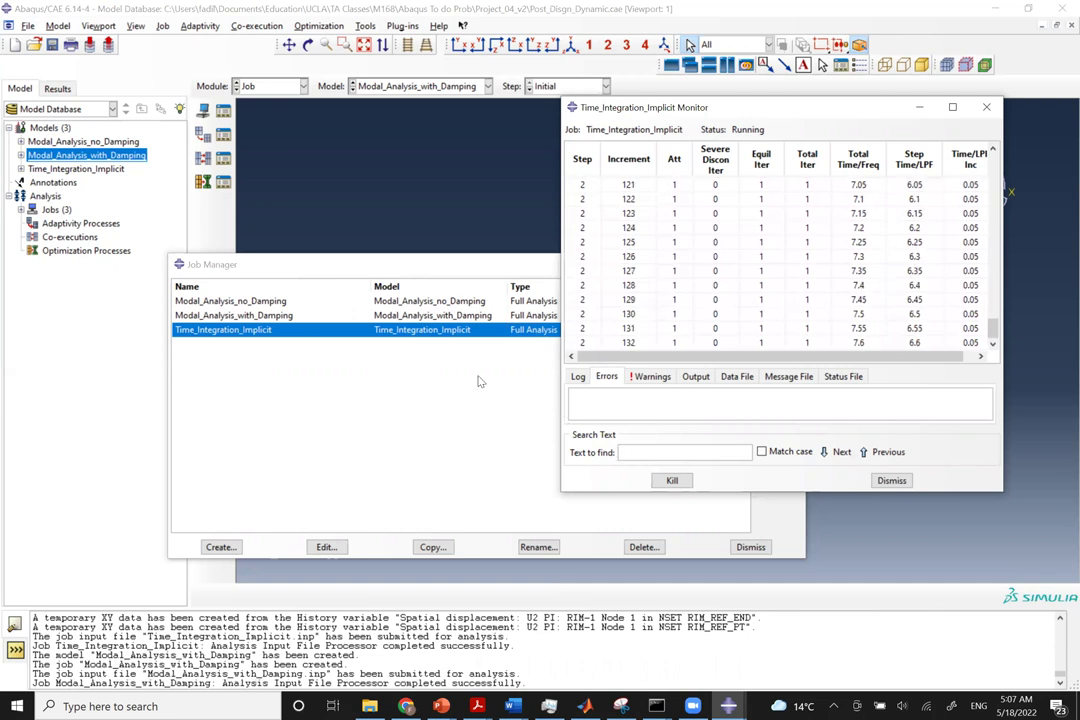
Monitor the Modal_Analysis_with_Damping job alongside the Time_Integration_Implicit monitor until it completes, and close its monitor.
left_click(680, 315)
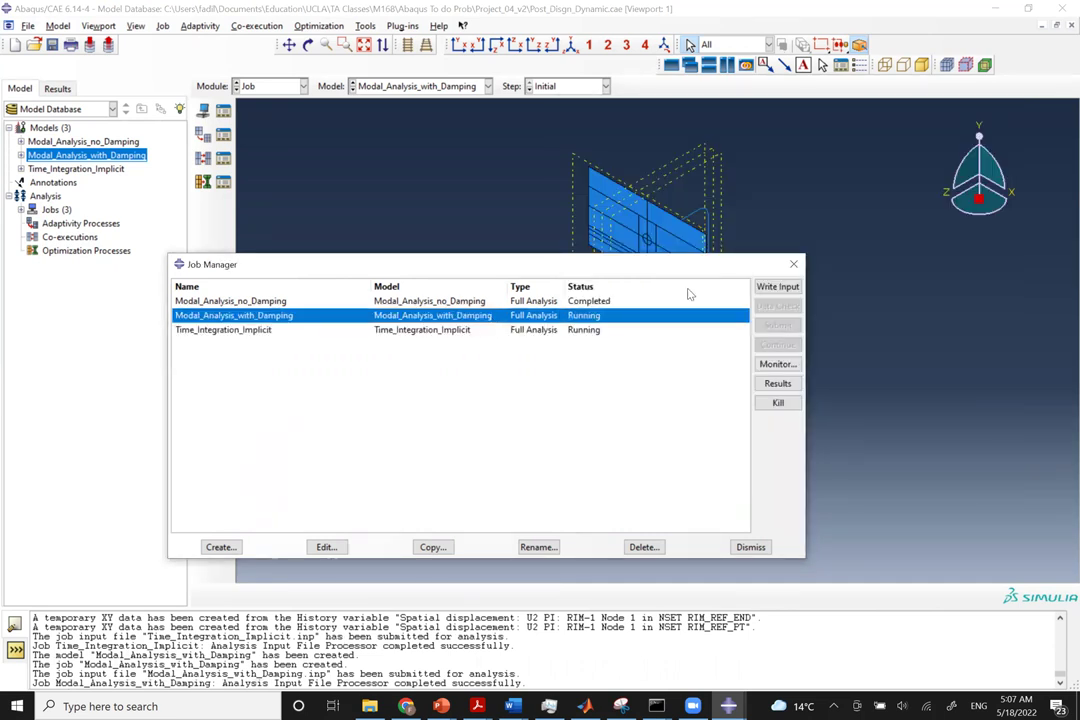
left_click(777, 364)
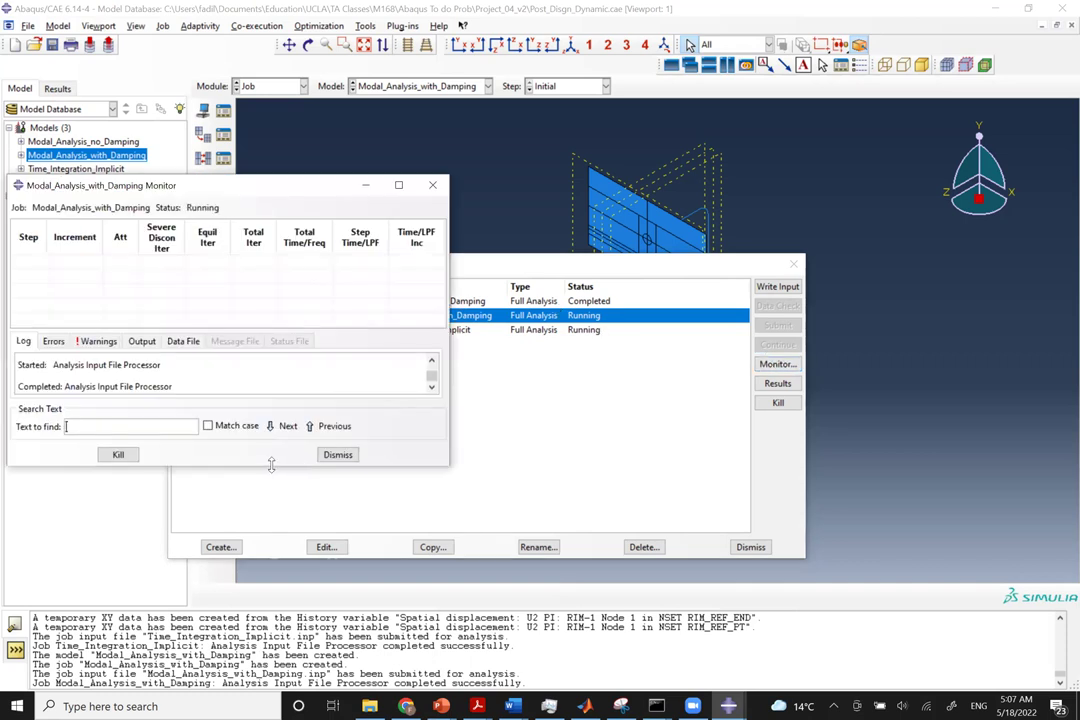
left_click_drag(271, 465, 271, 572)
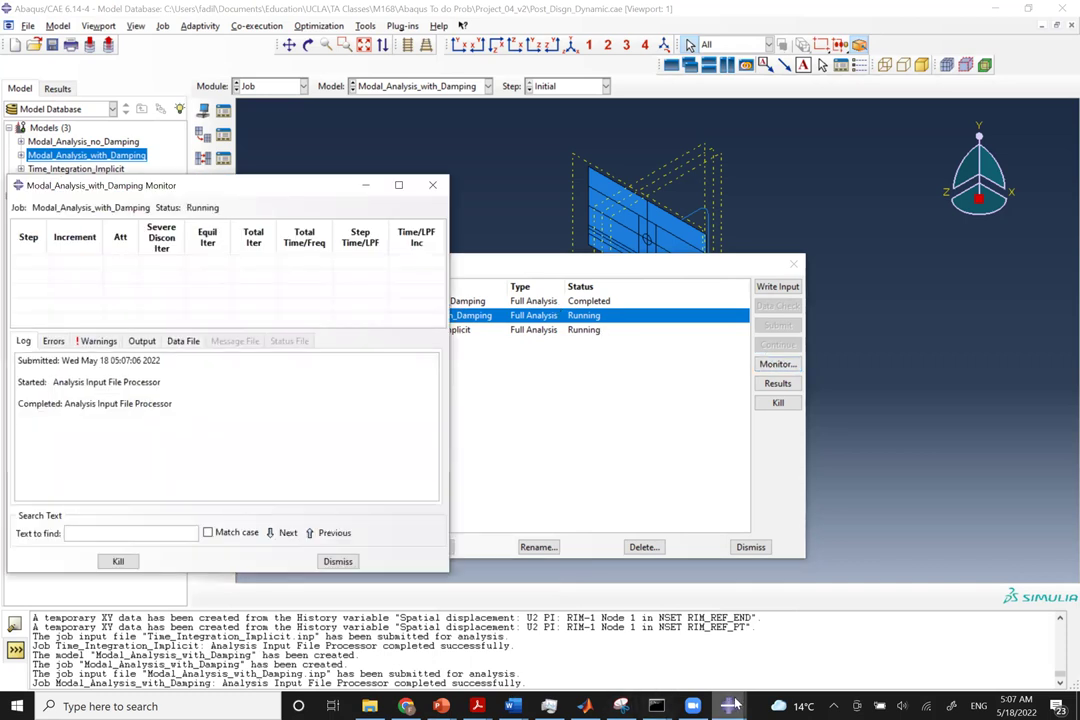
mouse_move(733, 705)
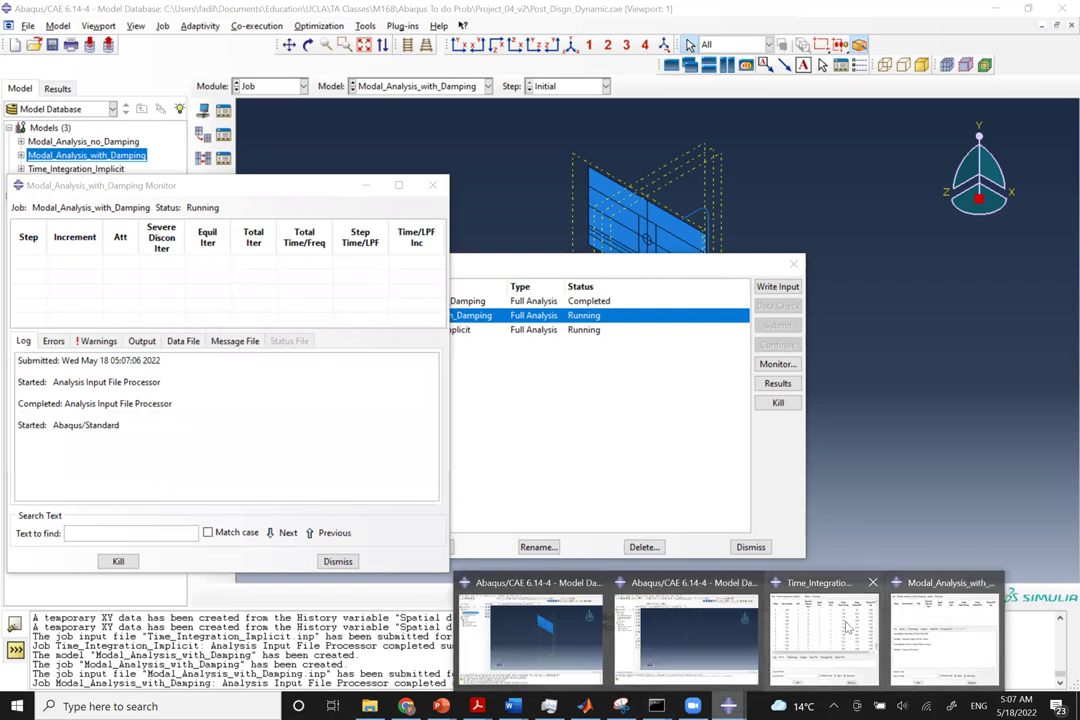
left_click(845, 625)
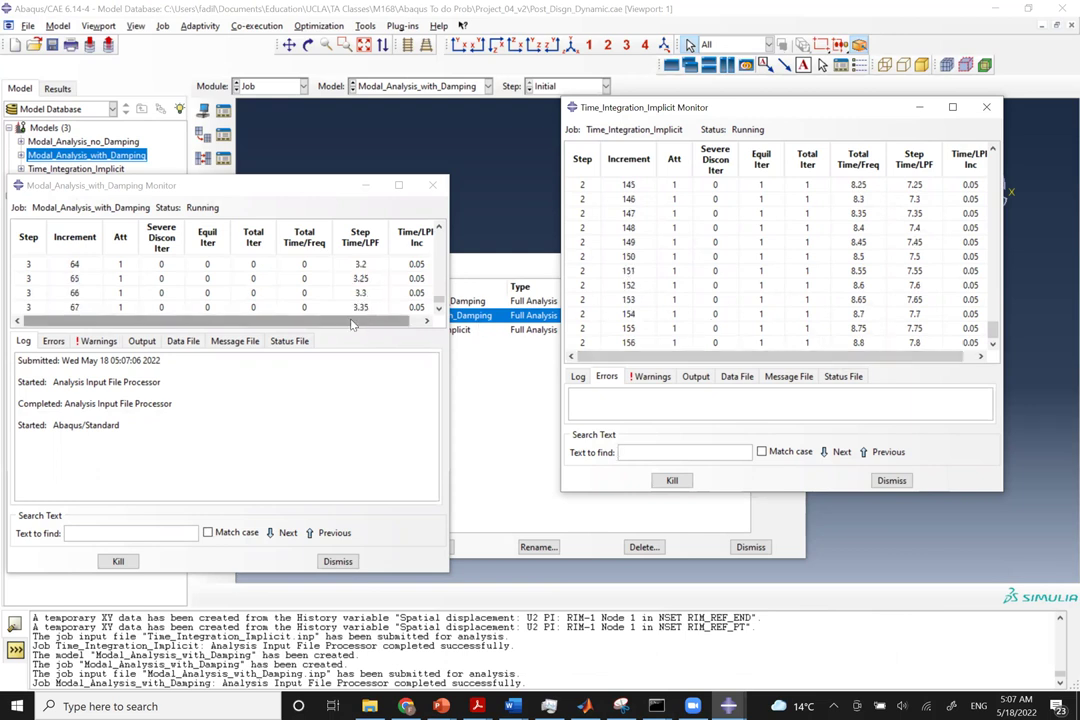
left_click_drag(355, 330, 340, 416)
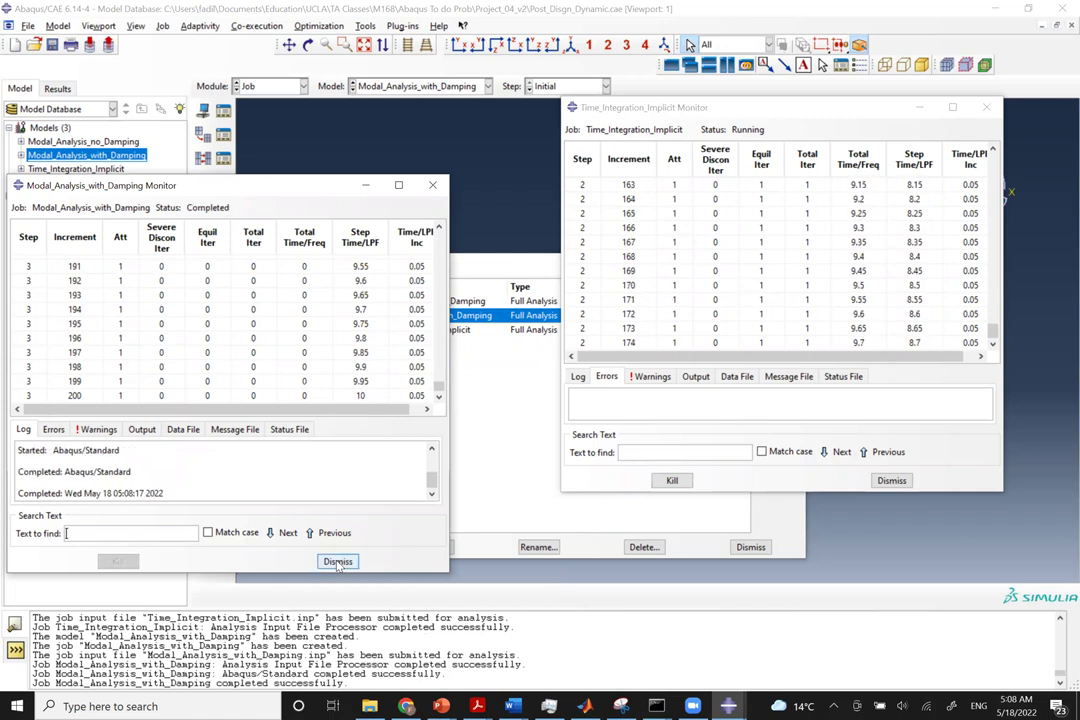
left_click(337, 562)
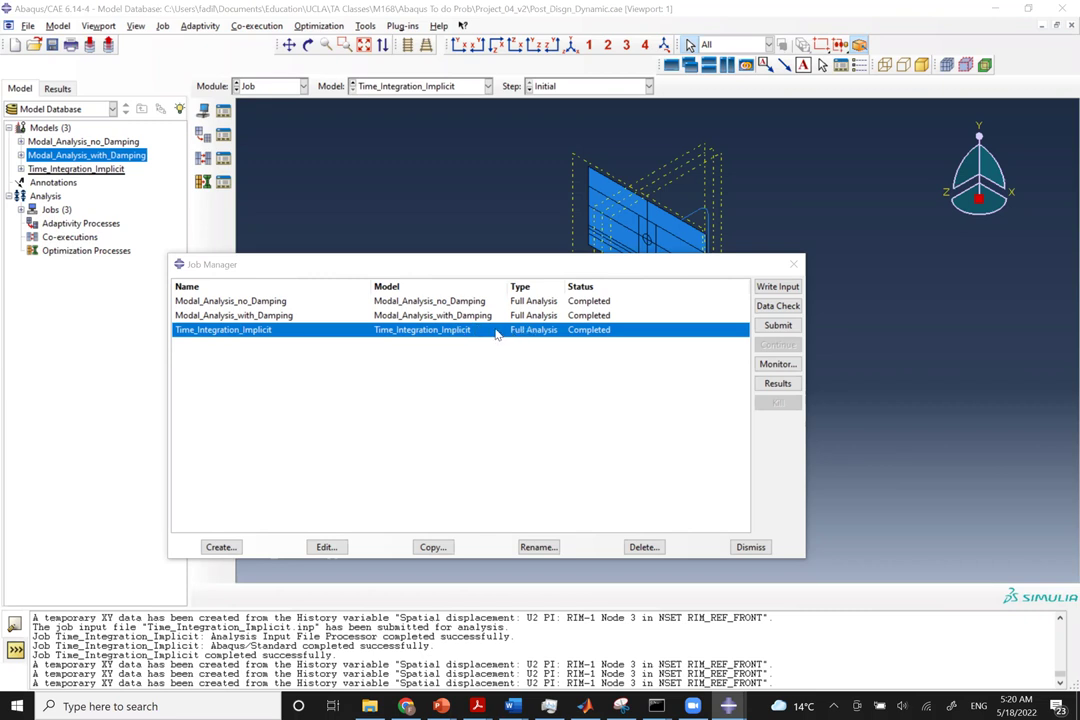
Open the results of the completed Time_Integration_Implicit job from the job manager.
left_click(429, 303)
left_click(427, 315, "shift")
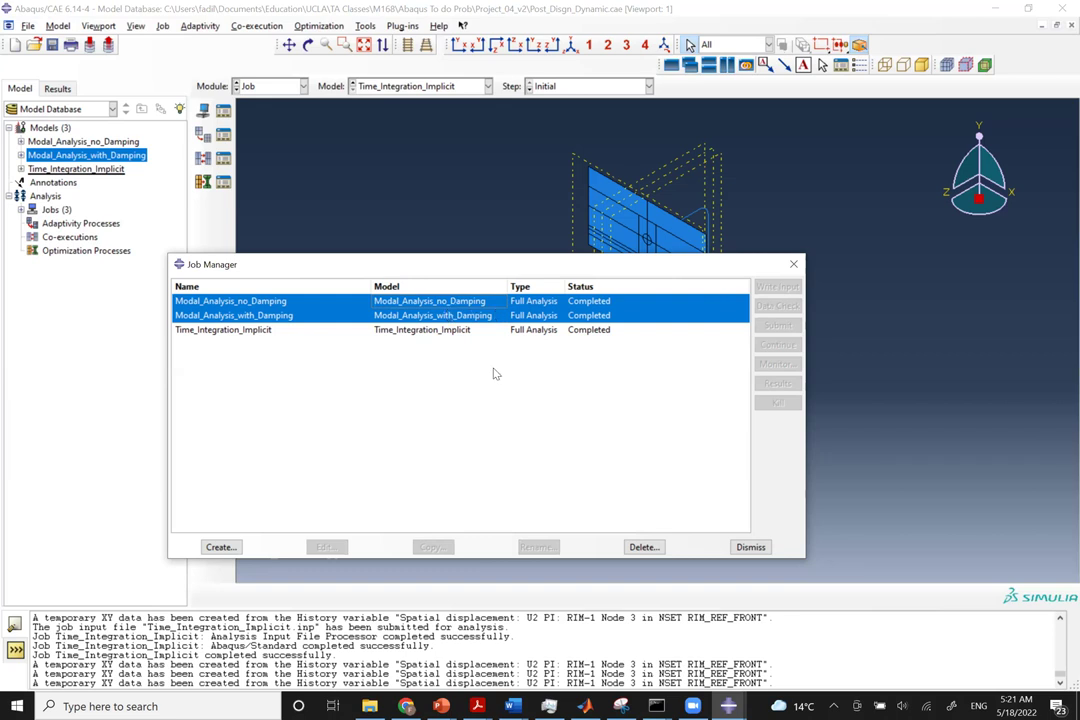
left_click(460, 330)
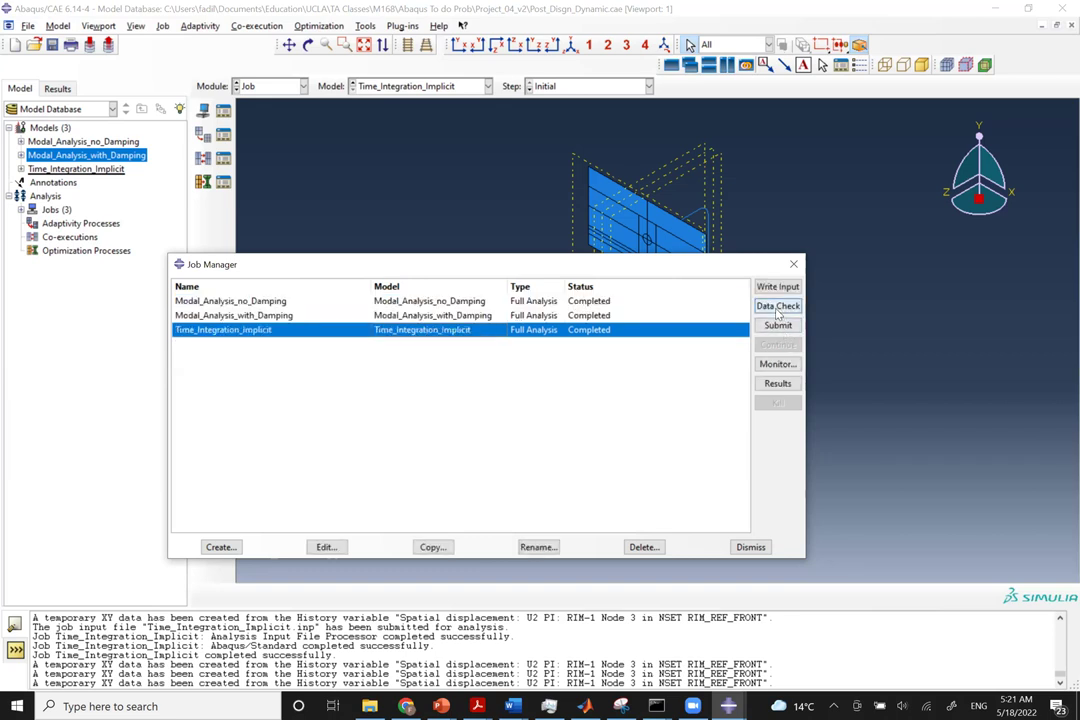
left_click(778, 385)
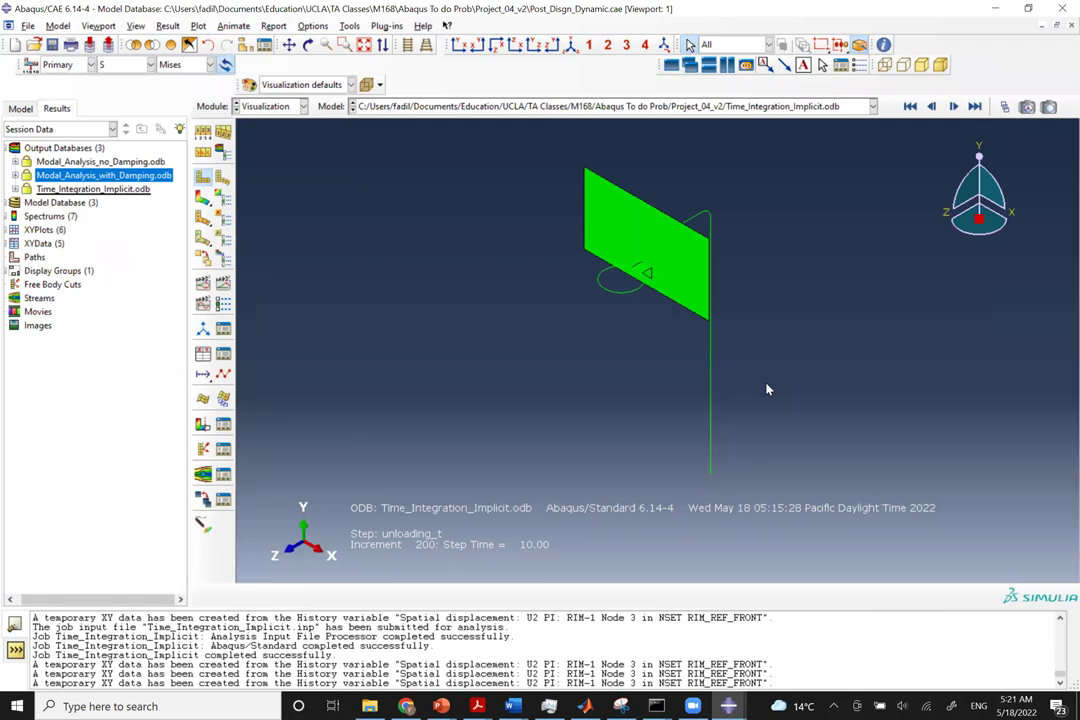
Plot displacement magnitude U as contours on the deformed shape and animate its time history.
left_click(203, 198)
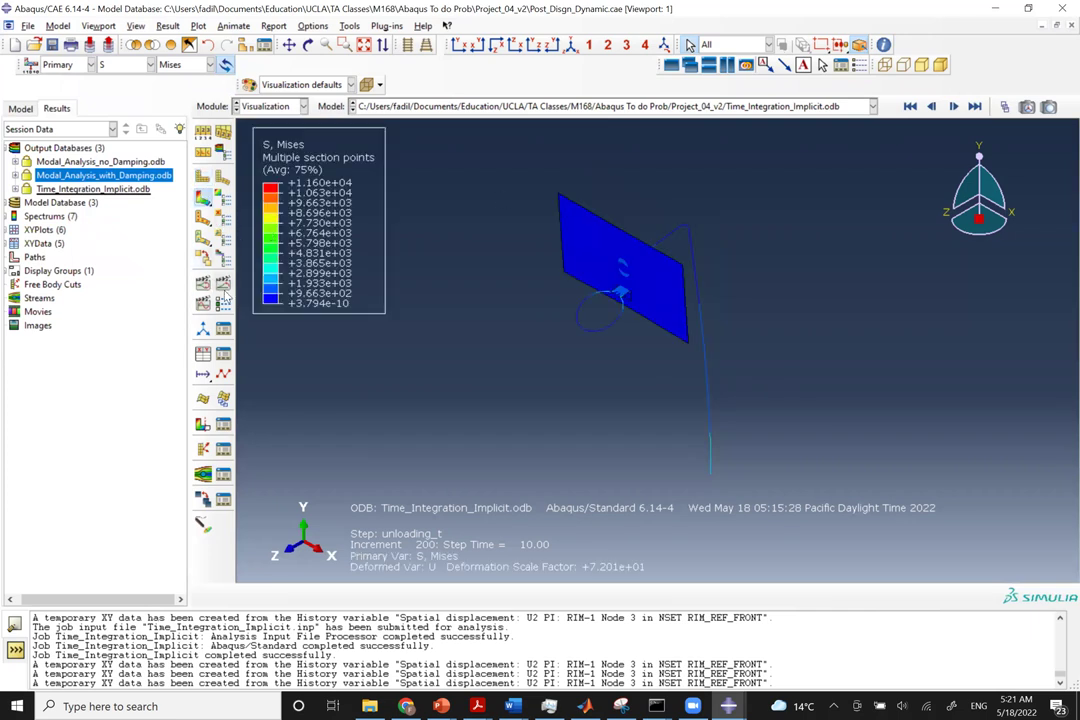
left_click(128, 65)
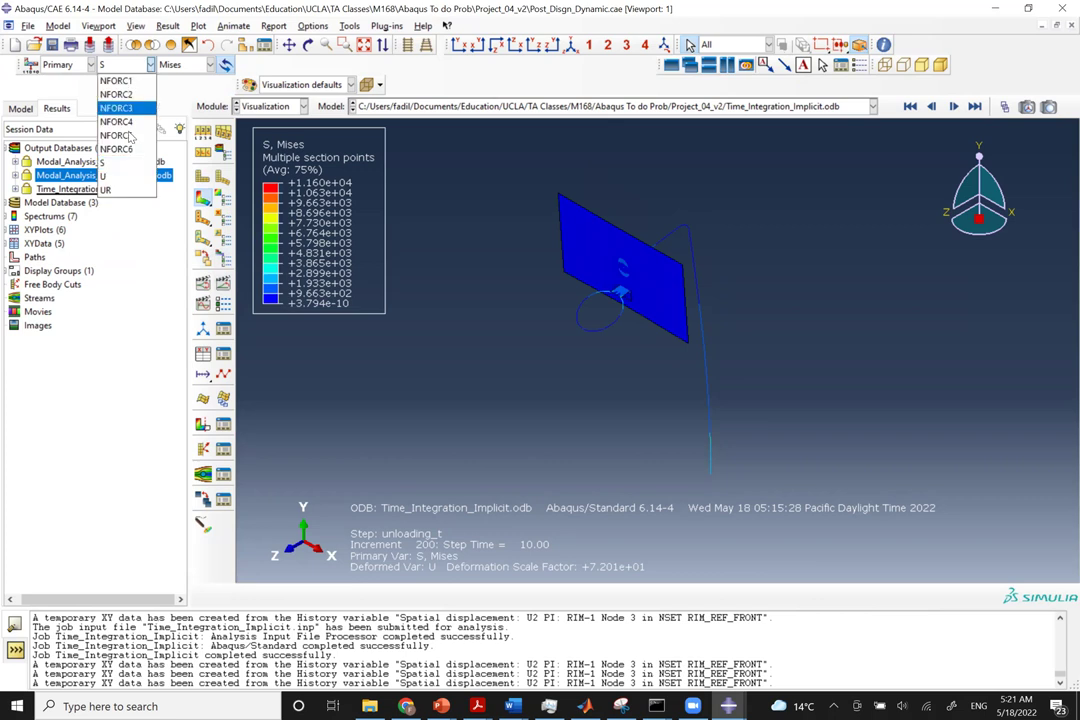
left_click(102, 152)
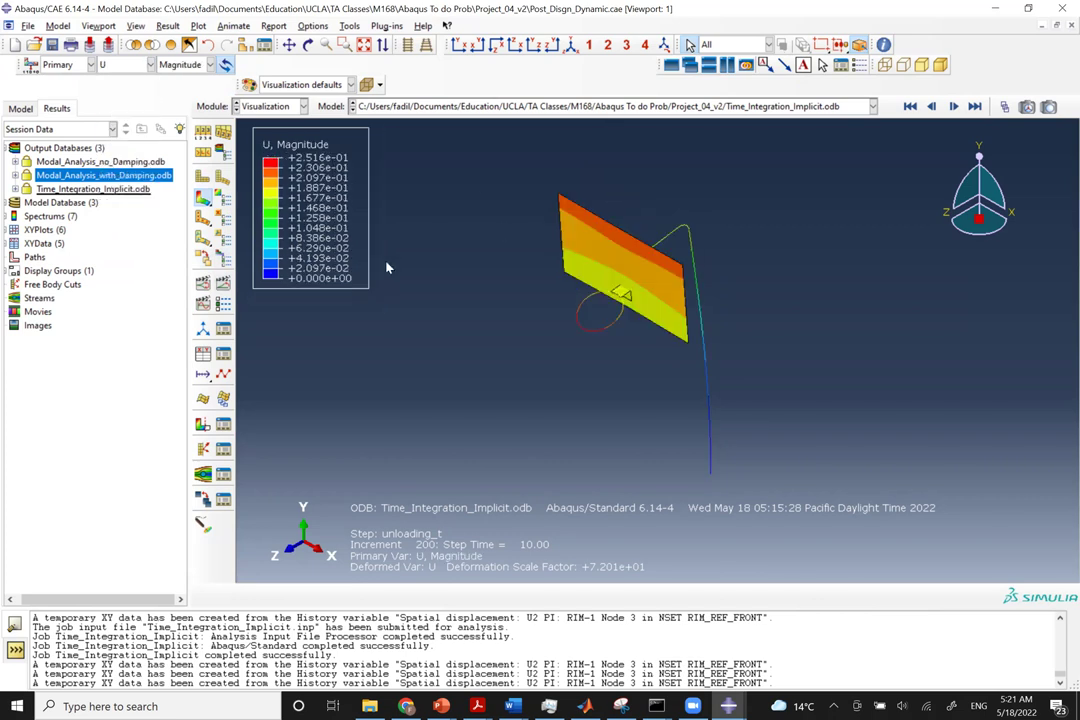
left_click(222, 285)
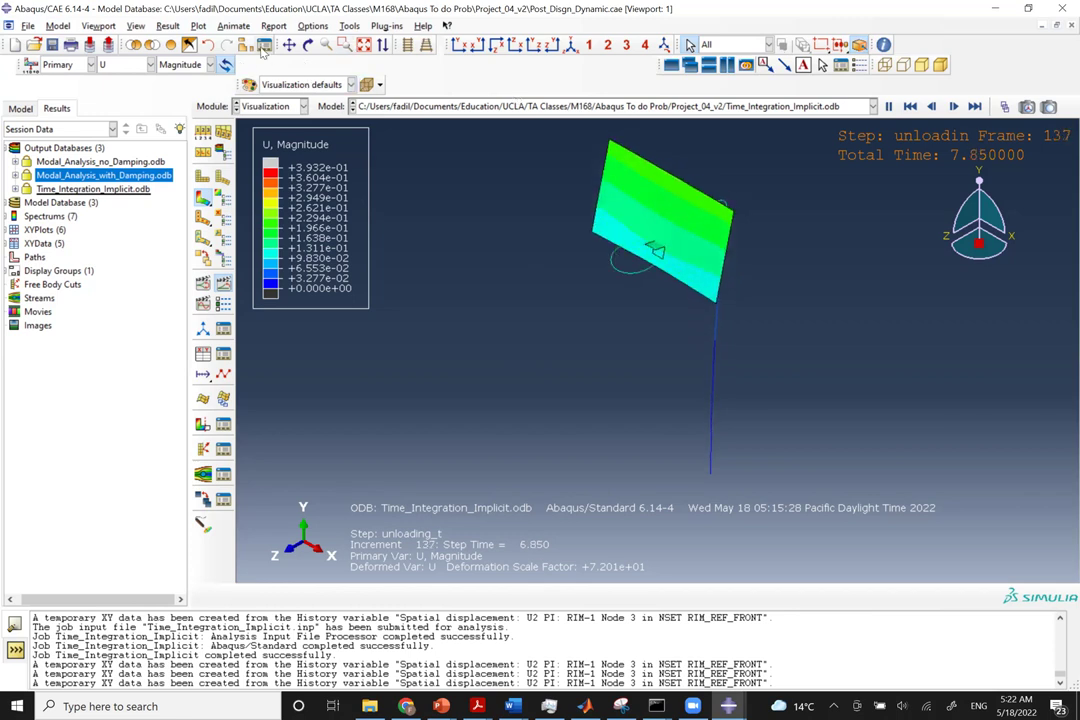
Turn on rendering of beam profiles and shell thickness in the ODB display options, both at scale factor 1.
left_click(135, 25)
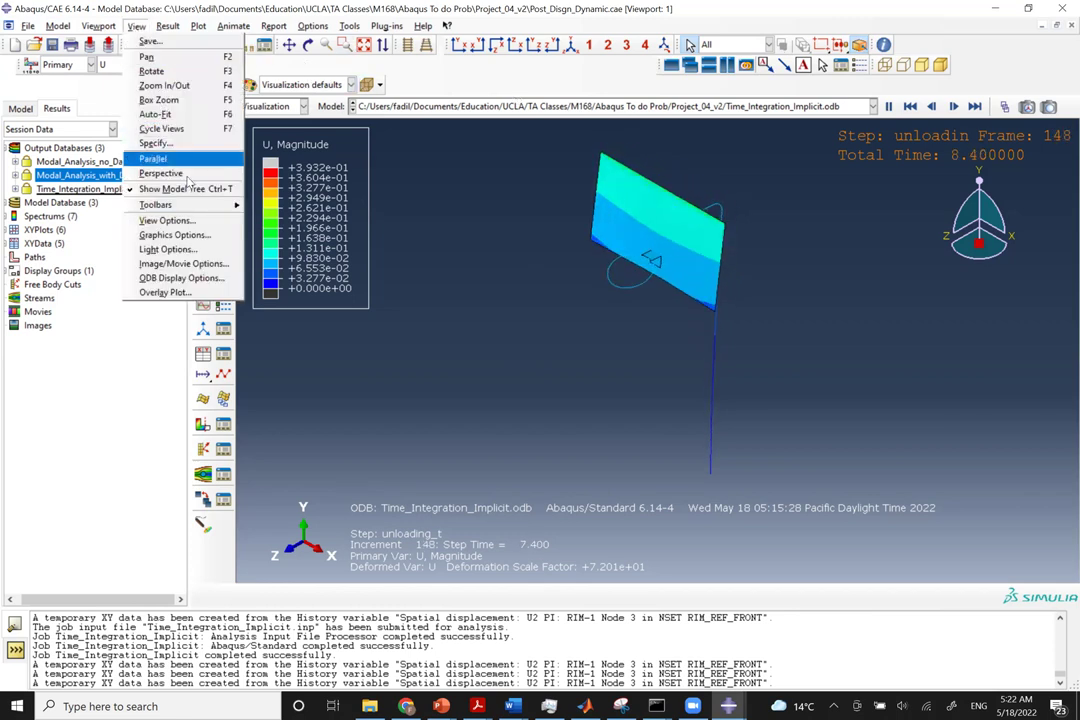
left_click(181, 278)
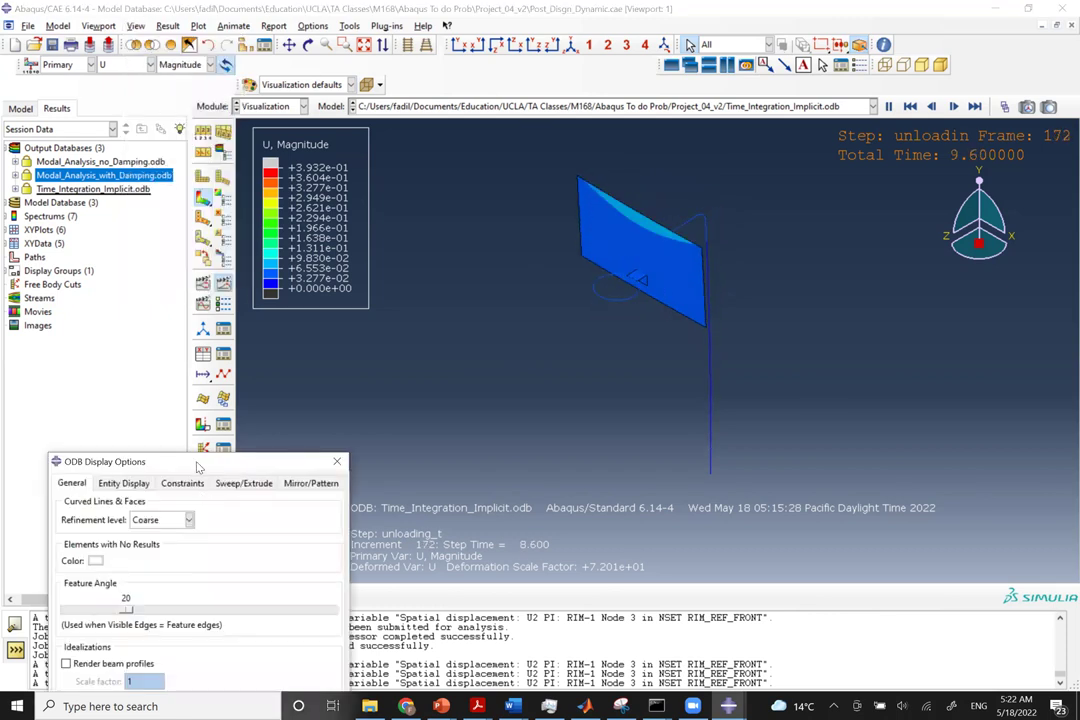
left_click_drag(198, 467, 208, 247)
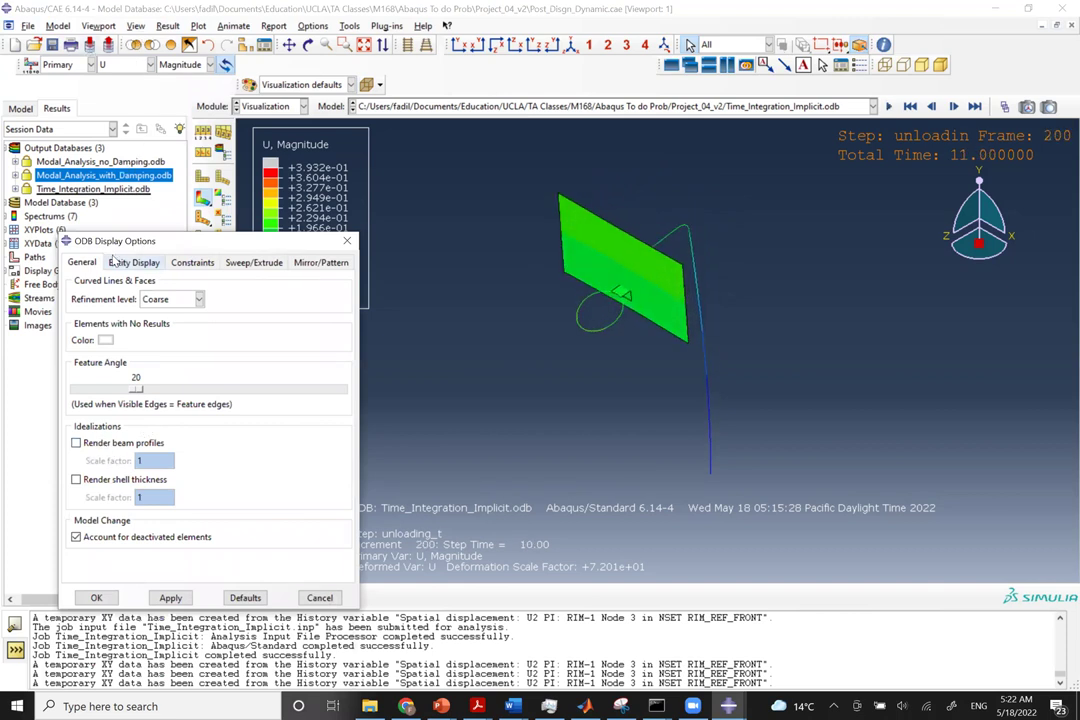
left_click(92, 446)
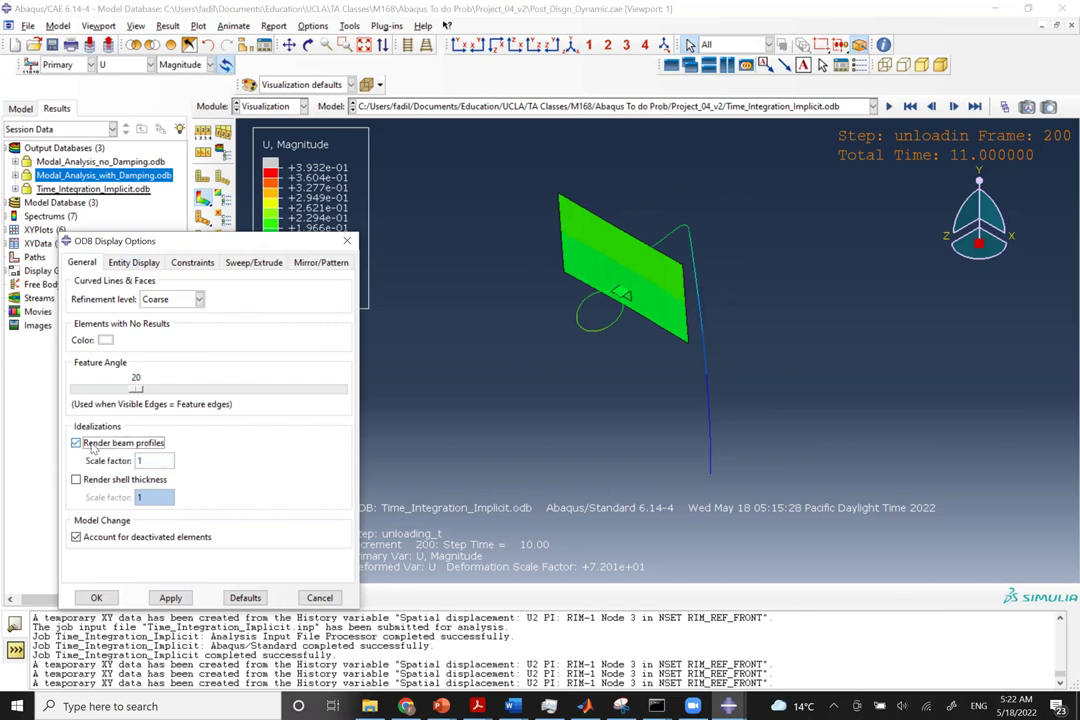
left_click(90, 481)
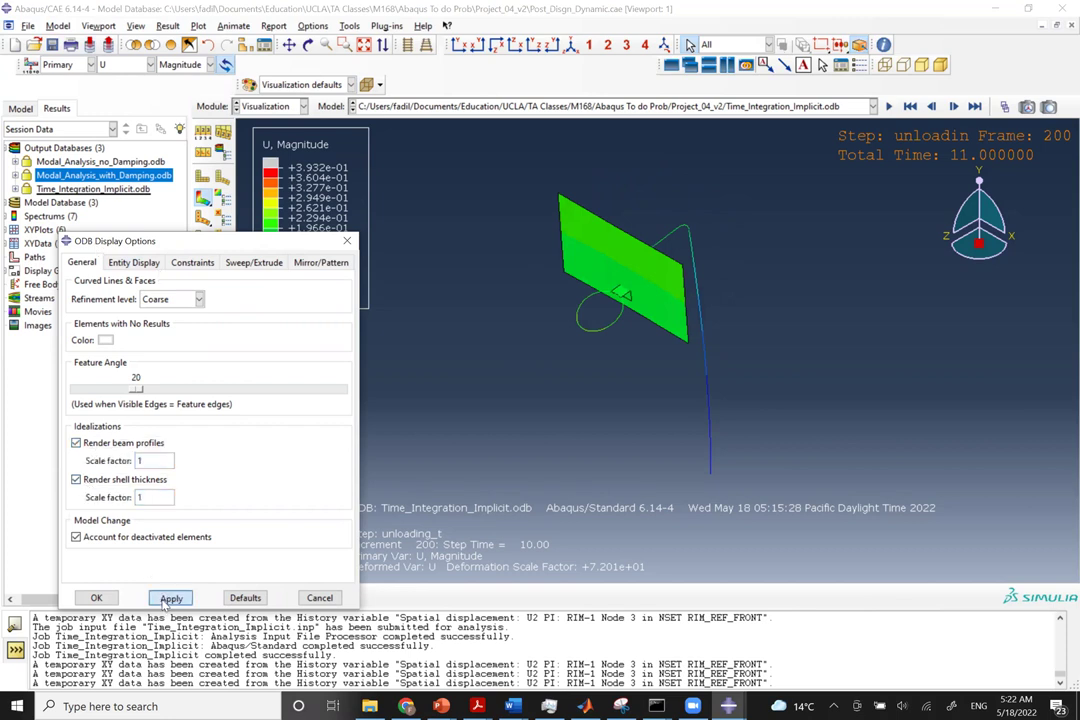
left_click(170, 597)
left_click(320, 597)
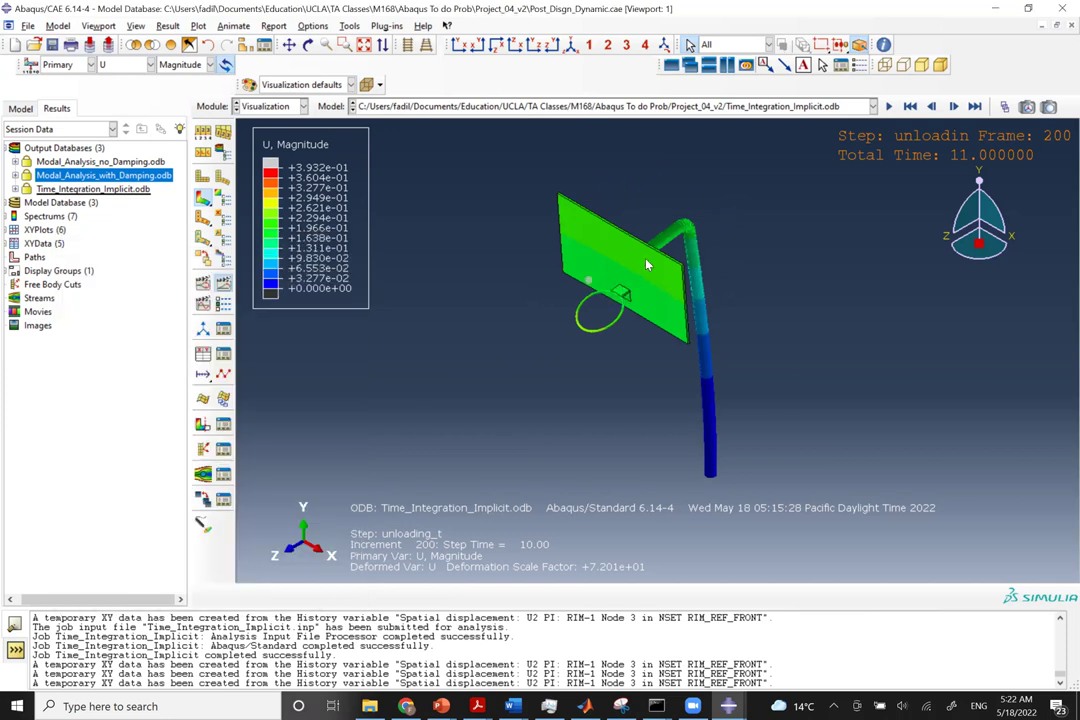
Set a uniform deformation scale factor of 20 in the common plot options and replay the time history animation.
left_click(203, 136)
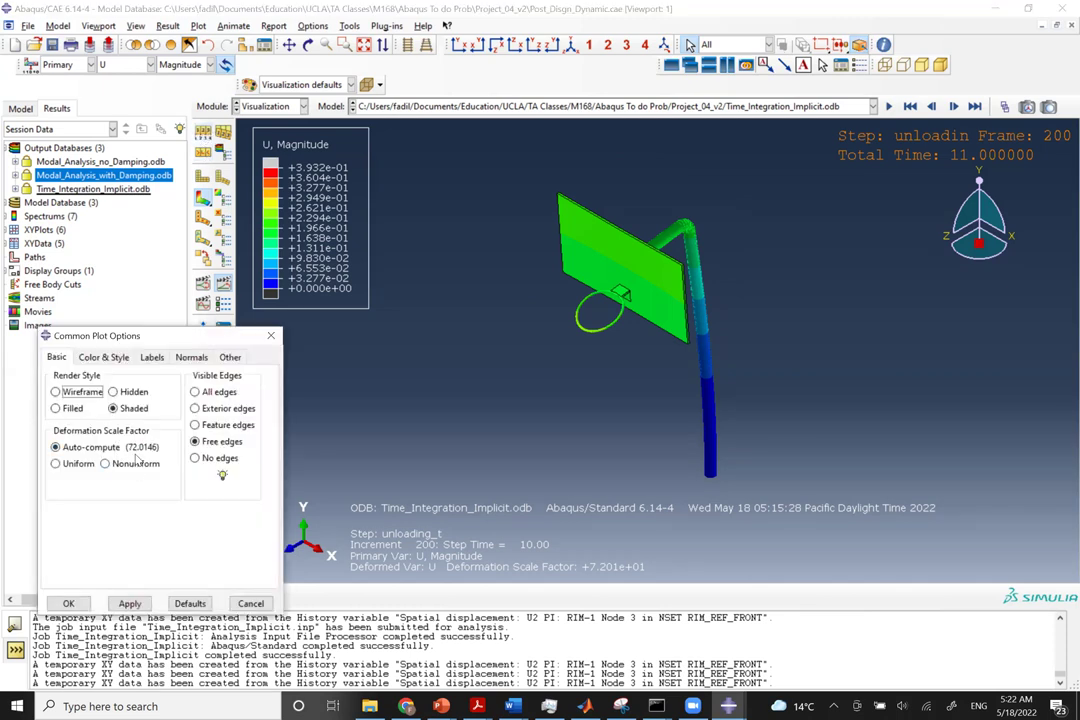
left_click(76, 464)
triple_click(102, 484)
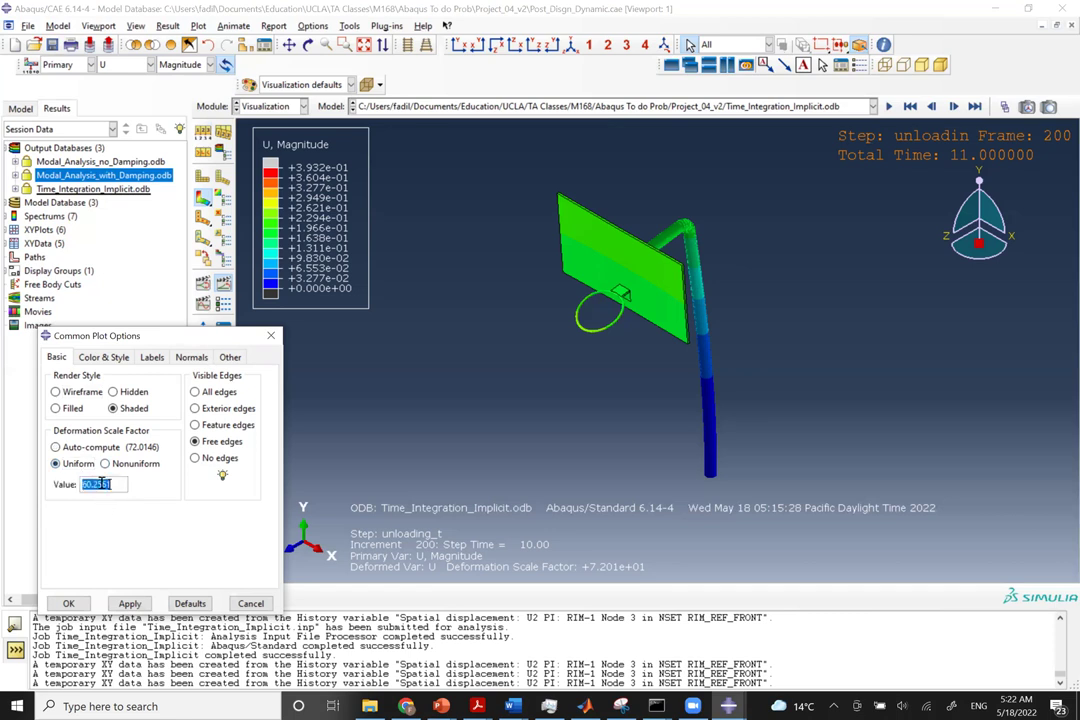
type("20")
left_click(130, 603)
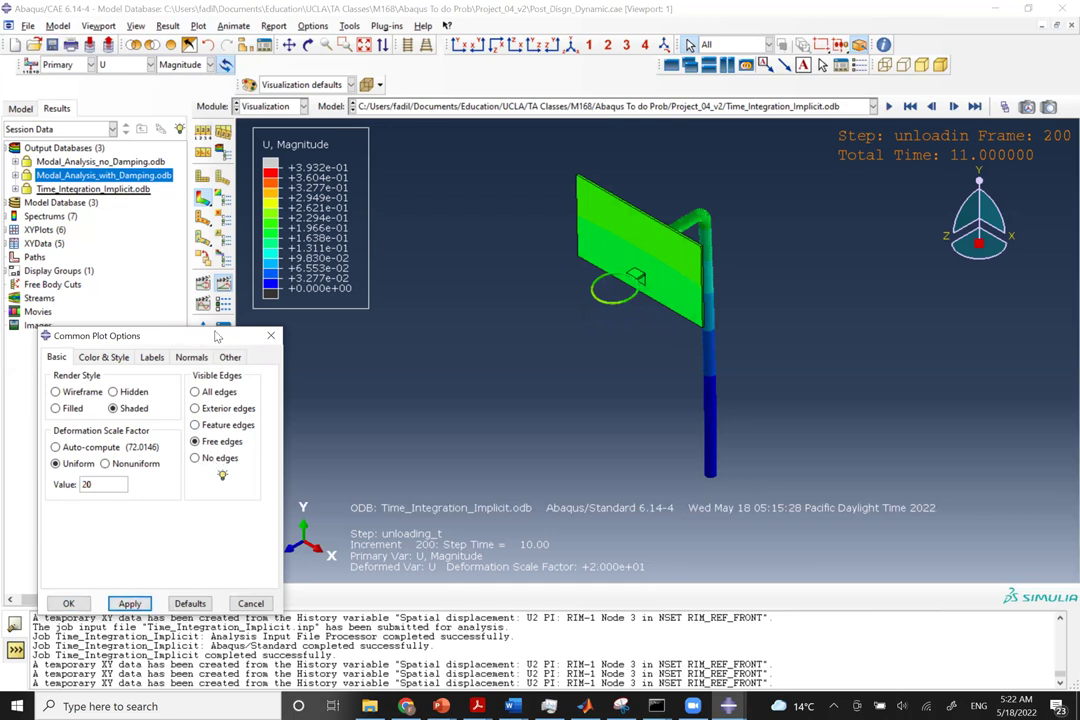
left_click_drag(213, 343, 198, 414)
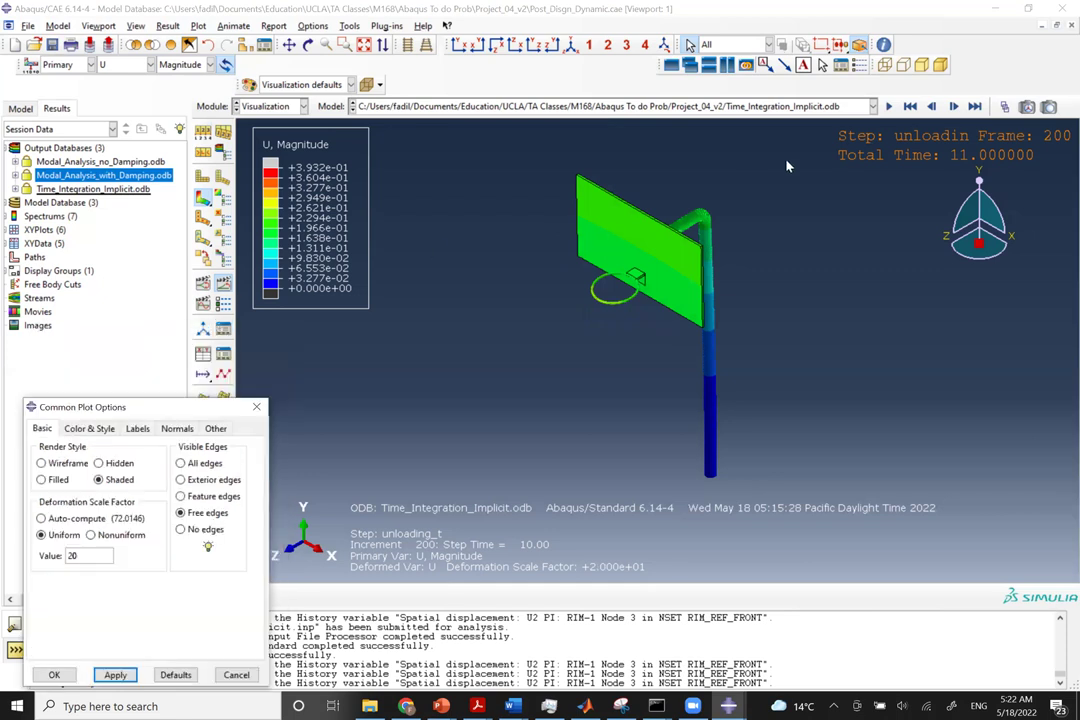
left_click(888, 106)
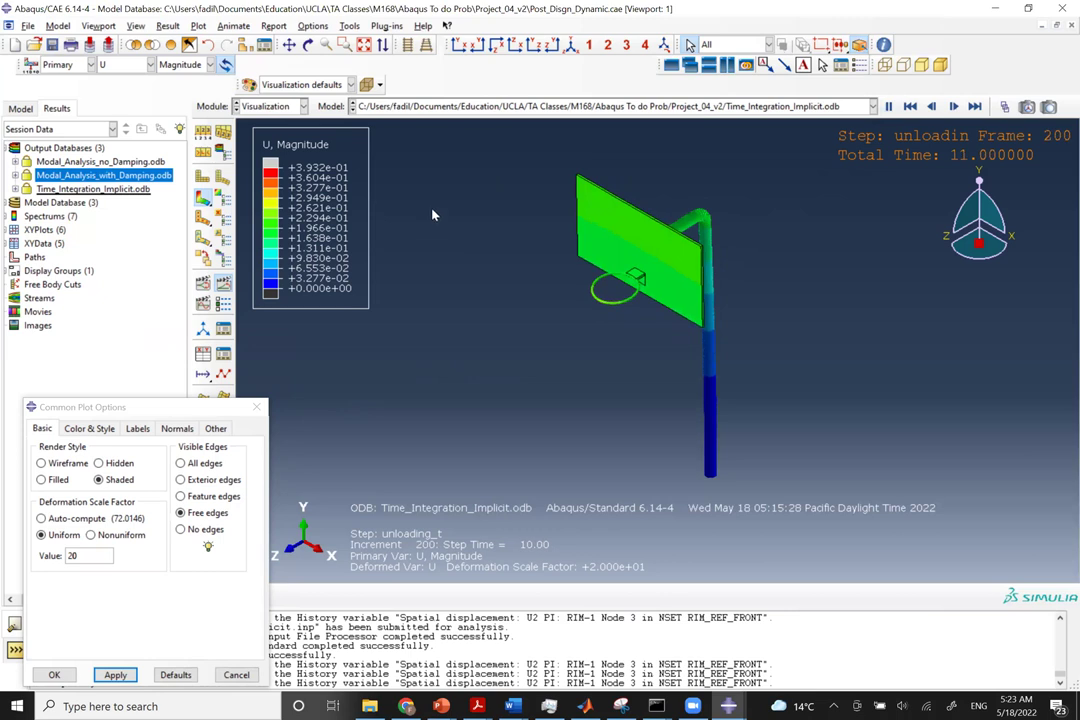
Return to the Job module with its job manager.
left_click(285, 107)
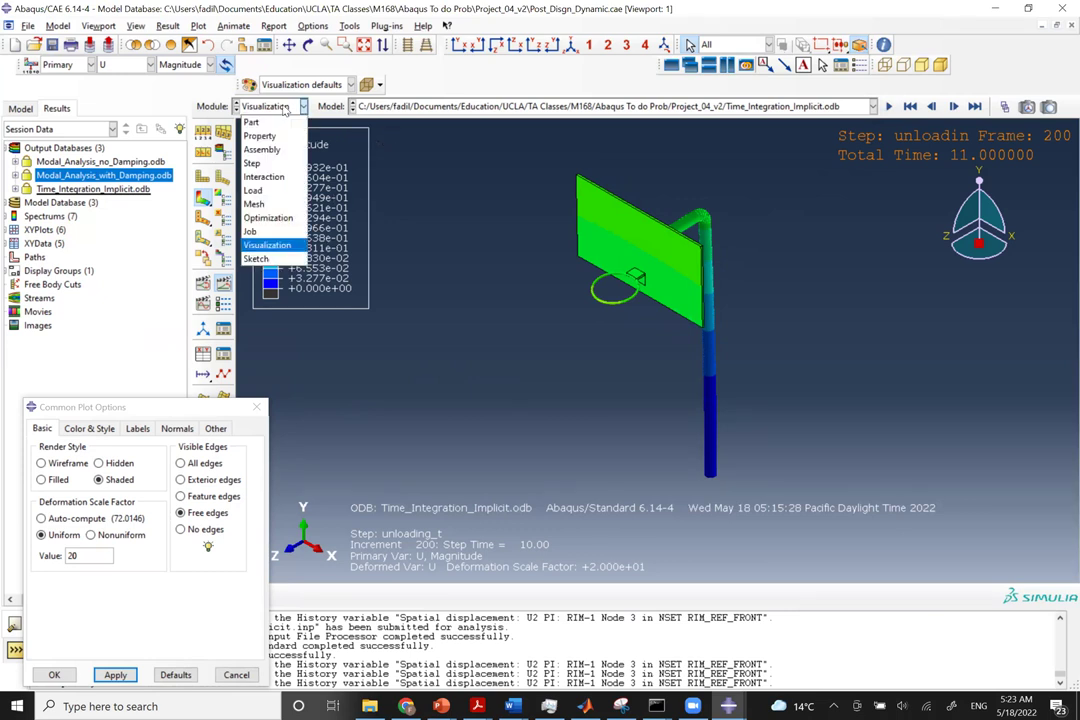
left_click(250, 231)
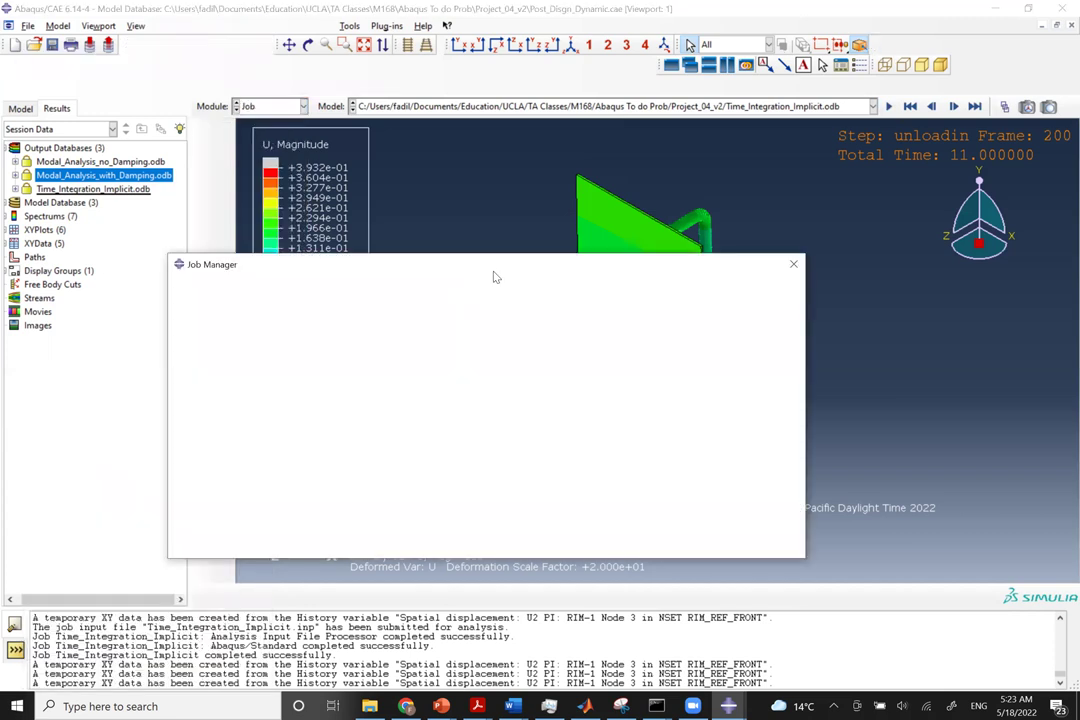